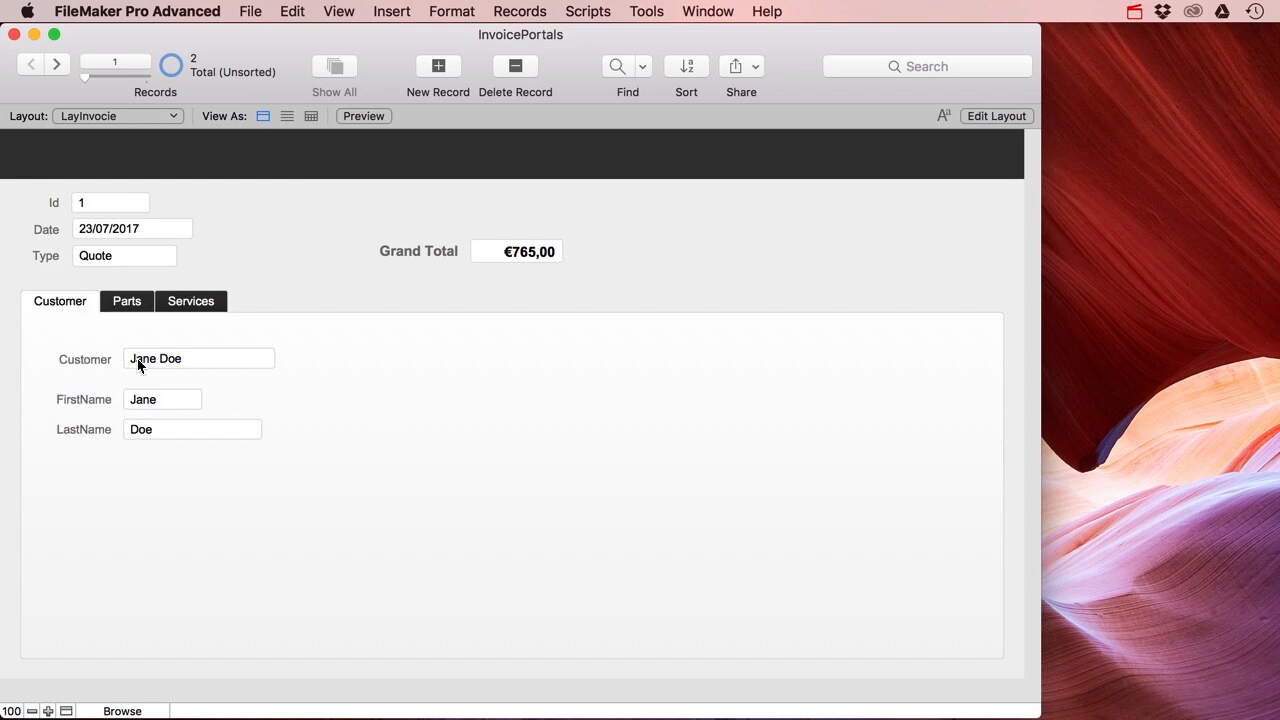
# Step: Examine the part lines and the service lines entered on the quote with Id 1
pyautogui.click(125, 300)
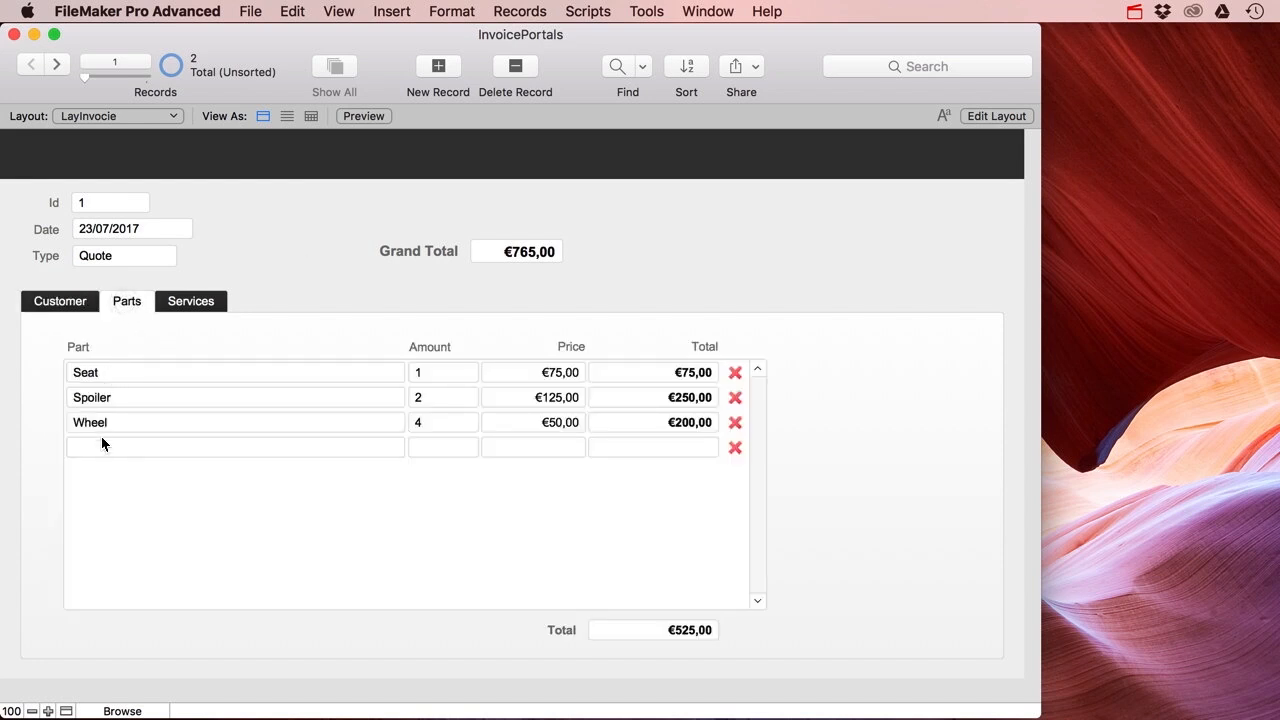
pyautogui.click(186, 306)
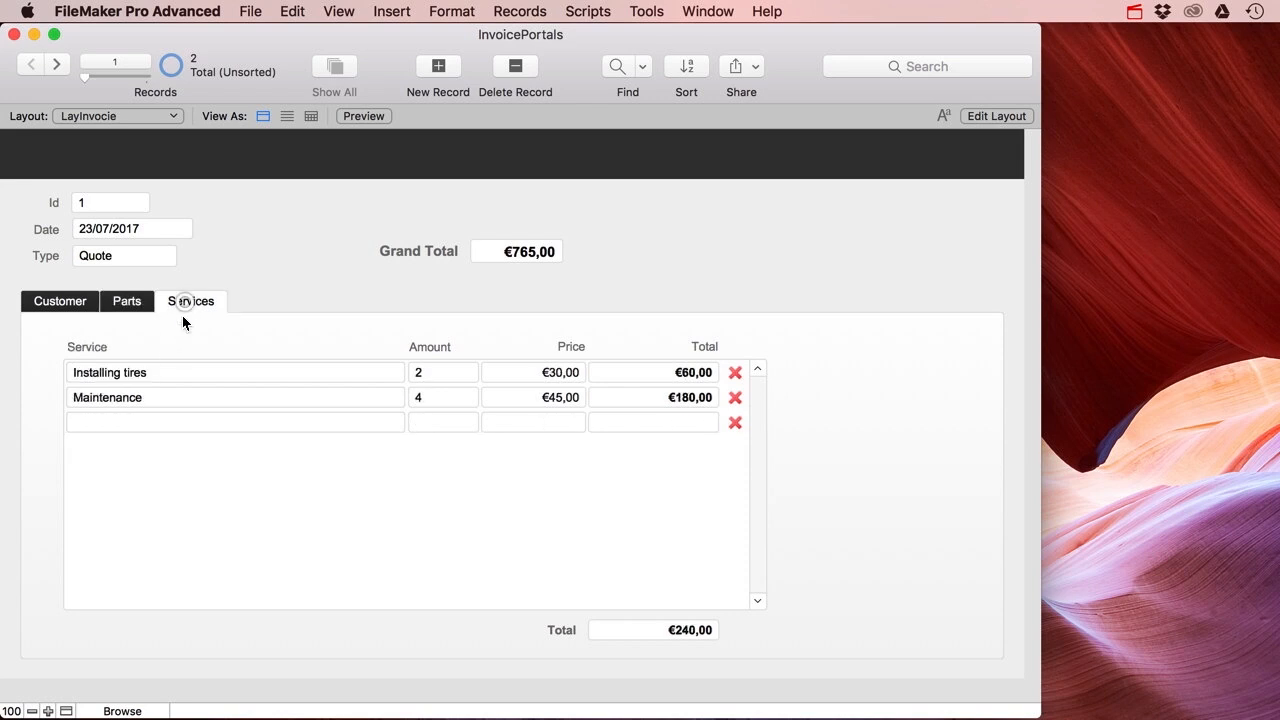
pyautogui.click(128, 305)
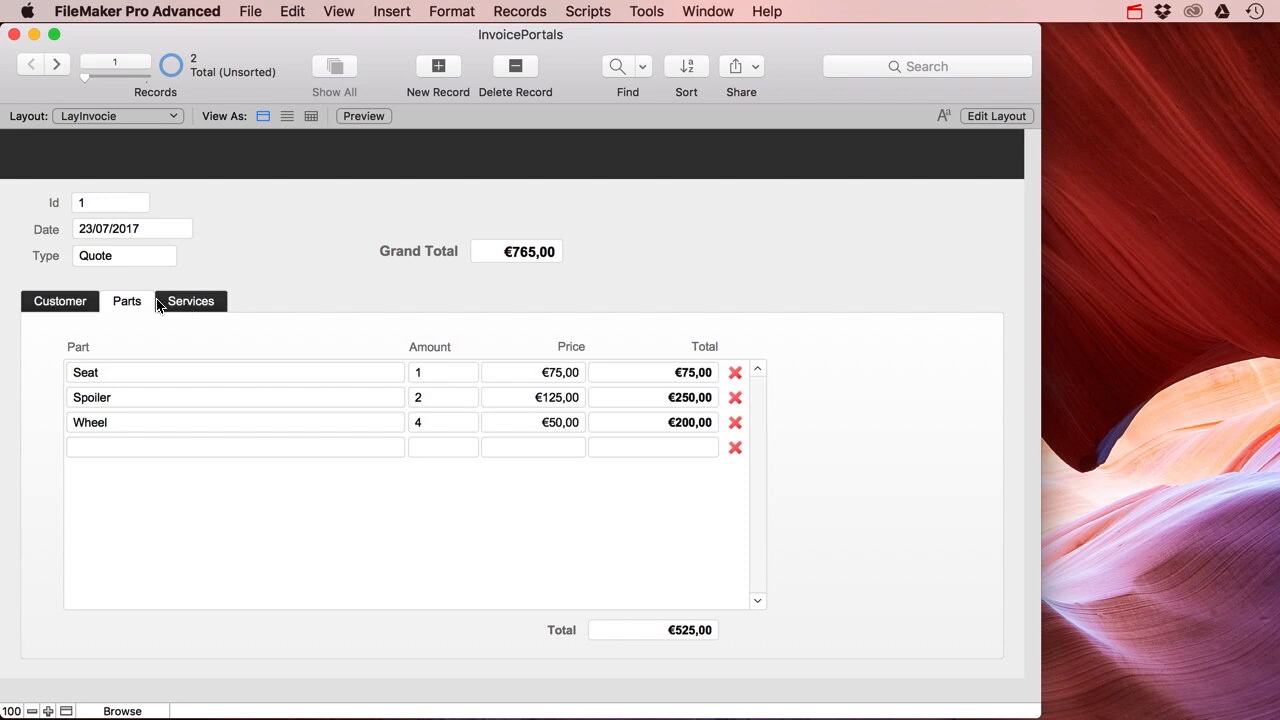
pyautogui.click(186, 306)
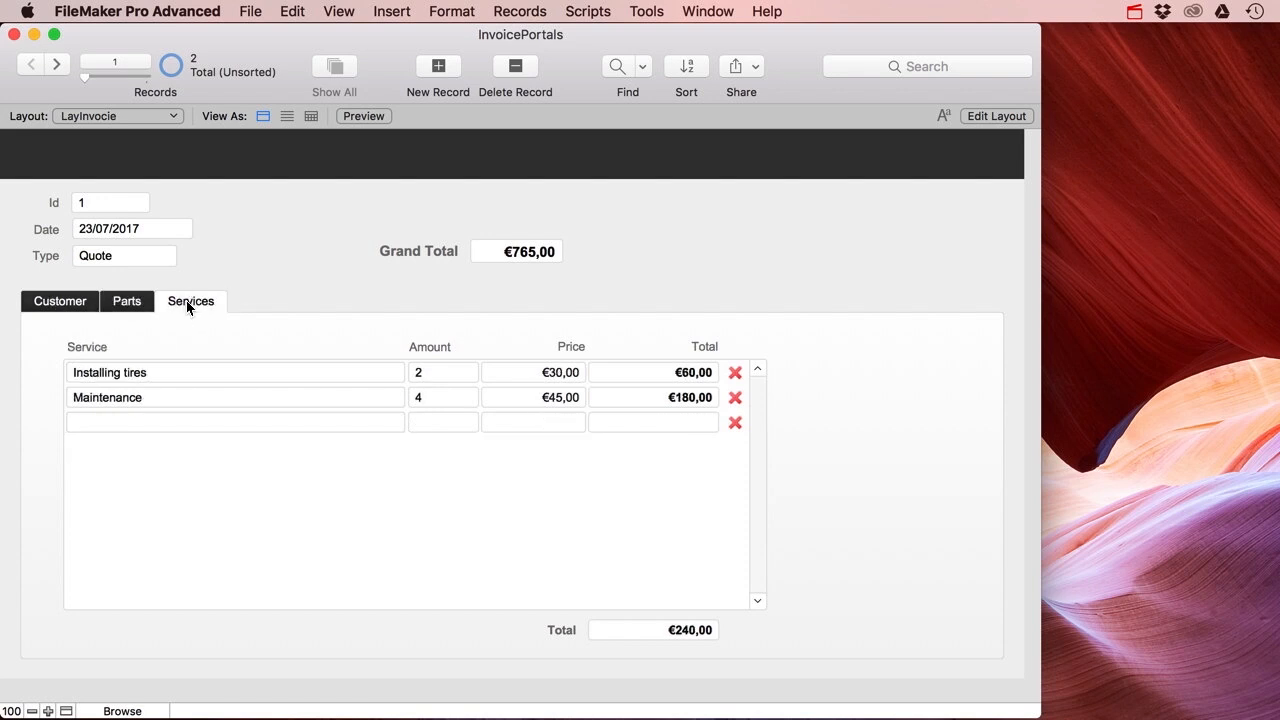
pyautogui.click(141, 306)
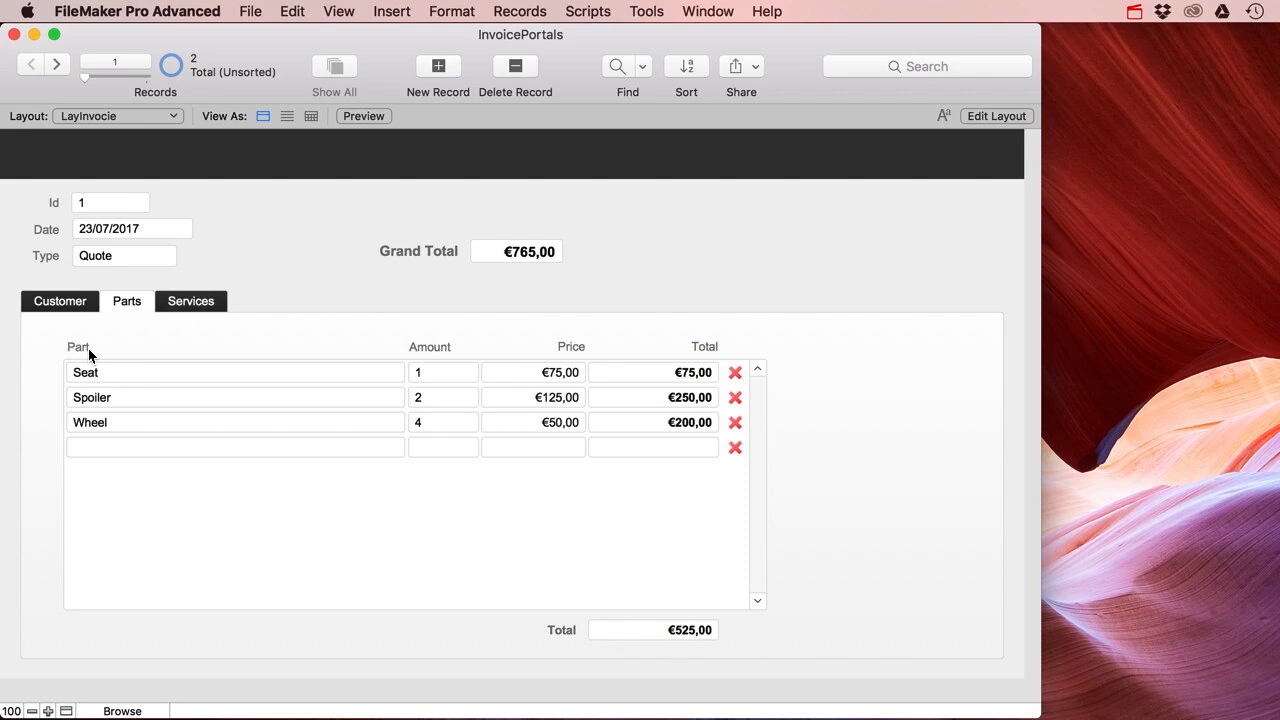
pyautogui.click(198, 304)
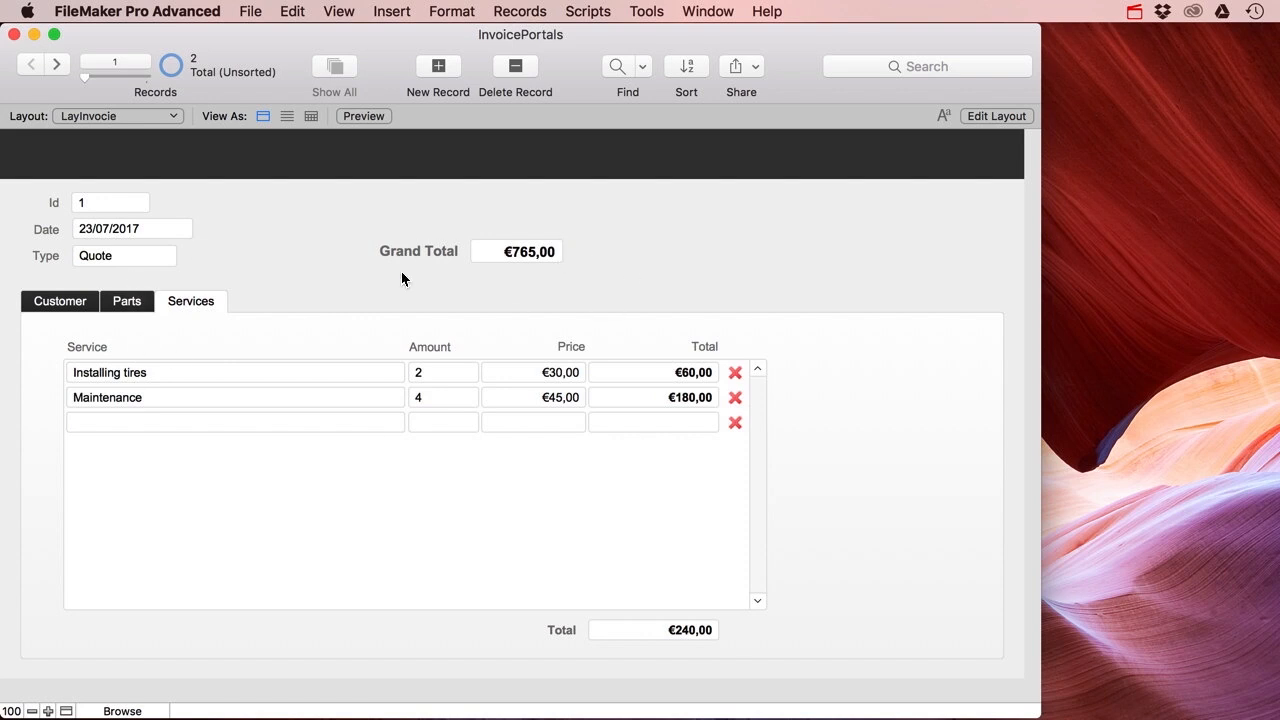
# Step: View the records of the Parts table and the Services table in their table layouts
pyautogui.click(117, 117)
pyautogui.moveTo(122, 114)
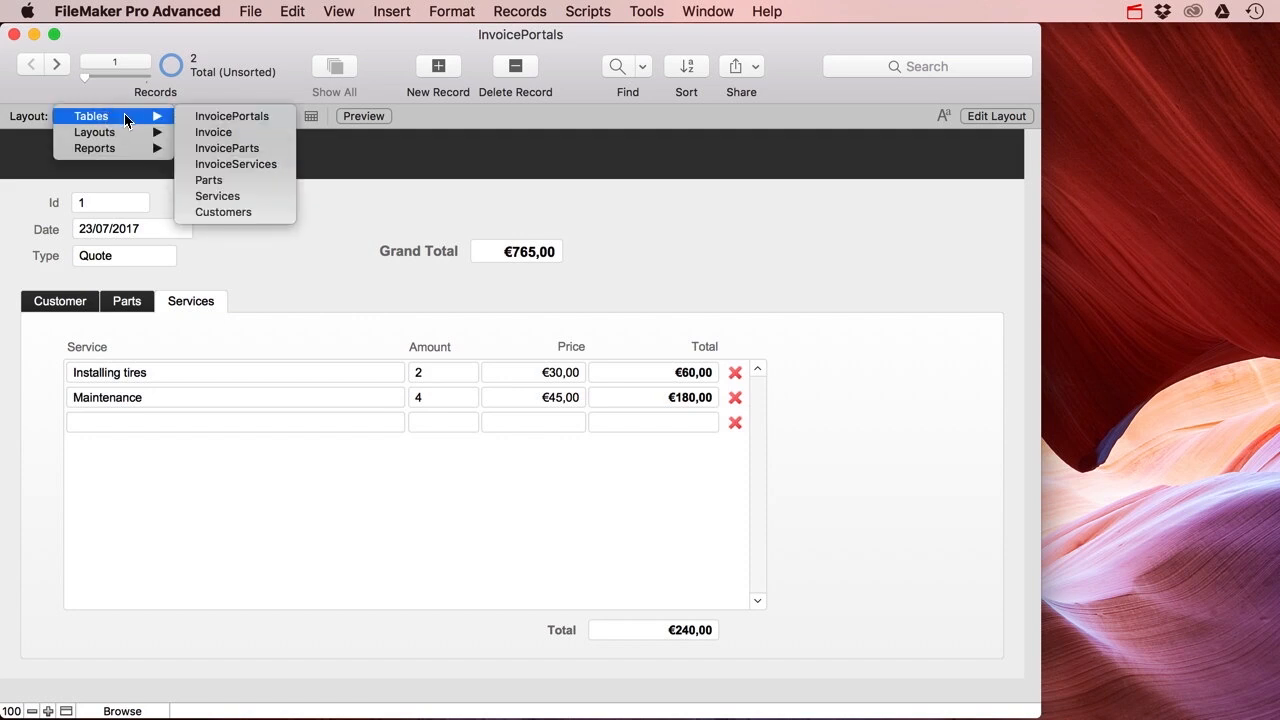
pyautogui.click(235, 181)
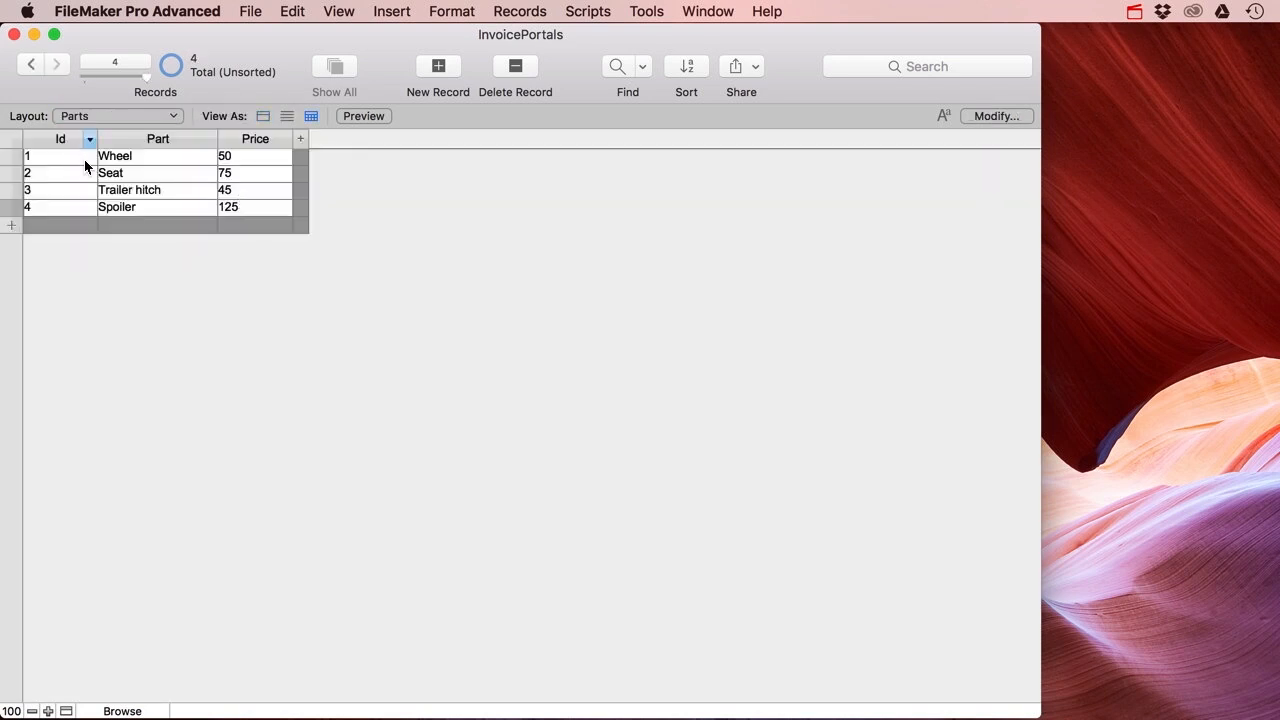
pyautogui.click(124, 121)
pyautogui.moveTo(139, 120)
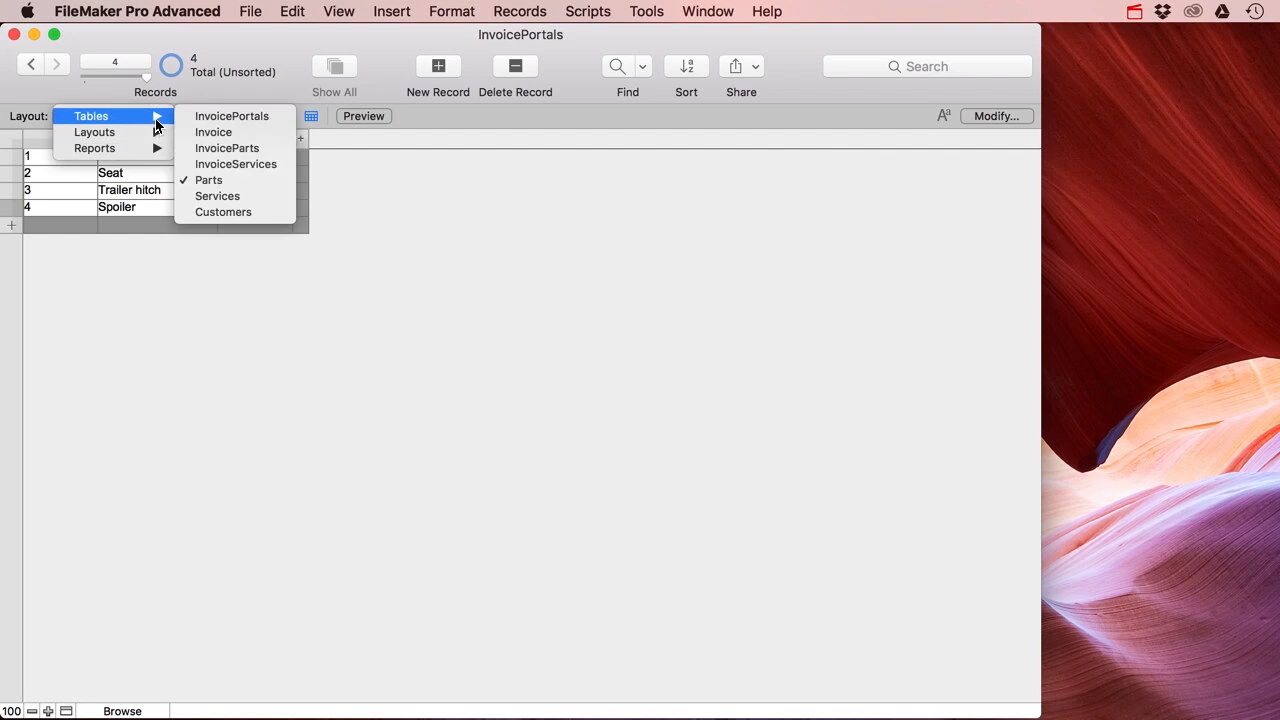
pyautogui.click(225, 198)
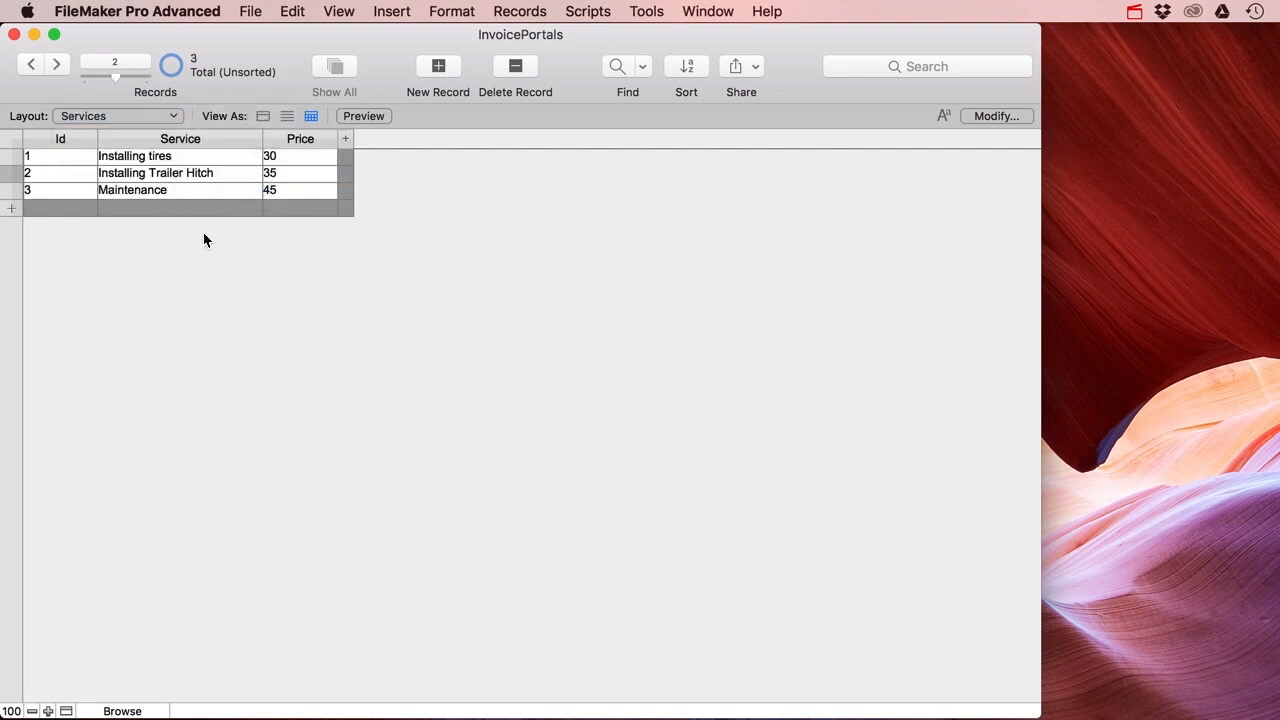
# Step: In the database relationships graph, color the Invoice table occurrence orange-red and InvoiceParts yellow
pyautogui.press('super+shift+d')
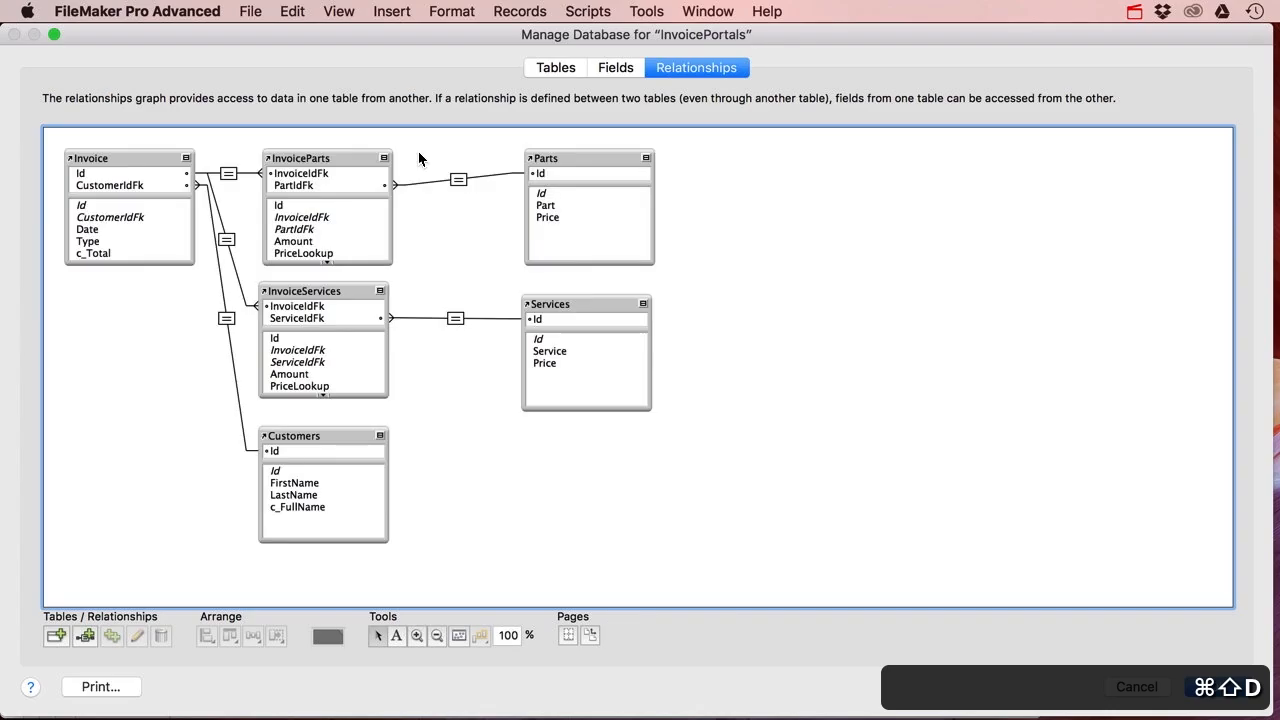
pyautogui.click(102, 160)
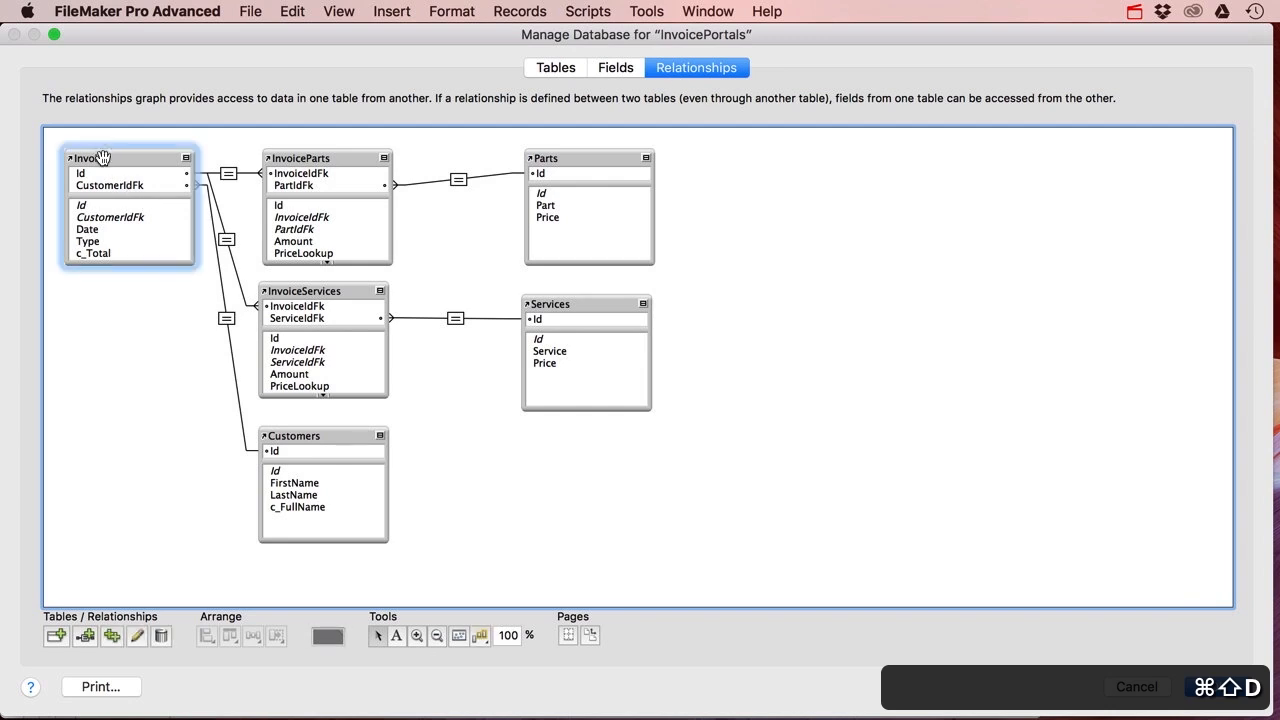
pyautogui.click(331, 634)
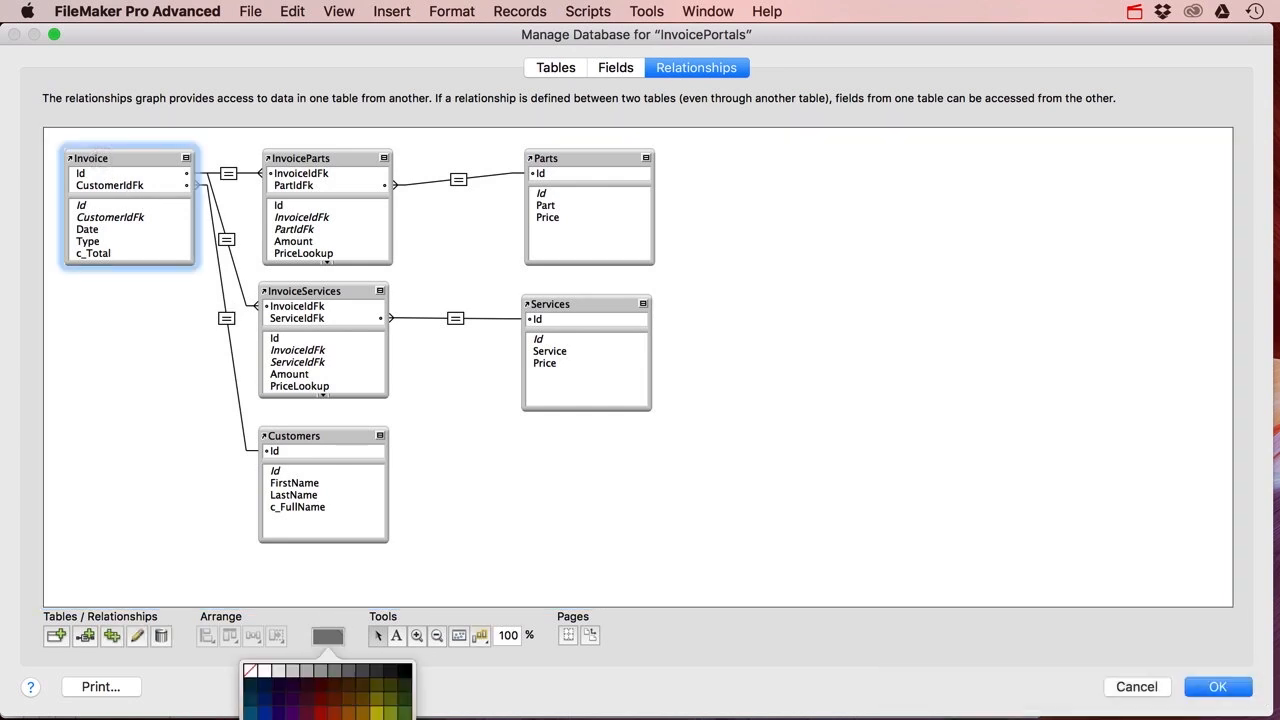
pyautogui.click(340, 712)
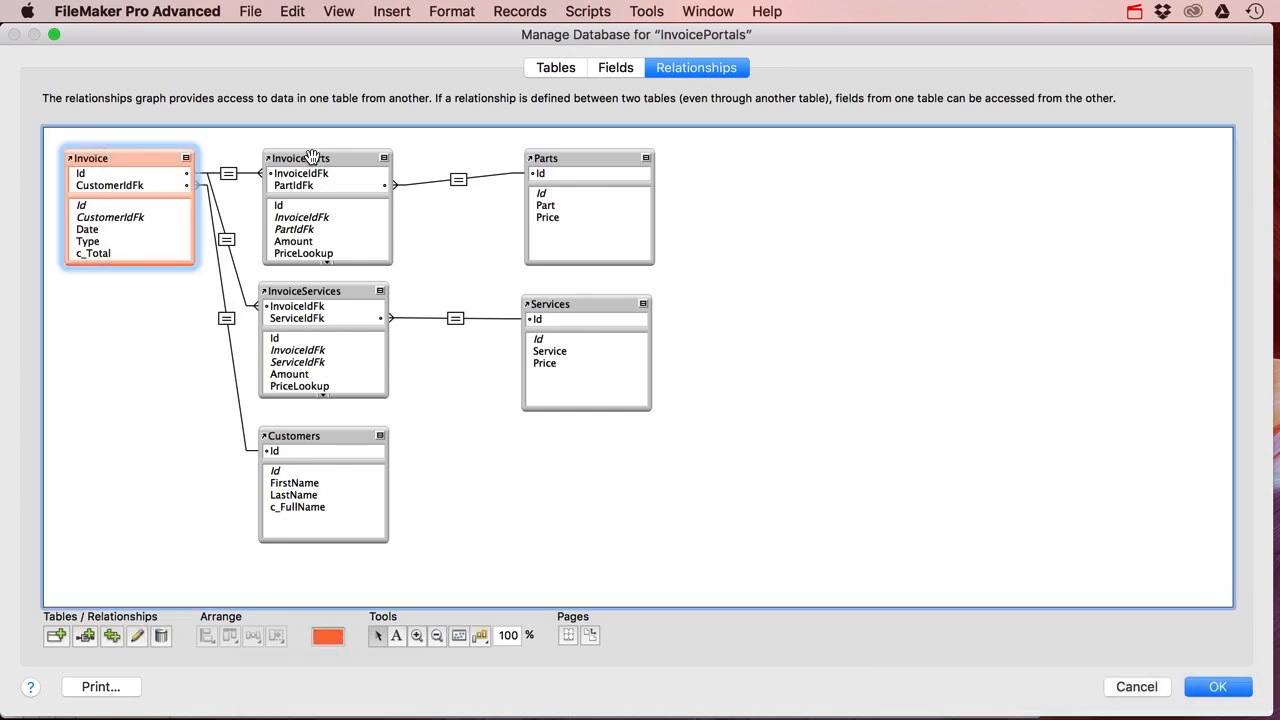
pyautogui.click(310, 157)
pyautogui.click(328, 640)
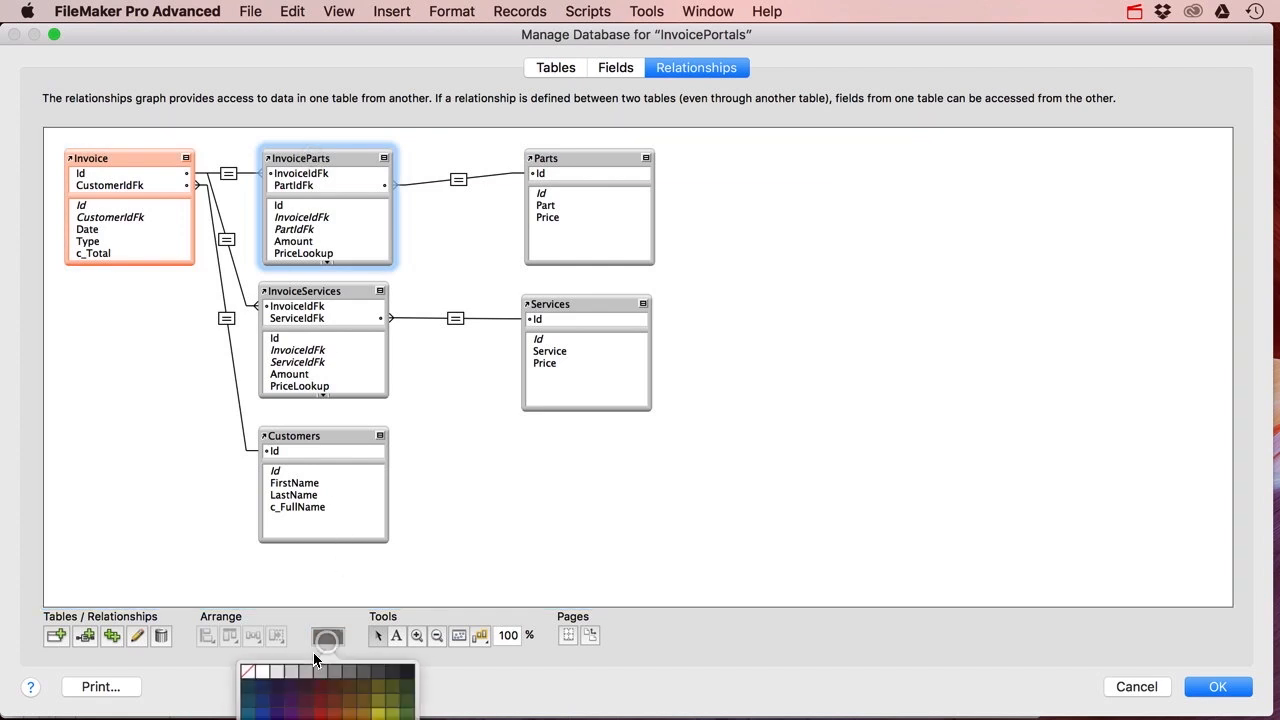
pyautogui.click(376, 712)
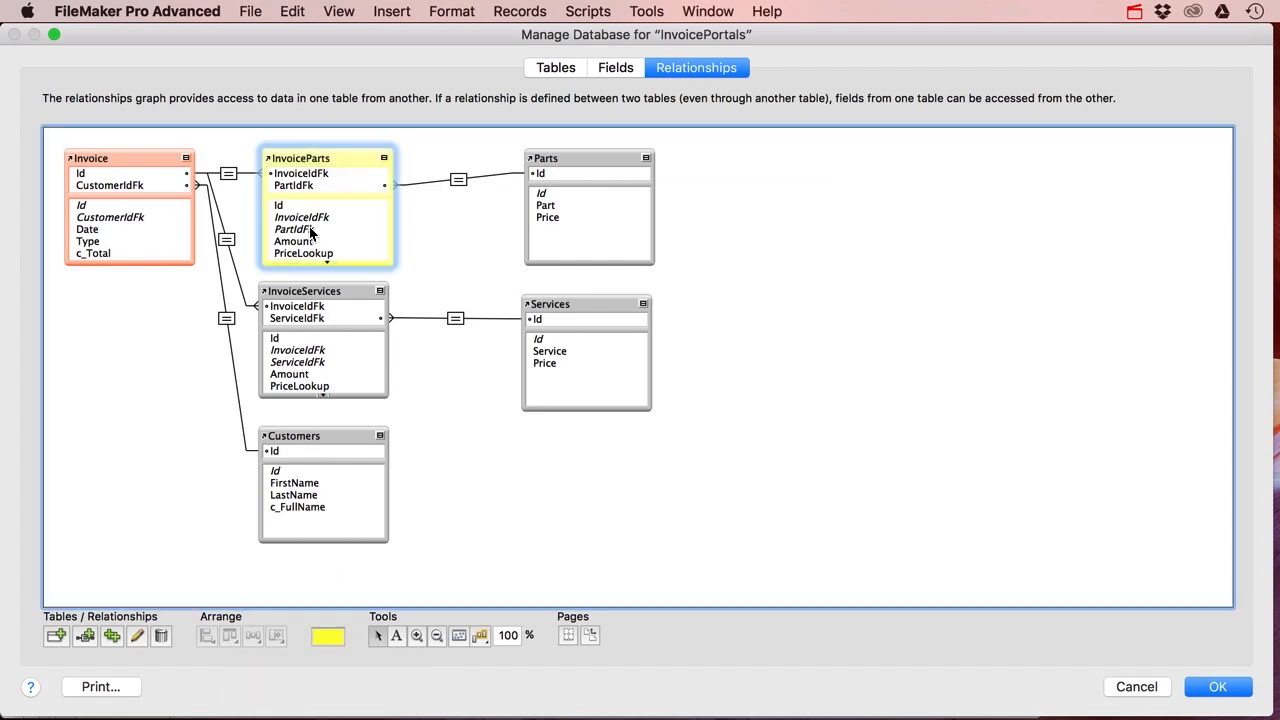
pyautogui.click(343, 157)
# Step: Color the InvoiceServices table occurrence orange and the Parts table occurrence green
pyautogui.click(297, 290)
pyautogui.click(328, 636)
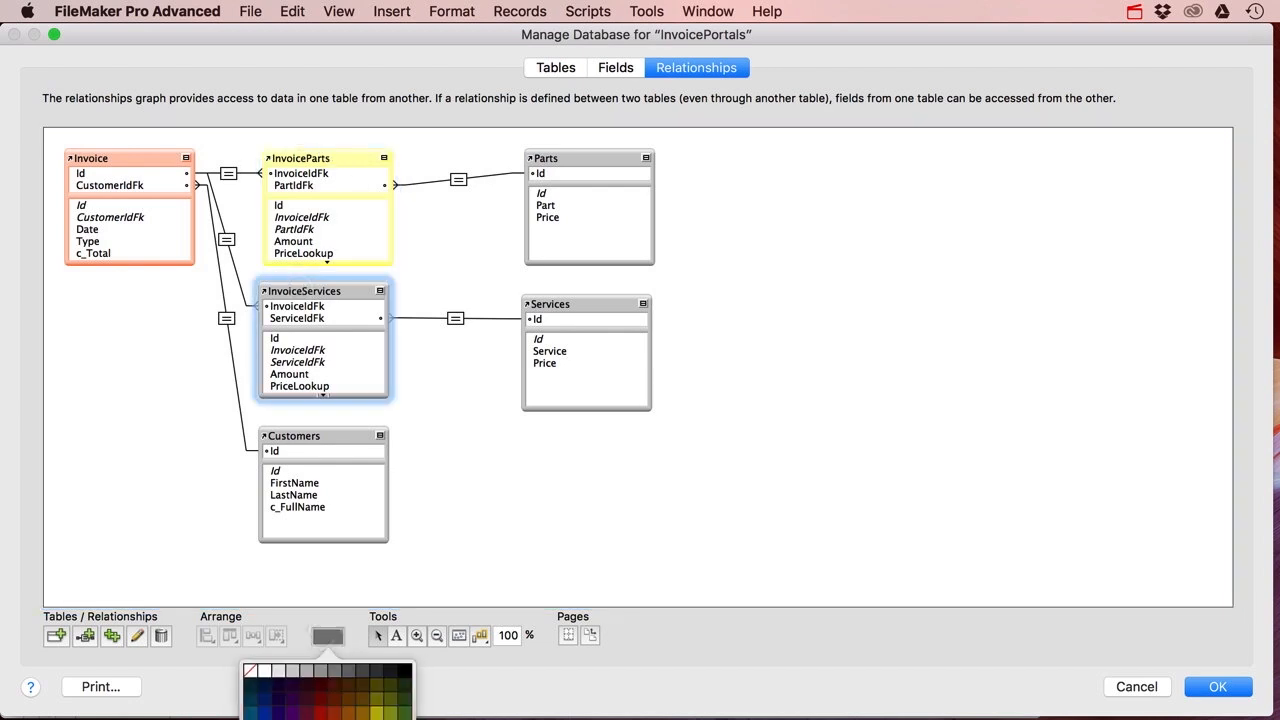
pyautogui.click(362, 712)
pyautogui.click(594, 162)
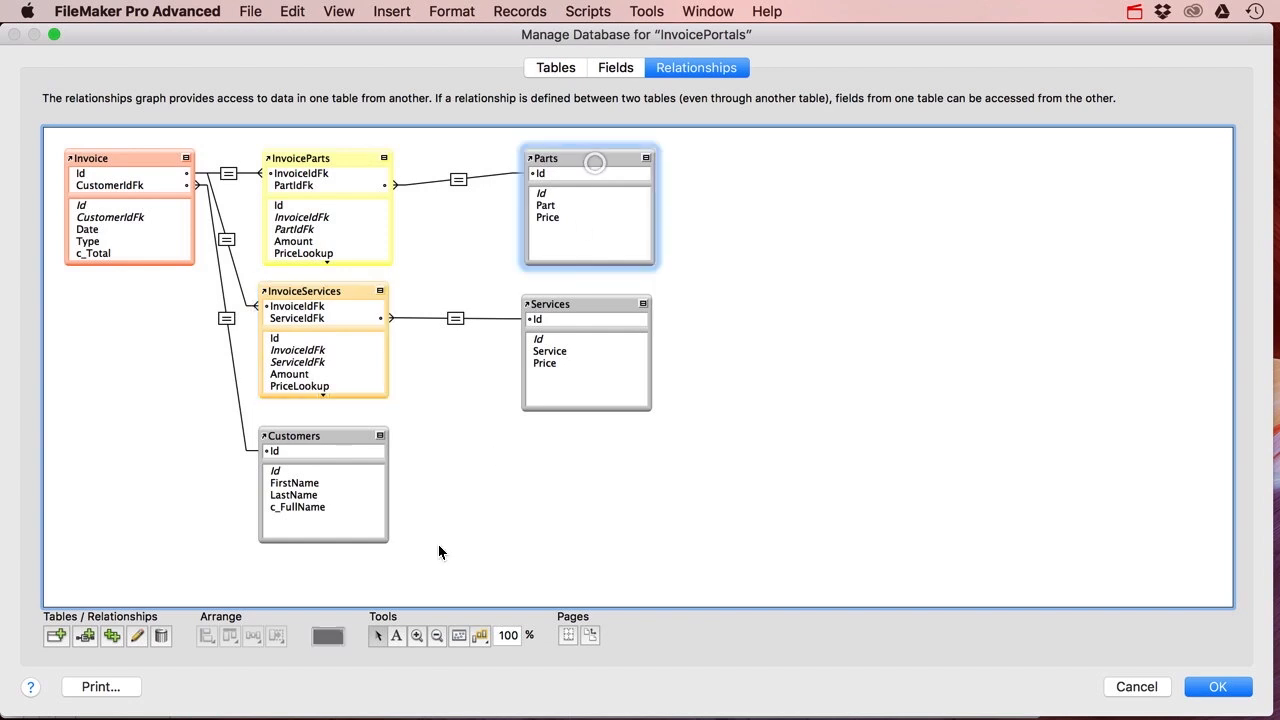
pyautogui.click(328, 636)
pyautogui.click(390, 712)
# Step: Color the Services table occurrence purple and the Customers table occurrence light blue
pyautogui.click(575, 305)
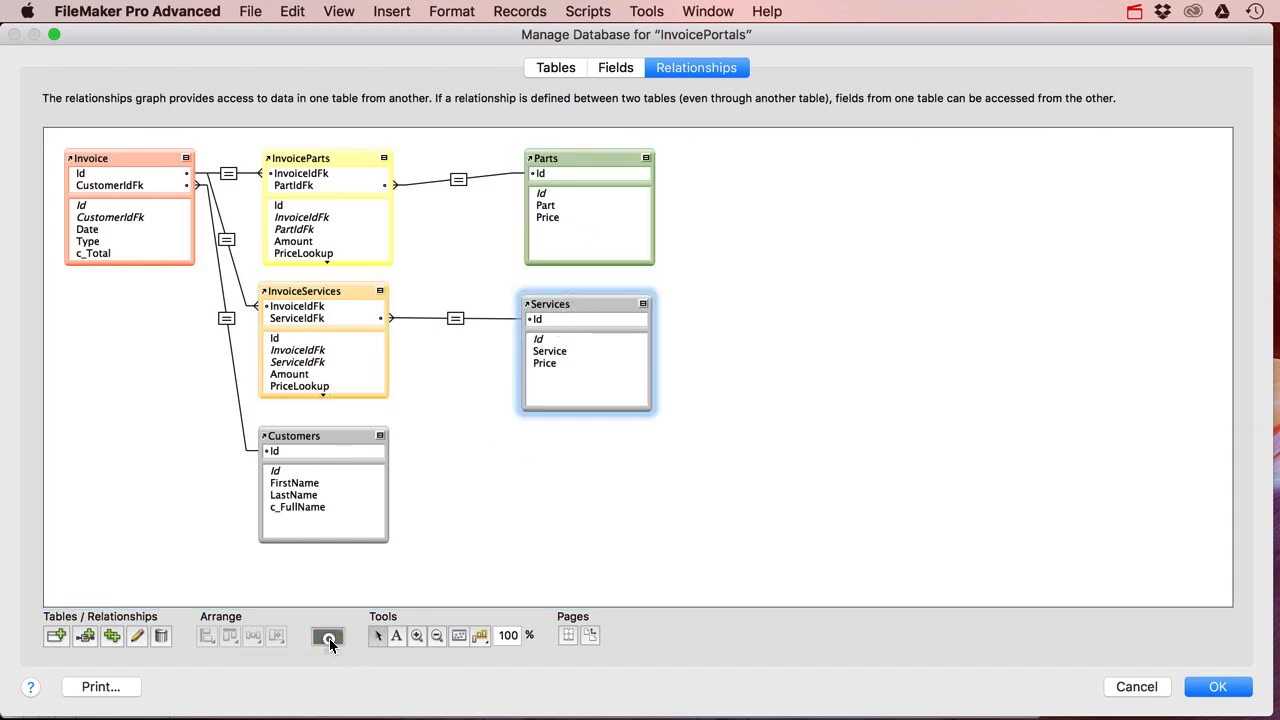
pyautogui.click(328, 637)
pyautogui.click(297, 705)
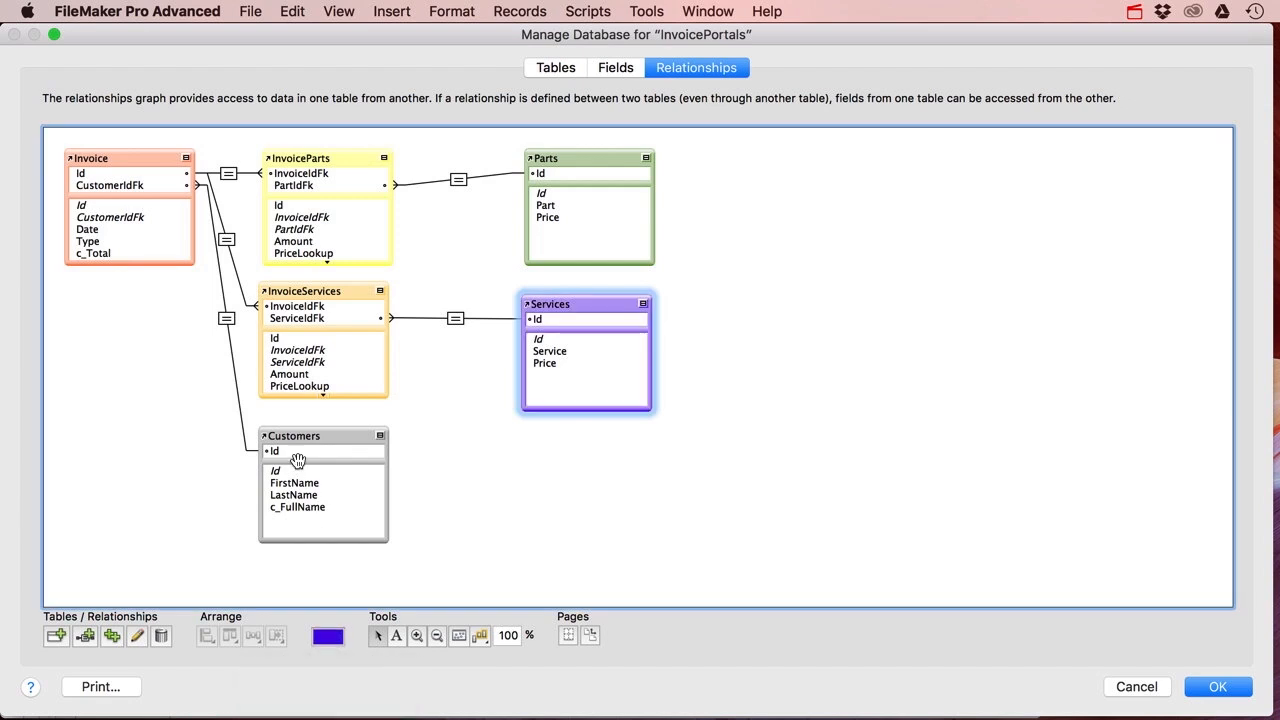
pyautogui.click(292, 437)
pyautogui.click(328, 637)
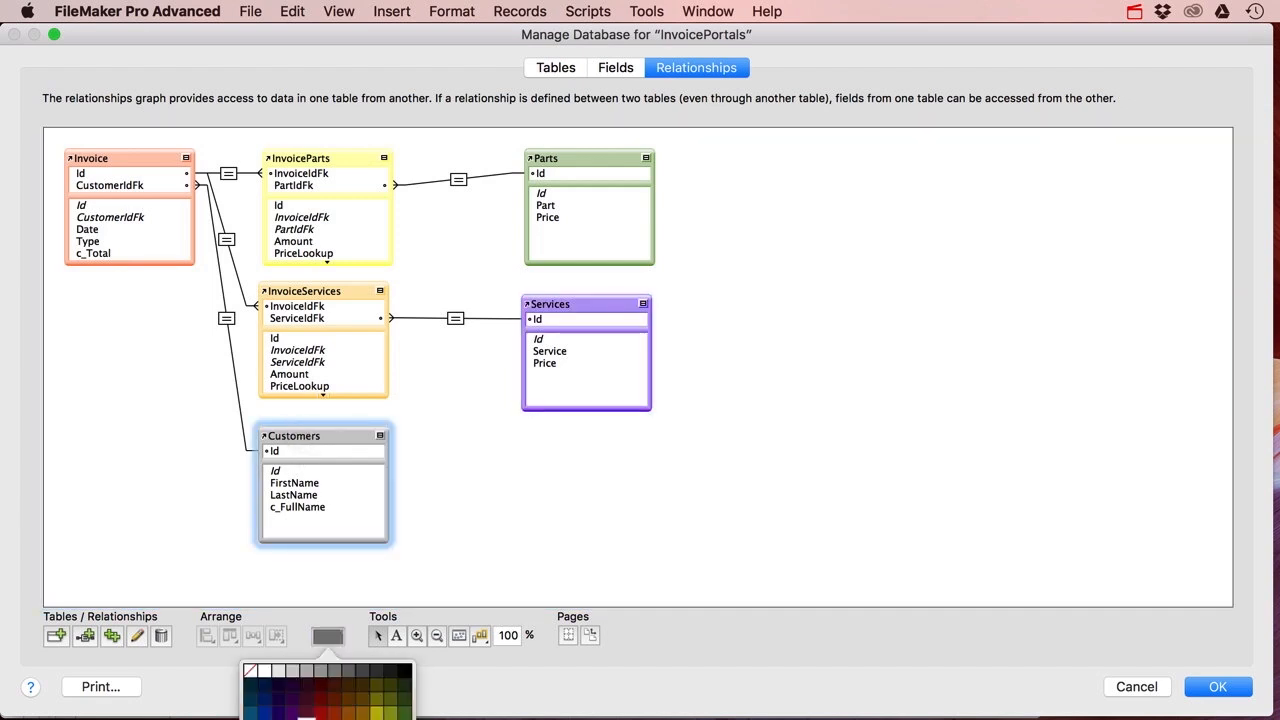
pyautogui.click(265, 710)
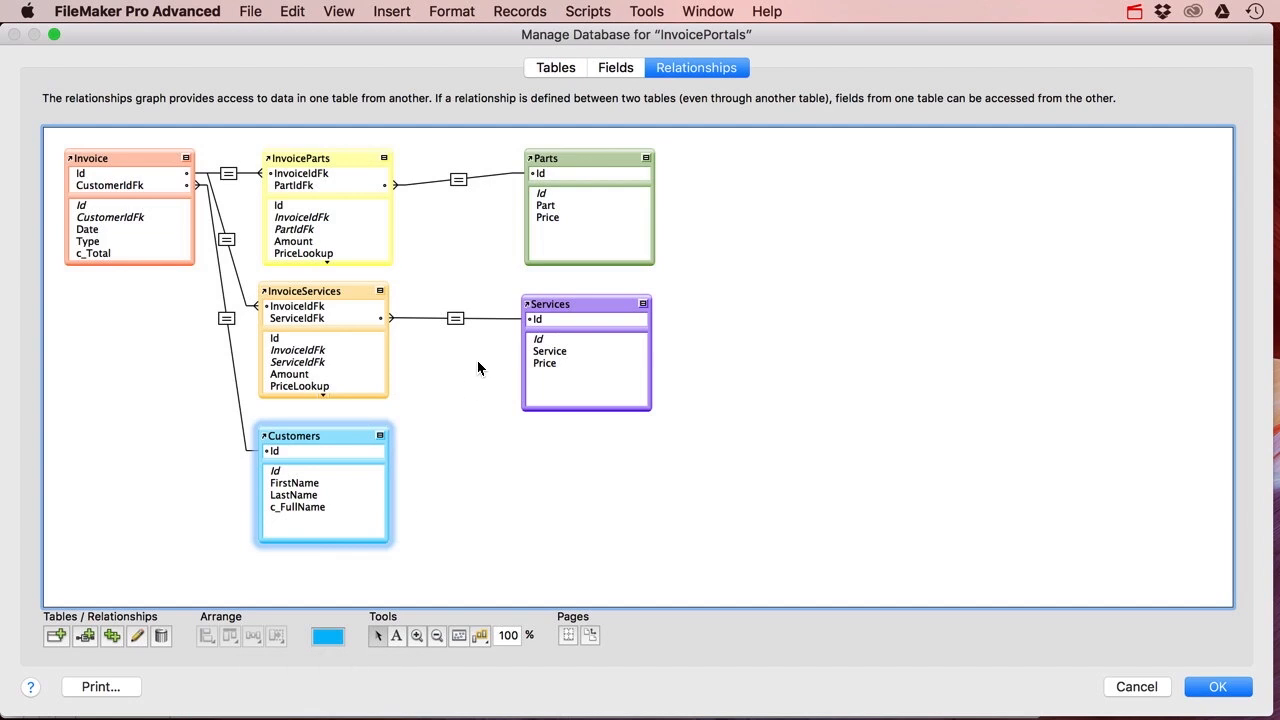
# Step: Review the Invoice, InvoiceParts, InvoiceServices, Parts and Services occurrences in the graph and save the database changes
pyautogui.click(127, 158)
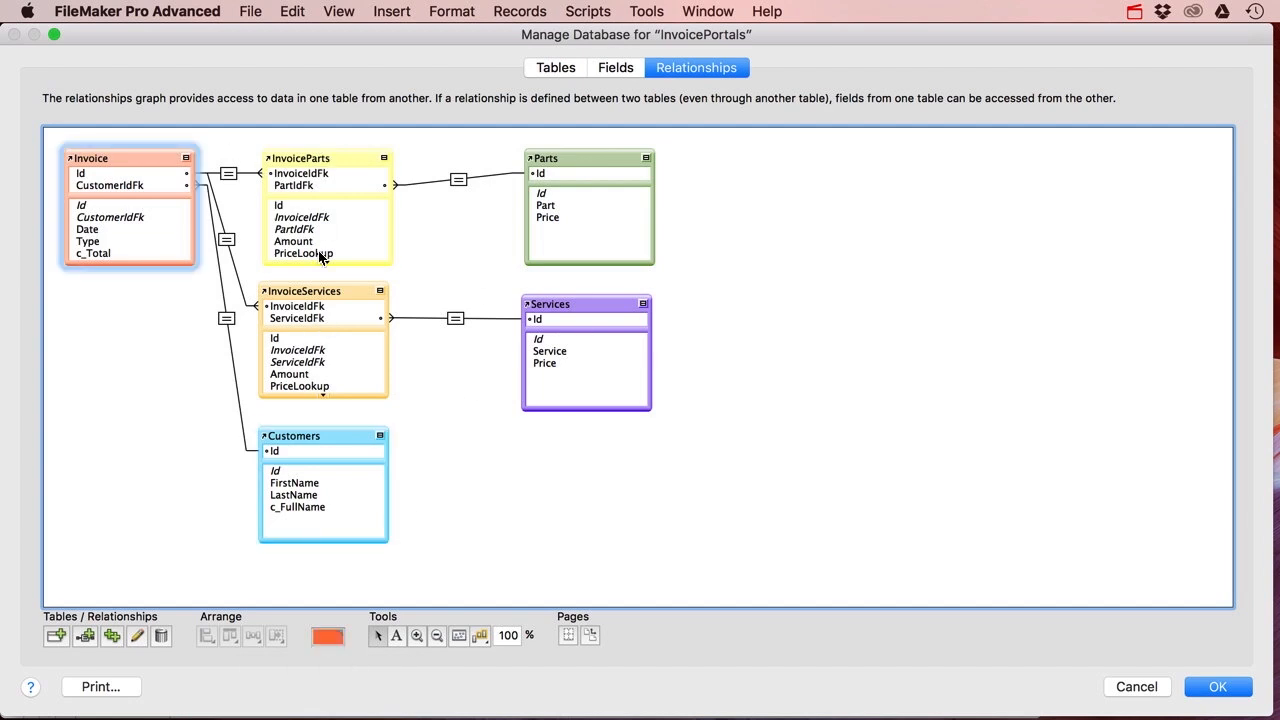
pyautogui.click(328, 161)
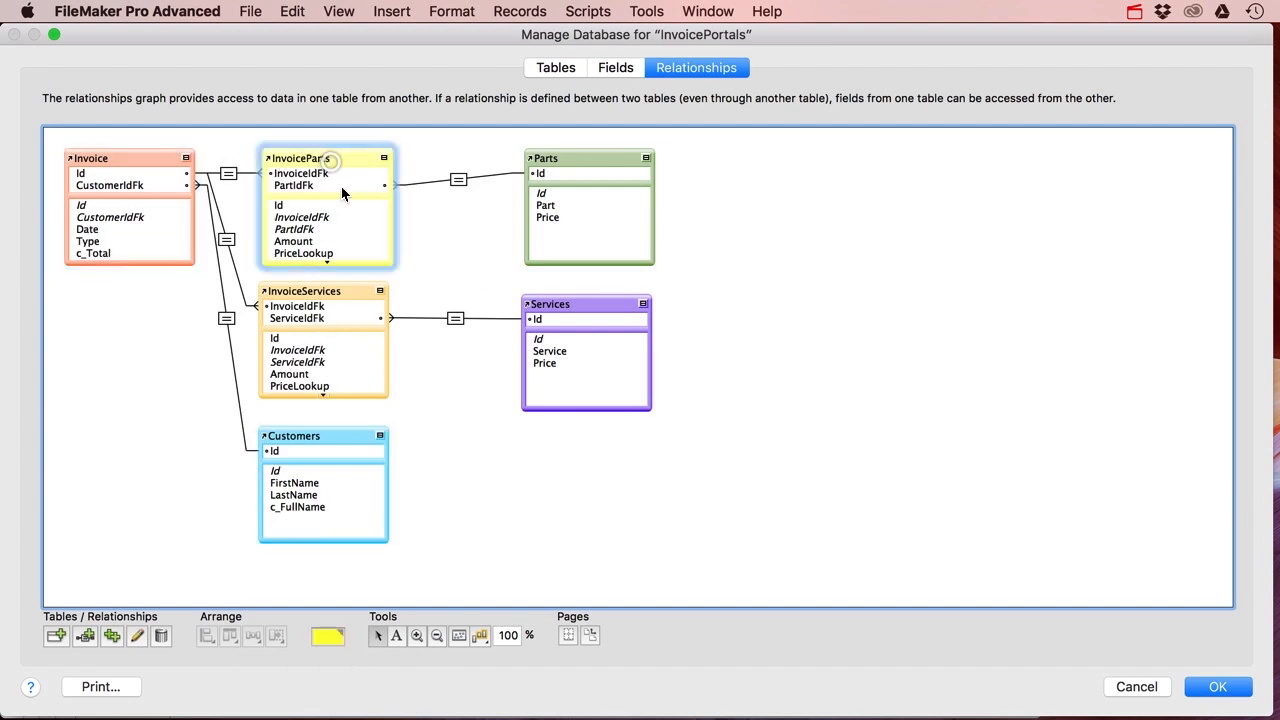
pyautogui.click(312, 291)
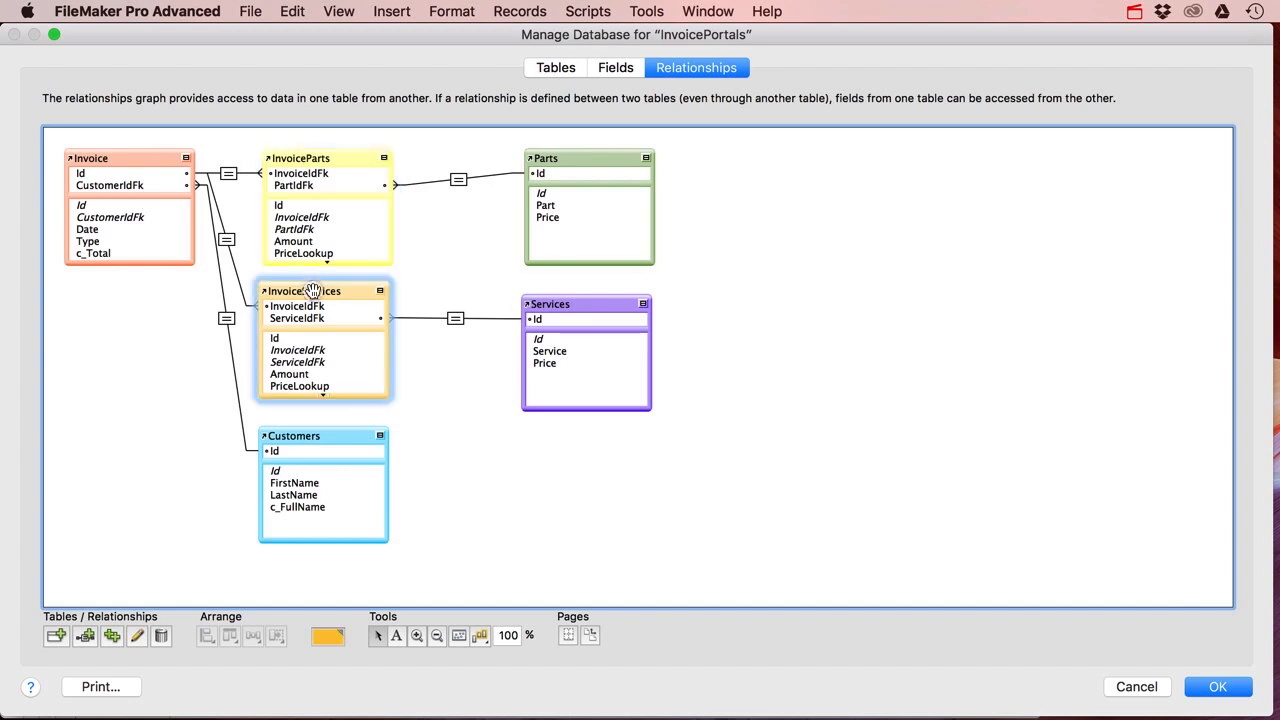
pyautogui.click(585, 158)
pyautogui.click(581, 299)
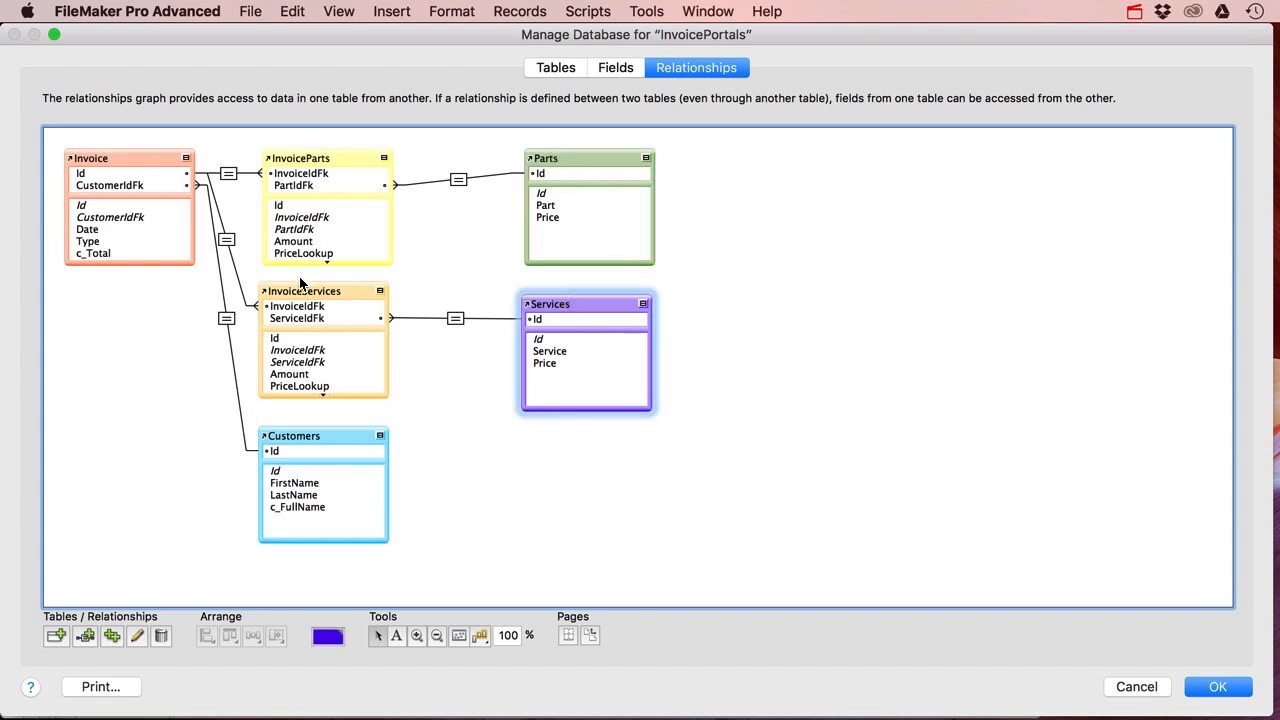
pyautogui.click(1204, 684)
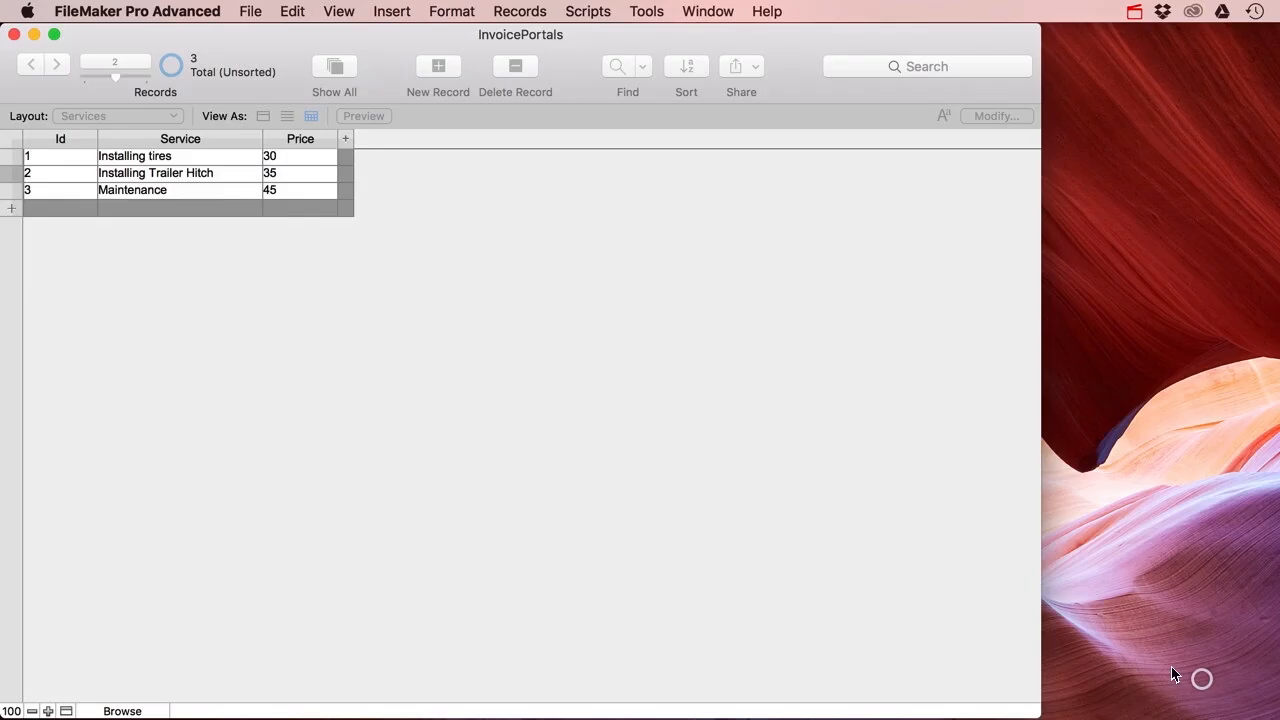
# Step: Open the RptInvoiceParts report, check its print preview and return to browsing
pyautogui.click(95, 123)
pyautogui.moveTo(127, 145)
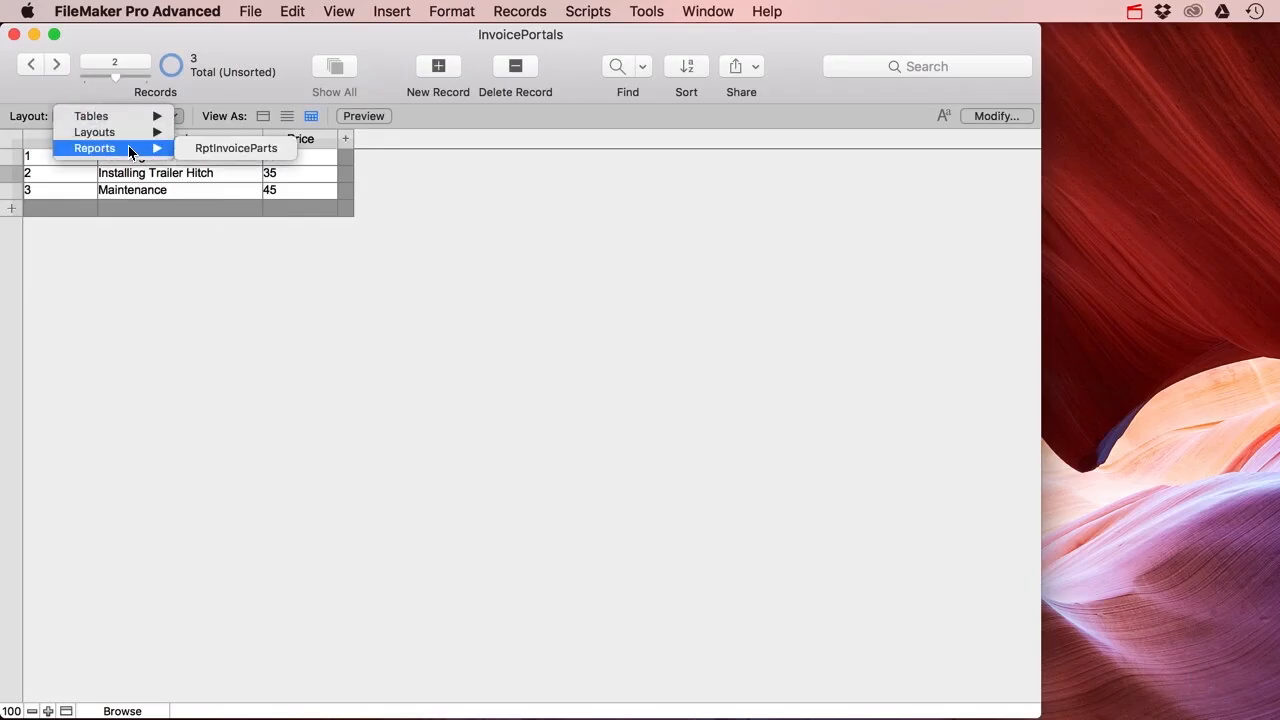
pyautogui.click(208, 146)
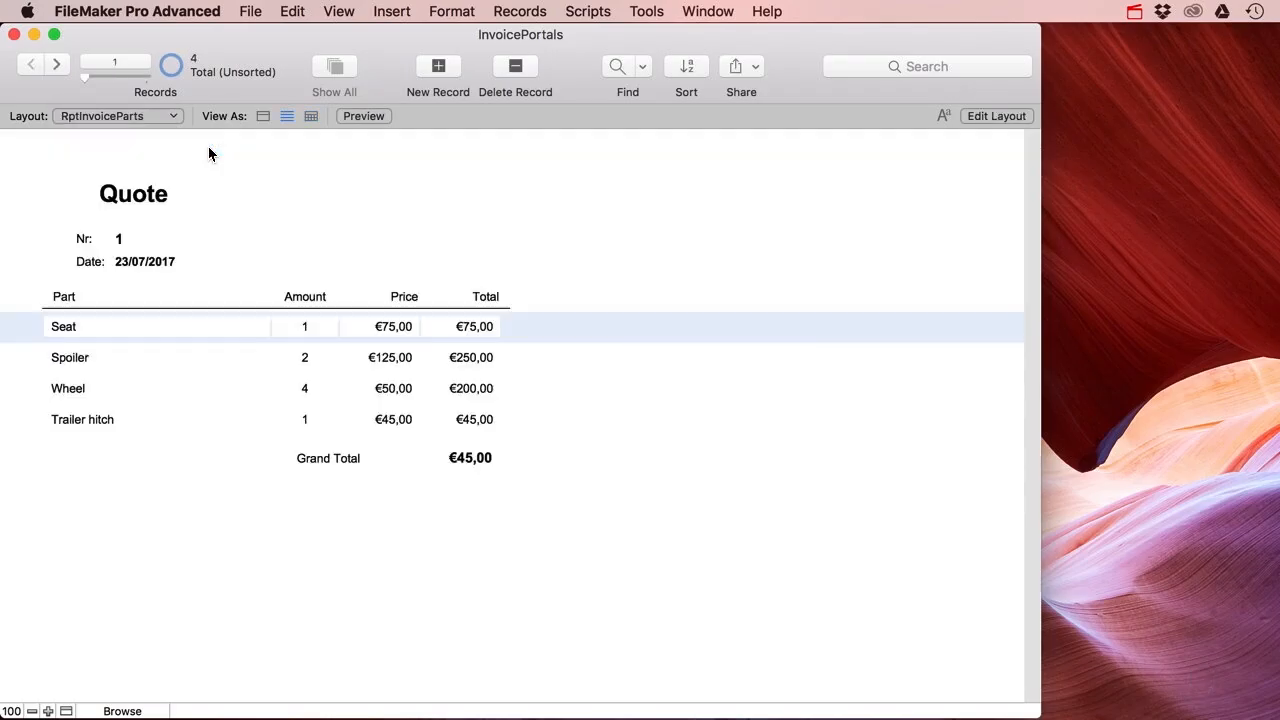
pyautogui.press('super+u')
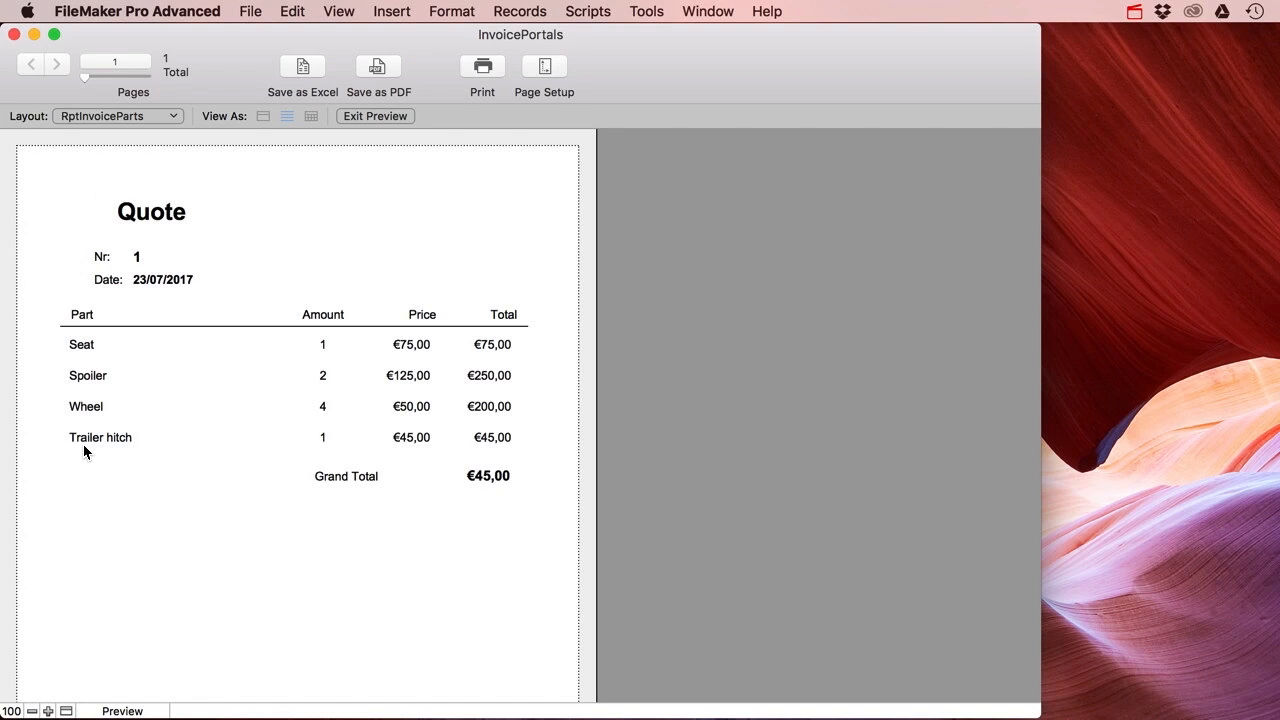
pyautogui.click(382, 119)
# Step: Examine the RptInvoiceParts report in layout editing, including its header, body, trailing grand summary and base table
pyautogui.click(1018, 117)
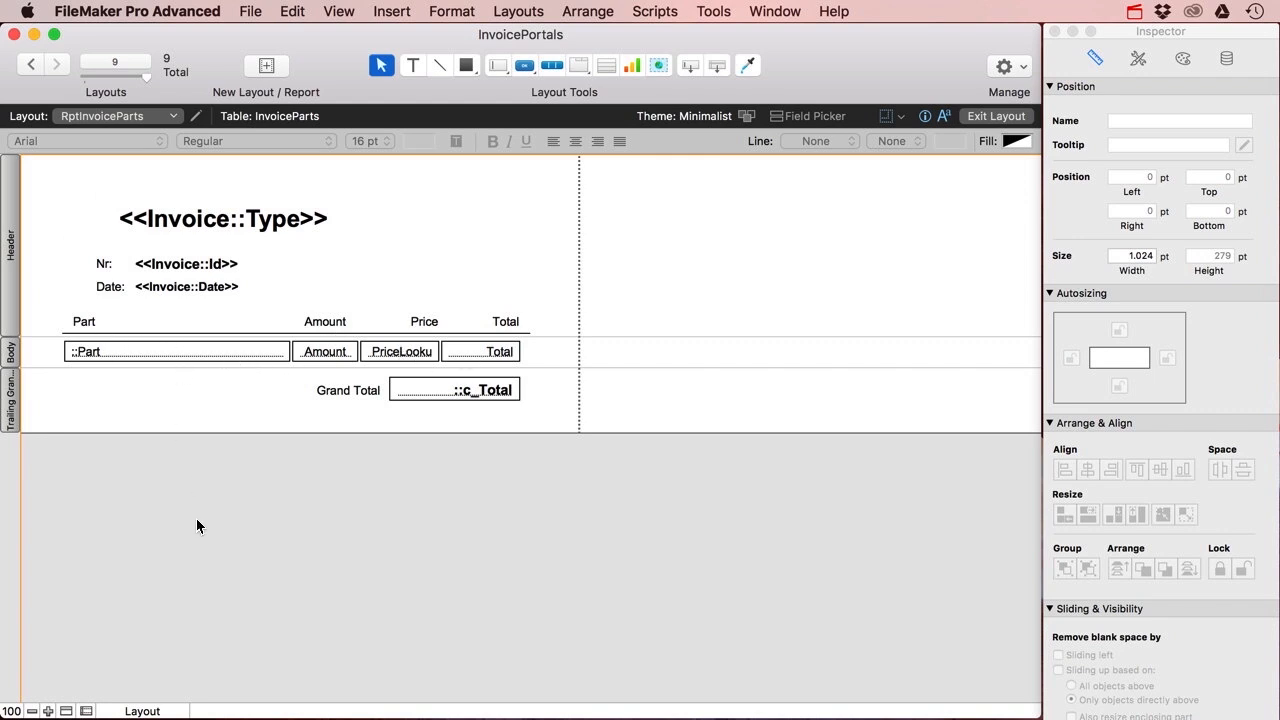
pyautogui.hscroll(1, 192, 555)
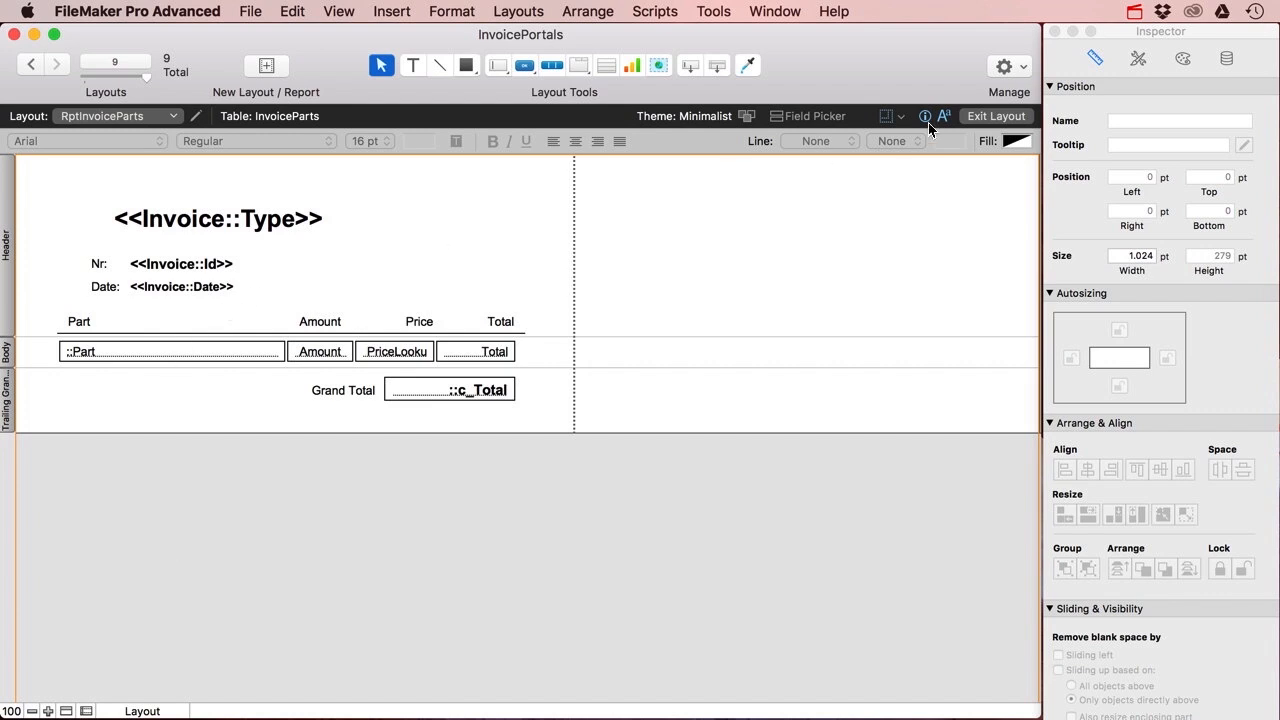
pyautogui.click(990, 116)
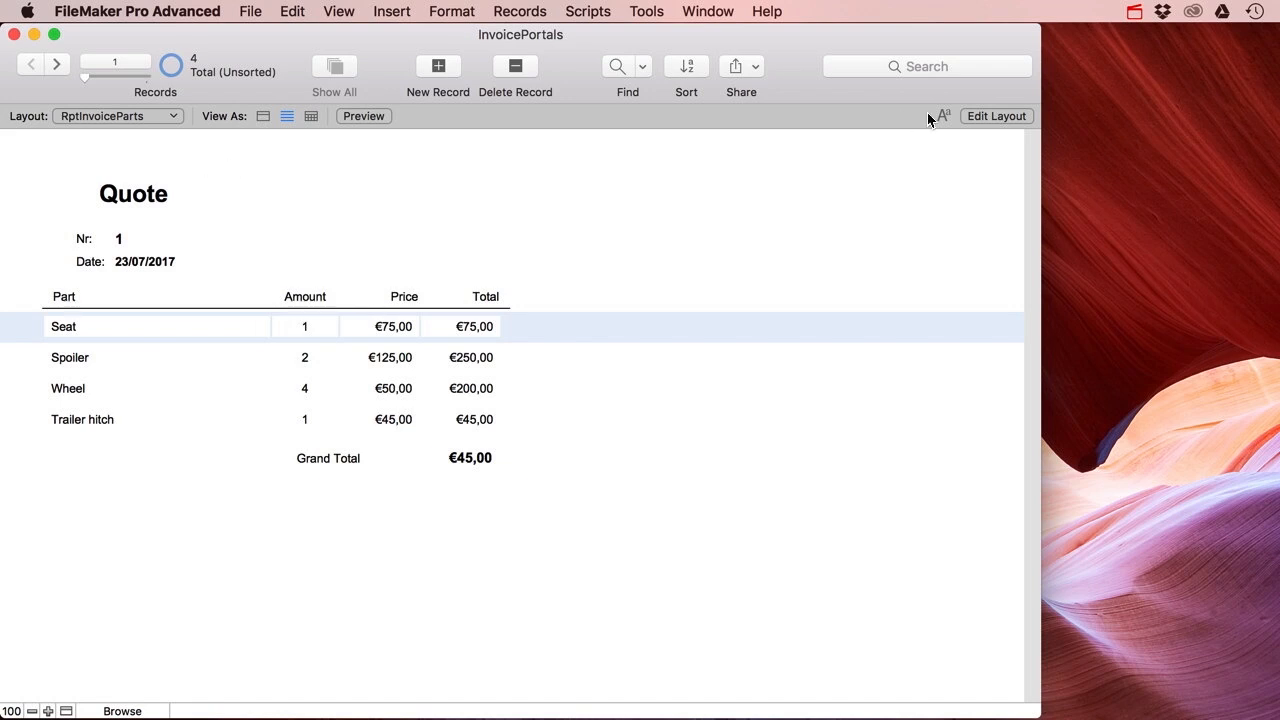
pyautogui.click(996, 116)
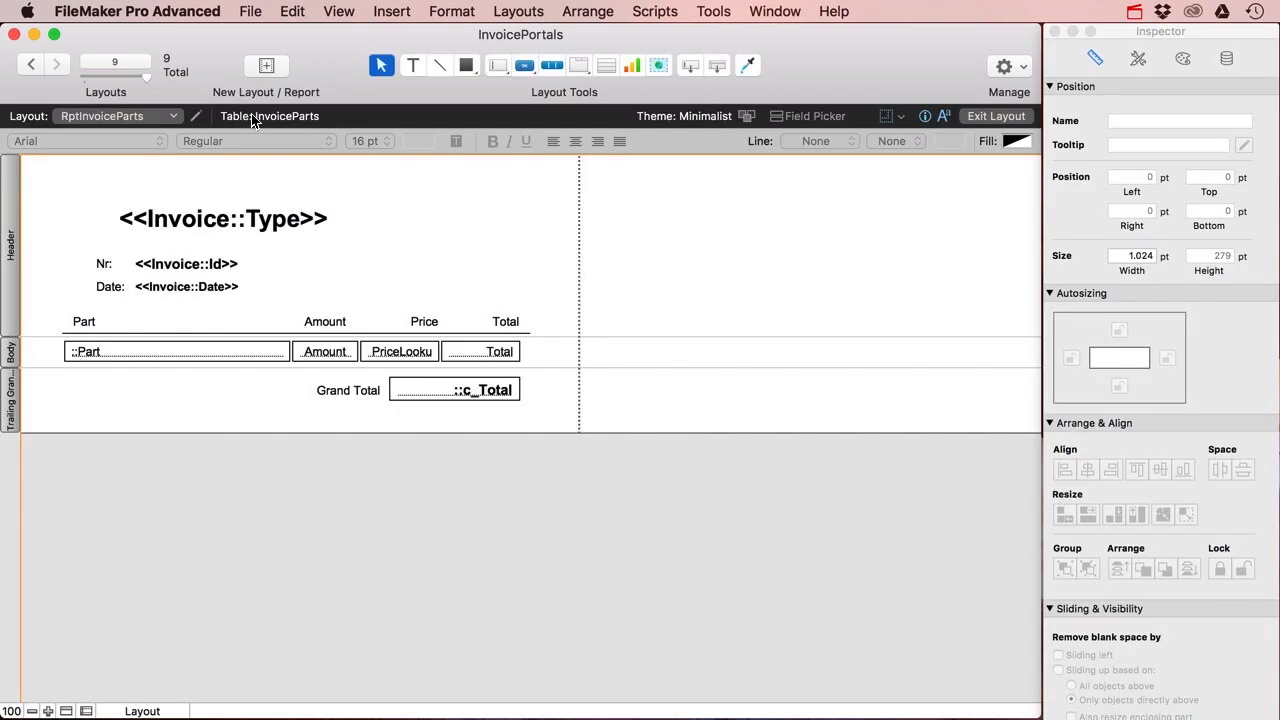
# Step: Open the database relationships graph and select the InvoiceParts table occurrence
pyautogui.press('super+shift+d')
pyautogui.click(310, 160)
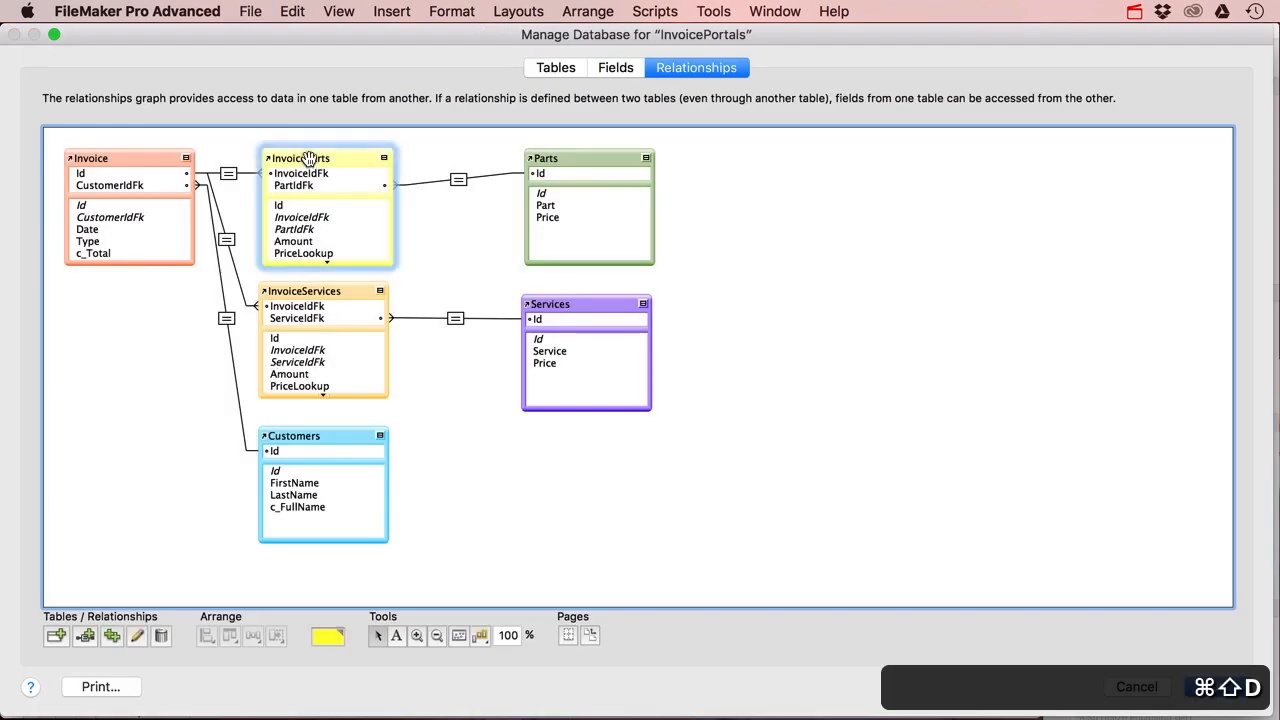
# Step: Compare the InvoiceParts and InvoiceServices table occurrences in the graph and return to the report layout
pyautogui.click(308, 290)
pyautogui.click(300, 157)
pyautogui.click(313, 290)
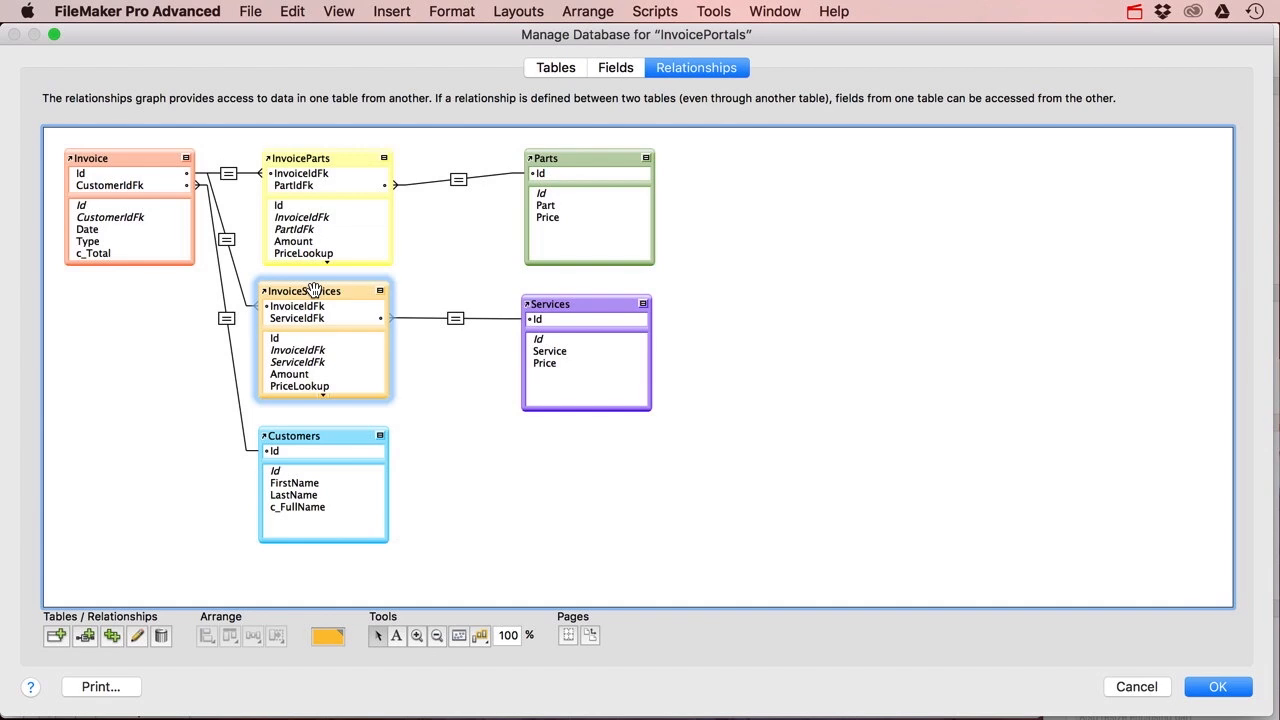
pyautogui.click(1217, 686)
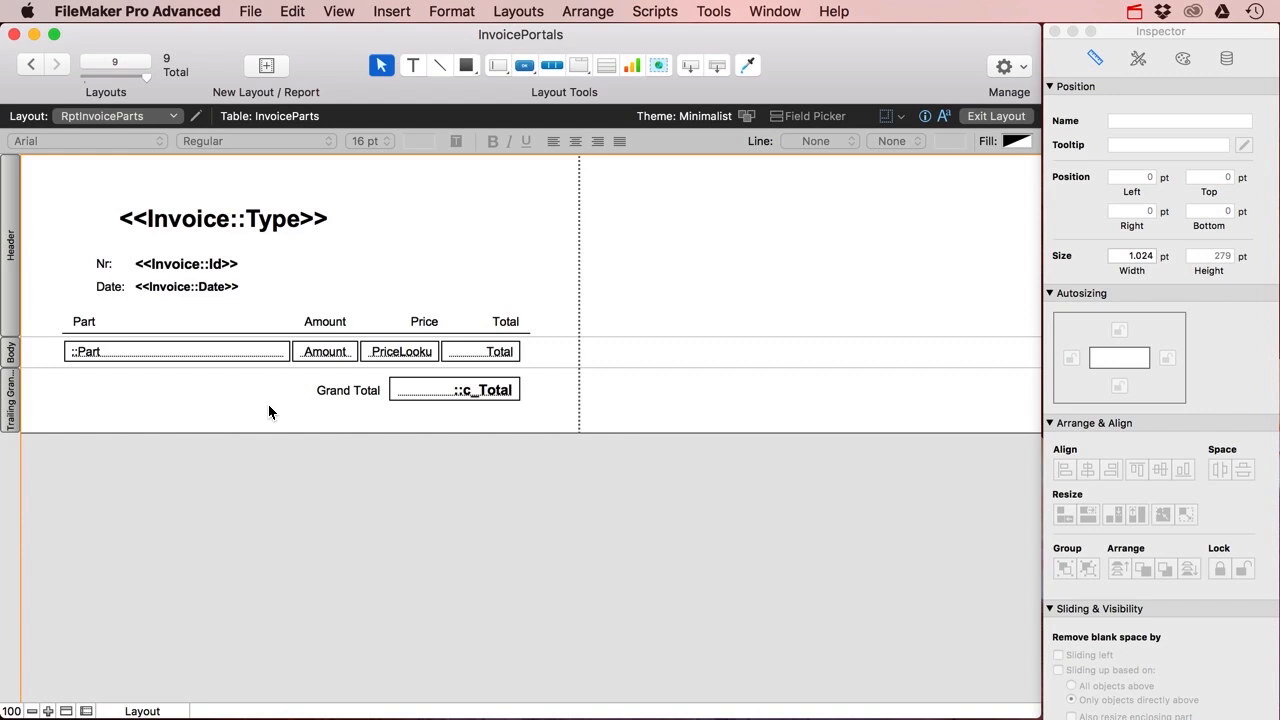
# Step: Reopen the relationships graph, examine how Invoice relates to InvoiceParts and InvoiceServices, and return to the report layout
pyautogui.press('super+shift+d')
pyautogui.click(329, 162)
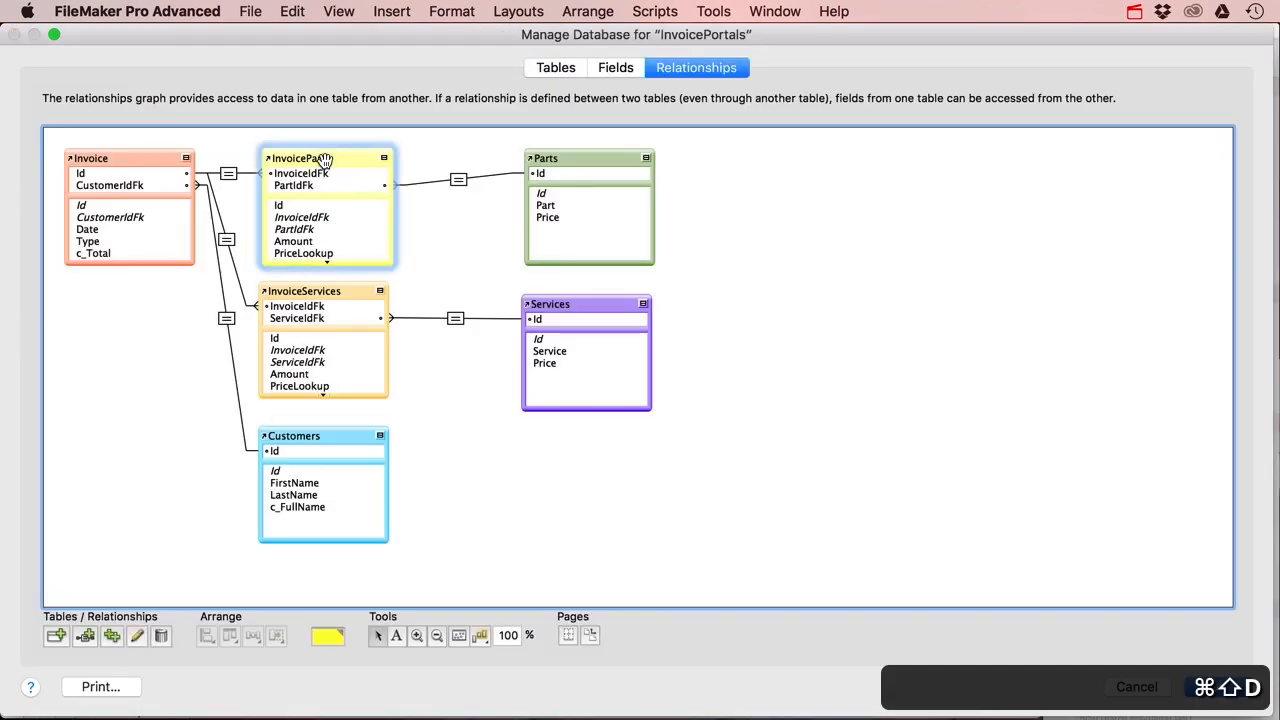
pyautogui.click(323, 290)
pyautogui.click(329, 156)
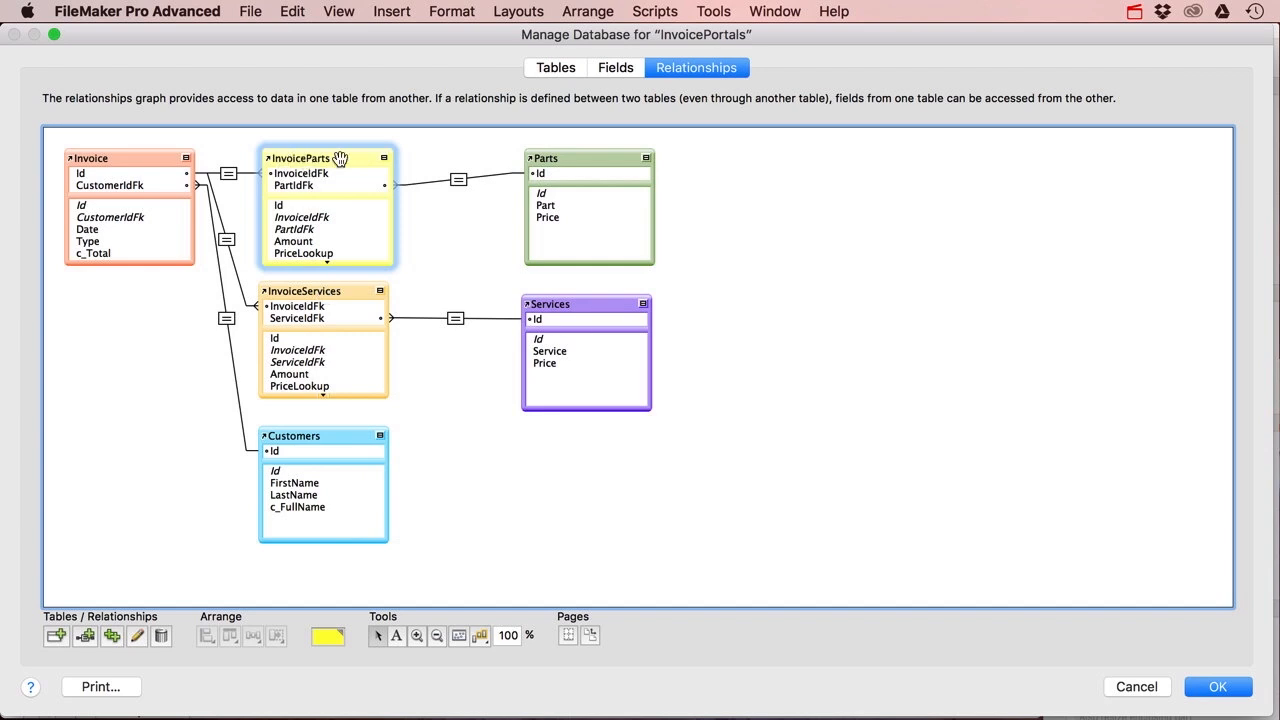
pyautogui.click(101, 160)
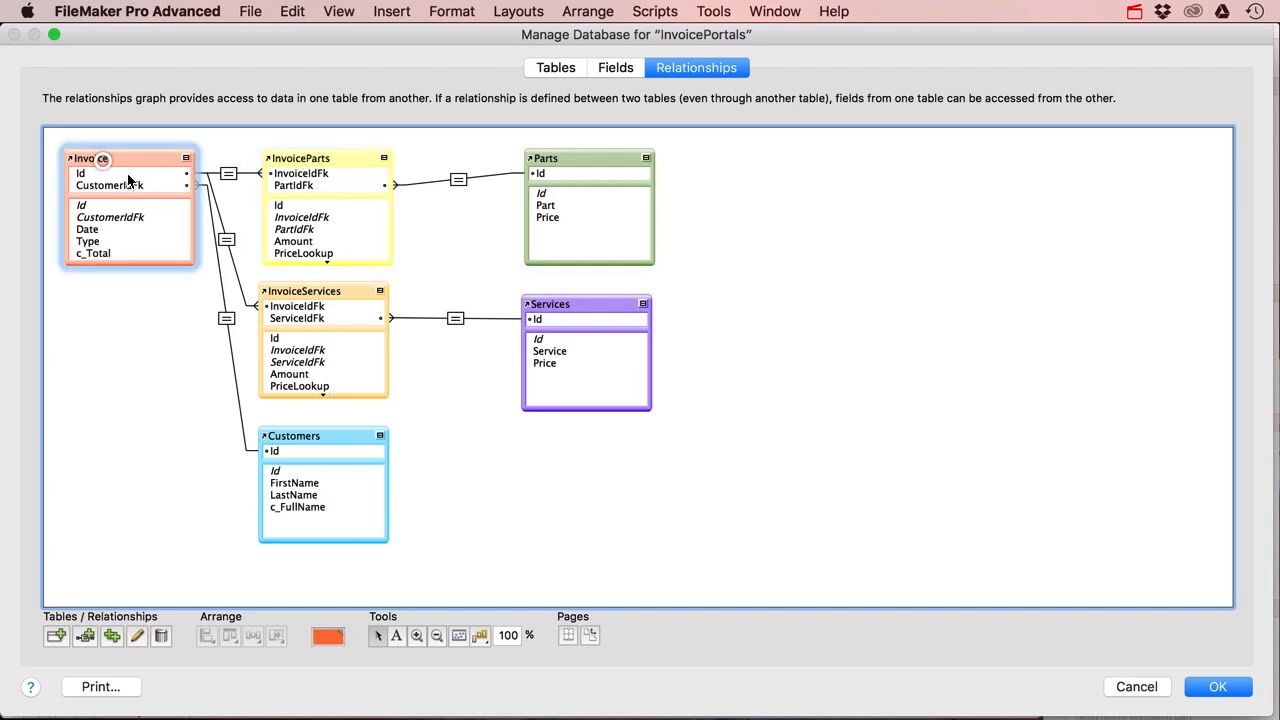
pyautogui.click(312, 290)
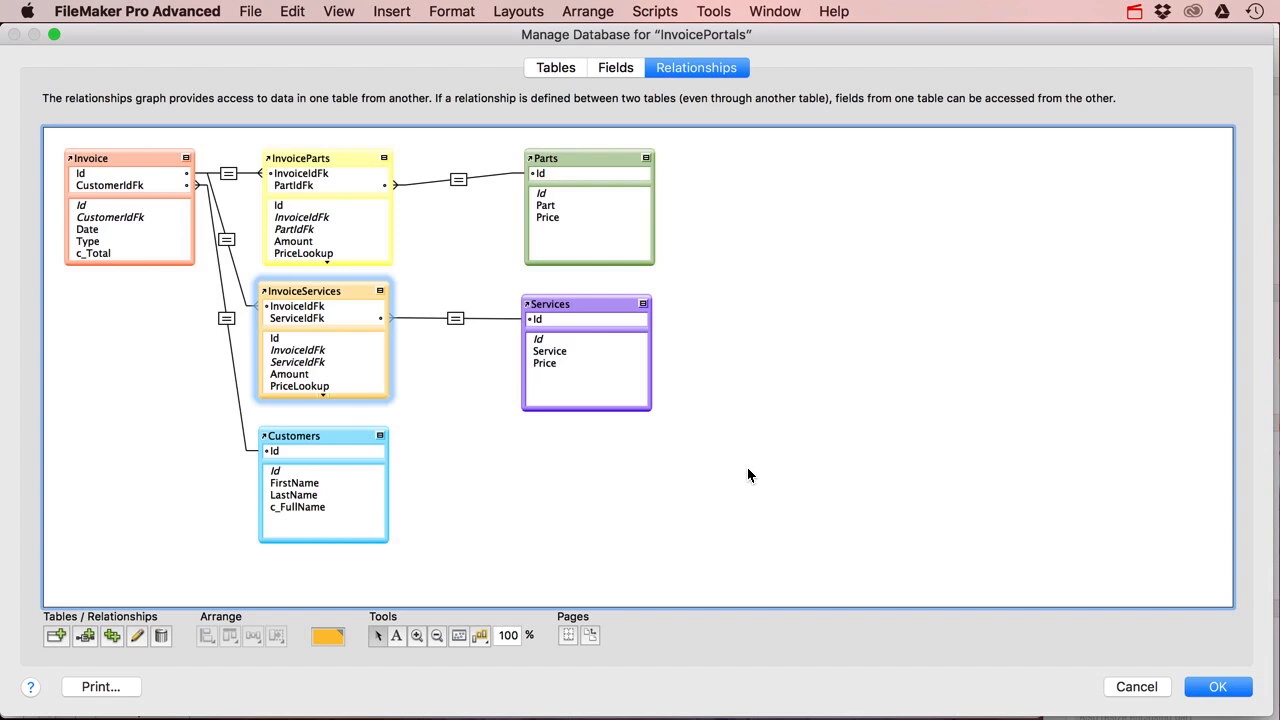
pyautogui.click(329, 158)
pyautogui.click(332, 288)
pyautogui.click(1216, 687)
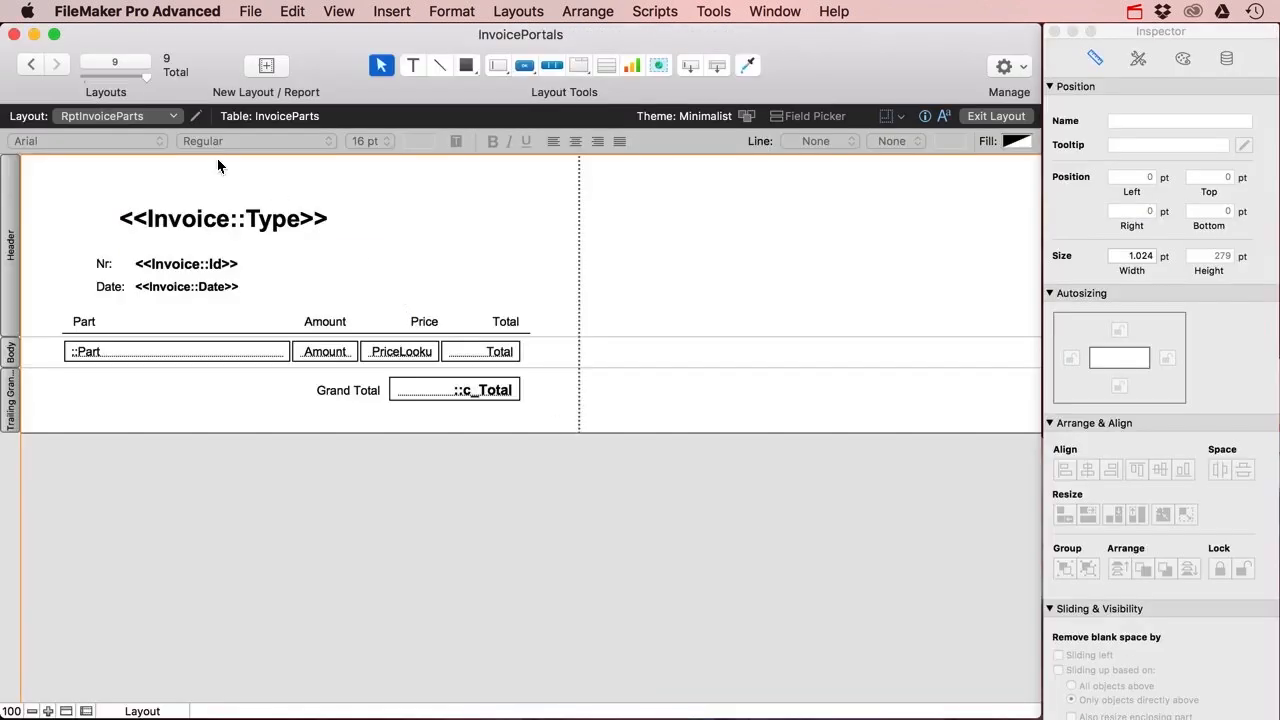
# Step: Open the LayInvocie layout and compare its Parts and Services portals
pyautogui.click(88, 117)
pyautogui.moveTo(133, 160)
pyautogui.click(231, 160)
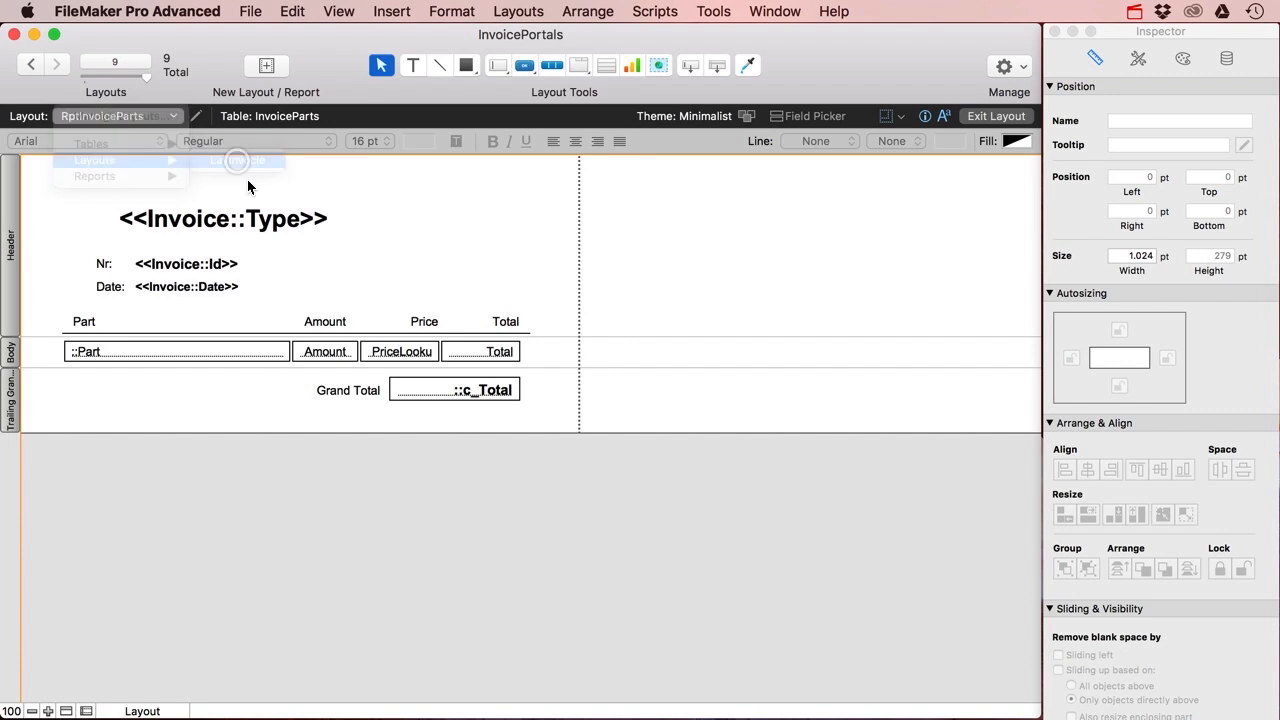
pyautogui.click(147, 328)
pyautogui.click(212, 329)
pyautogui.click(140, 328)
pyautogui.click(210, 332)
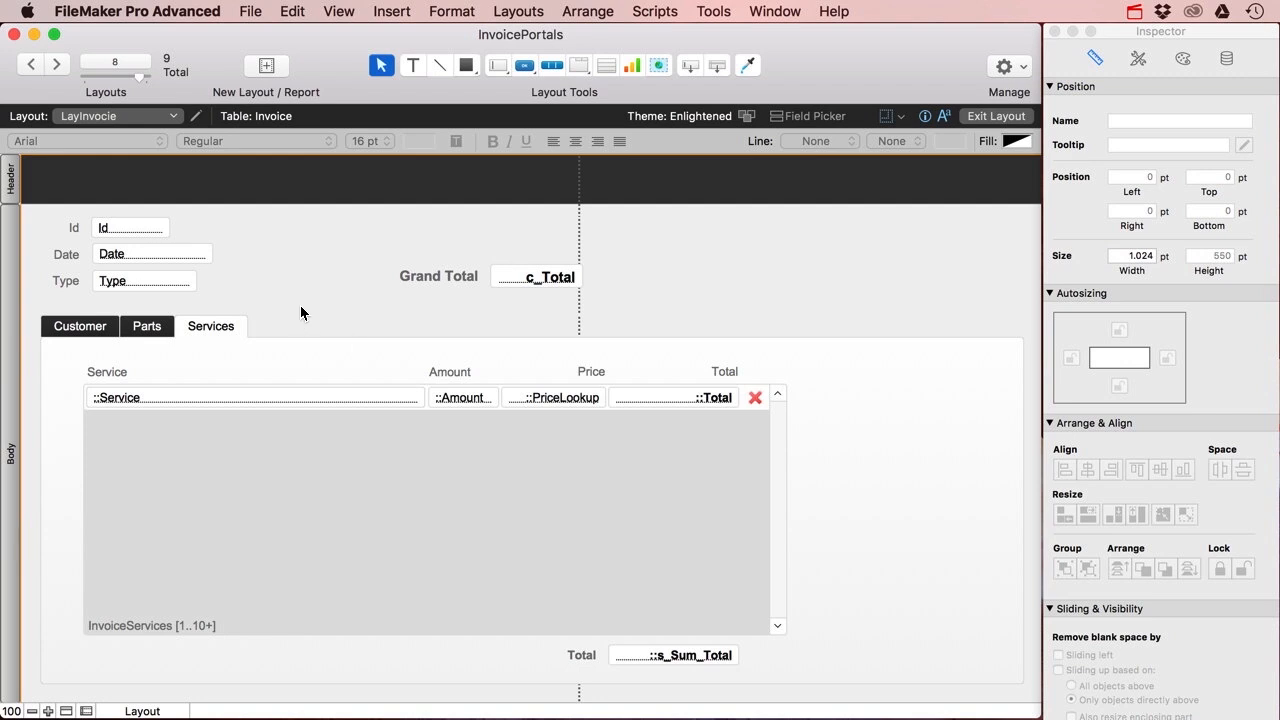
pyautogui.click(150, 328)
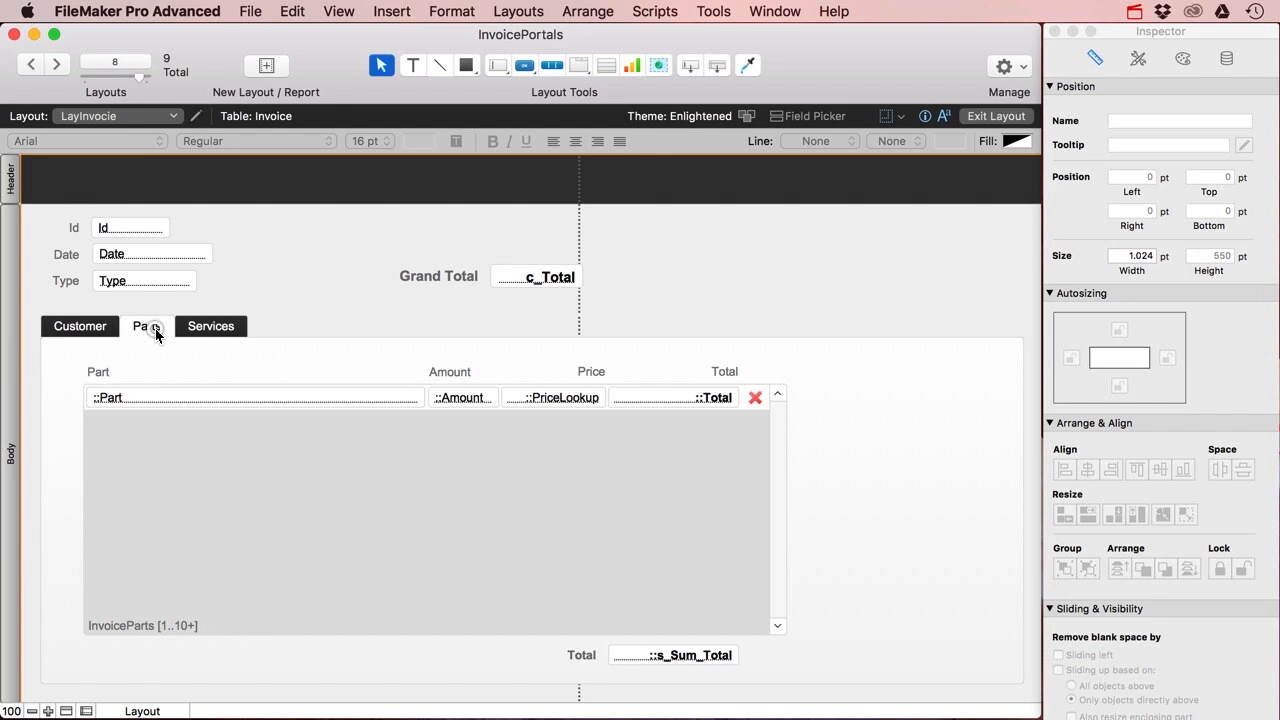
pyautogui.click(190, 330)
pyautogui.click(162, 329)
pyautogui.click(196, 330)
pyautogui.click(153, 330)
pyautogui.click(207, 330)
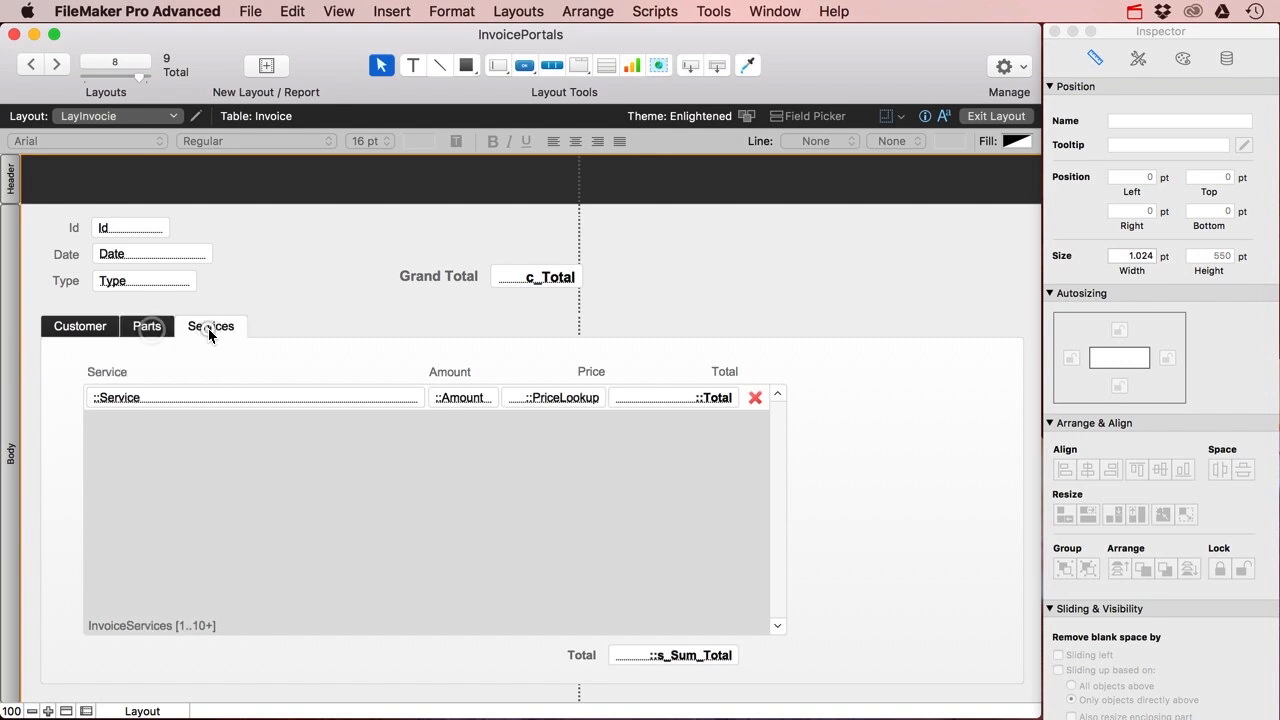
pyautogui.click(167, 329)
# Step: In the relationships graph, compare the fields of InvoiceParts with InvoiceServices and of Parts with Services
pyautogui.press('super+shift+d')
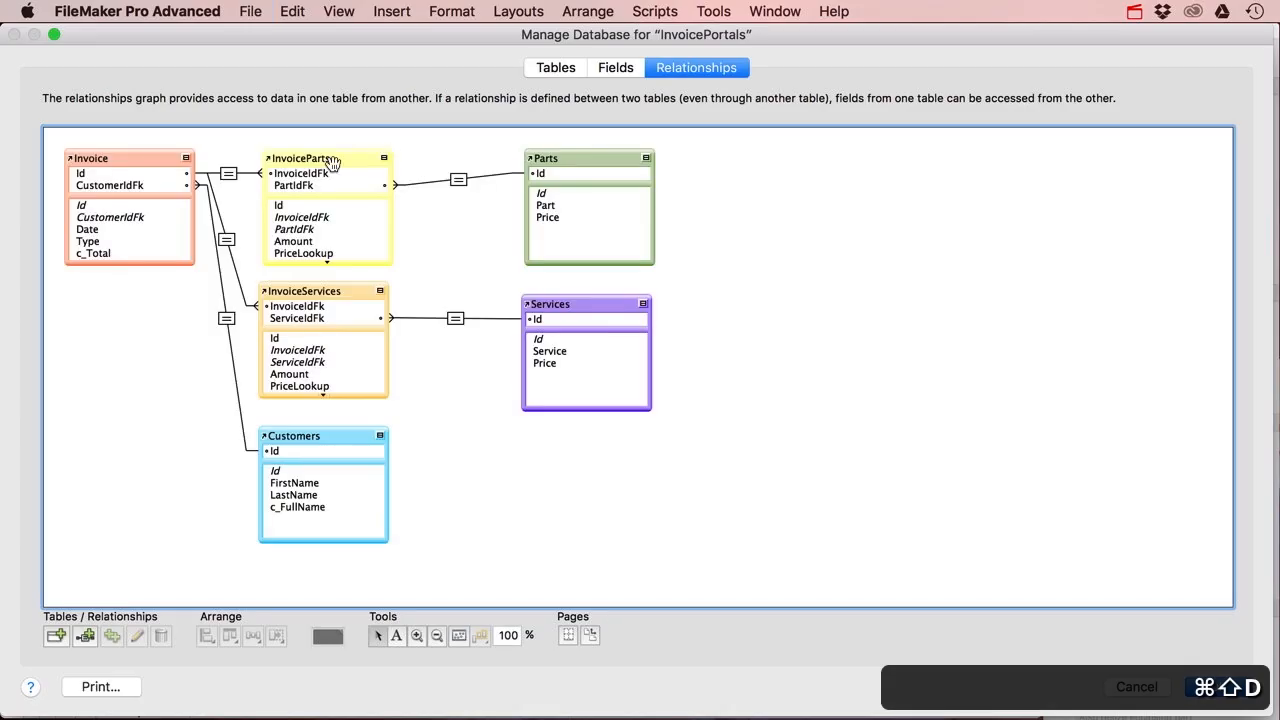
pyautogui.click(315, 160)
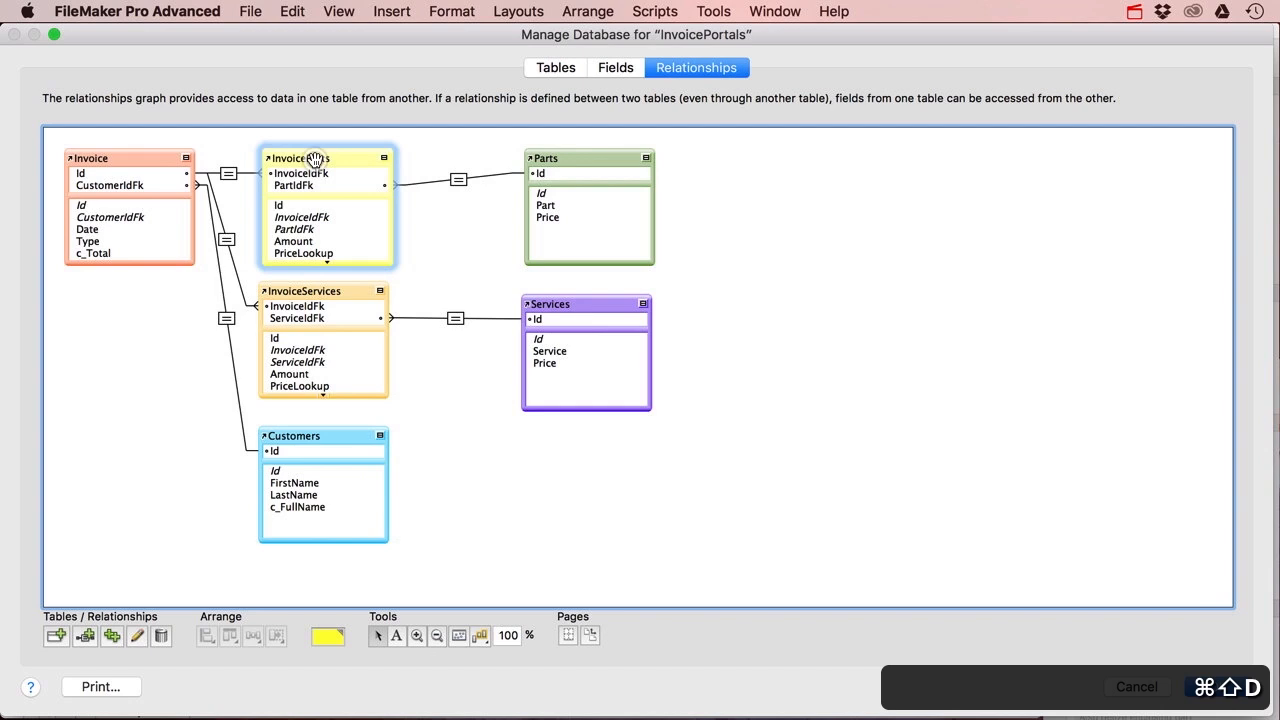
pyautogui.click(292, 296)
pyautogui.click(322, 157)
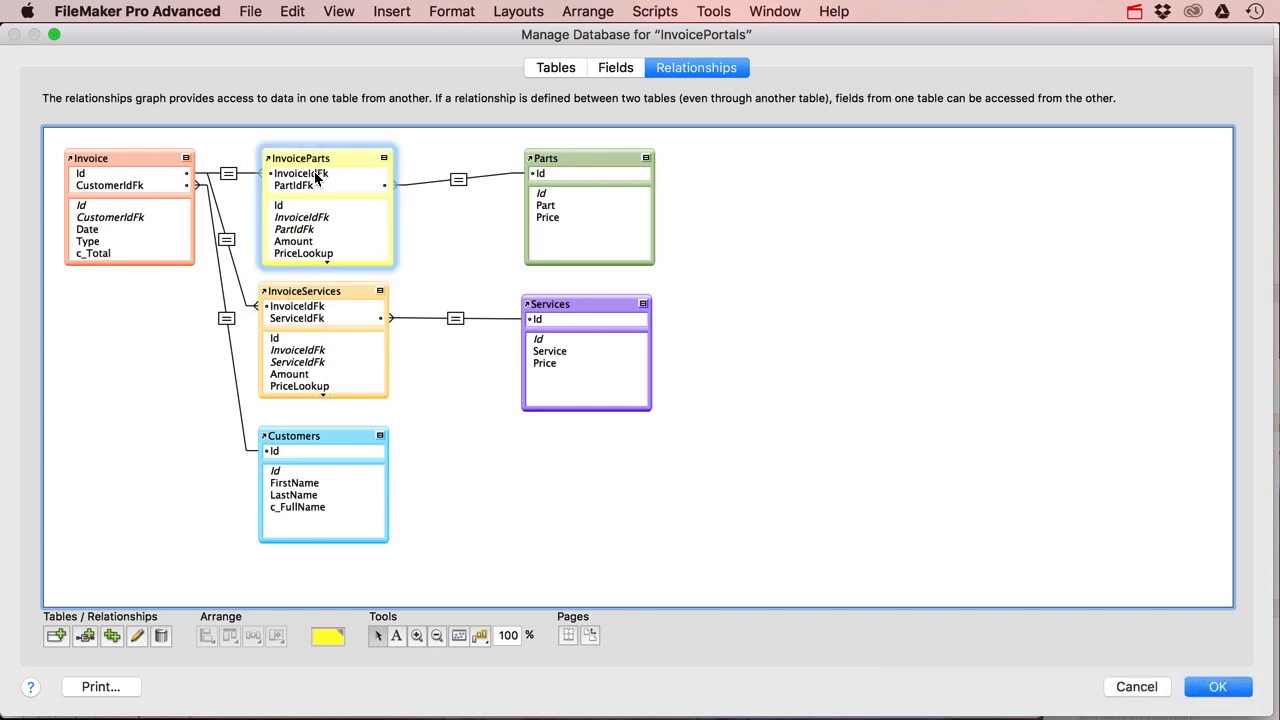
pyautogui.click(300, 296)
pyautogui.click(320, 158)
pyautogui.click(317, 282)
pyautogui.click(568, 157)
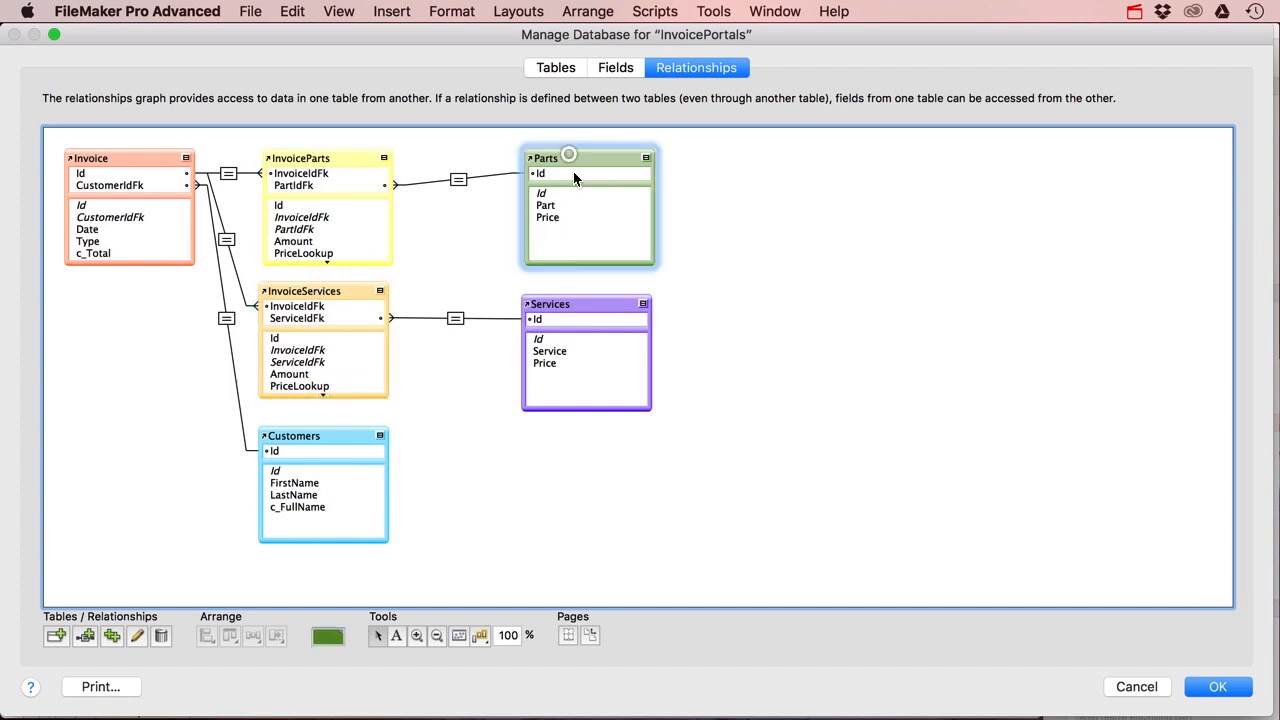
pyautogui.click(560, 301)
pyautogui.click(571, 160)
pyautogui.click(561, 304)
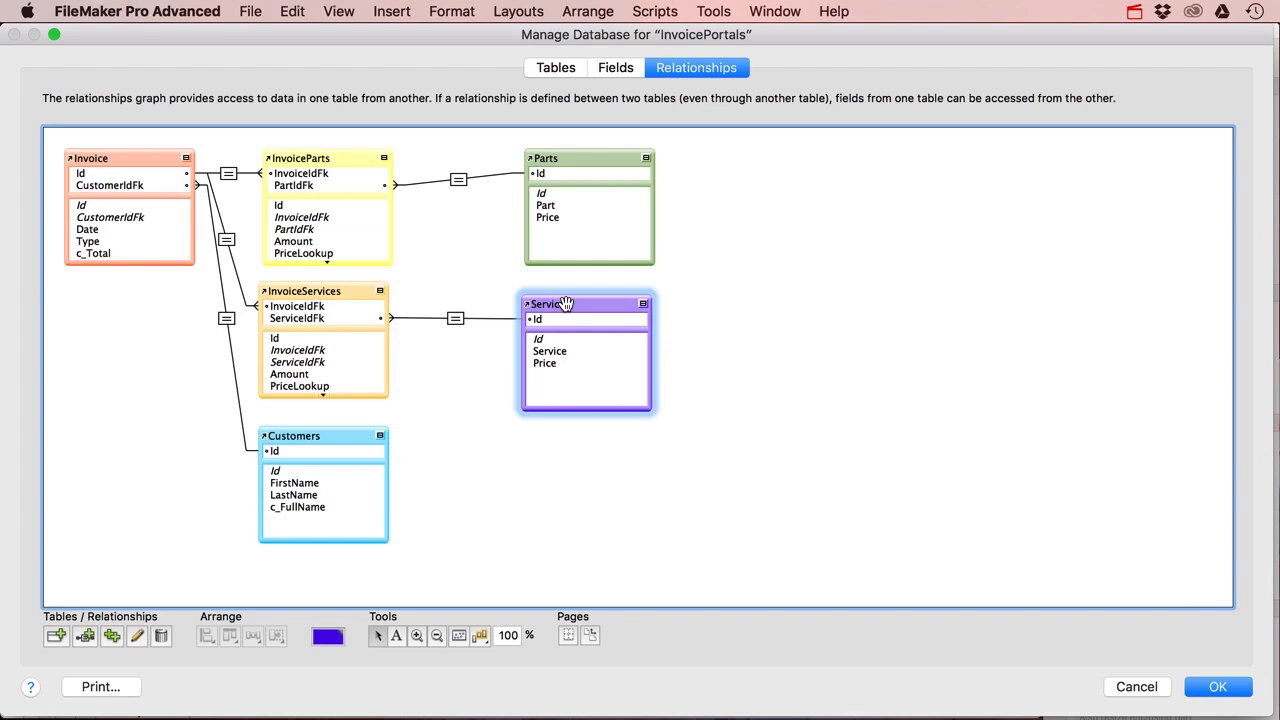
# Step: Reposition the Parts table occurrence slightly lower in the graph, closer above Services, and nudge Services slightly
pyautogui.moveTo(576, 150)
pyautogui.mouseDown()
pyautogui.moveTo(588, 149)
pyautogui.moveTo(570, 170)
pyautogui.mouseUp()
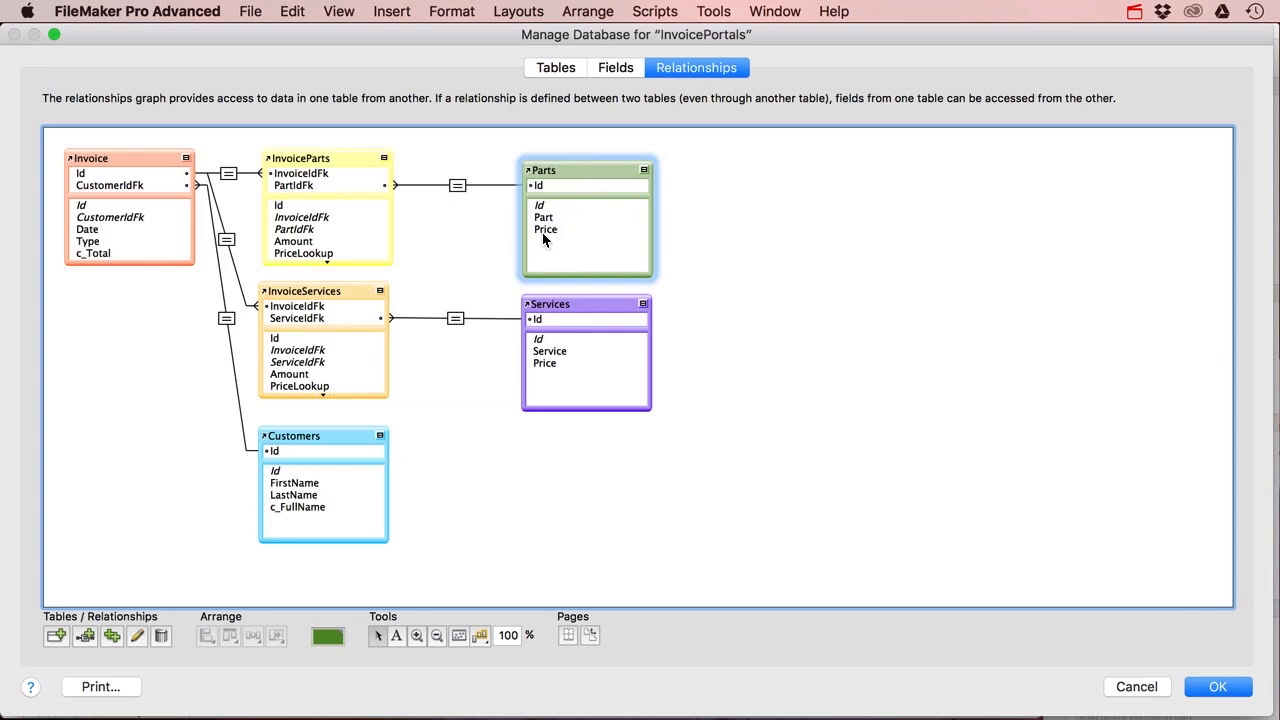
pyautogui.moveTo(578, 170); pyautogui.dragTo(575, 172)
pyautogui.moveTo(578, 305); pyautogui.dragTo(576, 308)
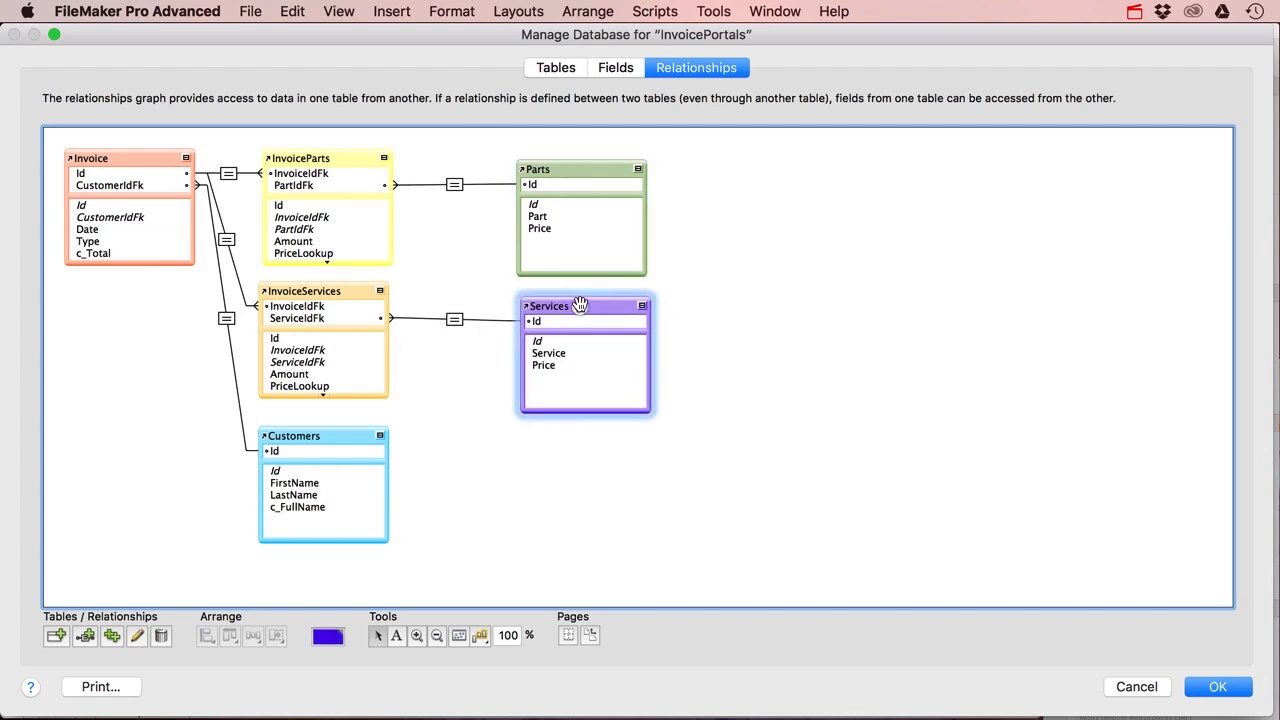
pyautogui.moveTo(557, 174); pyautogui.dragTo(568, 179)
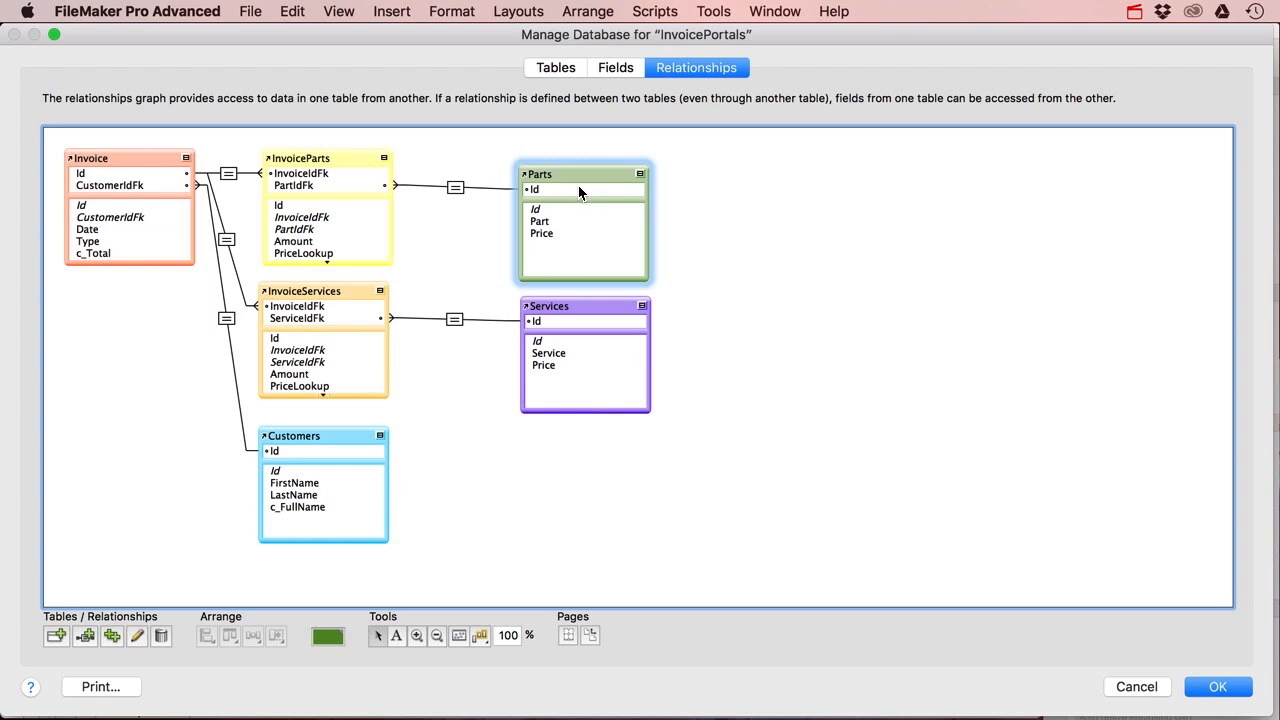
# Step: Add a text field named Type to the Parts table and save the database changes
pyautogui.click(636, 70)
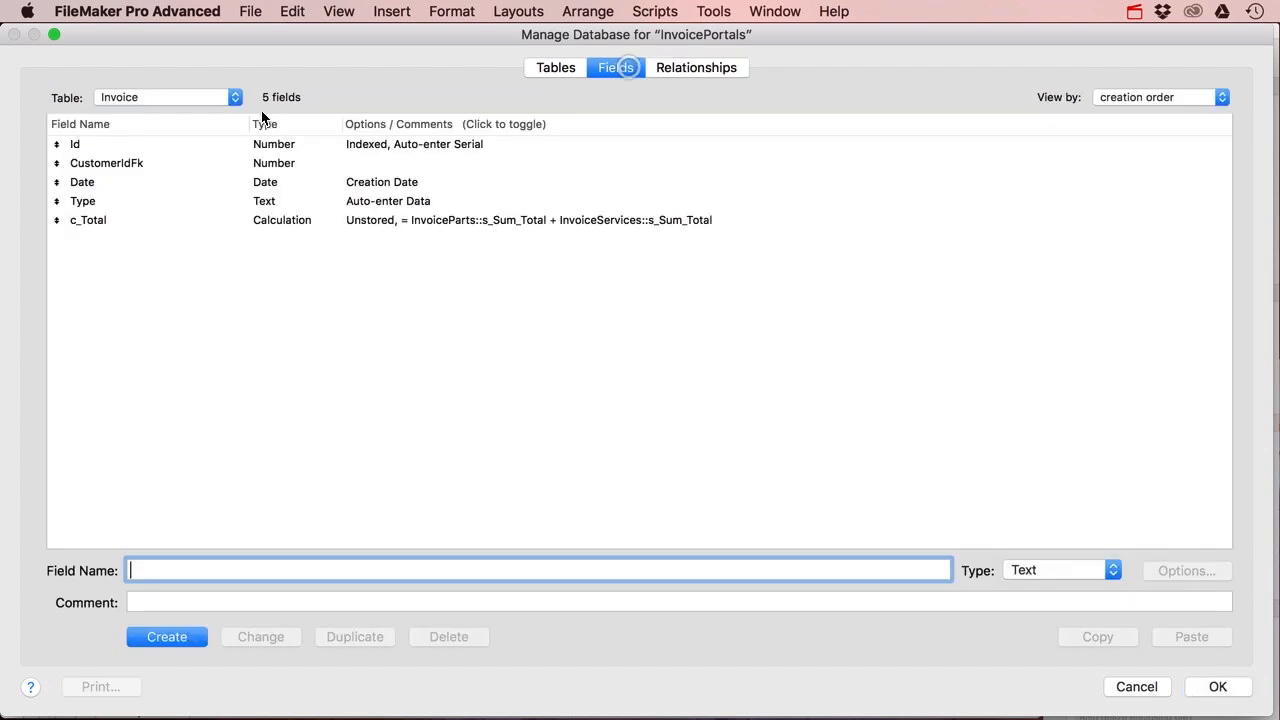
pyautogui.click(150, 98)
pyautogui.click(146, 148)
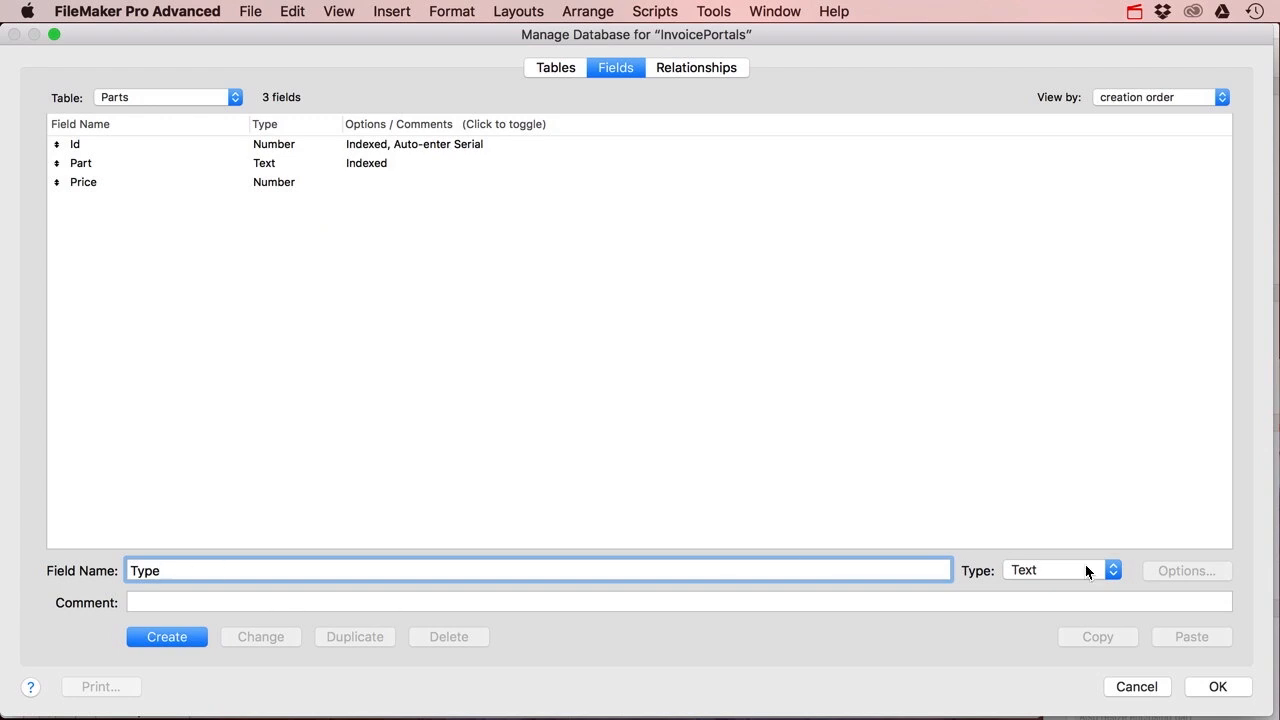
pyautogui.click(167, 637)
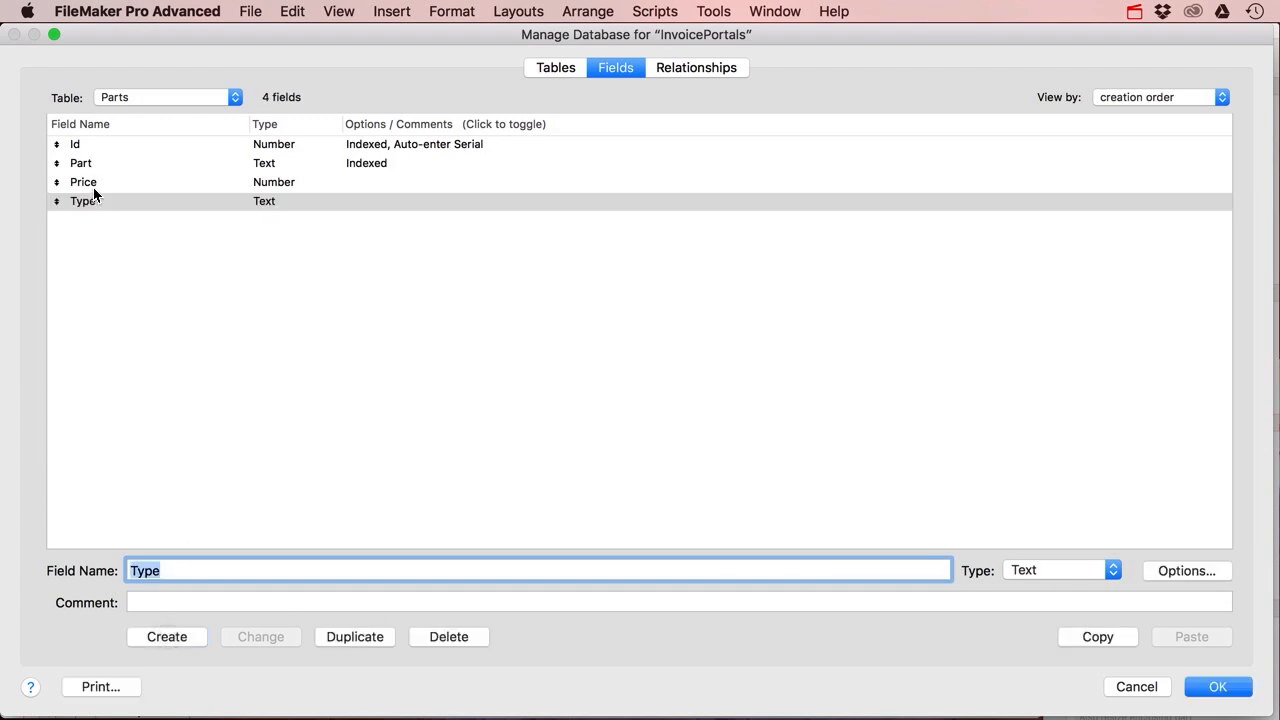
pyautogui.click(1212, 687)
# Step: Switch to the Parts table layout
pyautogui.click(130, 116)
pyautogui.moveTo(142, 145)
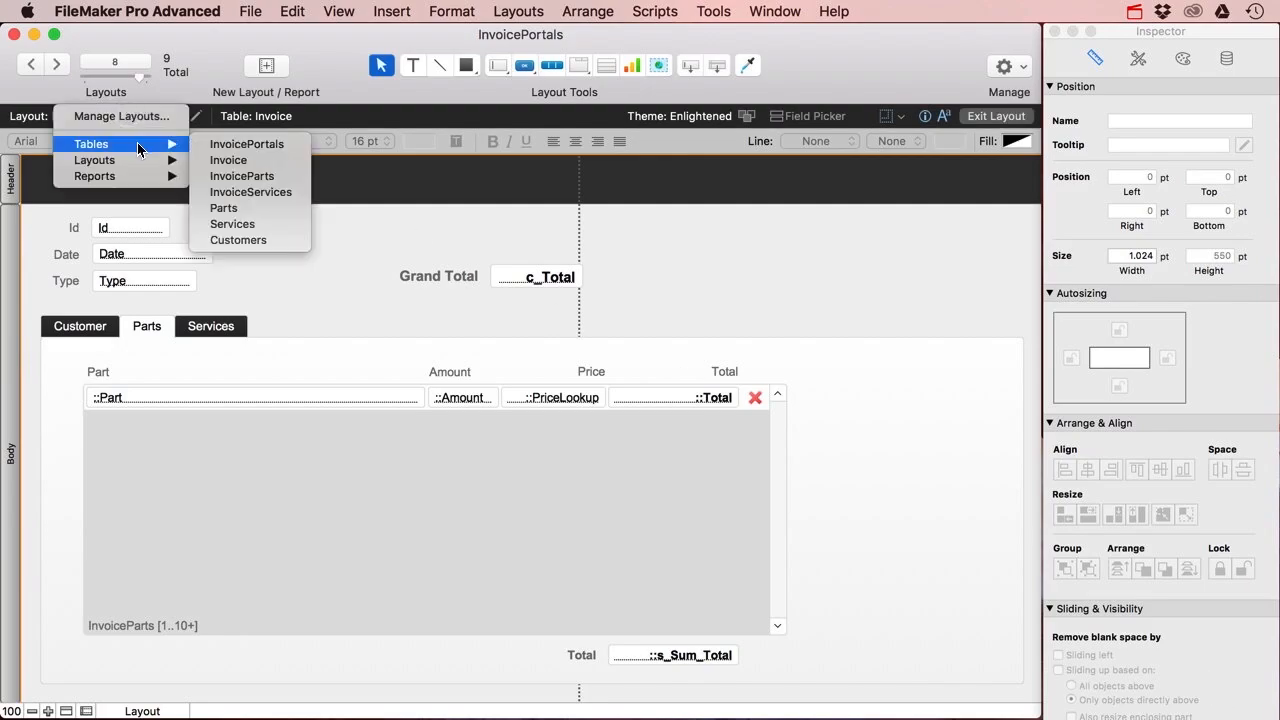
pyautogui.click(224, 208)
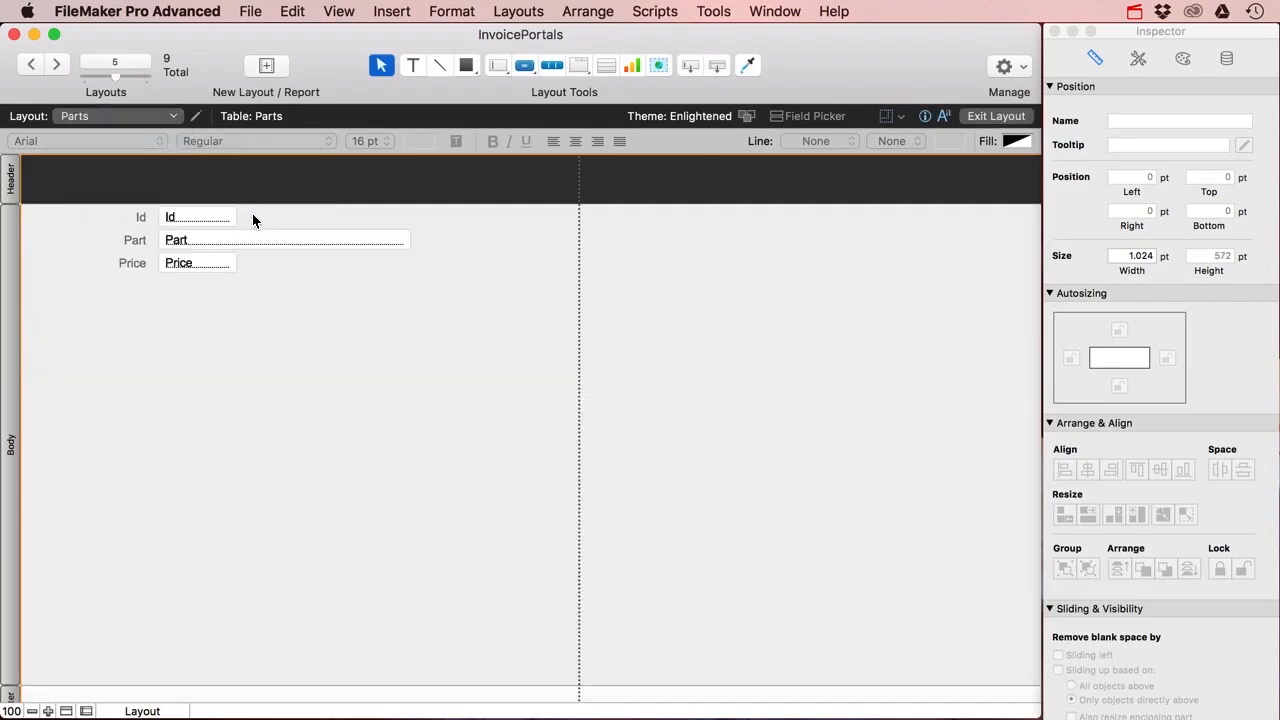
# Step: Rename the Parts table to Products in the database definition
pyautogui.press('super+shift+d')
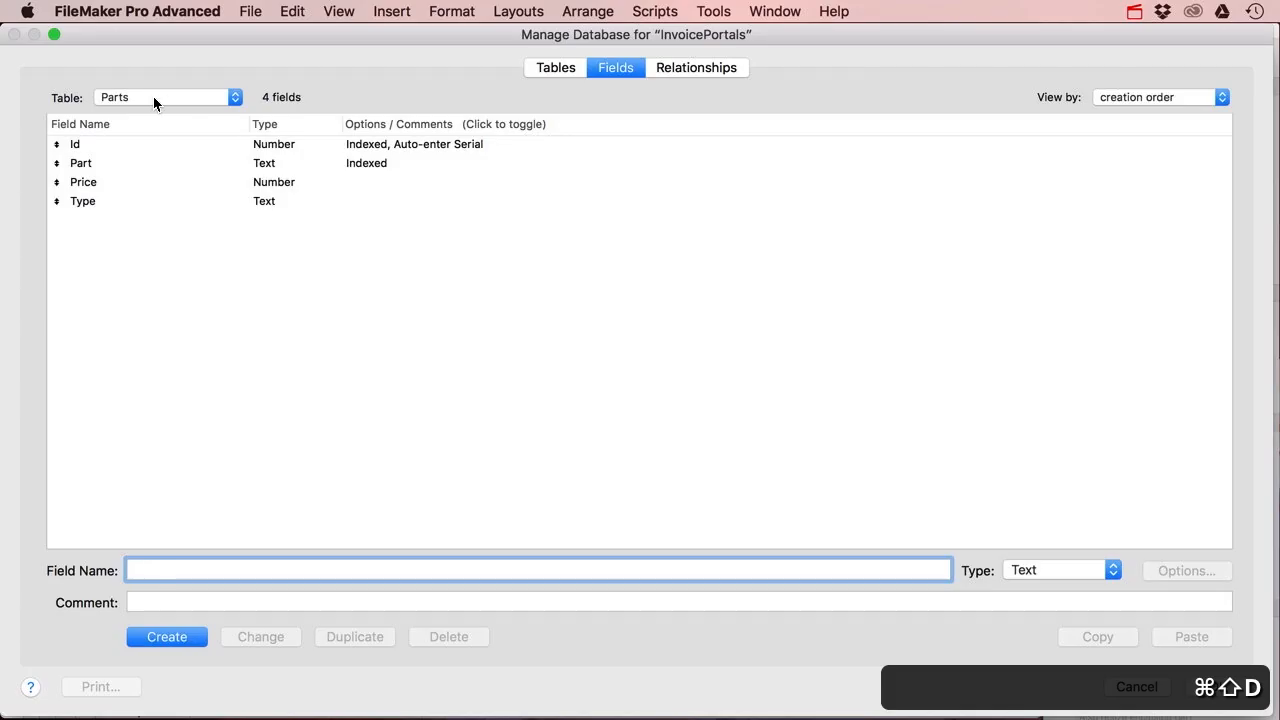
pyautogui.click(556, 67)
pyautogui.click(101, 223)
pyautogui.click(208, 606)
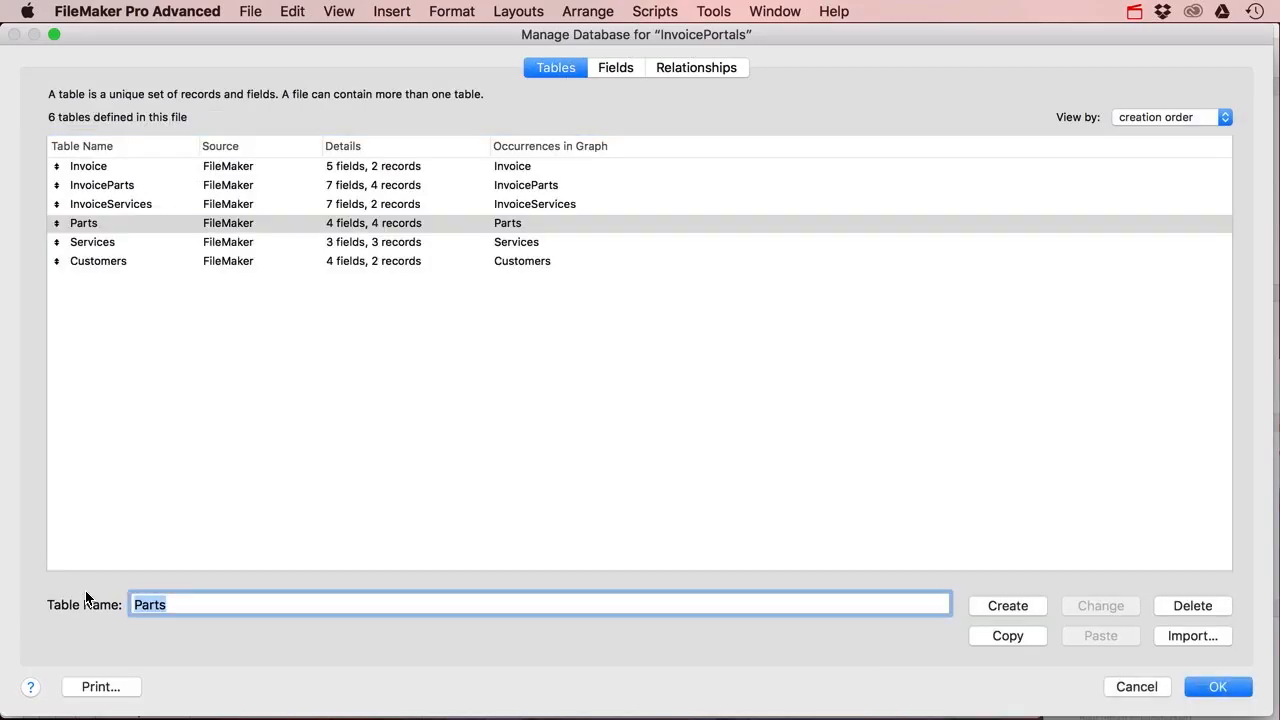
pyautogui.write('Pr')
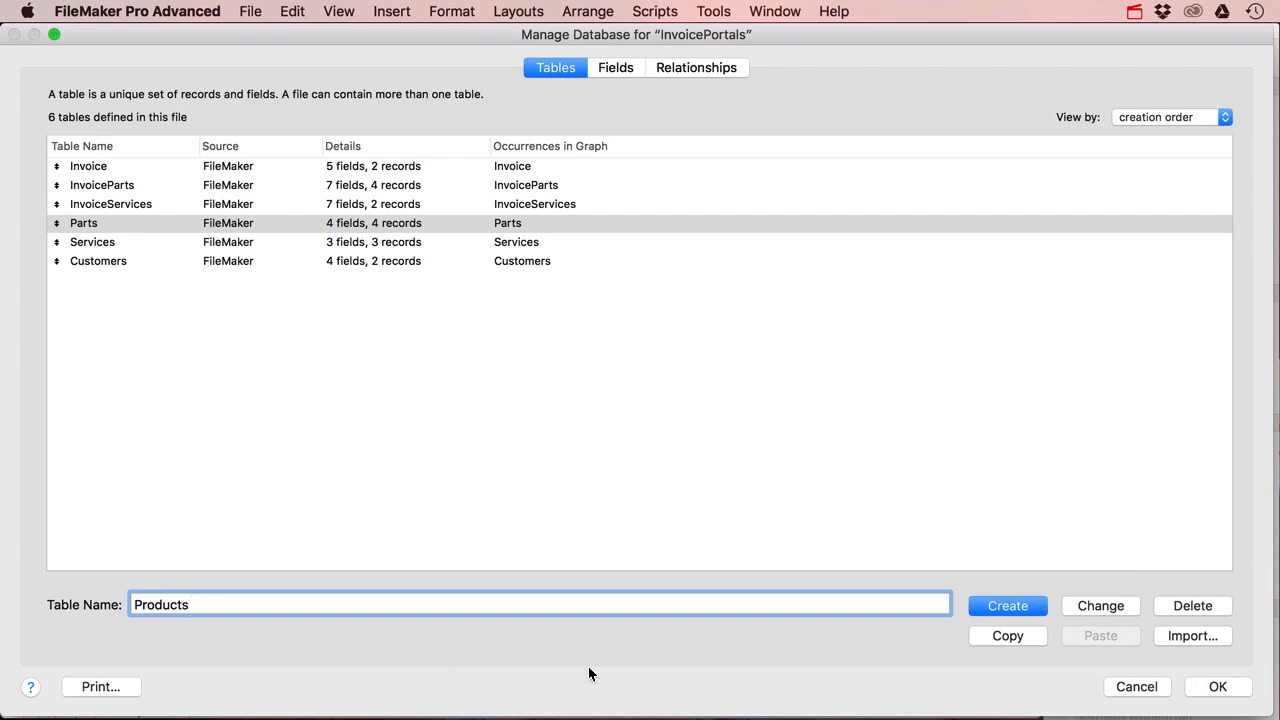
pyautogui.write('oducts')
pyautogui.click(1098, 605)
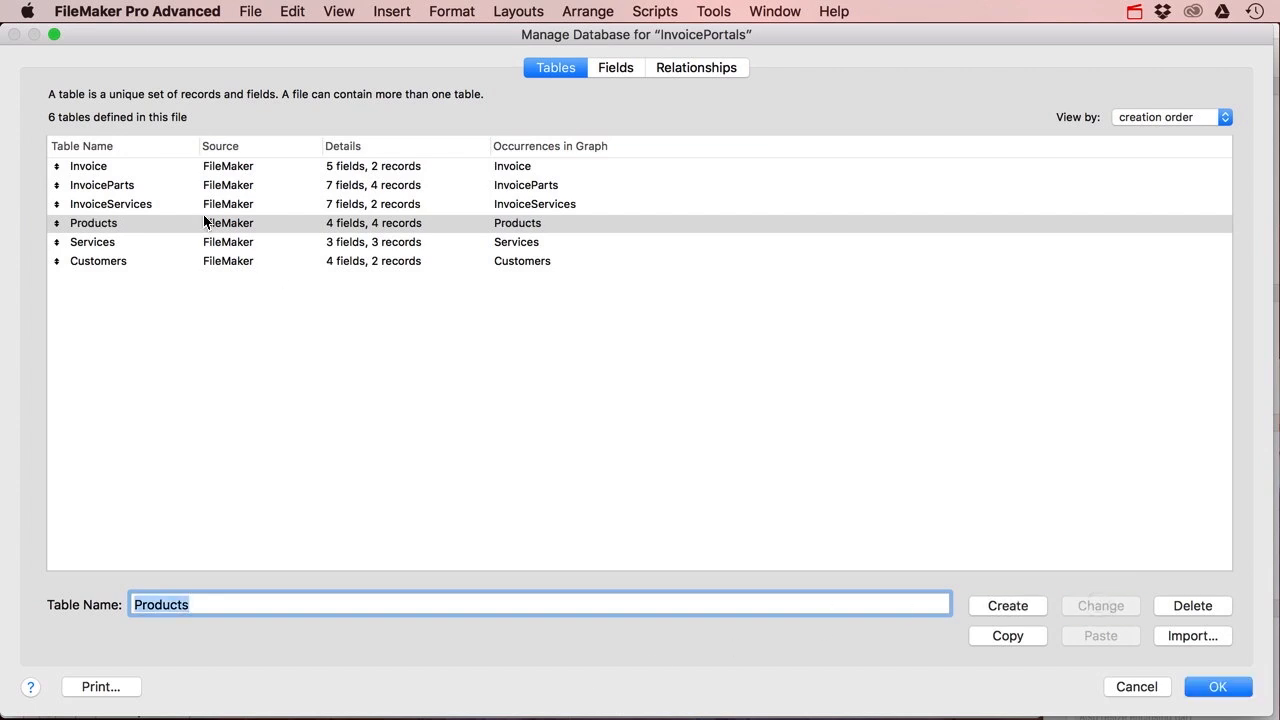
# Step: Rename the Part field of the Products table to Description
pyautogui.click(617, 75)
pyautogui.click(89, 147)
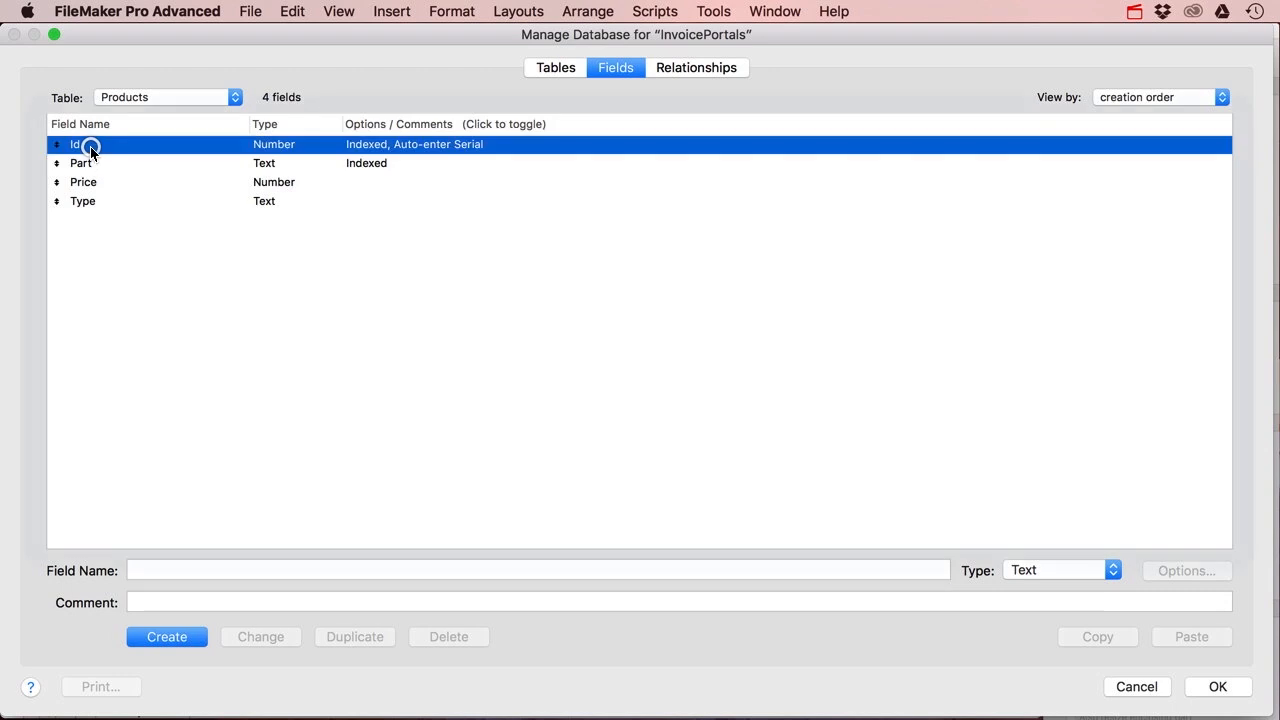
pyautogui.click(93, 170)
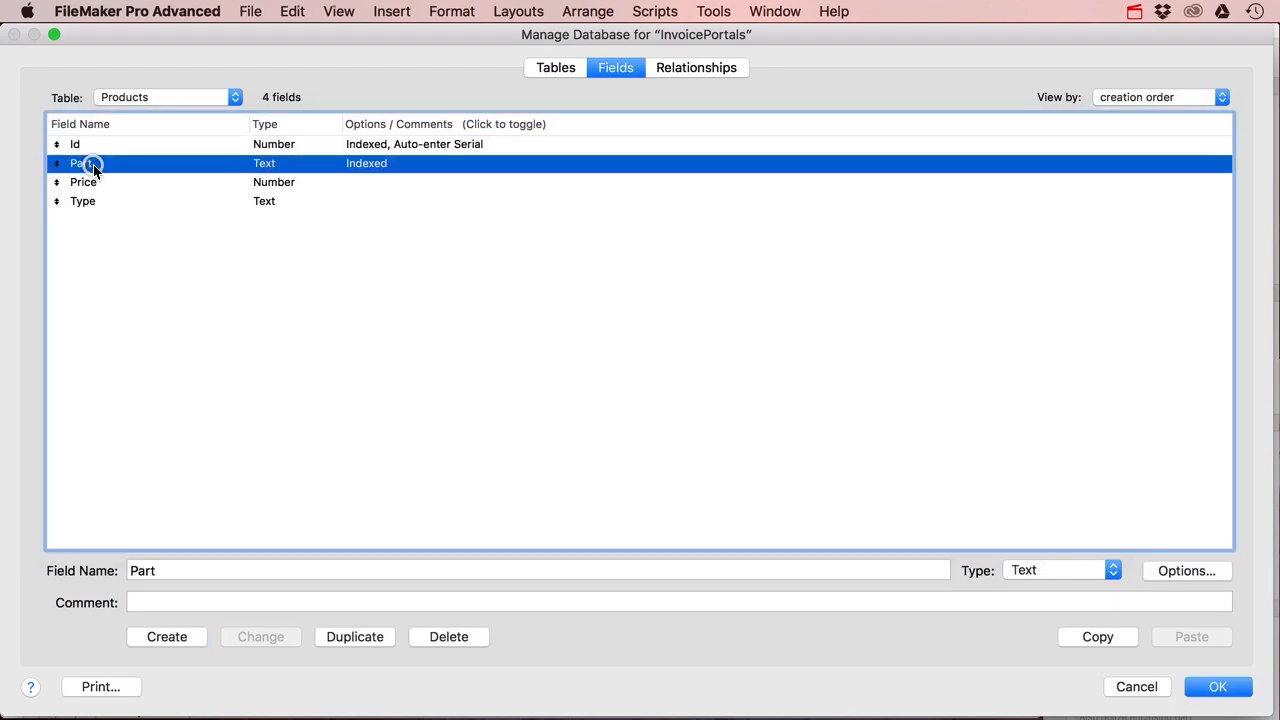
pyautogui.press('Tab')
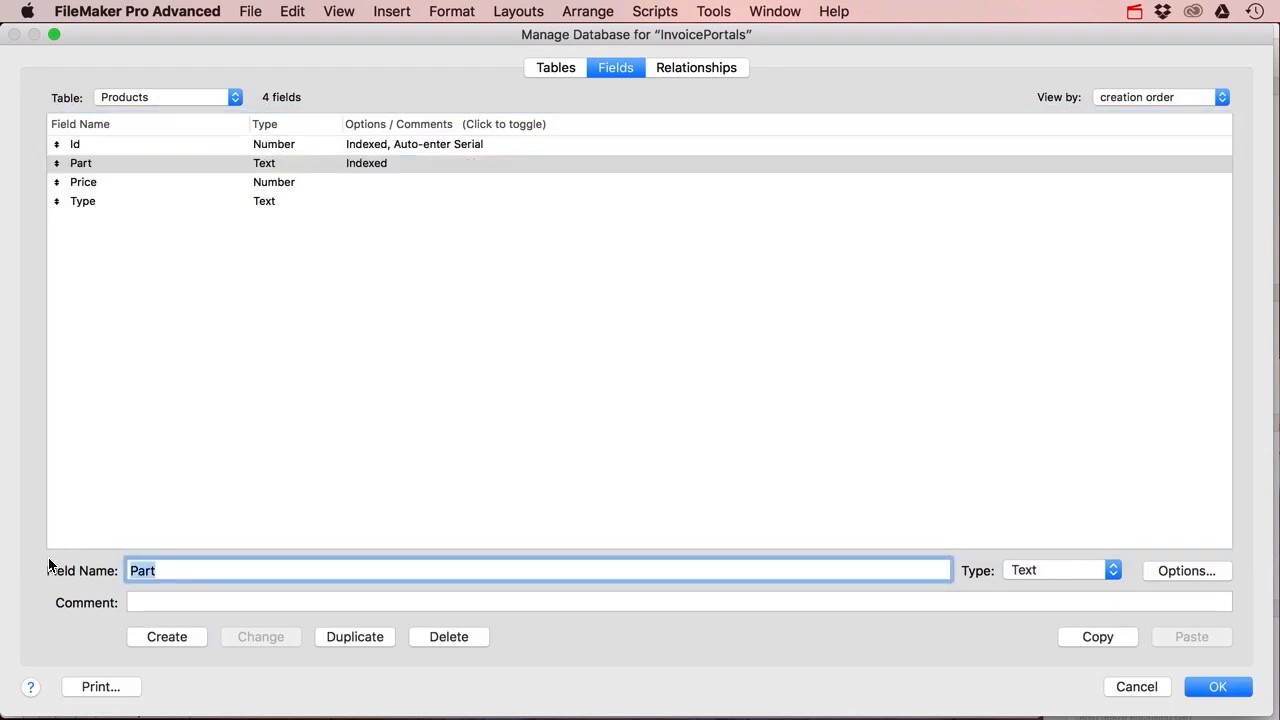
pyautogui.write('Description')
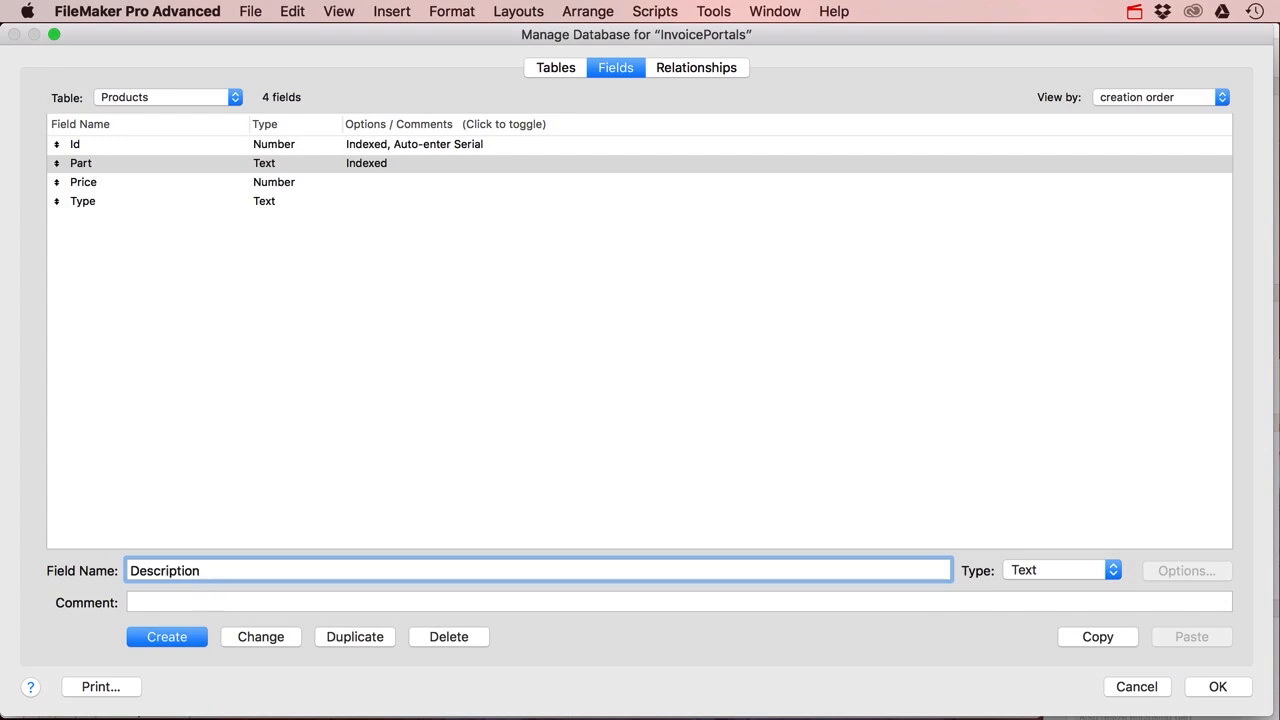
pyautogui.click(272, 641)
# Step: Check the Price and Type fields of the Products table and save the database changes
pyautogui.click(101, 184)
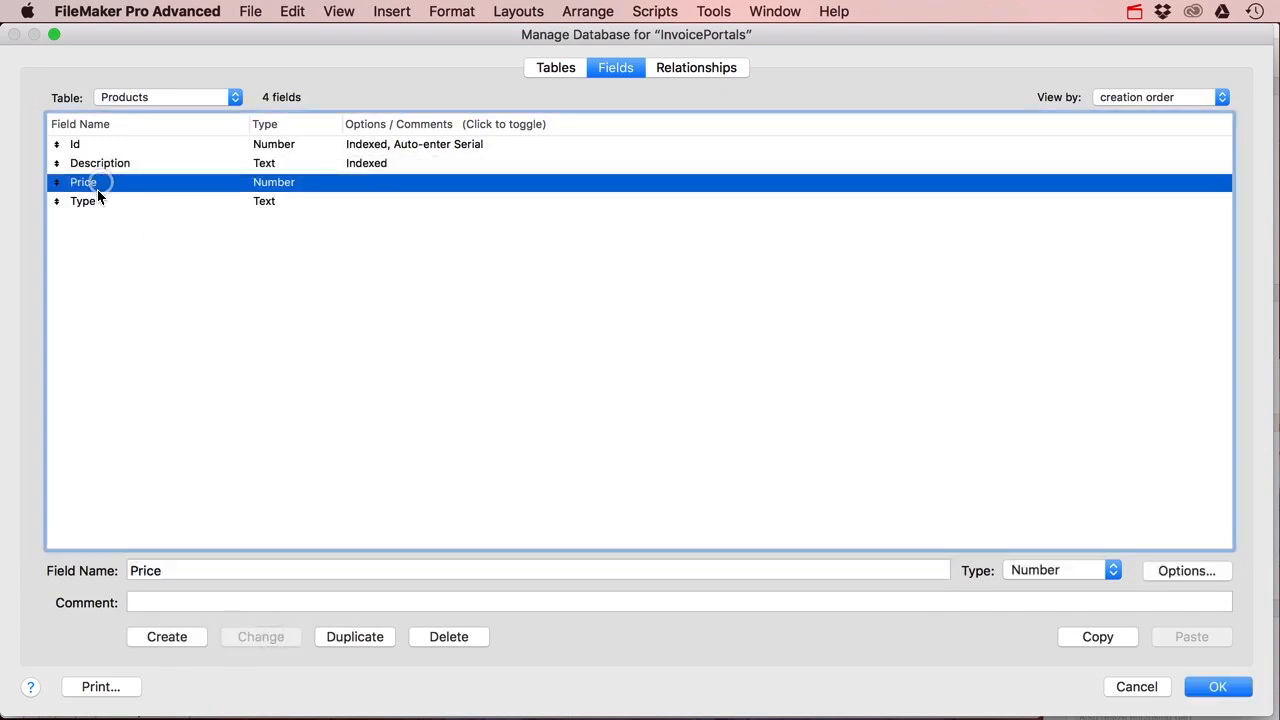
pyautogui.click(89, 206)
pyautogui.click(90, 184)
pyautogui.click(92, 203)
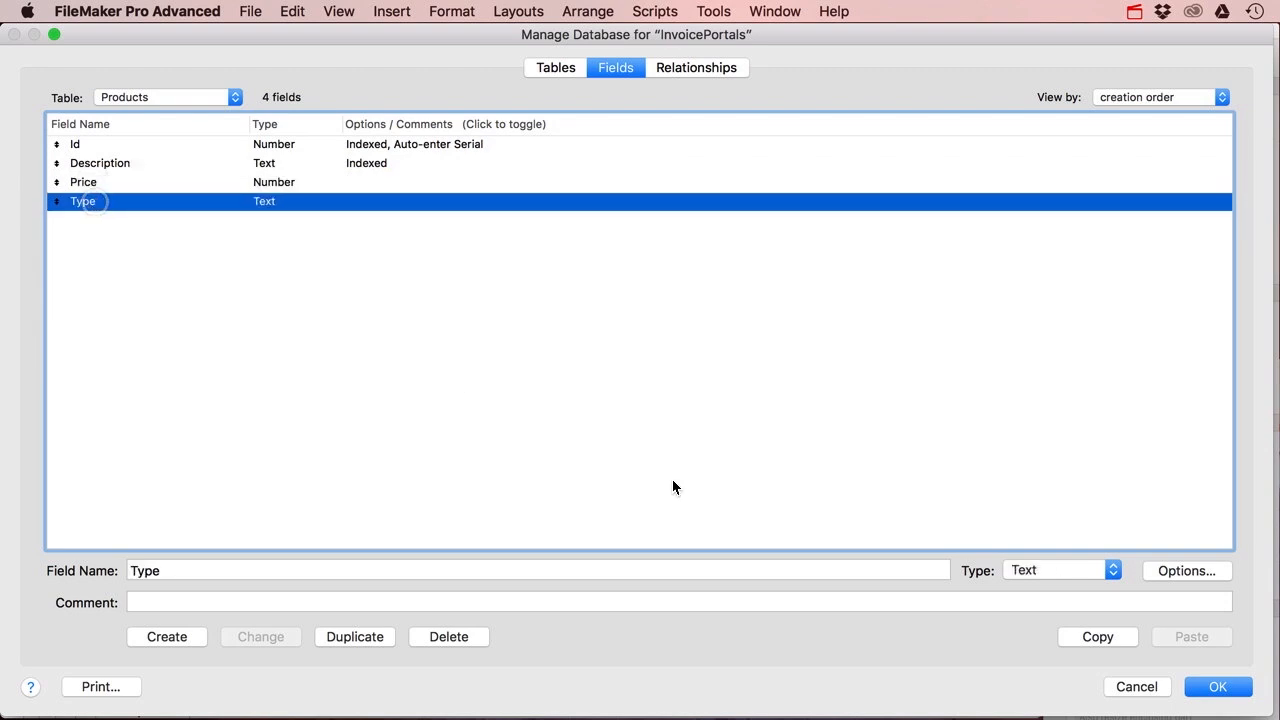
pyautogui.click(1215, 688)
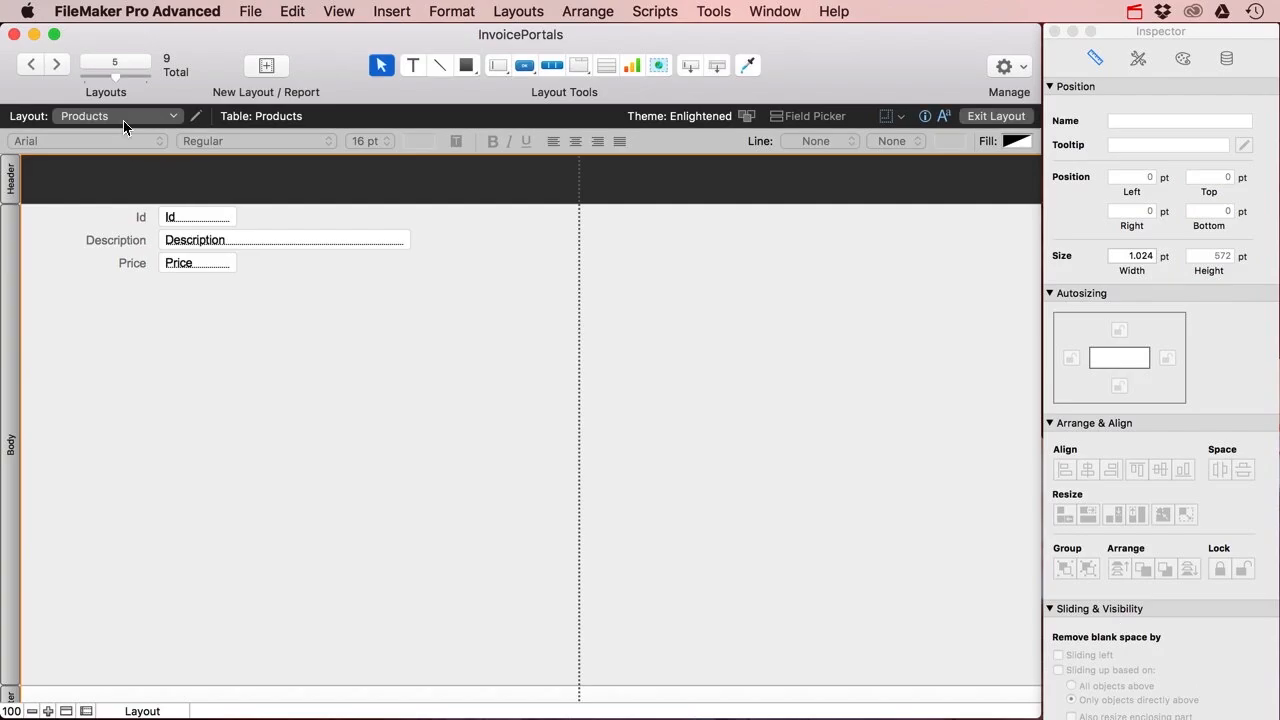
# Step: Leave layout editing for the Products table view and switch to the LayInvocie layout
pyautogui.click(1012, 118)
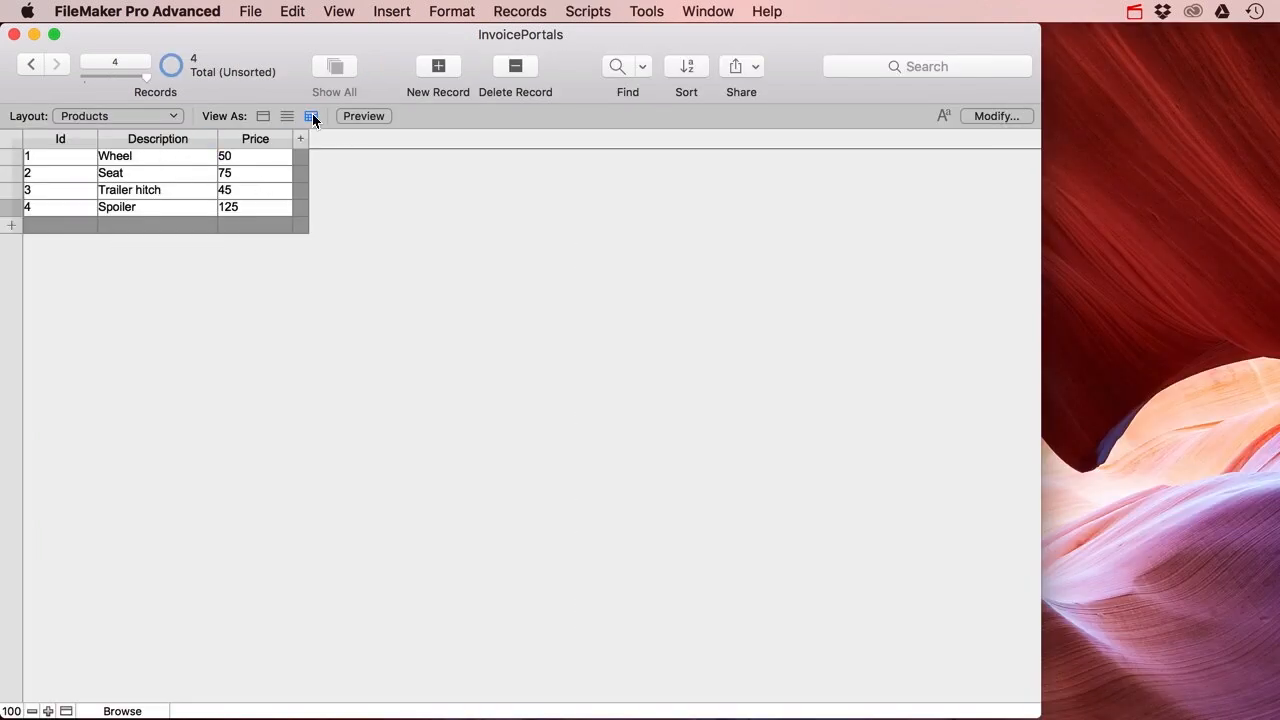
pyautogui.click(101, 117)
pyautogui.moveTo(97, 132)
pyautogui.click(214, 131)
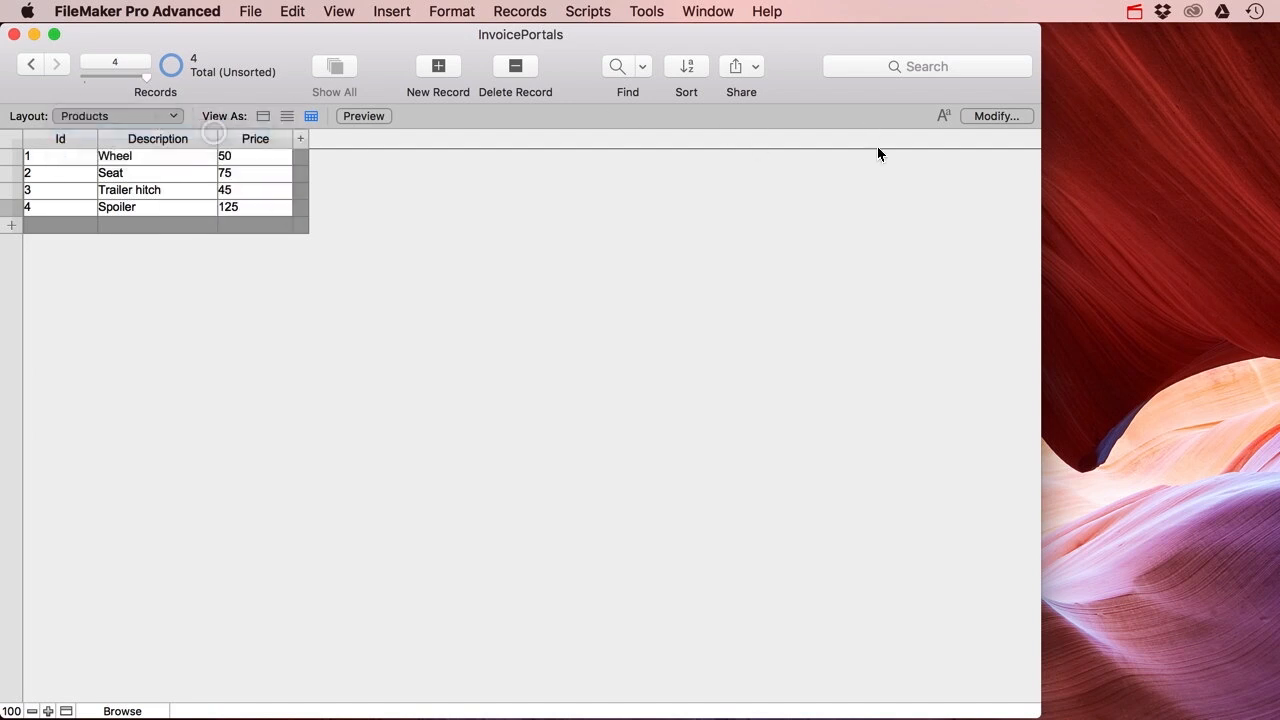
# Step: Create a computer form layout named LayProducts that shows records from the Products table
pyautogui.click(986, 115)
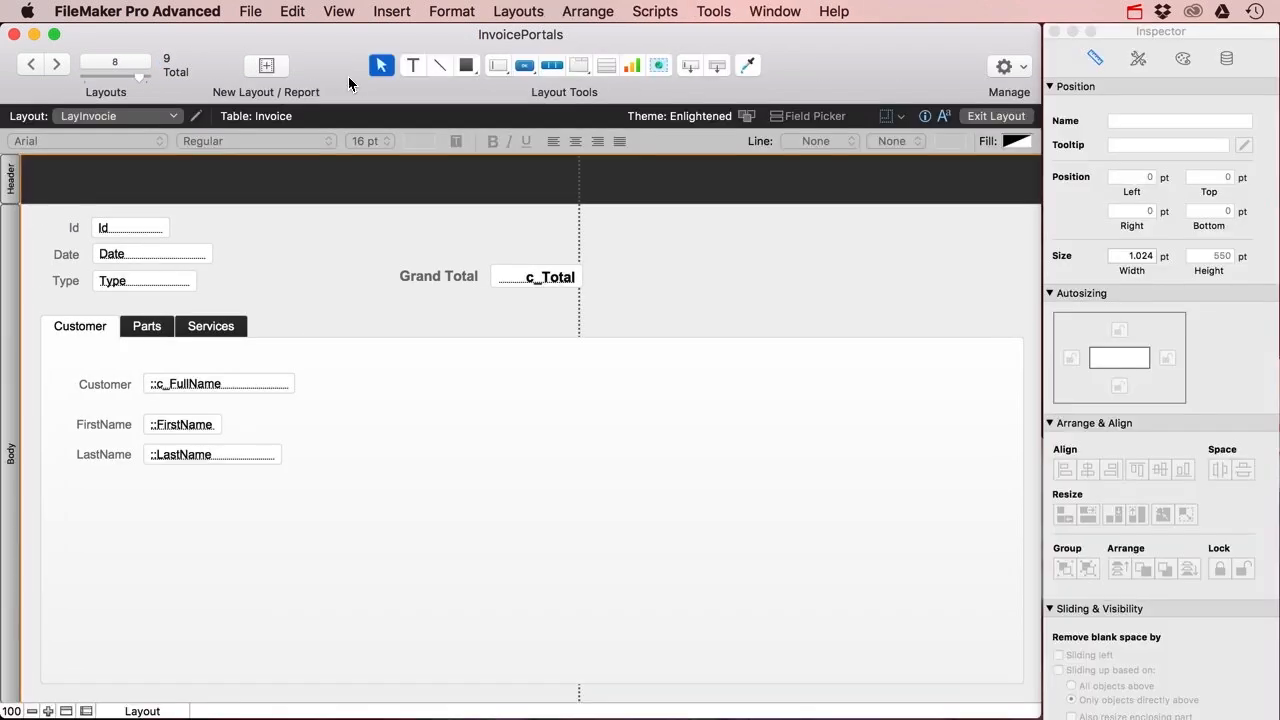
pyautogui.click(252, 65)
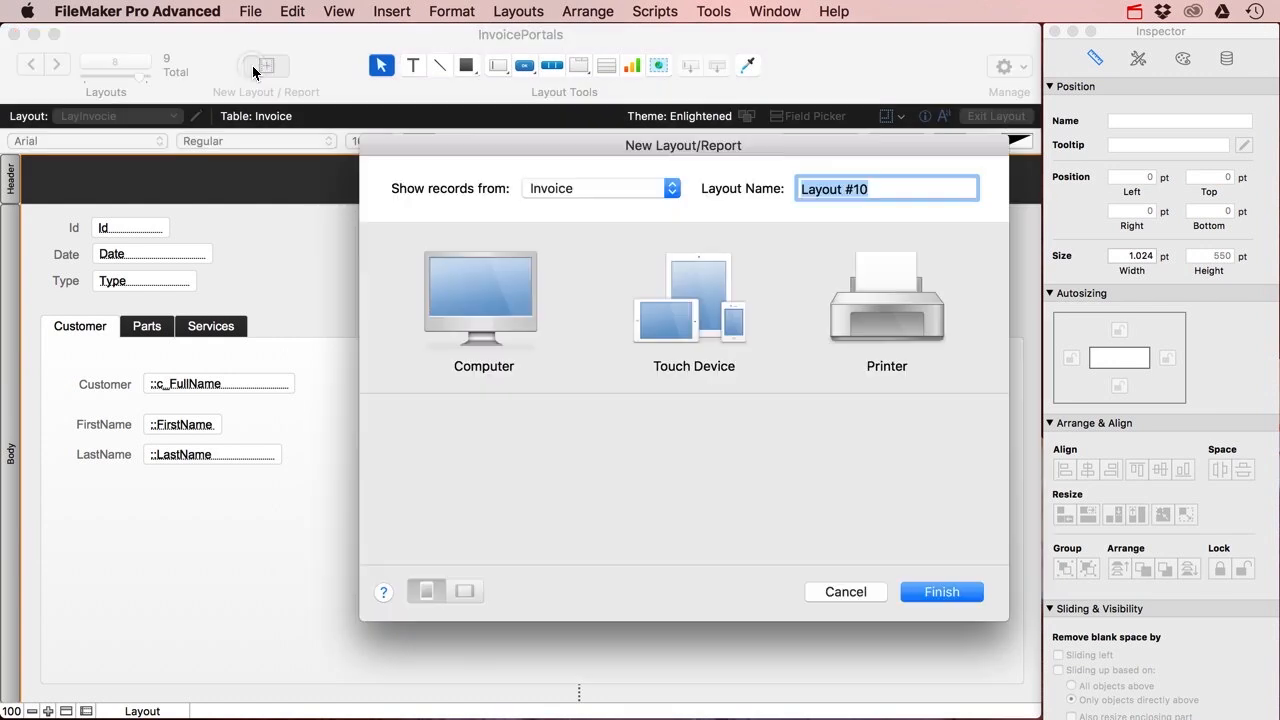
pyautogui.click(672, 190)
pyautogui.click(582, 242)
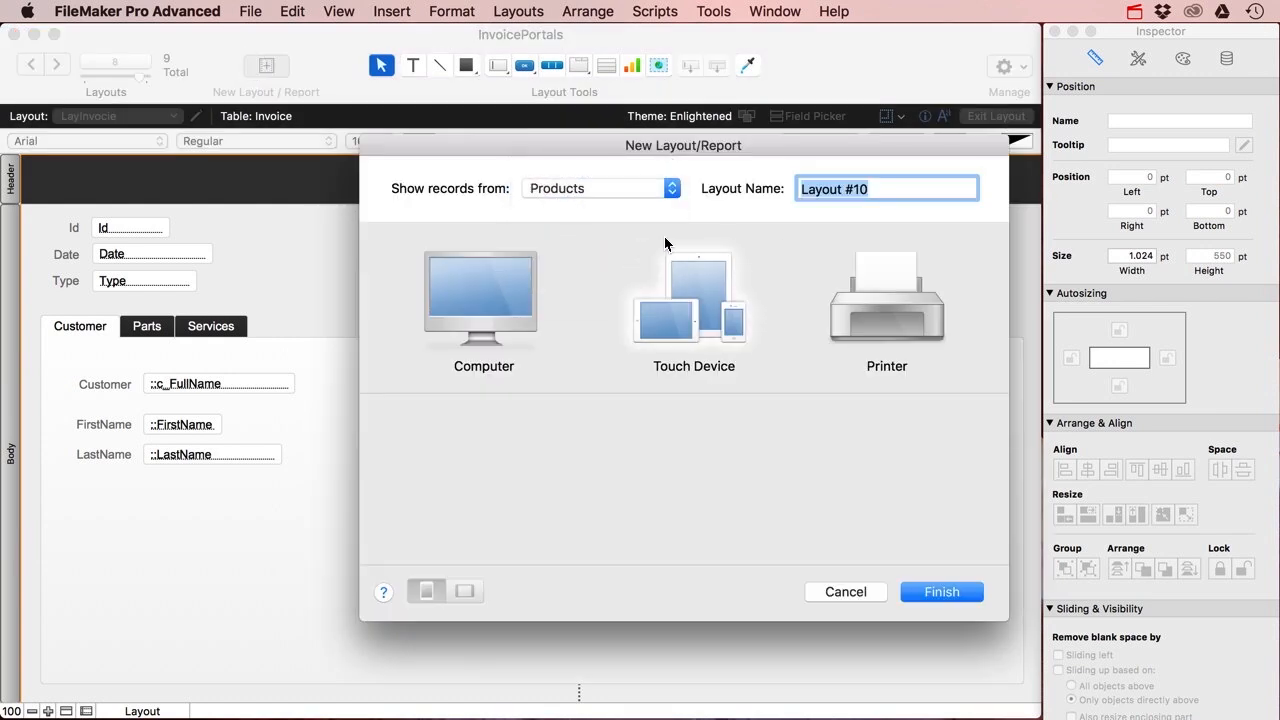
pyautogui.write('La')
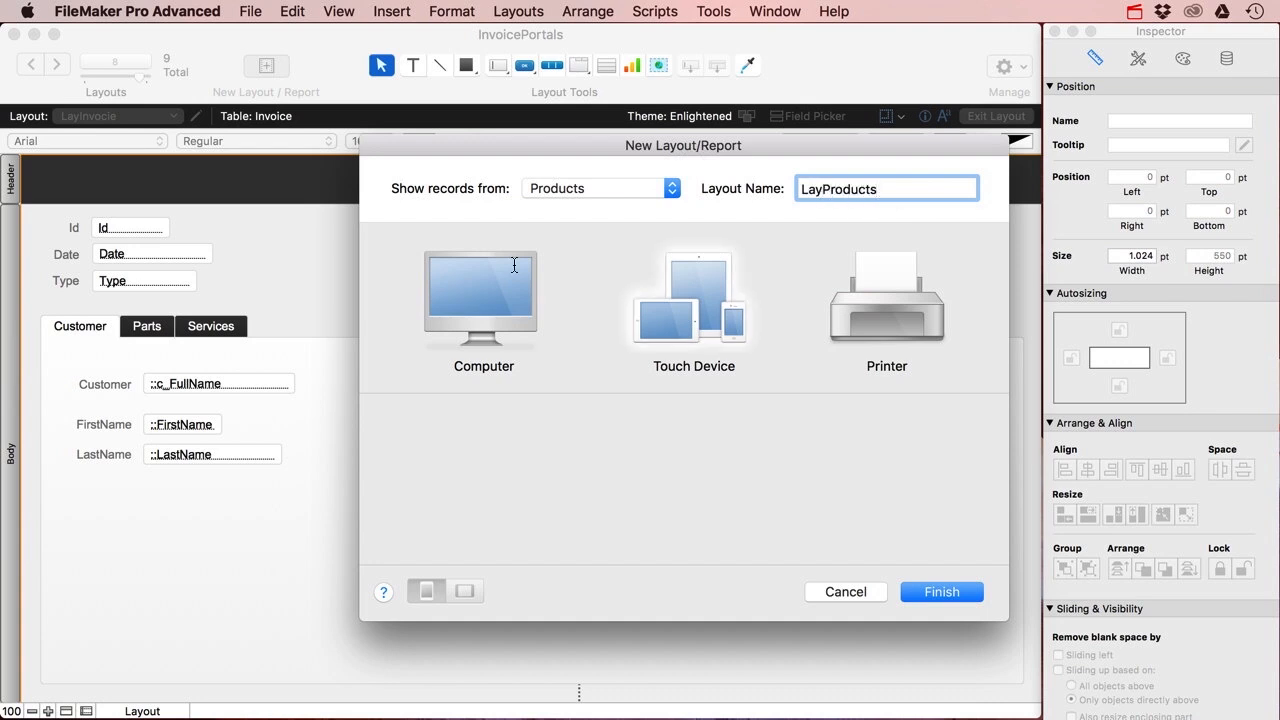
pyautogui.click(430, 282)
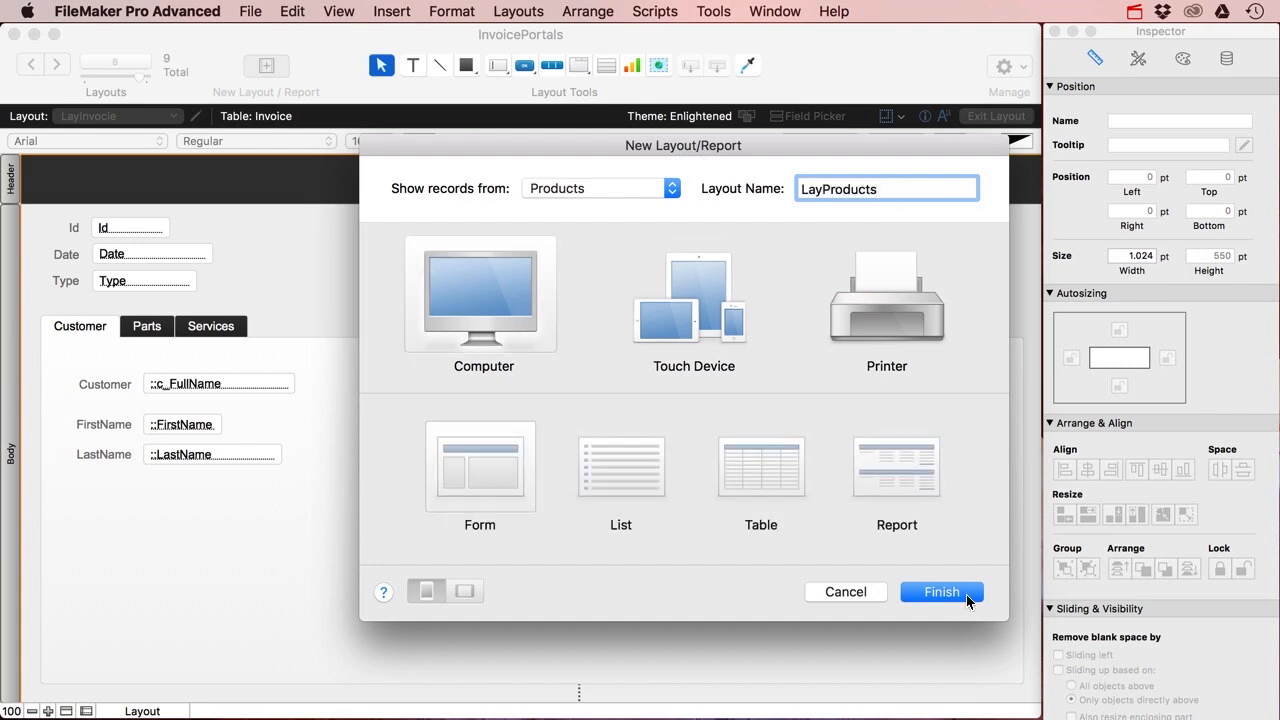
pyautogui.click(966, 598)
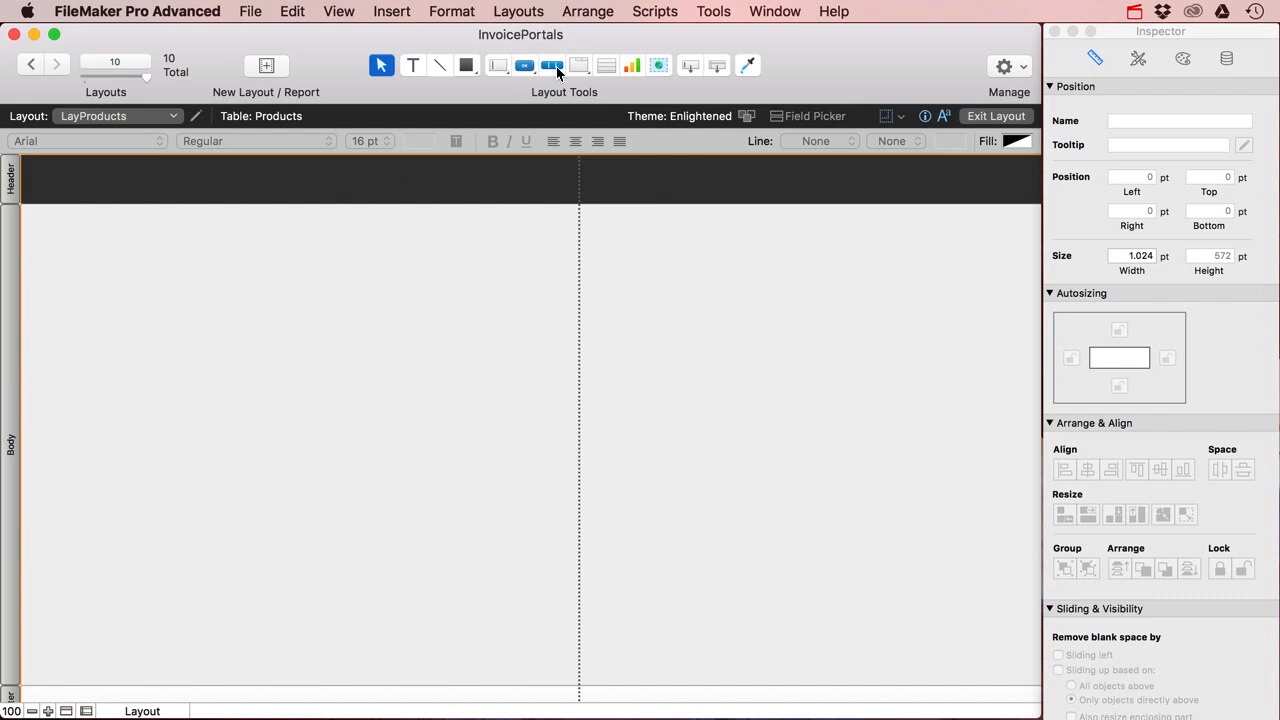
# Step: Place the Description field with its label near the top of the LayProducts body and widen it to about 135 pt
pyautogui.moveTo(695, 70); pyautogui.dragTo(208, 259)
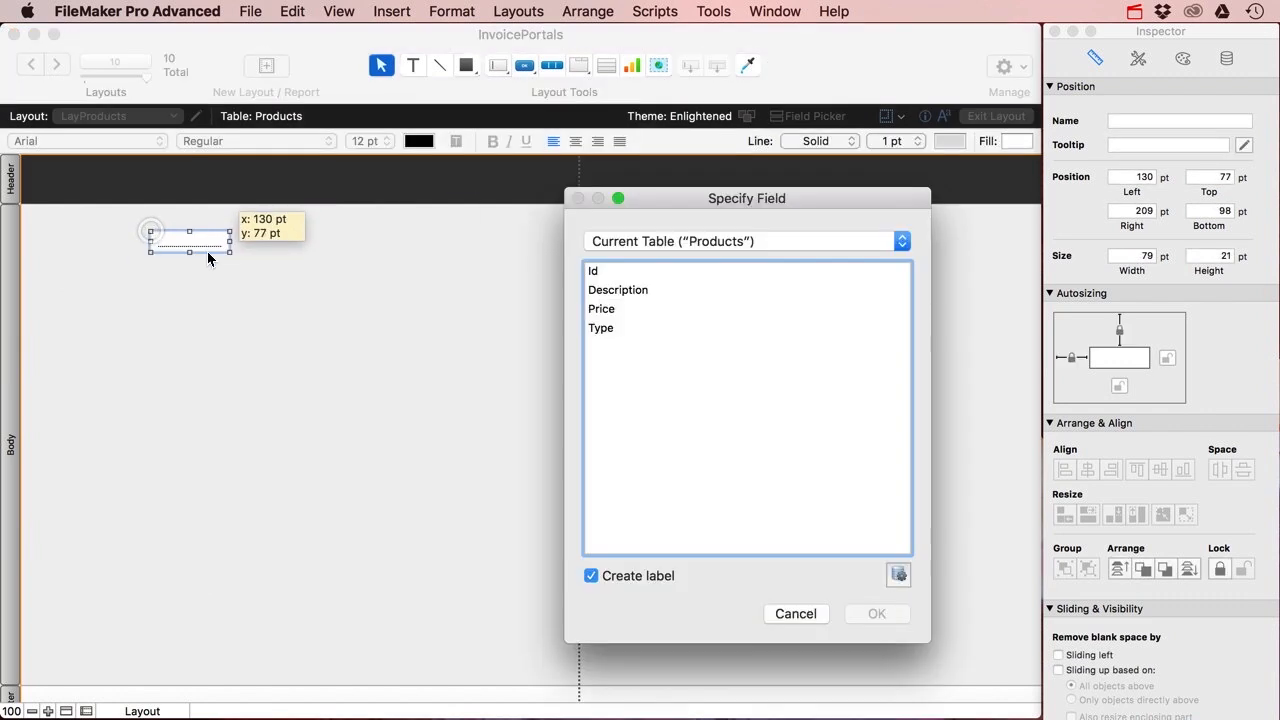
pyautogui.click(643, 289)
pyautogui.click(866, 614)
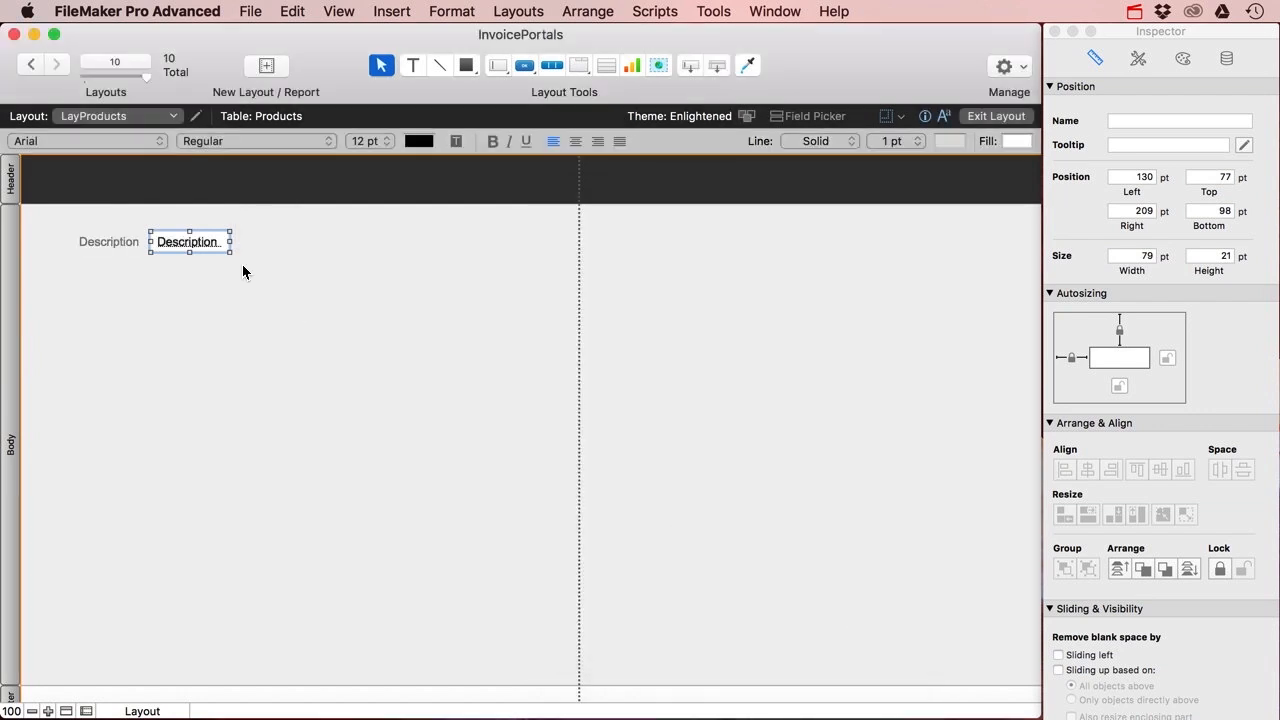
pyautogui.moveTo(230, 242); pyautogui.dragTo(287, 245)
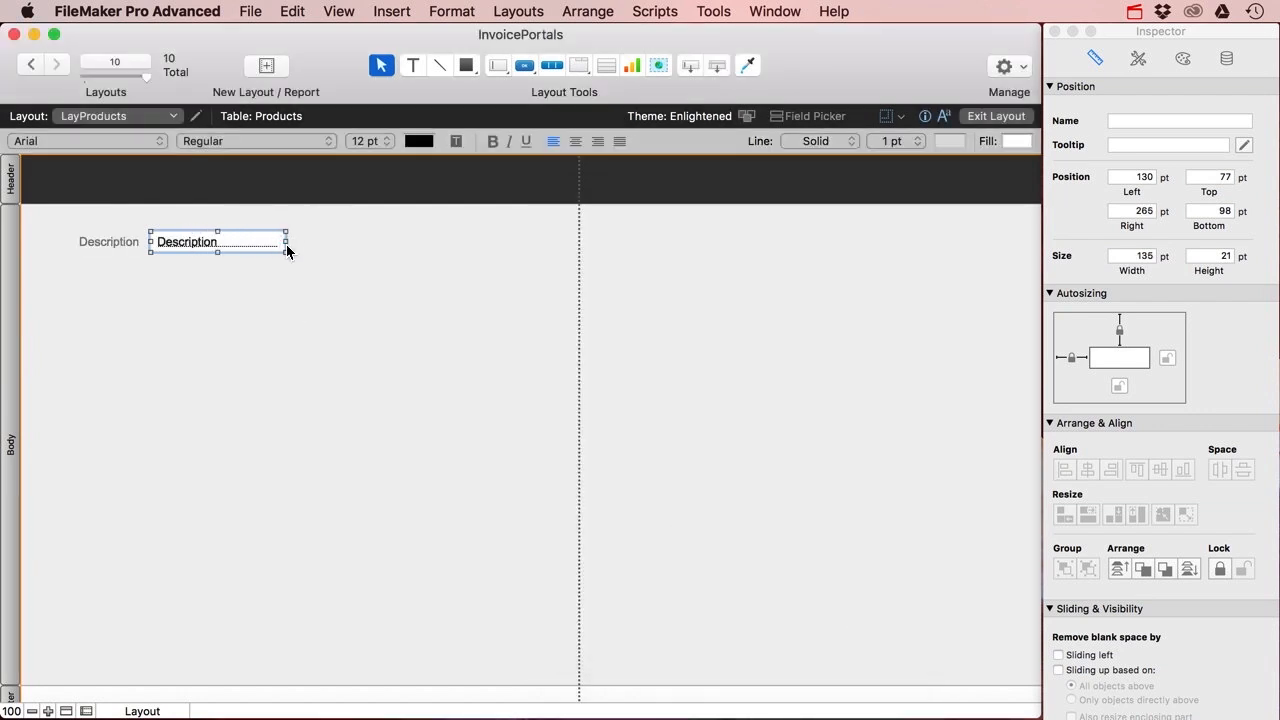
# Step: Add labelled Price and Type fields below Description by duplicating the field above each one
pyautogui.moveTo(205, 243); pyautogui.dragTo(205, 272)
pyautogui.click(665, 309)
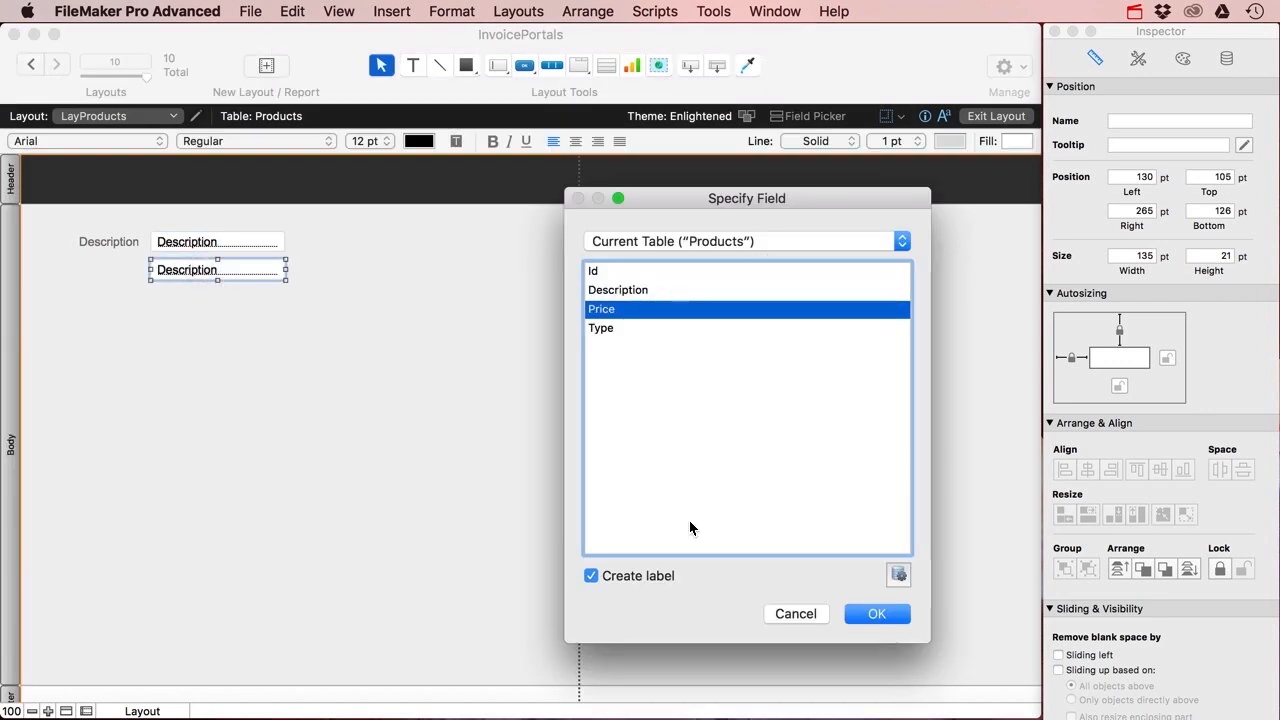
pyautogui.click(848, 611)
pyautogui.moveTo(236, 273); pyautogui.dragTo(234, 302)
pyautogui.click(612, 328)
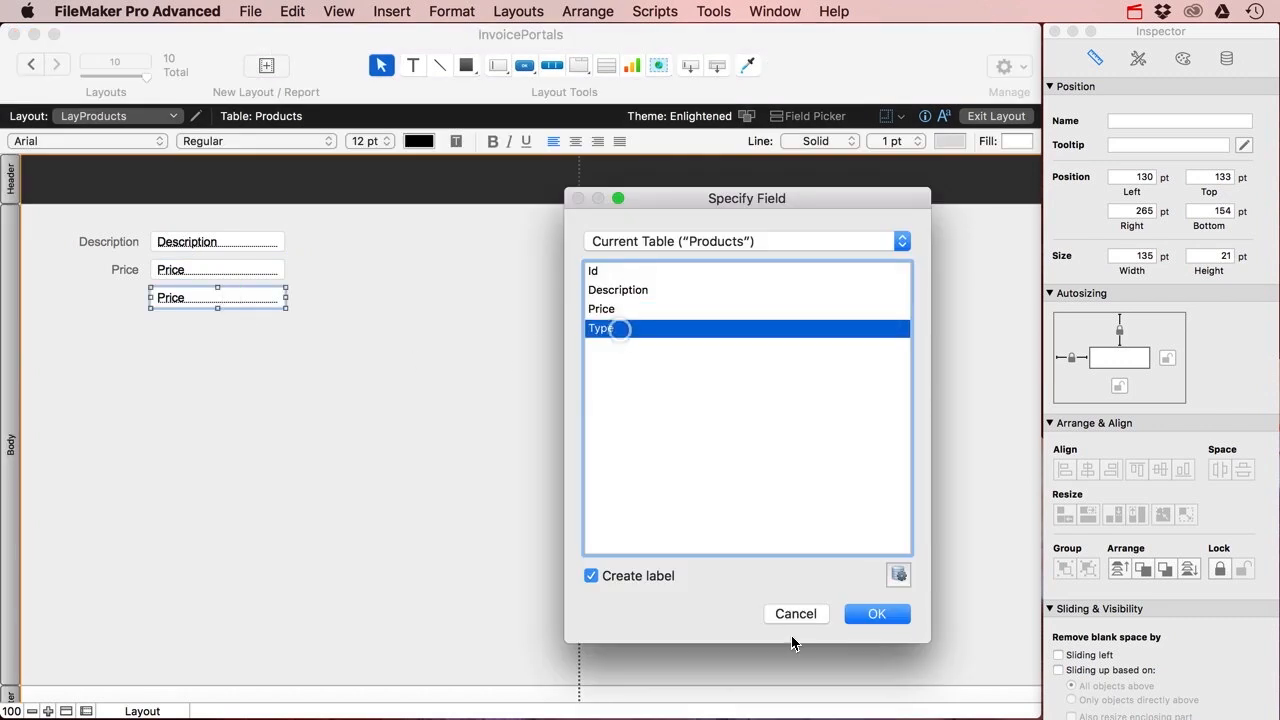
pyautogui.click(846, 614)
pyautogui.click(258, 330)
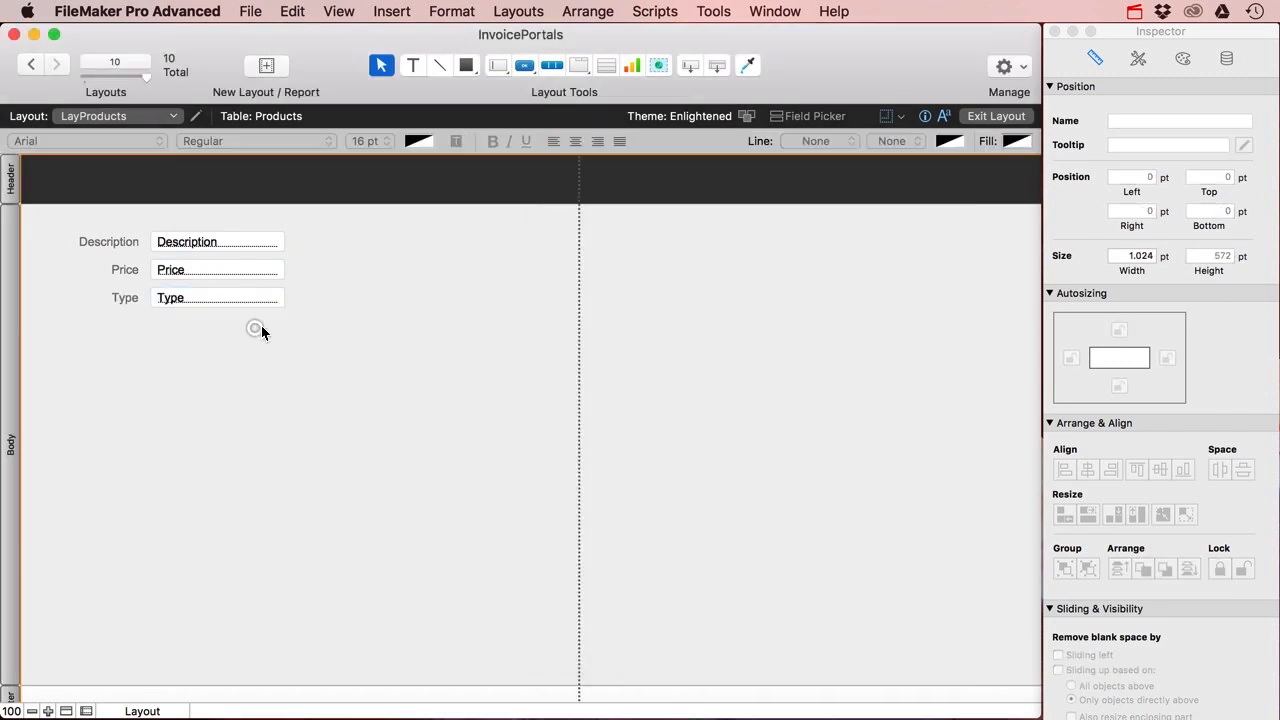
# Step: Leave layout editing and page through the product records to examine their Description, Price and Type values
pyautogui.click(1003, 115)
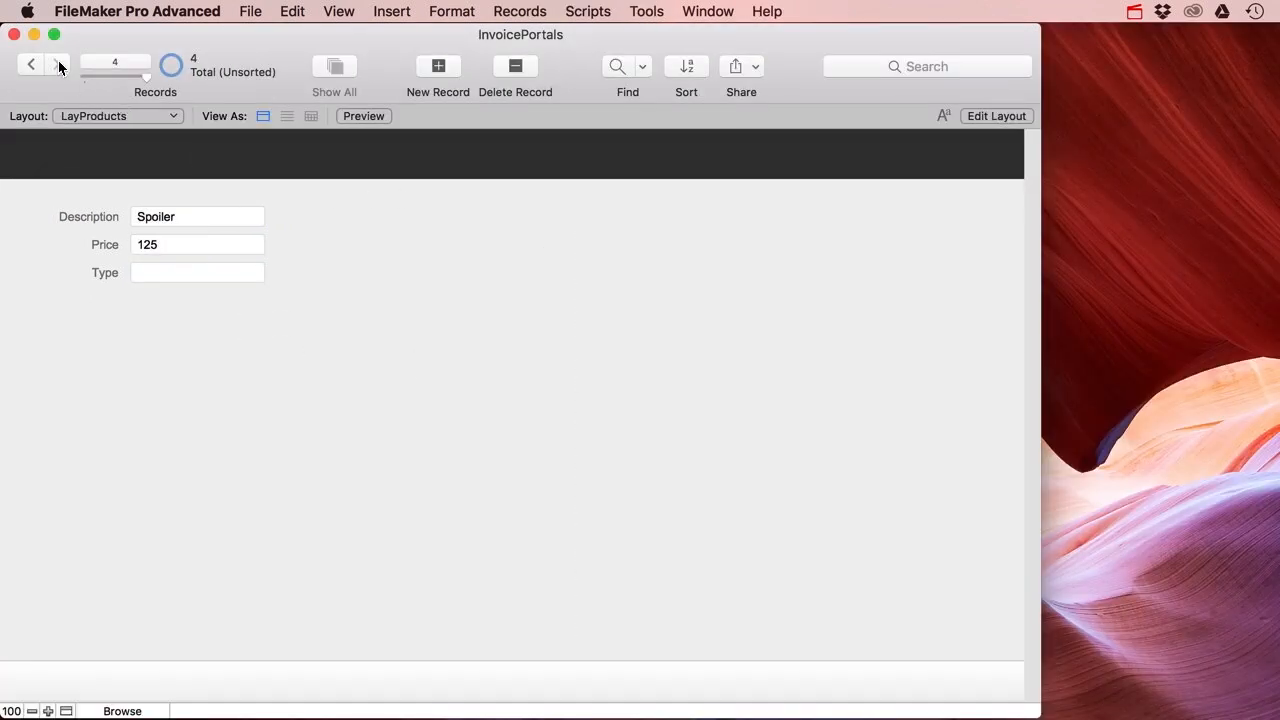
pyautogui.click(32, 66)
pyautogui.click(32, 66)
pyautogui.click(32, 66)
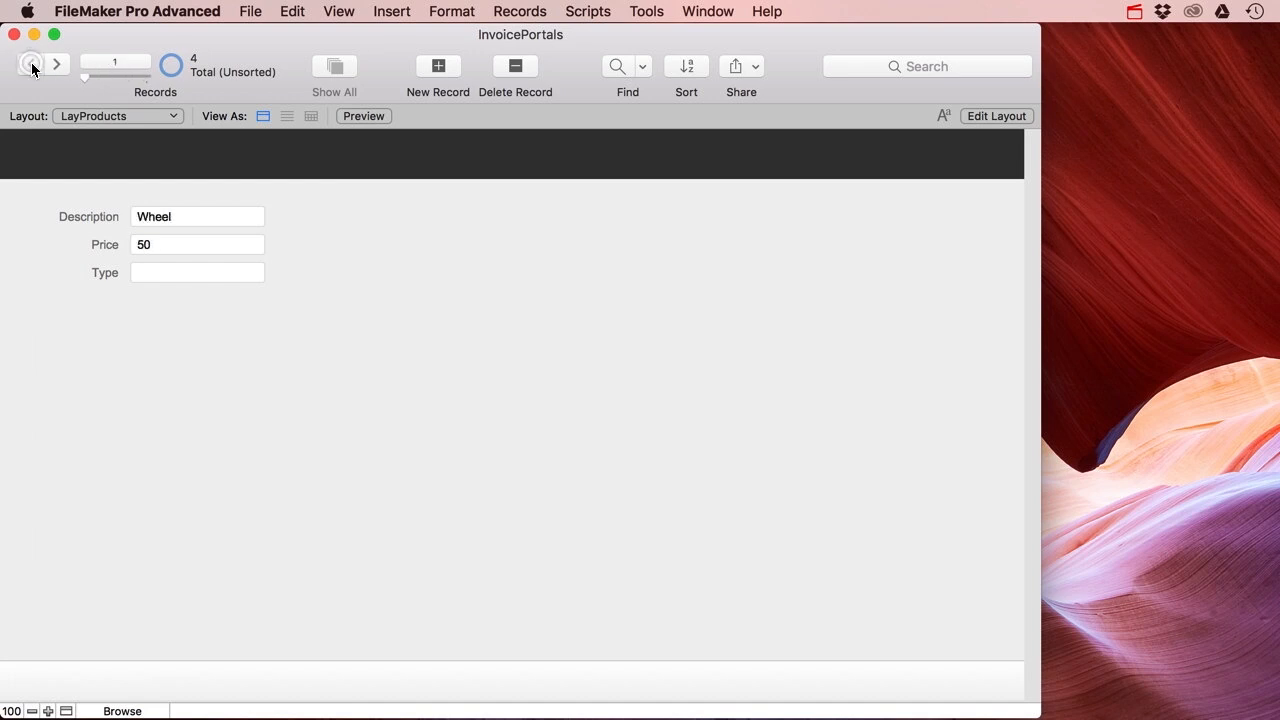
pyautogui.click(48, 67)
pyautogui.click(48, 67)
pyautogui.click(47, 67)
pyautogui.click(34, 66)
pyautogui.click(34, 66)
pyautogui.click(97, 117)
pyautogui.moveTo(106, 84)
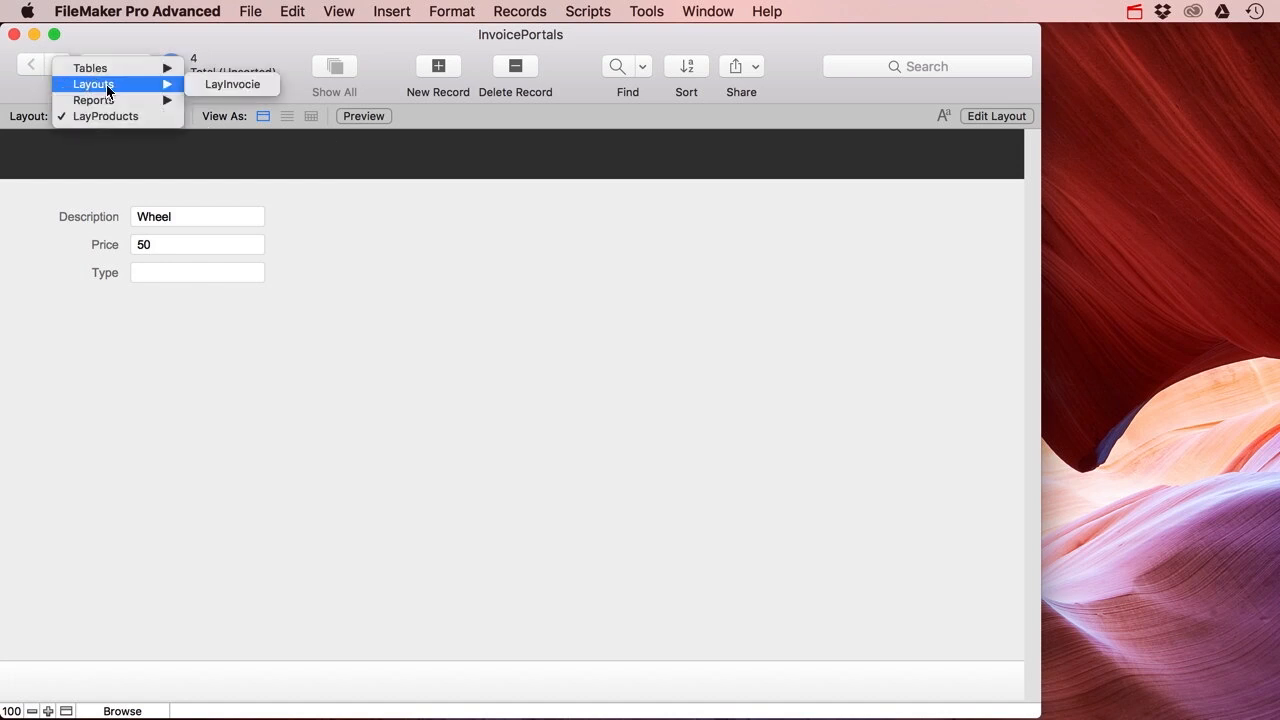
pyautogui.click(444, 212)
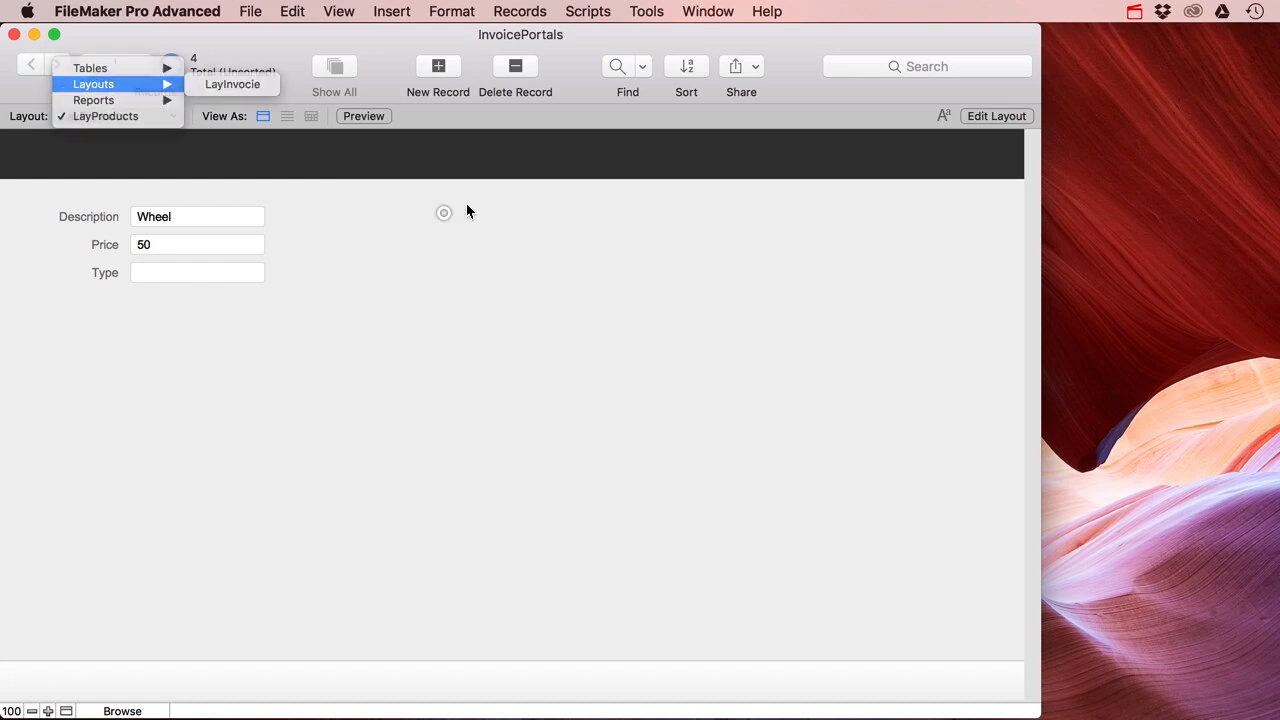
# Step: Set the Type field's control style on the LayProducts layout to Drop-down list
pyautogui.click(979, 121)
pyautogui.click(244, 303)
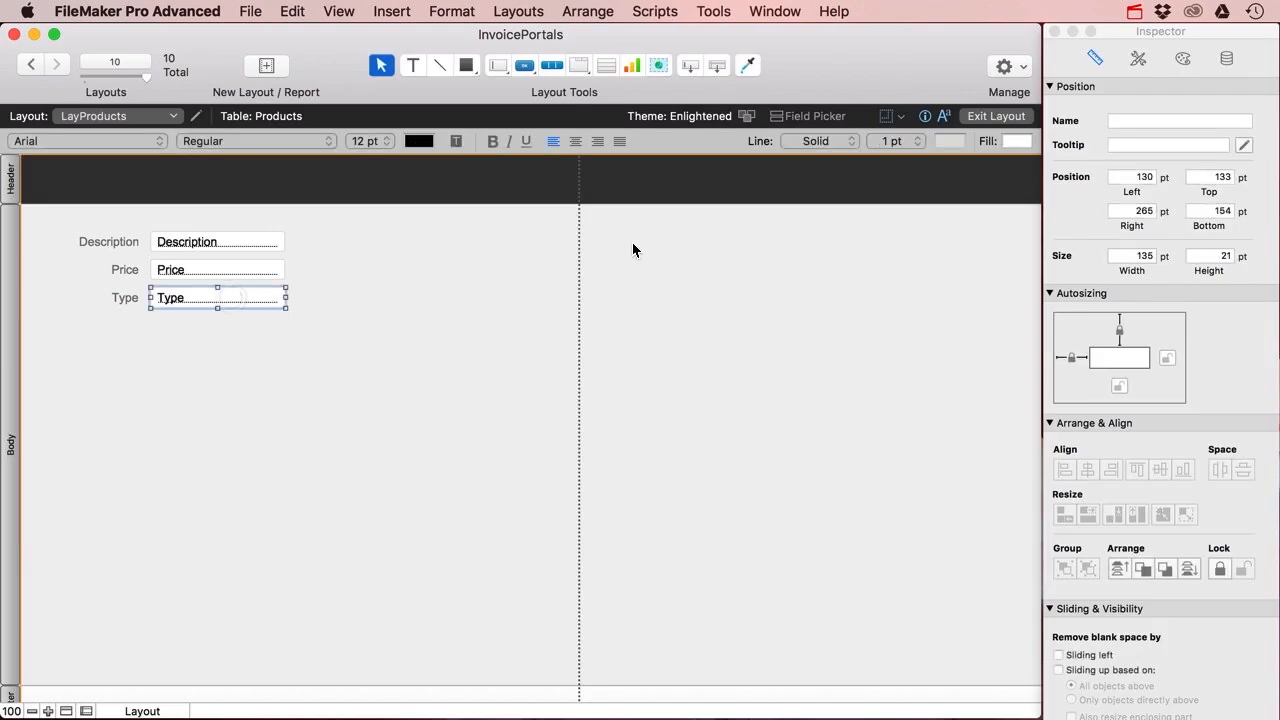
pyautogui.click(1227, 60)
pyautogui.click(1212, 225)
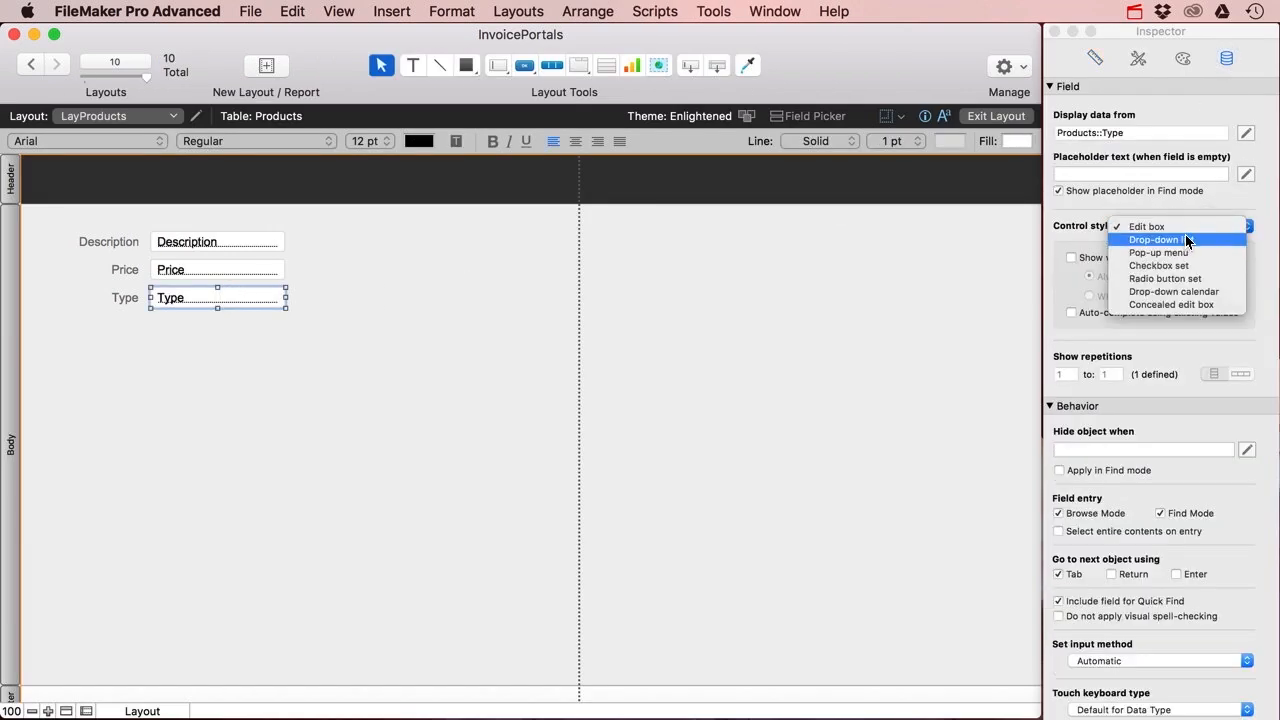
pyautogui.click(1187, 241)
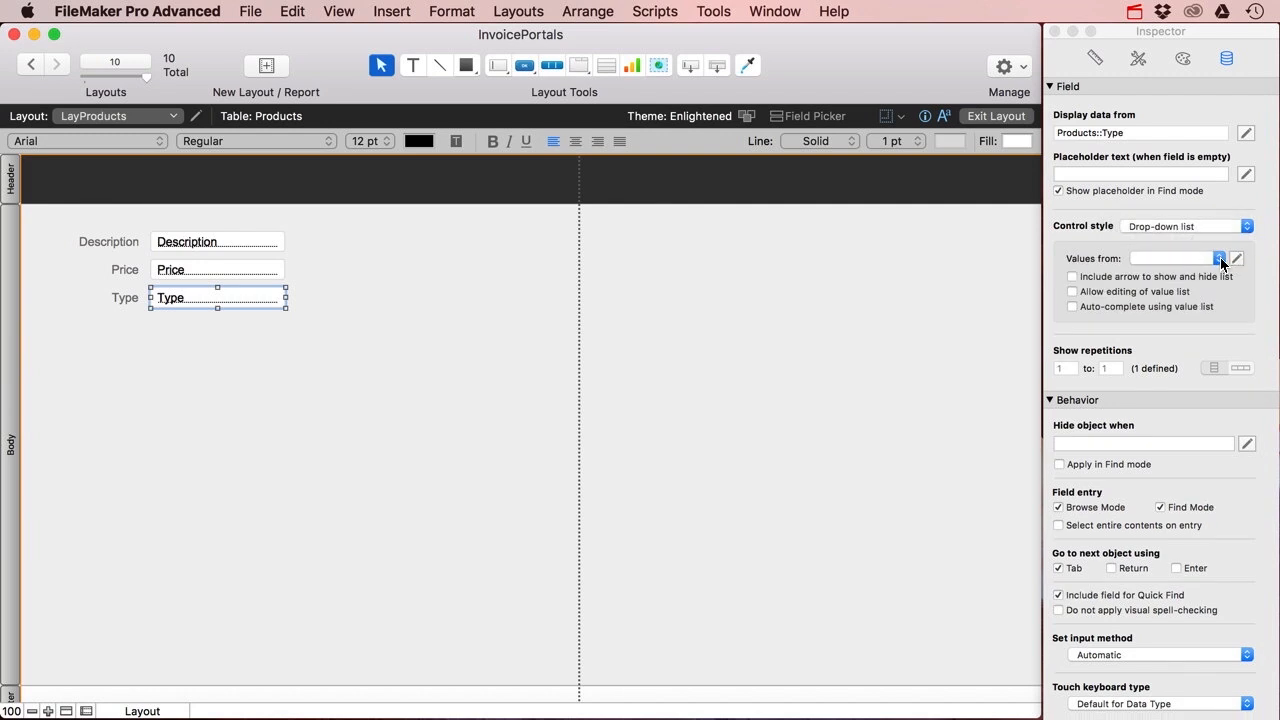
pyautogui.click(1221, 262)
pyautogui.click(1226, 258)
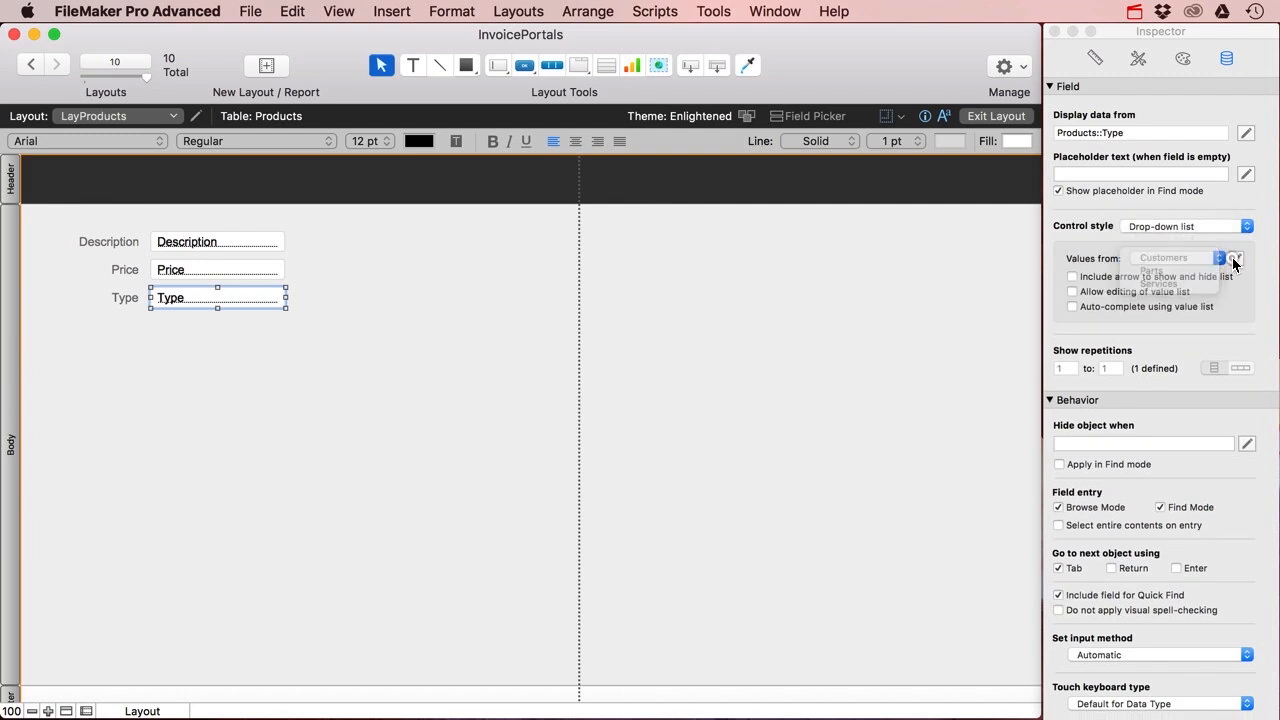
# Step: Create a value list named Type of Product with the custom values Part and Service and assign it to the Type field
pyautogui.click(1235, 259)
pyautogui.click(181, 618)
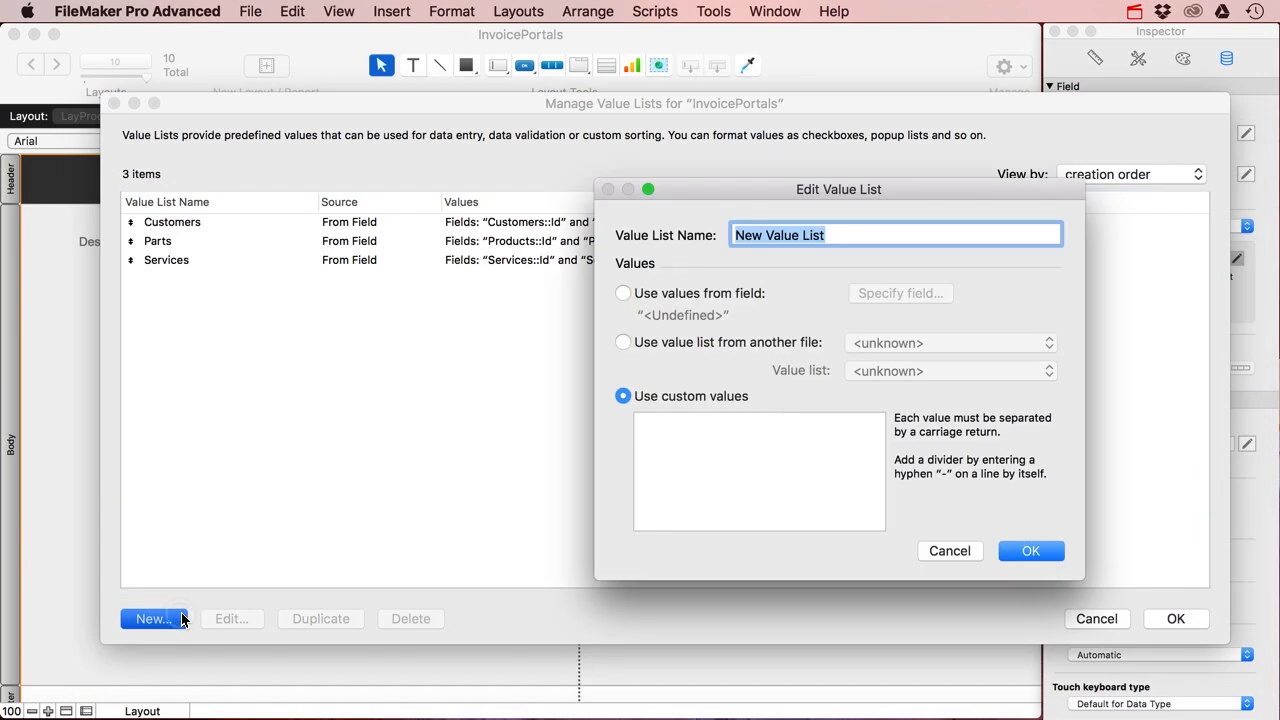
pyautogui.write('Type of Product')
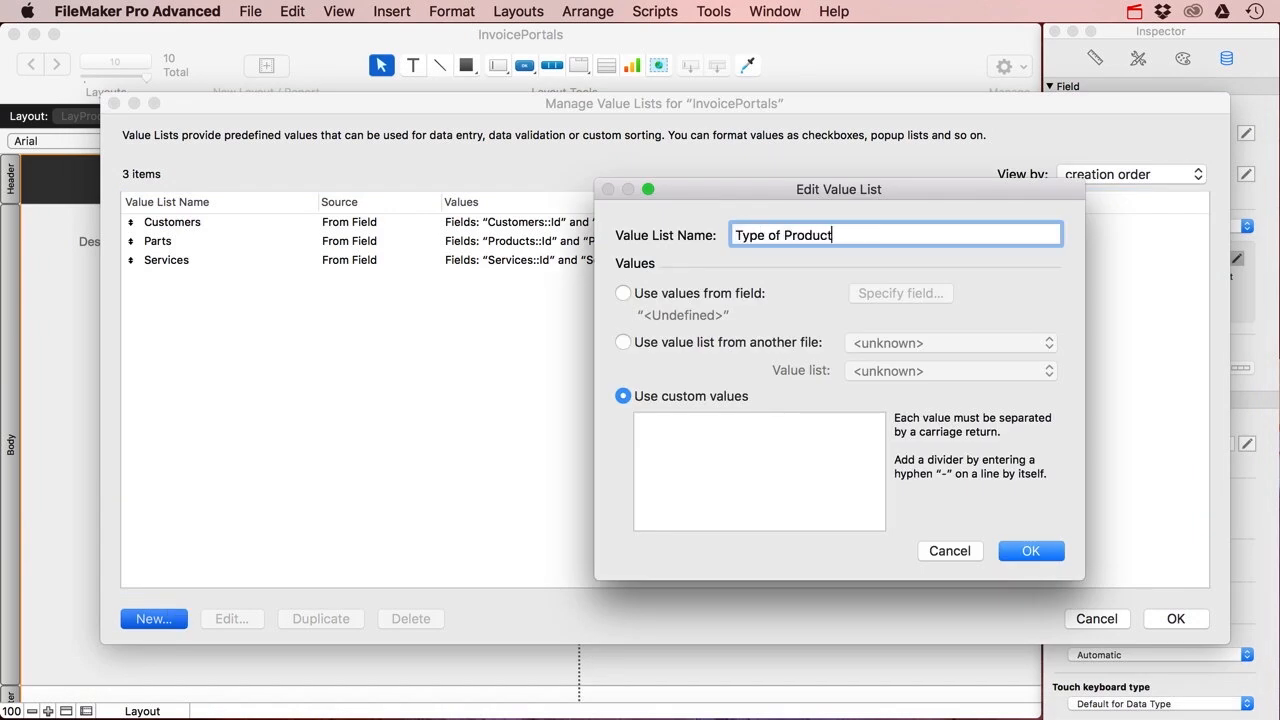
pyautogui.click(707, 523)
pyautogui.write('Part')
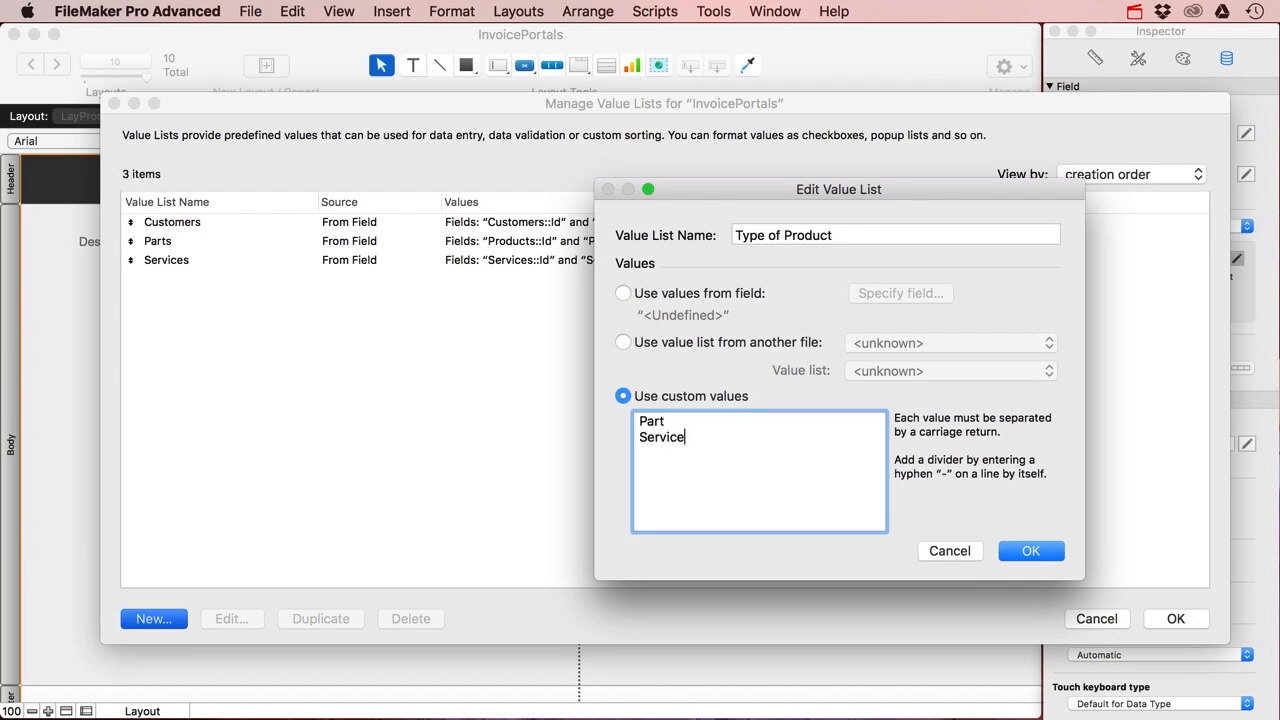
pyautogui.click(1008, 549)
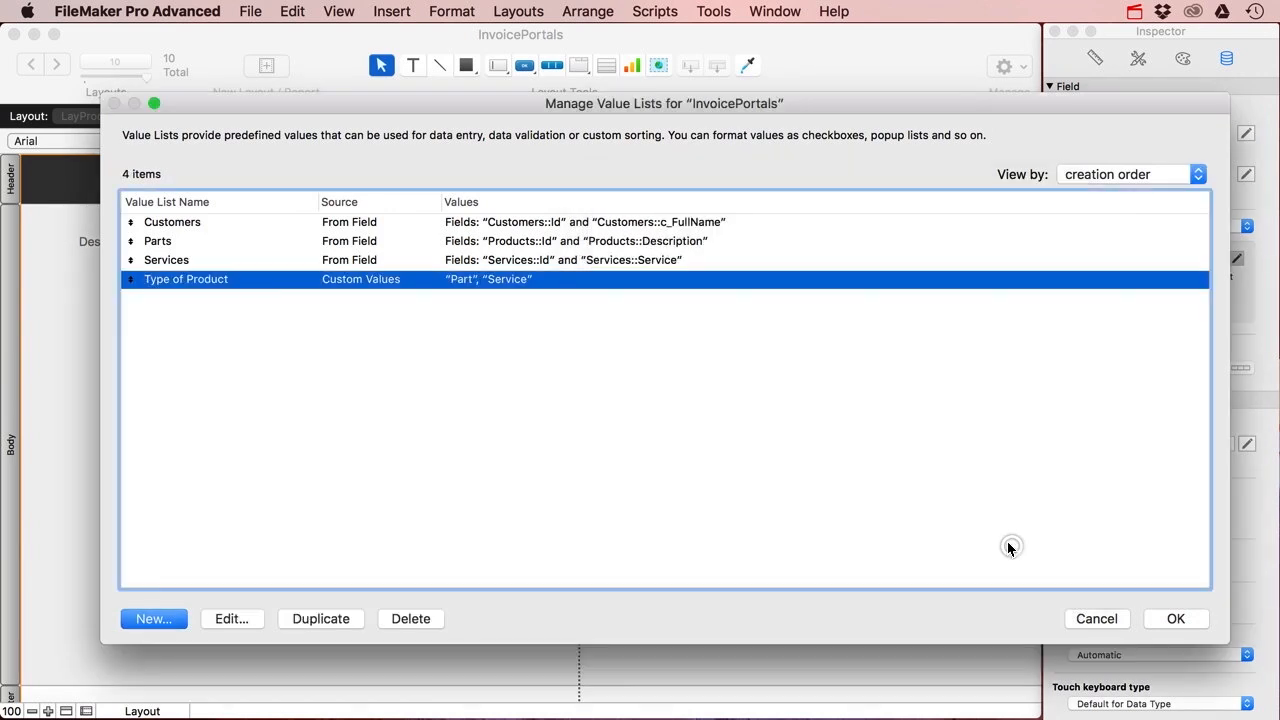
pyautogui.click(1174, 617)
# Step: Leave layout editing and set Type to Part on each of the four product records, from Wheel through Spoiler
pyautogui.click(996, 116)
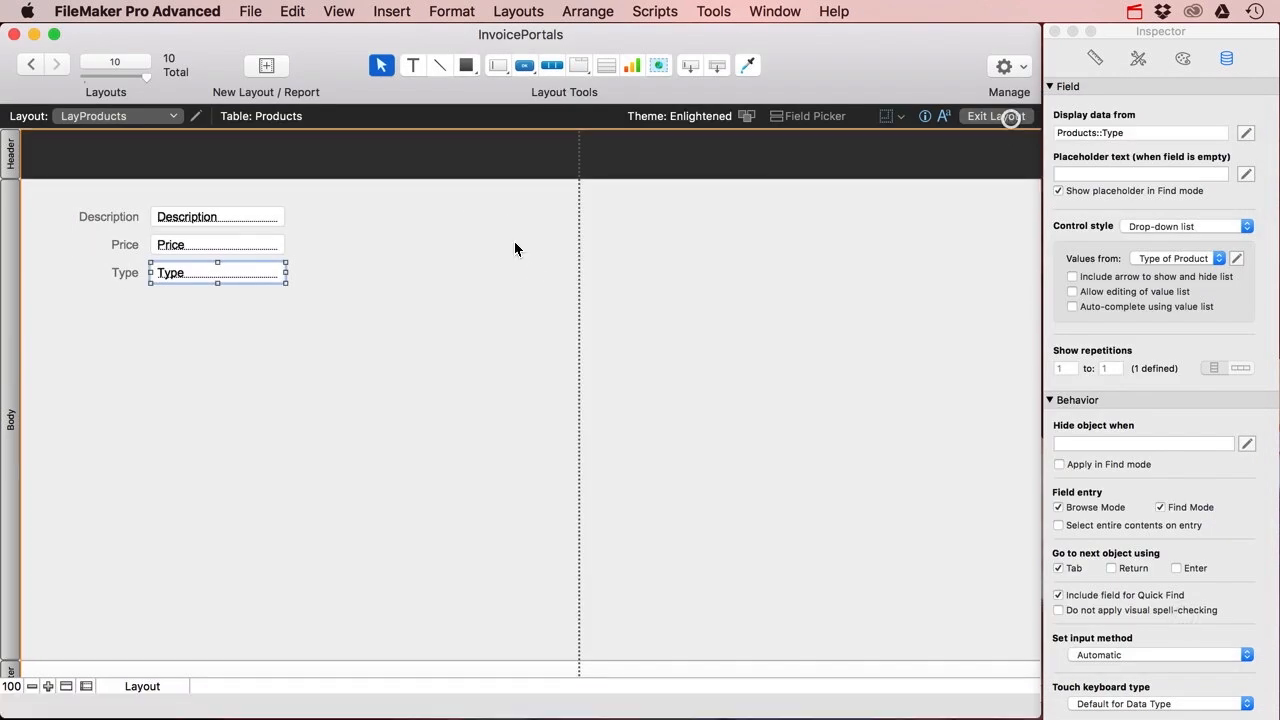
pyautogui.click(167, 285)
pyautogui.click(162, 293)
pyautogui.press('Tab')
pyautogui.click(57, 64)
pyautogui.click(166, 272)
pyautogui.click(150, 297)
pyautogui.press('Tab')
pyautogui.click(57, 64)
pyautogui.click(165, 273)
pyautogui.click(162, 296)
pyautogui.press('Tab')
pyautogui.click(57, 64)
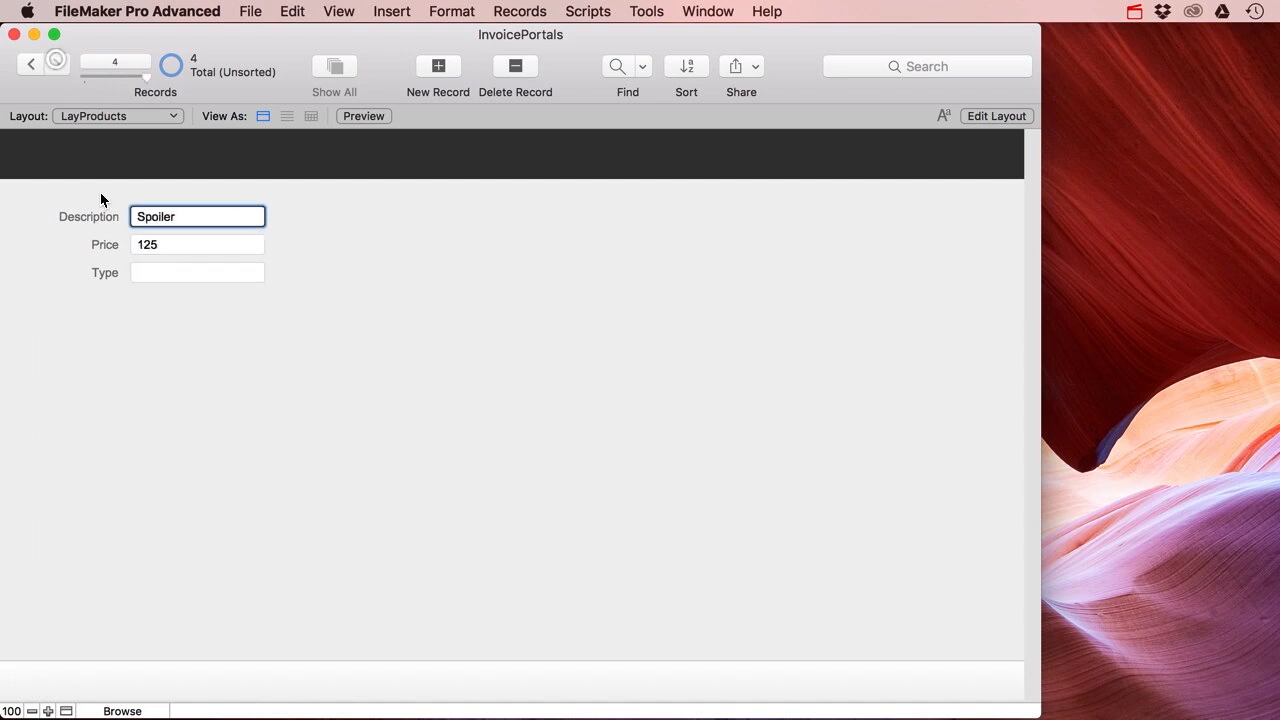
pyautogui.click(166, 276)
pyautogui.click(163, 300)
pyautogui.click(121, 317)
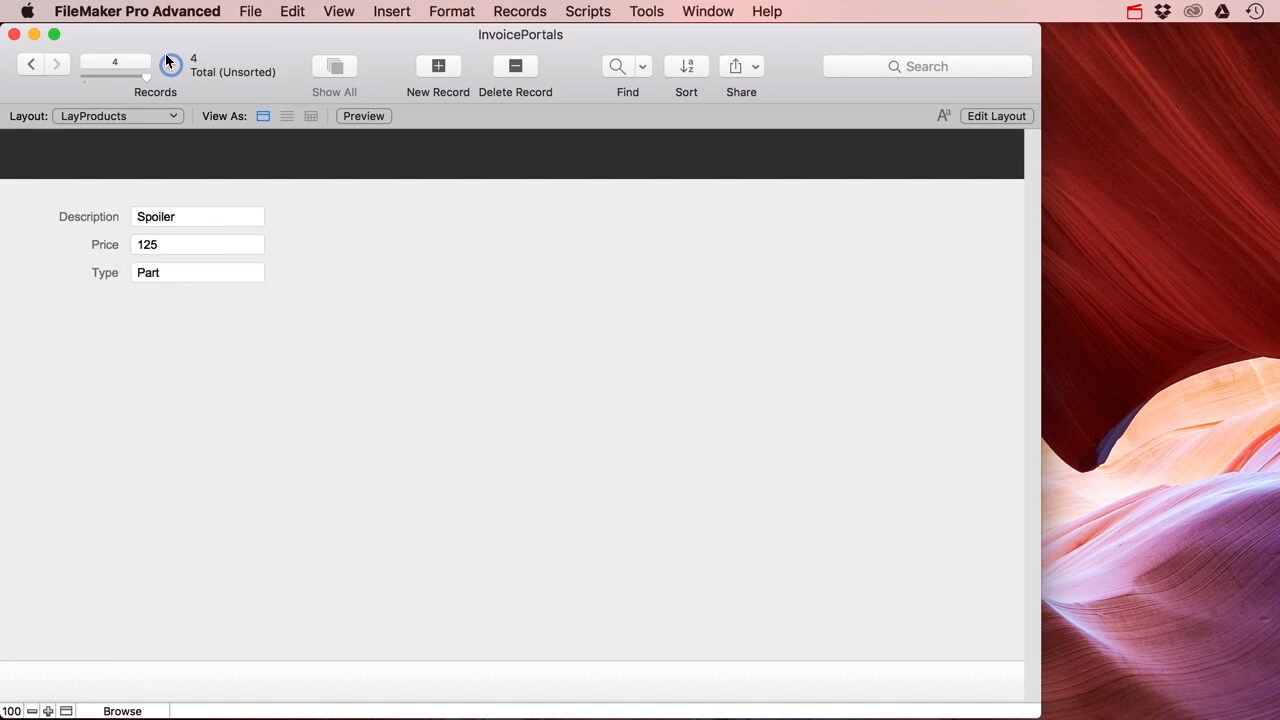
# Step: Start a file import into Products using InvoicePortals.fmp12 from the 29 - Invoice Portals folder inside Demo_Files_FMP12
pyautogui.click(260, 12)
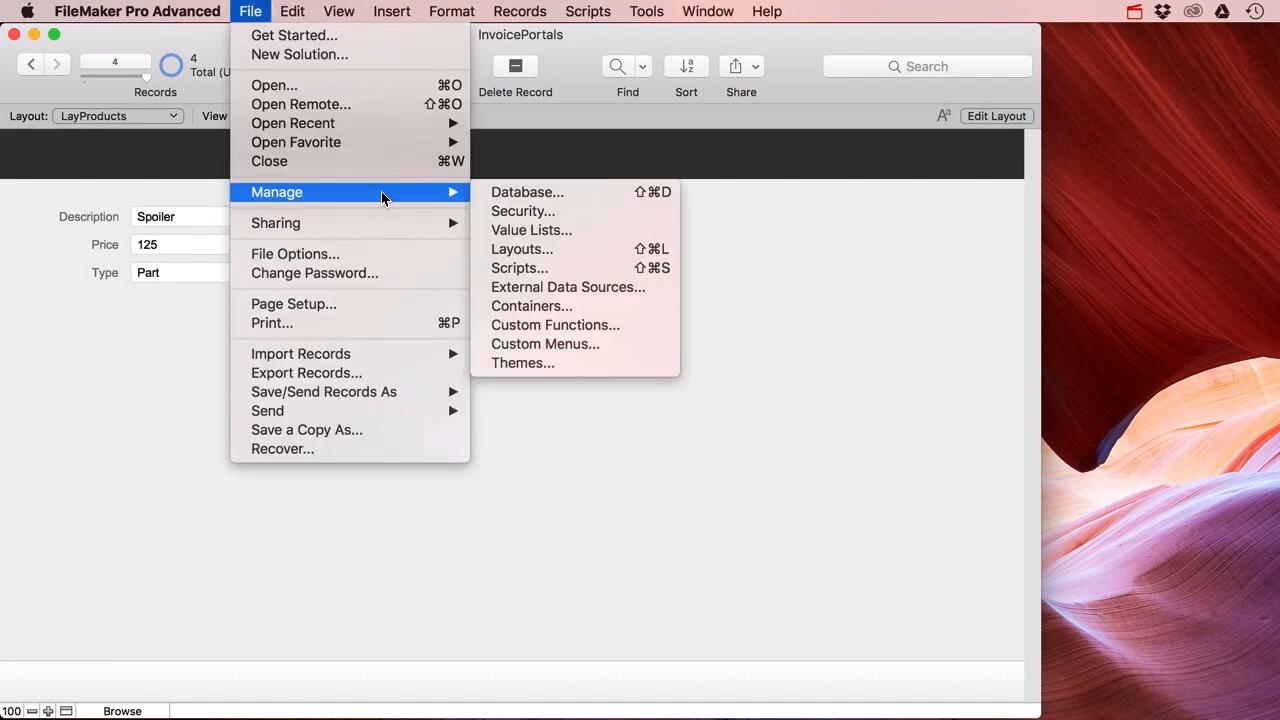
pyautogui.moveTo(374, 352)
pyautogui.click(497, 352)
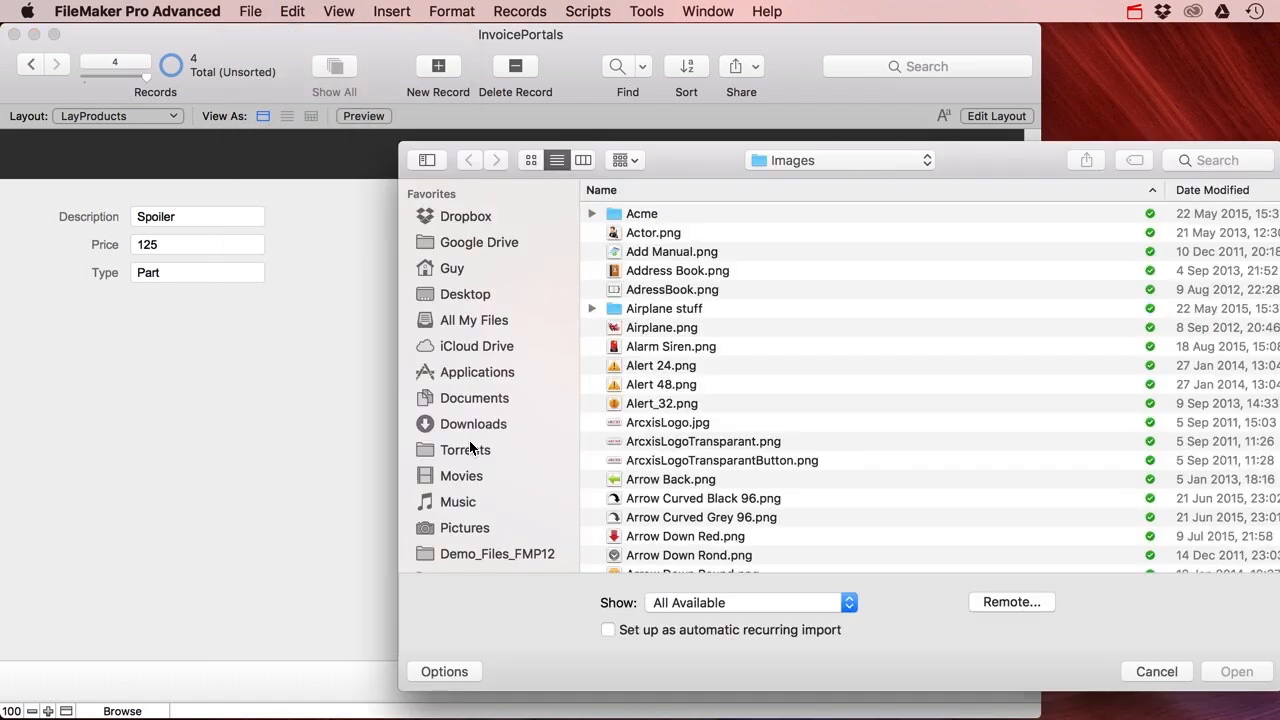
pyautogui.click(493, 553)
pyautogui.scroll(-4, 673, 533)
pyautogui.scroll(-5, 673, 533)
pyautogui.doubleClick(674, 370)
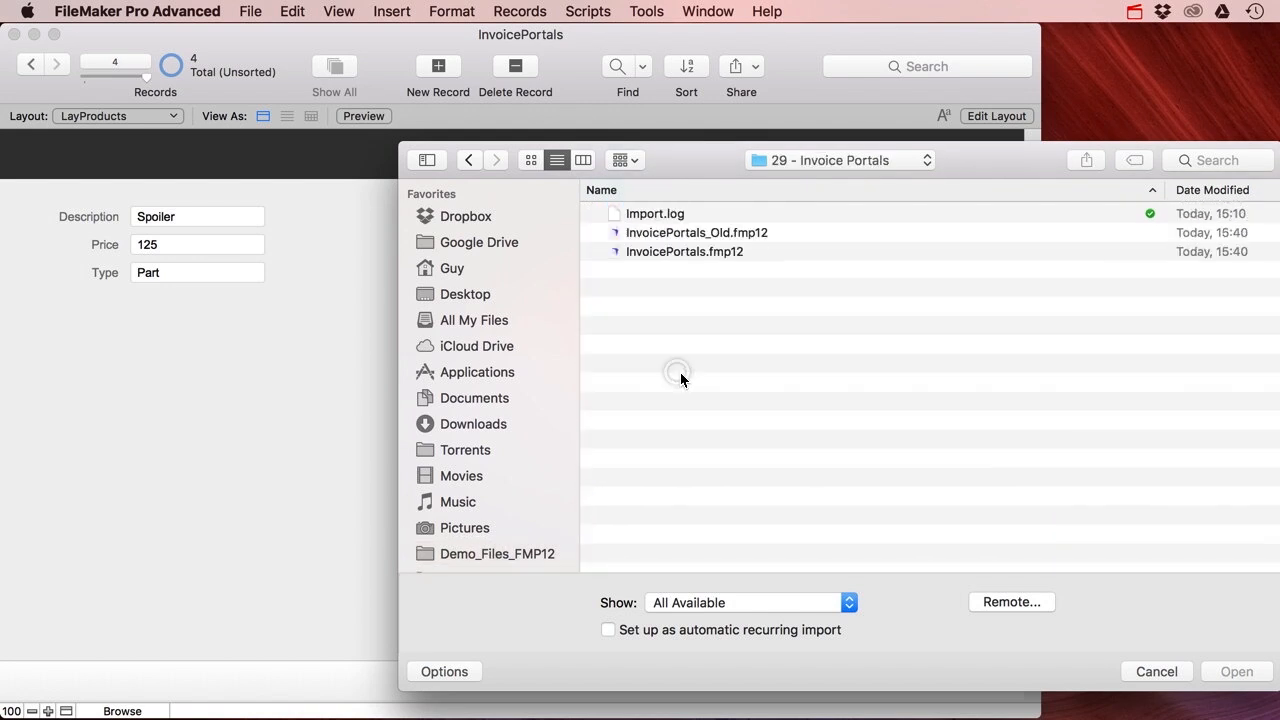
pyautogui.doubleClick(674, 251)
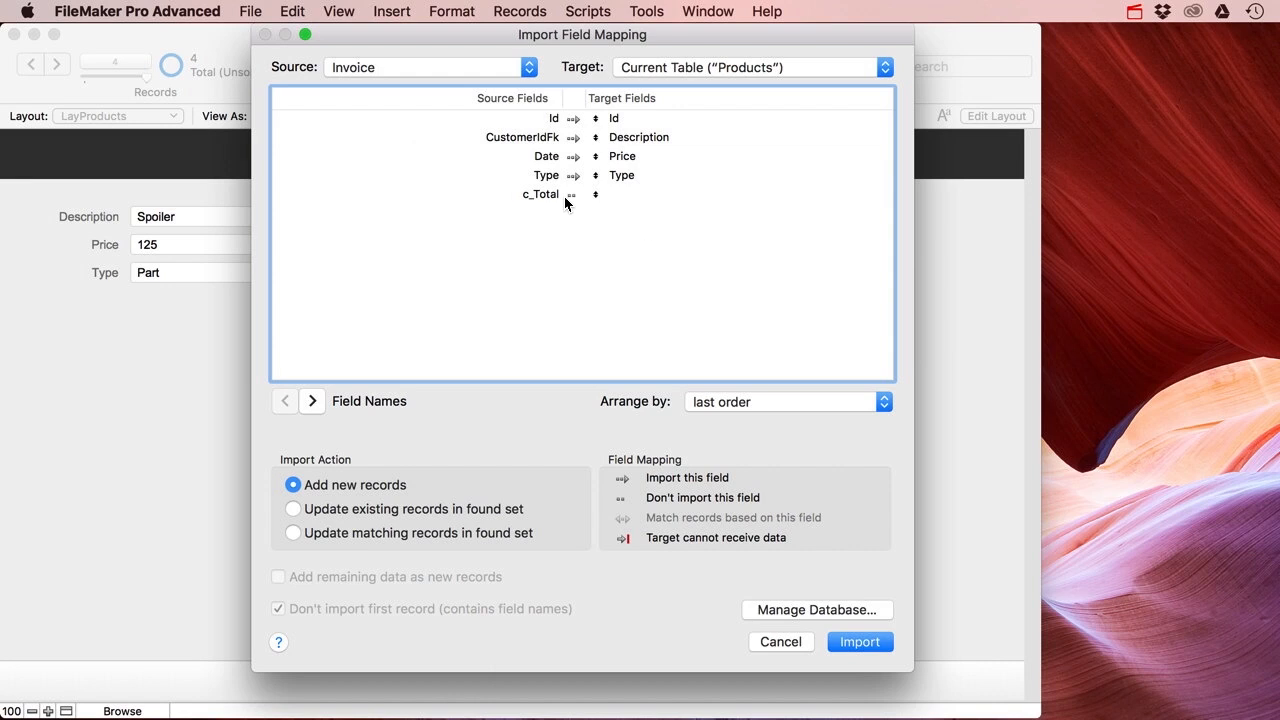
# Step: Import the Services table into Products as new records, excluding the Id field and performing auto-enter options during the import
pyautogui.click(529, 67)
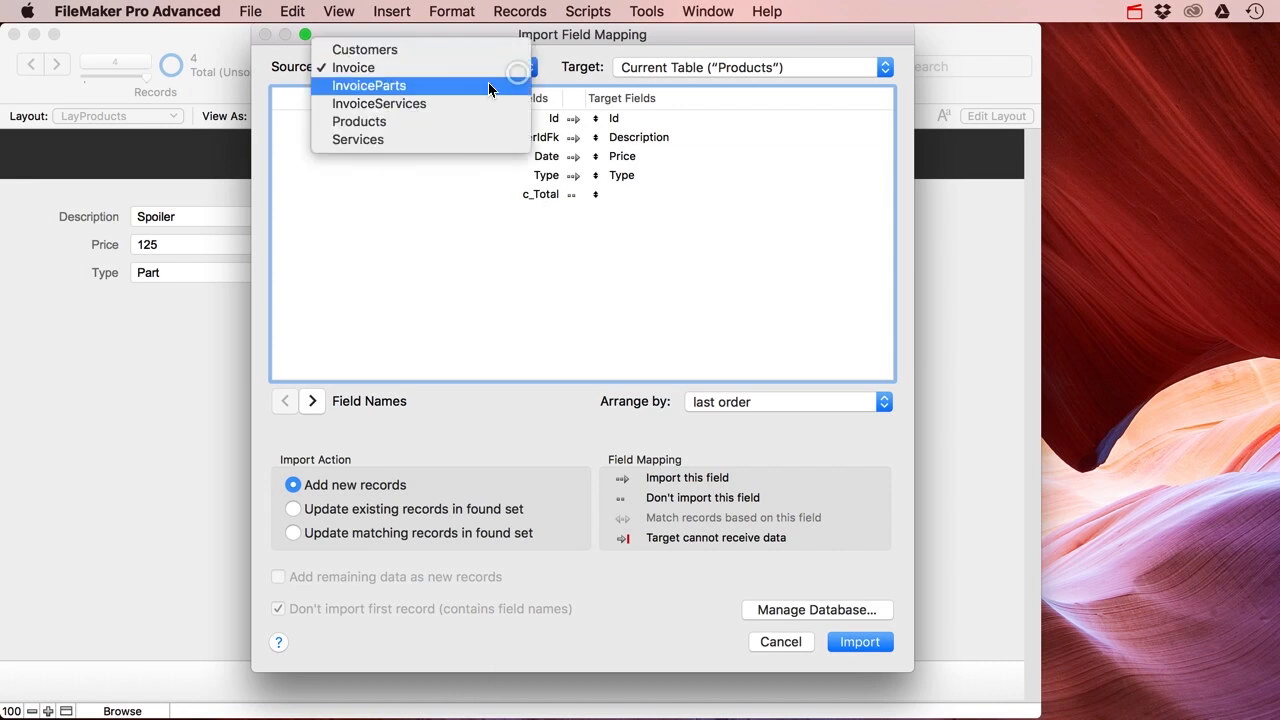
pyautogui.click(371, 139)
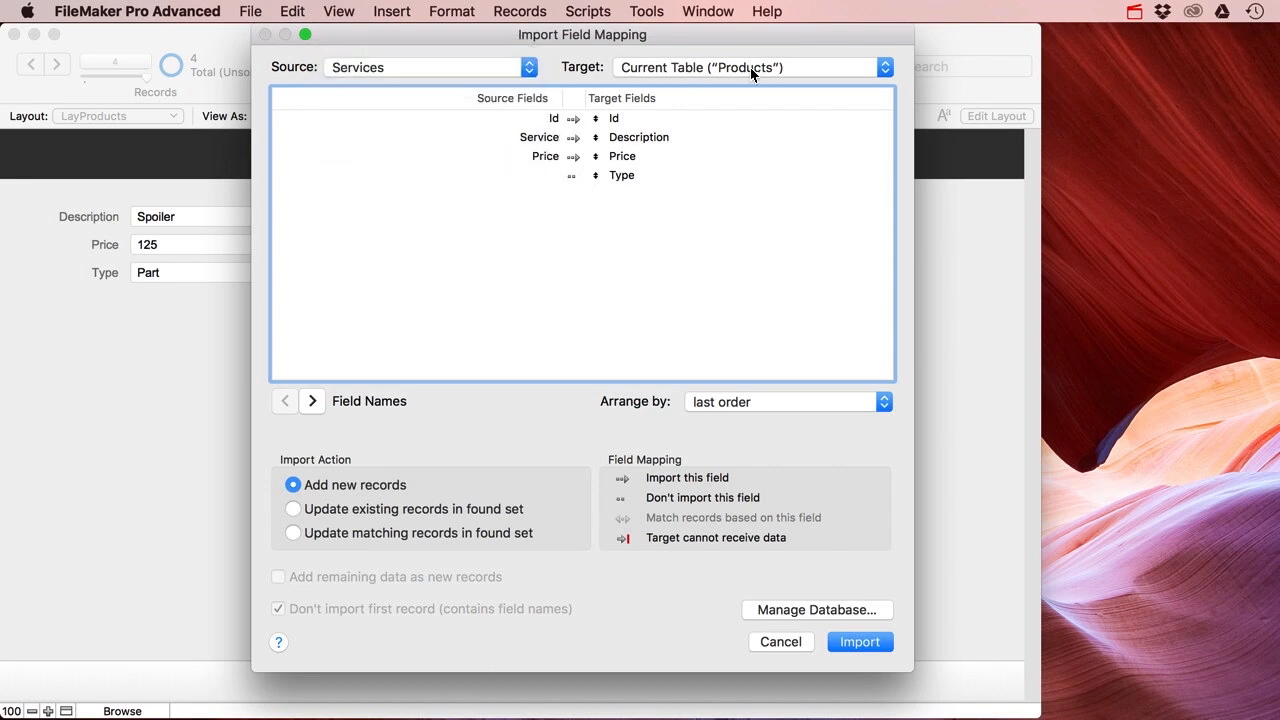
pyautogui.click(572, 119)
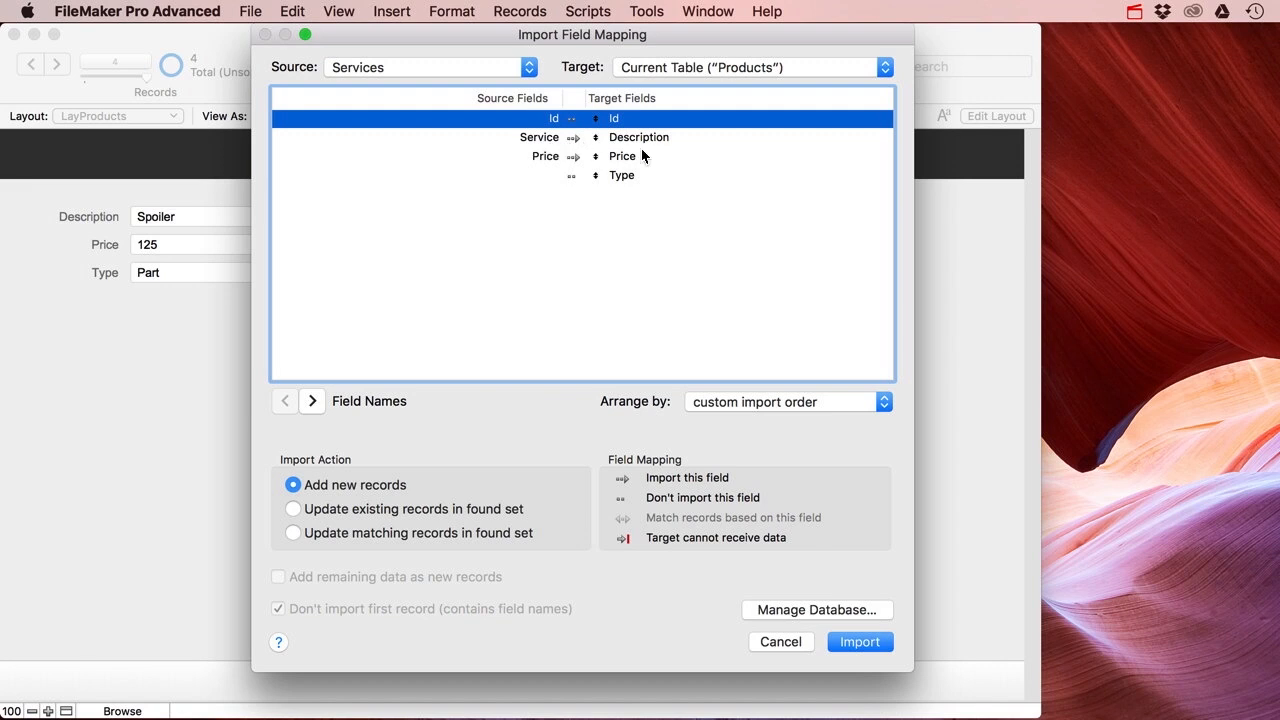
pyautogui.click(865, 643)
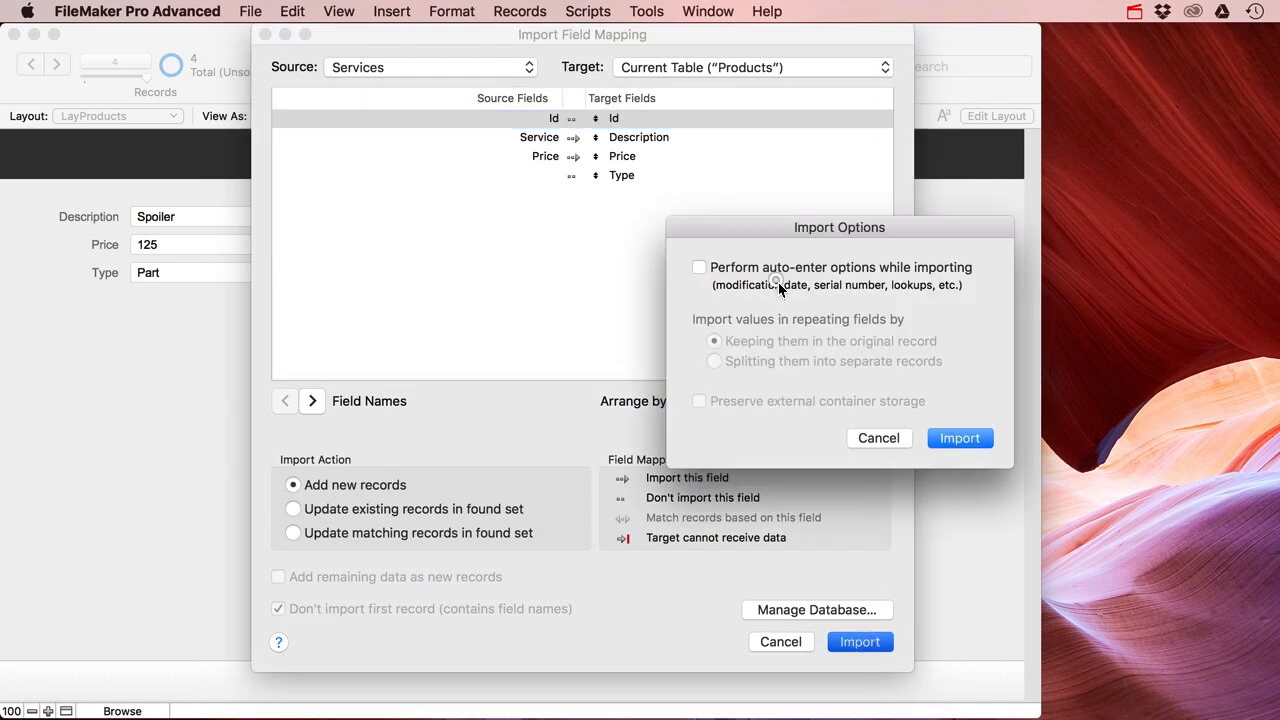
pyautogui.click(744, 273)
pyautogui.click(951, 436)
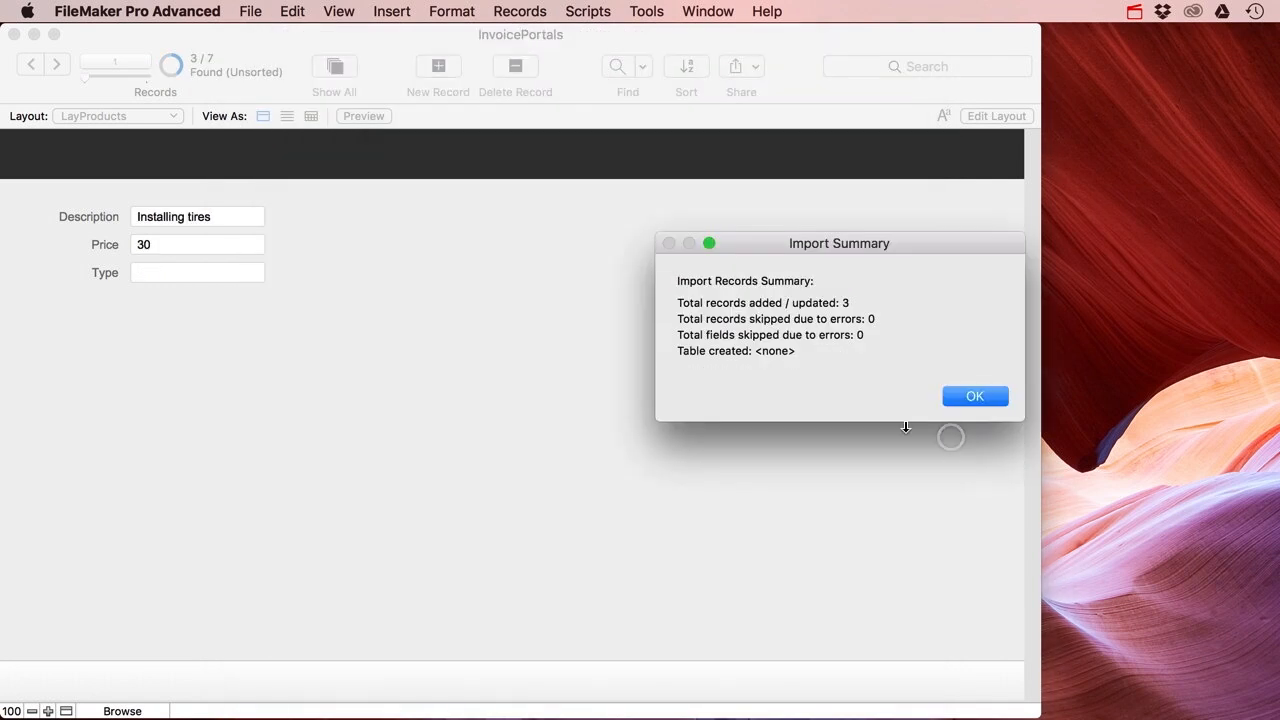
pyautogui.click(979, 397)
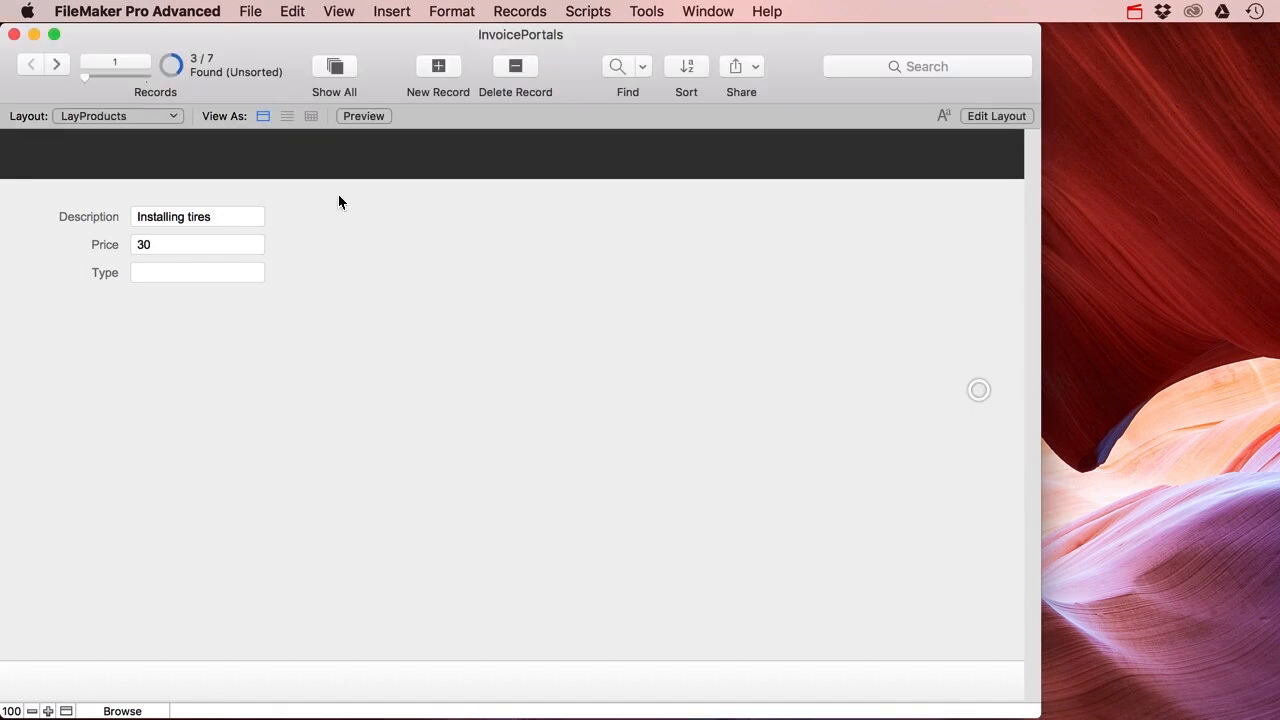
# Step: Switch to the Products table layout and show all of its records
pyautogui.click(112, 116)
pyautogui.moveTo(111, 71)
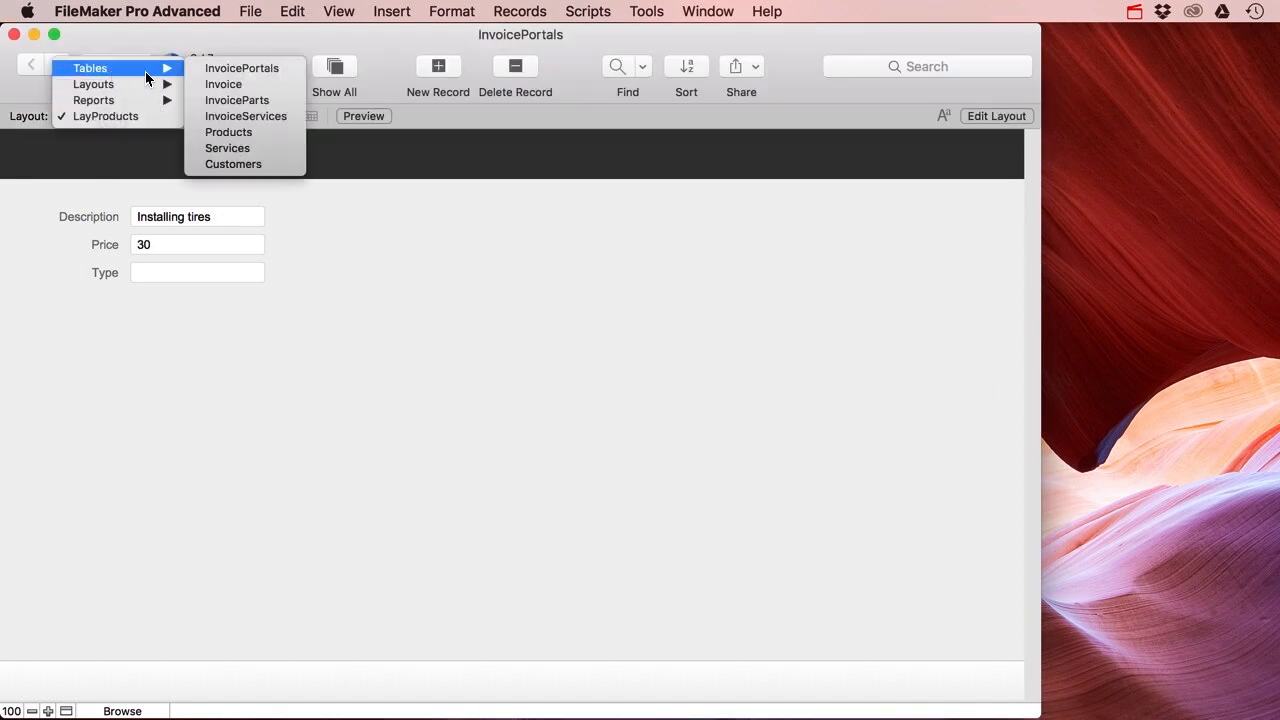
pyautogui.click(243, 132)
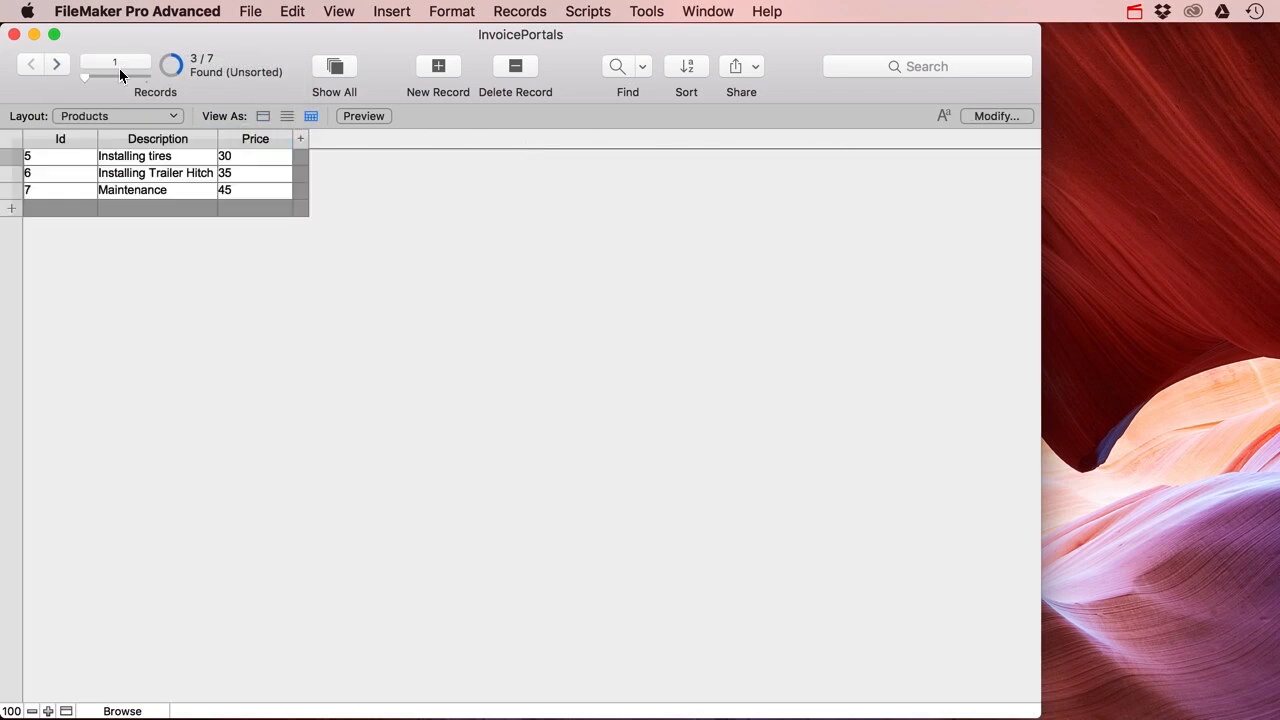
pyautogui.click(332, 67)
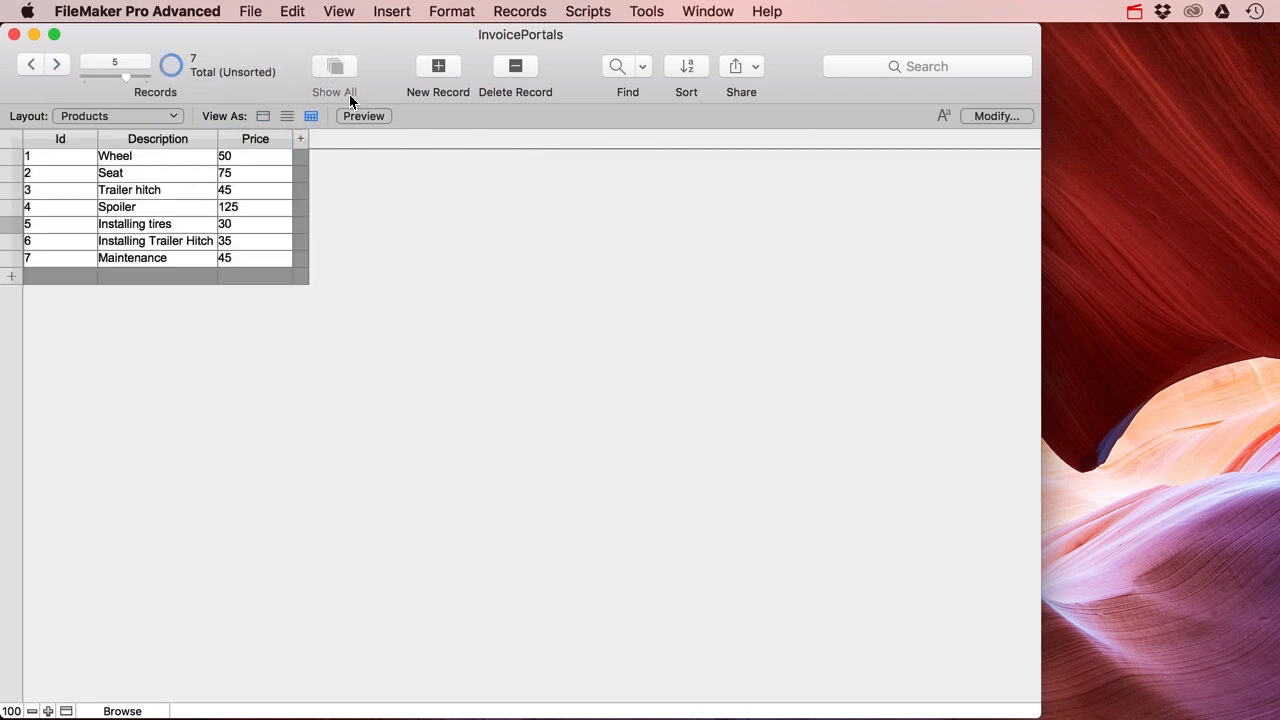
# Step: Add the Type field from the current table as a column in the Products table view
pyautogui.click(979, 118)
pyautogui.click(365, 642)
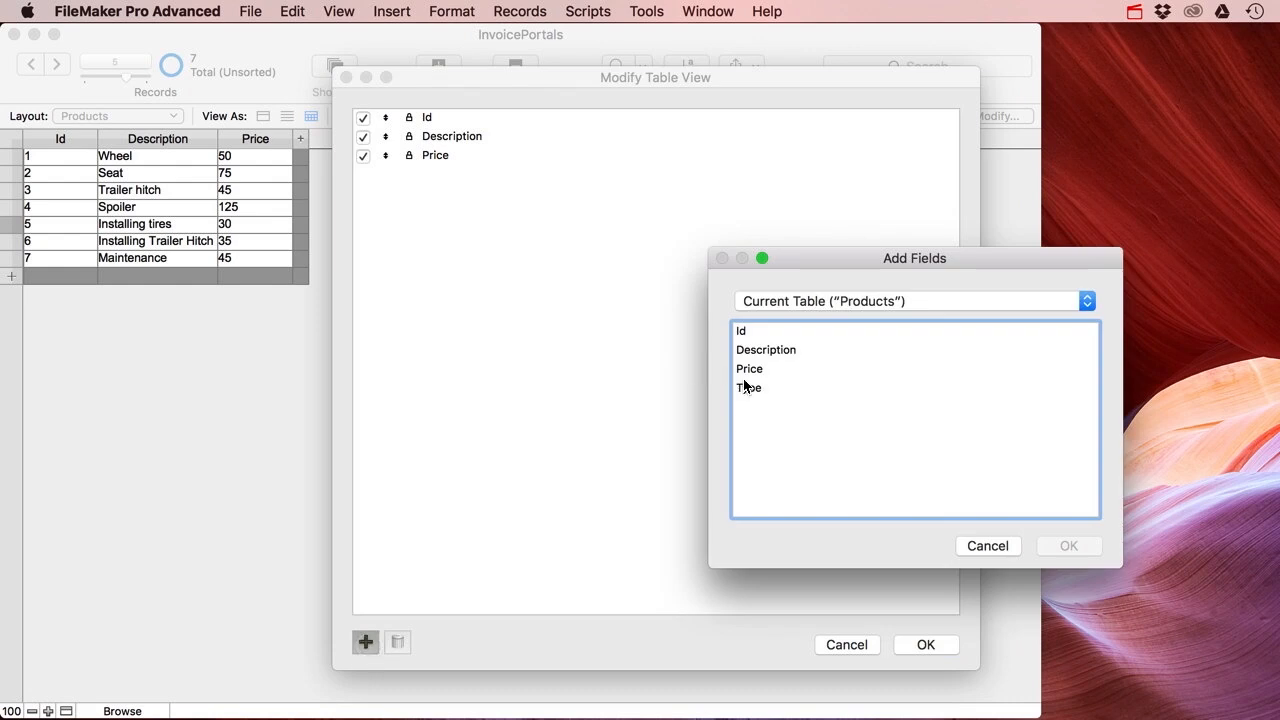
pyautogui.click(748, 387)
pyautogui.click(1069, 545)
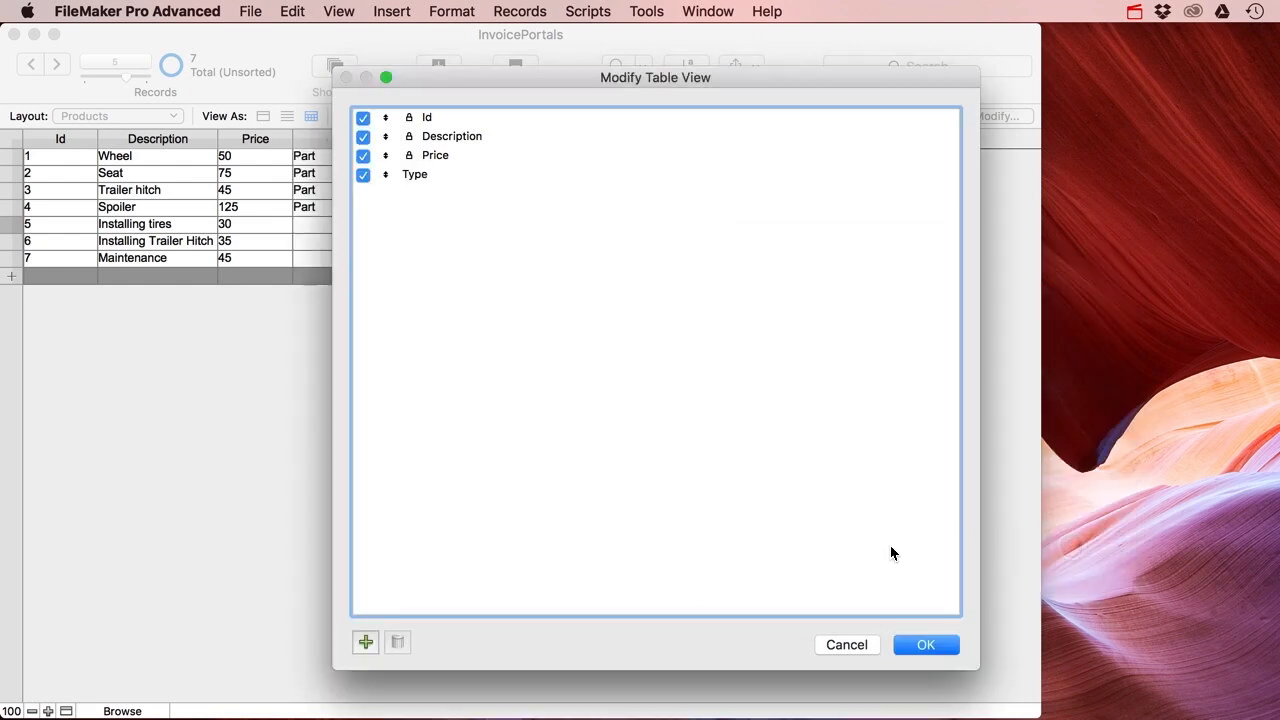
pyautogui.click(924, 645)
# Step: Return to the LayProducts layout and set Type to Service on the Installing tires record
pyautogui.click(316, 228)
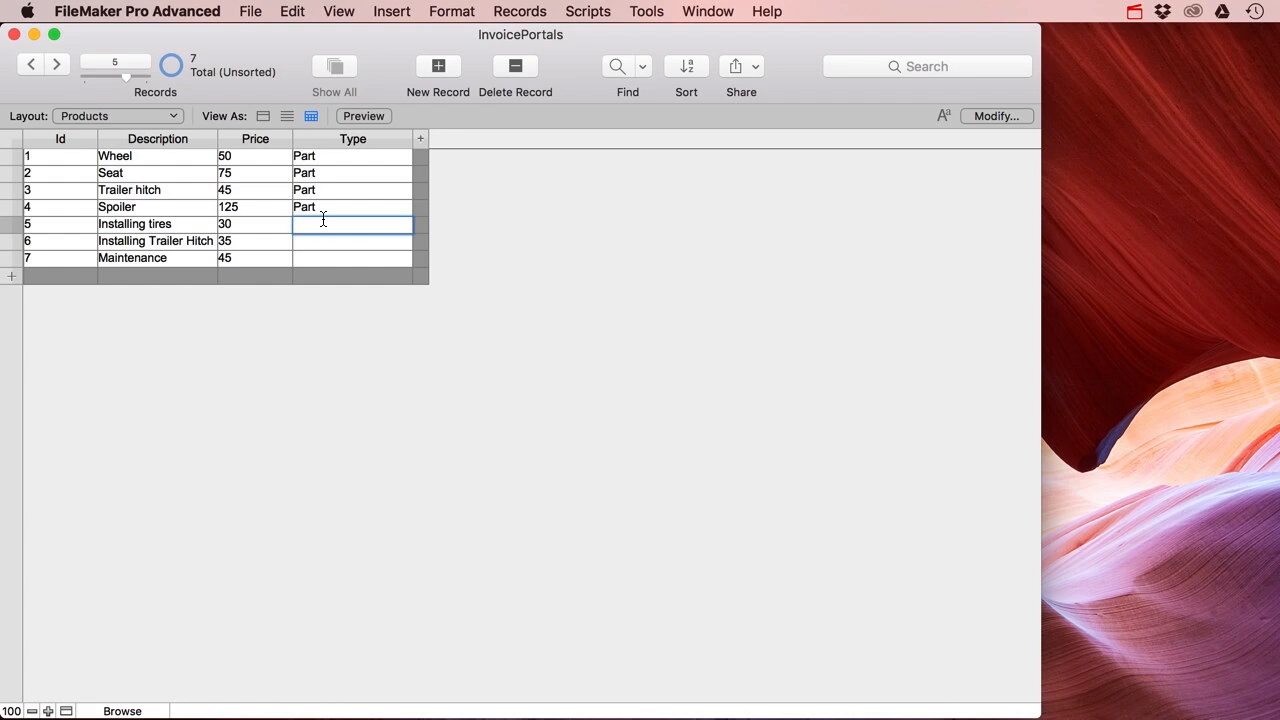
pyautogui.click(143, 115)
pyautogui.moveTo(152, 137)
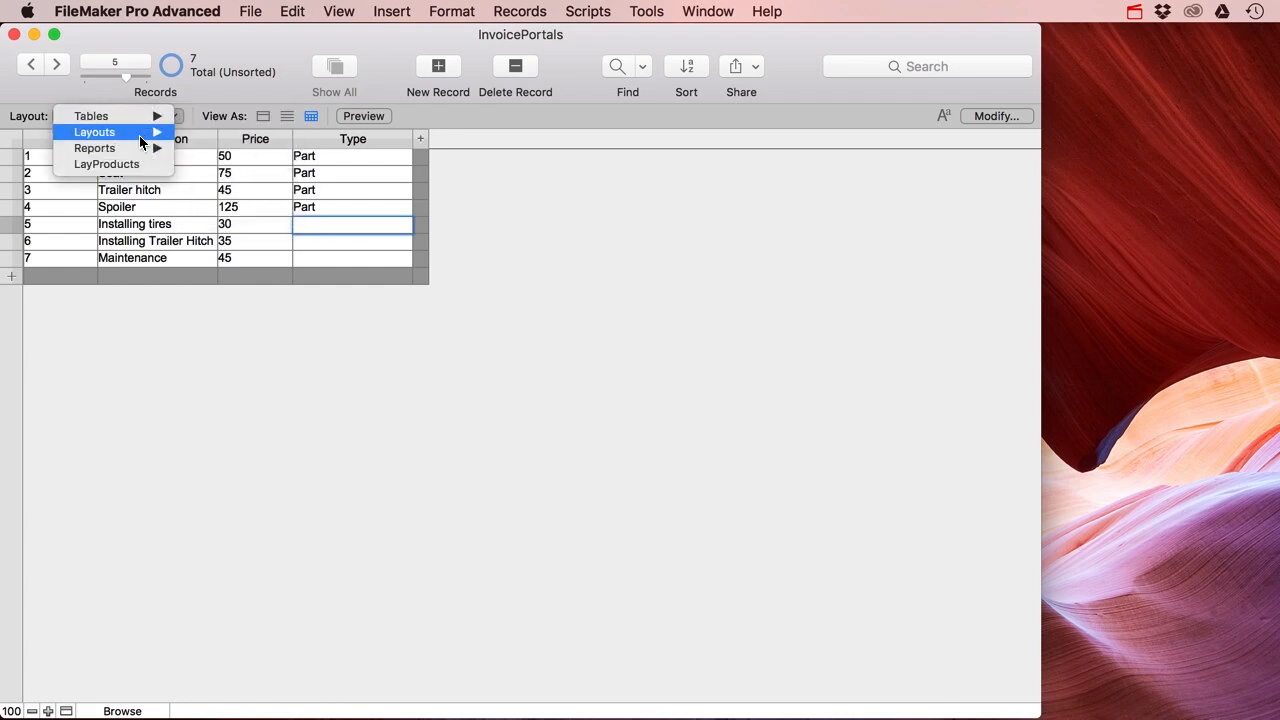
pyautogui.click(110, 164)
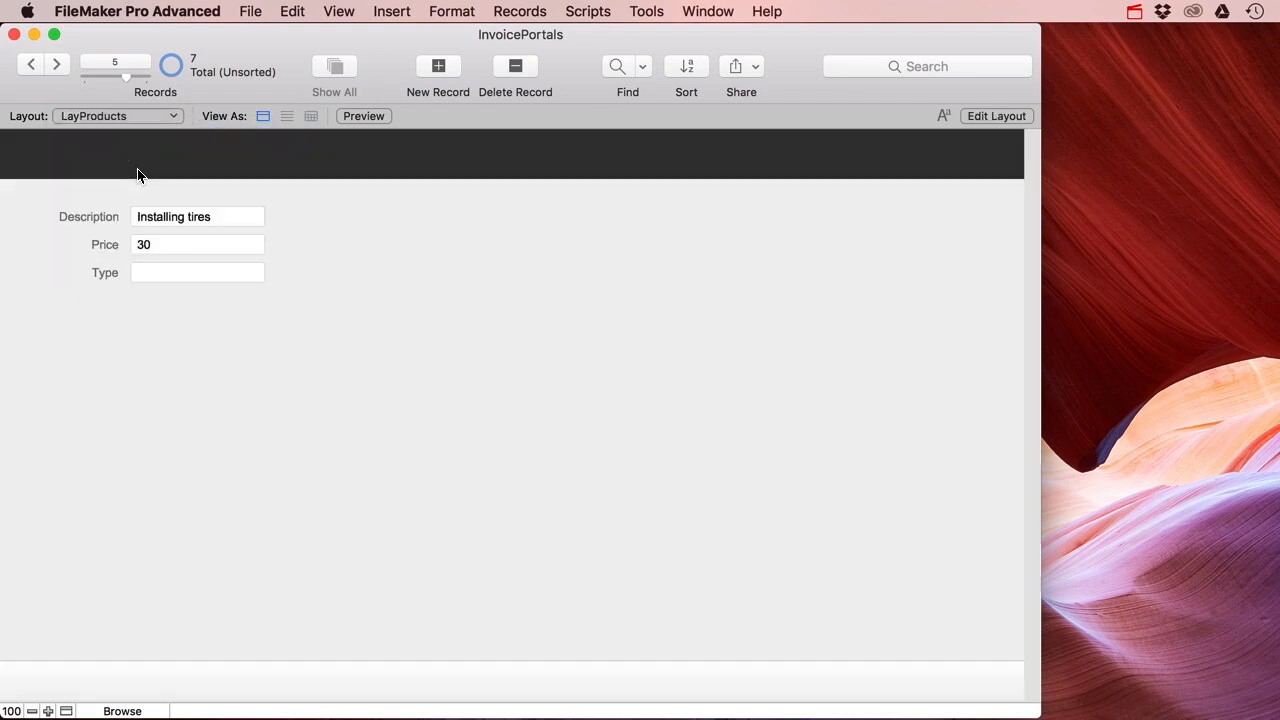
pyautogui.click(193, 276)
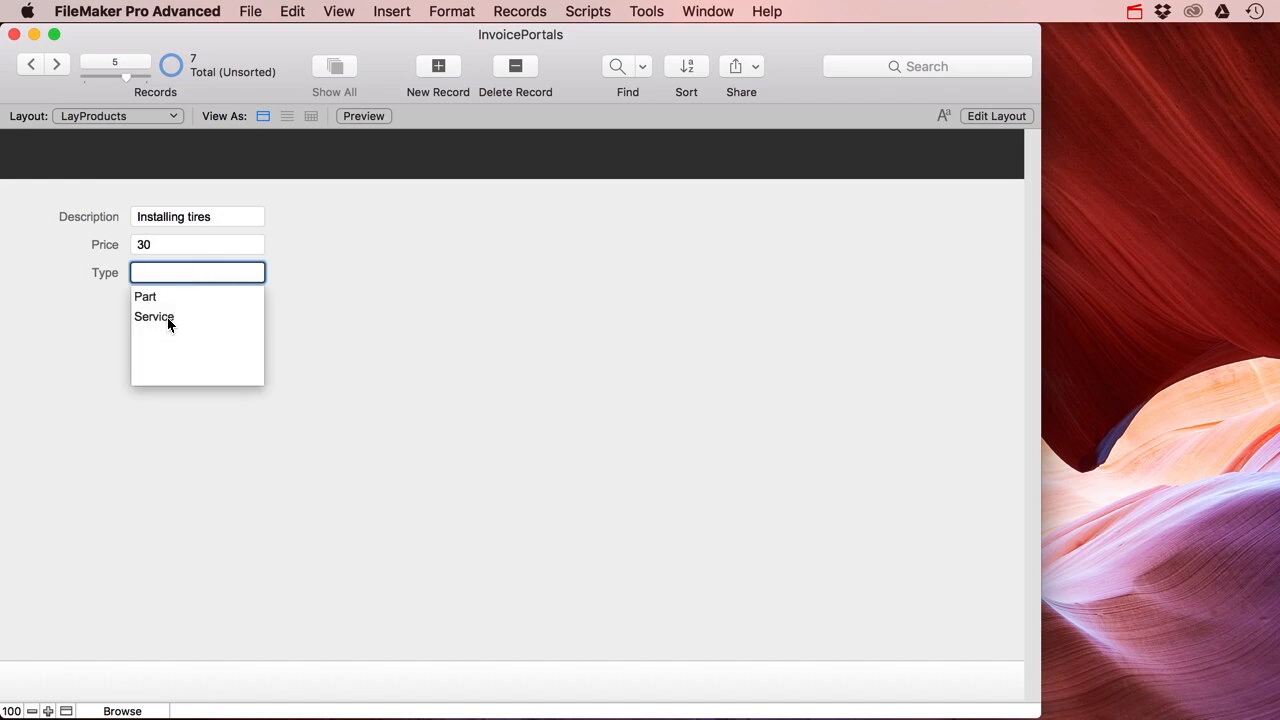
pyautogui.click(168, 318)
# Step: Go back to the Products table layout and find the records with an empty Type using the = (match empty) operator
pyautogui.click(88, 119)
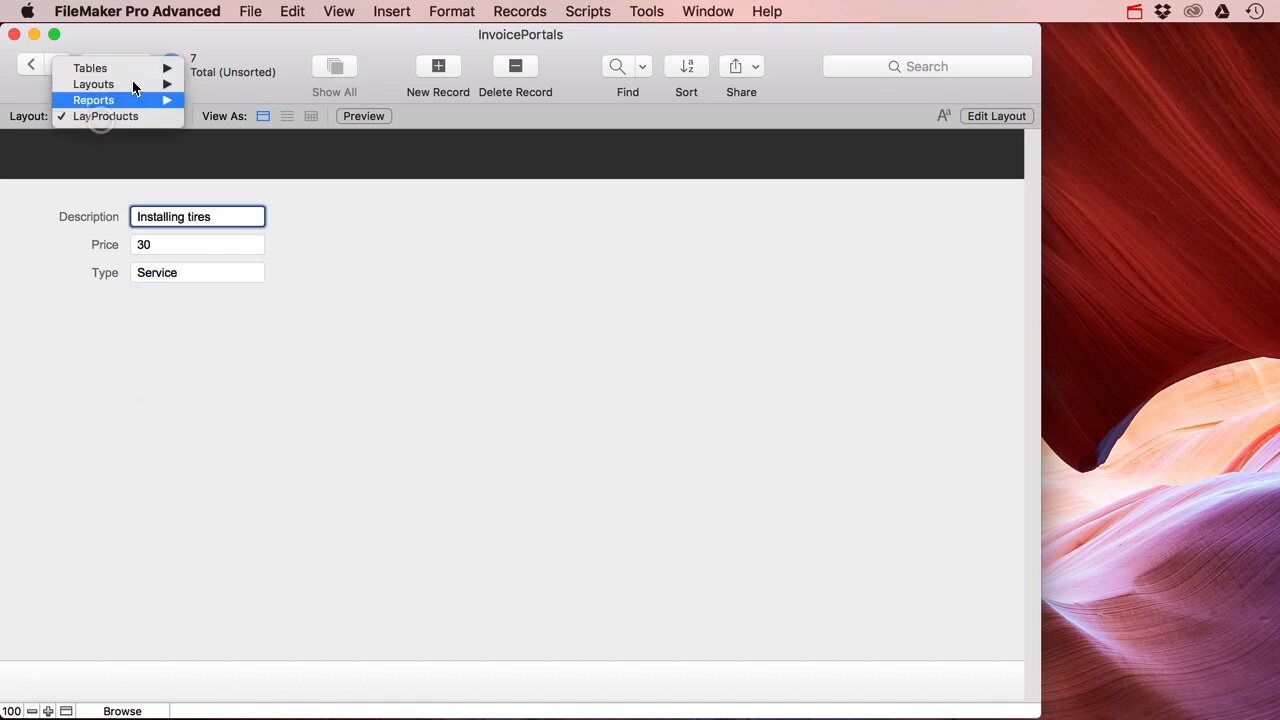
pyautogui.moveTo(138, 68)
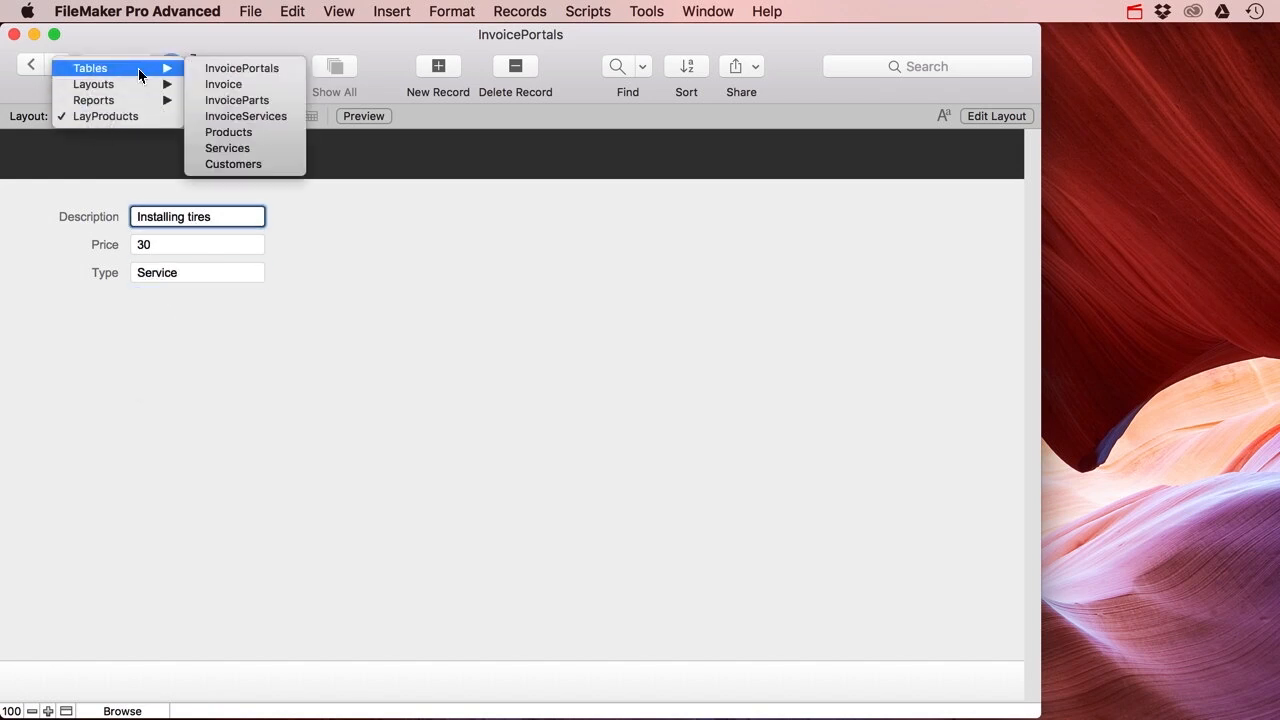
pyautogui.click(261, 134)
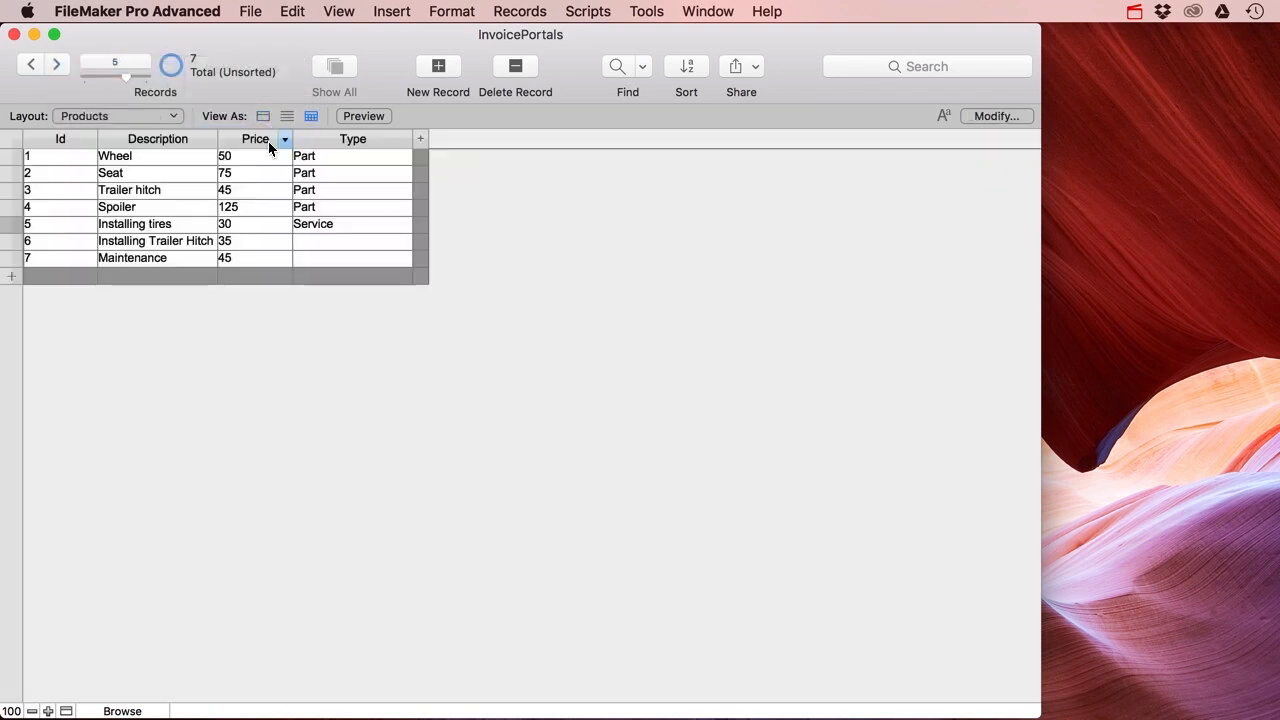
pyautogui.click(305, 241)
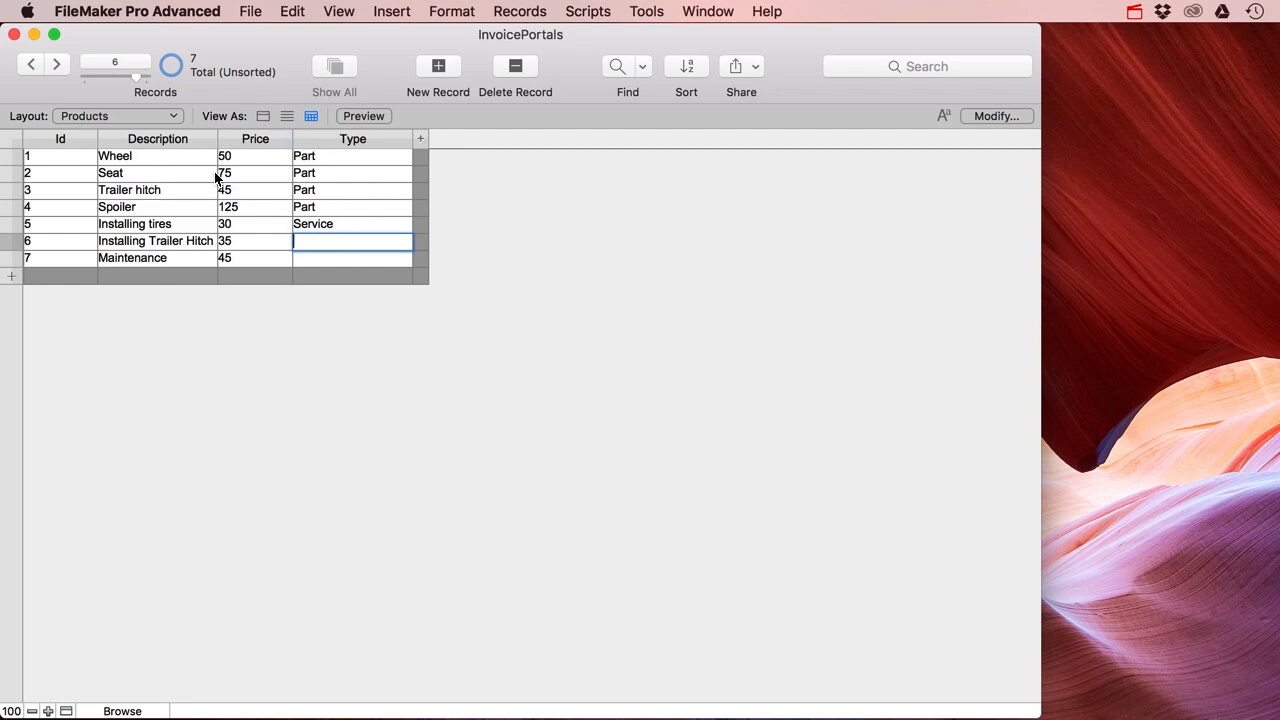
pyautogui.click(346, 223)
pyautogui.click(318, 244)
pyautogui.click(618, 66)
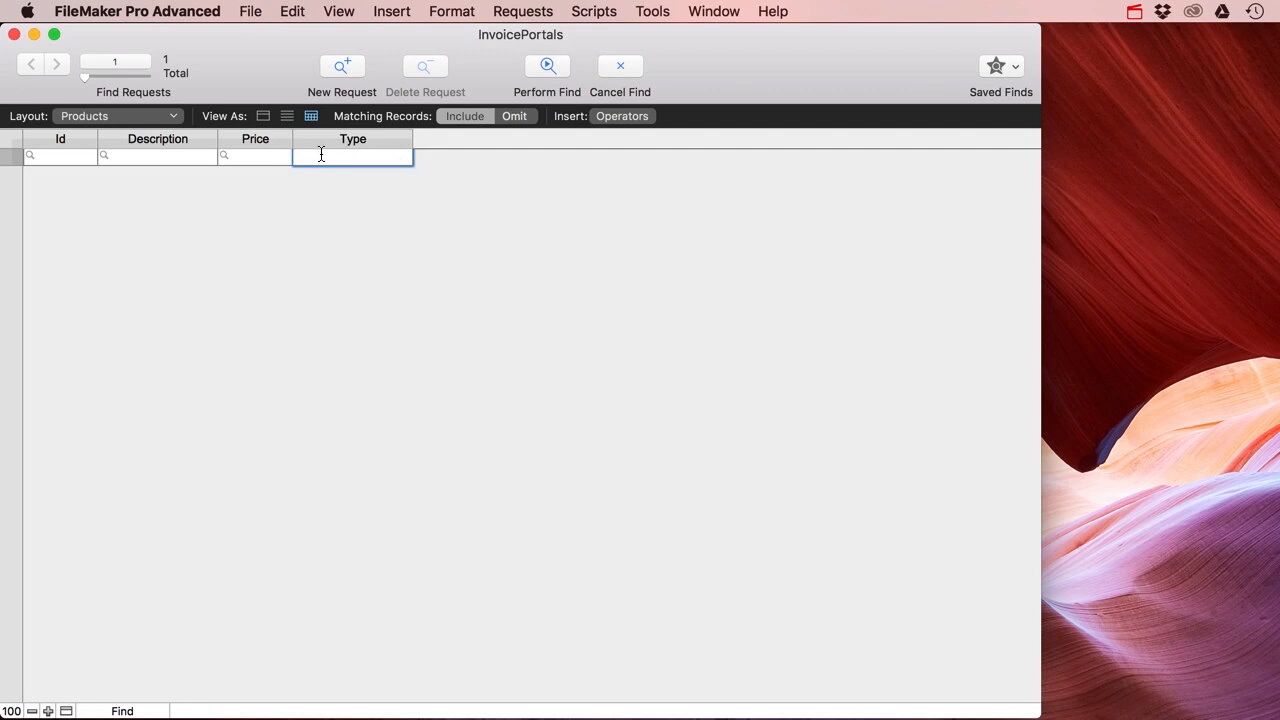
pyautogui.click(618, 116)
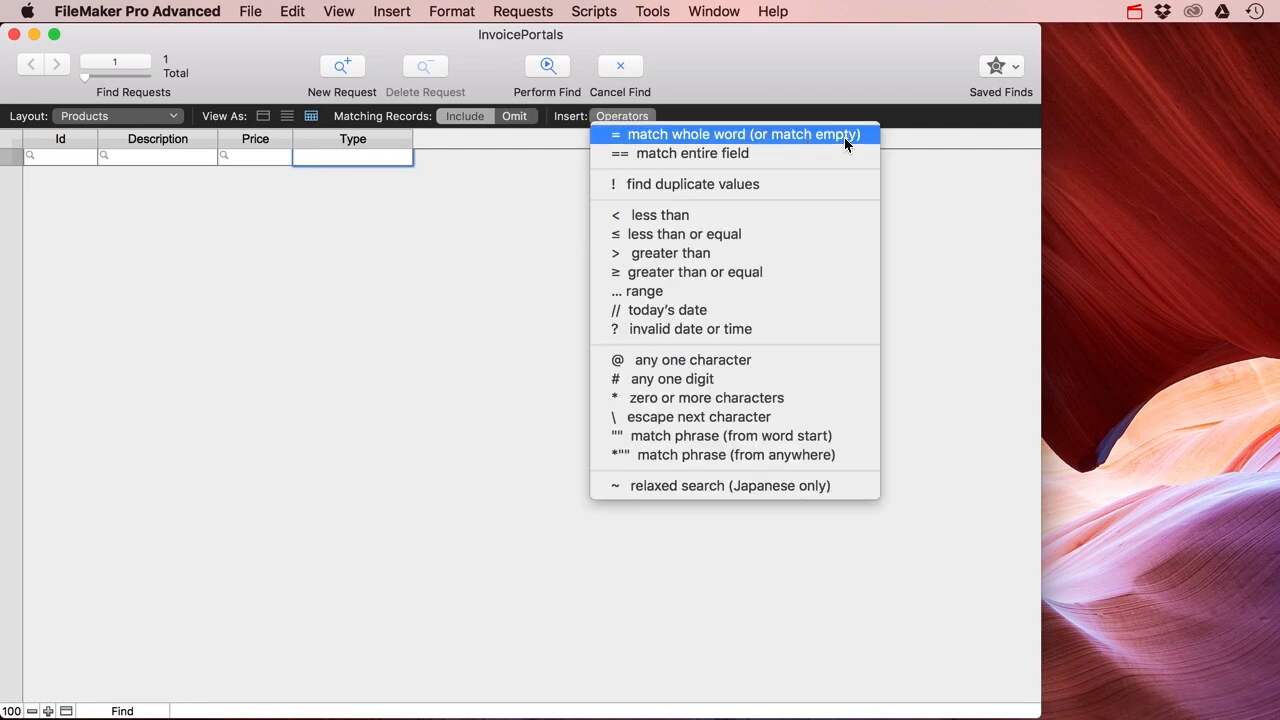
pyautogui.click(618, 140)
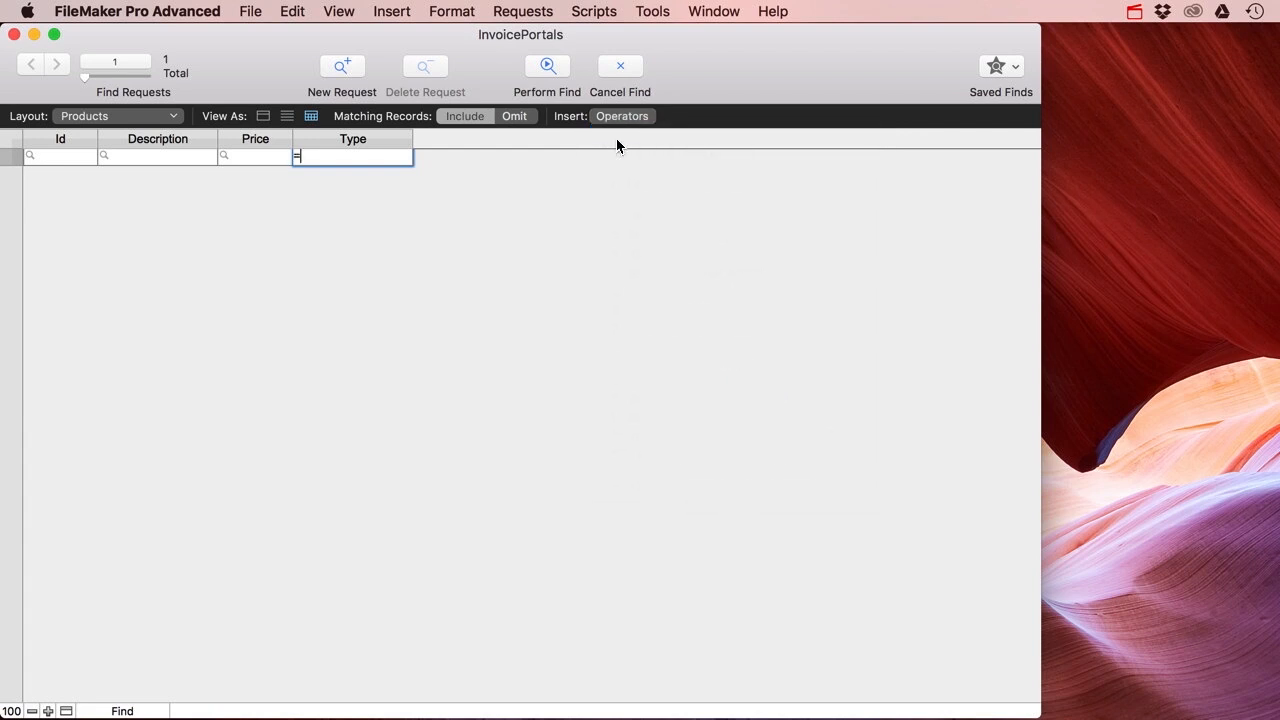
pyautogui.click(548, 68)
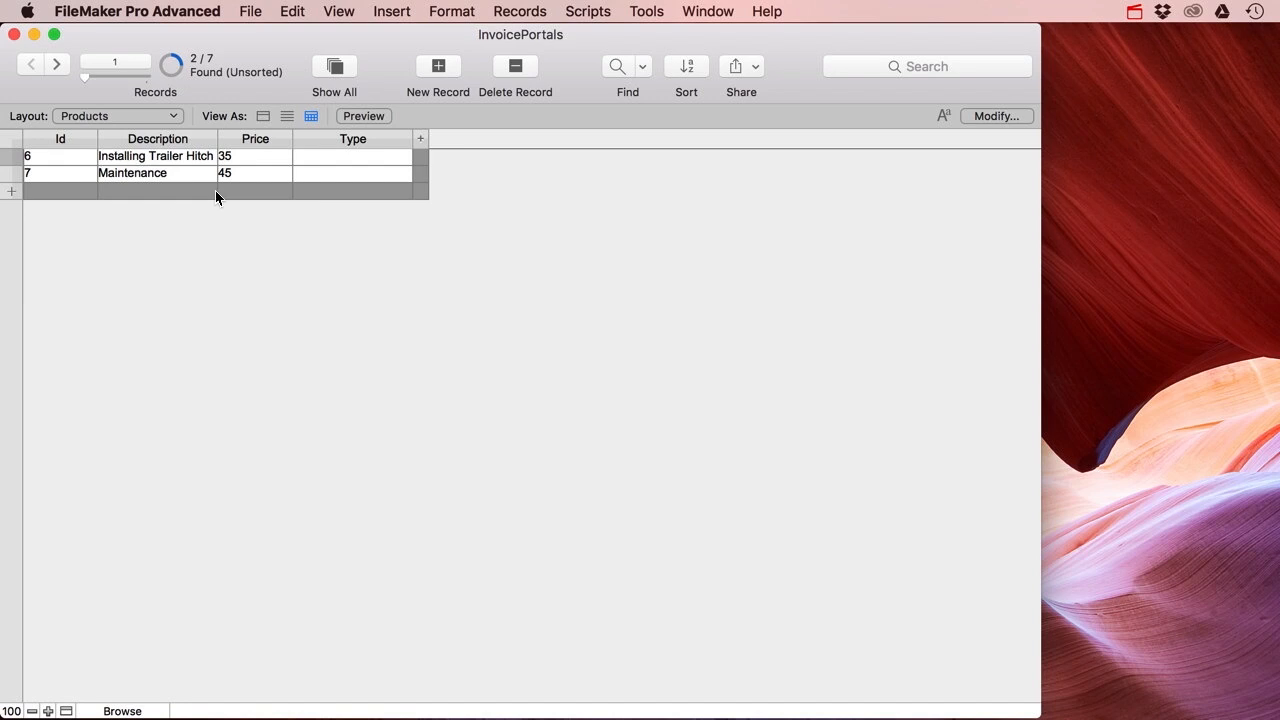
# Step: Enter Service as the Type of Installing Trailer Hitch, replace the field's contents across the found set with it, and show all records
pyautogui.click(350, 158)
pyautogui.click(527, 12)
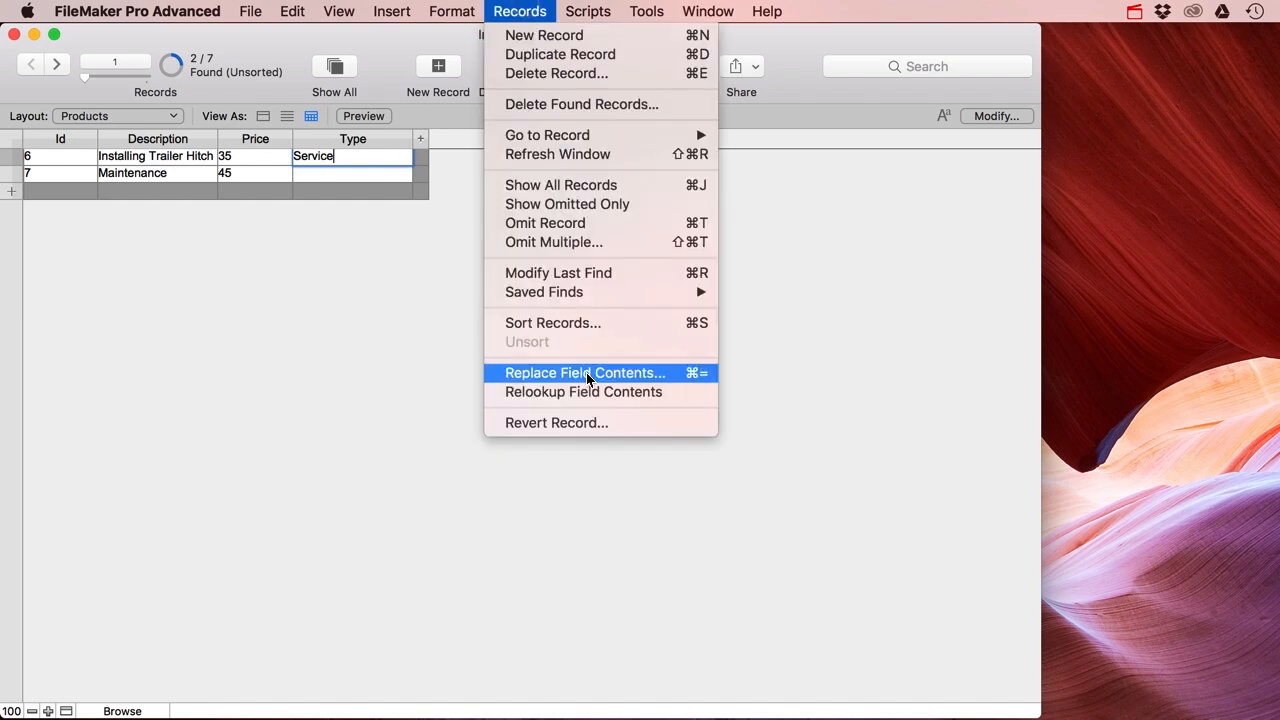
pyautogui.click(687, 374)
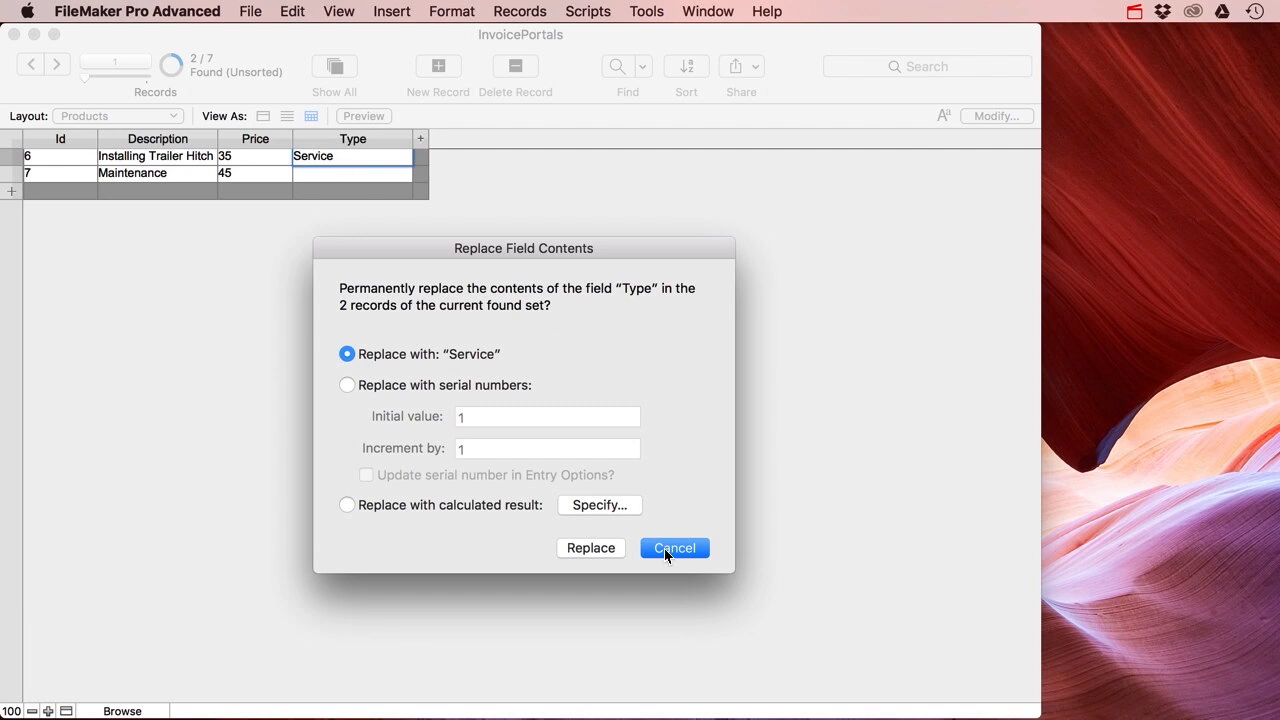
pyautogui.click(593, 548)
pyautogui.click(336, 216)
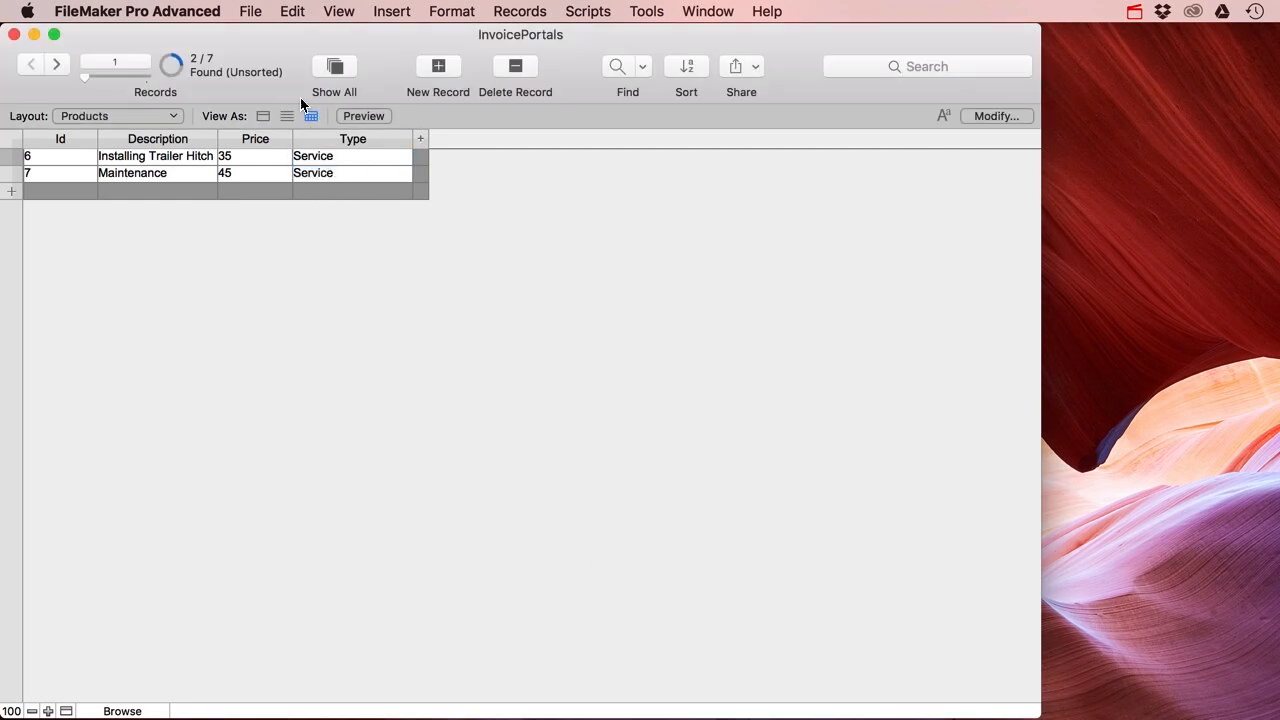
pyautogui.click(332, 66)
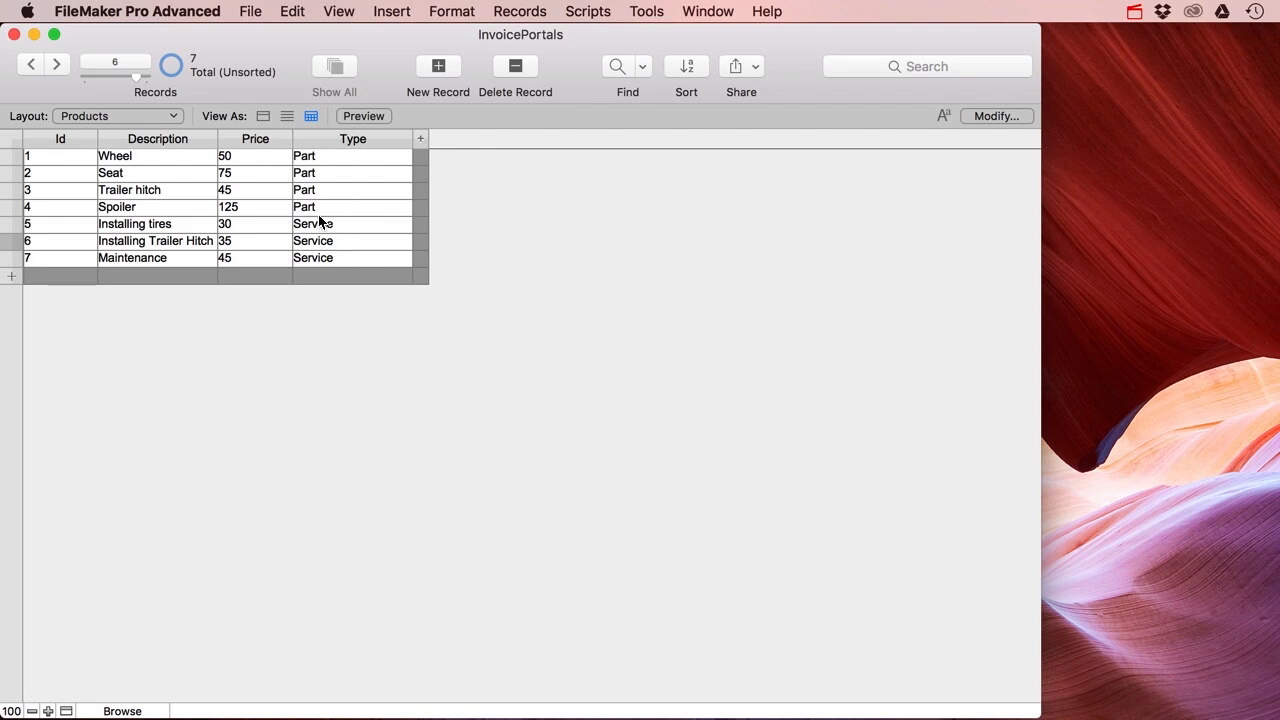
# Step: Edit the LayProducts layout and add a header button labelled Show List with a list icon to the left of its label
pyautogui.click(73, 114)
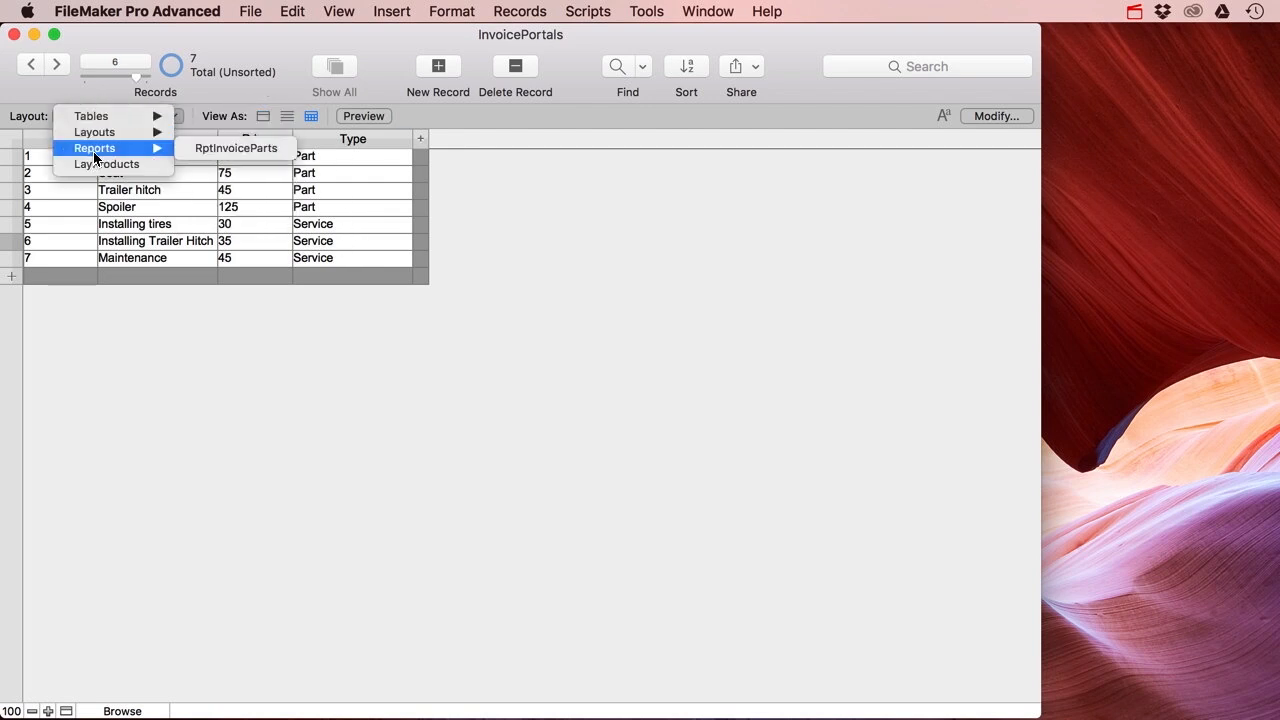
pyautogui.click(138, 166)
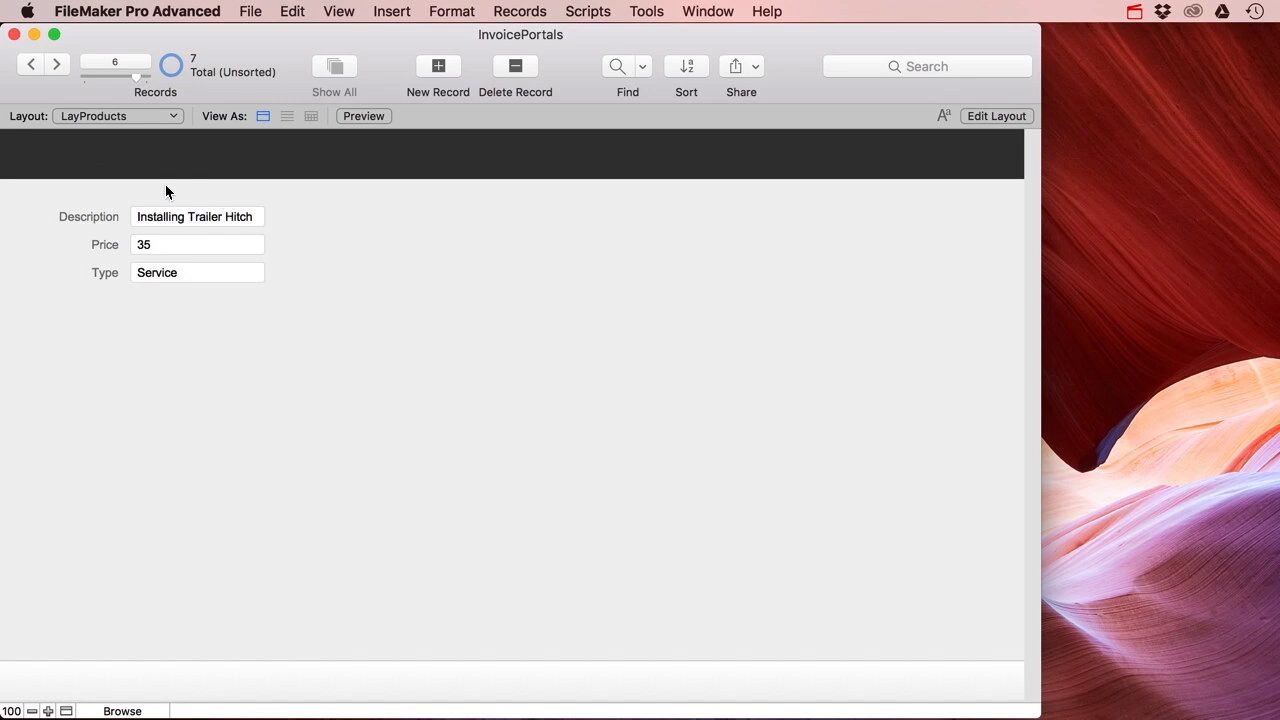
pyautogui.click(984, 116)
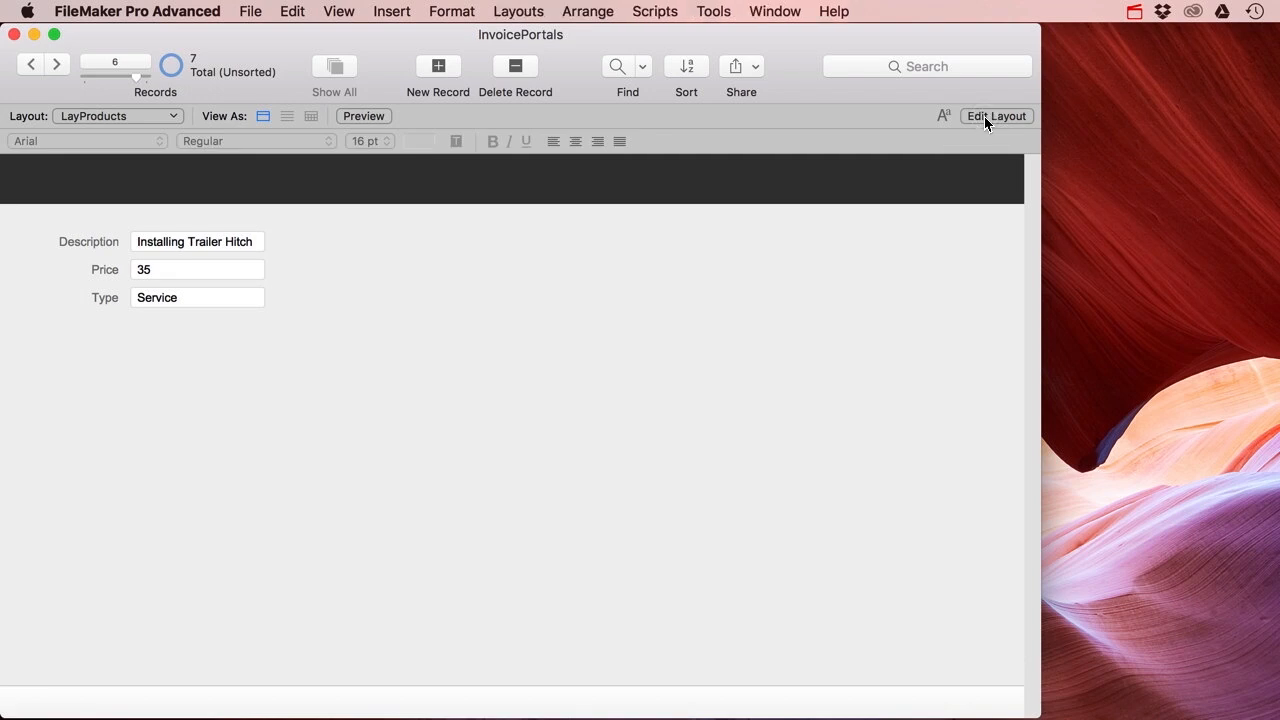
pyautogui.click(525, 65)
pyautogui.moveTo(79, 165); pyautogui.dragTo(212, 196)
pyautogui.write('Show List')
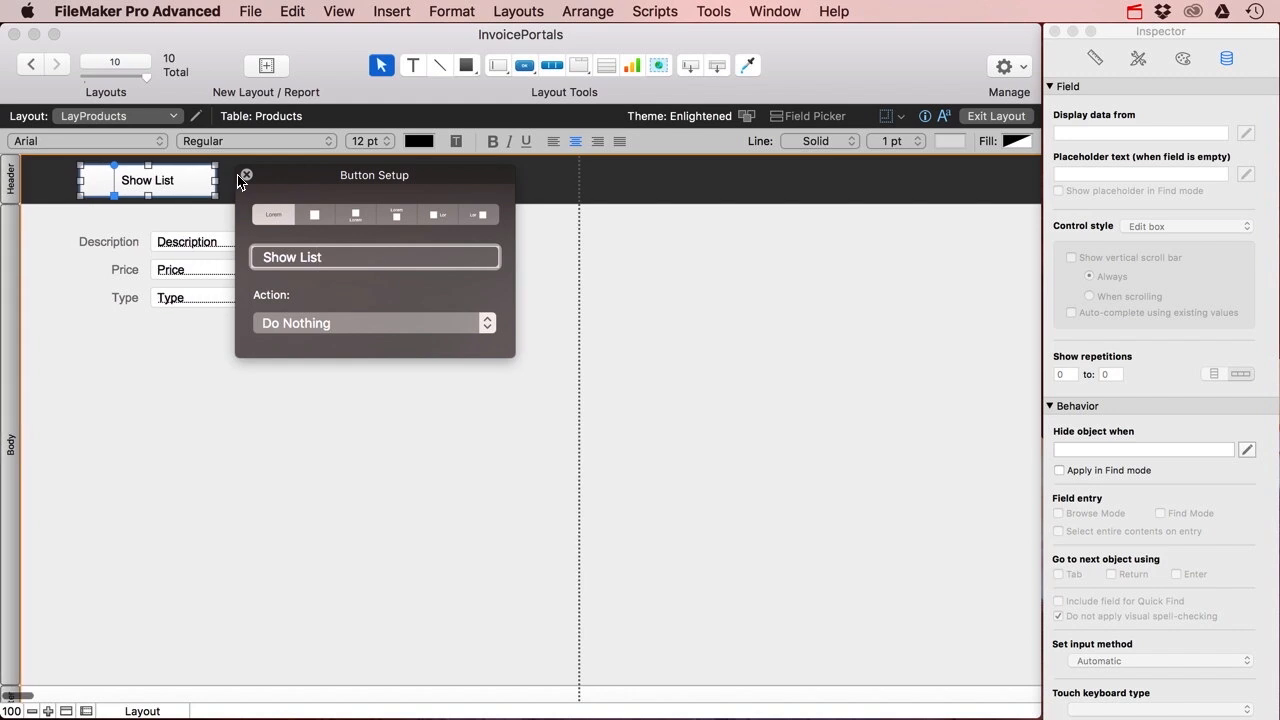
pyautogui.click(433, 214)
pyautogui.click(368, 307)
pyautogui.click(247, 177)
# Step: Narrow the Show List button to about 100 pt, set its height to 30 pt and shift it slightly right in the header
pyautogui.moveTo(215, 171); pyautogui.dragTo(181, 171)
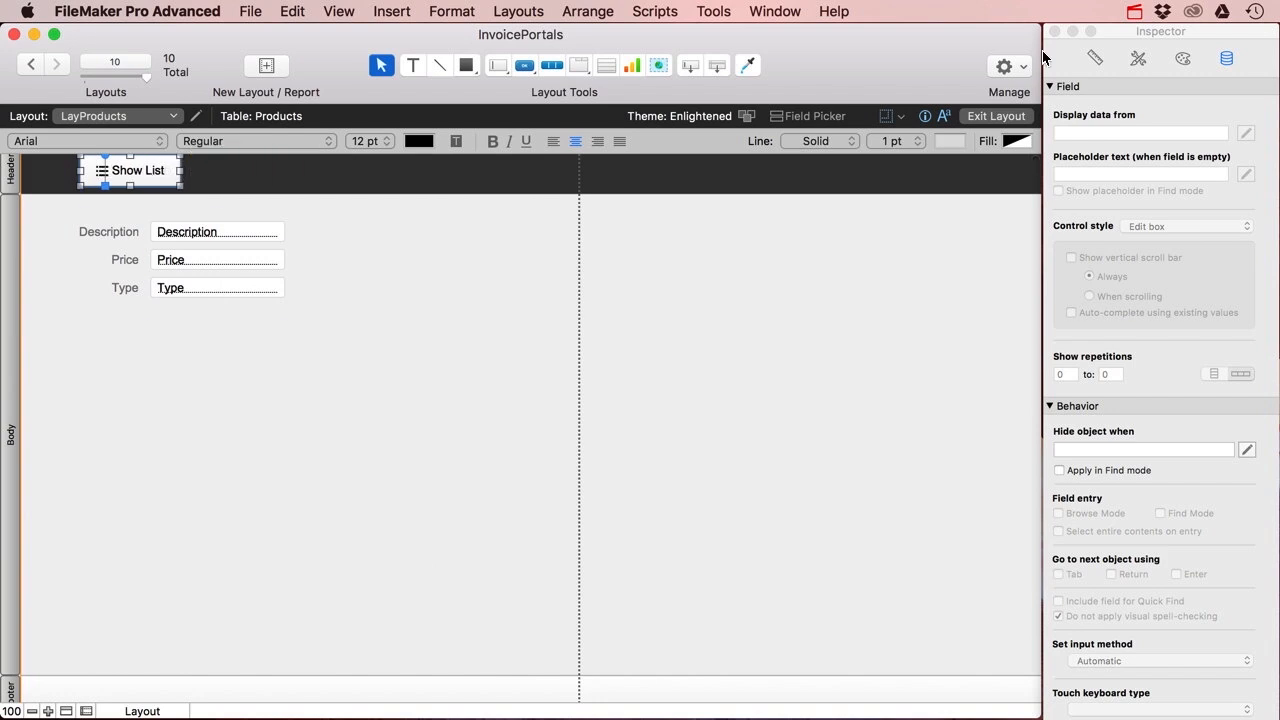
pyautogui.click(1094, 58)
pyautogui.doubleClick(1218, 260)
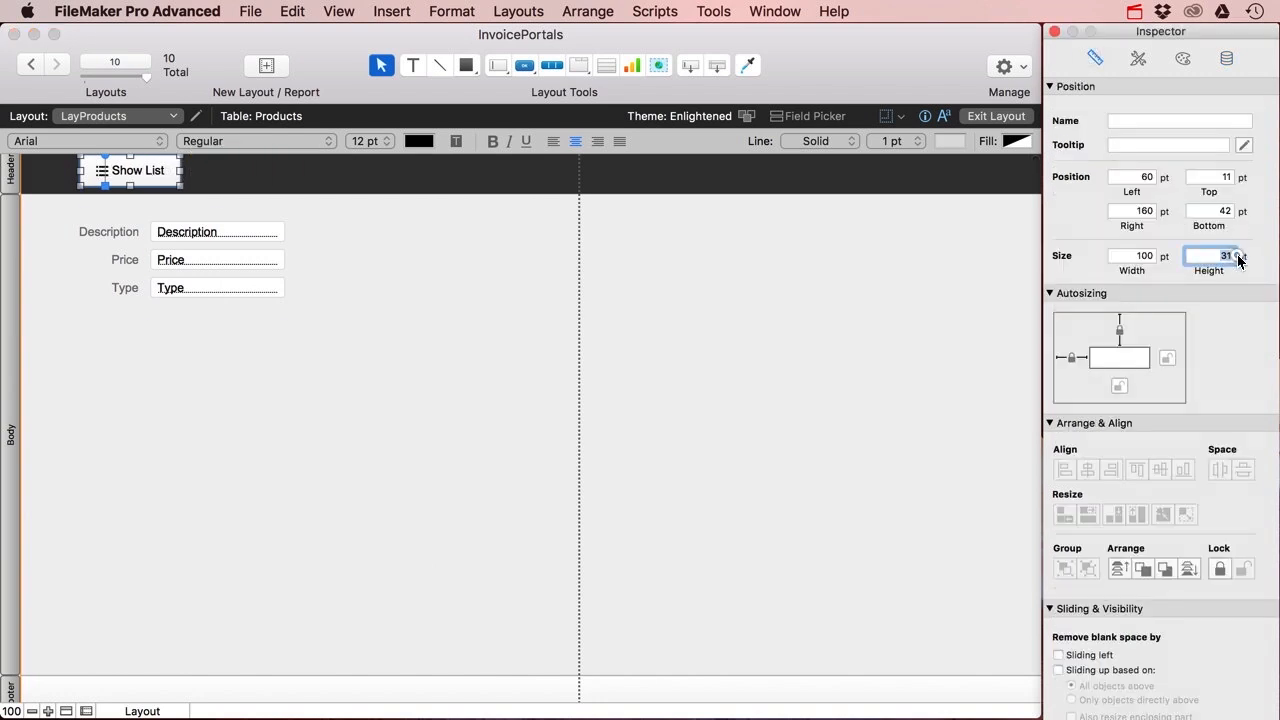
pyautogui.write('30')
pyautogui.press('Return')
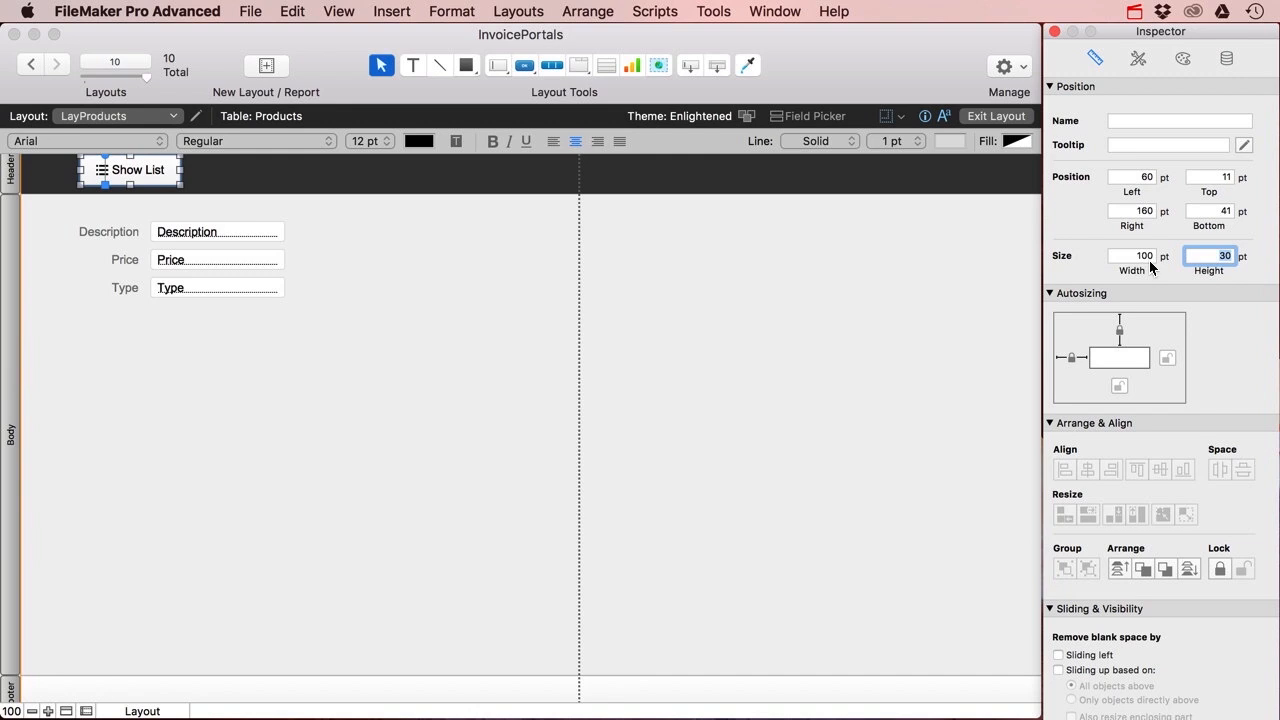
pyautogui.moveTo(144, 177); pyautogui.dragTo(148, 179)
pyautogui.click(95, 205)
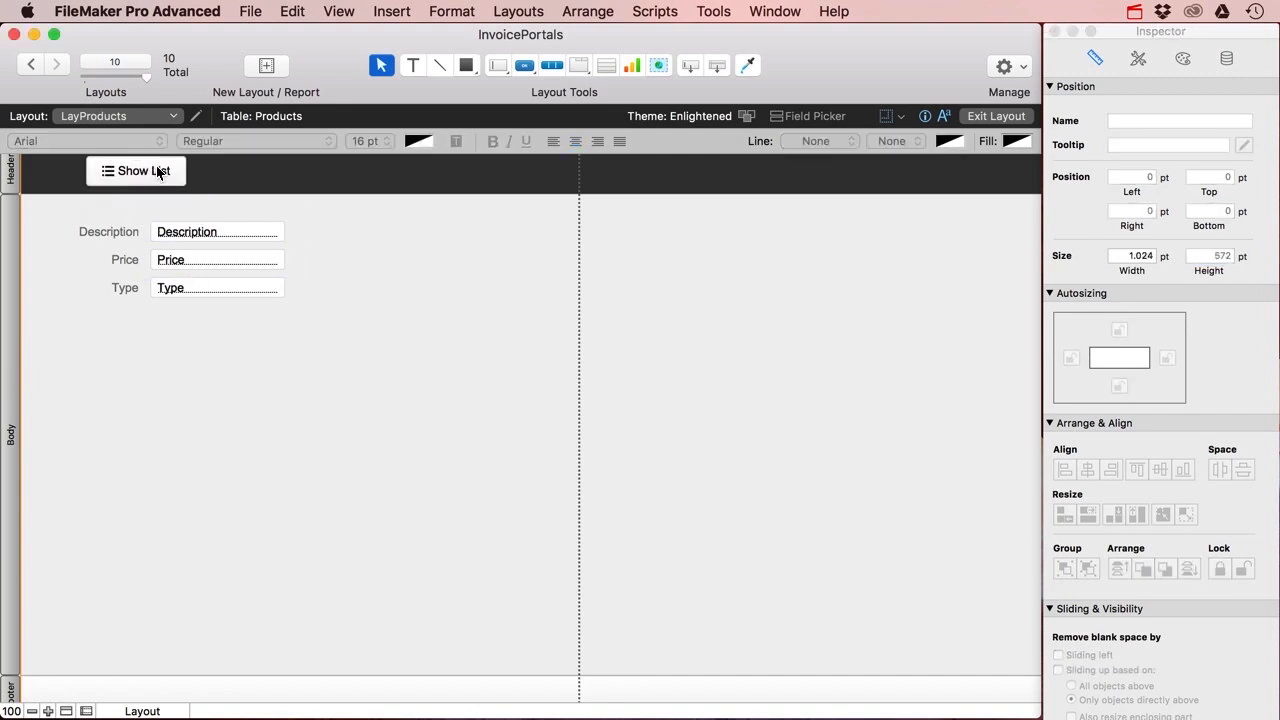
# Step: Nudge the Show List button vertically so its top sits at 11 pt in the header, and return to Browse mode
pyautogui.click(158, 173)
pyautogui.press('Down')
pyautogui.press('Down')
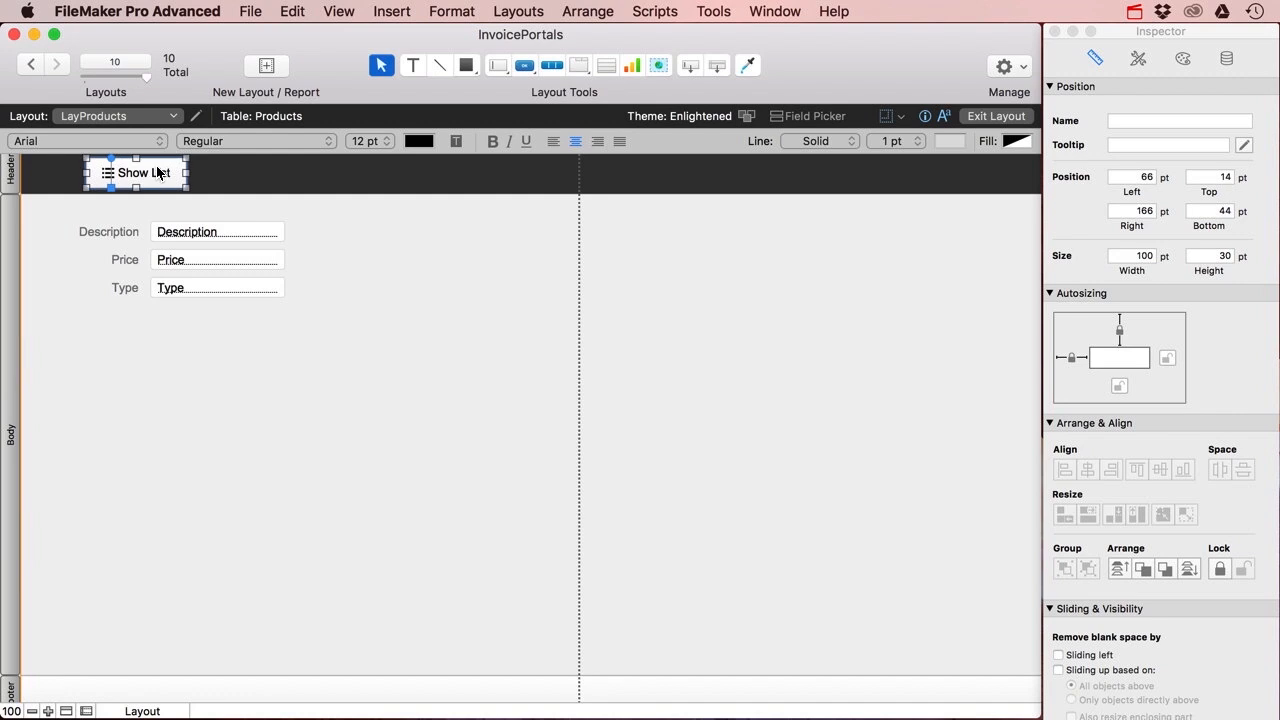
pyautogui.press('Up')
pyautogui.scroll(1, 197, 205)
pyautogui.press('Up')
pyautogui.press('Up')
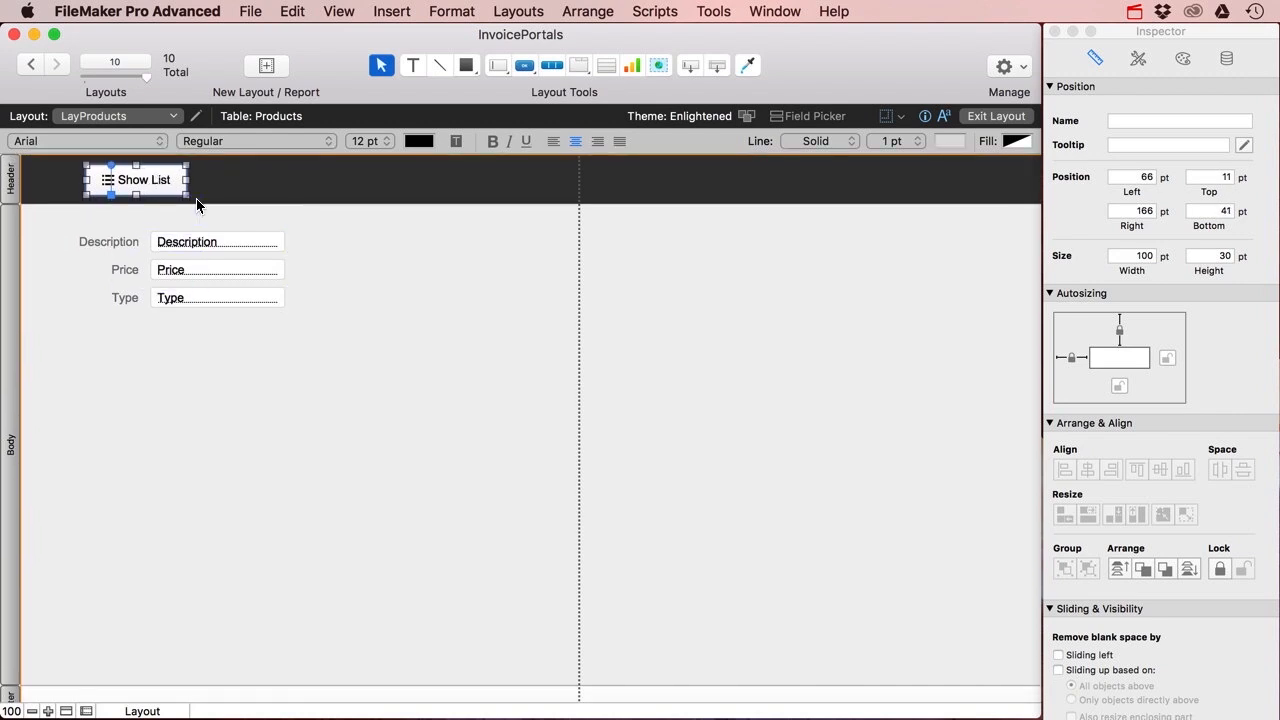
pyautogui.click(336, 227)
pyautogui.click(1000, 116)
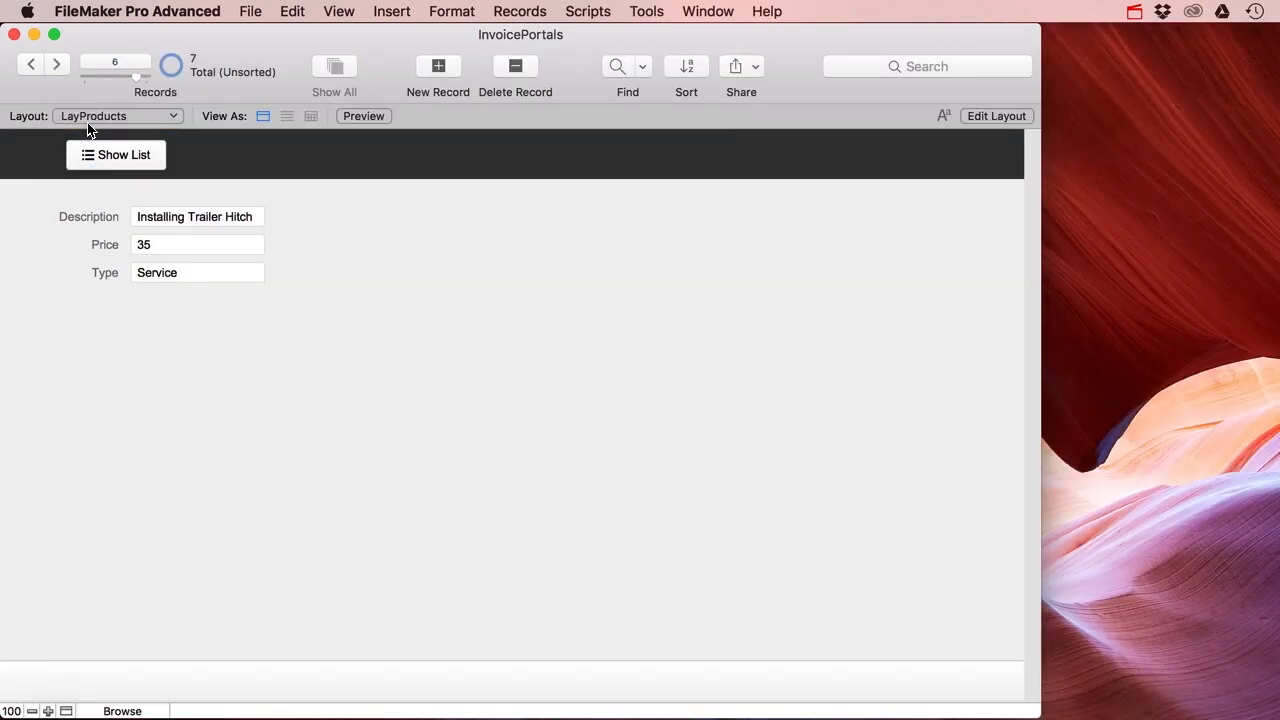
# Step: Open the layout manager and move LayProducts into the Layouts folder beneath LayInvocie
pyautogui.click(75, 117)
pyautogui.moveTo(118, 101)
pyautogui.click(424, 242)
pyautogui.press('super+shift+l')
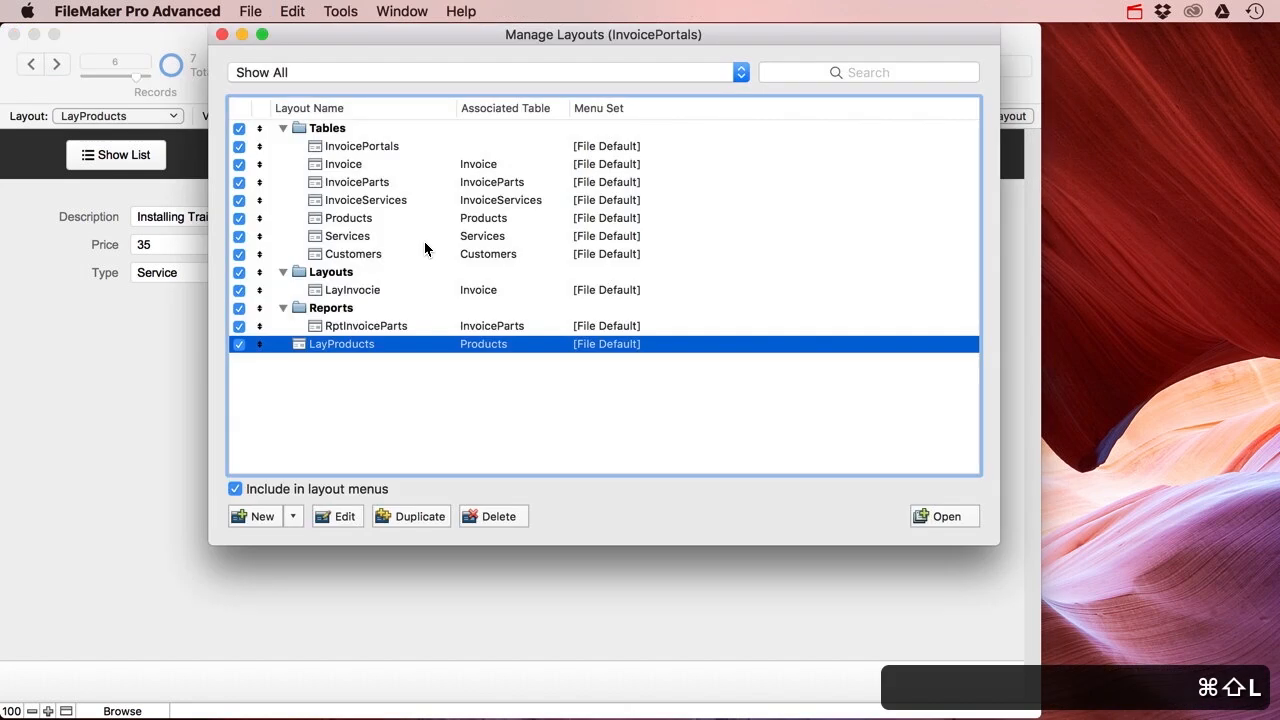
pyautogui.click(340, 328)
pyautogui.click(330, 343)
pyautogui.moveTo(259, 345); pyautogui.dragTo(354, 303)
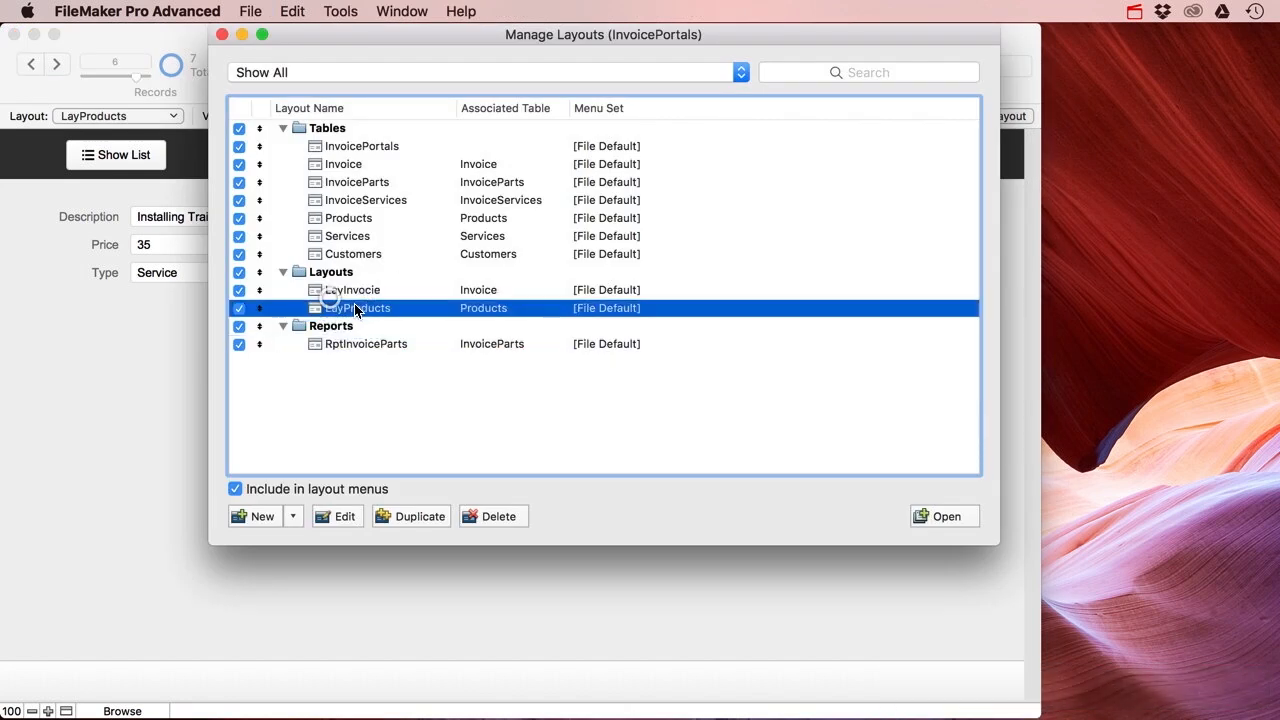
# Step: Create a layout folder named Lists and place it between the Layouts and Reports folders
pyautogui.click(345, 385)
pyautogui.click(293, 516)
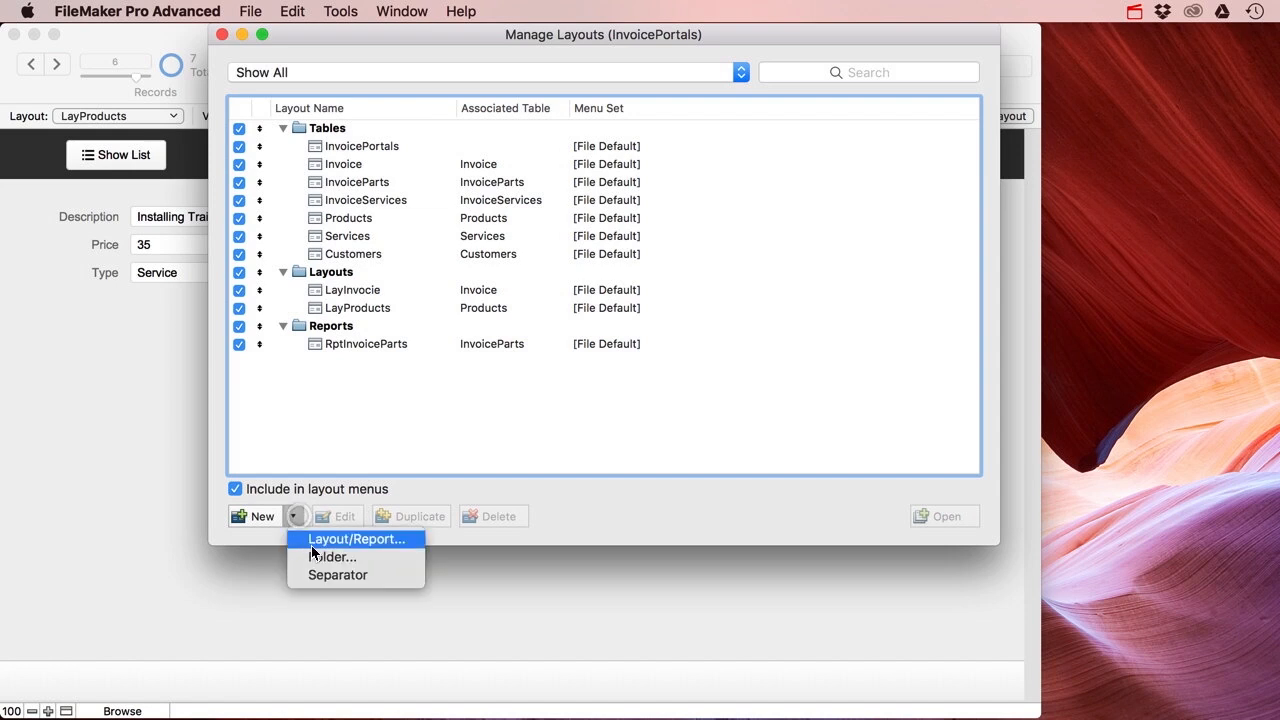
pyautogui.click(320, 555)
pyautogui.write('Lists')
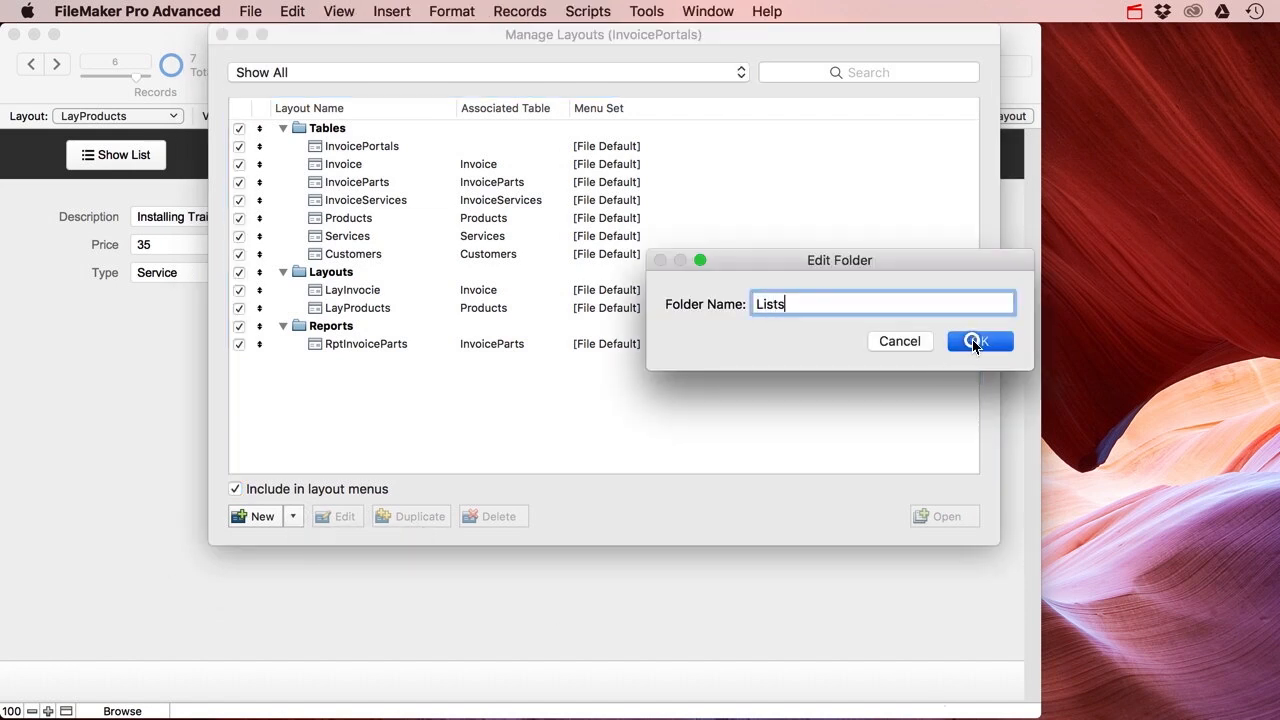
pyautogui.click(972, 341)
pyautogui.moveTo(259, 364); pyautogui.dragTo(260, 320)
# Step: Duplicate LayProducts, move the copy into the Lists folder, rename it ListProducts and close the layout manager
pyautogui.click(374, 290)
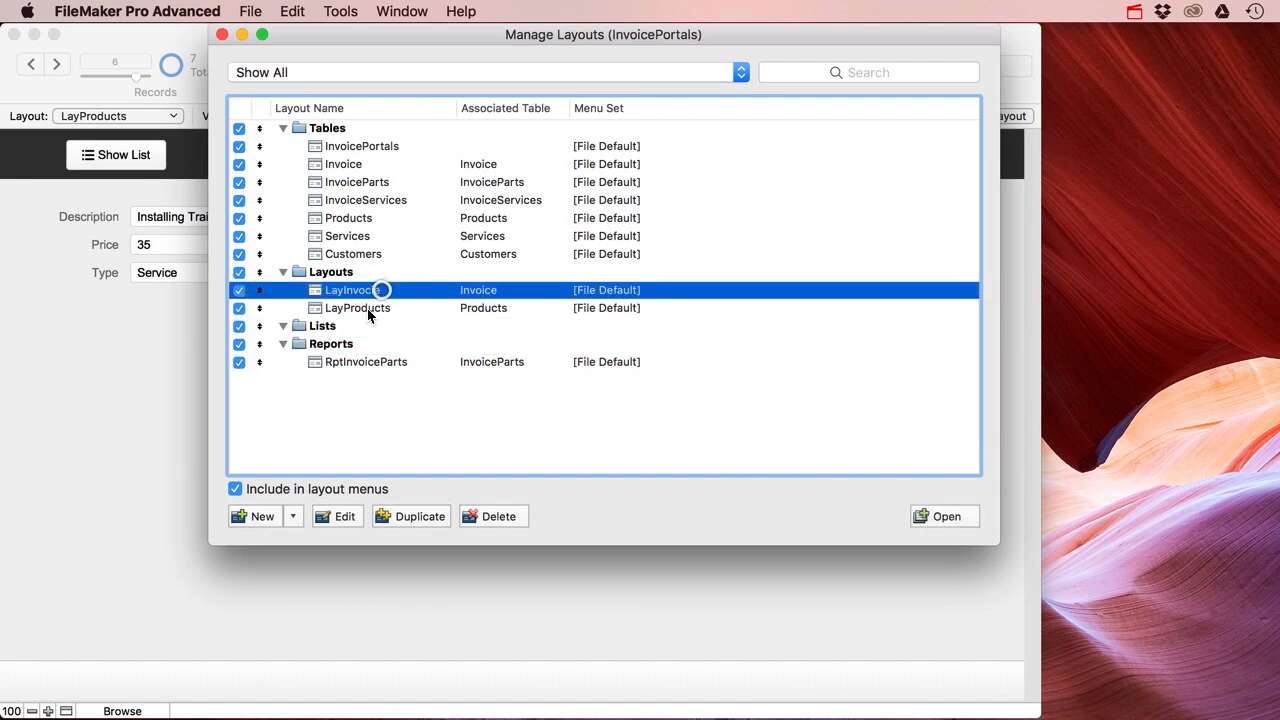
pyautogui.click(355, 308)
pyautogui.click(418, 516)
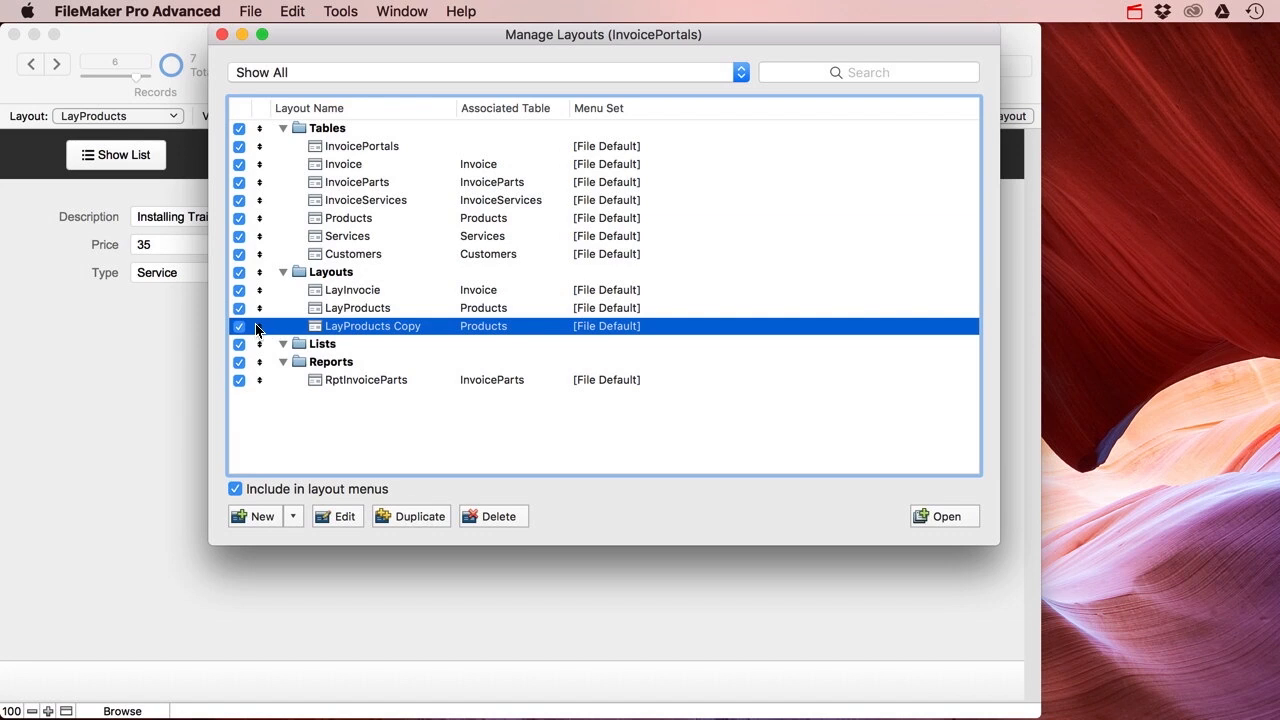
pyautogui.moveTo(259, 330); pyautogui.dragTo(315, 345)
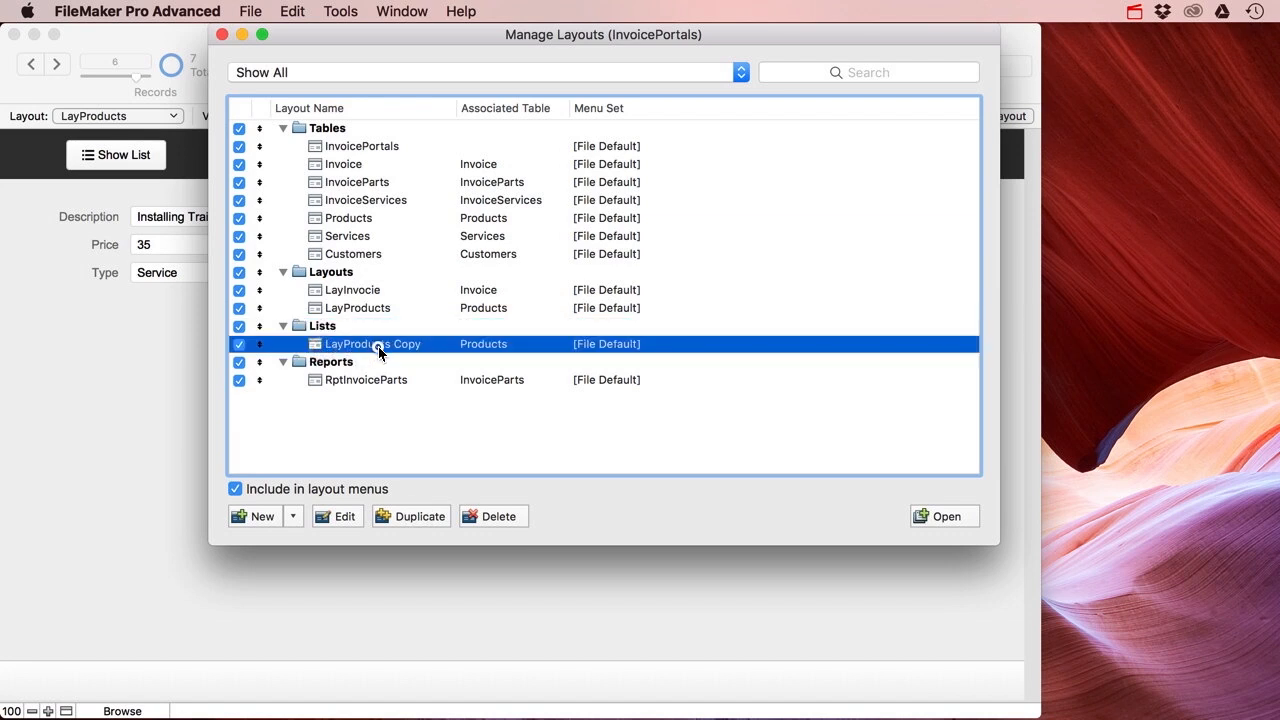
pyautogui.doubleClick(378, 346)
pyautogui.write('ListProducts')
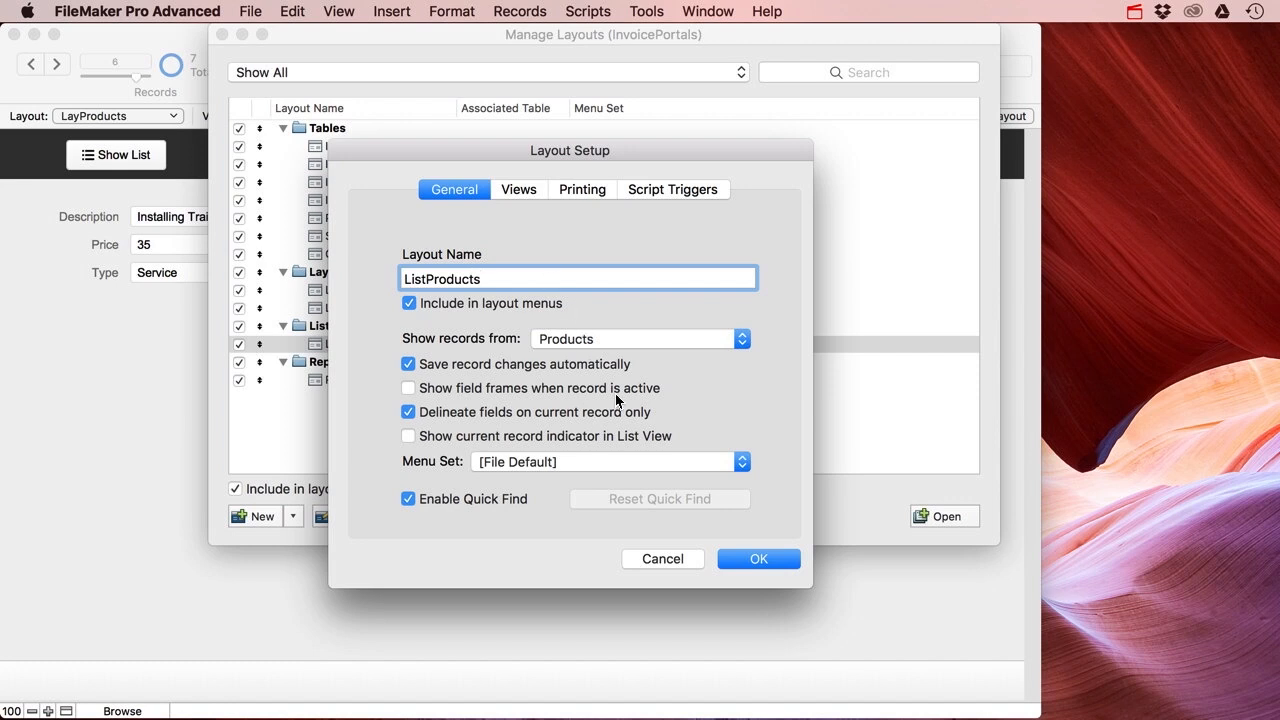
pyautogui.click(730, 559)
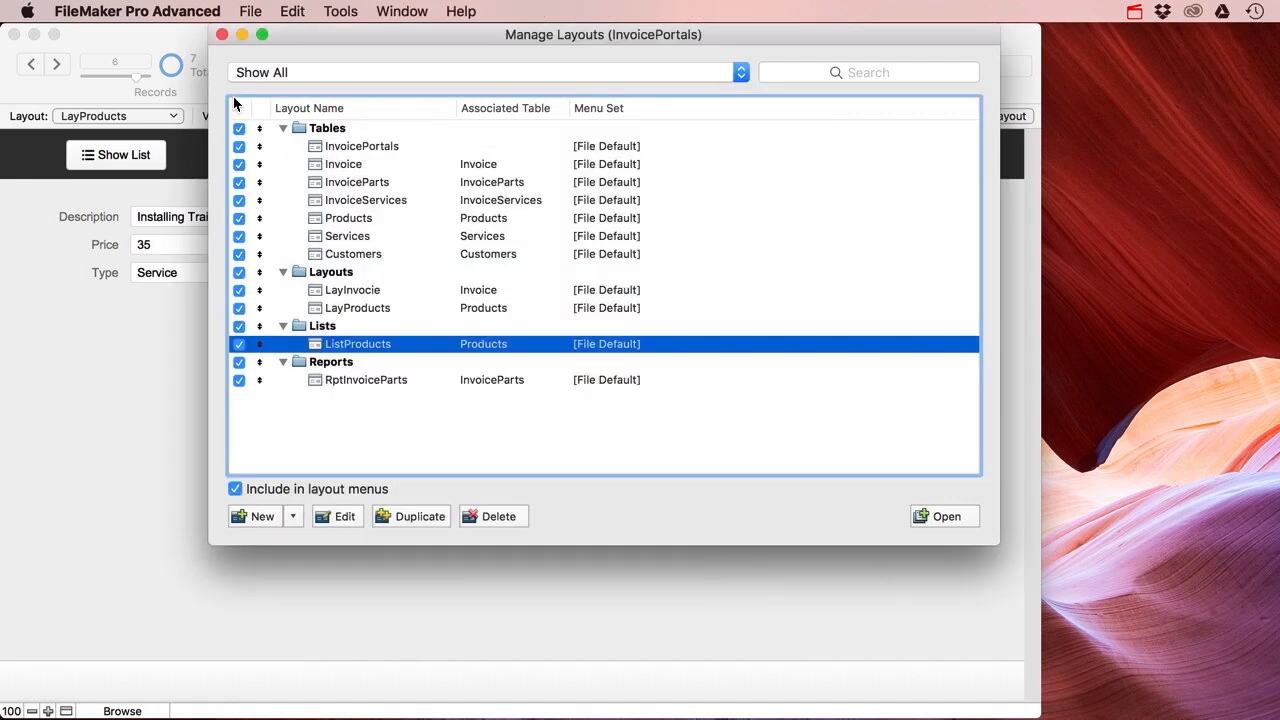
pyautogui.click(222, 34)
# Step: Open the ListProducts layout for editing and delete the Show List button from its header
pyautogui.click(90, 116)
pyautogui.moveTo(133, 144)
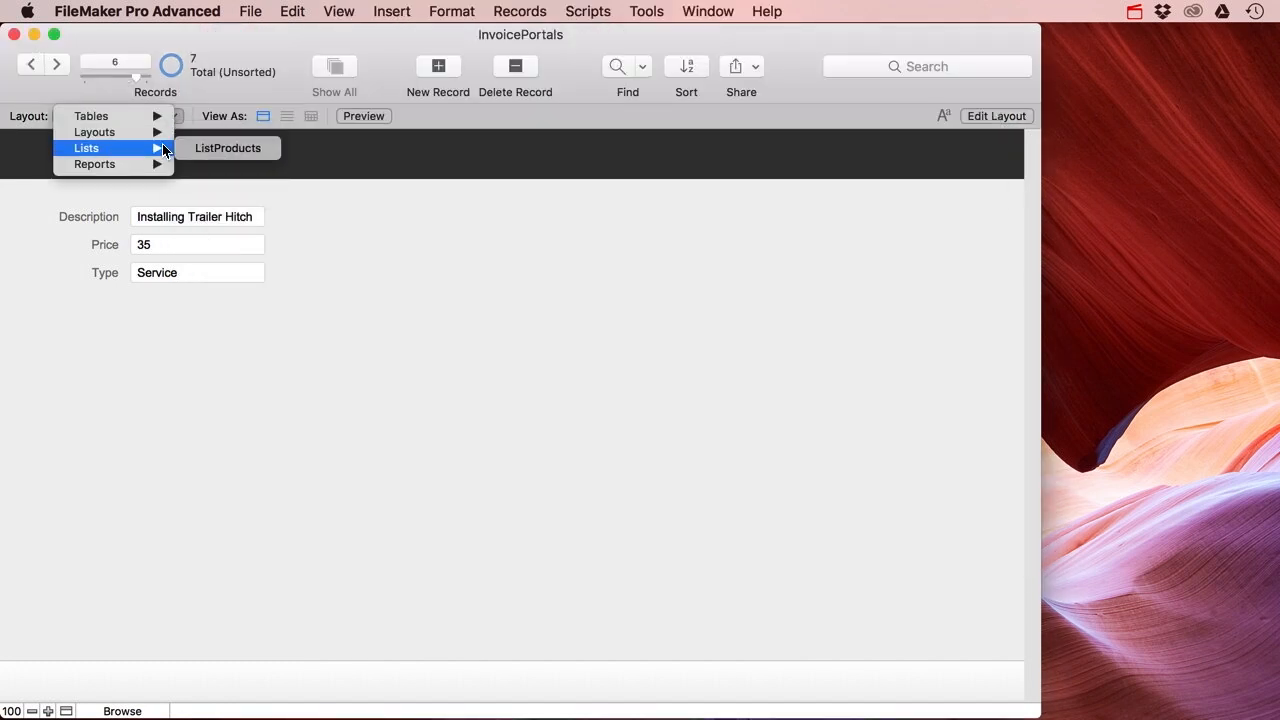
pyautogui.click(219, 148)
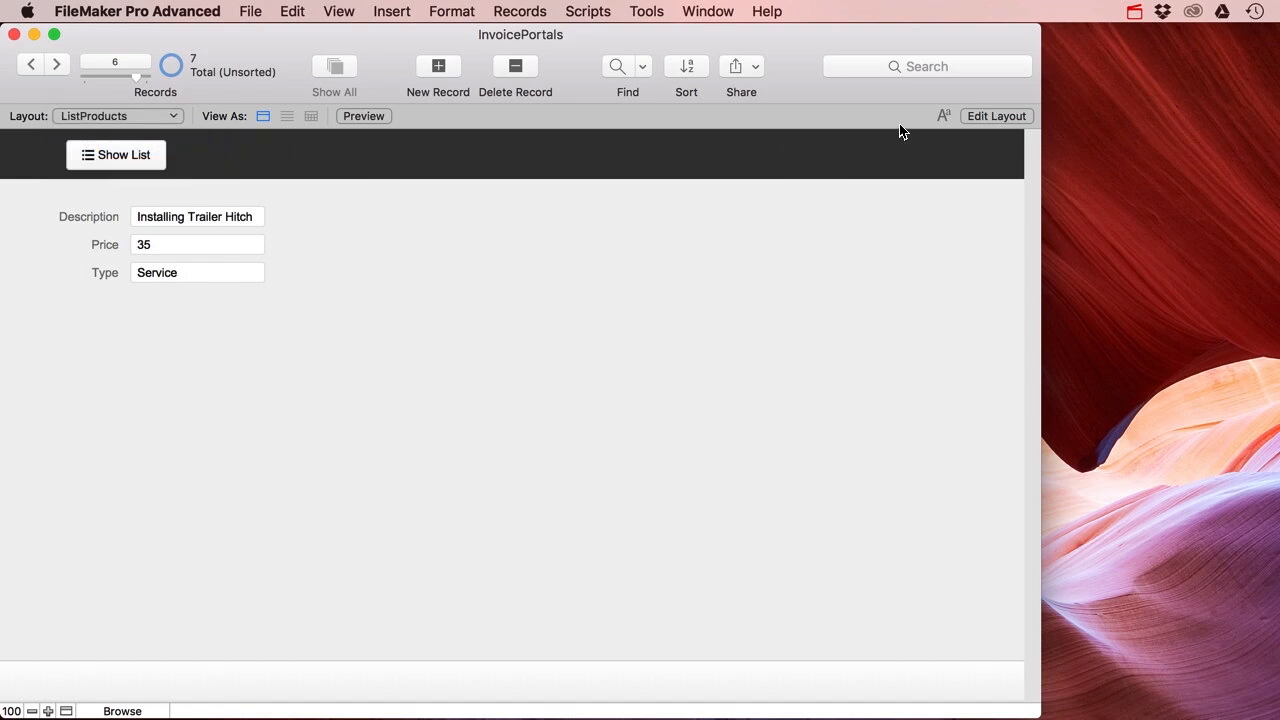
pyautogui.click(1010, 118)
pyautogui.click(136, 187)
pyautogui.press('Delete')
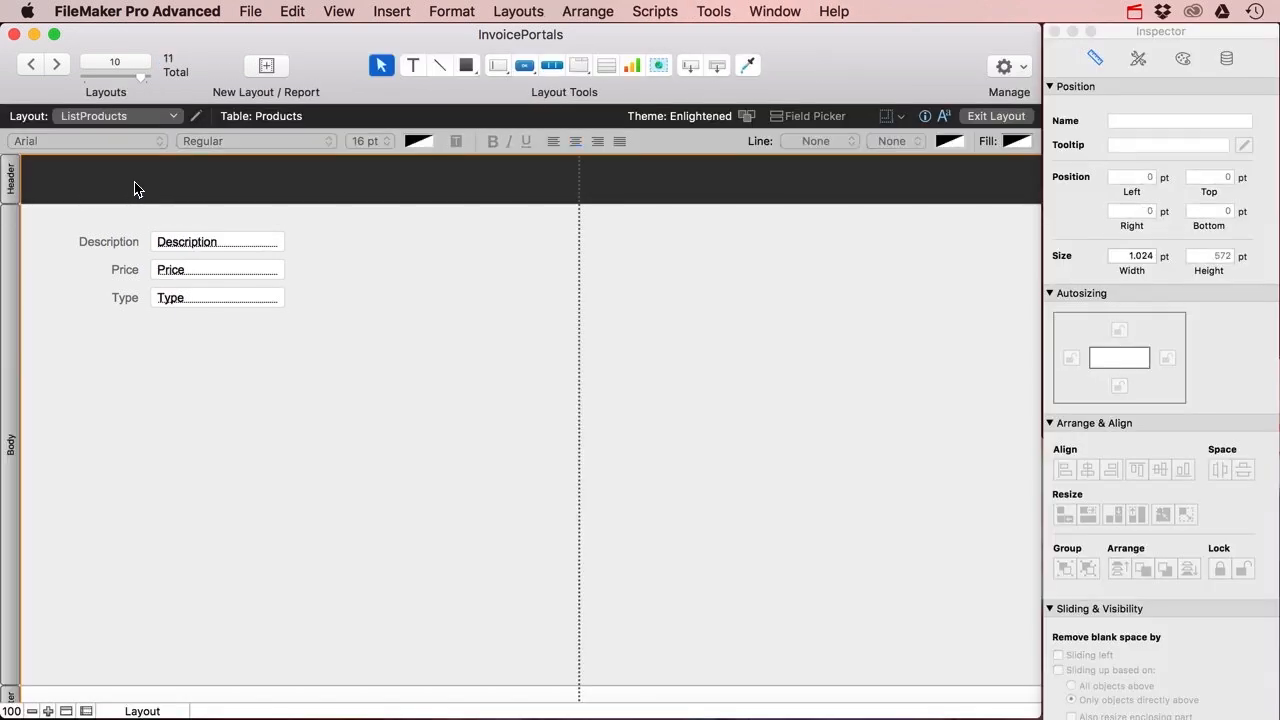
# Step: Enlarge the header part of ListProducts and set its height to 75 pt
pyautogui.moveTo(114, 204); pyautogui.dragTo(115, 231)
pyautogui.click(12, 200)
pyautogui.click(1234, 256)
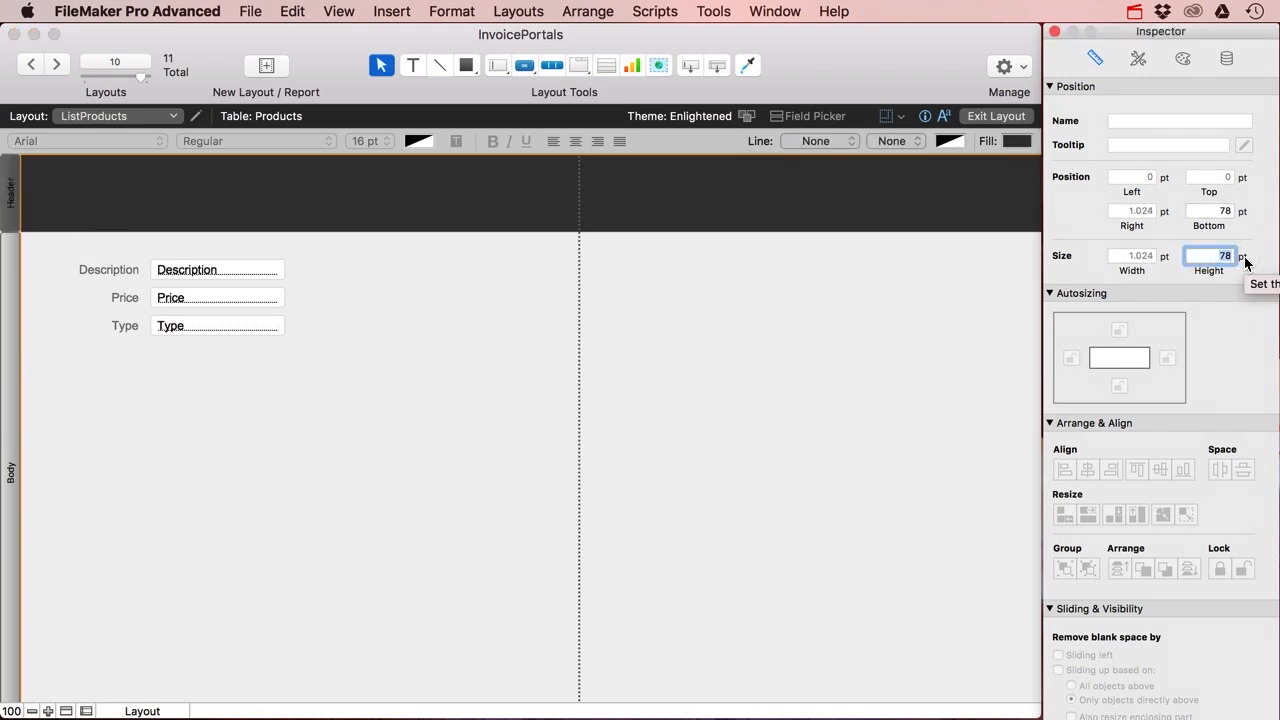
pyautogui.write('75')
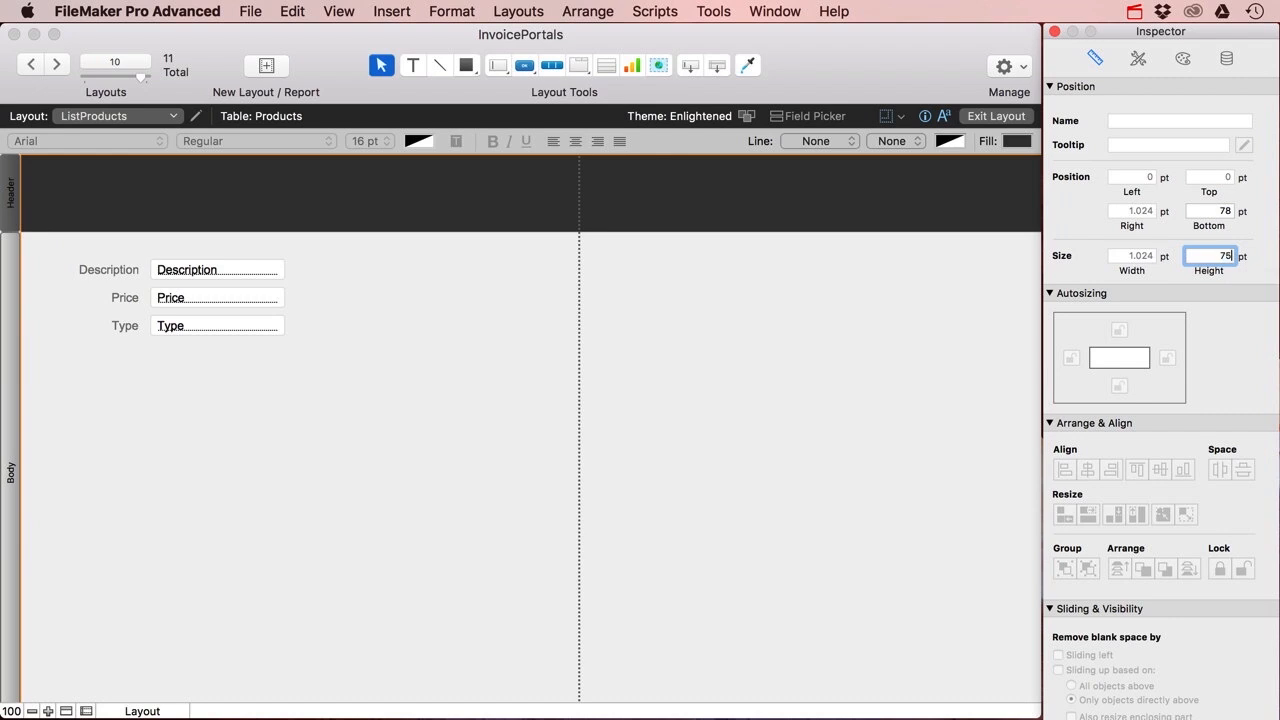
pyautogui.press('Return')
pyautogui.click(131, 245)
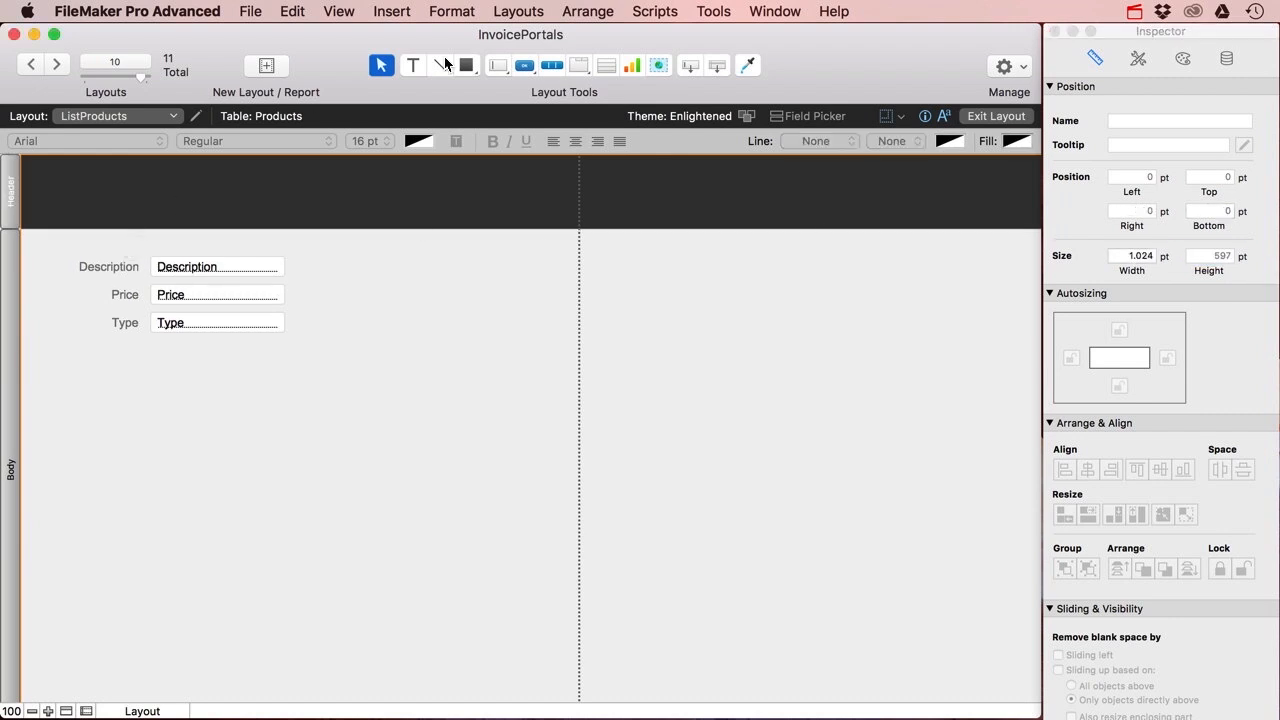
# Step: Add a Description text heading low in the header and delete the three field labels from the body
pyautogui.click(413, 65)
pyautogui.click(181, 200)
pyautogui.write('Description')
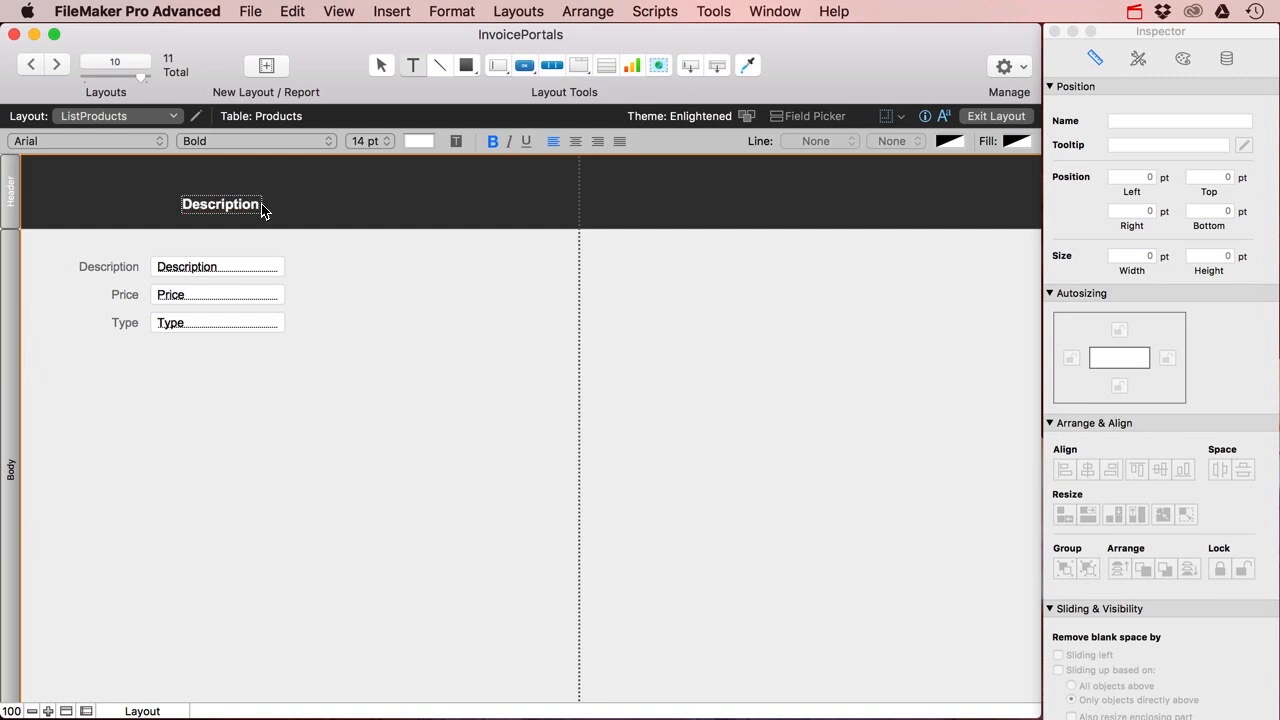
pyautogui.click(317, 203)
pyautogui.moveTo(229, 212); pyautogui.dragTo(124, 348)
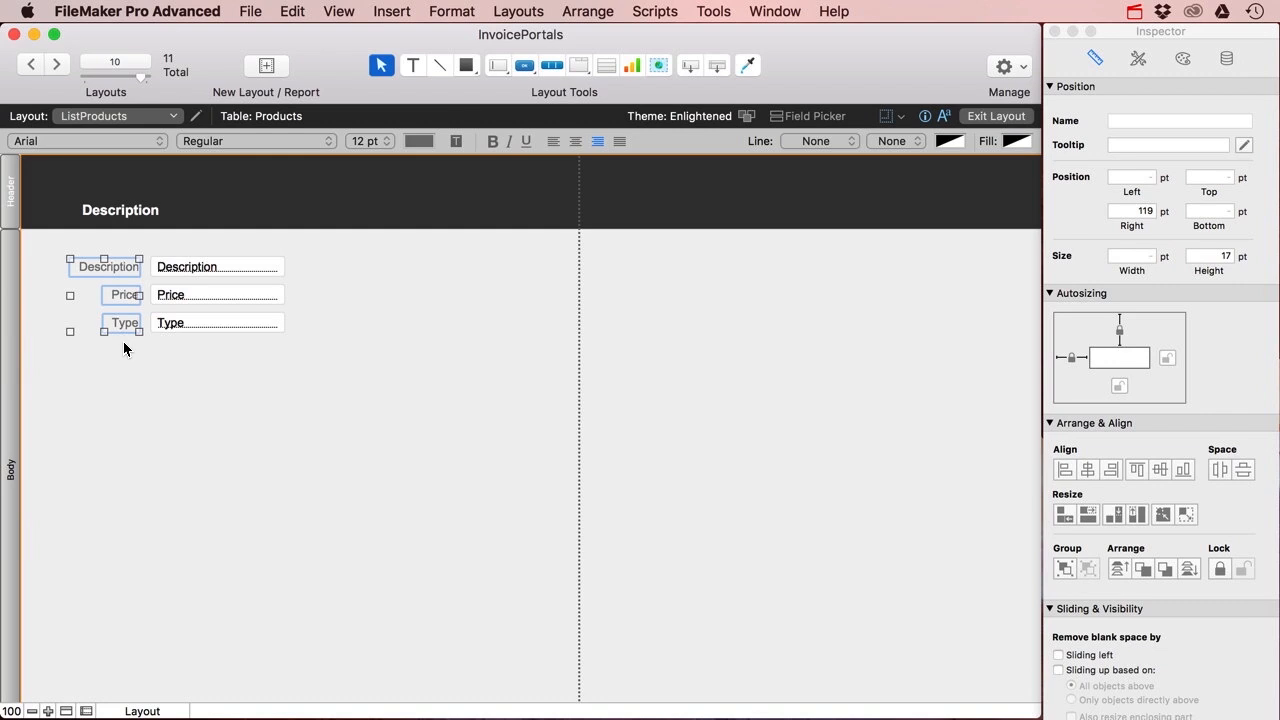
pyautogui.press('BackSpace')
# Step: Arrange the Description, Price and Type fields in one row directly below the header, widening Description to about 191 pt
pyautogui.moveTo(196, 268); pyautogui.dragTo(127, 248)
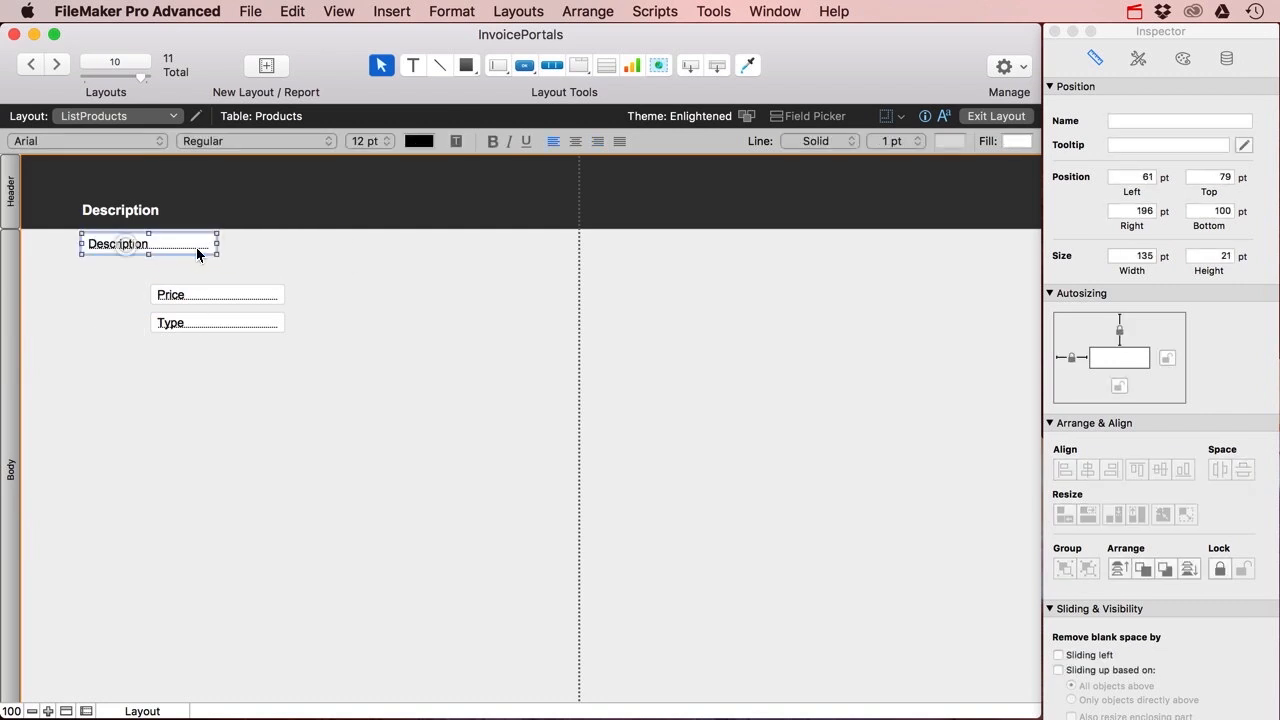
pyautogui.moveTo(216, 244); pyautogui.dragTo(273, 244)
pyautogui.moveTo(190, 302); pyautogui.dragTo(316, 244)
pyautogui.moveTo(195, 324); pyautogui.dragTo(461, 246)
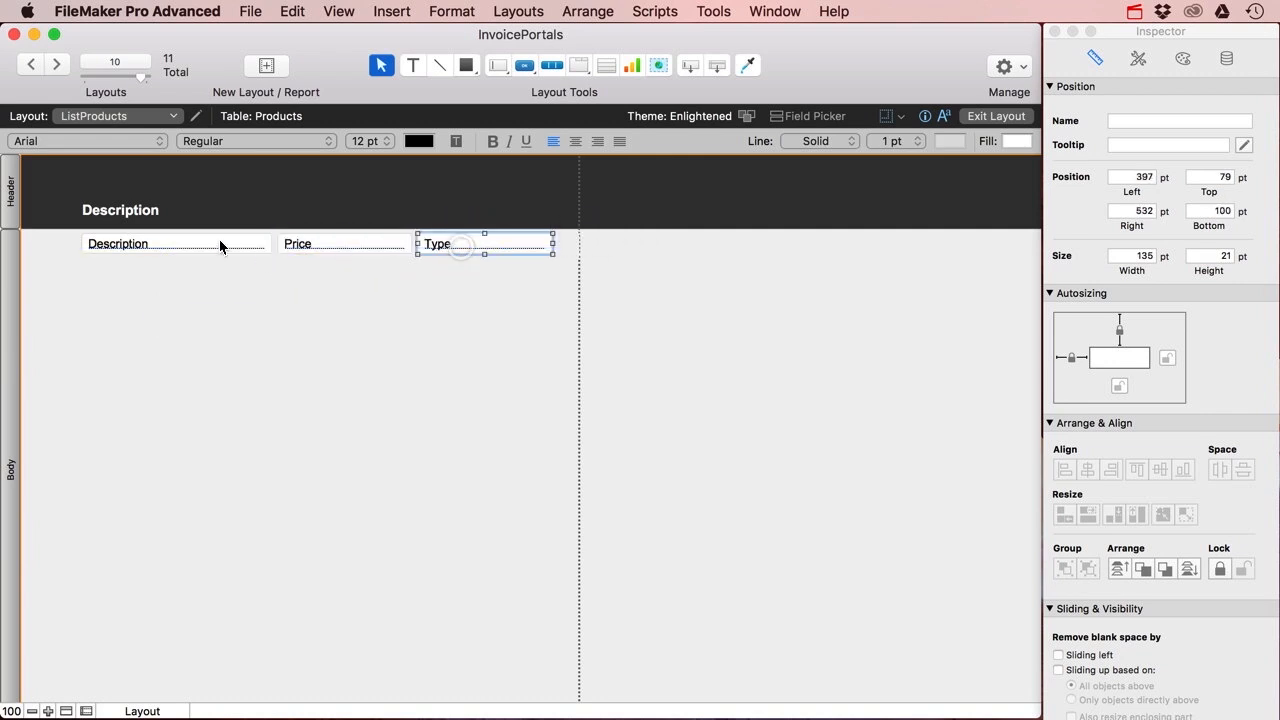
# Step: Place copies of the Description heading above the Price and Type fields and change their text to Price and Type
pyautogui.click(125, 212)
pyautogui.moveTo(125, 215); pyautogui.dragTo(447, 214)
pyautogui.click(336, 216)
pyautogui.doubleClick(328, 216)
pyautogui.write('Price')
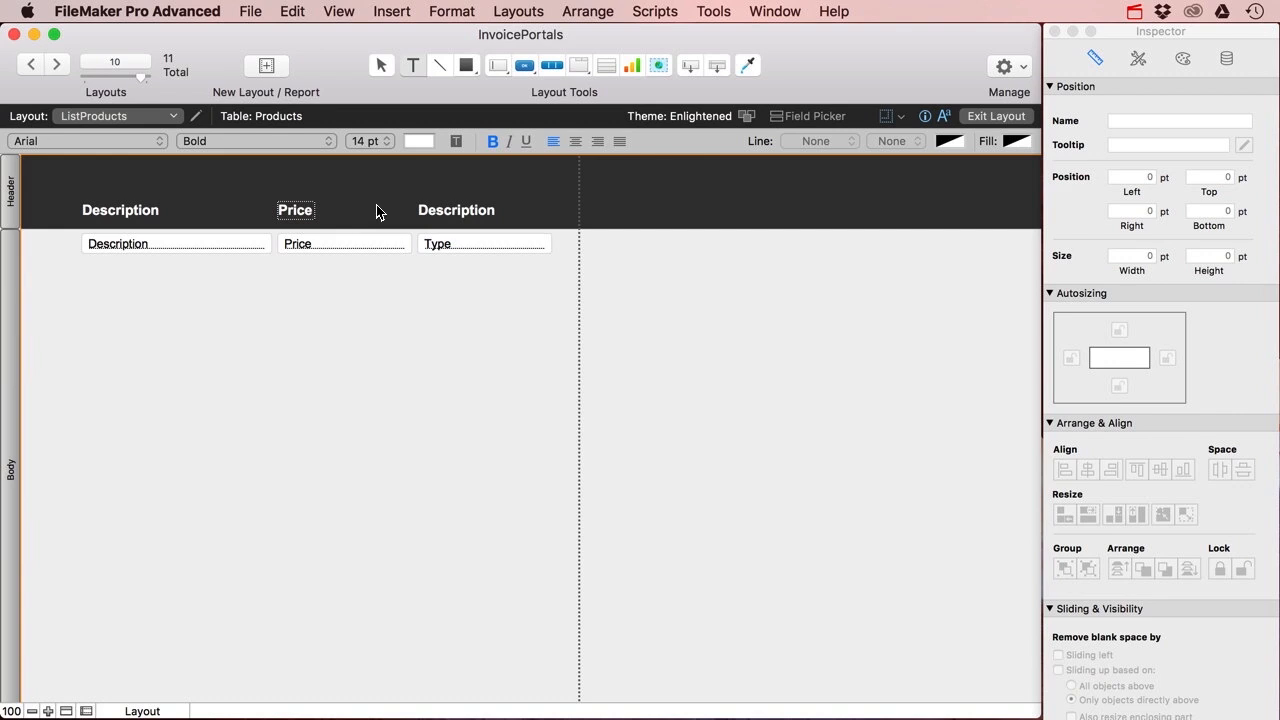
pyautogui.click(477, 207)
pyautogui.doubleClick(474, 209)
pyautogui.write('Type')
pyautogui.press('Escape')
# Step: Shrink the body part so it is just tall enough for the single row of fields
pyautogui.scroll(-3, 331, 486)
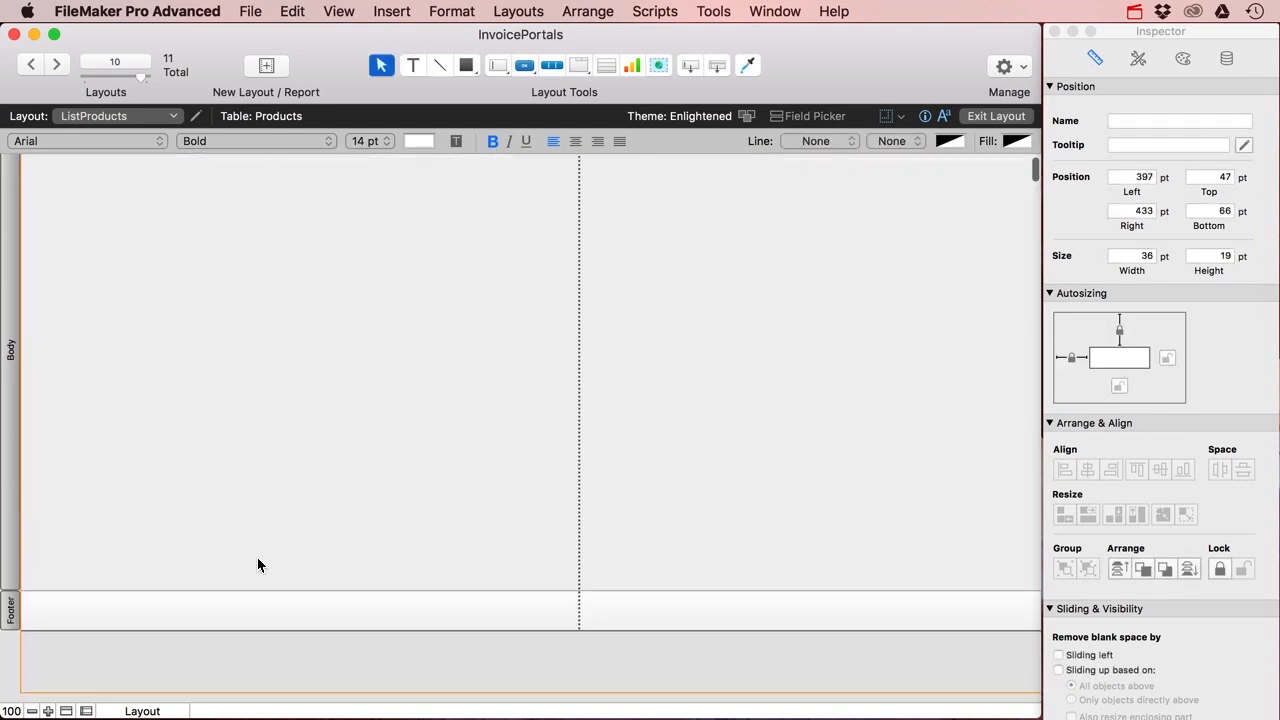
pyautogui.moveTo(245, 590); pyautogui.dragTo(266, 220)
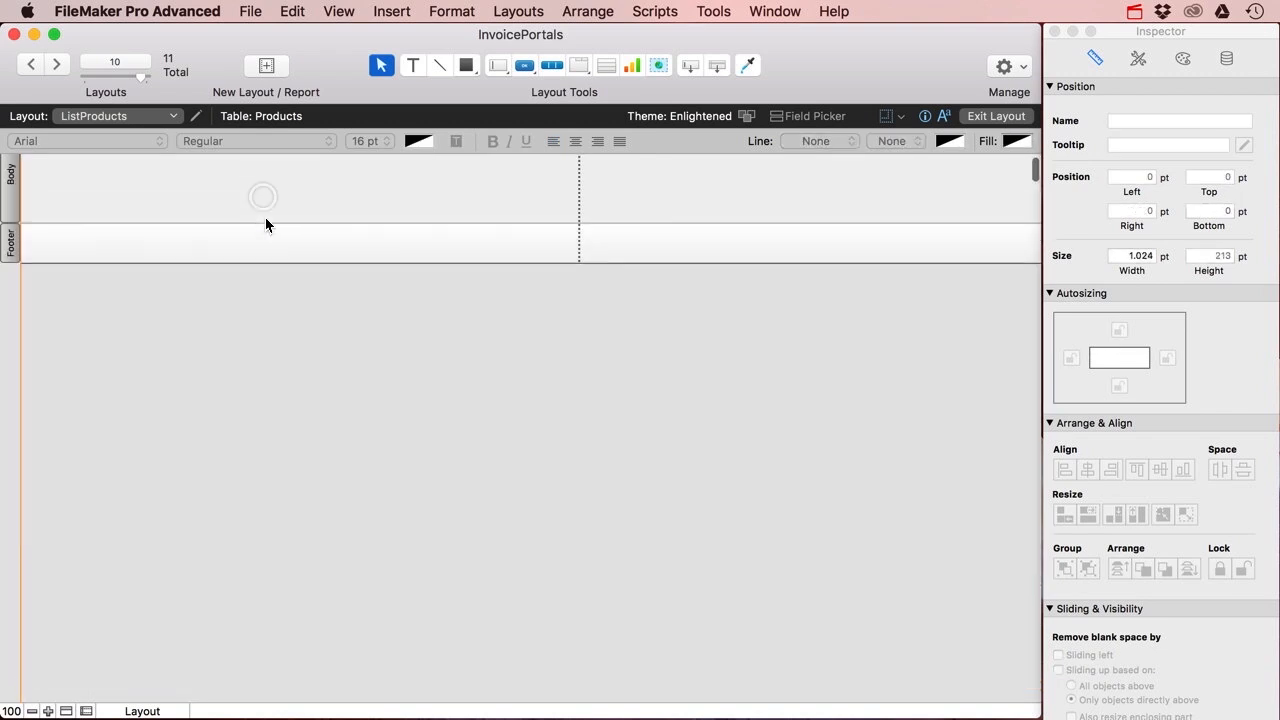
pyautogui.moveTo(233, 326); pyautogui.dragTo(235, 257)
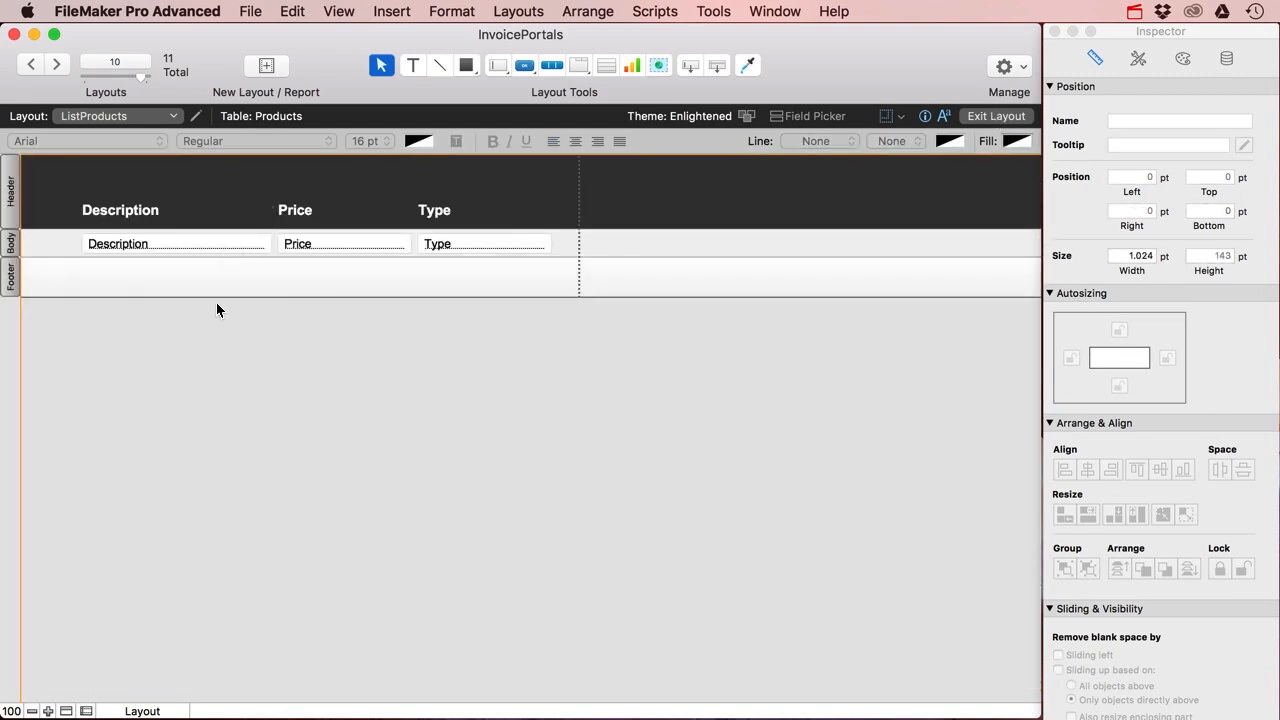
# Step: Turn the Description field into a button with the single step Go to Layout "LayProducts" (Products)
pyautogui.rightClick(163, 252)
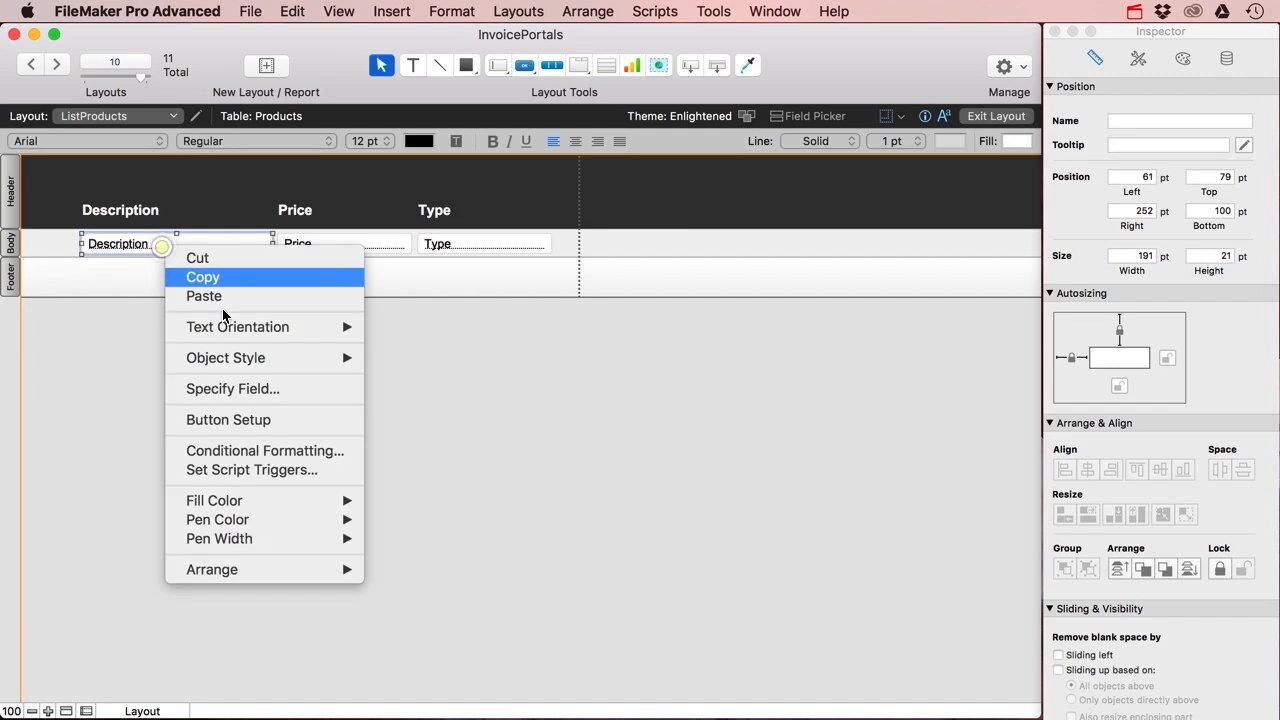
pyautogui.click(280, 420)
pyautogui.click(476, 347)
pyautogui.click(412, 382)
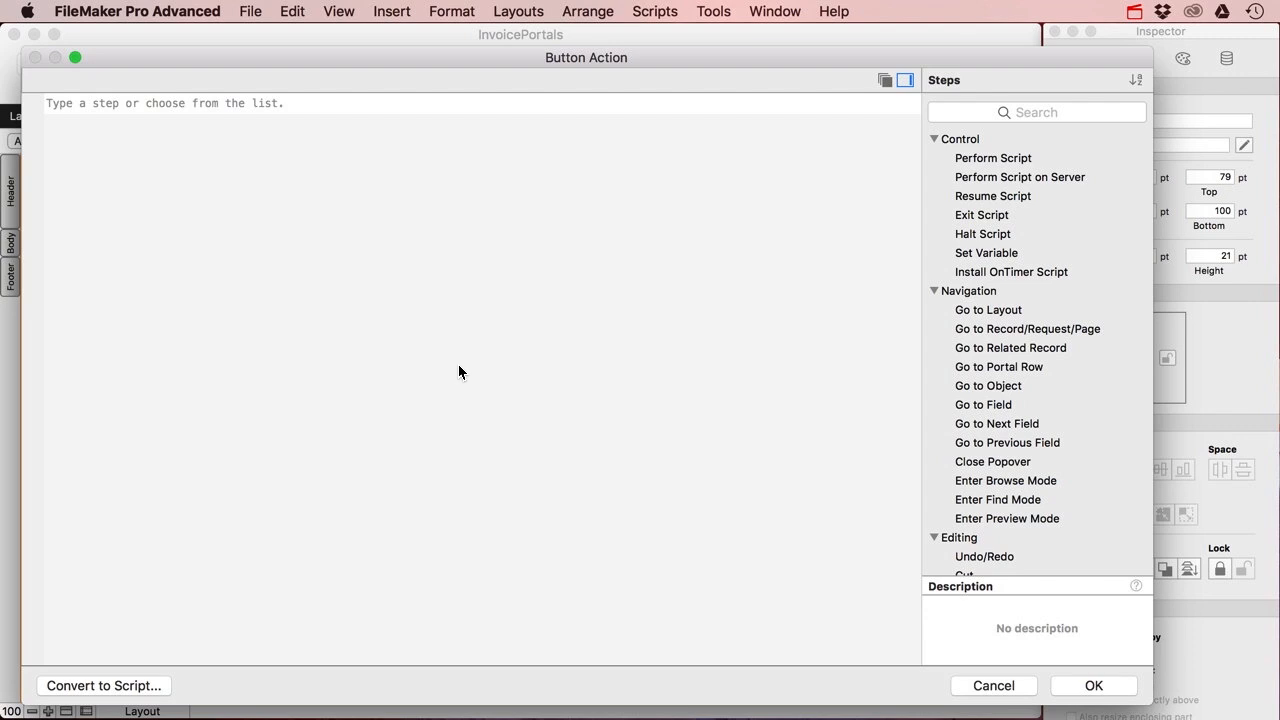
pyautogui.write('Go To Lay')
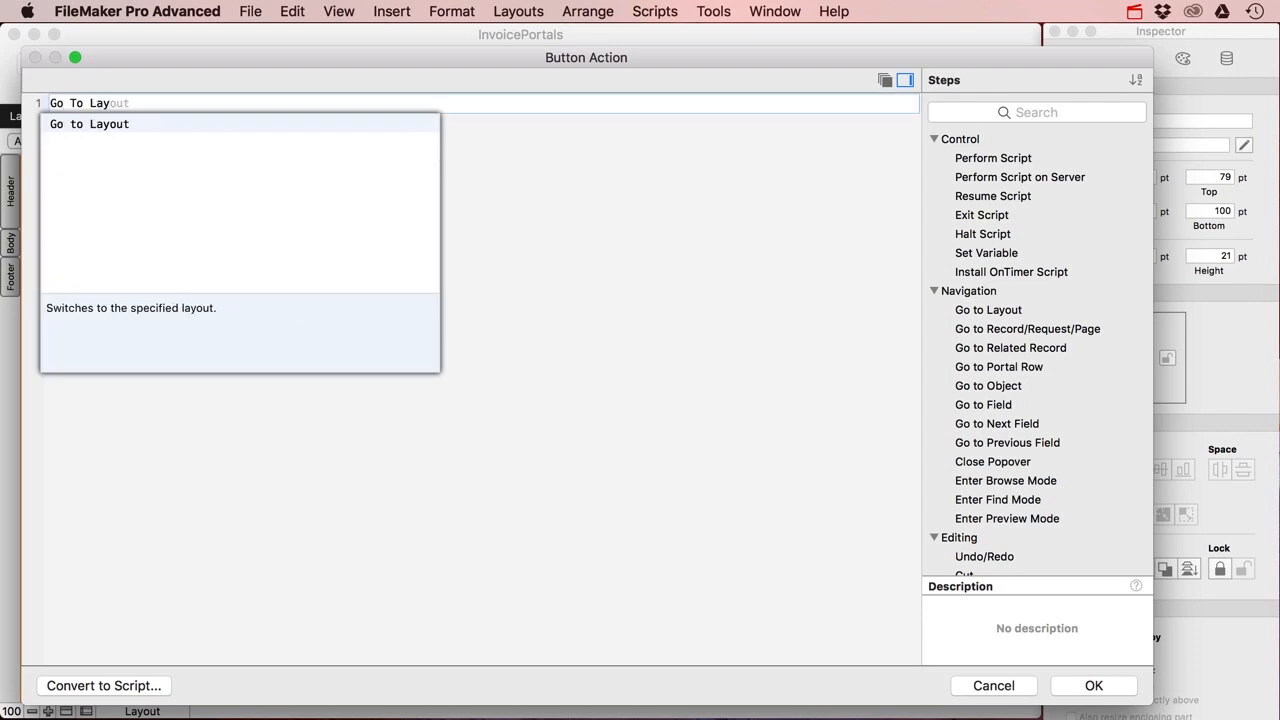
pyautogui.press('Return')
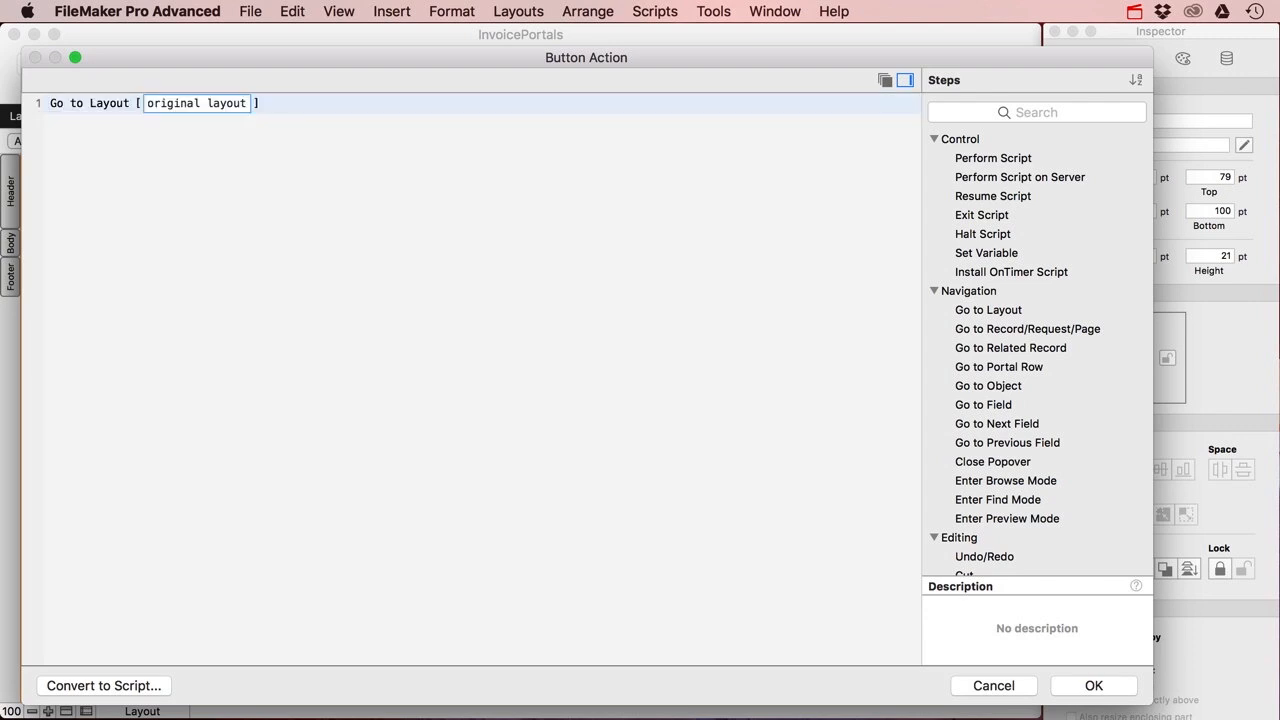
pyautogui.press('Return')
pyautogui.click(209, 133)
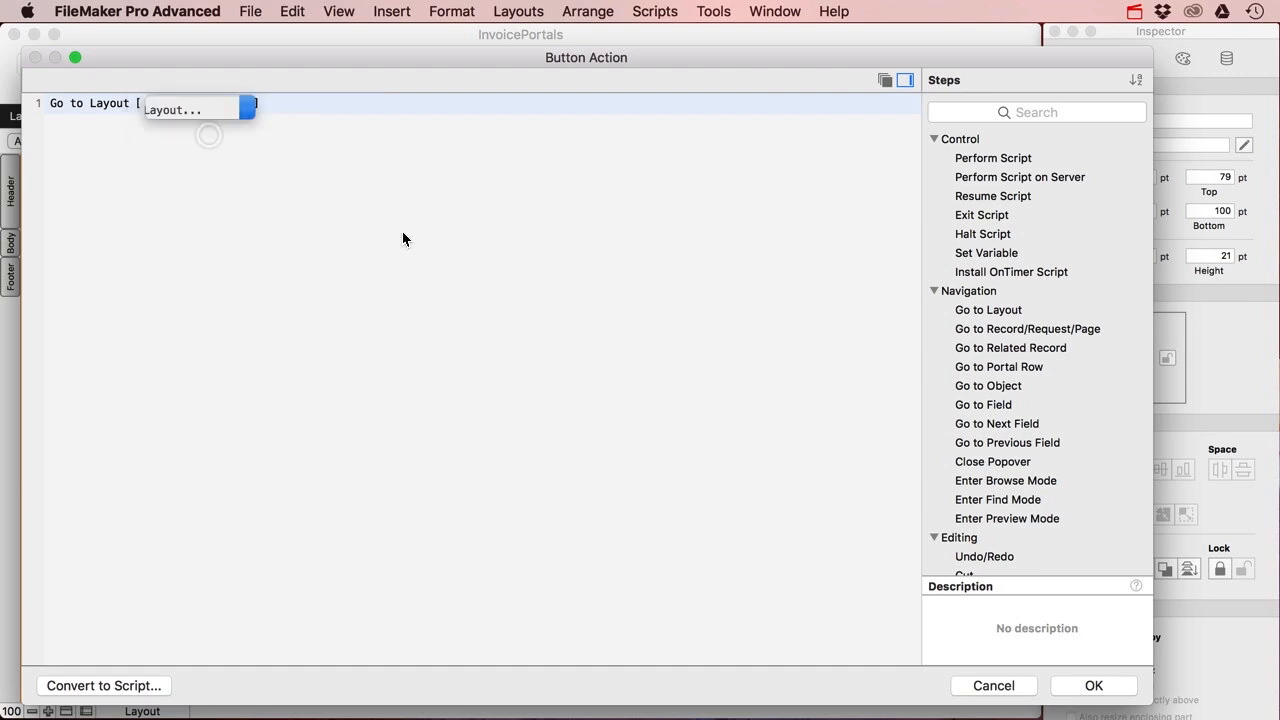
pyautogui.click(588, 319)
pyautogui.click(1119, 587)
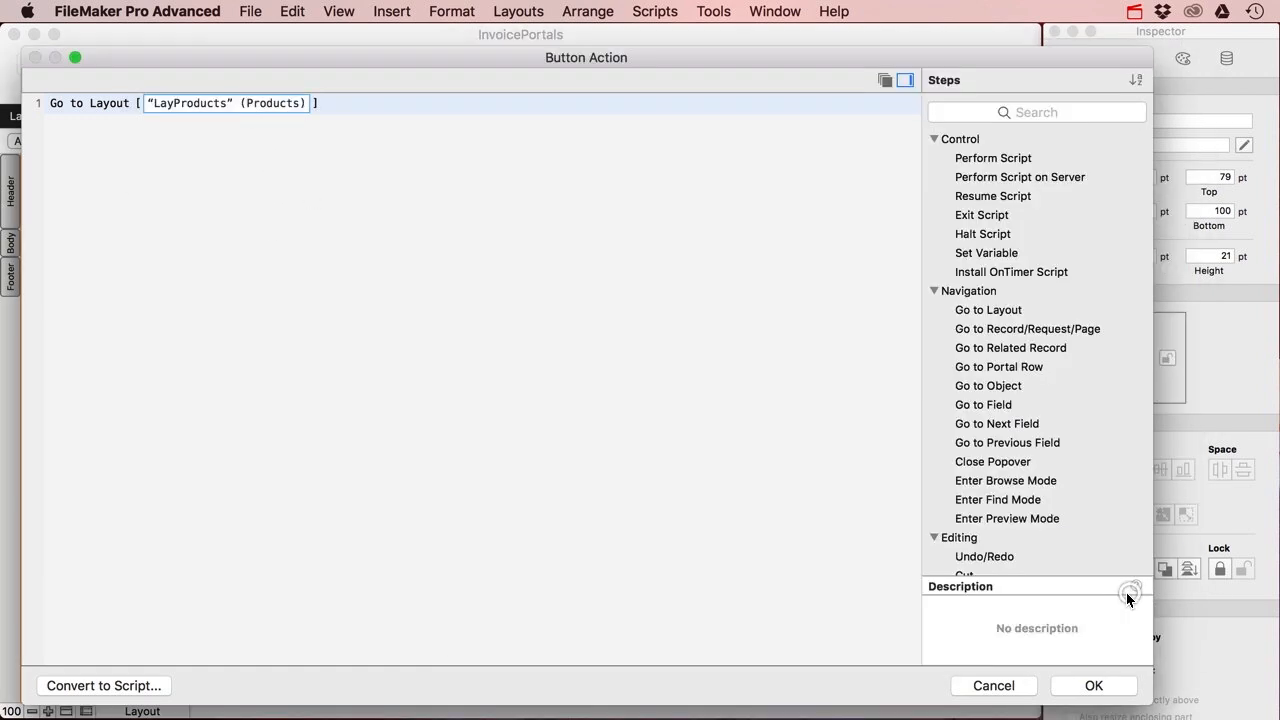
pyautogui.click(1093, 686)
# Step: Toggle the Description button's hand-cursor option, close its setup and colour the field's text blue
pyautogui.click(334, 443)
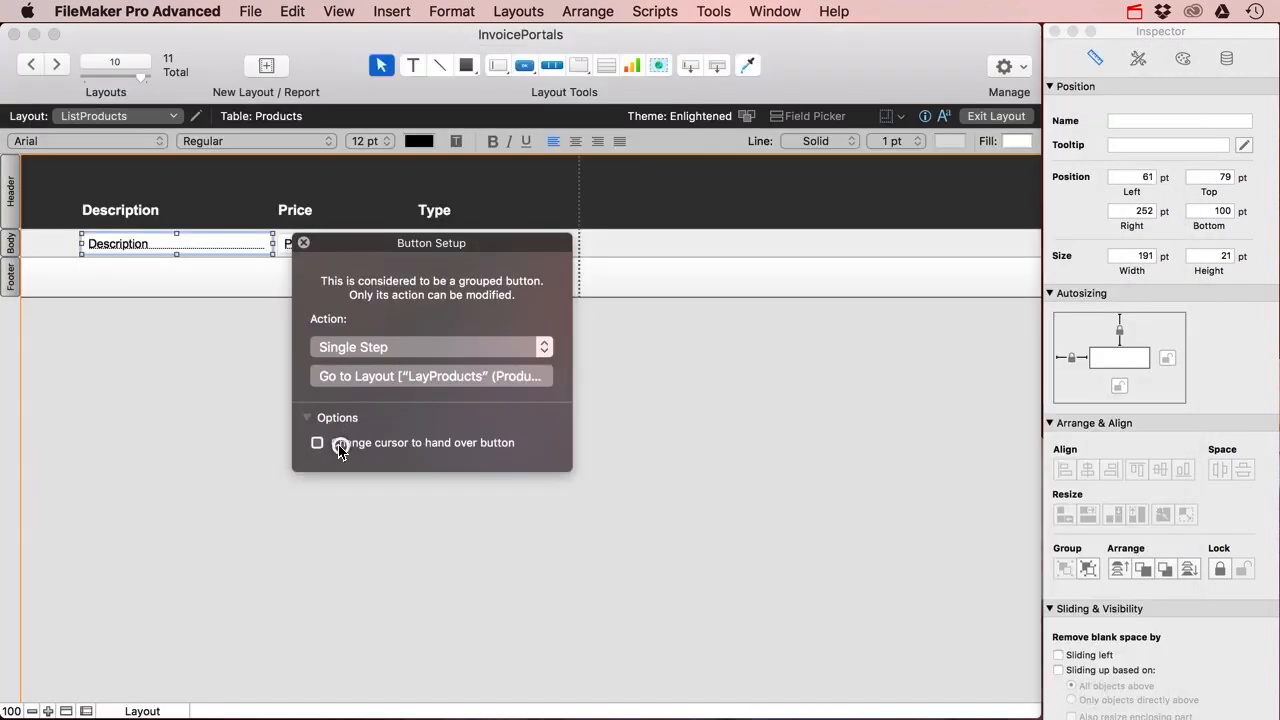
pyautogui.click(304, 244)
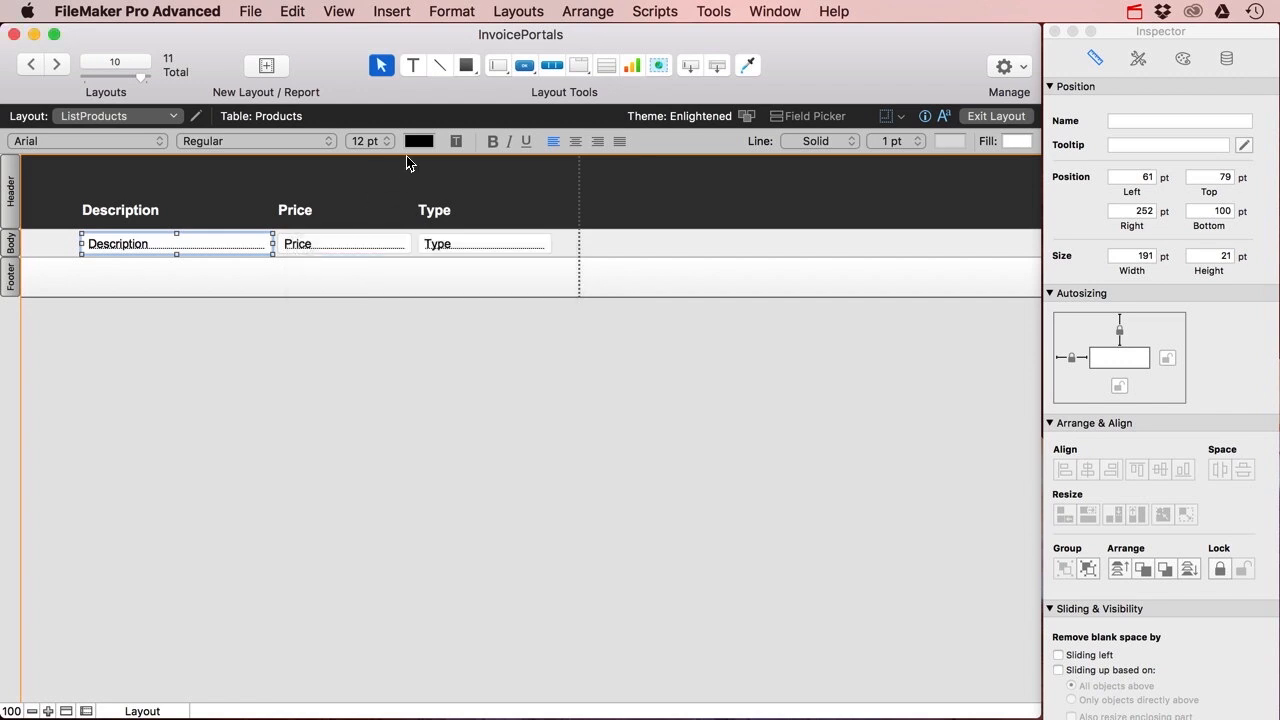
pyautogui.click(418, 141)
pyautogui.click(354, 354)
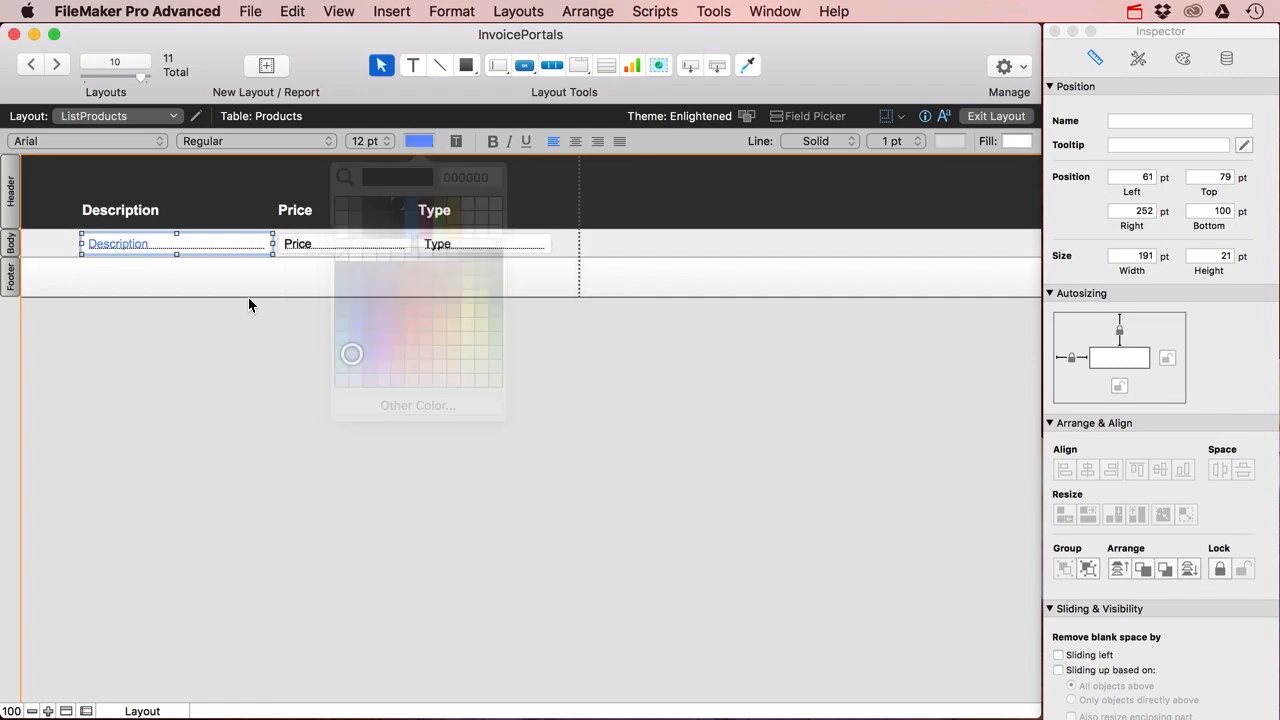
# Step: Underline the Description field's text, then check the layout in Browse mode and return to layout editing
pyautogui.click(526, 141)
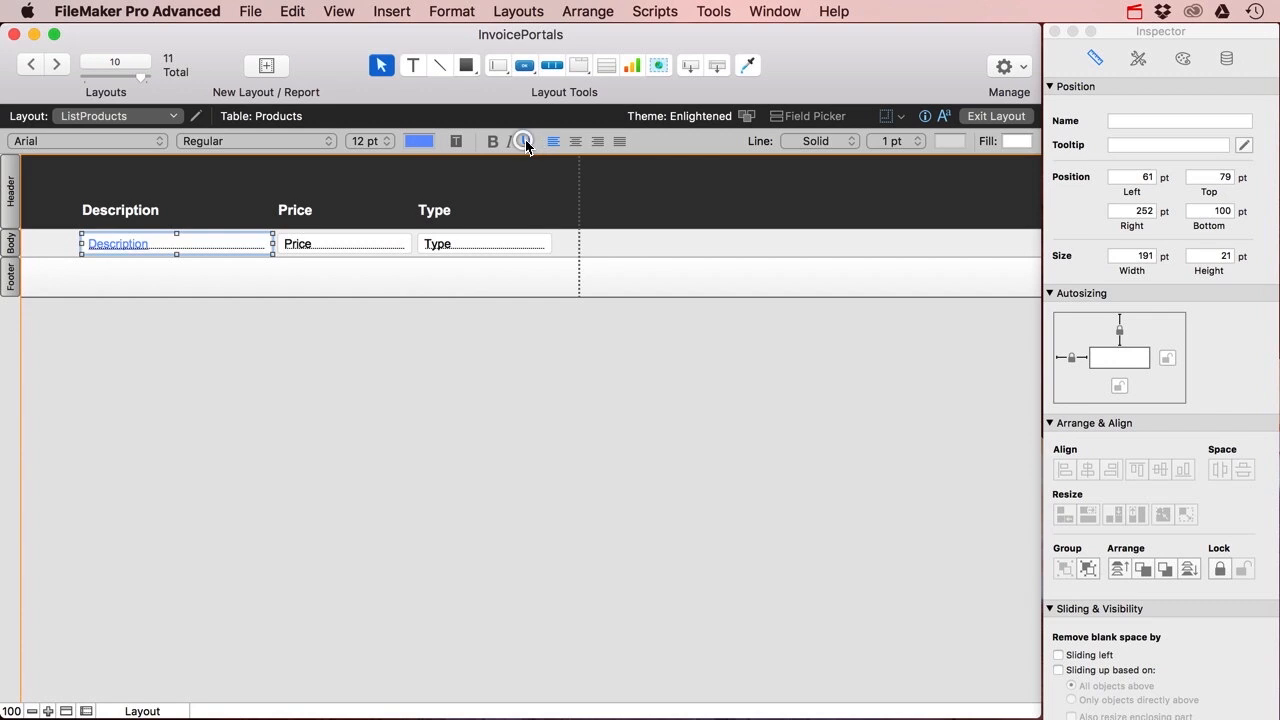
pyautogui.click(972, 116)
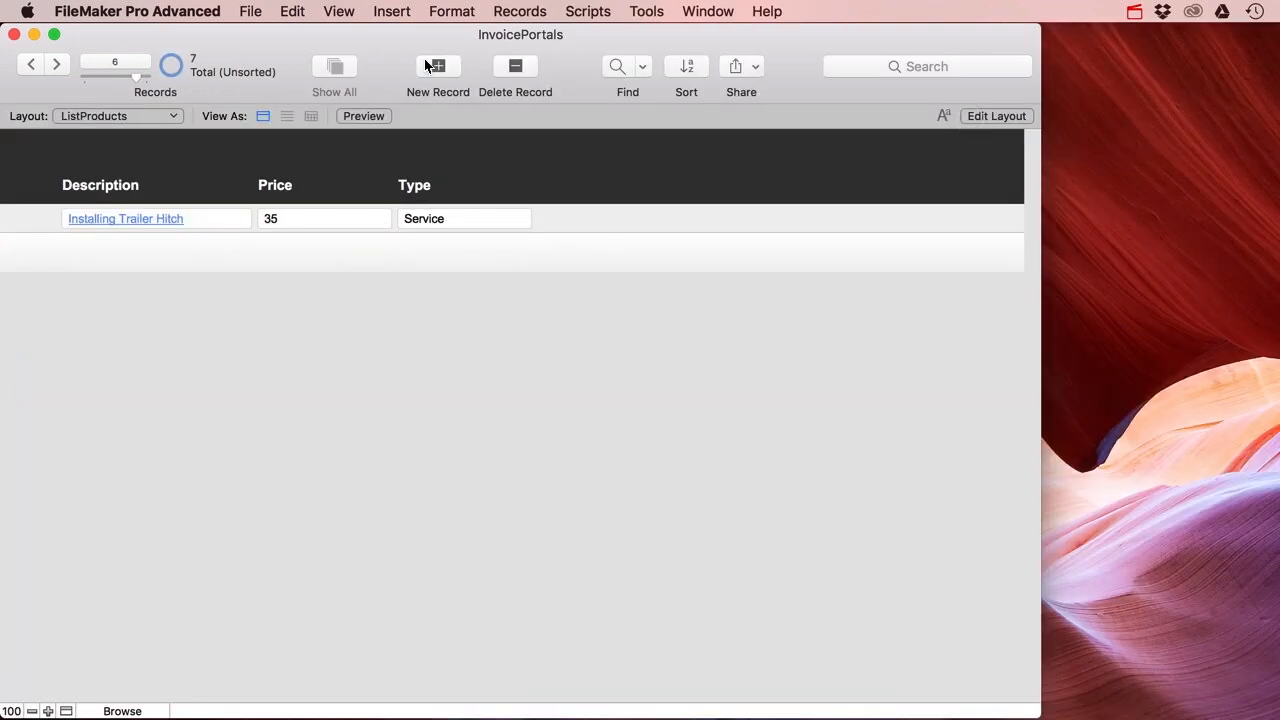
pyautogui.click(989, 115)
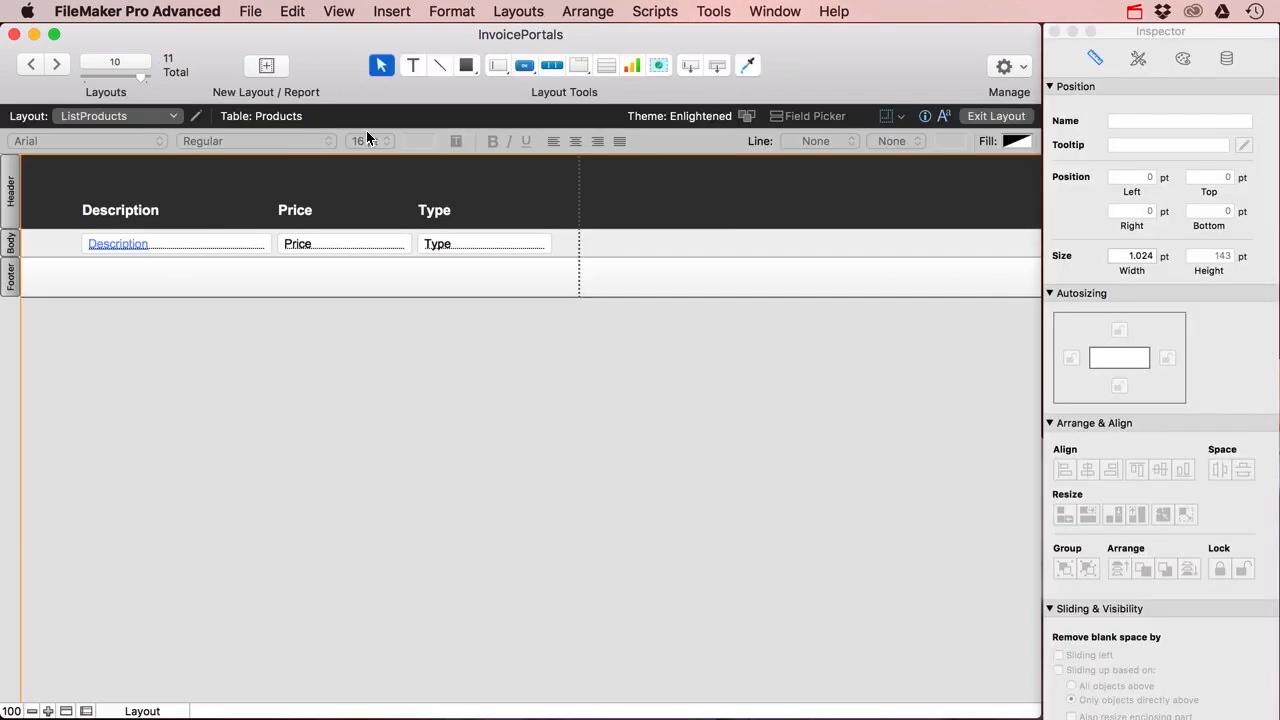
# Step: Make List View the only available view of the ListProducts layout and set it as the default view
pyautogui.click(194, 116)
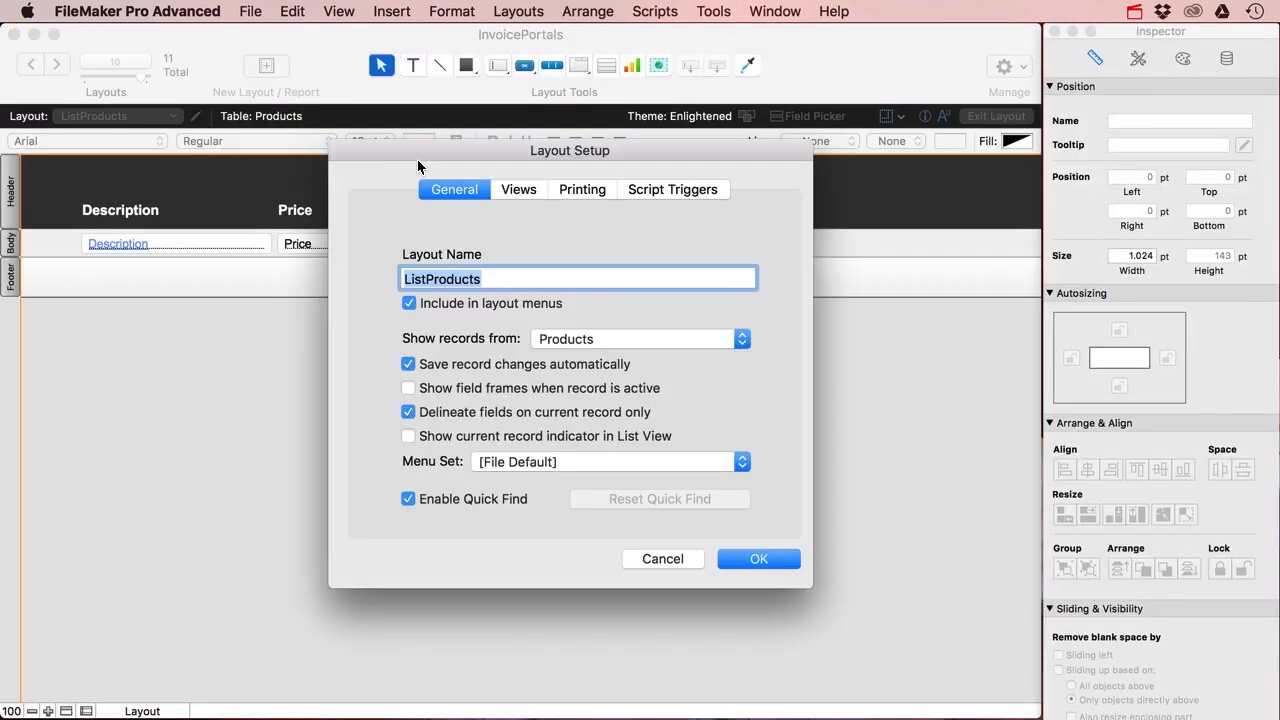
pyautogui.click(519, 189)
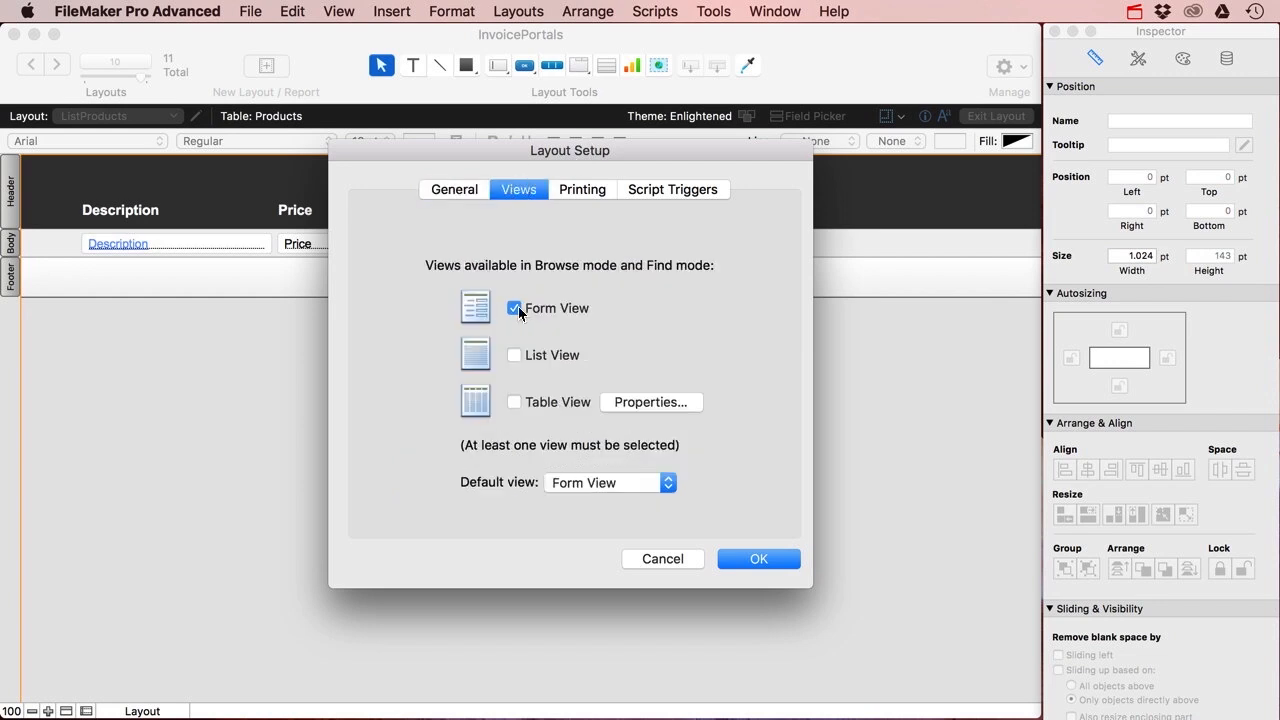
pyautogui.click(515, 355)
pyautogui.click(514, 308)
pyautogui.click(590, 483)
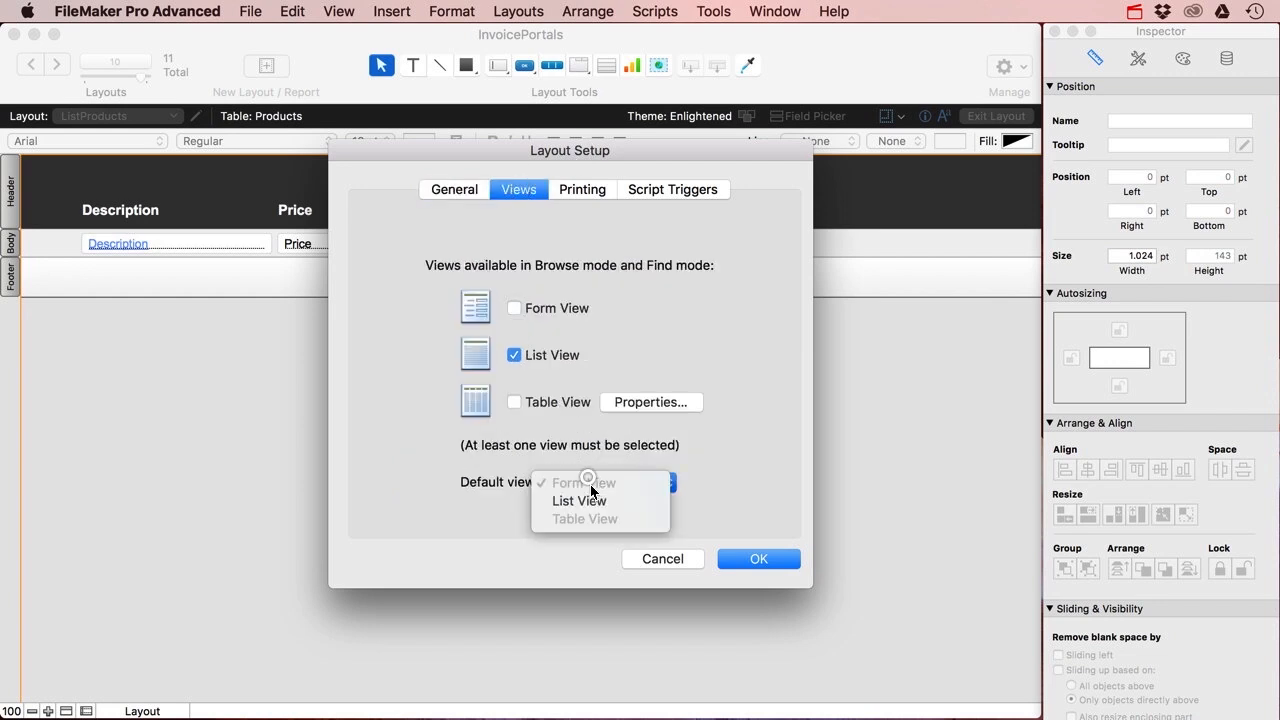
pyautogui.click(590, 502)
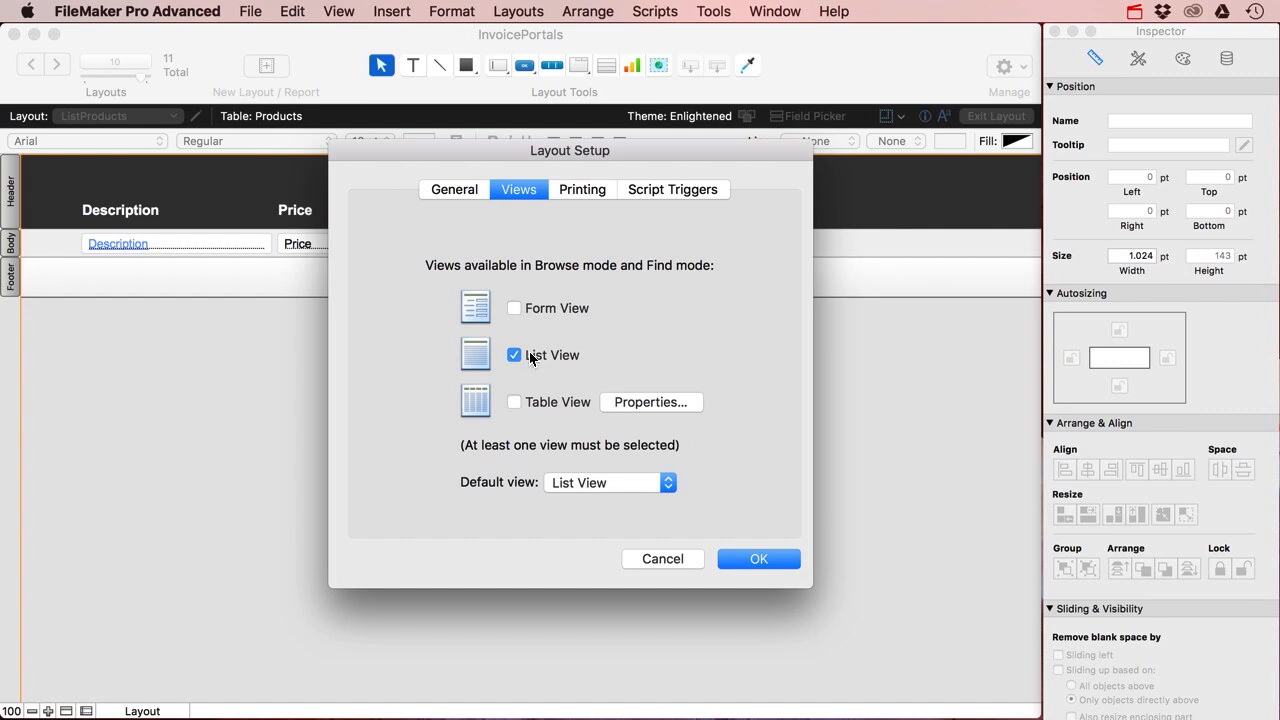
pyautogui.click(751, 560)
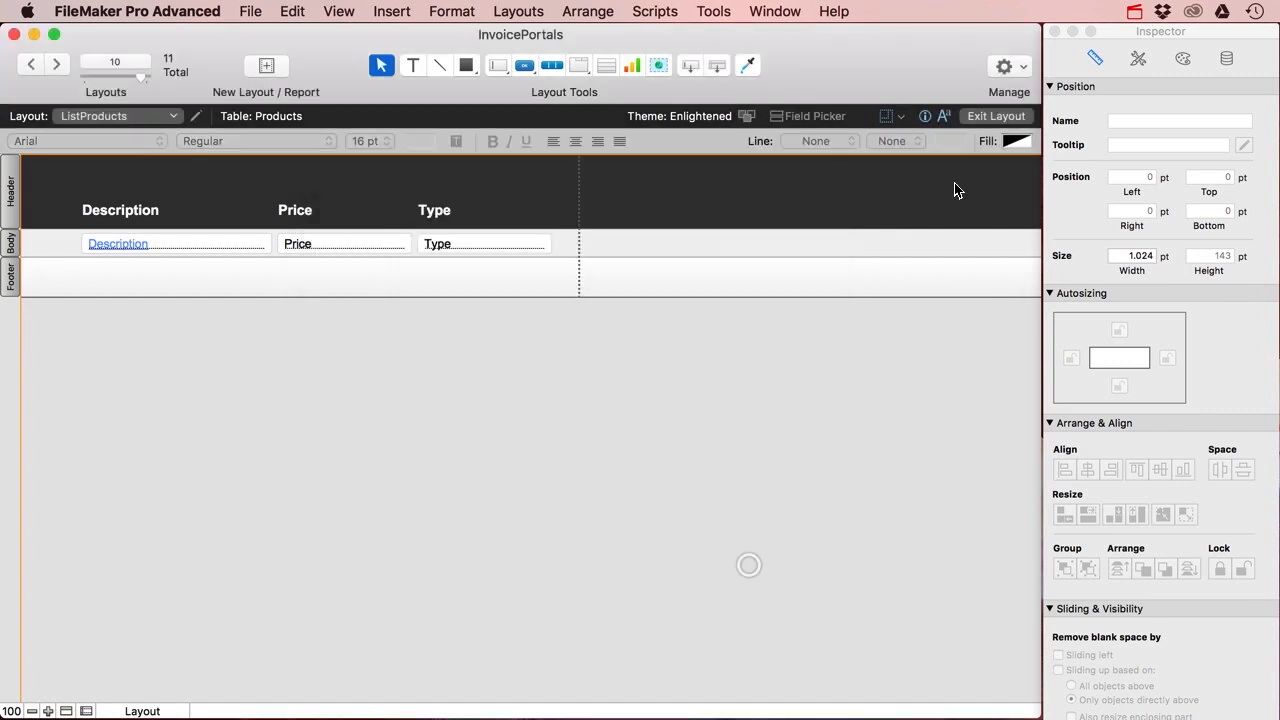
# Step: Examine the ListProducts records in Browse mode, including the Type choices for the Wheel record
pyautogui.click(996, 116)
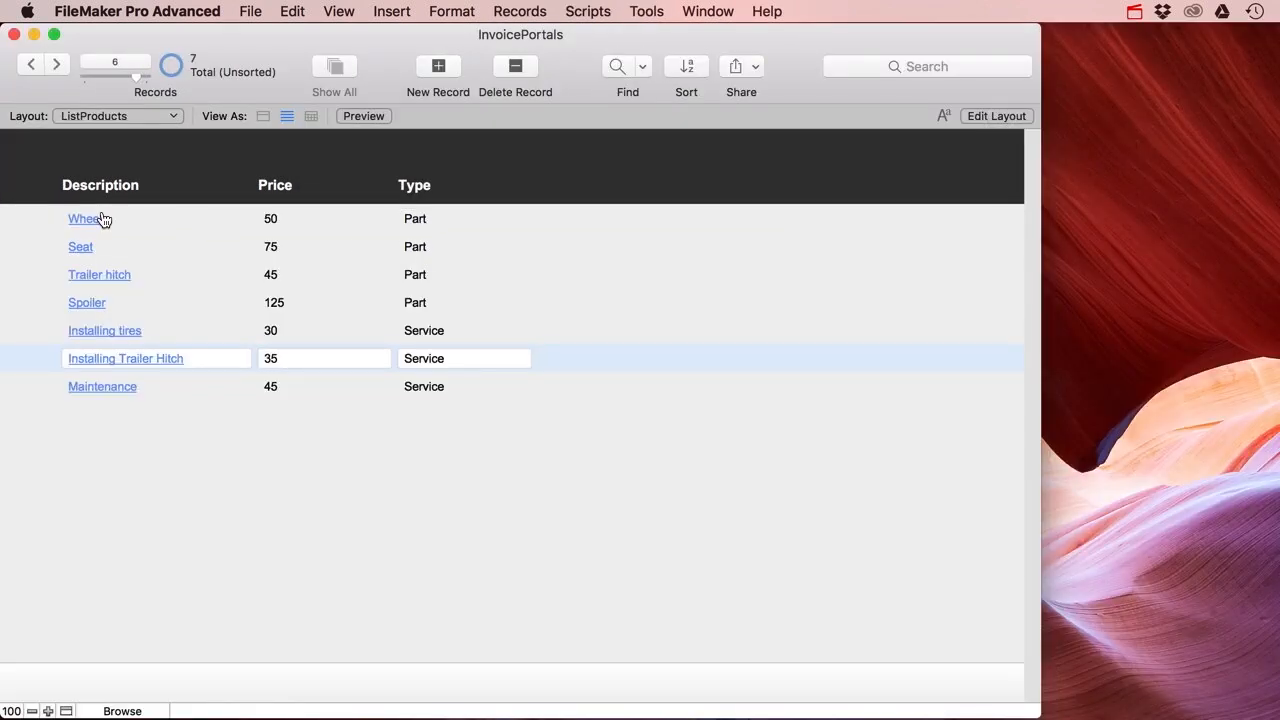
pyautogui.click(435, 220)
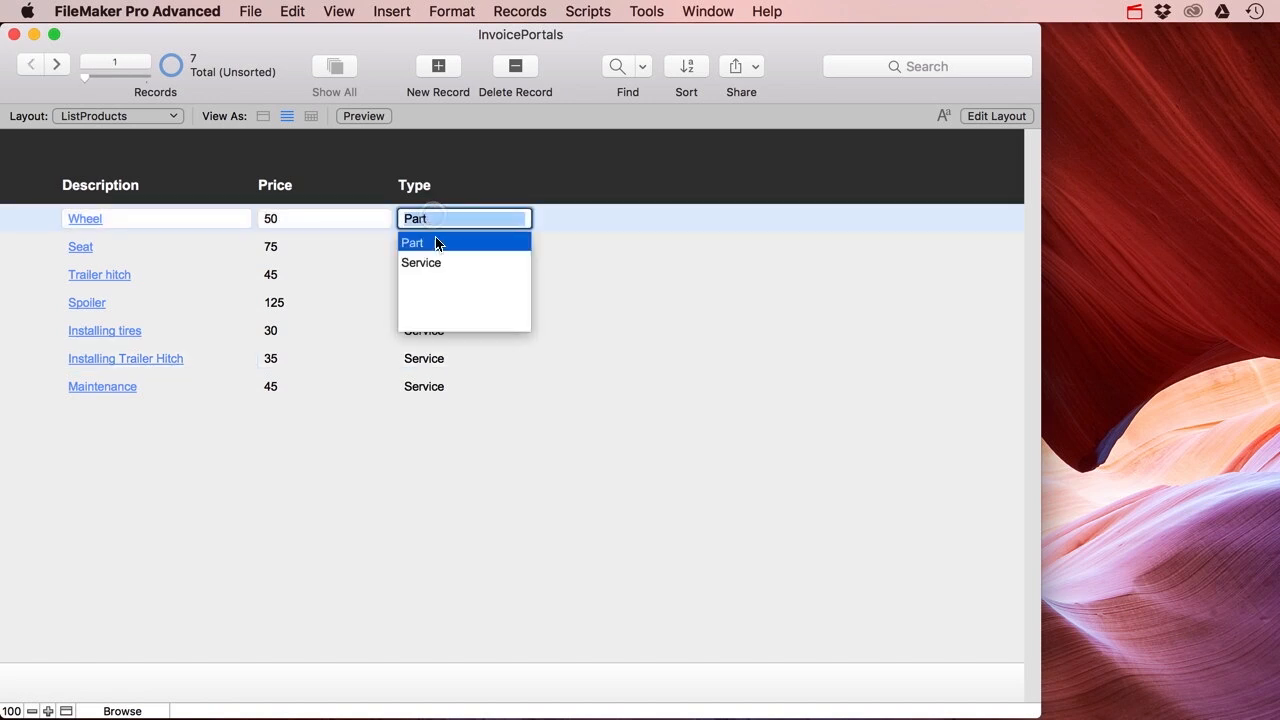
pyautogui.click(610, 275)
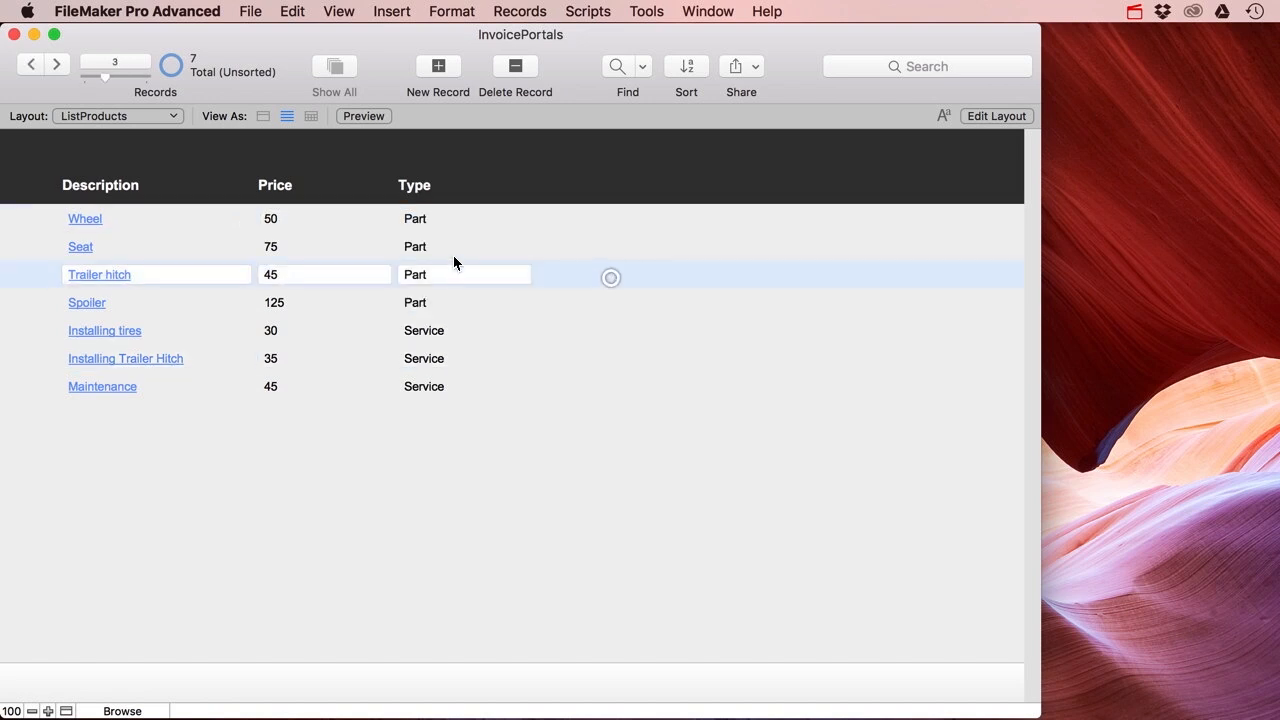
pyautogui.click(455, 352)
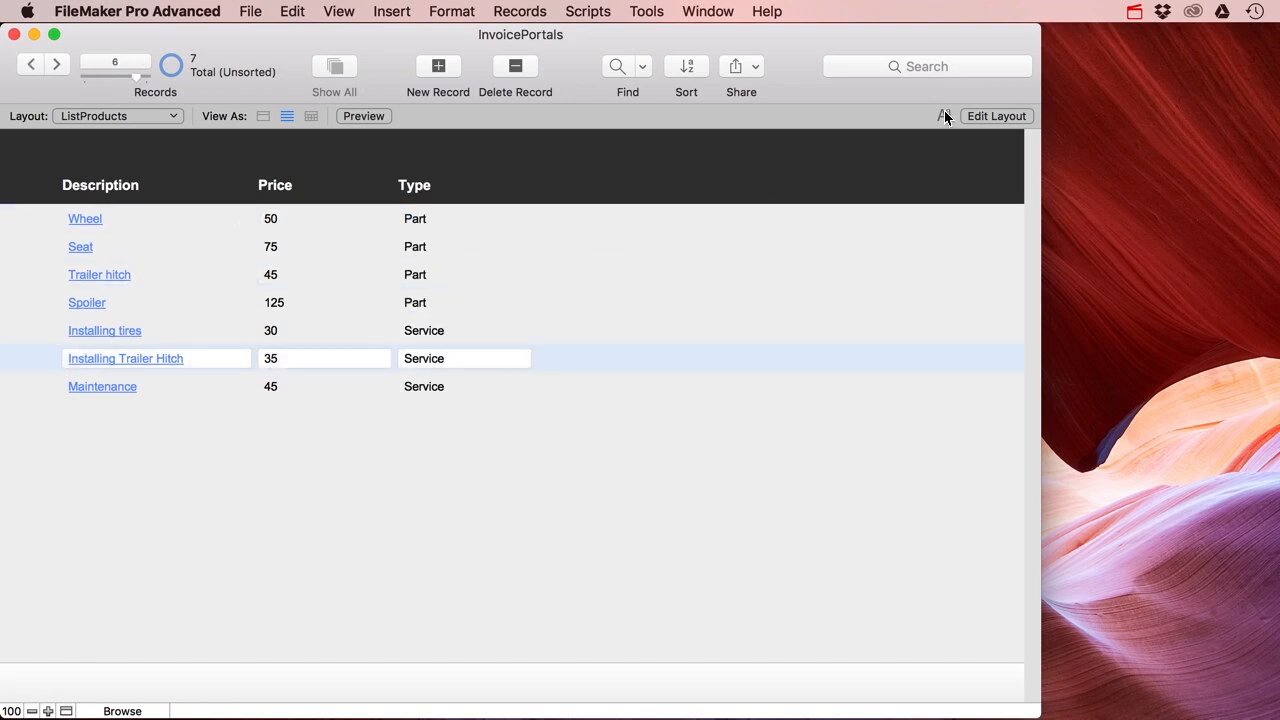
# Step: Add a sub-summary part sorted by Type above the body of the ListProducts layout
pyautogui.click(996, 116)
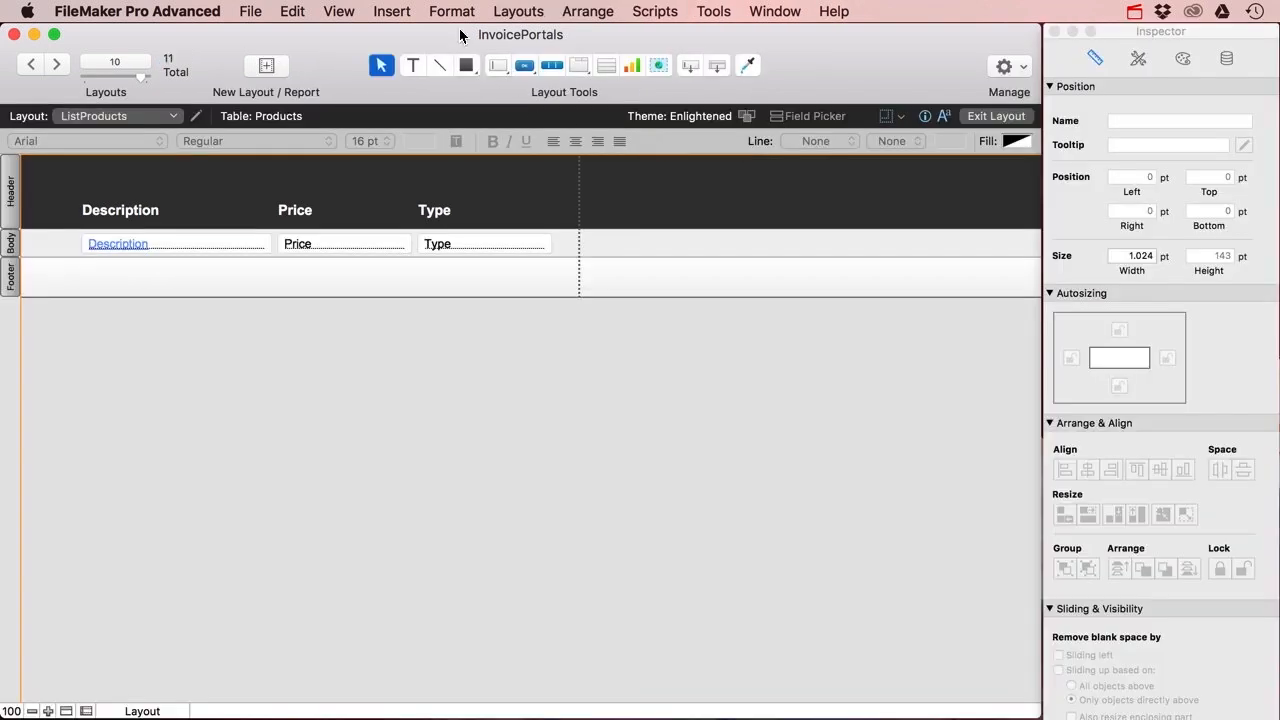
pyautogui.click(527, 12)
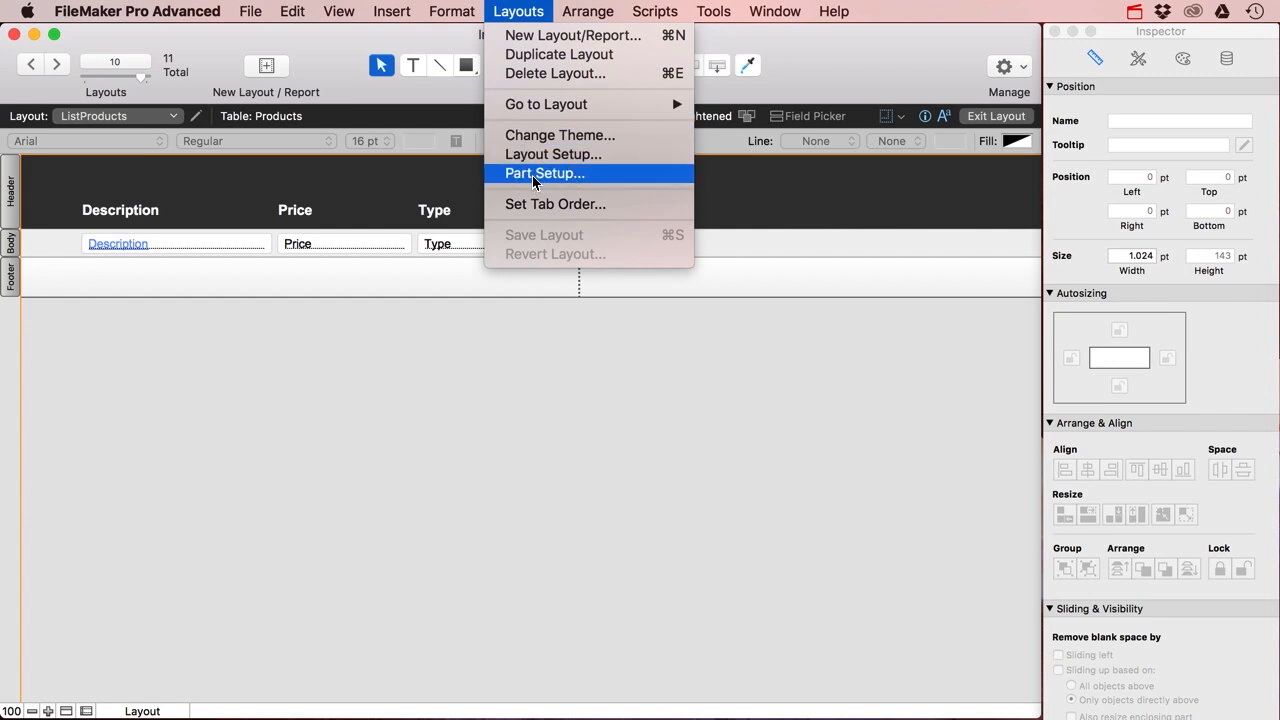
pyautogui.click(592, 176)
pyautogui.click(966, 266)
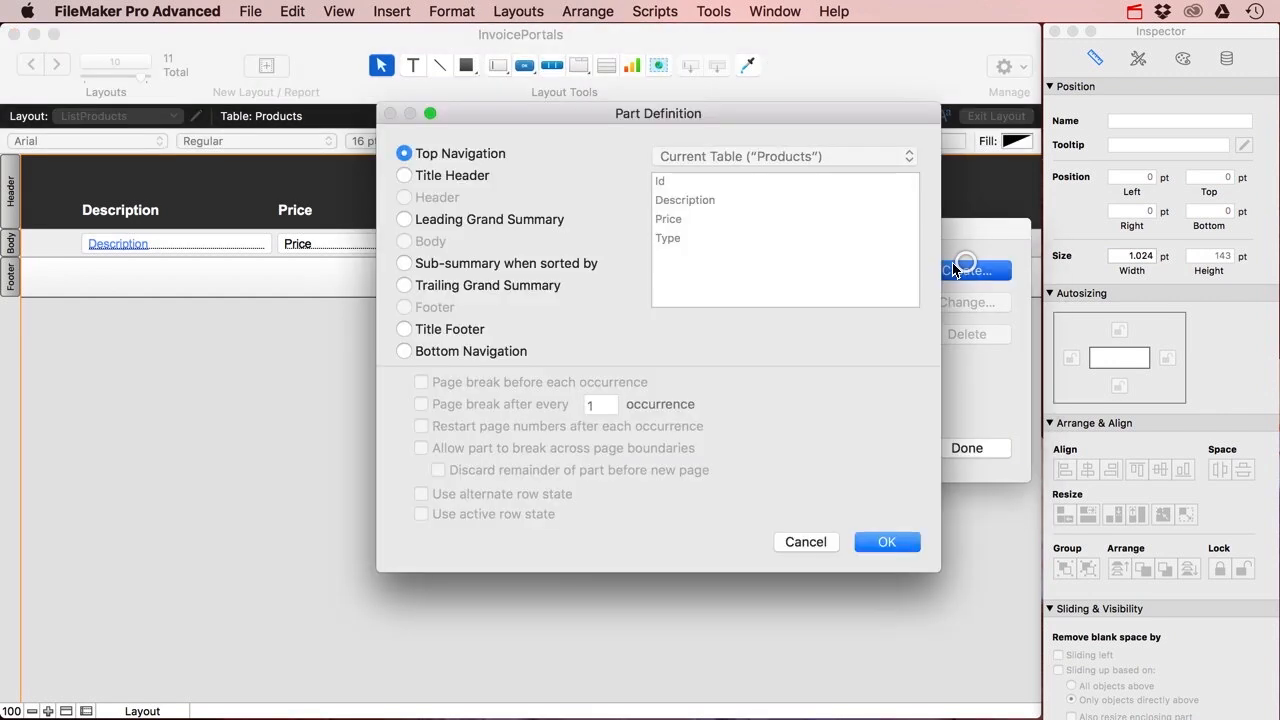
pyautogui.click(500, 263)
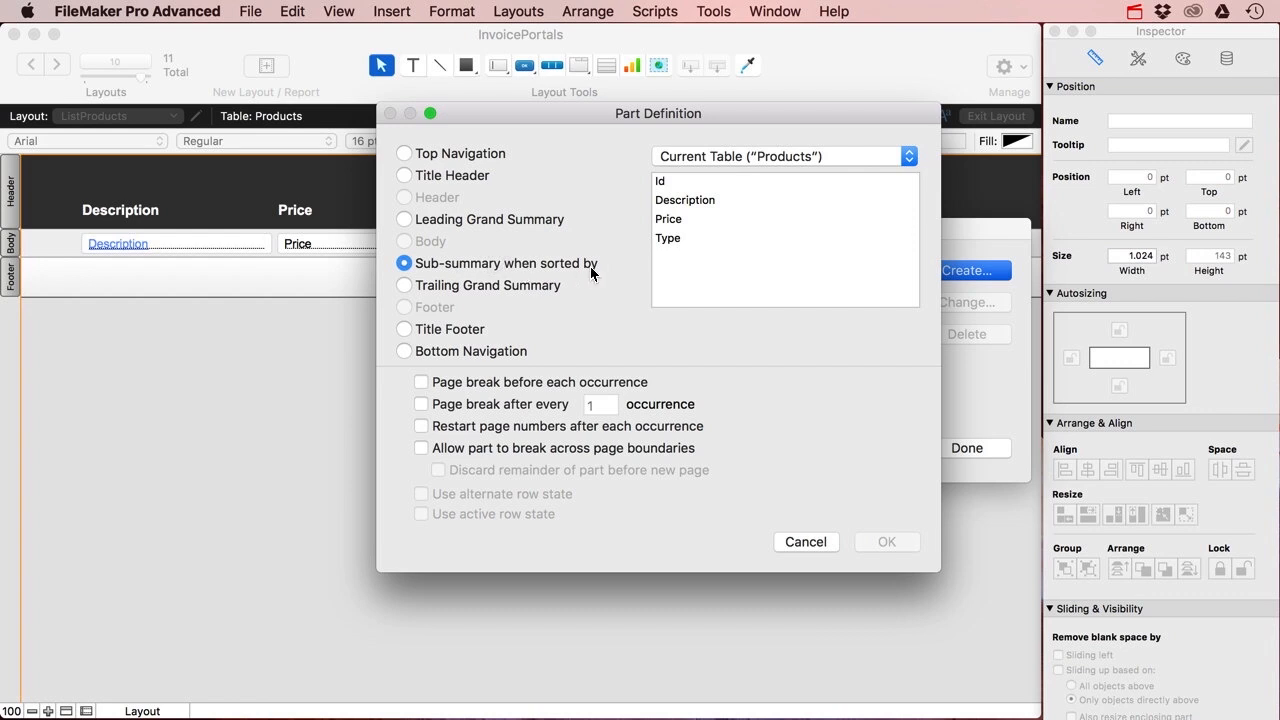
pyautogui.click(668, 239)
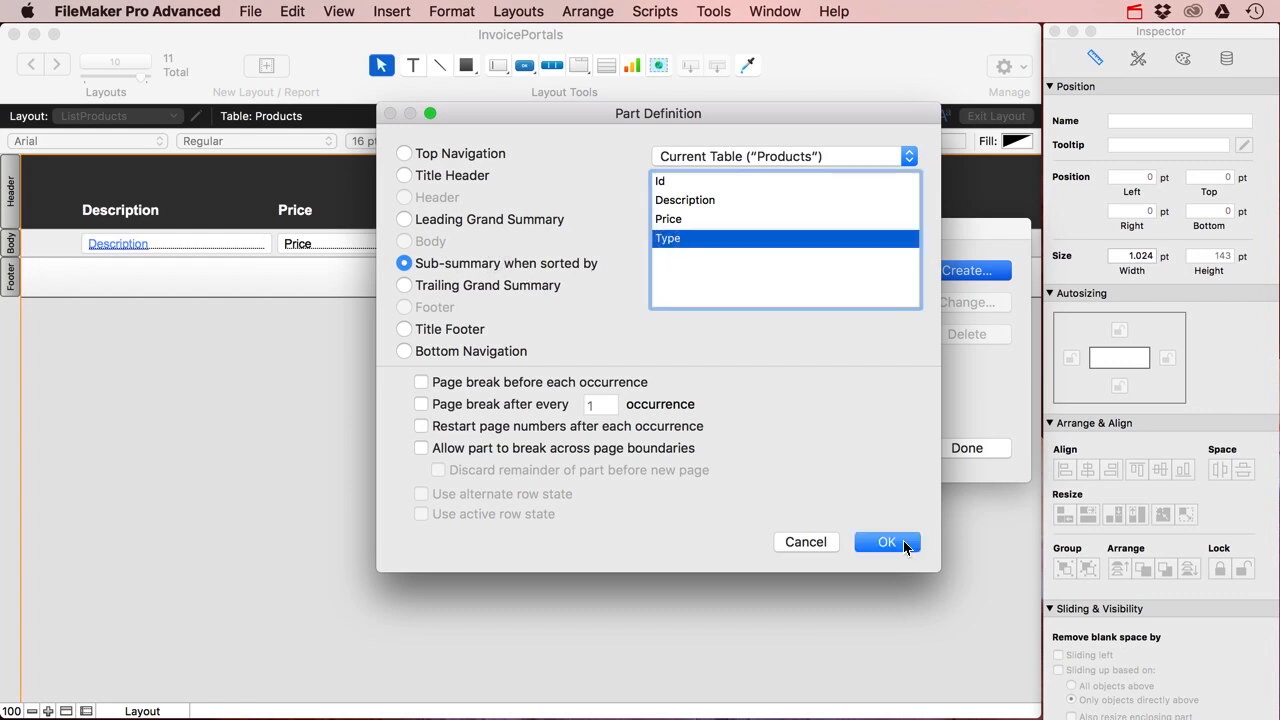
pyautogui.click(887, 542)
pyautogui.click(737, 293)
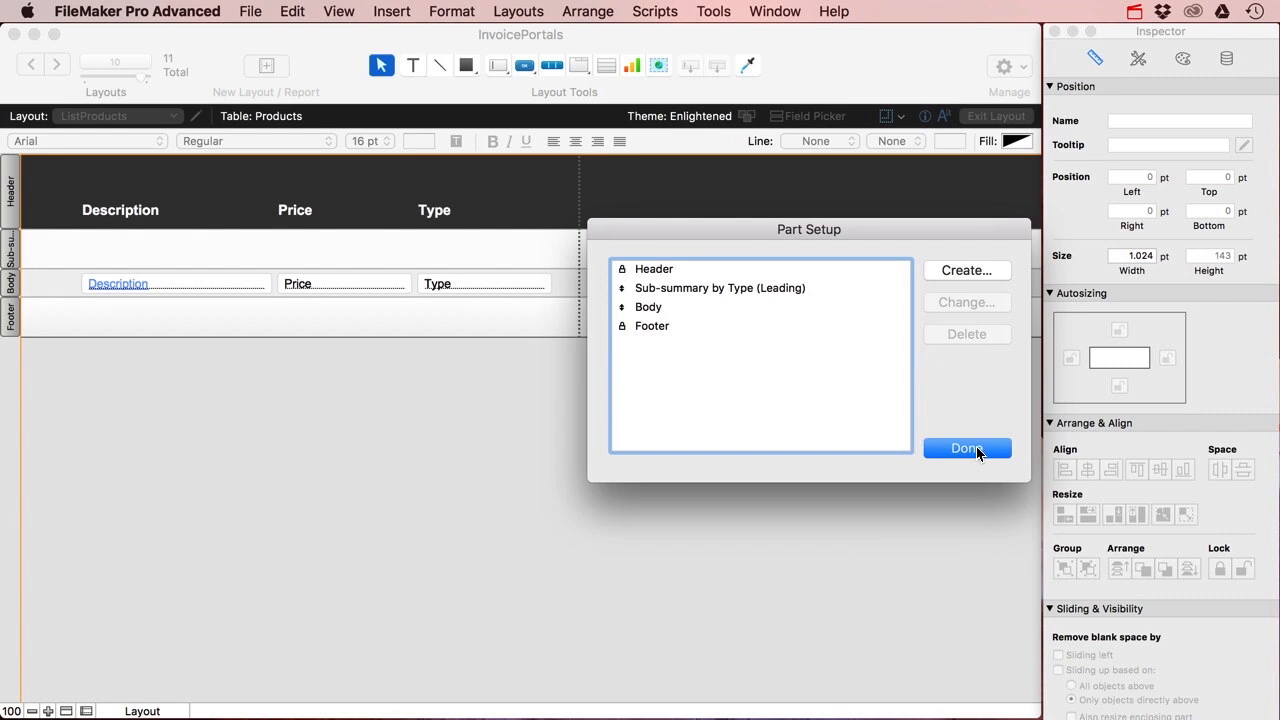
pyautogui.click(936, 447)
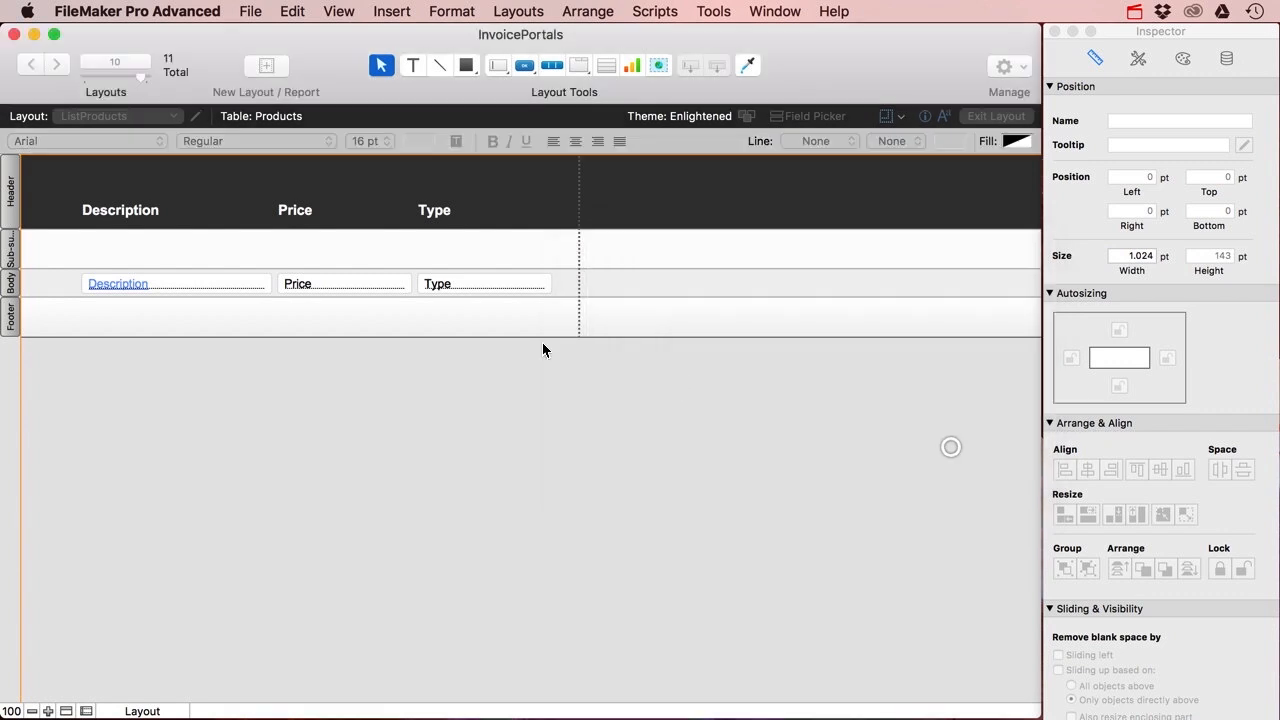
# Step: Create a wide text block in the sub-summary part and insert the Type merge field into it
pyautogui.click(413, 65)
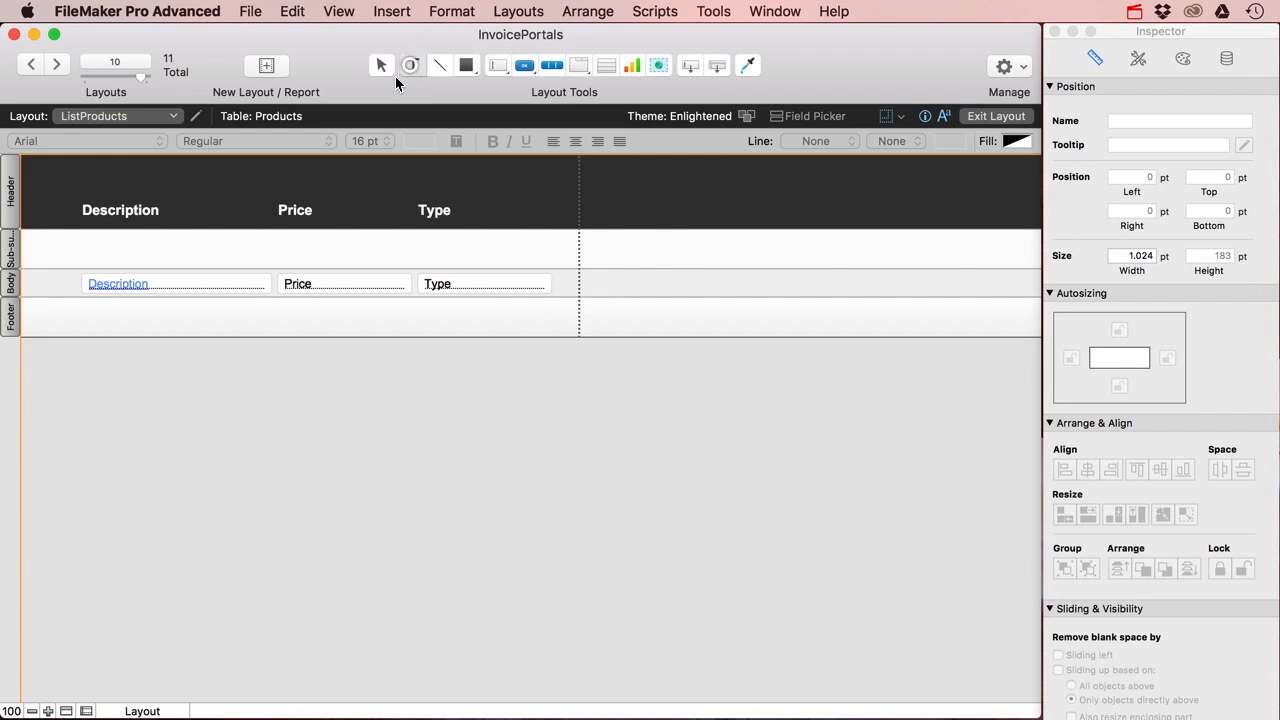
pyautogui.moveTo(58, 240); pyautogui.dragTo(411, 258)
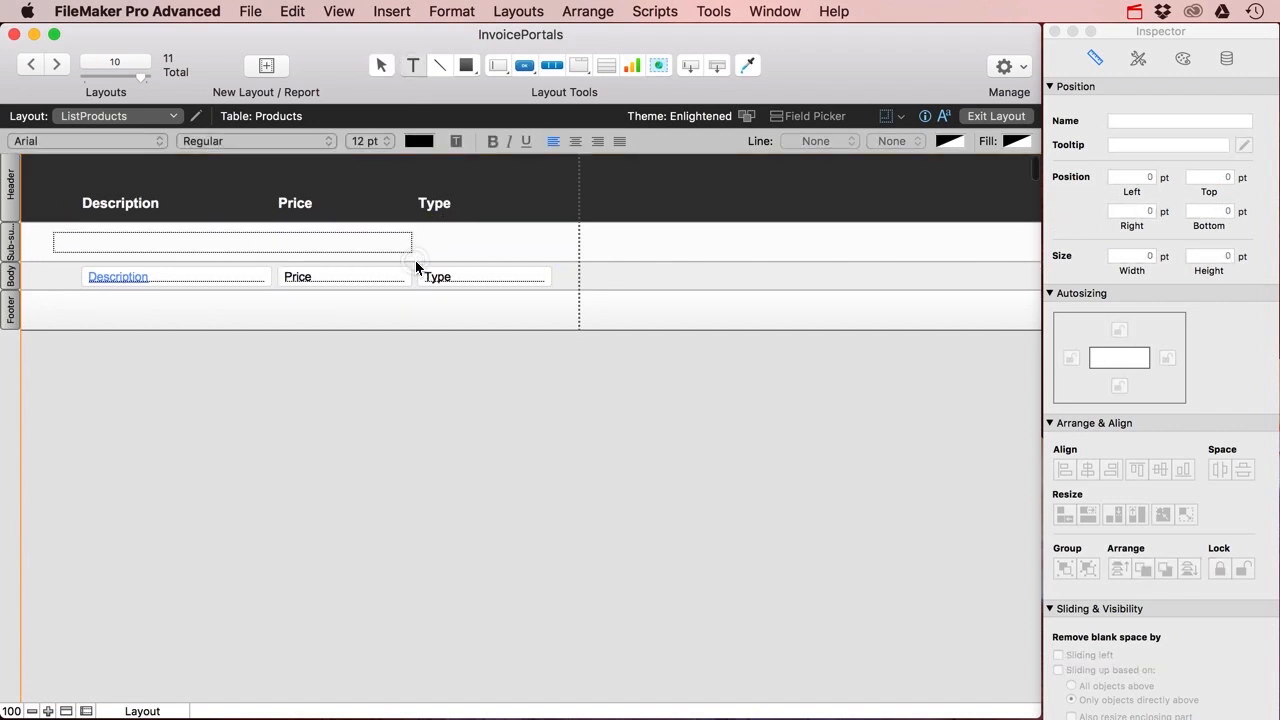
pyautogui.click(388, 12)
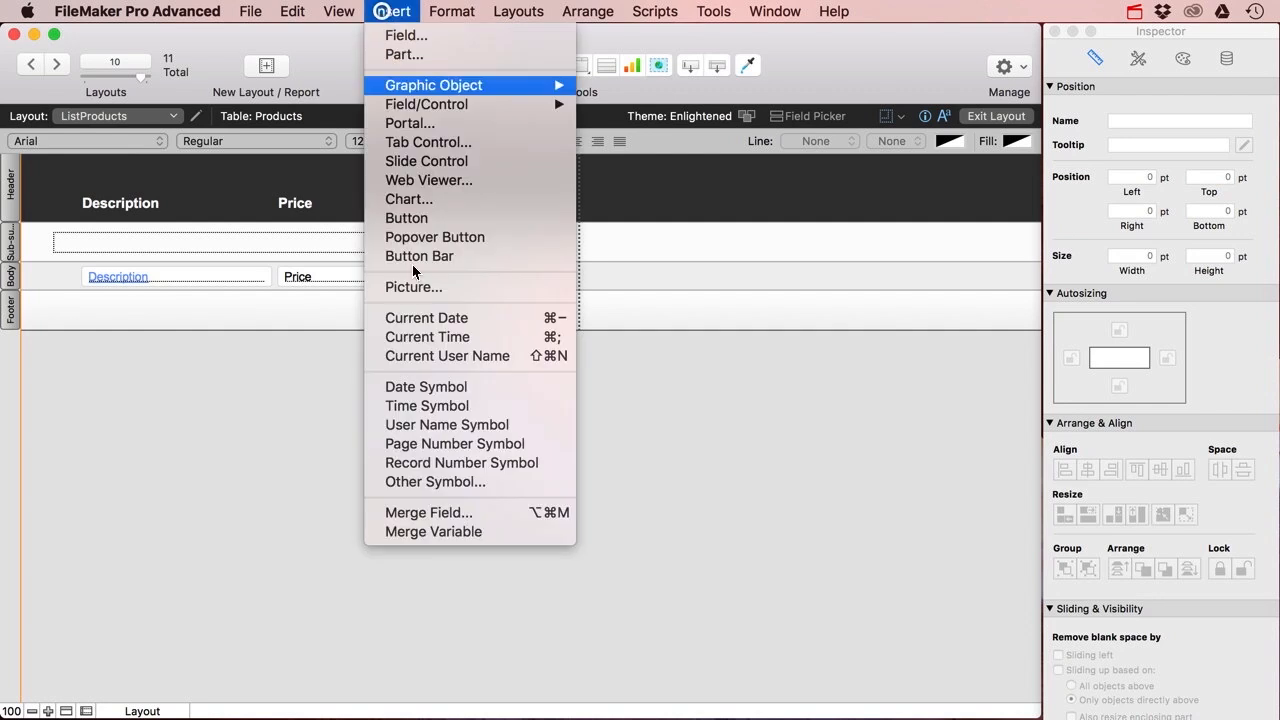
pyautogui.click(437, 511)
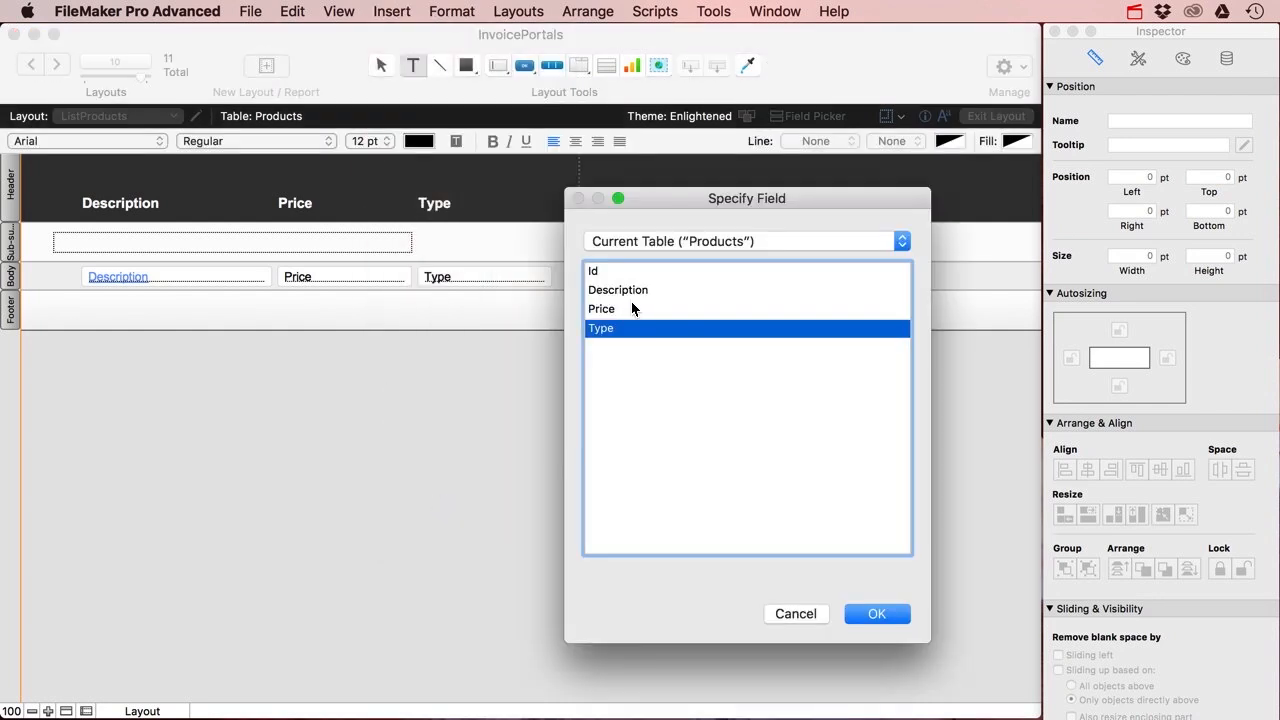
pyautogui.doubleClick(621, 331)
pyautogui.click(443, 244)
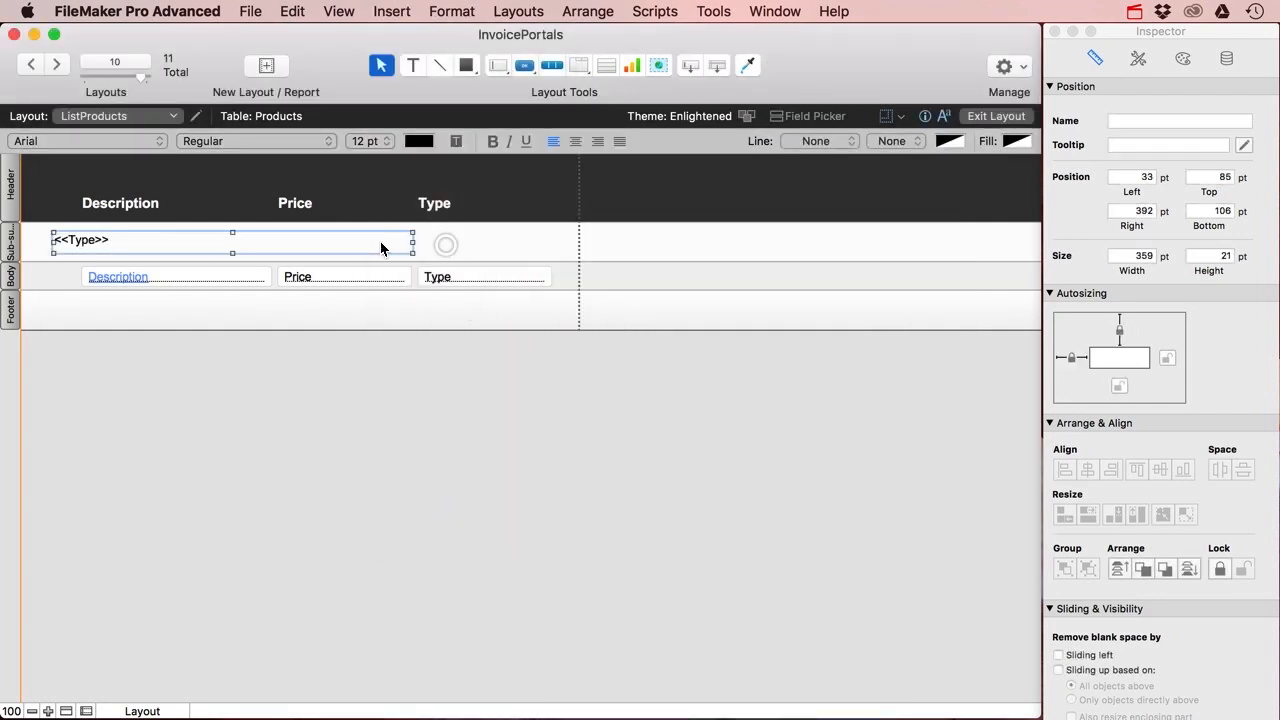
# Step: Format the <<Type>> merge text as bold 18 pt
pyautogui.click(383, 146)
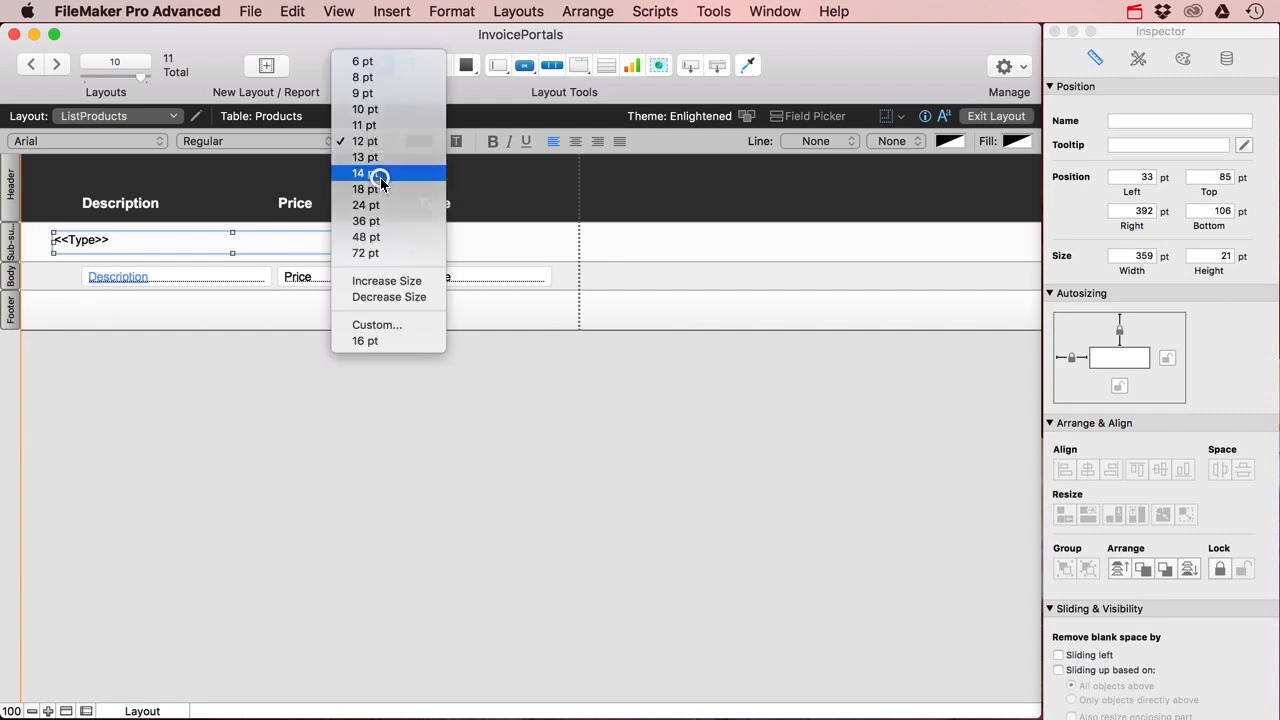
pyautogui.click(381, 174)
pyautogui.click(493, 143)
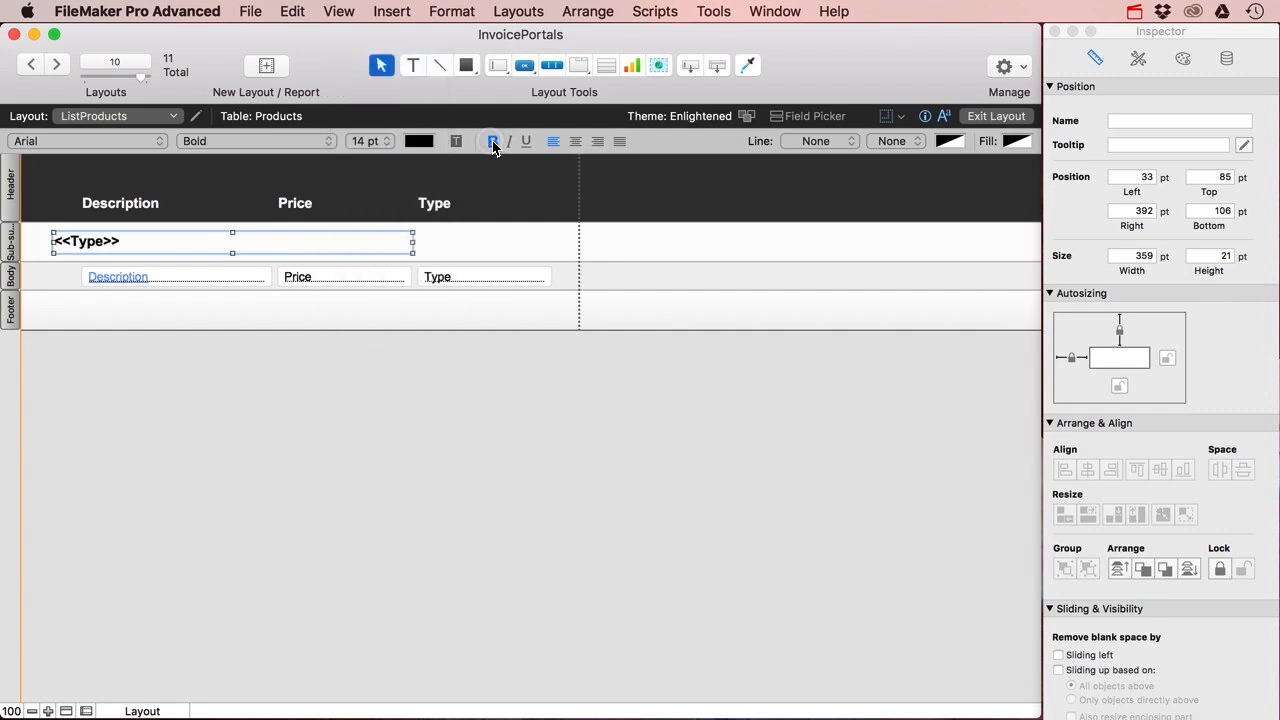
pyautogui.click(377, 148)
pyautogui.click(377, 158)
# Step: Move the <<Type>> text to 27 pt from the left and 80 pt from the top, and shrink the sub-summary part around it
pyautogui.moveTo(137, 252)
pyautogui.mouseDown()
pyautogui.moveTo(100, 246)
pyautogui.moveTo(121, 247)
pyautogui.mouseUp()
pyautogui.press('Up')
pyautogui.press('Up')
pyautogui.press('Up')
pyautogui.press('Up')
pyautogui.press('Up')
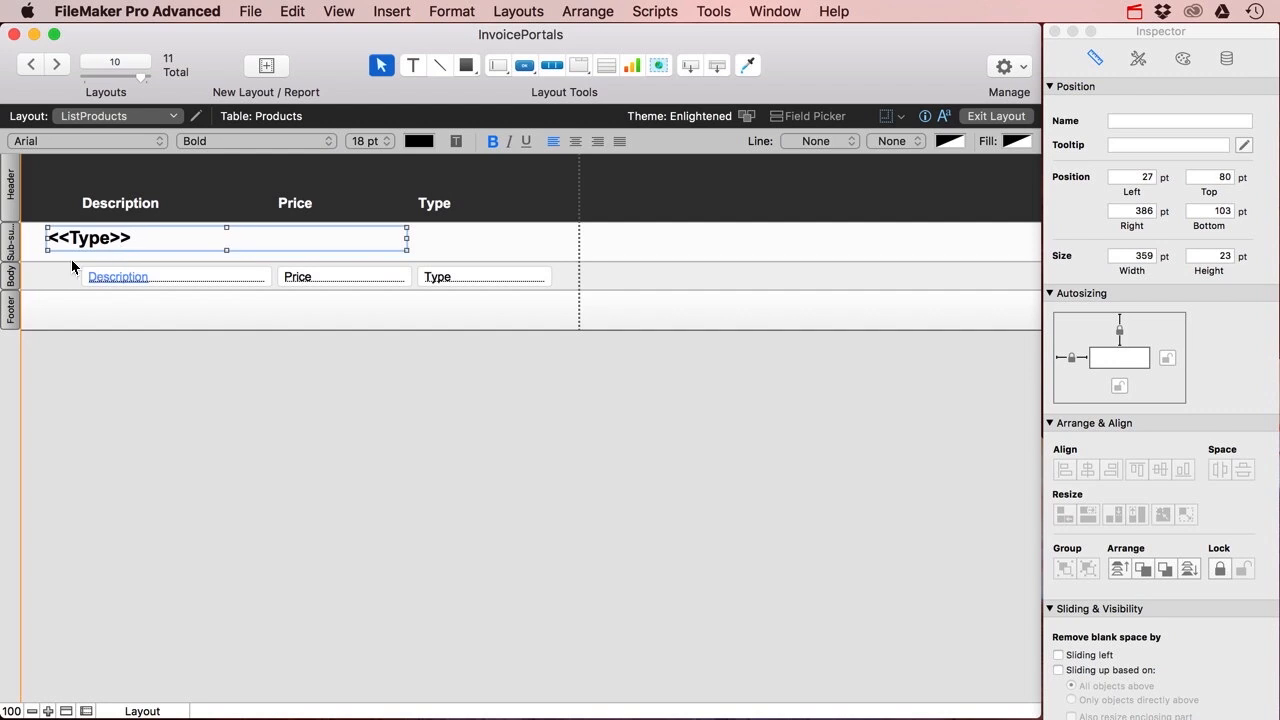
pyautogui.click(59, 261)
pyautogui.moveTo(59, 261); pyautogui.dragTo(64, 254)
pyautogui.click(1016, 116)
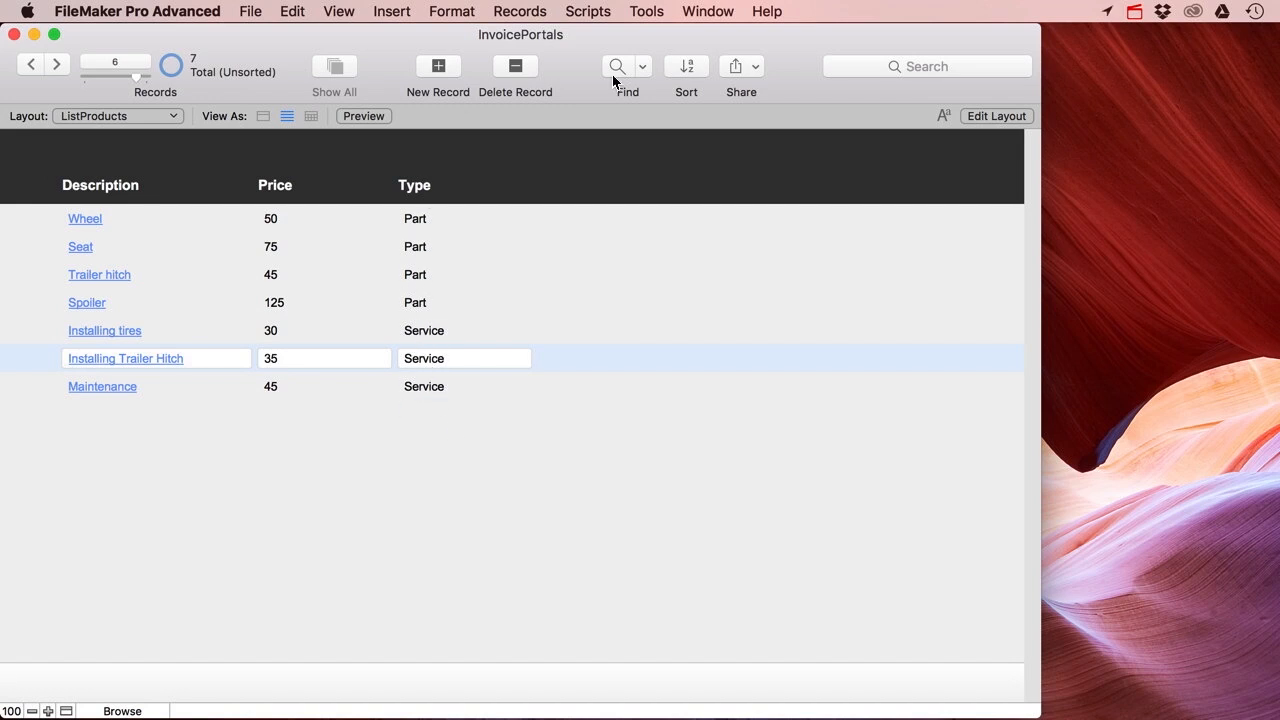
# Step: Sort the product records by Price in ascending order
pyautogui.click(687, 72)
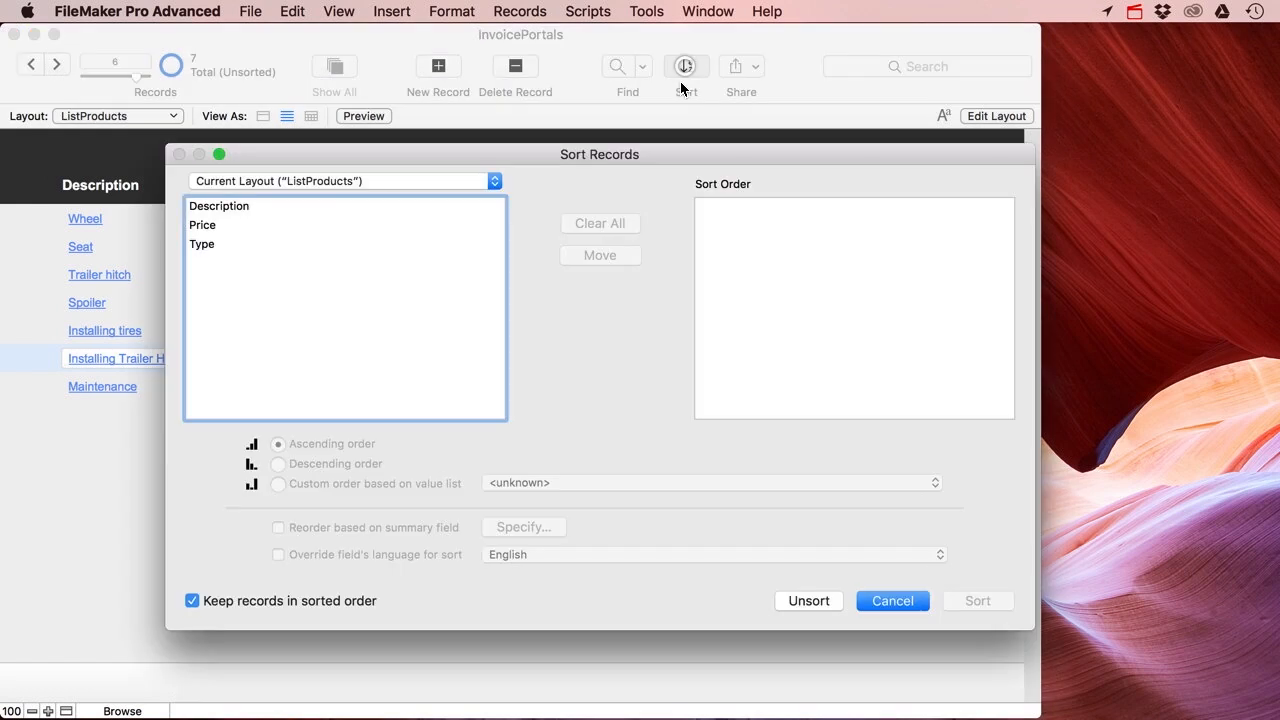
pyautogui.doubleClick(205, 225)
pyautogui.click(978, 600)
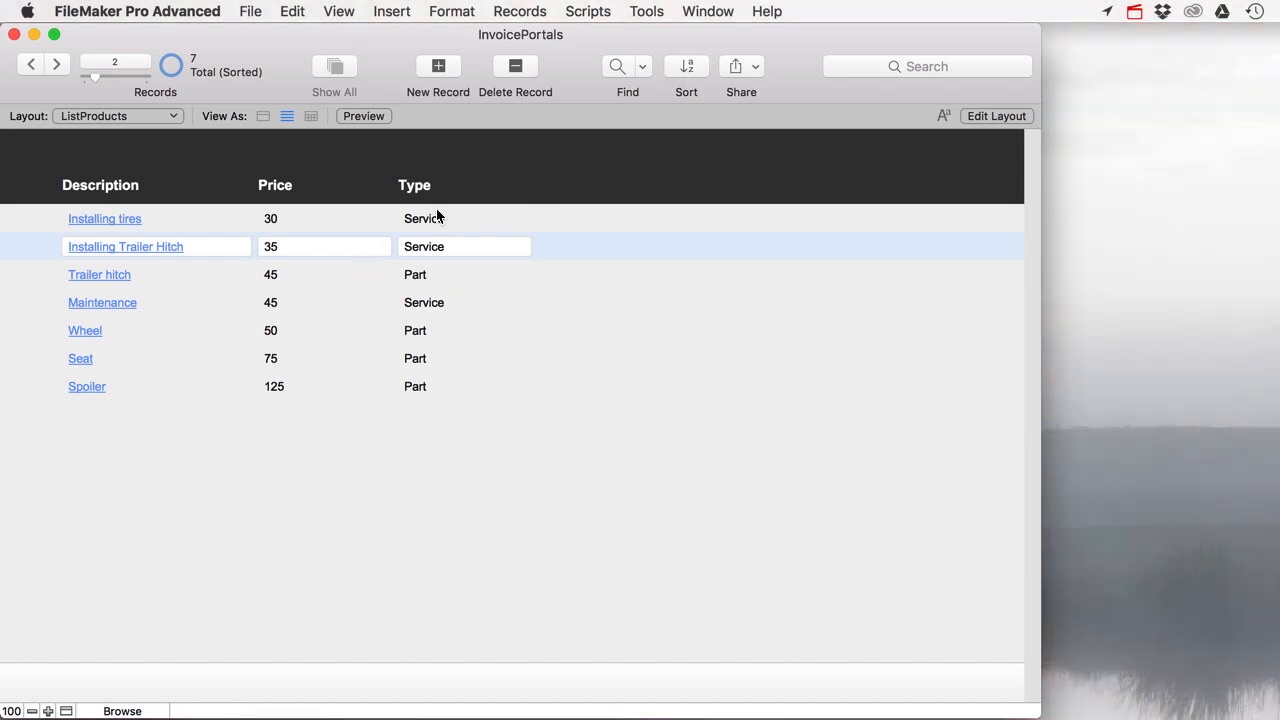
# Step: Sort the product records by Type alone in ascending order, then reopen the layout for editing
pyautogui.click(688, 68)
pyautogui.click(601, 223)
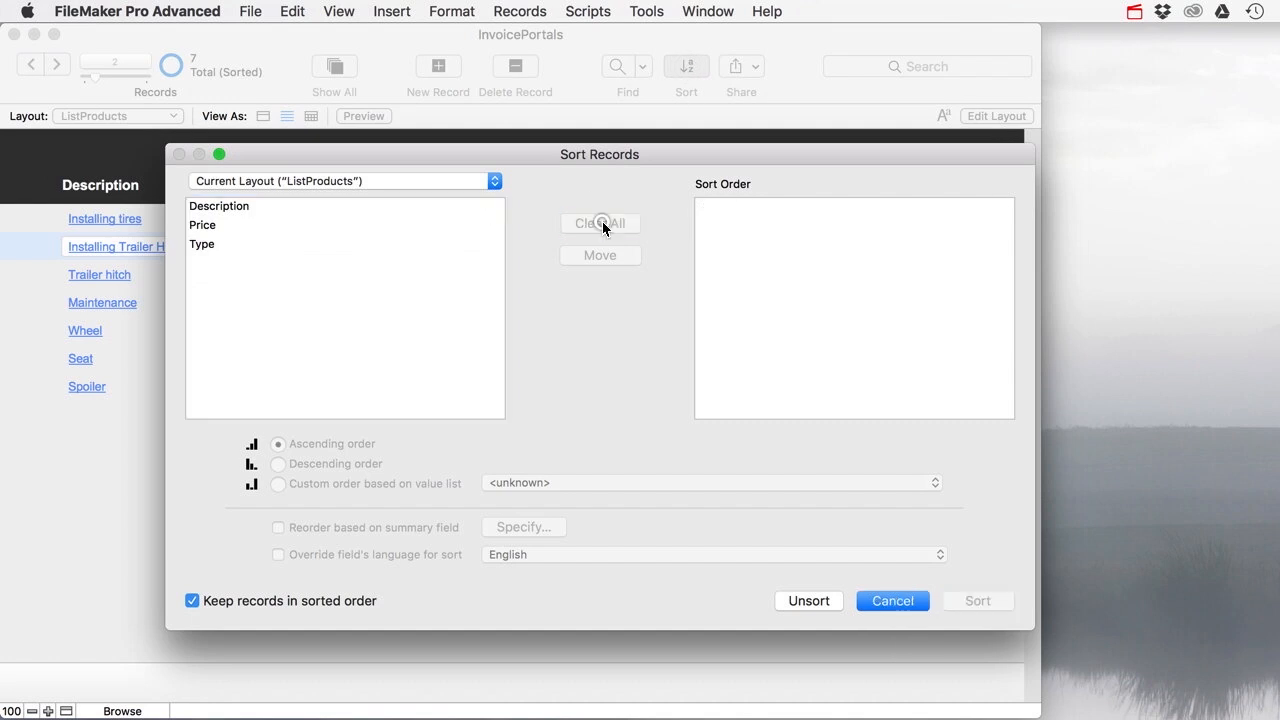
pyautogui.click(212, 246)
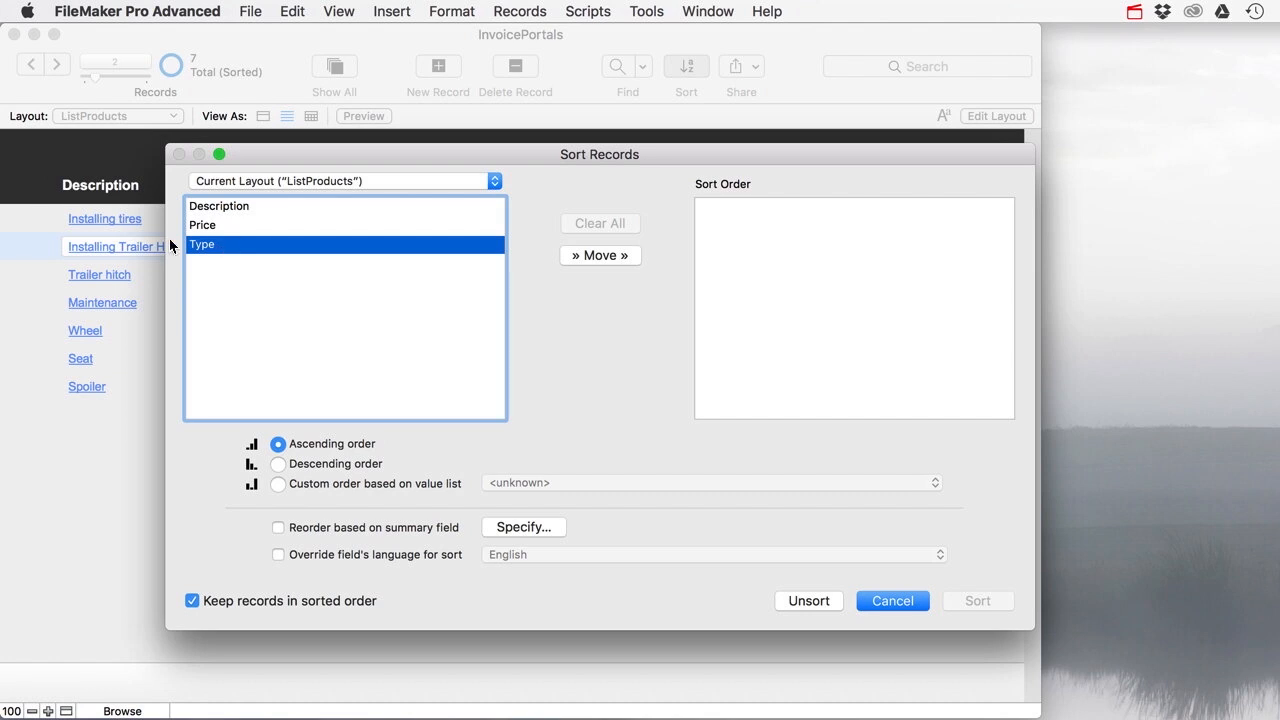
pyautogui.doubleClick(218, 250)
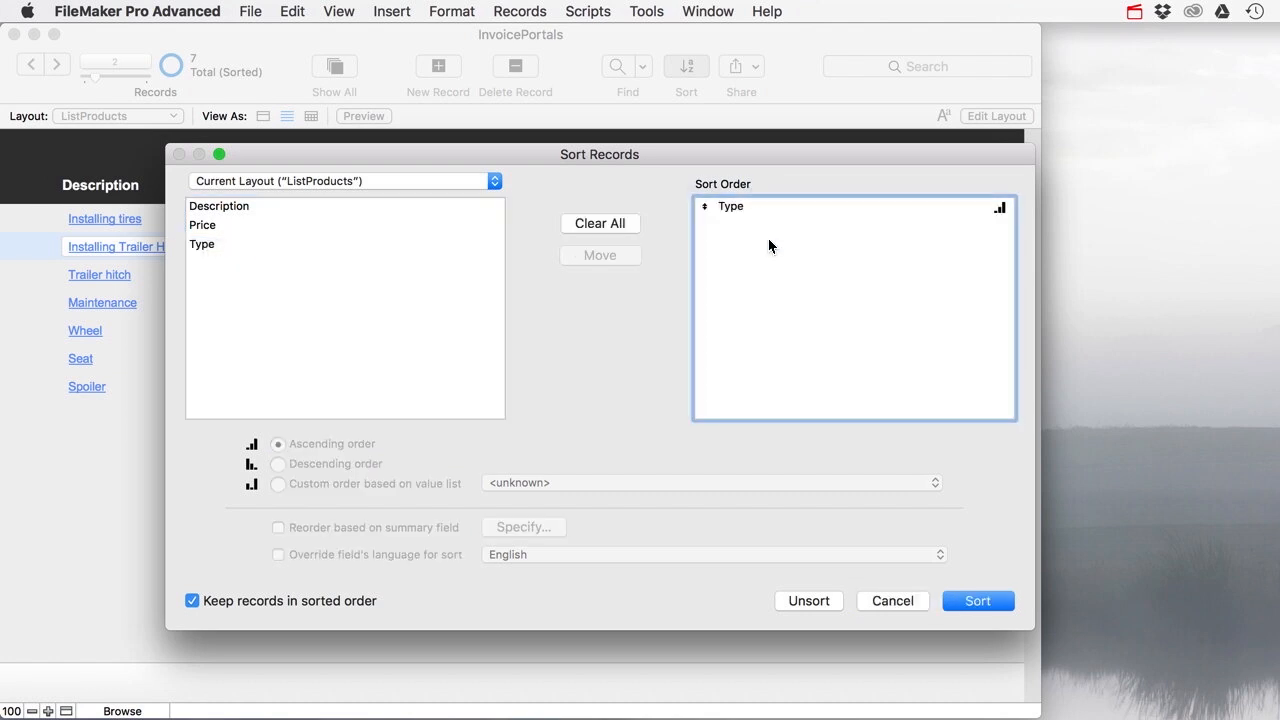
pyautogui.click(977, 604)
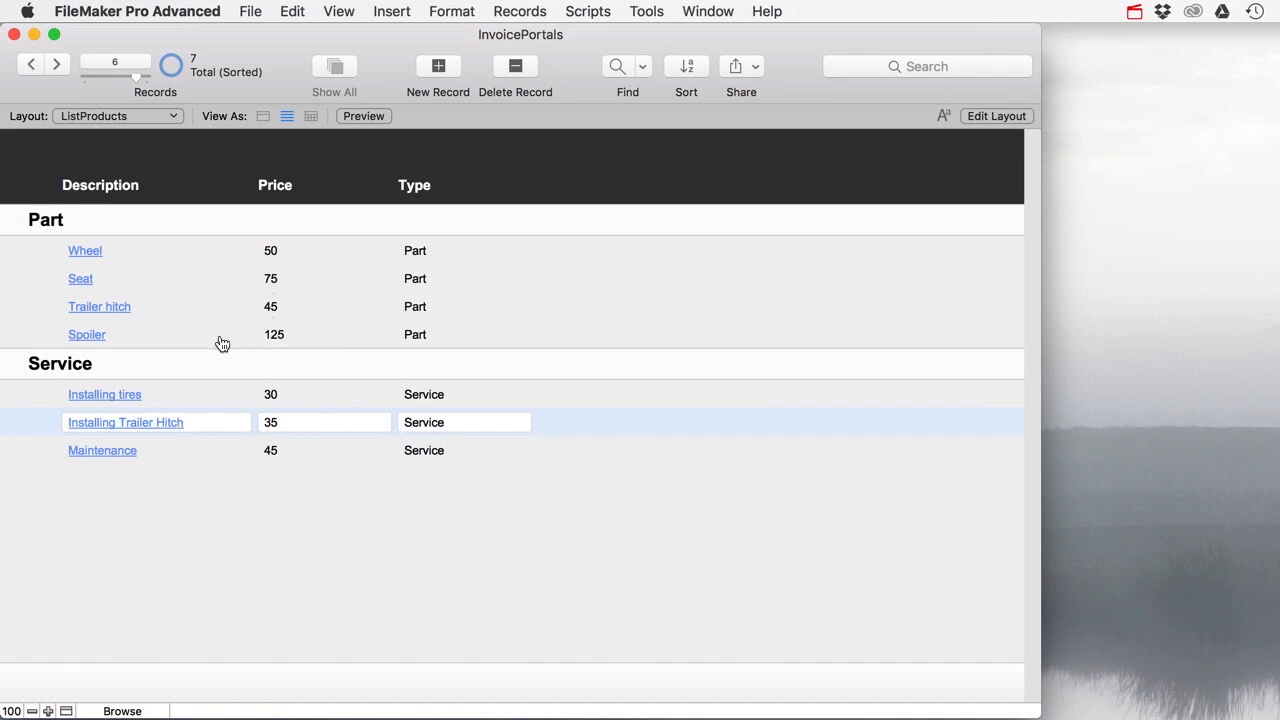
pyautogui.click(970, 118)
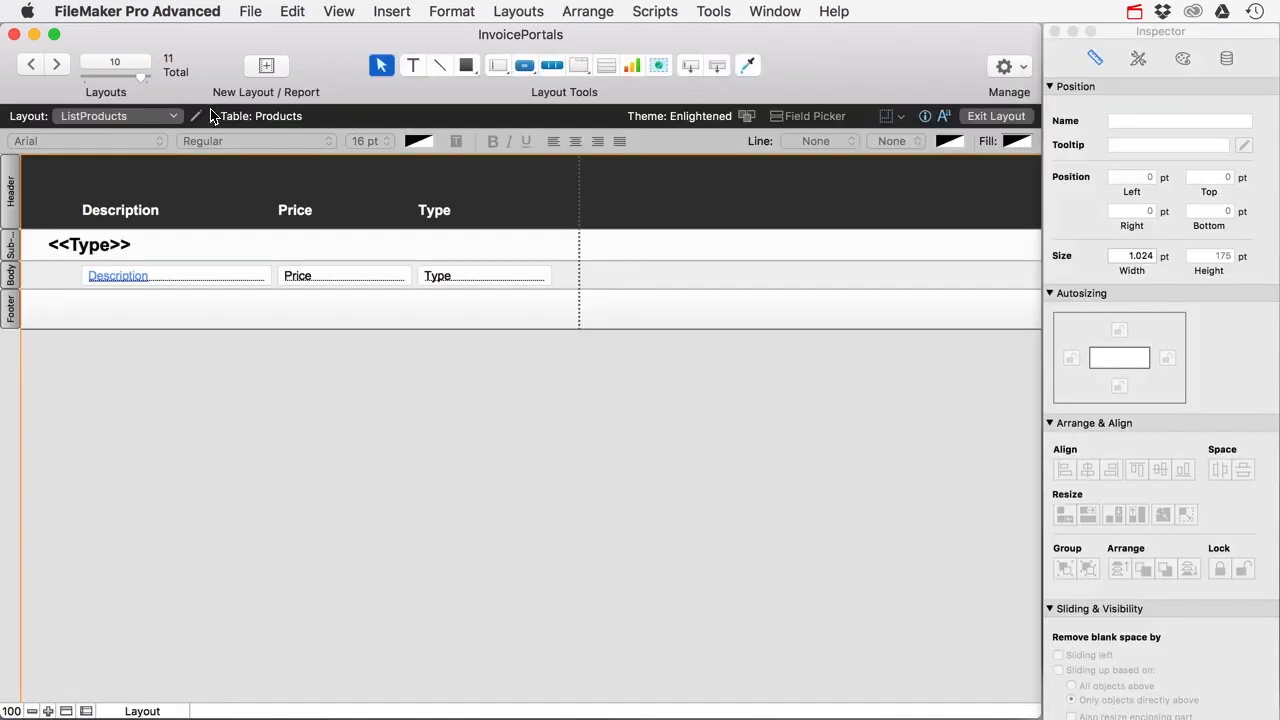
# Step: Turn off delineating fields on the current record only for the ListProducts layout, then open the Maintenance record from the list in Browse mode
pyautogui.click(197, 117)
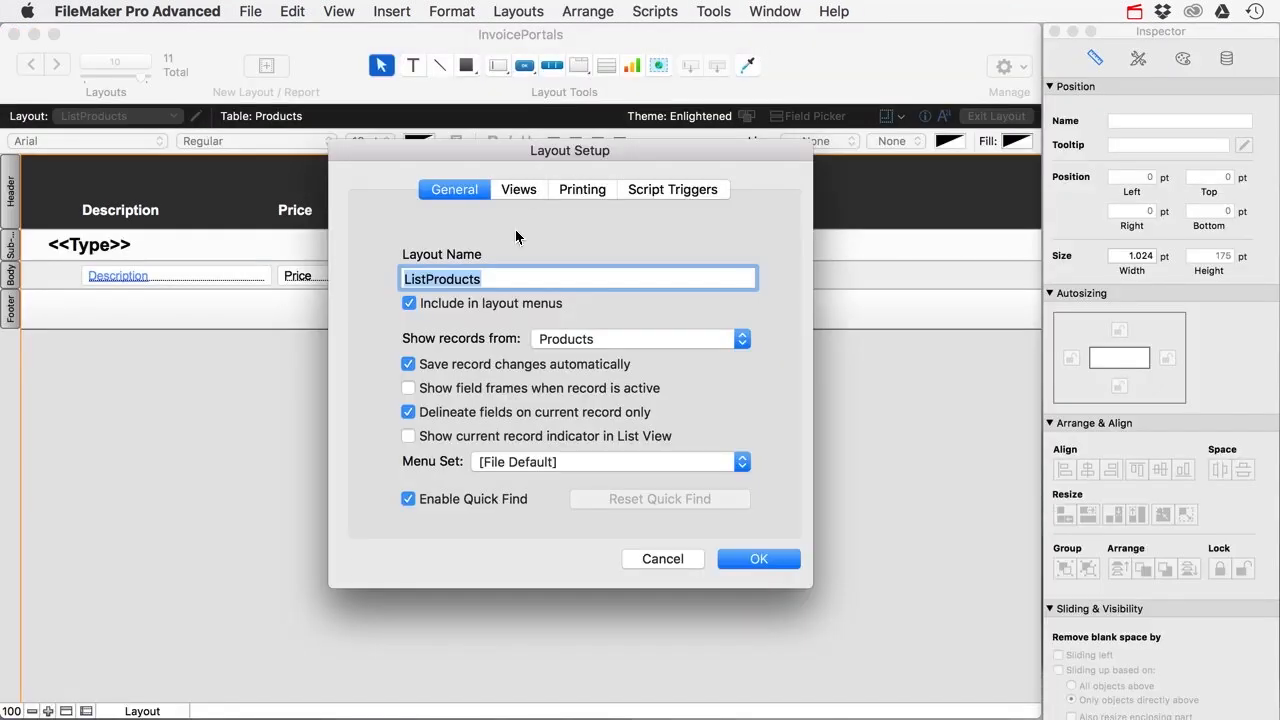
pyautogui.click(406, 414)
pyautogui.click(740, 561)
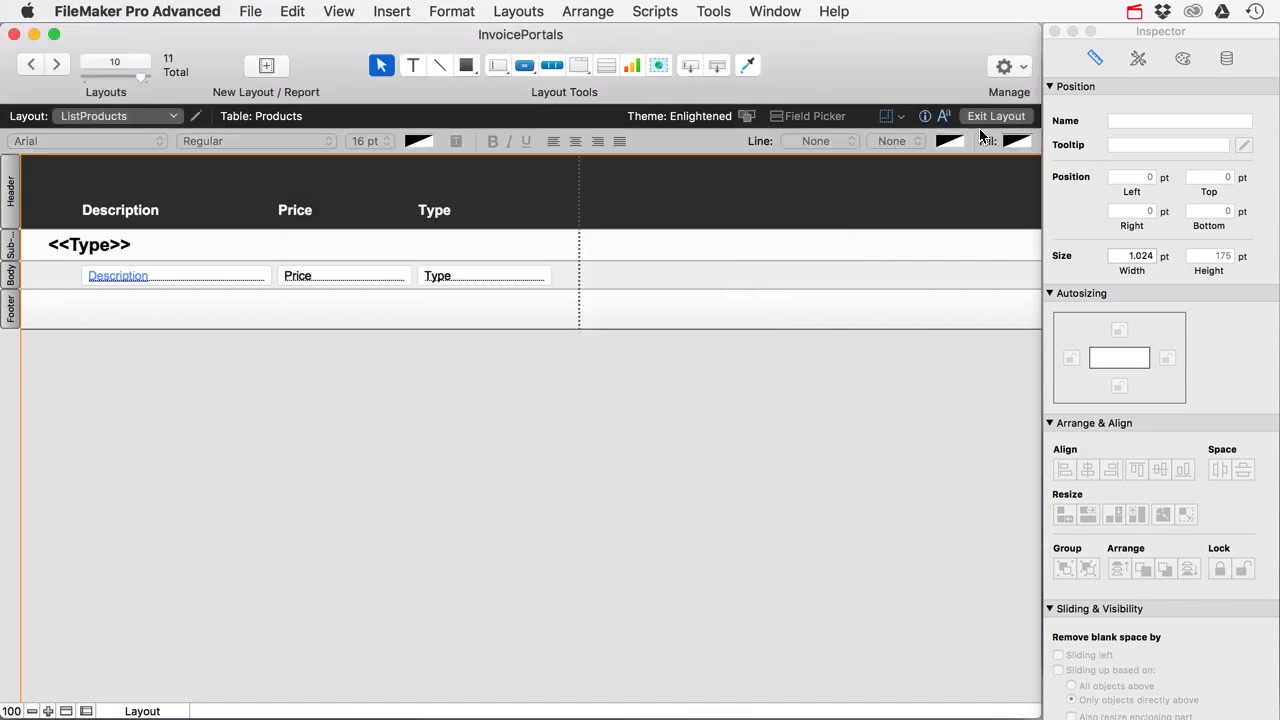
pyautogui.click(978, 118)
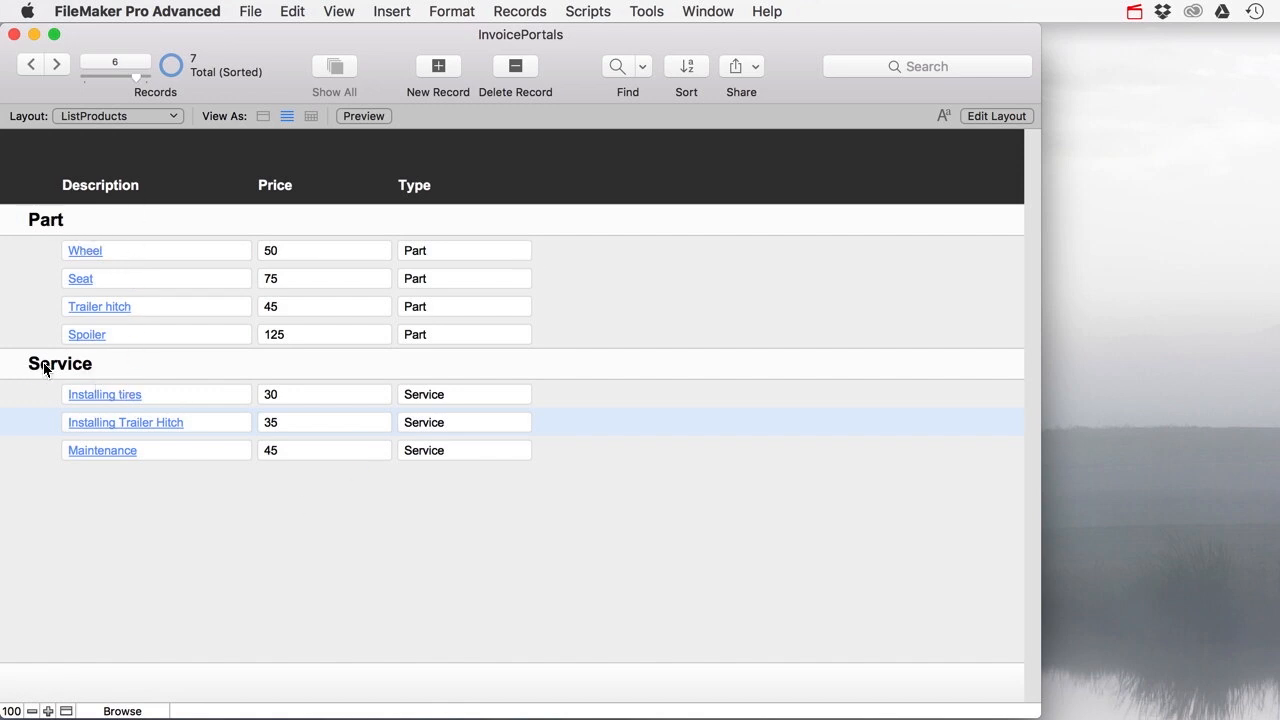
pyautogui.click(102, 452)
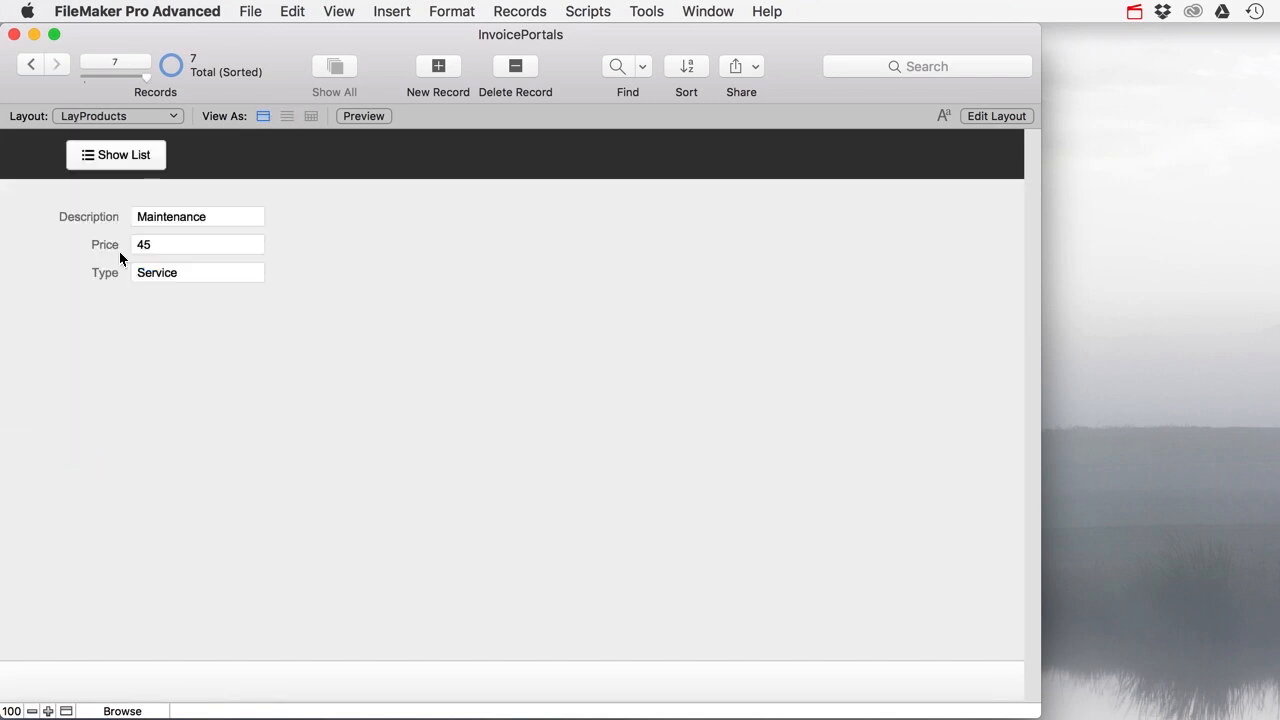
pyautogui.click(992, 116)
pyautogui.click(134, 178)
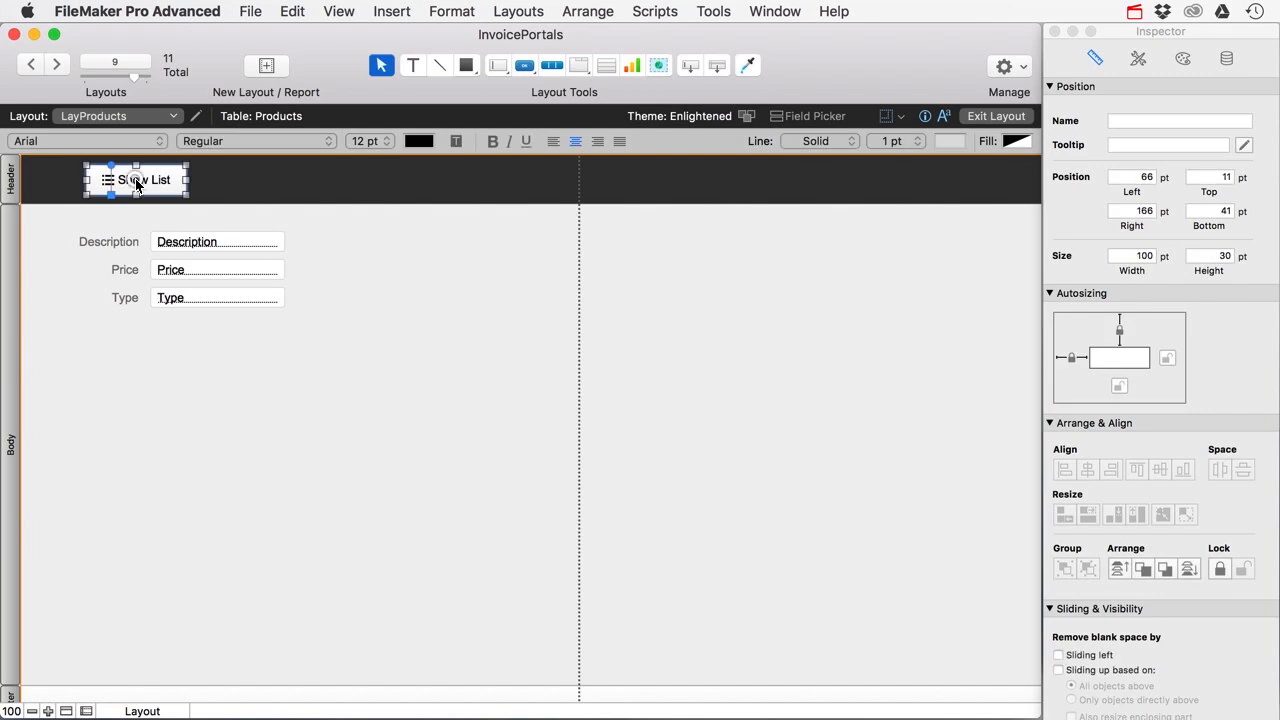
pyautogui.rightClick(134, 178)
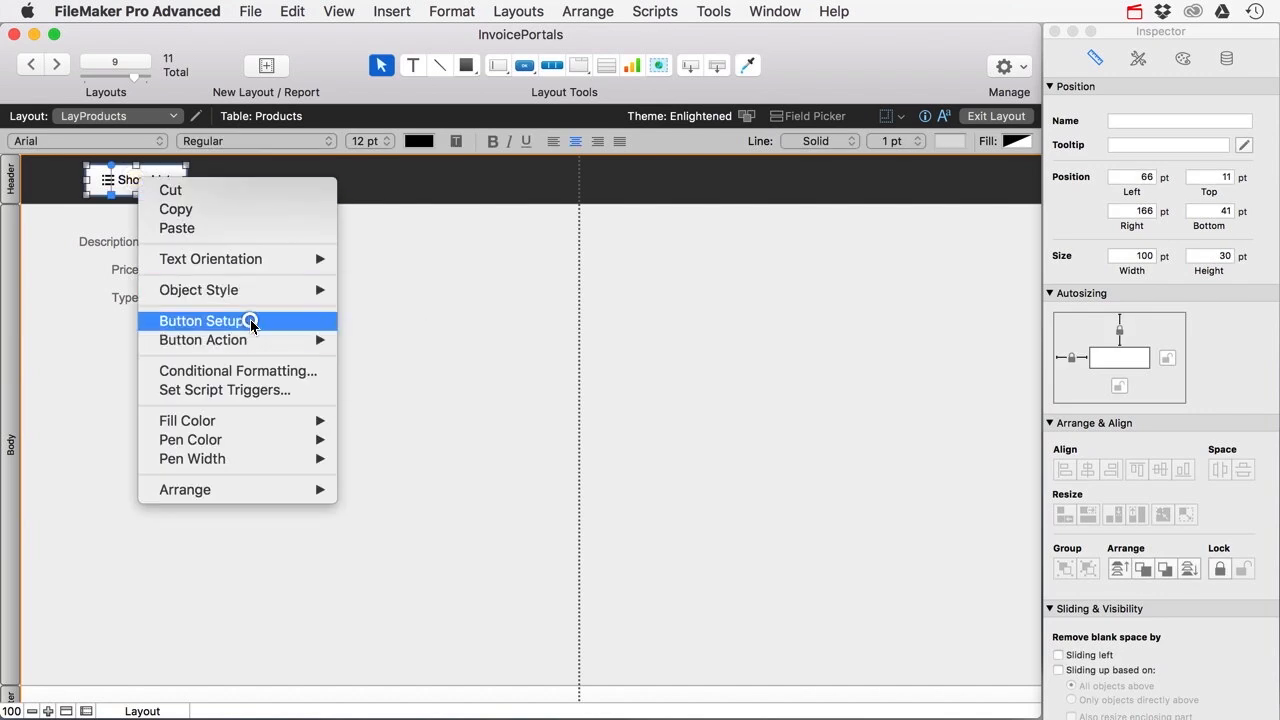
pyautogui.click(245, 321)
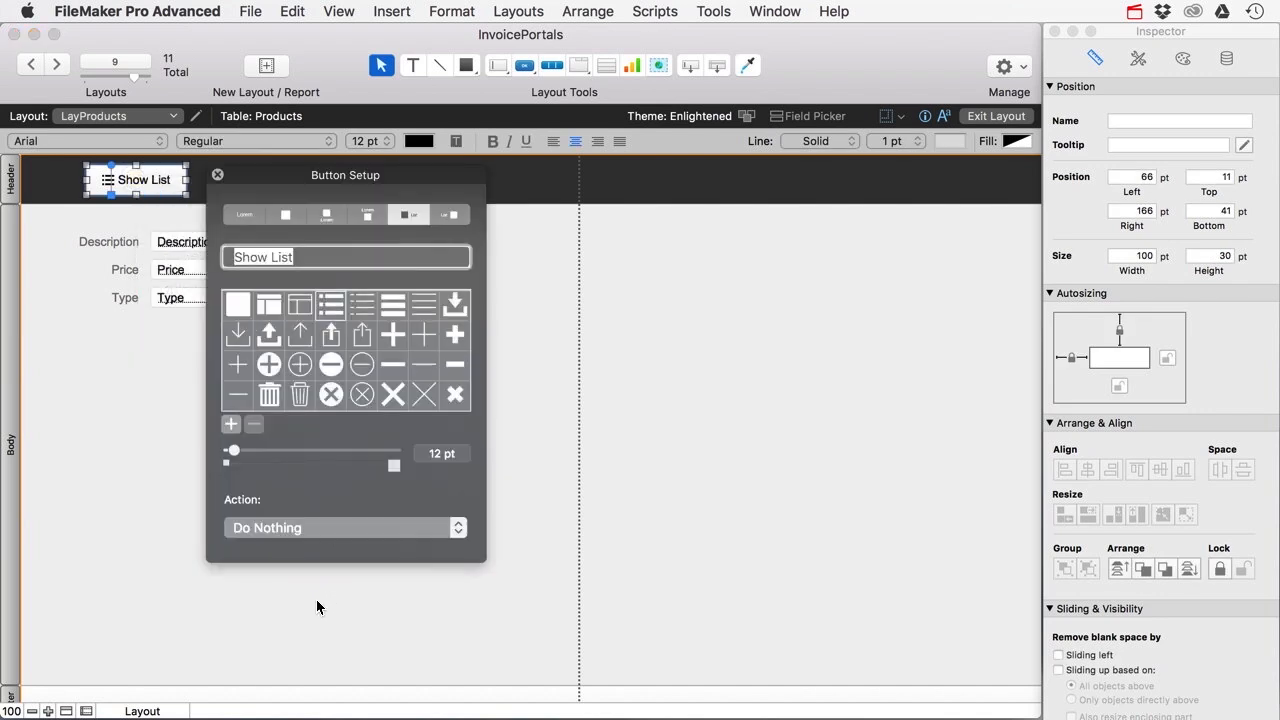
pyautogui.click(294, 527)
pyautogui.click(298, 558)
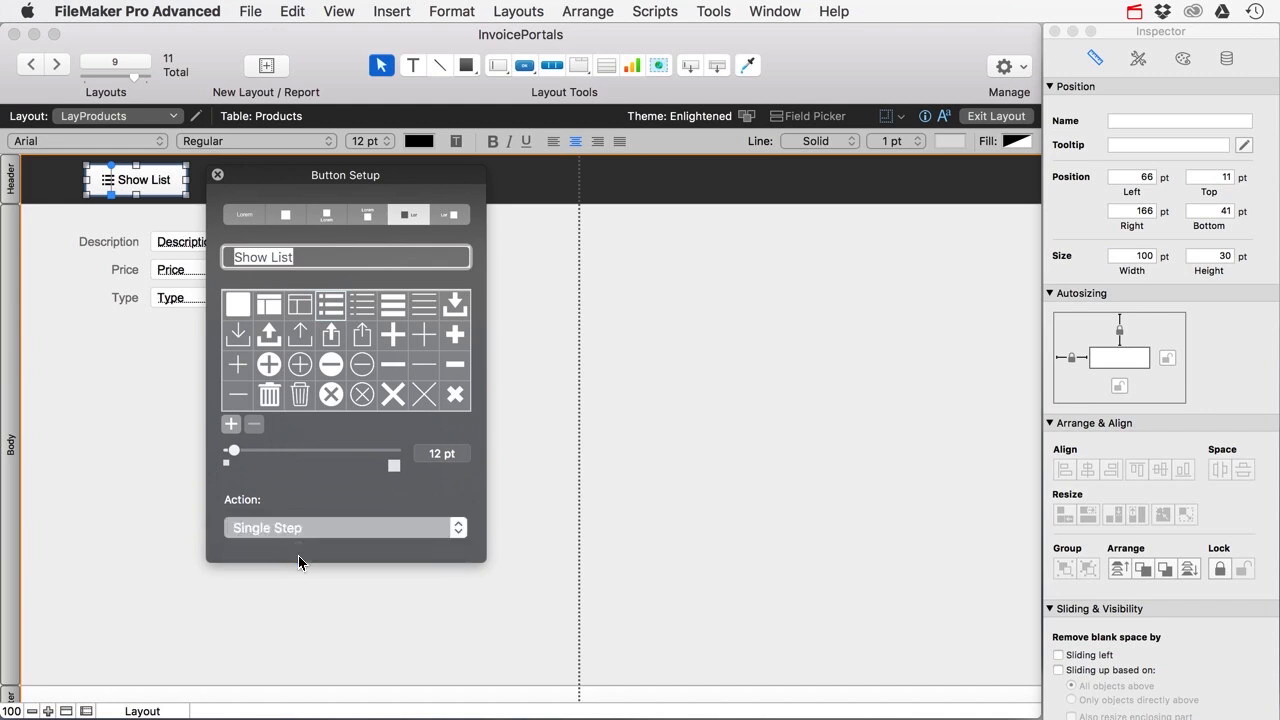
pyautogui.write('Go R')
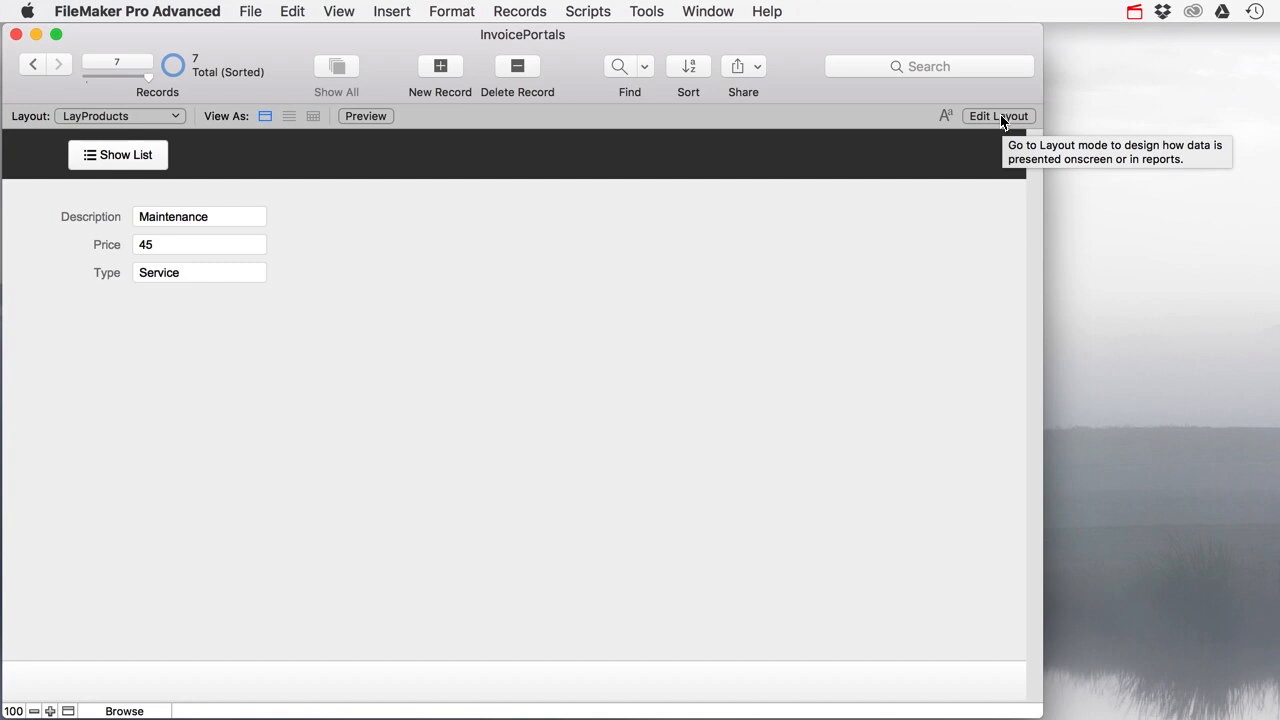
# Step: Give the Show List button on the LayProducts layout a single-step Go to Layout action
pyautogui.click(1001, 118)
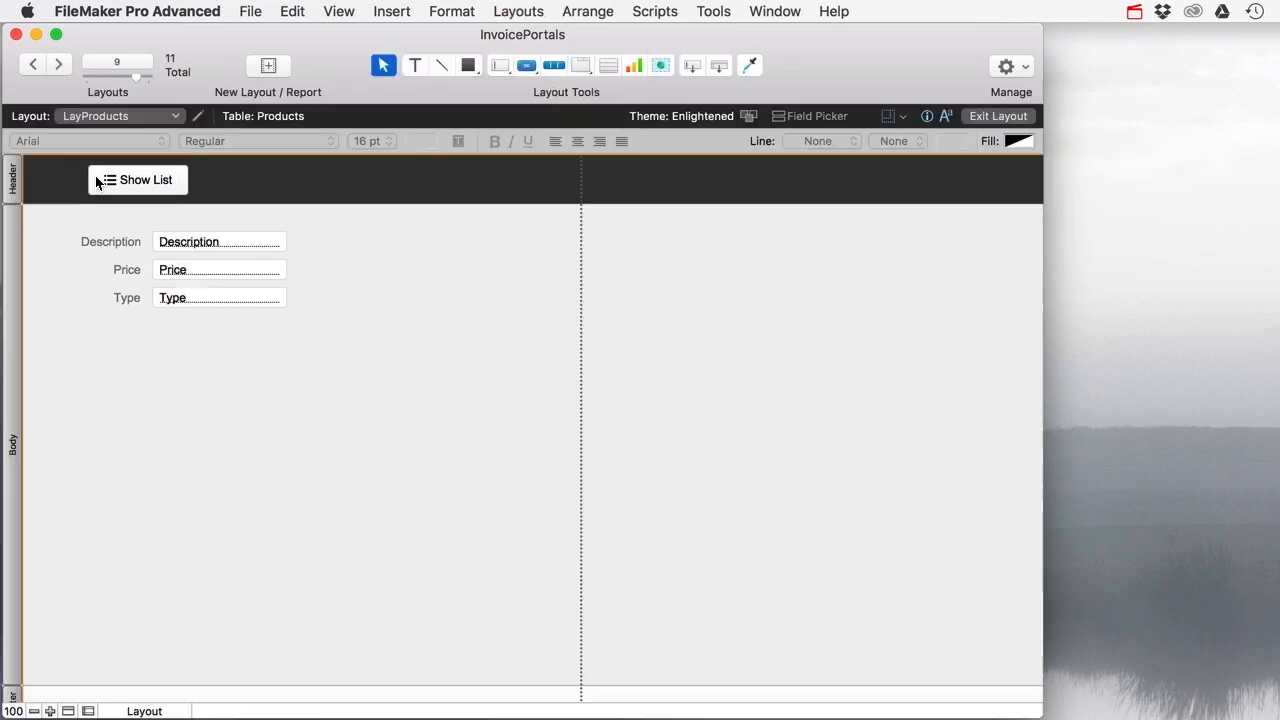
pyautogui.click(124, 178)
pyautogui.rightClick(128, 181)
pyautogui.moveTo(248, 341)
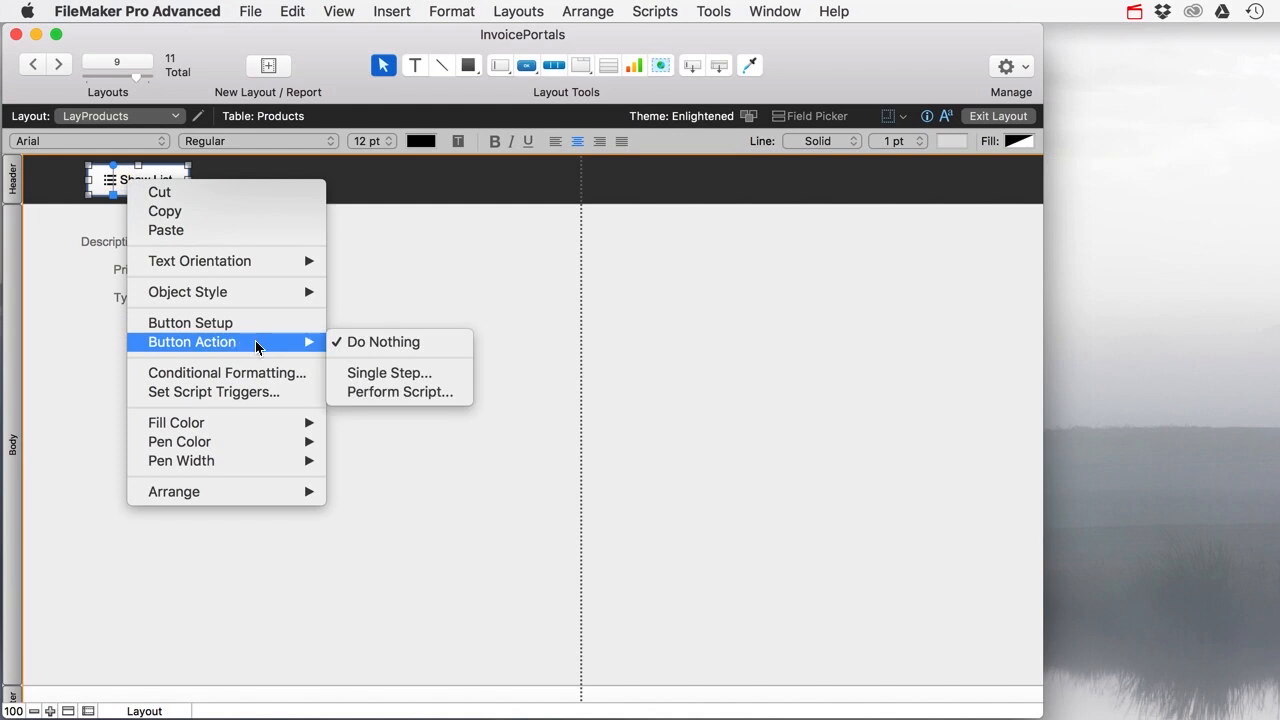
pyautogui.click(404, 374)
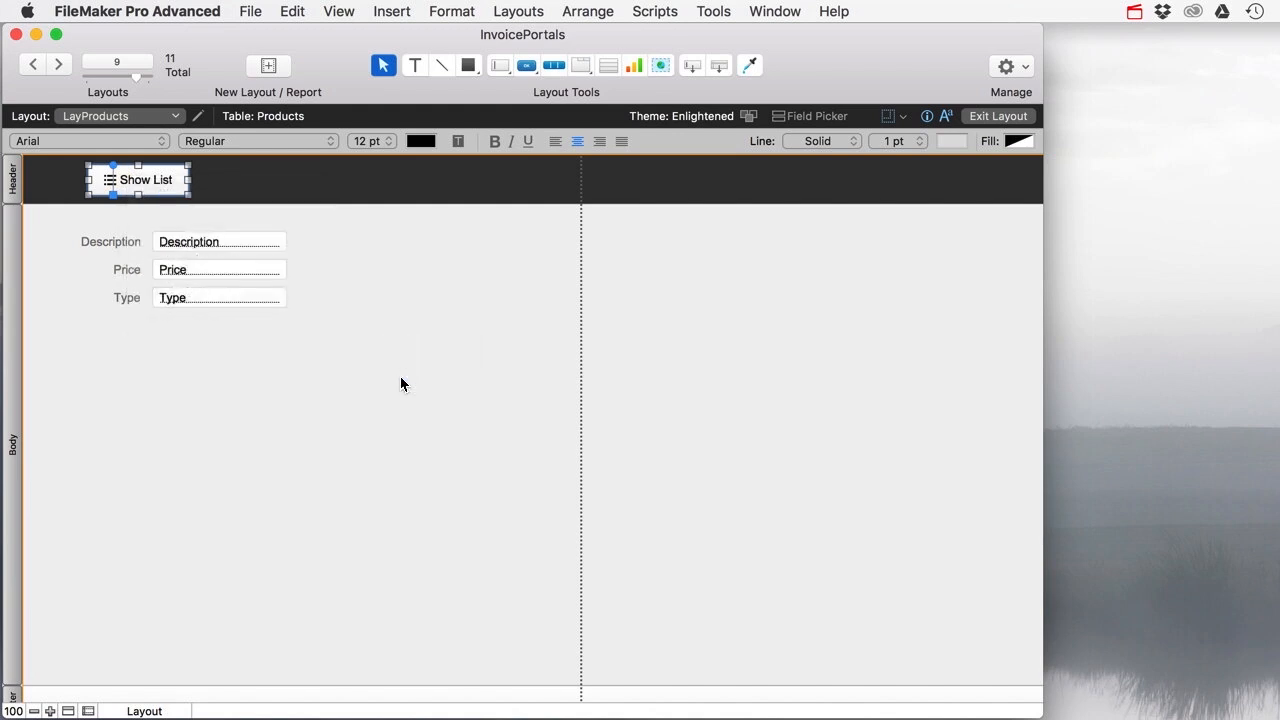
pyautogui.click(599, 256)
pyautogui.write('Go To Lay')
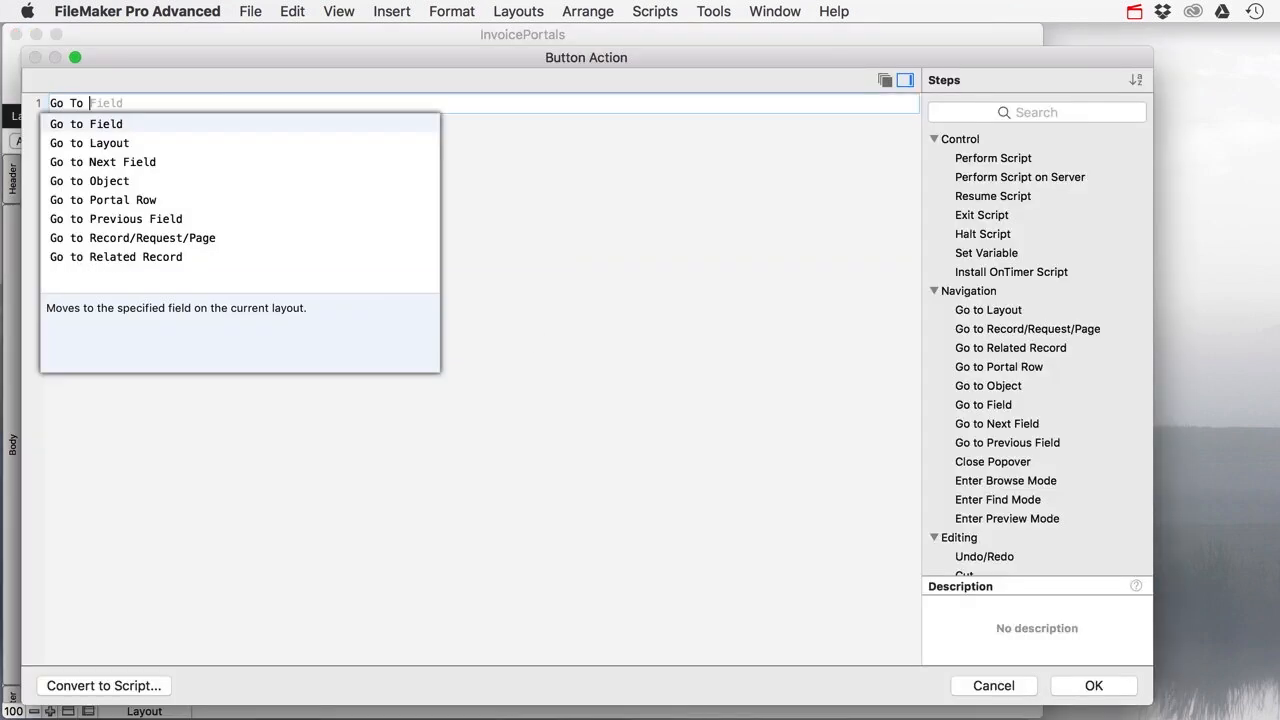
pyautogui.press('Return')
pyautogui.press('space')
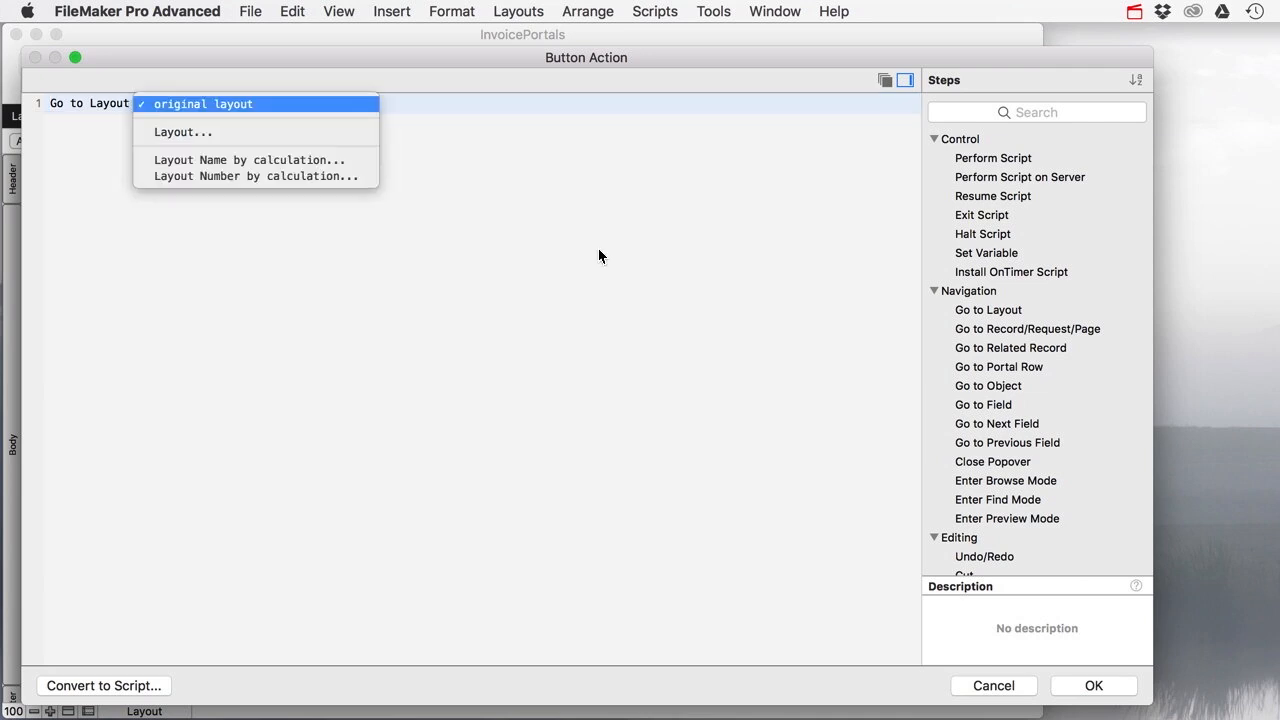
# Step: Set the target of the Go to Layout action to ListProducts and confirm the button action
pyautogui.press('Down')
pyautogui.press('Return')
pyautogui.click(572, 355)
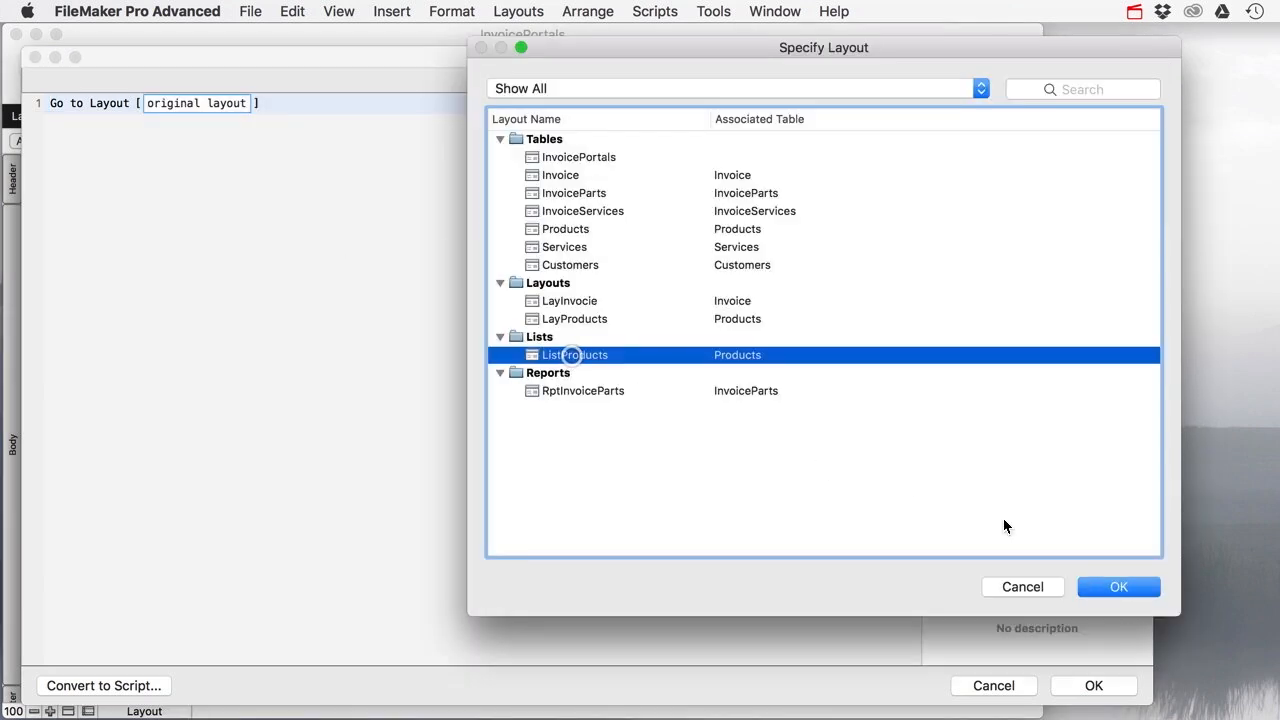
pyautogui.click(1101, 586)
pyautogui.click(1116, 687)
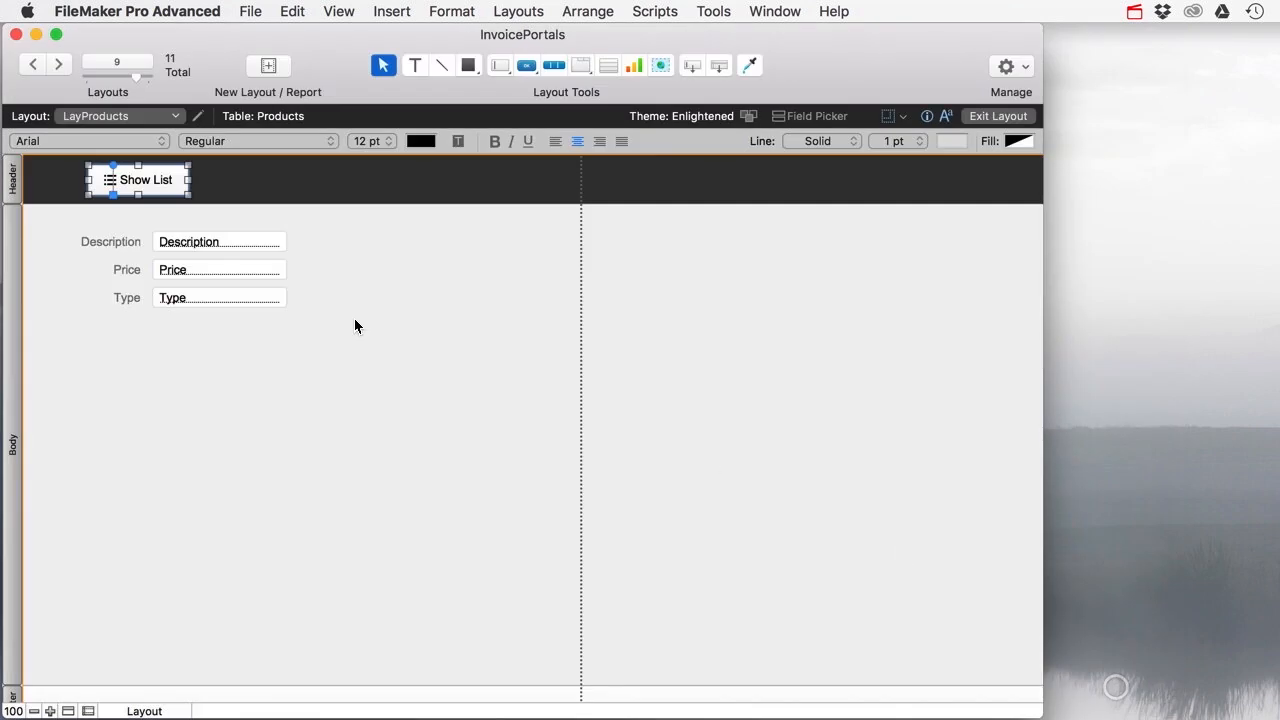
# Step: Review the Show List button's setup and options, then exit layout editing and test the button
pyautogui.rightClick(158, 182)
pyautogui.click(249, 324)
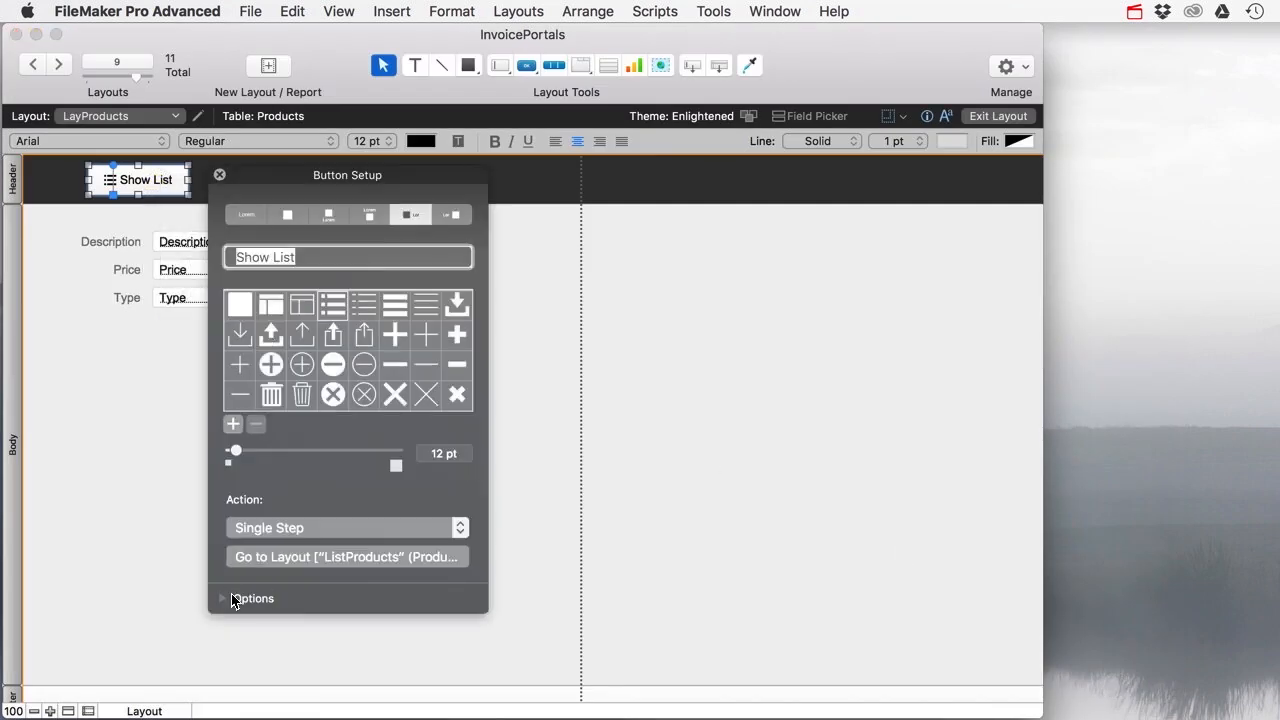
pyautogui.click(225, 598)
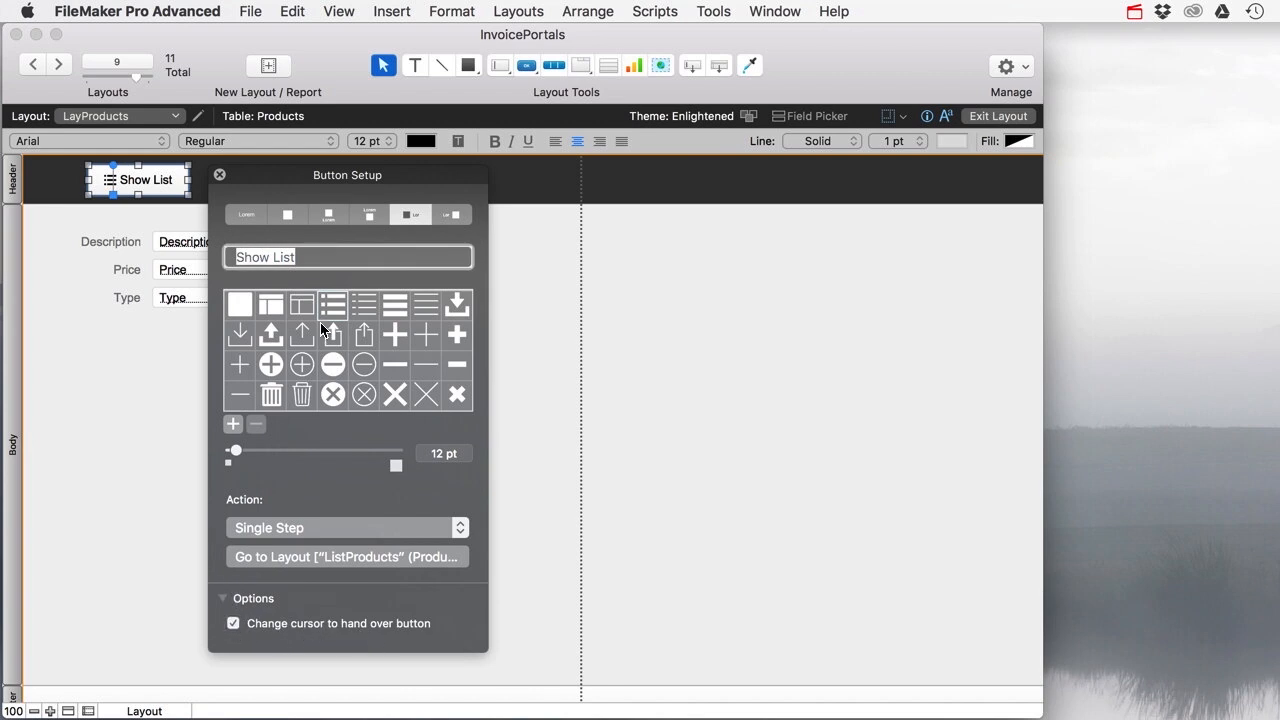
pyautogui.click(220, 175)
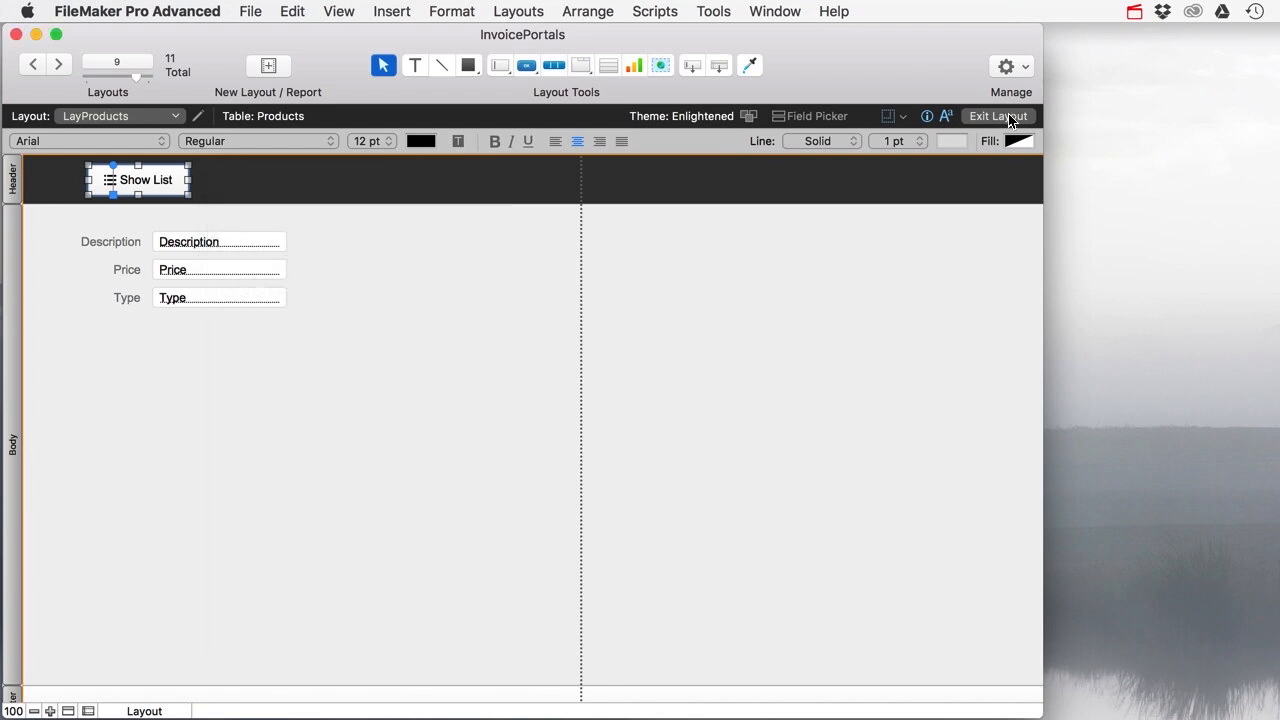
pyautogui.click(1020, 116)
pyautogui.click(140, 154)
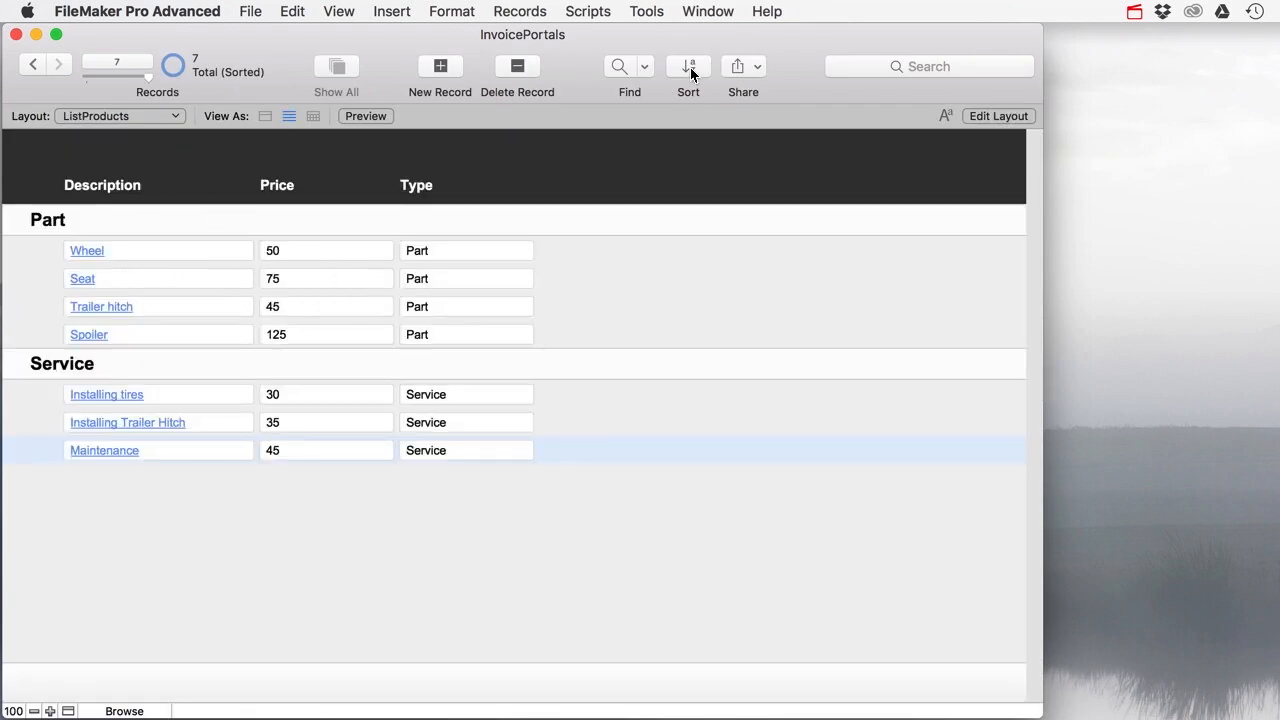
# Step: Find product records with the description wheel
pyautogui.click(616, 67)
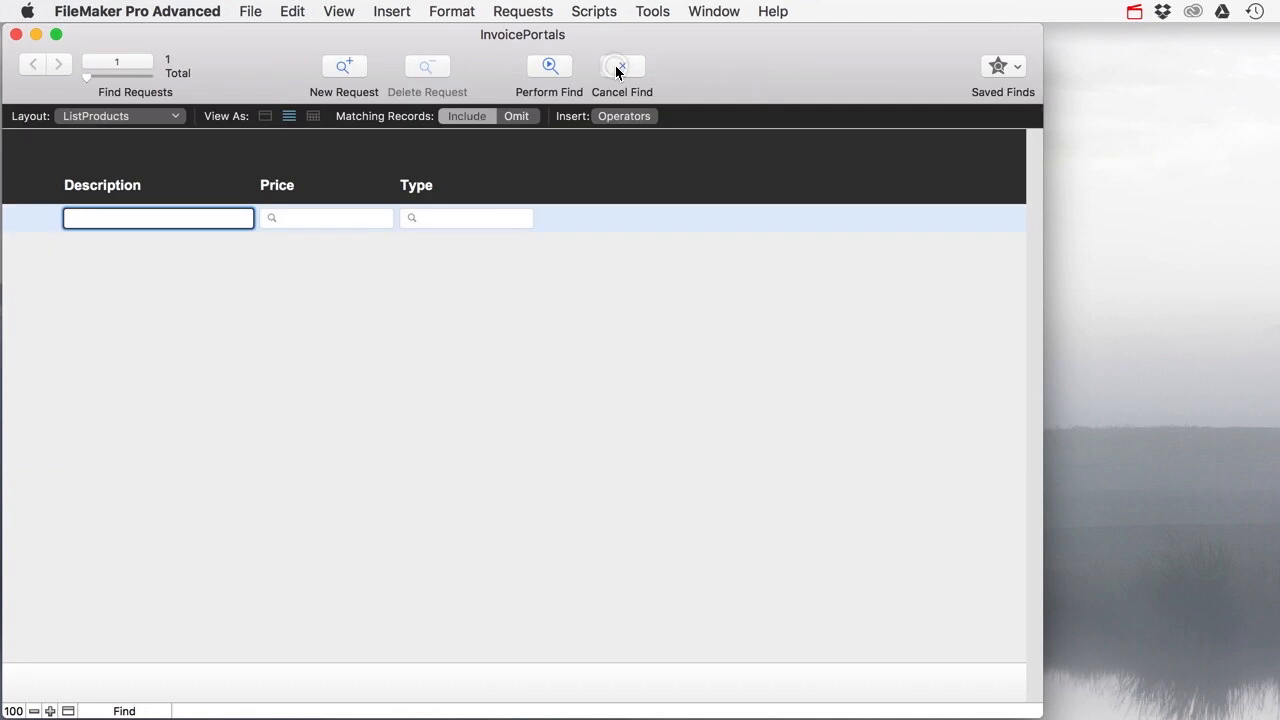
pyautogui.write('wheel')
pyautogui.press('Return')
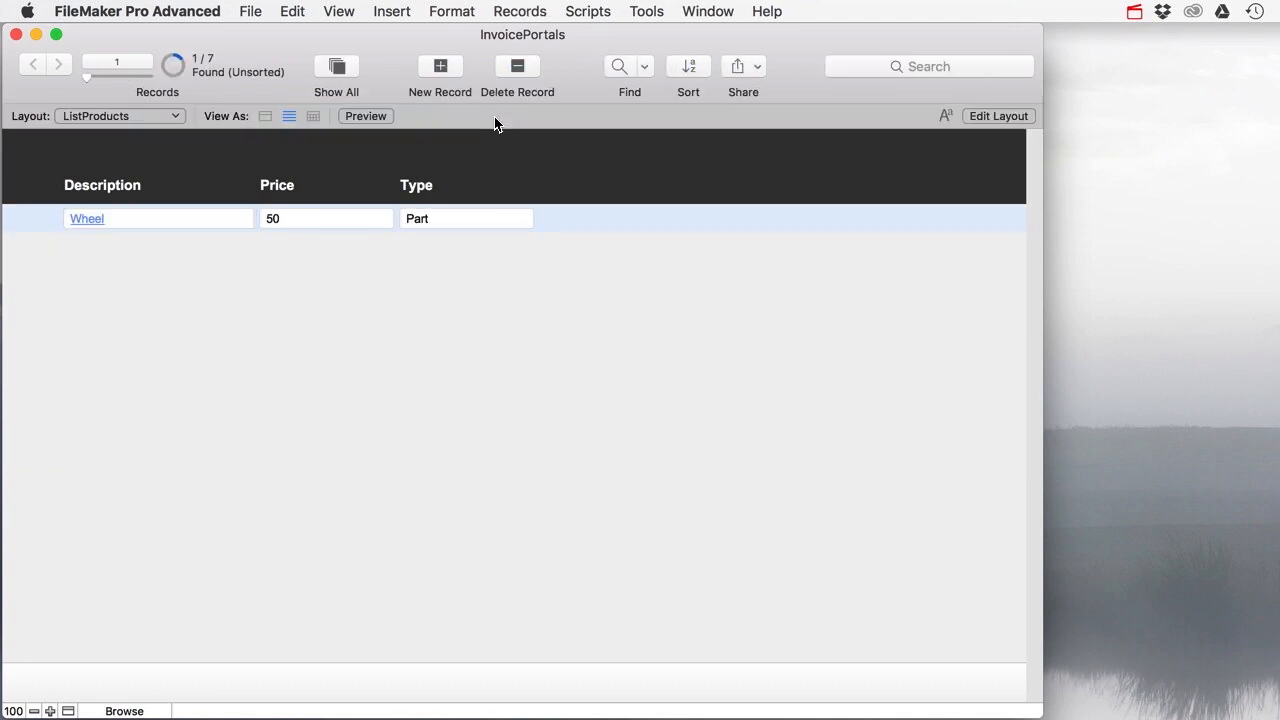
# Step: Test the link and Show List button between the Wheel record and the list, first with the found set, then with all records shown
pyautogui.click(82, 220)
pyautogui.click(138, 157)
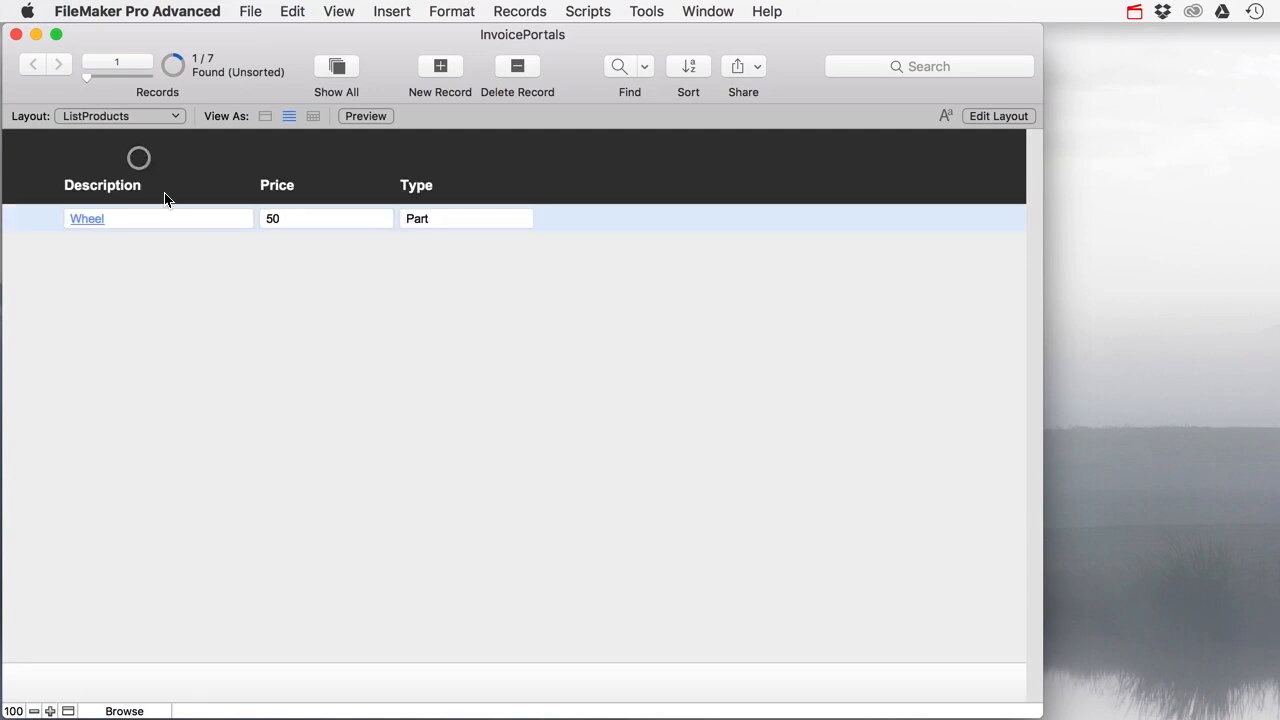
pyautogui.click(96, 219)
pyautogui.click(327, 77)
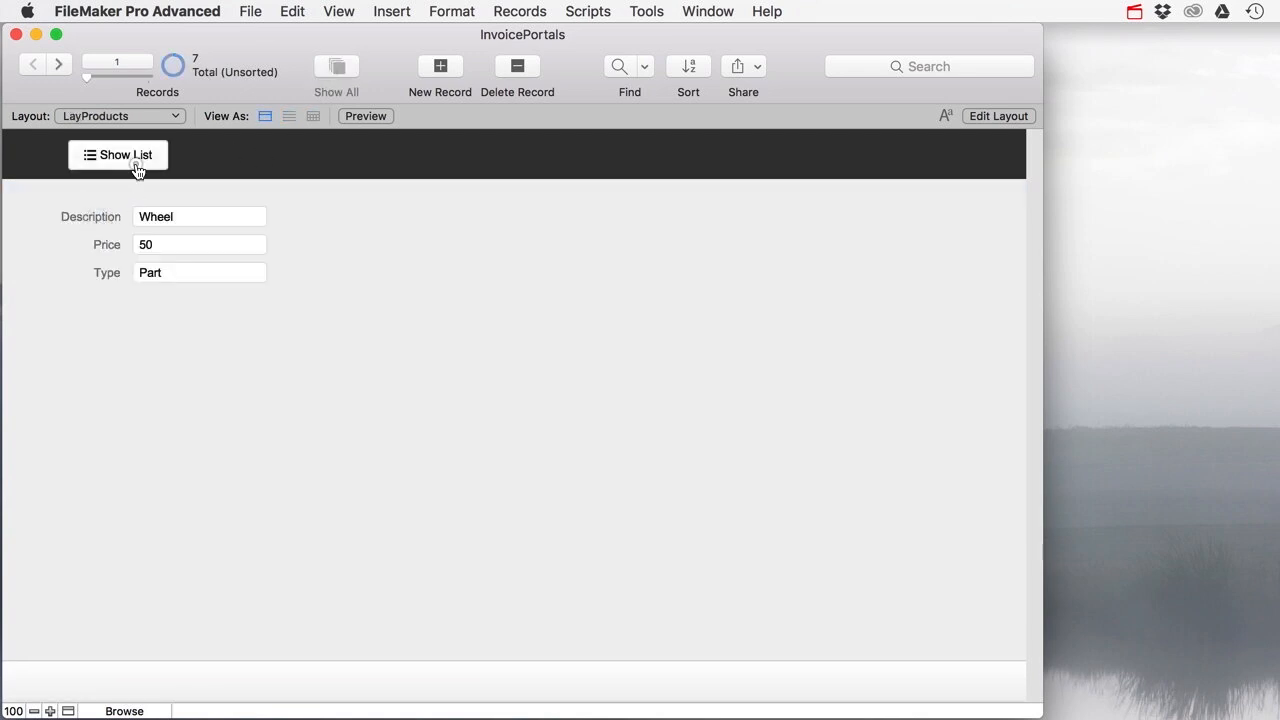
pyautogui.click(134, 163)
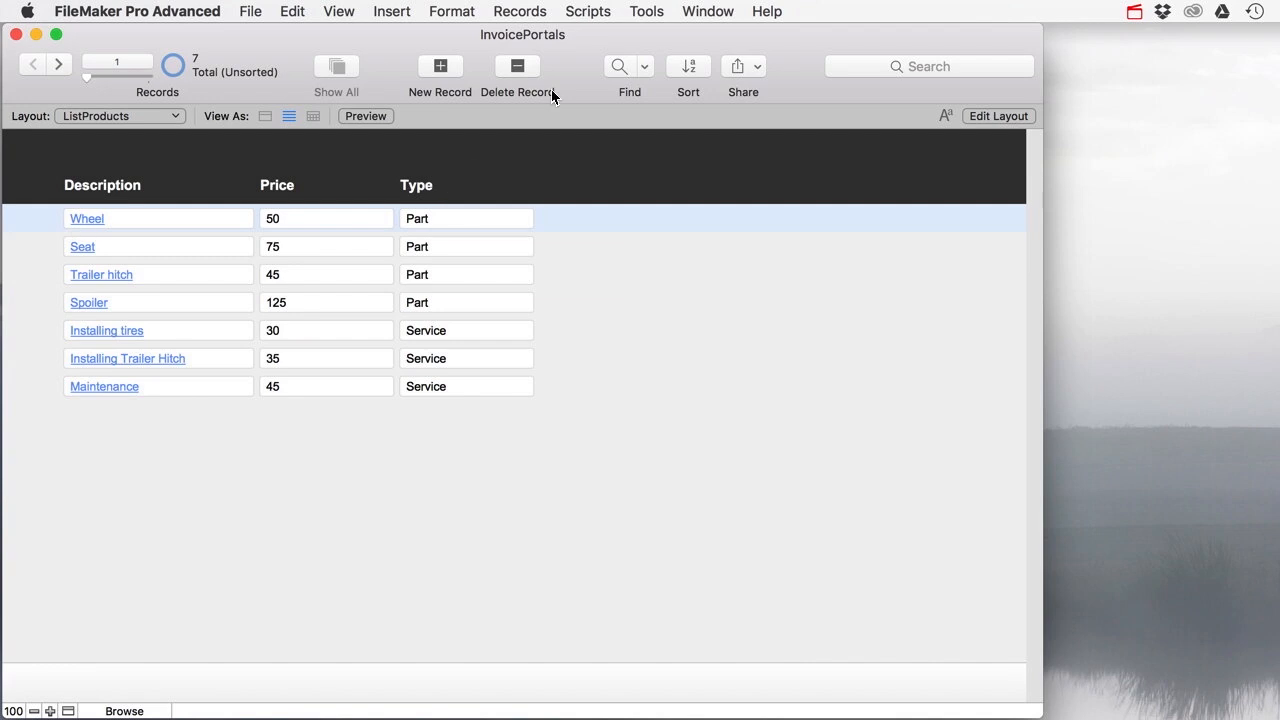
# Step: Create a script in the Script Workspace and name it Go To Product List
pyautogui.click(602, 13)
pyautogui.click(606, 38)
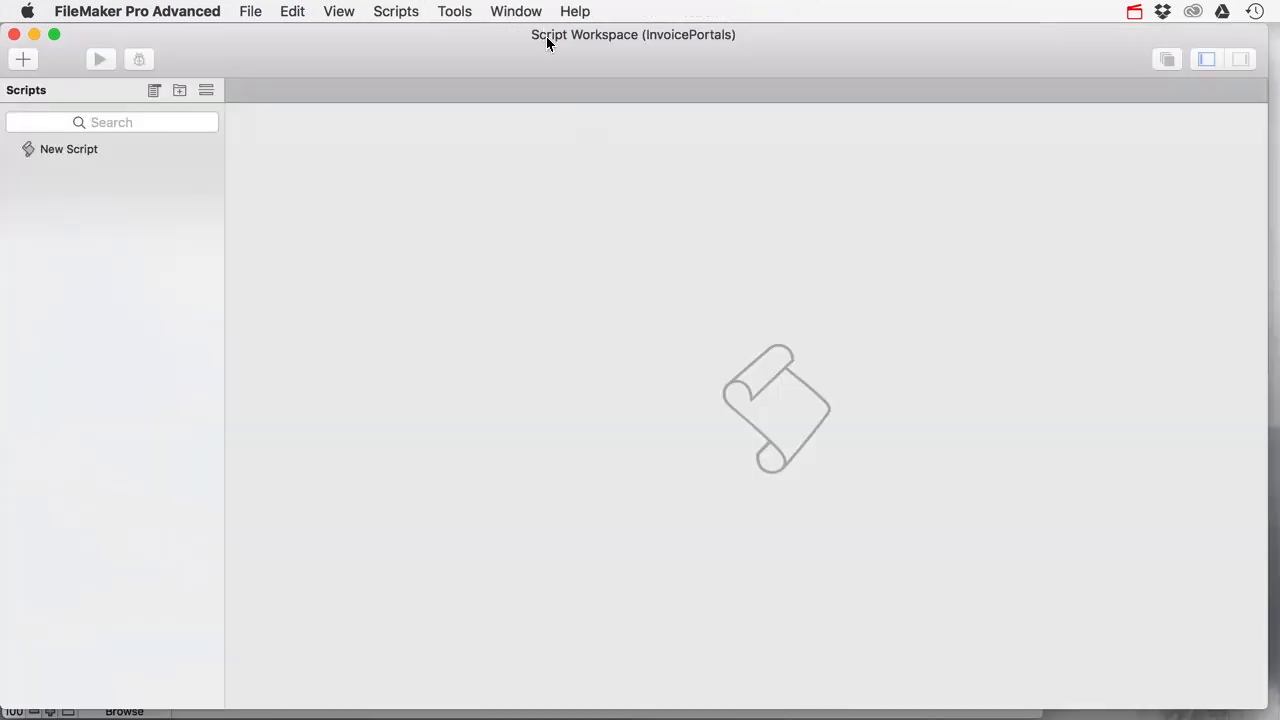
pyautogui.click(85, 152)
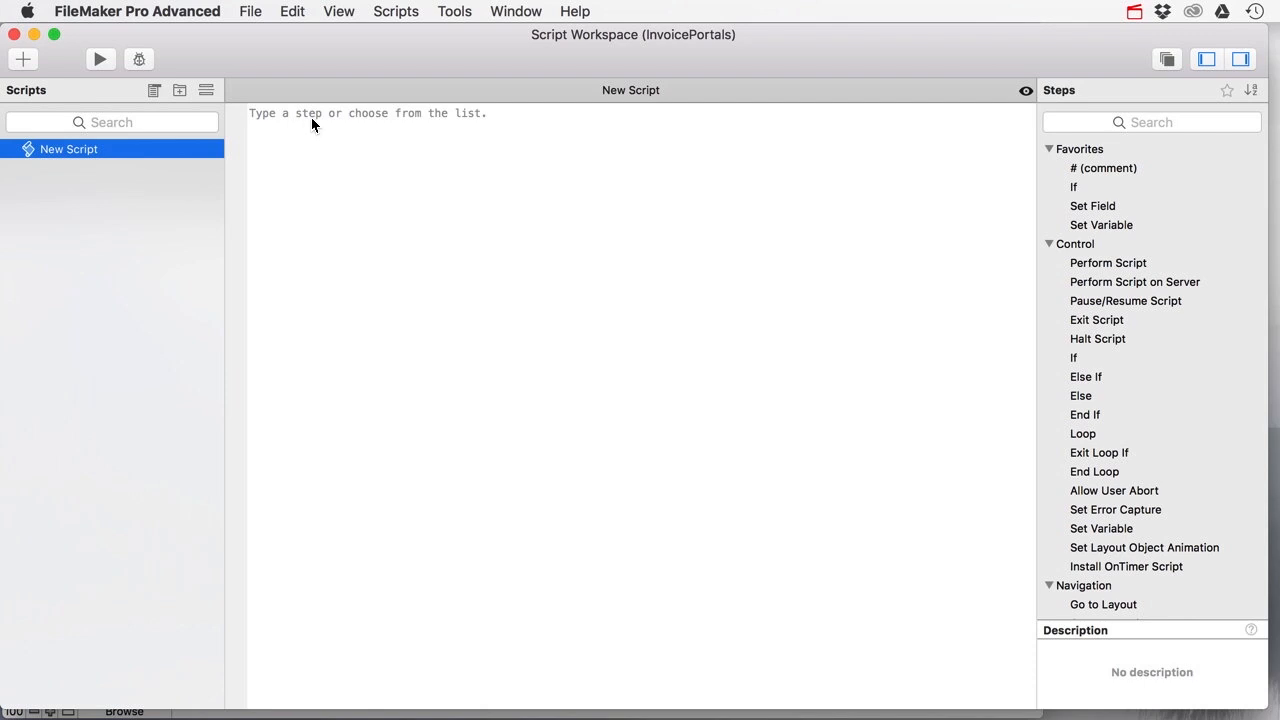
pyautogui.doubleClick(92, 151)
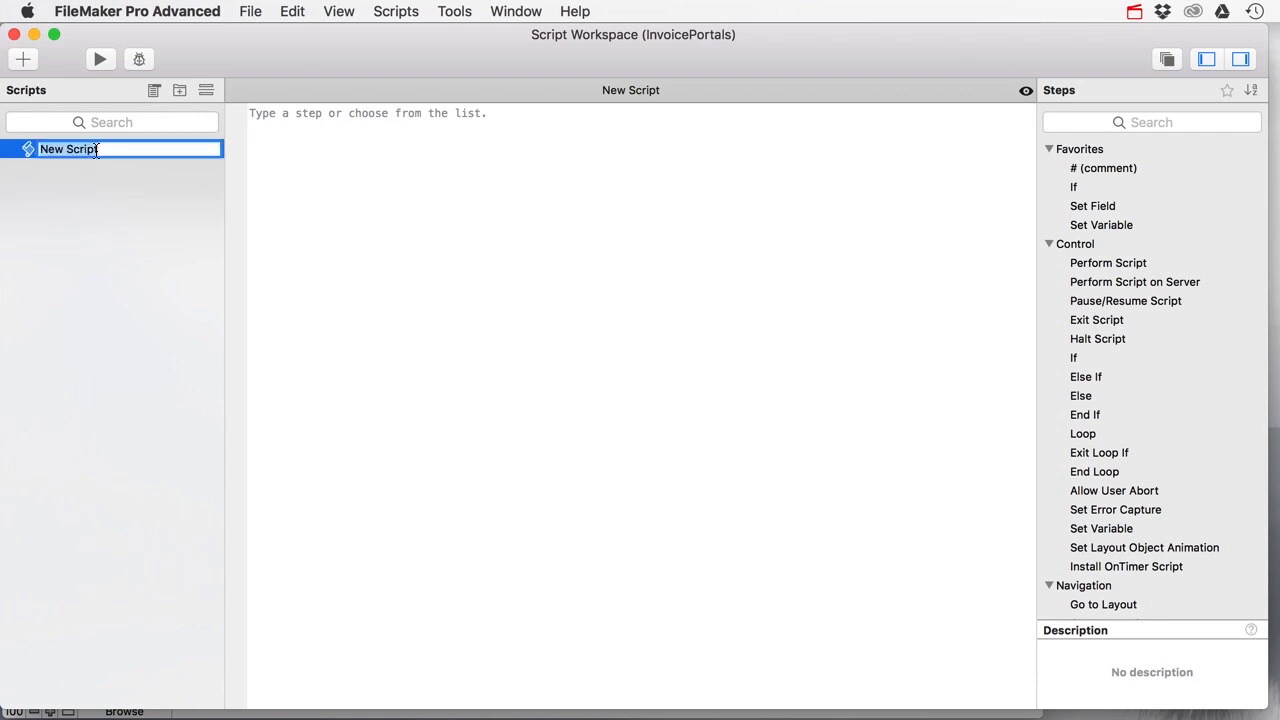
pyautogui.write('Go T')
pyautogui.press('Return')
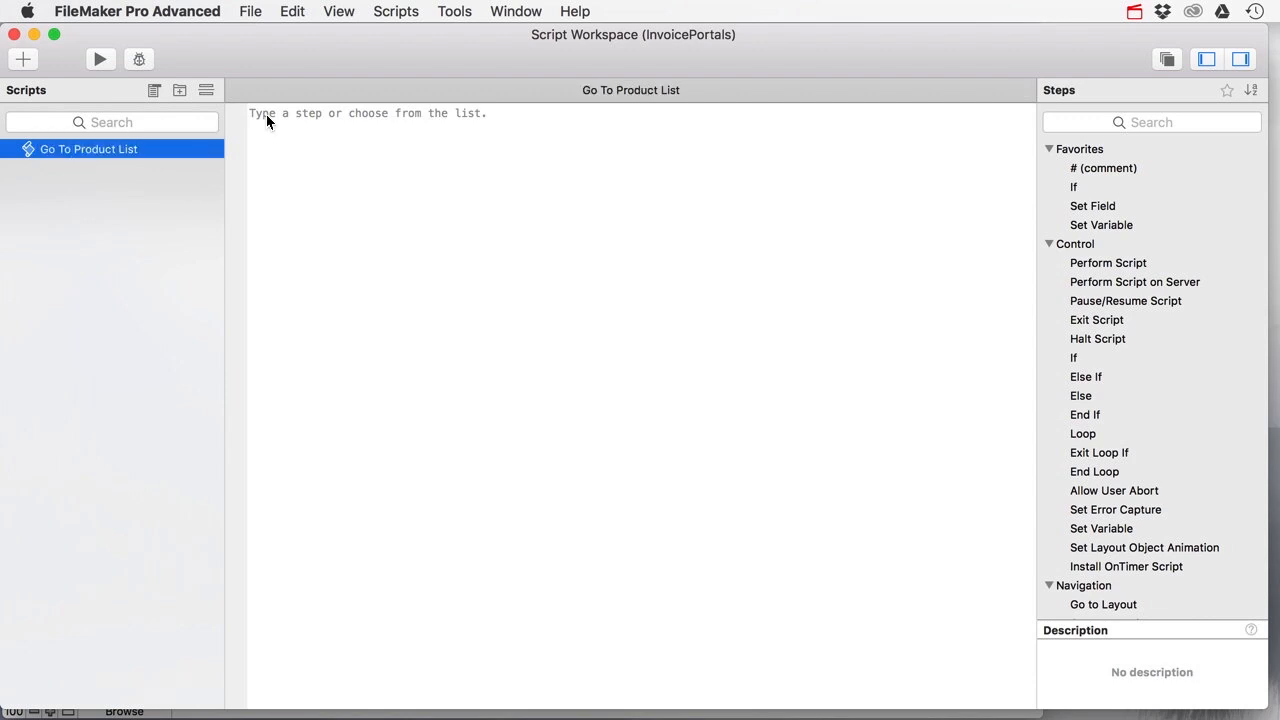
# Step: Add a Go to Layout step targeting the ListProducts layout to the Go To Product List script
pyautogui.click(316, 112)
pyautogui.write('Go Tl')
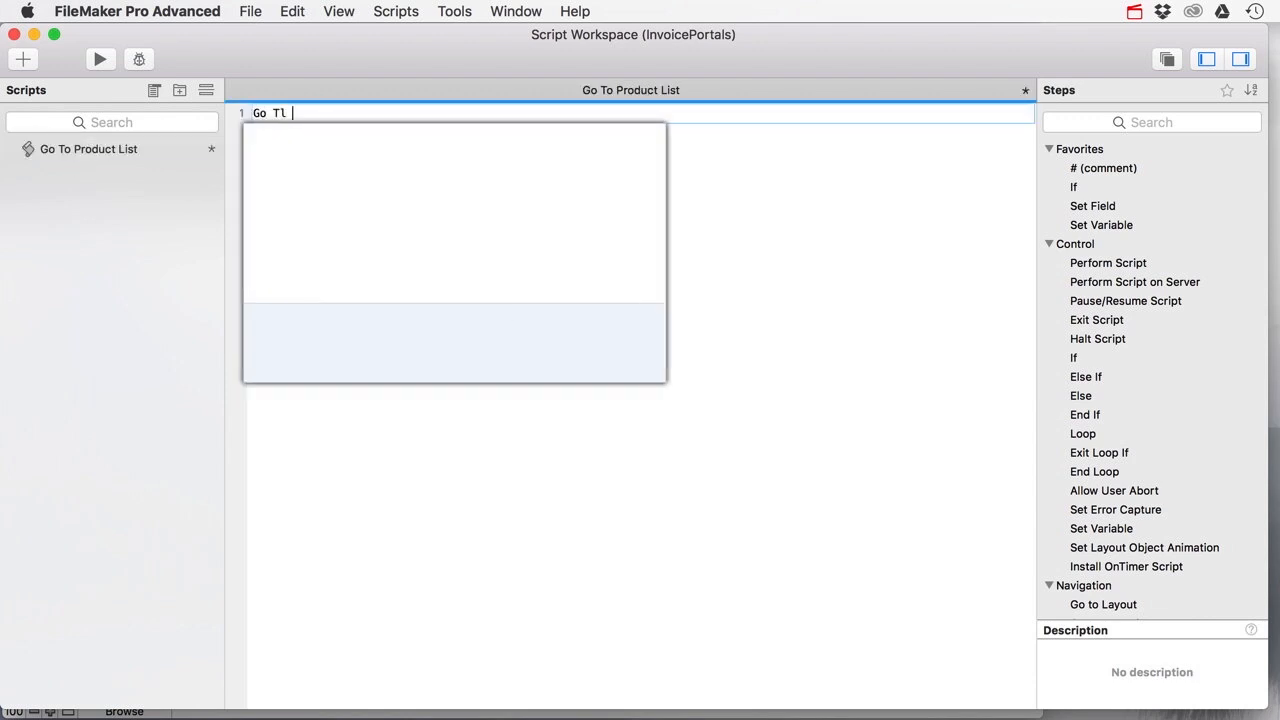
pyautogui.press('BackSpace')
pyautogui.write('o')
pyautogui.press('Down')
pyautogui.press('Return')
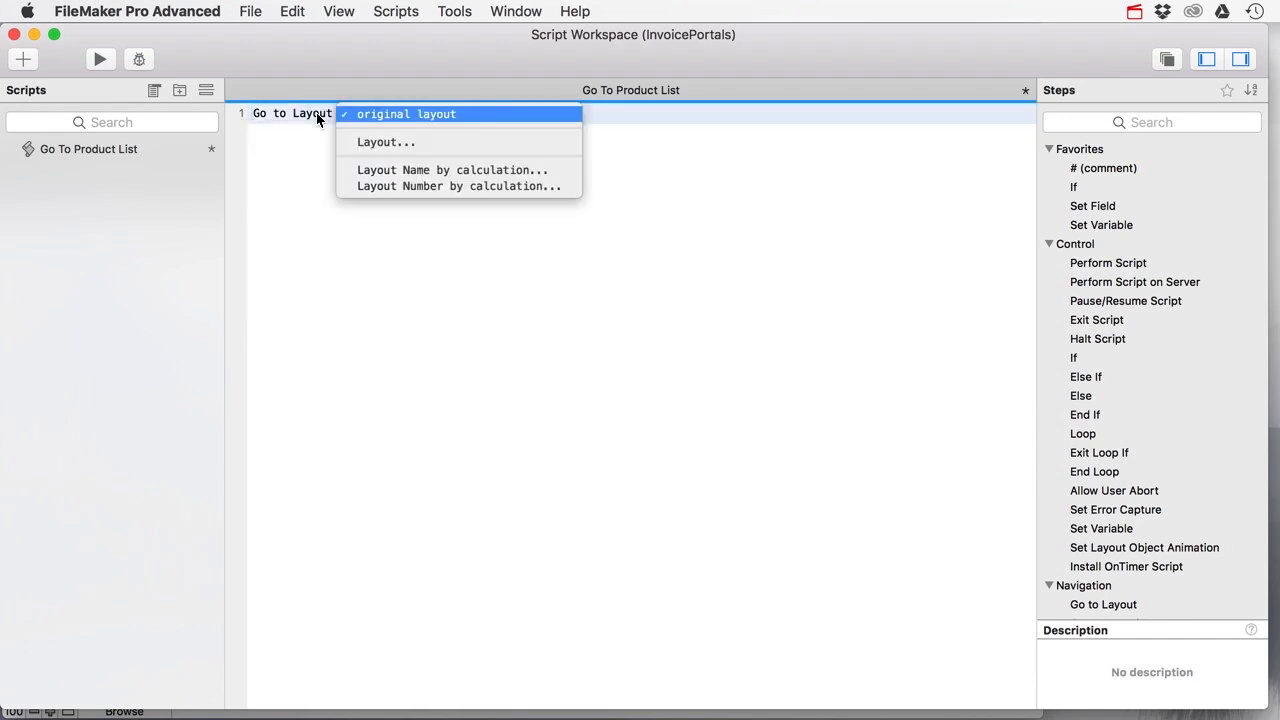
pyautogui.press('Down')
pyautogui.press('Return')
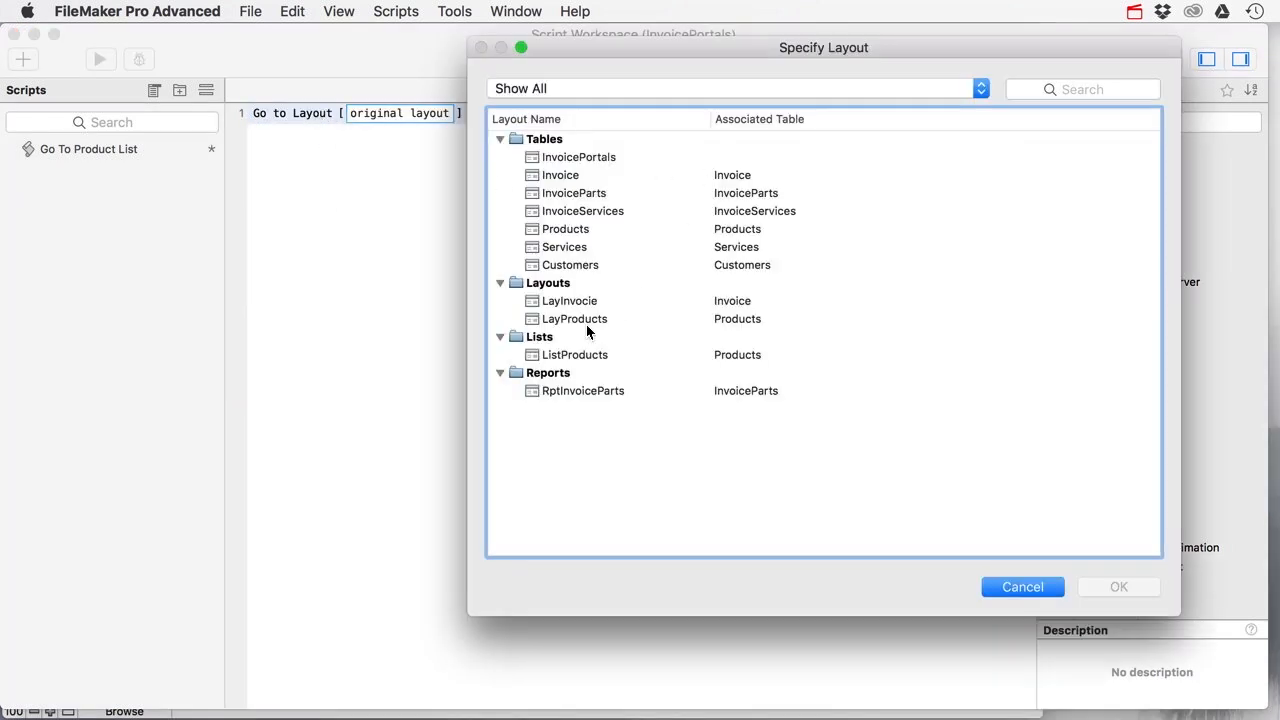
pyautogui.click(566, 354)
pyautogui.click(1120, 587)
# Step: Add a Show All Records step below the Go to Layout step
pyautogui.click(312, 124)
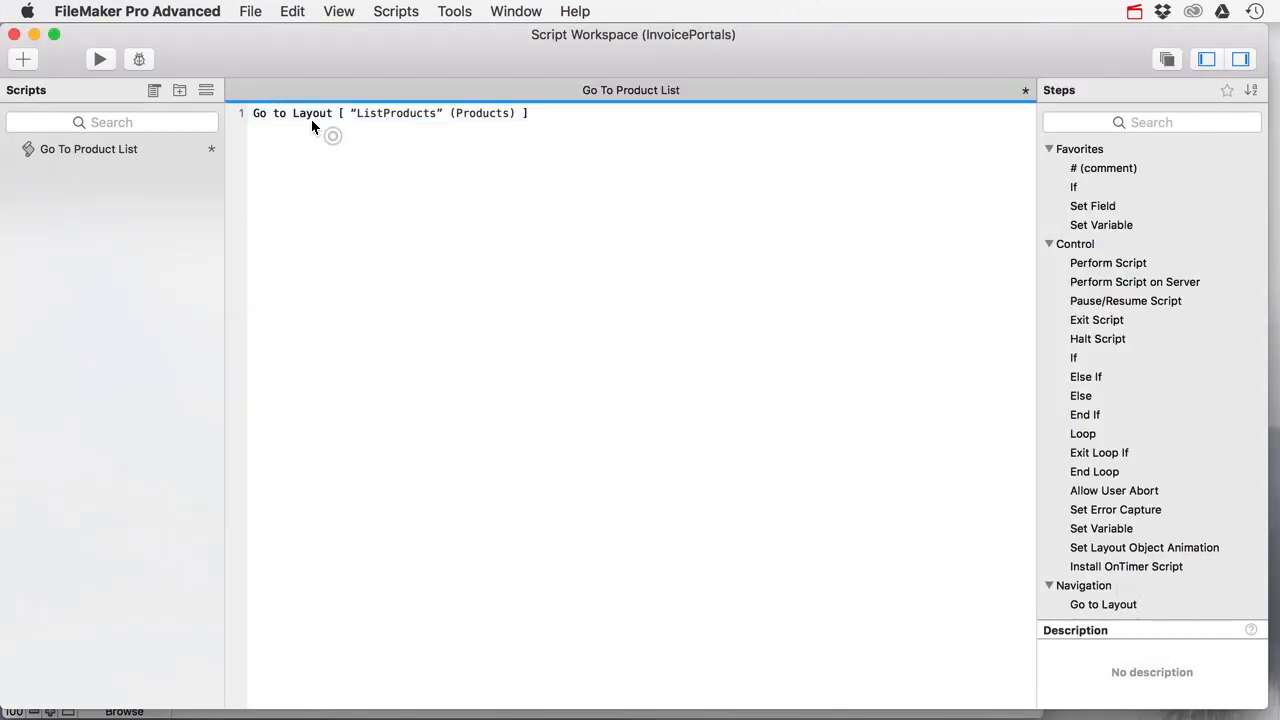
pyautogui.press('Return')
pyautogui.write('Show All')
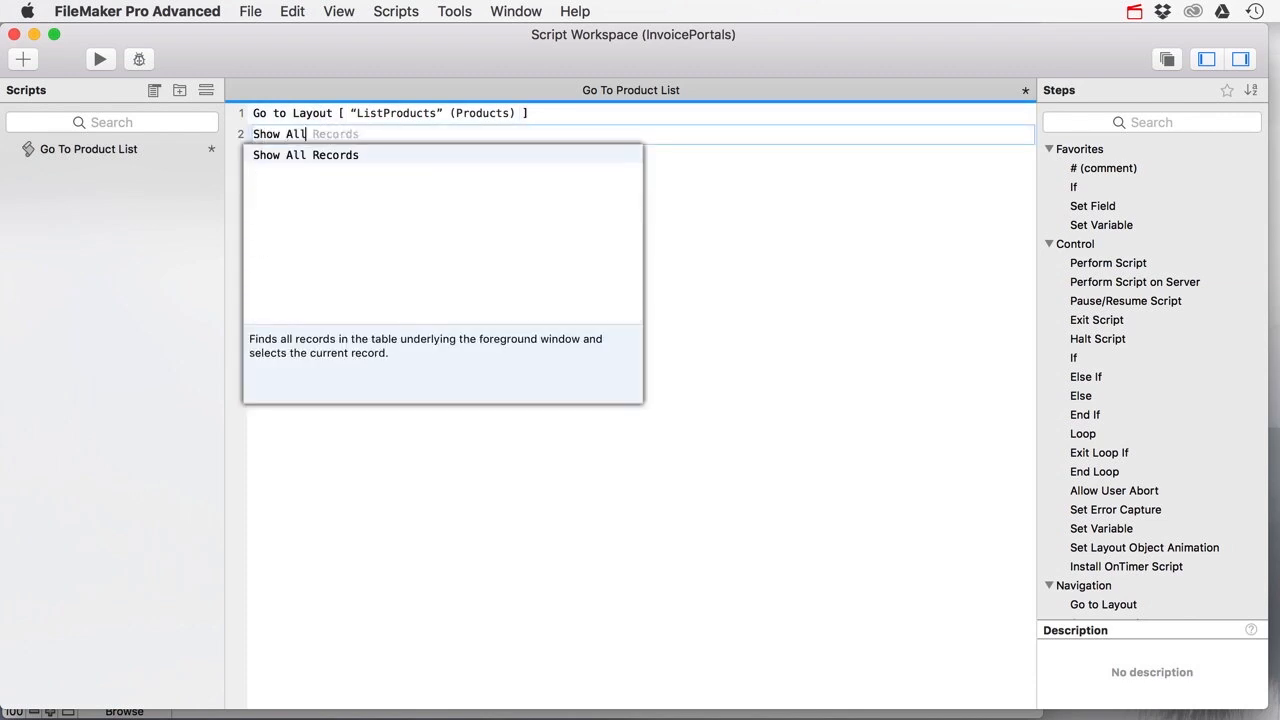
pyautogui.press('Return')
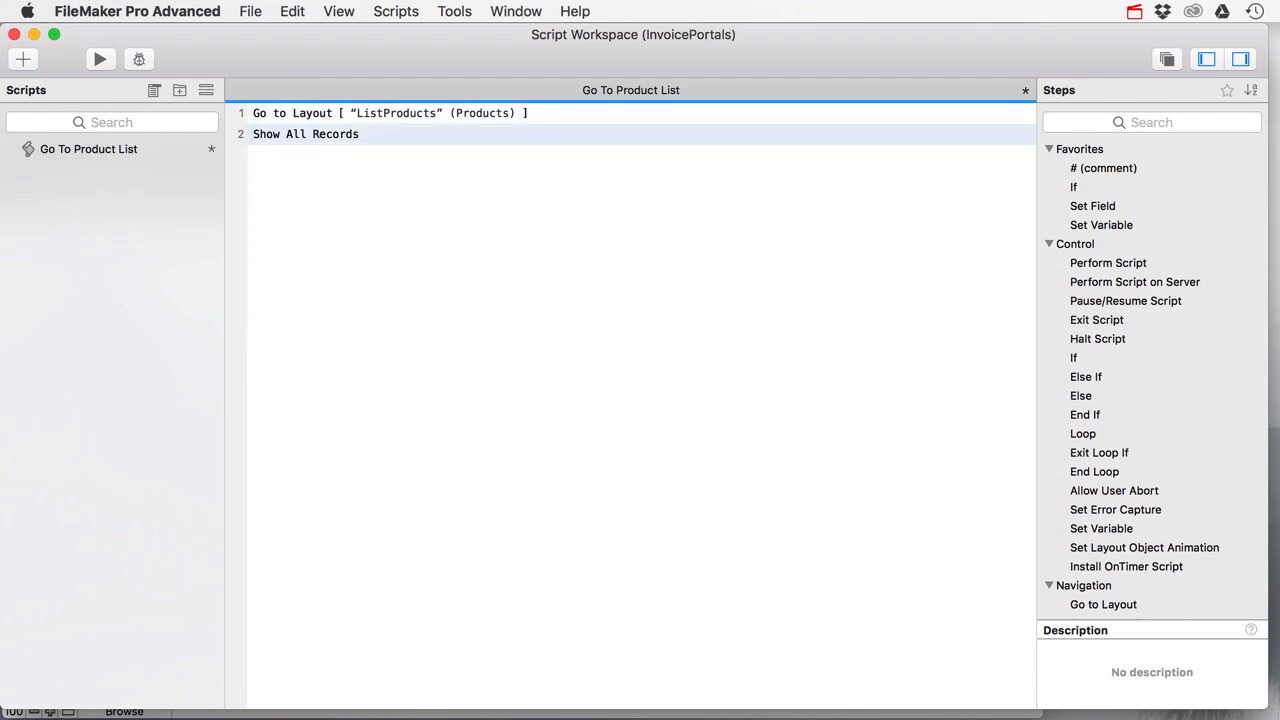
# Step: Add a Sort Records step that sorts by Type in ascending order, with its dialog turned off
pyautogui.click(318, 147)
pyautogui.click(329, 135)
pyautogui.press('Return')
pyautogui.write('Sort')
pyautogui.press('Return')
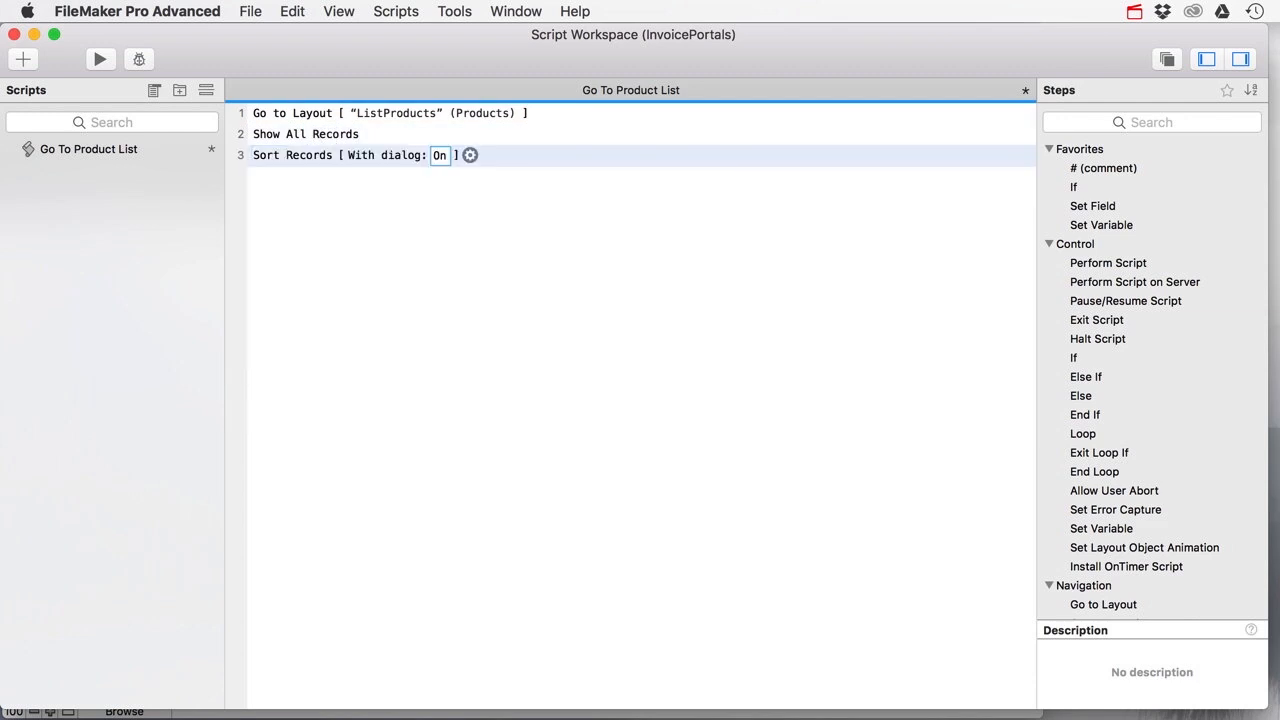
pyautogui.click(443, 158)
pyautogui.click(476, 156)
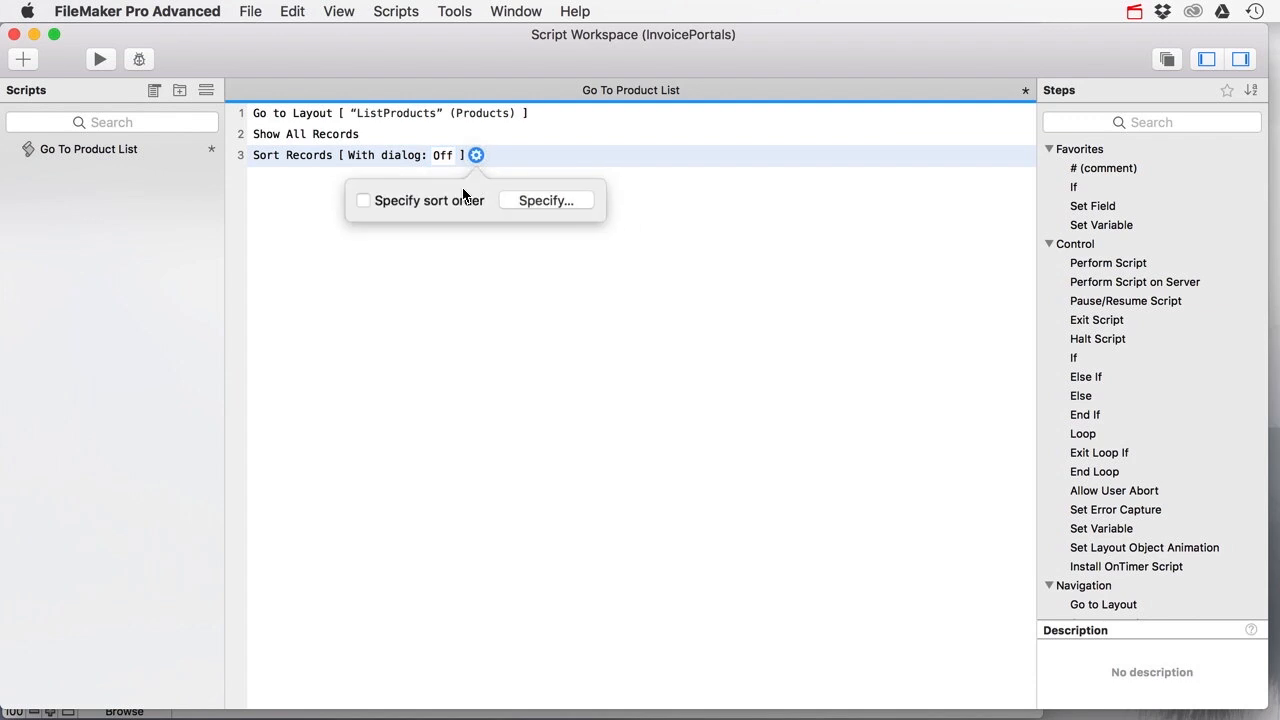
pyautogui.click(414, 203)
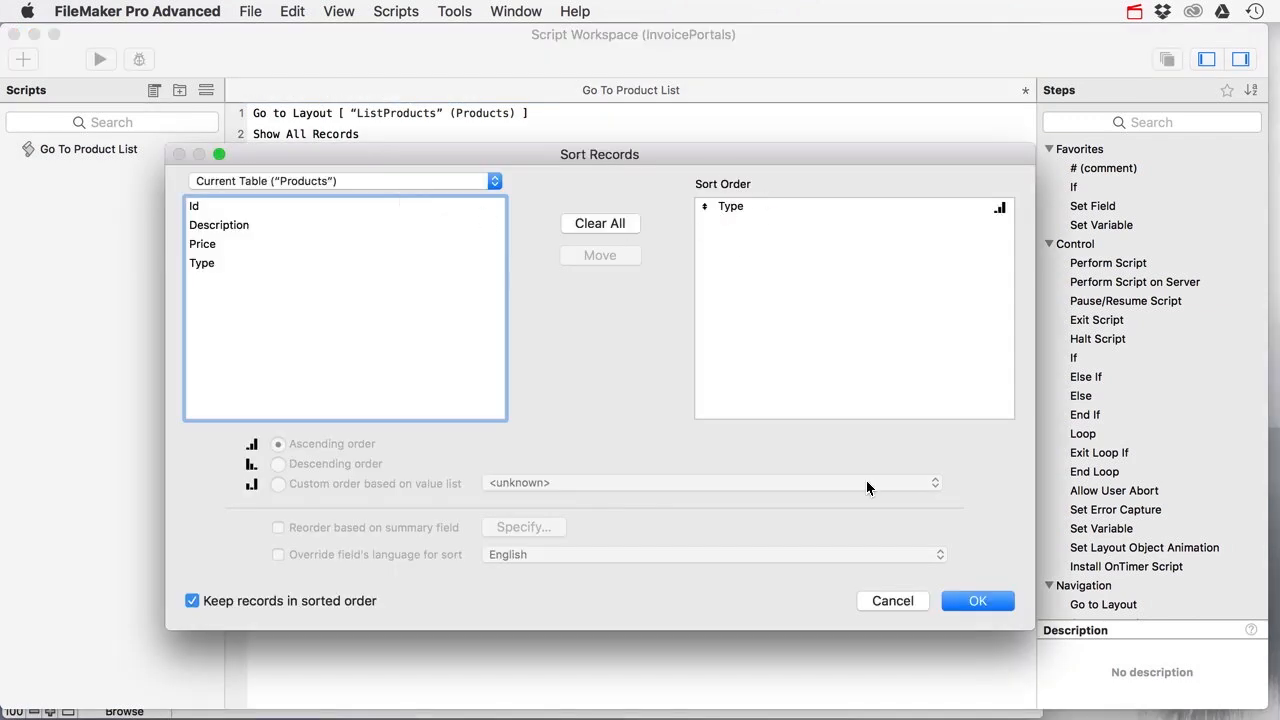
pyautogui.click(976, 601)
pyautogui.click(291, 200)
# Step: Add a Go to Record/Request/Page step set to First below the Sort Records step
pyautogui.click(293, 158)
pyautogui.press('Return')
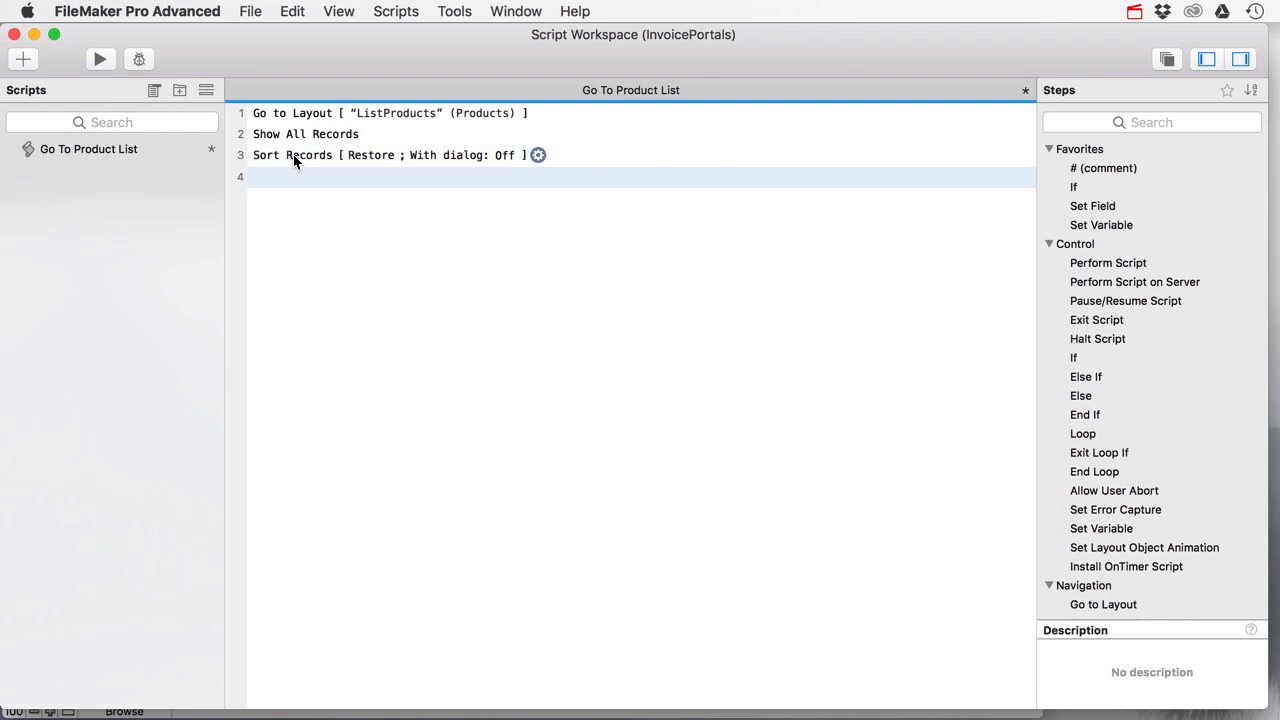
pyautogui.write('Go To Re')
pyautogui.press('Return')
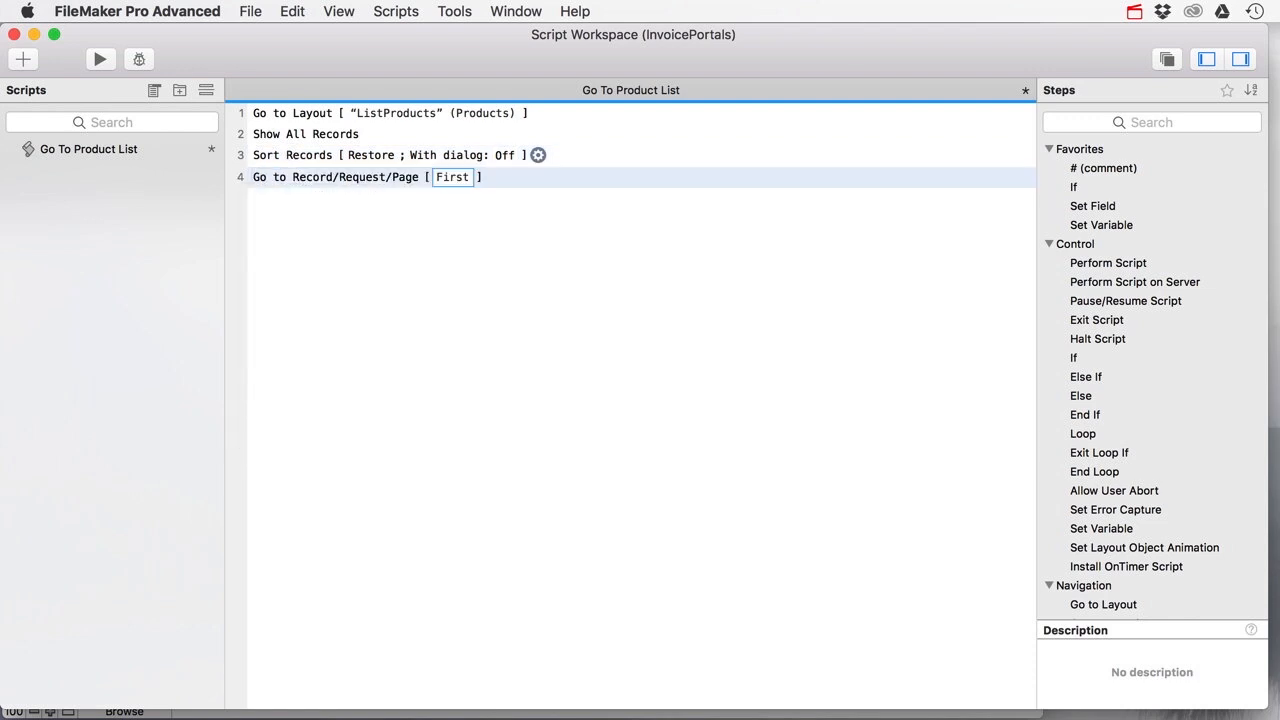
# Step: Add a Scroll Window step set to Home, and save and close the Go To Product List script
pyautogui.press('Return')
pyautogui.write('Scroll')
pyautogui.press('Return')
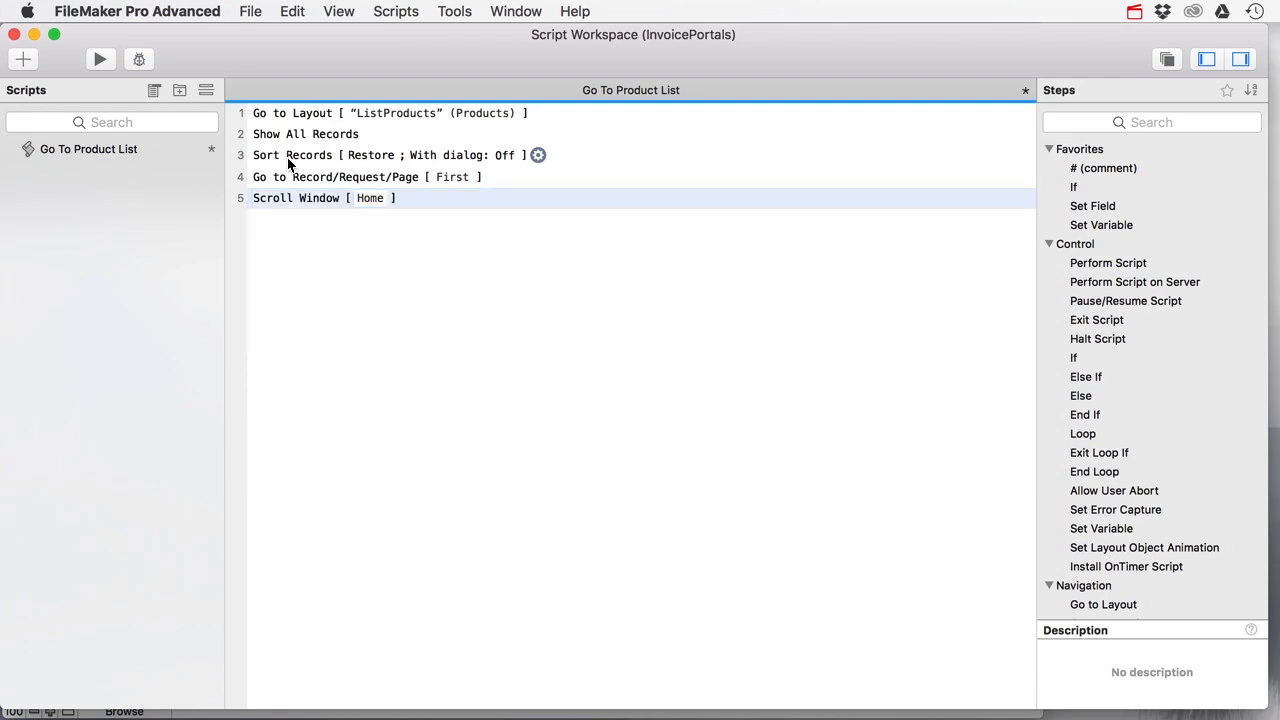
pyautogui.press('super+s')
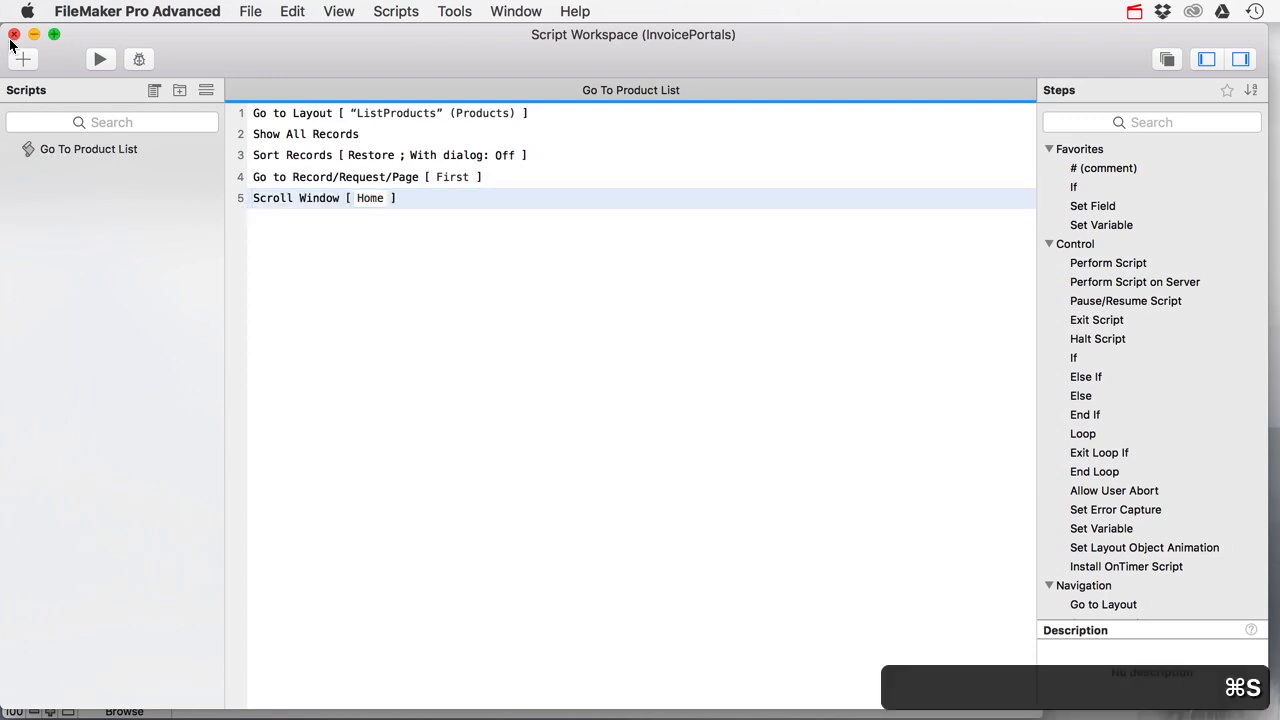
pyautogui.click(13, 36)
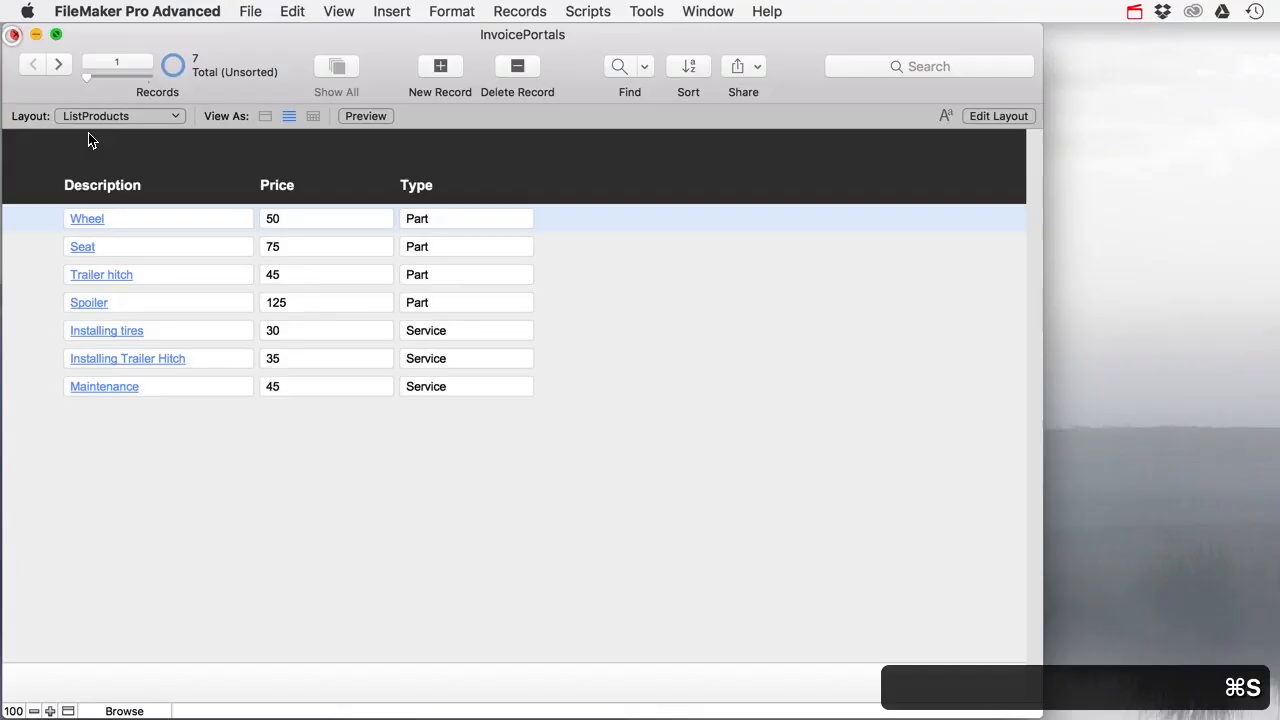
# Step: Set the Show List button on LayProducts to perform the Go To Product List script, and test it in Browse mode
pyautogui.click(977, 116)
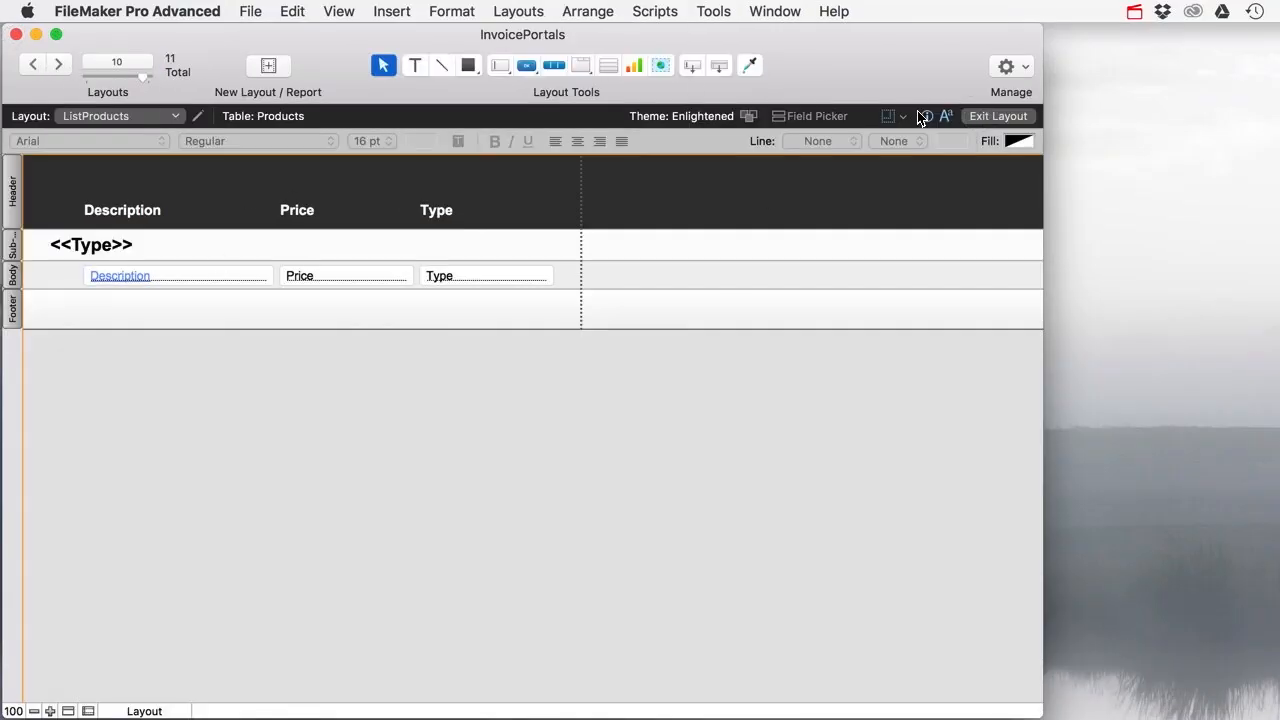
pyautogui.click(977, 116)
pyautogui.click(78, 217)
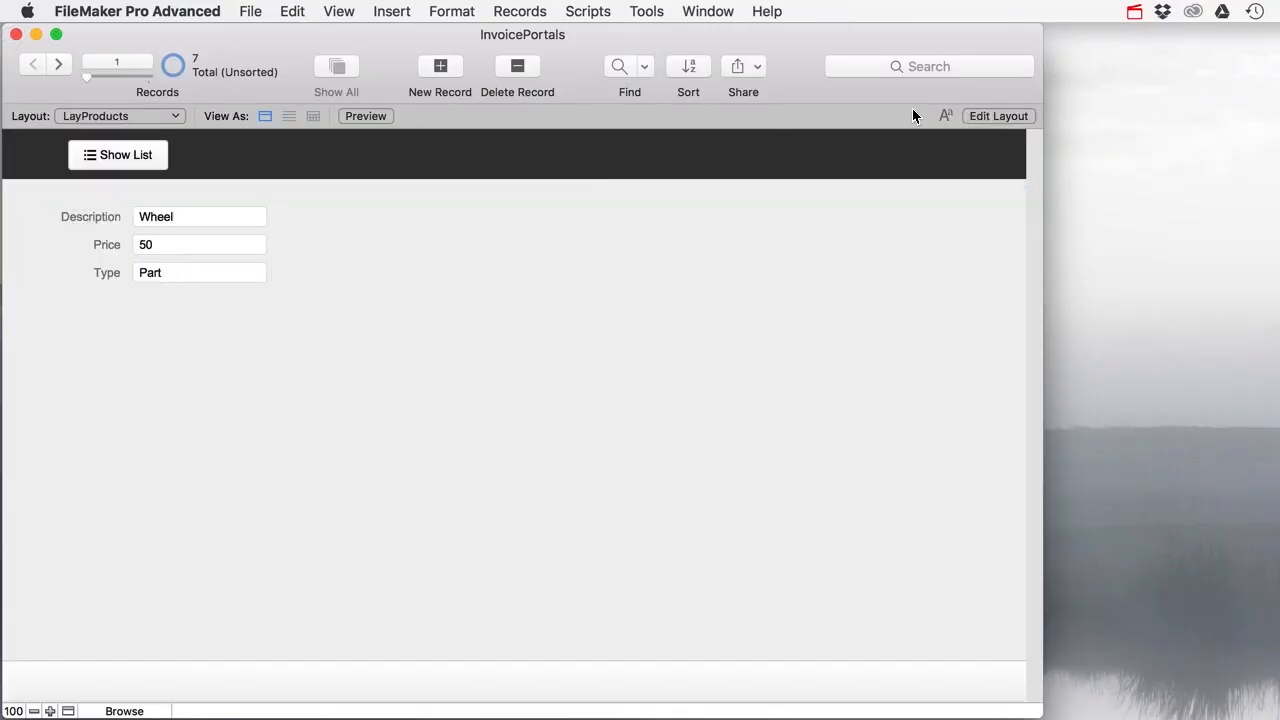
pyautogui.click(995, 115)
pyautogui.rightClick(146, 189)
pyautogui.moveTo(290, 352)
pyautogui.click(415, 401)
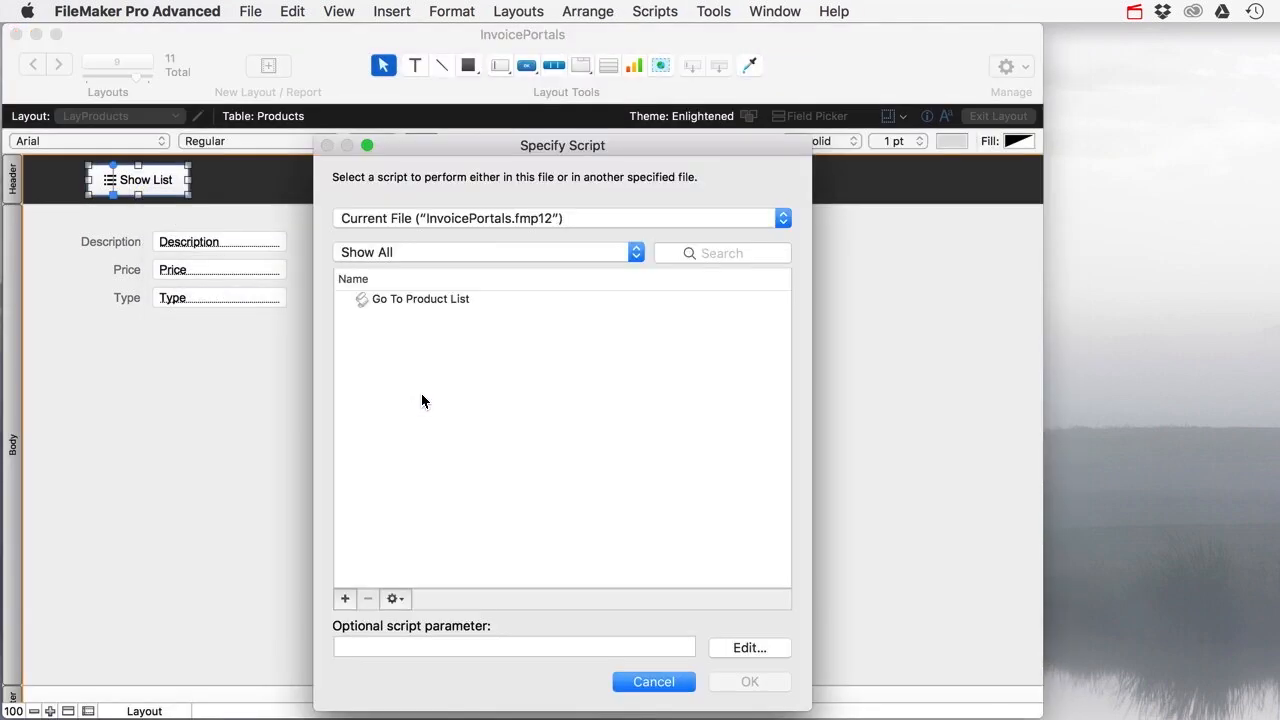
pyautogui.click(449, 297)
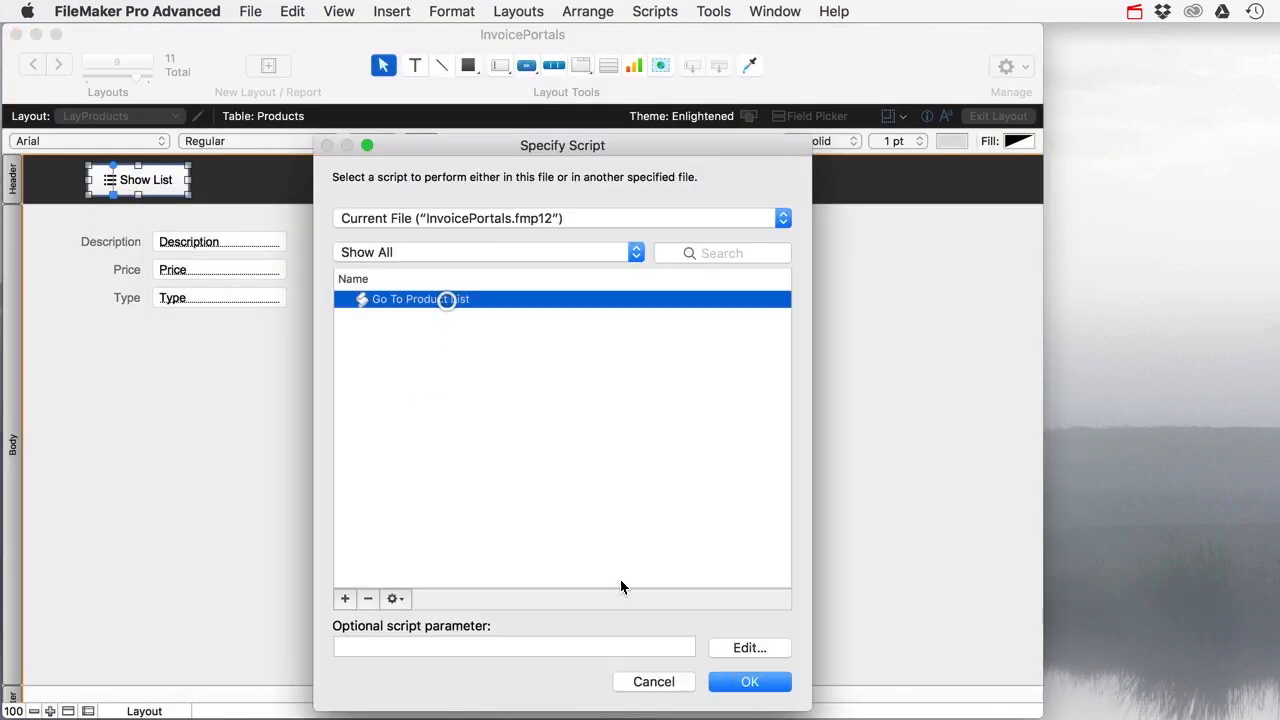
pyautogui.click(749, 682)
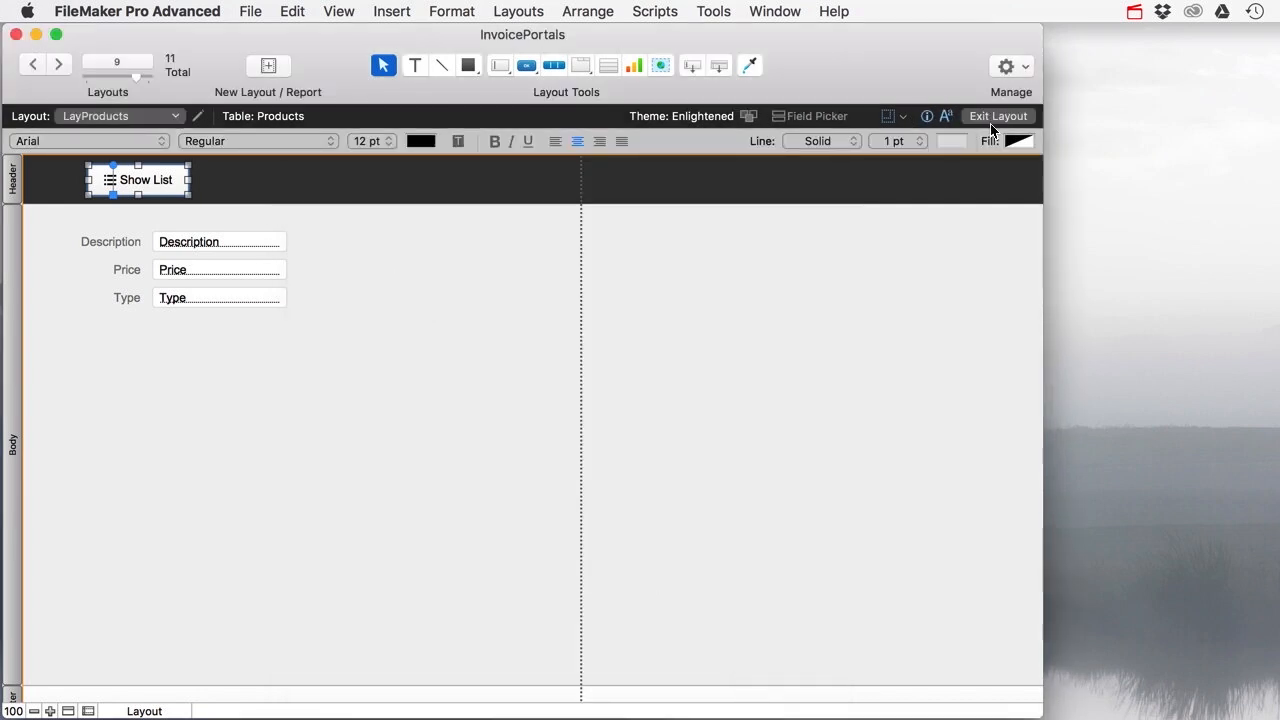
pyautogui.click(982, 116)
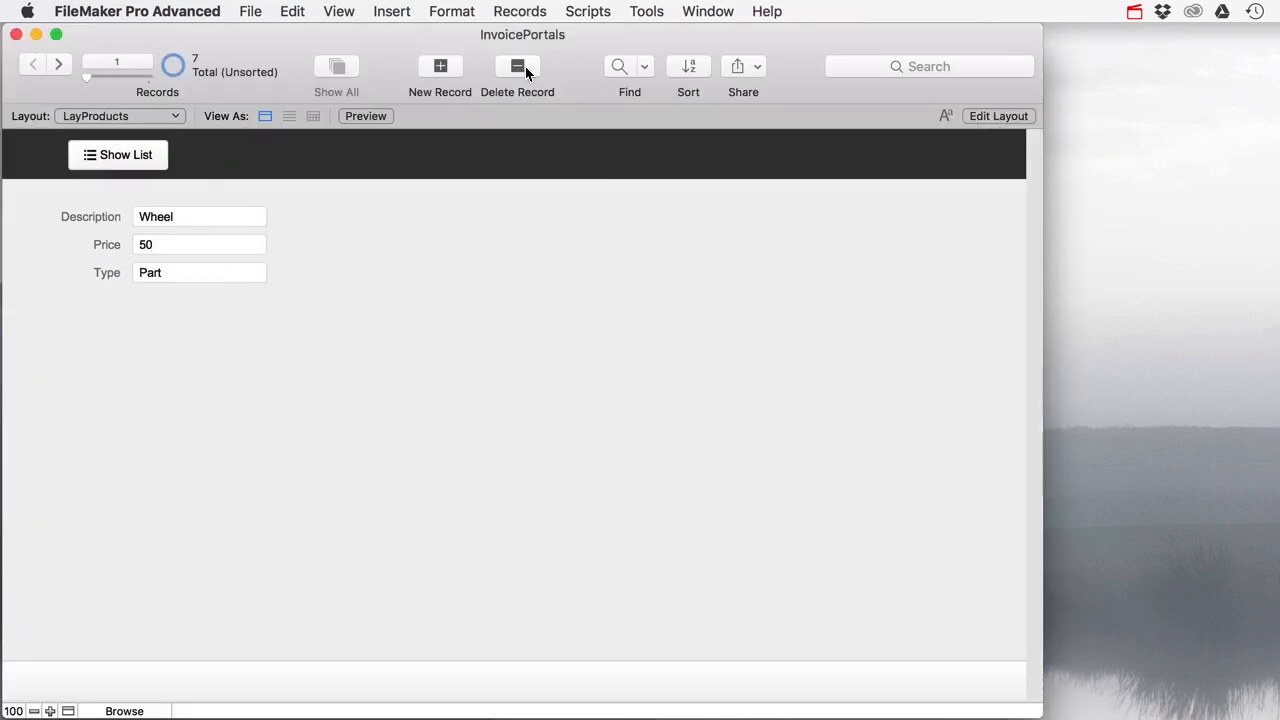
pyautogui.click(127, 158)
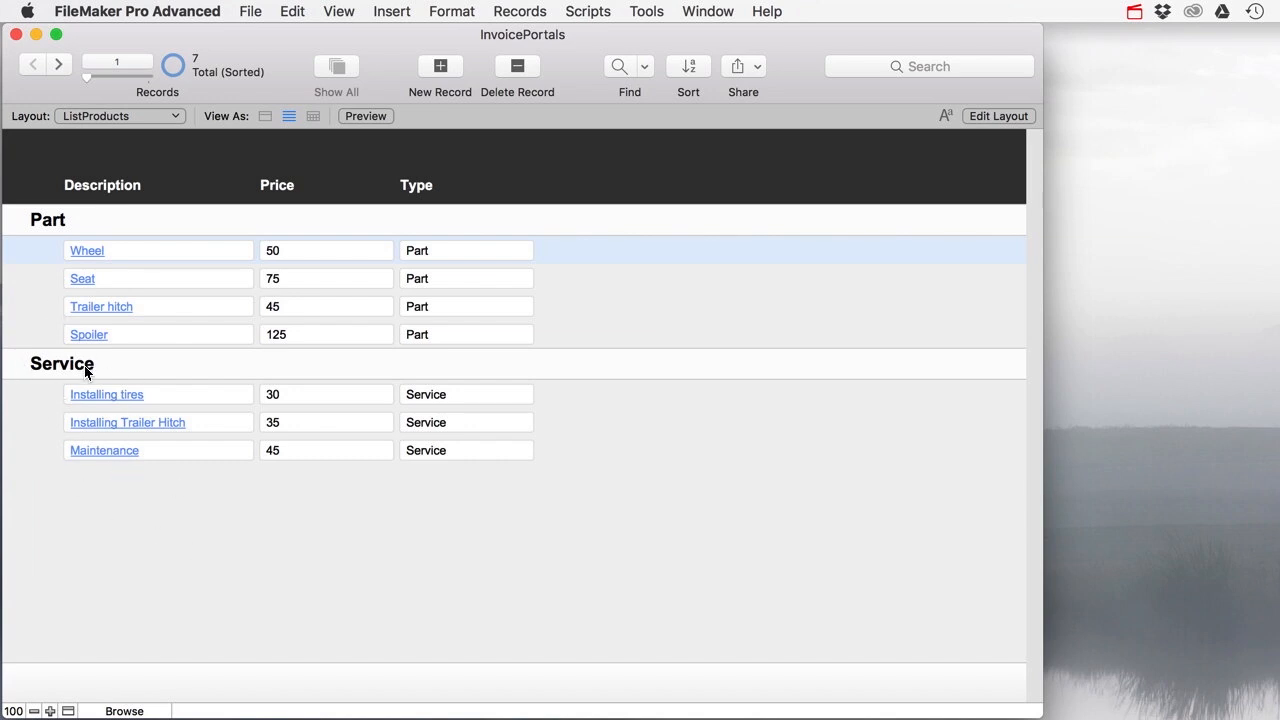
# Step: Draw a button about 109 by 37 pt in the ListProducts header above Price and label it Parts
pyautogui.click(988, 116)
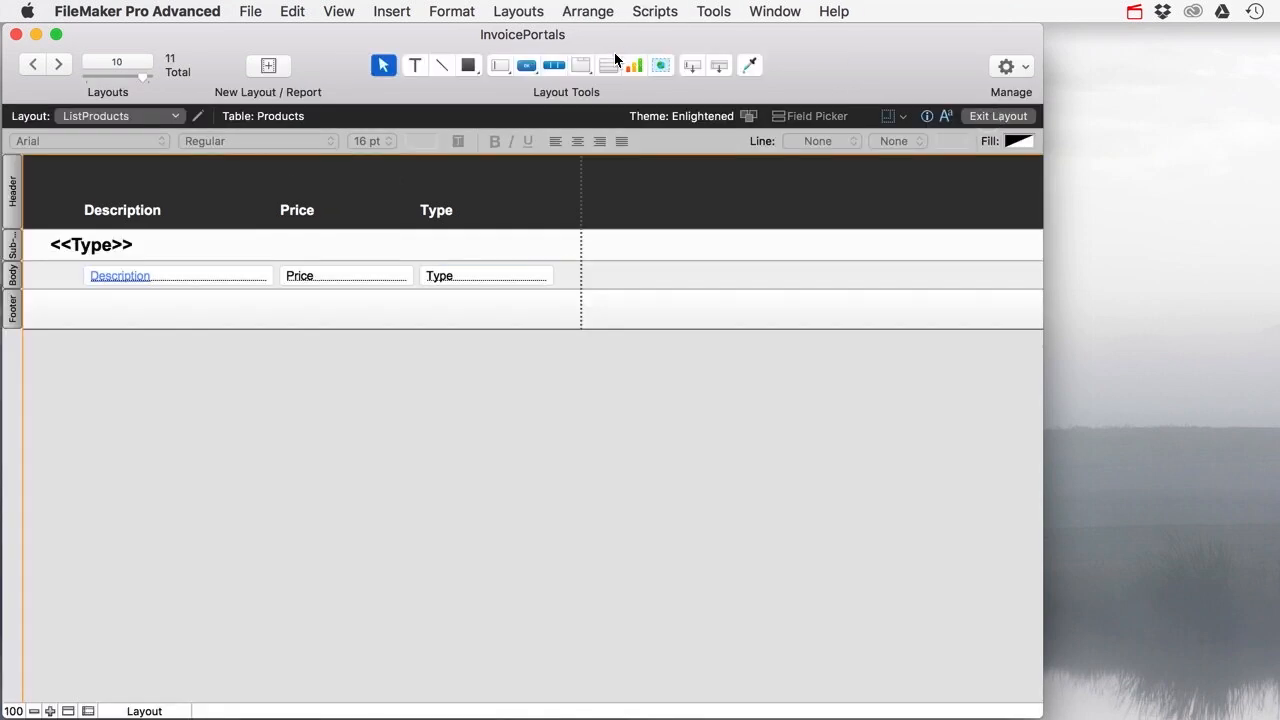
pyautogui.click(528, 65)
pyautogui.moveTo(297, 159); pyautogui.dragTo(405, 195)
pyautogui.write('Parts')
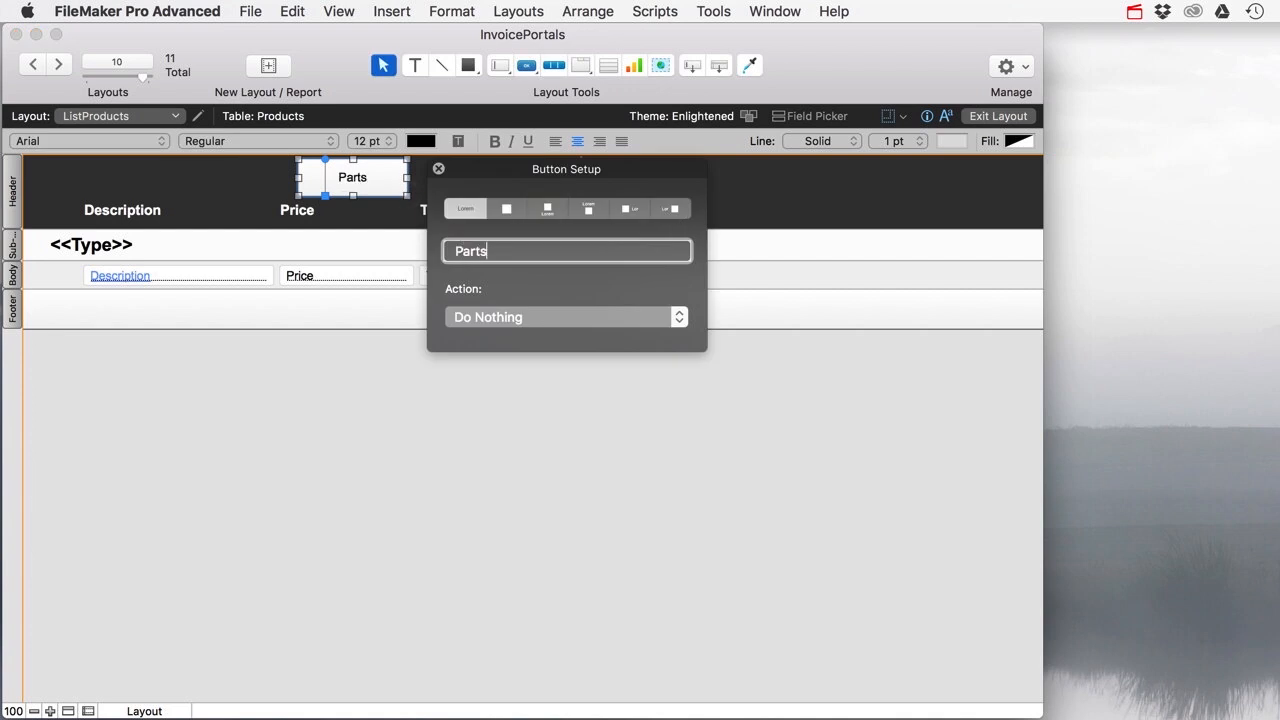
pyautogui.click(438, 170)
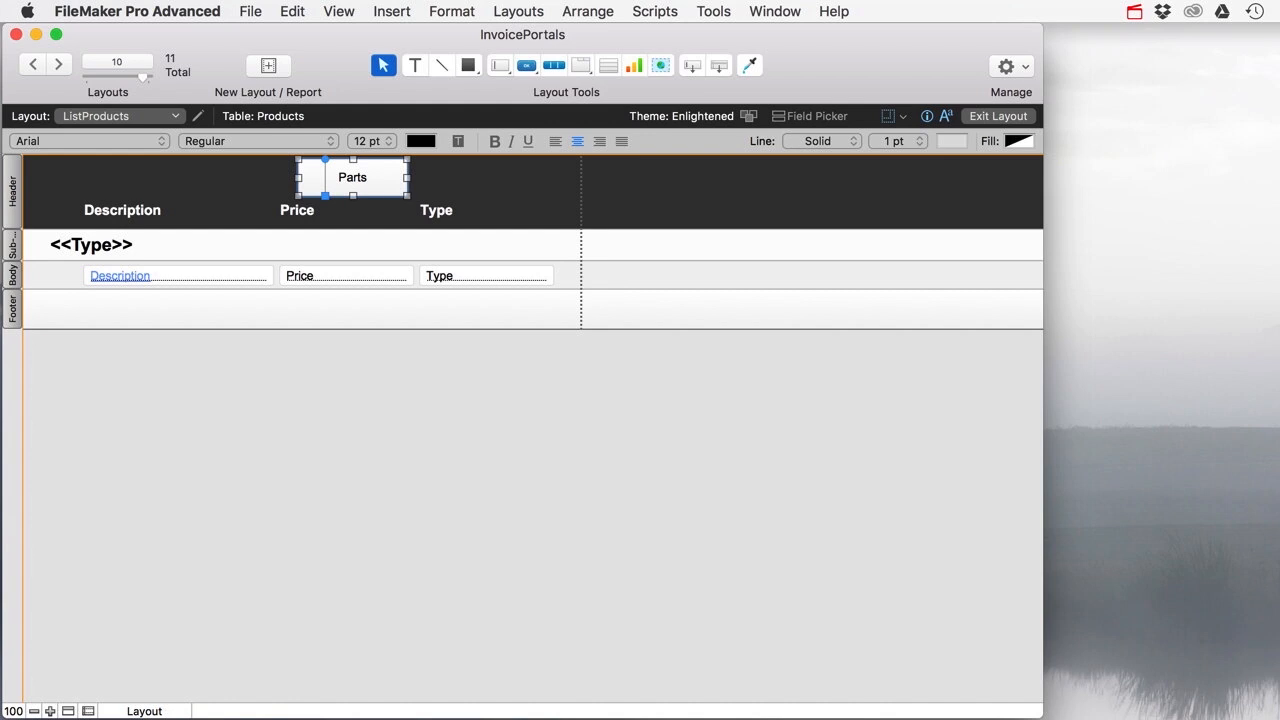
# Step: Make the Parts button 30 pt high, about 8 pt from the layout's top, and apply the Accent Button 2 style
pyautogui.press('super+i')
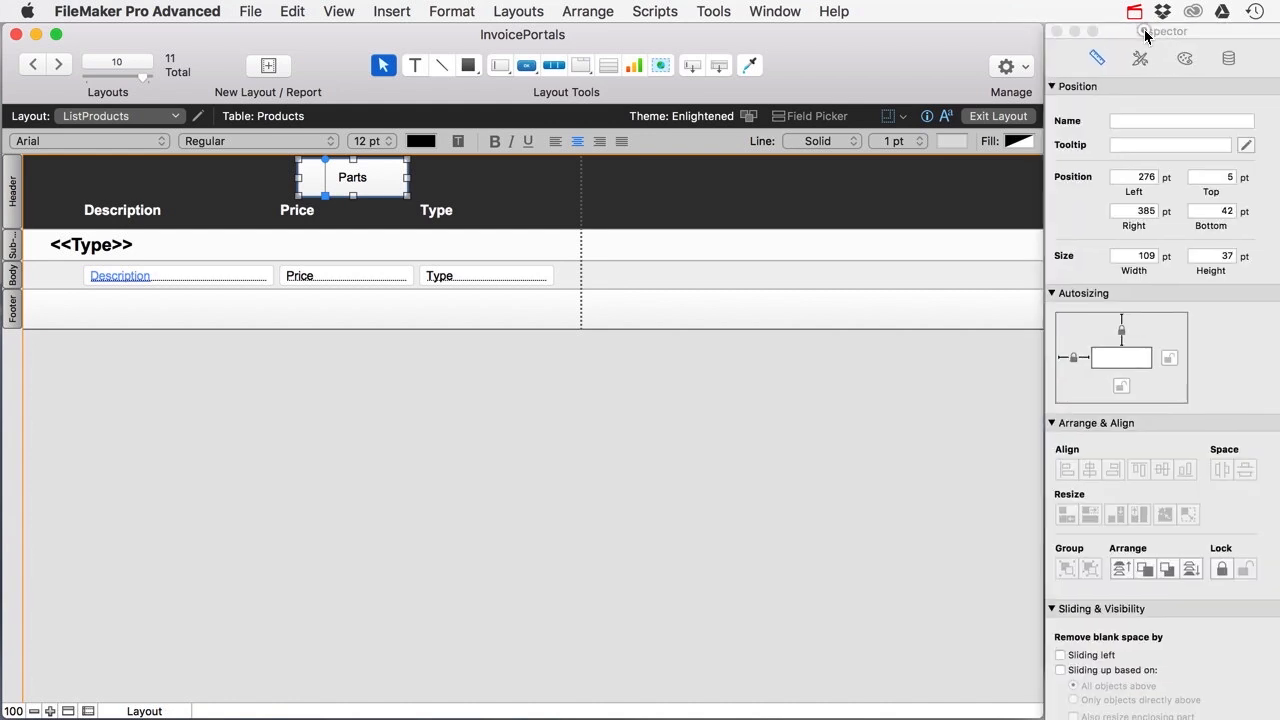
pyautogui.click(1212, 258)
pyautogui.write('30')
pyautogui.press('Return')
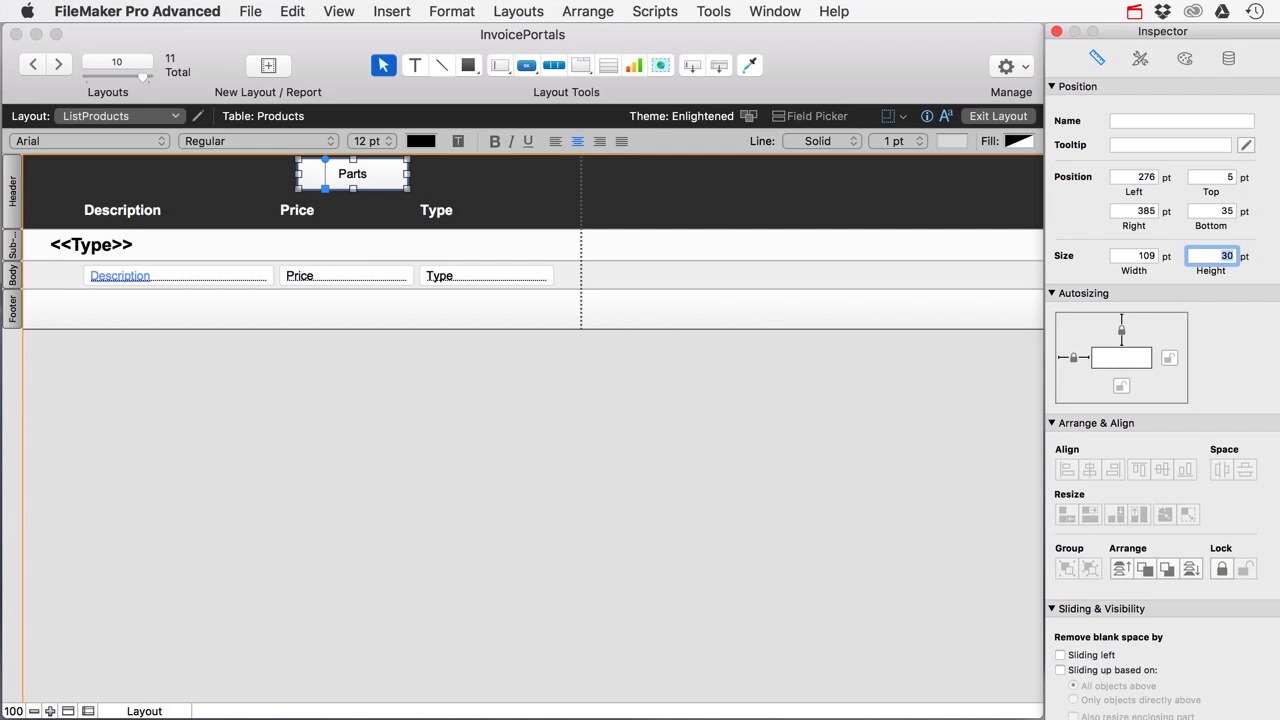
pyautogui.moveTo(386, 177); pyautogui.dragTo(385, 180)
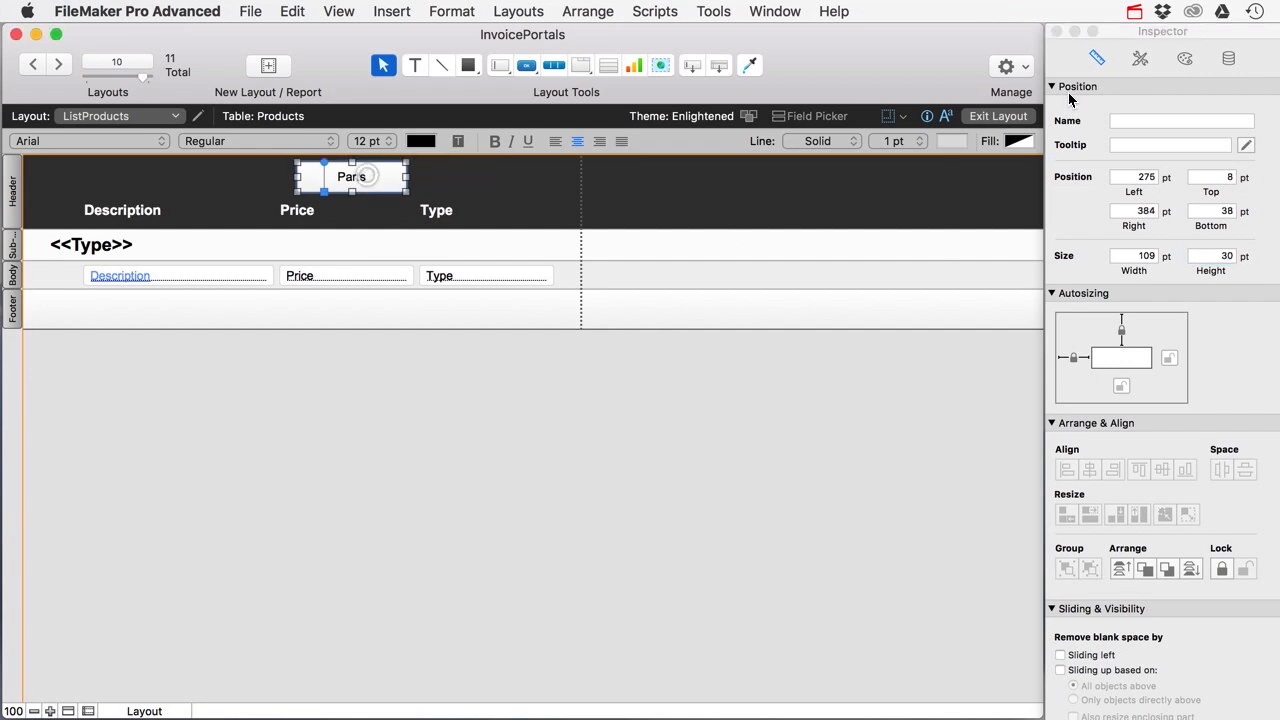
pyautogui.click(1137, 58)
pyautogui.click(1115, 223)
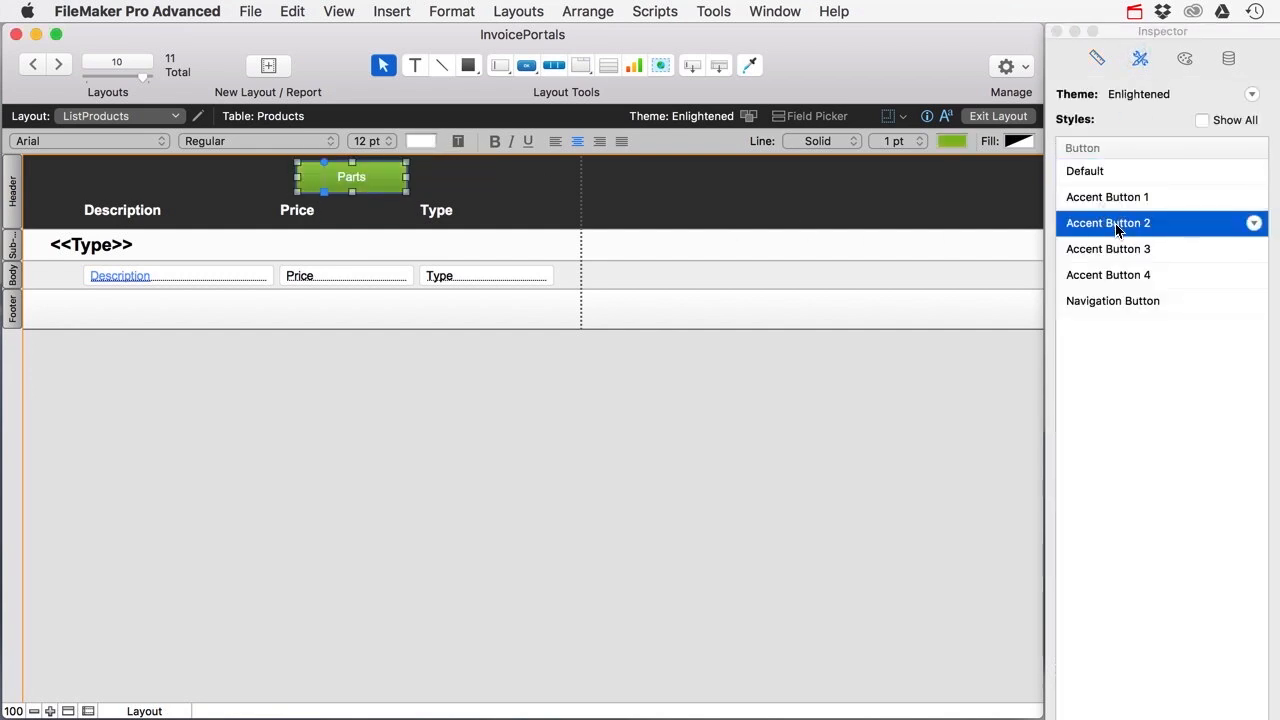
# Step: Narrow the Parts button and place a copy beside it in the header labelled Services
pyautogui.moveTo(408, 174); pyautogui.dragTo(471, 180)
pyautogui.click(417, 177)
pyautogui.click(380, 177)
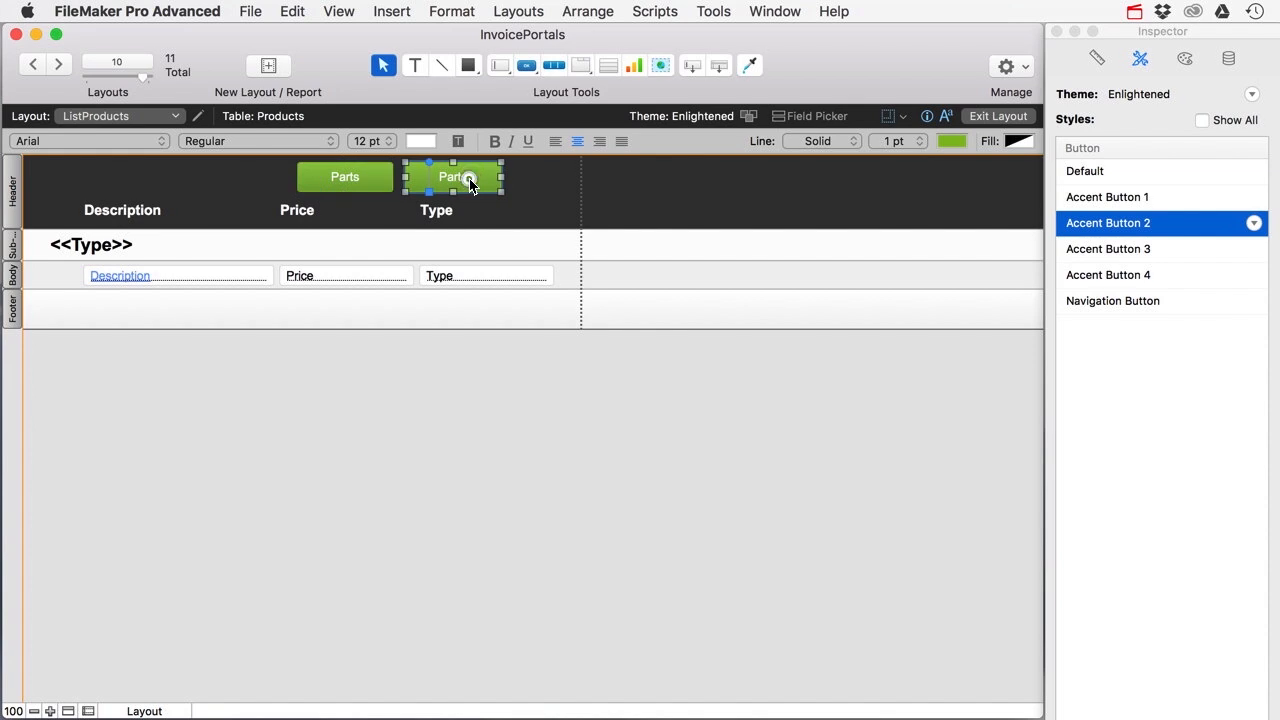
pyautogui.doubleClick(470, 184)
pyautogui.write('Services')
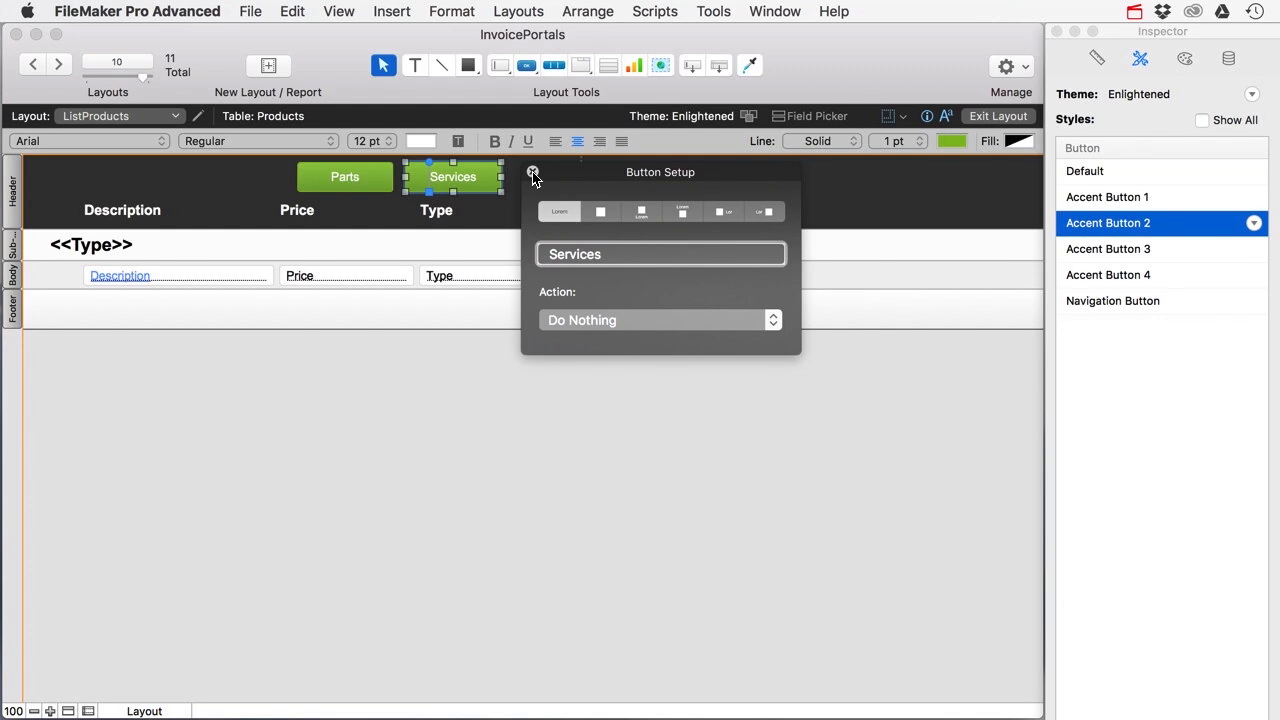
pyautogui.click(521, 181)
pyautogui.click(440, 178)
pyautogui.click(356, 177)
# Step: Create a script in the Script Workspace and name it Find Parts
pyautogui.click(655, 11)
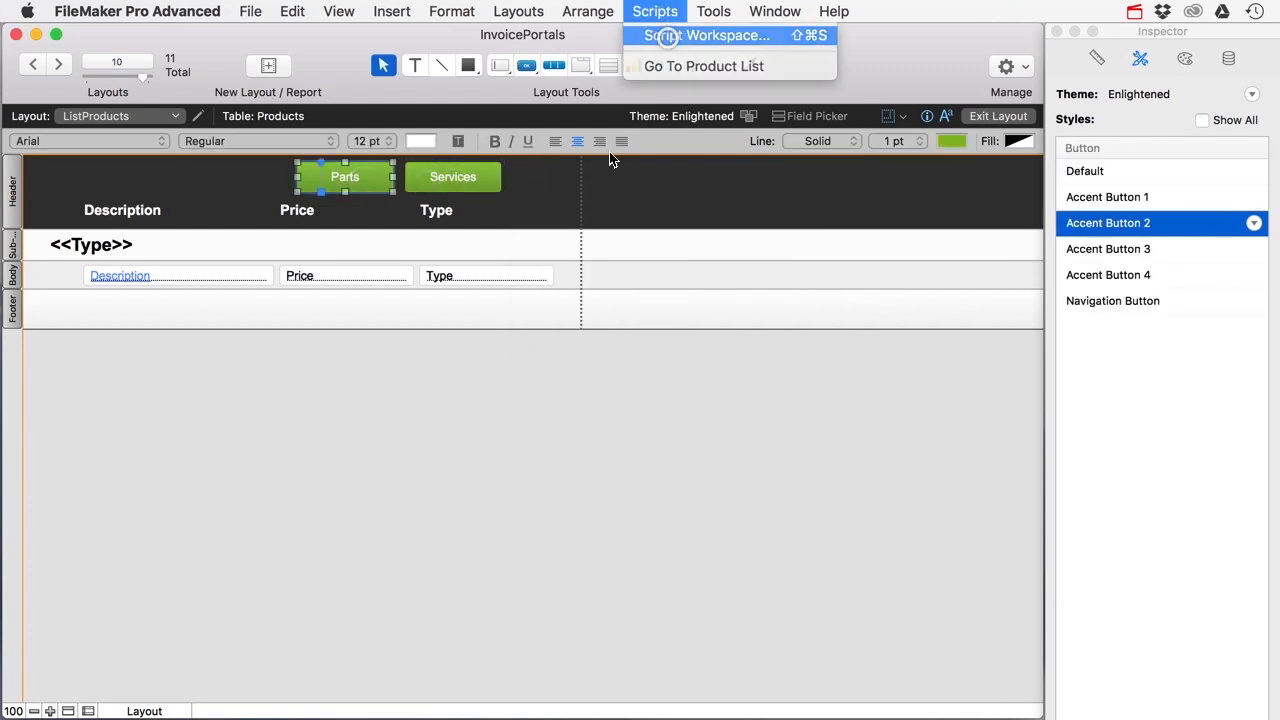
pyautogui.click(672, 35)
pyautogui.click(23, 60)
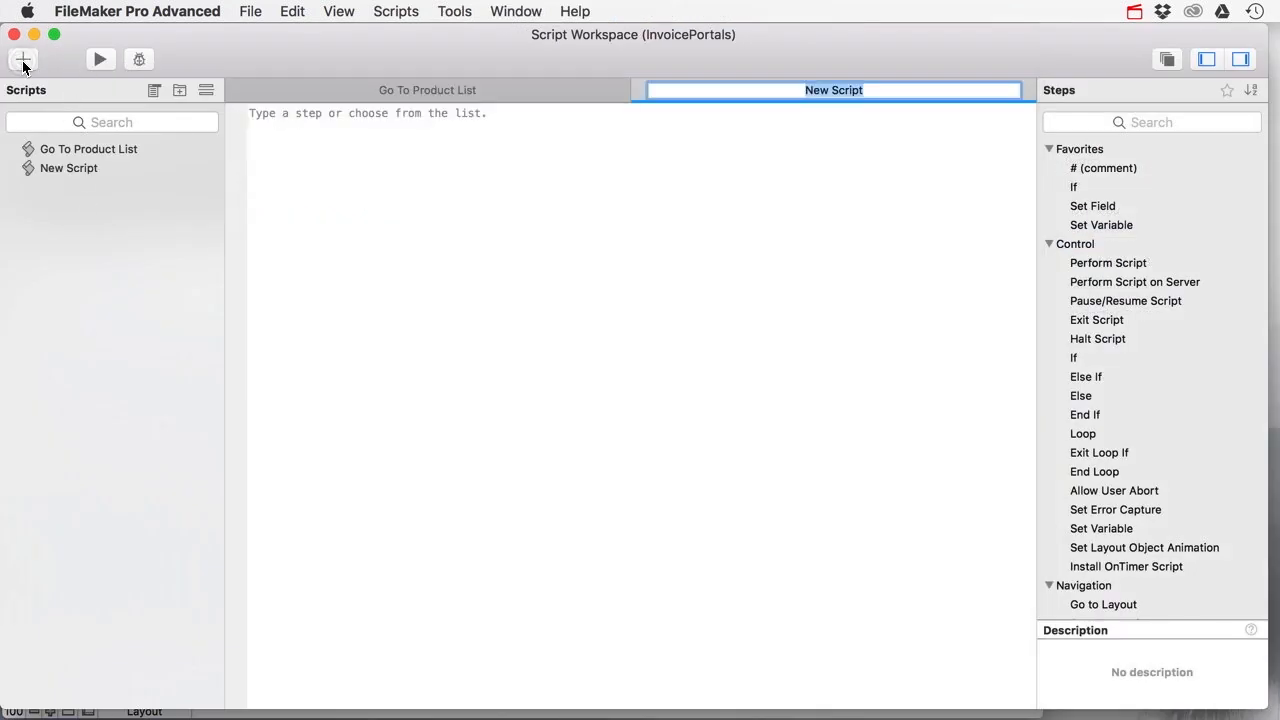
pyautogui.write('Find Services')
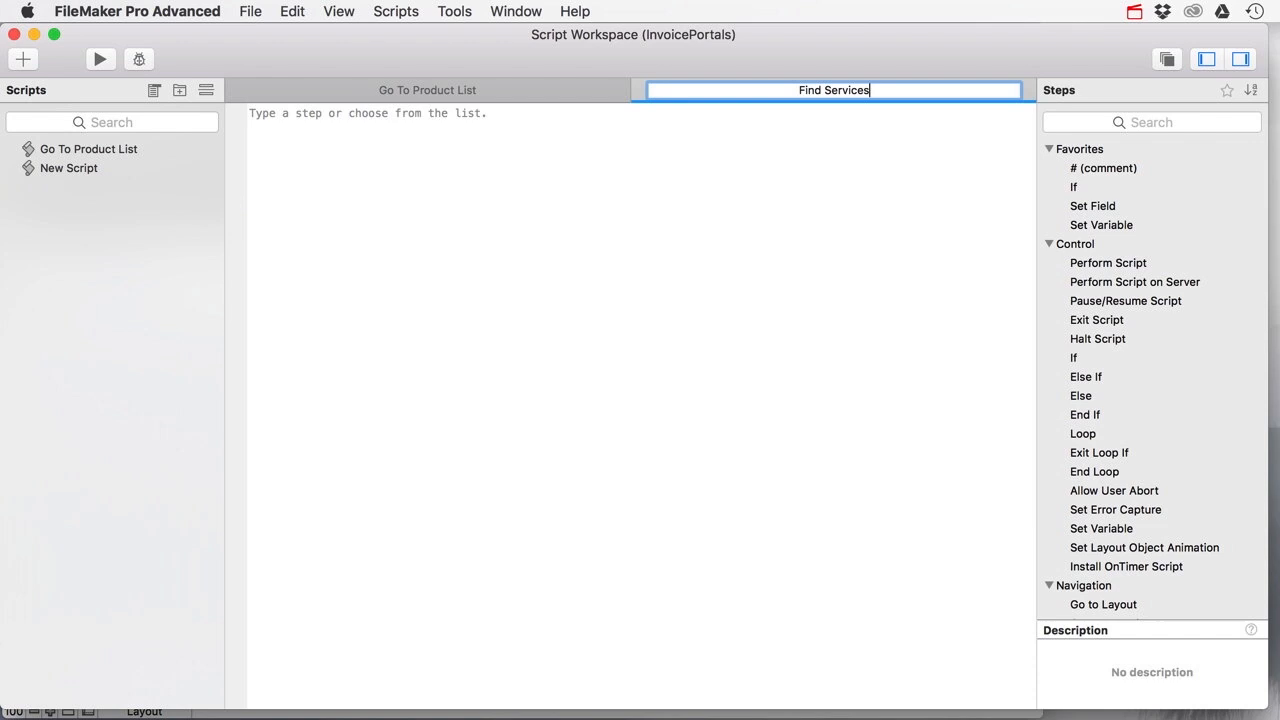
pyautogui.press('BackSpace')
pyautogui.press('BackSpace')
pyautogui.press('BackSpace')
pyautogui.press('BackSpace')
pyautogui.press('BackSpace')
pyautogui.press('BackSpace')
pyautogui.press('BackSpace')
pyautogui.write('Parts')
pyautogui.press('Return')
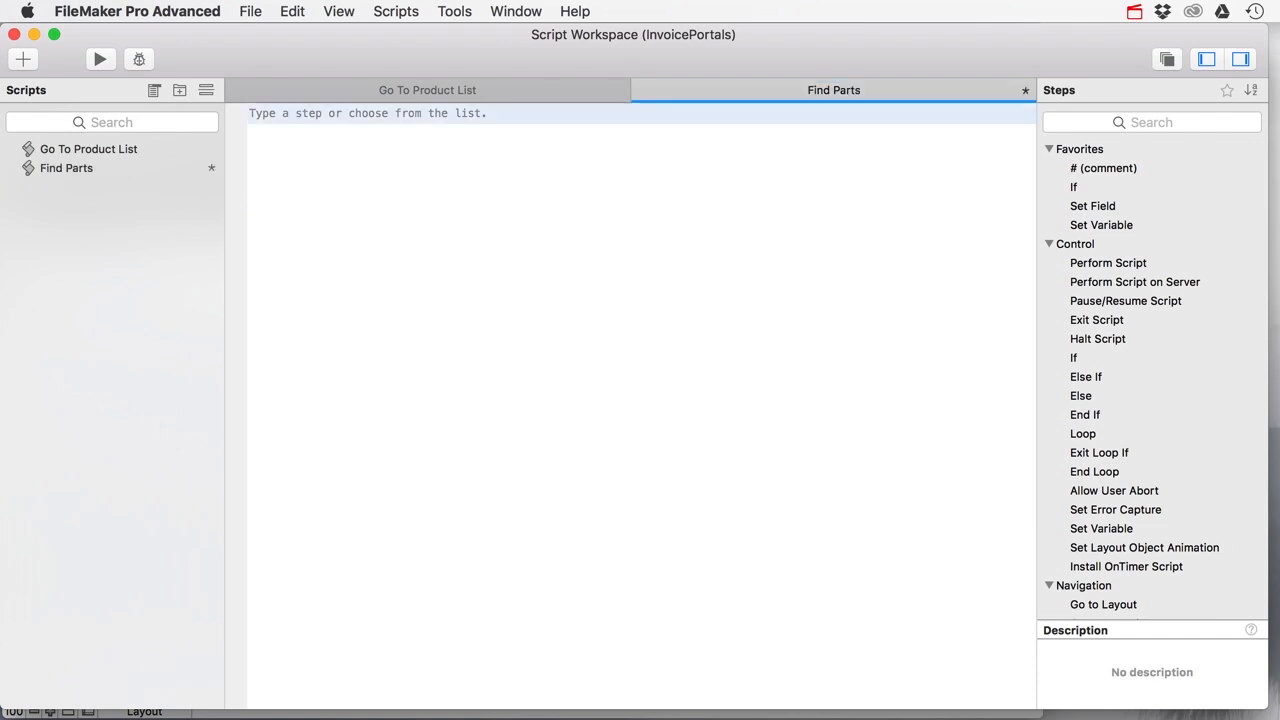
# Step: Add a Freeze Window step as the first line of the Find Parts script
pyautogui.write('Eb')
pyautogui.press('BackSpace')
pyautogui.write('net')
pyautogui.press('BackSpace')
pyautogui.press('BackSpace')
pyautogui.press('BackSpace')
pyautogui.press('BackSpace')
pyautogui.write('Freez')
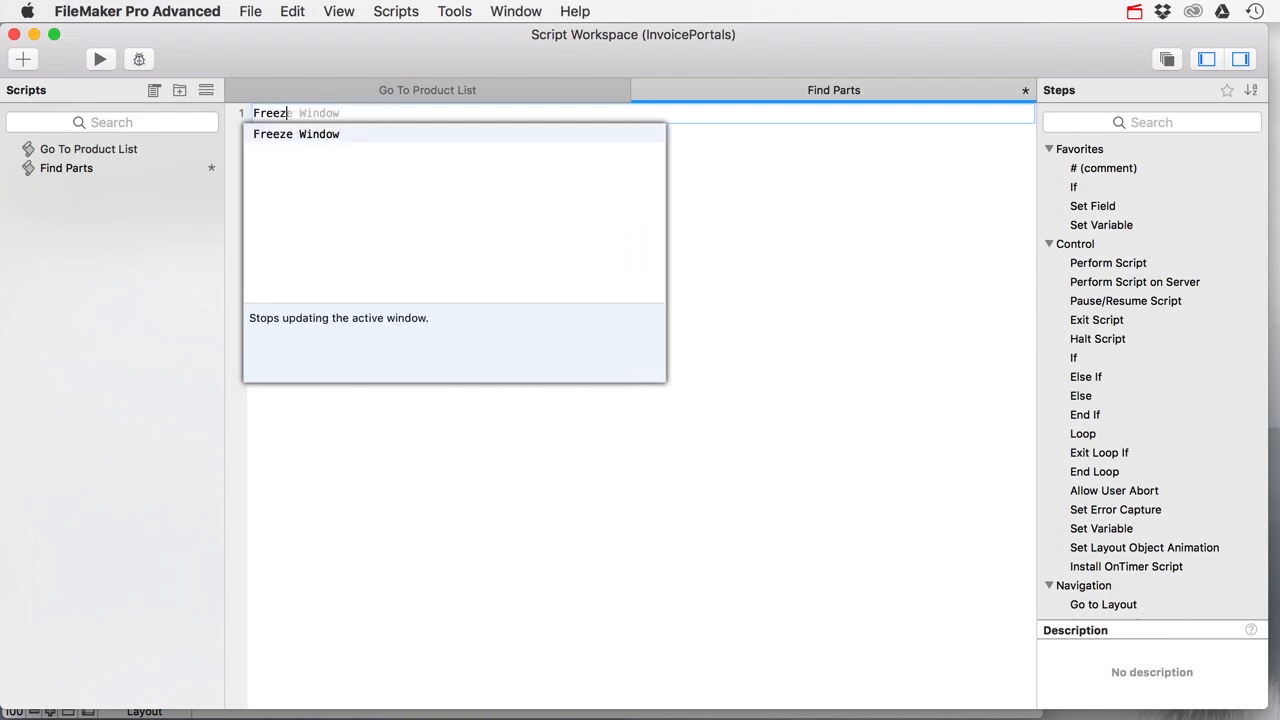
pyautogui.press('Return')
# Step: Add an Enter Find Mode step with Pause set to Off below the Freeze Window step
pyautogui.press('Return')
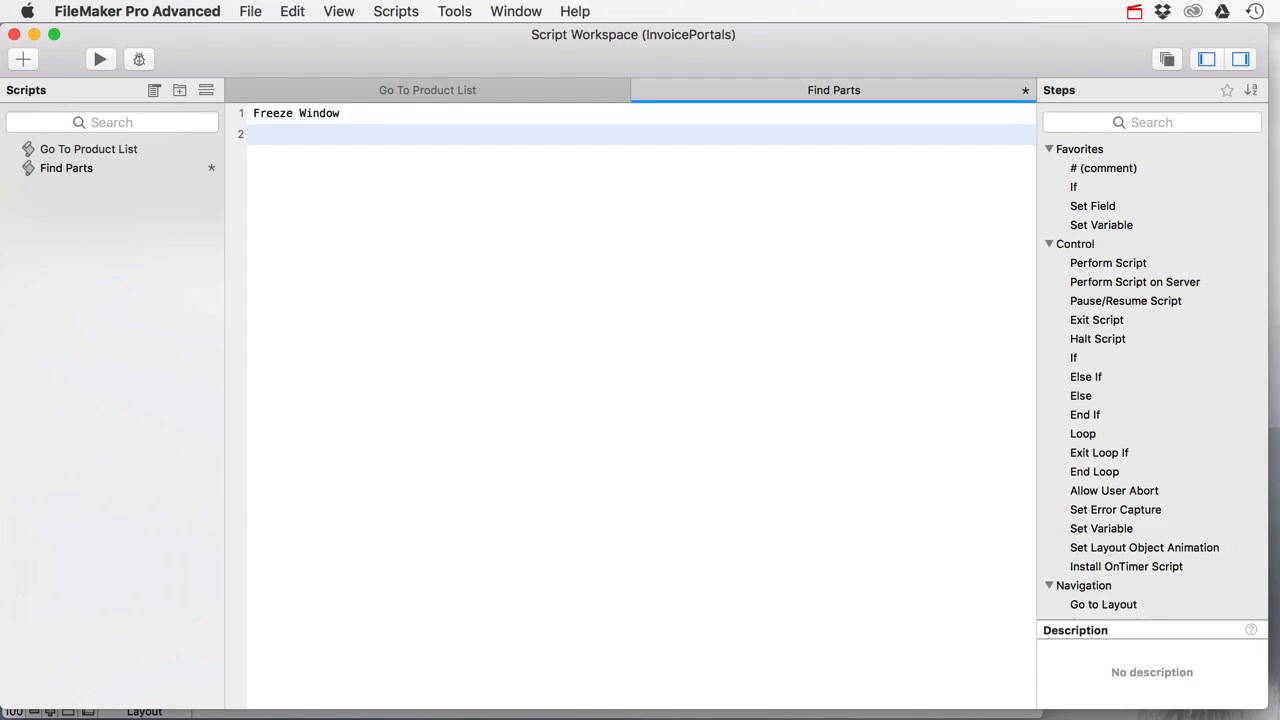
pyautogui.write('Enter')
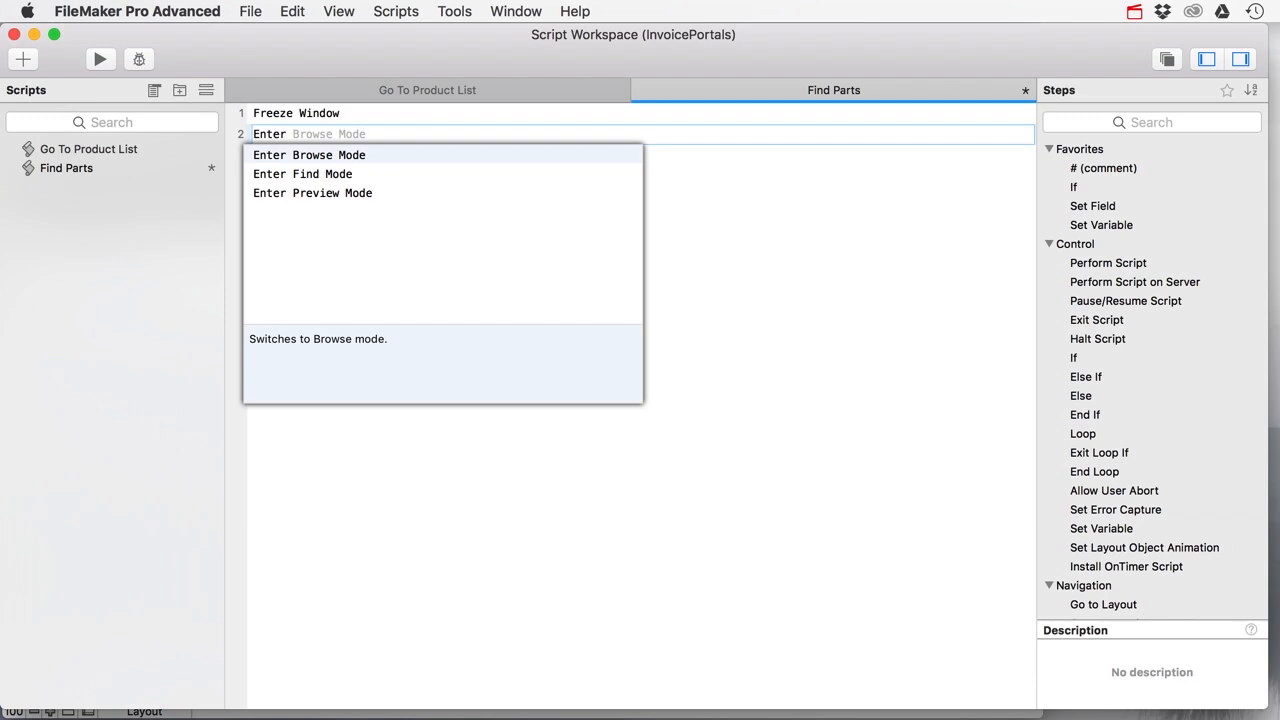
pyautogui.press('Down')
pyautogui.press('Return')
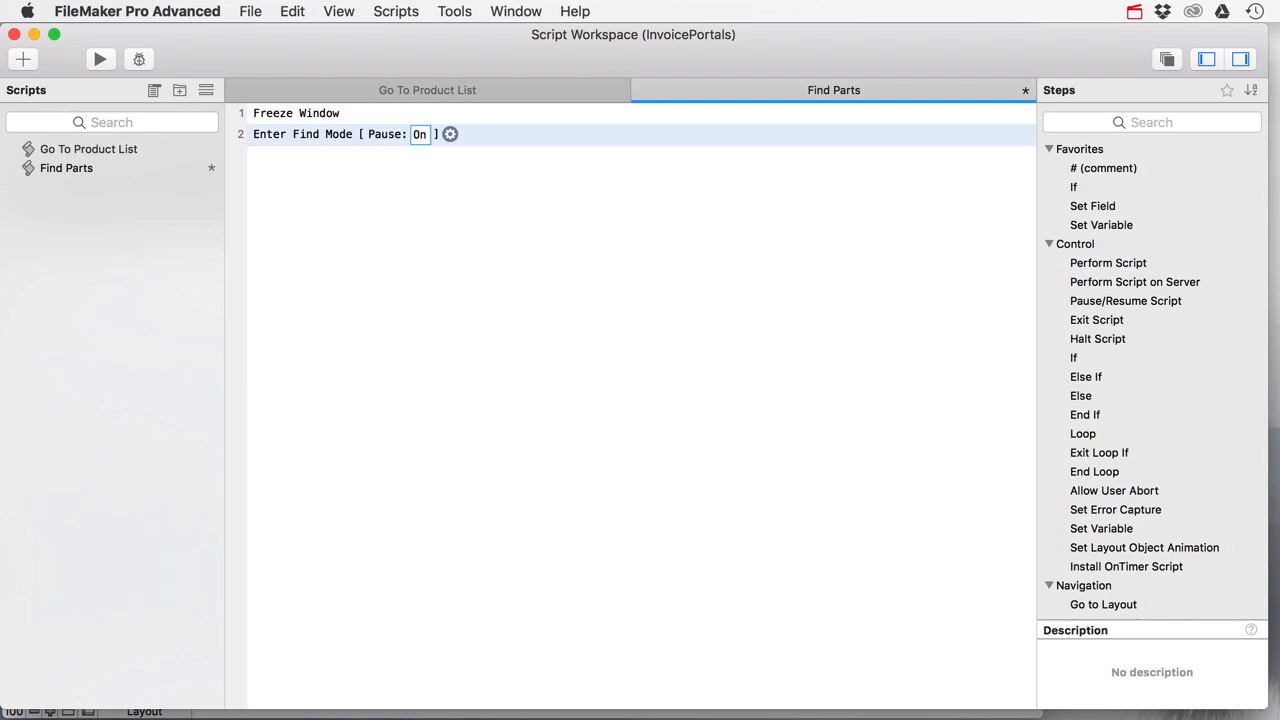
pyautogui.press('space')
# Step: Add a Set Field step to the Find Parts script that targets Products::Type with the result "Parts"
pyautogui.press('Return')
pyautogui.write('Set Field')
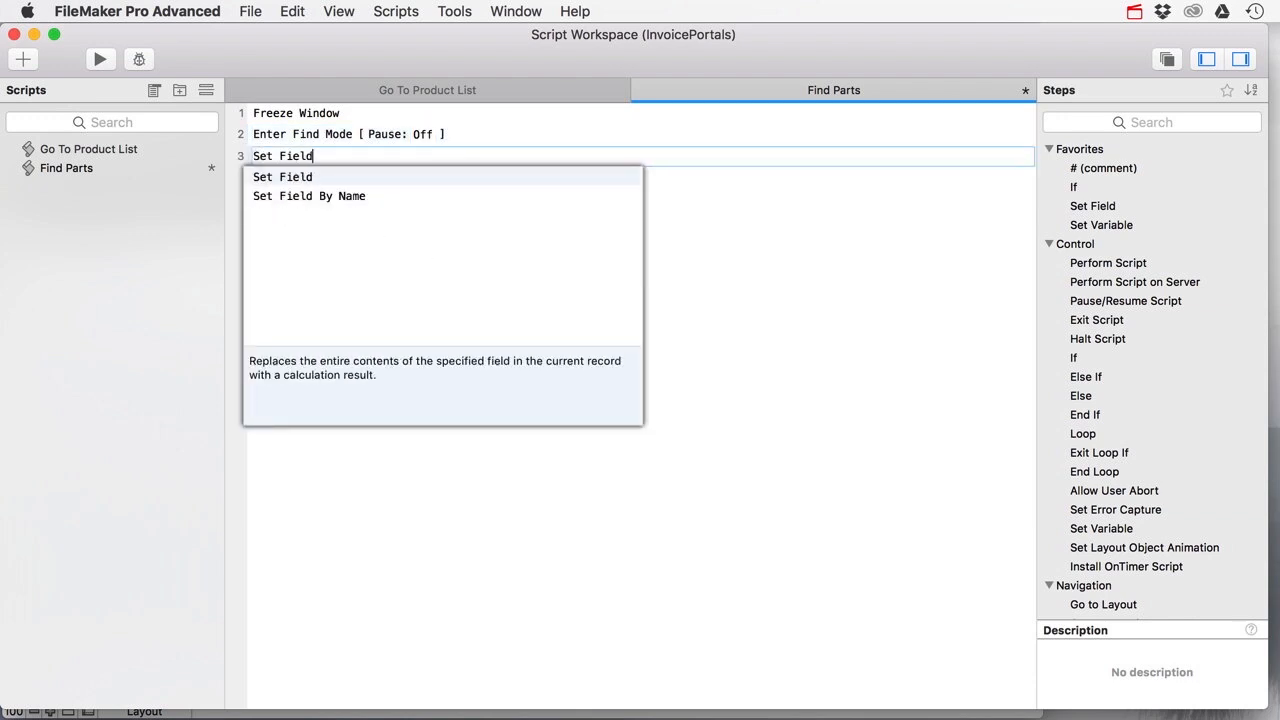
pyautogui.press('Return')
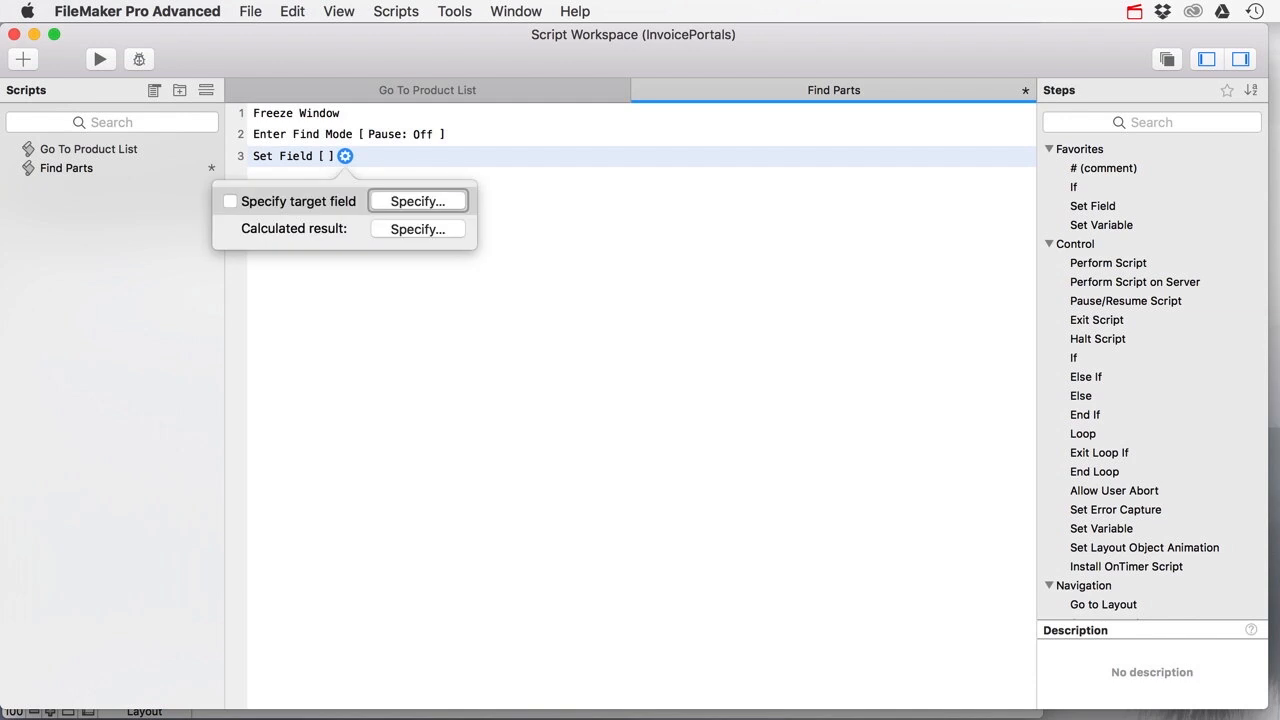
pyautogui.click(420, 202)
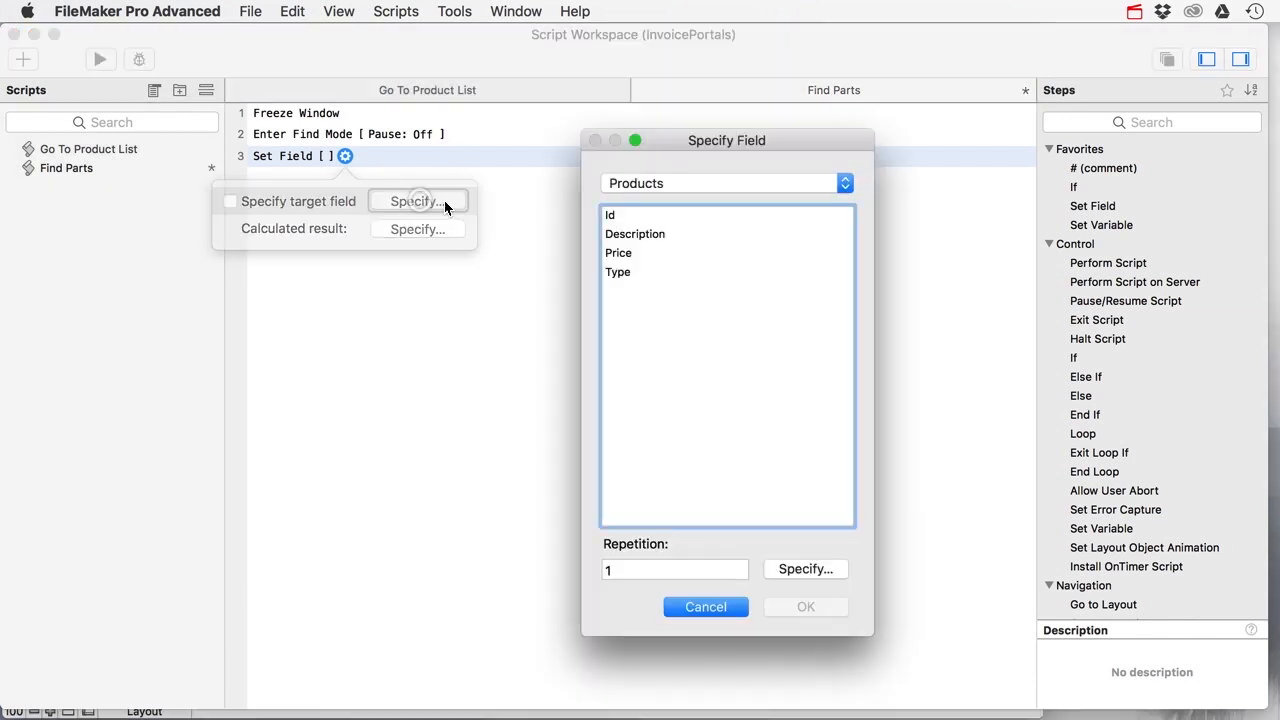
pyautogui.click(624, 273)
pyautogui.click(810, 608)
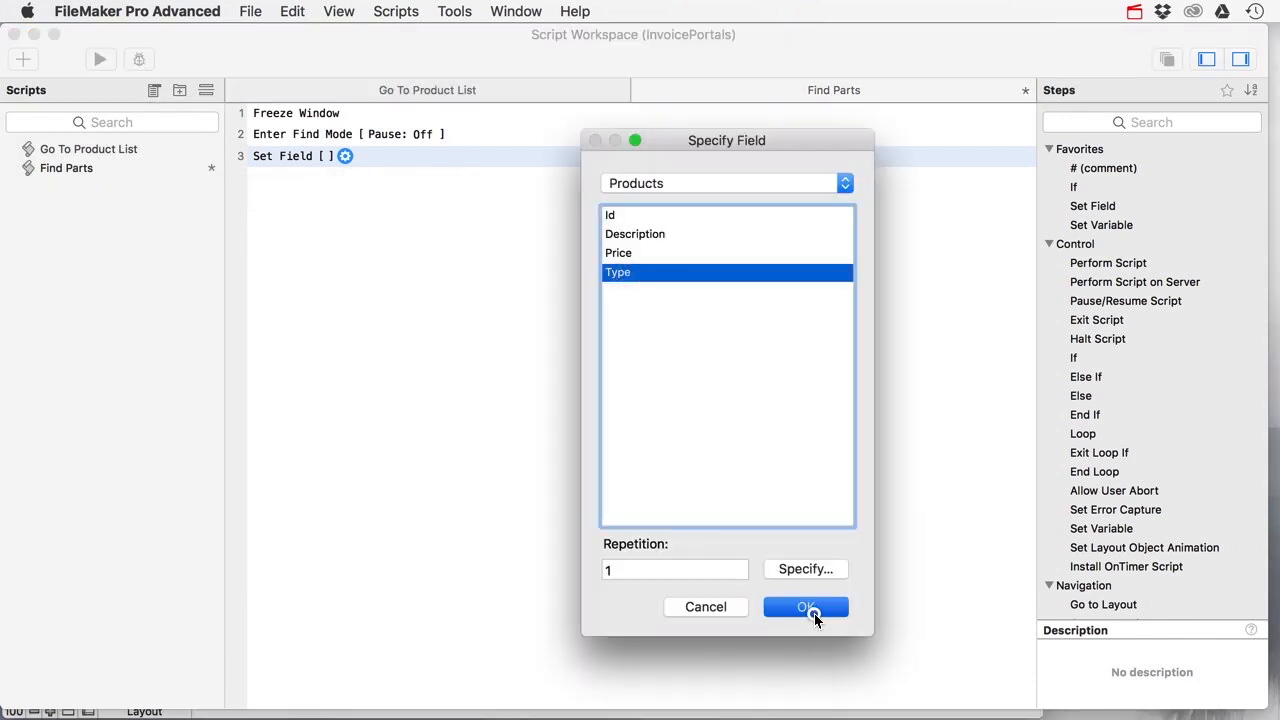
pyautogui.click(512, 229)
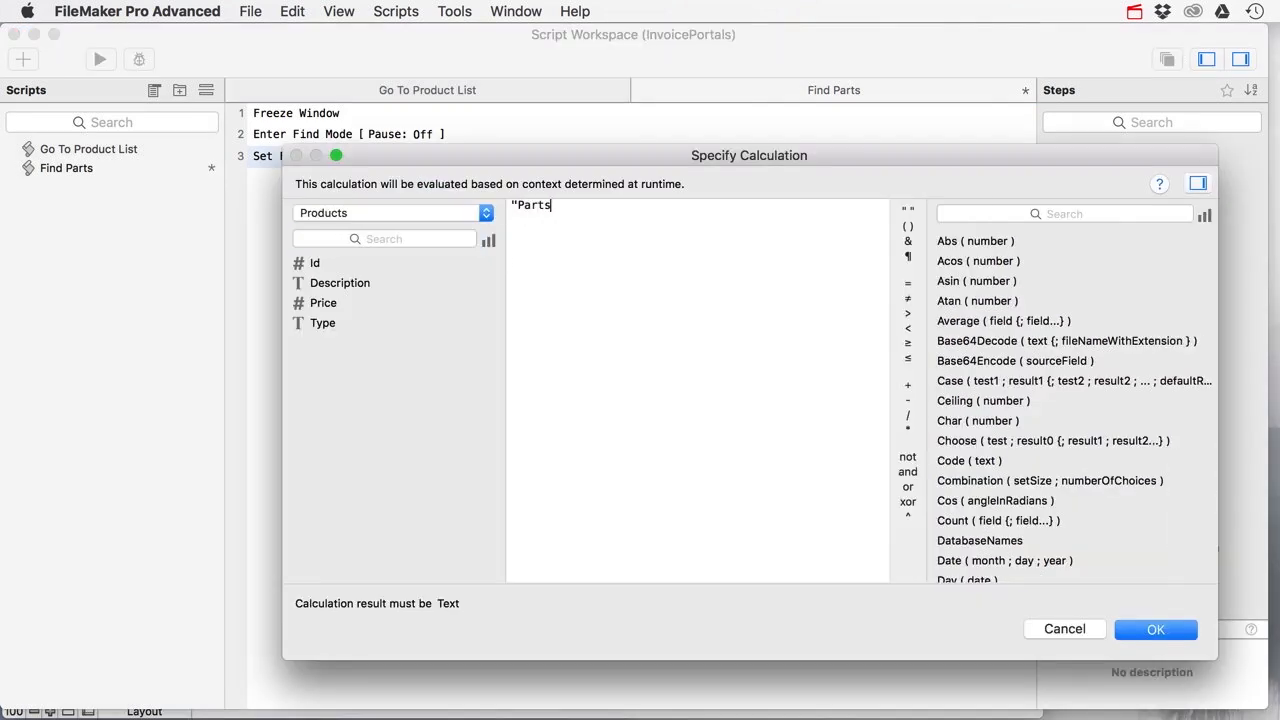
pyautogui.press('Return')
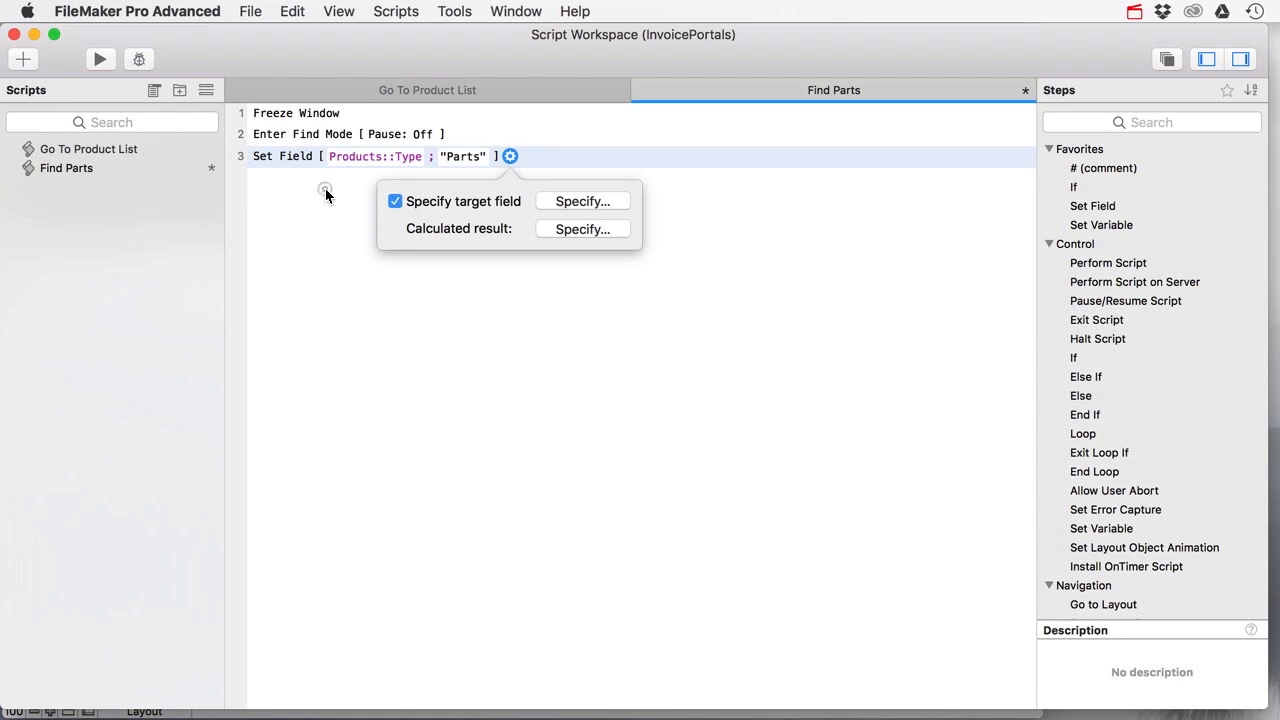
# Step: Add a Set Error Capture step set to On below the Set Field step
pyautogui.click(321, 185)
pyautogui.write('Set Erre')
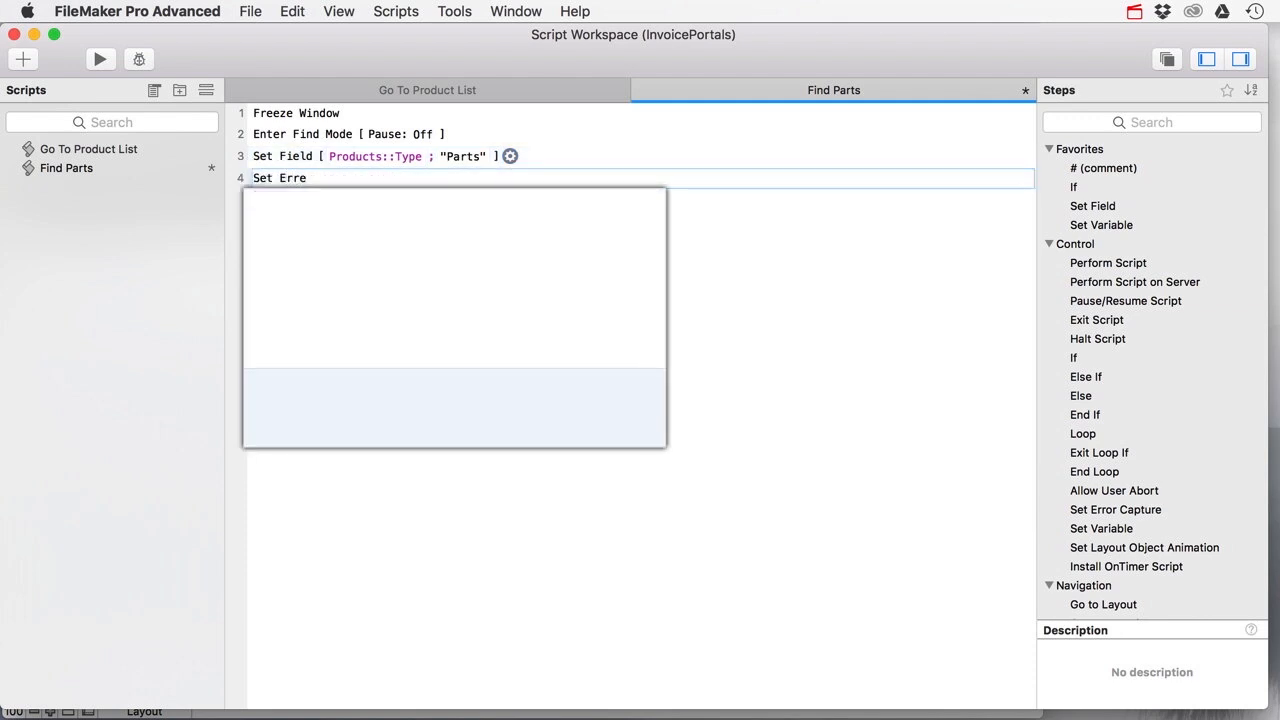
pyautogui.press('BackSpace')
pyautogui.press('Return')
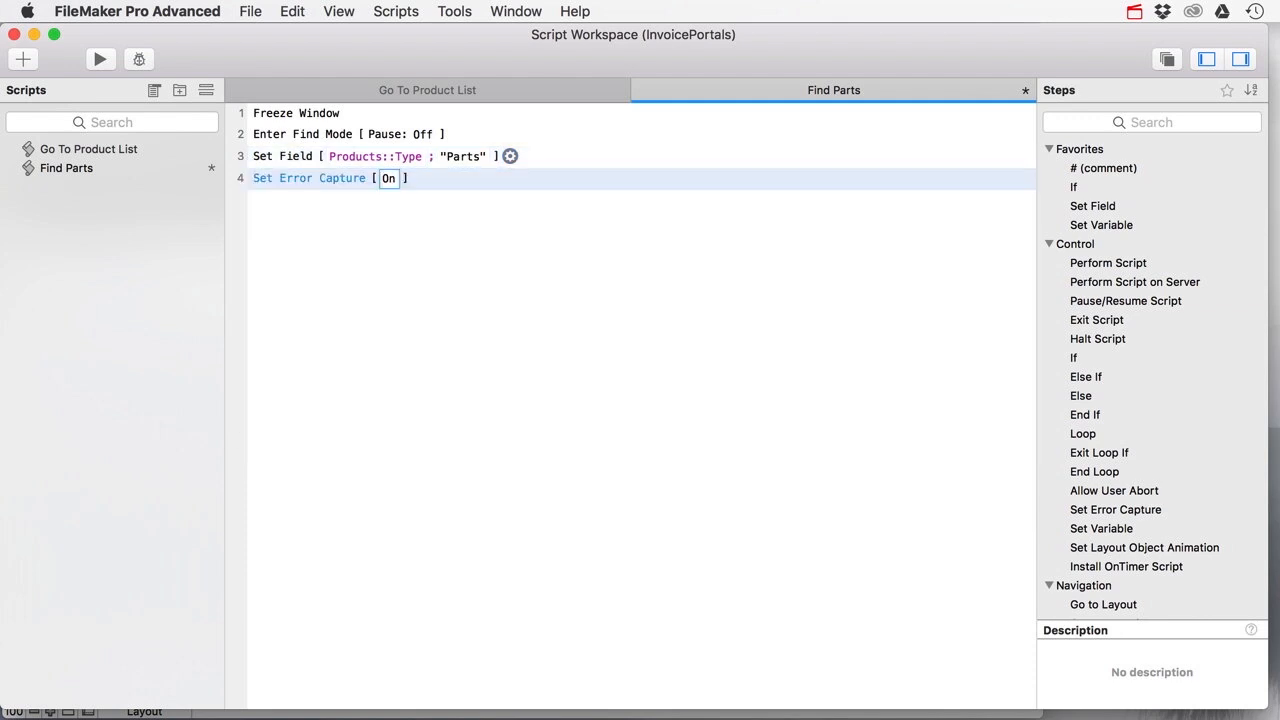
# Step: Add a Perform Find step without stored criteria below the Set Error Capture step
pyautogui.press('Return')
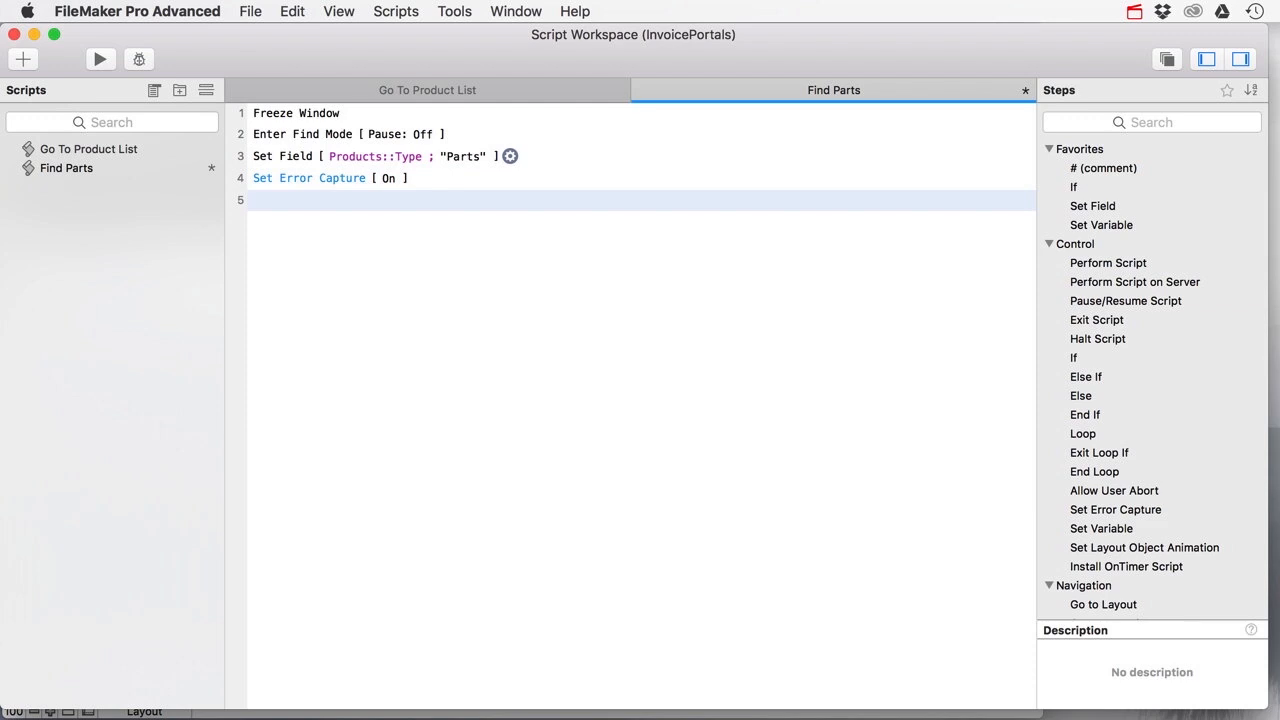
pyautogui.write('Per')
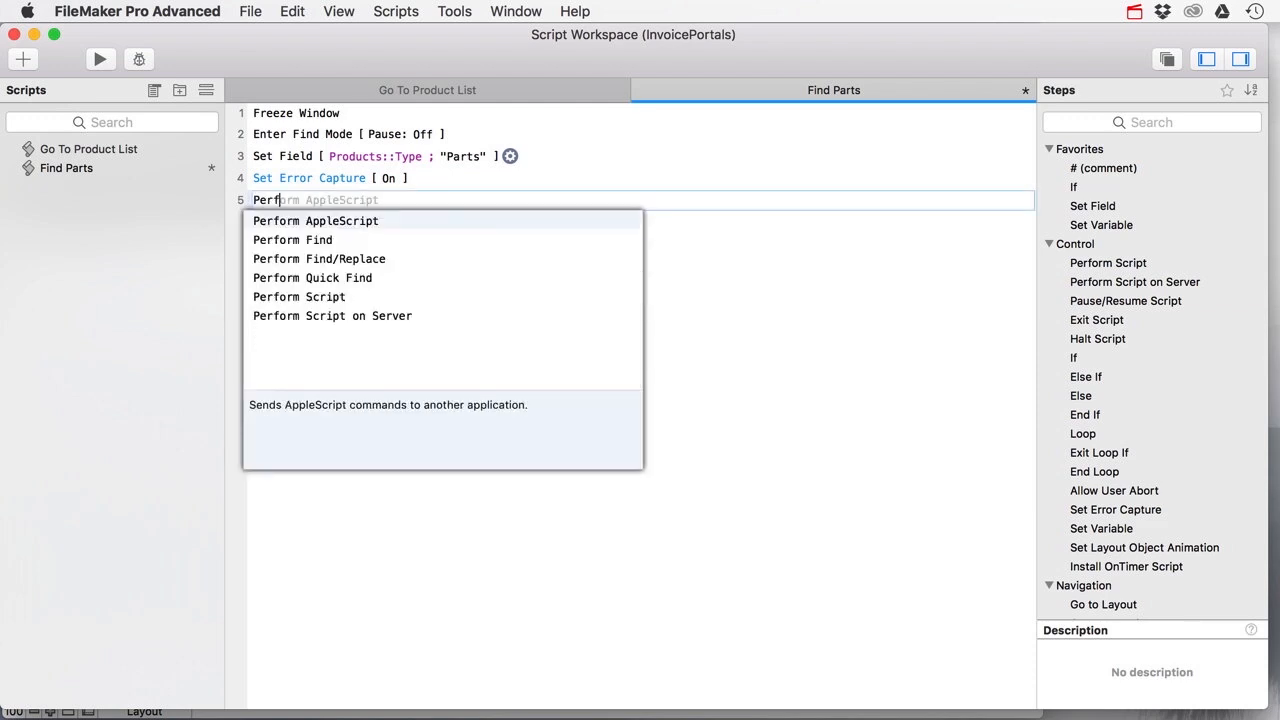
pyautogui.write('f')
pyautogui.press('Down')
pyautogui.press('Return')
# Step: Add a Sort Records step below Perform Find with its dialog set to Off and Type as the restored sort order
pyautogui.press('Return')
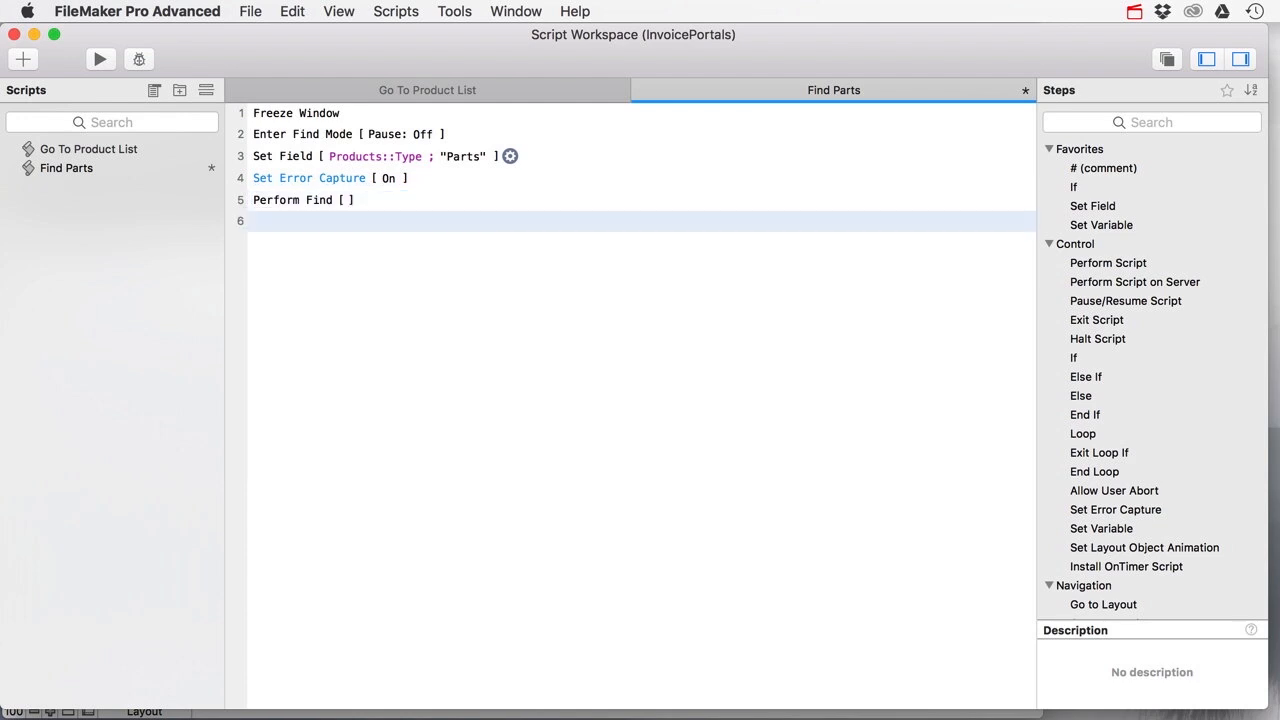
pyautogui.write('Sort')
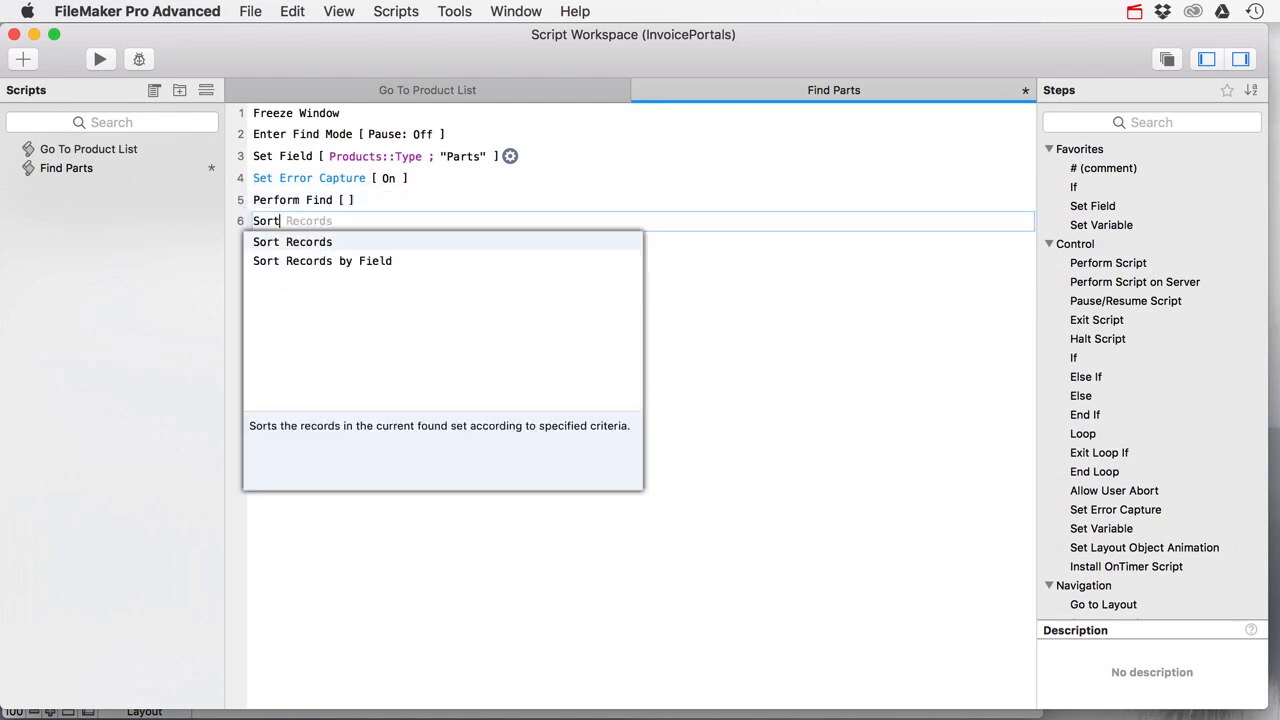
pyautogui.press('Return')
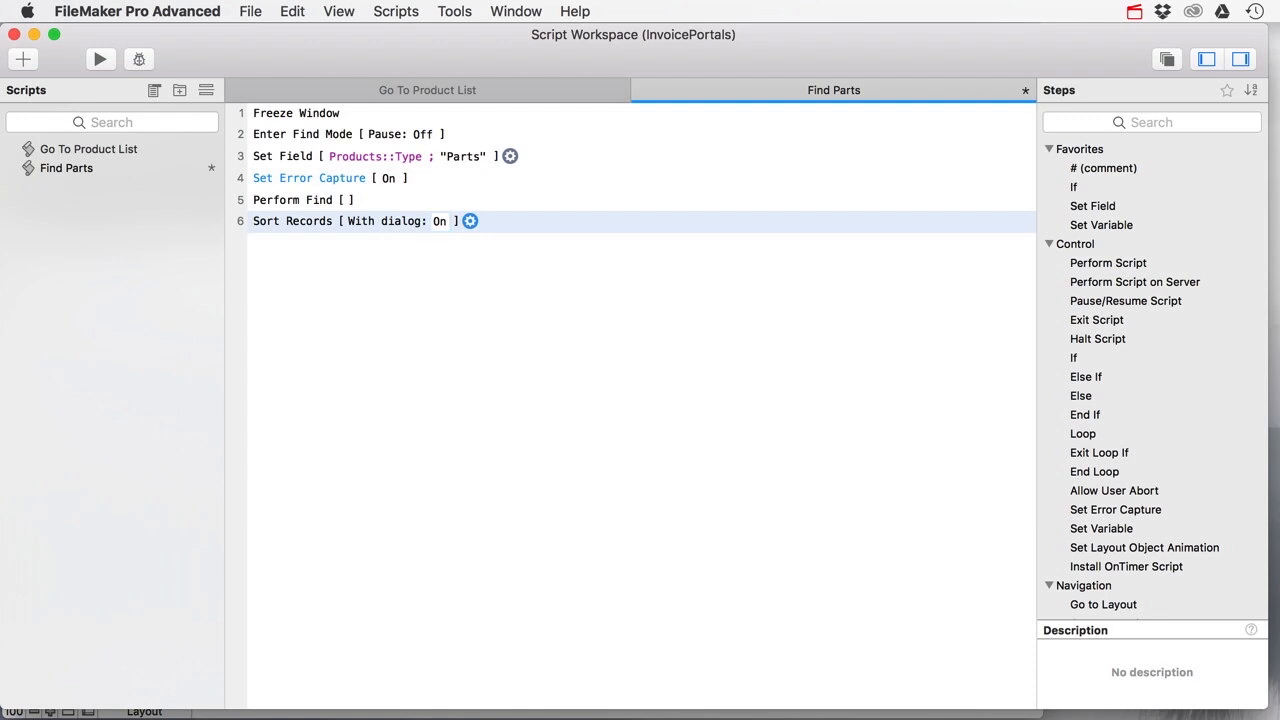
pyautogui.click(440, 221)
pyautogui.click(470, 221)
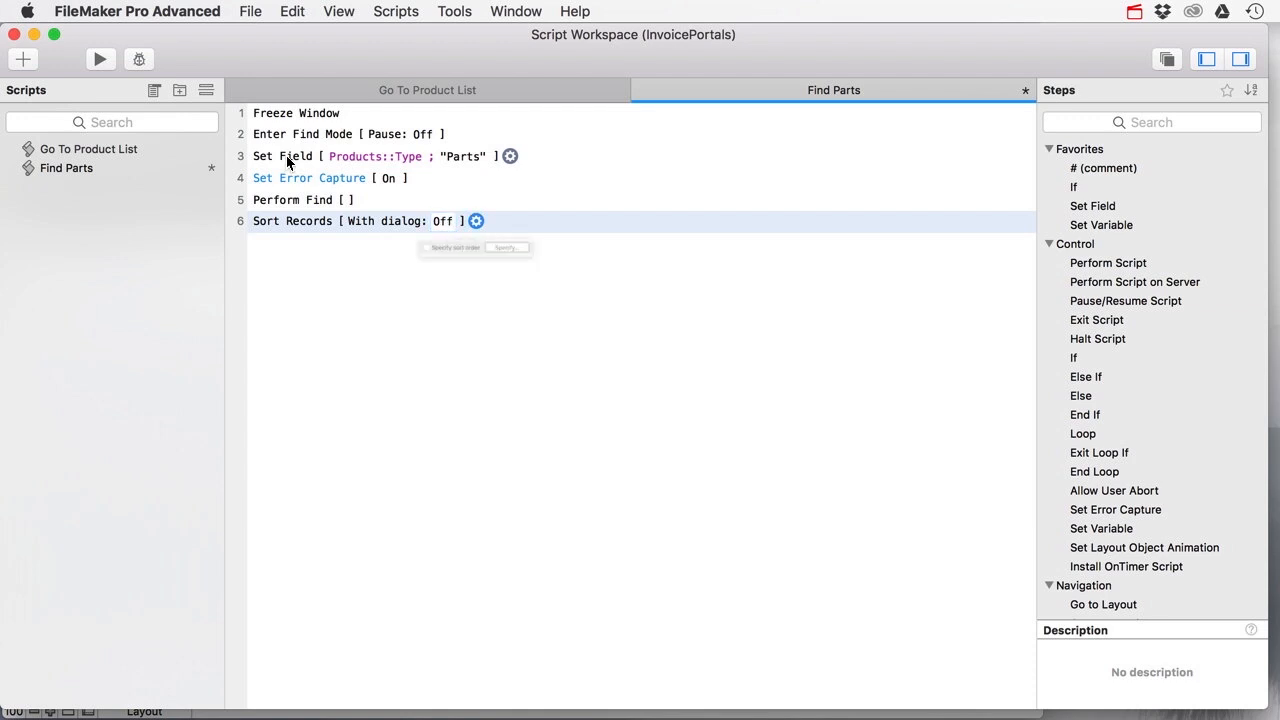
pyautogui.click(430, 268)
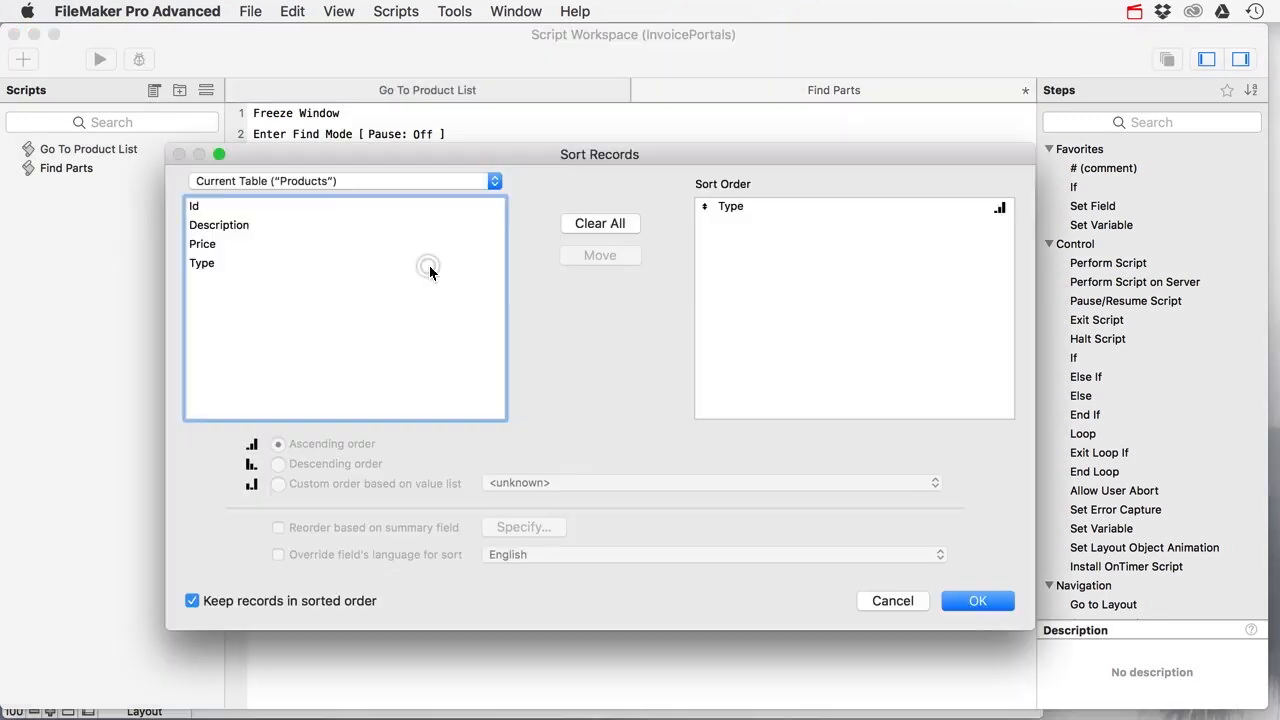
pyautogui.click(979, 600)
pyautogui.click(281, 222)
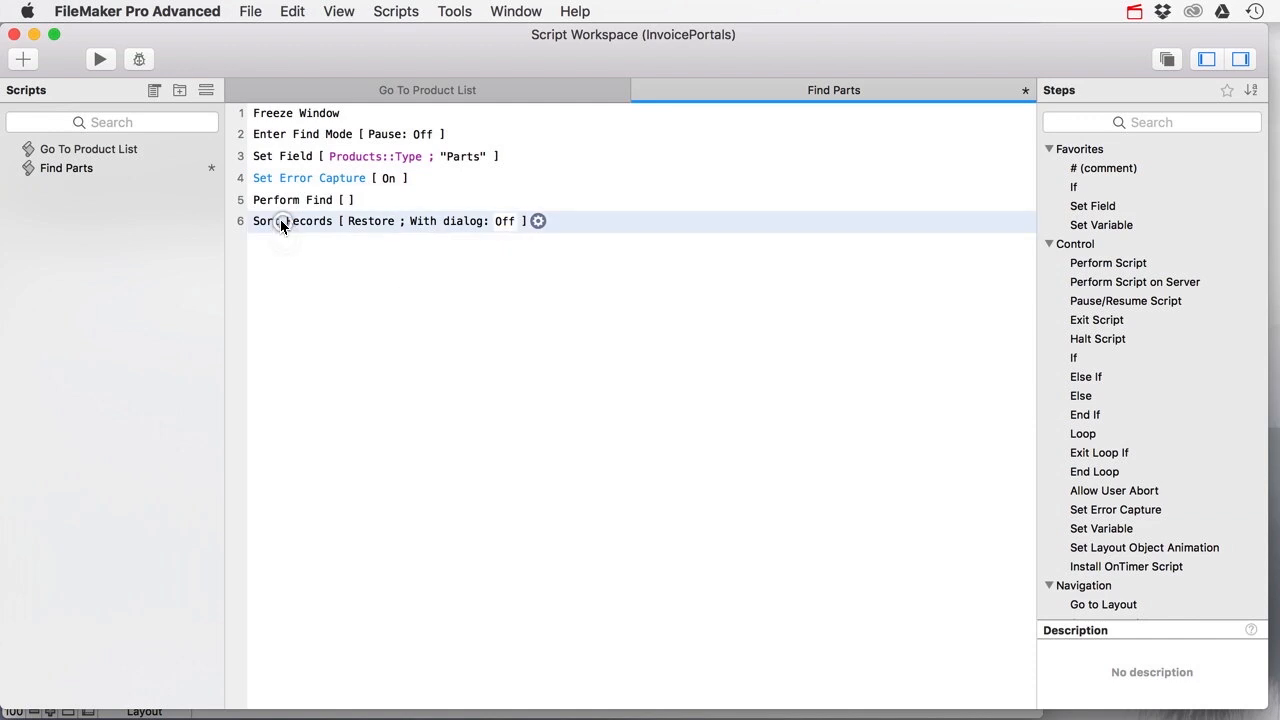
# Step: Copy the Go to Record (First) and Scroll Window (Home) steps from Go To Product List to the end of Find Parts and save
pyautogui.click(71, 150)
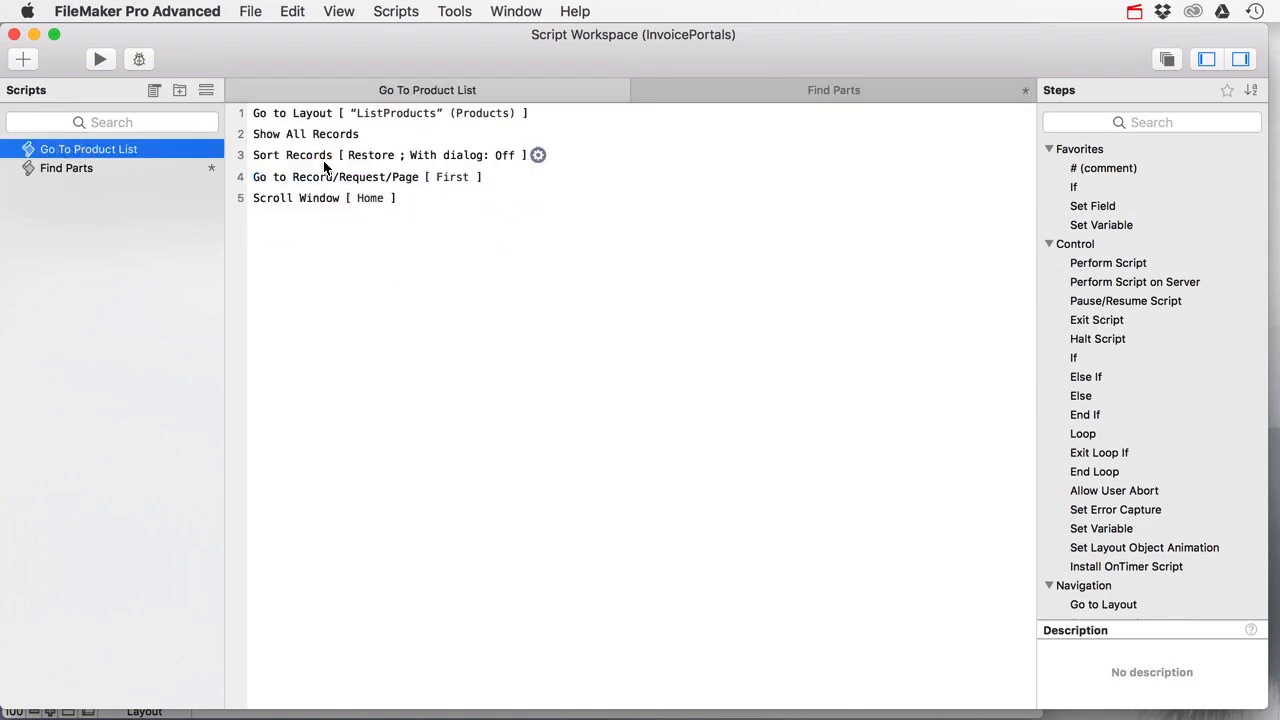
pyautogui.moveTo(282, 182); pyautogui.dragTo(283, 197)
pyautogui.press('super+c')
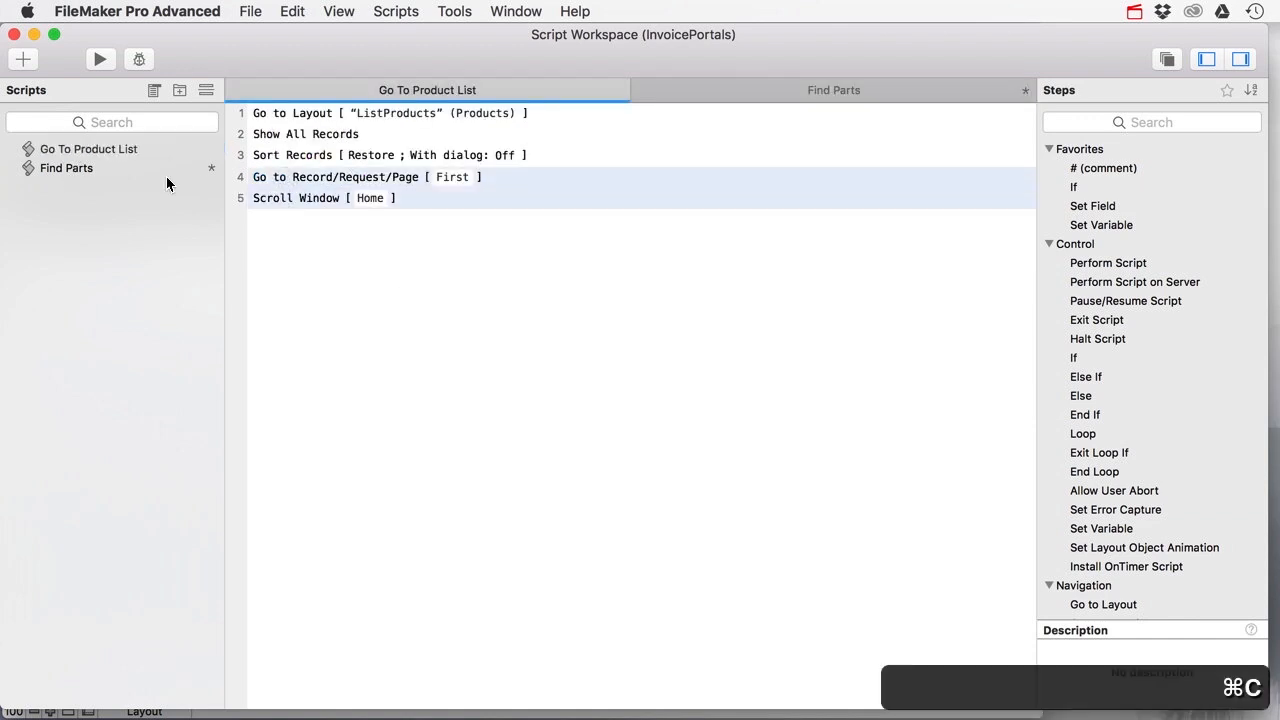
pyautogui.click(98, 168)
pyautogui.press('super+v')
pyautogui.click(303, 251)
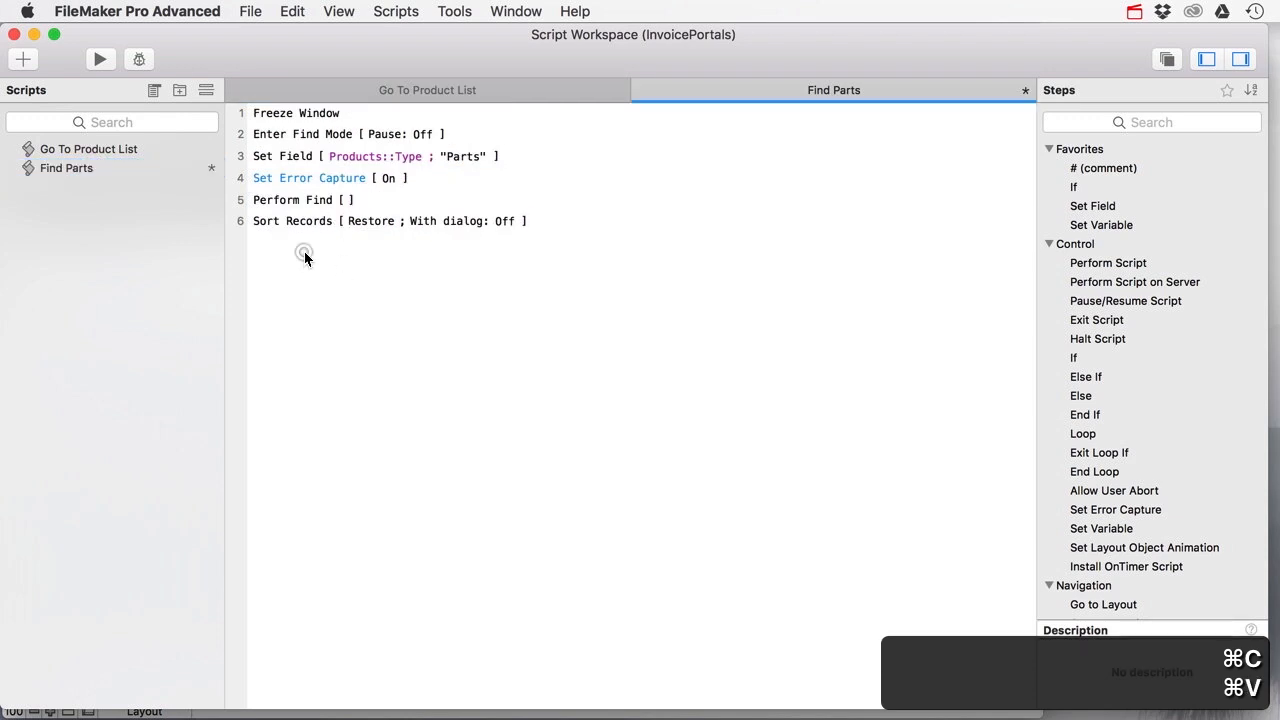
pyautogui.press('super+v')
pyautogui.click(331, 298)
pyautogui.press('super+s')
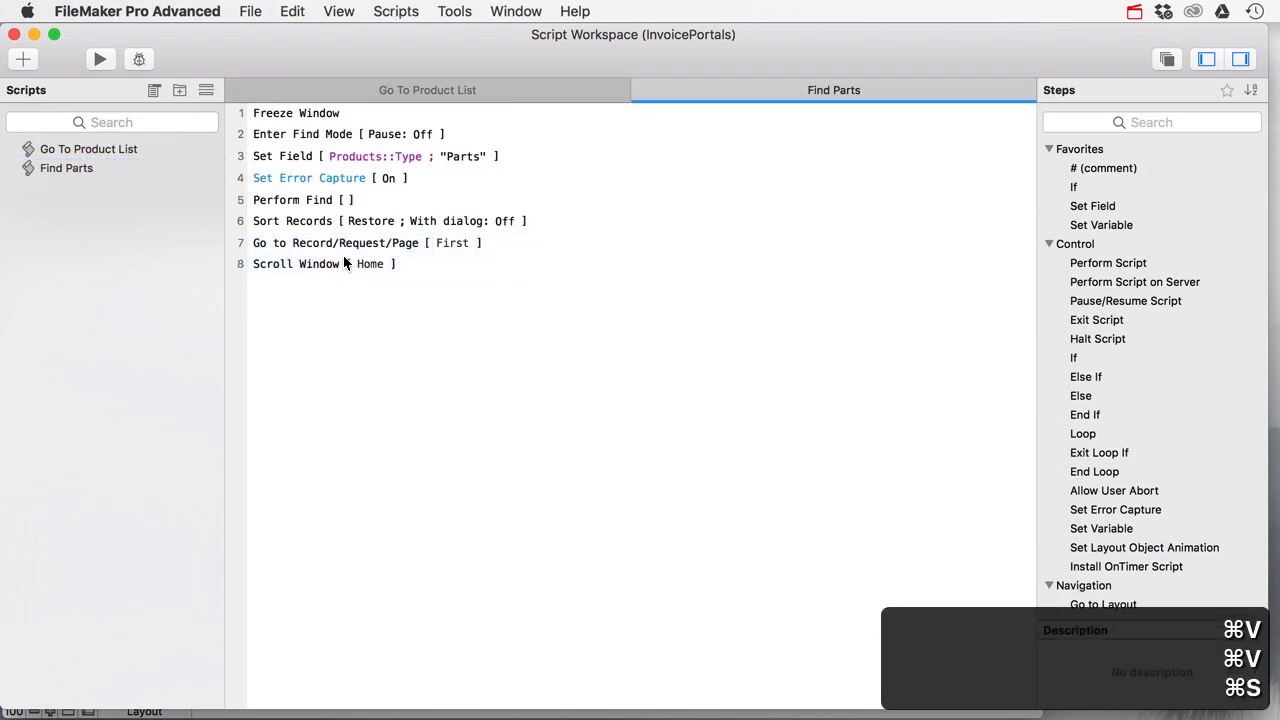
# Step: Assign the Find Parts script to the Parts button through a Perform Script action and test the button in Browse mode
pyautogui.click(14, 34)
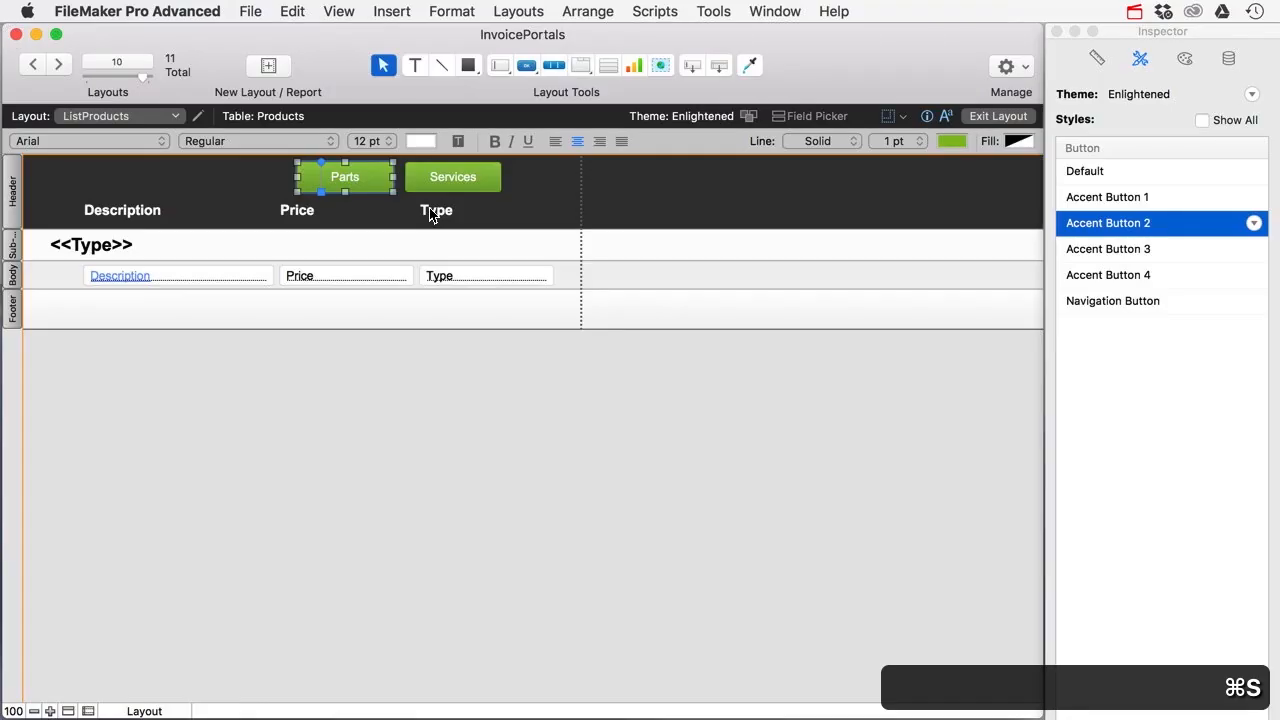
pyautogui.rightClick(324, 180)
pyautogui.moveTo(460, 345)
pyautogui.click(555, 386)
pyautogui.click(440, 317)
pyautogui.click(755, 681)
pyautogui.click(986, 123)
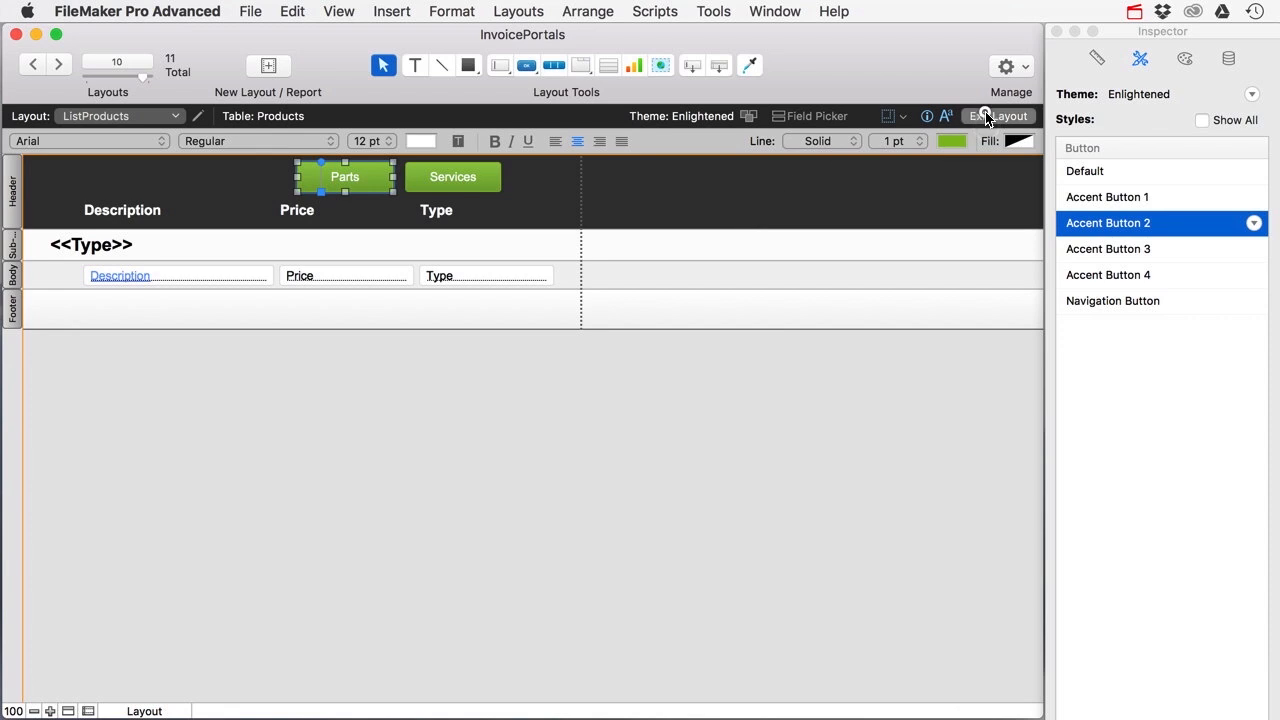
pyautogui.click(345, 158)
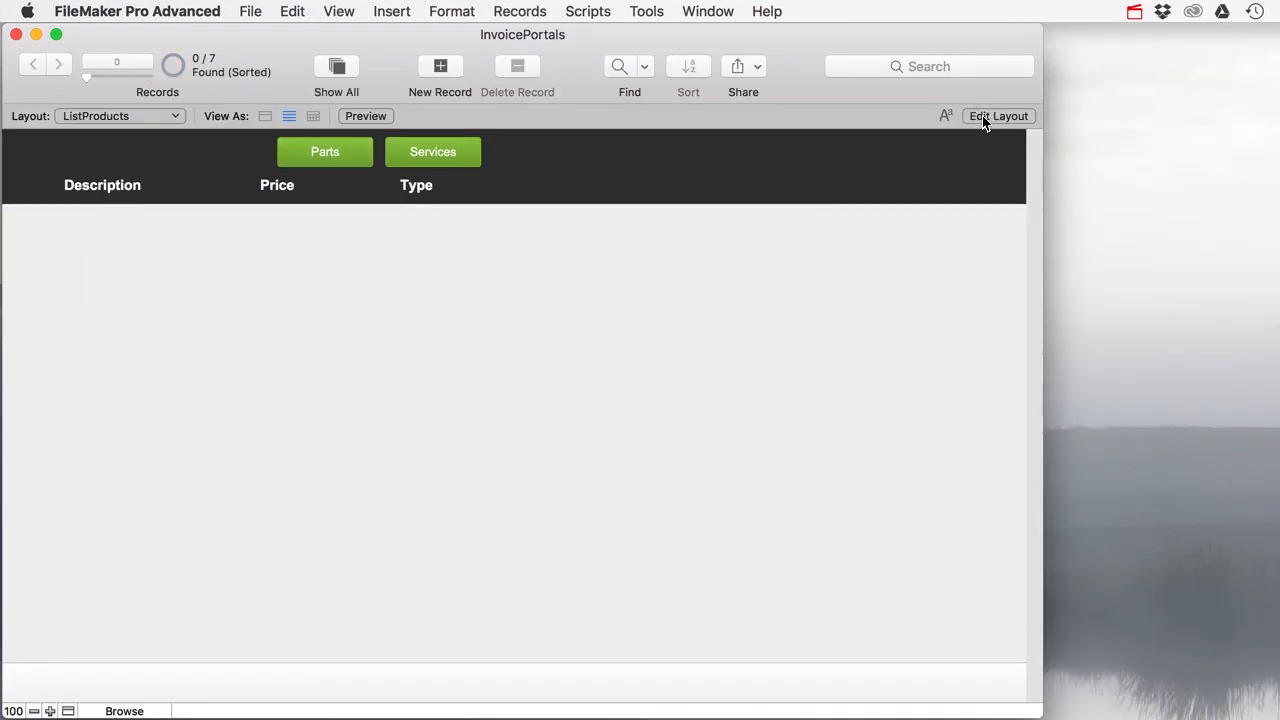
# Step: Check the Parts button's script action in Layout mode, set its cursor to change to a hand, and return to Browse mode
pyautogui.click(985, 116)
pyautogui.click(362, 184)
pyautogui.rightClick(362, 184)
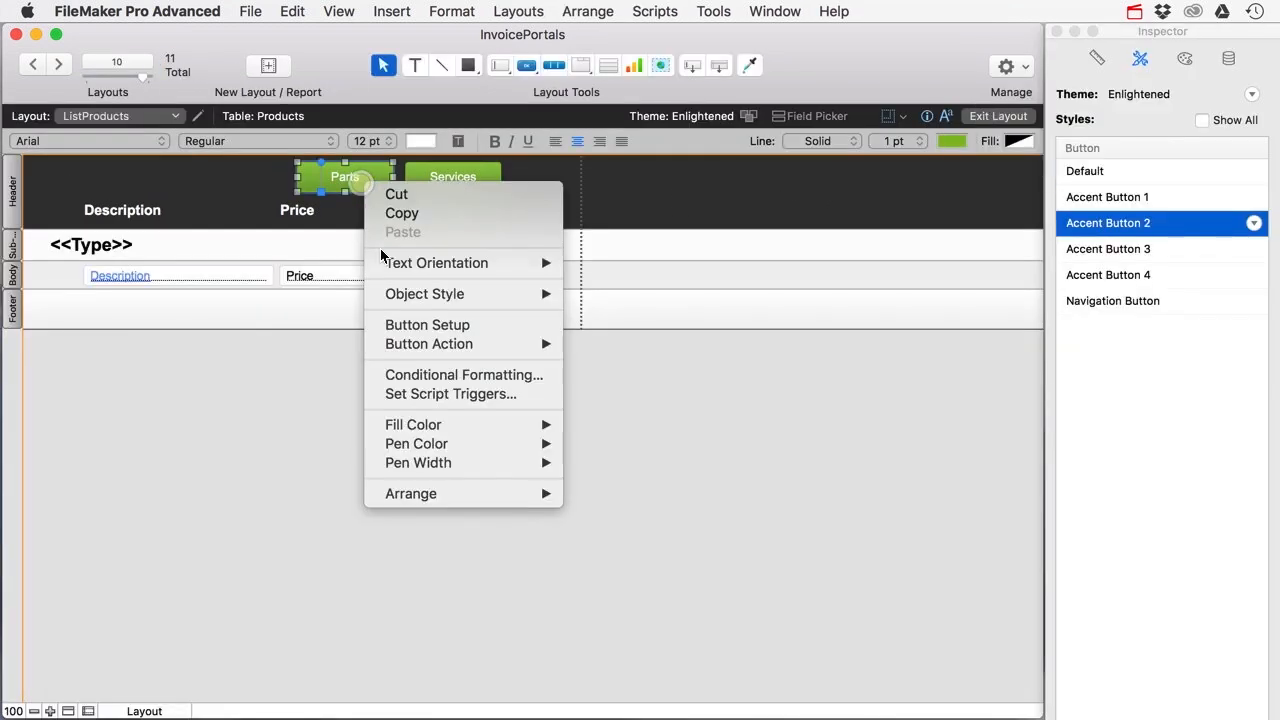
pyautogui.moveTo(442, 343)
pyautogui.click(430, 322)
pyautogui.doubleClick(367, 179)
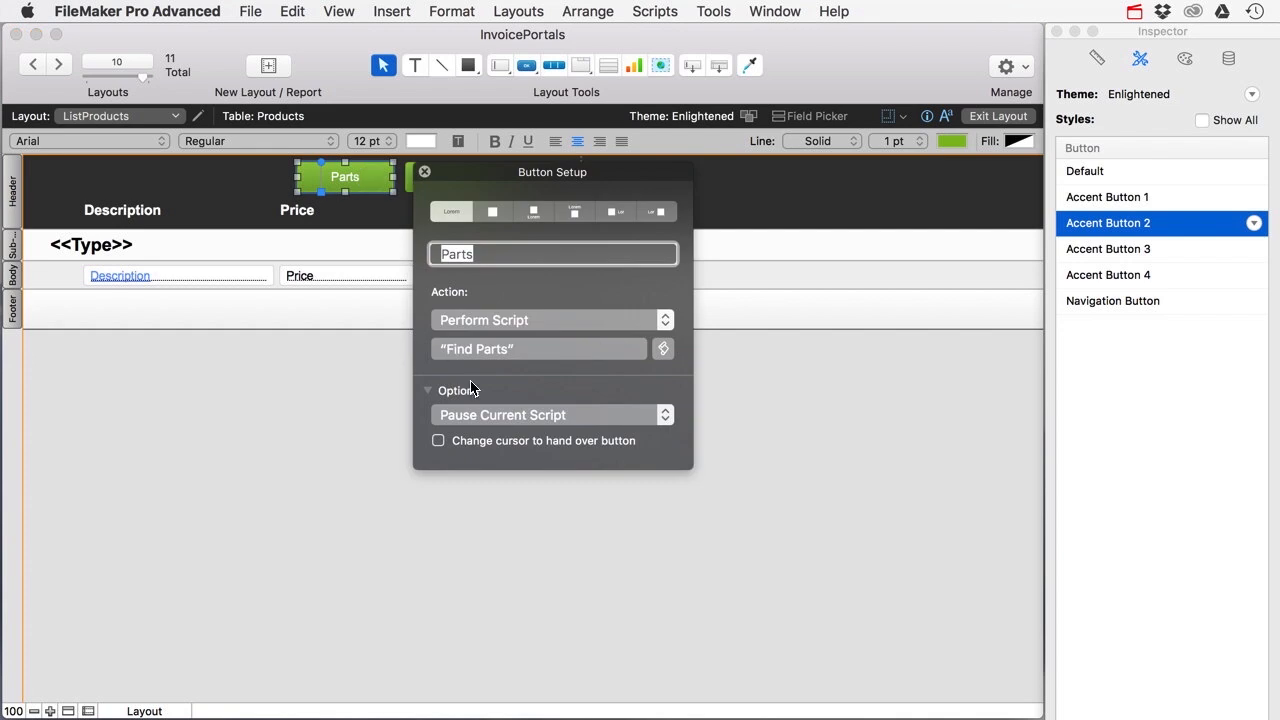
pyautogui.click(476, 446)
pyautogui.click(425, 172)
pyautogui.click(998, 116)
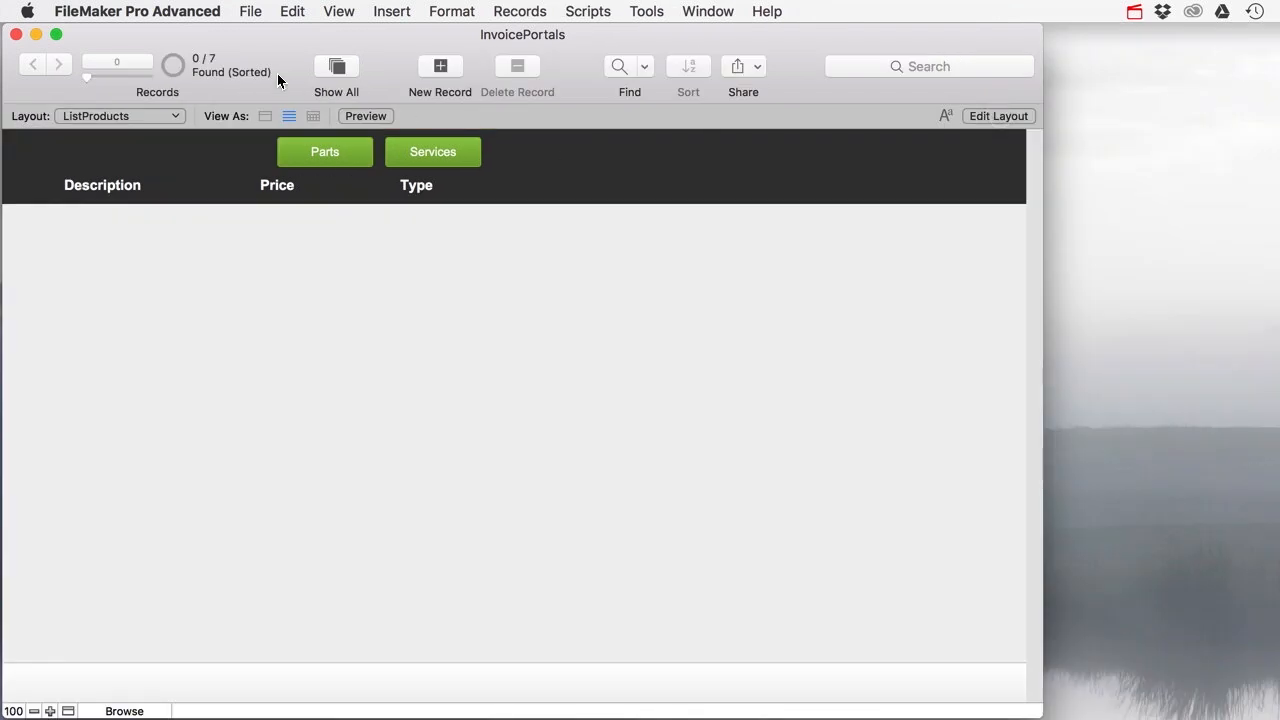
# Step: Show all product records and change the Products::Type value in the Find Parts script's Set Field step to "Part"
pyautogui.click(338, 66)
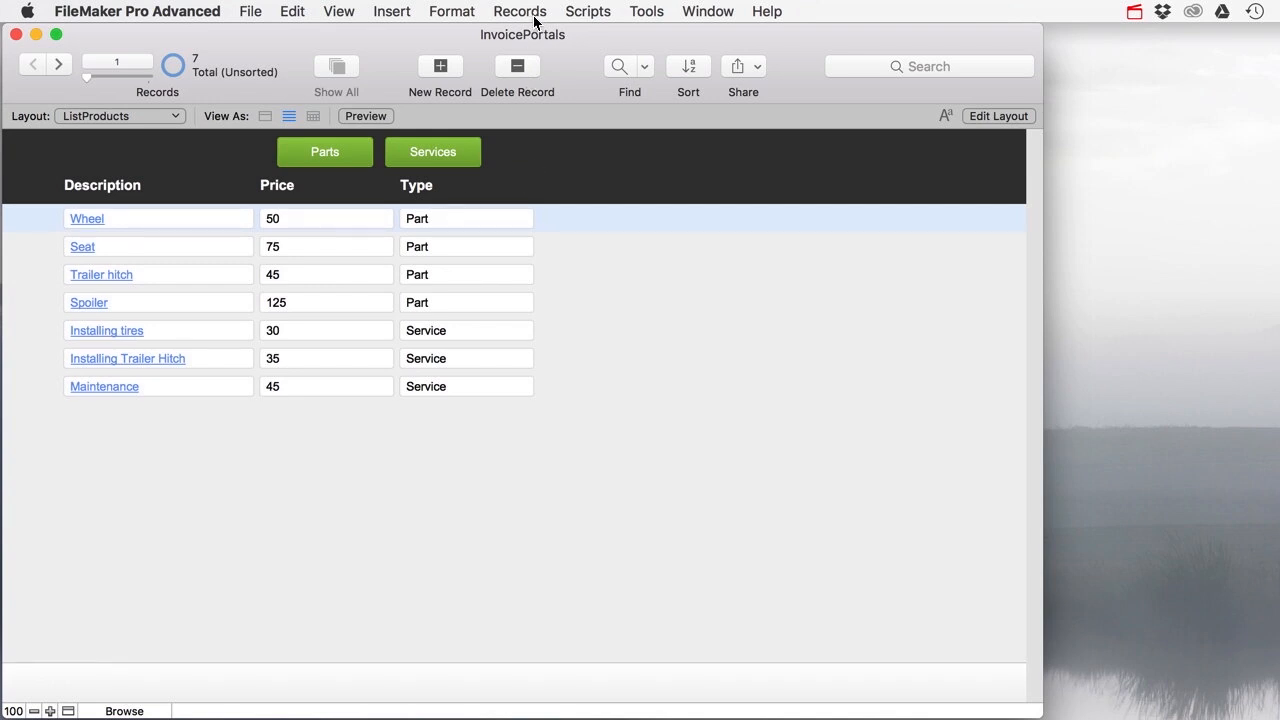
pyautogui.click(588, 11)
pyautogui.click(593, 35)
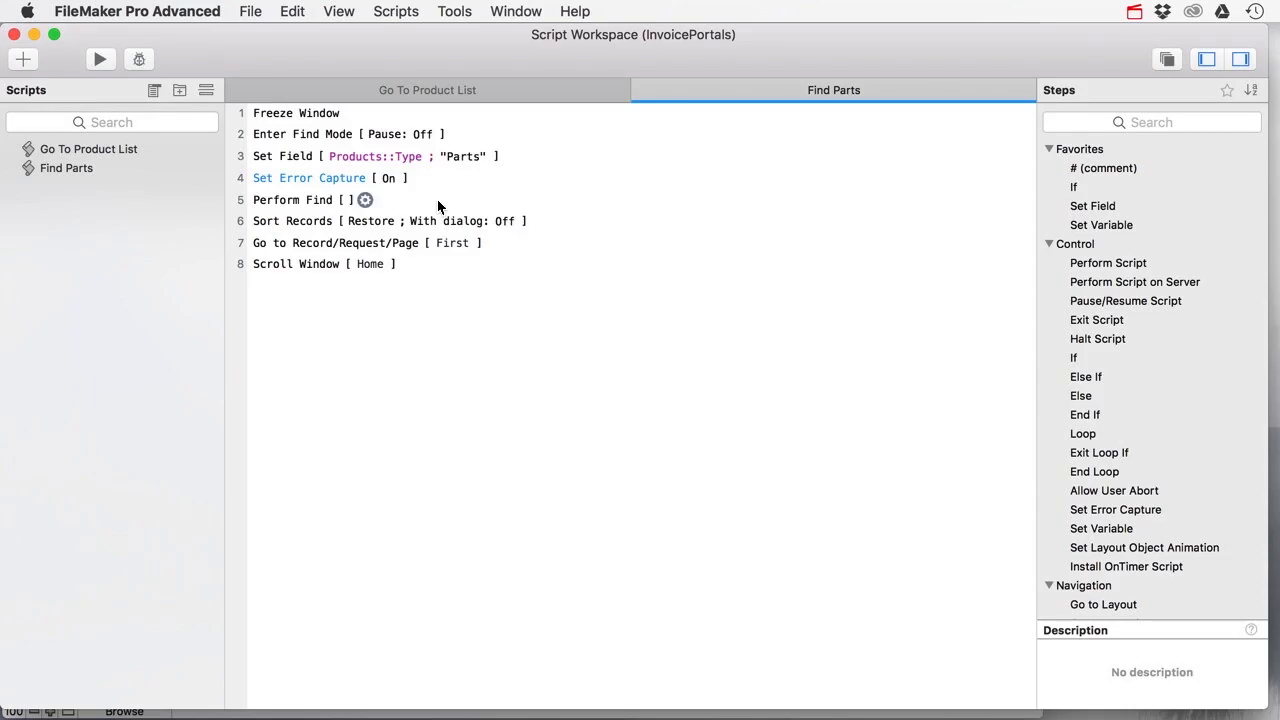
pyautogui.click(463, 157)
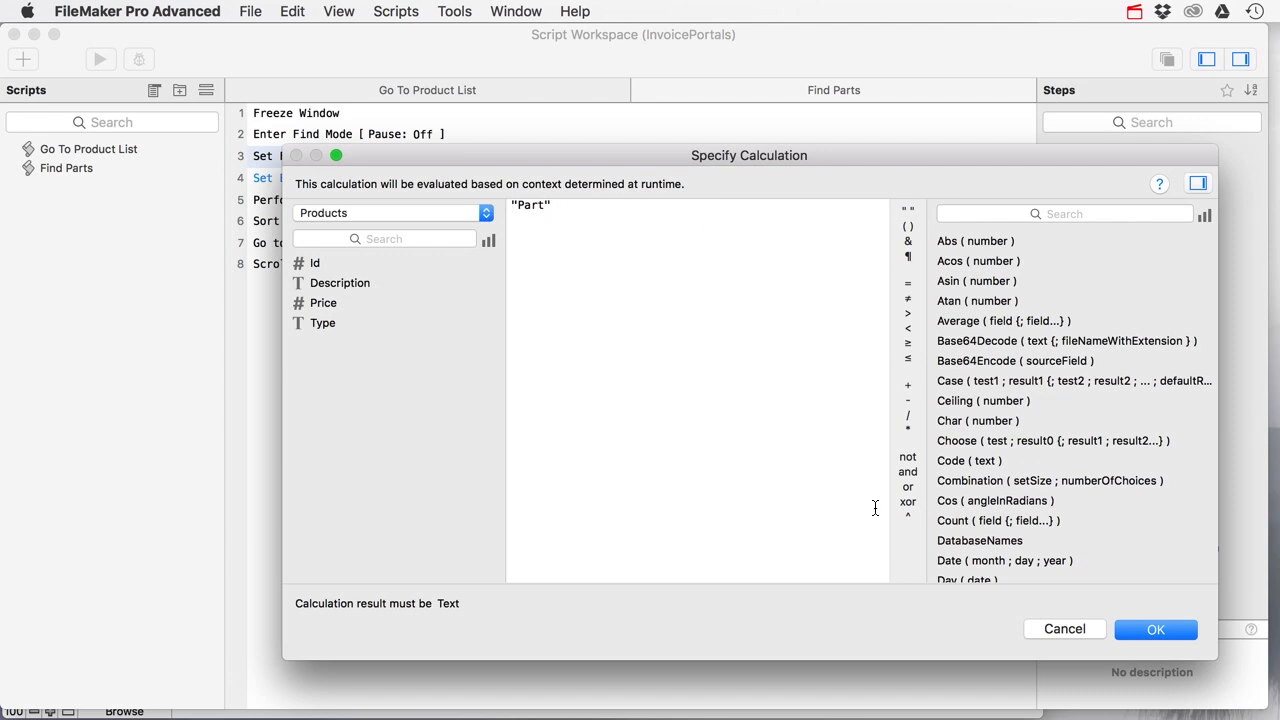
pyautogui.click(1152, 630)
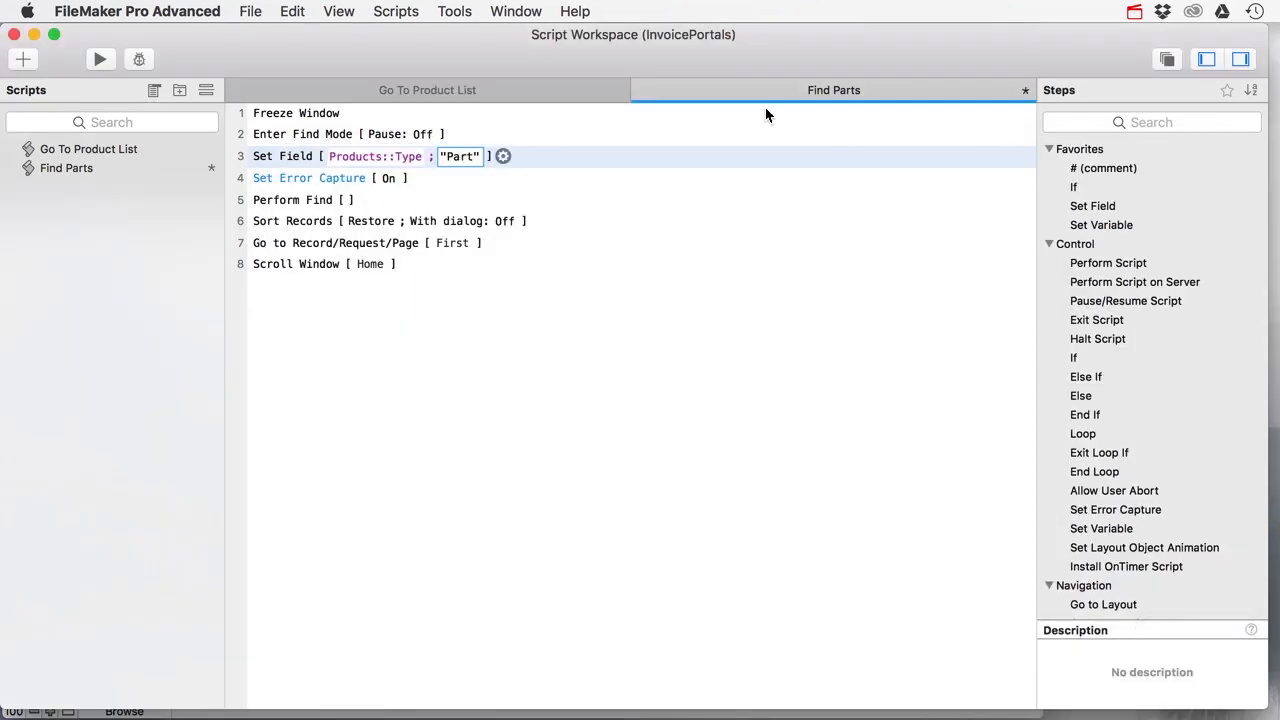
# Step: Save the Find Parts script, close the Script Workspace and run the product list's Parts filter
pyautogui.press('super+s')
pyautogui.click(14, 34)
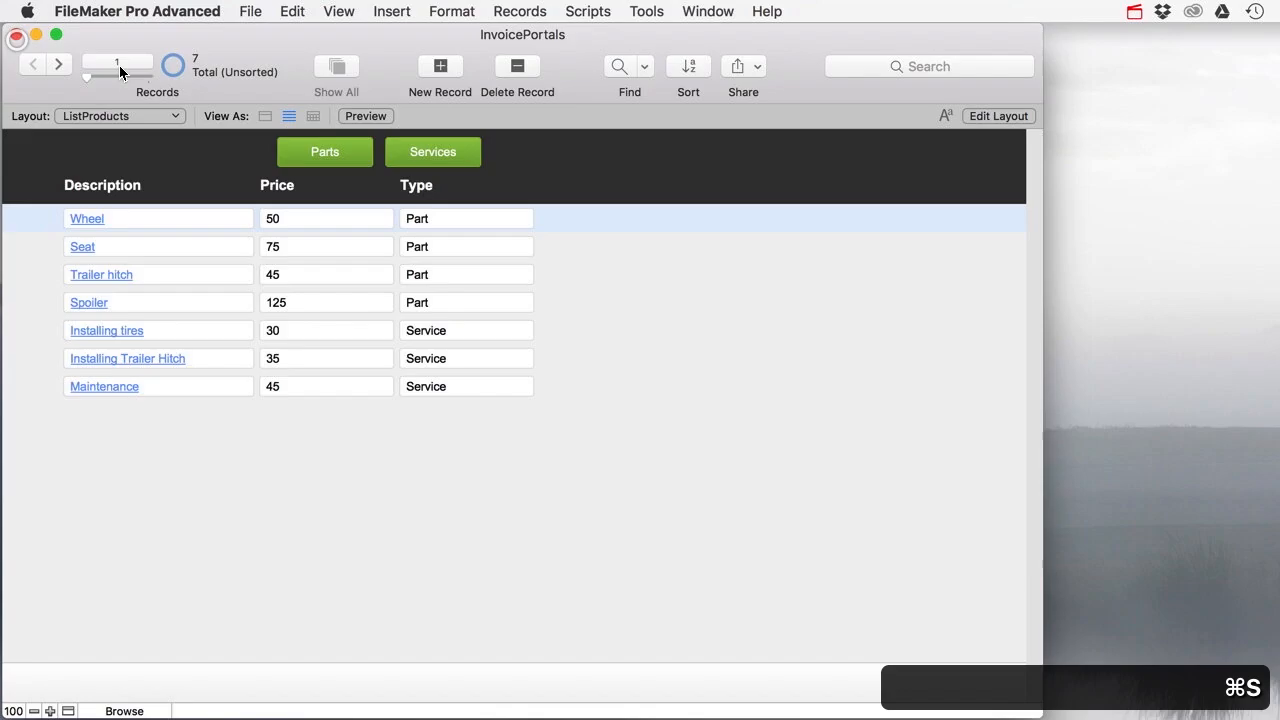
pyautogui.click(356, 157)
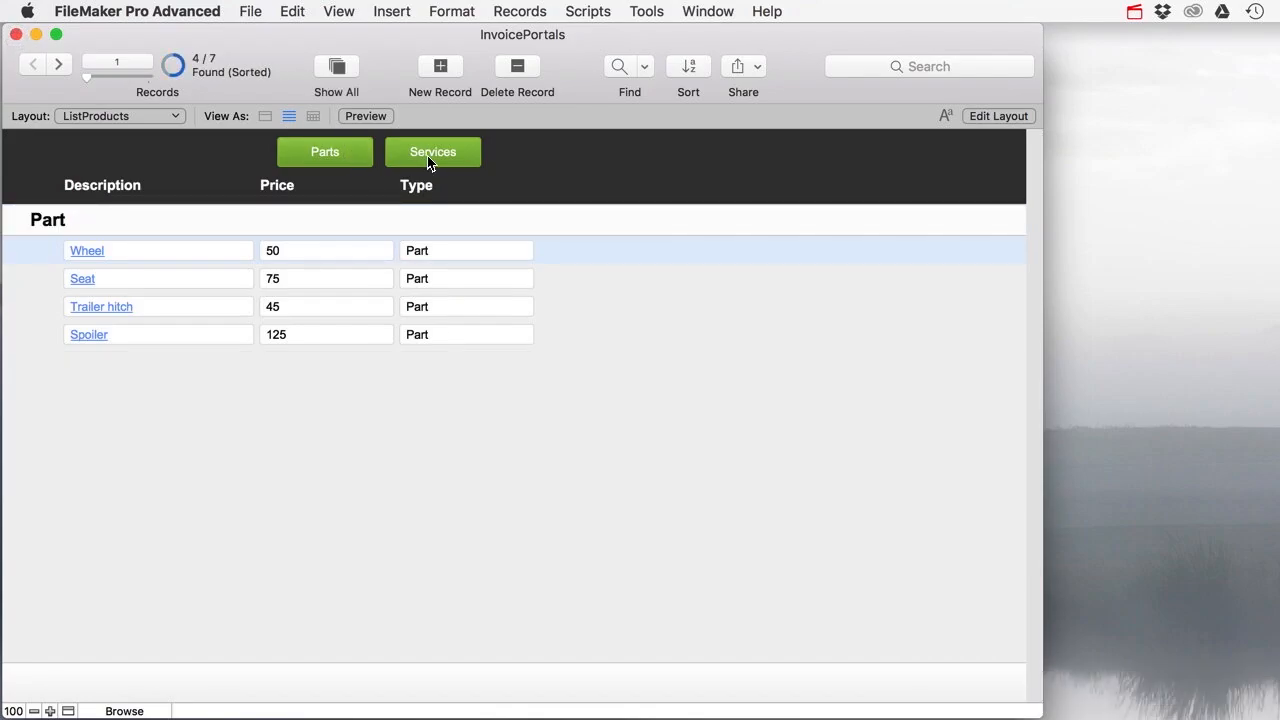
# Step: Duplicate the Find Parts script in the Script Workspace and rename the copy Find Services
pyautogui.press('super+shift+s')
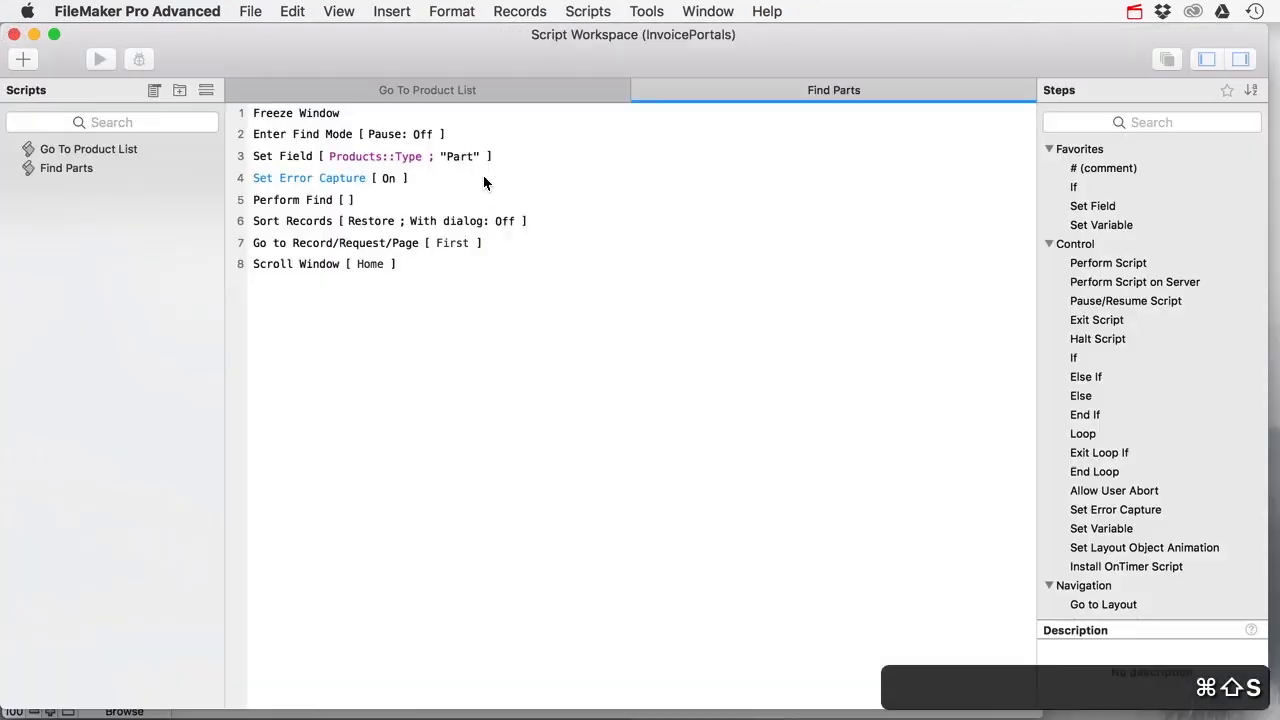
pyautogui.click(72, 168)
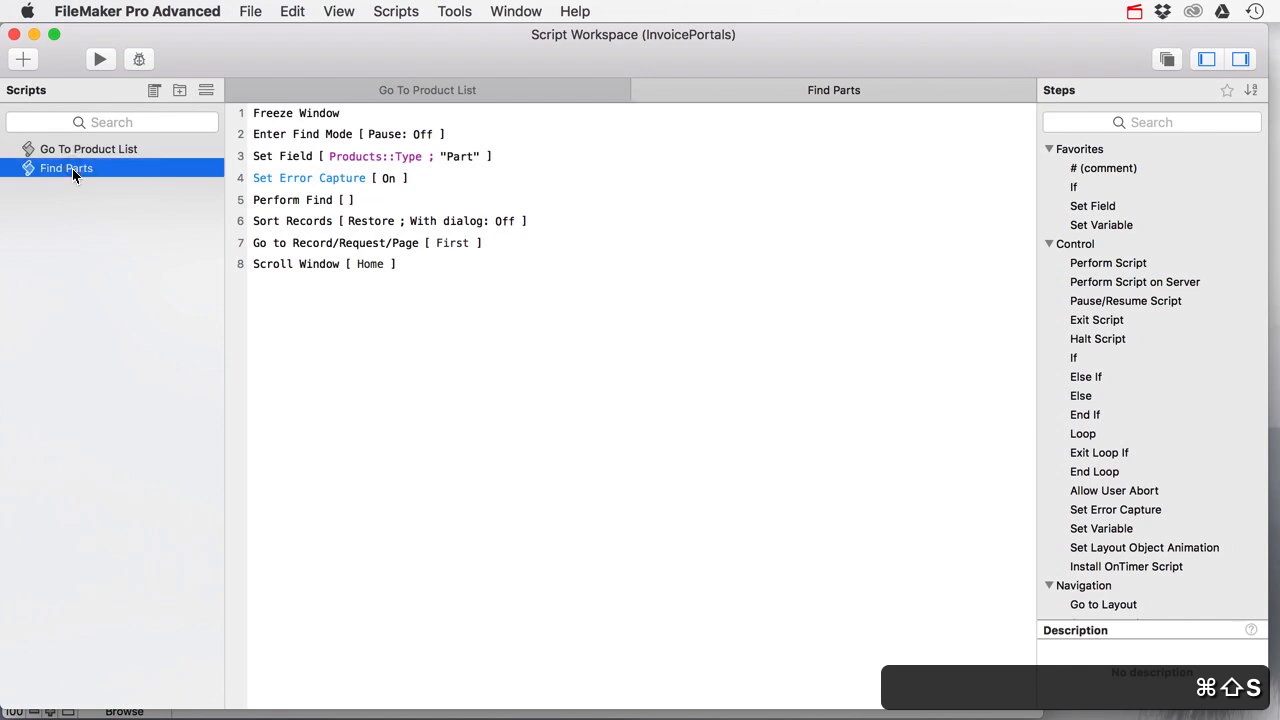
pyautogui.press('super+c')
pyautogui.press('super+v')
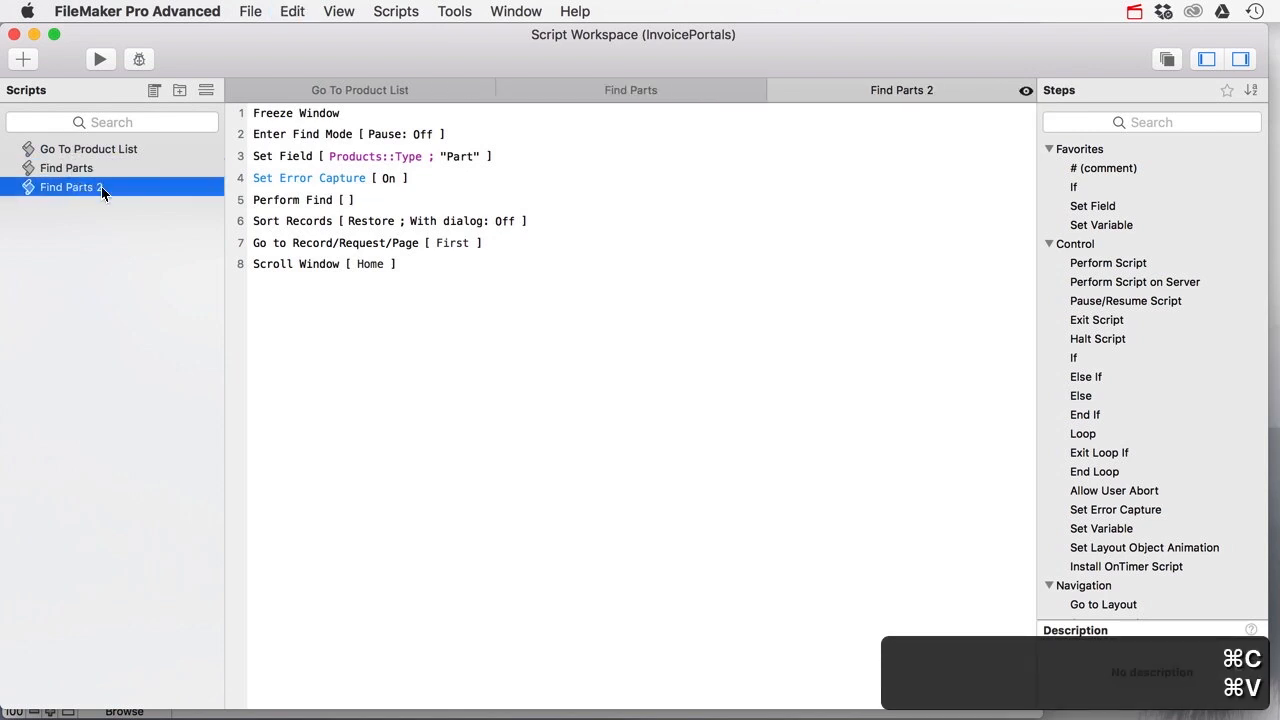
pyautogui.doubleClick(88, 187)
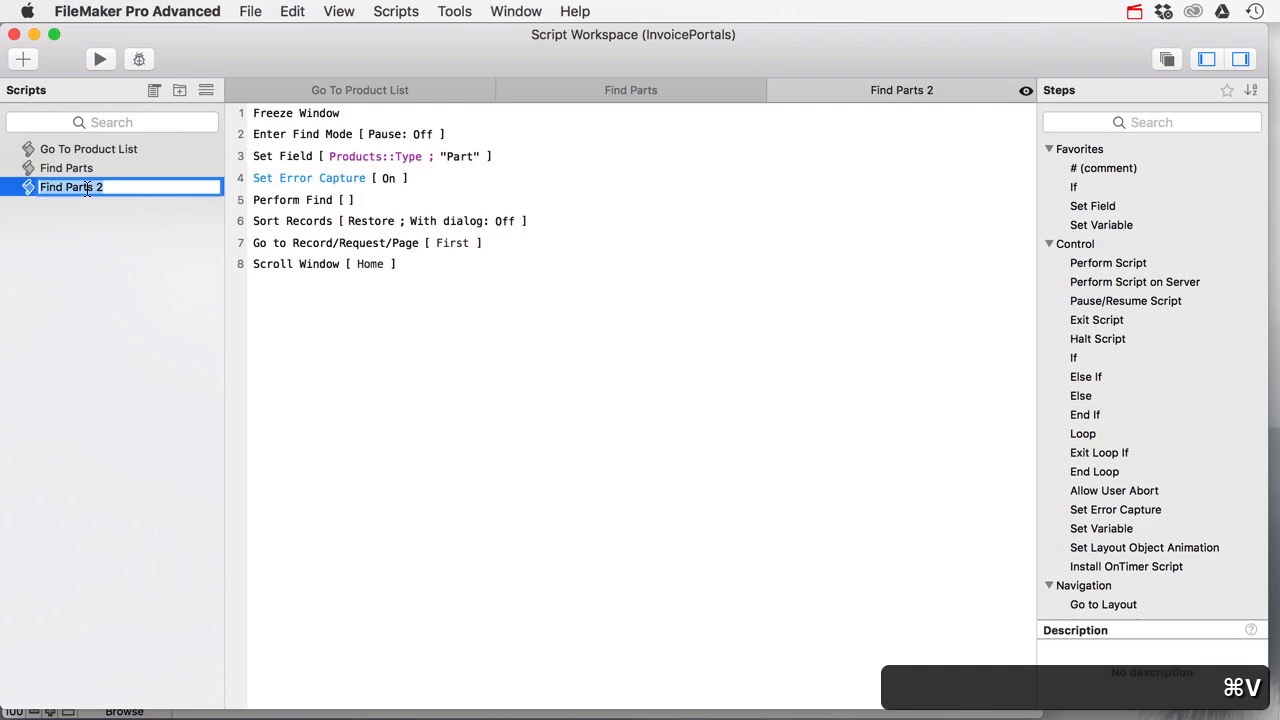
pyautogui.write('Find Service')
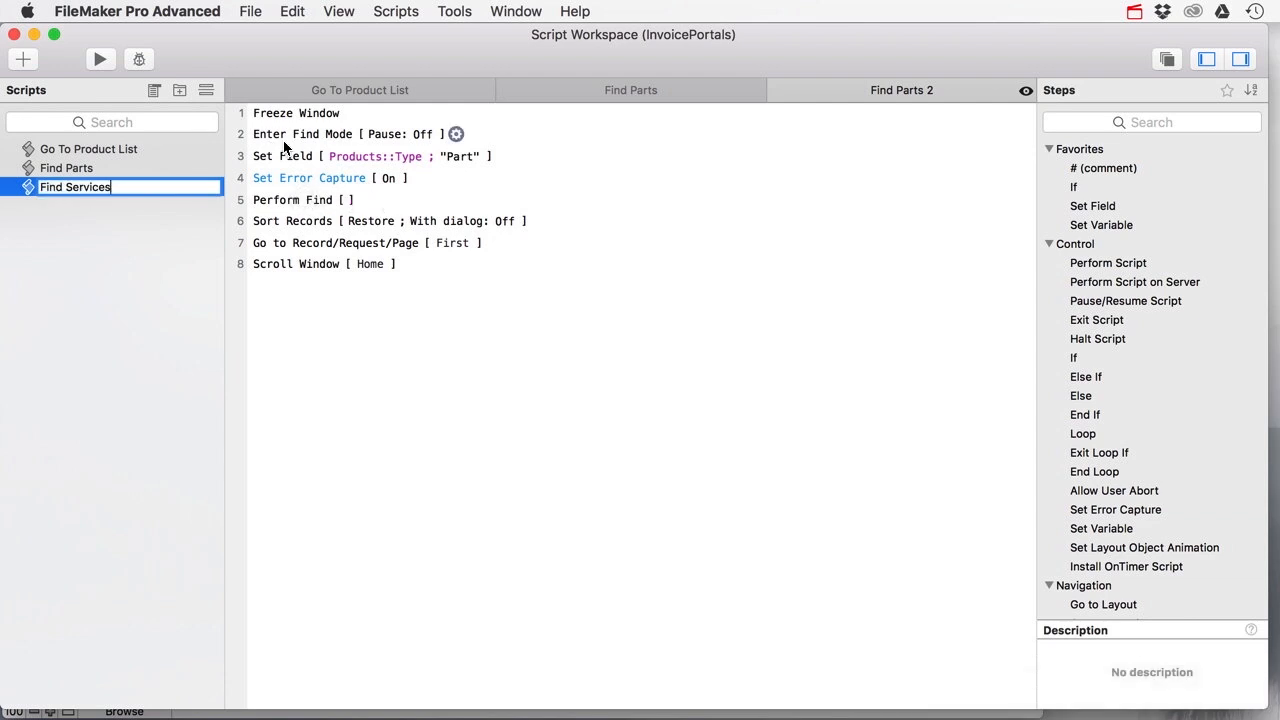
pyautogui.press('Return')
# Step: Change the Set Field value for Products::Type to "Service" in the Find Services script, then save and close the workspace
pyautogui.click(462, 166)
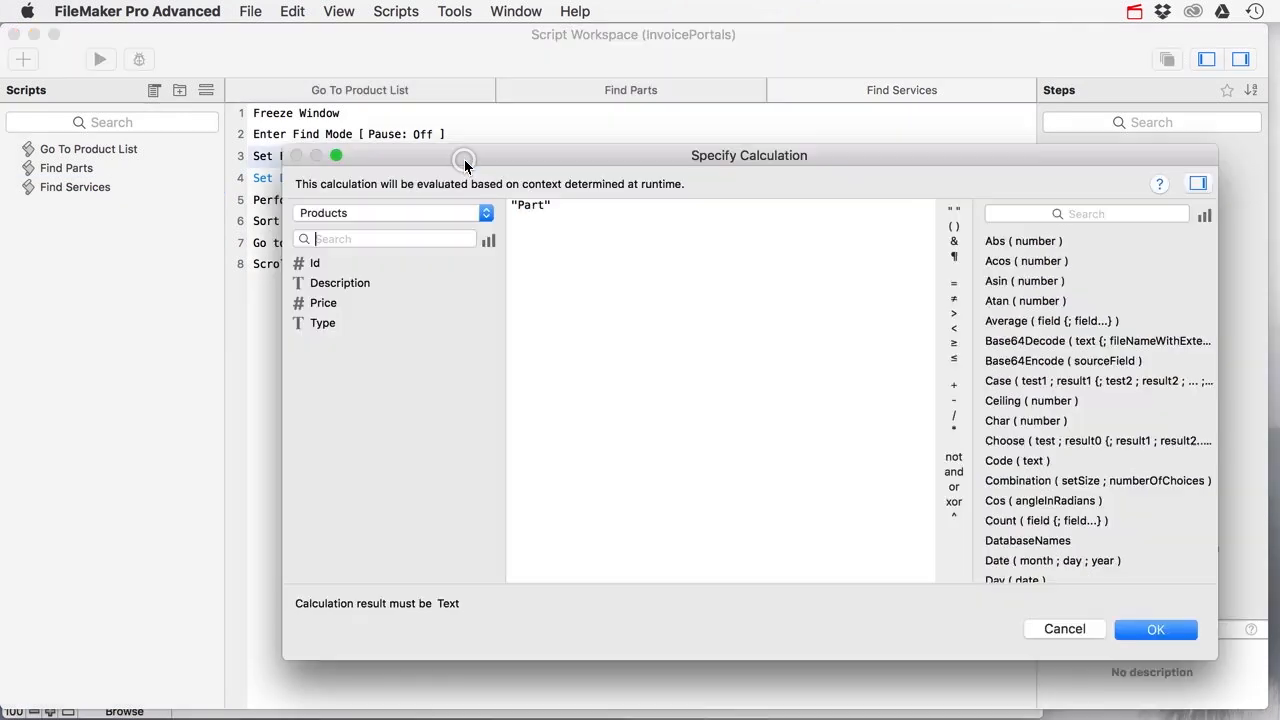
pyautogui.click(546, 204)
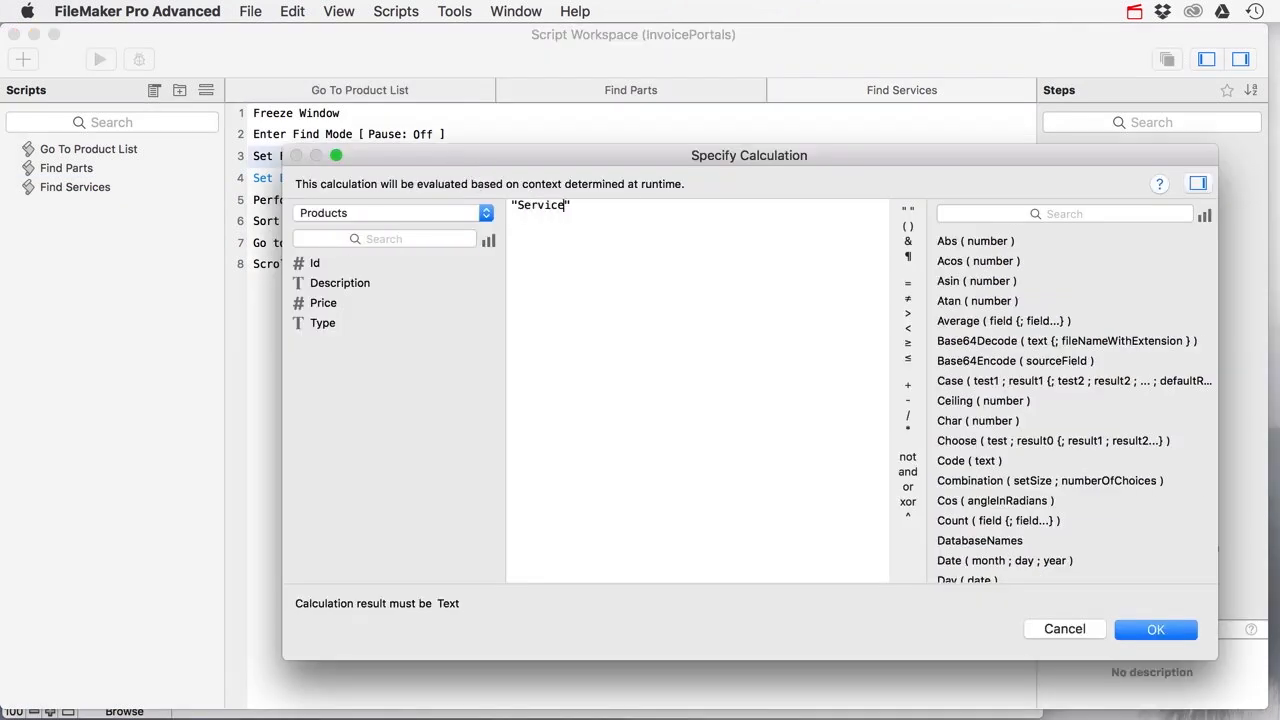
pyautogui.write('Service')
pyautogui.press('Return')
pyautogui.press('super+s')
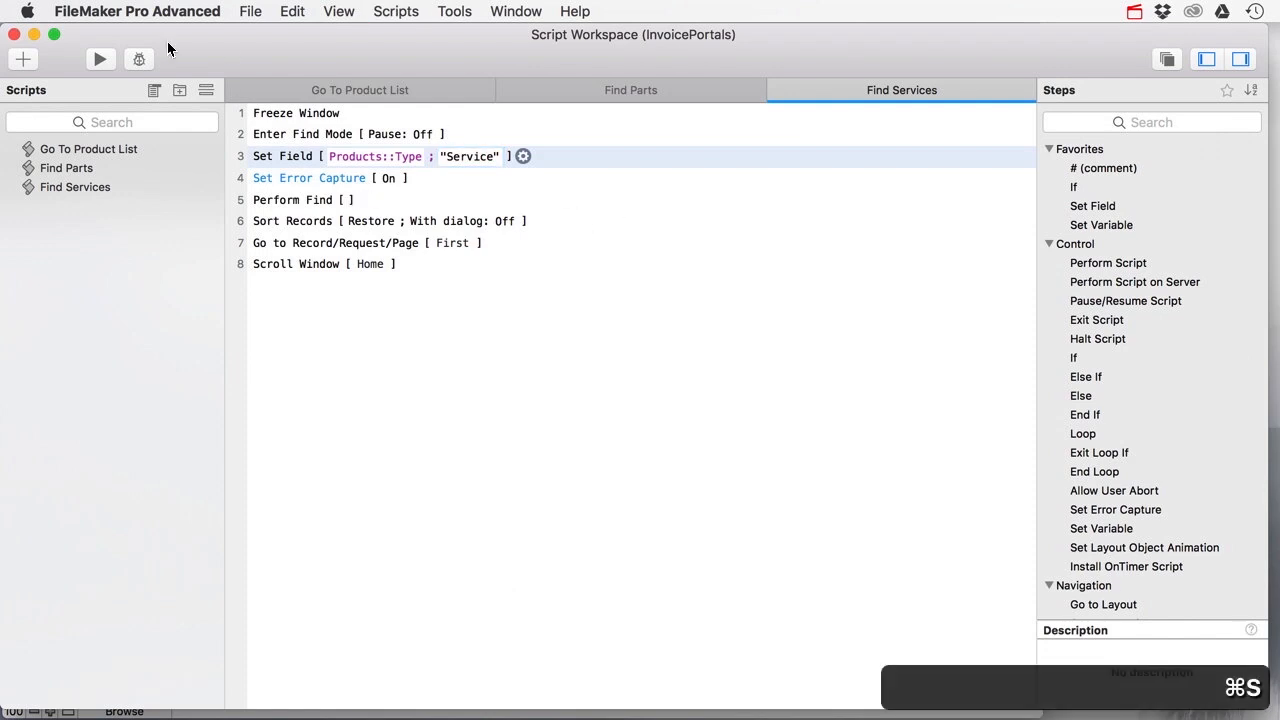
pyautogui.click(10, 35)
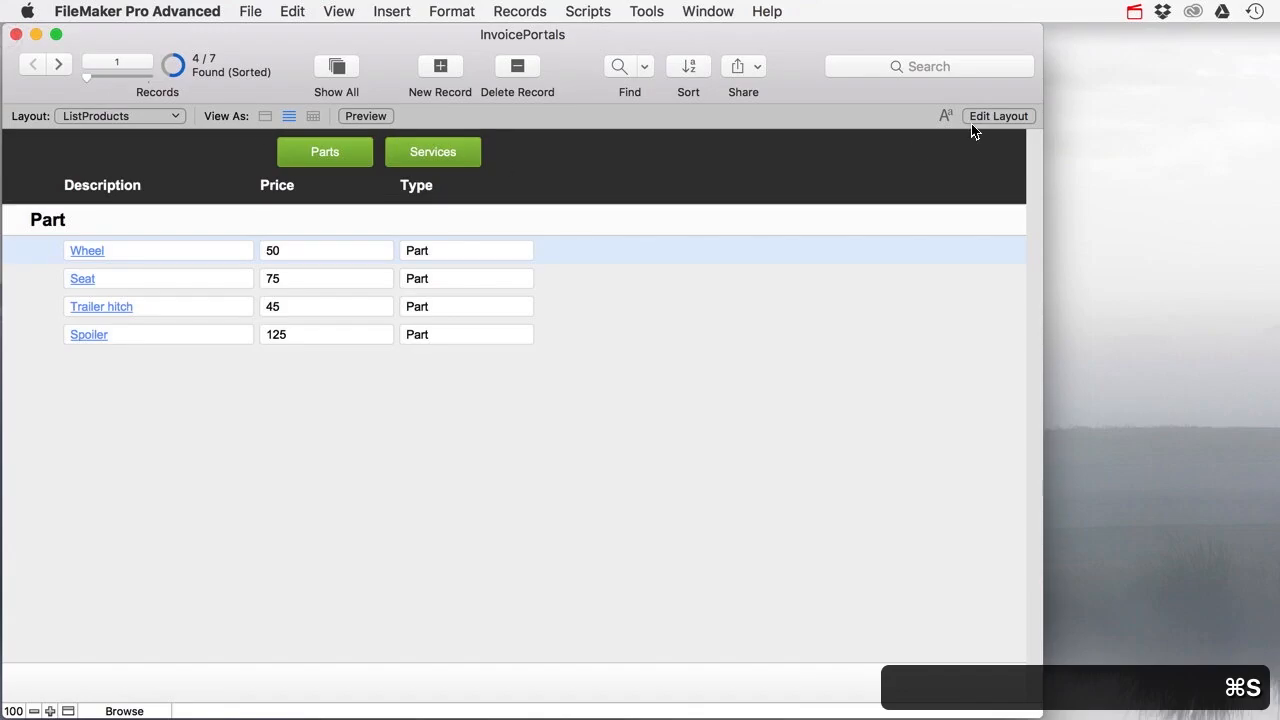
# Step: Set the Services button on the ListProducts layout to perform the Find Services script, and return to Browse mode
pyautogui.click(998, 116)
pyautogui.click(457, 172)
pyautogui.rightClick(457, 172)
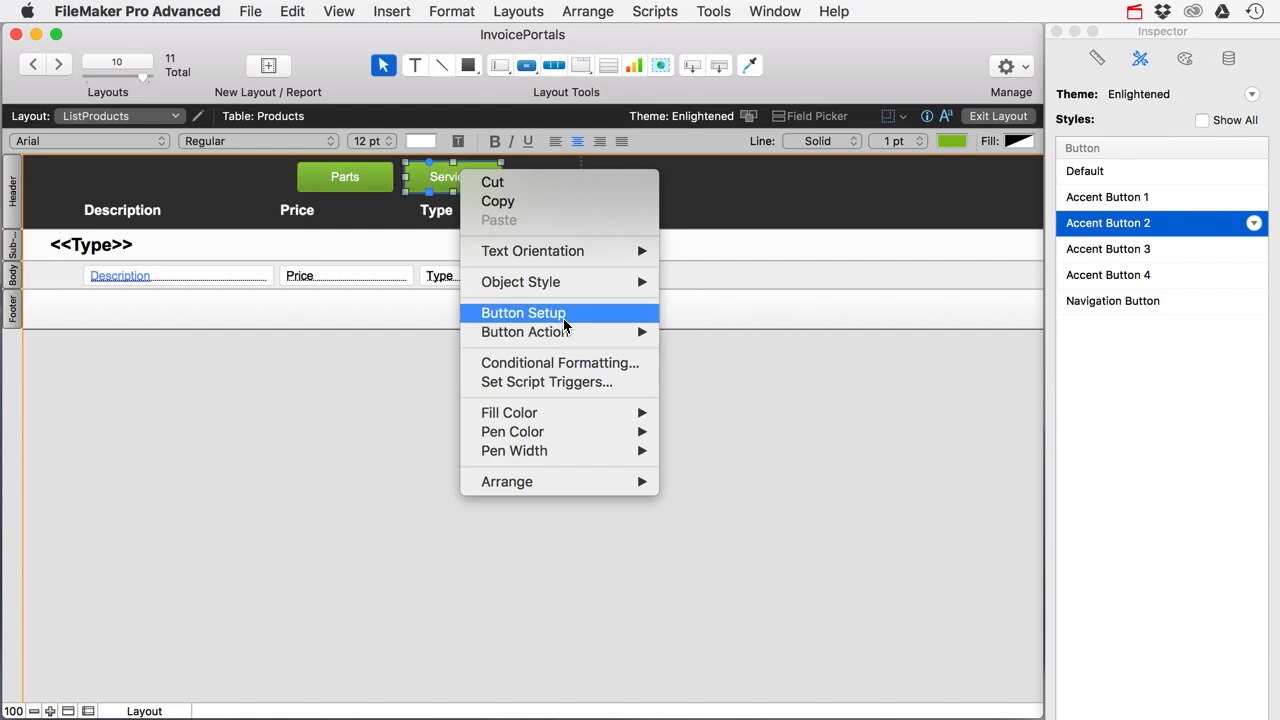
pyautogui.click(563, 316)
pyautogui.click(638, 327)
pyautogui.click(621, 368)
pyautogui.click(418, 336)
pyautogui.click(740, 682)
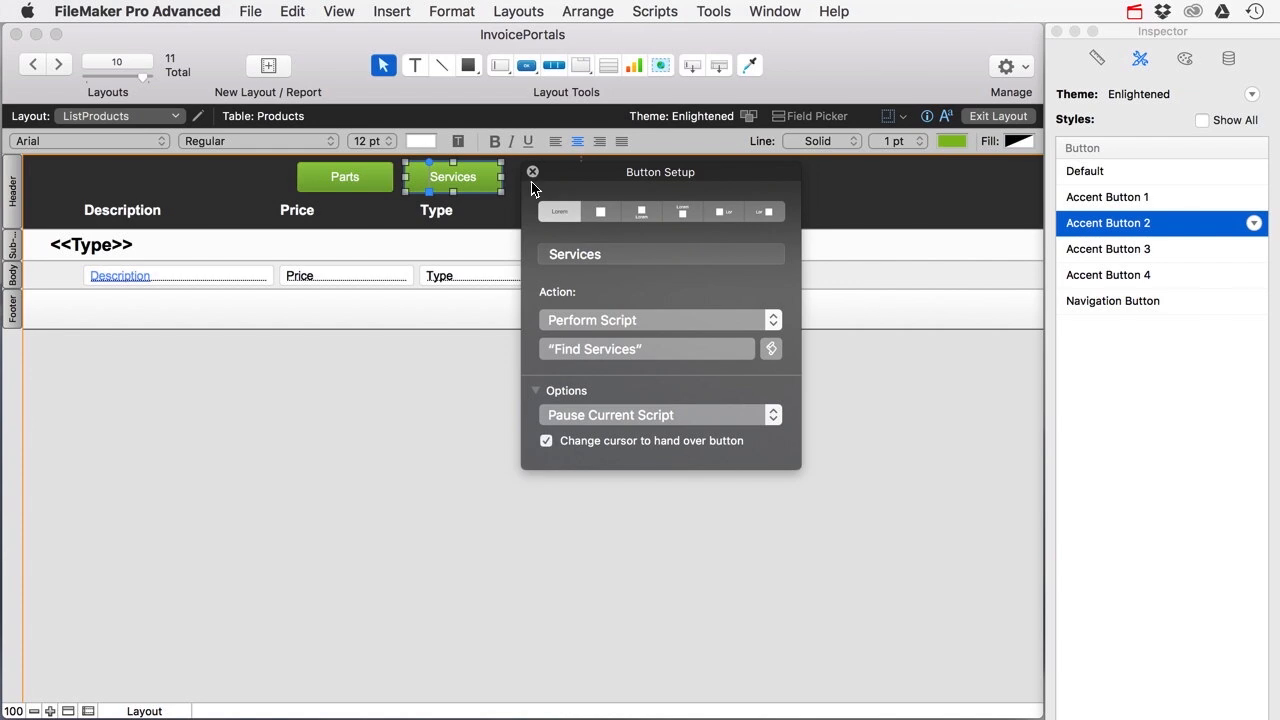
pyautogui.click(532, 172)
pyautogui.click(998, 116)
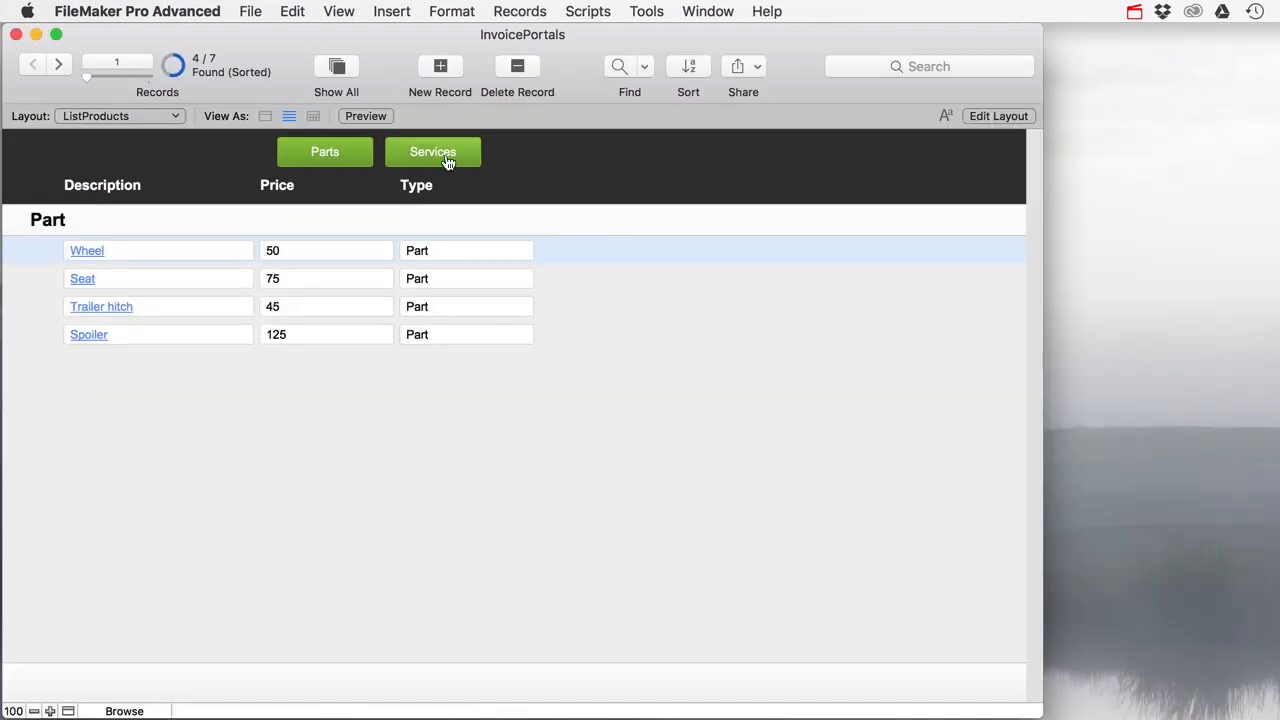
# Step: Test the Services and Parts buttons by switching the product list between the two filters, ending on parts
pyautogui.click(447, 162)
pyautogui.click(328, 156)
pyautogui.click(430, 157)
pyautogui.click(328, 156)
pyautogui.click(441, 163)
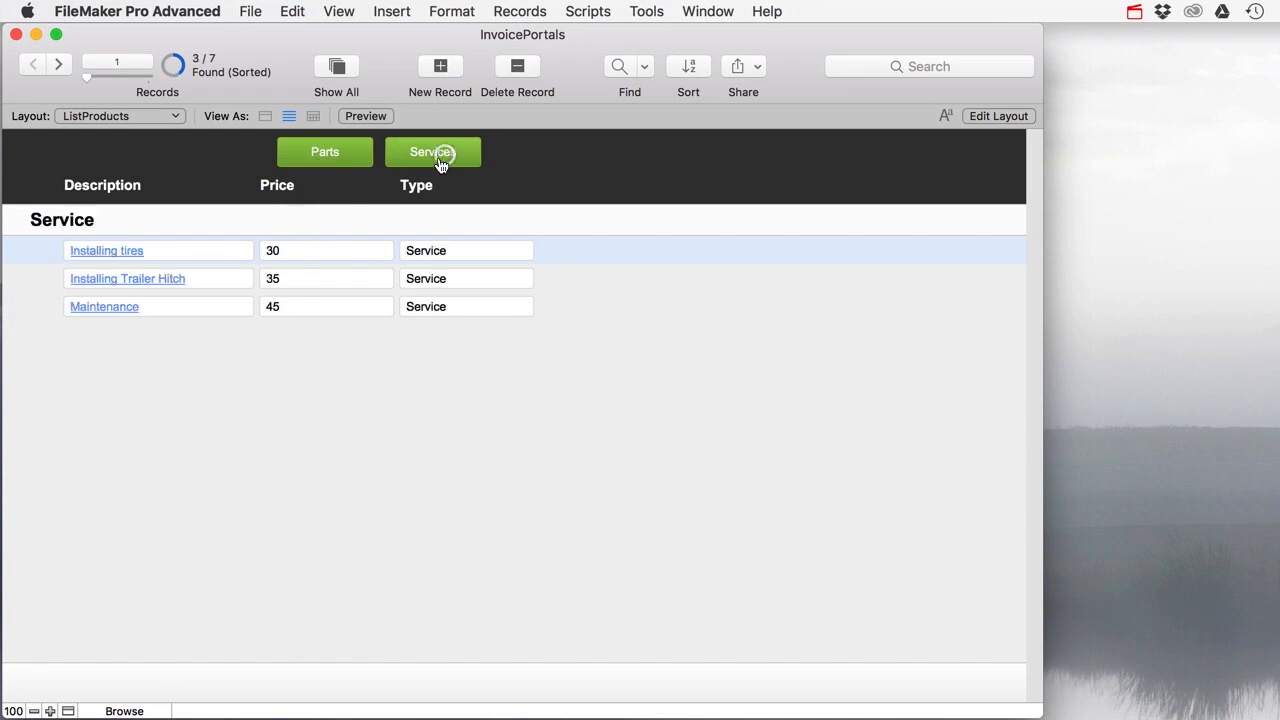
pyautogui.click(343, 162)
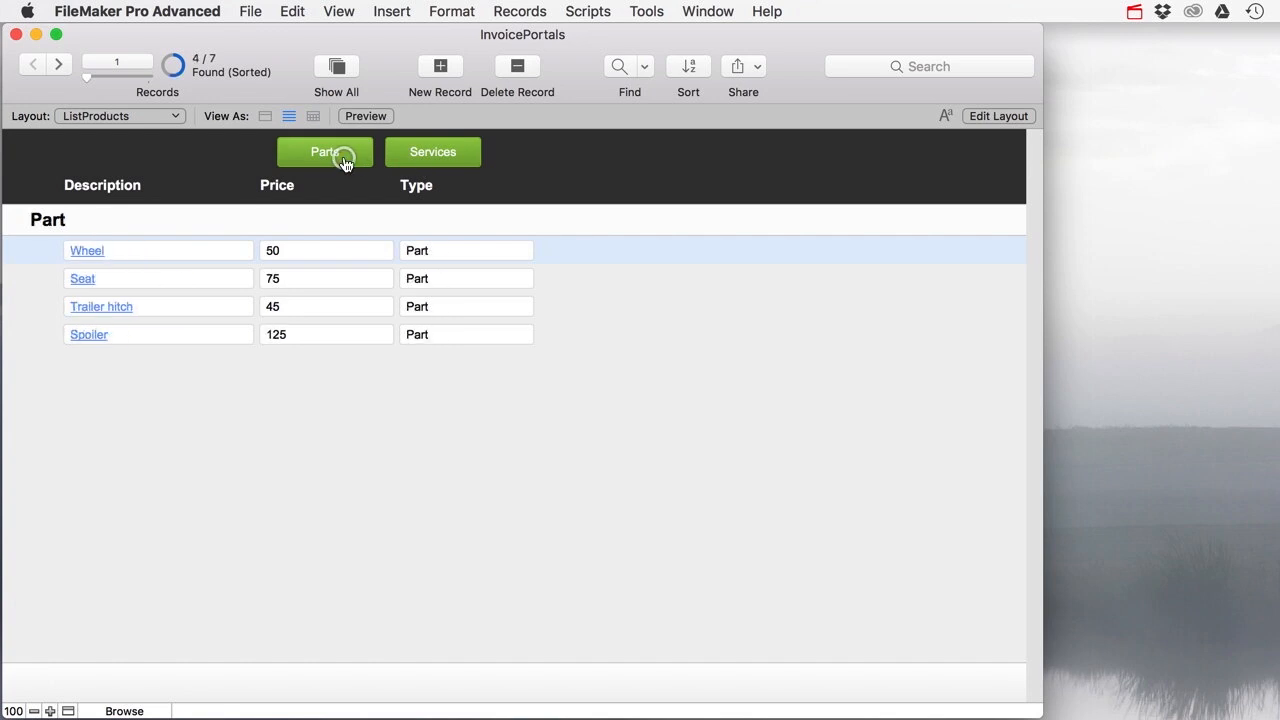
# Step: Test whether returning with Show List from the Wheel record preserves the Parts filter
pyautogui.click(87, 251)
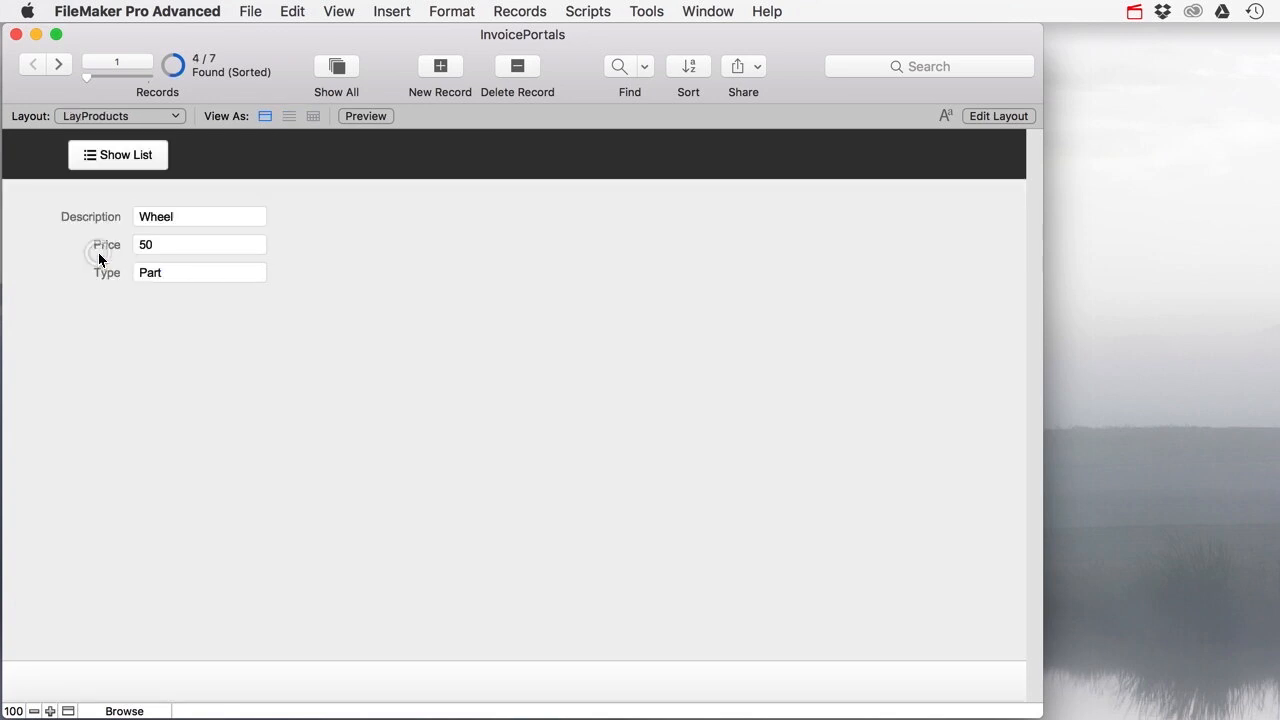
pyautogui.click(139, 160)
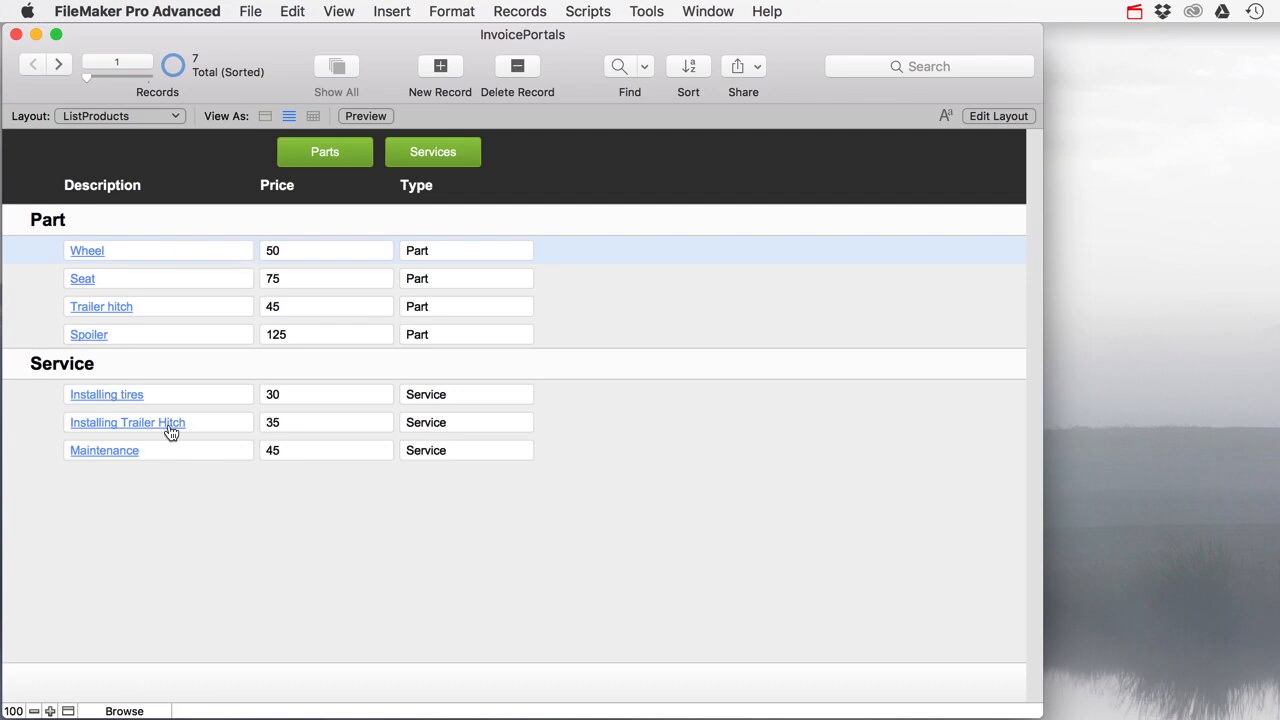
pyautogui.click(345, 152)
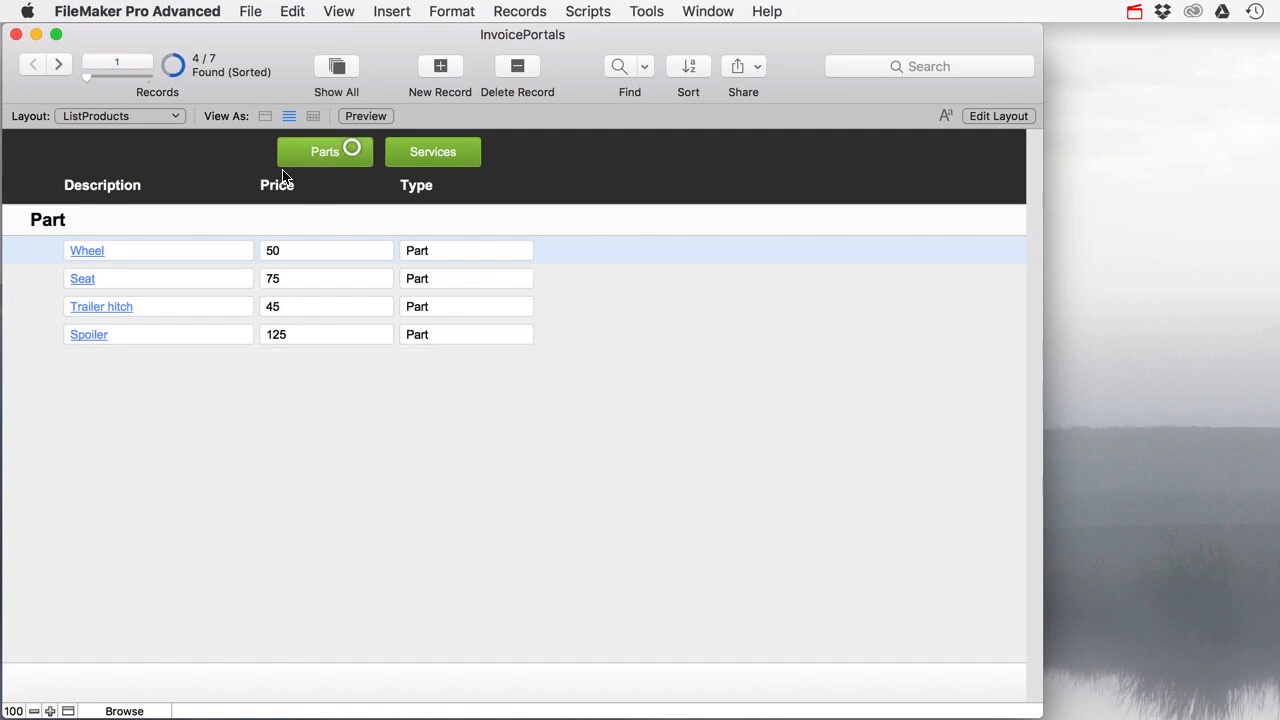
pyautogui.click(86, 251)
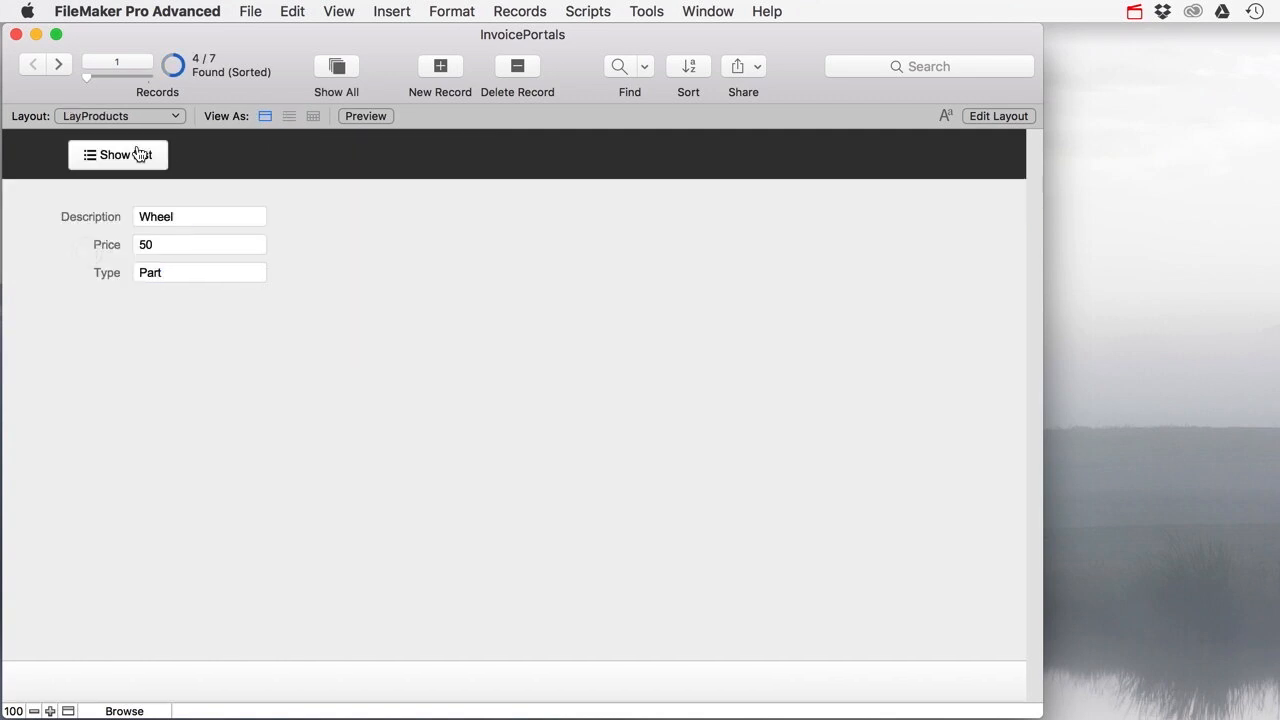
pyautogui.click(122, 152)
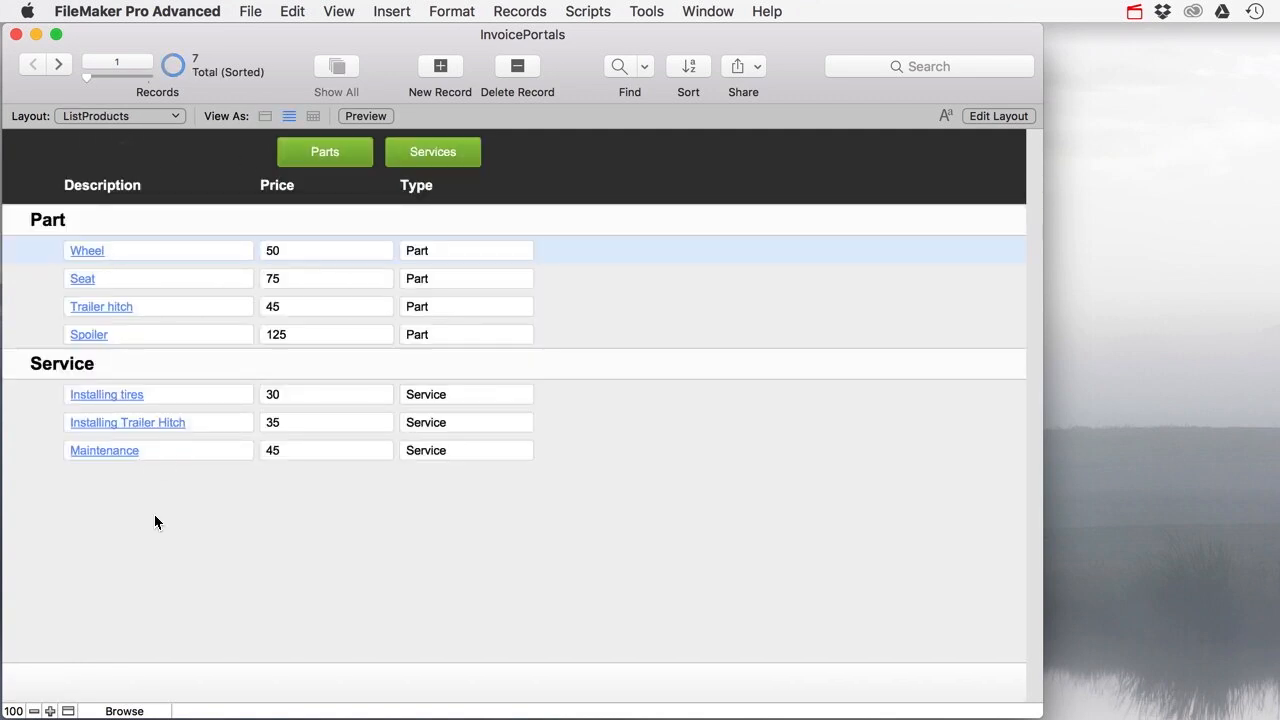
# Step: Delete the Show All Records step from the Go To Product List script, save it and close the Script Workspace
pyautogui.press('super+shift+s')
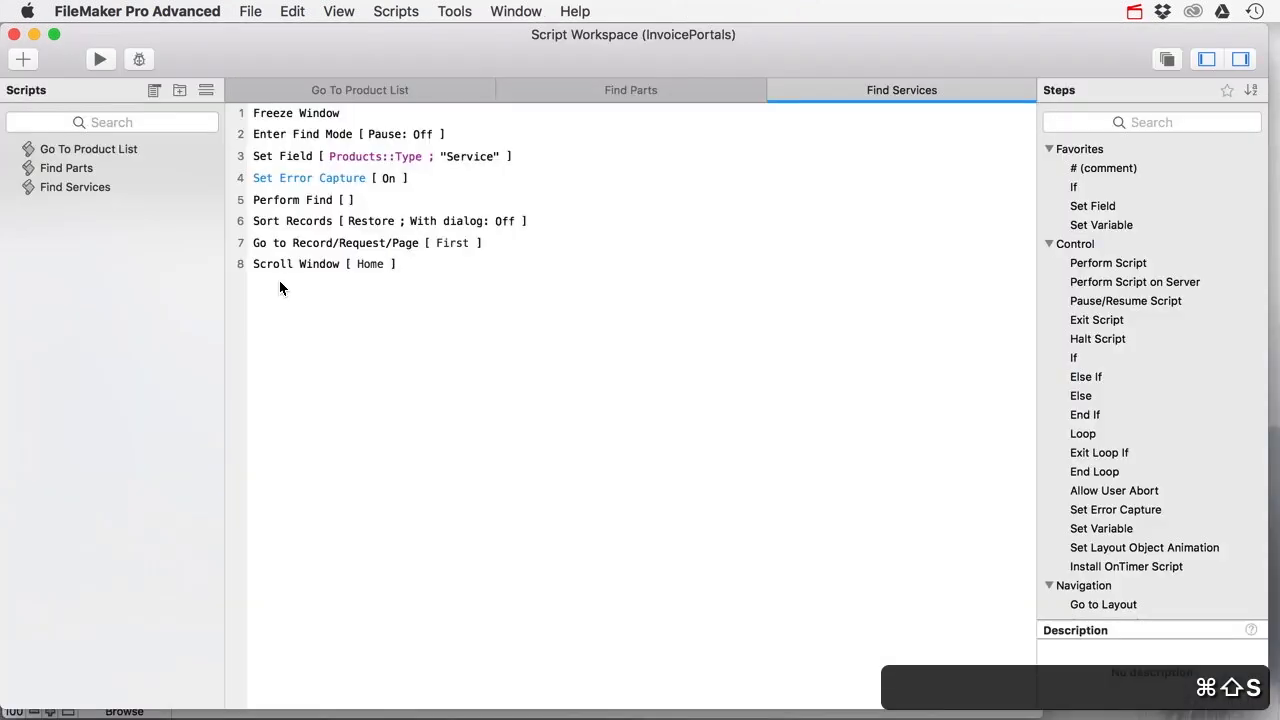
pyautogui.click(92, 149)
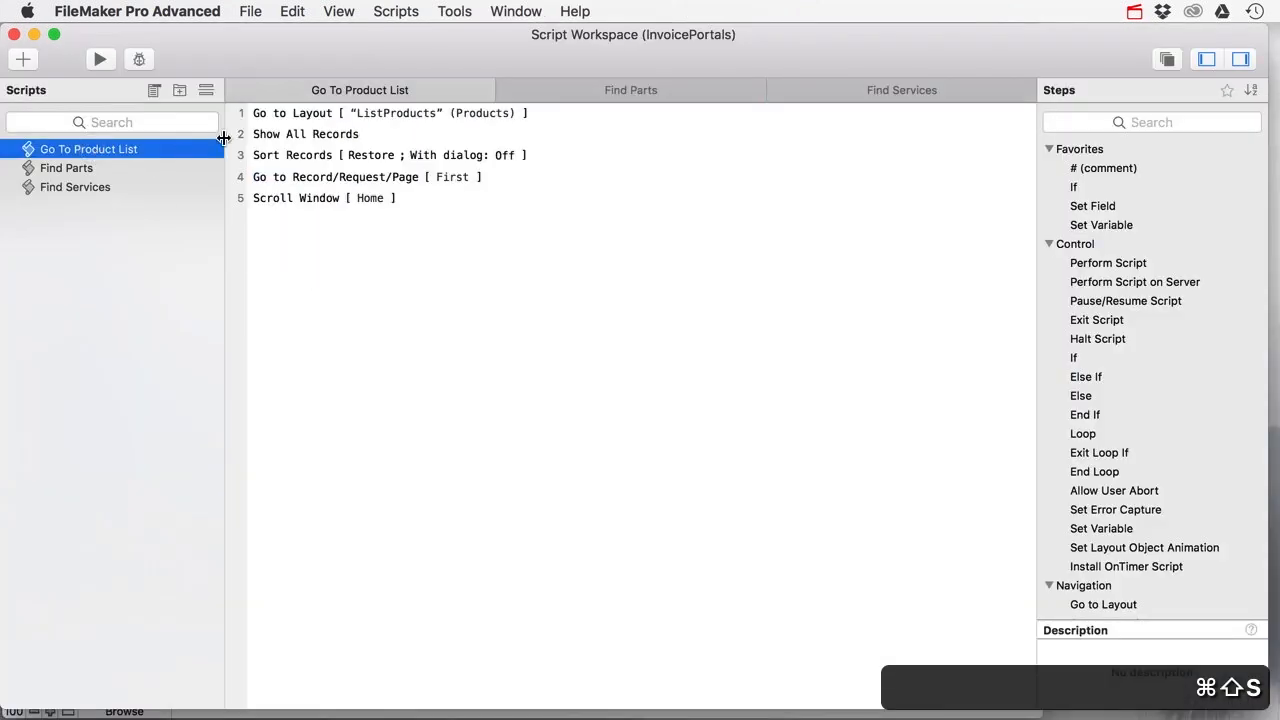
pyautogui.click(306, 114)
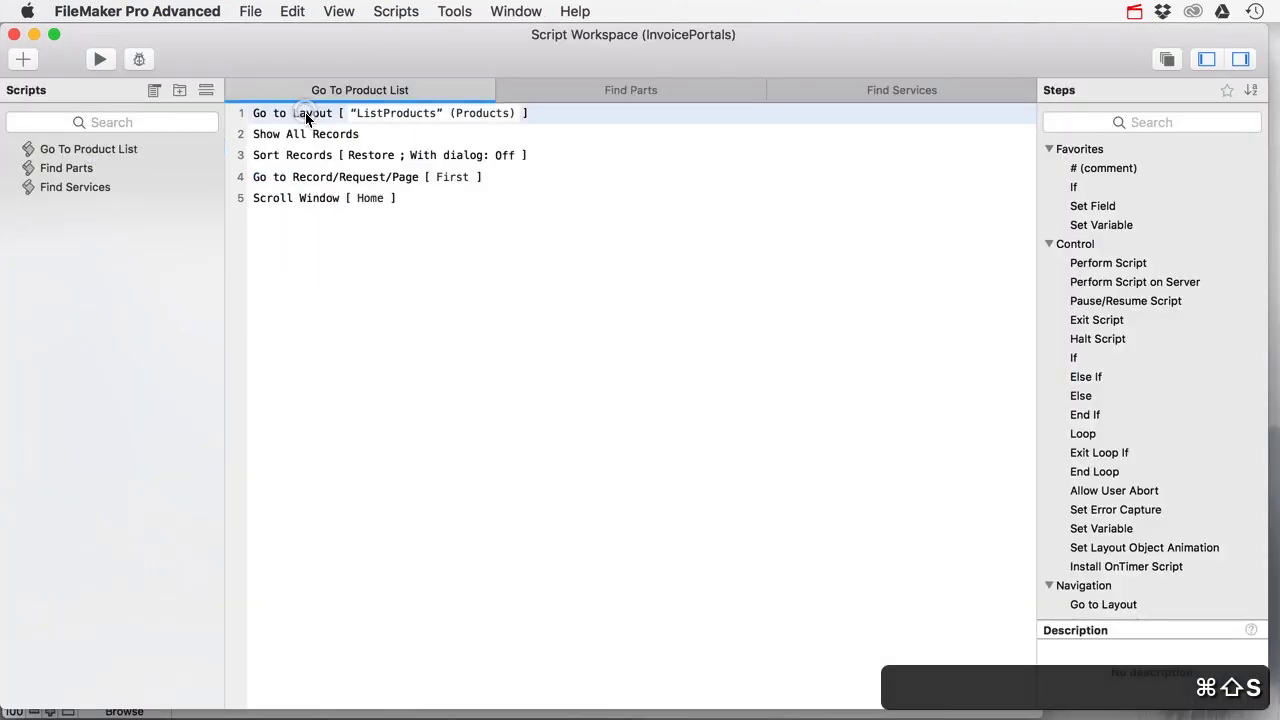
pyautogui.click(274, 199)
pyautogui.click(277, 157)
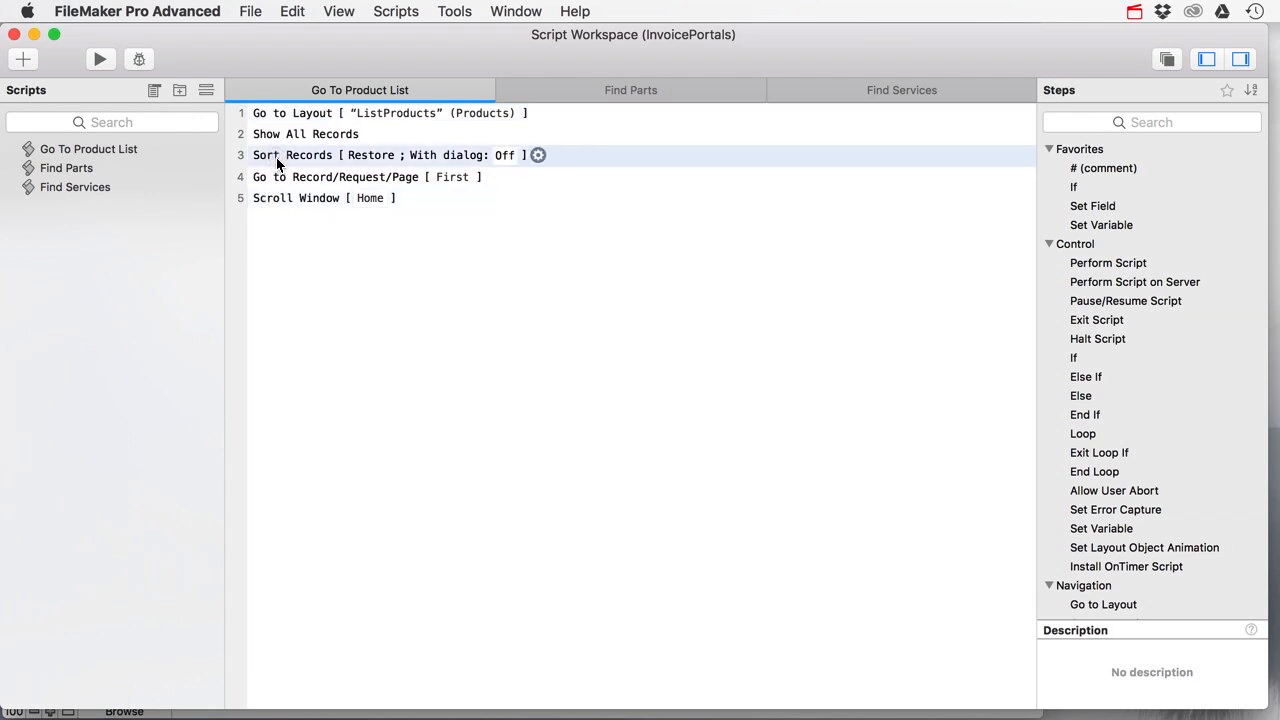
pyautogui.click(290, 136)
pyautogui.press('Delete')
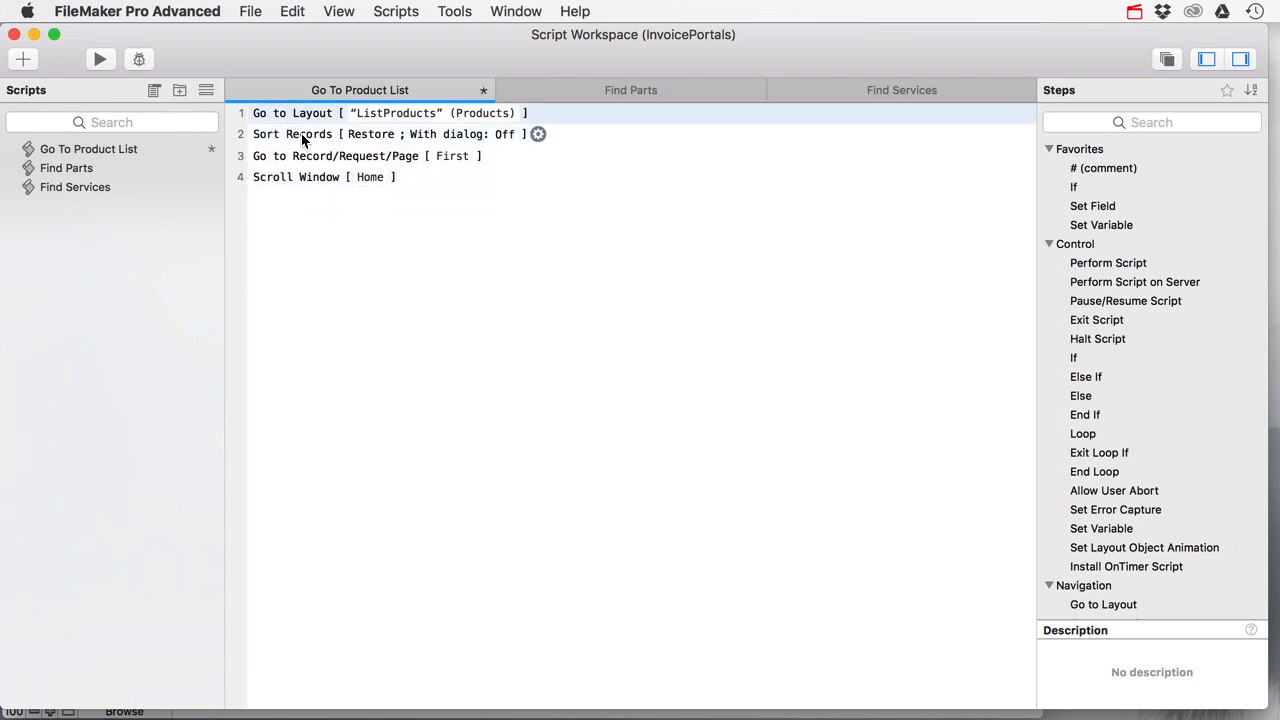
pyautogui.press('super+s')
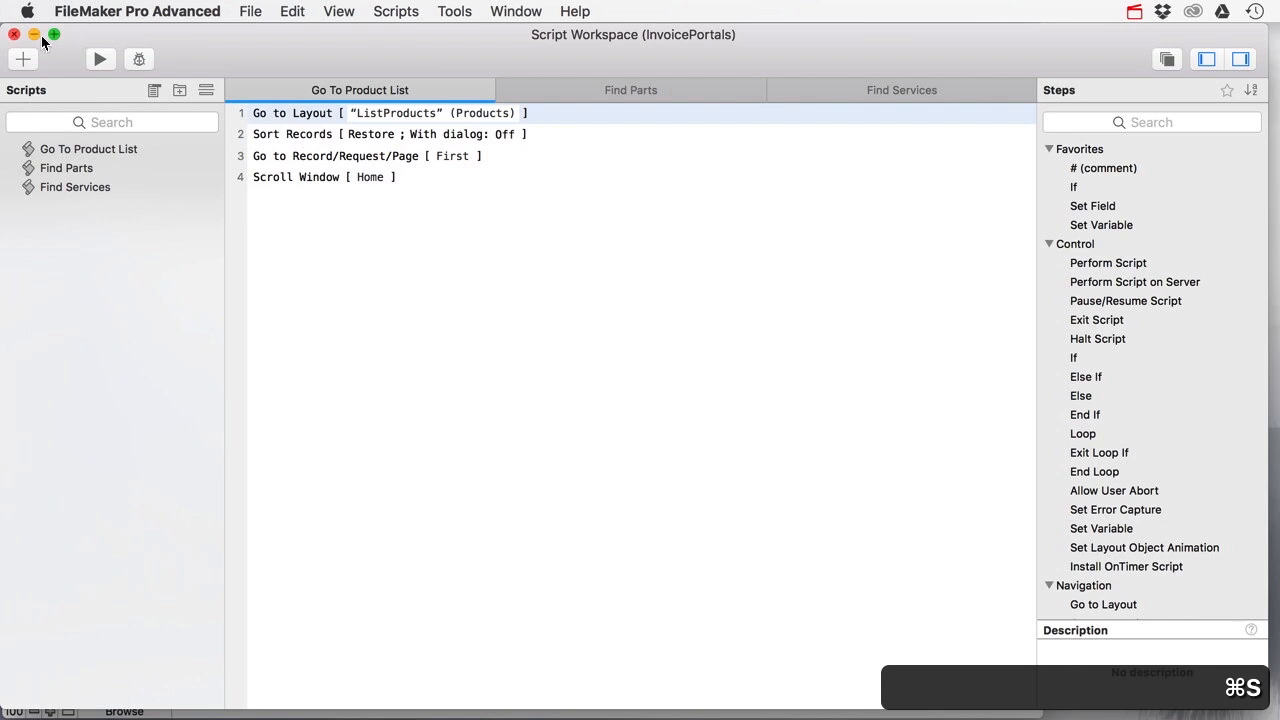
pyautogui.click(14, 34)
# Step: Filter the list to services, open the Installing tires record and return with Show List to check the found set
pyautogui.click(388, 157)
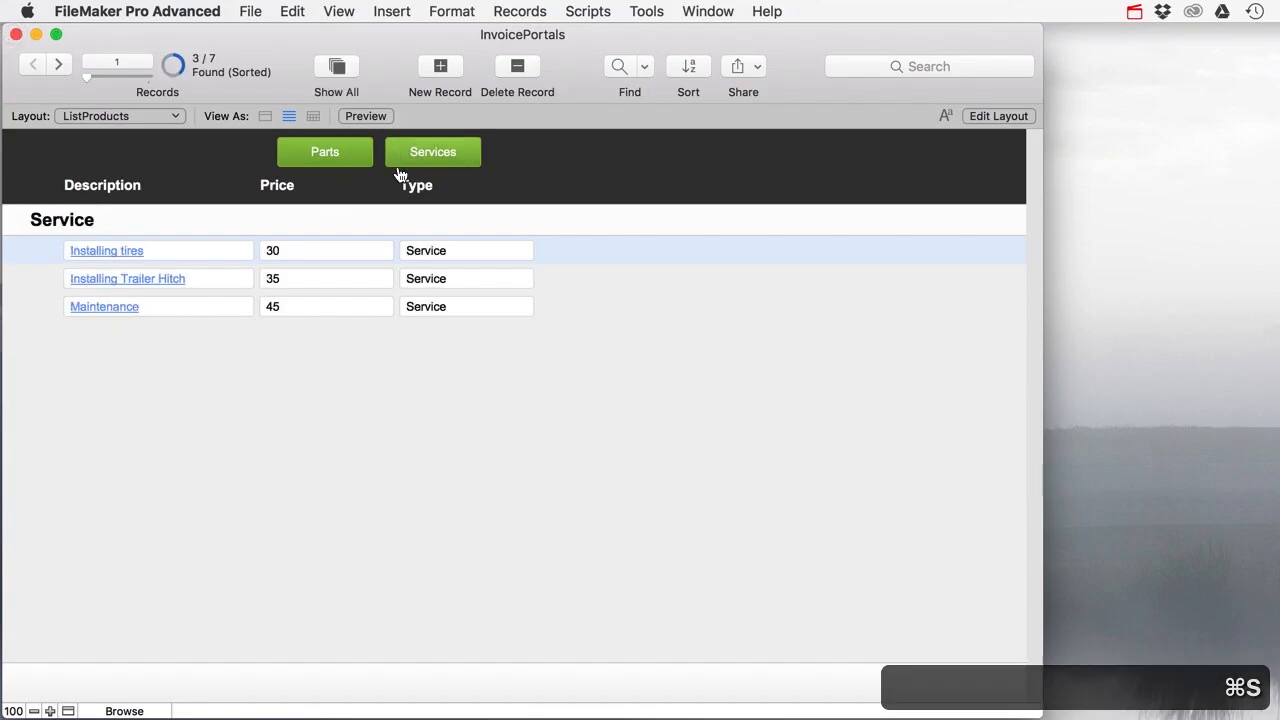
pyautogui.click(103, 250)
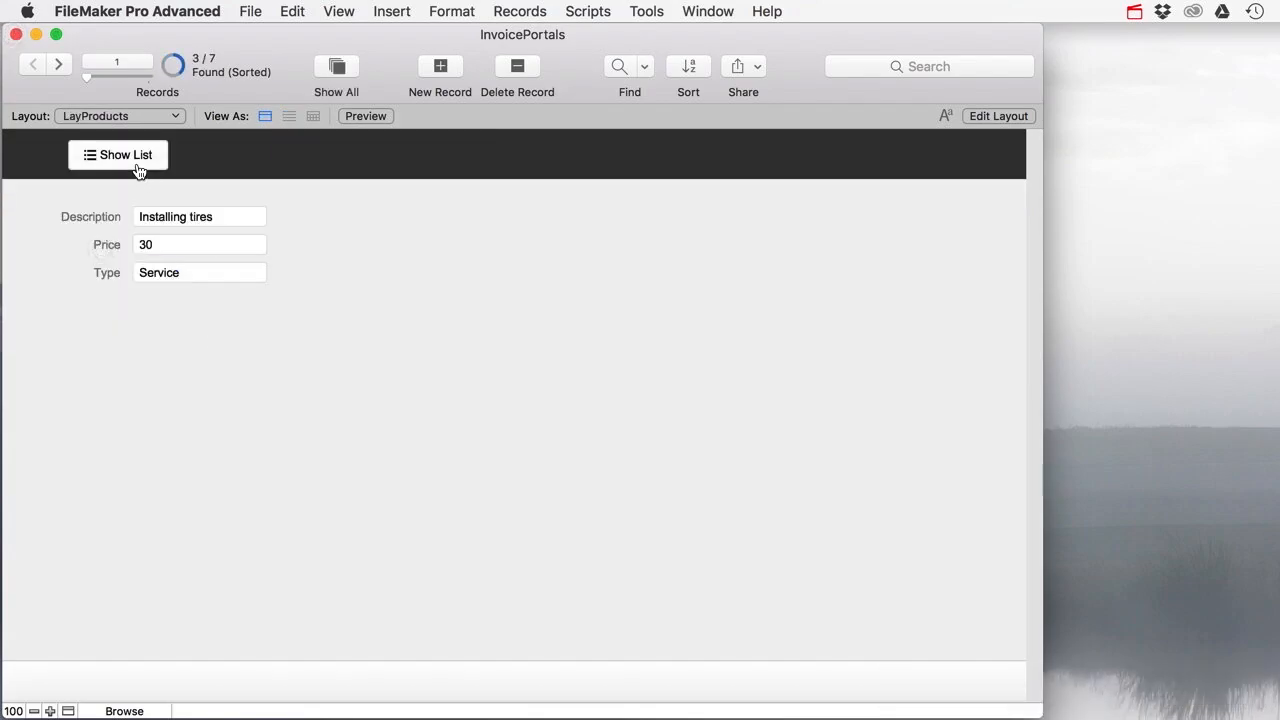
pyautogui.click(134, 160)
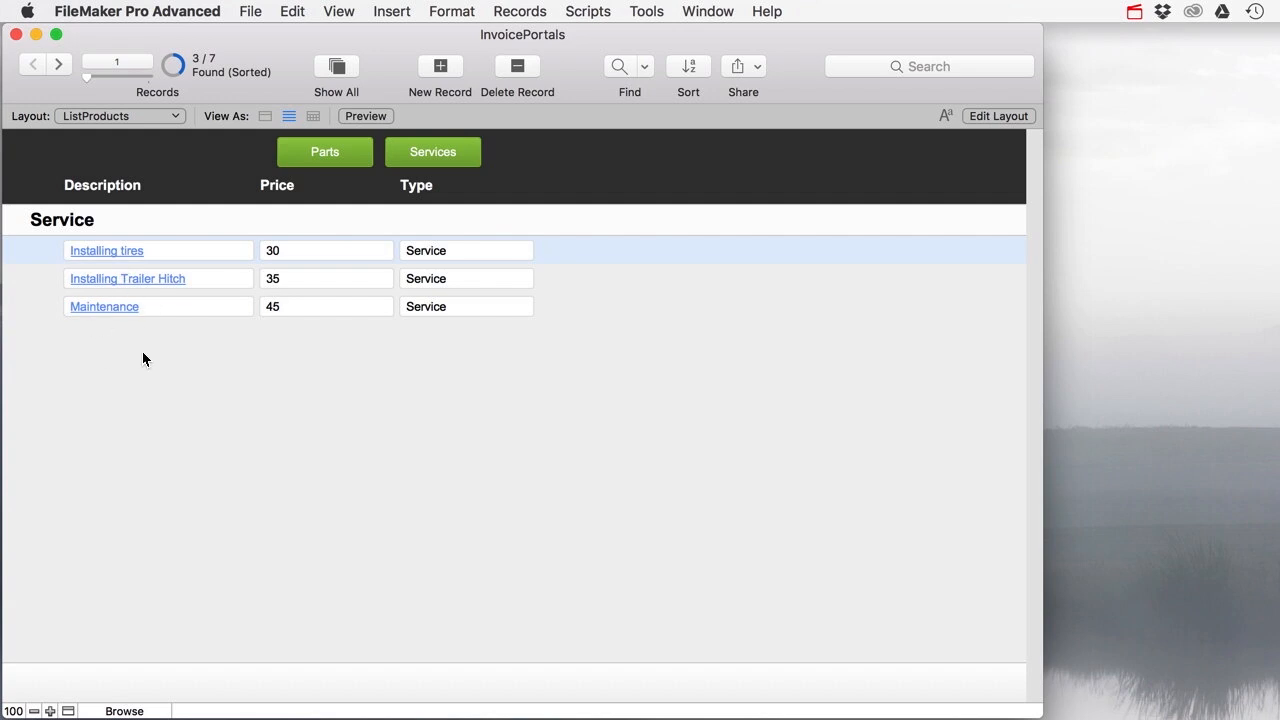
# Step: Alternate the product list between the Parts and Services filters, ending on services
pyautogui.click(334, 155)
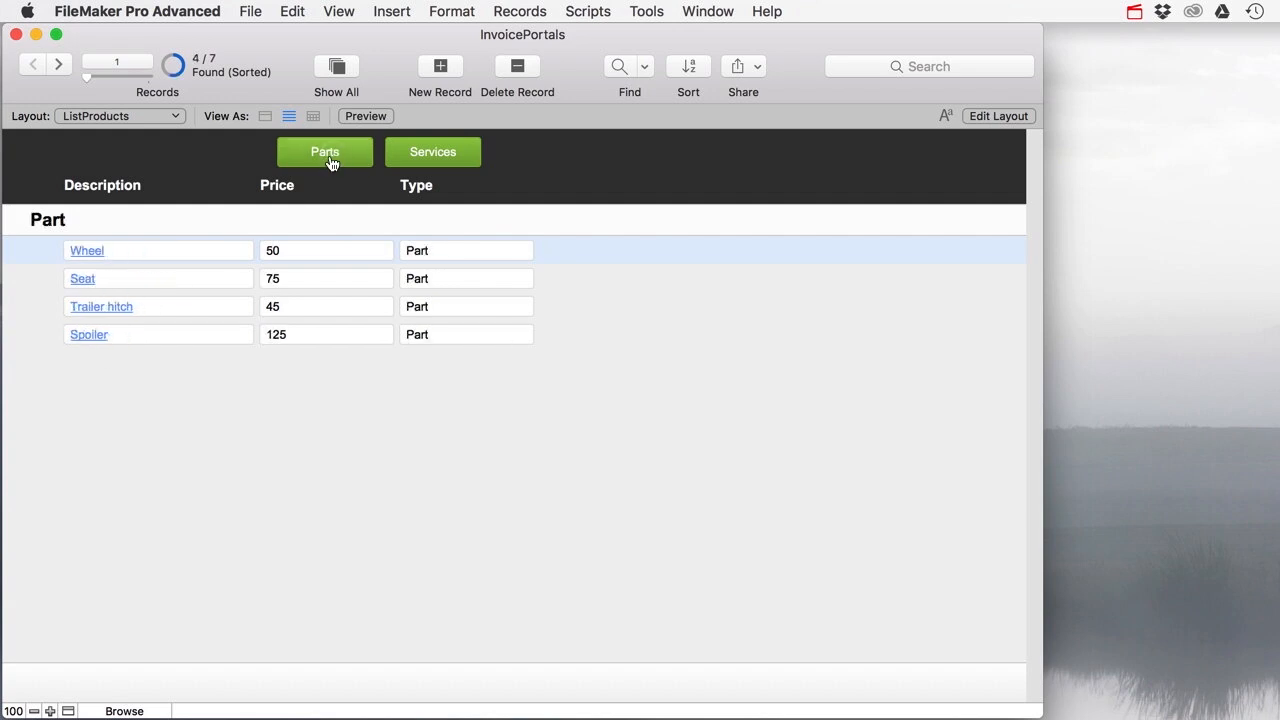
pyautogui.click(396, 159)
pyautogui.click(329, 155)
pyautogui.click(392, 155)
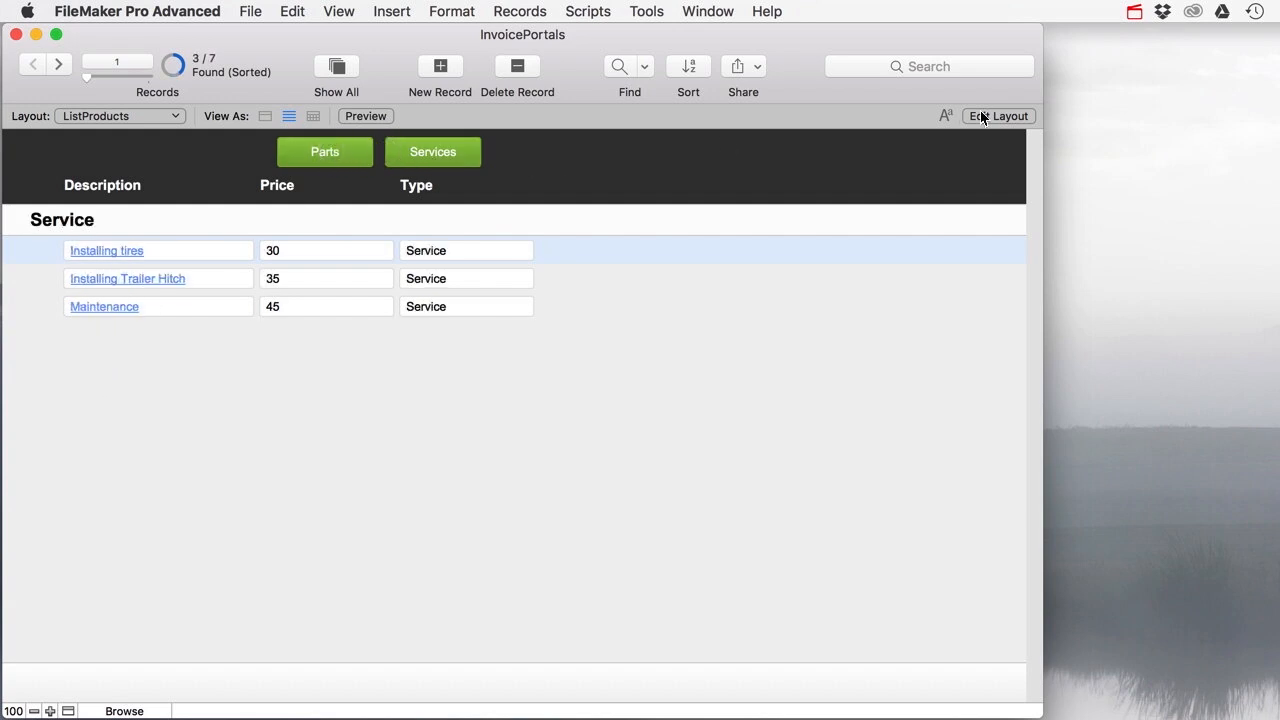
# Step: Duplicate the Services button beside the original in the ListProducts header and apply the Accent Button 4 style to the copy
pyautogui.click(998, 115)
pyautogui.click(436, 174)
pyautogui.moveTo(436, 174); pyautogui.dragTo(603, 184)
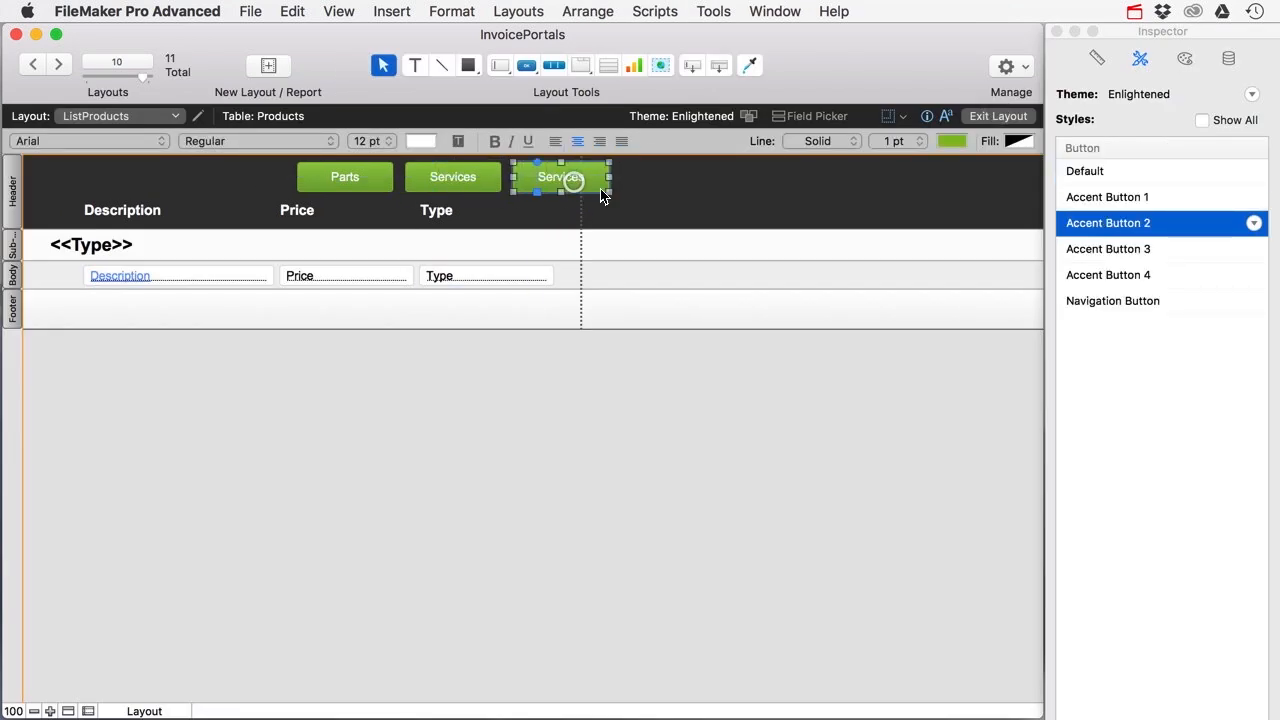
pyautogui.click(1122, 274)
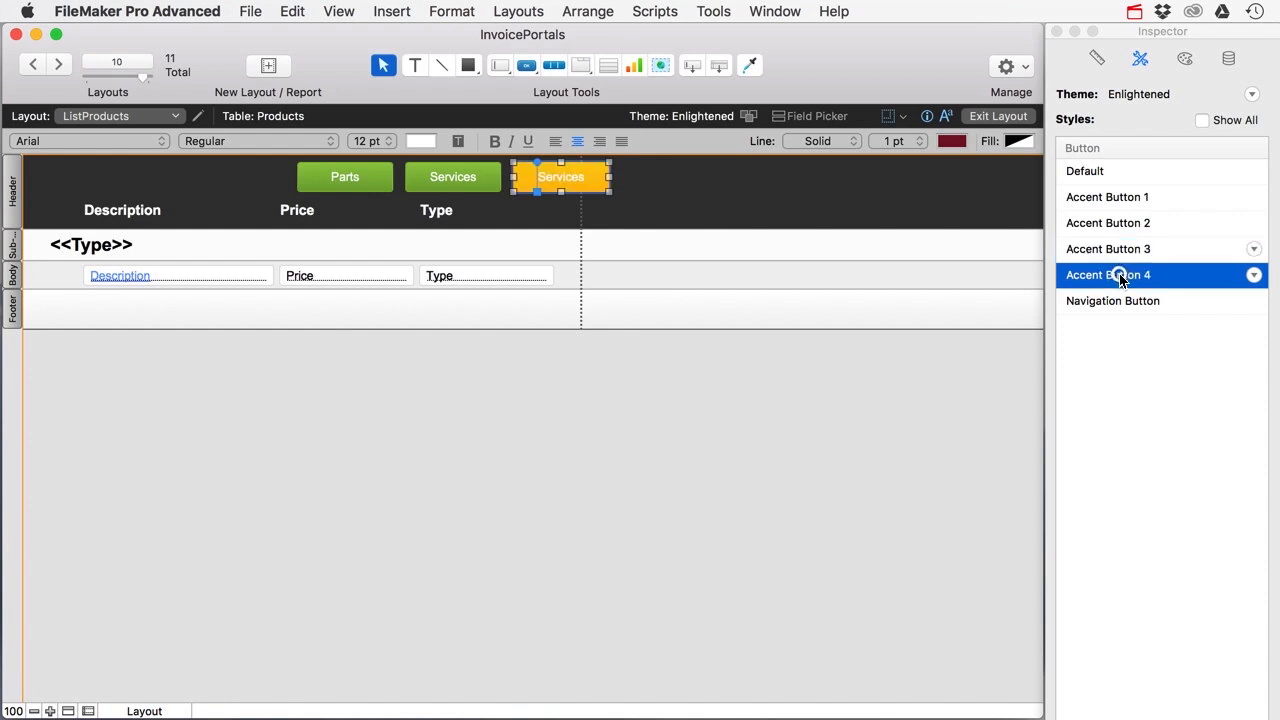
# Step: Relabel the orange copied button in the header as Show All and close its setup
pyautogui.doubleClick(574, 176)
pyautogui.write('Show All')
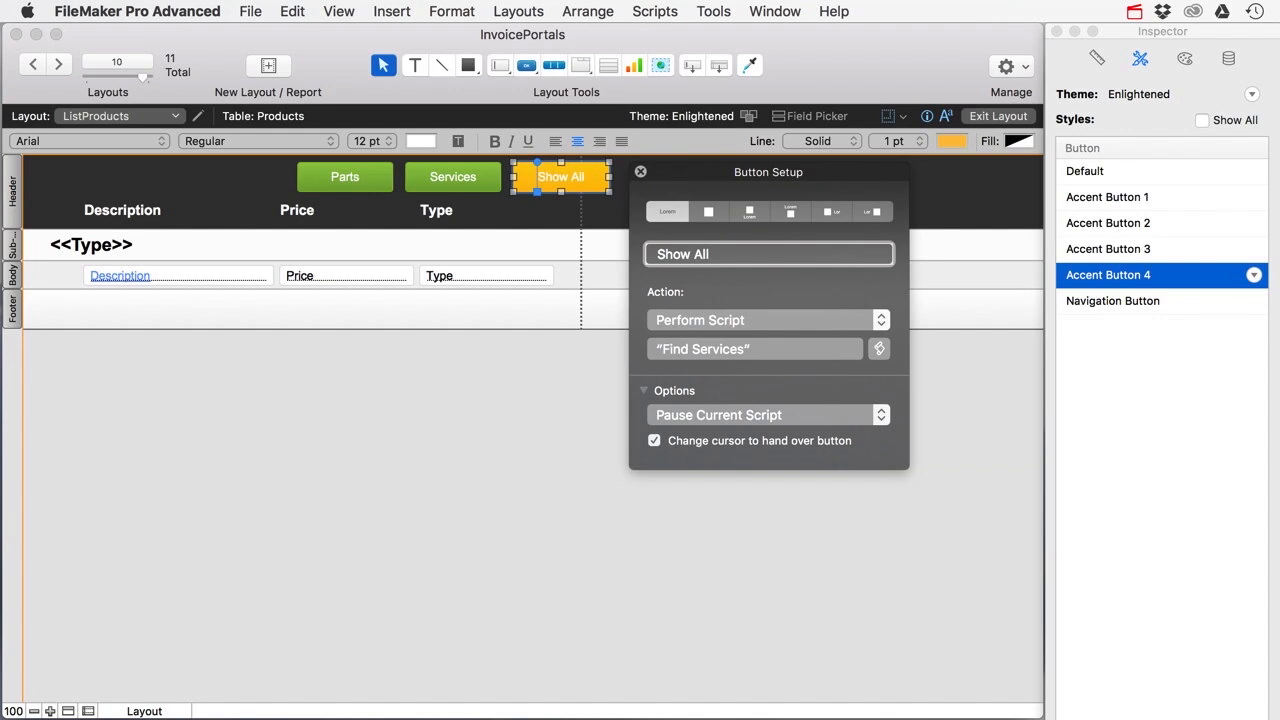
pyautogui.click(640, 172)
pyautogui.click(655, 11)
pyautogui.press('Escape')
# Step: Duplicate the Find Parts script and rename the copy as Show All Products
pyautogui.press('super+shift+s')
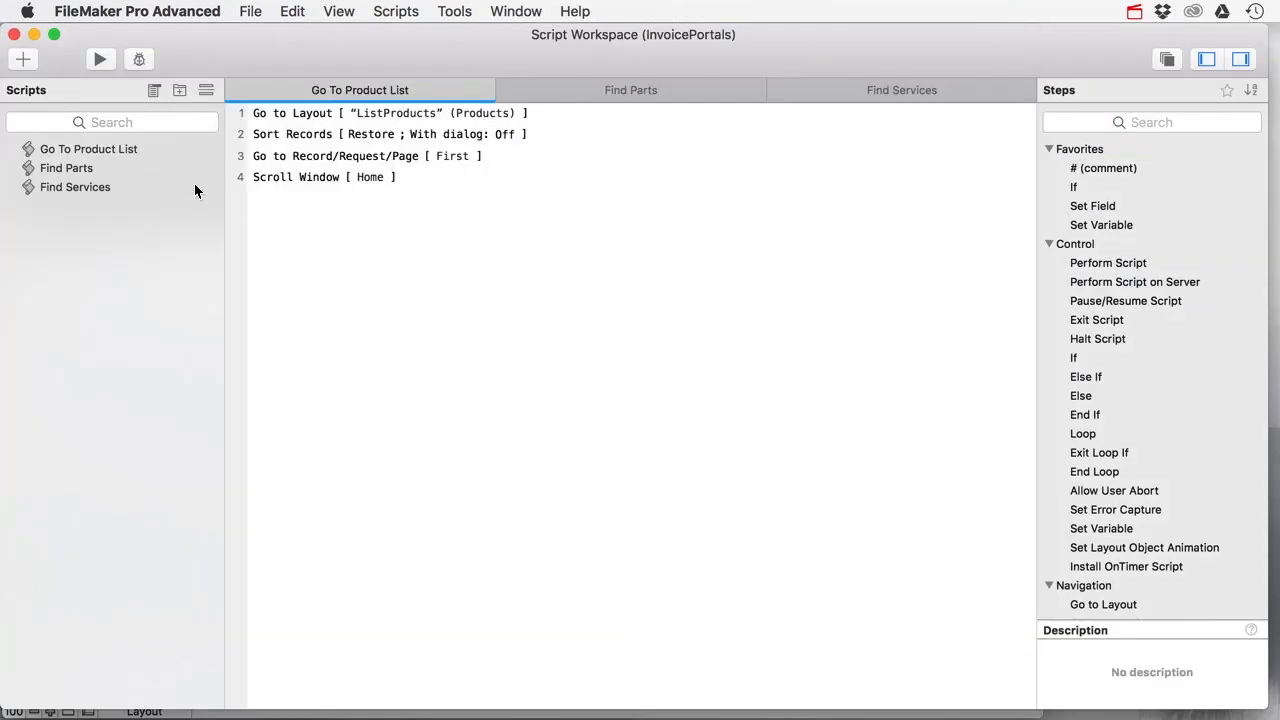
pyautogui.click(74, 170)
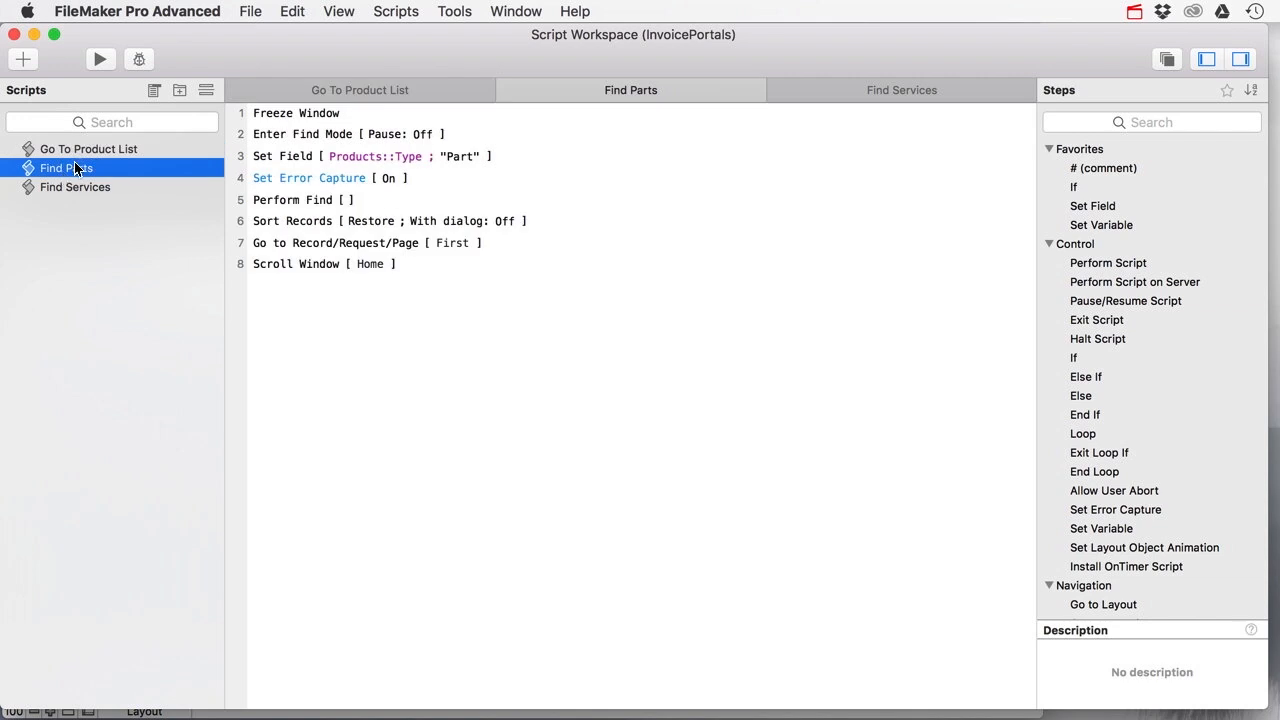
pyautogui.press('super+d')
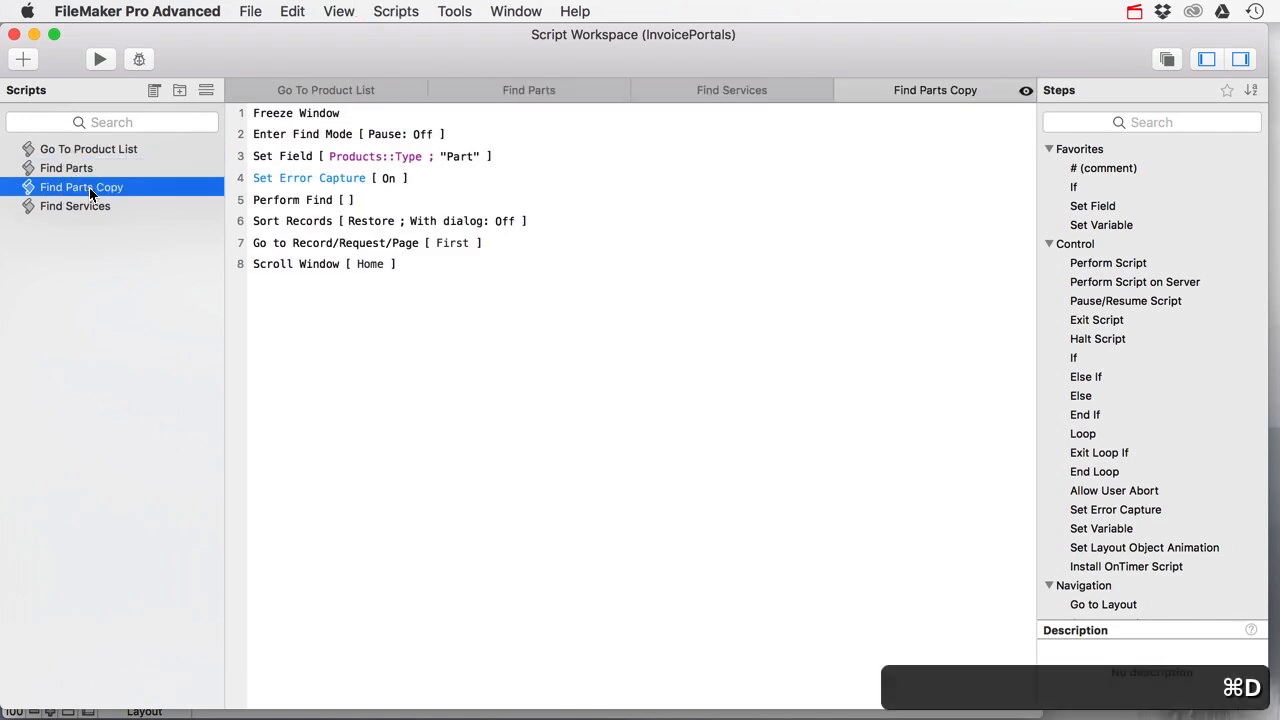
pyautogui.click(94, 189)
pyautogui.write('S')
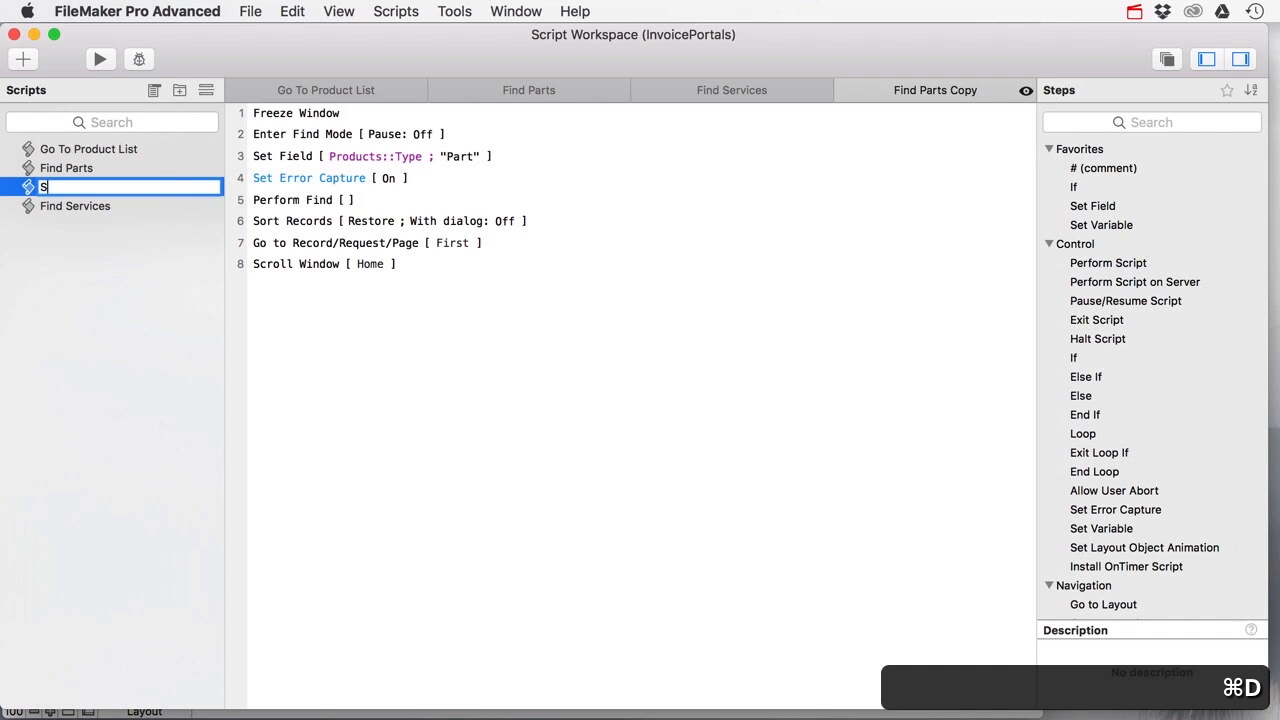
pyautogui.write('how All Product')
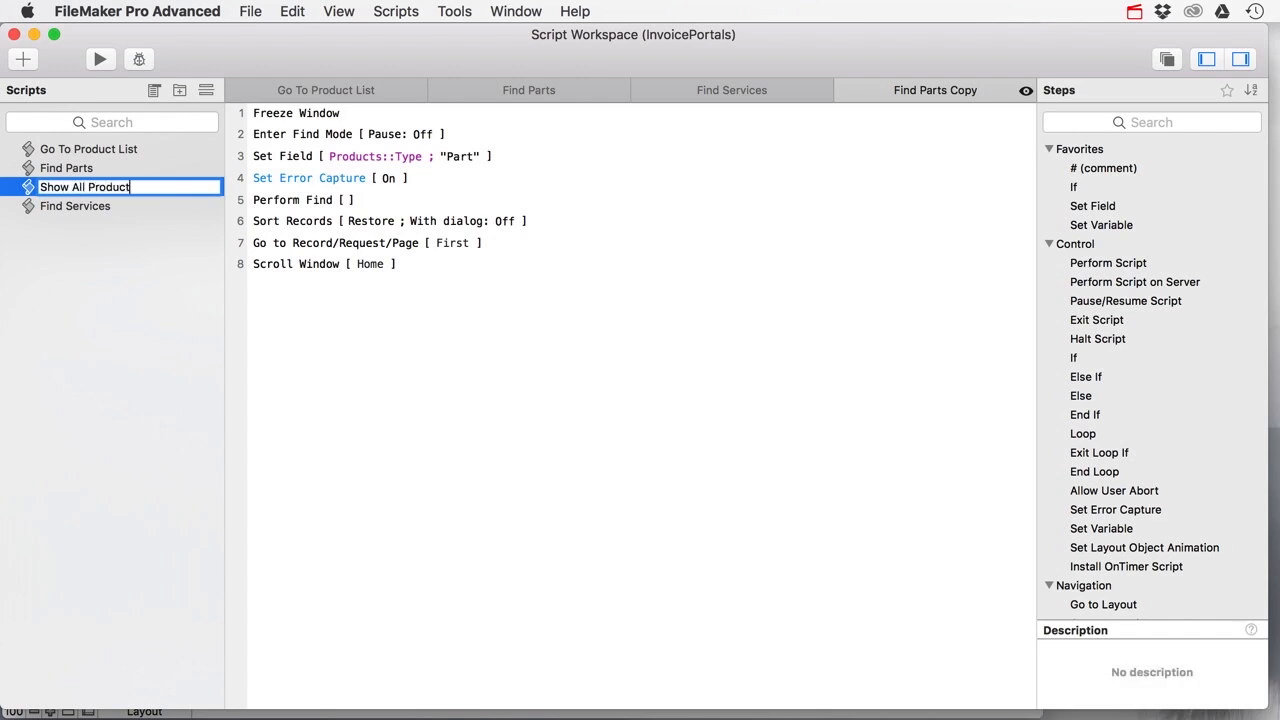
pyautogui.write('s')
pyautogui.press('Return')
# Step: Delete the Enter Find Mode, Set Field, Set Error Capture and Perform Find steps from the Show All Products script
pyautogui.click(304, 114)
pyautogui.click(297, 135)
pyautogui.keyDown('shift'); pyautogui.click(289, 160); pyautogui.keyUp('shift')
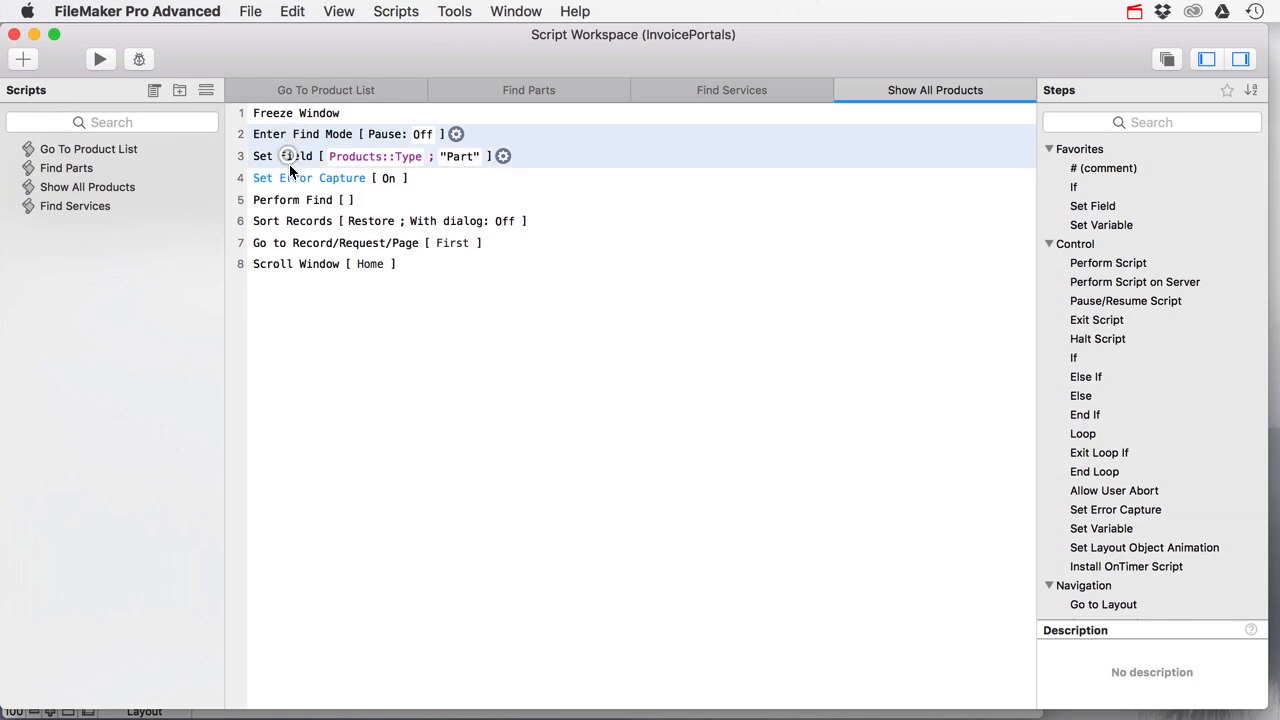
pyautogui.keyDown('shift'); pyautogui.click(287, 180); pyautogui.keyUp('shift')
pyautogui.keyDown('shift'); pyautogui.click(287, 202); pyautogui.keyUp('shift')
pyautogui.press('Delete')
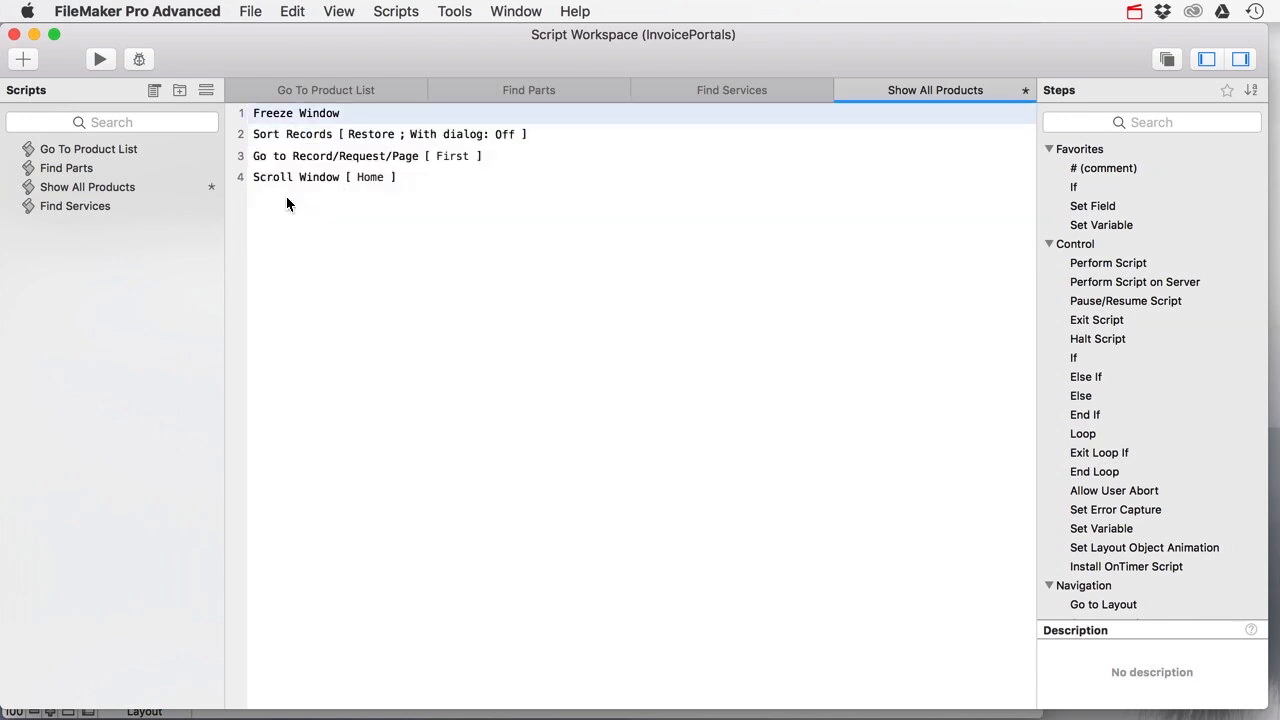
# Step: Insert a Show All Records step after Freeze Window, then save the script and close the Script Workspace
pyautogui.press('Return')
pyautogui.write('Show')
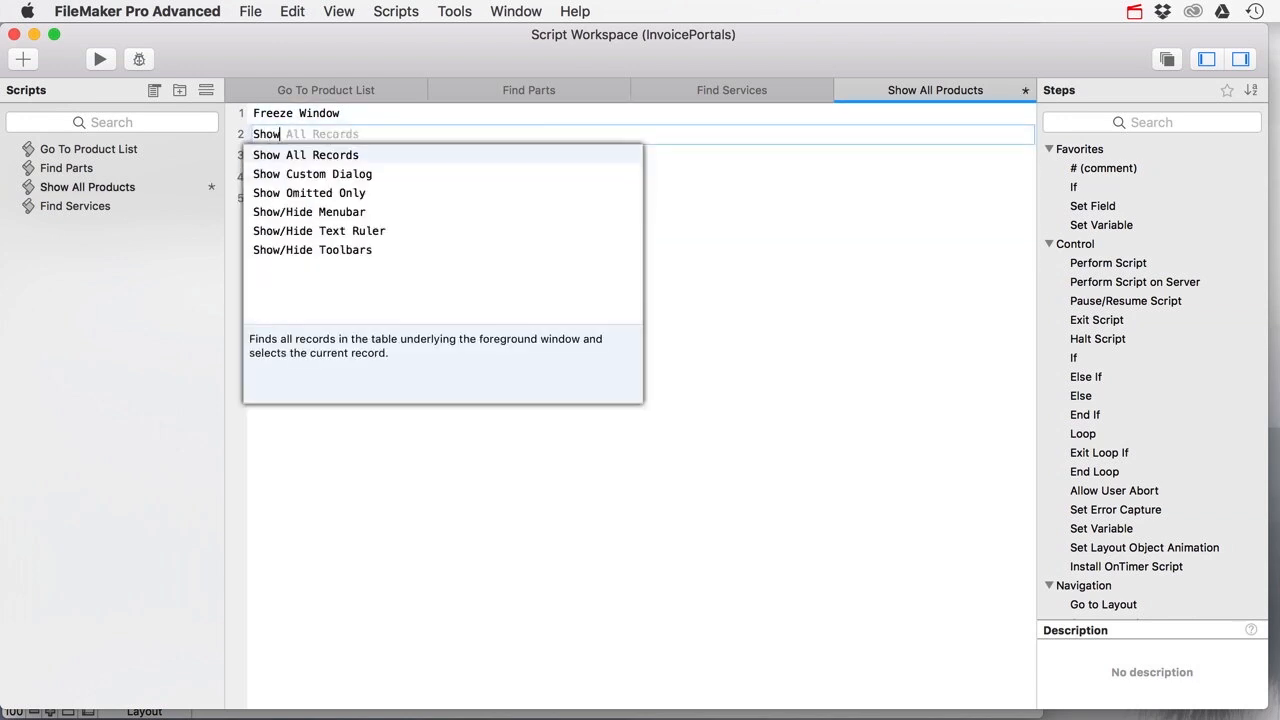
pyautogui.press('Return')
pyautogui.press('Down')
pyautogui.press('Down')
pyautogui.press('Down')
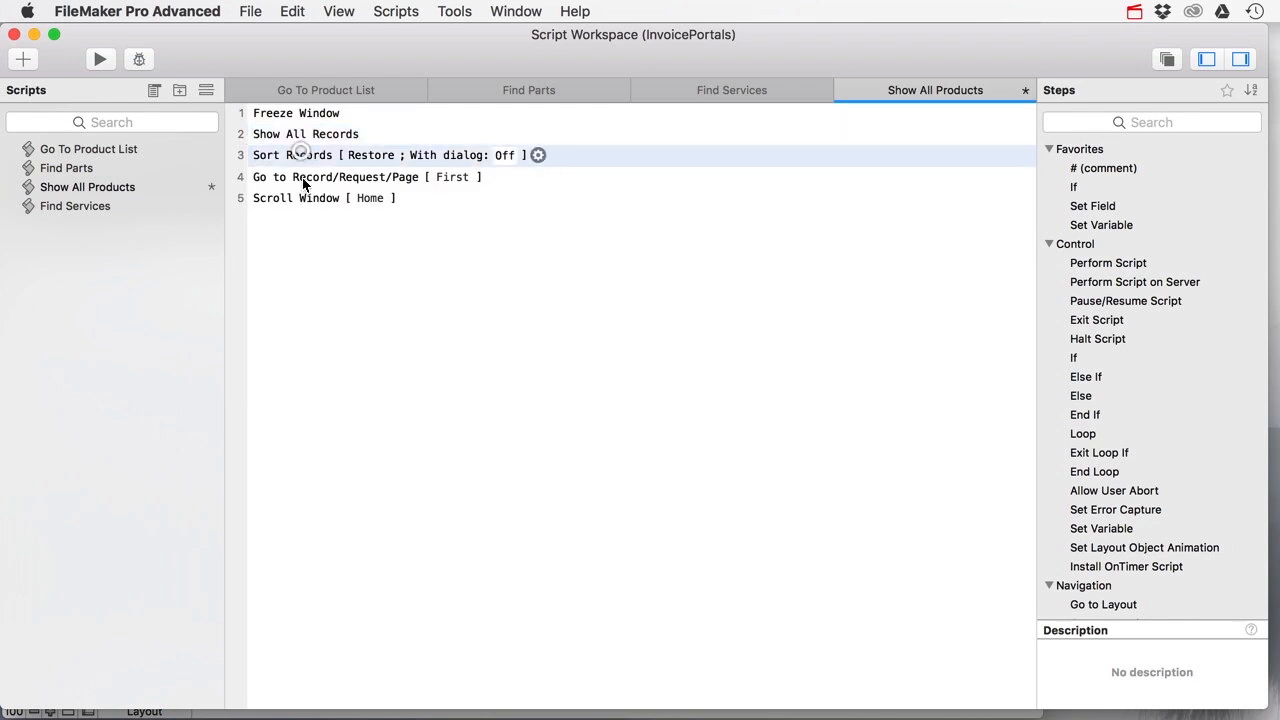
pyautogui.press('super+s')
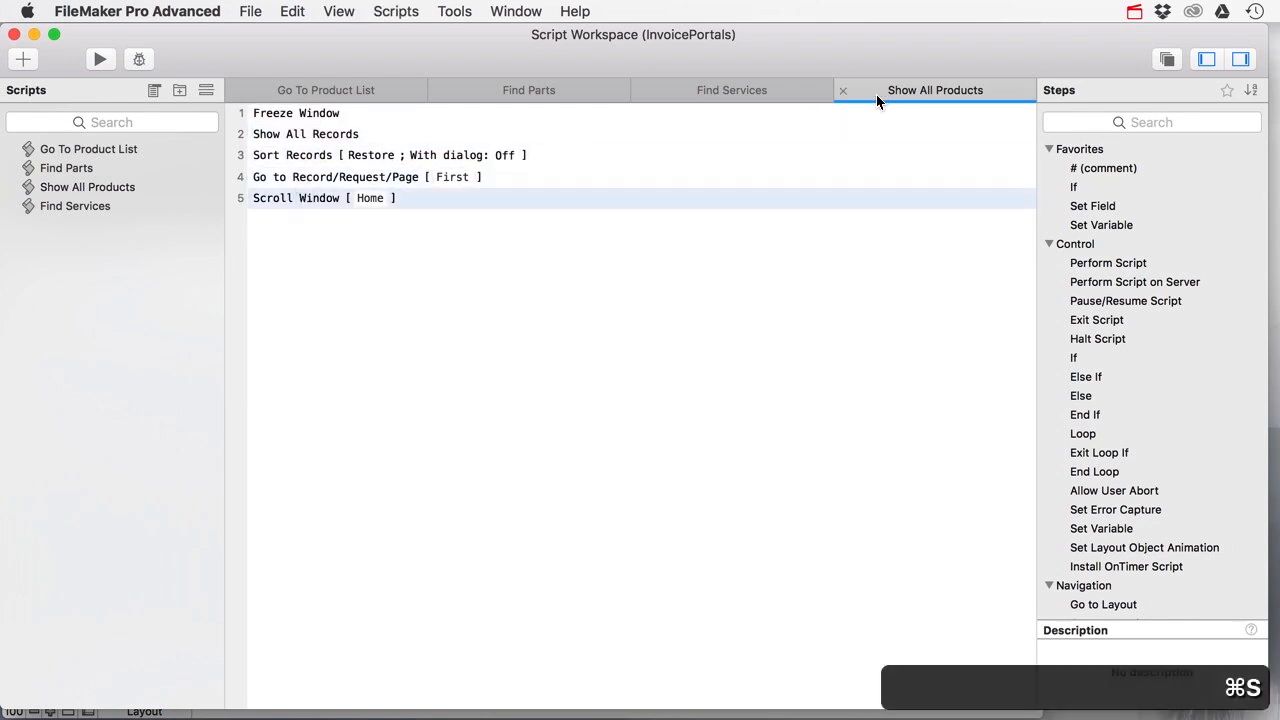
pyautogui.click(13, 36)
# Step: Assign the Show All Products script to the Show All button
pyautogui.rightClick(560, 171)
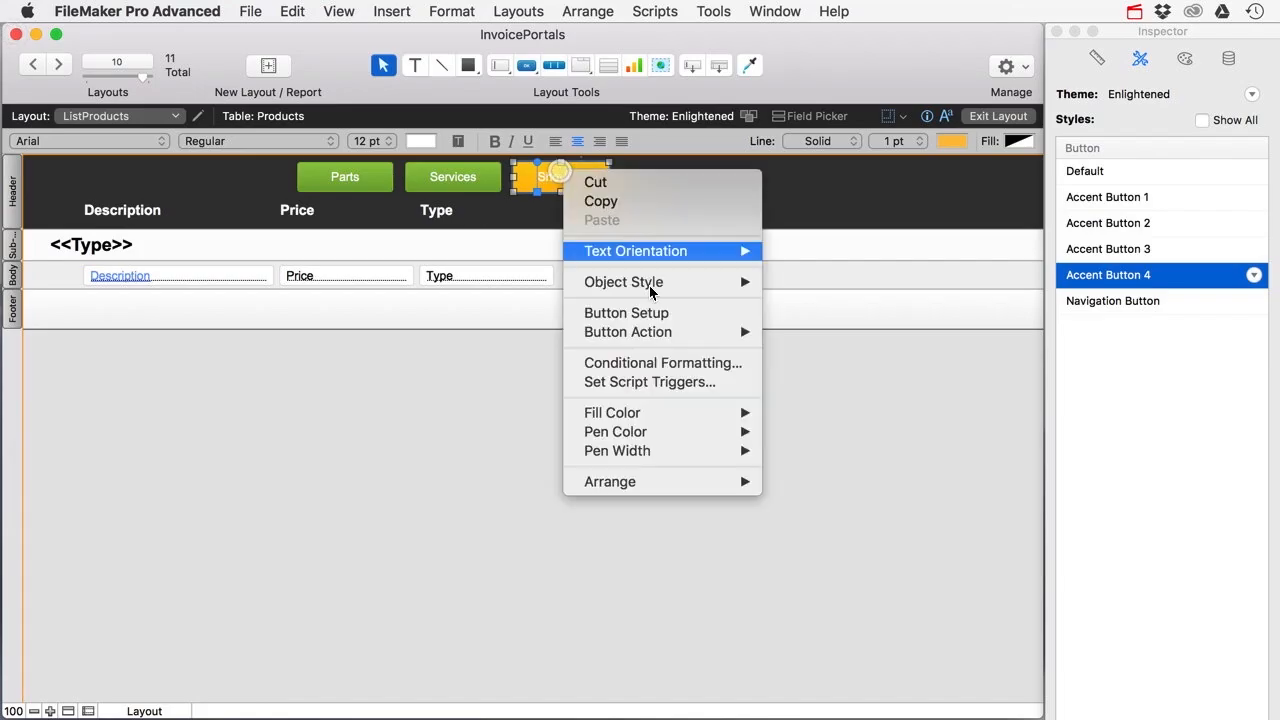
pyautogui.click(672, 312)
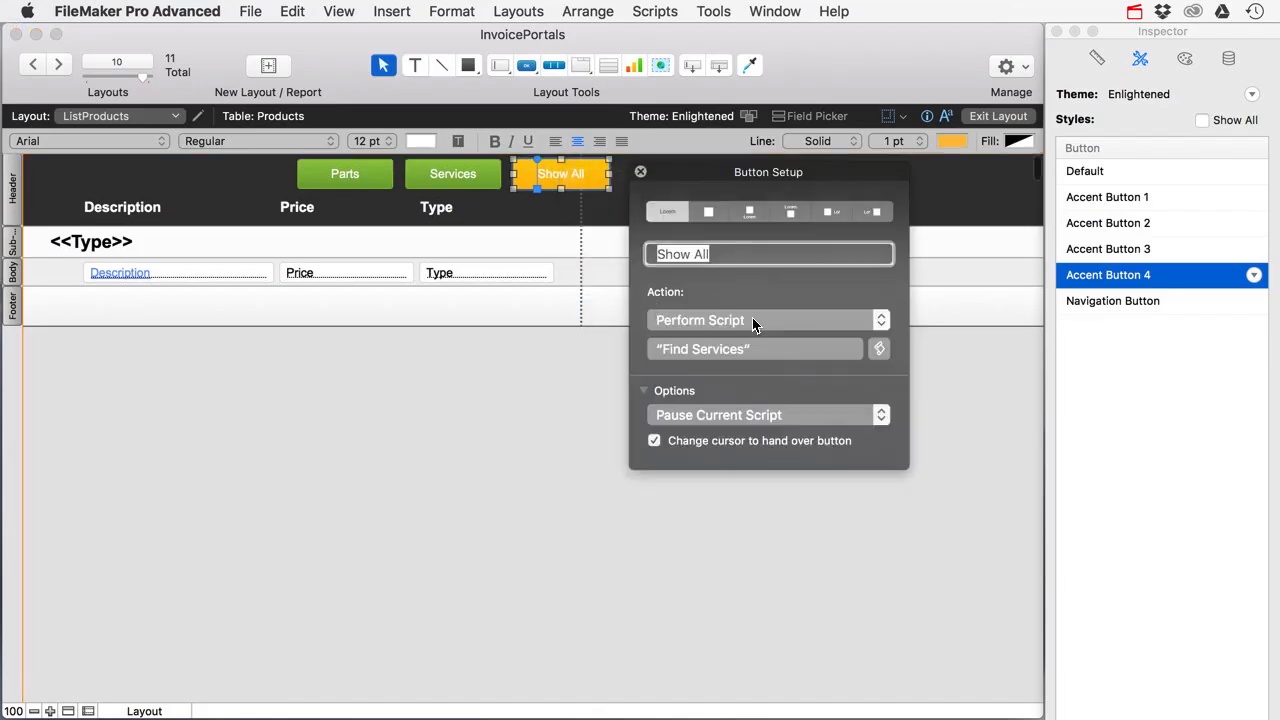
pyautogui.click(878, 349)
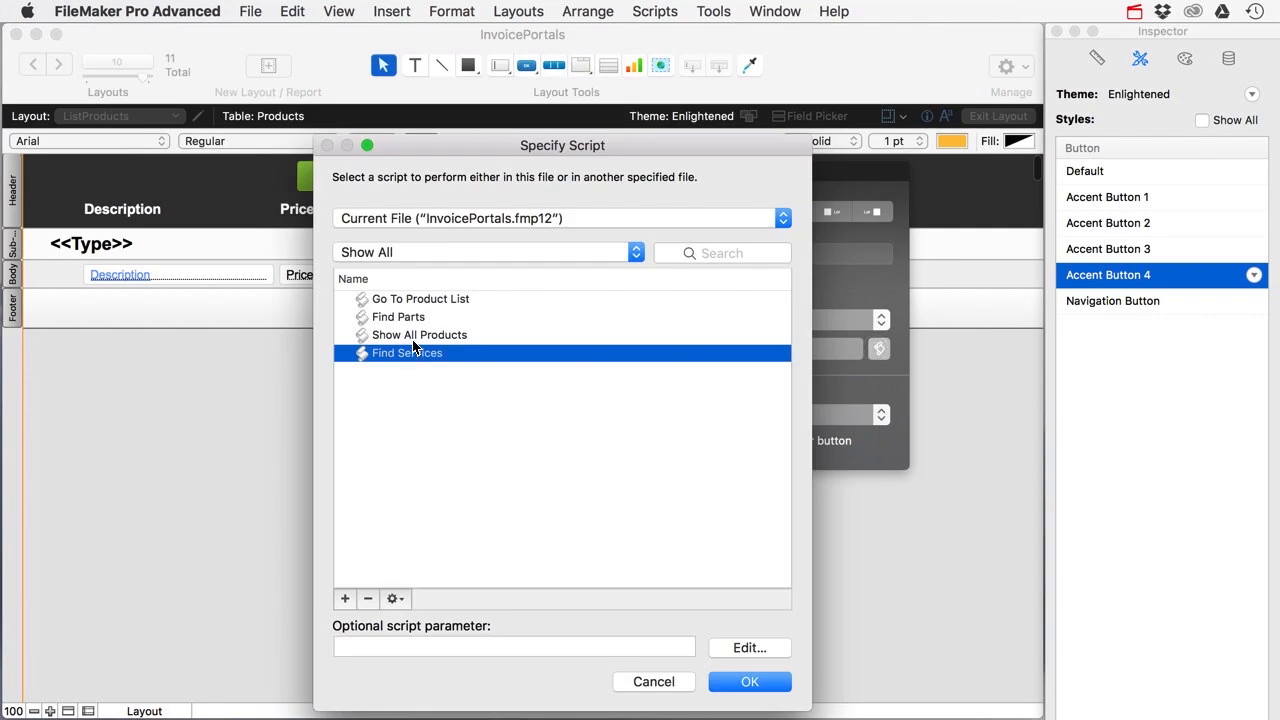
pyautogui.click(413, 335)
pyautogui.click(750, 681)
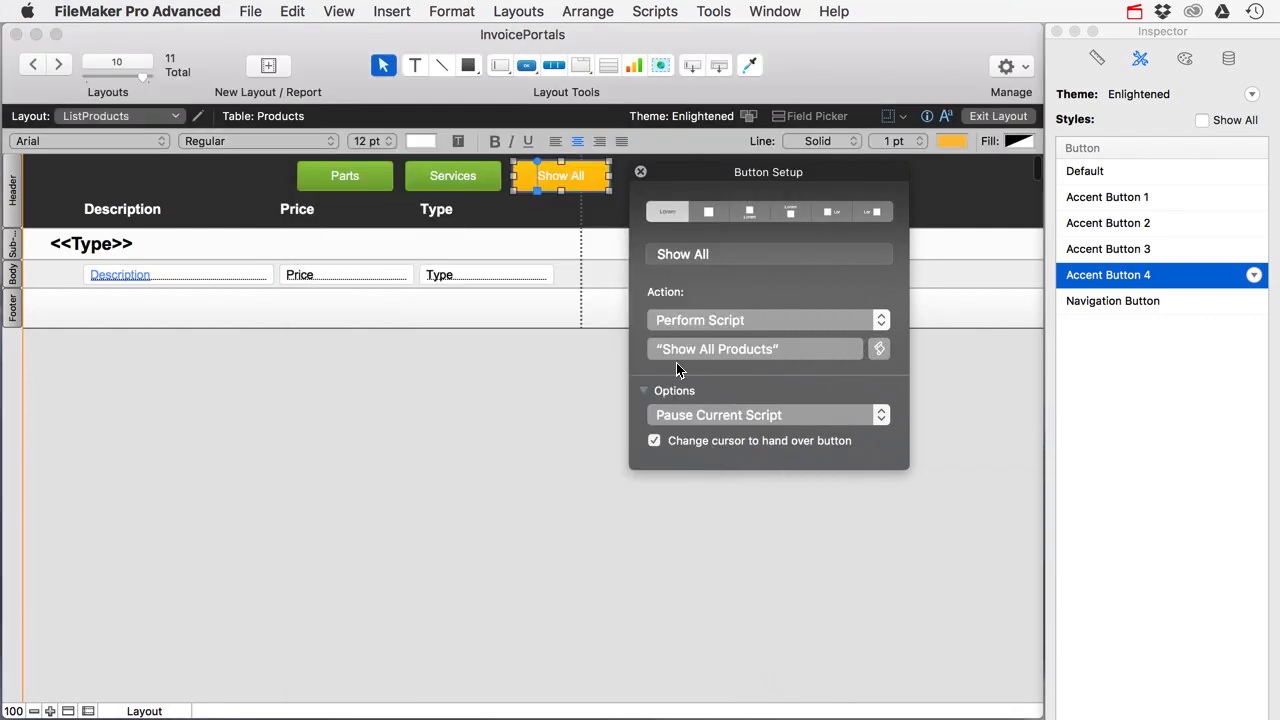
pyautogui.click(641, 171)
# Step: Return to Browse mode and test the Parts, Services and Show All buttons in turn
pyautogui.click(998, 116)
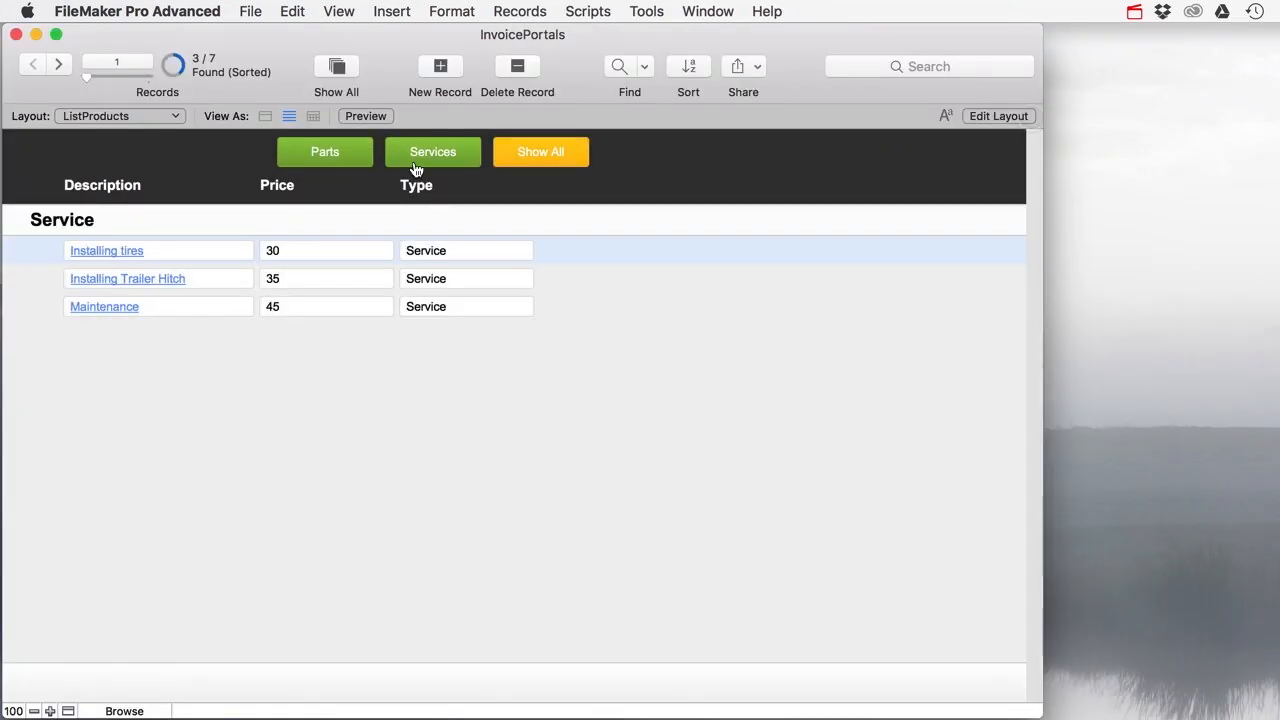
pyautogui.click(343, 157)
pyautogui.click(430, 158)
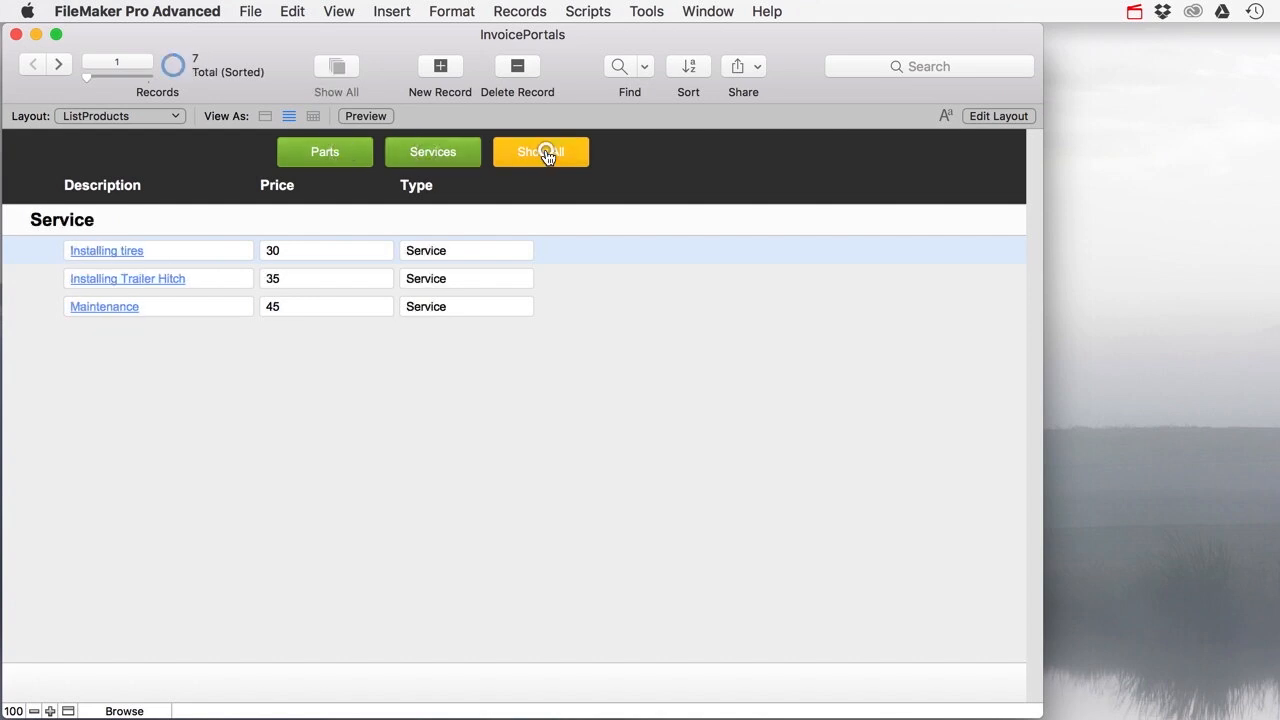
pyautogui.click(546, 155)
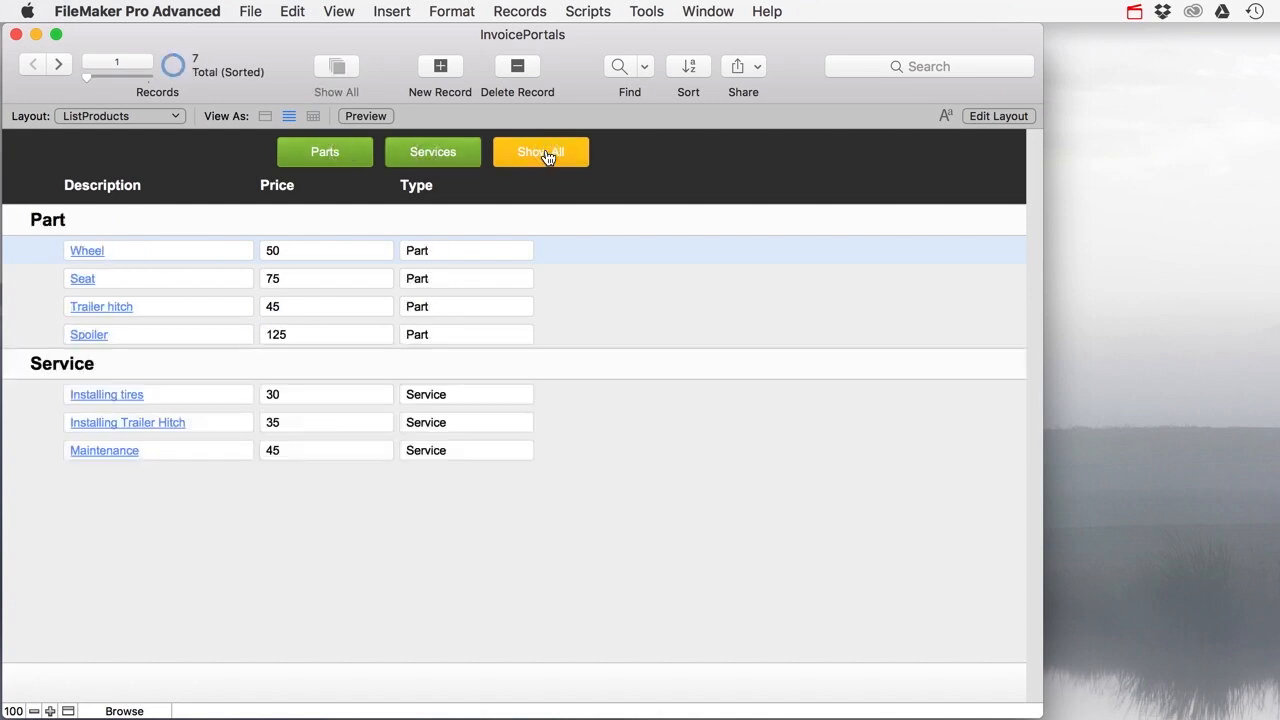
# Step: Open the Wheel record and return to the list, then repeat with Installing tires under the Services filter
pyautogui.click(98, 259)
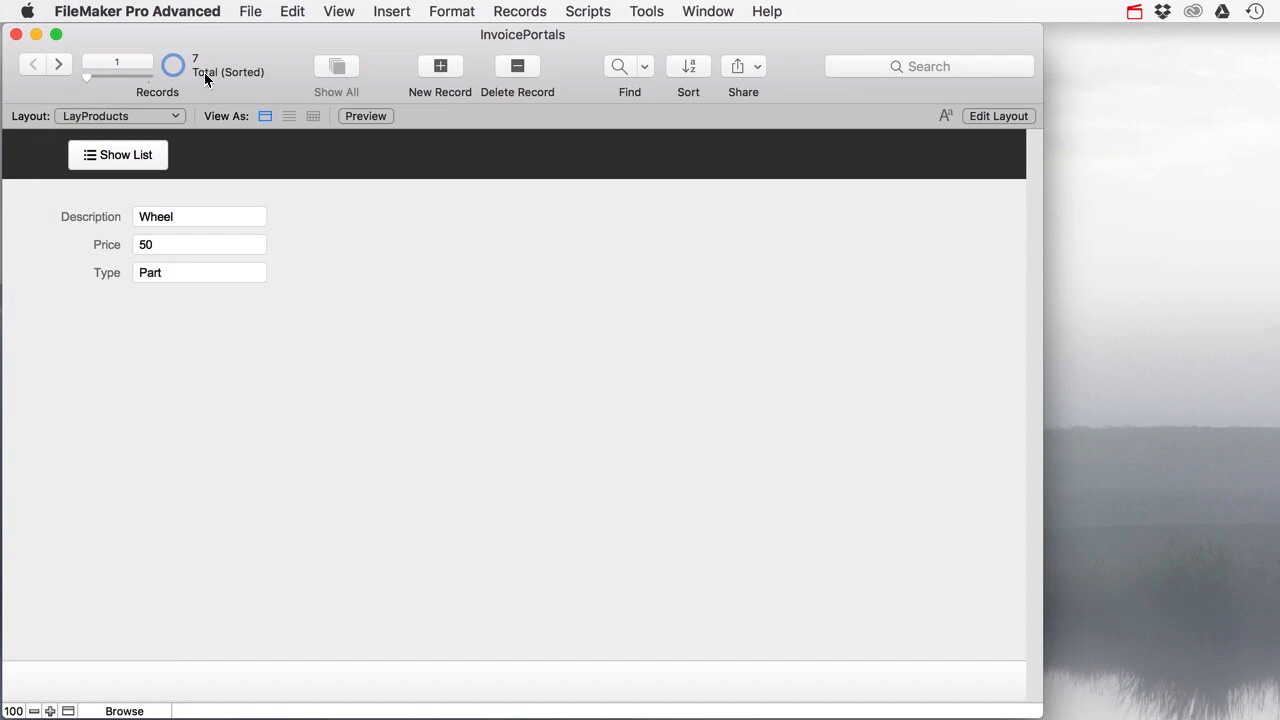
pyautogui.click(110, 160)
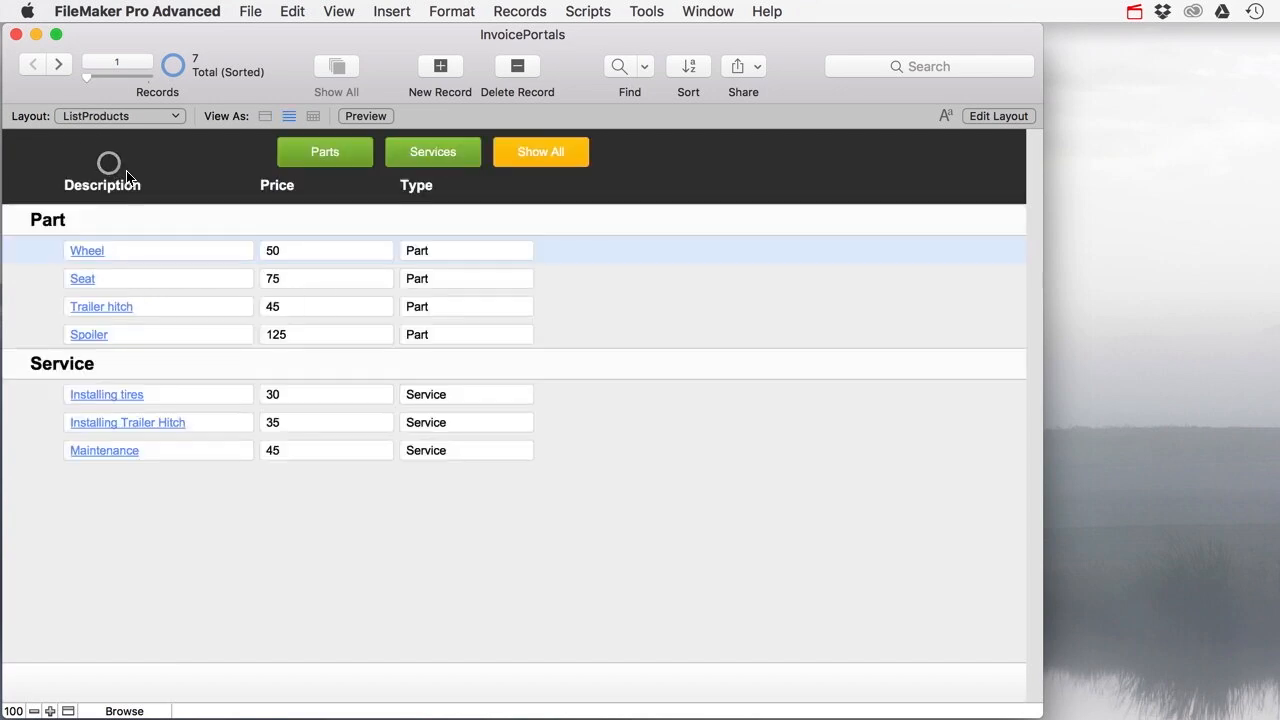
pyautogui.click(427, 165)
pyautogui.click(106, 251)
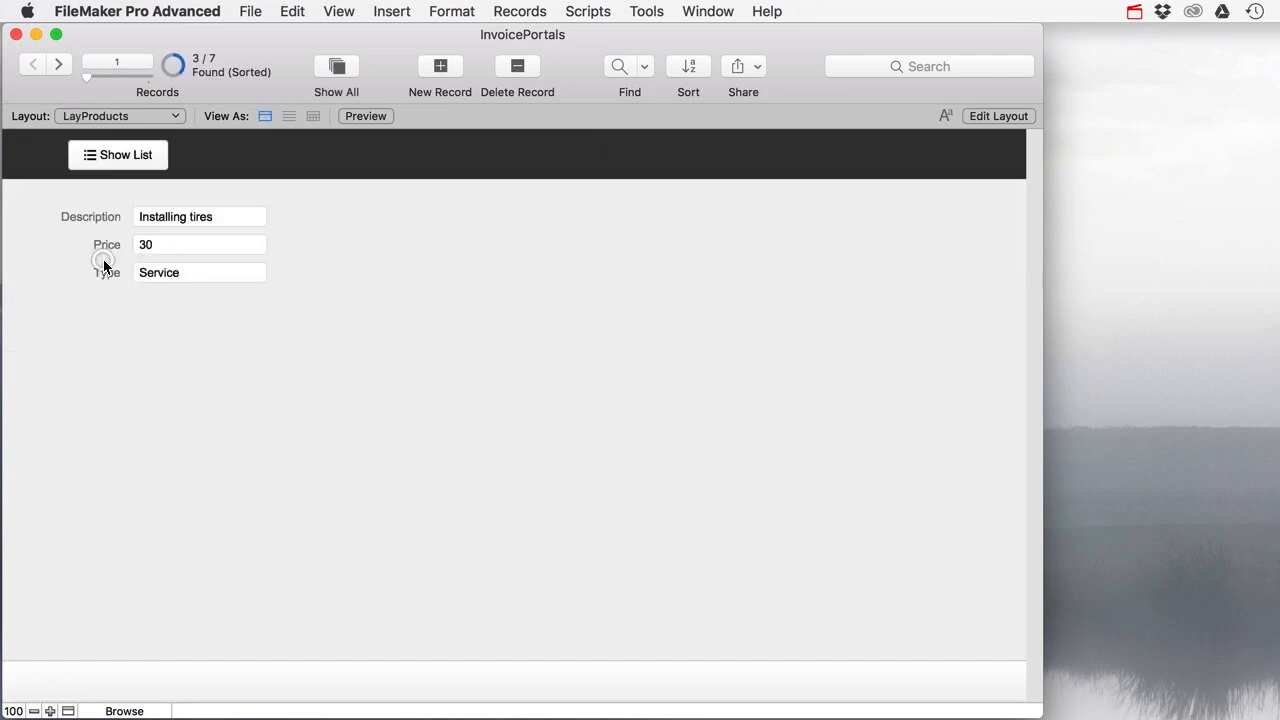
pyautogui.click(108, 163)
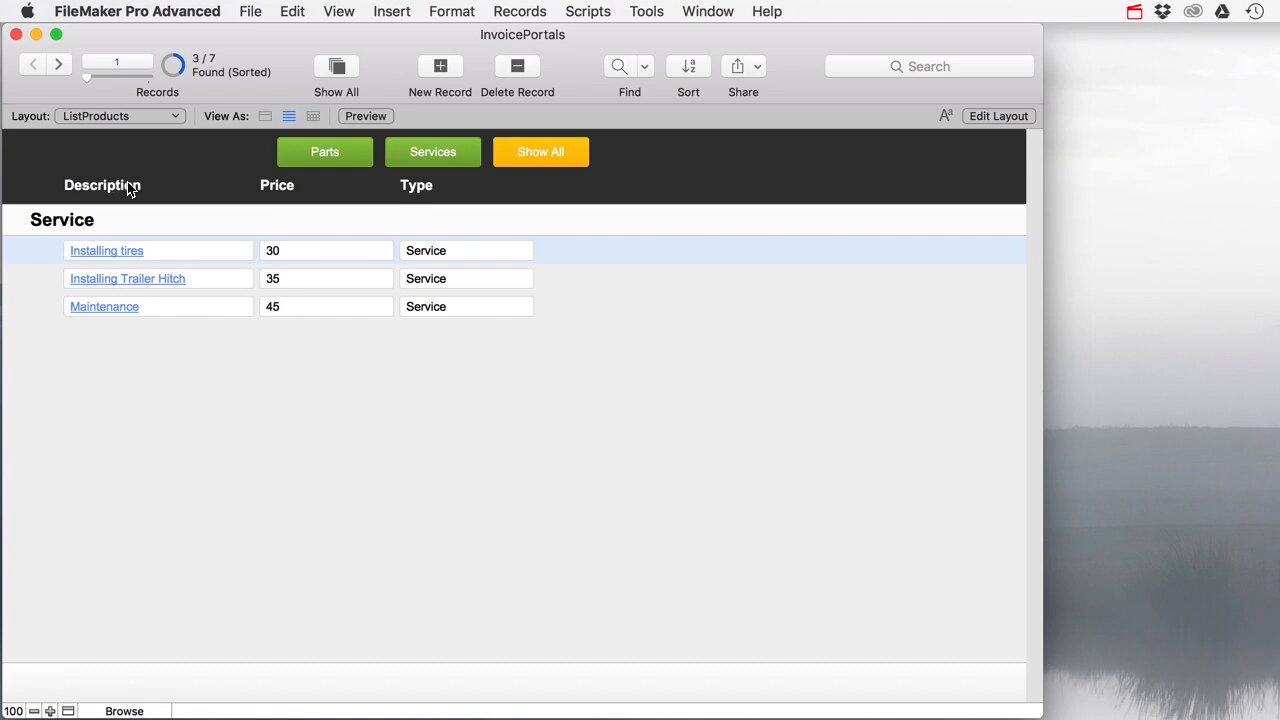
# Step: Cycle the product list through the Parts and Services filters, ending with all products
pyautogui.click(311, 168)
pyautogui.click(434, 153)
pyautogui.click(528, 160)
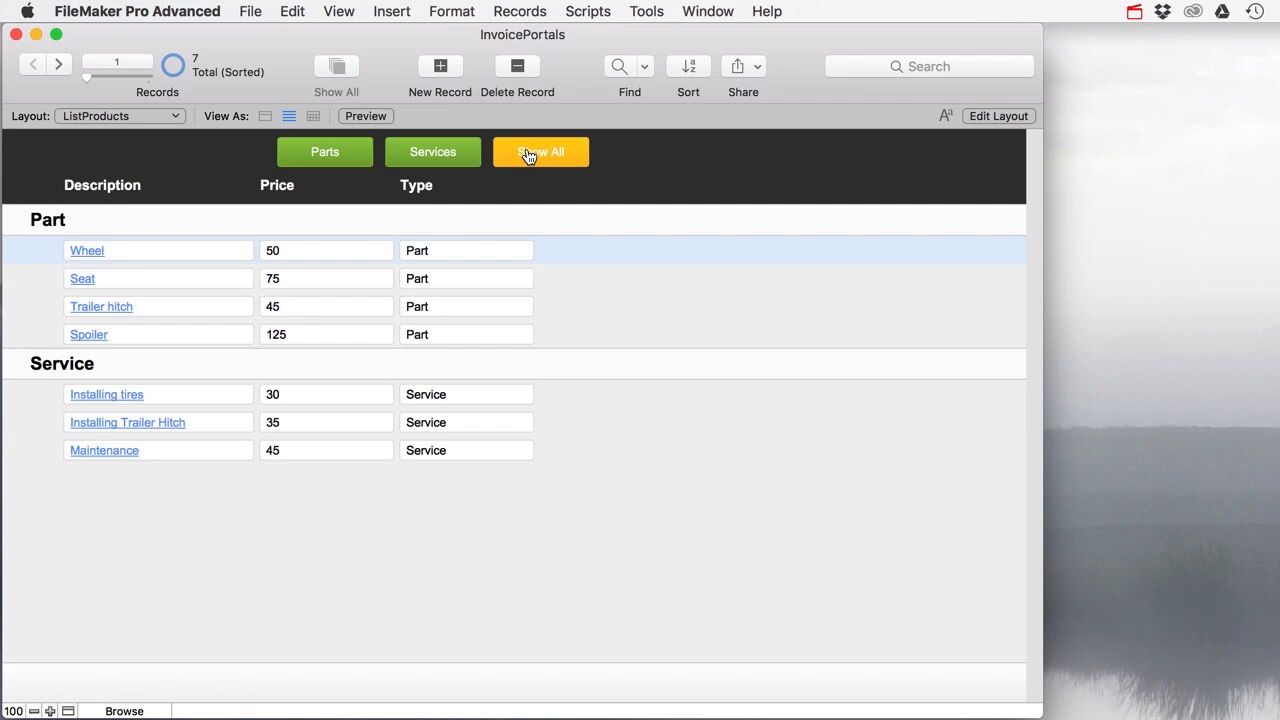
pyautogui.scroll(-1, 528, 156)
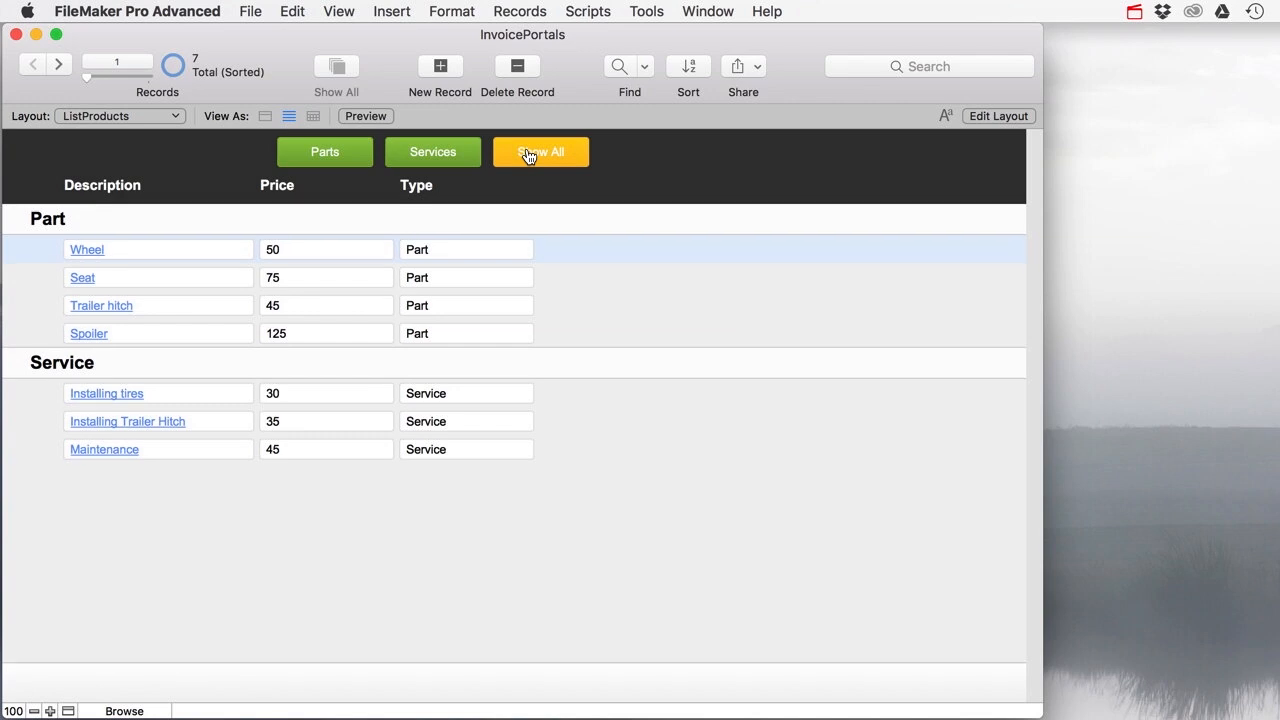
# Step: Delete the Services table along with its occurrence in the relationships graph, and apply the database changes
pyautogui.press('super+shift+d')
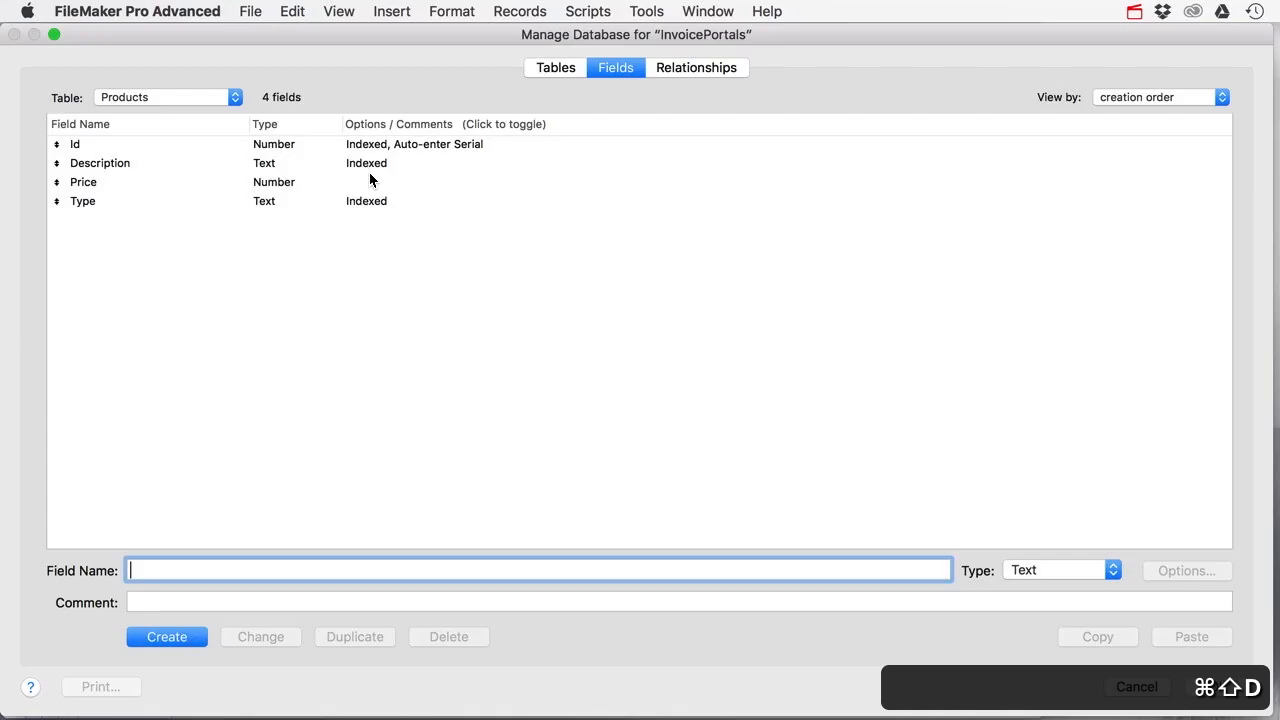
pyautogui.click(678, 75)
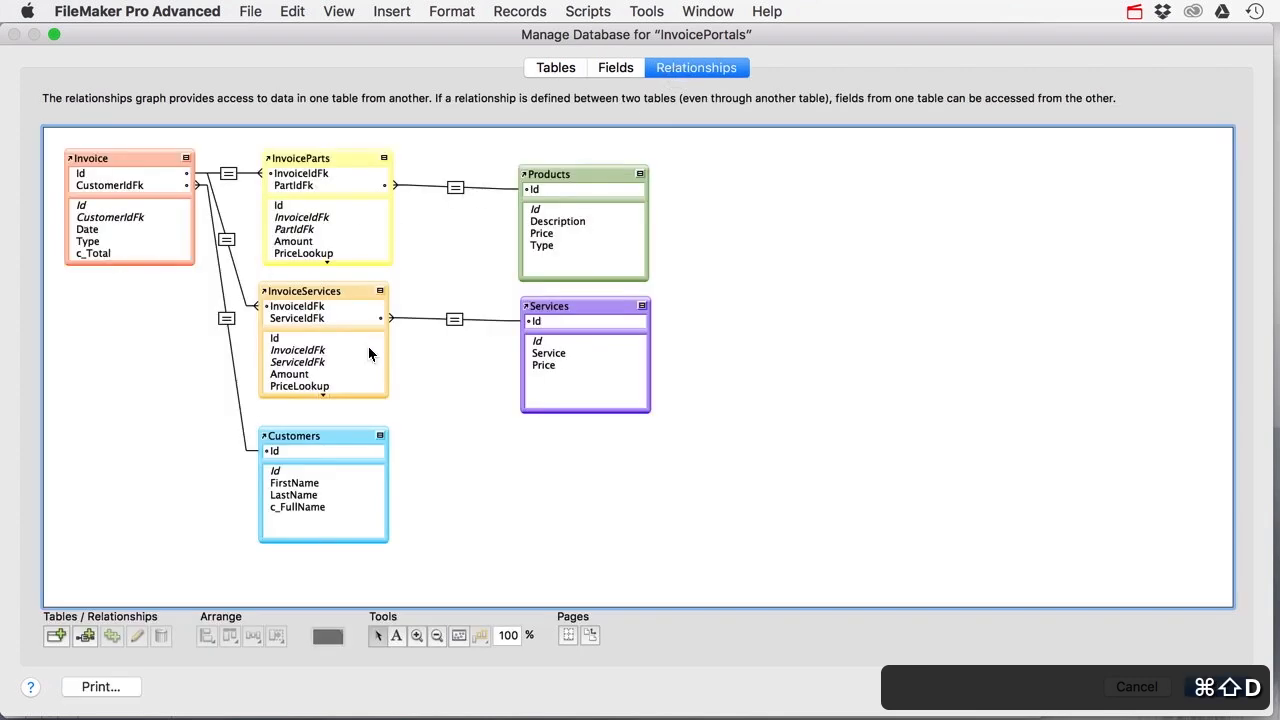
pyautogui.click(570, 310)
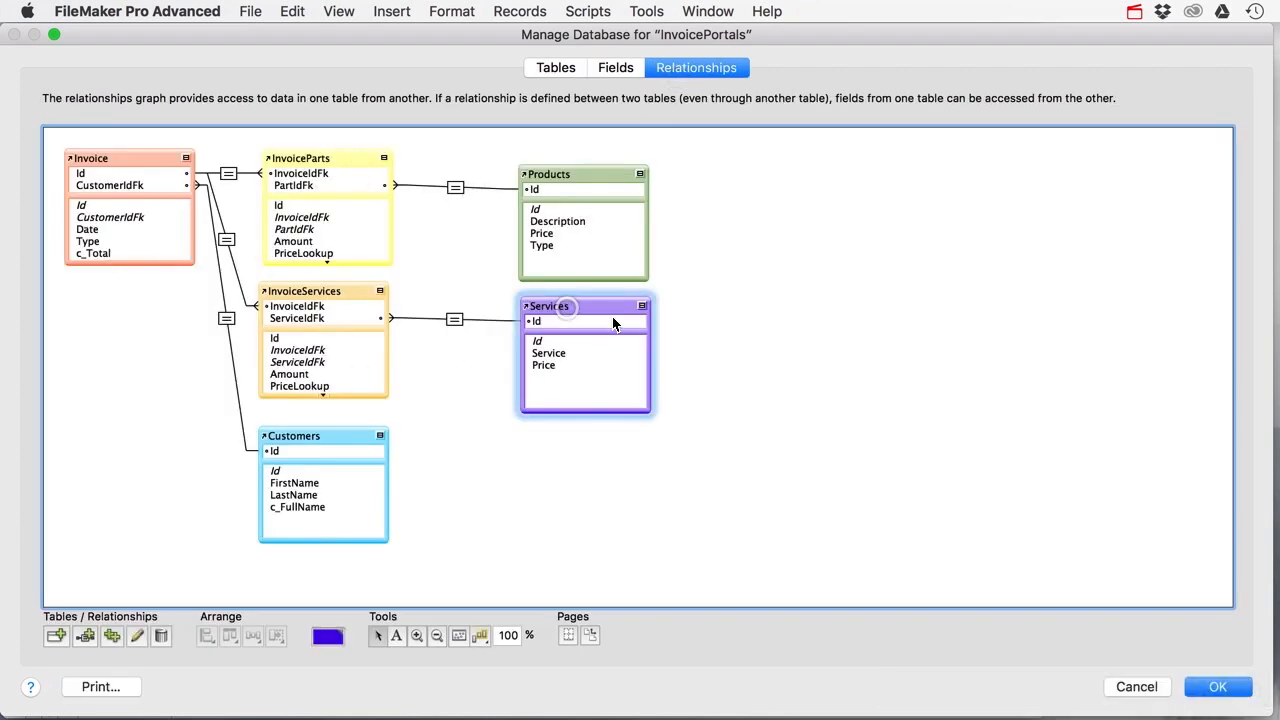
pyautogui.click(565, 72)
pyautogui.click(100, 242)
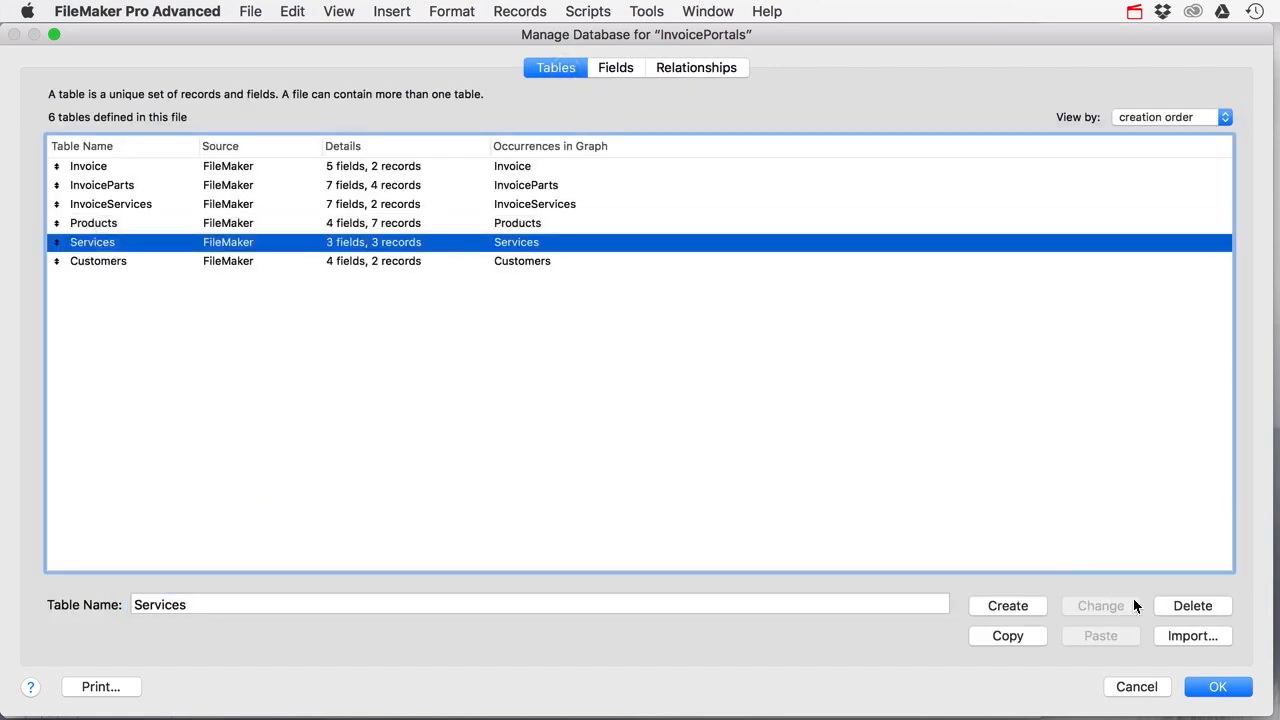
pyautogui.click(1192, 605)
pyautogui.click(843, 335)
pyautogui.click(968, 373)
pyautogui.click(1218, 686)
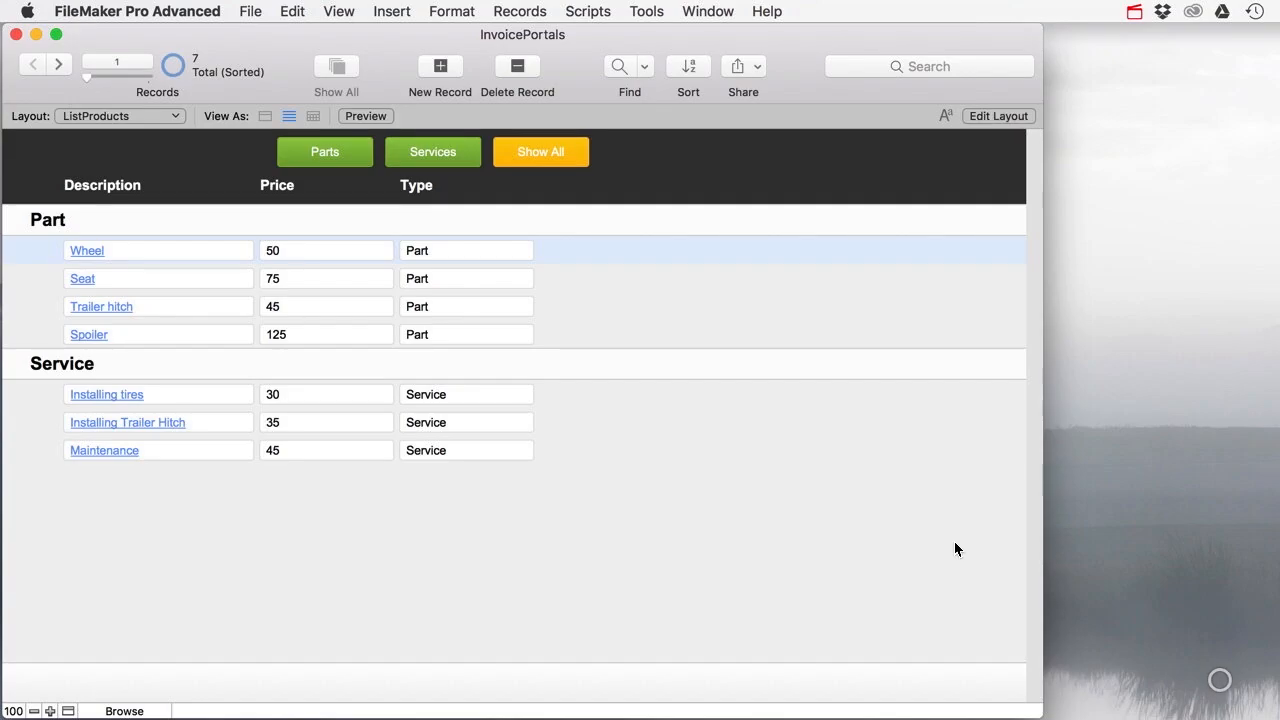
# Step: Go to the LayInvocie layout, compare the invoice's Parts and Services tabs, and enter Layout mode on the Services tab
pyautogui.click(120, 118)
pyautogui.moveTo(140, 132)
pyautogui.click(203, 133)
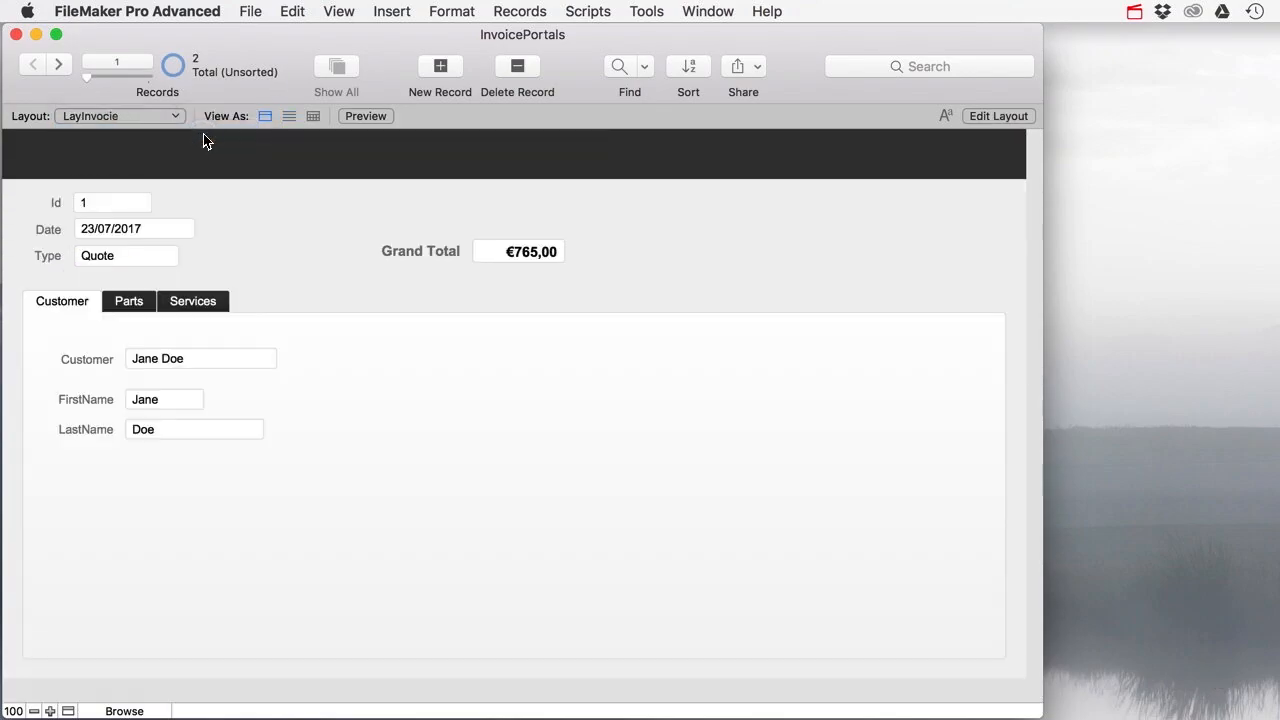
pyautogui.click(190, 302)
pyautogui.click(150, 303)
pyautogui.click(192, 301)
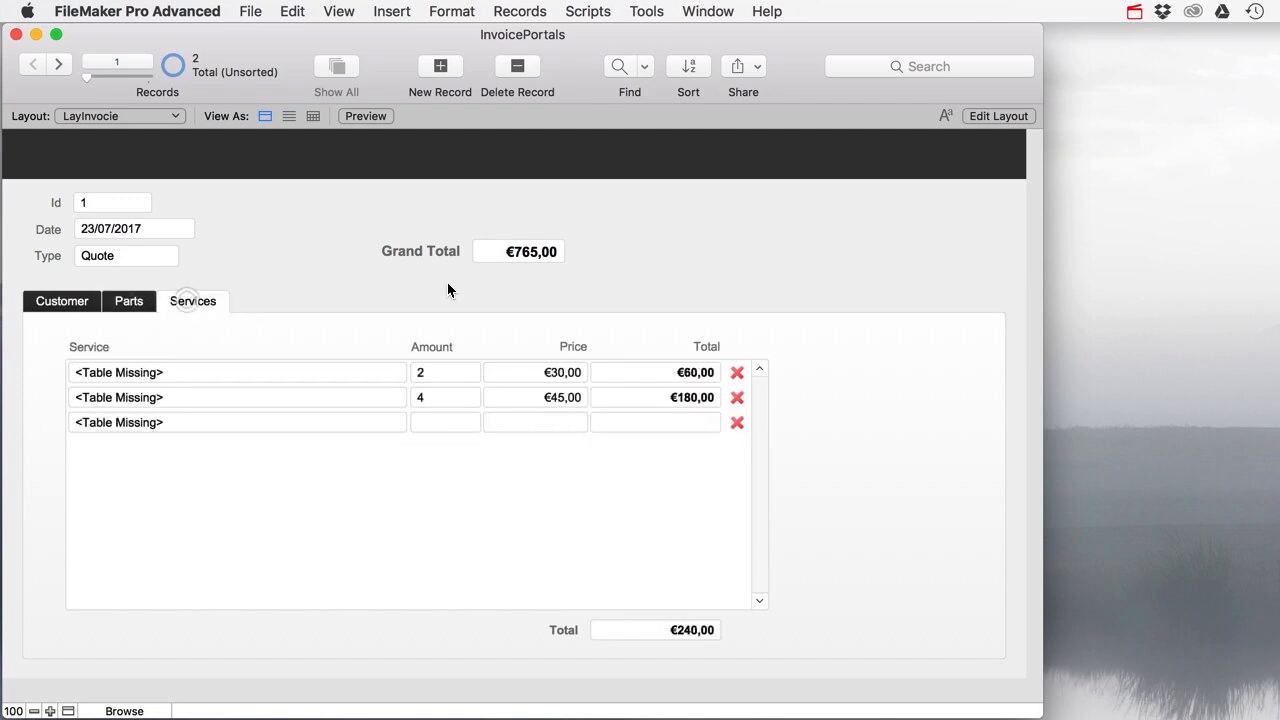
pyautogui.click(1013, 117)
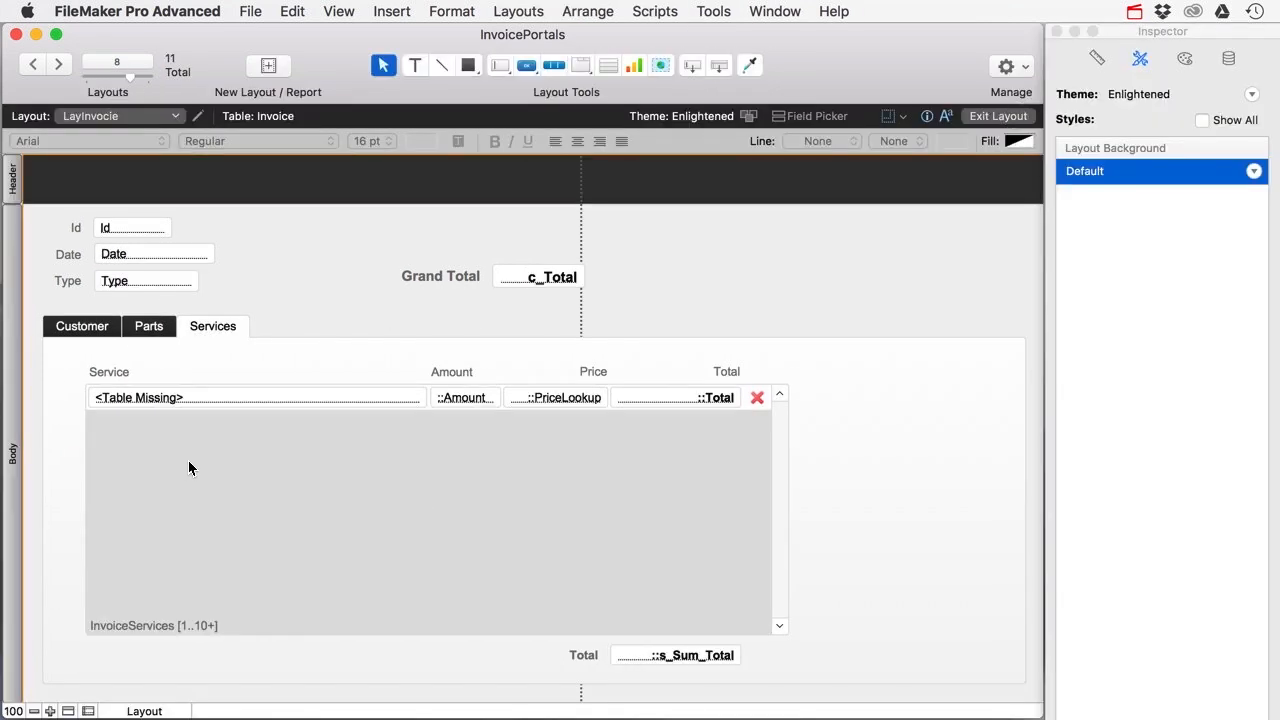
# Step: Delete the InvoiceServices table from the database, including its occurrence in the relationships graph
pyautogui.press('super+shift+d')
pyautogui.click(615, 67)
pyautogui.click(664, 70)
pyautogui.click(313, 291)
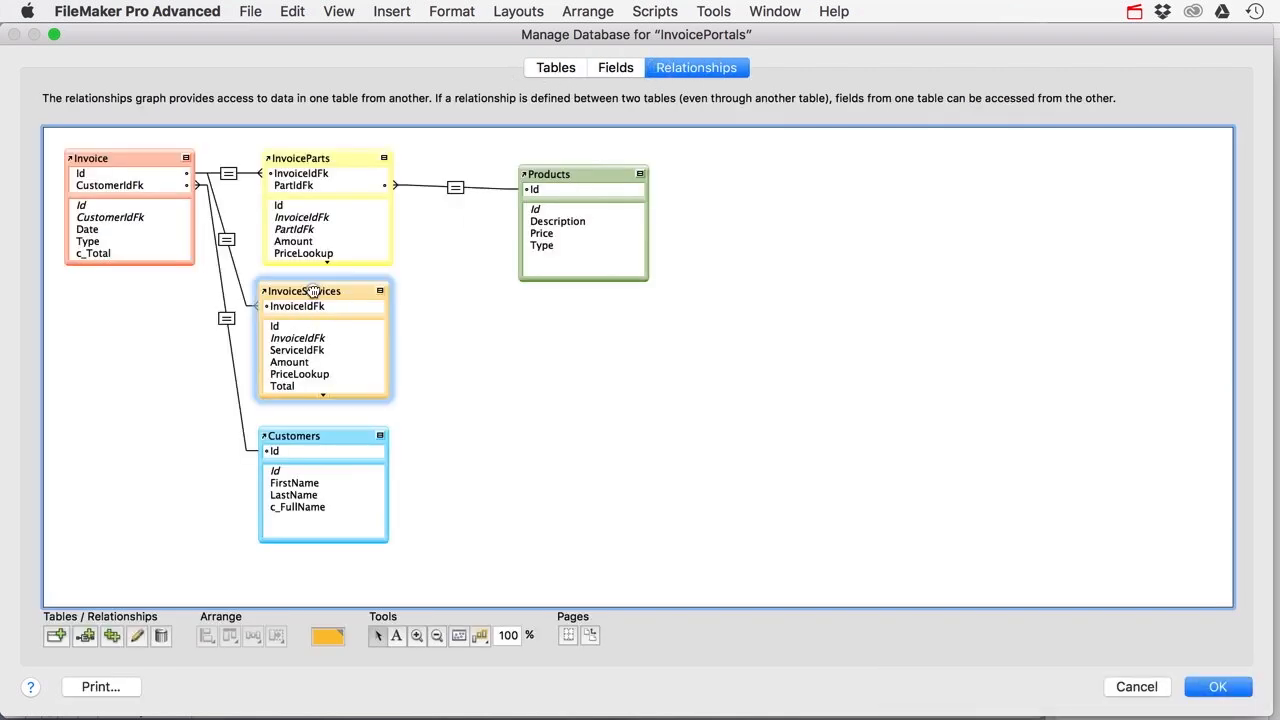
pyautogui.click(553, 68)
pyautogui.click(113, 207)
pyautogui.click(1189, 605)
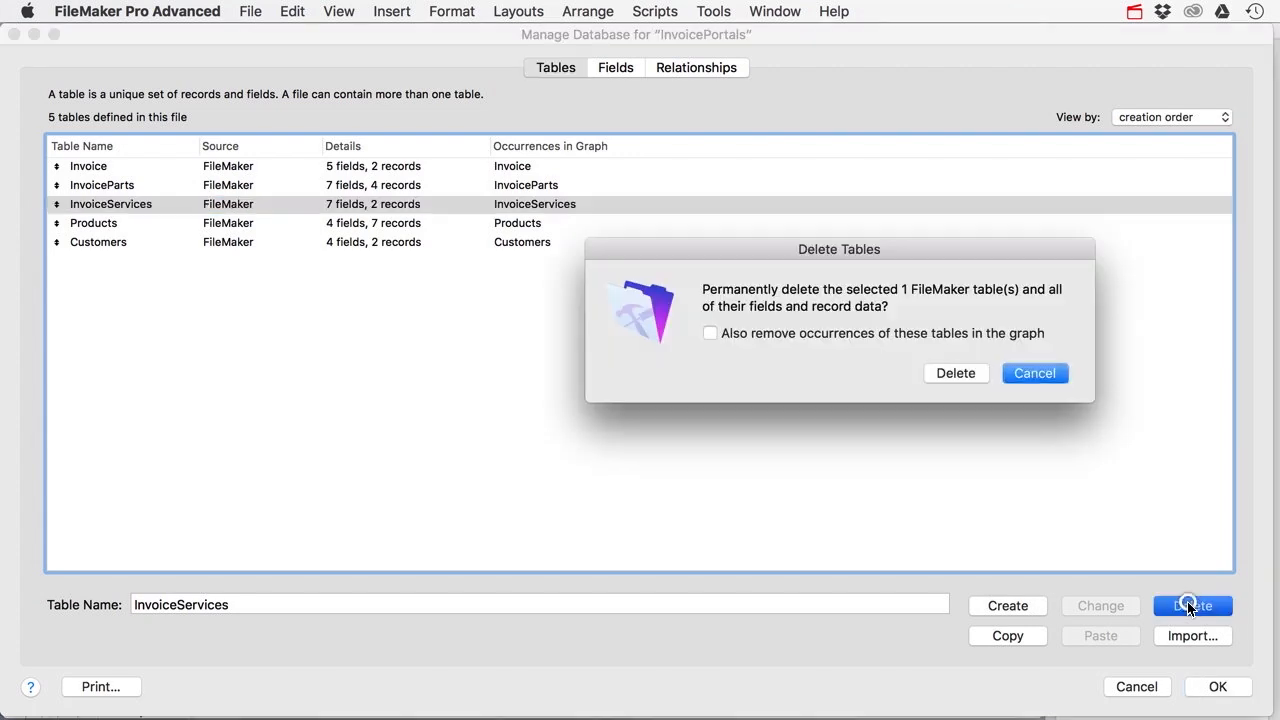
pyautogui.click(851, 338)
pyautogui.click(948, 372)
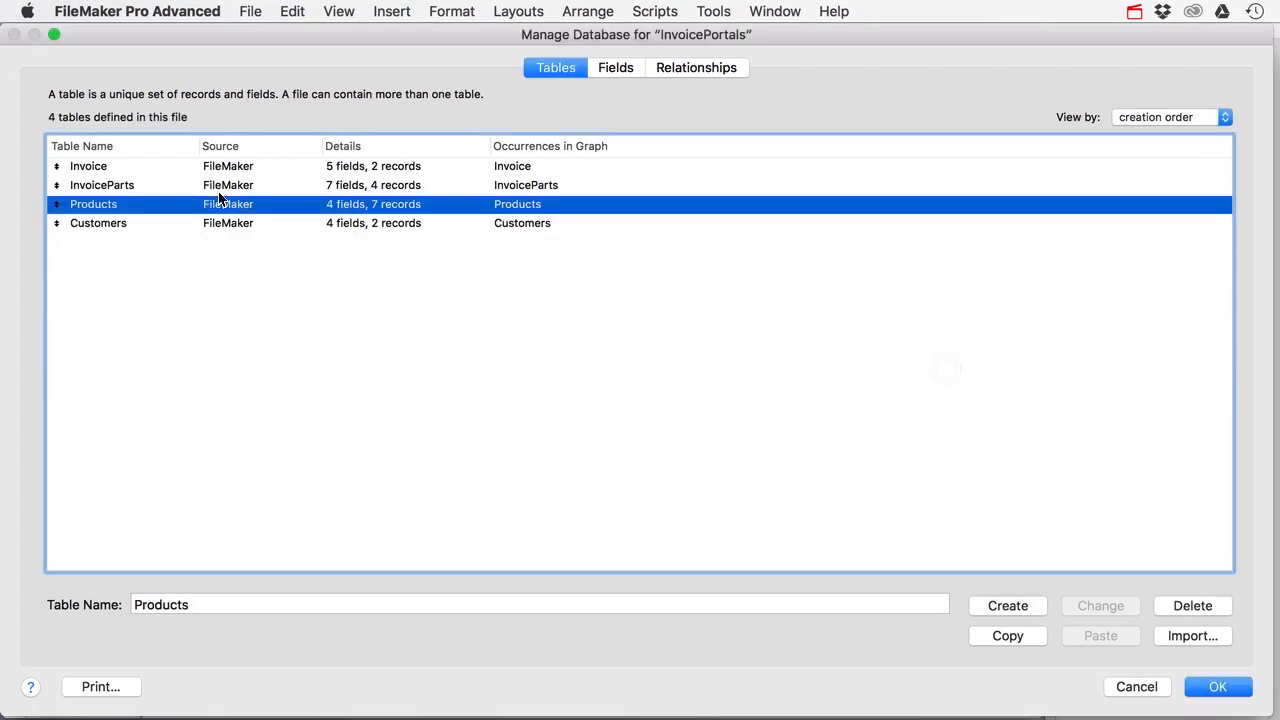
# Step: Rename the InvoiceParts table to InvoiceDetails
pyautogui.click(100, 185)
pyautogui.moveTo(177, 605); pyautogui.dragTo(319, 611)
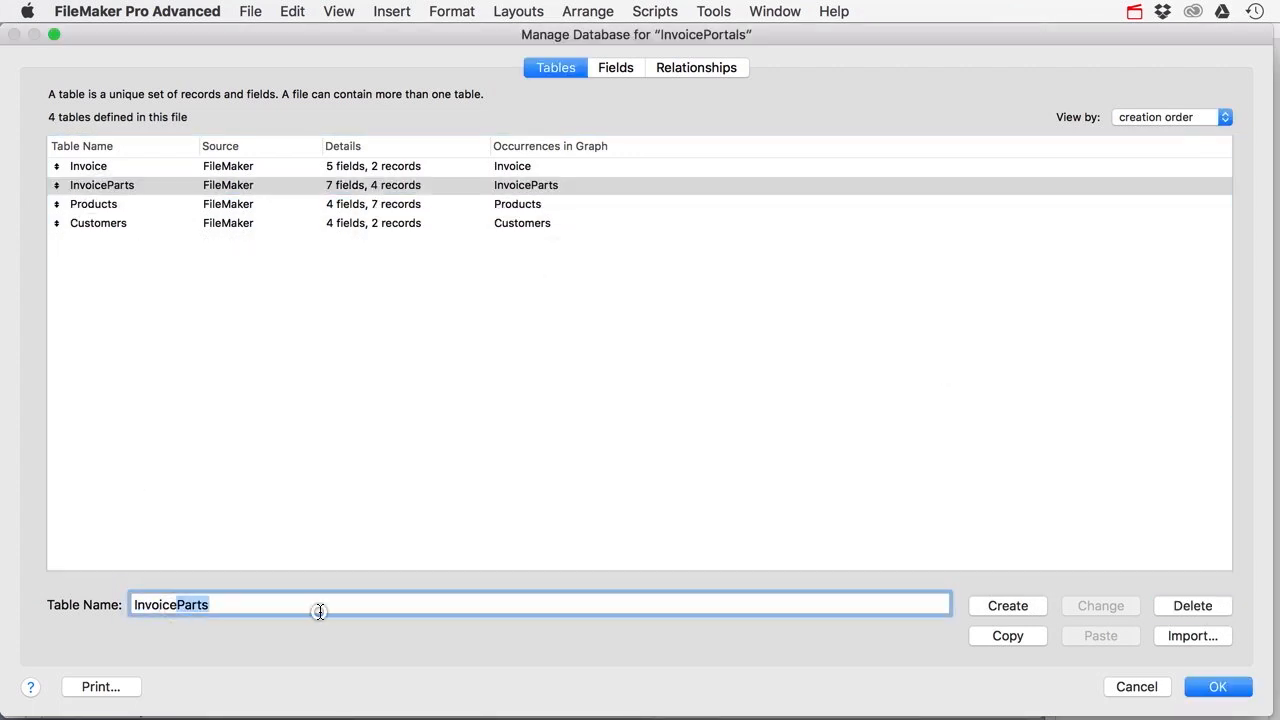
pyautogui.write('Detail')
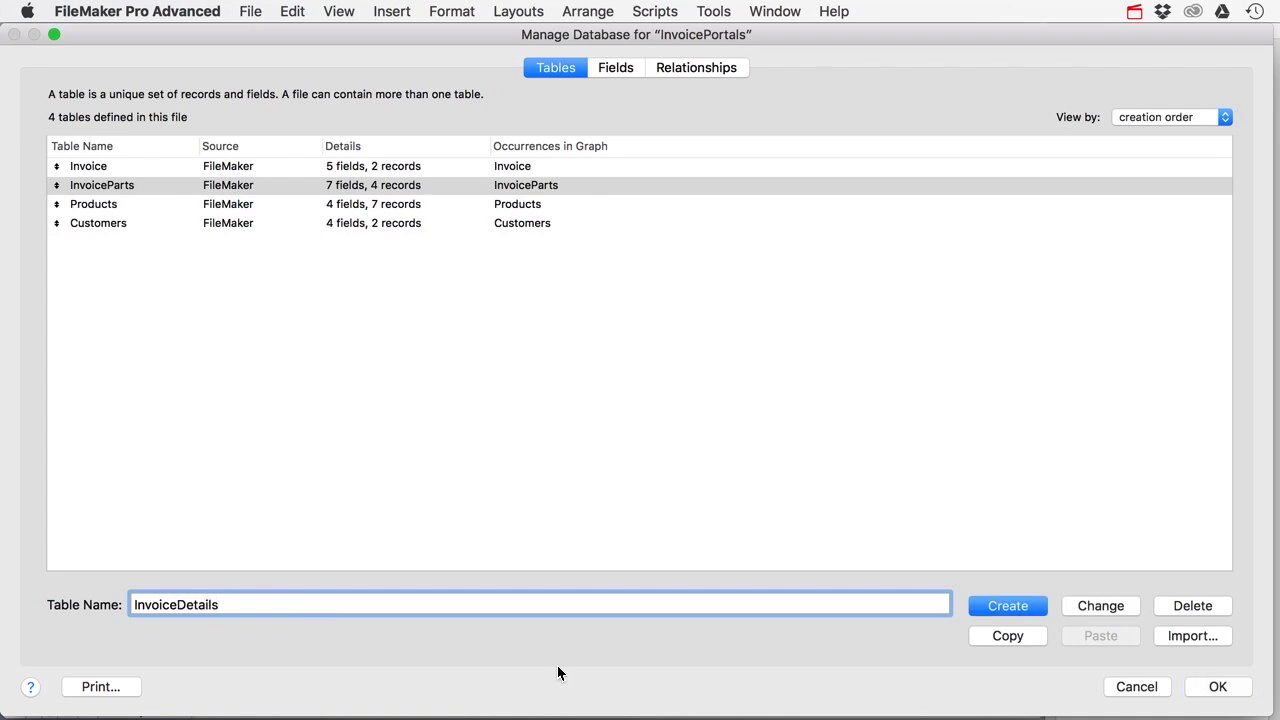
pyautogui.click(1103, 606)
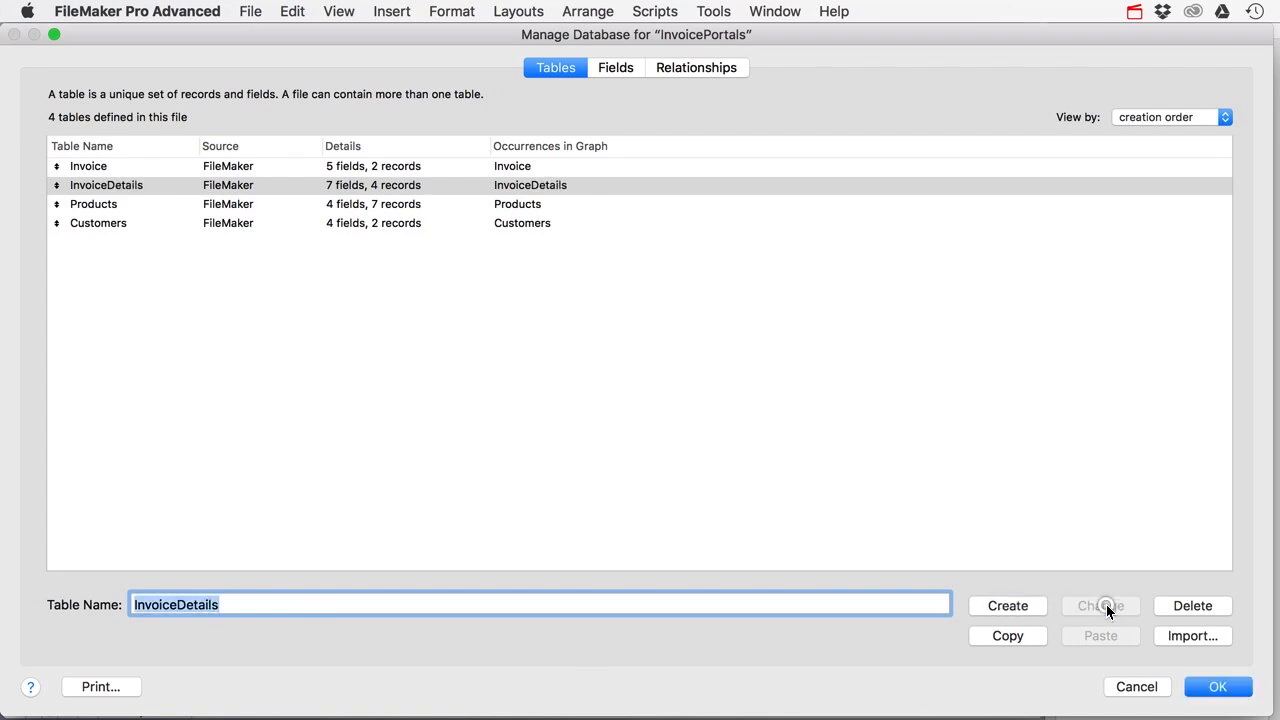
# Step: Tidy the relationships graph by shifting Products slightly and moving Customers directly beneath InvoiceDetails, and apply the database changes
pyautogui.click(673, 72)
pyautogui.moveTo(605, 179); pyautogui.dragTo(594, 175)
pyautogui.moveTo(331, 430); pyautogui.dragTo(334, 308)
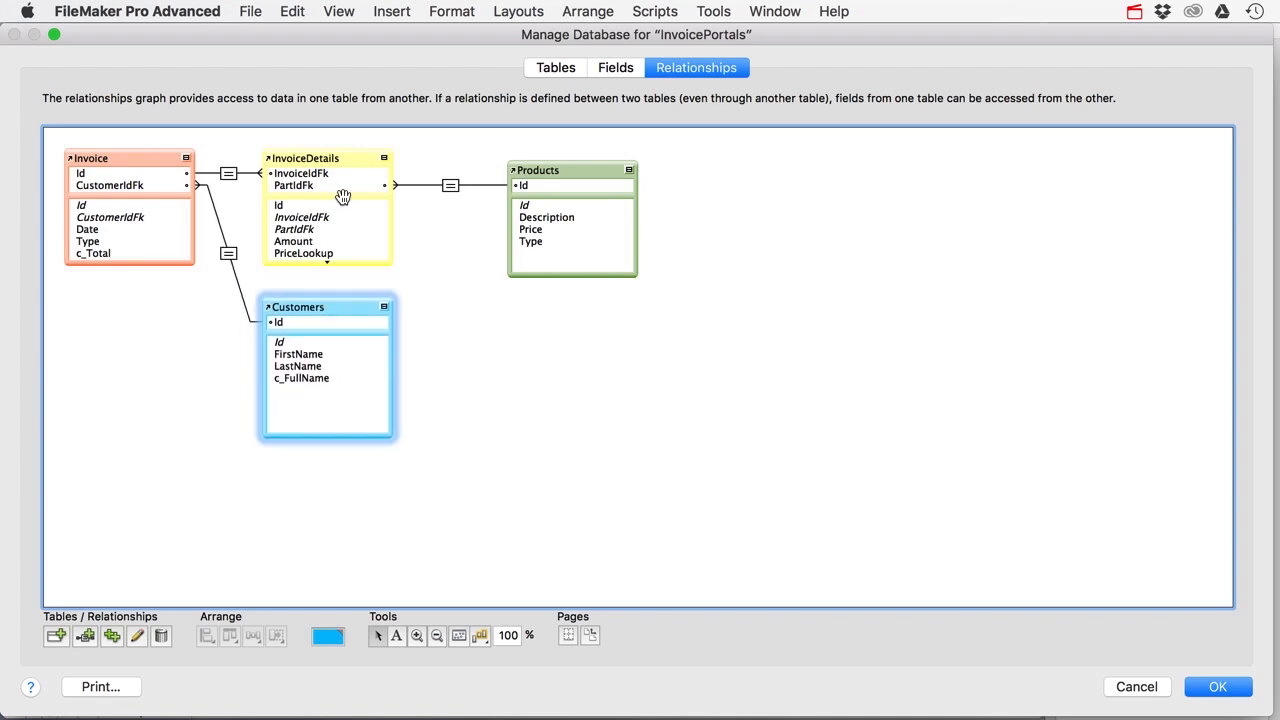
pyautogui.click(326, 156)
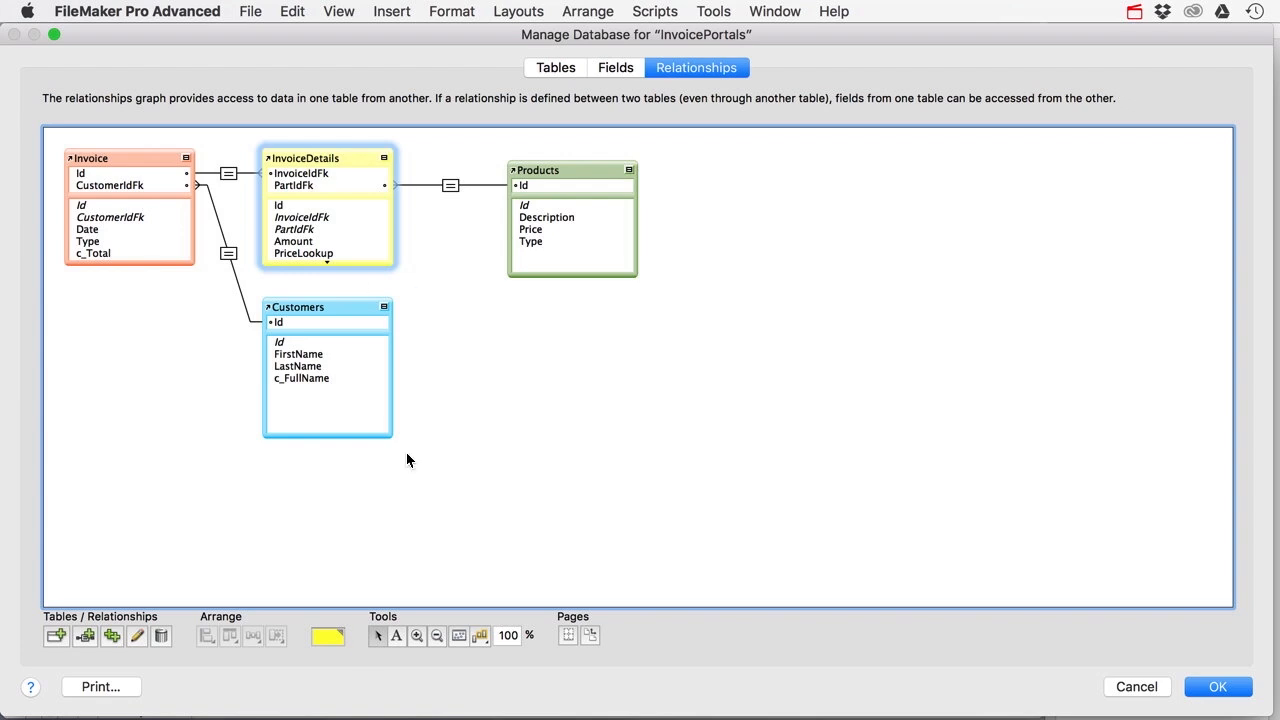
pyautogui.click(1218, 688)
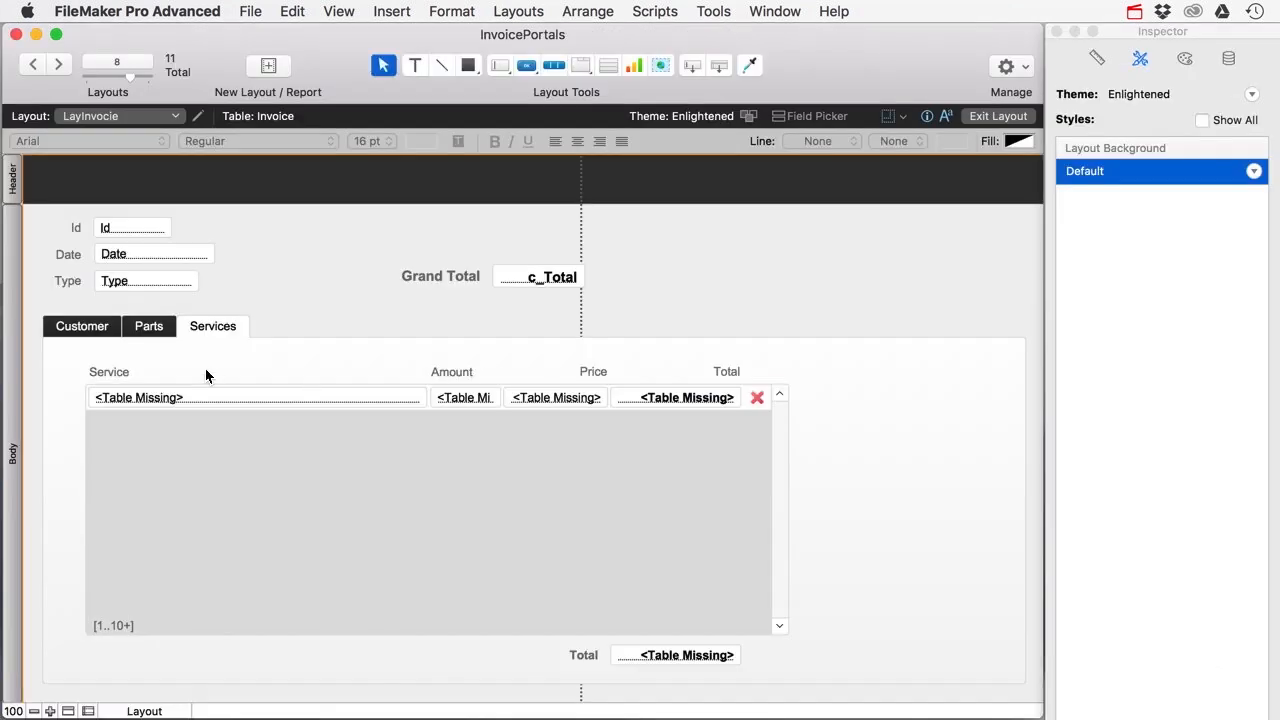
# Step: Inspect the InvoiceDetails portal on the Parts tab in Layout mode, and review the selectable descriptions for an empty row in Browse mode
pyautogui.click(150, 334)
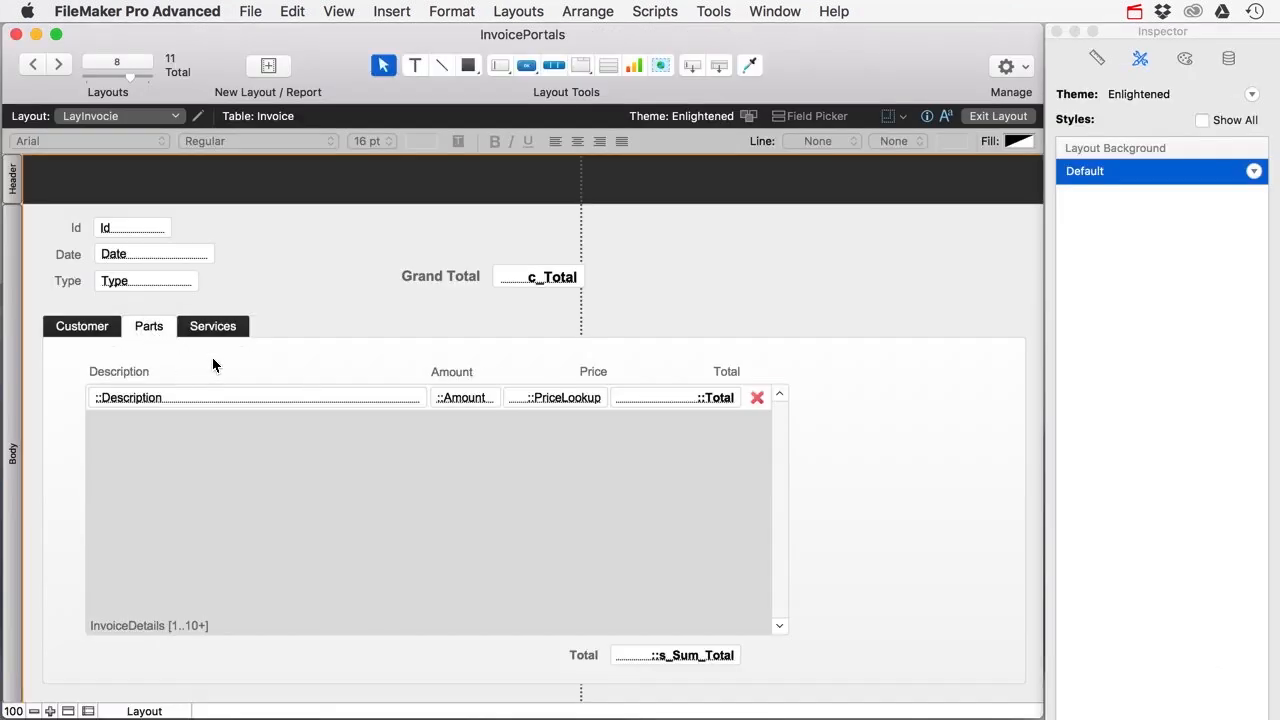
pyautogui.click(180, 452)
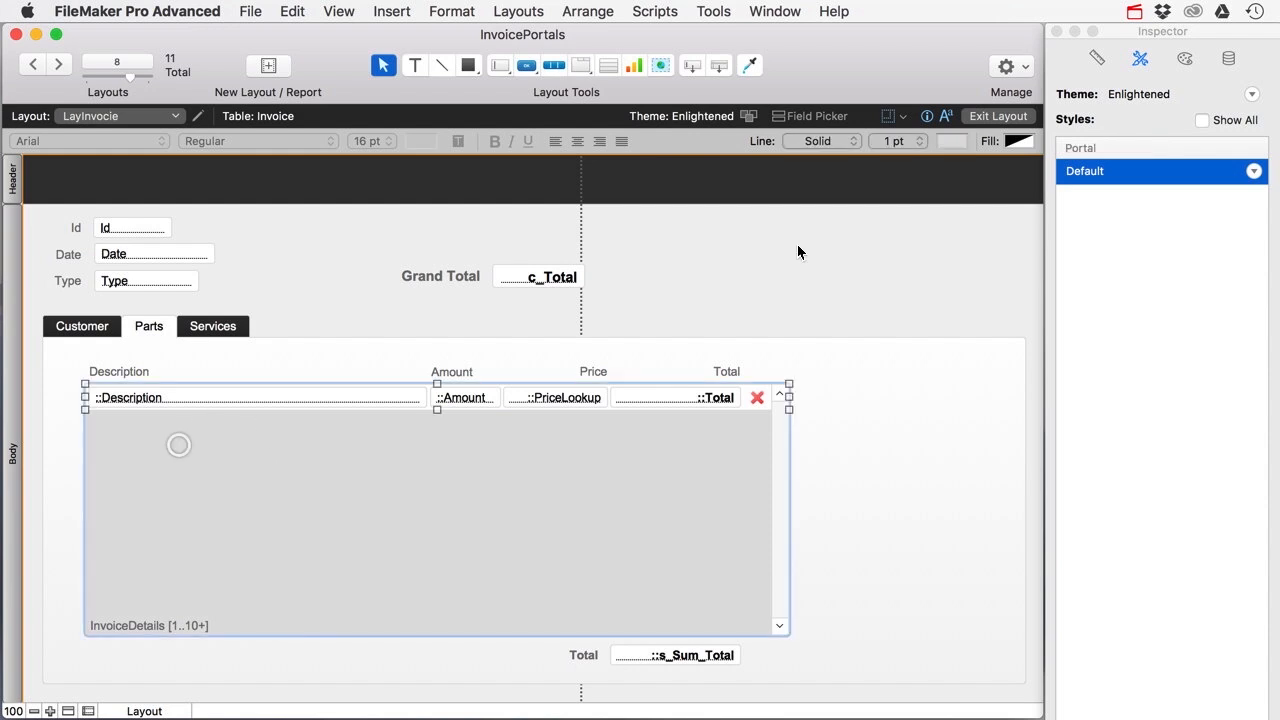
pyautogui.click(995, 116)
pyautogui.click(129, 301)
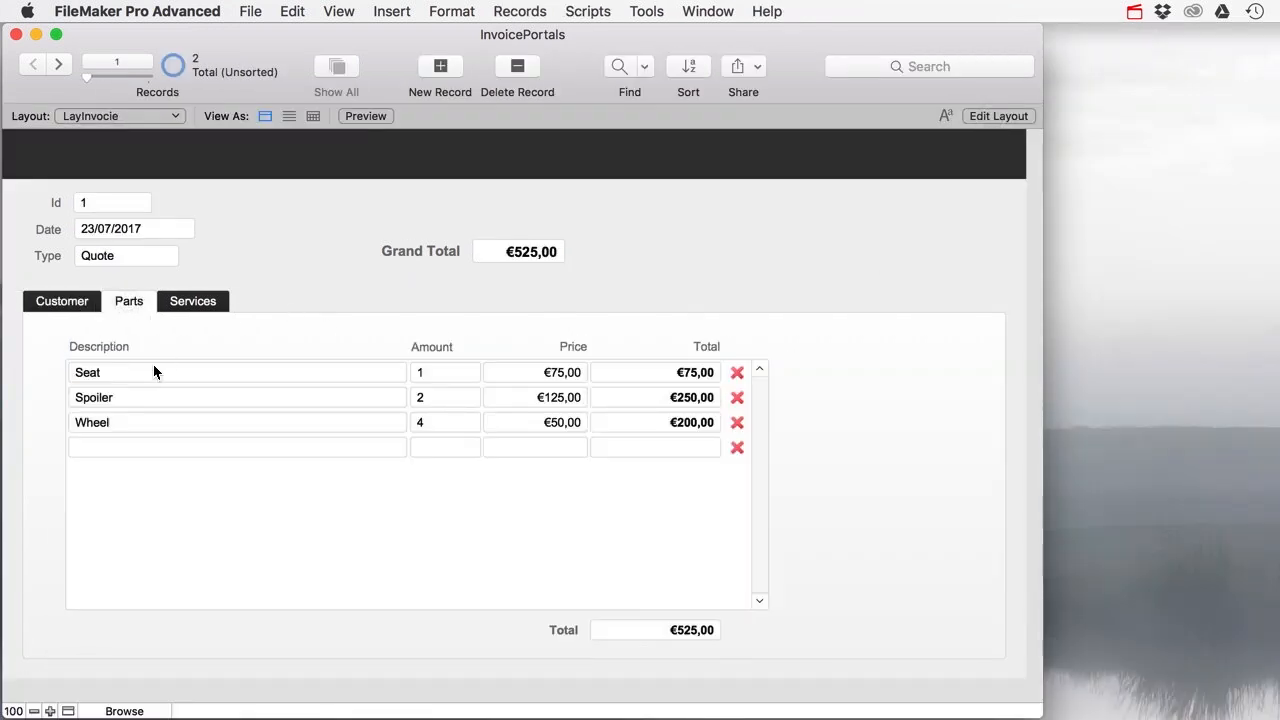
pyautogui.click(134, 450)
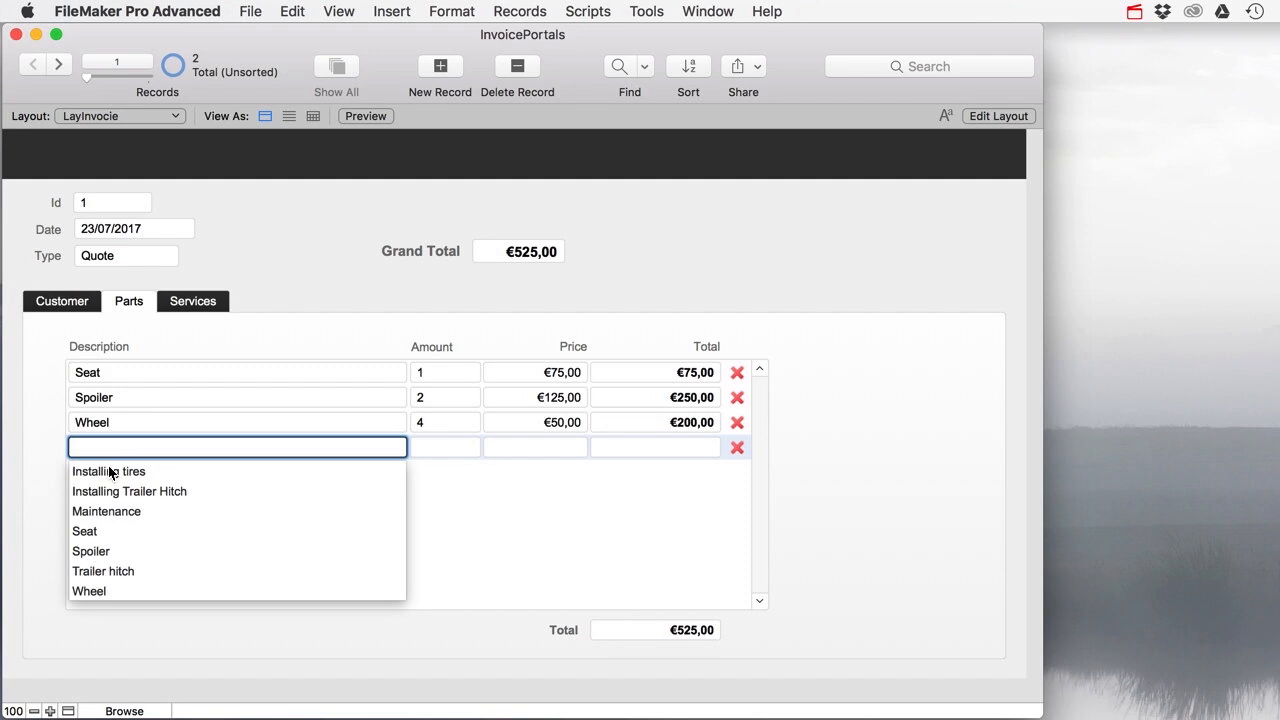
pyautogui.click(40, 449)
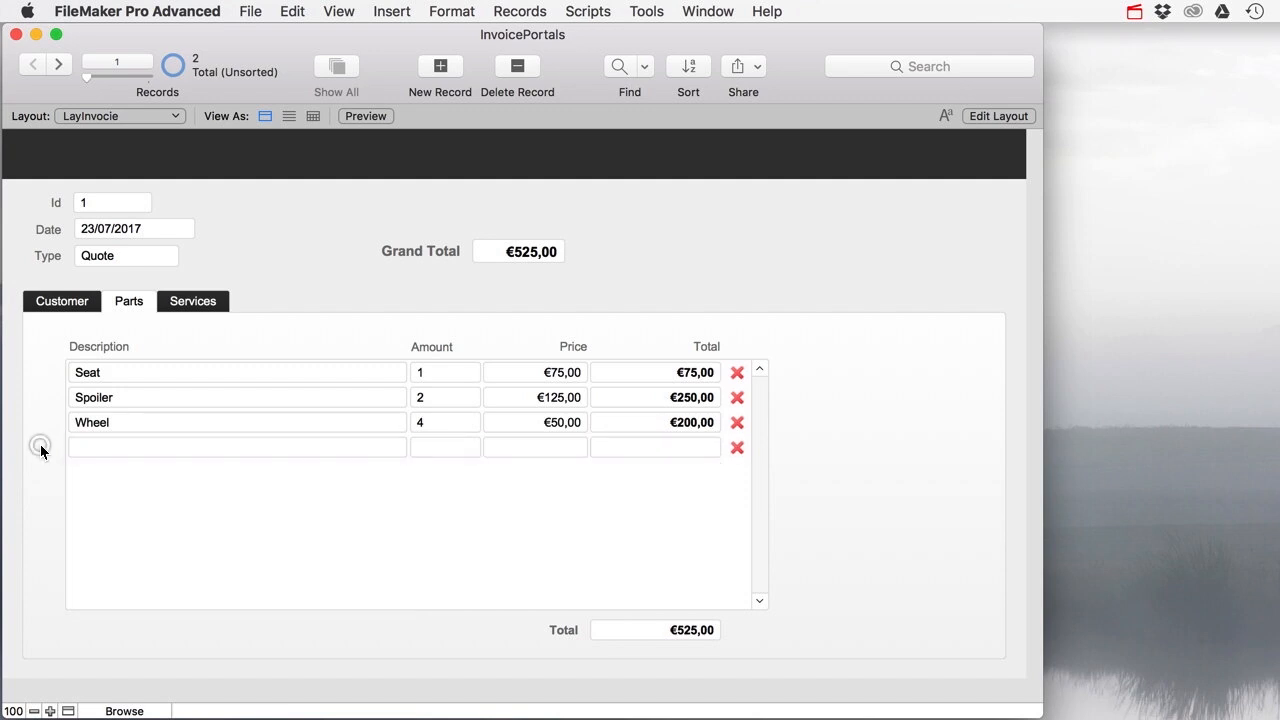
# Step: Add a Maintenance line with an amount of 1 to the invoice's Parts tab and commit the record
pyautogui.click(197, 304)
pyautogui.click(130, 305)
pyautogui.click(110, 449)
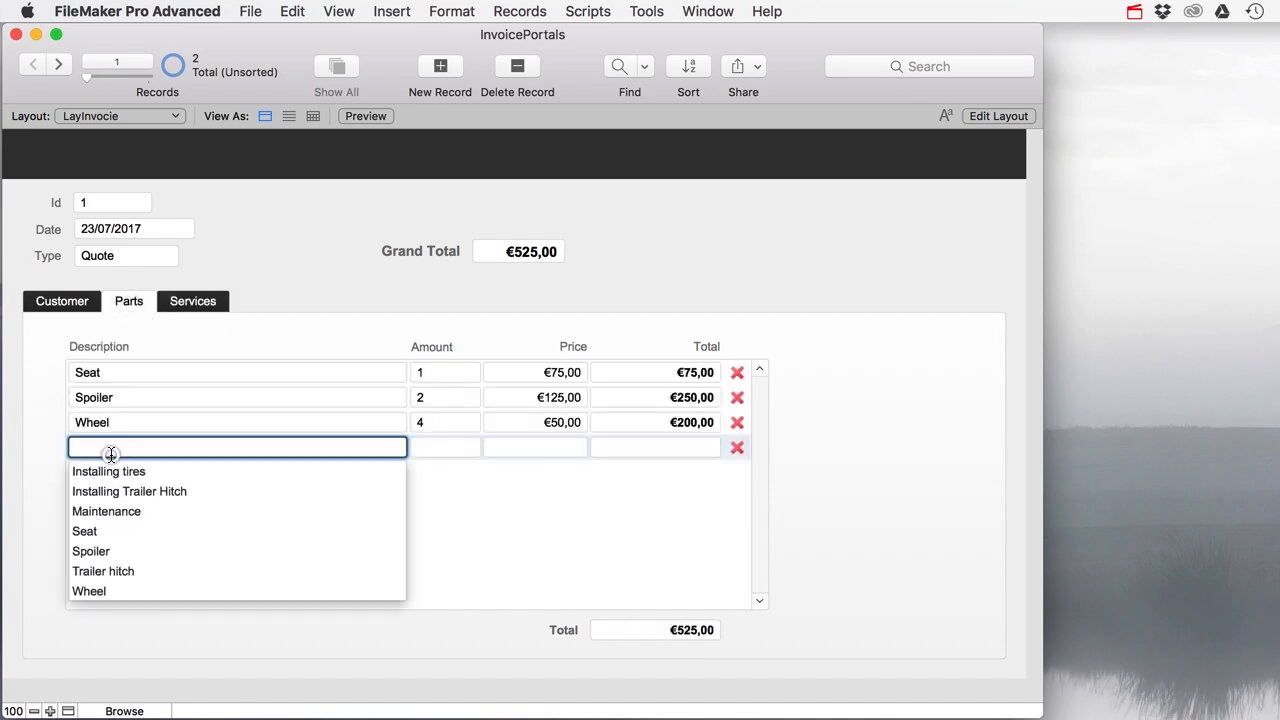
pyautogui.click(110, 512)
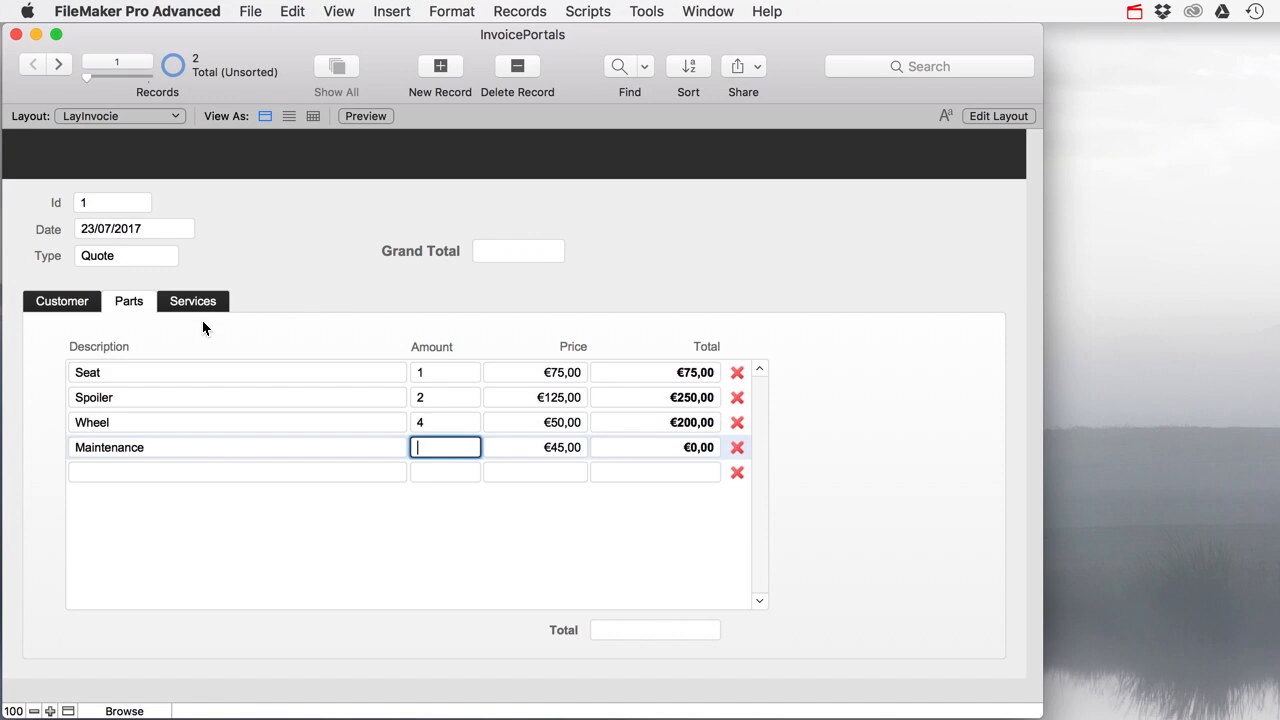
pyautogui.write('1')
pyautogui.click(312, 320)
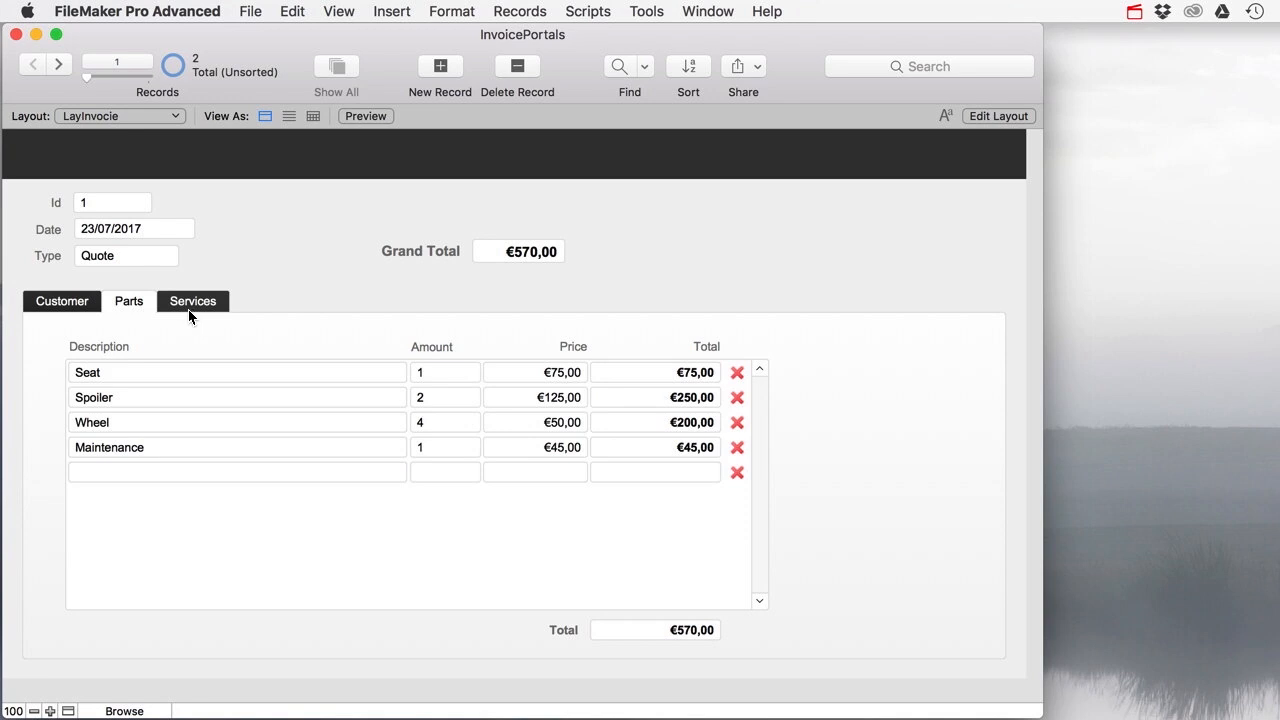
# Step: Compare the invoice's Customer, Parts and Services tabs, ending on Parts
pyautogui.click(62, 302)
pyautogui.click(120, 302)
pyautogui.click(190, 304)
pyautogui.click(150, 305)
pyautogui.click(182, 305)
pyautogui.click(145, 304)
pyautogui.click(182, 307)
pyautogui.click(150, 303)
# Step: Review the RptInvoiceParts report and the ListProducts layout
pyautogui.click(165, 114)
pyautogui.moveTo(103, 166)
pyautogui.click(192, 168)
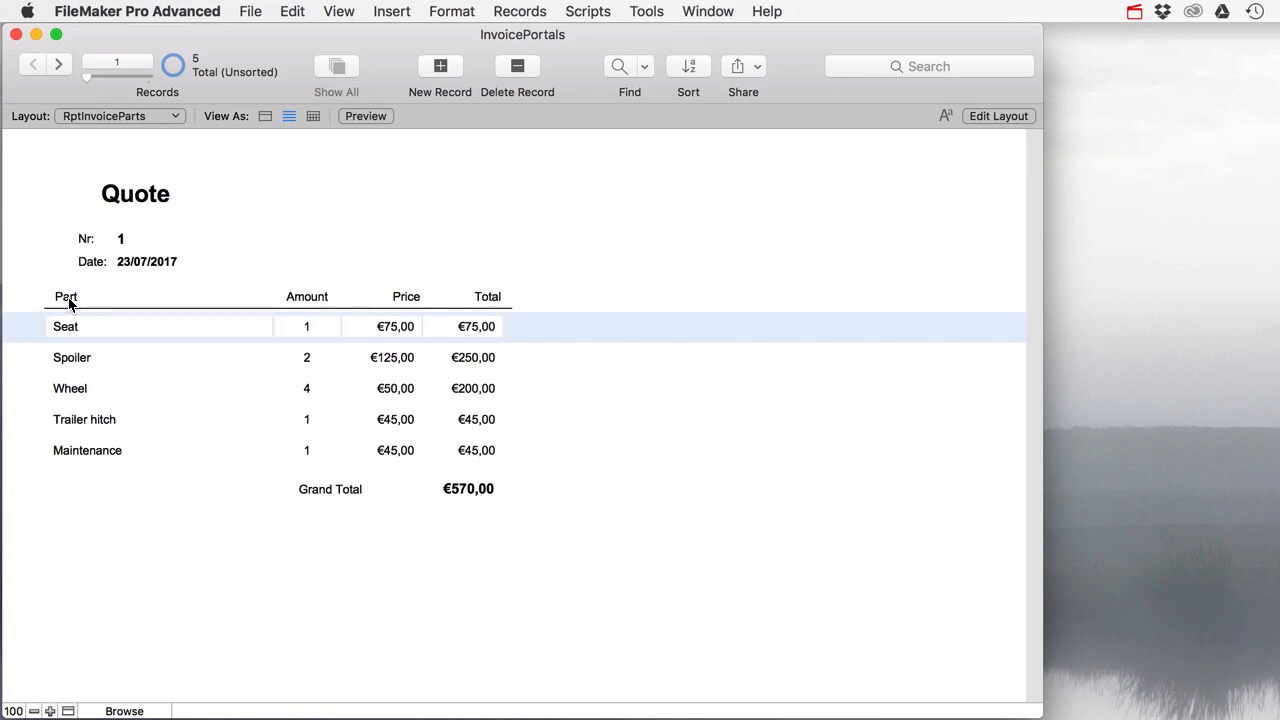
pyautogui.click(95, 118)
pyautogui.moveTo(110, 140)
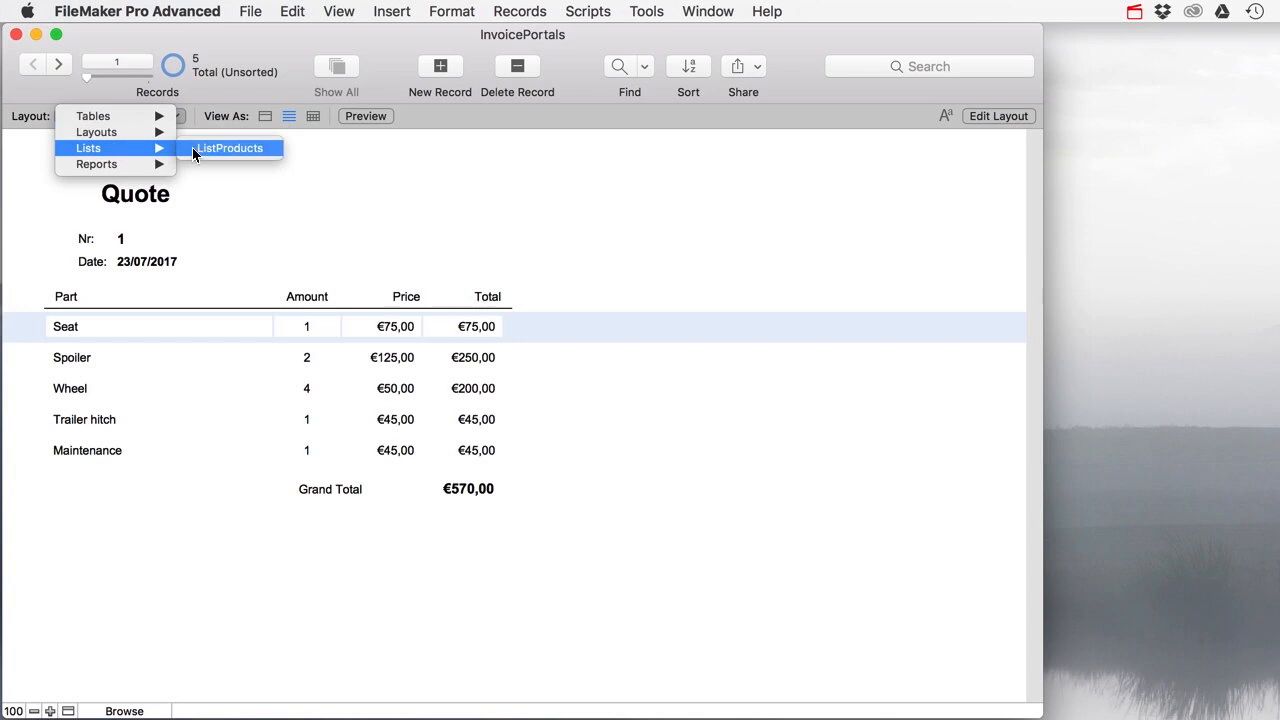
pyautogui.click(201, 147)
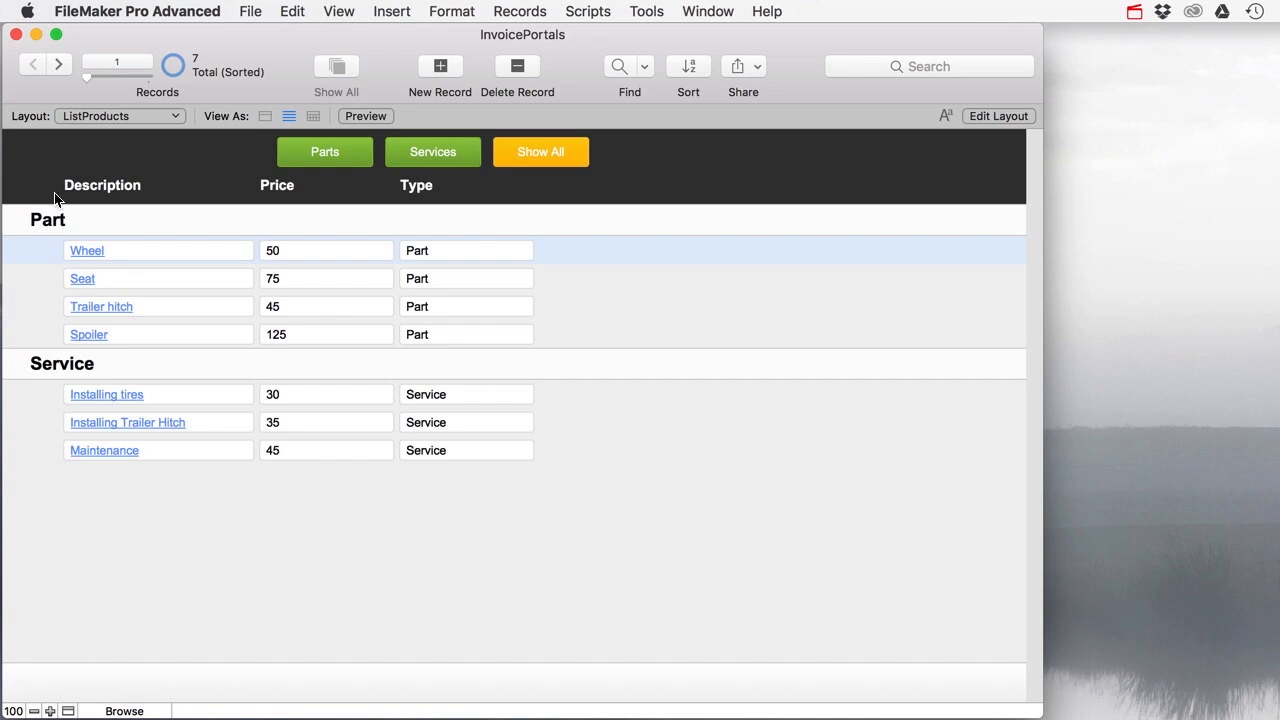
# Step: Return to the LayInvocie layout and show the invoice's Parts tab
pyautogui.click(85, 116)
pyautogui.moveTo(116, 135)
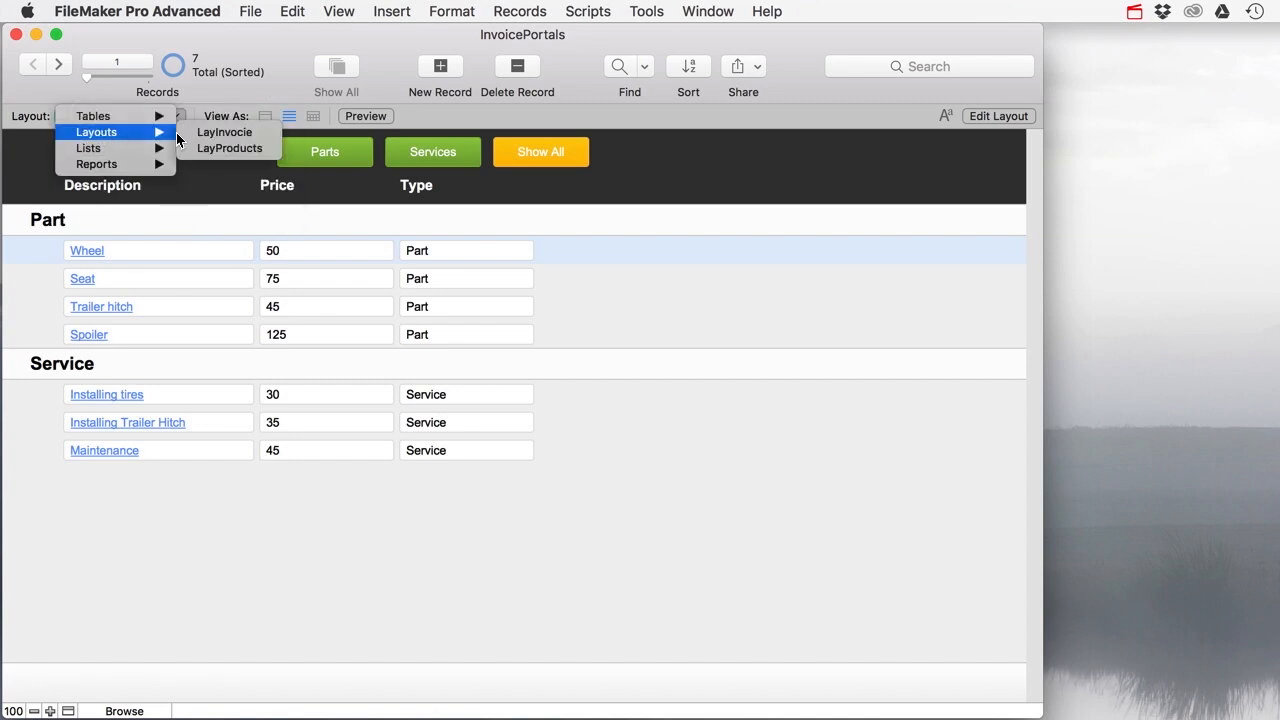
pyautogui.click(227, 131)
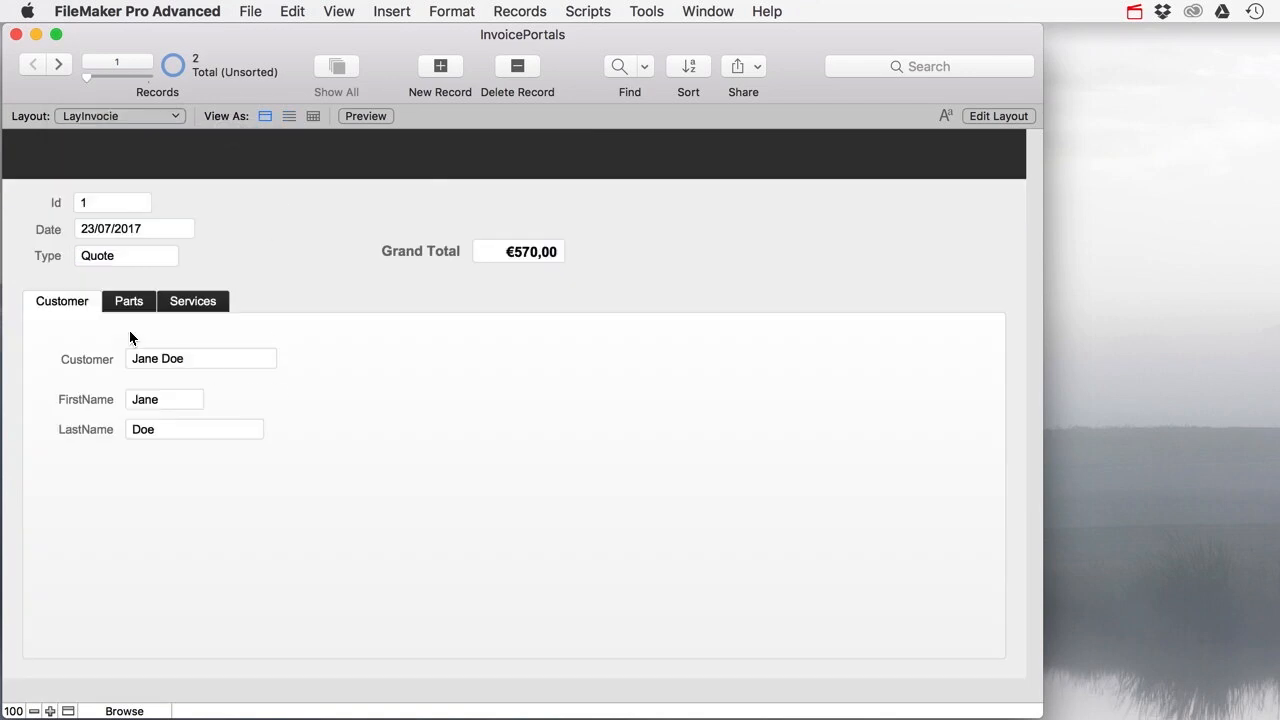
pyautogui.click(128, 301)
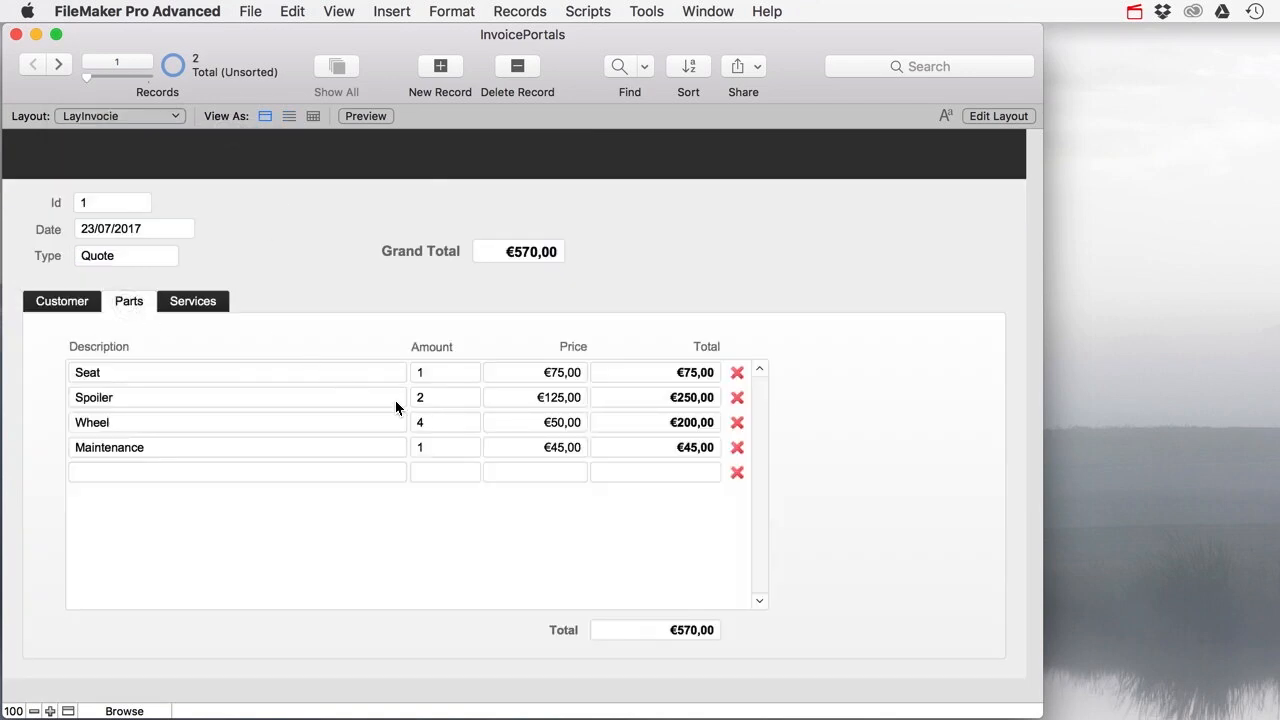
# Step: Create a text field named Type in the InvoiceDetails table and apply the database changes
pyautogui.press('super+shift+d')
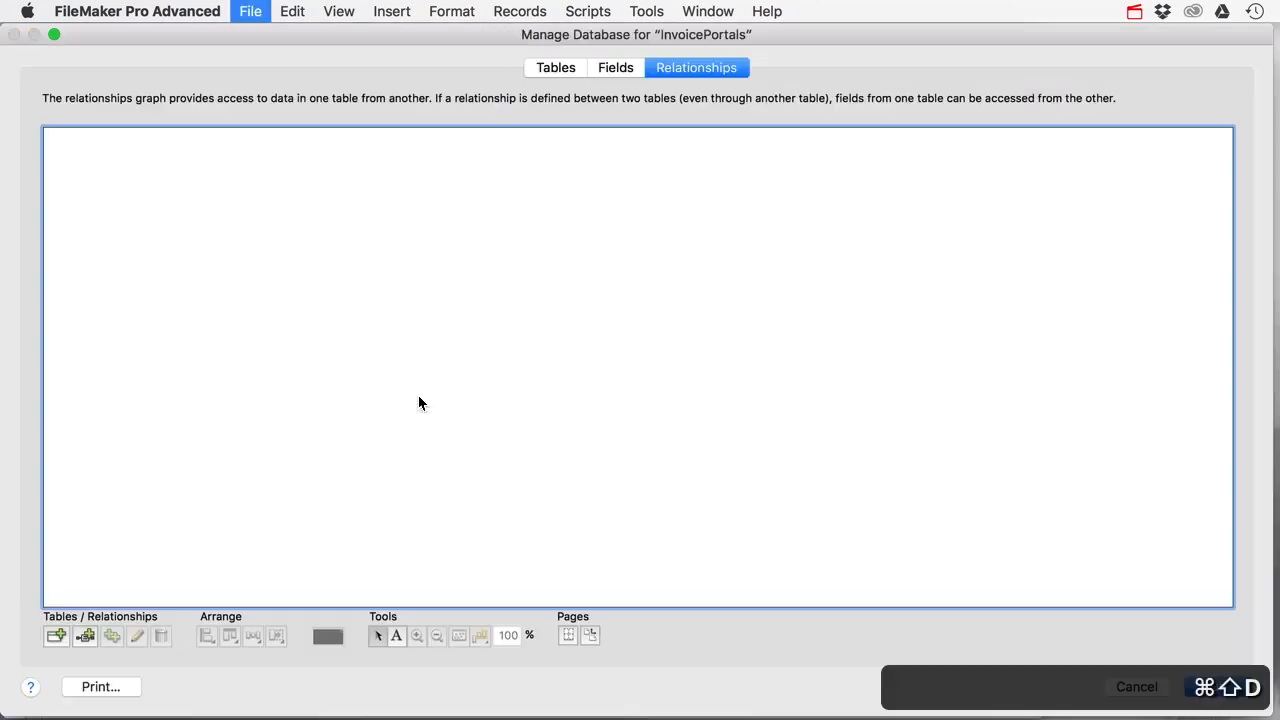
pyautogui.click(636, 70)
pyautogui.click(133, 100)
pyautogui.click(138, 110)
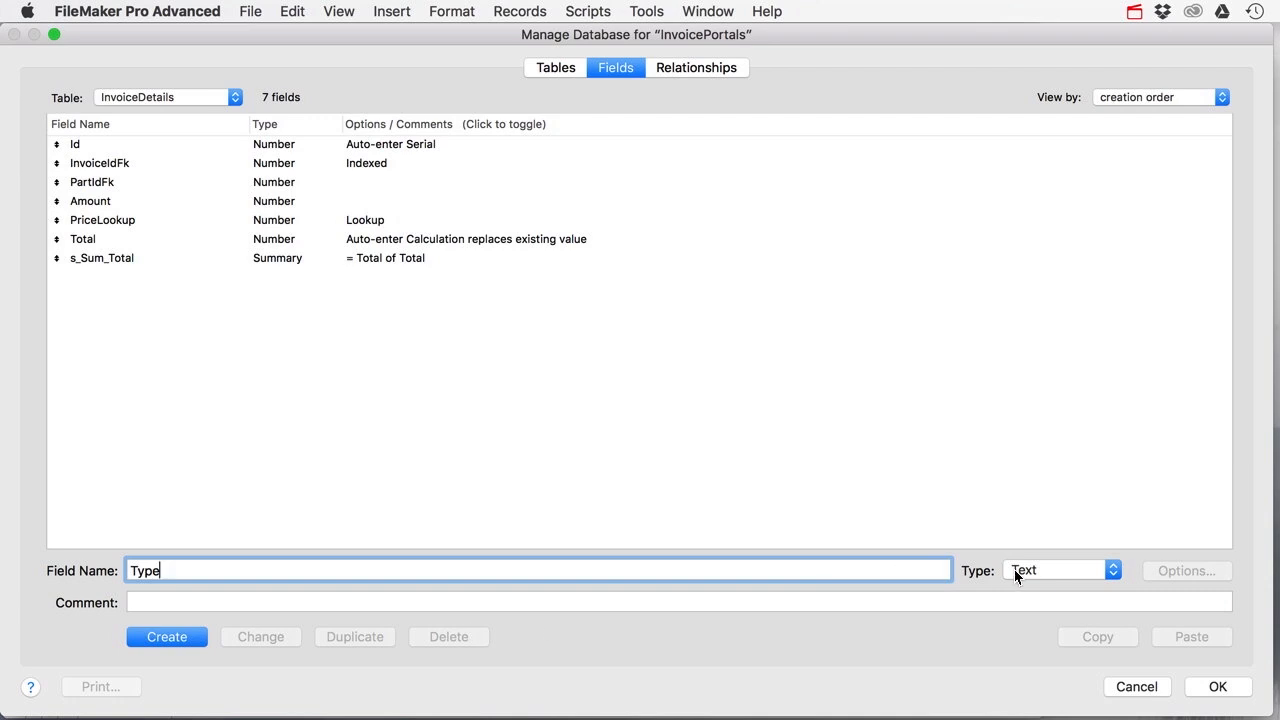
pyautogui.write('Type')
pyautogui.click(182, 637)
pyautogui.click(1212, 690)
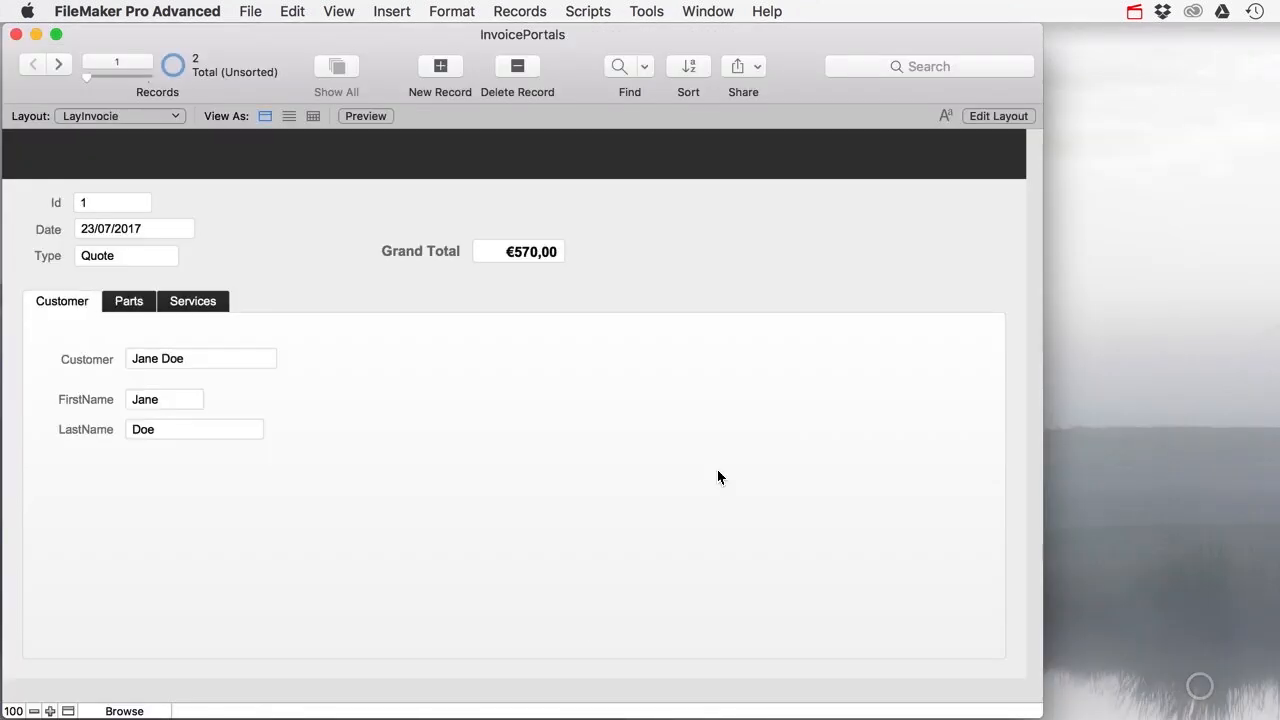
# Step: Widen the InvoiceDetails portal on the Parts tab in Layout mode to make room beyond the delete icon
pyautogui.click(128, 301)
pyautogui.click(998, 116)
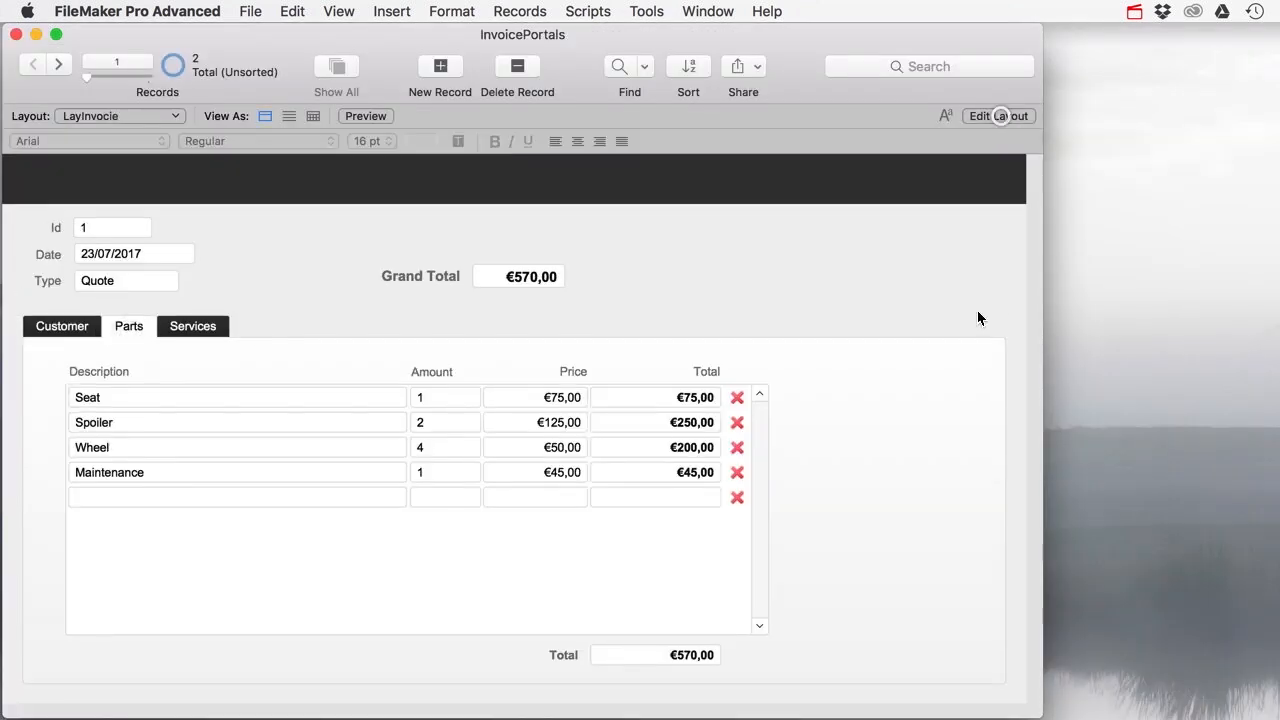
pyautogui.click(737, 505)
pyautogui.moveTo(786, 398); pyautogui.dragTo(922, 396)
# Step: Place the InvoiceDetails::Type field without a label in the portal row, beyond the delete icon
pyautogui.moveTo(692, 65); pyautogui.dragTo(790, 385)
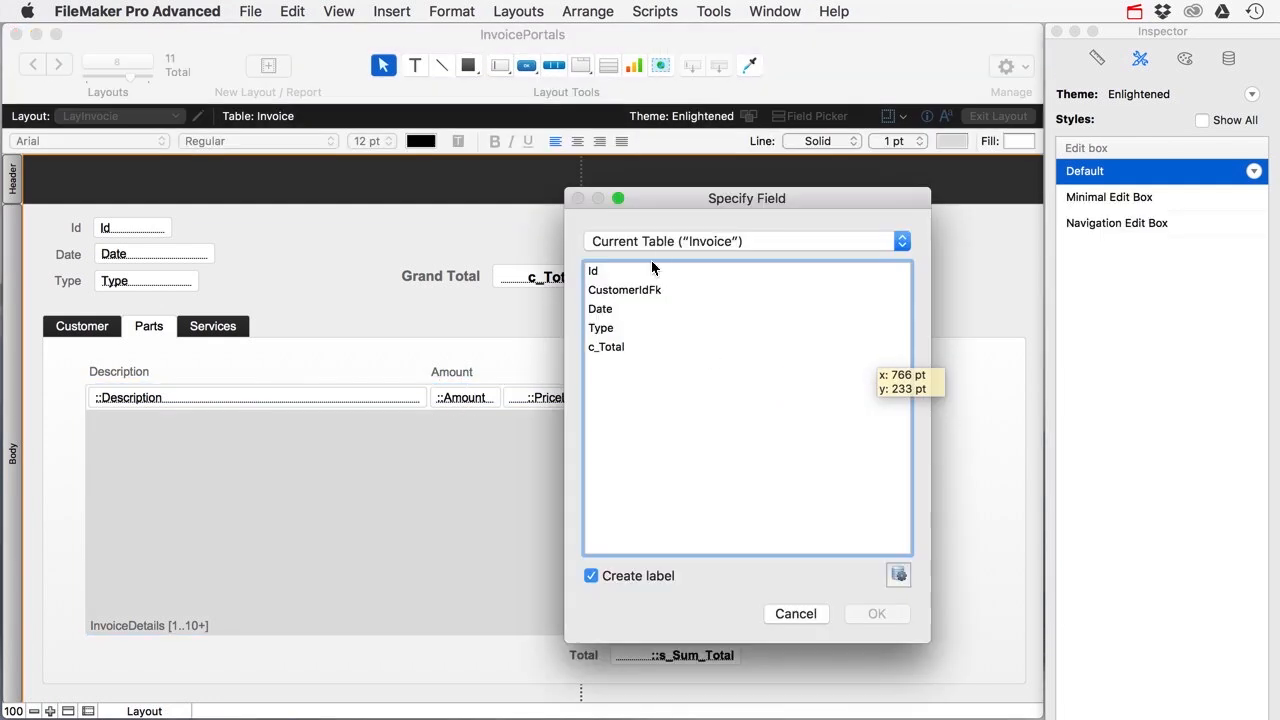
pyautogui.click(667, 241)
pyautogui.click(665, 307)
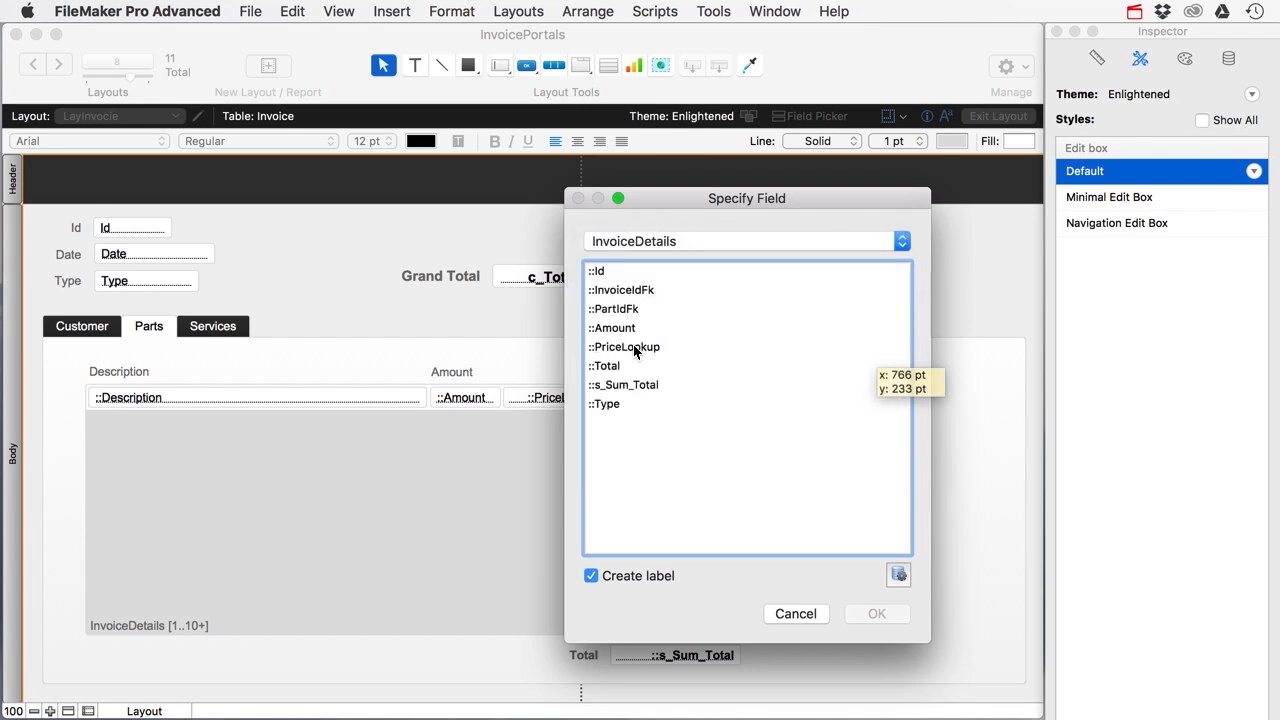
pyautogui.click(614, 405)
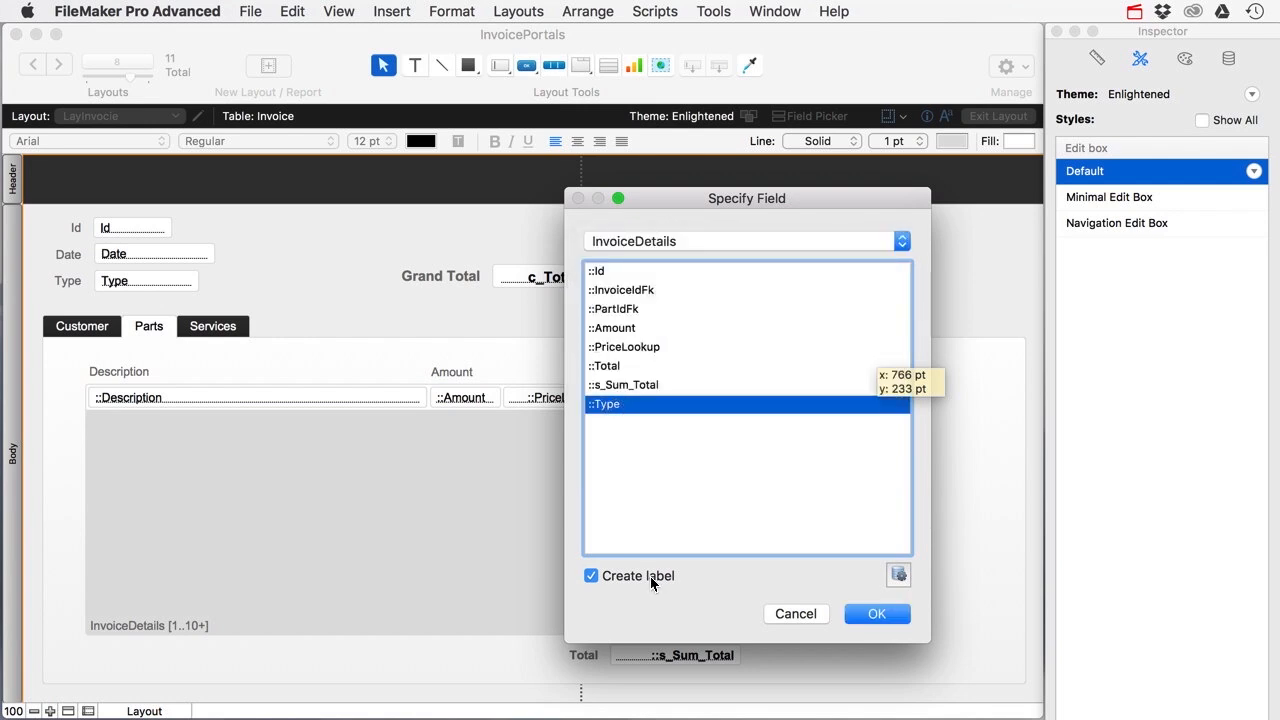
pyautogui.click(658, 576)
pyautogui.click(870, 613)
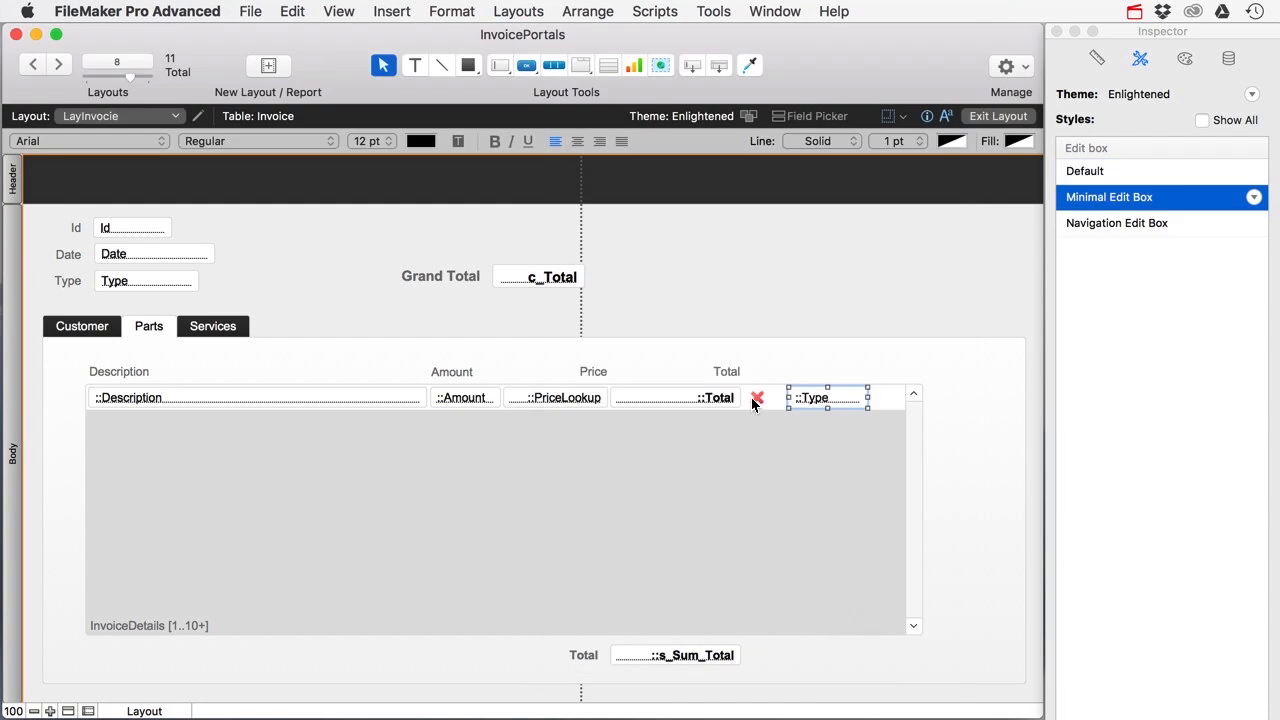
# Step: Copy the Total column heading above the new Type field, change its text to Type, and check the Parts tab in Browse mode
pyautogui.moveTo(726, 371); pyautogui.dragTo(820, 373)
pyautogui.click(820, 403)
pyautogui.click(820, 374)
pyautogui.doubleClick(818, 372)
pyautogui.write('Type')
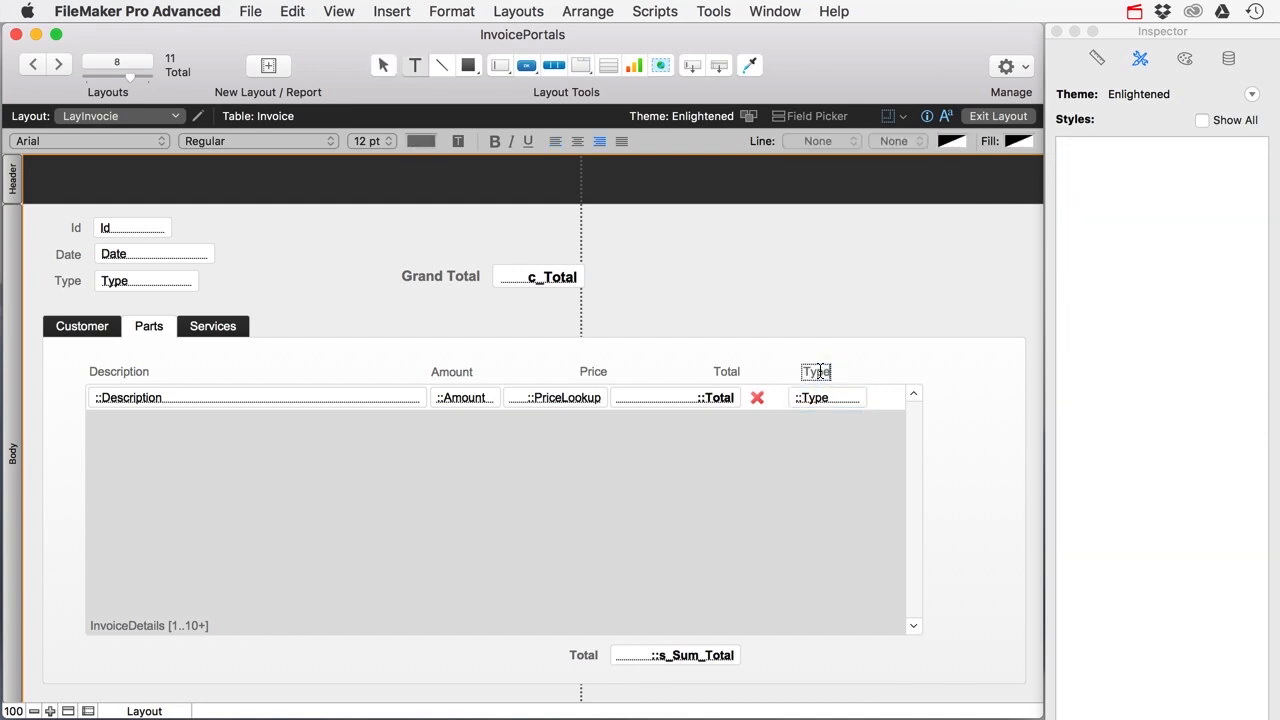
pyautogui.press('Escape')
pyautogui.click(985, 116)
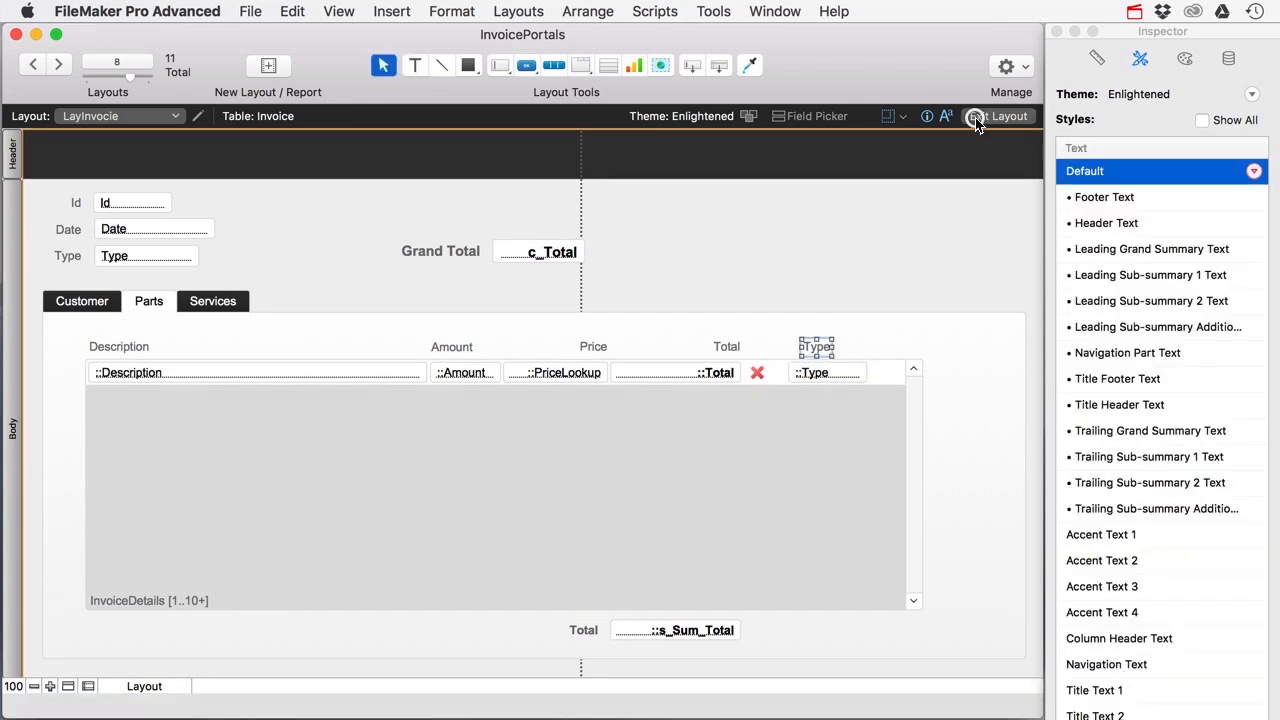
pyautogui.click(130, 301)
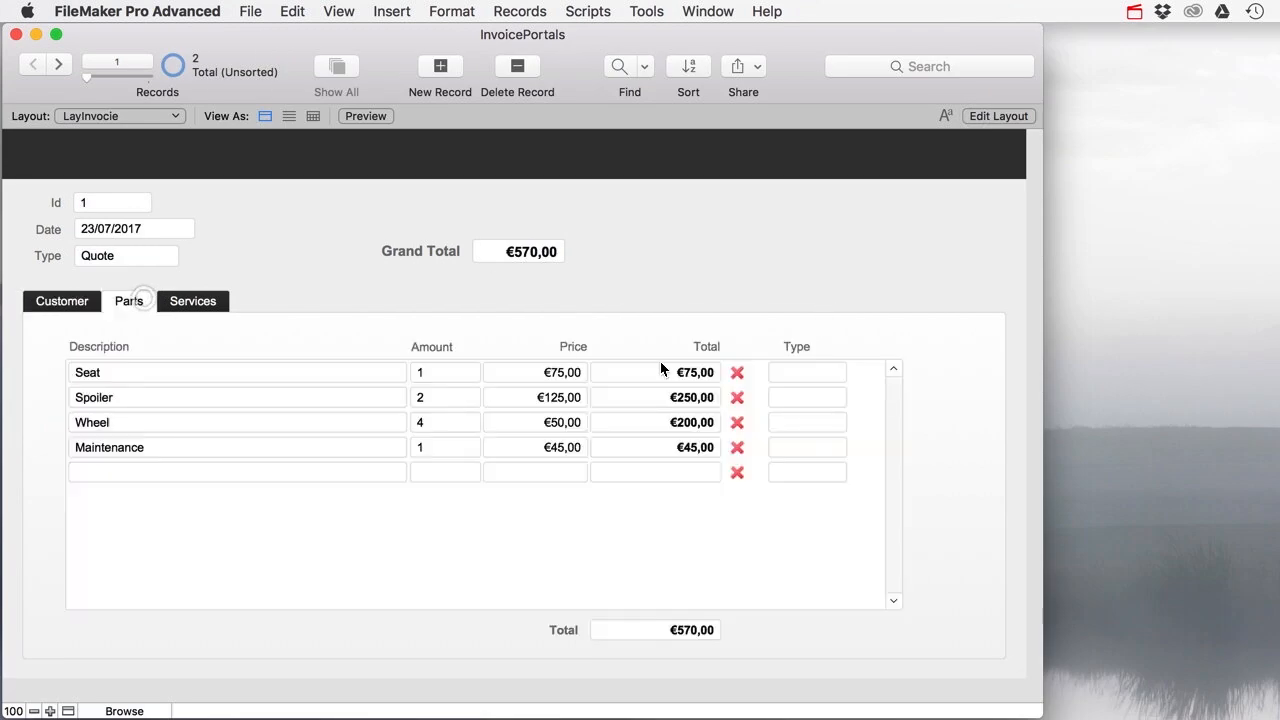
# Step: Make the portal's Type field a drop-down list with values from Type of Product
pyautogui.click(987, 116)
pyautogui.click(826, 398)
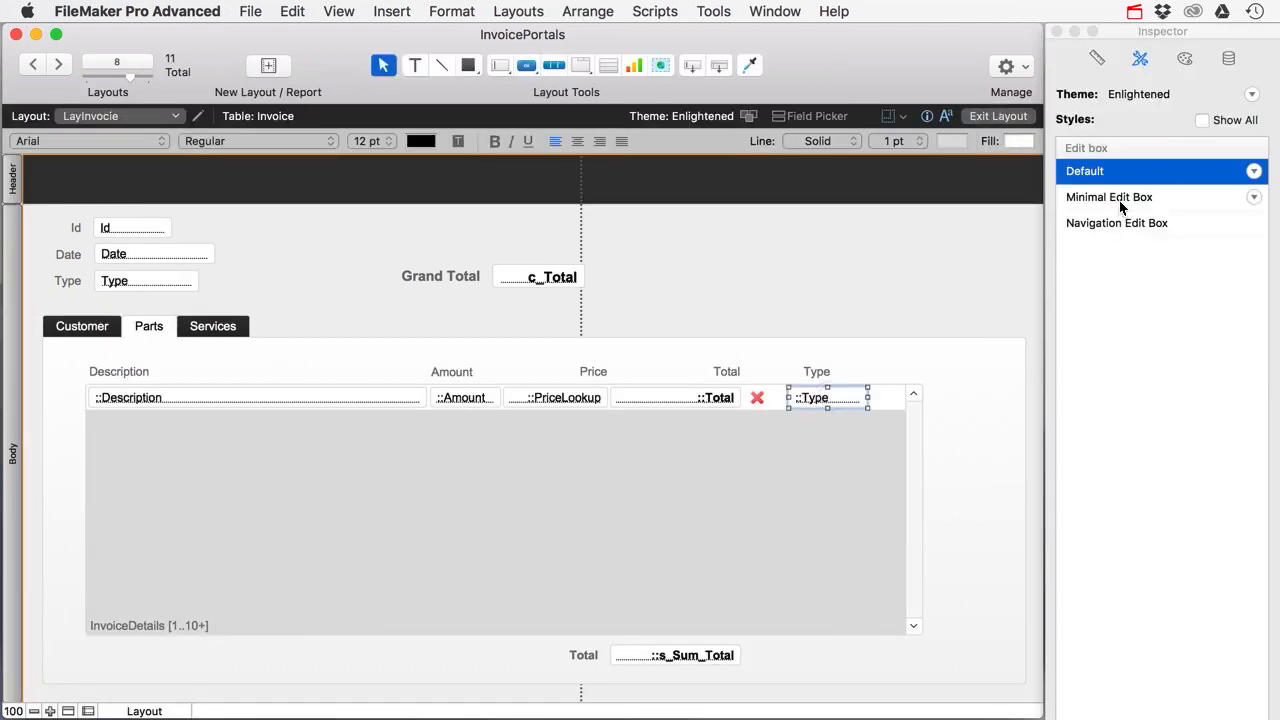
pyautogui.click(1228, 58)
pyautogui.click(1148, 226)
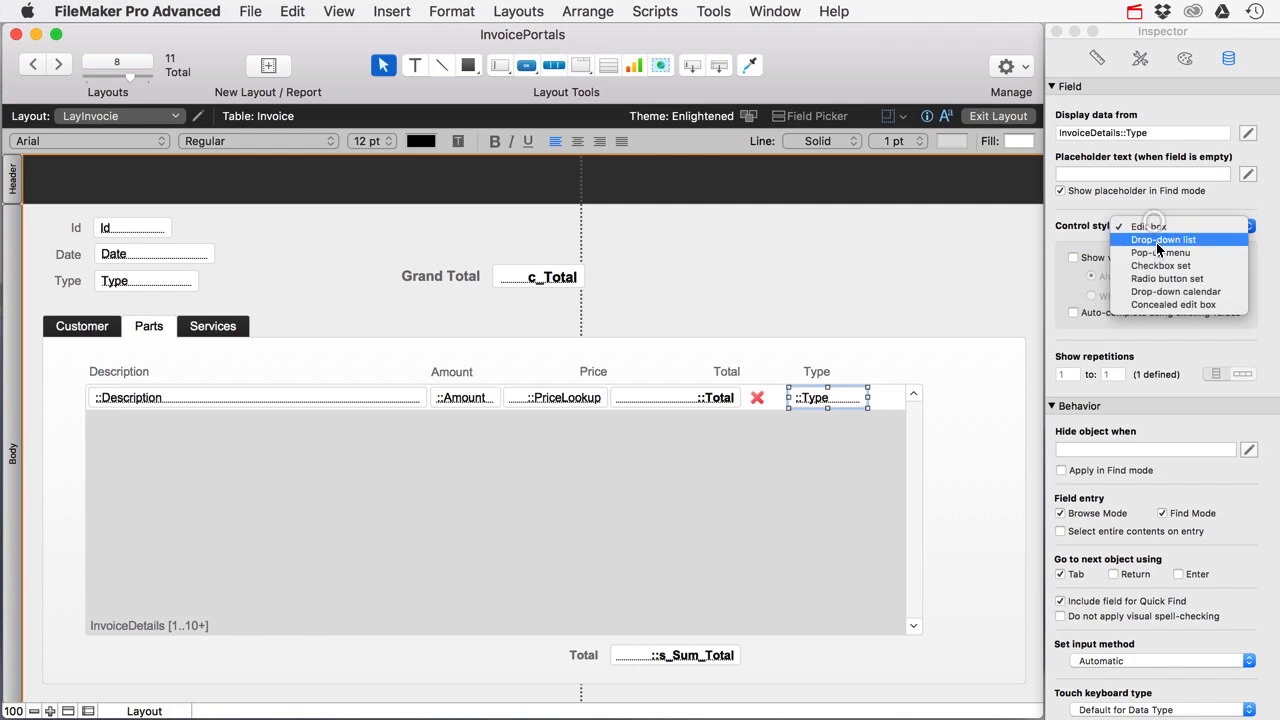
pyautogui.click(1155, 240)
pyautogui.click(1180, 258)
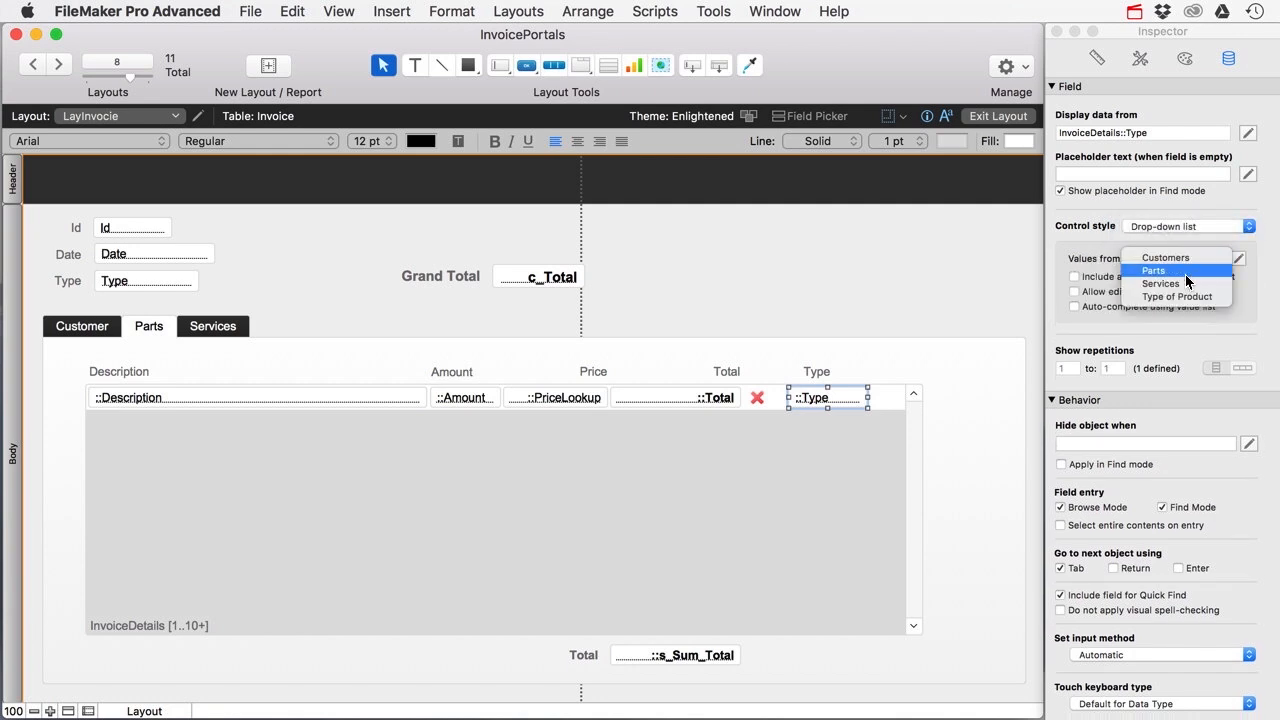
pyautogui.click(1180, 297)
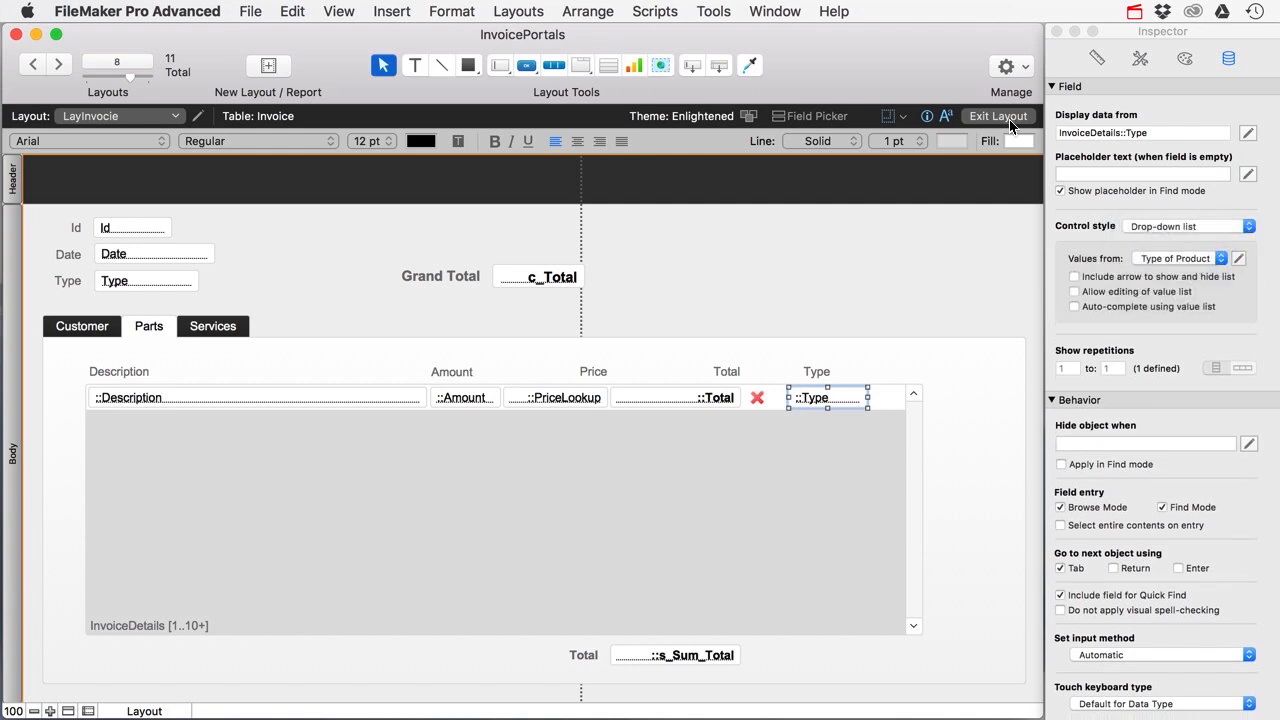
# Step: In Browse mode, set the line items' Type to Part for Seat, Spoiler and Wheel, and to Service for Maintenance
pyautogui.click(1012, 122)
pyautogui.click(126, 300)
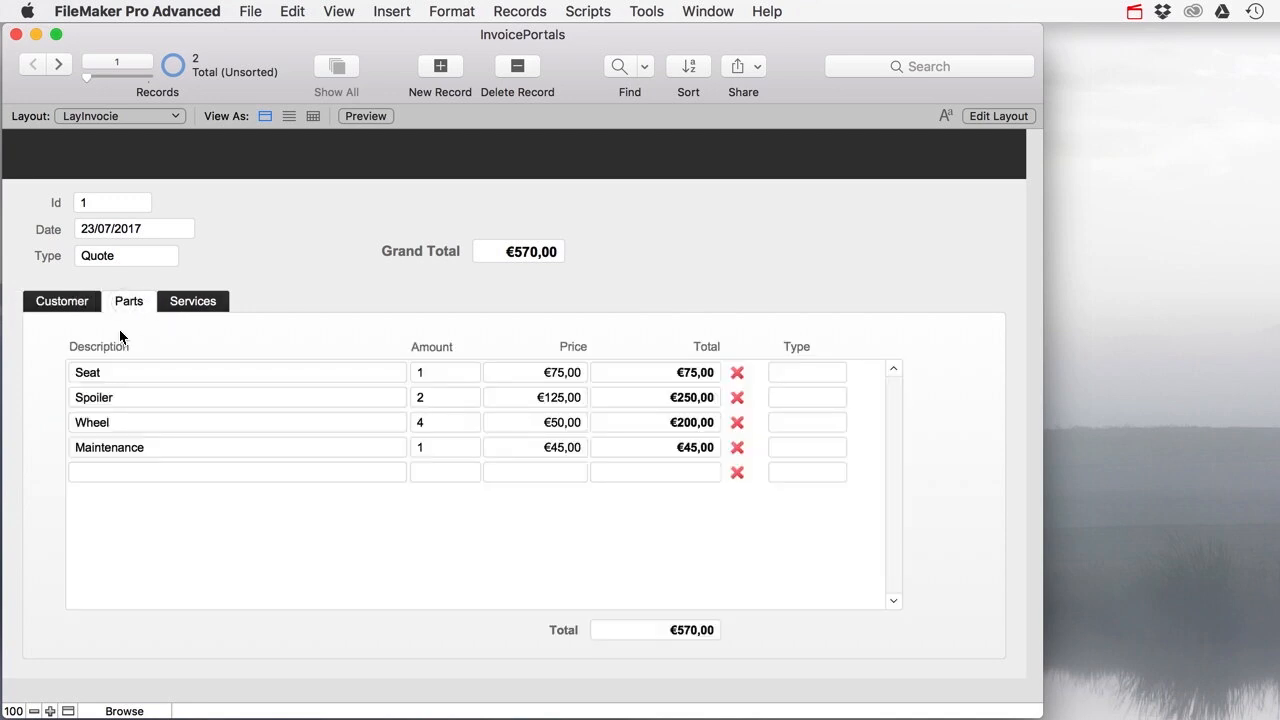
pyautogui.click(807, 372)
pyautogui.click(796, 399)
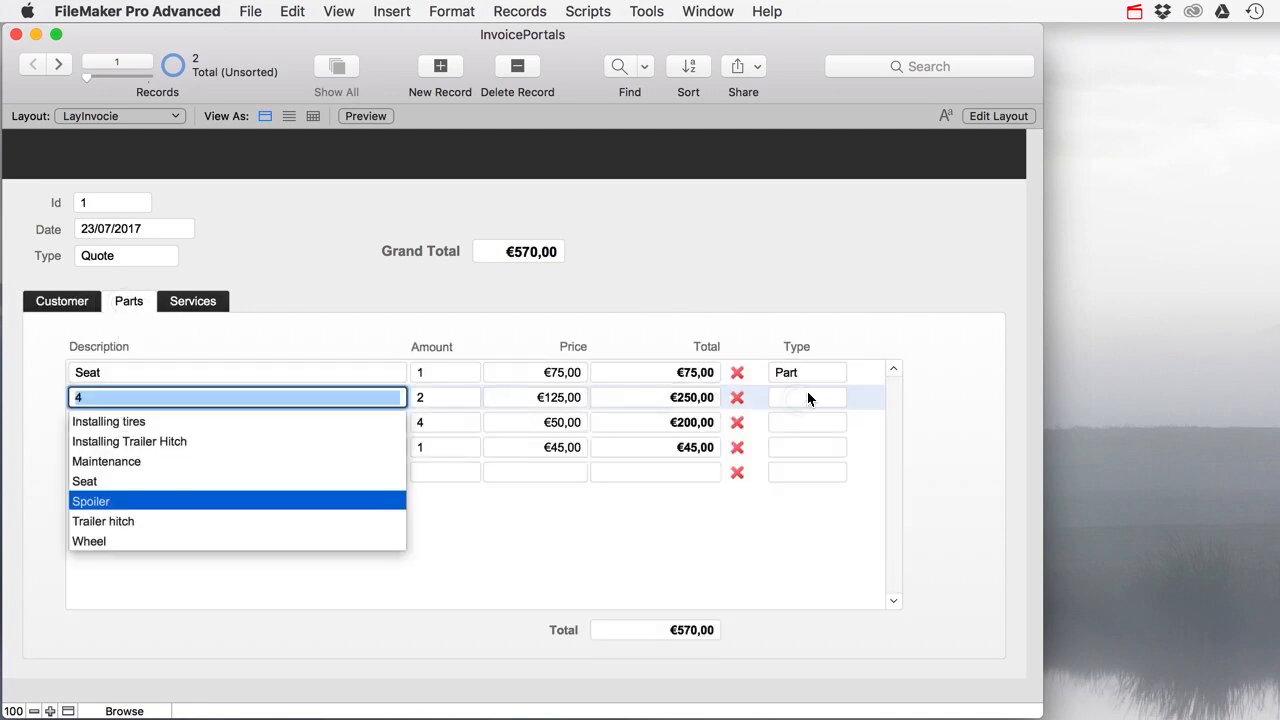
pyautogui.click(806, 398)
pyautogui.click(786, 421)
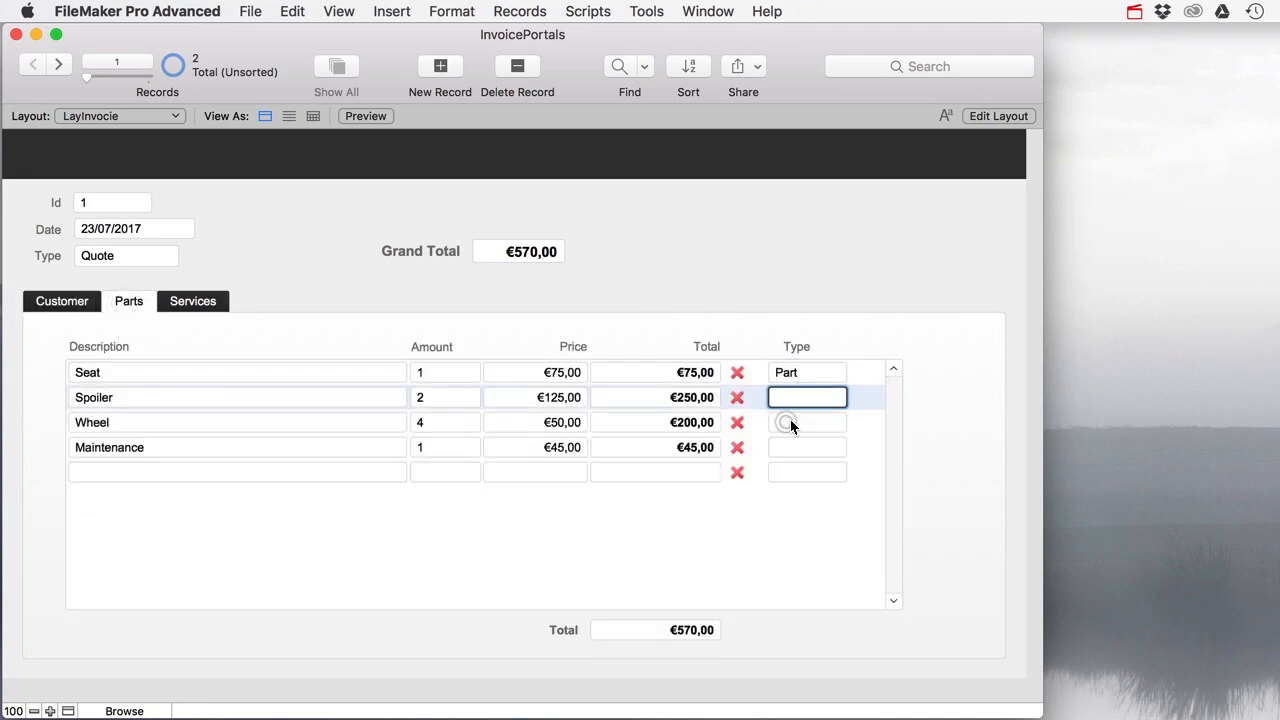
pyautogui.click(806, 421)
pyautogui.click(791, 447)
pyautogui.click(805, 447)
pyautogui.click(795, 490)
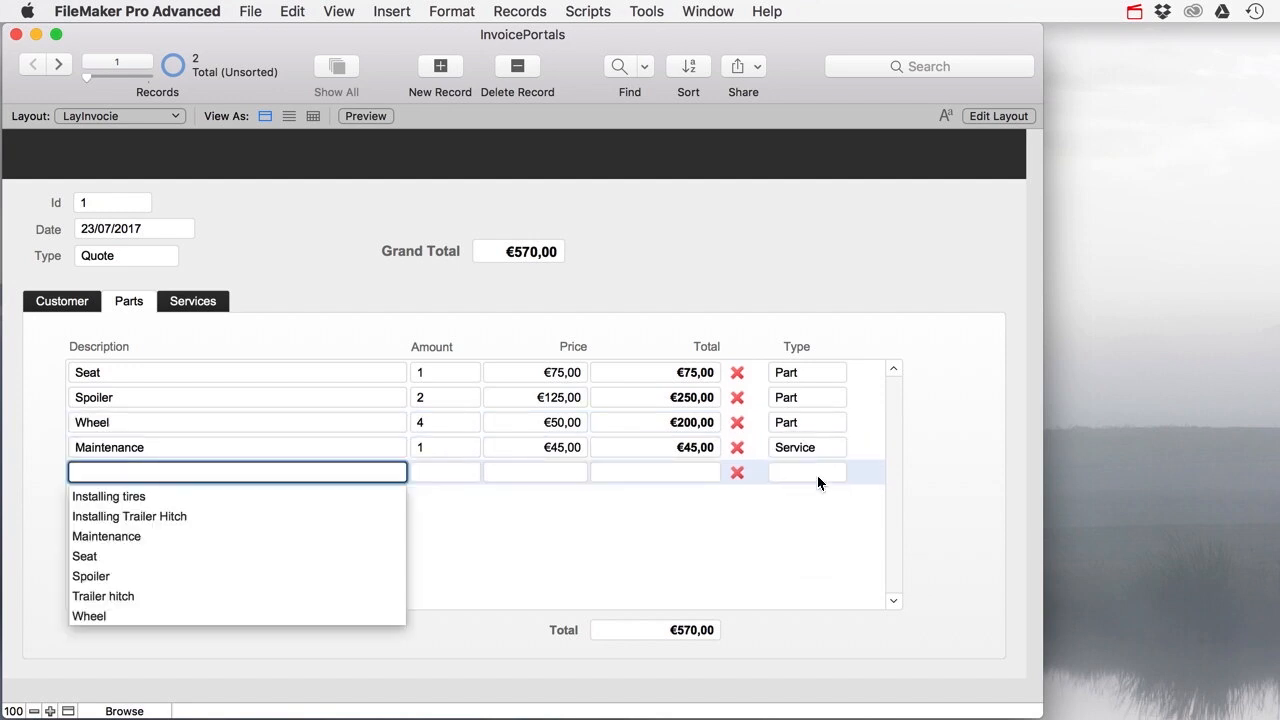
pyautogui.click(850, 256)
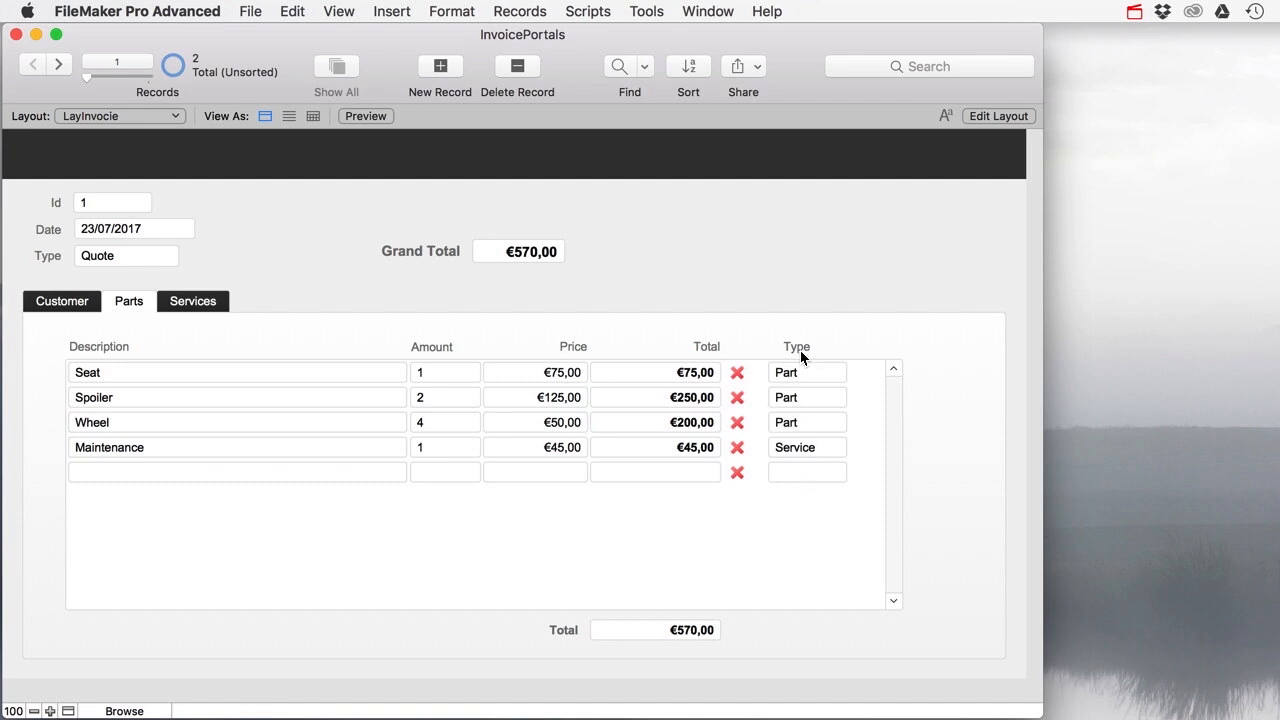
pyautogui.scroll(-1, 172, 405)
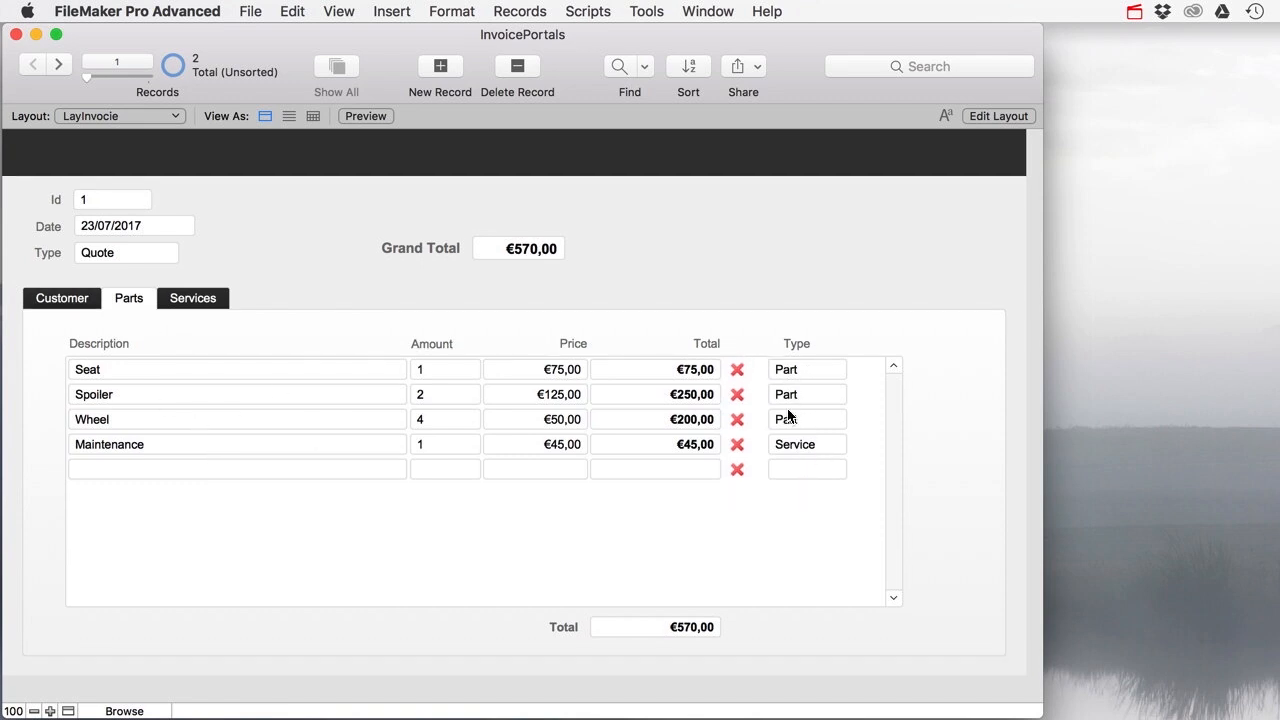
pyautogui.scroll(1, 797, 450)
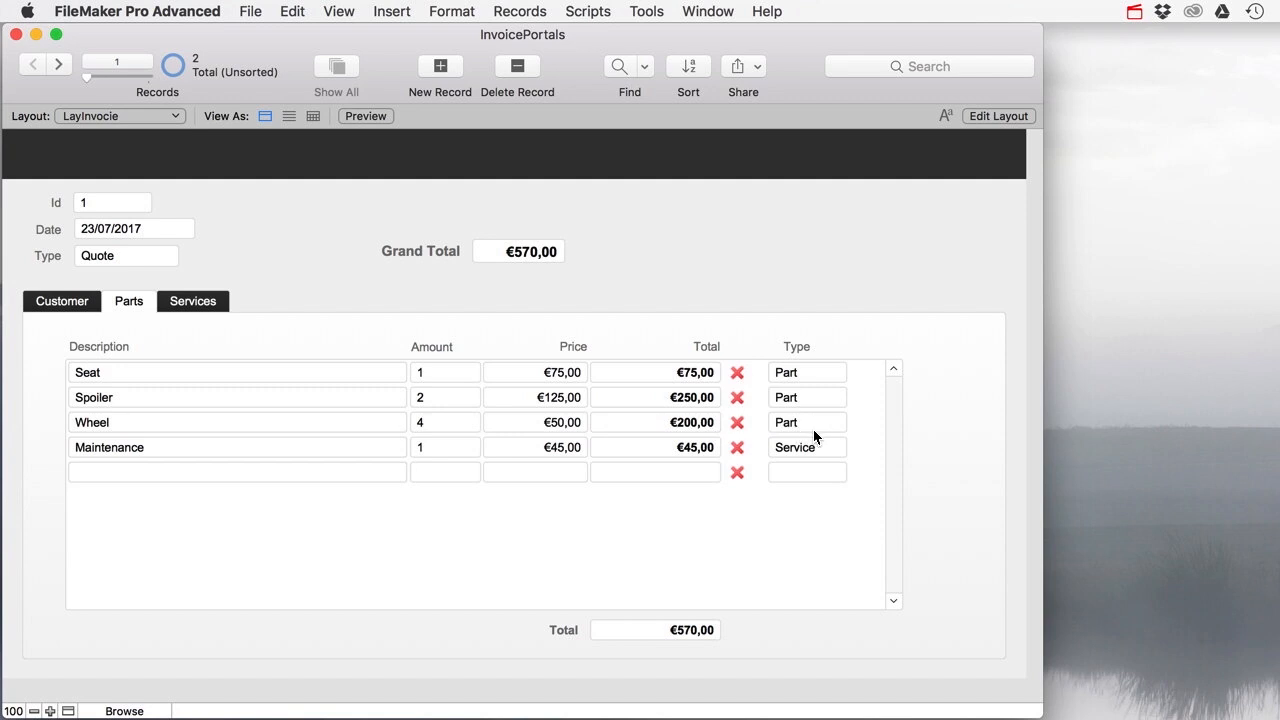
# Step: Review the InvoiceDetails portal's setup options and the Description choices offered in its empty row
pyautogui.click(983, 118)
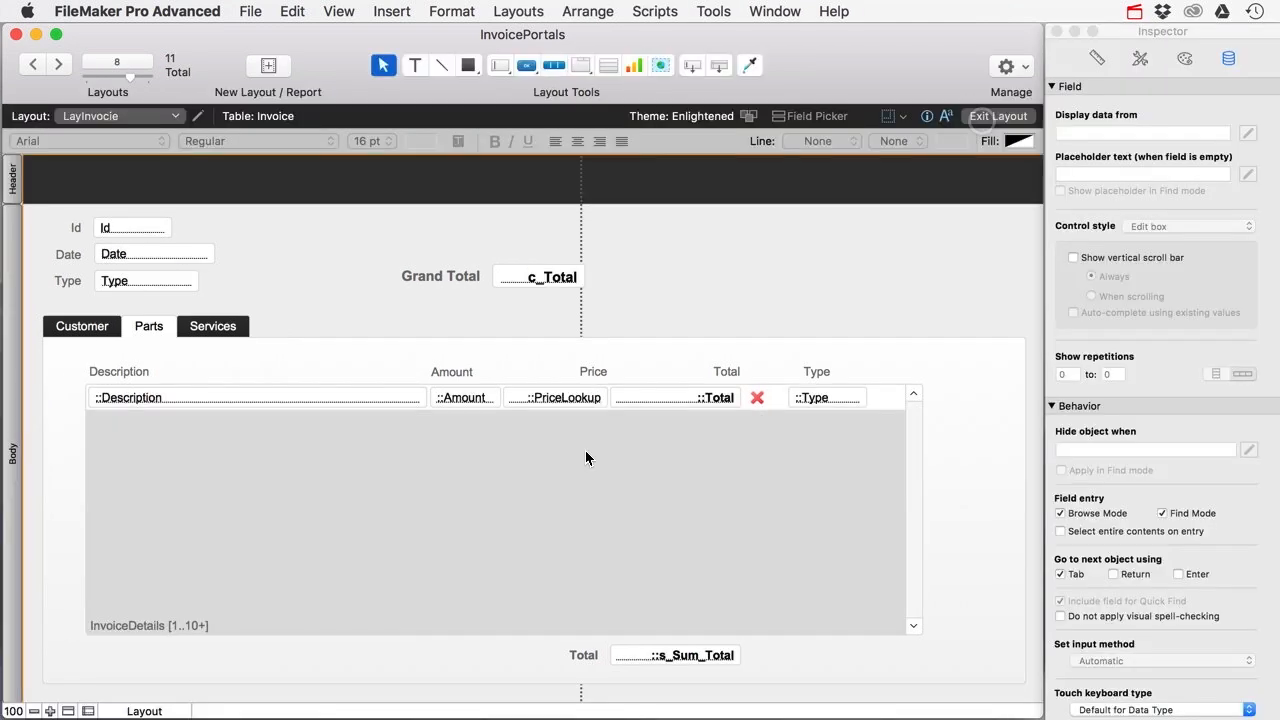
pyautogui.doubleClick(508, 473)
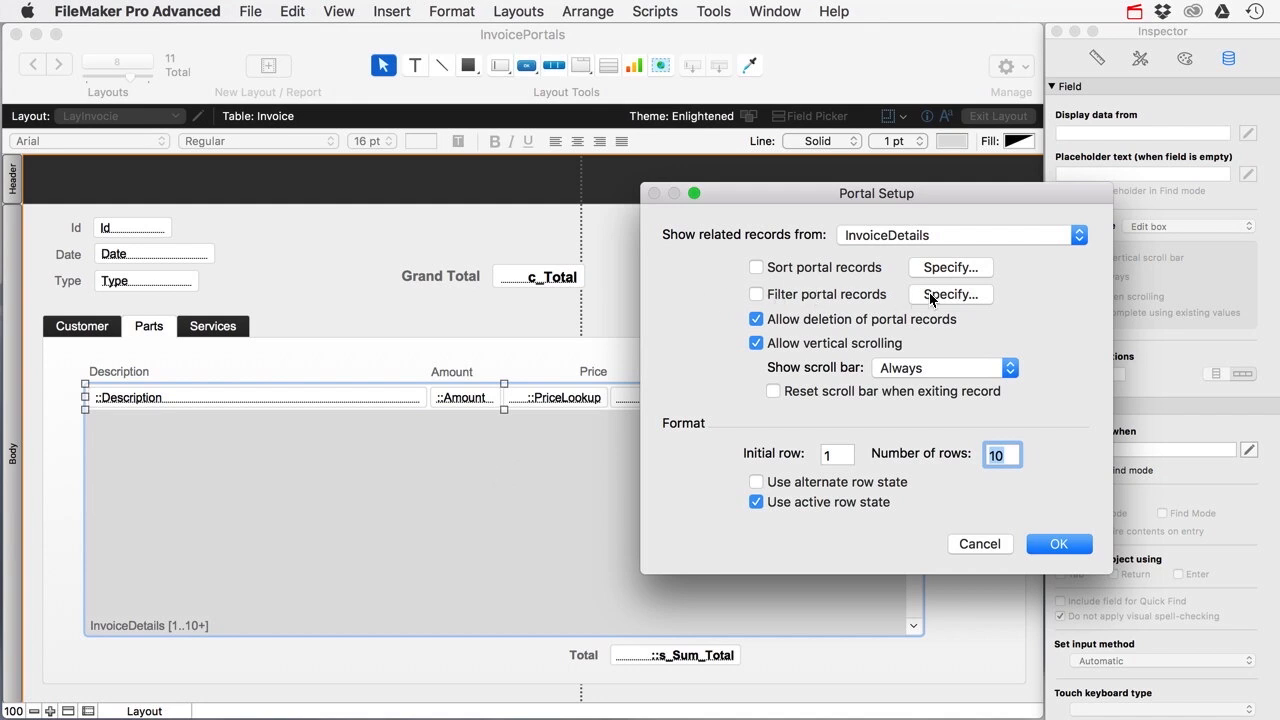
pyautogui.click(1001, 548)
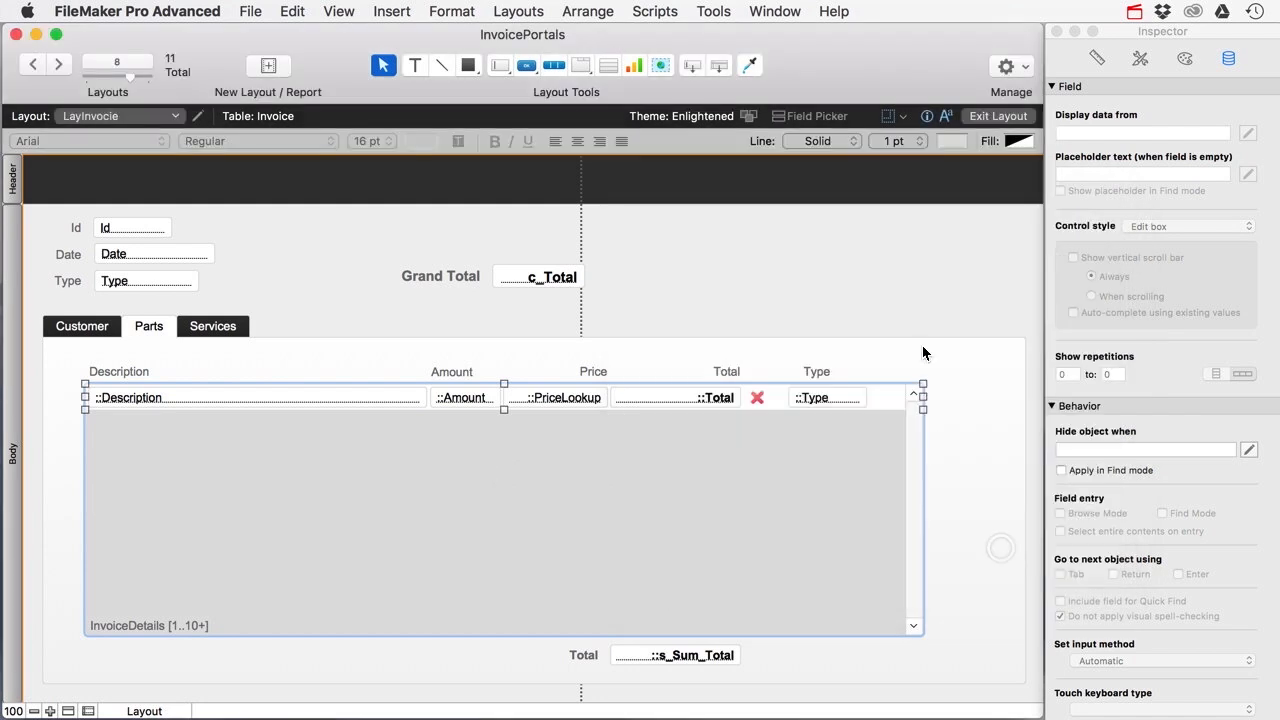
pyautogui.click(997, 117)
pyautogui.click(135, 302)
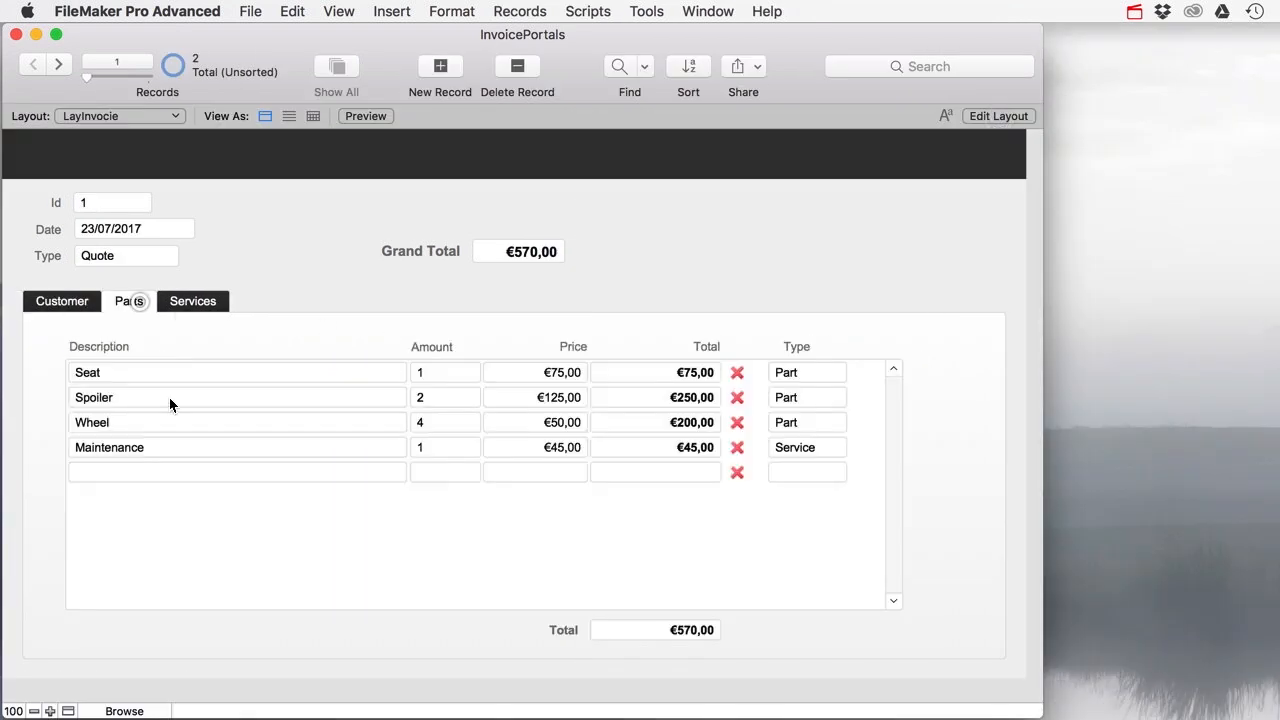
pyautogui.click(103, 474)
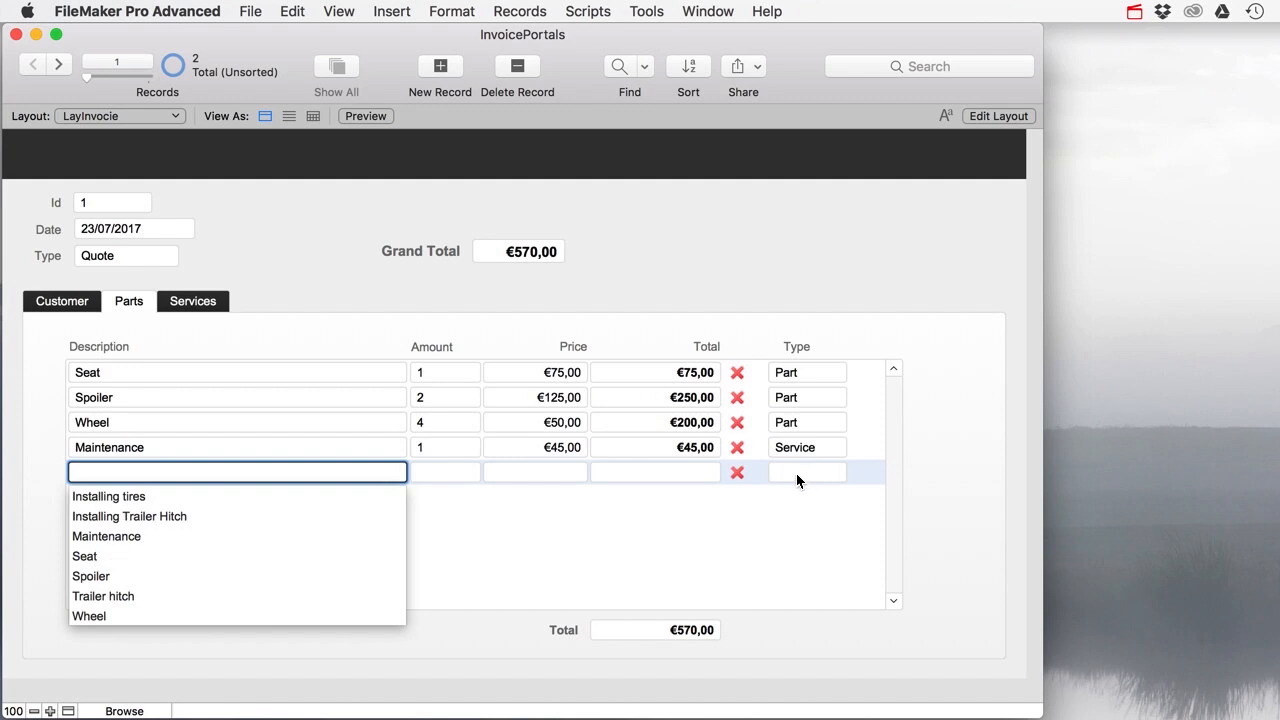
pyautogui.click(978, 469)
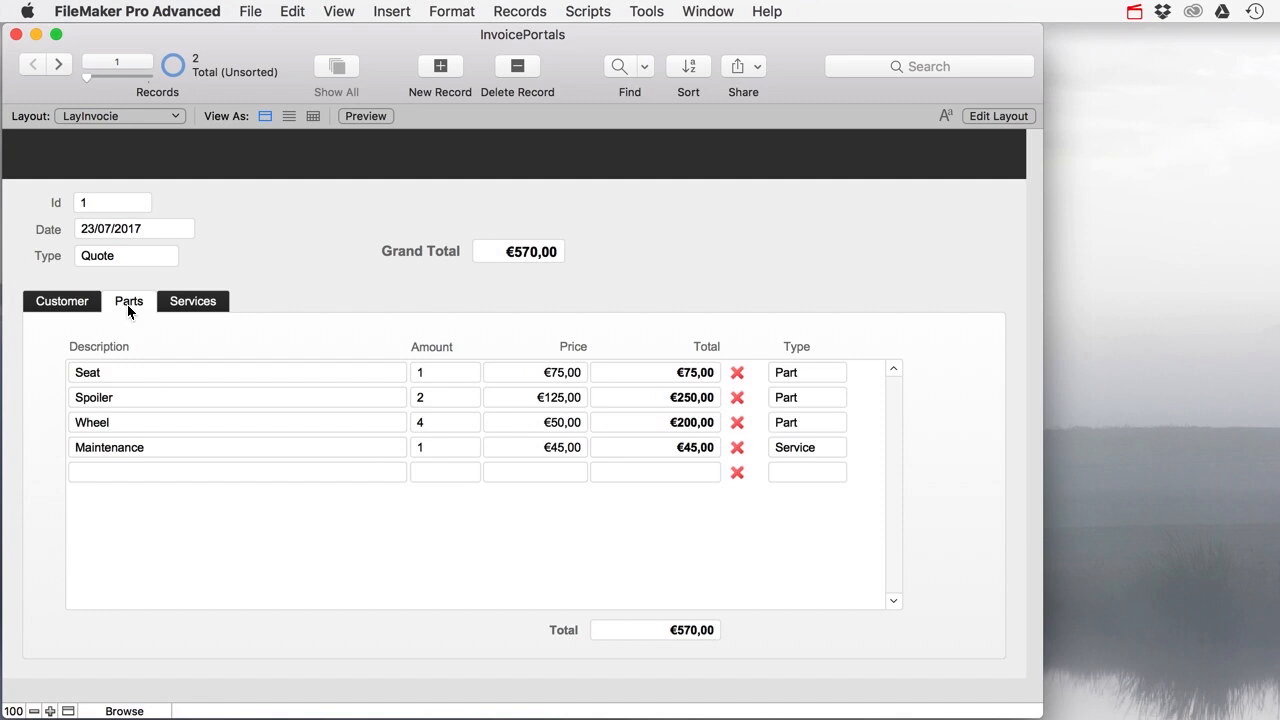
pyautogui.click(178, 302)
# Step: In the database's relationships graph, enlarge the Invoice and InvoiceDetails tables to show all fields and move Customers down
pyautogui.press('super+shift+d')
pyautogui.click(716, 68)
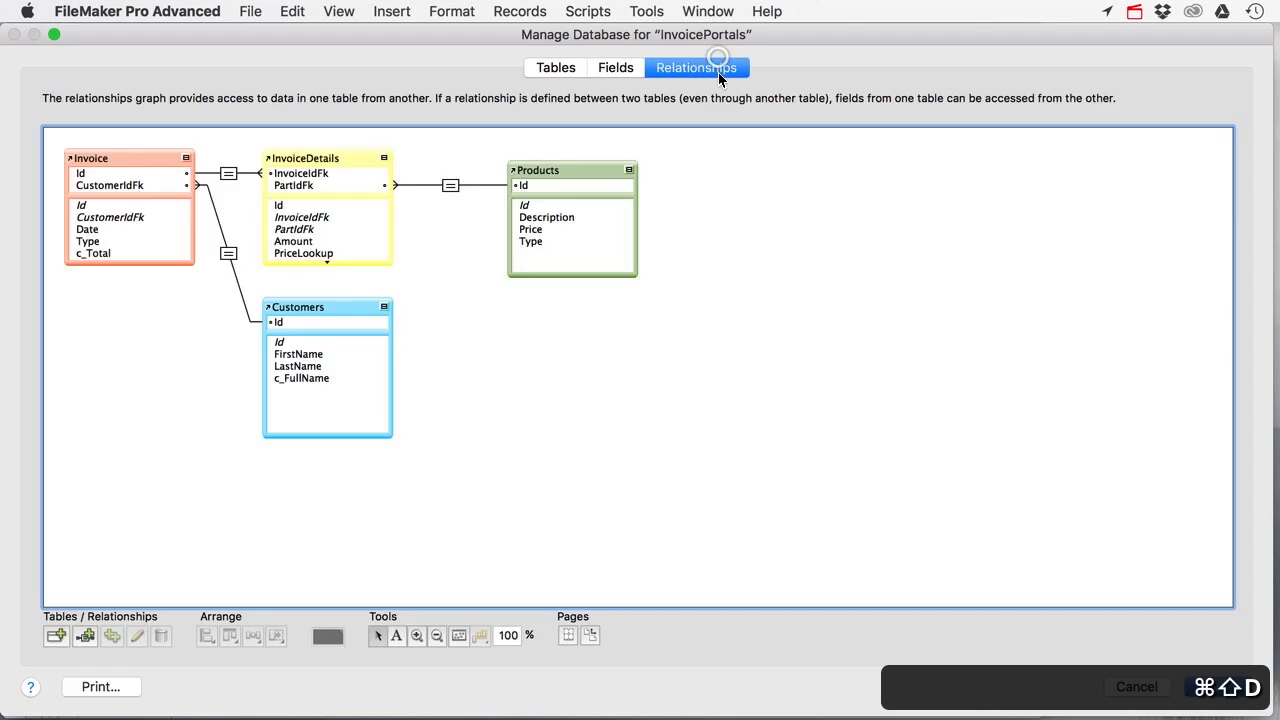
pyautogui.click(123, 155)
pyautogui.moveTo(106, 264); pyautogui.dragTo(106, 348)
pyautogui.moveTo(309, 306); pyautogui.dragTo(310, 404)
pyautogui.click(306, 159)
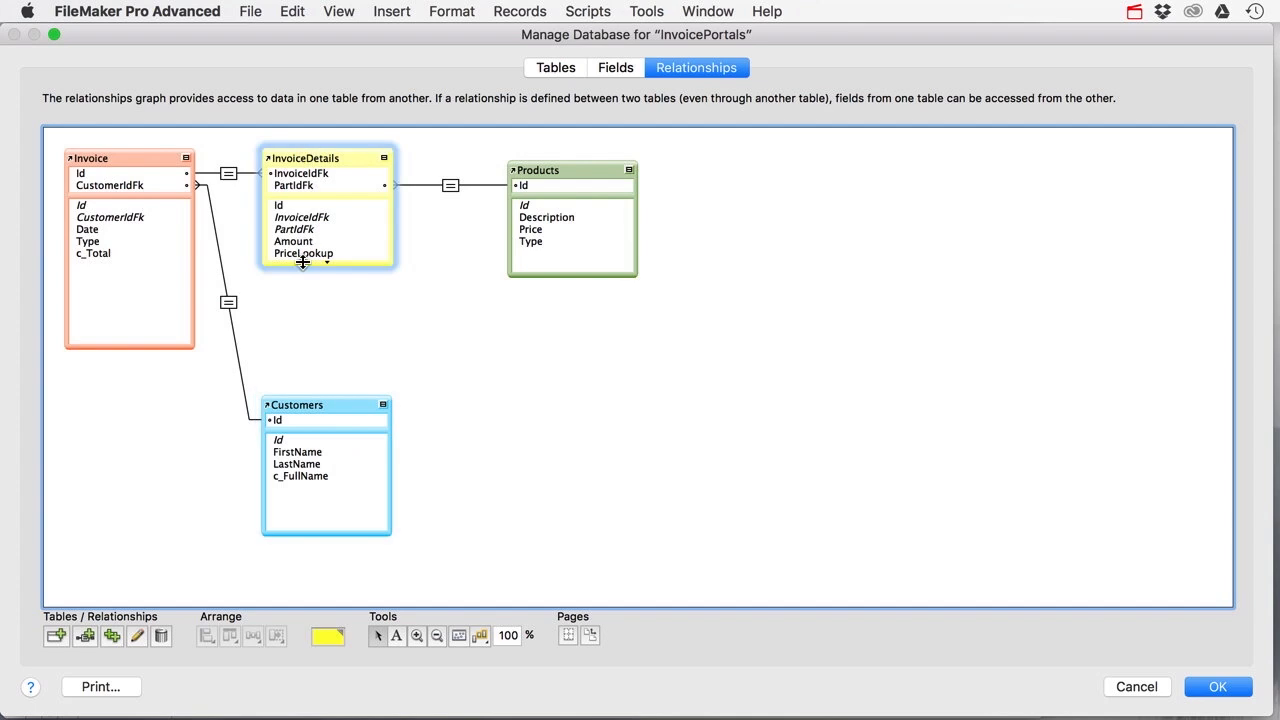
pyautogui.moveTo(303, 262); pyautogui.dragTo(296, 301)
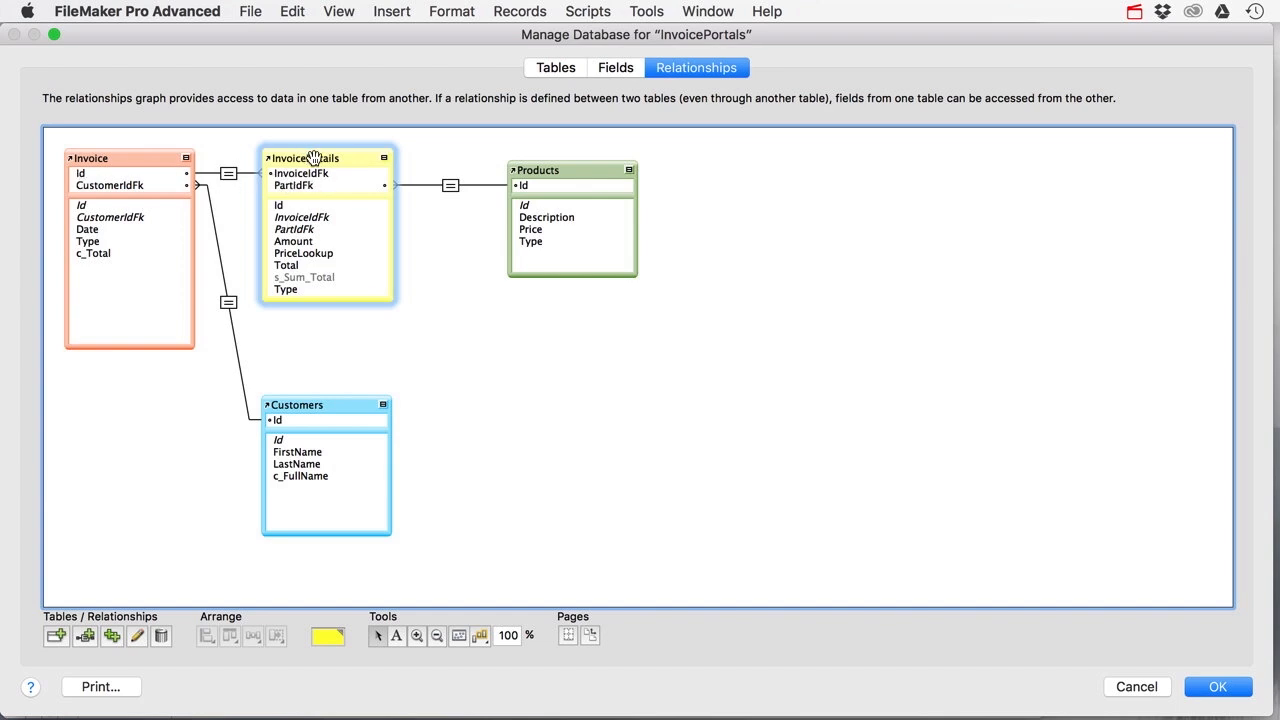
pyautogui.moveTo(313, 158); pyautogui.dragTo(317, 158)
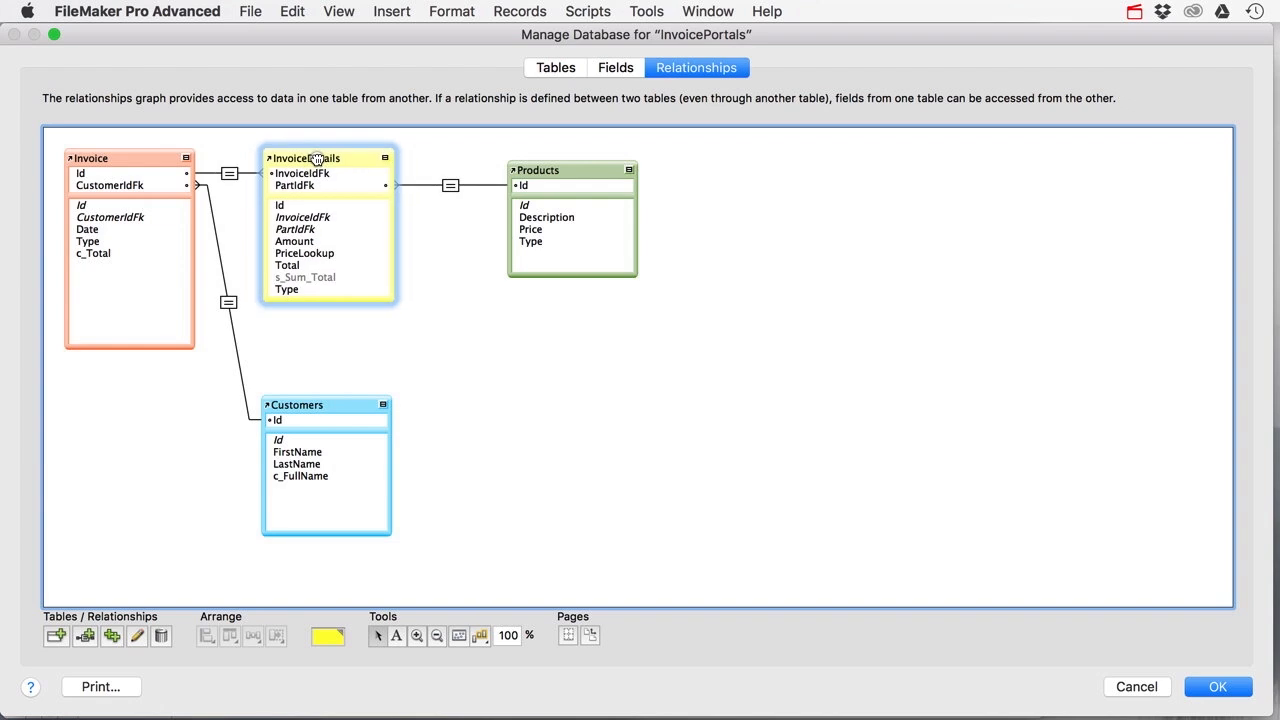
pyautogui.click(127, 156)
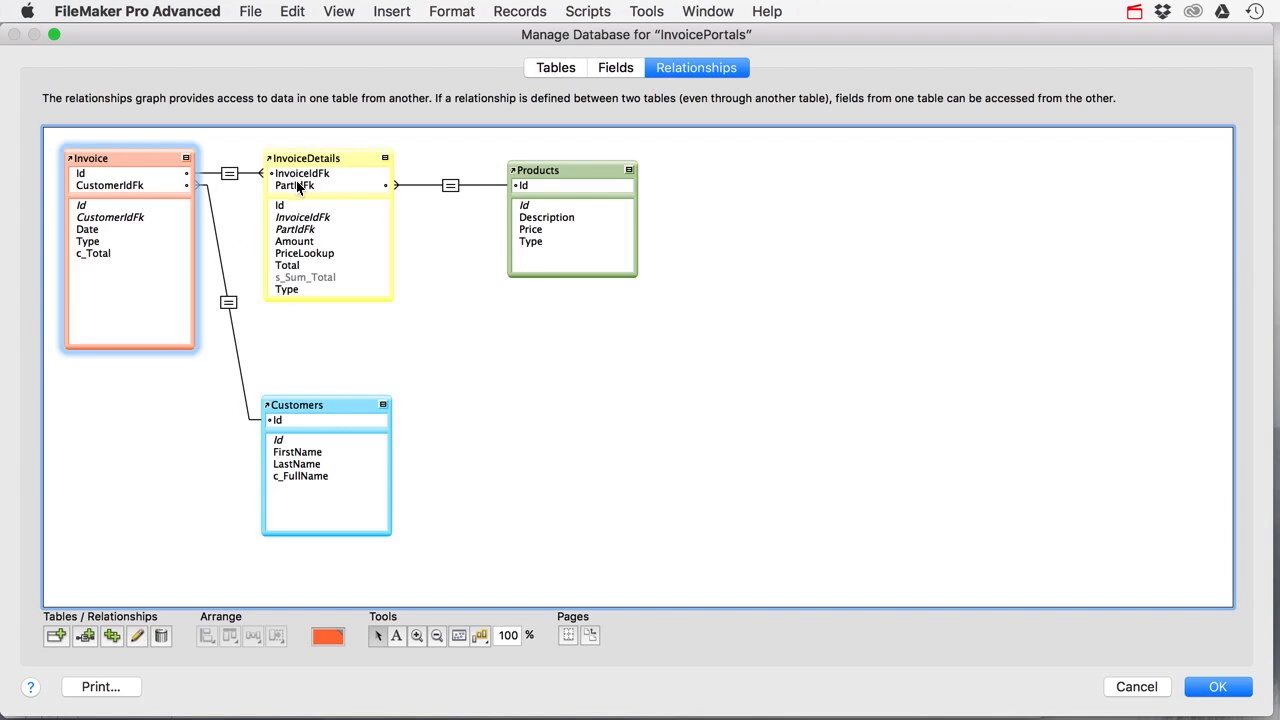
pyautogui.click(296, 290)
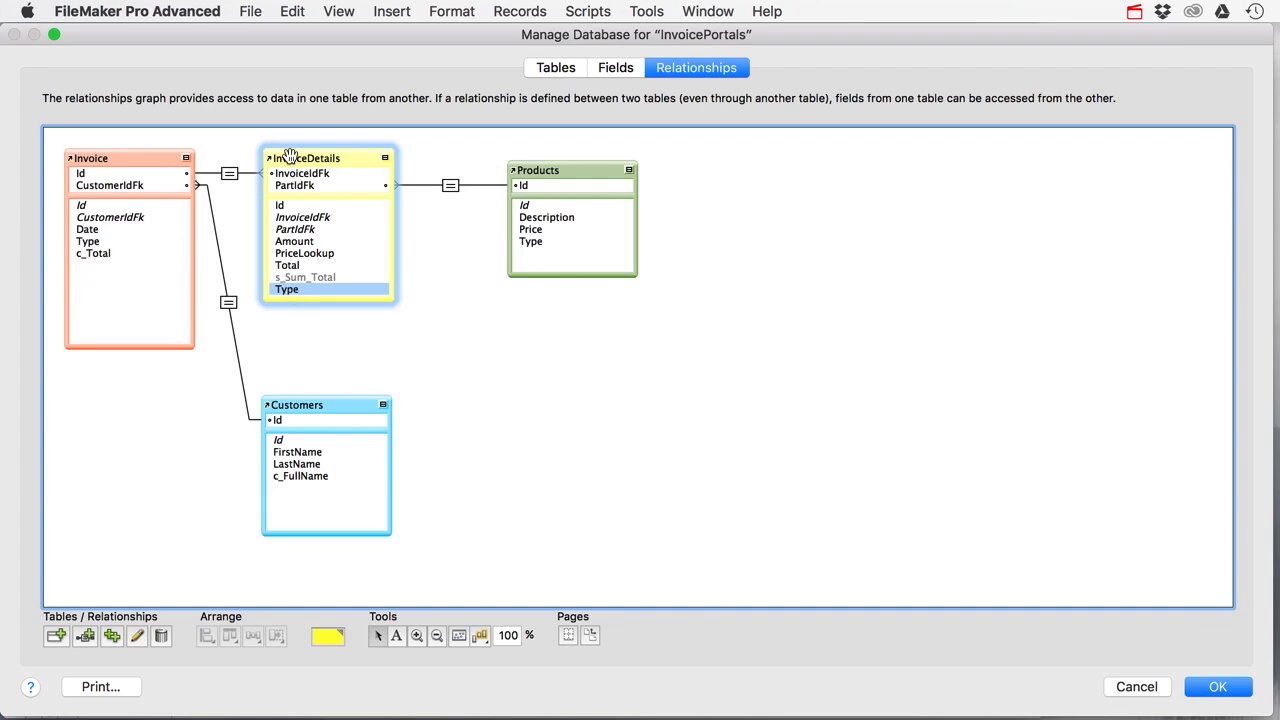
pyautogui.click(116, 160)
pyautogui.click(308, 157)
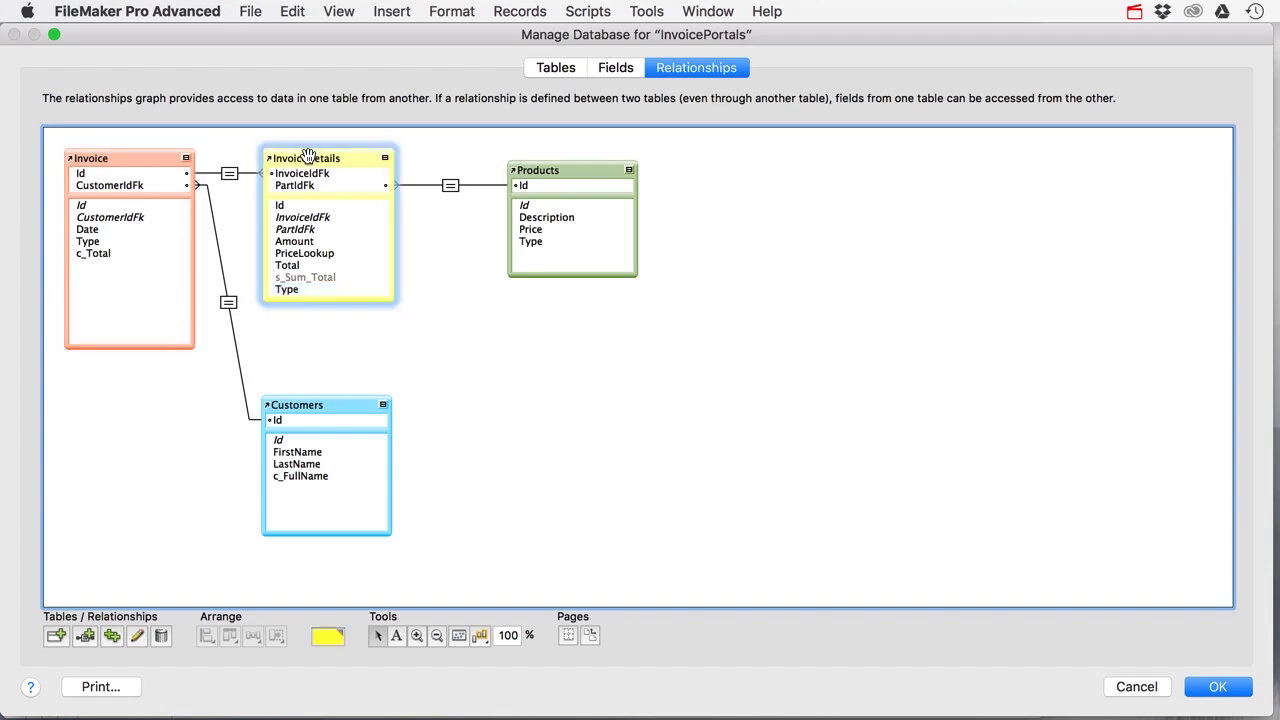
# Step: Create two text fields named g_Part and g_Service in the Invoice table
pyautogui.click(120, 157)
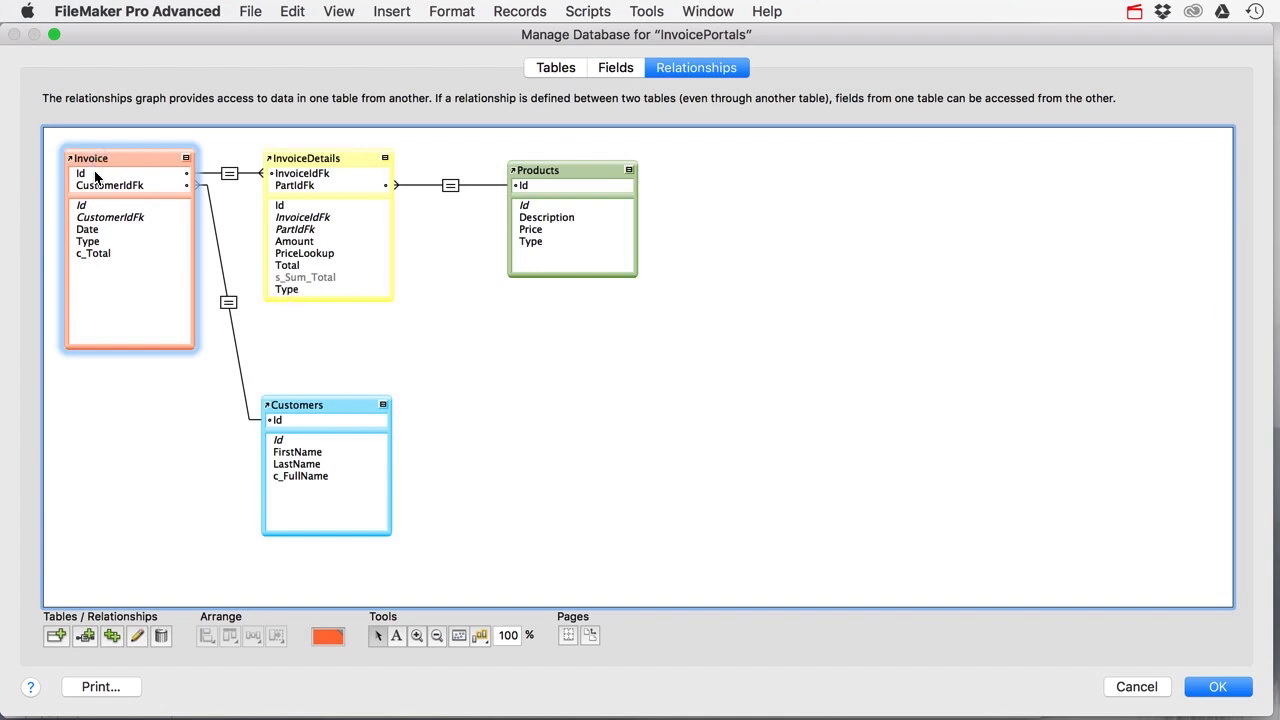
pyautogui.click(617, 70)
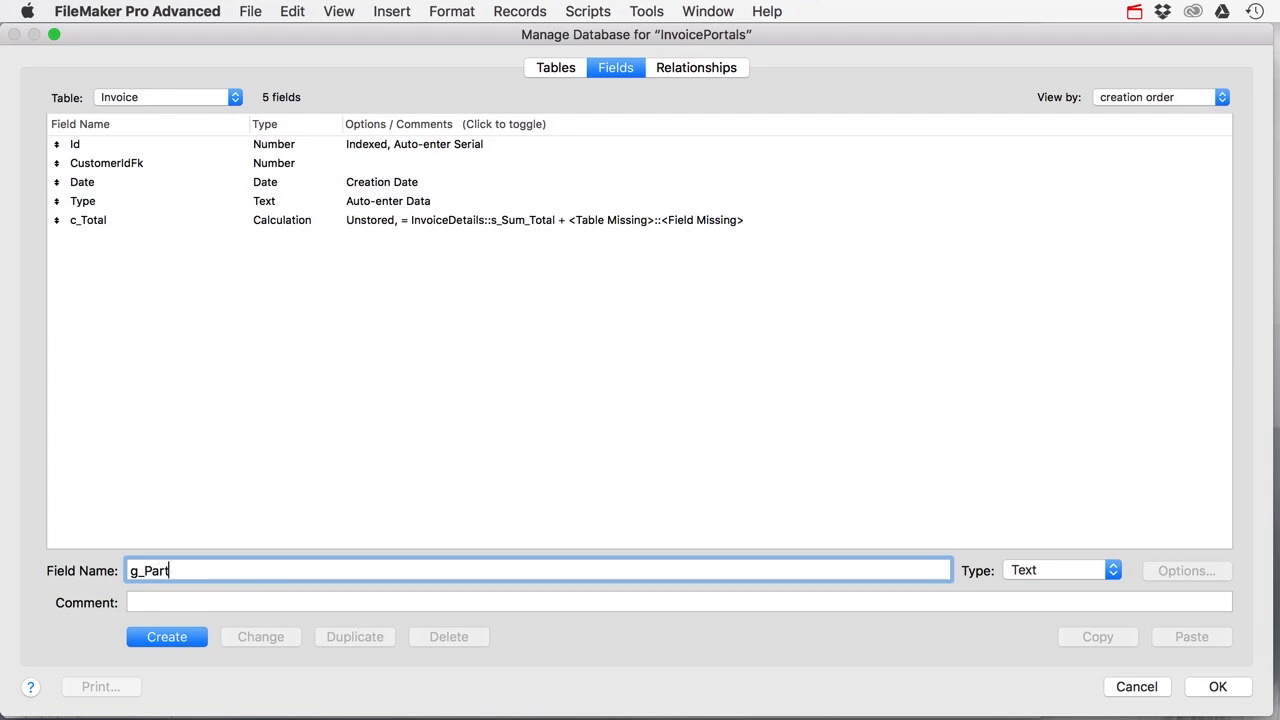
pyautogui.press('Return')
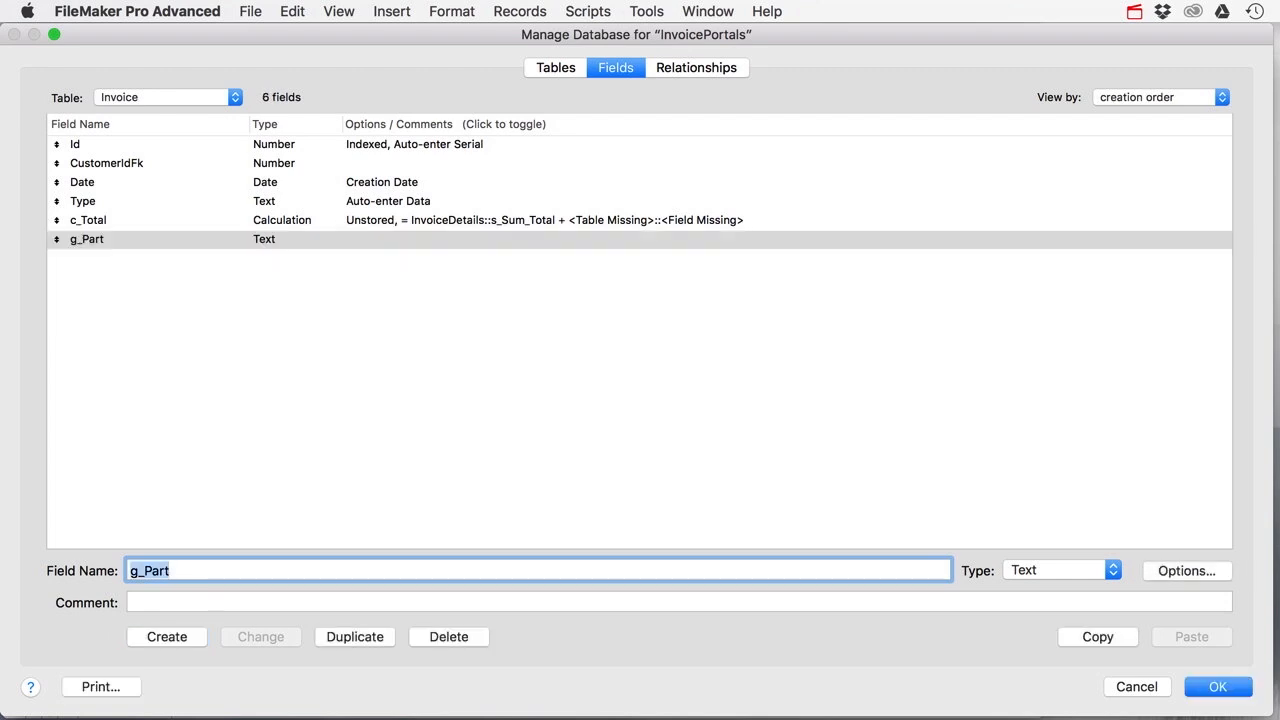
pyautogui.write('g_')
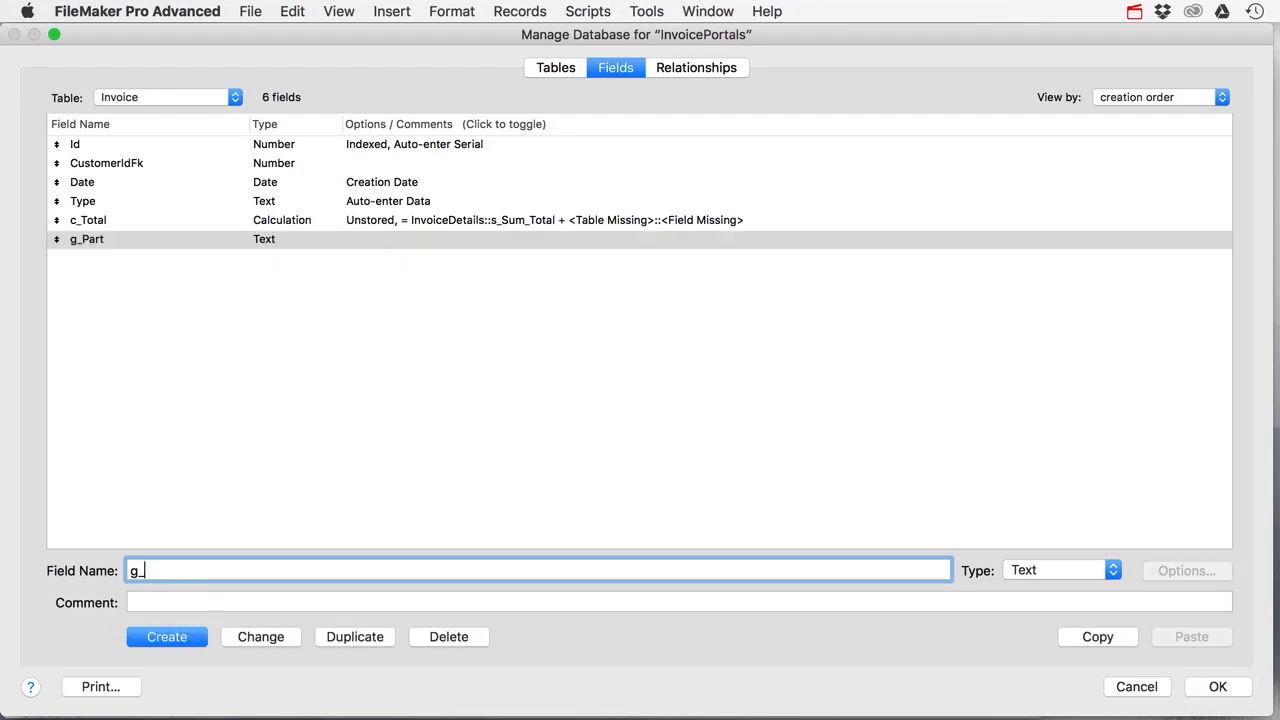
pyautogui.press('Return')
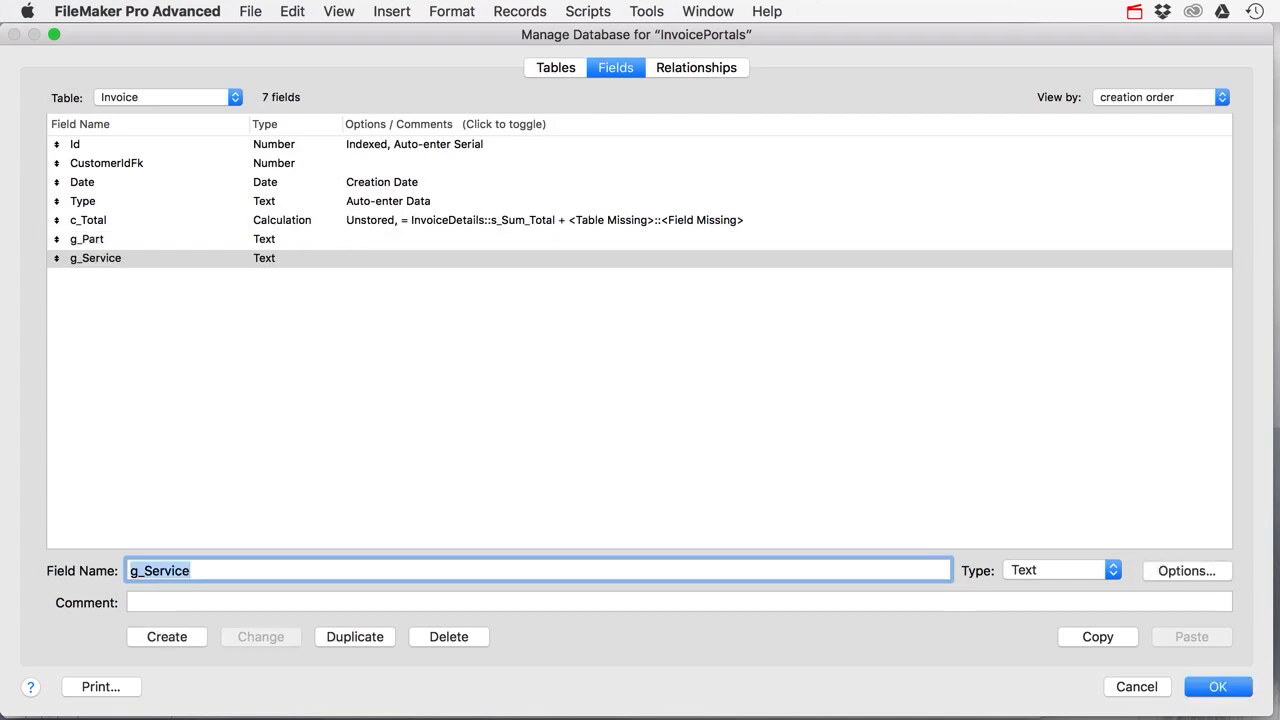
# Step: Configure the g_Part field to auto-enter fixed data
pyautogui.click(92, 241)
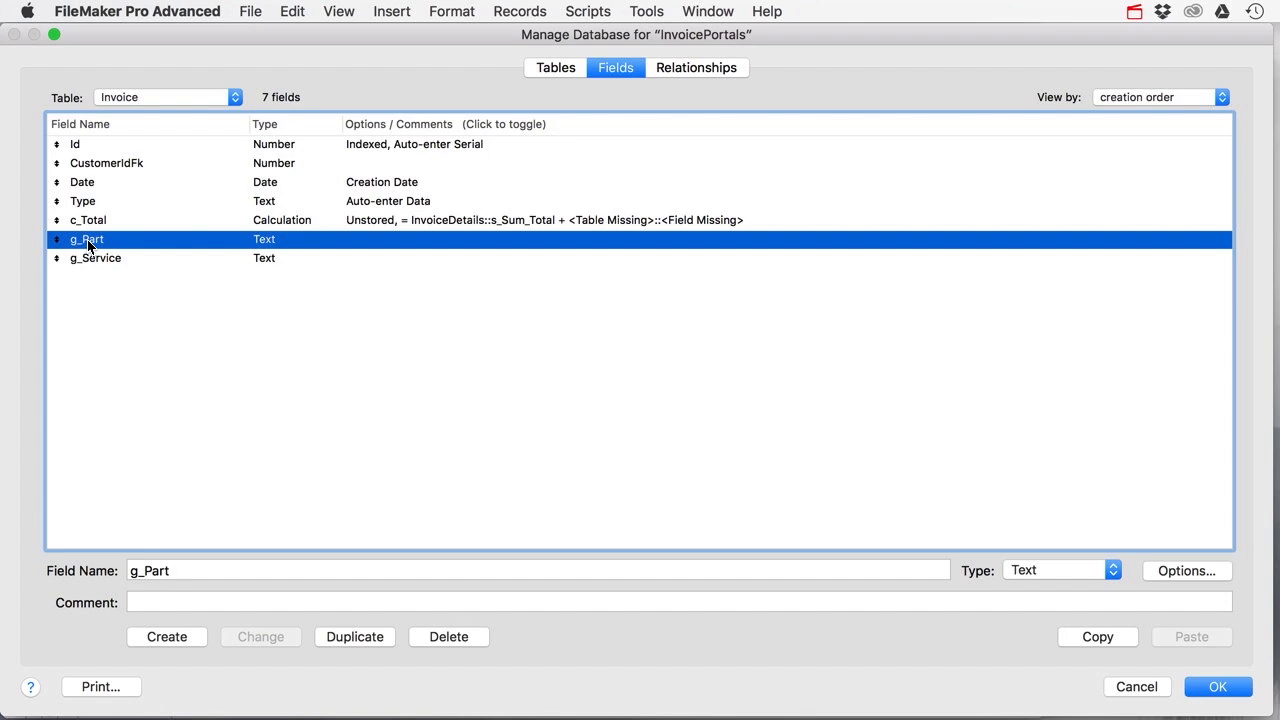
pyautogui.doubleClick(87, 239)
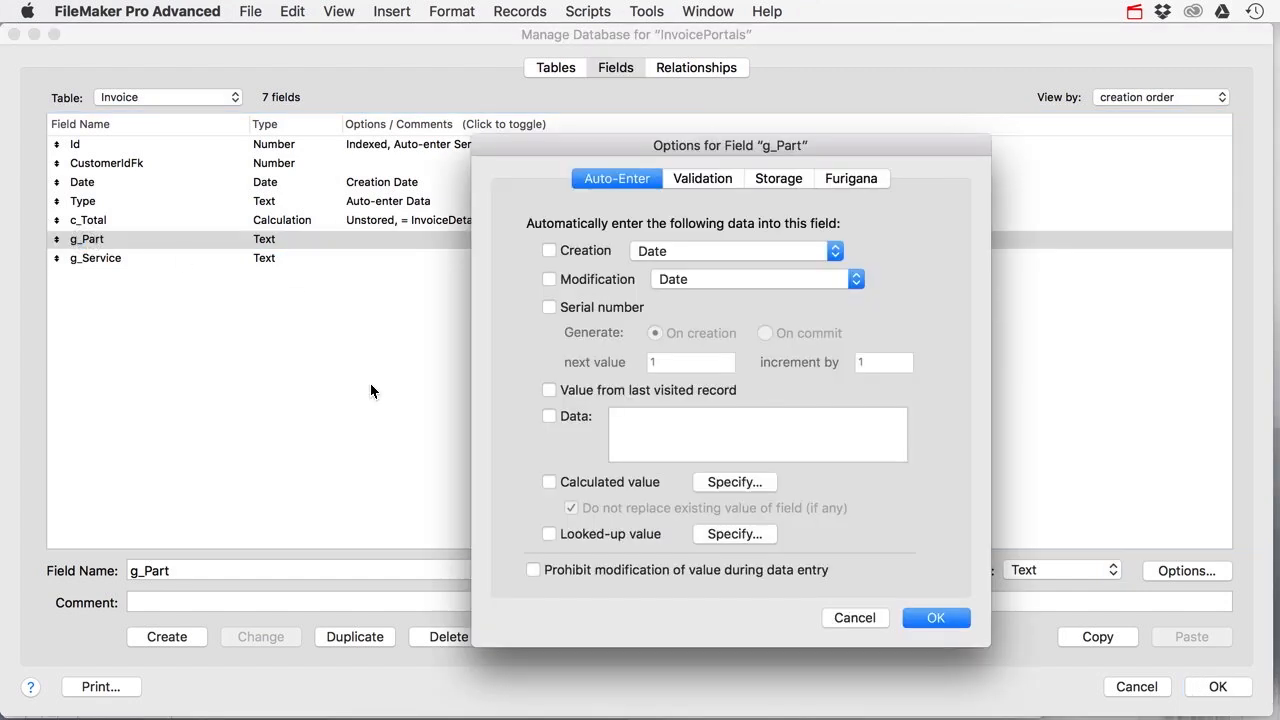
pyautogui.click(548, 420)
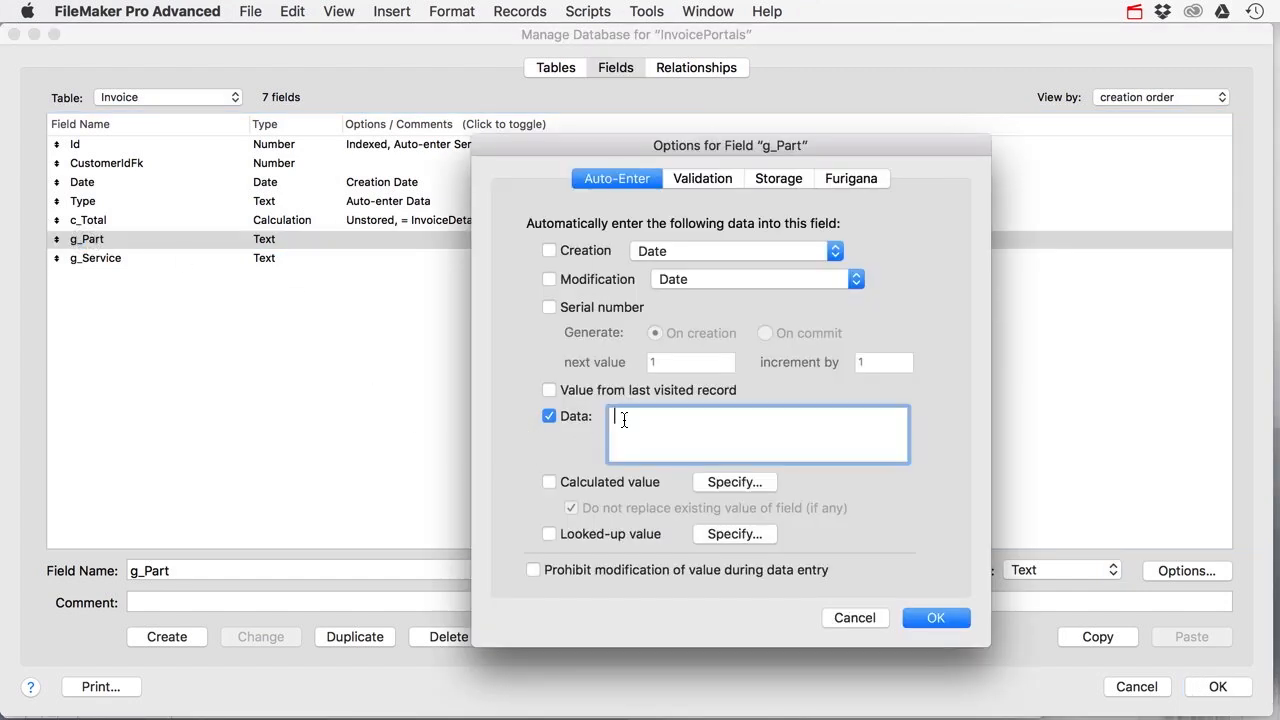
pyautogui.click(930, 618)
# Step: Configure the g_Service field to auto-enter the data Service
pyautogui.doubleClick(92, 258)
pyautogui.click(549, 418)
pyautogui.write('Service')
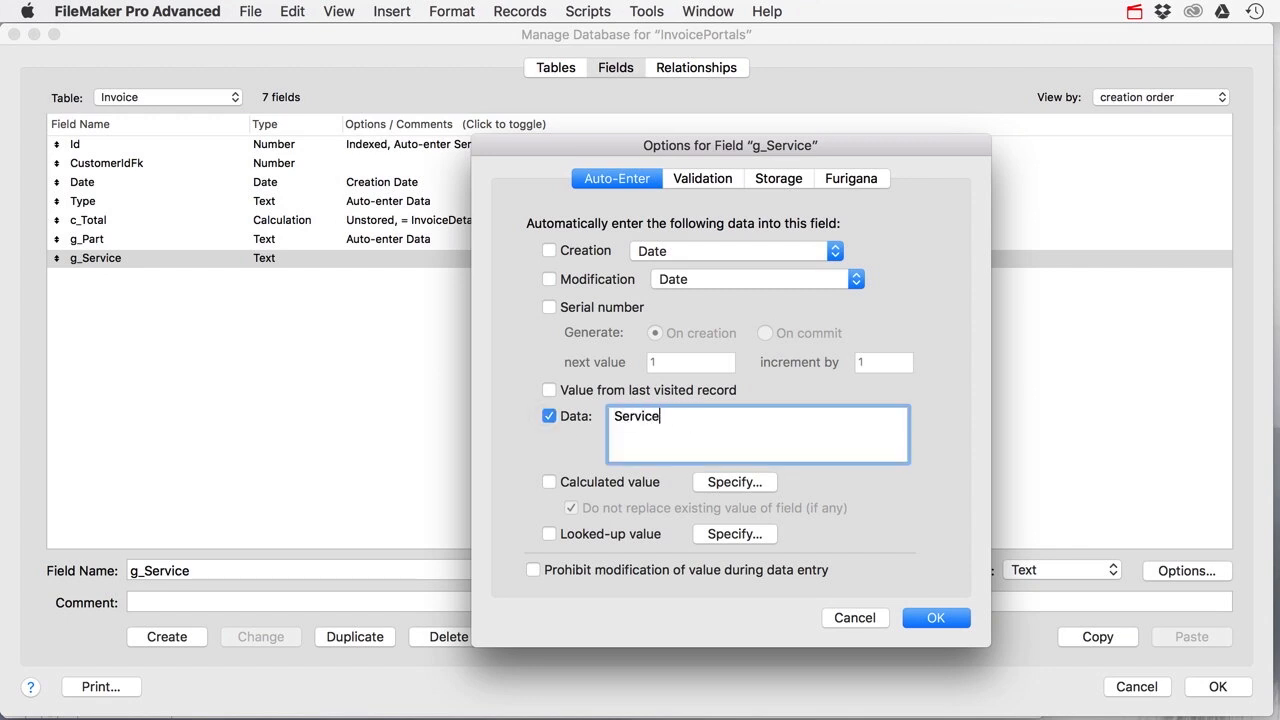
pyautogui.click(930, 617)
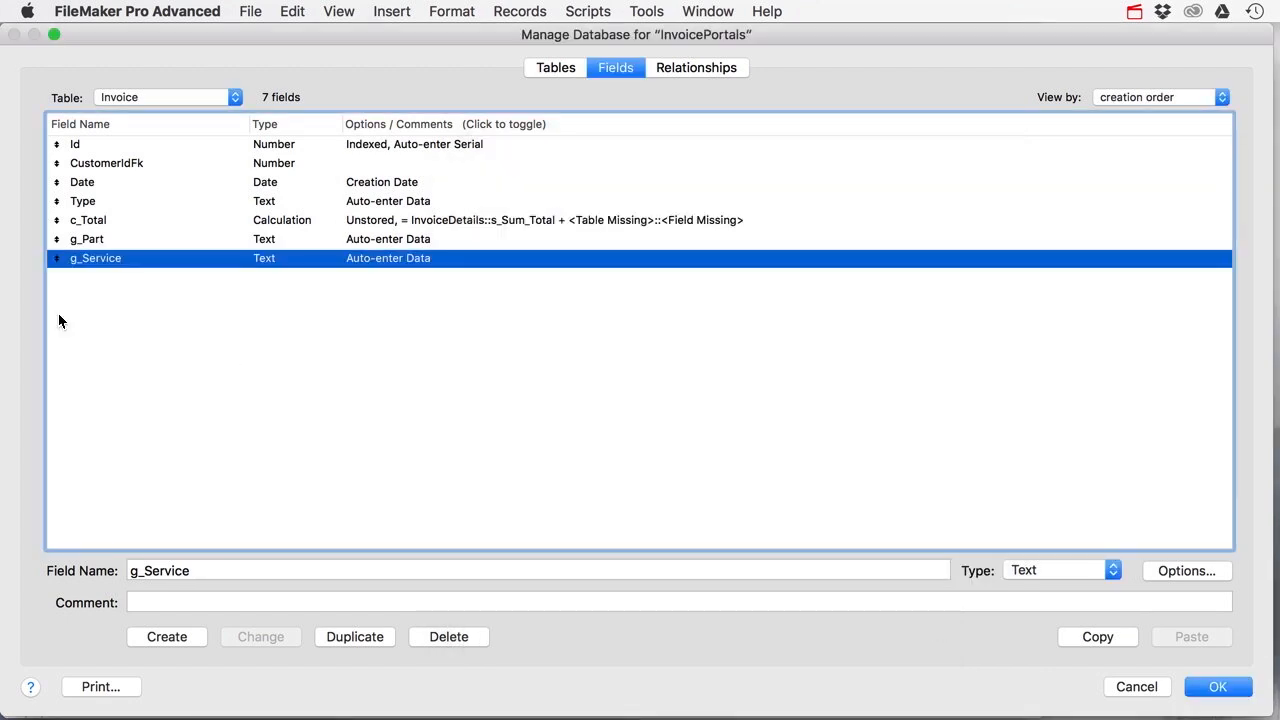
pyautogui.click(89, 241)
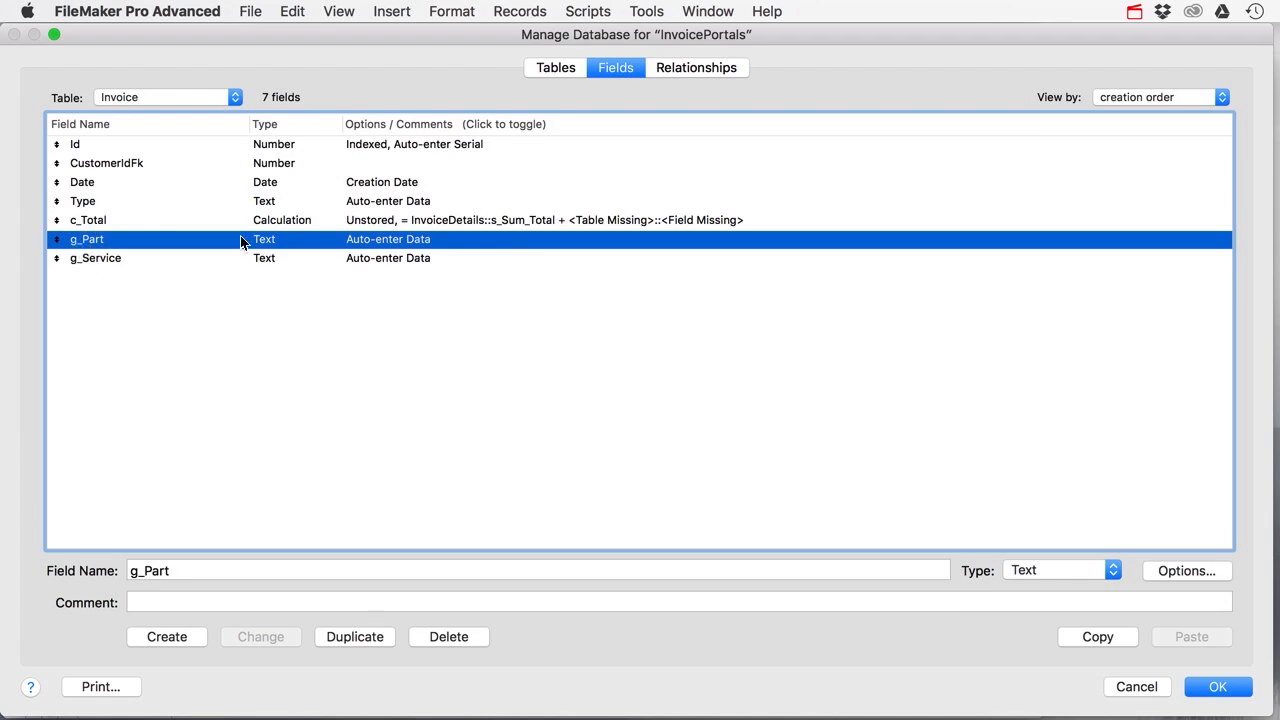
pyautogui.click(98, 258)
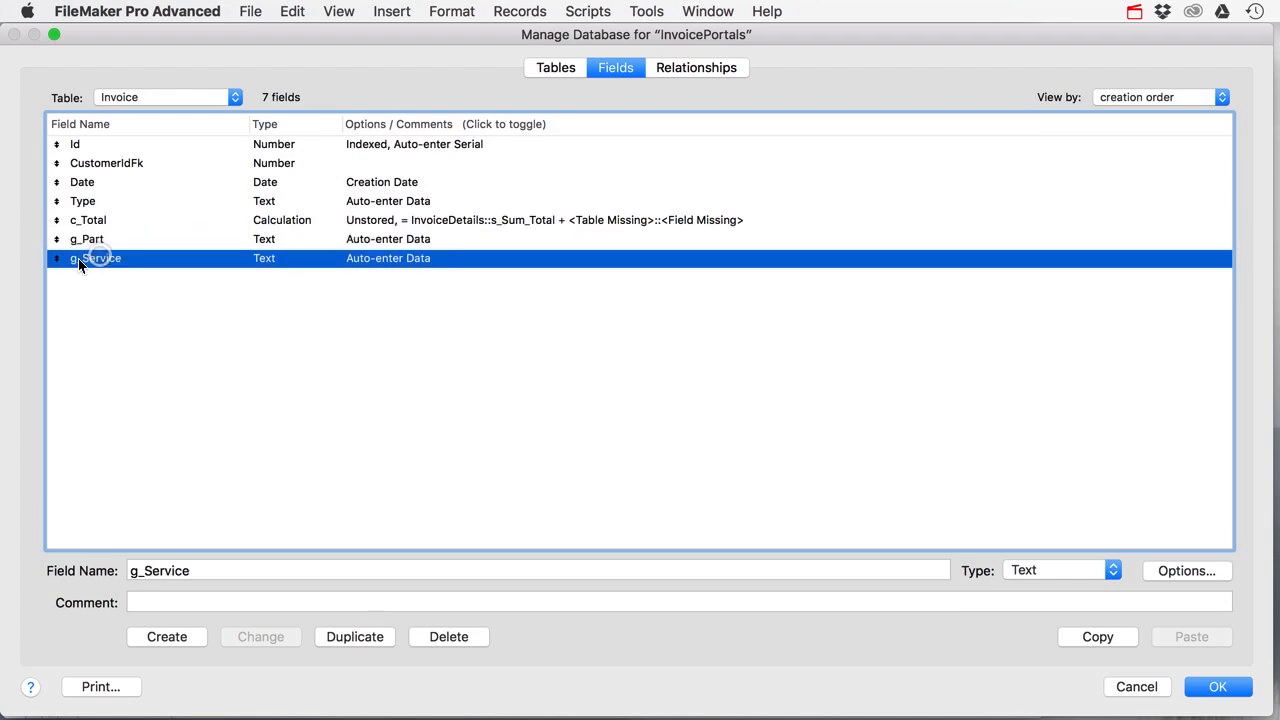
pyautogui.click(91, 240)
pyautogui.click(97, 253)
# Step: Move the InvoiceDetails table farther from Invoice in the relationships graph
pyautogui.click(696, 67)
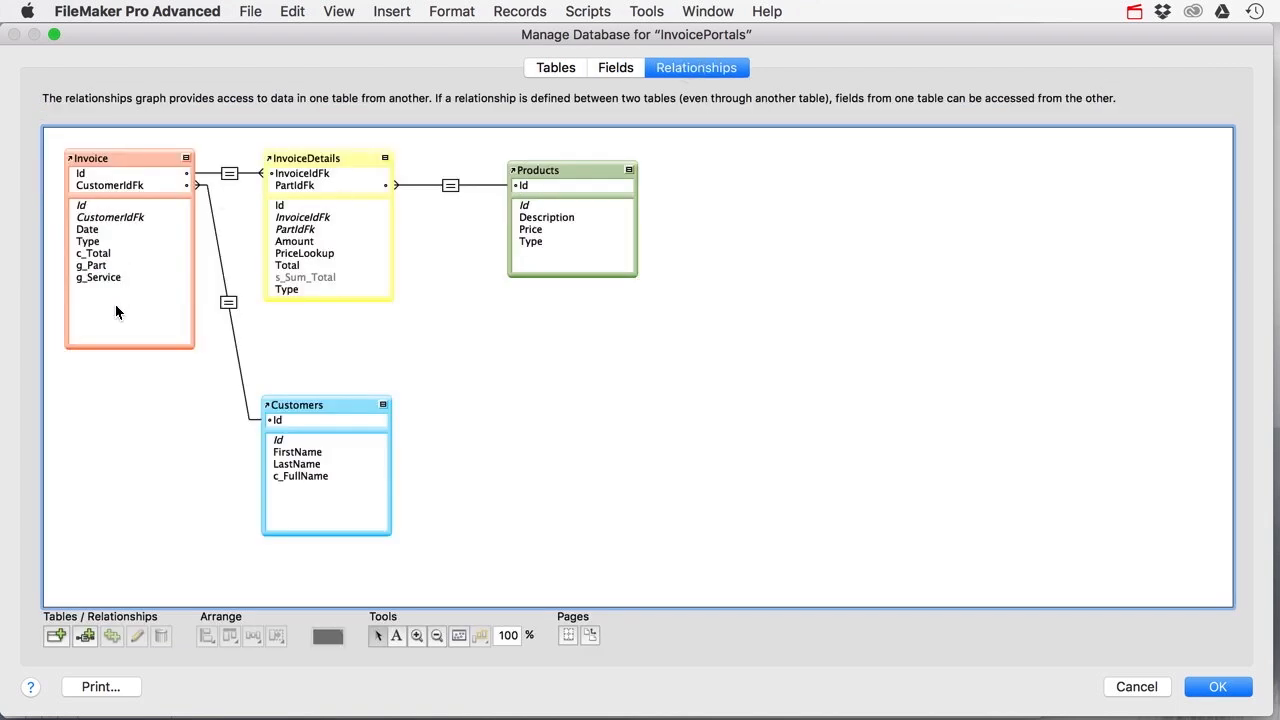
pyautogui.moveTo(322, 160); pyautogui.dragTo(357, 158)
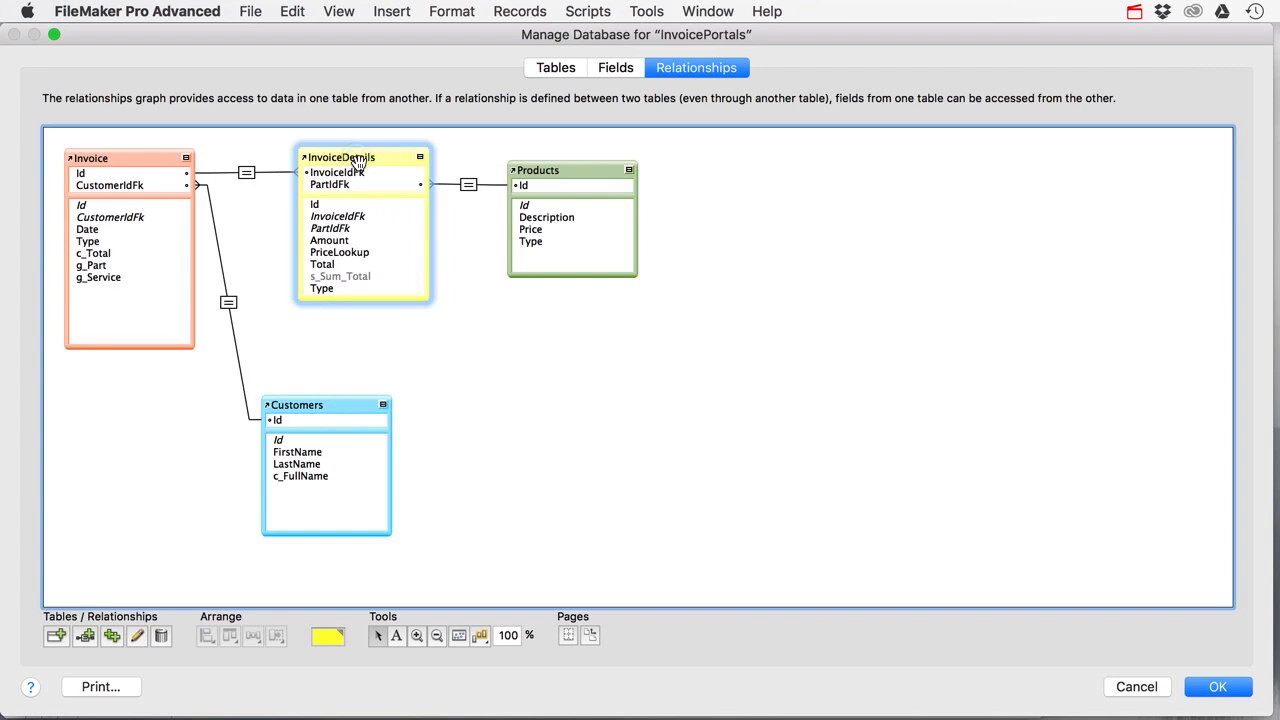
pyautogui.click(150, 158)
pyautogui.click(365, 160)
pyautogui.moveTo(368, 160); pyautogui.dragTo(374, 160)
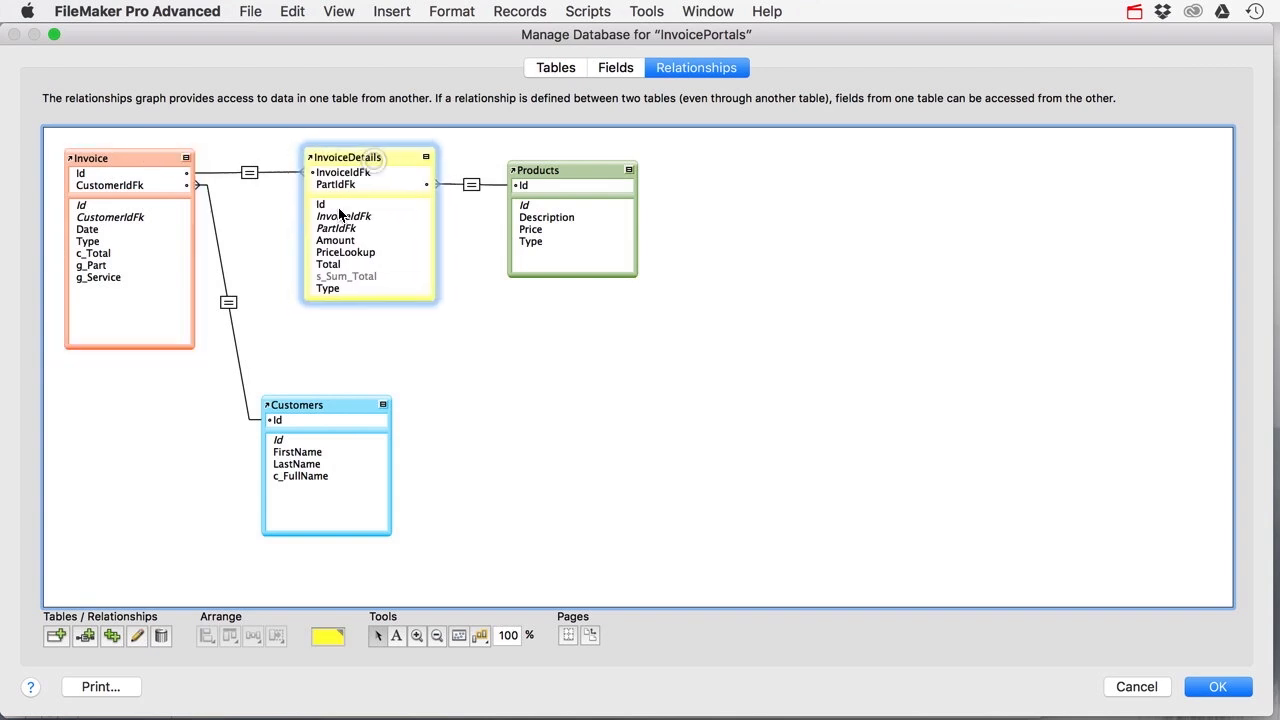
# Step: Collapse the Customers table to its match field and move it directly beneath InvoiceDetails in the relationships graph
pyautogui.click(384, 406)
pyautogui.moveTo(351, 408); pyautogui.dragTo(391, 323)
# Step: Duplicate the InvoiceDetails table occurrence, place the copy below Customers, name it InvoiceDetails_Parts and widen it to fit the name
pyautogui.click(358, 157)
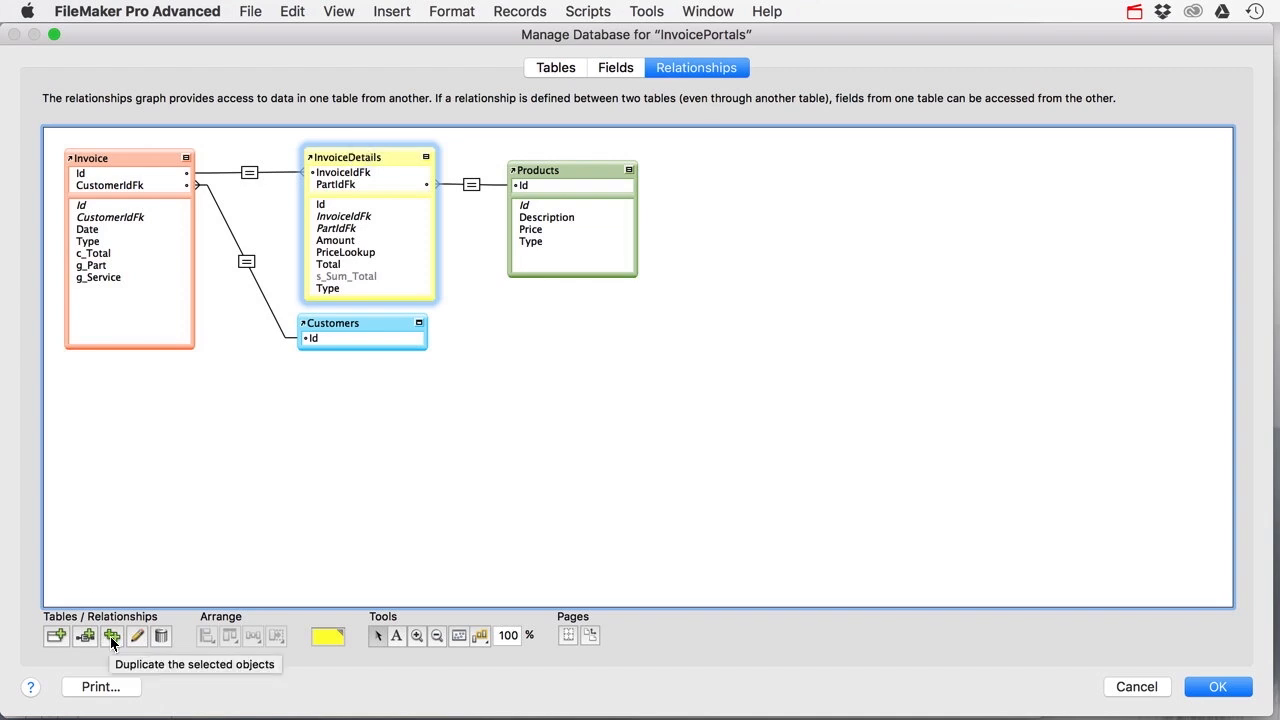
pyautogui.press('super+d')
pyautogui.moveTo(367, 156); pyautogui.dragTo(362, 381)
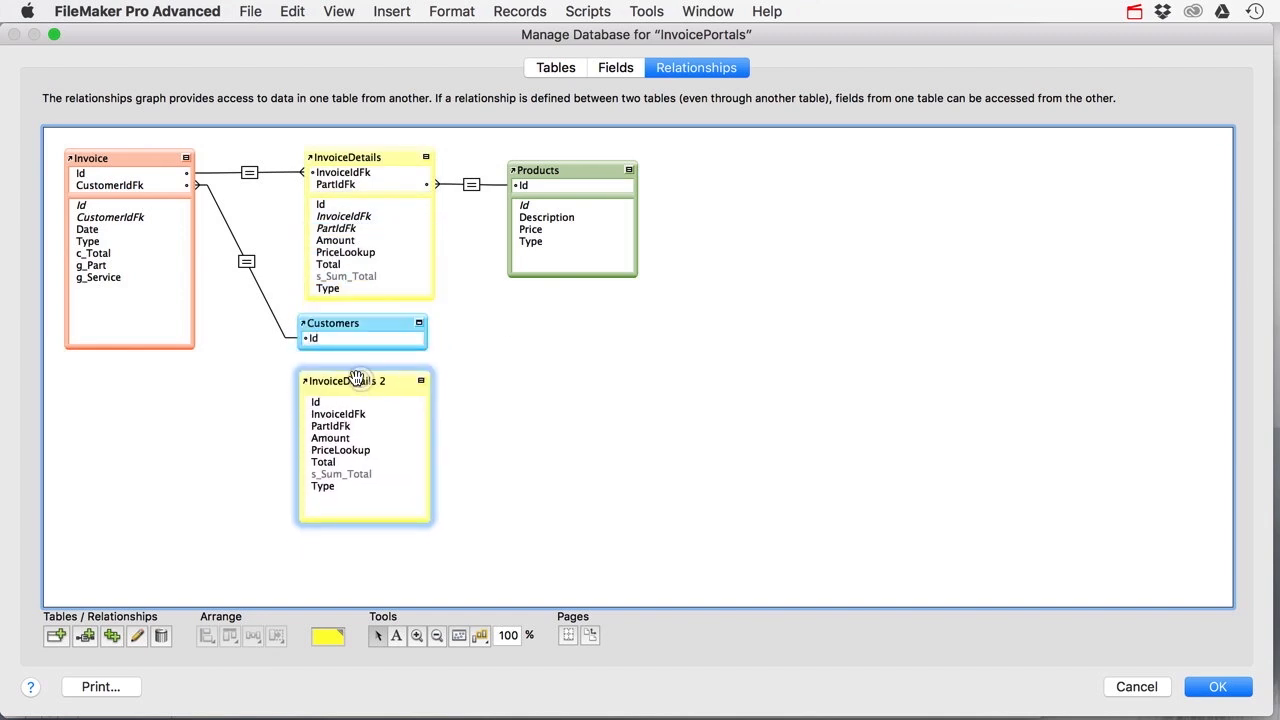
pyautogui.doubleClick(369, 386)
pyautogui.click(836, 487)
pyautogui.press('BackSpace')
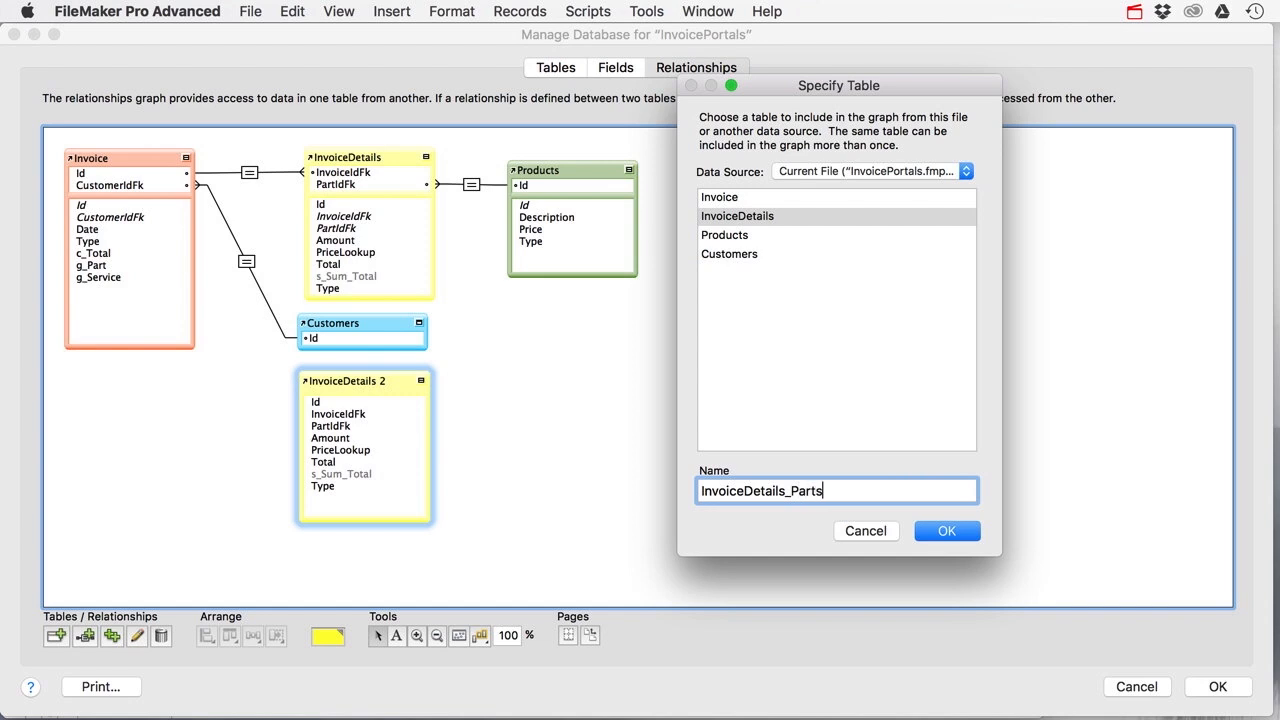
pyautogui.press('Return')
pyautogui.moveTo(430, 423); pyautogui.dragTo(441, 421)
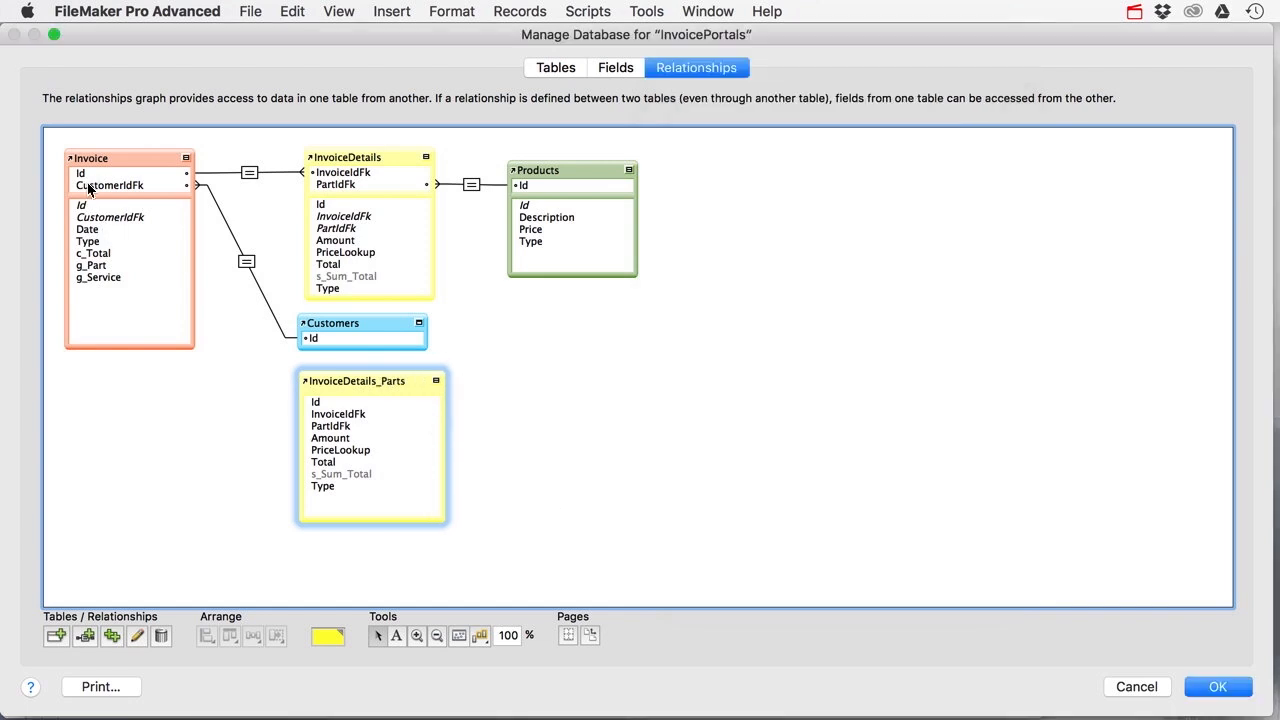
# Step: Relate Invoice to InvoiceDetails_Parts by matching Id to InvoiceIdFk and g_Part to Type
pyautogui.moveTo(85, 208); pyautogui.dragTo(310, 418)
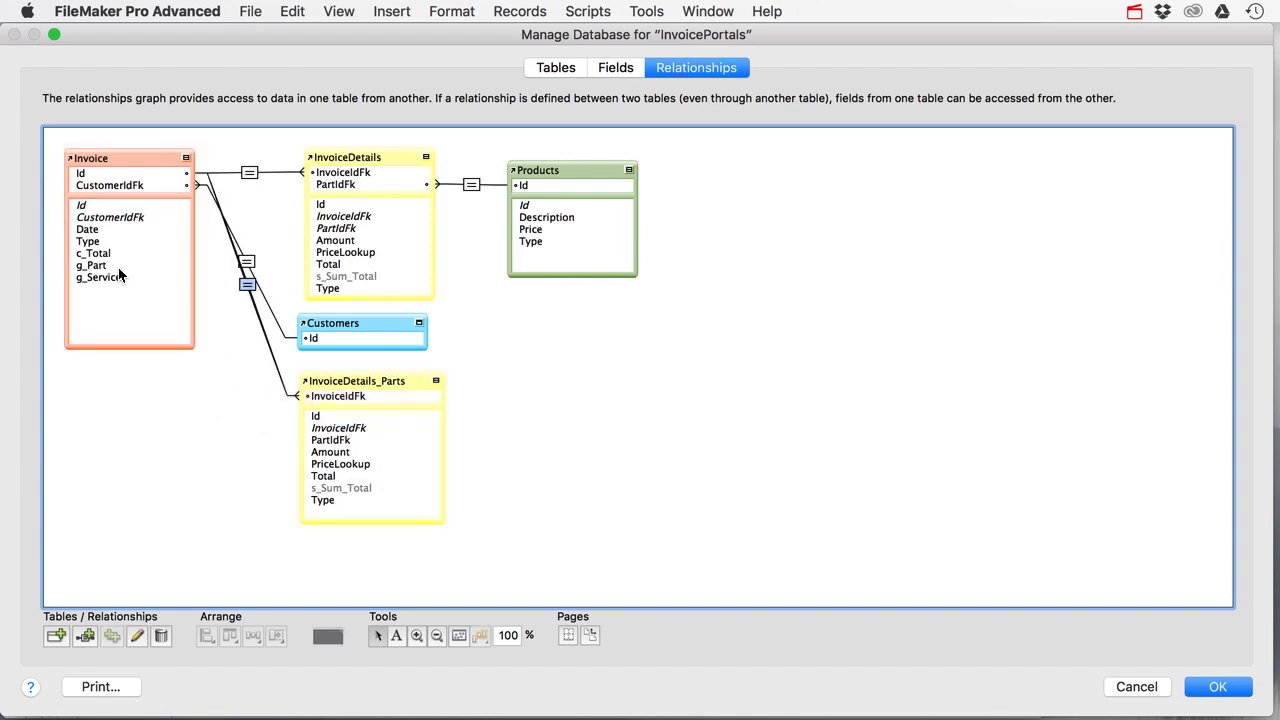
pyautogui.moveTo(88, 266); pyautogui.dragTo(320, 502)
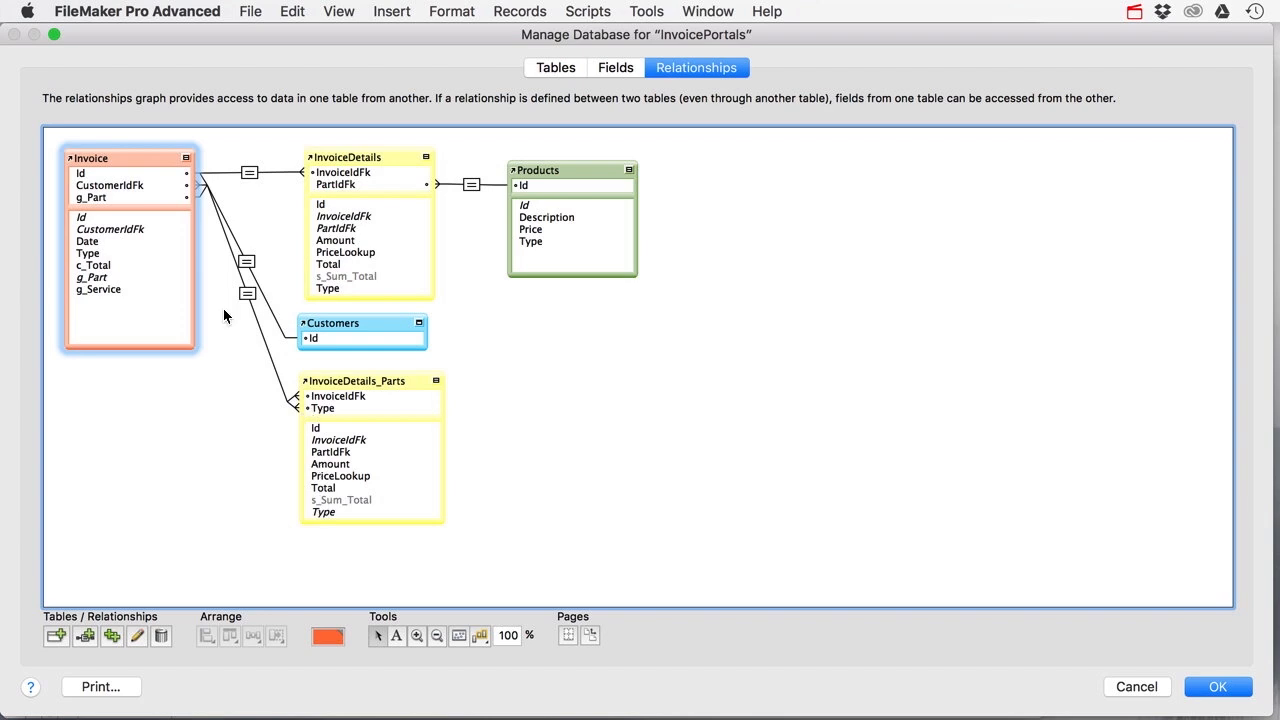
# Step: Collapse InvoiceDetails_Parts to its match fields and position it slightly lower beneath Customers
pyautogui.moveTo(368, 381); pyautogui.dragTo(373, 402)
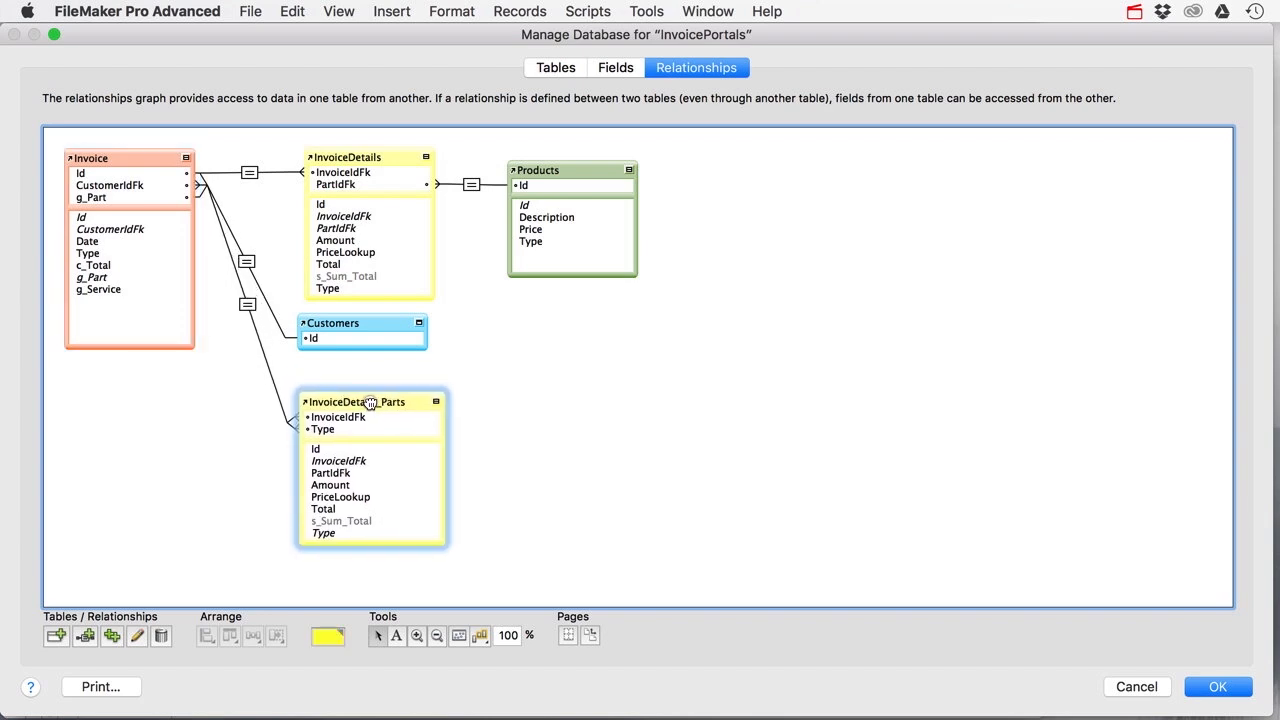
pyautogui.click(105, 162)
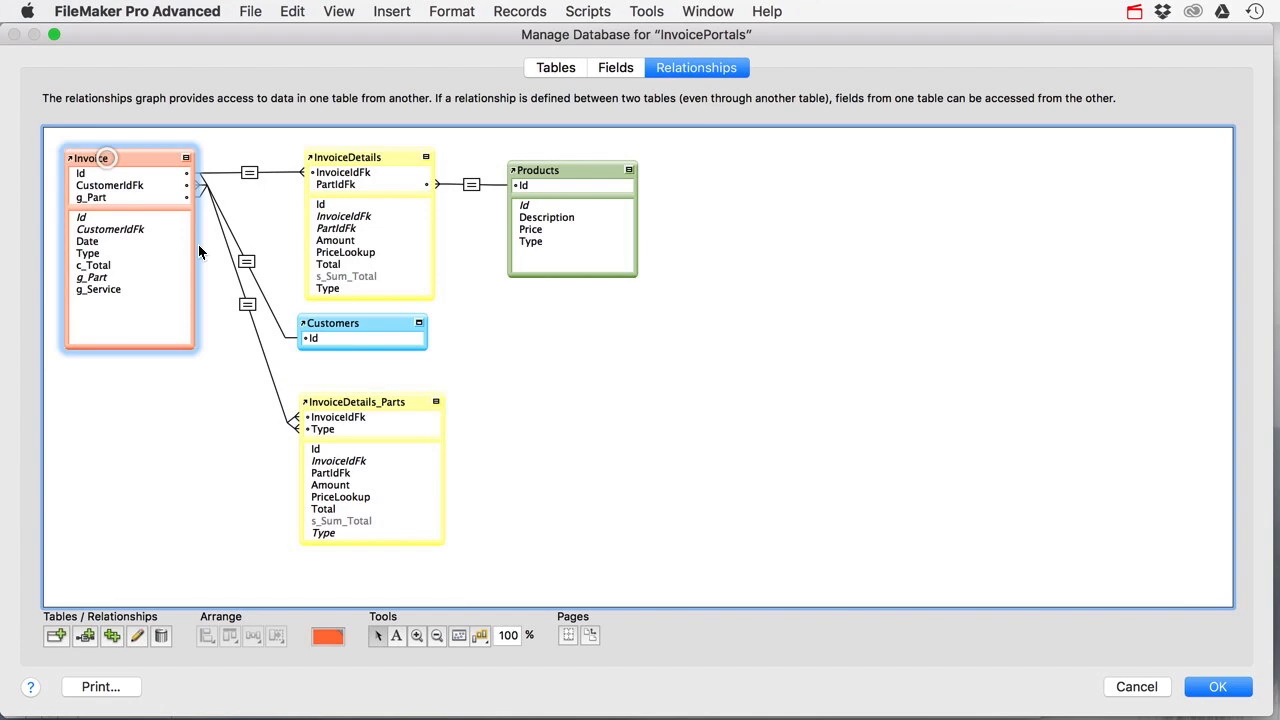
pyautogui.click(386, 403)
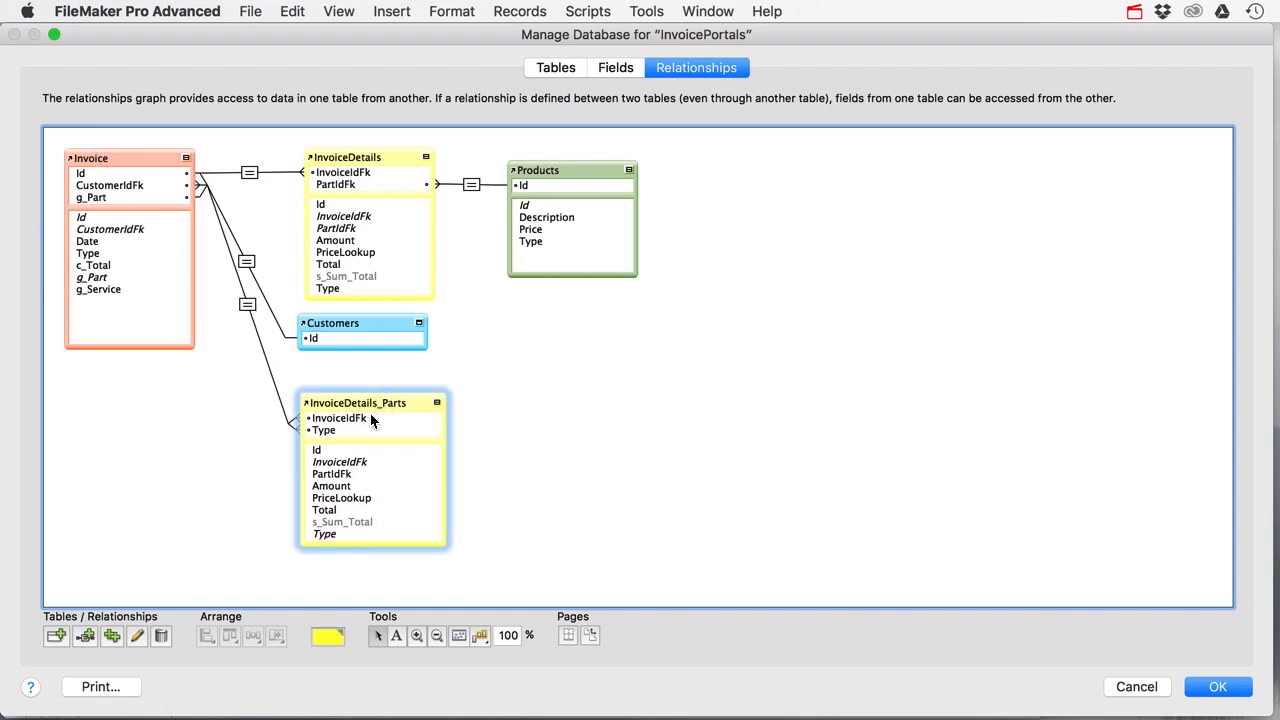
pyautogui.click(438, 404)
pyautogui.moveTo(363, 407); pyautogui.dragTo(363, 401)
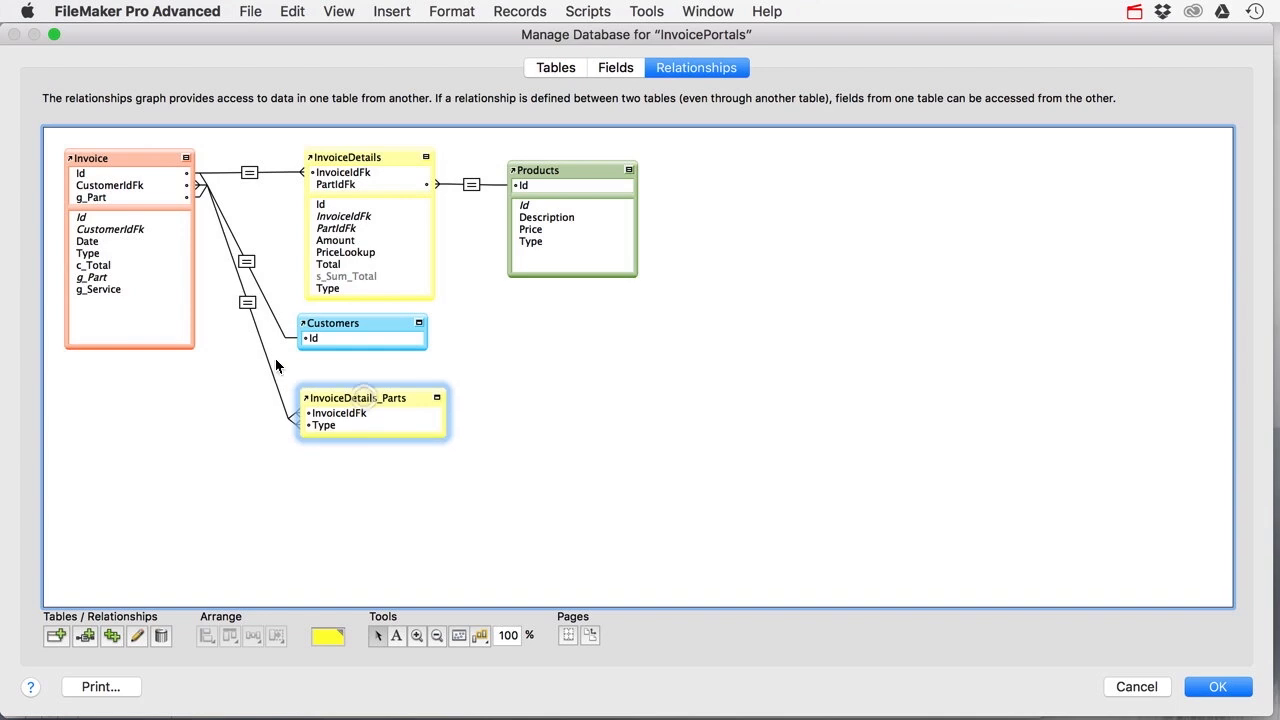
# Step: Allow record creation in InvoiceDetails_Parts through its Invoice relationship and delete its related records when an invoice is deleted
pyautogui.click(247, 302)
pyautogui.doubleClick(247, 302)
pyautogui.click(768, 552)
pyautogui.click(769, 588)
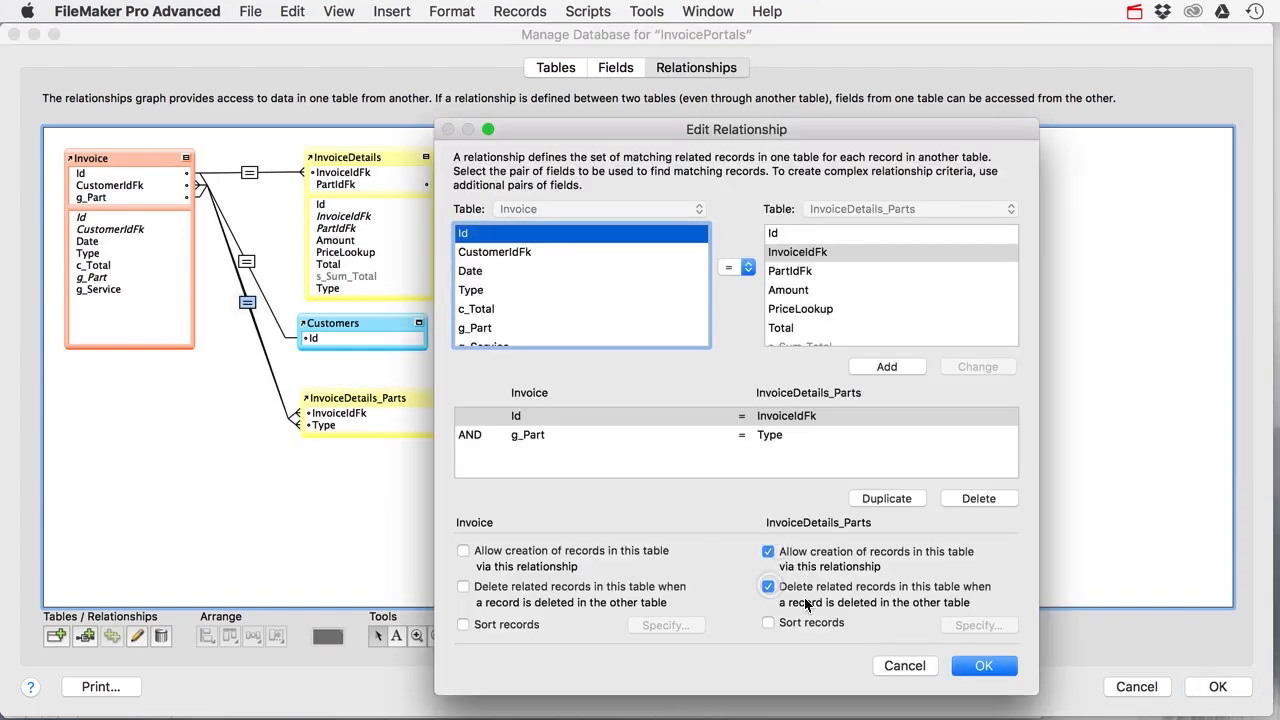
pyautogui.click(971, 663)
# Step: Duplicate the InvoiceDetails_Parts table occurrence, place the copy beneath it and name it InvoiceDetails_Service
pyautogui.click(365, 393)
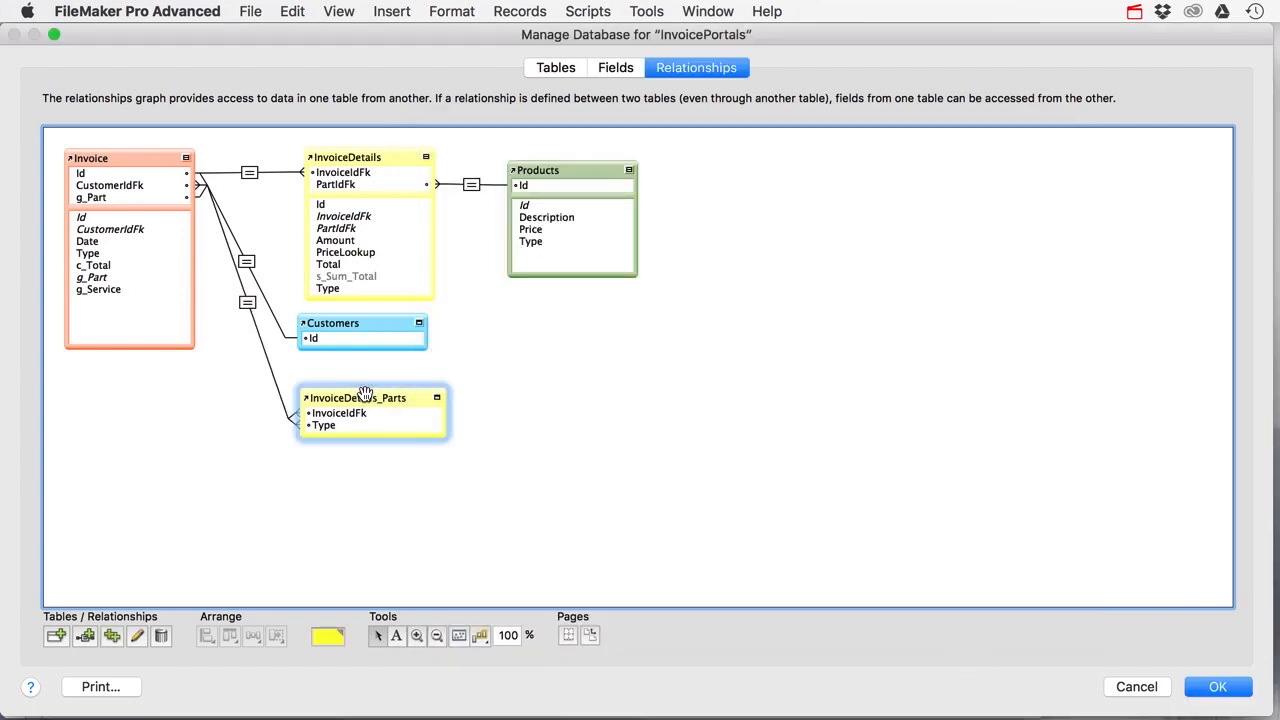
pyautogui.press('super+d')
pyautogui.moveTo(372, 402); pyautogui.dragTo(376, 470)
pyautogui.doubleClick(372, 470)
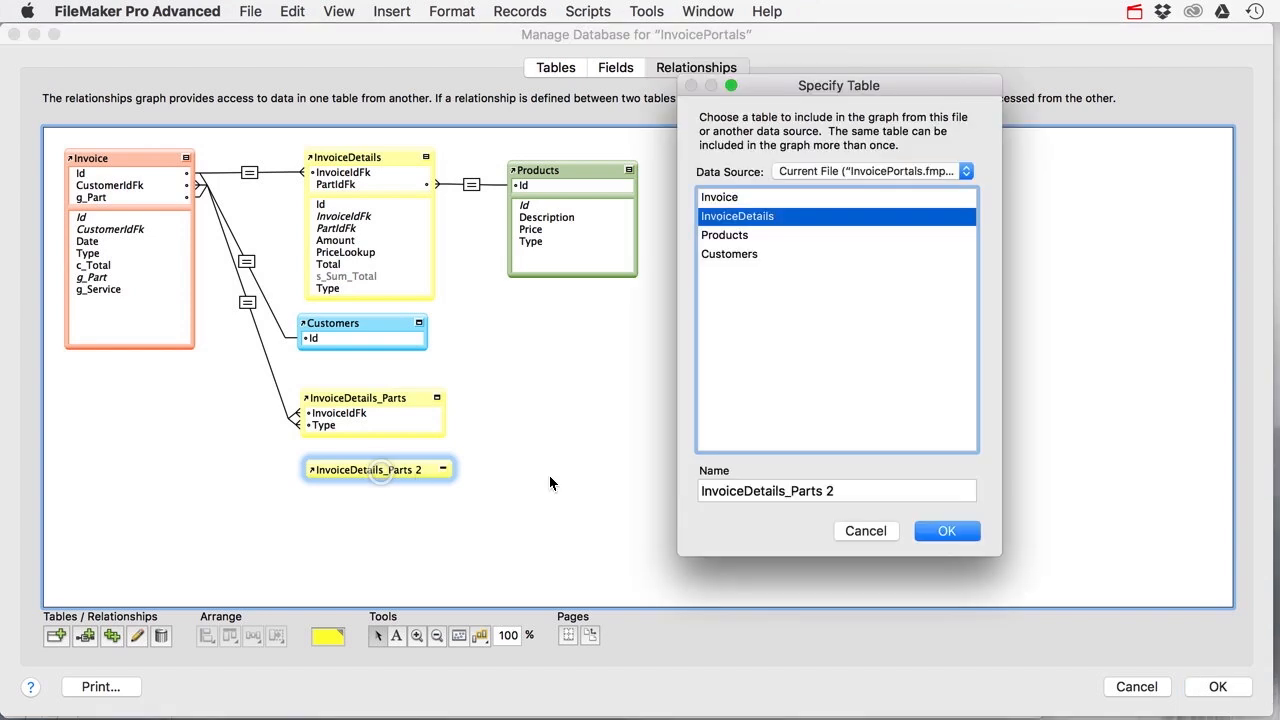
pyautogui.click(790, 491)
pyautogui.moveTo(790, 491); pyautogui.dragTo(894, 489)
pyautogui.write('Service')
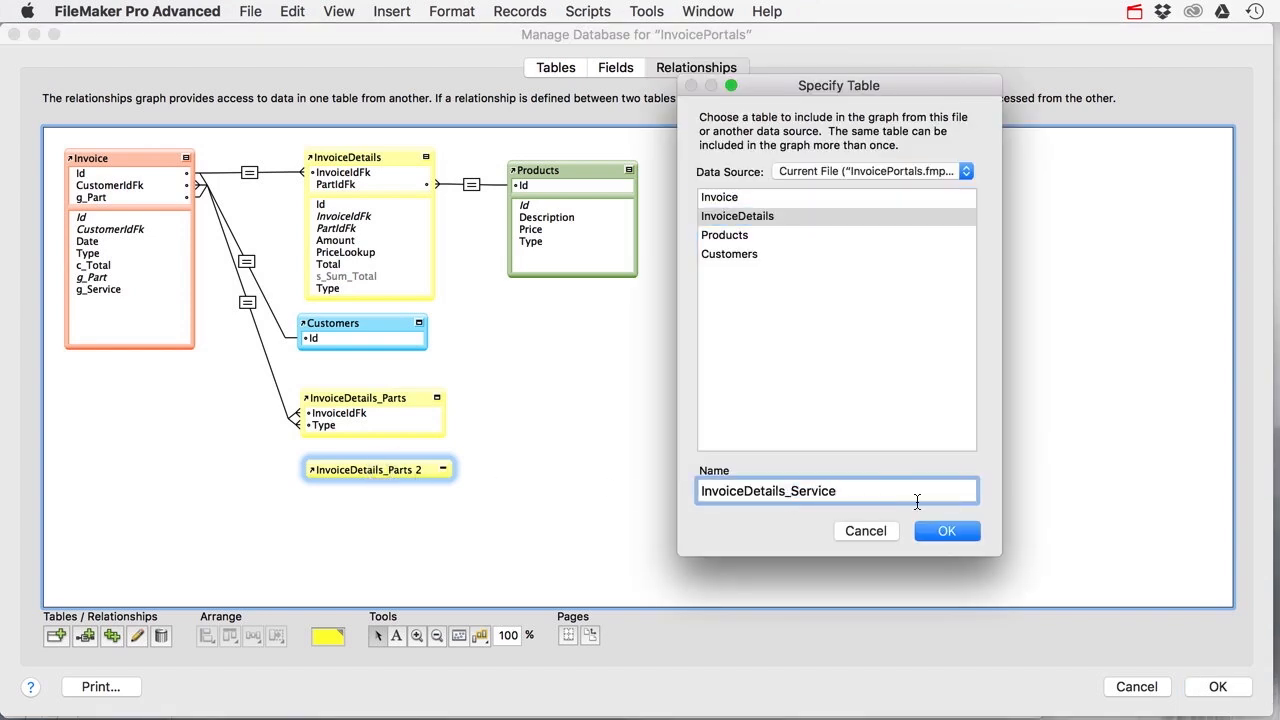
pyautogui.click(940, 531)
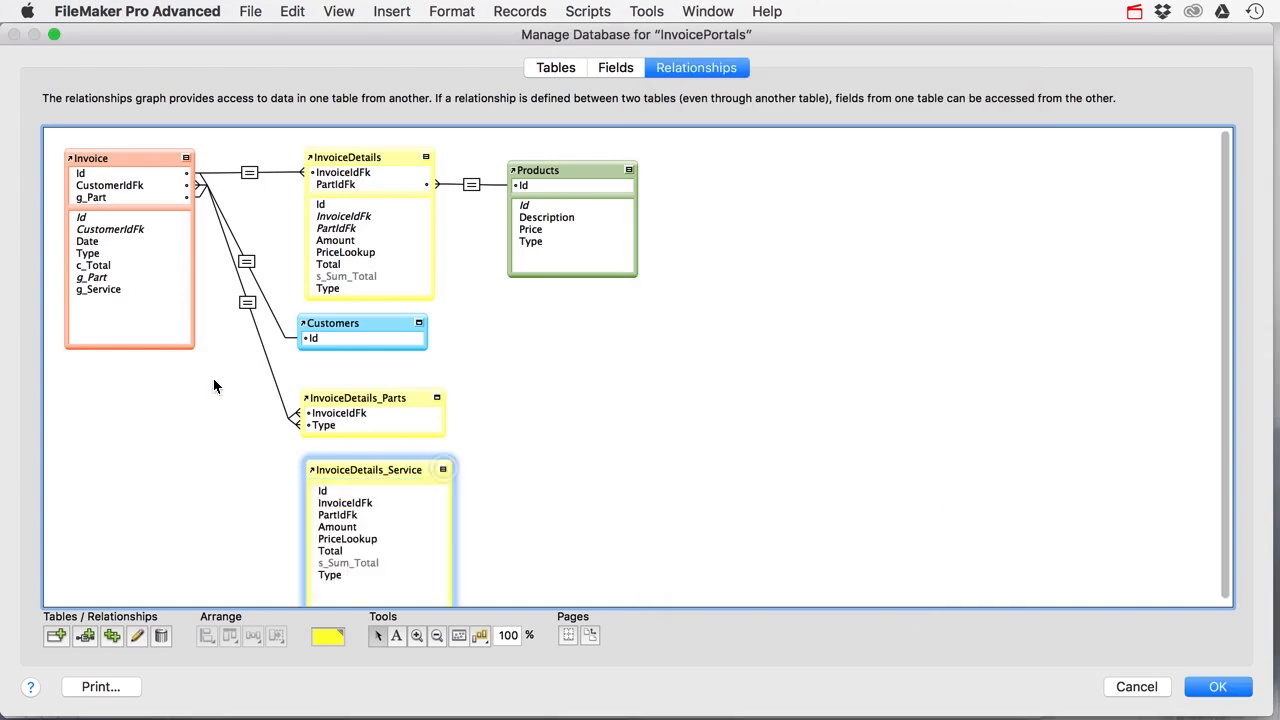
# Step: Relate Invoice to InvoiceDetails_Service by Id to InvoiceIdFk and g_Service to Type, allowing creation and deletion of related InvoiceDetails_Service records
pyautogui.moveTo(82, 217); pyautogui.dragTo(328, 505)
pyautogui.moveTo(98, 290); pyautogui.dragTo(313, 583)
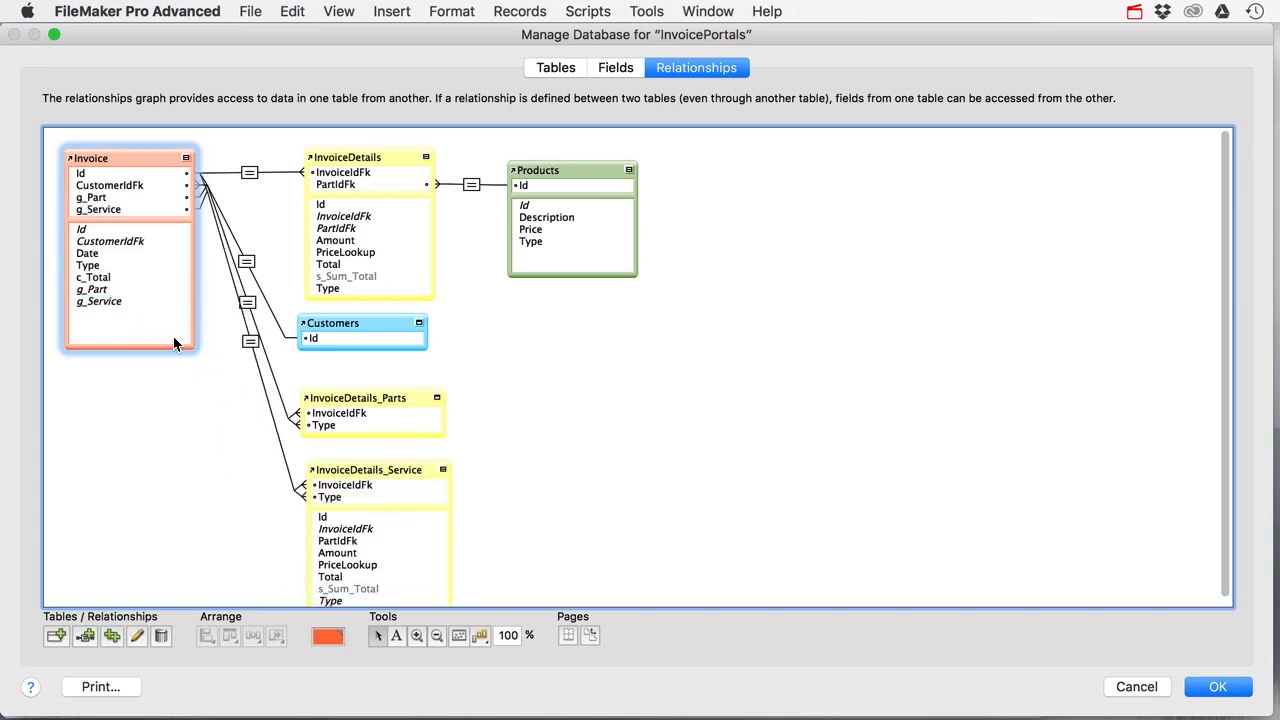
pyautogui.doubleClick(250, 341)
pyautogui.click(768, 551)
pyautogui.click(768, 586)
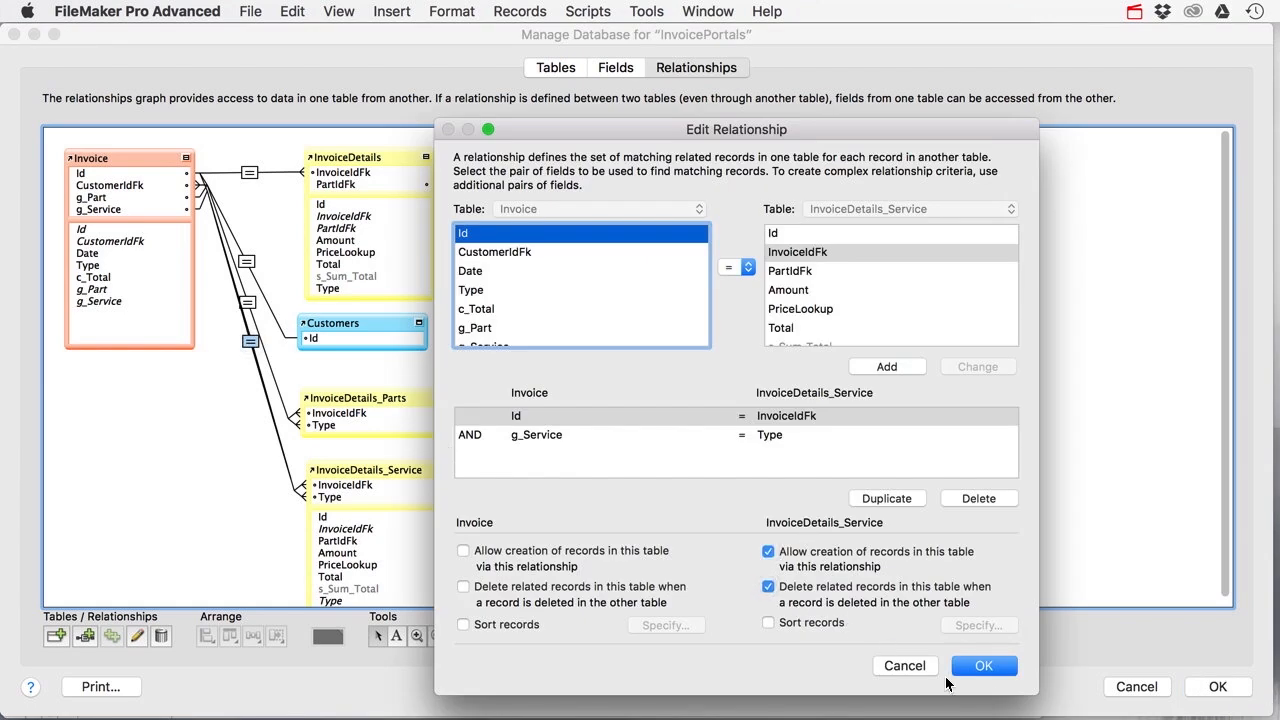
pyautogui.click(984, 666)
# Step: Collapse InvoiceDetails_Service to its match fields and line it up beneath InvoiceDetails_Parts
pyautogui.click(443, 470)
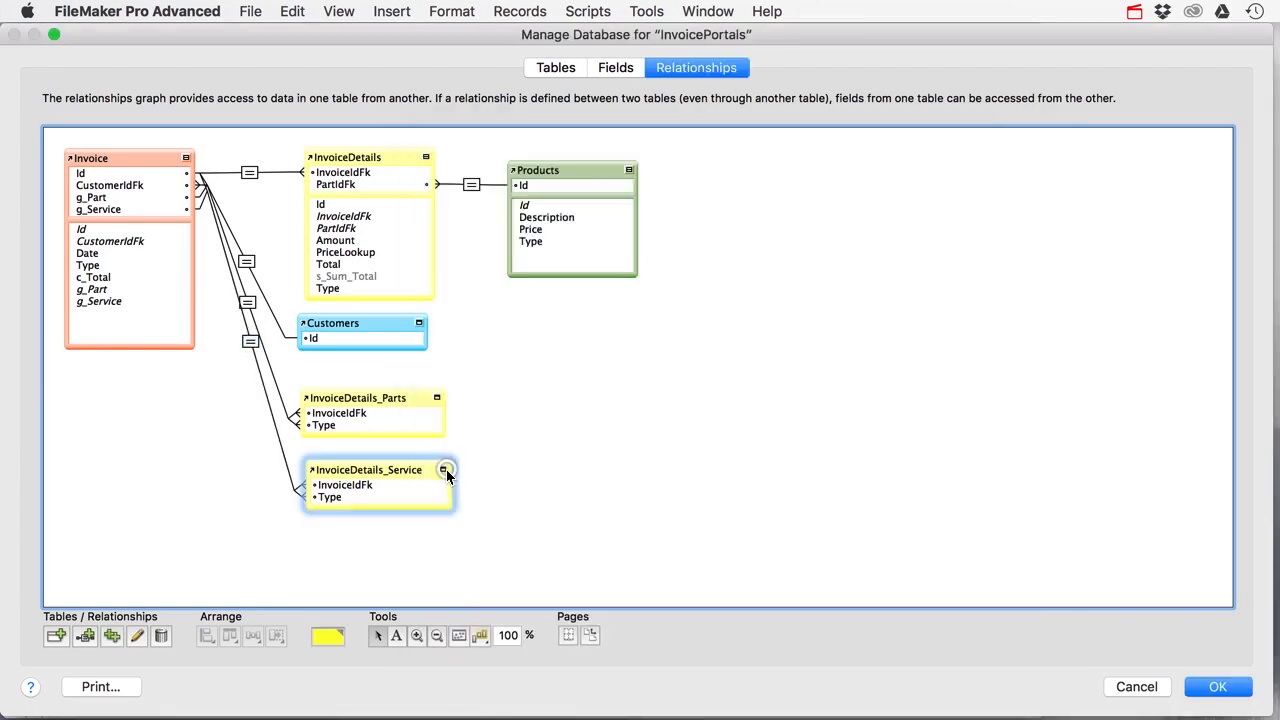
pyautogui.moveTo(397, 464); pyautogui.dragTo(393, 462)
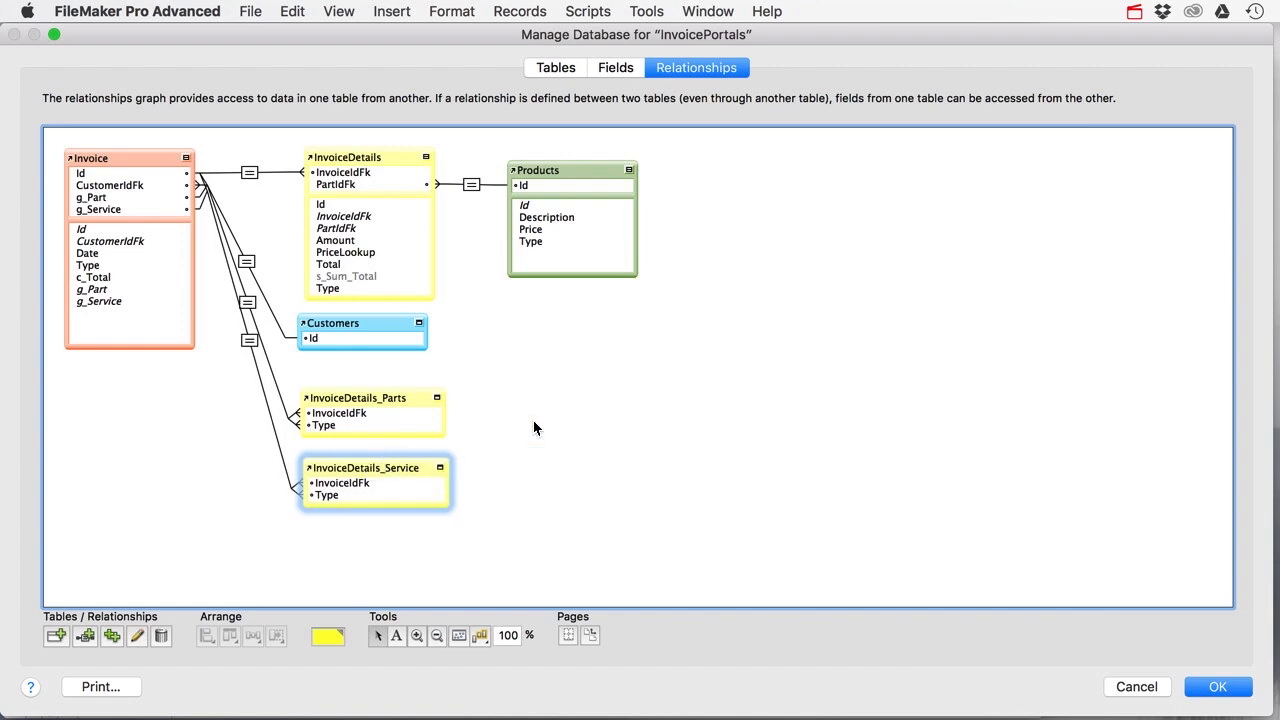
# Step: Check the options of the relationship between Invoice and InvoiceDetails, and save the database definition changes
pyautogui.doubleClick(249, 173)
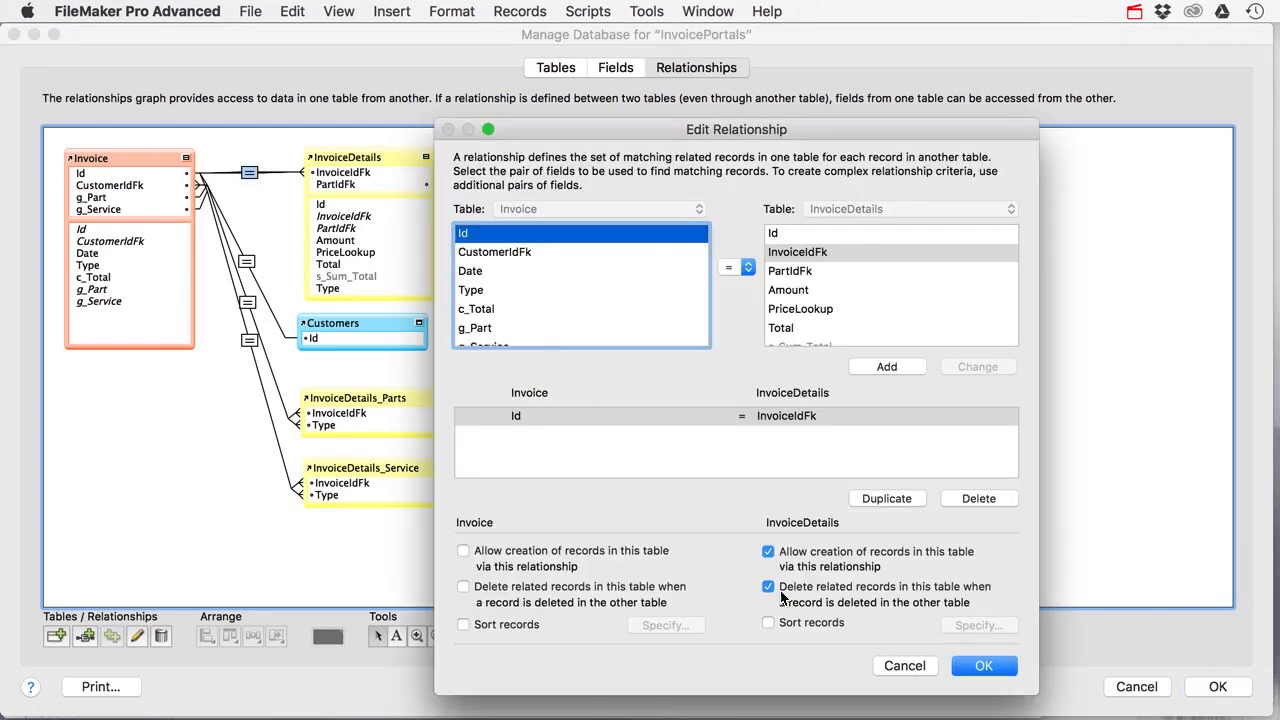
pyautogui.click(972, 666)
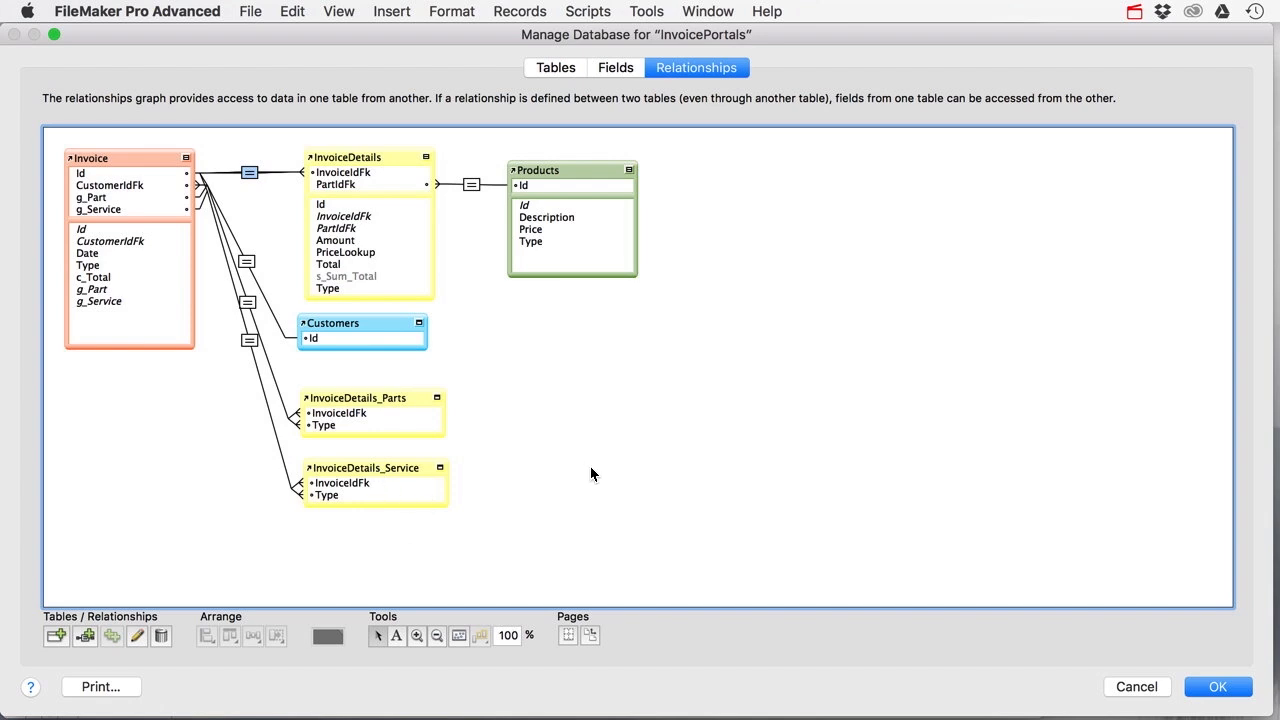
pyautogui.click(1226, 692)
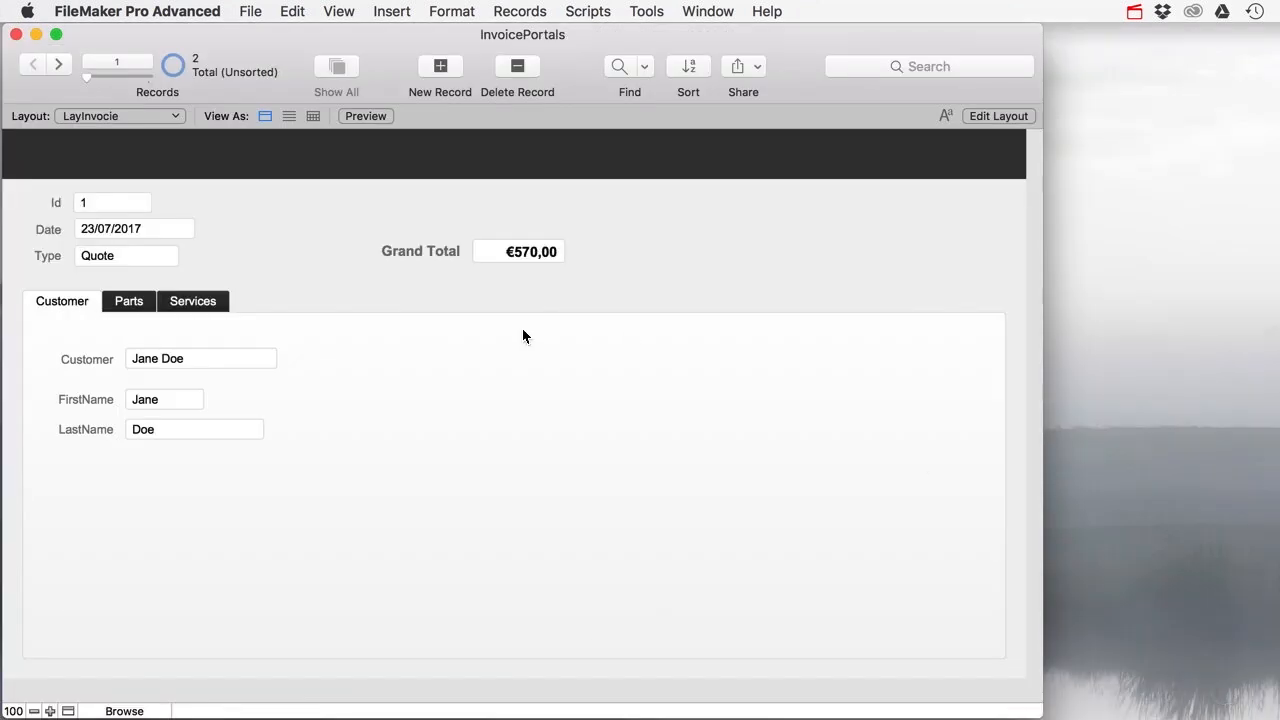
# Step: Switch to the Invoice table layout and add the g_Part and g_Service fields to its table view
pyautogui.click(118, 117)
pyautogui.moveTo(120, 115)
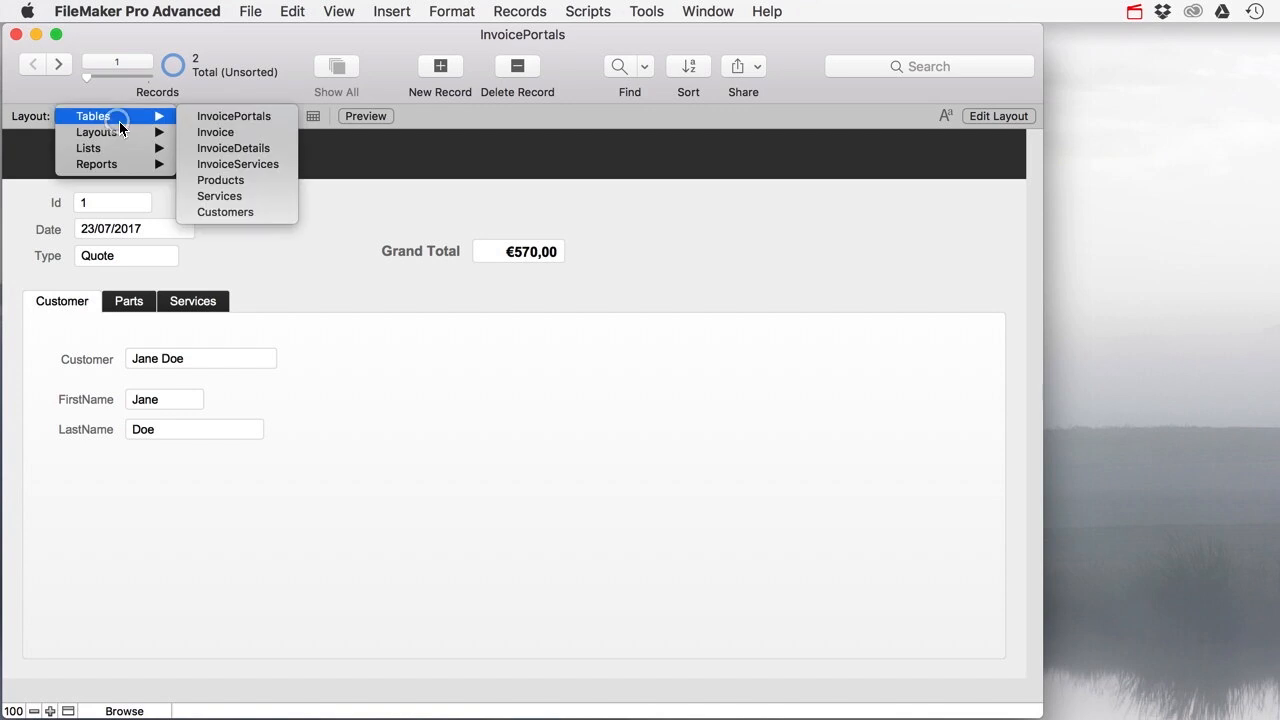
pyautogui.click(240, 133)
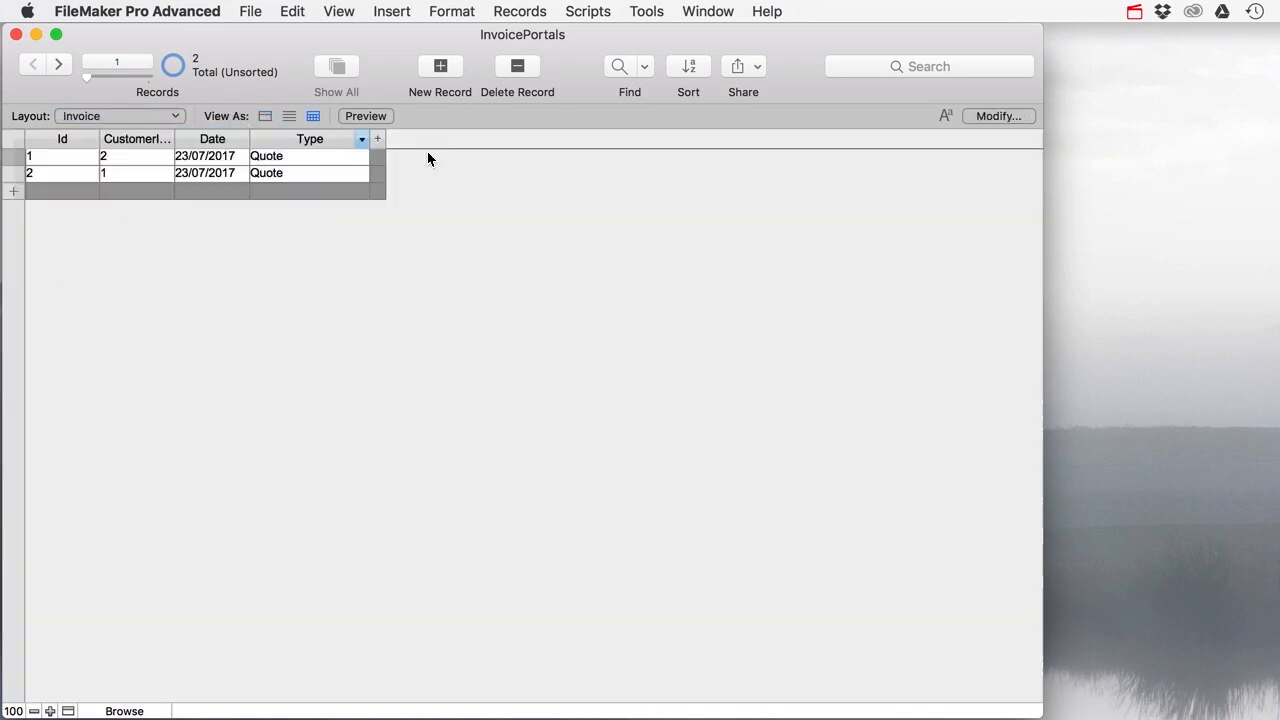
pyautogui.click(985, 116)
pyautogui.click(365, 643)
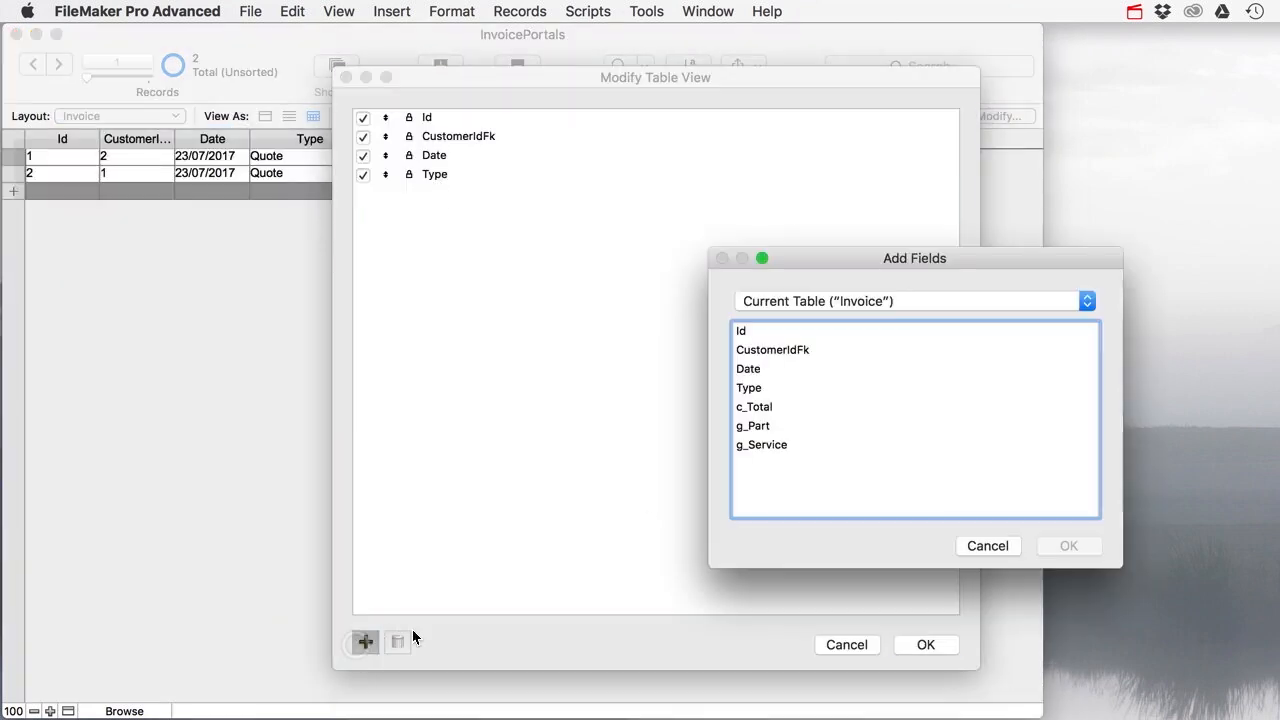
pyautogui.click(765, 426)
pyautogui.keyDown('shift'); pyautogui.click(762, 446); pyautogui.keyUp('shift')
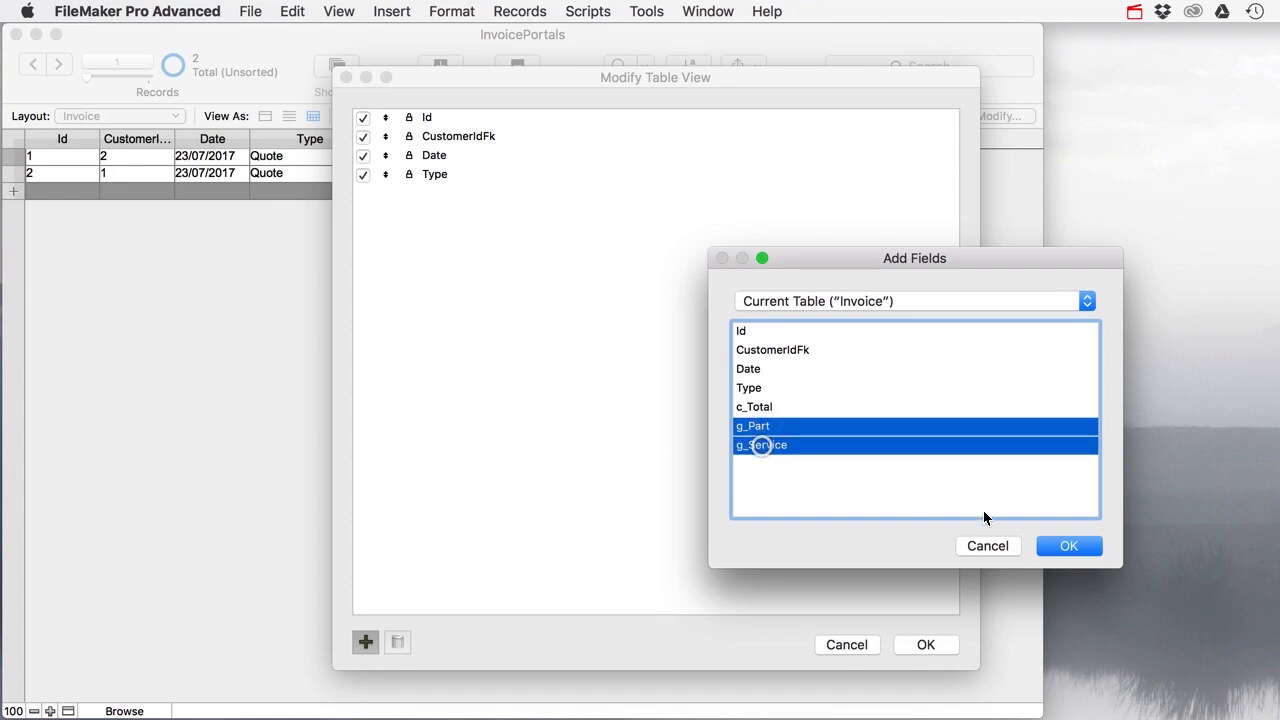
pyautogui.click(1071, 545)
pyautogui.click(946, 643)
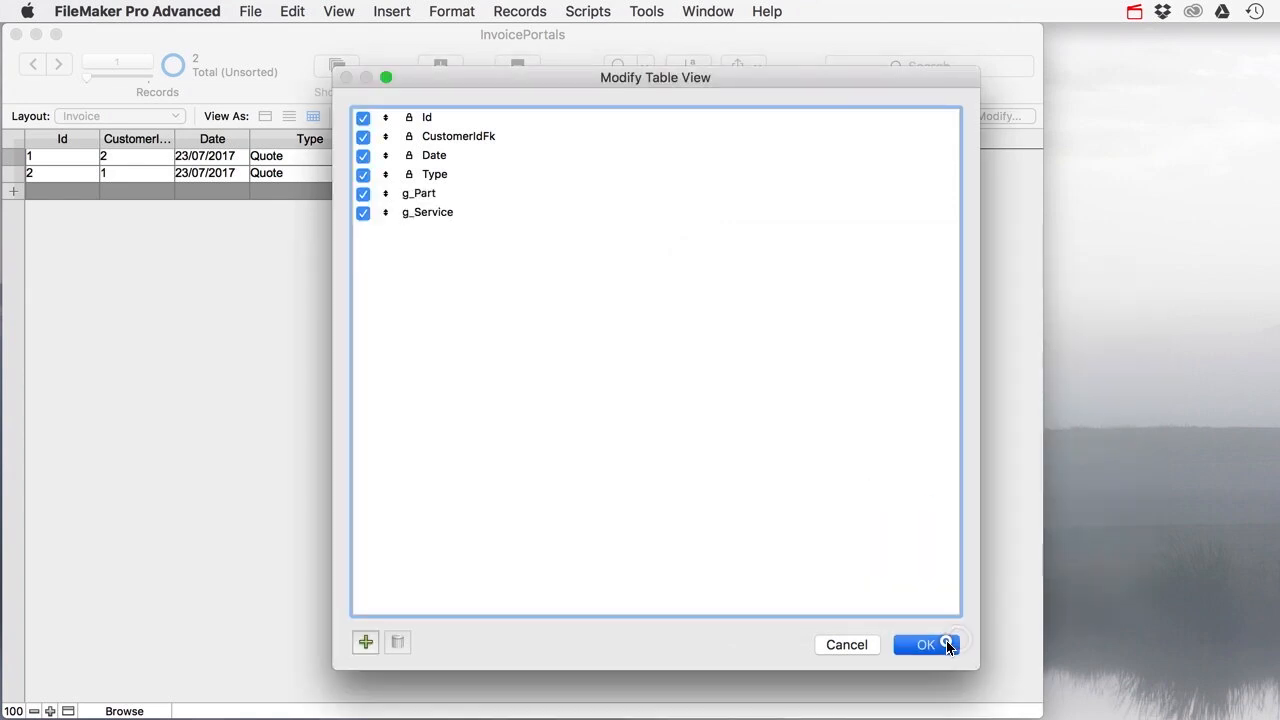
# Step: Check the g_Part and g_Service cells of the existing invoices and create a new Invoice record
pyautogui.click(409, 162)
pyautogui.click(409, 177)
pyautogui.click(507, 158)
pyautogui.click(442, 64)
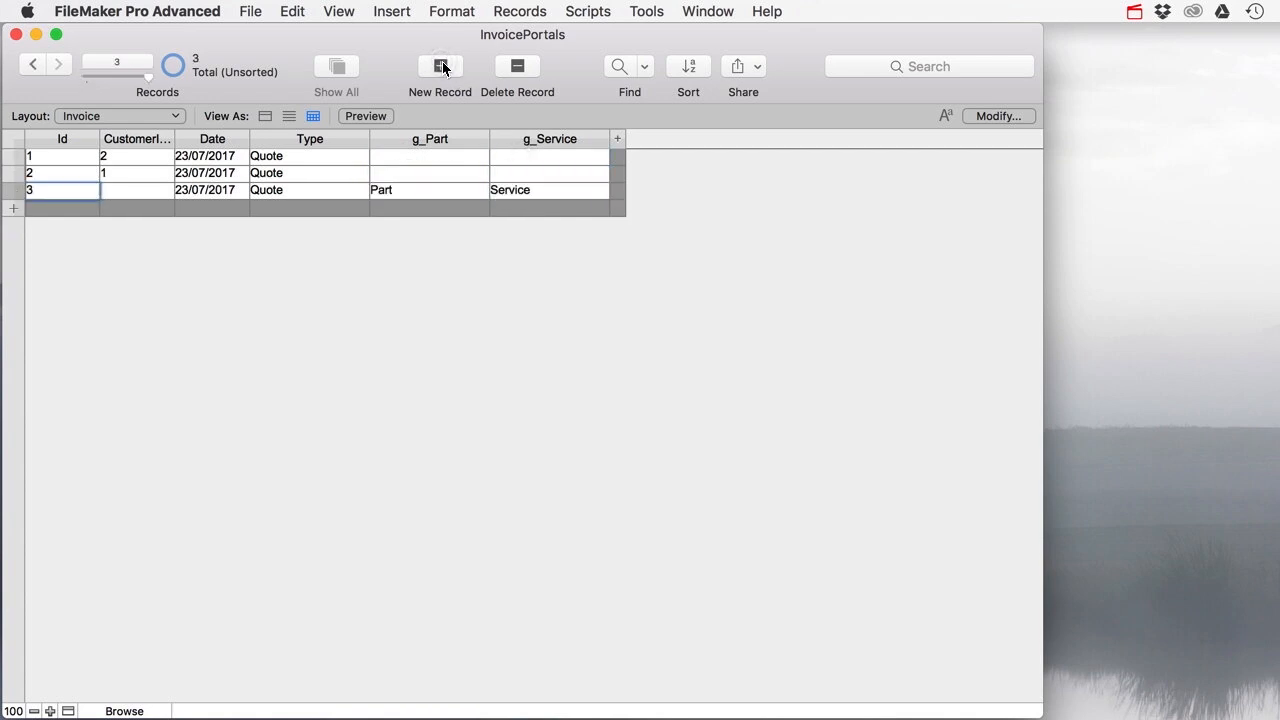
# Step: Compare the g_Part and g_Service contents of the new Invoice record with those of the older records
pyautogui.click(417, 192)
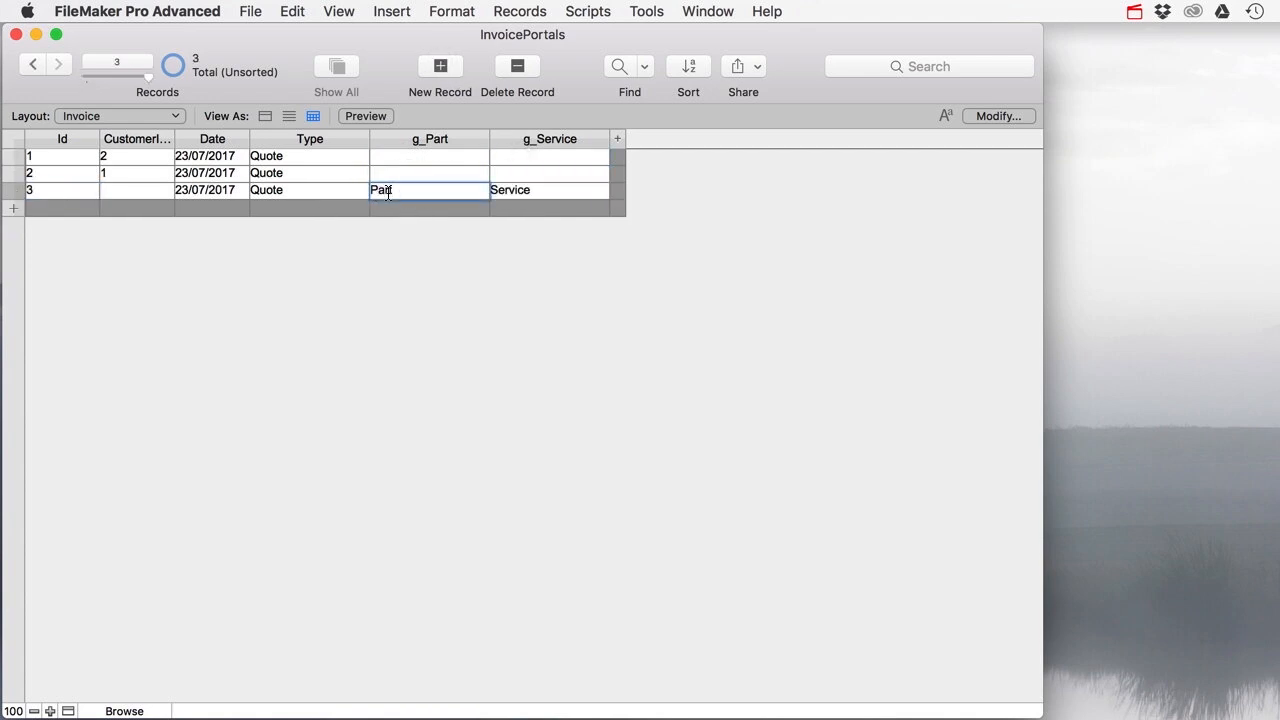
pyautogui.moveTo(400, 191); pyautogui.dragTo(343, 191)
pyautogui.click(538, 195)
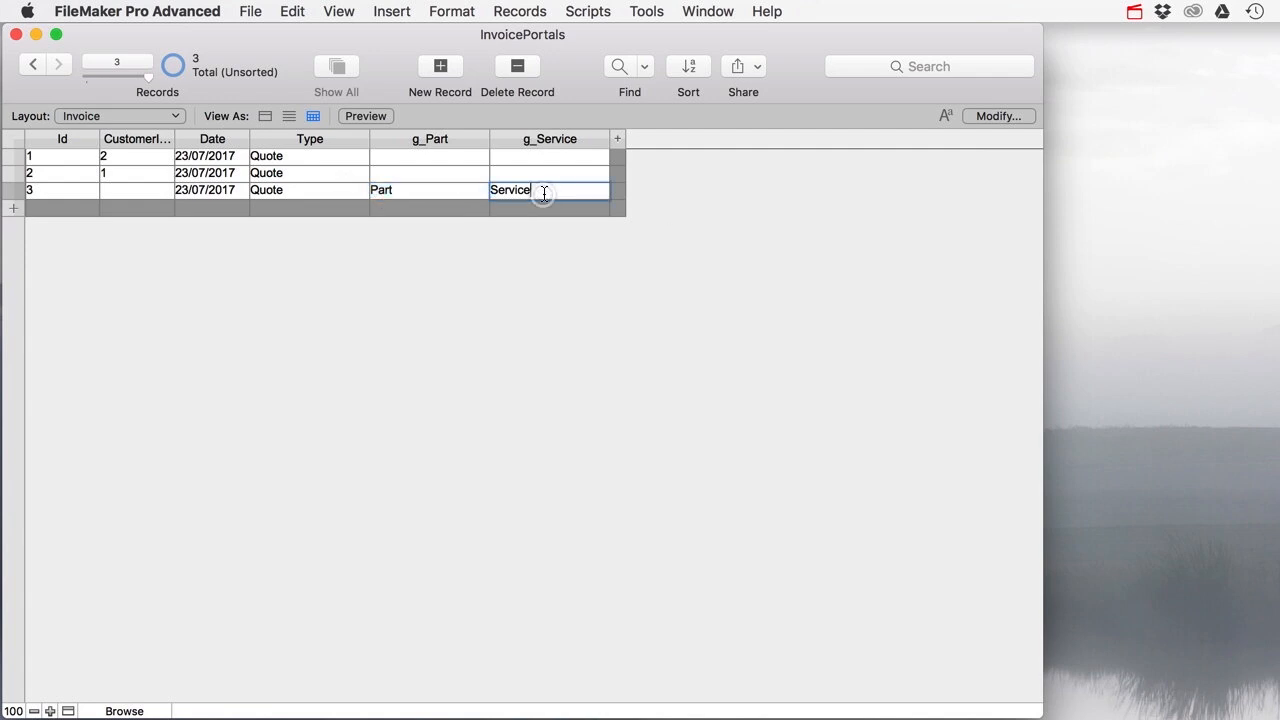
pyautogui.doubleClick(498, 190)
pyautogui.click(450, 173)
pyautogui.click(434, 157)
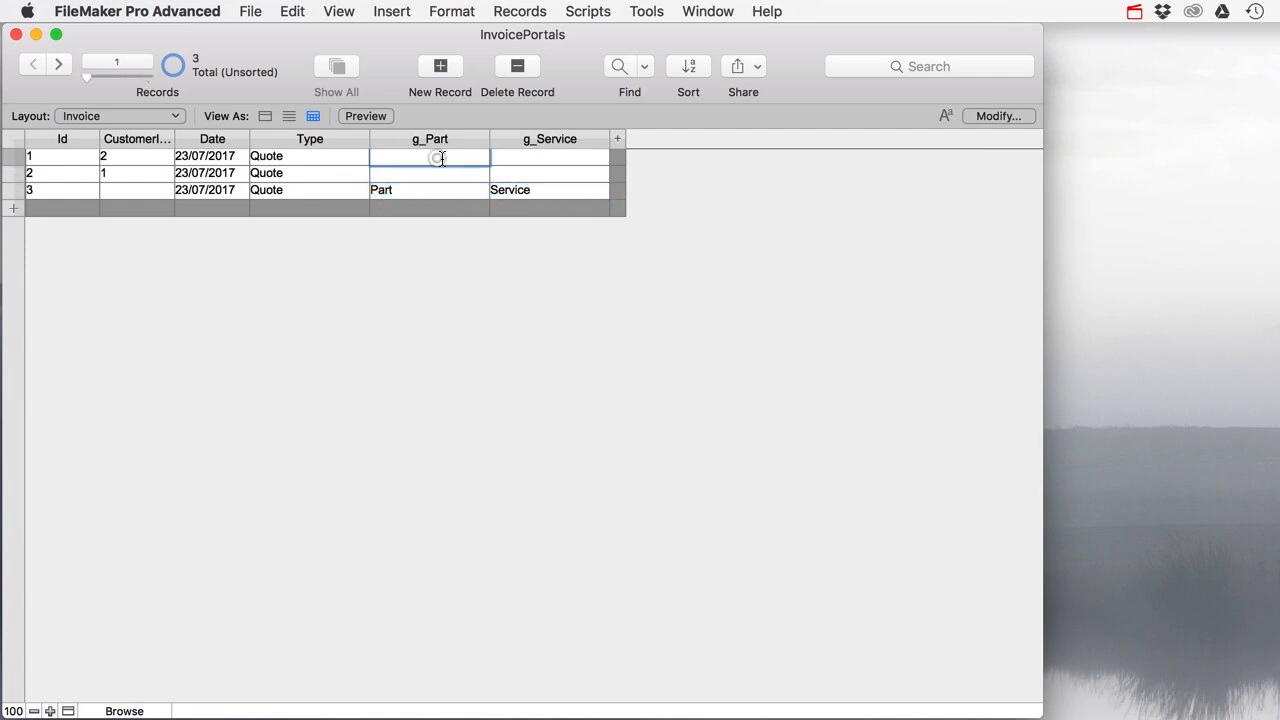
pyautogui.click(521, 158)
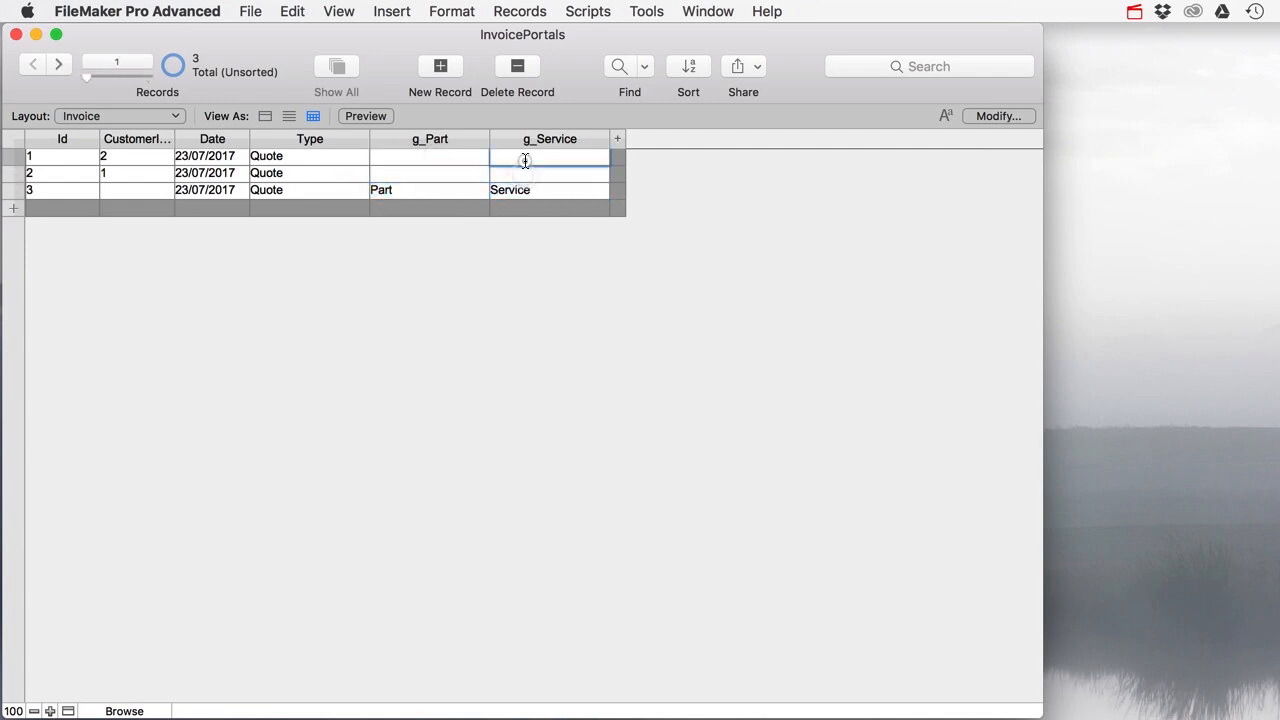
# Step: Replace the g_Part contents with "Part" in all records of the Invoice table
pyautogui.click(412, 189)
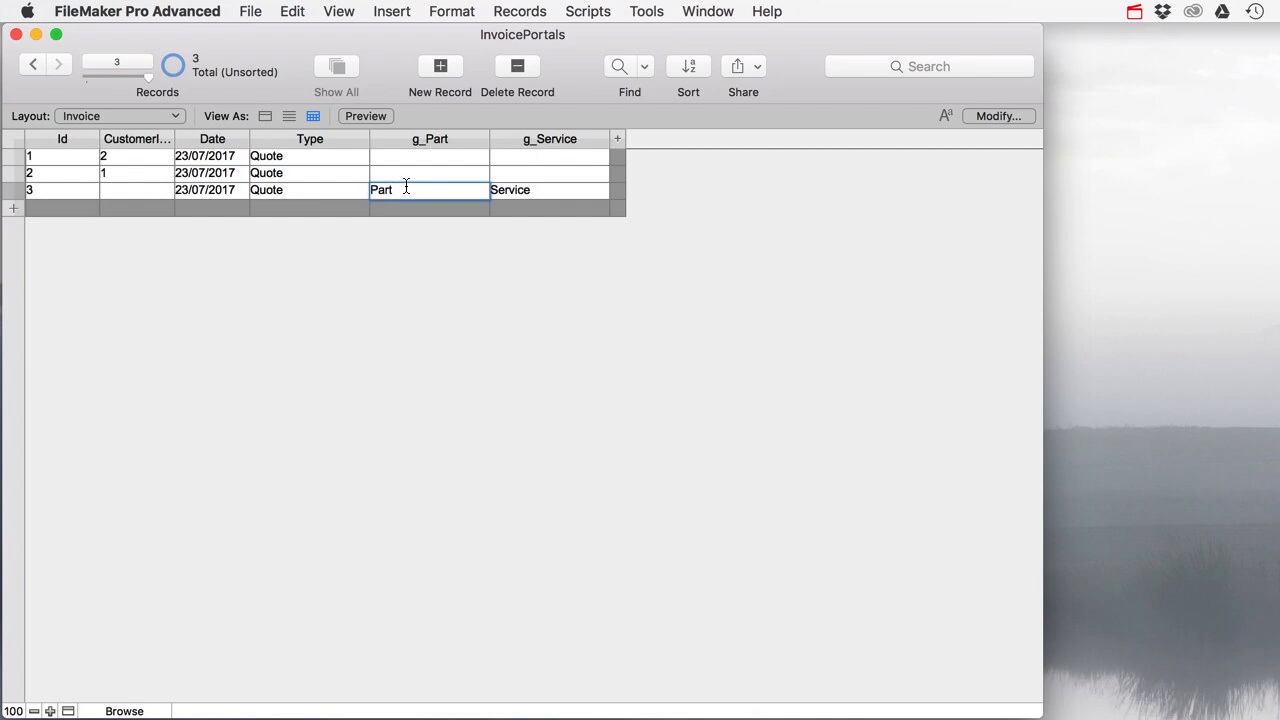
pyautogui.click(403, 174)
pyautogui.click(402, 159)
pyautogui.click(405, 191)
pyautogui.click(519, 11)
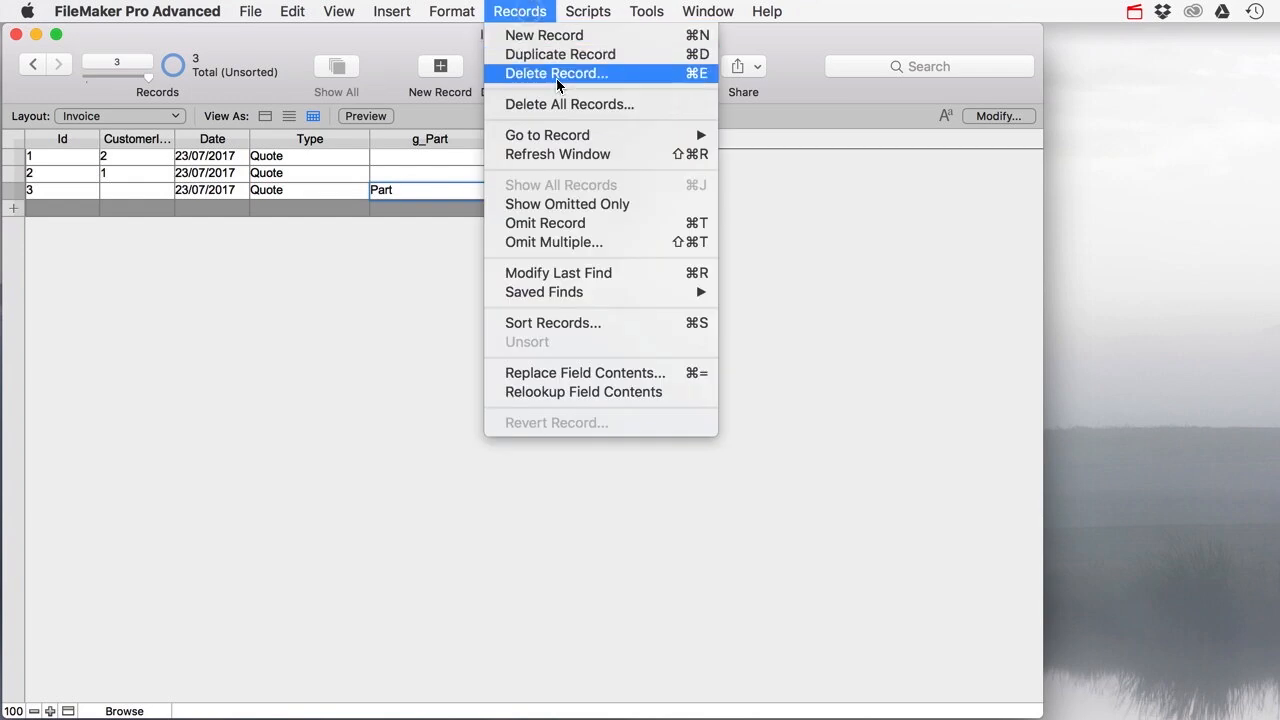
pyautogui.click(601, 378)
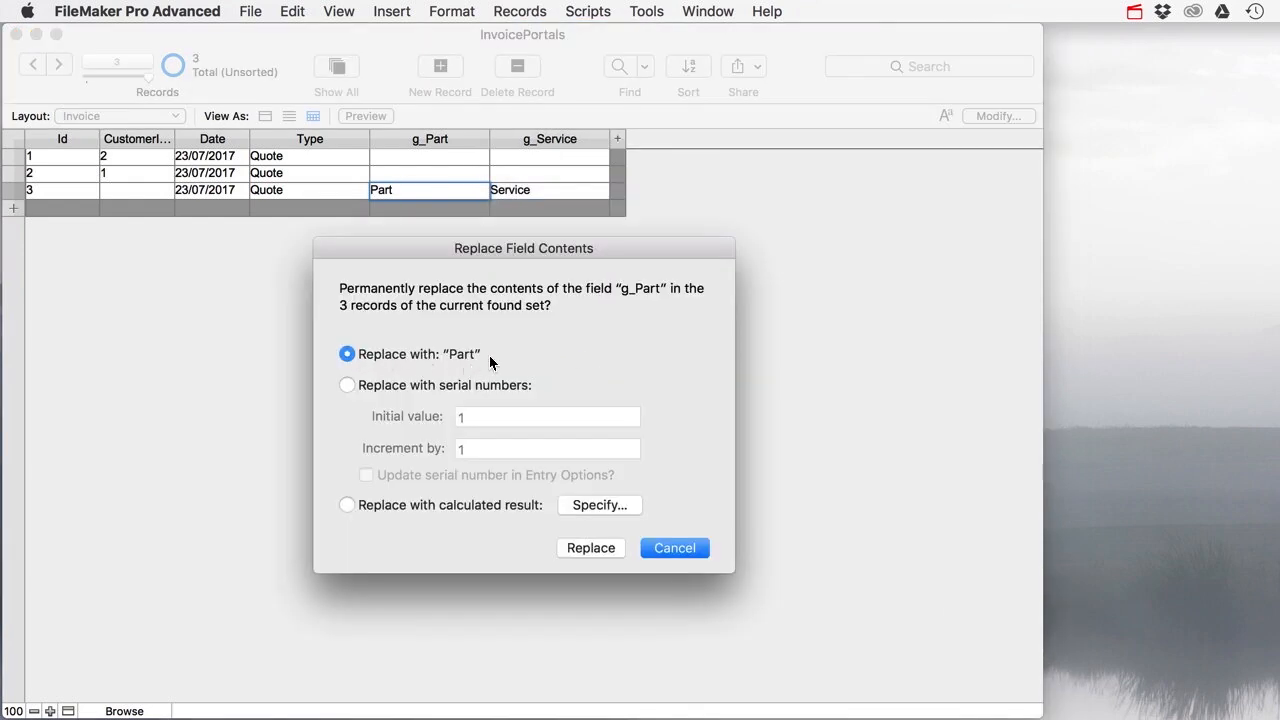
pyautogui.click(603, 547)
# Step: Replace the g_Service contents with "Service" in all records of the Invoice table
pyautogui.click(517, 190)
pyautogui.click(519, 11)
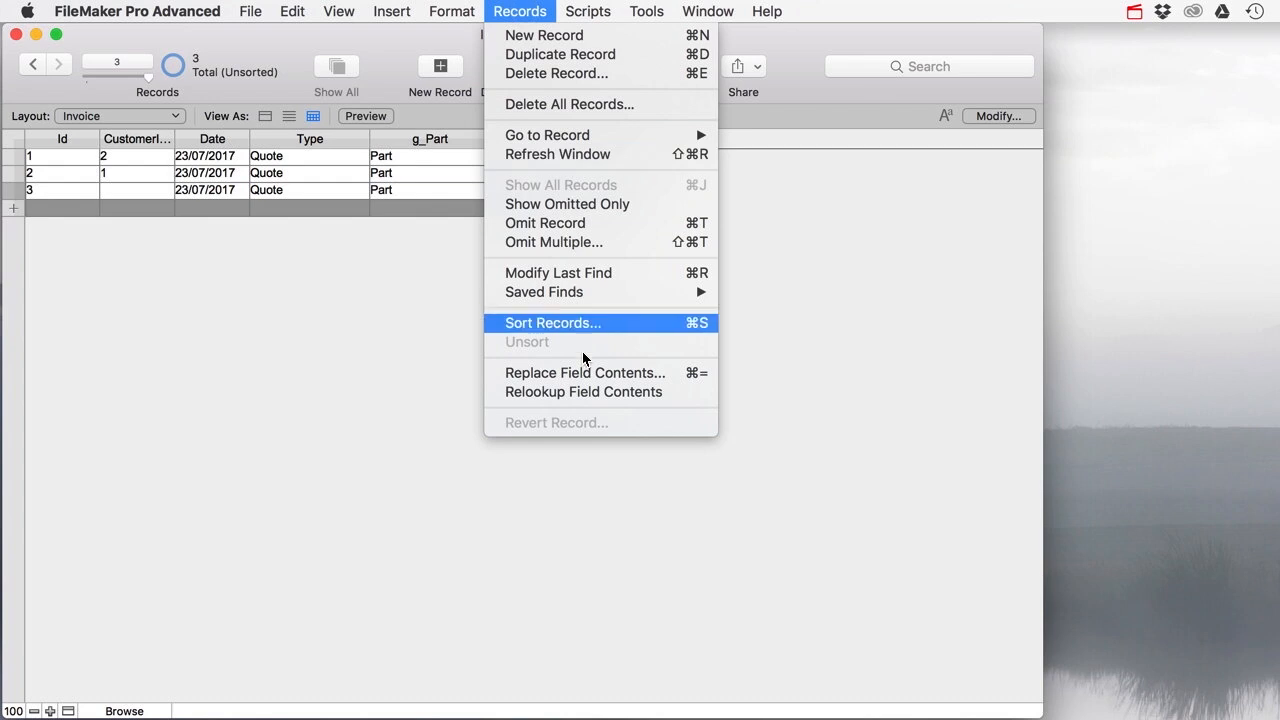
pyautogui.click(587, 376)
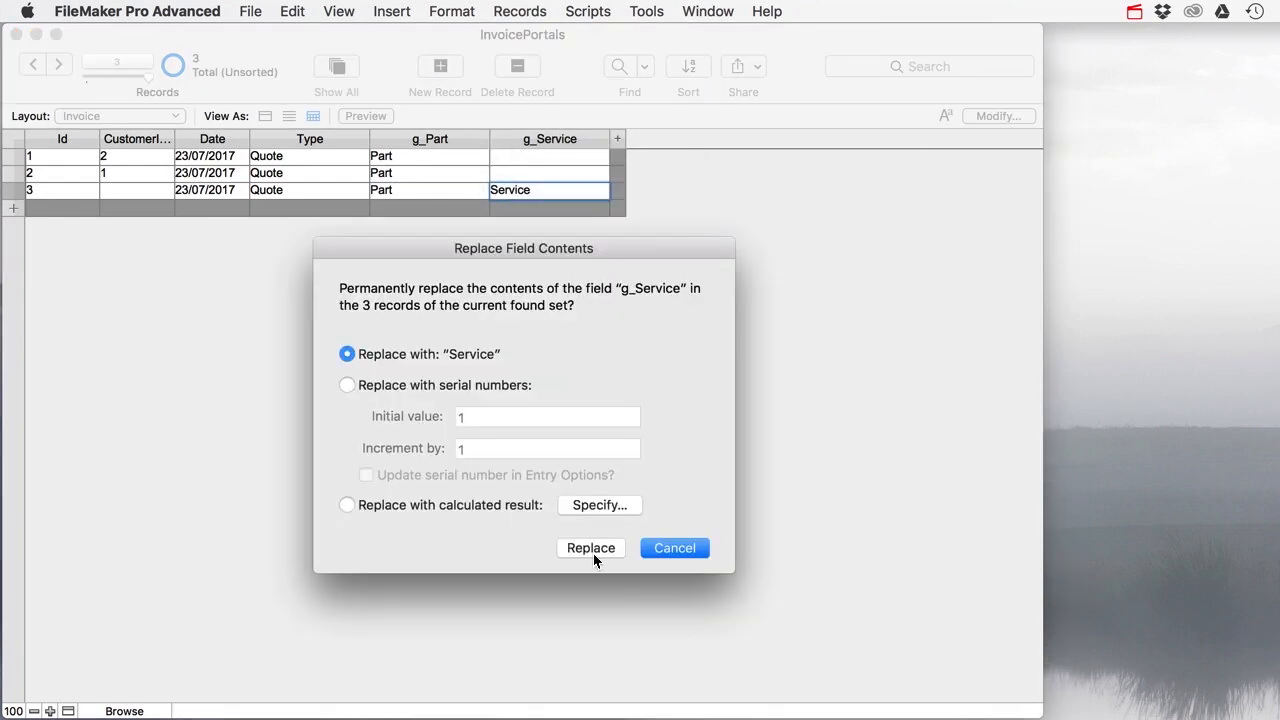
pyautogui.click(591, 548)
pyautogui.click(428, 188)
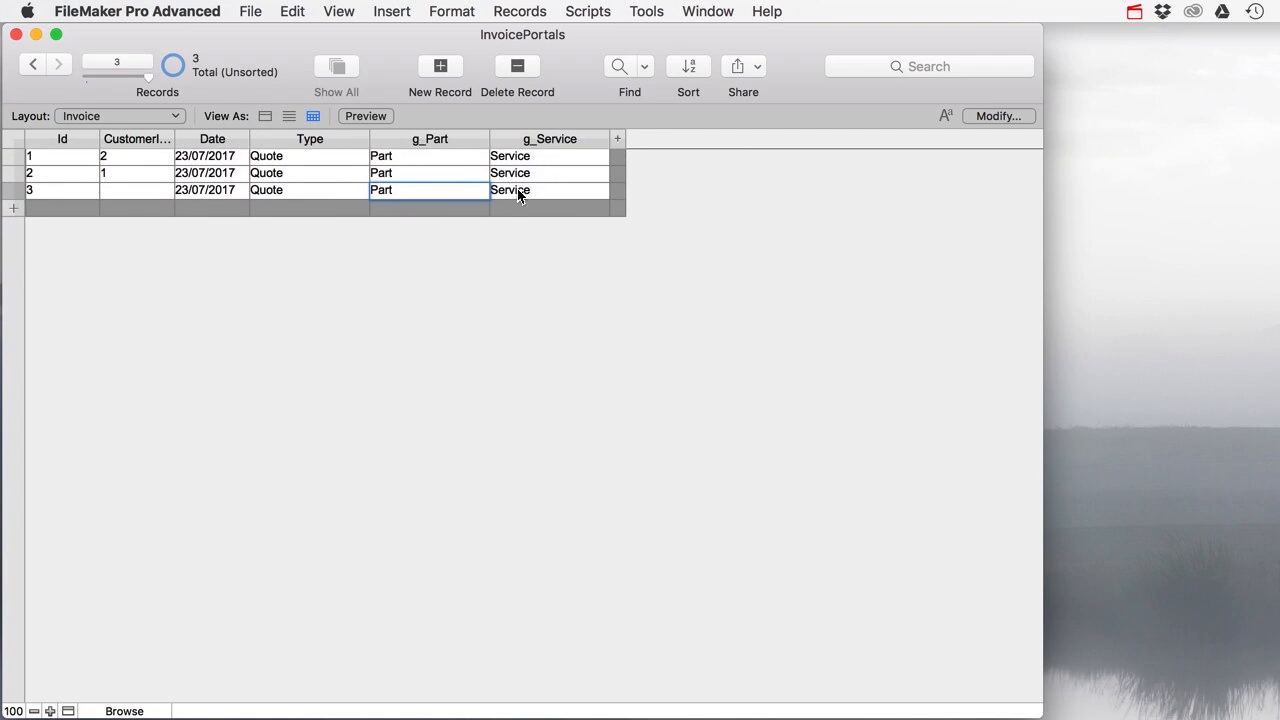
# Step: Delete the invoice record with Id 3
pyautogui.click(149, 190)
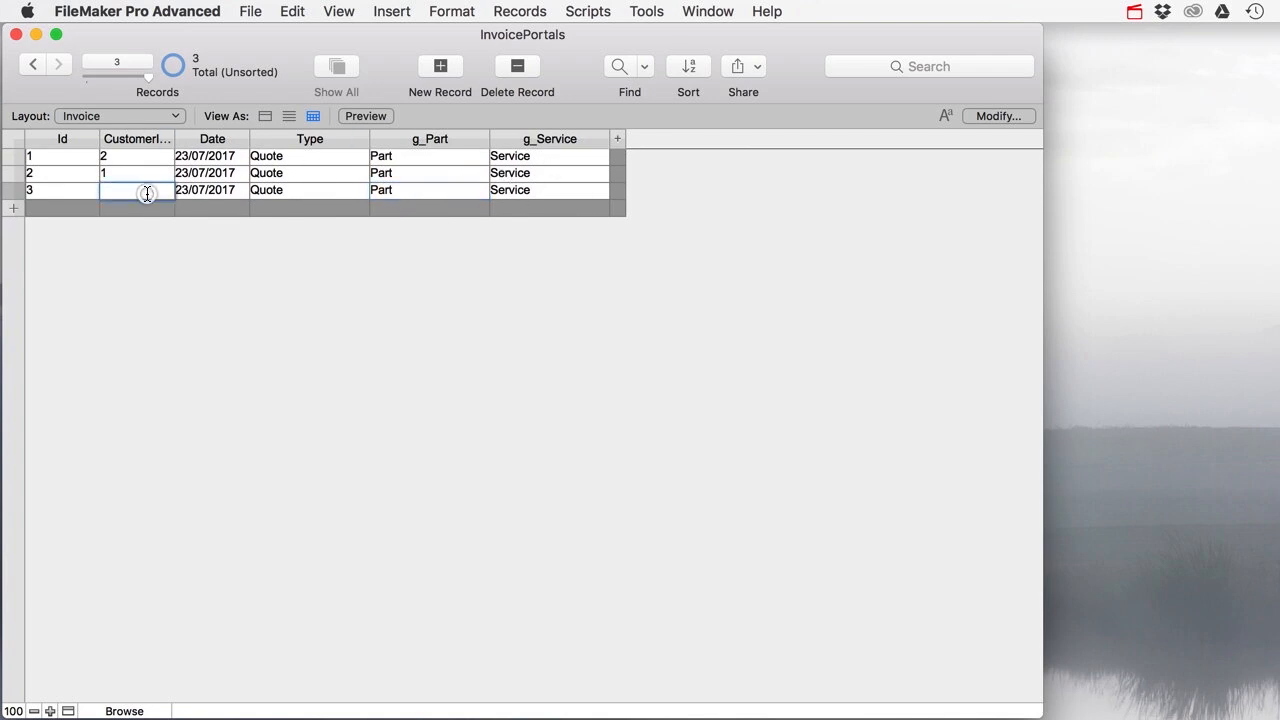
pyautogui.click(517, 66)
pyautogui.click(868, 366)
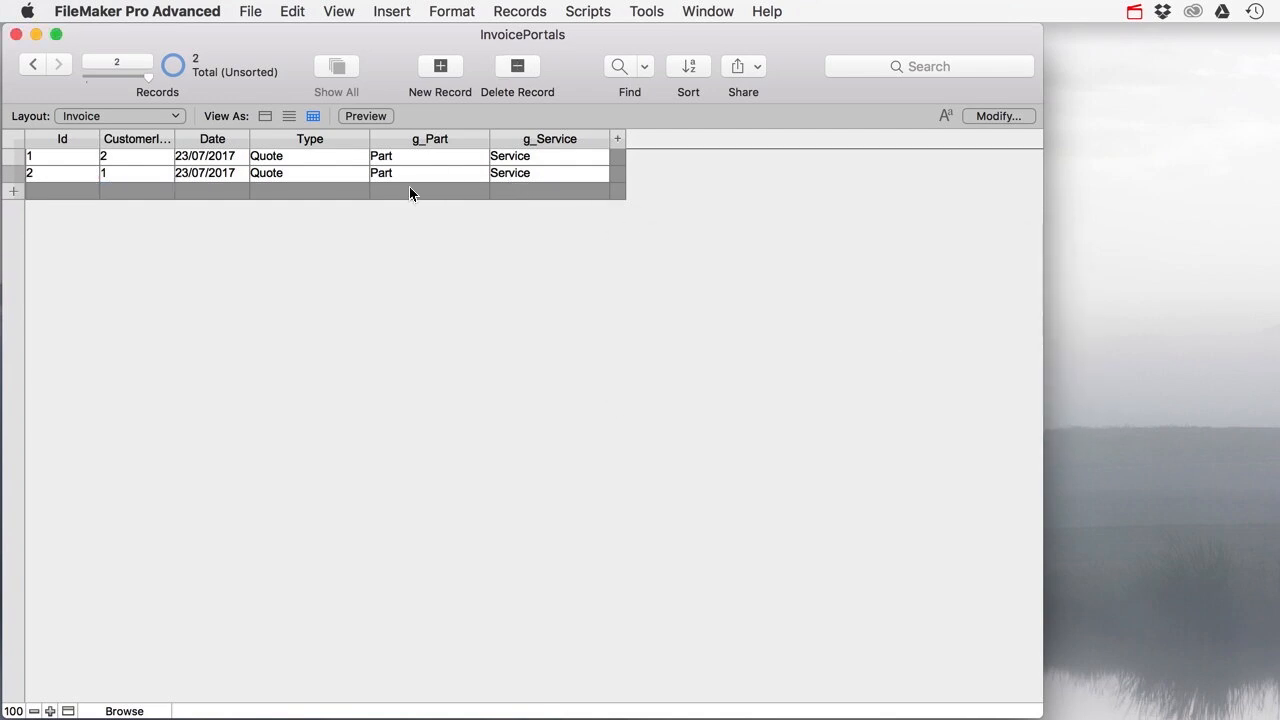
# Step: Switch to the LayInvocie layout and check the invoice's Services and Parts portals
pyautogui.click(140, 116)
pyautogui.moveTo(131, 118)
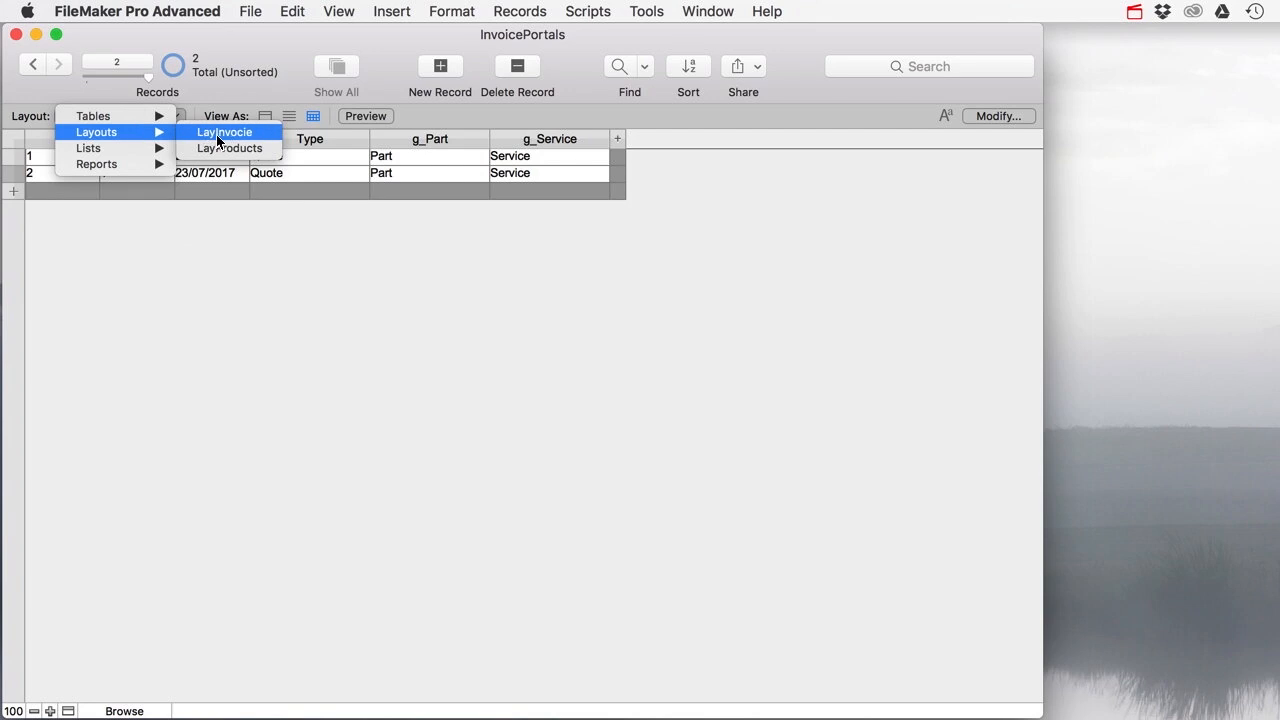
pyautogui.click(228, 132)
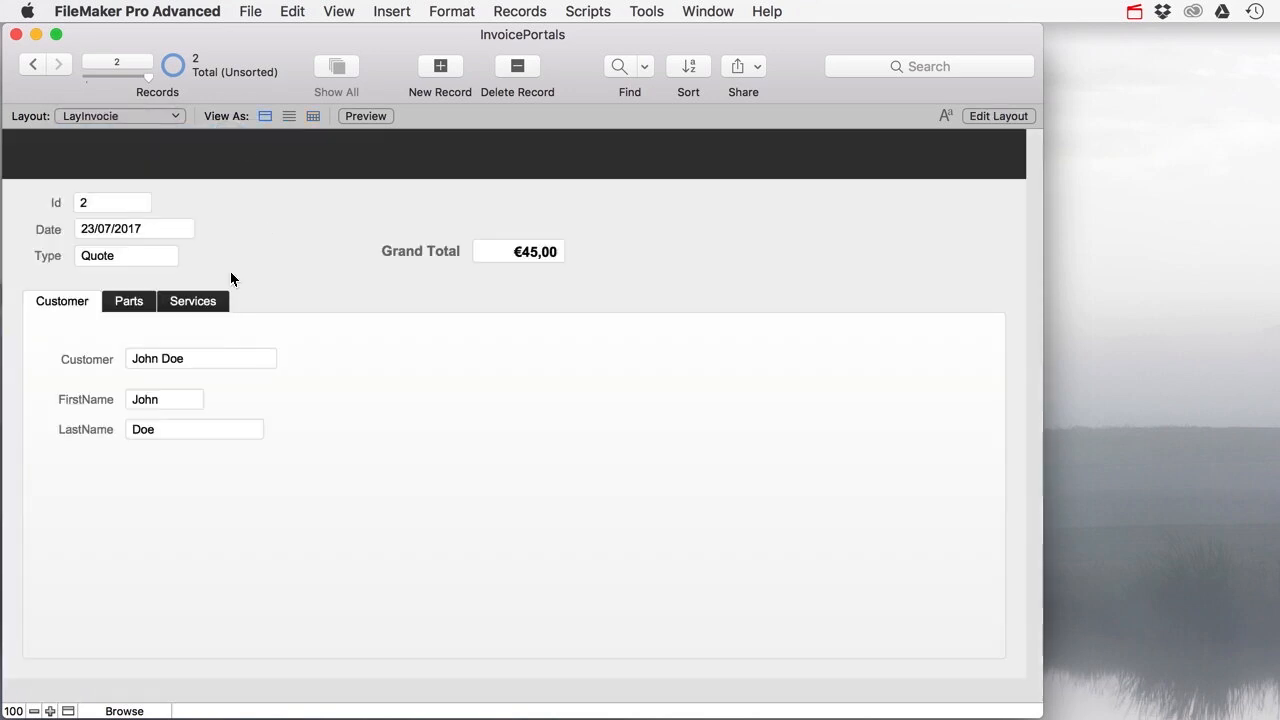
pyautogui.click(150, 305)
pyautogui.click(174, 303)
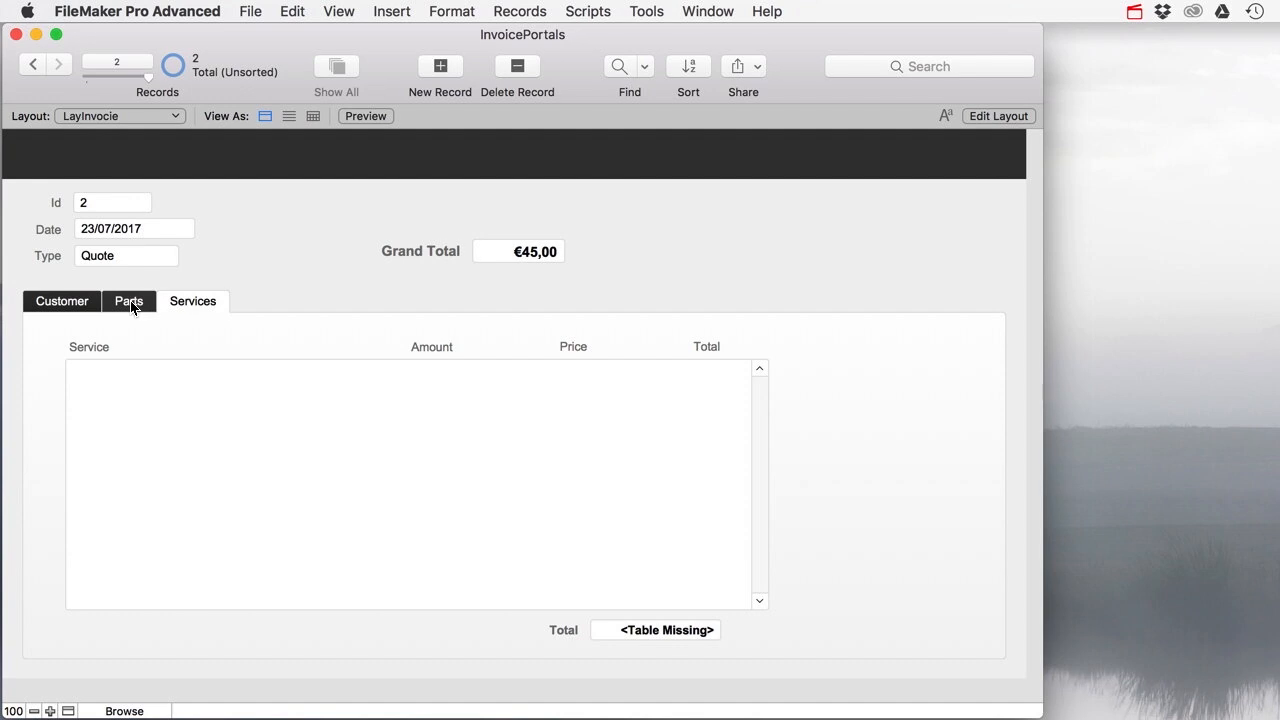
pyautogui.click(132, 307)
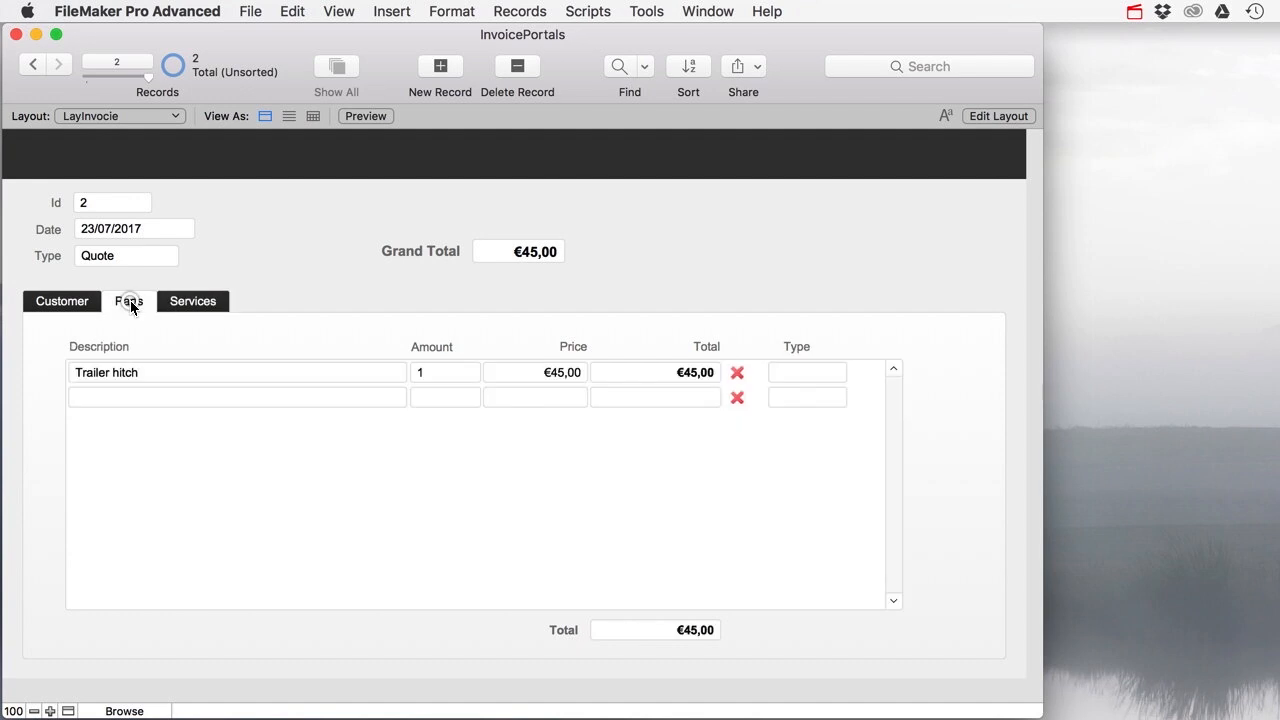
# Step: Edit the layout and set the Parts portal to show related records from InvoiceDetails_Parts
pyautogui.click(993, 117)
pyautogui.doubleClick(173, 433)
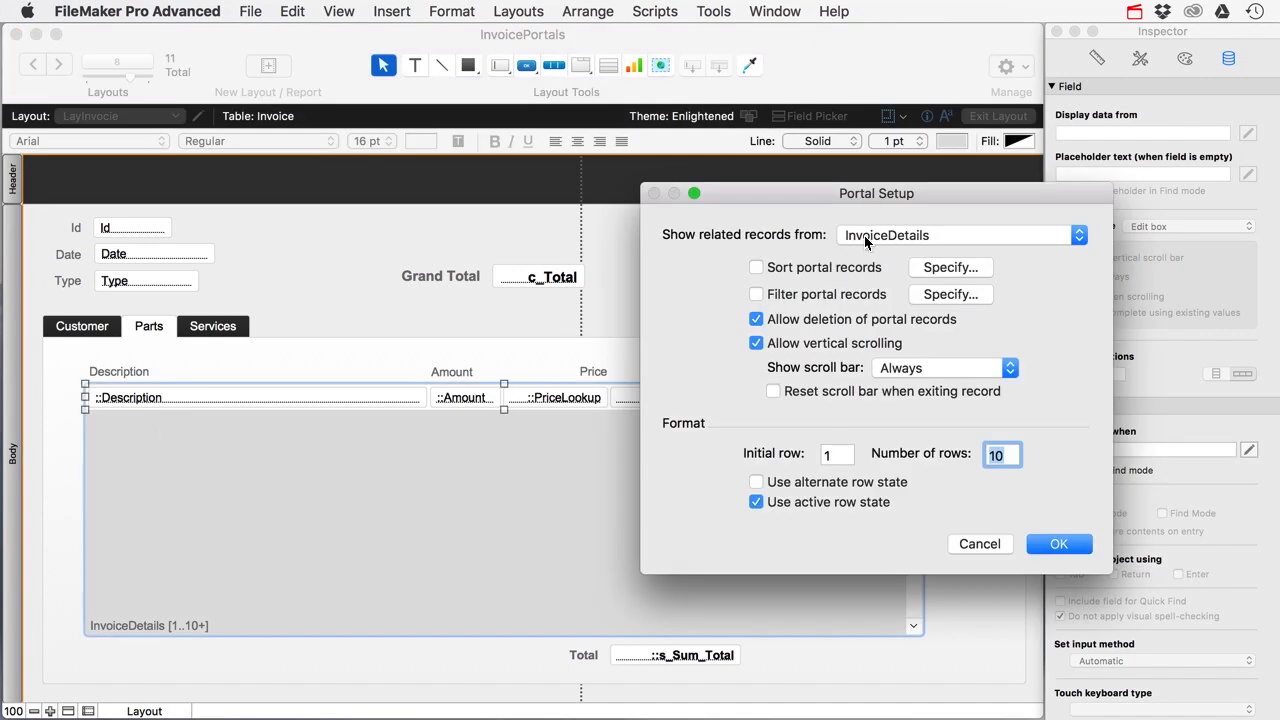
pyautogui.click(963, 236)
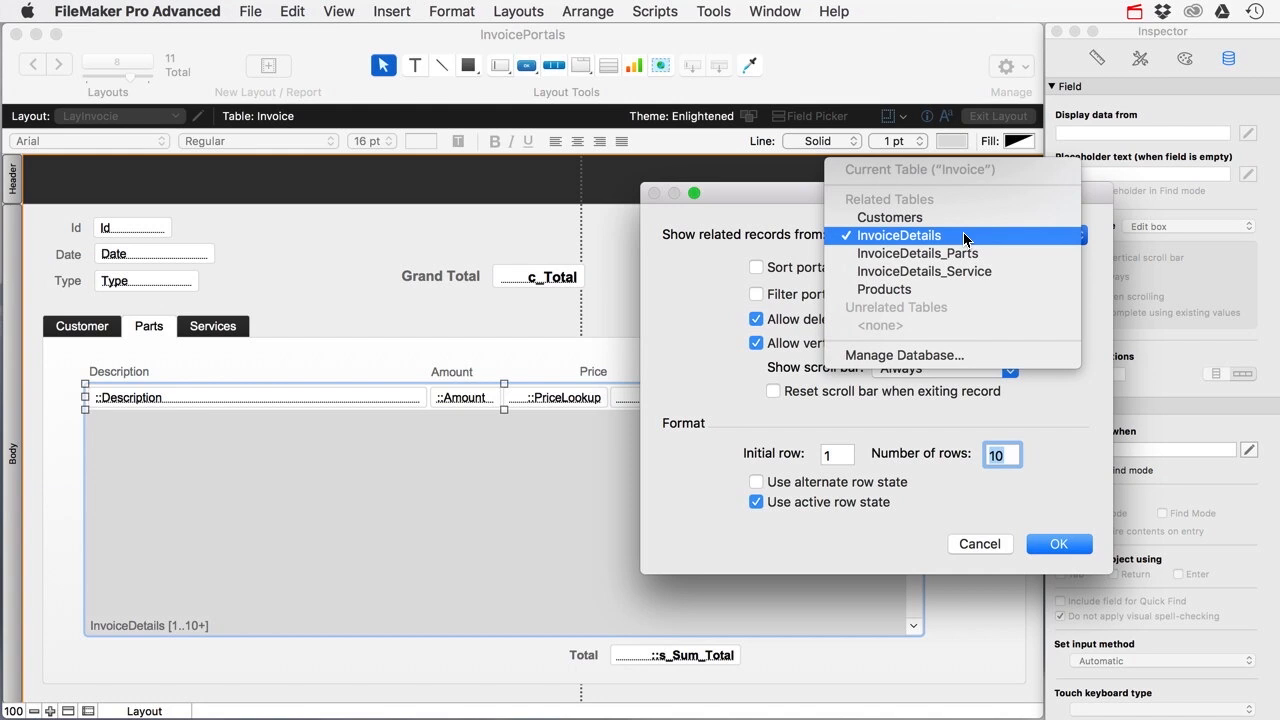
pyautogui.click(995, 257)
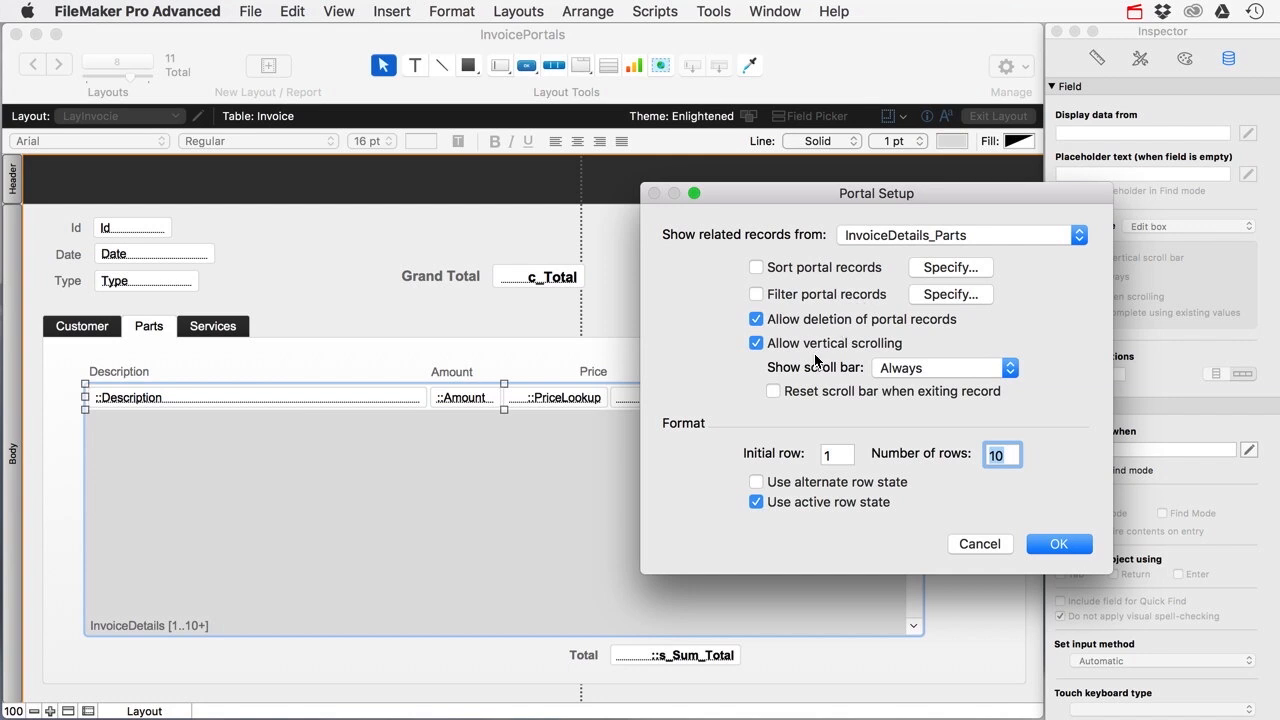
pyautogui.click(1058, 543)
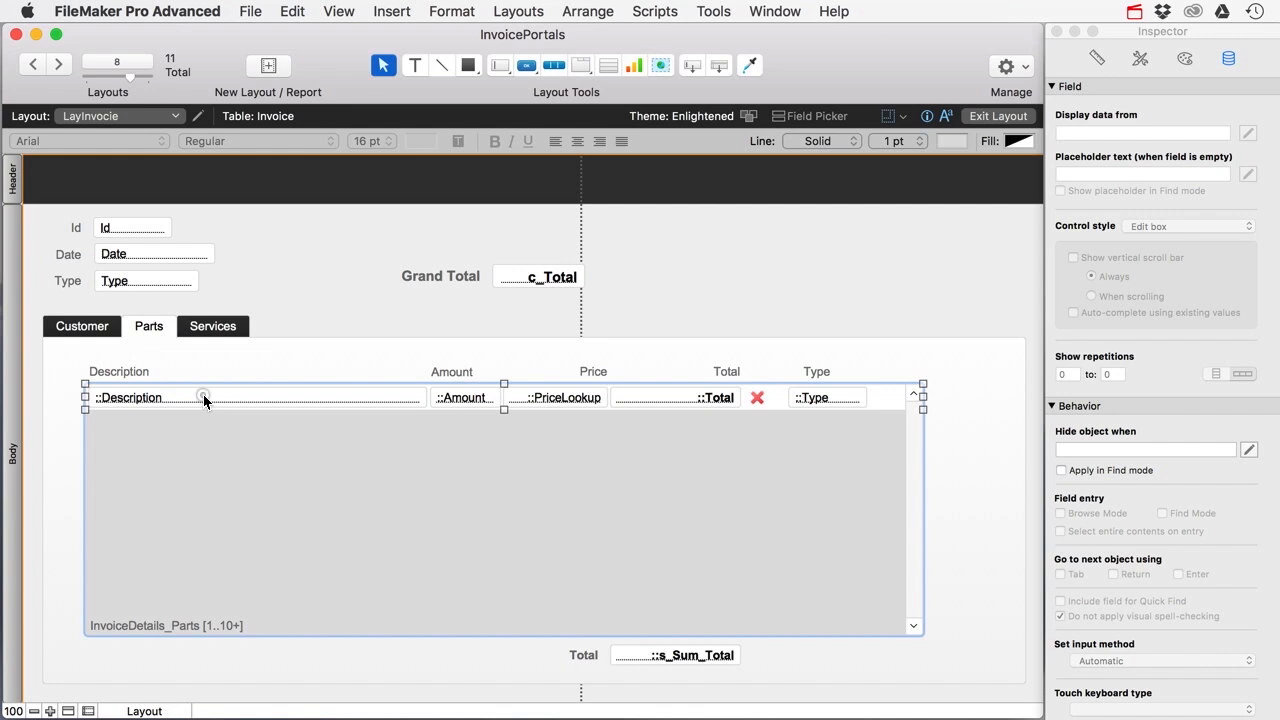
# Step: Inspect the Parts portal's Description and Amount fields and the PartIdFk link between InvoiceDetails and Products in the relationships graph
pyautogui.click(204, 400)
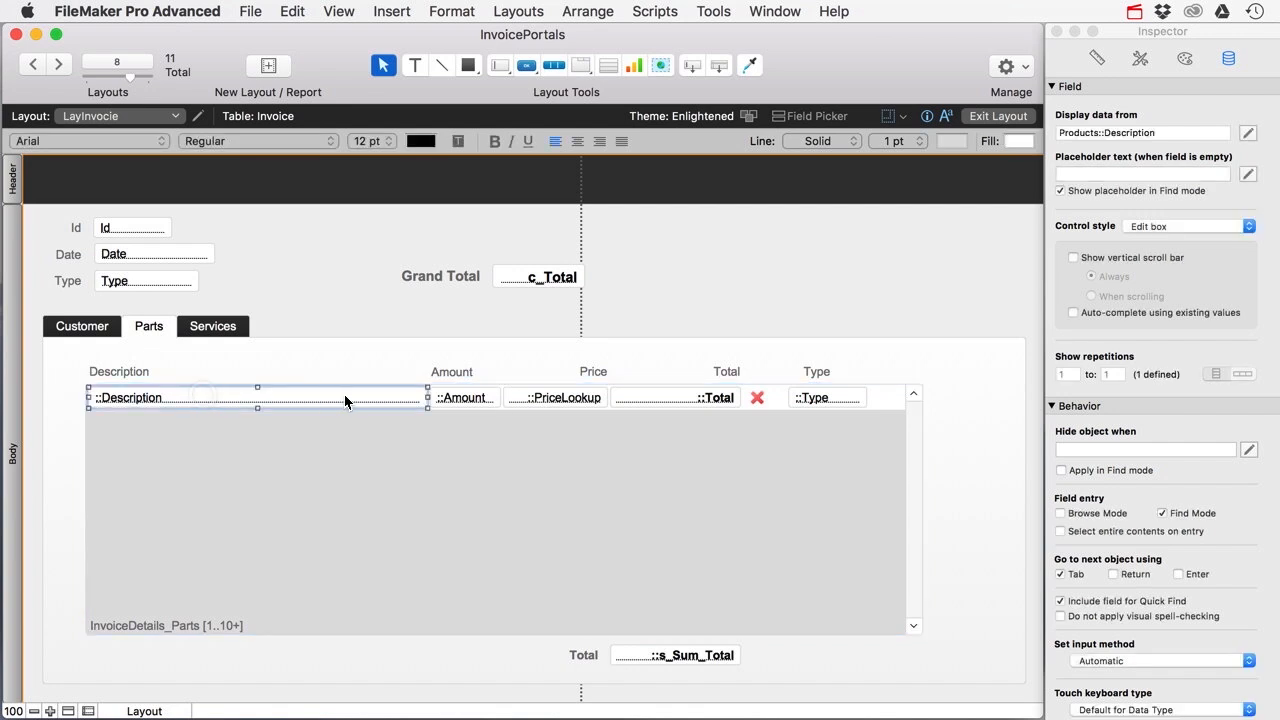
pyautogui.click(474, 402)
pyautogui.click(194, 403)
pyautogui.press('super+shift+d')
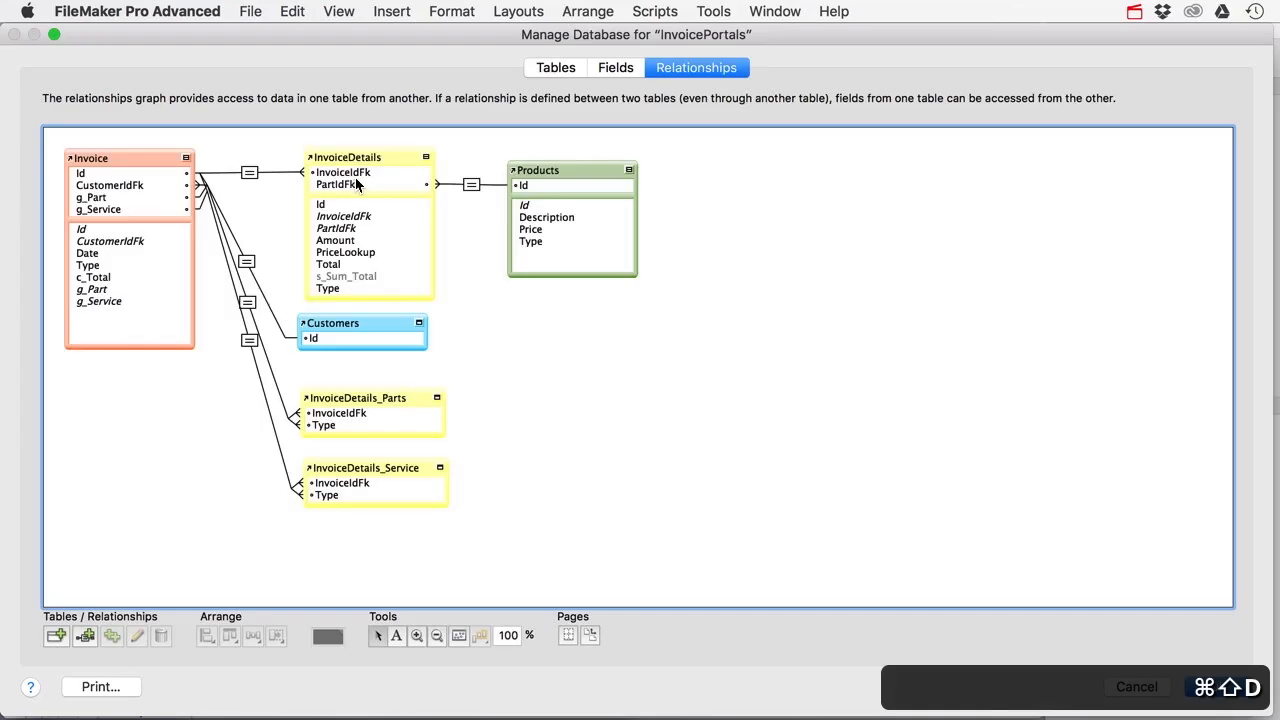
pyautogui.click(335, 186)
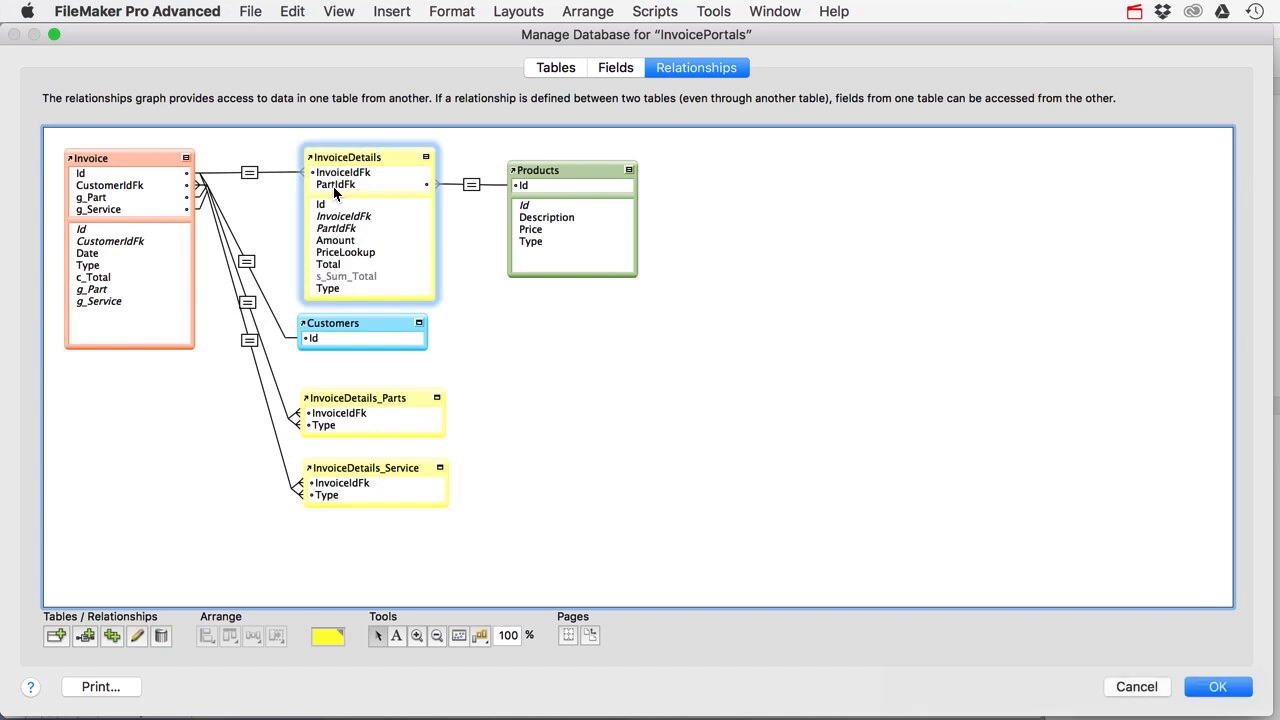
pyautogui.click(556, 170)
pyautogui.click(356, 156)
# Step: Rename the PartIdFk field of the InvoiceDetails table as ProductdFk and save the database definition
pyautogui.click(616, 67)
pyautogui.click(195, 98)
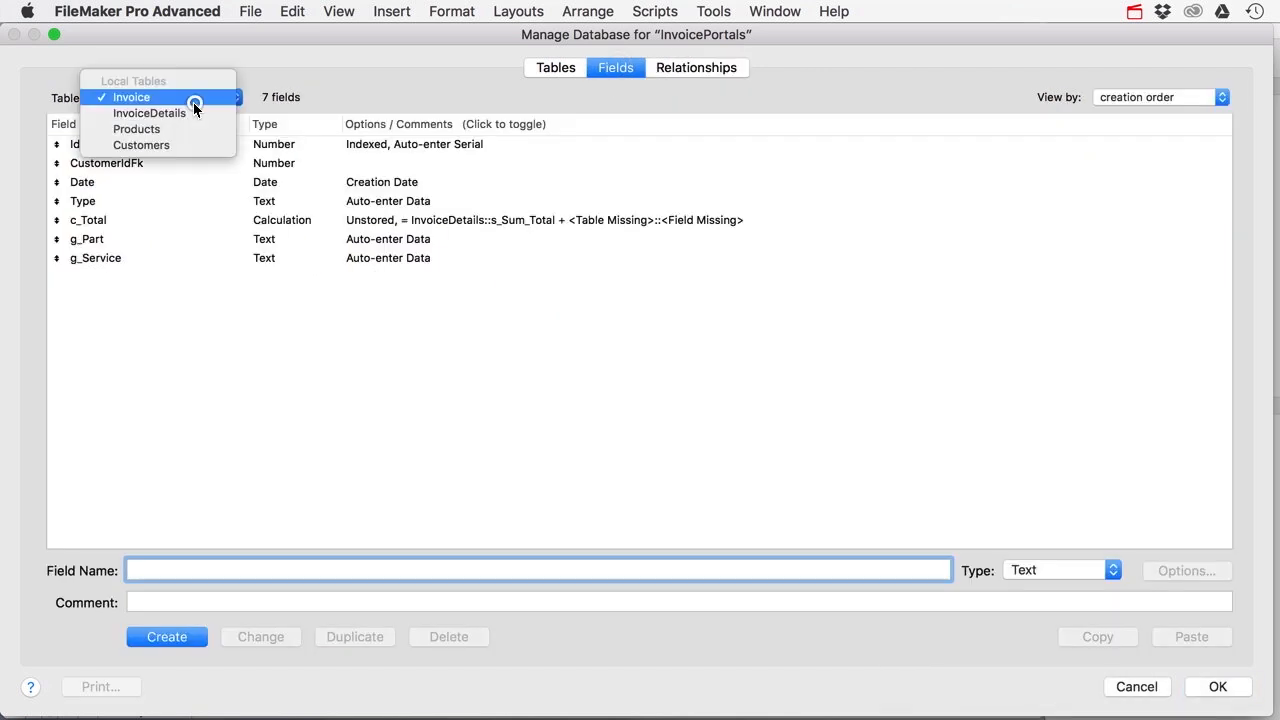
pyautogui.click(166, 114)
pyautogui.click(94, 163)
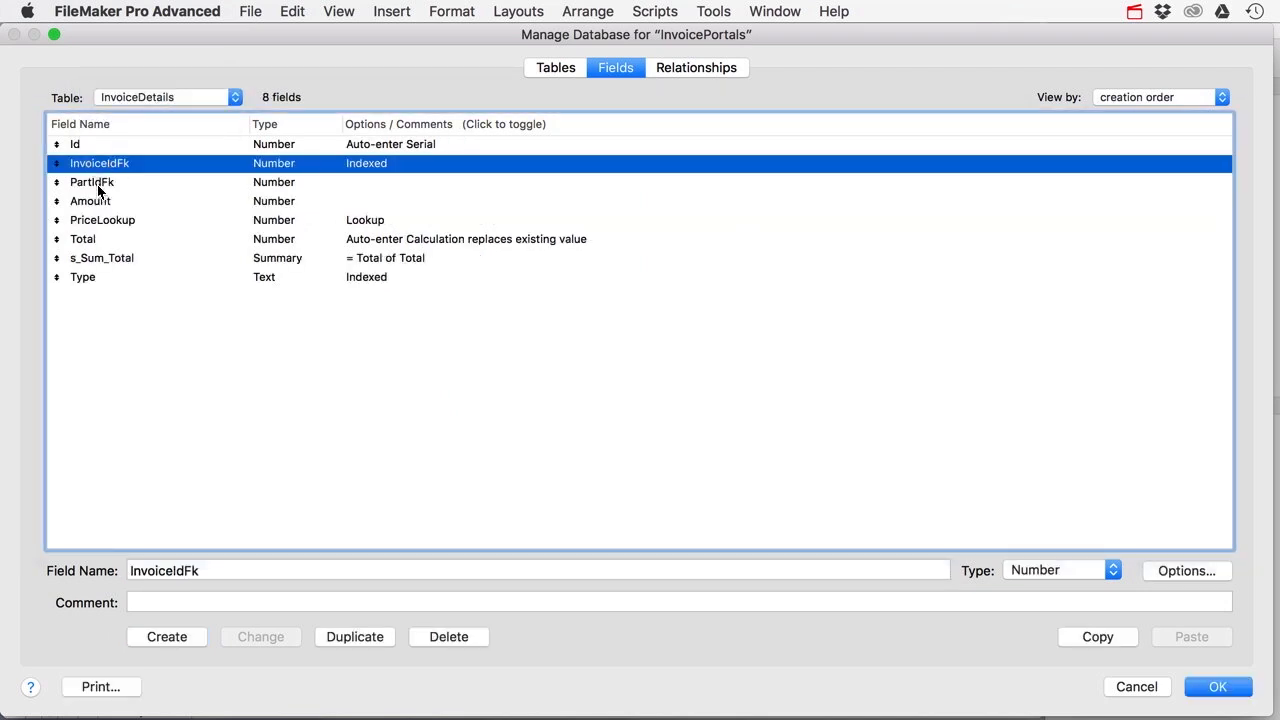
pyautogui.click(94, 182)
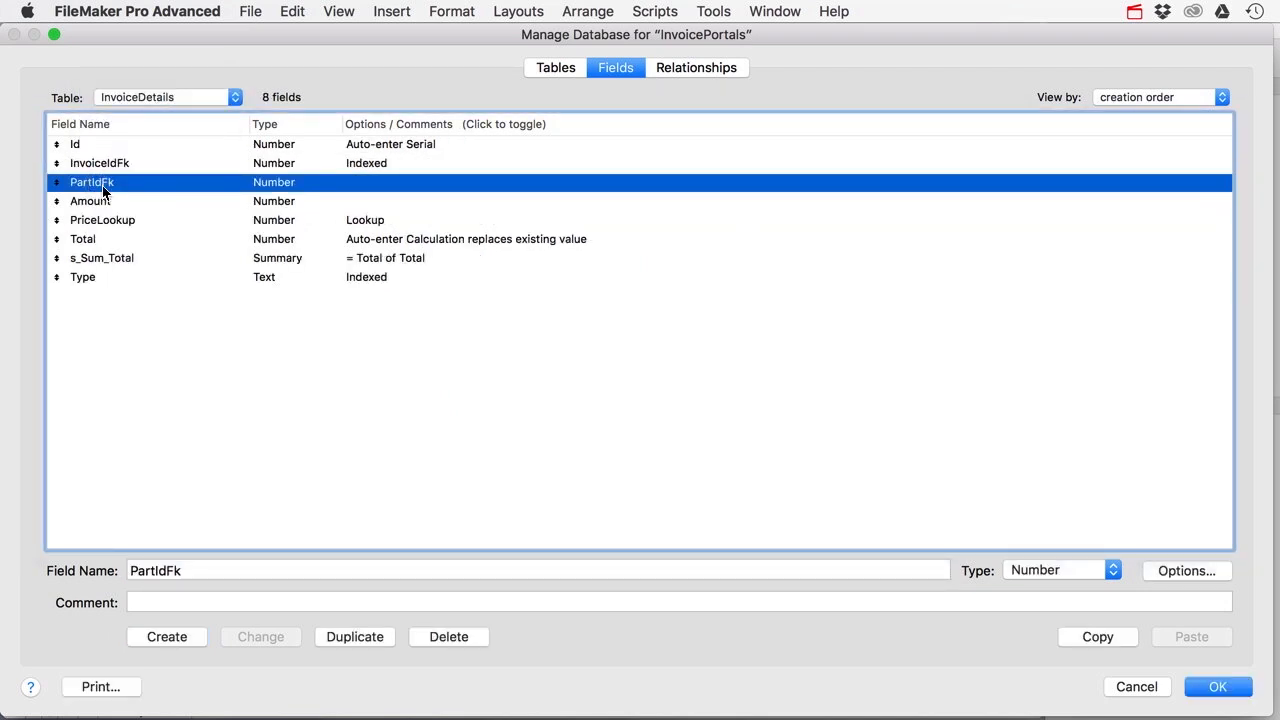
pyautogui.moveTo(160, 570); pyautogui.dragTo(105, 570)
pyautogui.write('Product')
pyautogui.click(255, 636)
pyautogui.click(1215, 688)
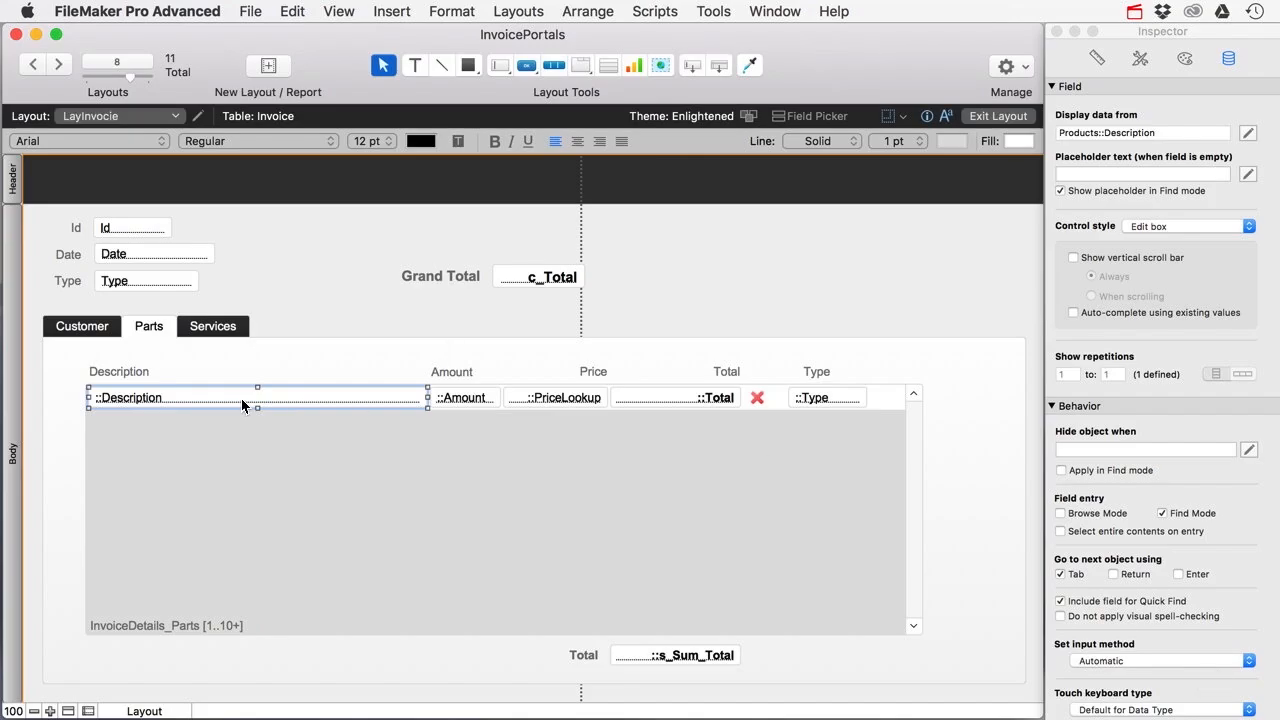
# Step: Shift the Parts portal's Description field aside and set the field beneath it to InvoiceDetails_Parts::ProductdFk
pyautogui.moveTo(249, 400); pyautogui.dragTo(277, 403)
pyautogui.doubleClick(90, 400)
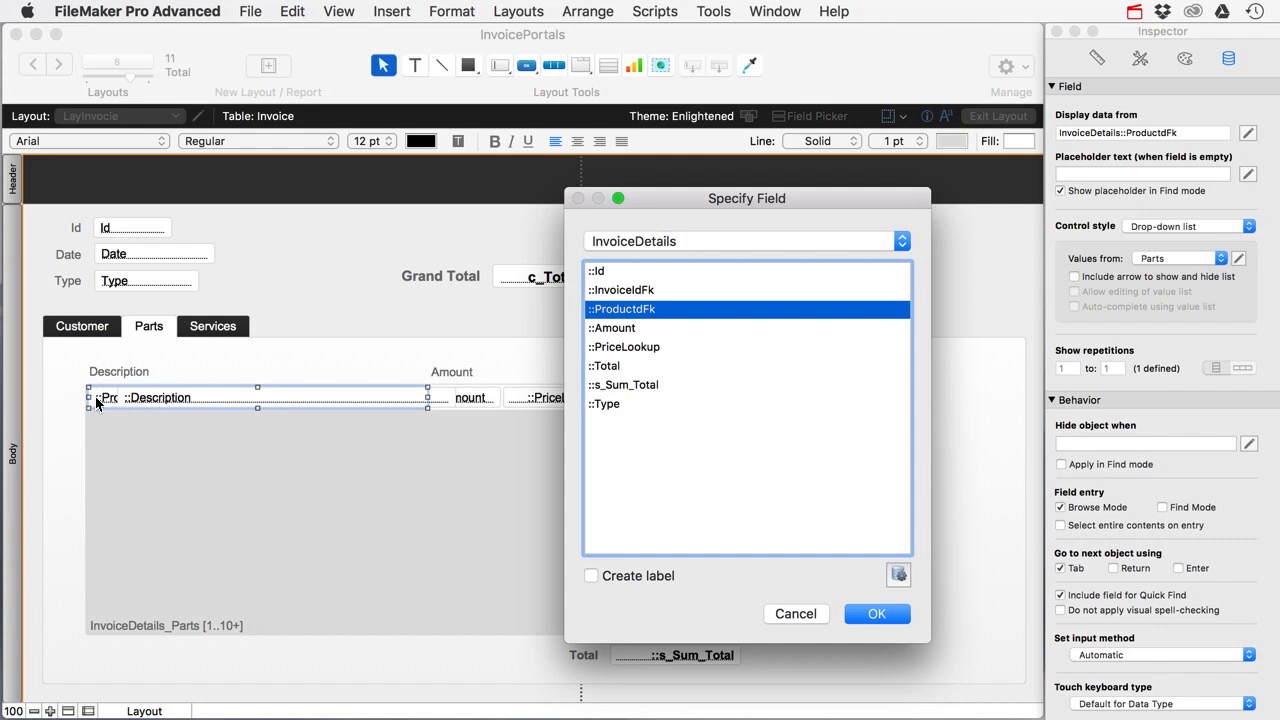
pyautogui.click(692, 243)
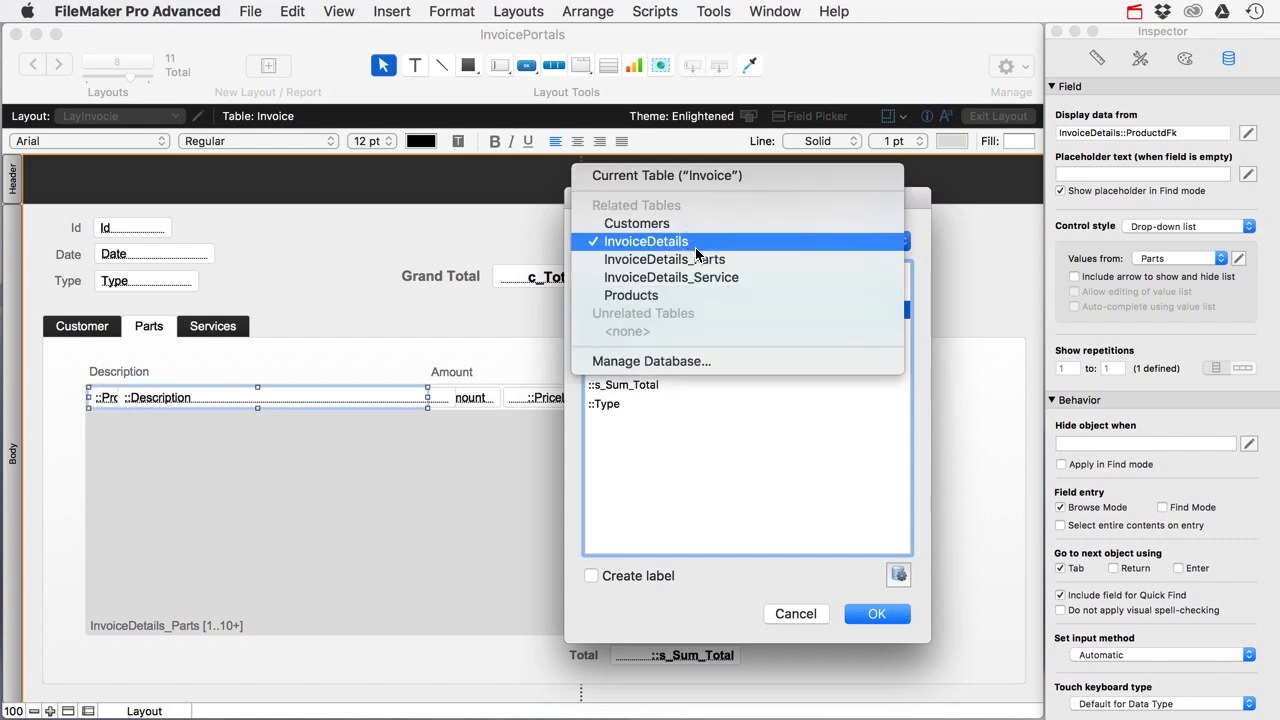
pyautogui.click(696, 260)
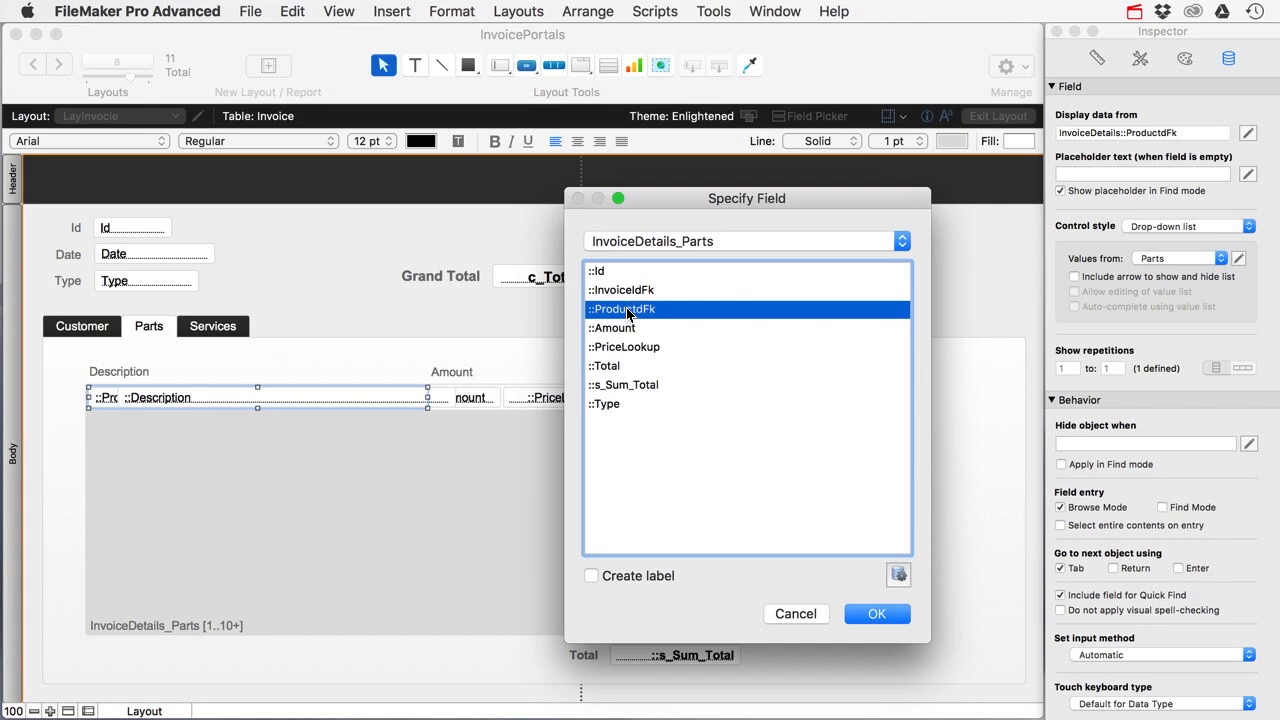
pyautogui.doubleClick(627, 317)
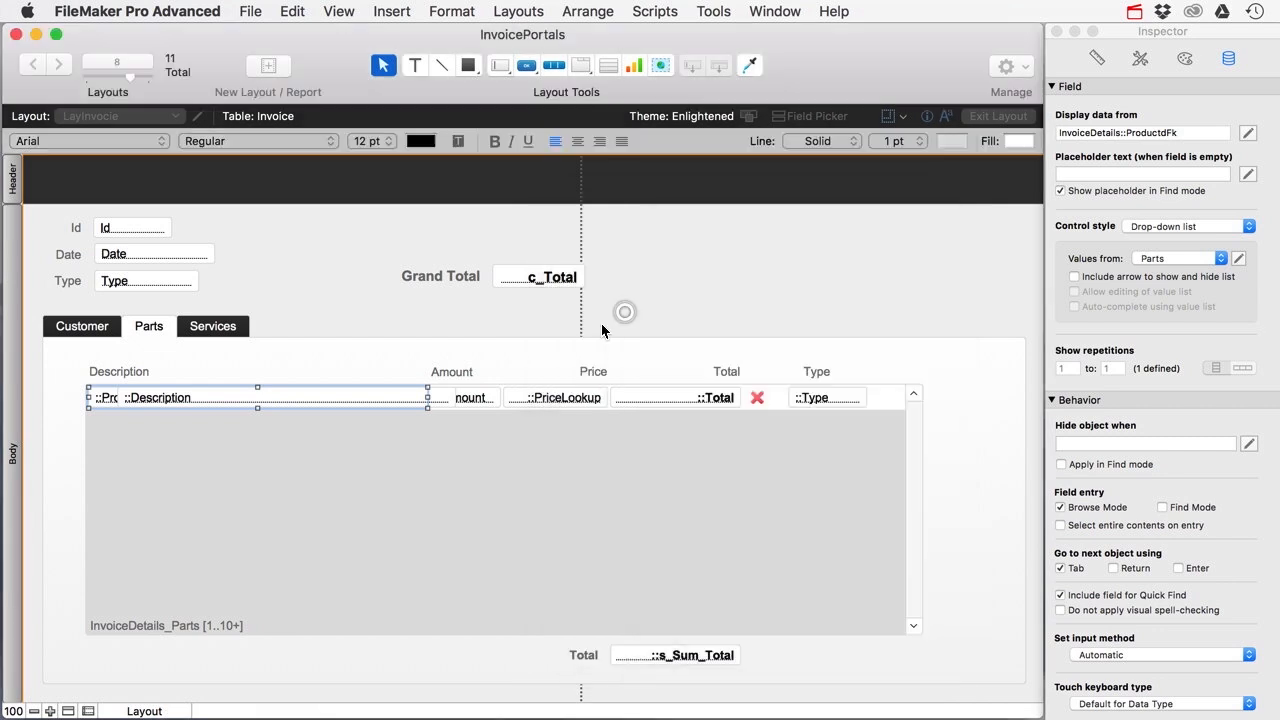
# Step: Keep Products::Description as the Description field's source and align its left edge with the ProductdFk field
pyautogui.doubleClick(172, 403)
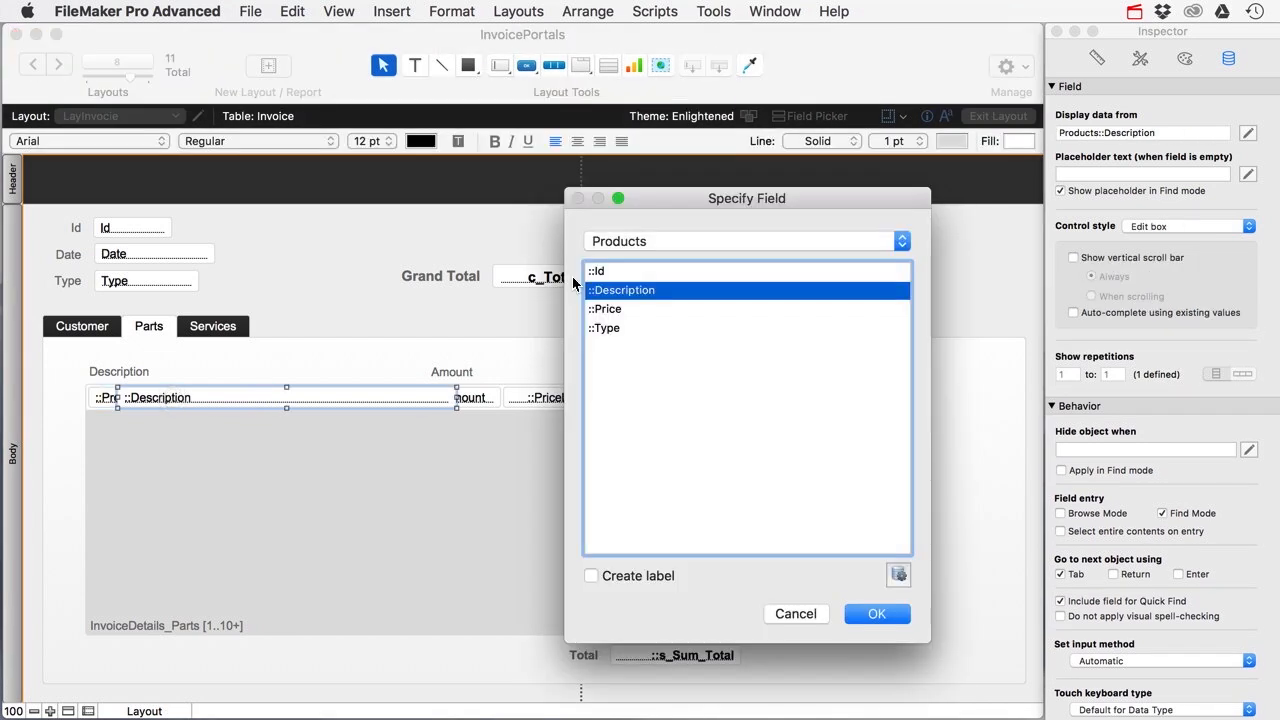
pyautogui.click(876, 614)
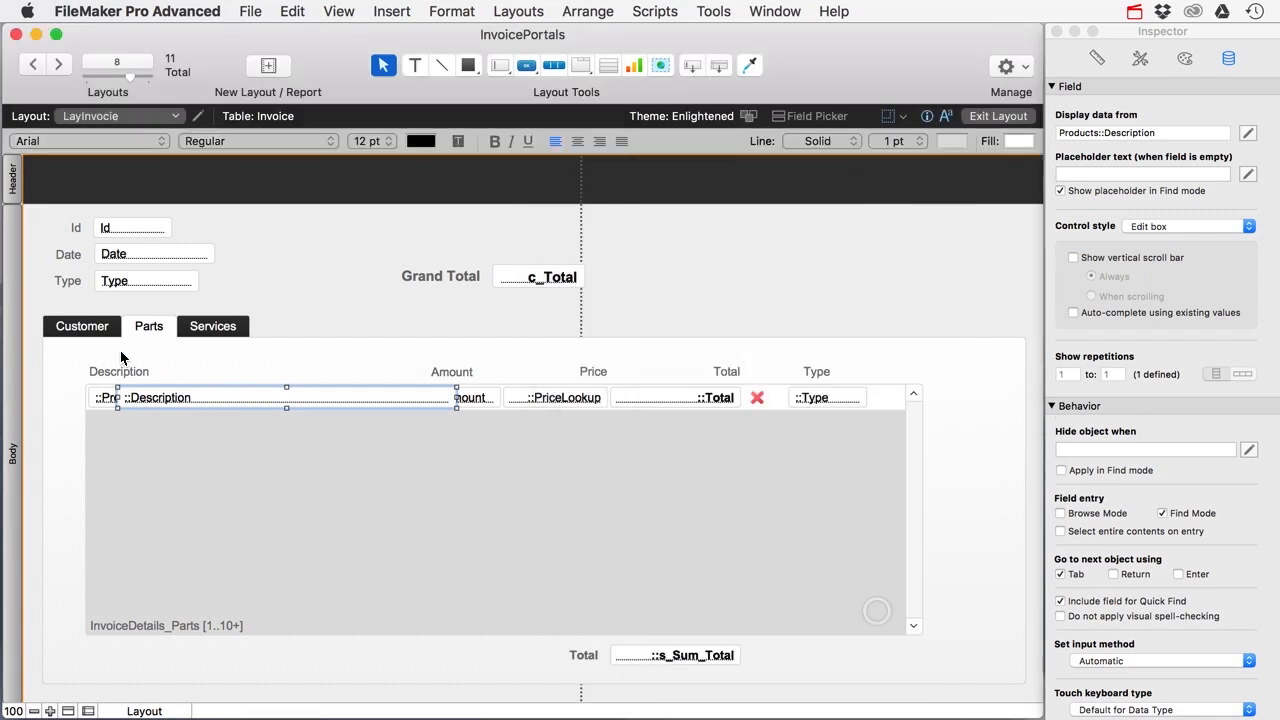
pyautogui.keyDown('shift'); pyautogui.click(106, 397); pyautogui.keyUp('shift')
pyautogui.click(1096, 58)
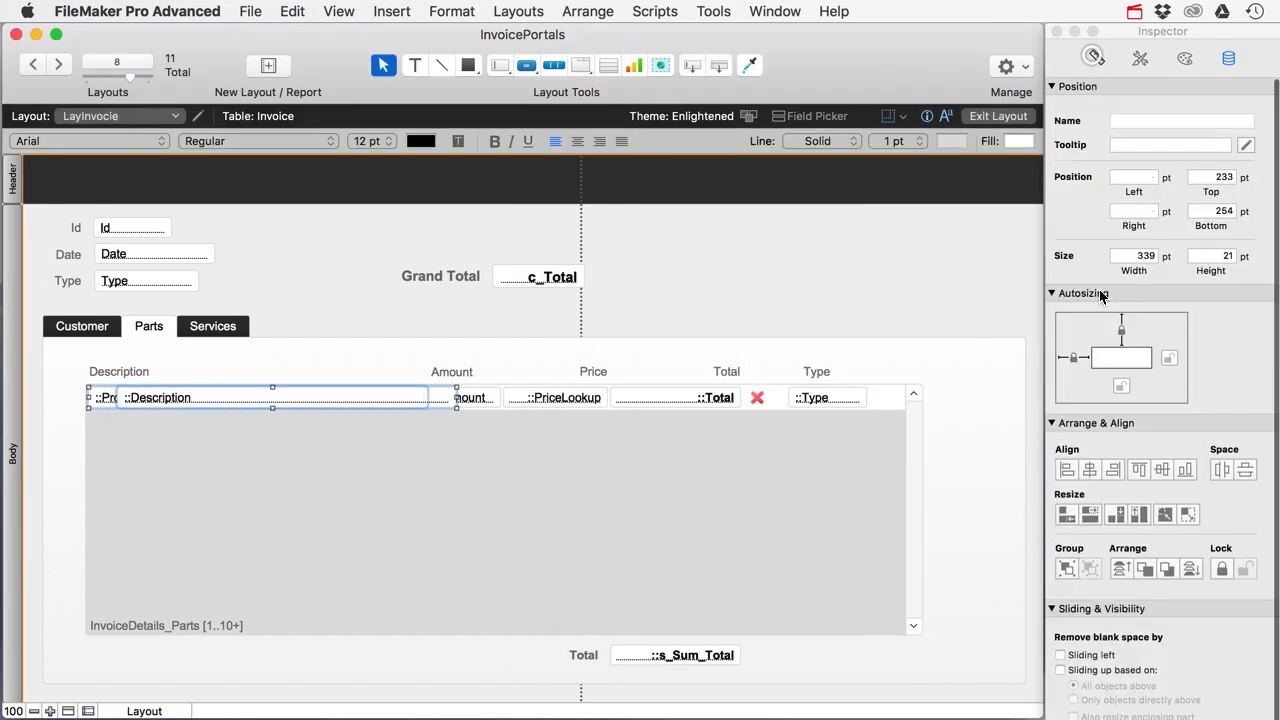
pyautogui.click(1070, 468)
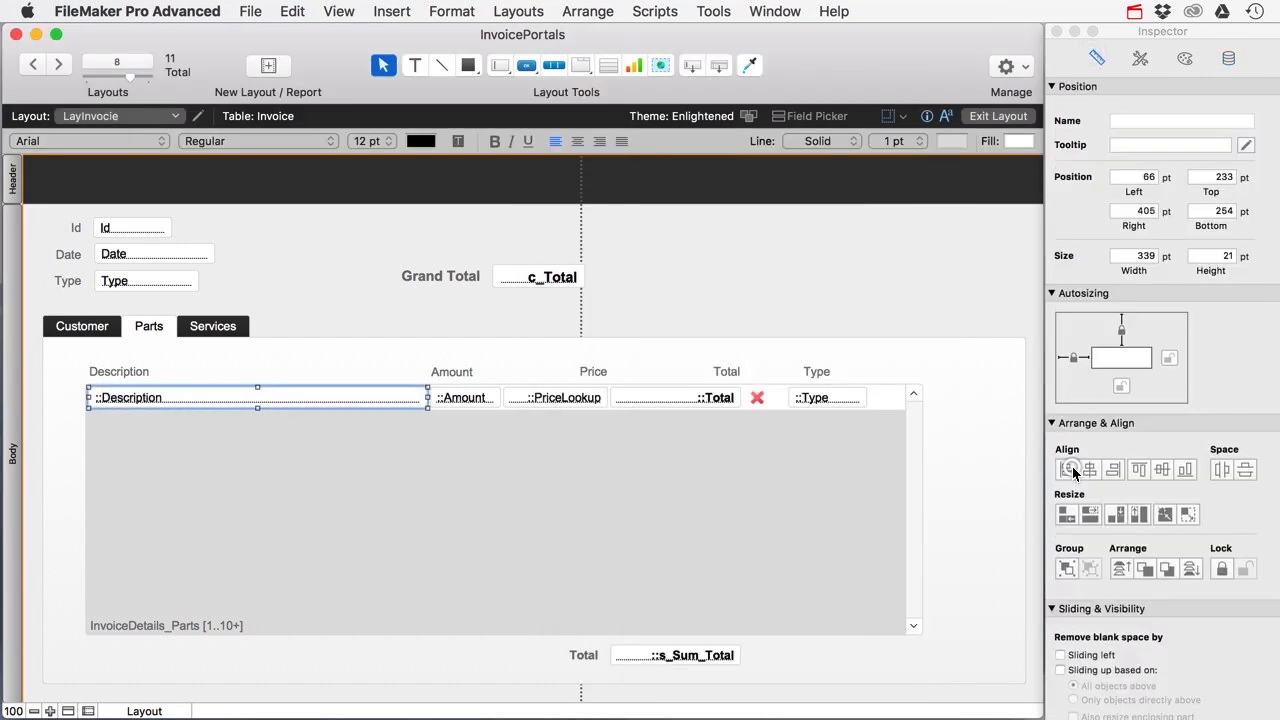
pyautogui.click(383, 322)
# Step: Set the Parts portal's Amount field to display InvoiceDetails_Parts::Amount
pyautogui.doubleClick(455, 398)
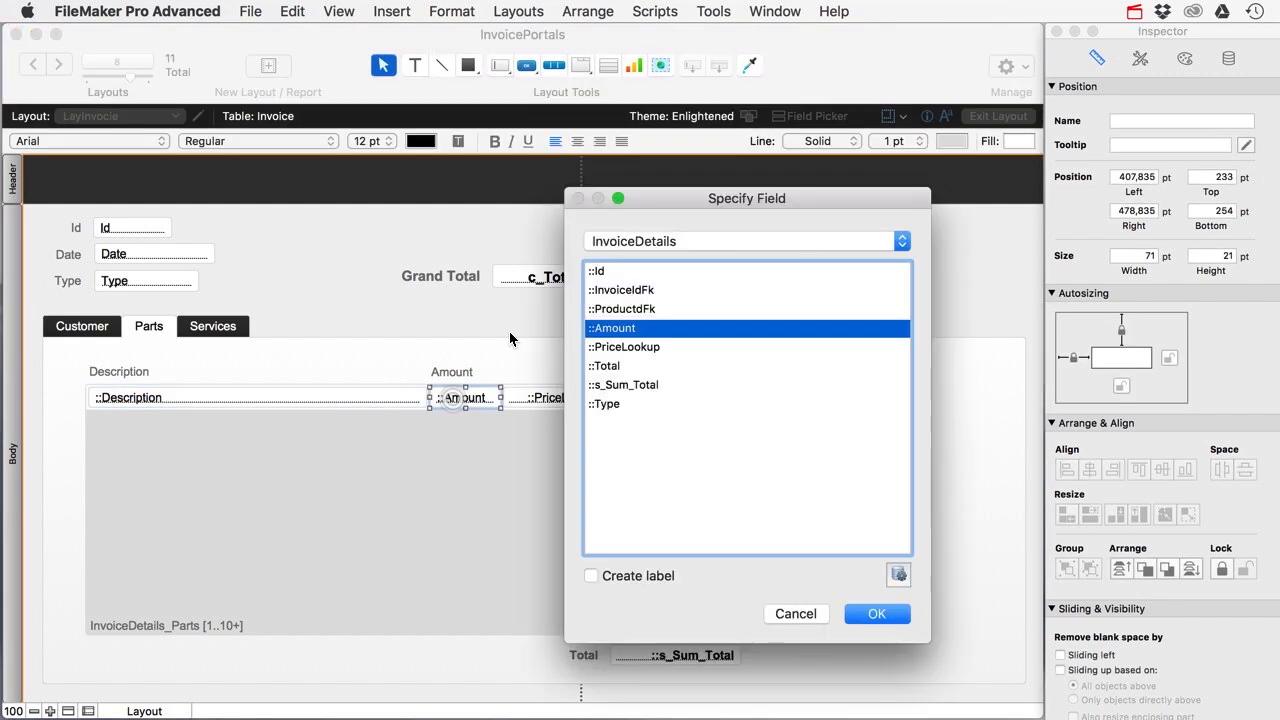
pyautogui.click(695, 240)
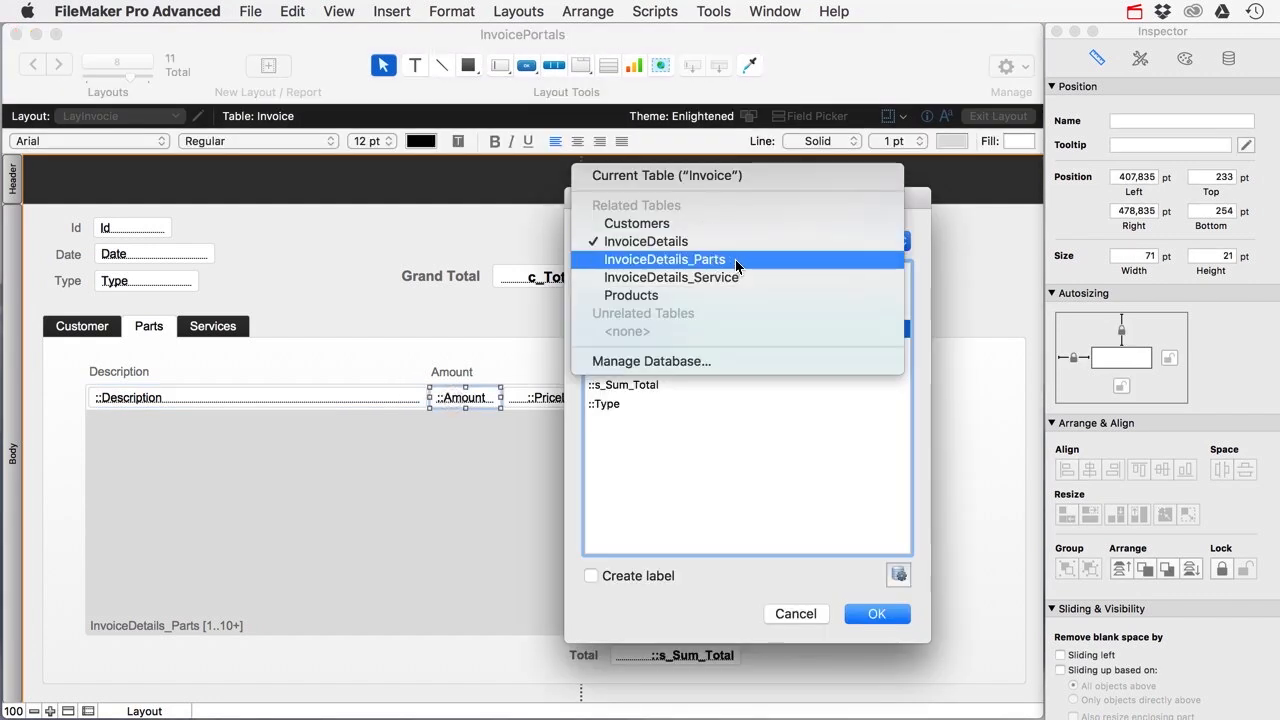
pyautogui.click(736, 262)
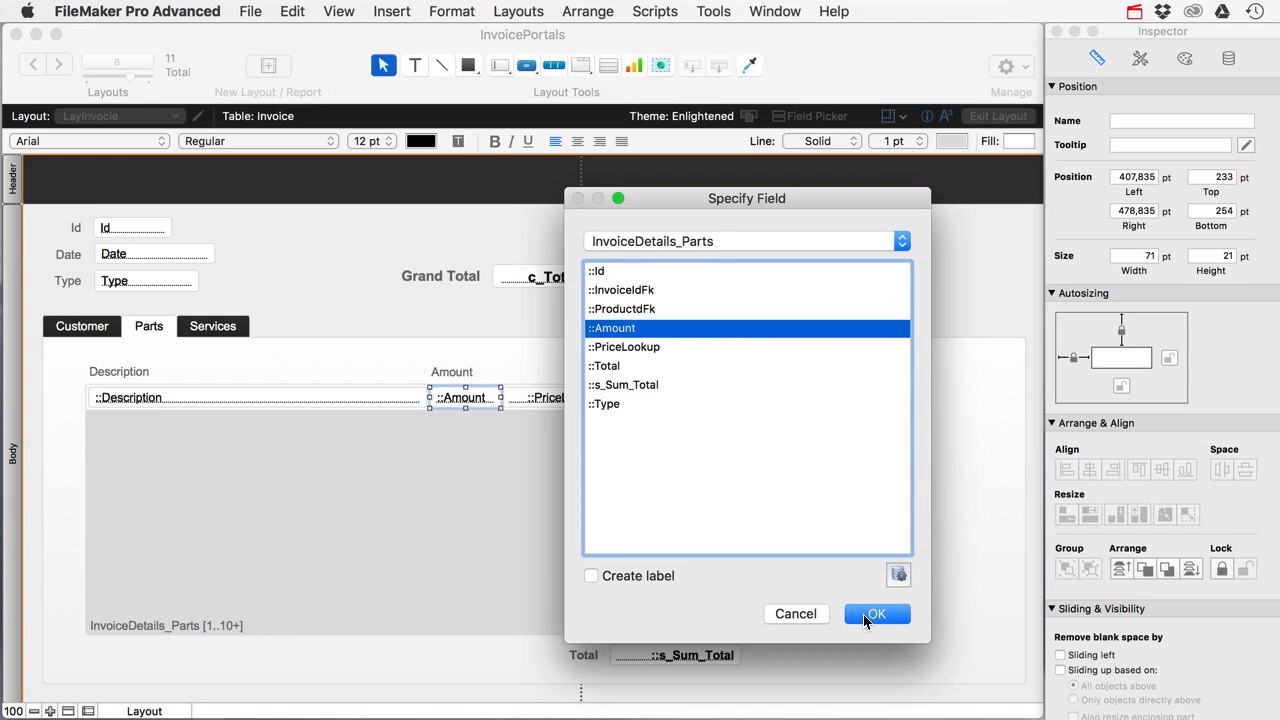
pyautogui.click(866, 615)
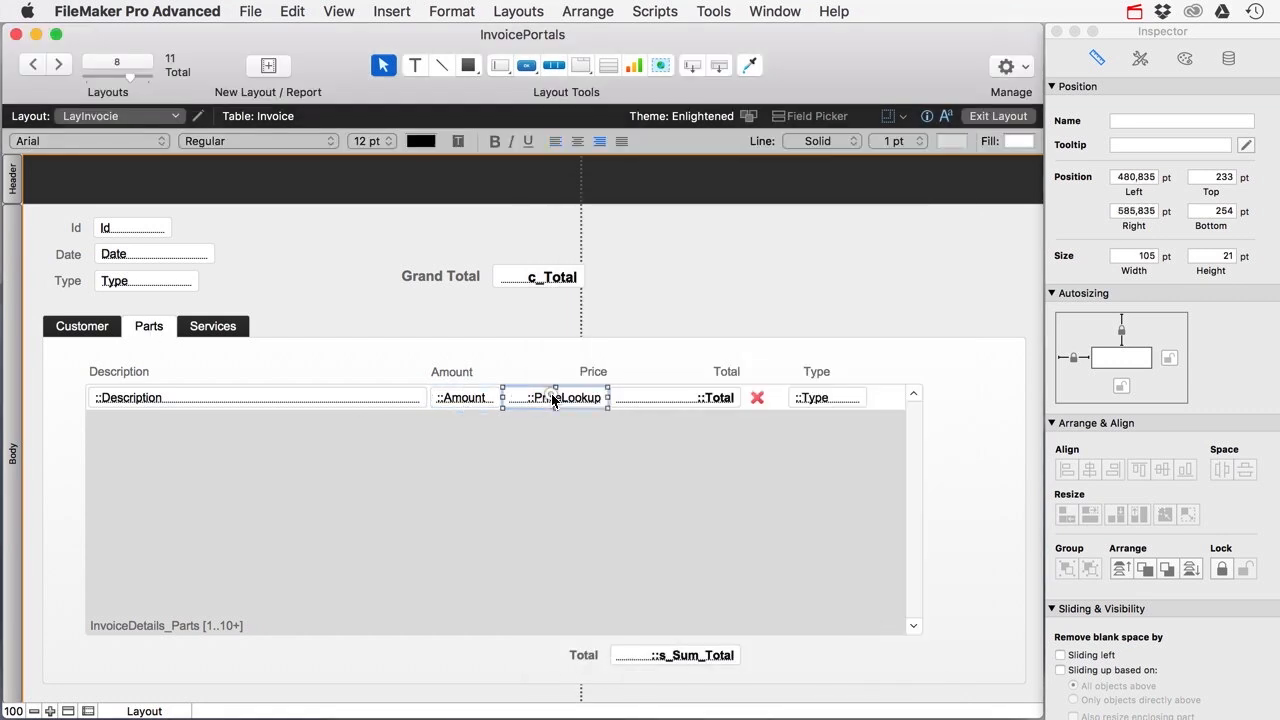
# Step: Point the Parts portal's Price and Total fields to InvoiceDetails_Parts::PriceLookup and InvoiceDetails_Parts::Total
pyautogui.doubleClick(565, 398)
pyautogui.click(588, 243)
pyautogui.click(640, 260)
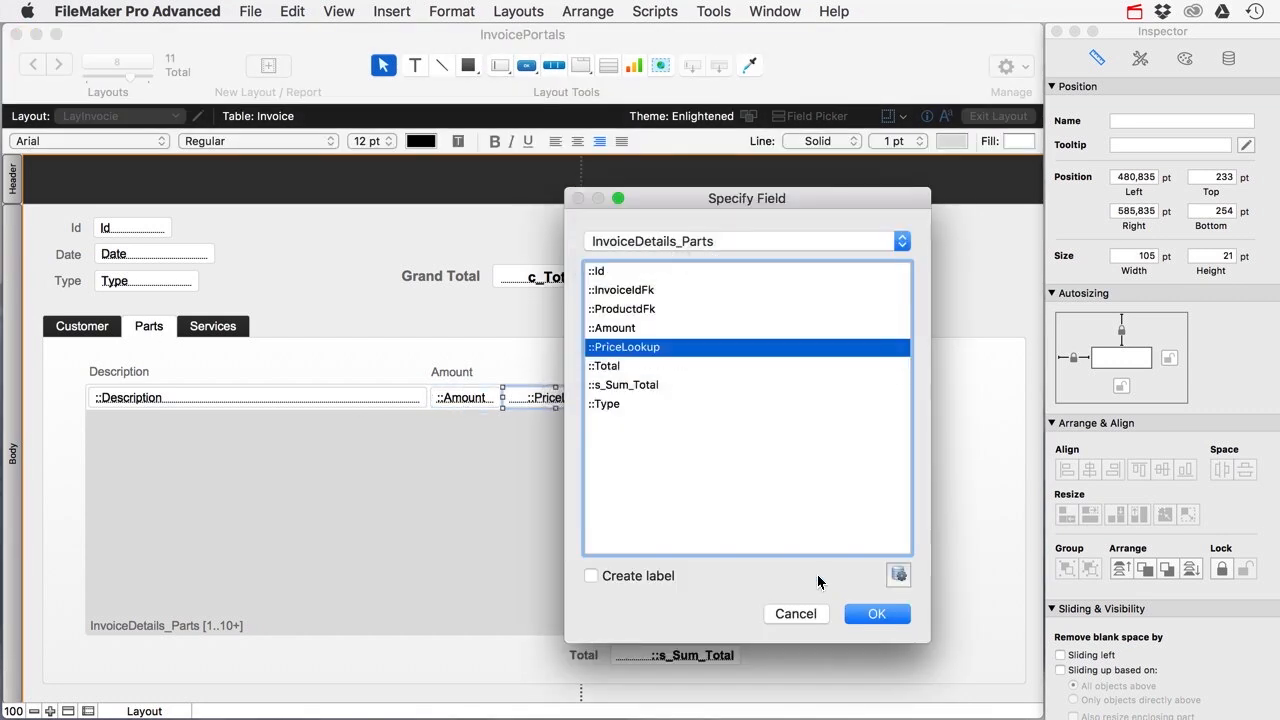
pyautogui.click(877, 616)
pyautogui.doubleClick(668, 398)
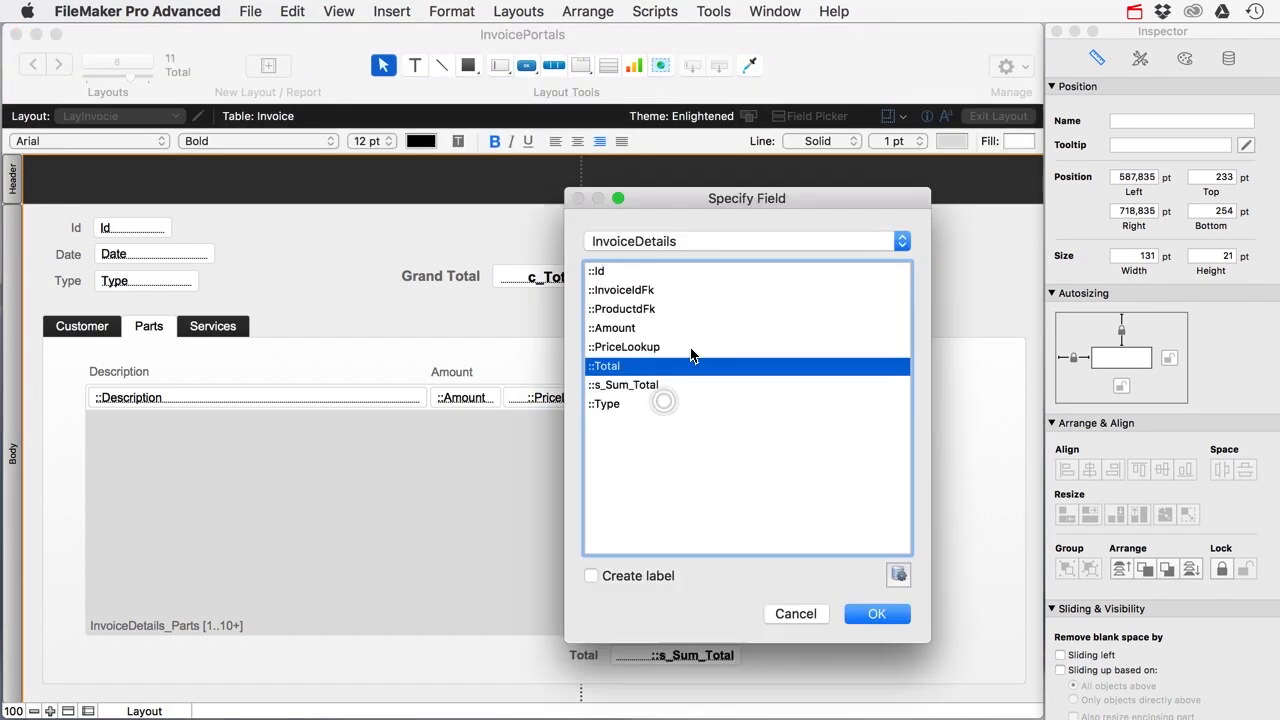
pyautogui.click(672, 248)
pyautogui.click(652, 251)
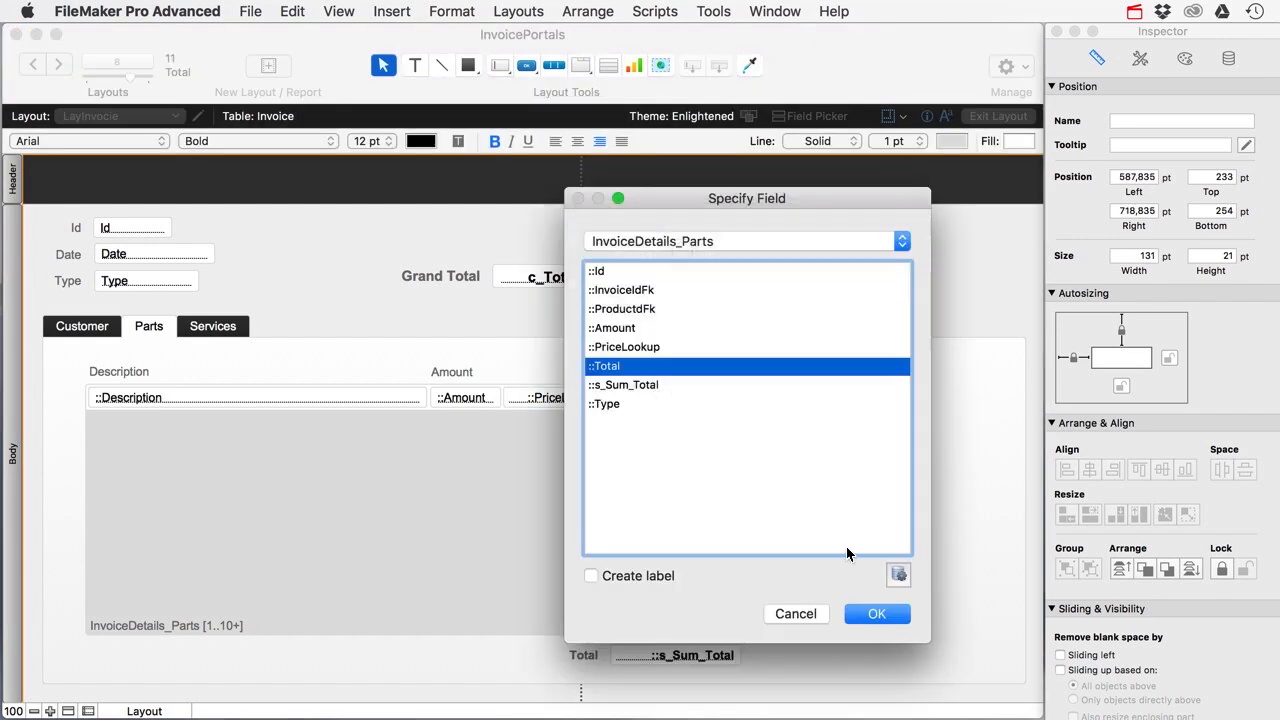
pyautogui.click(860, 612)
# Step: Set the Parts portal's Type field to InvoiceDetails_Parts::Type and the total beneath the portal to InvoiceDetails_Parts::s_Sum_Total
pyautogui.doubleClick(824, 398)
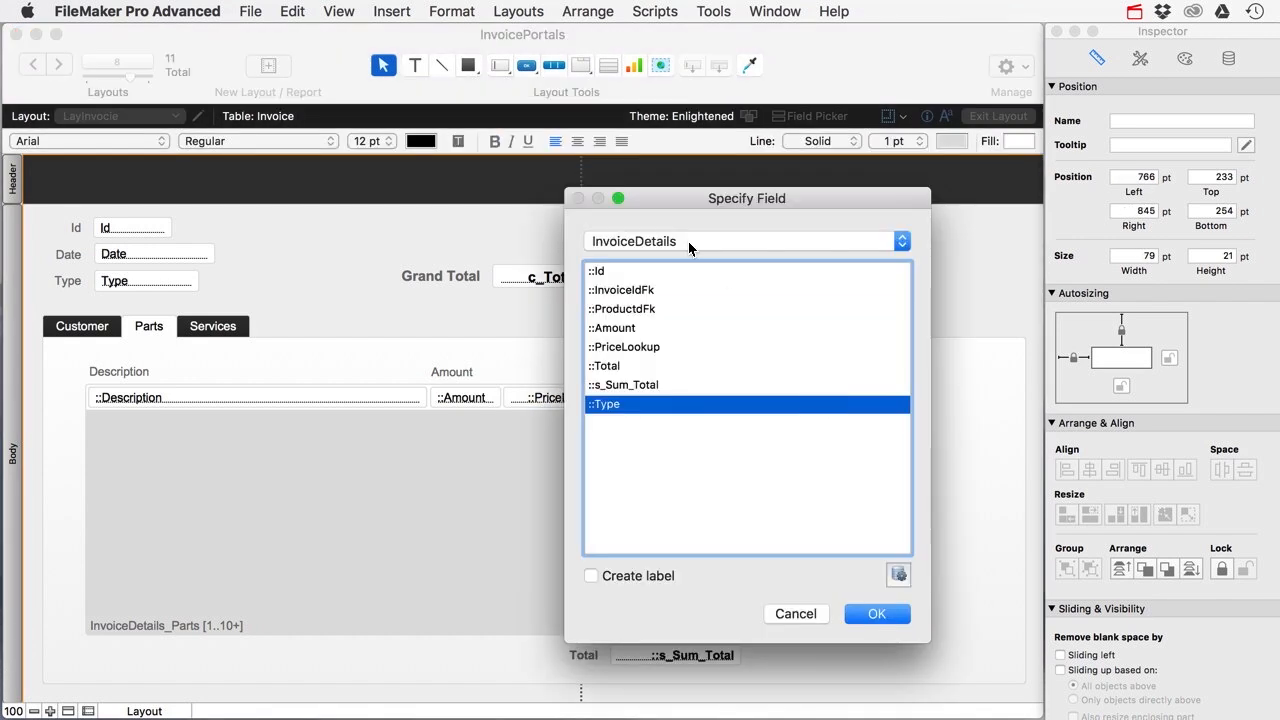
pyautogui.click(690, 242)
pyautogui.click(665, 259)
pyautogui.click(877, 614)
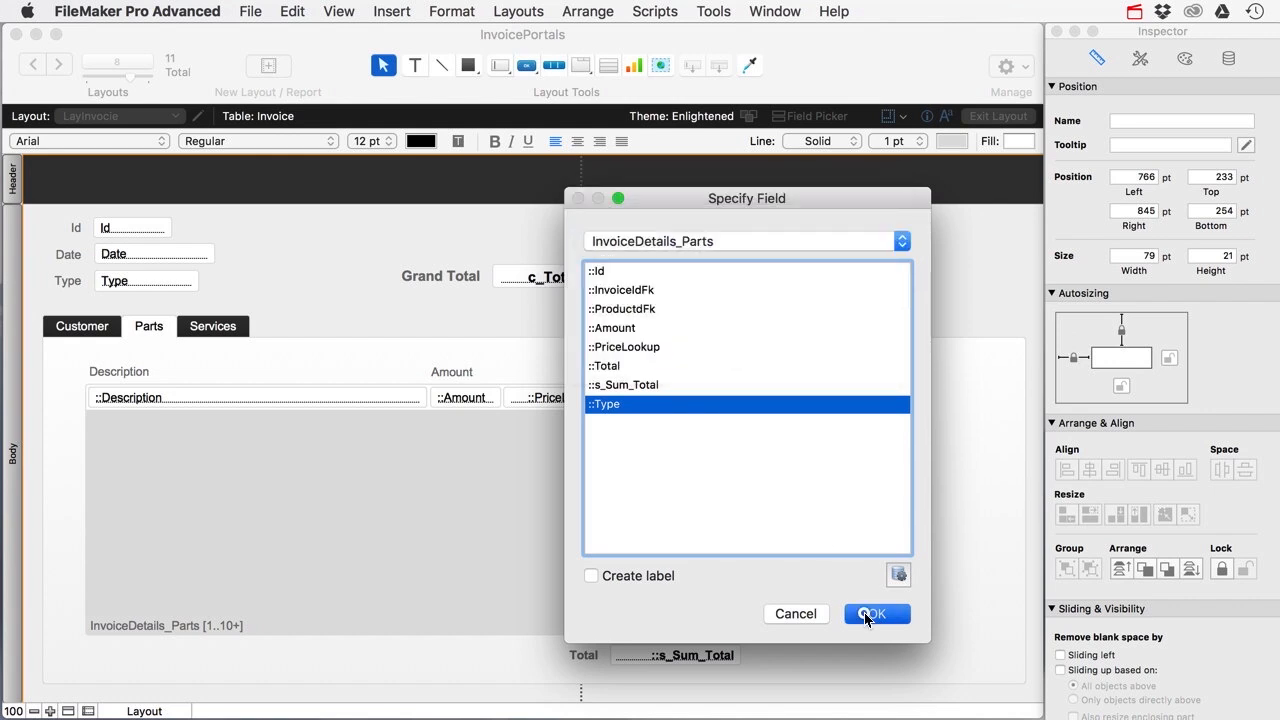
pyautogui.doubleClick(648, 660)
pyautogui.click(675, 241)
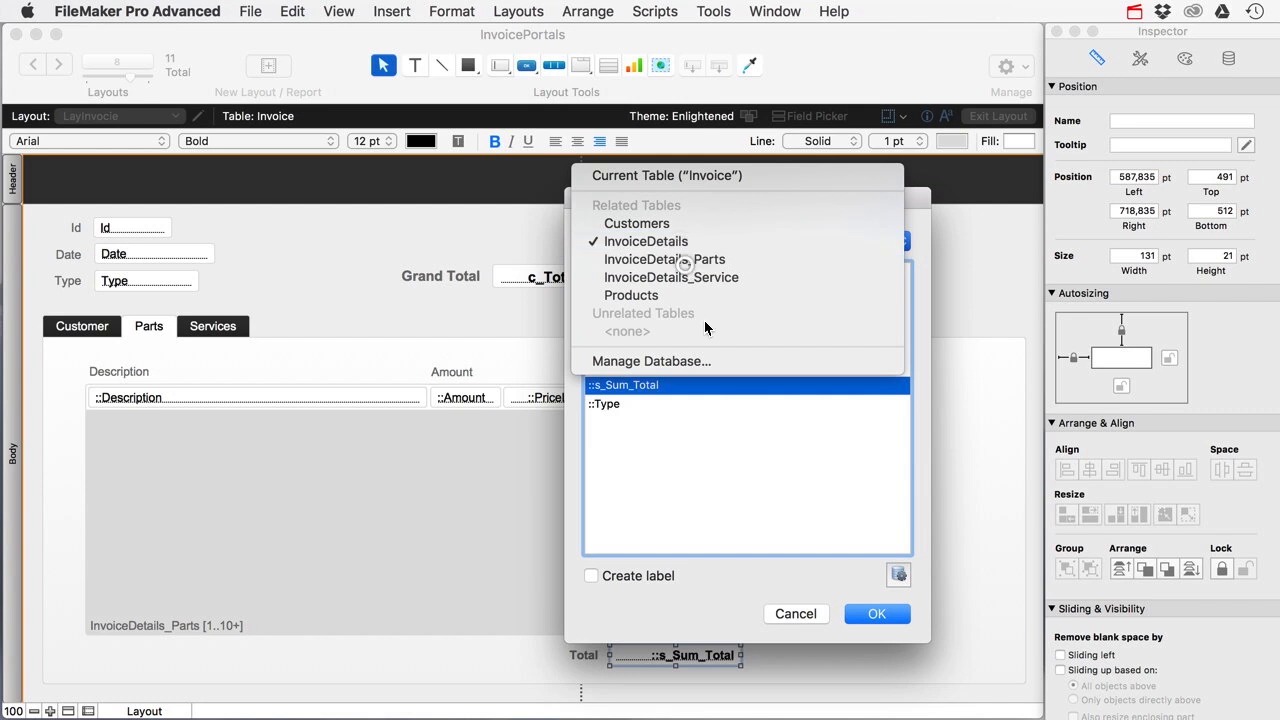
pyautogui.click(672, 259)
pyautogui.press('Return')
# Step: View the layout in Browse mode and compare the Parts portal rows of both invoices
pyautogui.click(997, 116)
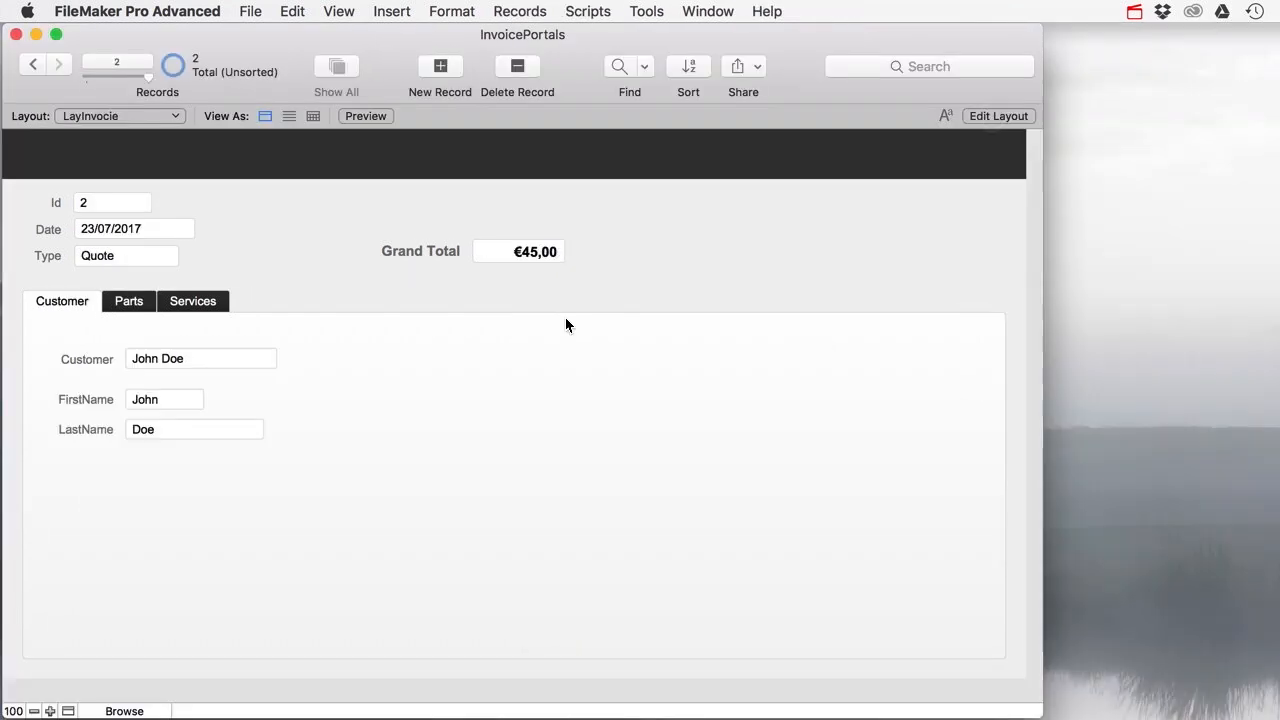
pyautogui.click(129, 304)
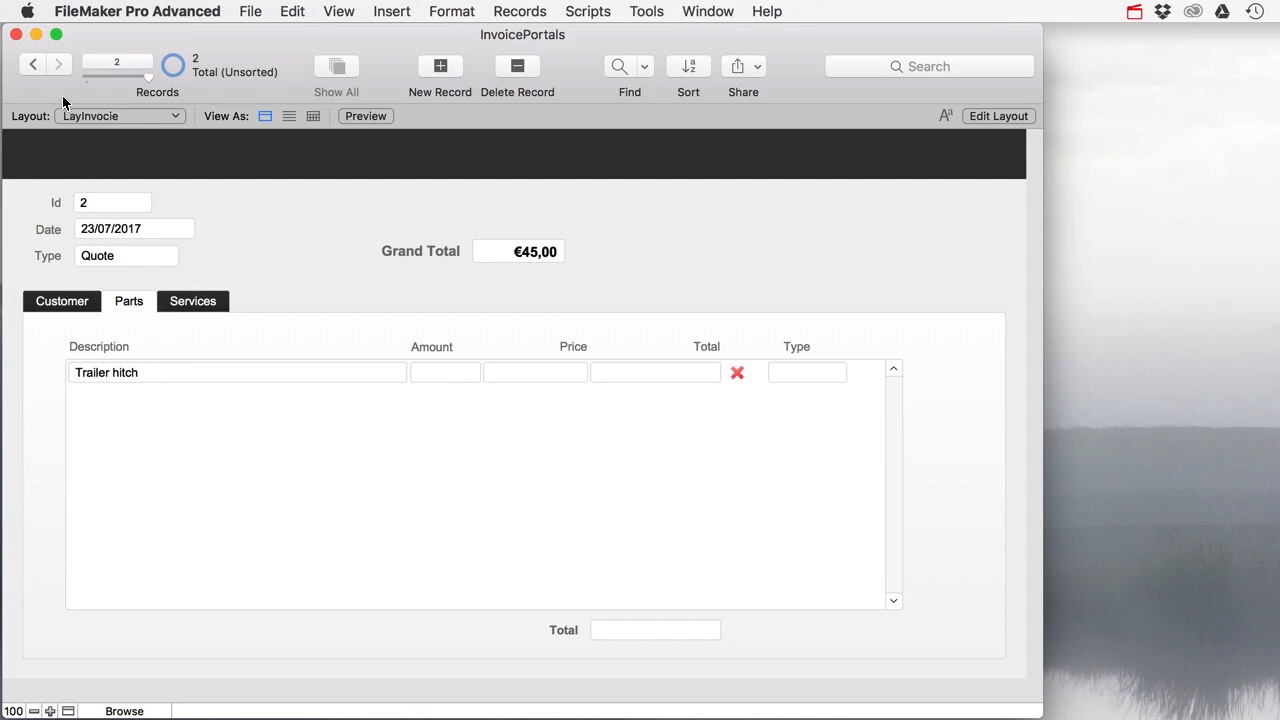
pyautogui.click(33, 66)
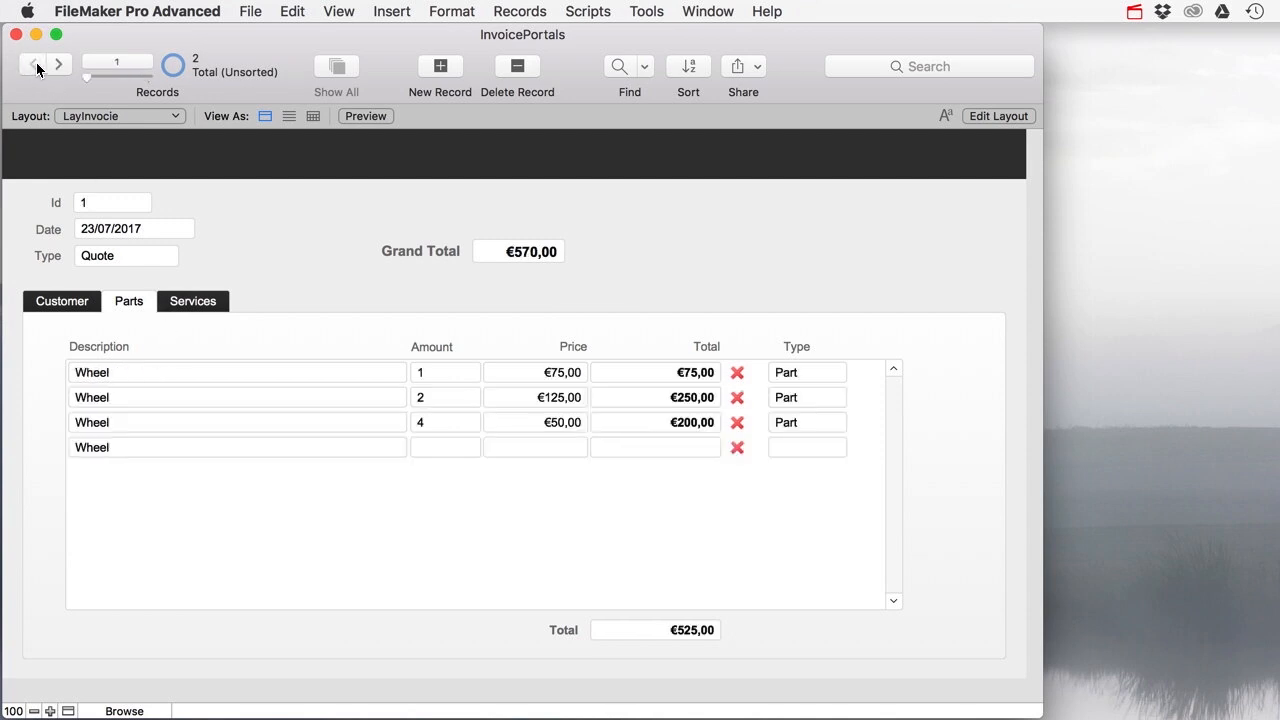
pyautogui.click(58, 64)
pyautogui.click(33, 64)
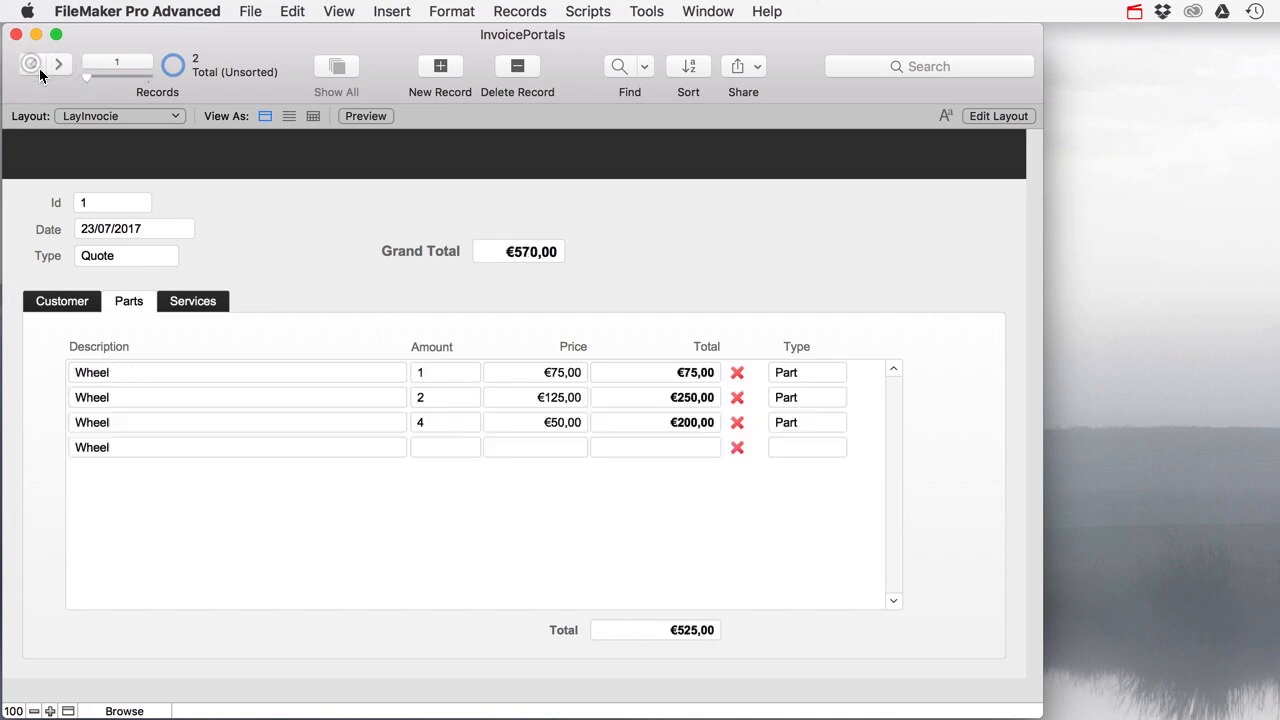
# Step: Examine the InvoiceDetails records in table view and return to the Parts portal of the LayInvocie layout
pyautogui.click(97, 119)
pyautogui.moveTo(113, 124)
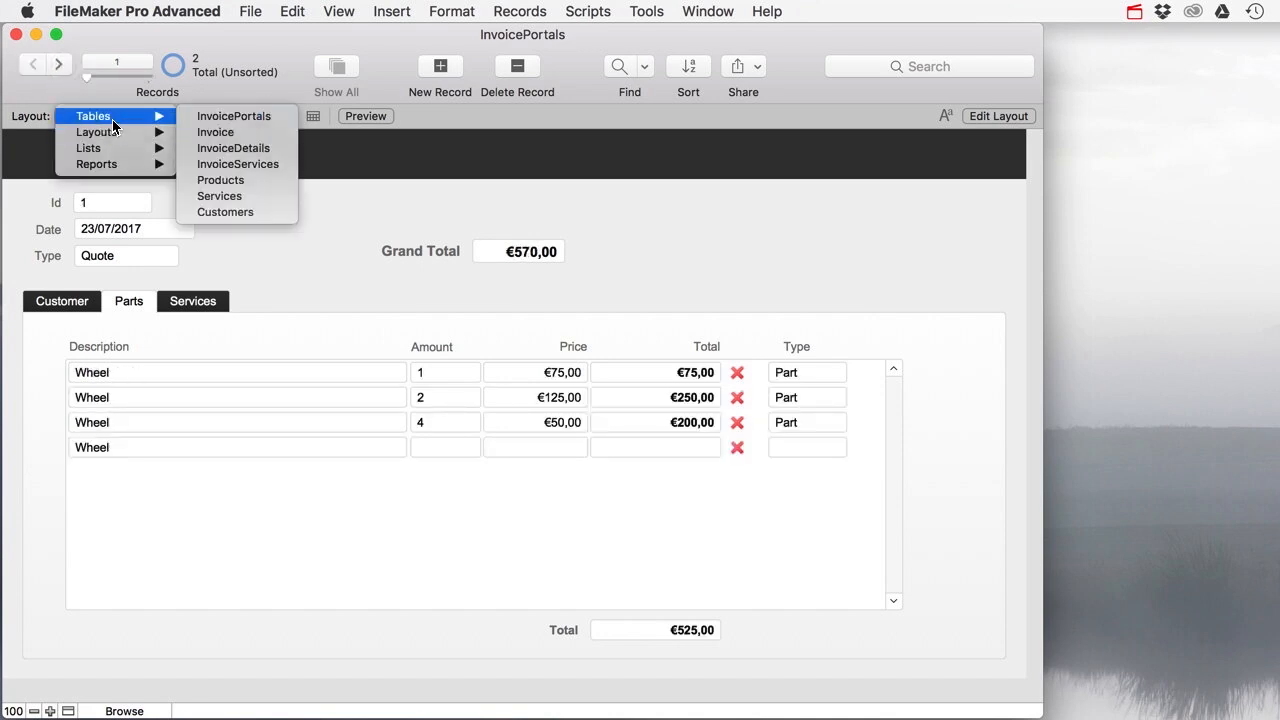
pyautogui.click(223, 150)
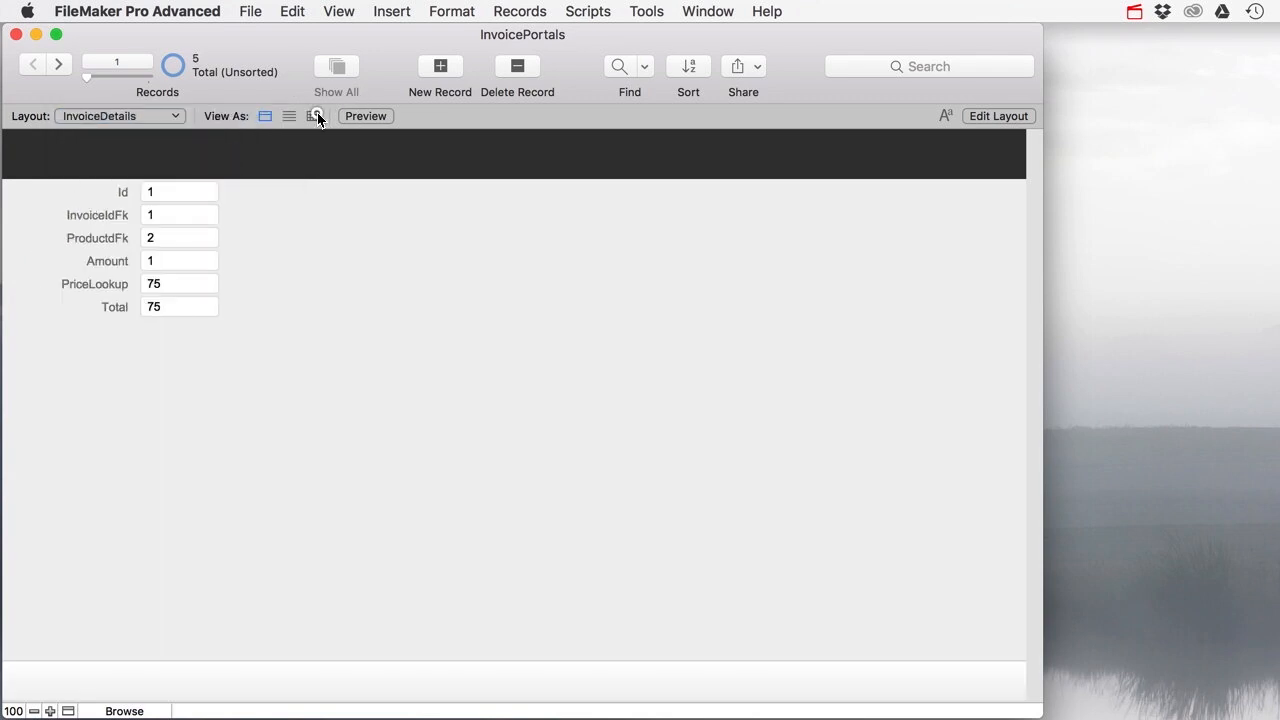
pyautogui.click(313, 116)
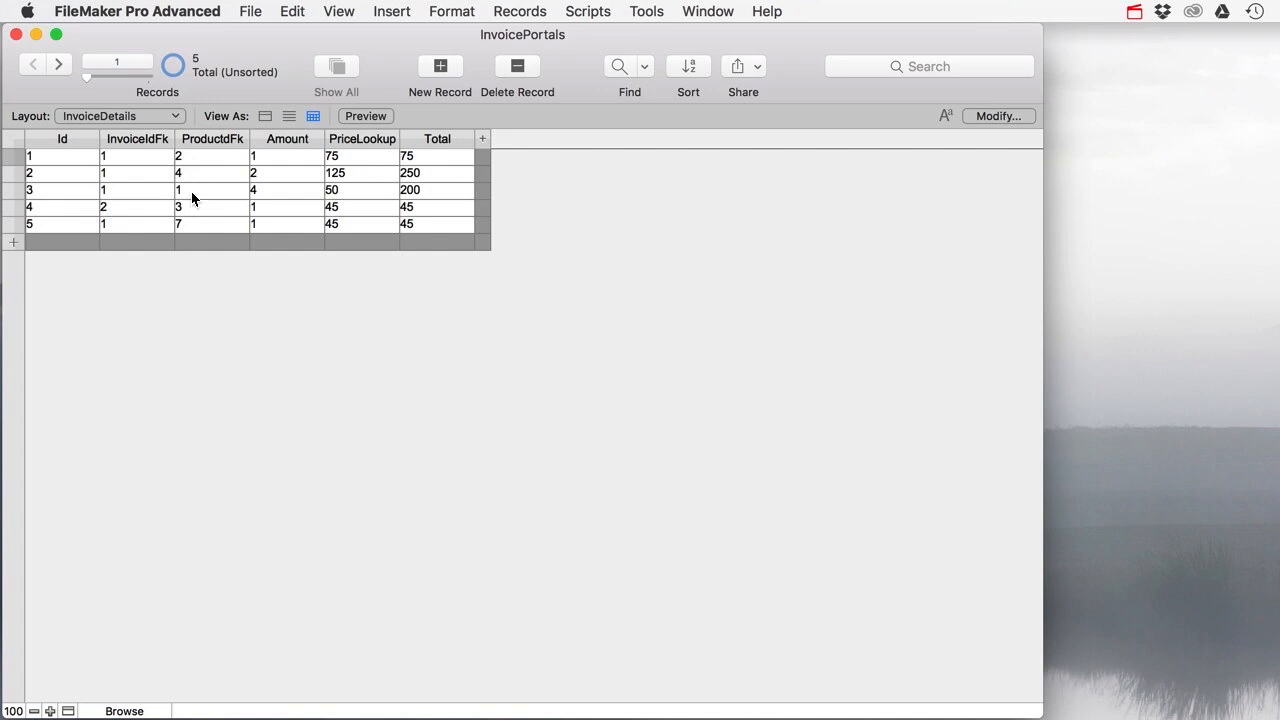
pyautogui.click(104, 121)
pyautogui.moveTo(148, 133)
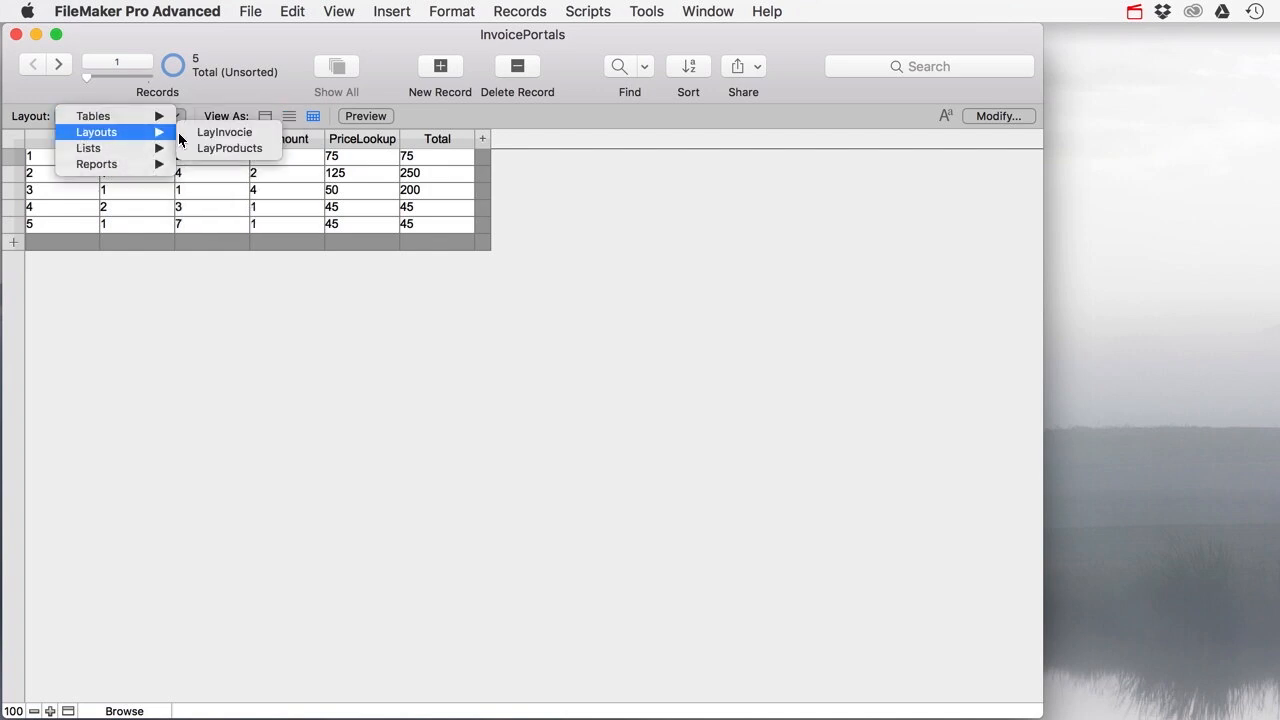
pyautogui.click(224, 132)
pyautogui.click(120, 301)
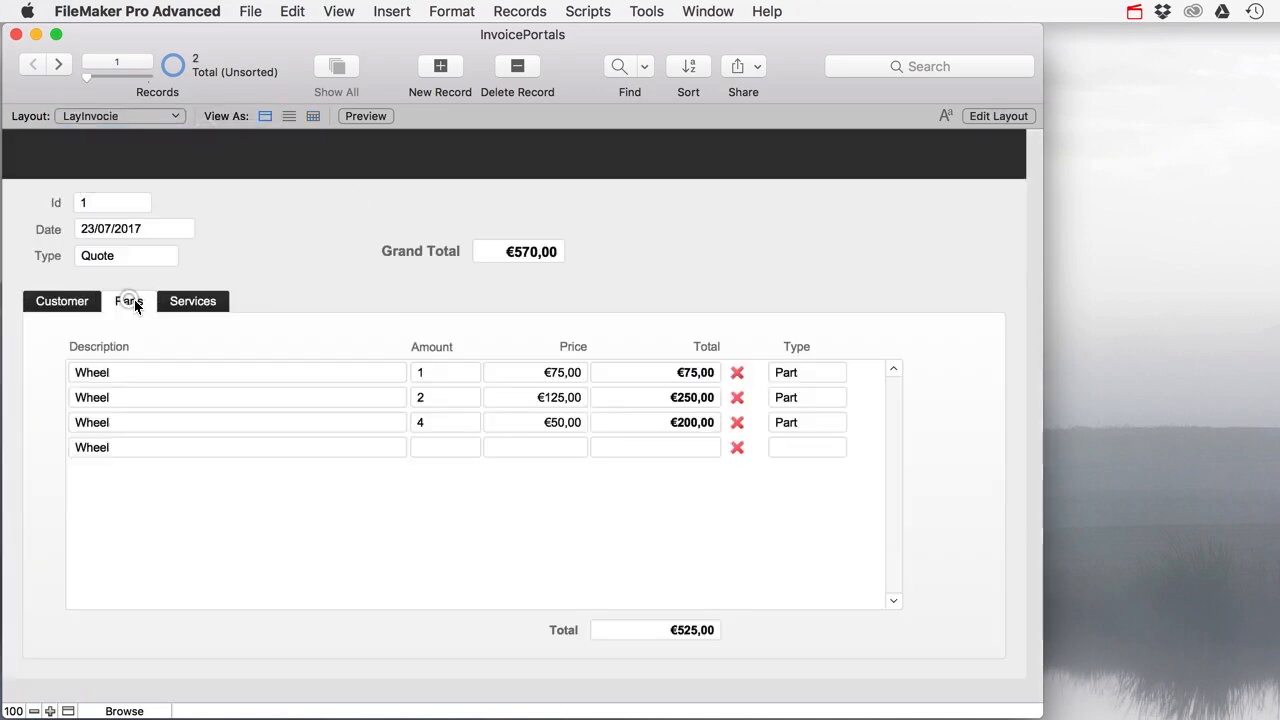
# Step: Check the Parts portal's setup and the source of its Description field in Layout mode
pyautogui.click(974, 116)
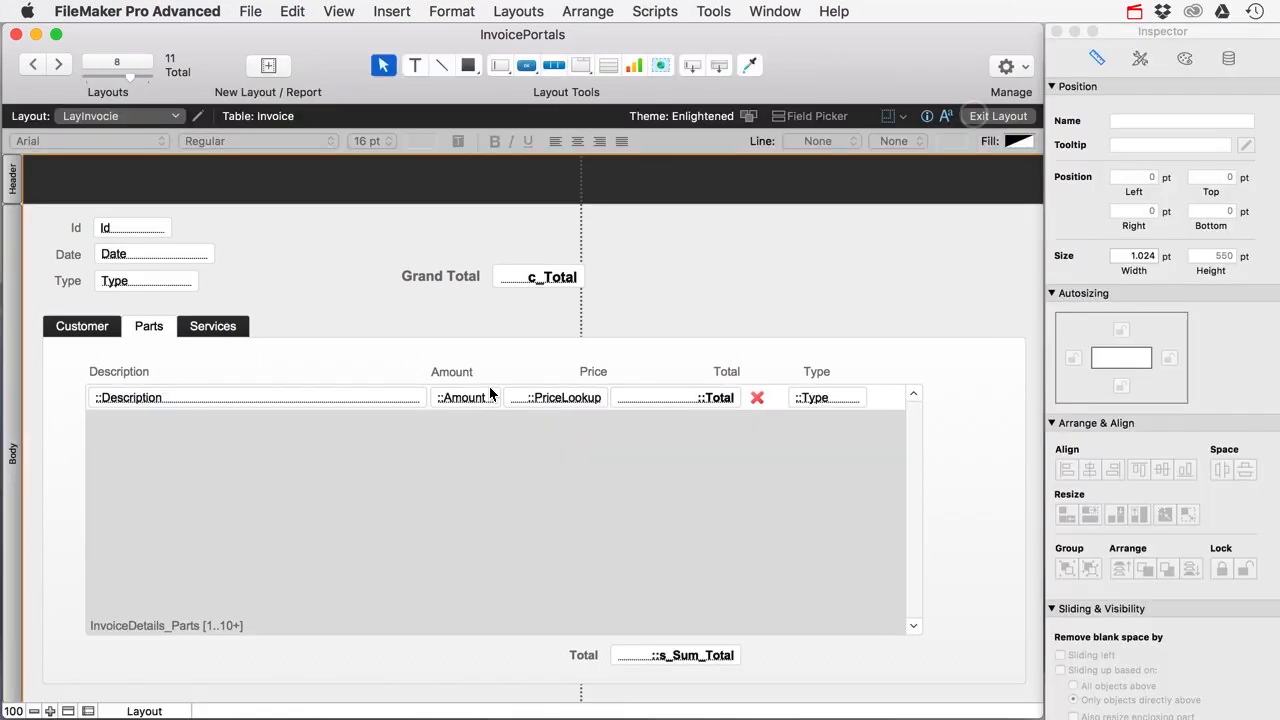
pyautogui.click(256, 410)
pyautogui.click(260, 440)
pyautogui.doubleClick(260, 440)
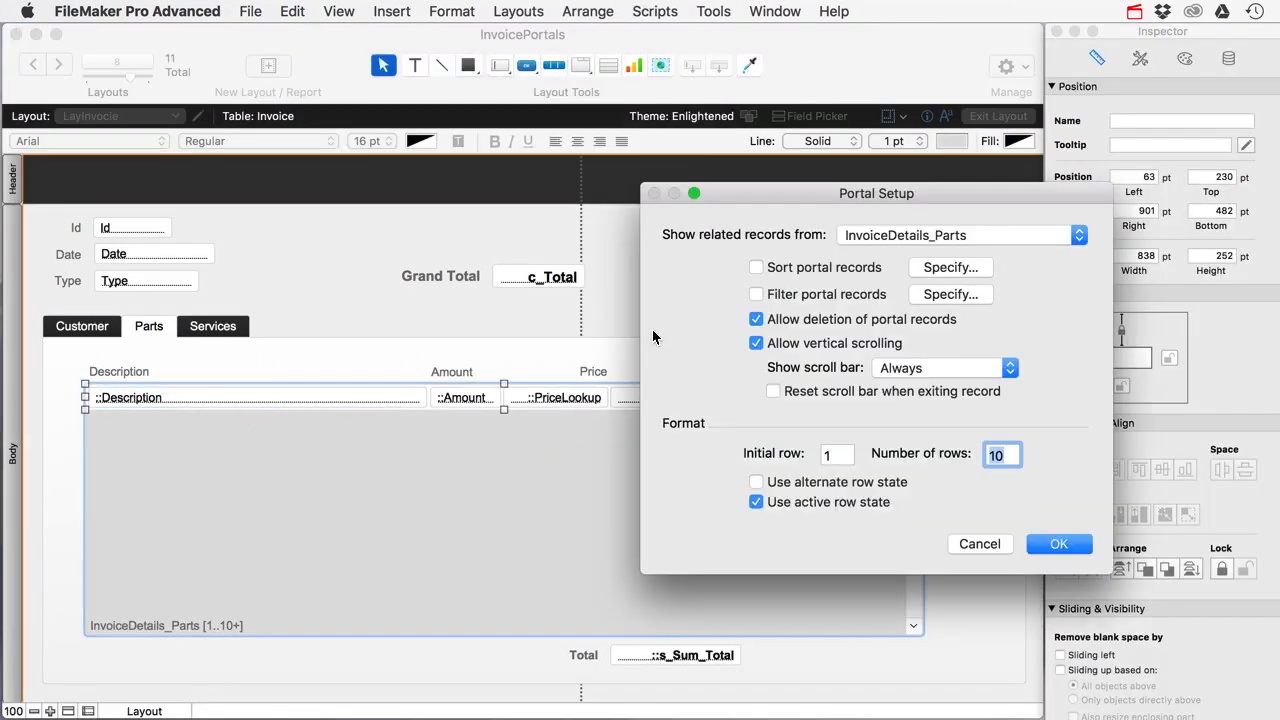
pyautogui.click(1053, 546)
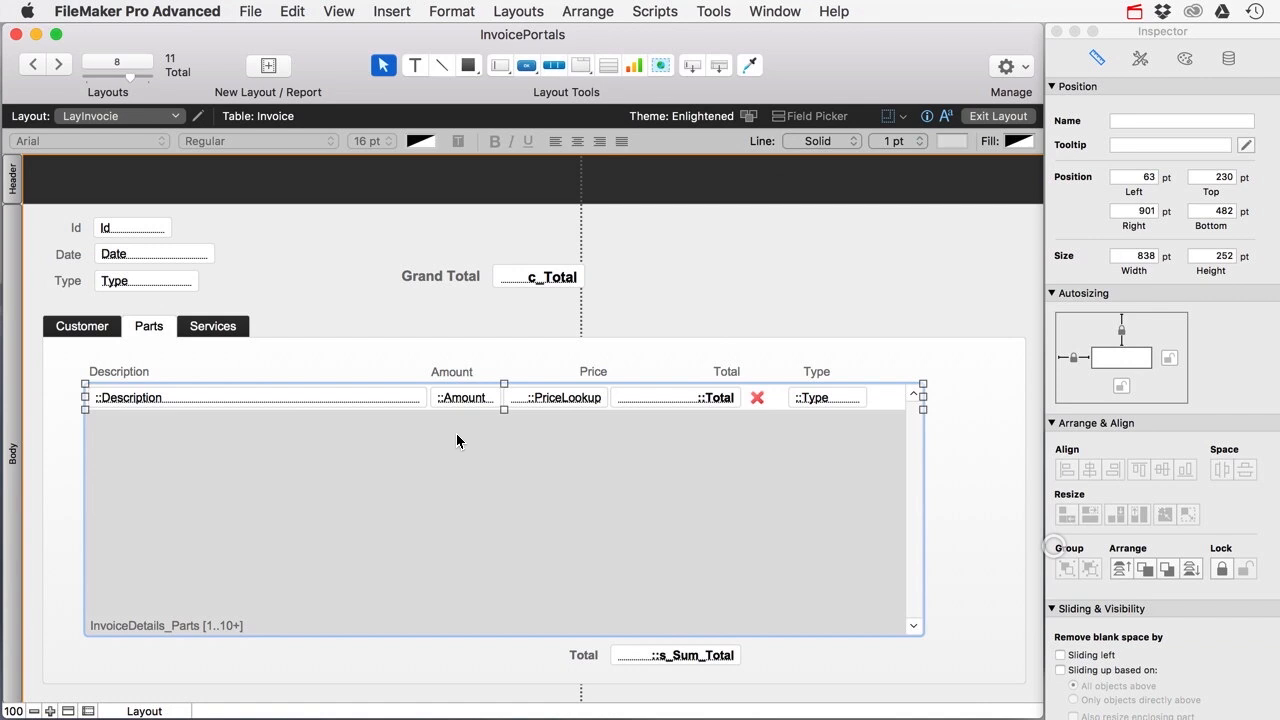
pyautogui.doubleClick(254, 397)
pyautogui.click(866, 609)
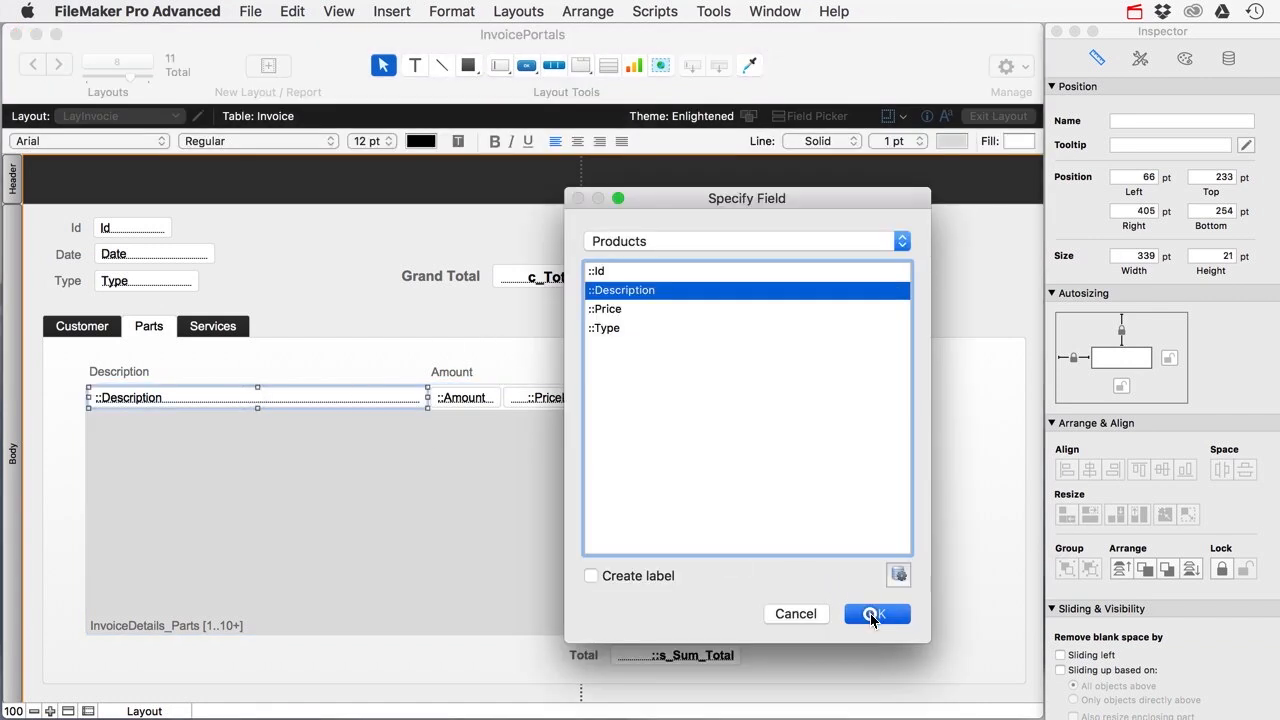
# Step: Duplicate the Products table occurrence in the relationships graph, placed beneath the original, and name the copy Products_Parts
pyautogui.press('super+shift+d')
pyautogui.click(697, 67)
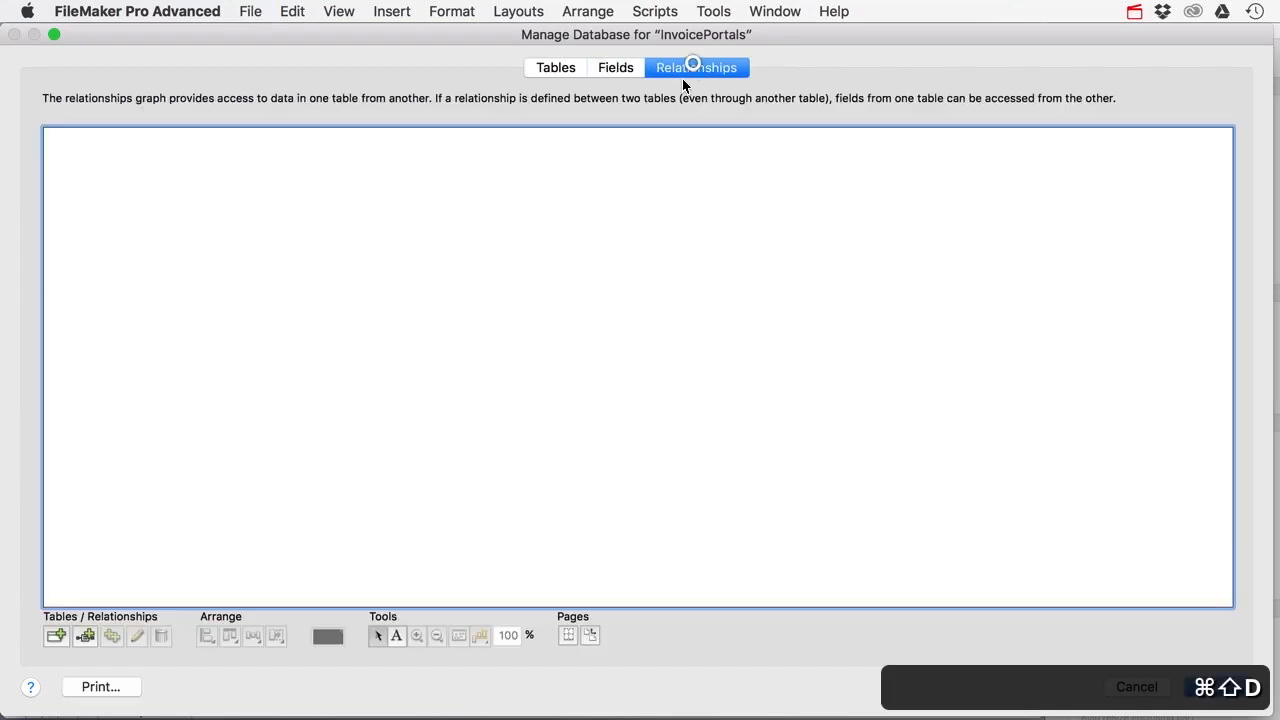
pyautogui.click(369, 393)
pyautogui.click(571, 169)
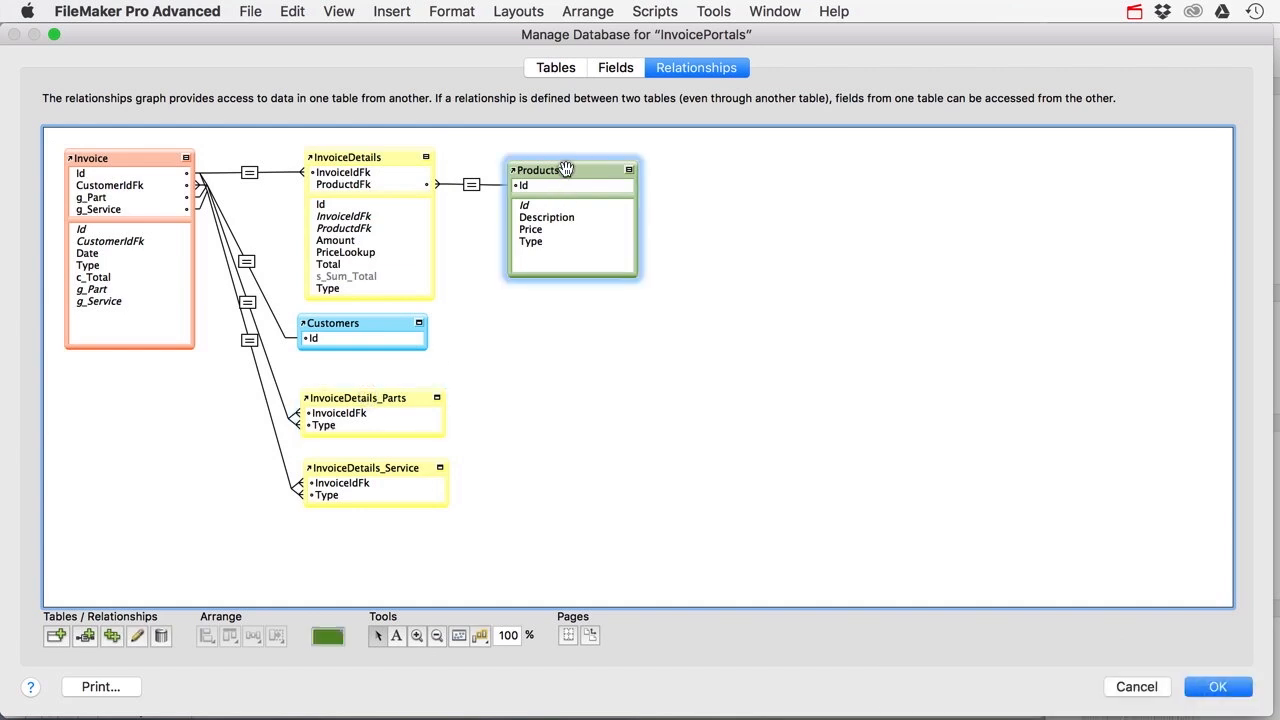
pyautogui.moveTo(575, 168); pyautogui.dragTo(566, 380)
pyautogui.click(775, 489)
pyautogui.press('BackSpace')
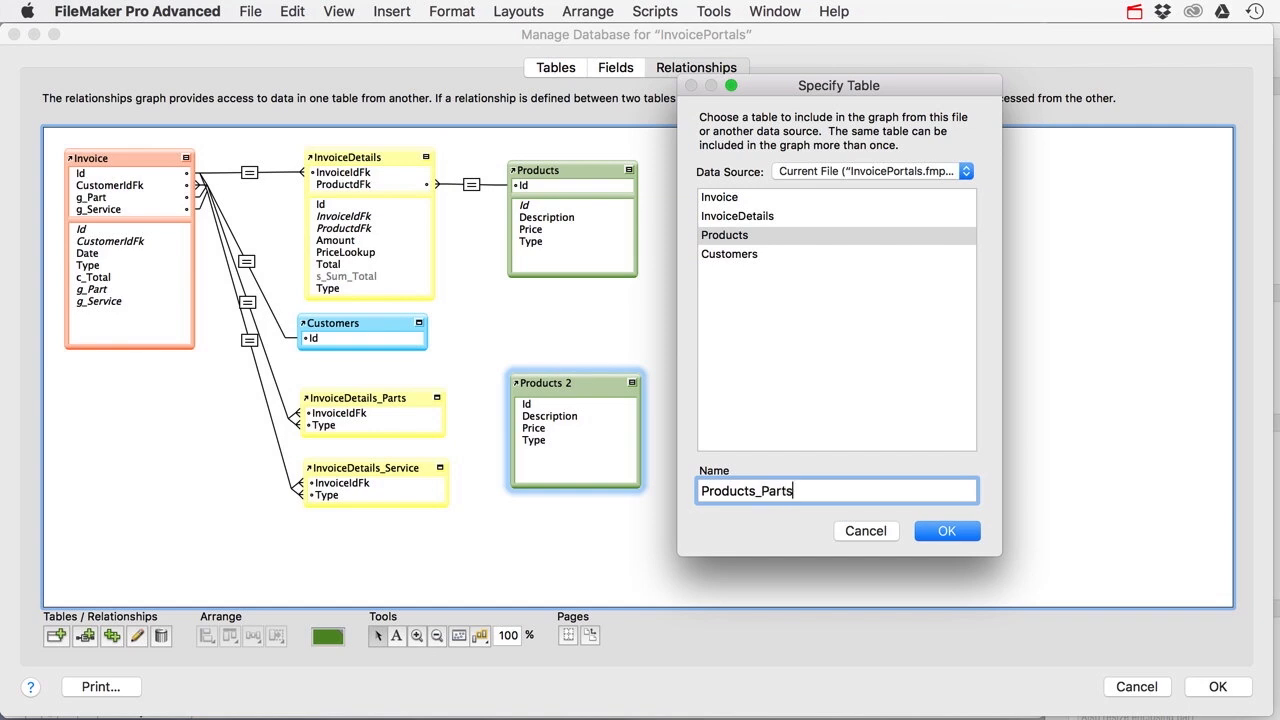
pyautogui.click(925, 531)
# Step: Relate InvoiceDetails_Parts::ProductdFk to Products_Parts::Id, collapse InvoiceDetails_Parts to its key fields, and move InvoiceDetails_Service clear beneath it
pyautogui.click(372, 412)
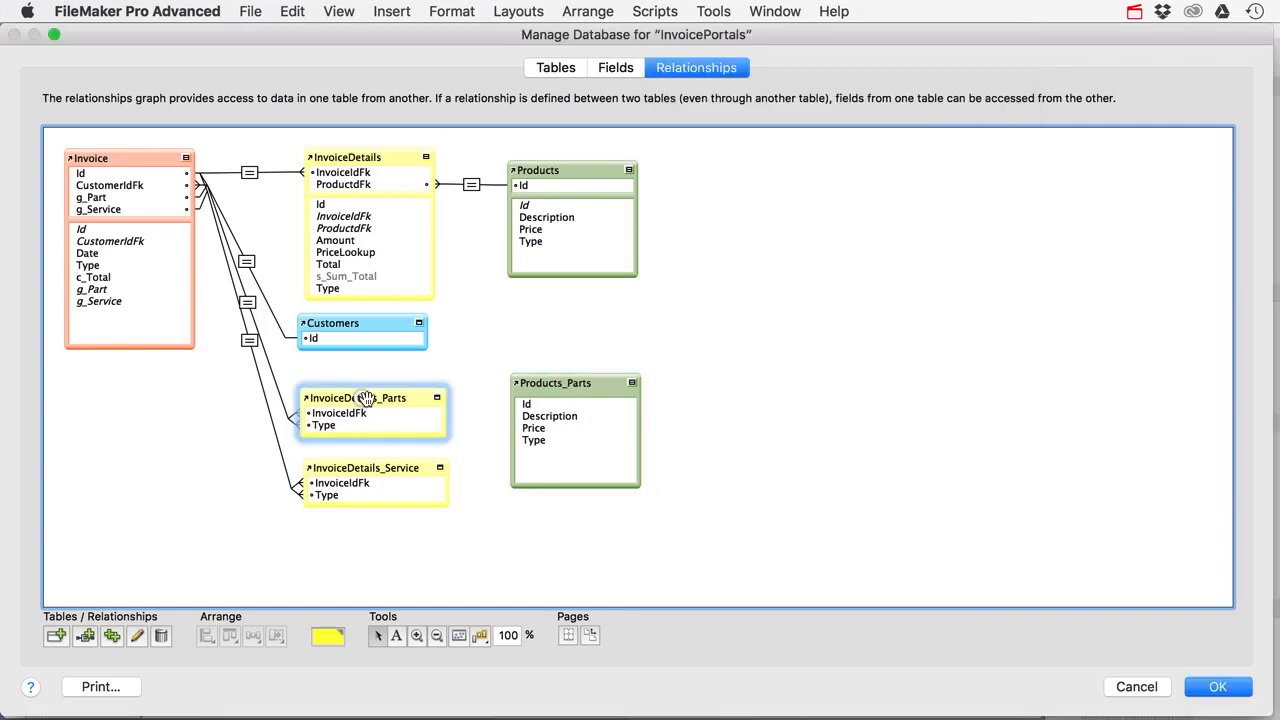
pyautogui.click(570, 167)
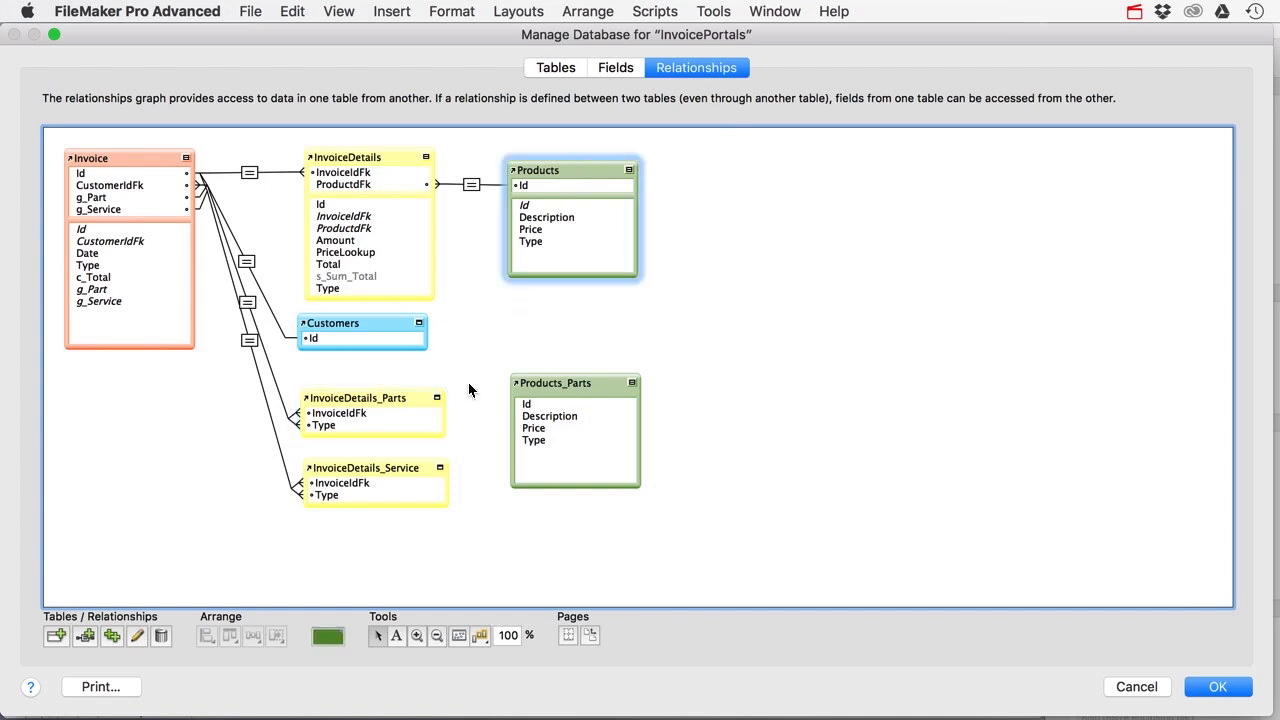
pyautogui.click(430, 400)
pyautogui.click(436, 398)
pyautogui.click(436, 398)
pyautogui.moveTo(340, 469); pyautogui.dragTo(536, 405)
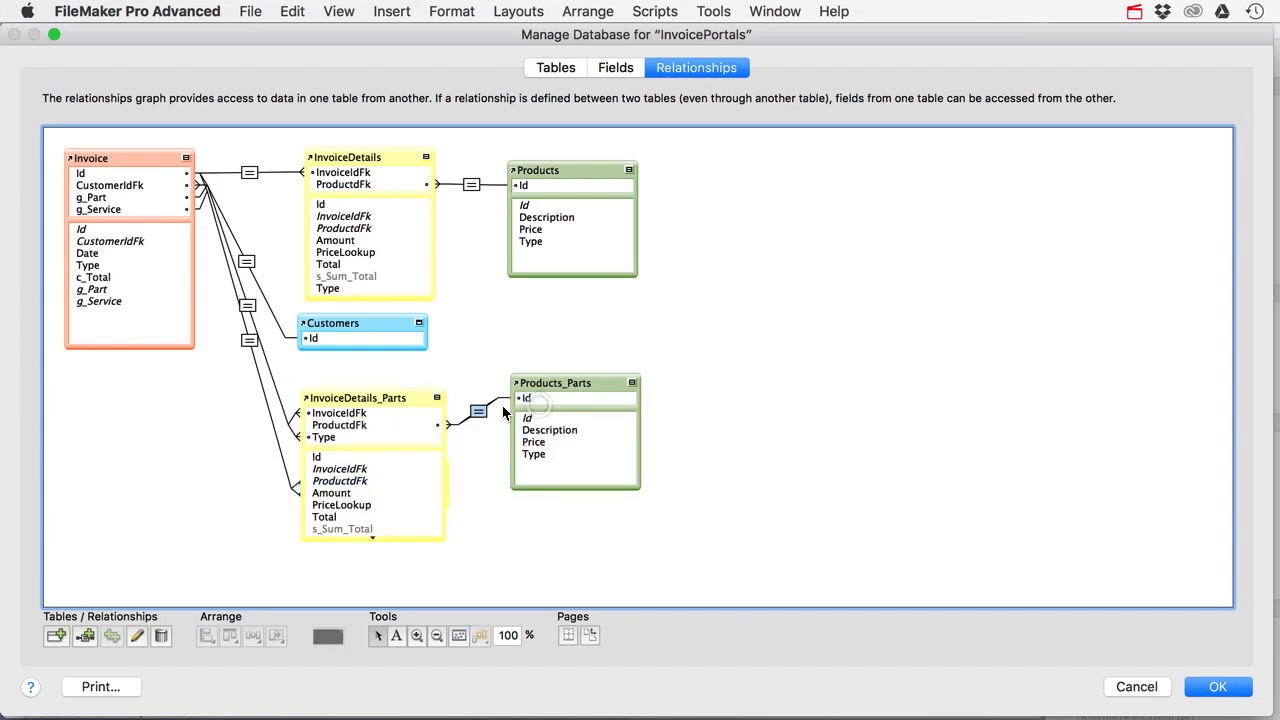
pyautogui.click(436, 398)
pyautogui.moveTo(395, 466); pyautogui.dragTo(388, 482)
# Step: Collapse Products_Parts to its key field, duplicate it directly below, and expand the copy to show all fields
pyautogui.click(565, 386)
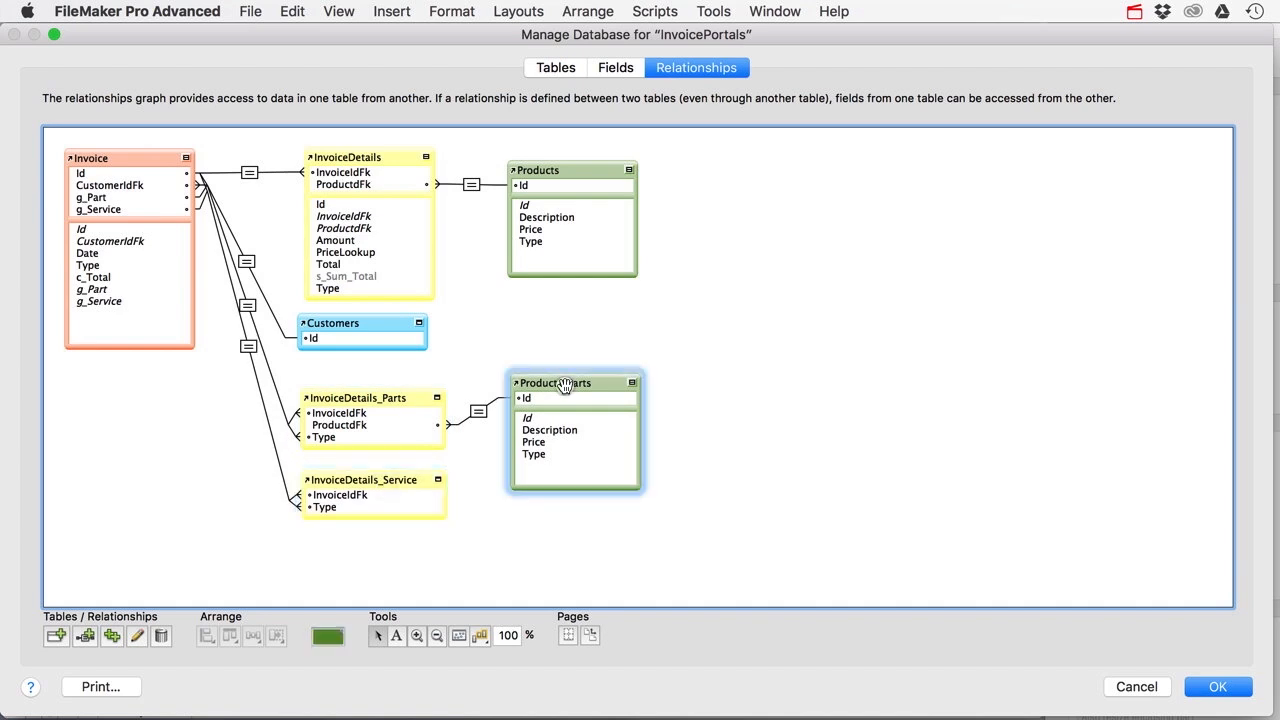
pyautogui.click(632, 383)
pyautogui.moveTo(576, 385); pyautogui.dragTo(577, 474)
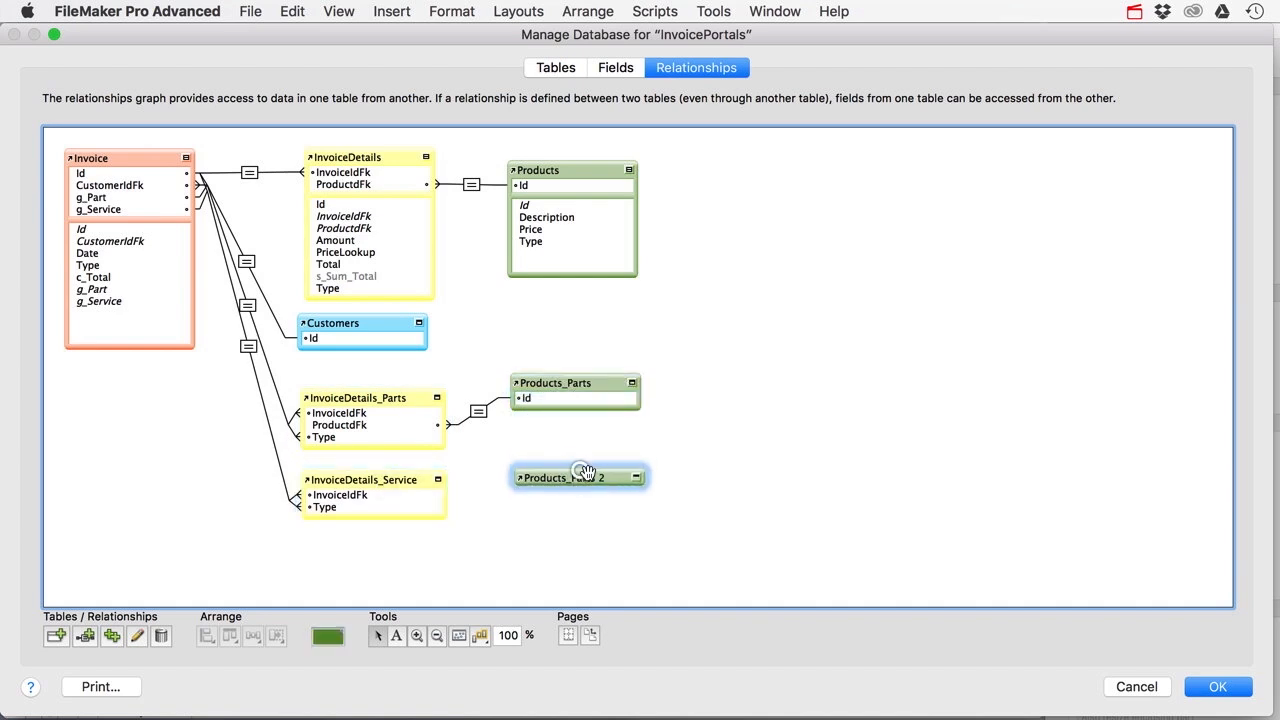
pyautogui.click(636, 478)
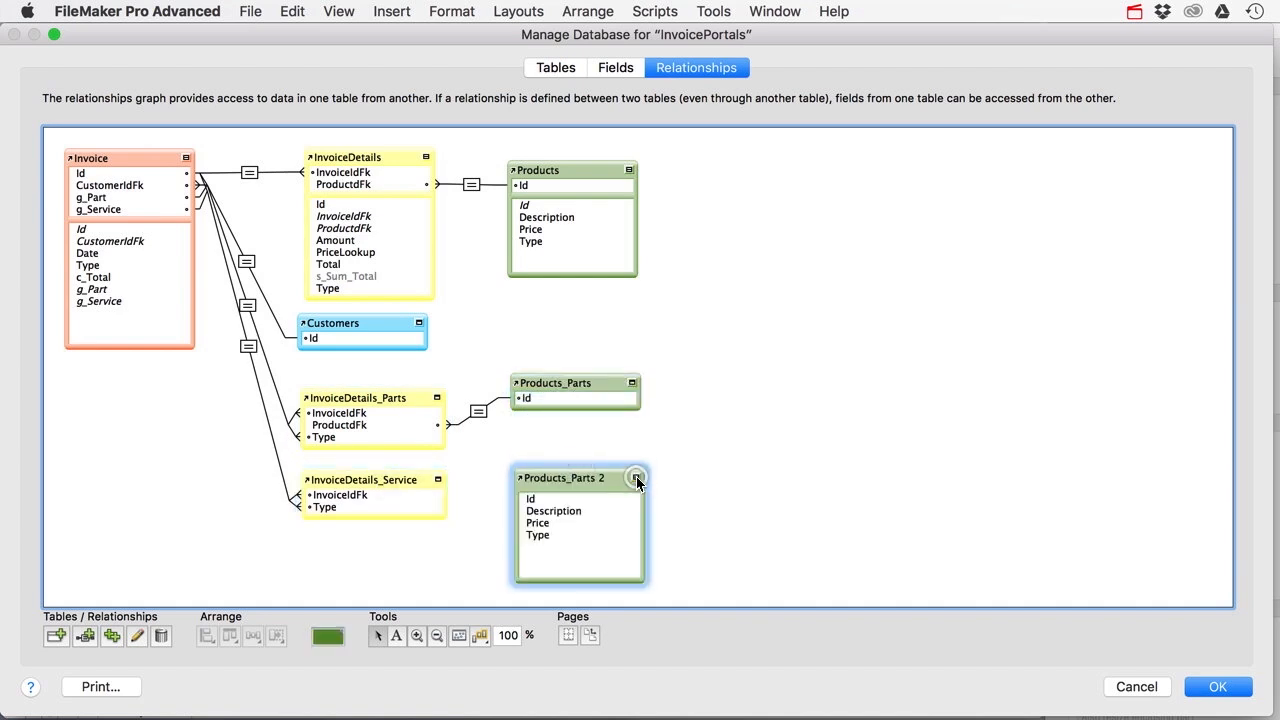
# Step: Relate InvoiceDetails_Service::ProductdFk to the Id of the duplicated products occurrence and collapse InvoiceDetails_Service to its key fields
pyautogui.click(437, 482)
pyautogui.click(437, 480)
pyautogui.moveTo(340, 551); pyautogui.dragTo(528, 499)
pyautogui.click(437, 481)
# Step: Rename the products table occurrence linked to InvoiceDetails_Service as Products_Service
pyautogui.click(565, 479)
pyautogui.doubleClick(562, 478)
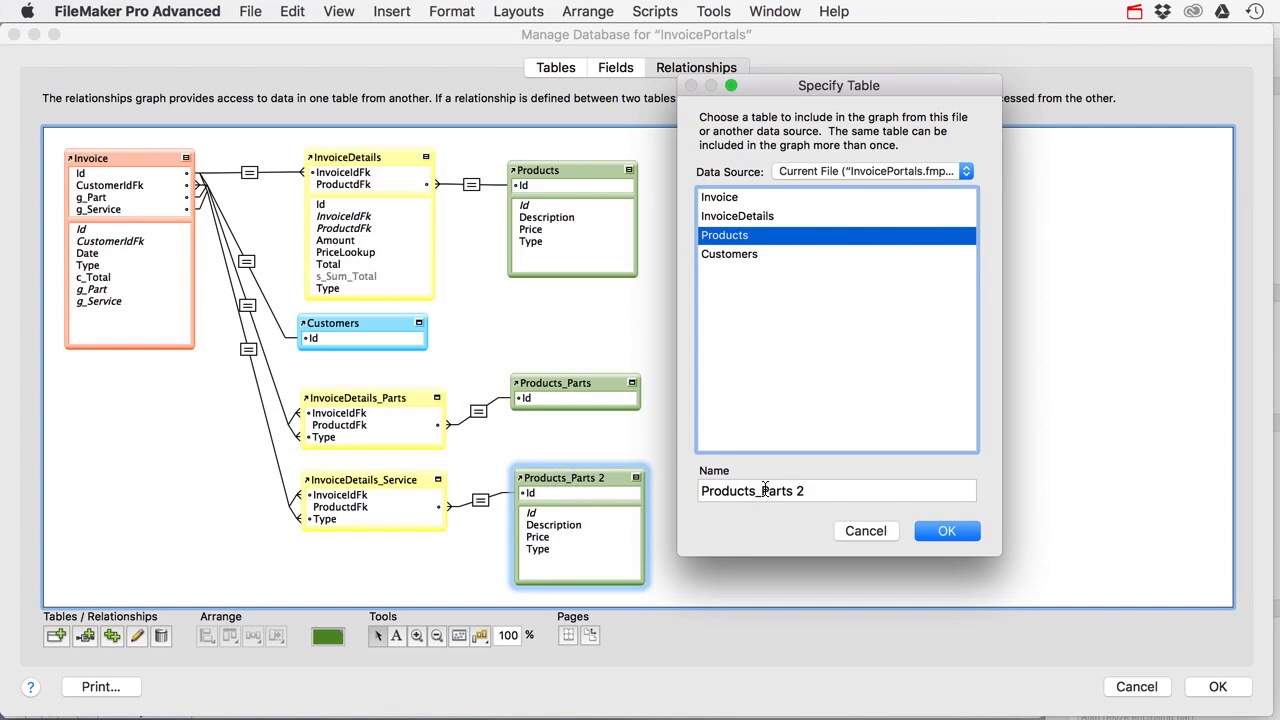
pyautogui.moveTo(764, 489); pyautogui.dragTo(871, 481)
pyautogui.write('Service')
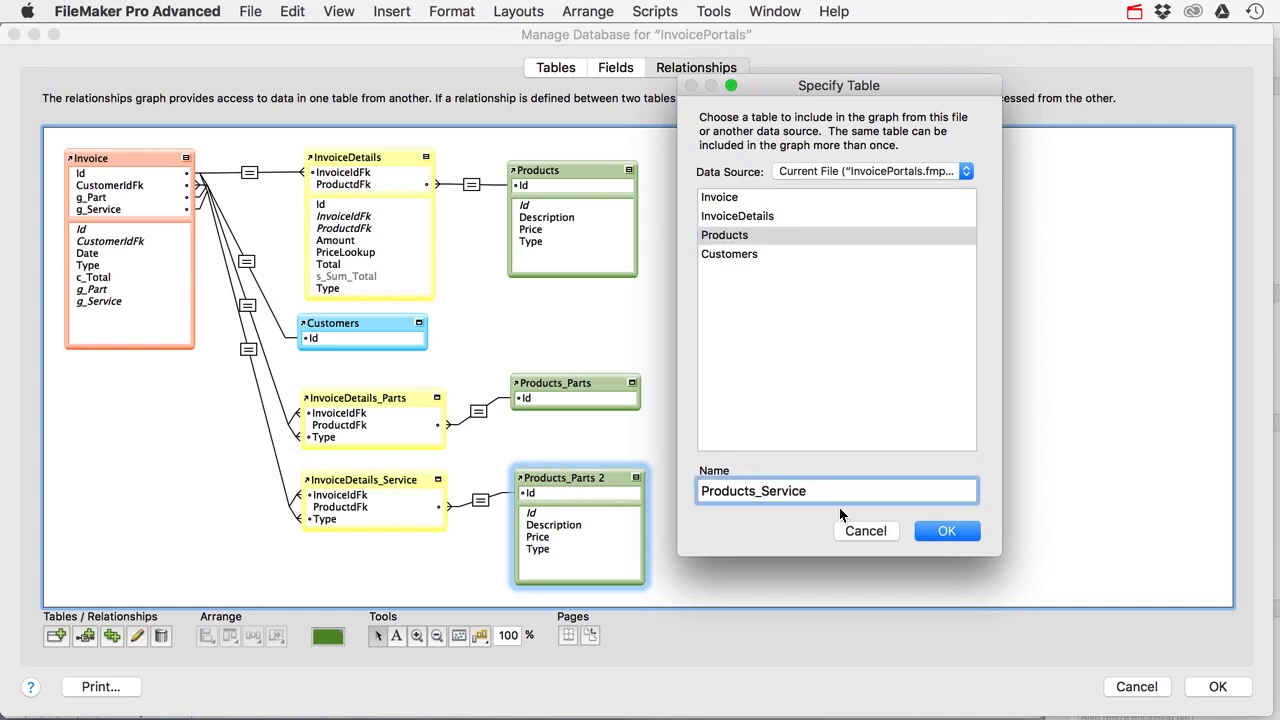
pyautogui.click(940, 531)
# Step: Rename the Products_Parts table occurrence as Products_Part and save the database definition
pyautogui.doubleClick(585, 382)
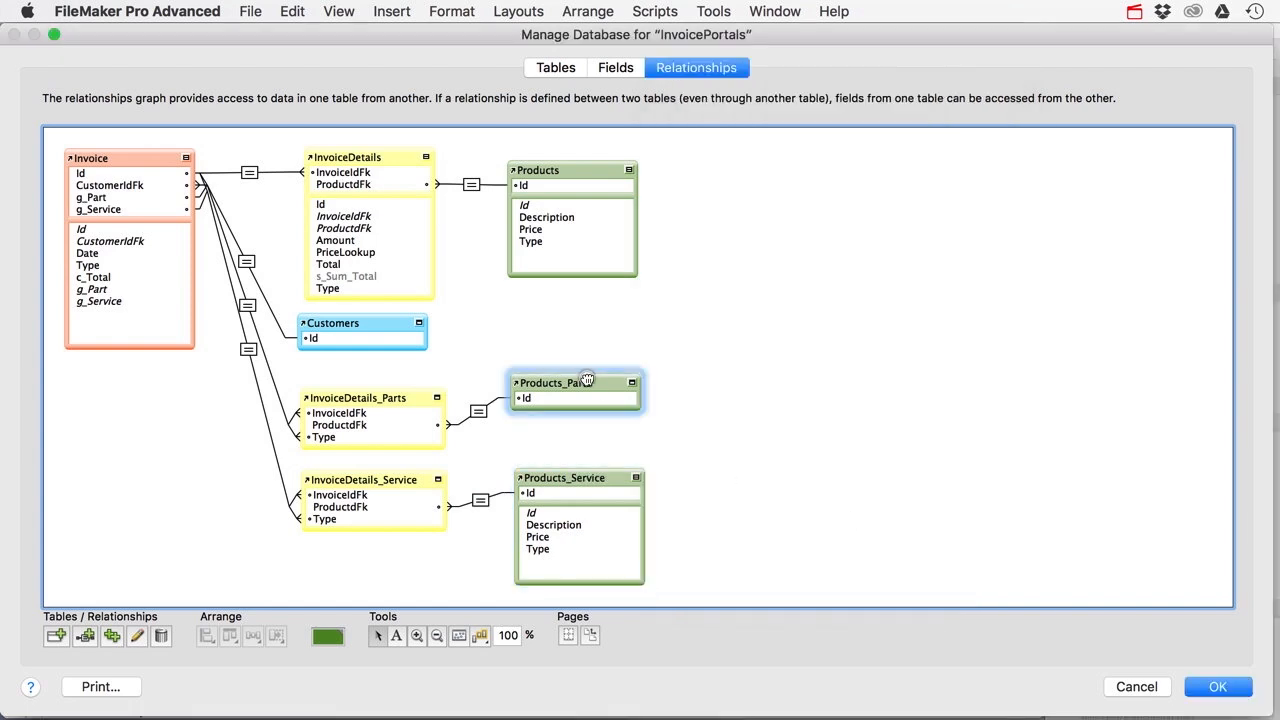
pyautogui.click(830, 488)
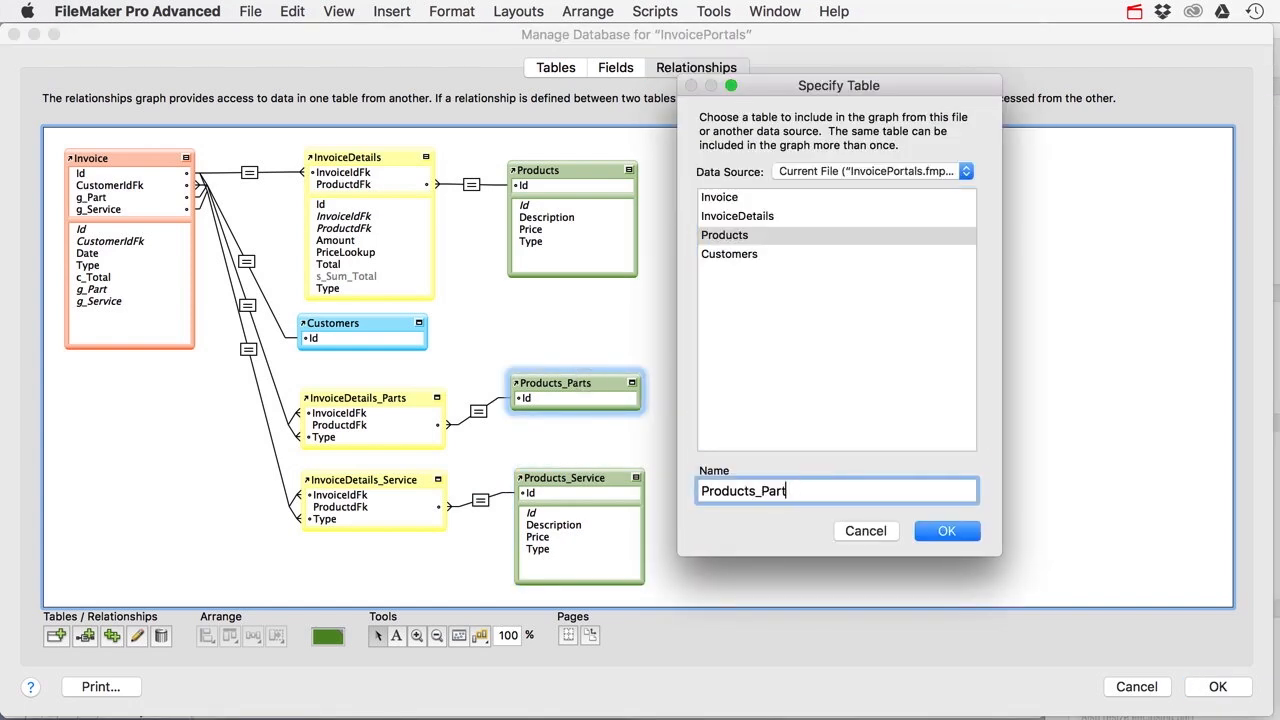
pyautogui.click(916, 522)
pyautogui.click(1216, 686)
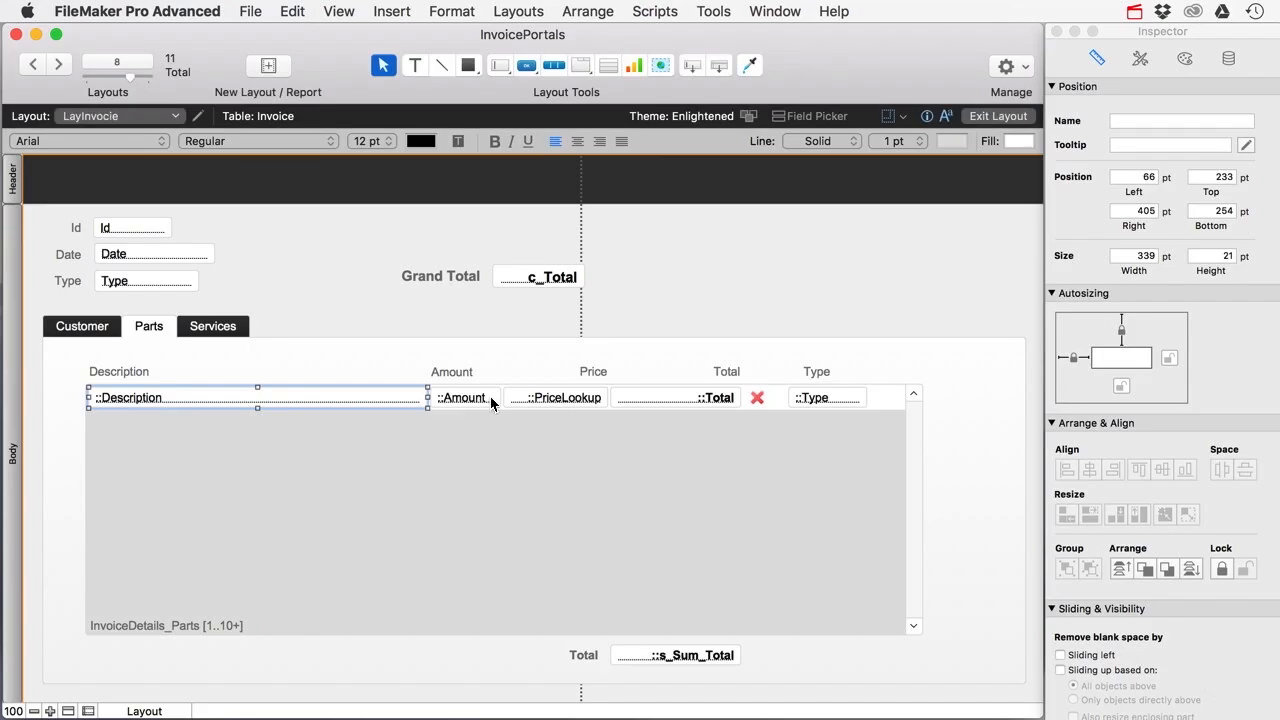
# Step: Set the Parts portal's Description field to display Products_Part::Description
pyautogui.doubleClick(366, 397)
pyautogui.click(632, 245)
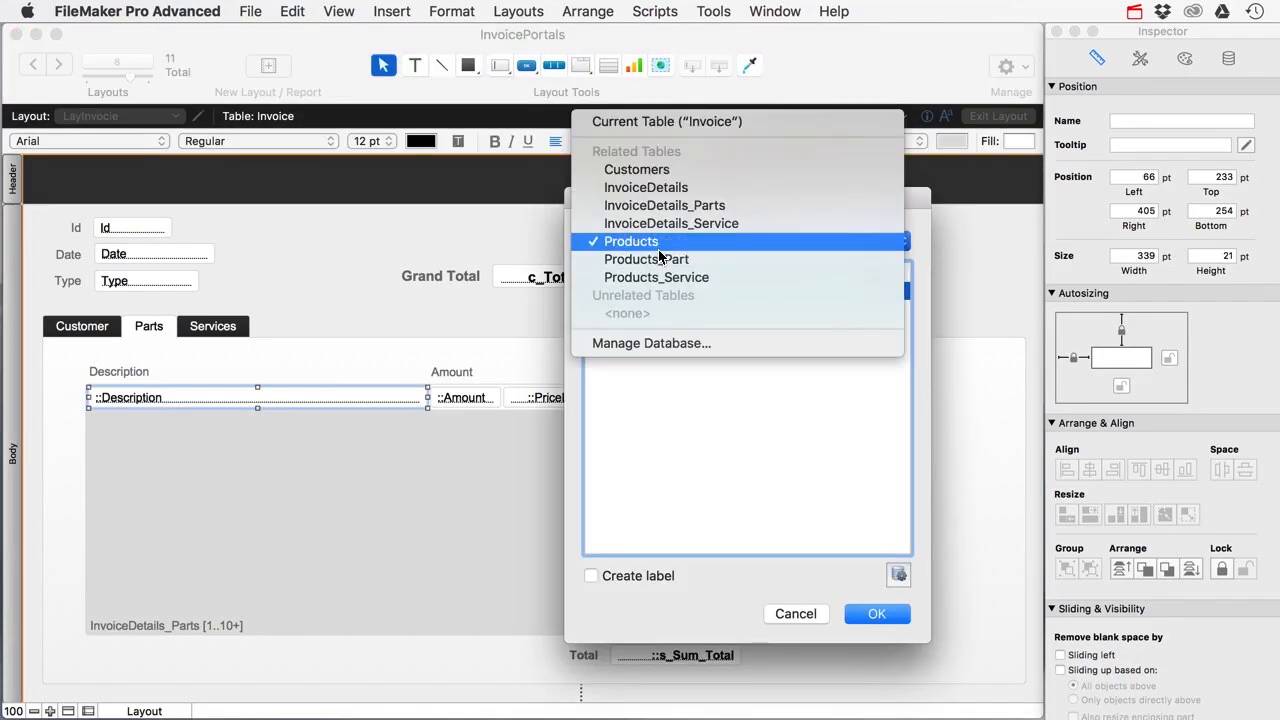
pyautogui.click(688, 260)
pyautogui.click(872, 614)
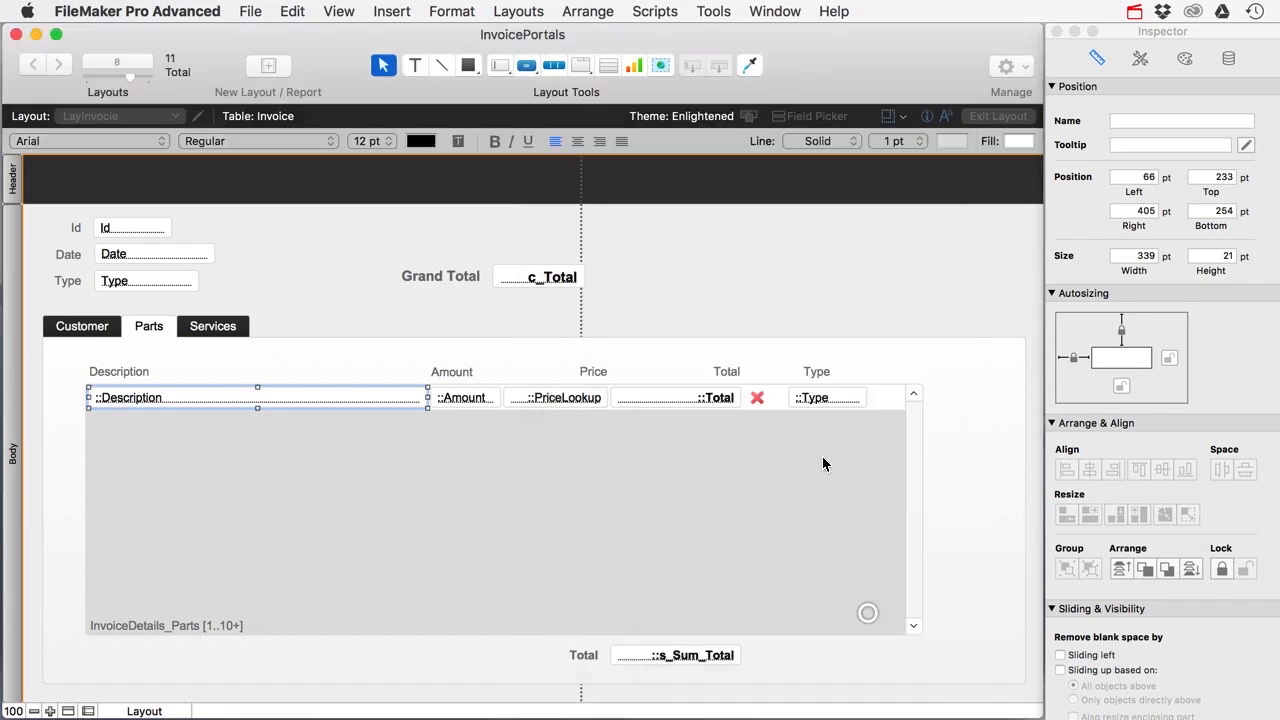
# Step: Leave layout editing and add a Trailer hitch line with an amount of 1 to the invoice's parts
pyautogui.click(987, 121)
pyautogui.click(132, 302)
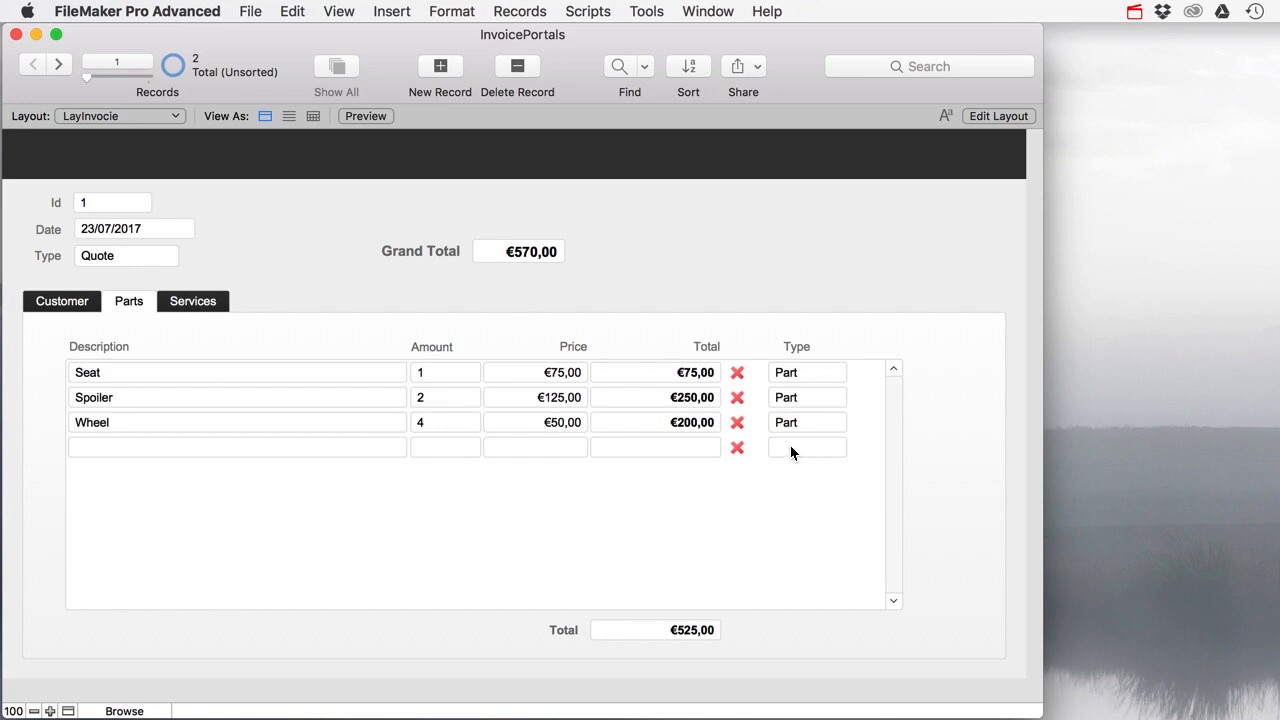
pyautogui.click(115, 451)
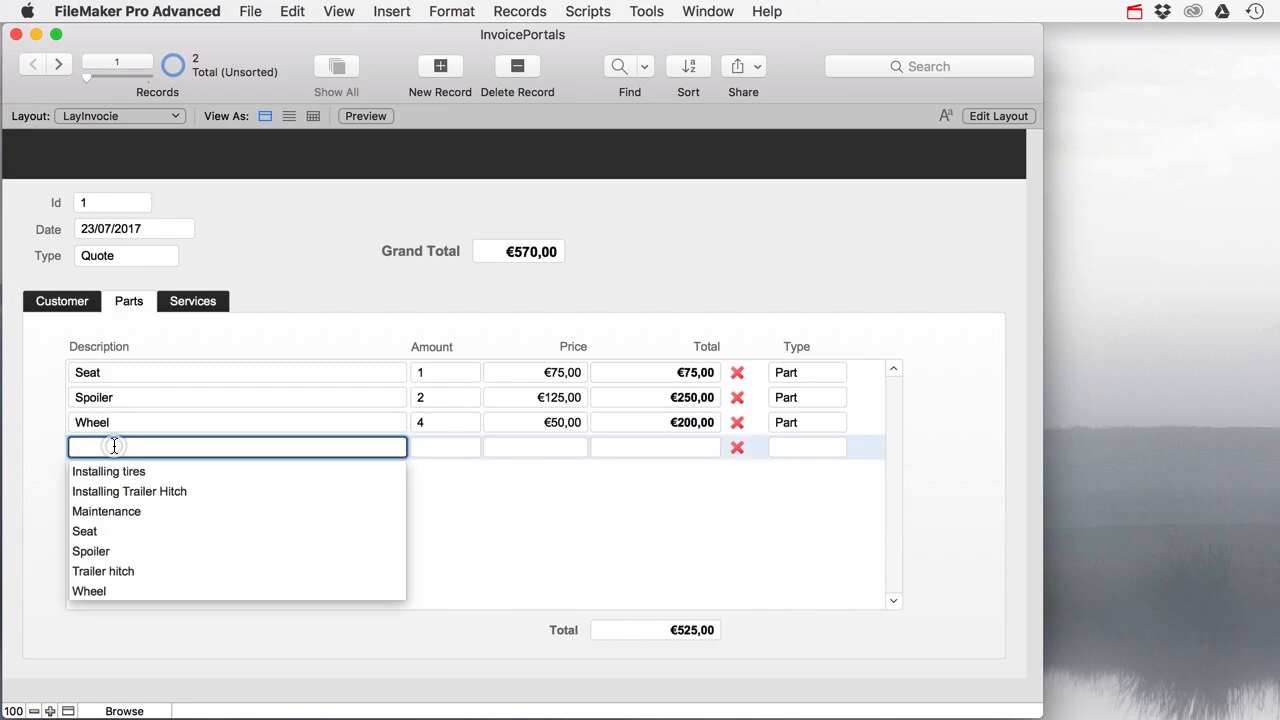
pyautogui.click(103, 571)
pyautogui.press('Tab')
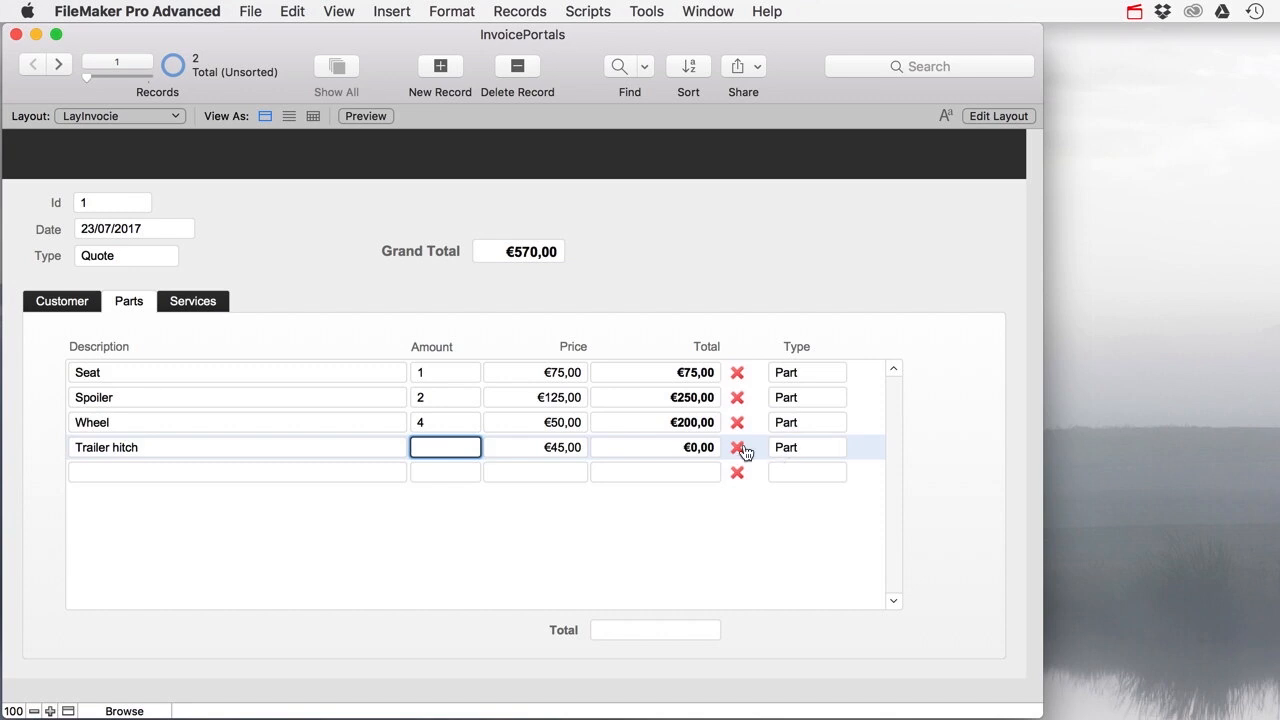
pyautogui.press('Tab')
pyautogui.click(884, 257)
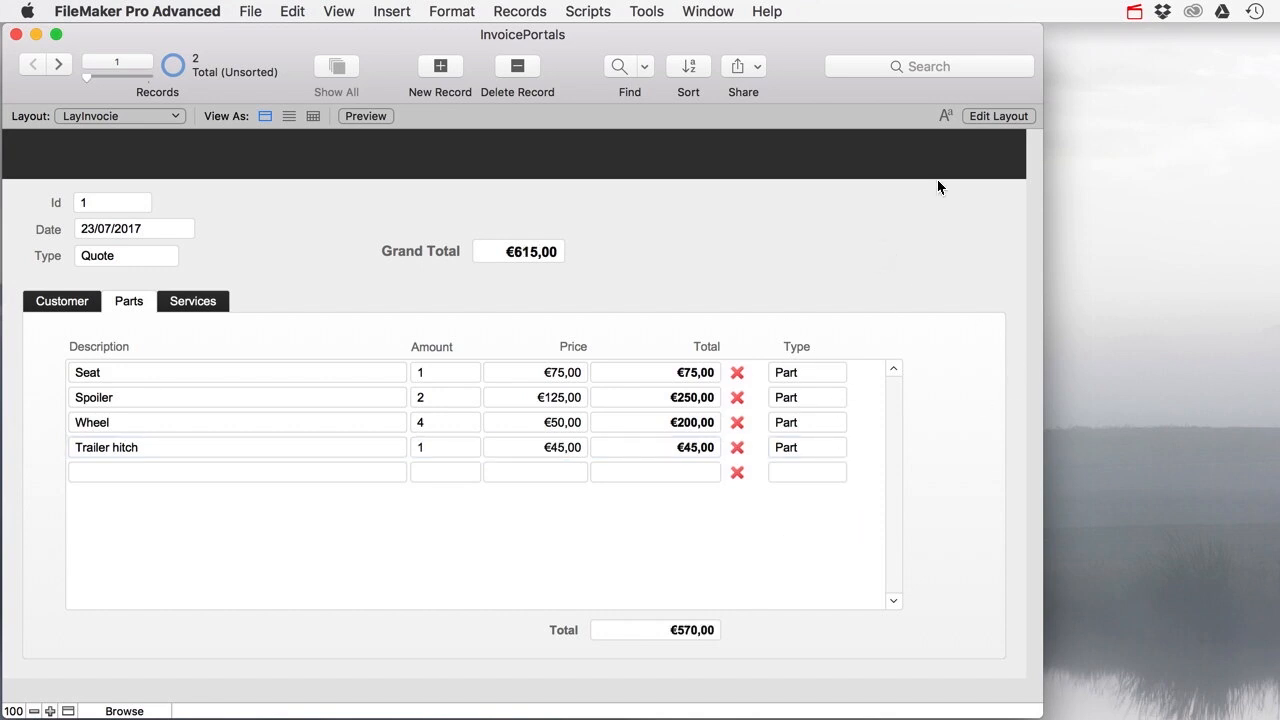
# Step: Delete the Type label and field from the Parts portal and narrow the portal to end just past the delete icon
pyautogui.click(993, 117)
pyautogui.click(816, 372)
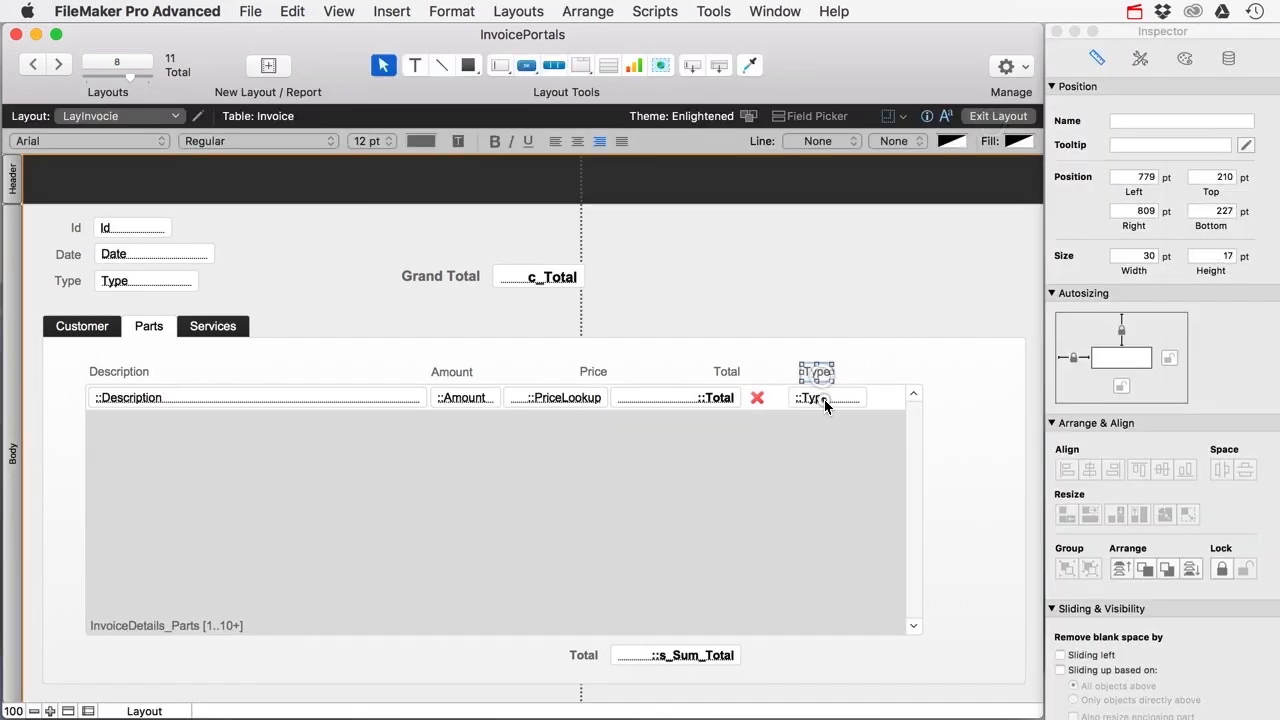
pyautogui.keyDown('shift'); pyautogui.click(825, 400); pyautogui.keyUp('shift')
pyautogui.press('Delete')
pyautogui.click(826, 404)
pyautogui.moveTo(921, 397); pyautogui.dragTo(788, 399)
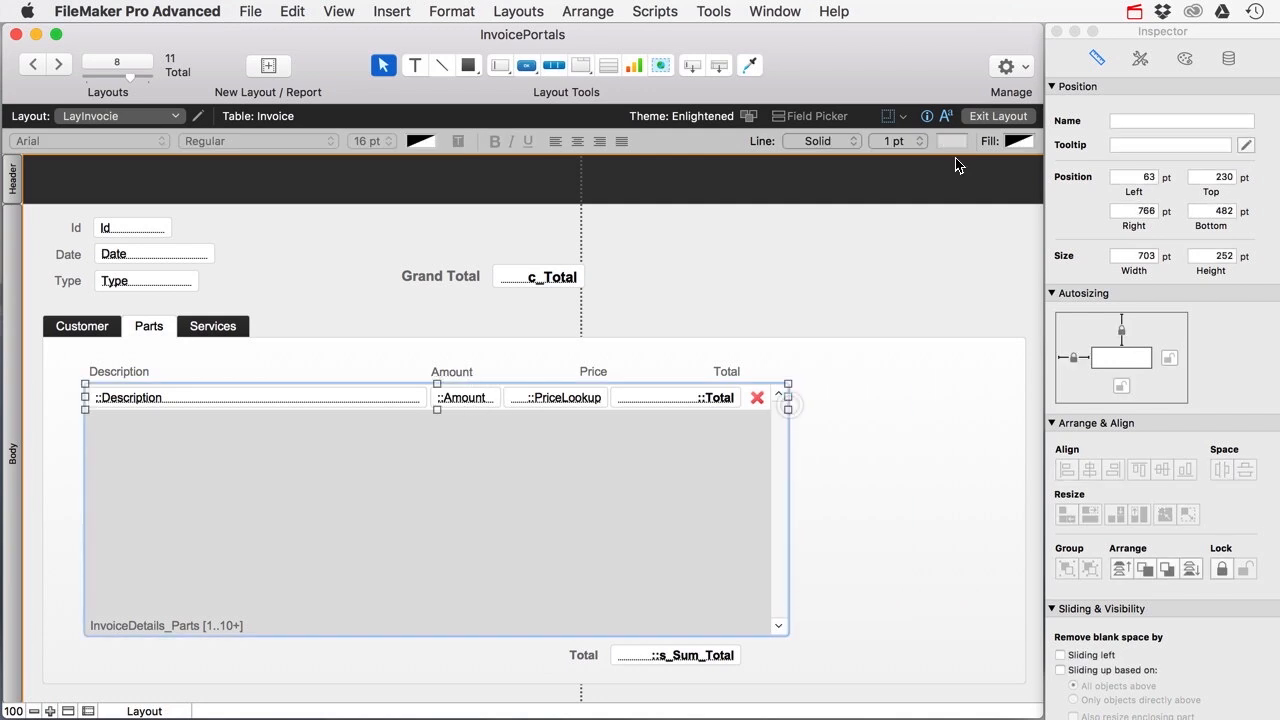
pyautogui.click(985, 115)
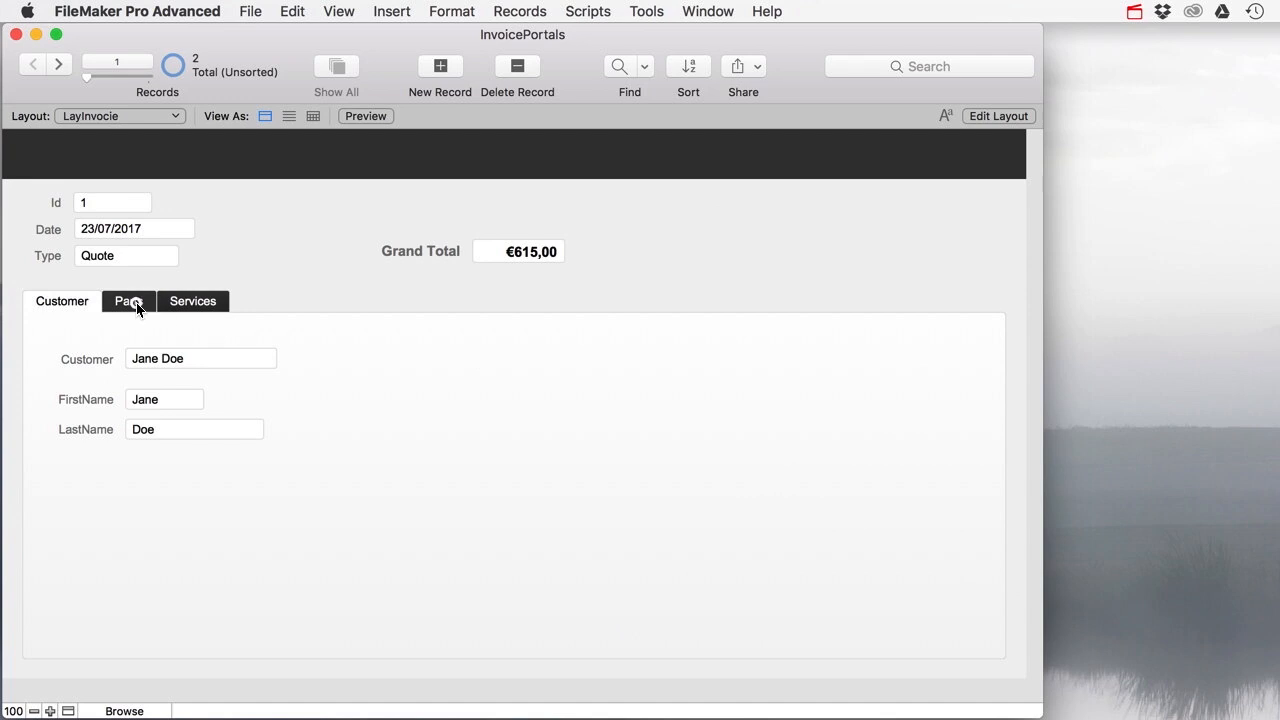
# Step: Check which products the Description list offers on the empty row of the Parts portal
pyautogui.click(128, 299)
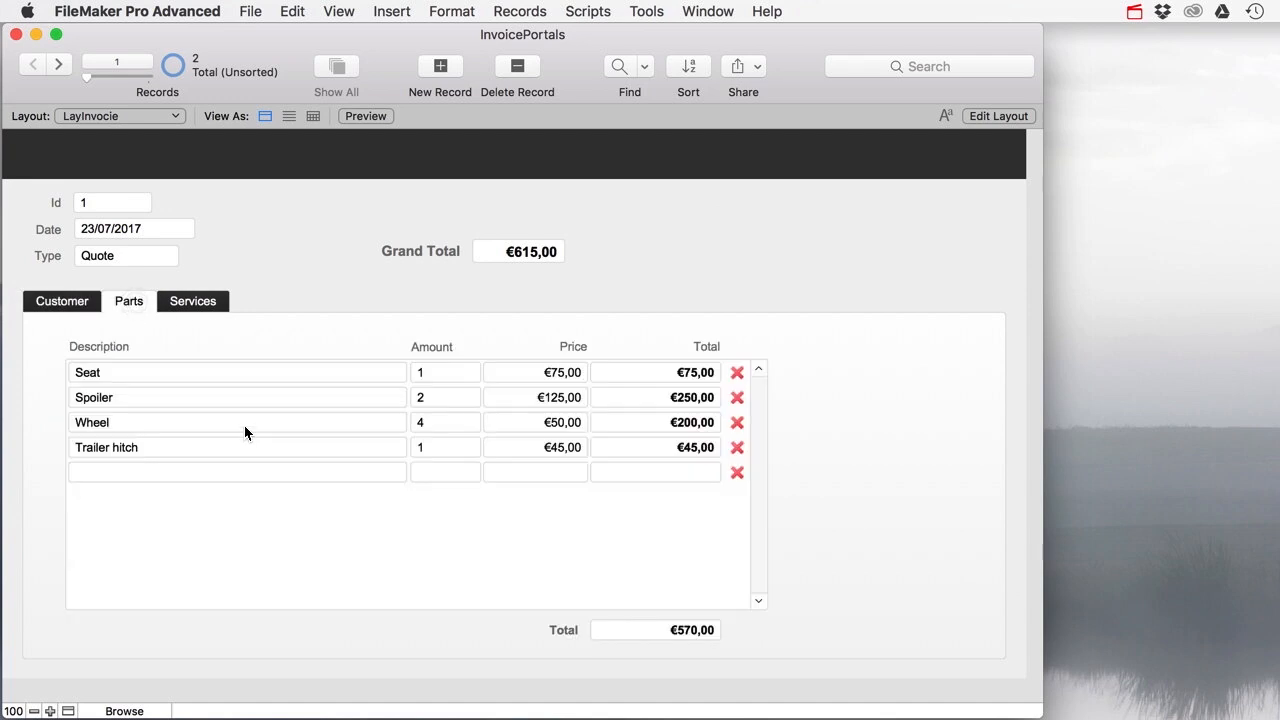
pyautogui.click(133, 473)
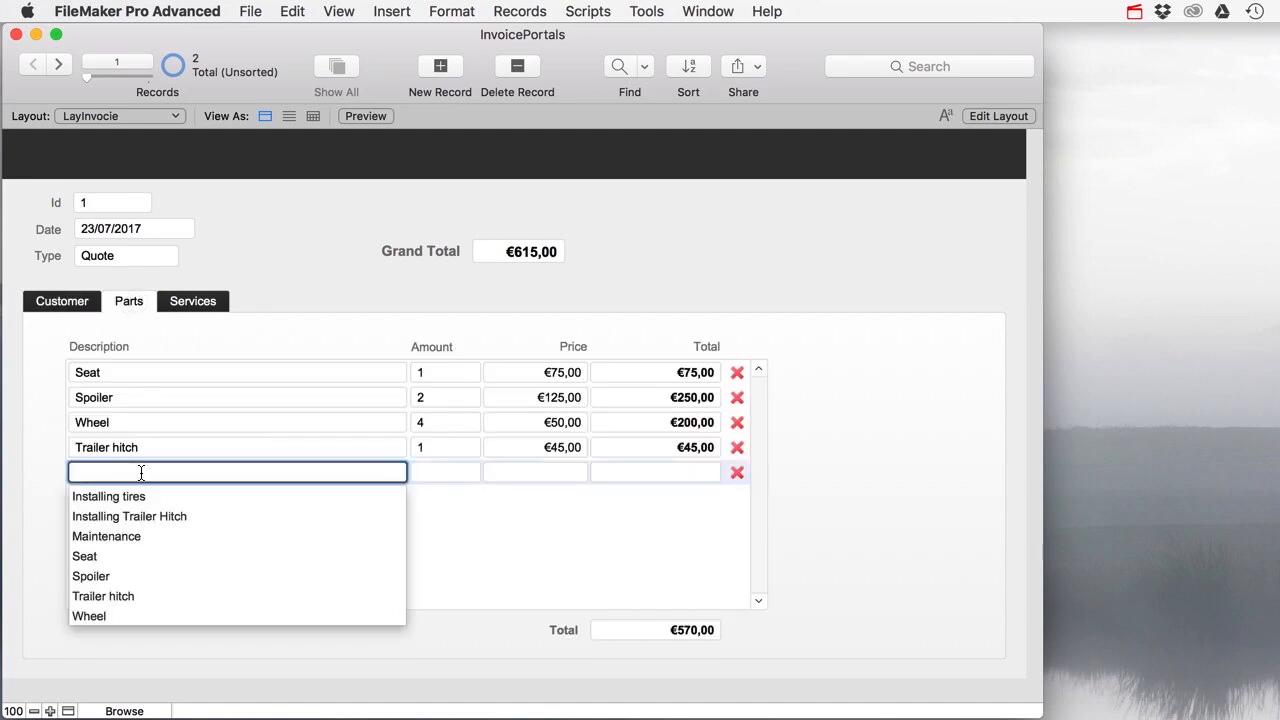
pyautogui.click(52, 475)
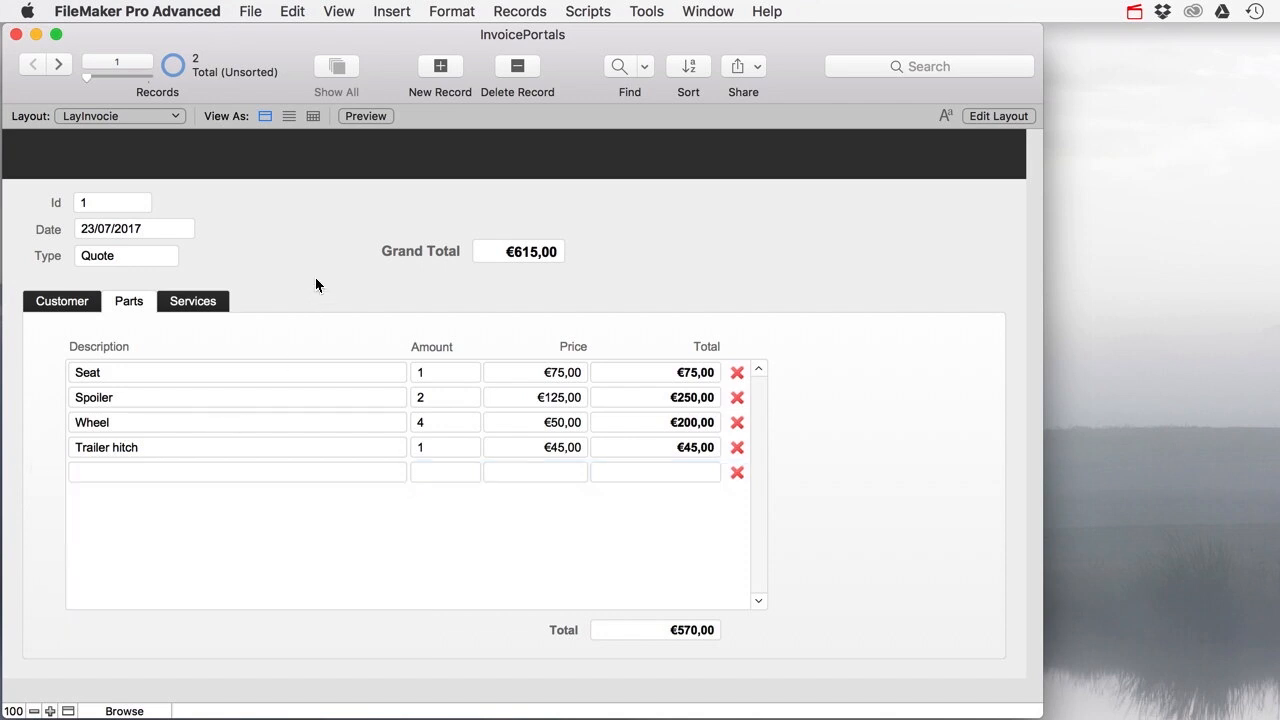
# Step: Examine the relationships graph, comparing Invoice's g_Part and g_Service fields with the Type field in Products
pyautogui.press('super+shift+d')
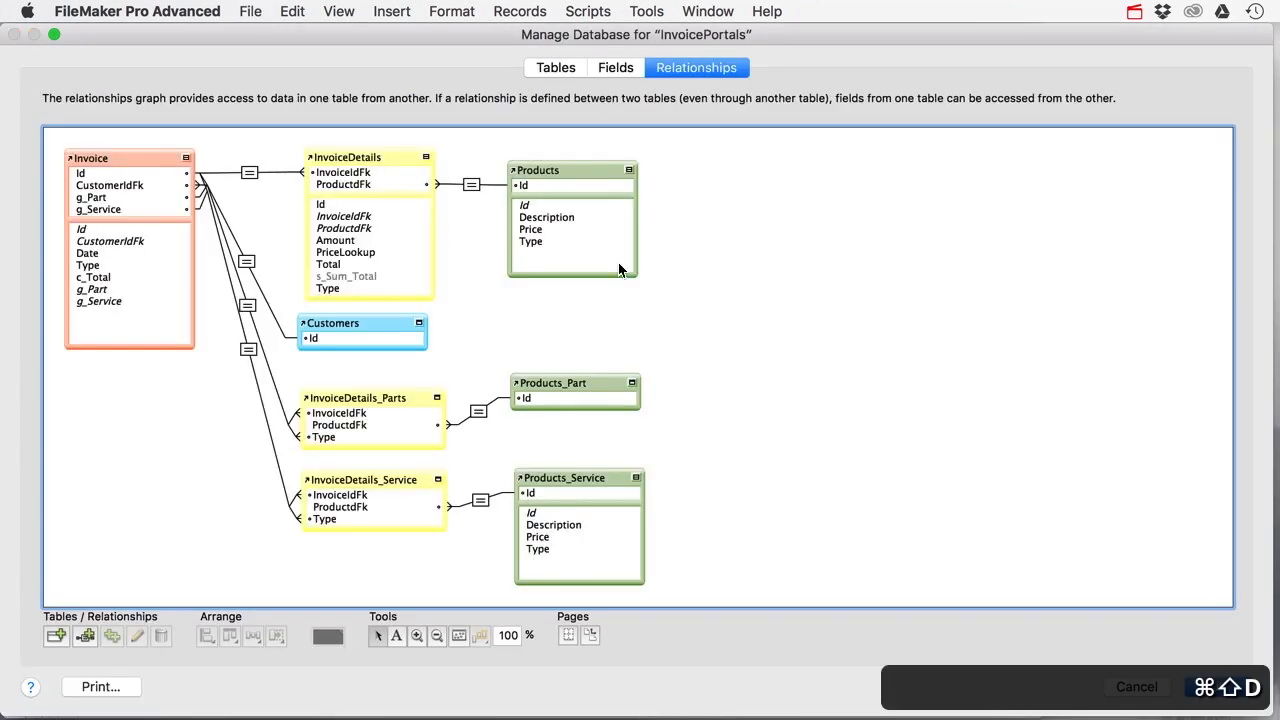
pyautogui.click(108, 160)
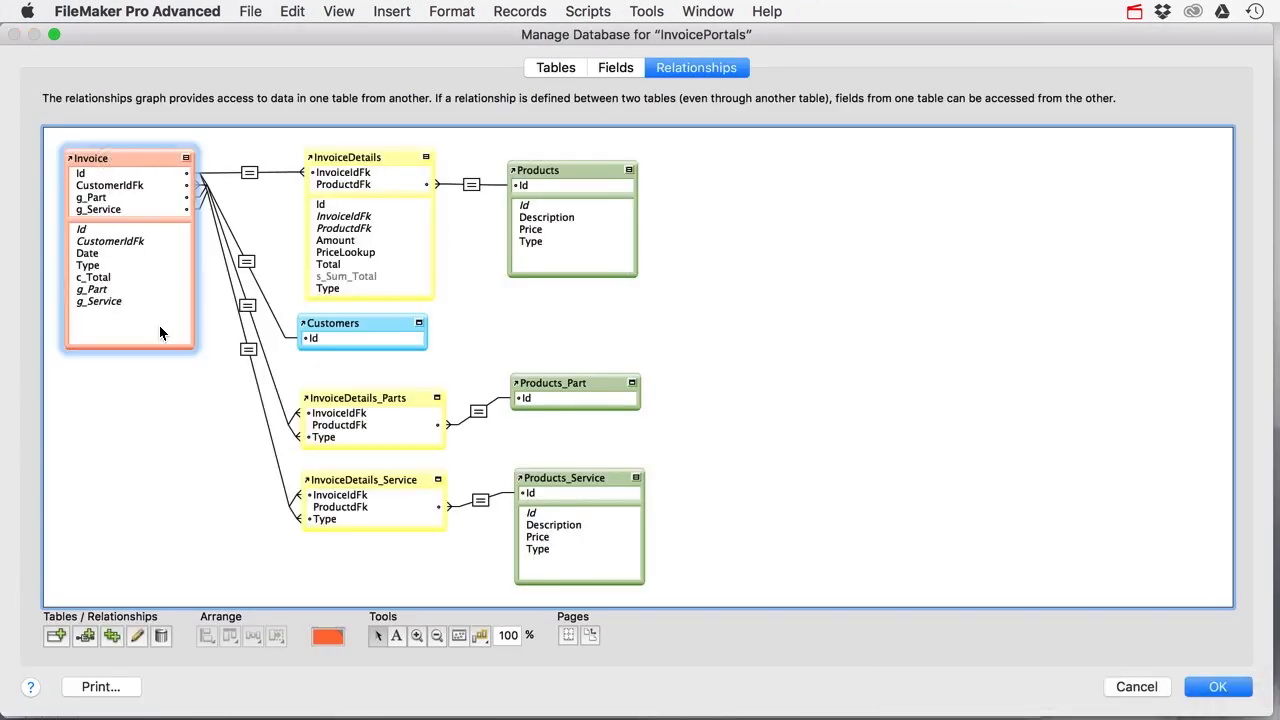
pyautogui.click(93, 290)
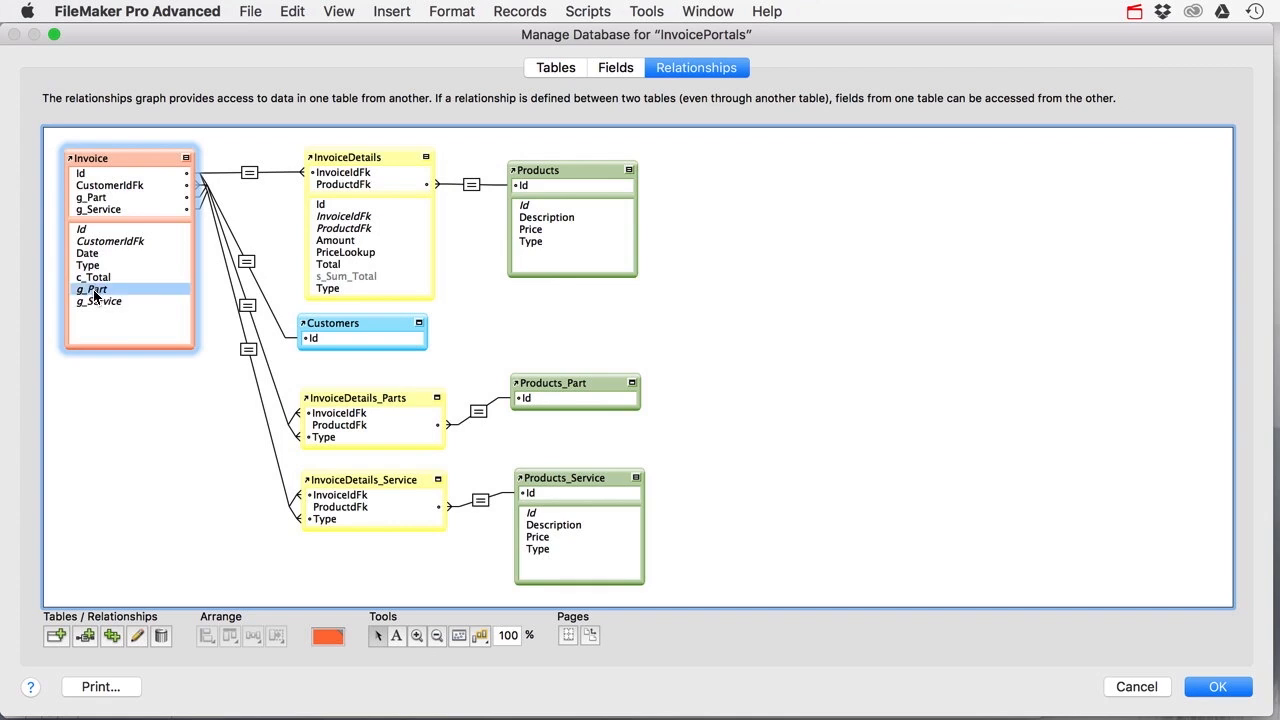
pyautogui.click(100, 303)
pyautogui.click(100, 291)
pyautogui.click(99, 302)
pyautogui.click(100, 291)
pyautogui.click(540, 171)
pyautogui.click(539, 244)
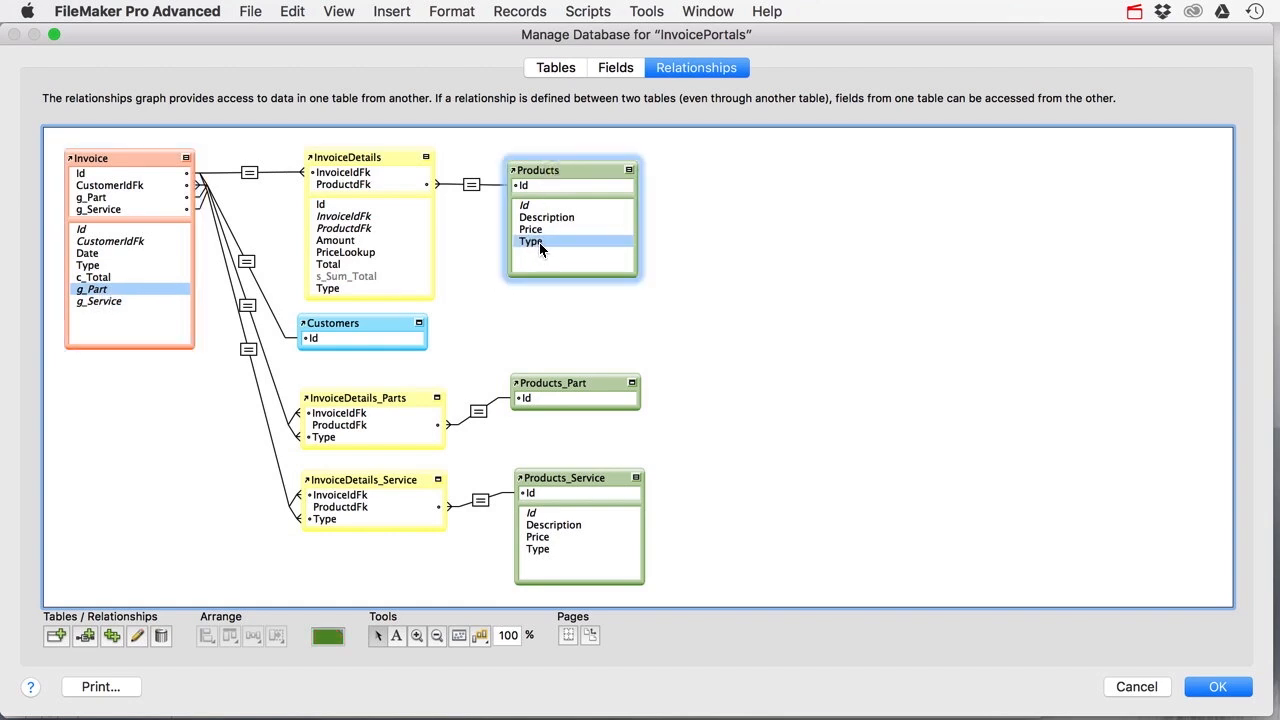
pyautogui.click(95, 293)
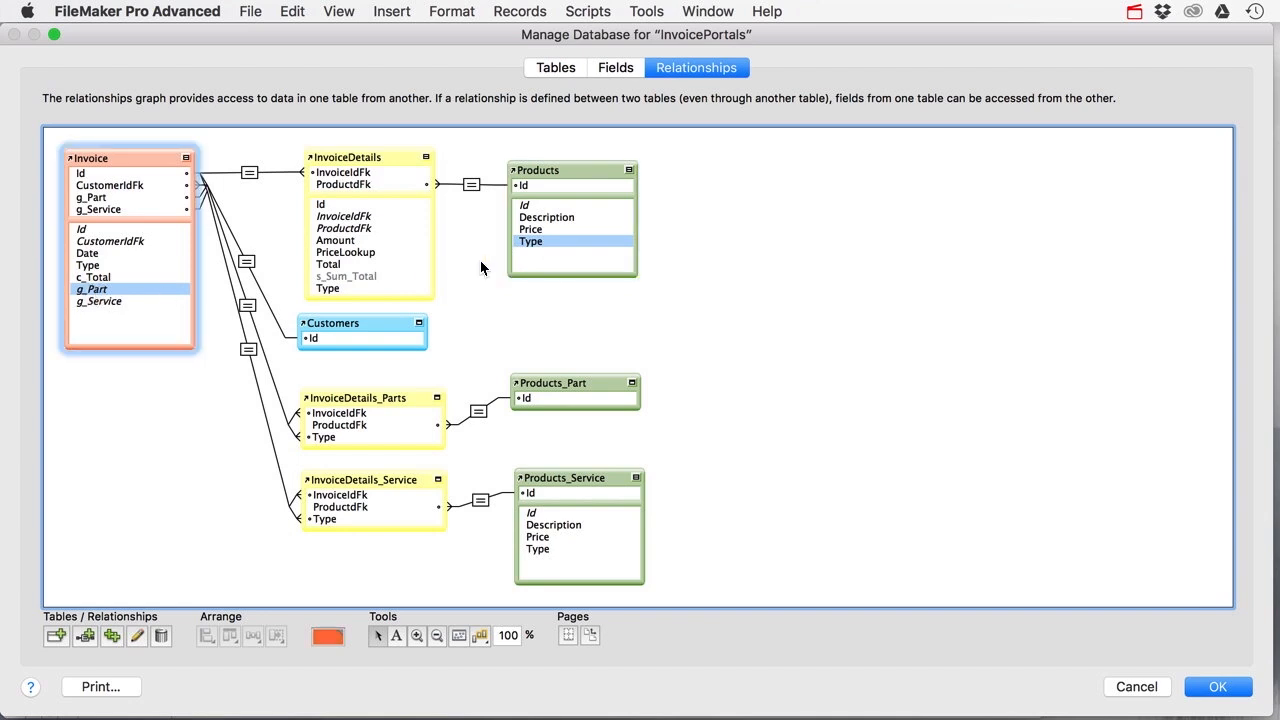
pyautogui.click(543, 245)
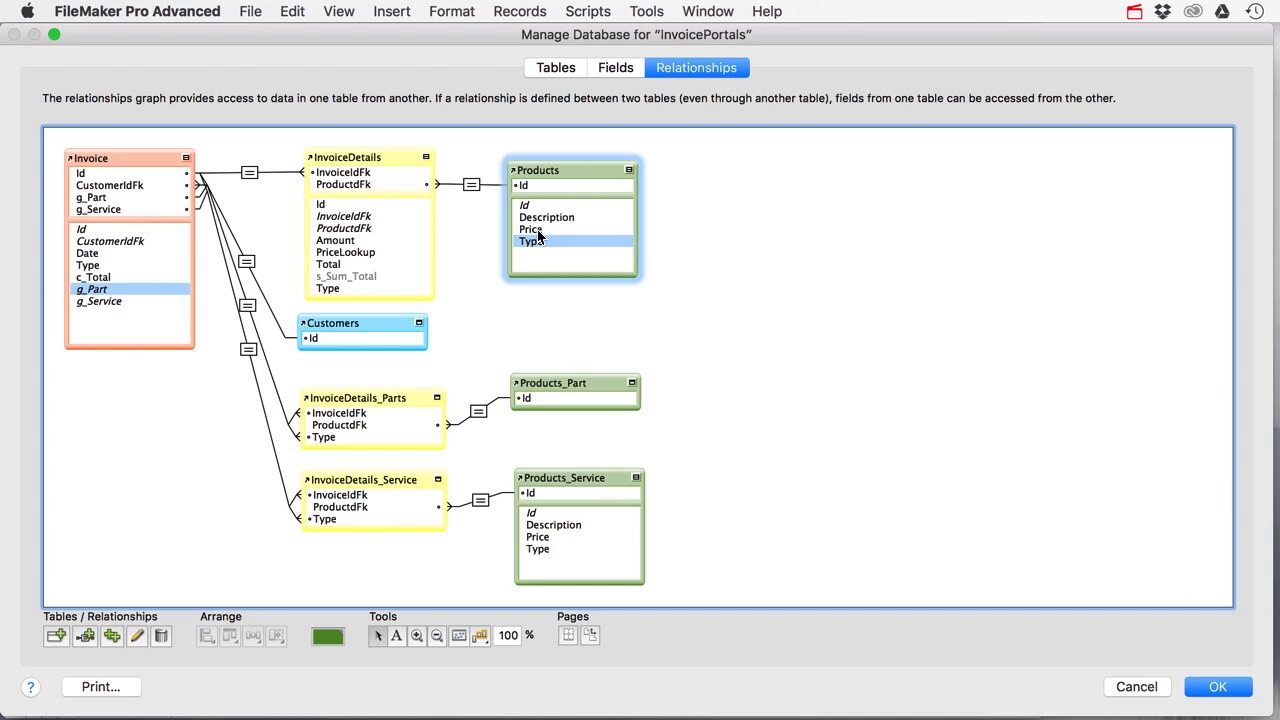
# Step: Duplicate the Products table occurrence into the space below Invoice and name it Products_CV_Part
pyautogui.click(568, 170)
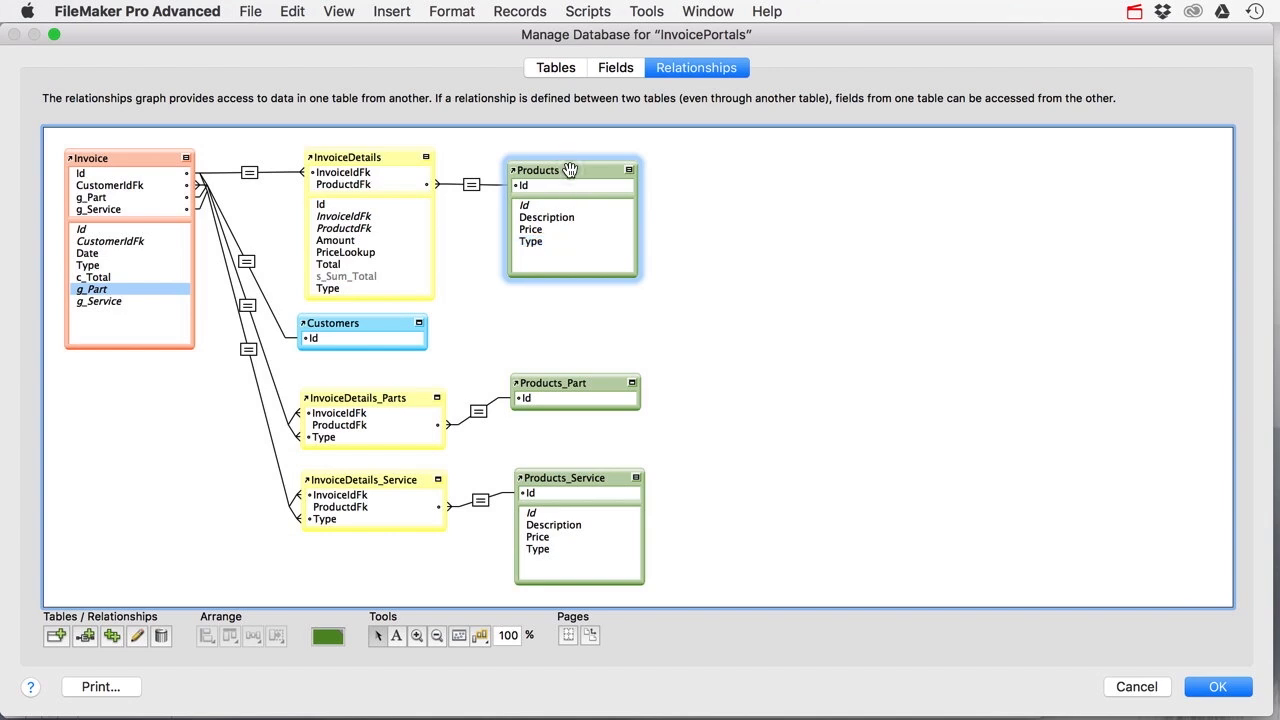
pyautogui.moveTo(576, 170); pyautogui.dragTo(202, 438)
pyautogui.doubleClick(175, 440)
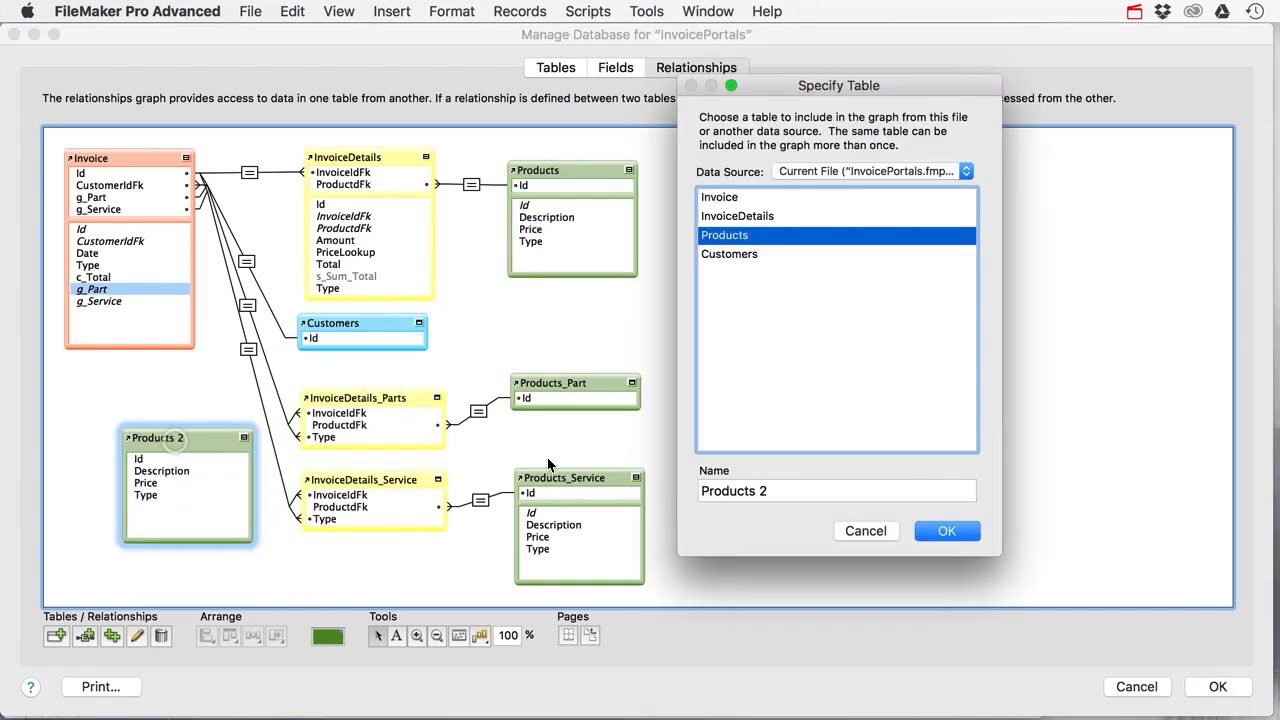
pyautogui.click(811, 488)
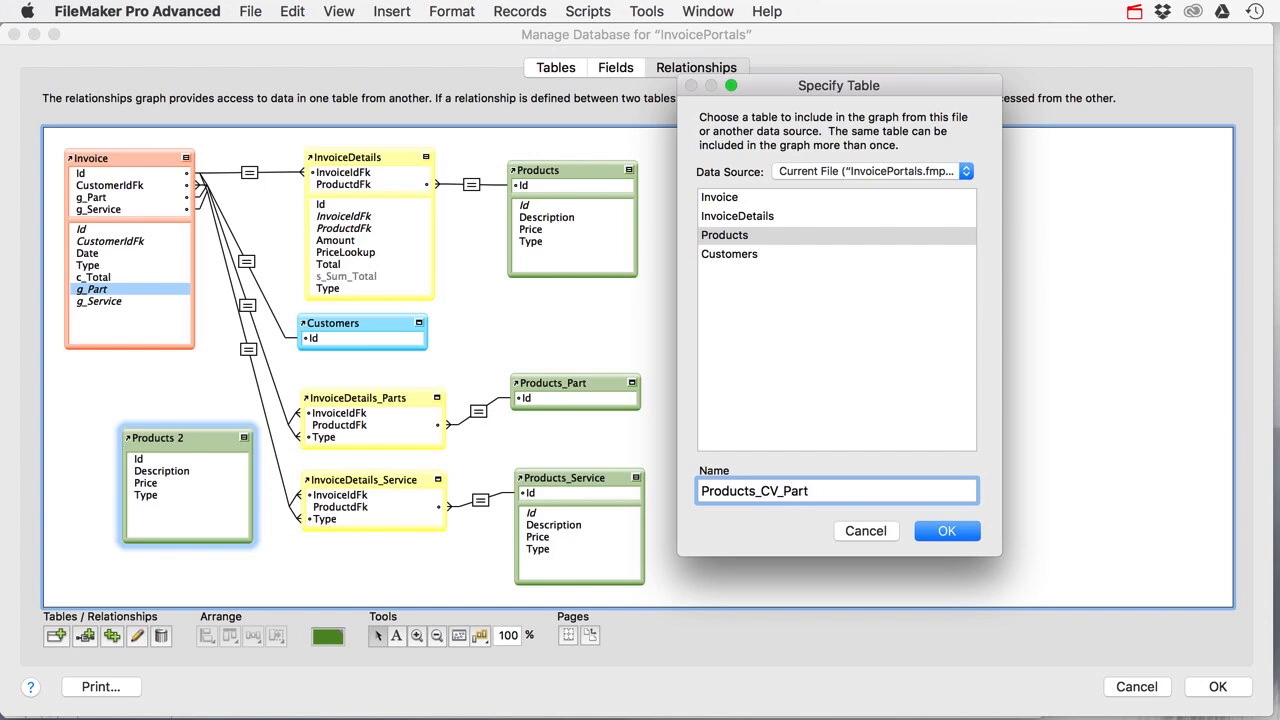
pyautogui.press('Return')
# Step: Relate Invoice::g_Part to Products_CV_Part::Type, place the collapsed occurrence below InvoiceDetails_Service, and save the database definition
pyautogui.moveTo(165, 436); pyautogui.dragTo(203, 422)
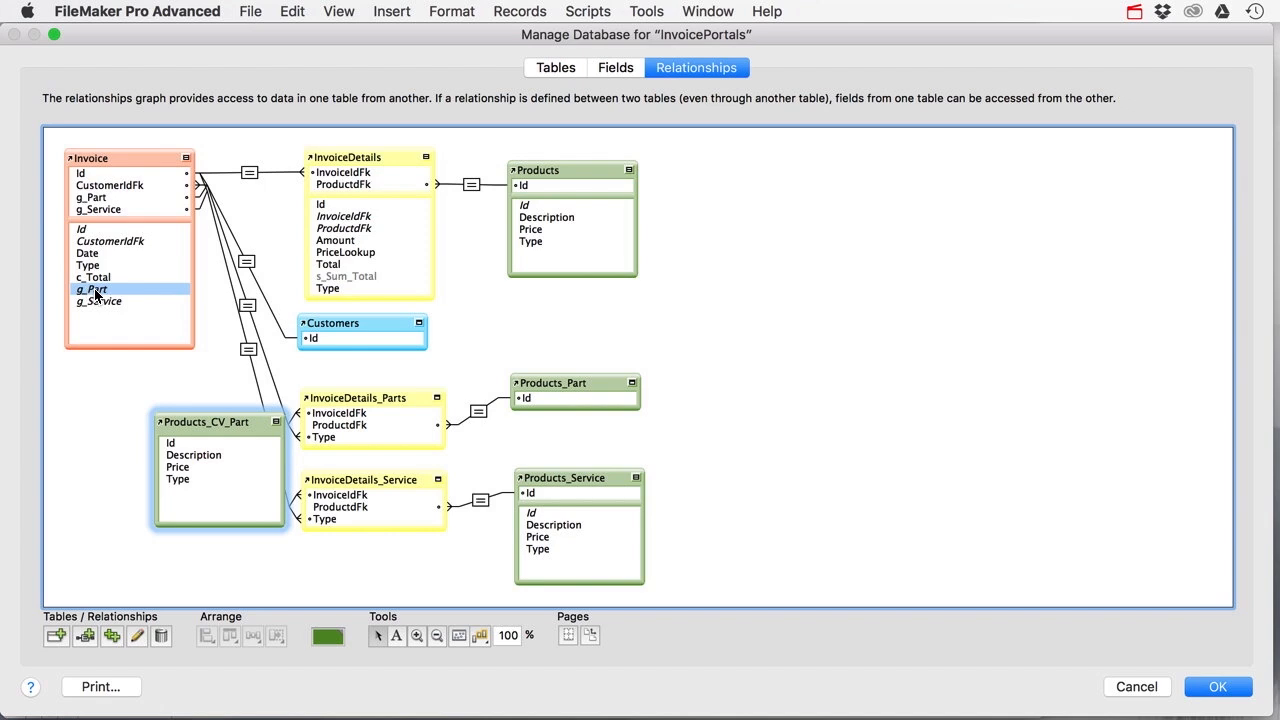
pyautogui.moveTo(96, 290)
pyautogui.mouseDown()
pyautogui.moveTo(135, 292)
pyautogui.moveTo(207, 368)
pyautogui.moveTo(130, 428)
pyautogui.moveTo(138, 482)
pyautogui.moveTo(171, 480)
pyautogui.mouseUp()
pyautogui.moveTo(208, 423); pyautogui.dragTo(356, 563)
pyautogui.click(304, 480)
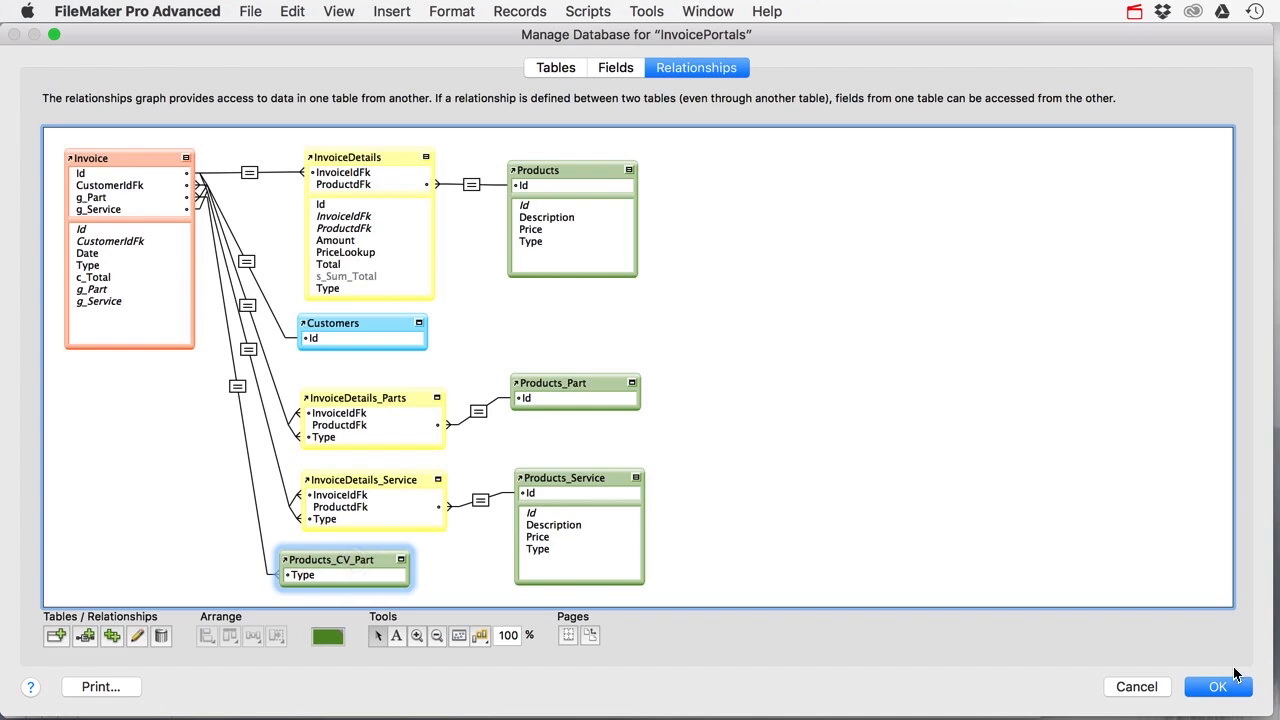
pyautogui.click(1218, 688)
# Step: Move the Parts portal's Description field aside and open the value list management for the ProductdFk field beneath it
pyautogui.click(131, 309)
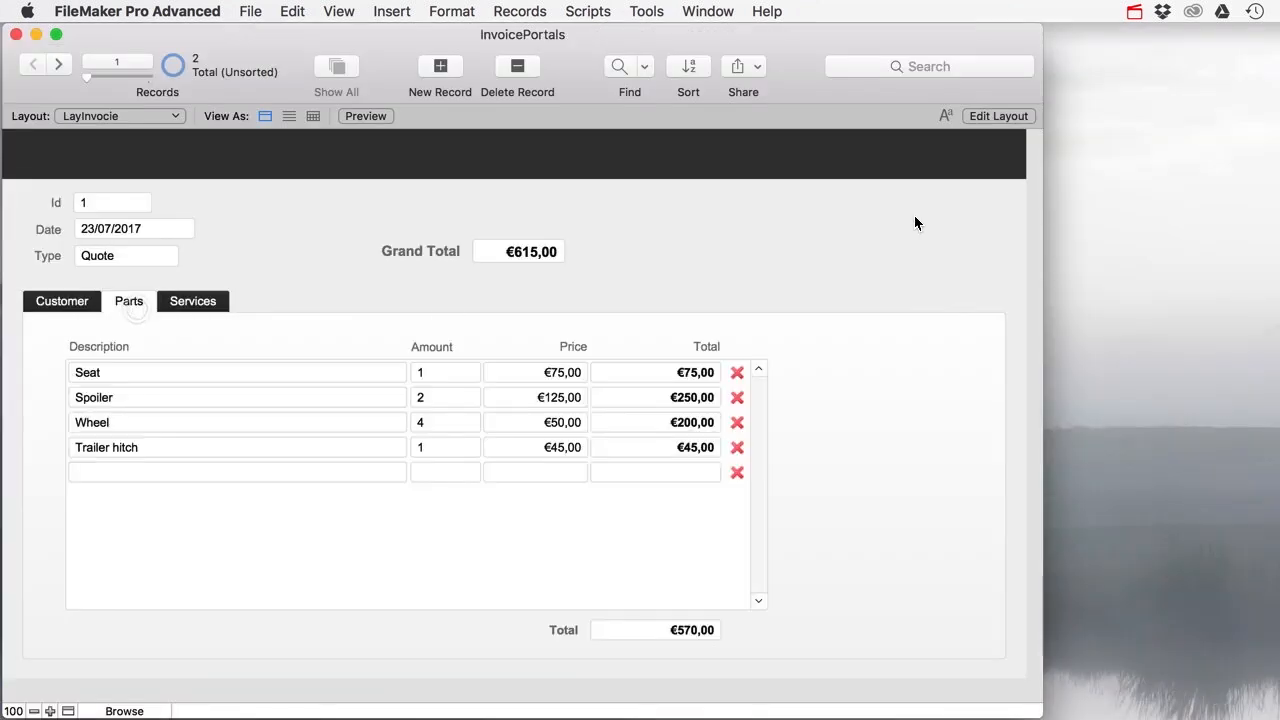
pyautogui.click(986, 122)
pyautogui.moveTo(200, 403); pyautogui.dragTo(112, 406)
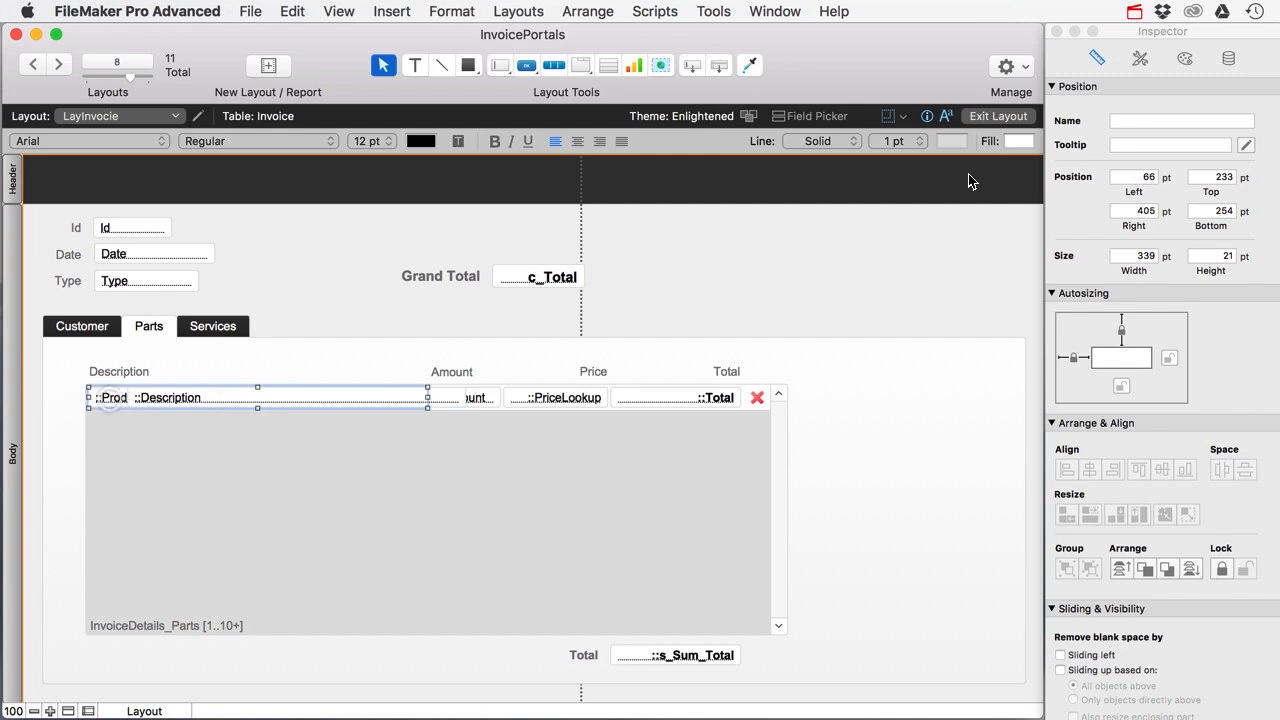
pyautogui.click(1228, 57)
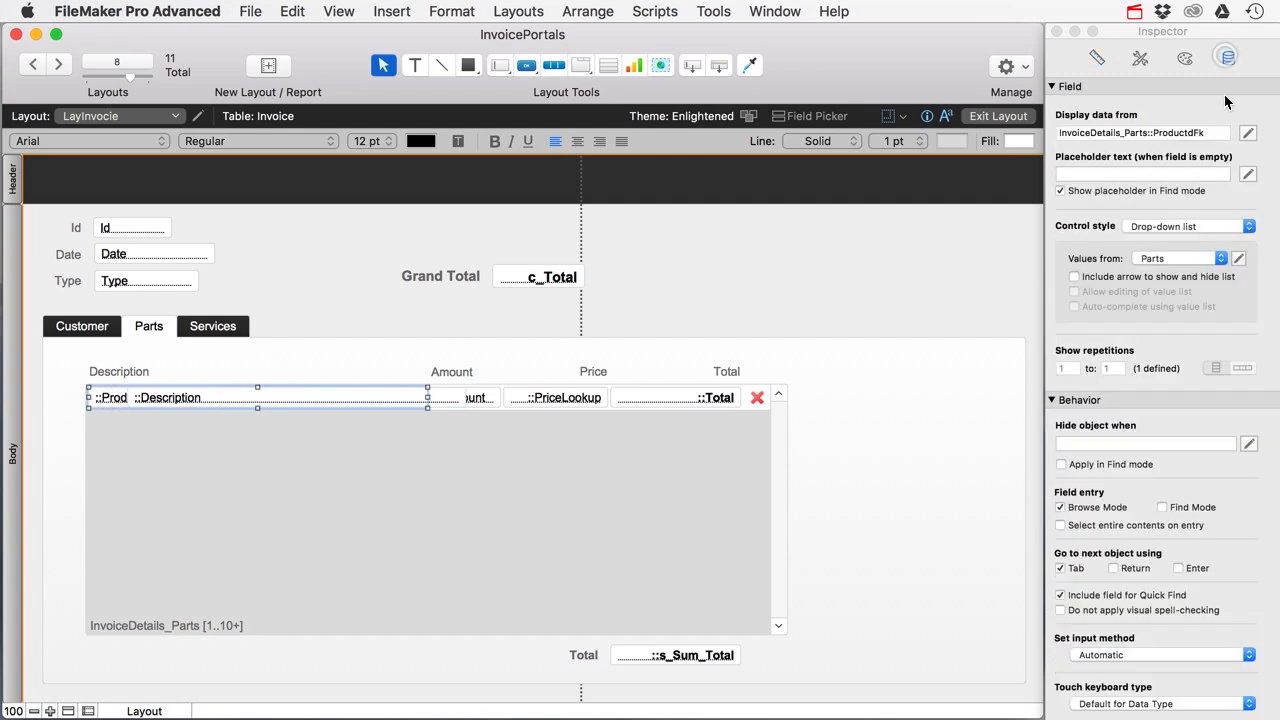
pyautogui.click(1238, 258)
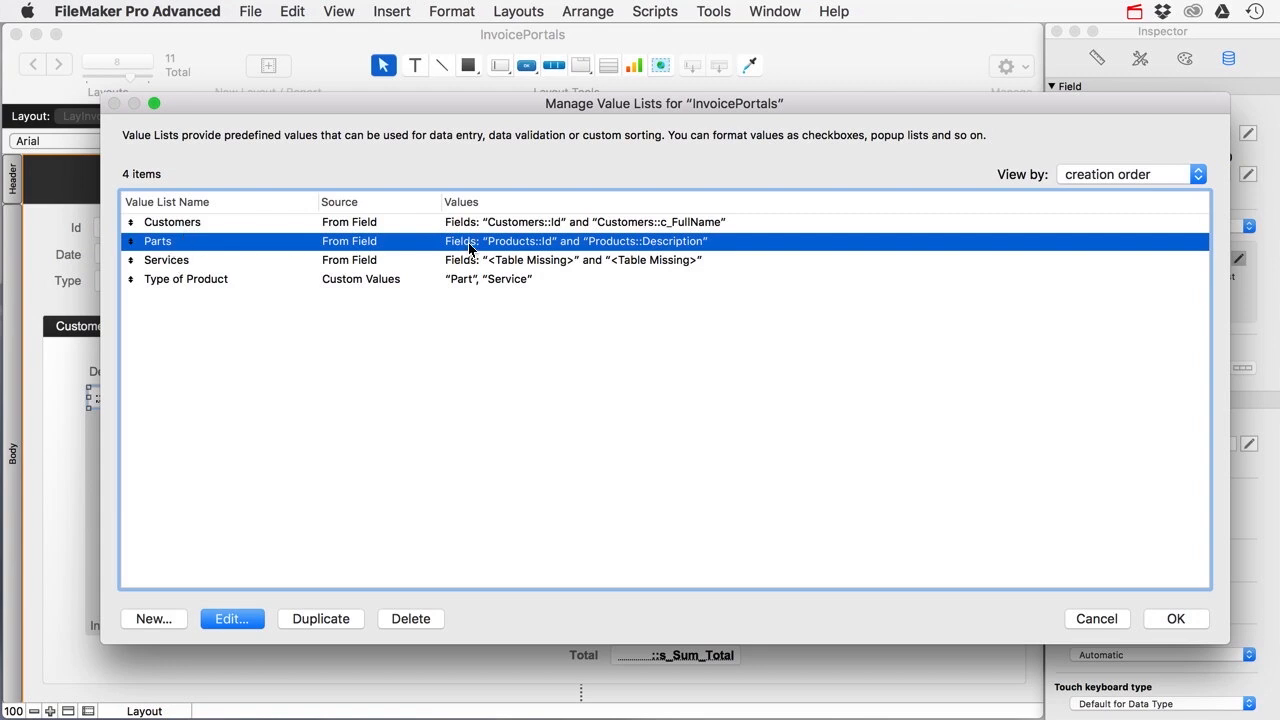
# Step: Create a new value list named Products CV Part
pyautogui.click(152, 618)
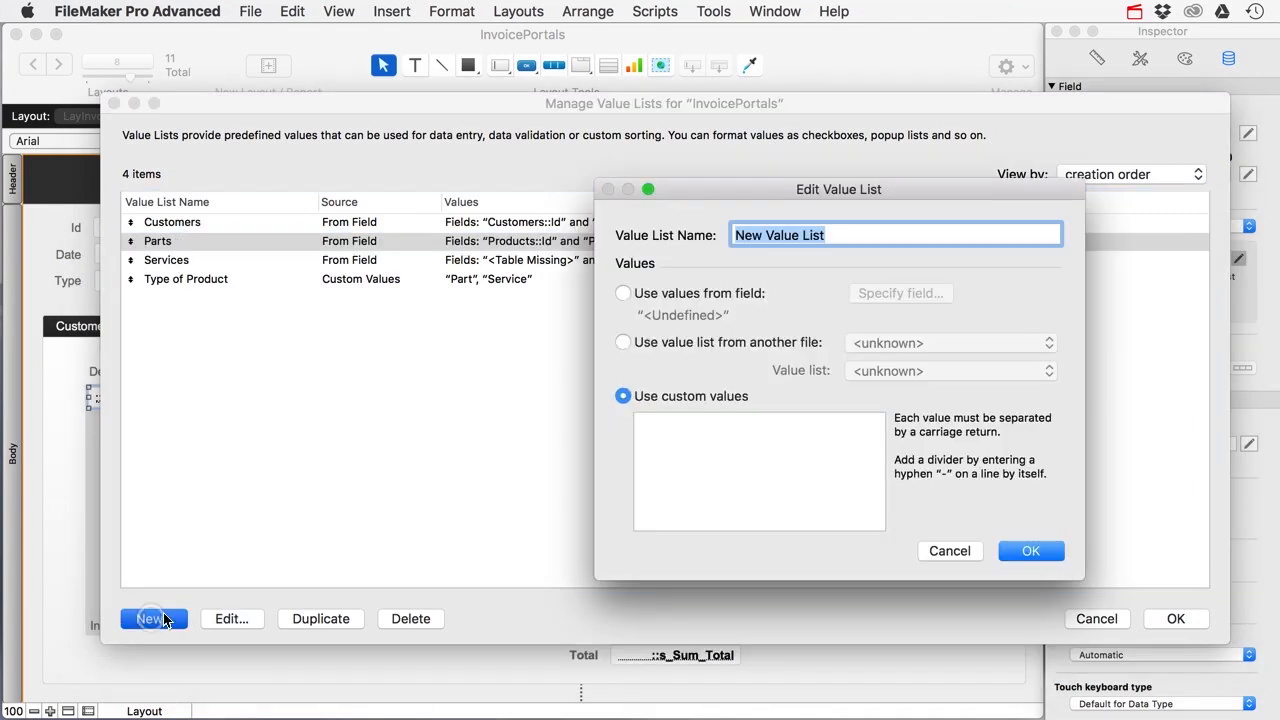
pyautogui.write('Products')
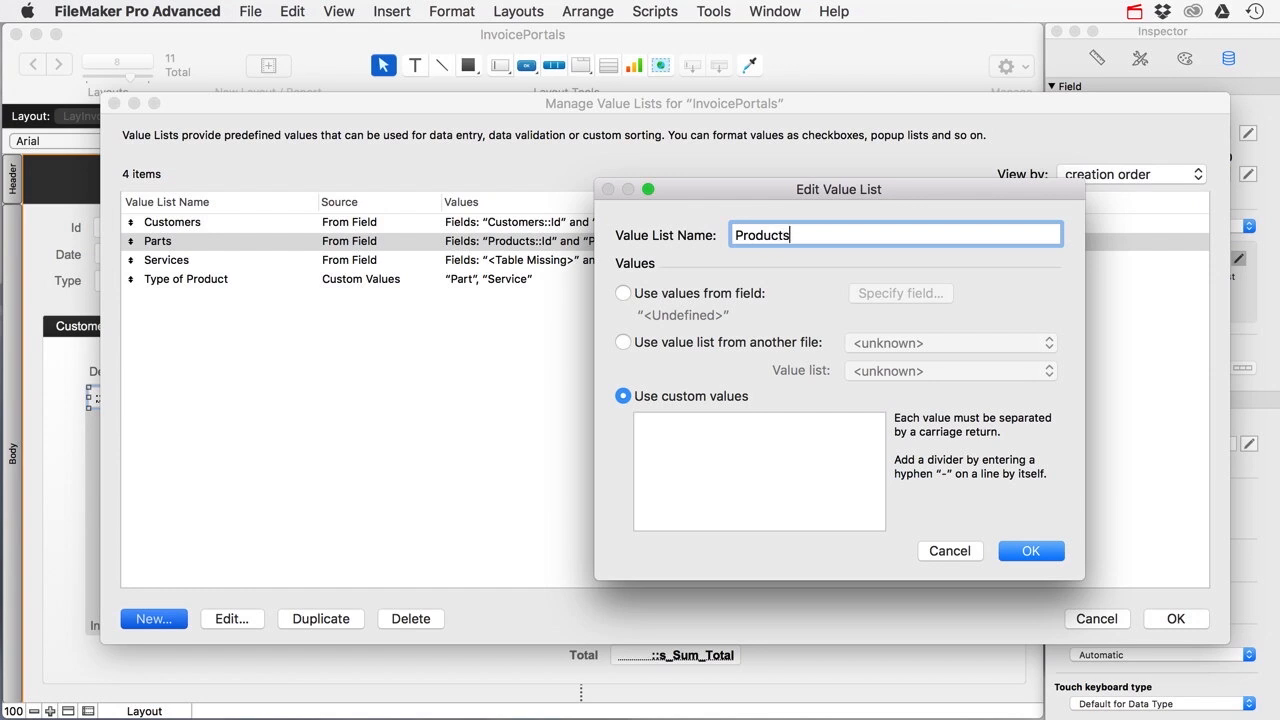
pyautogui.press('Tab')
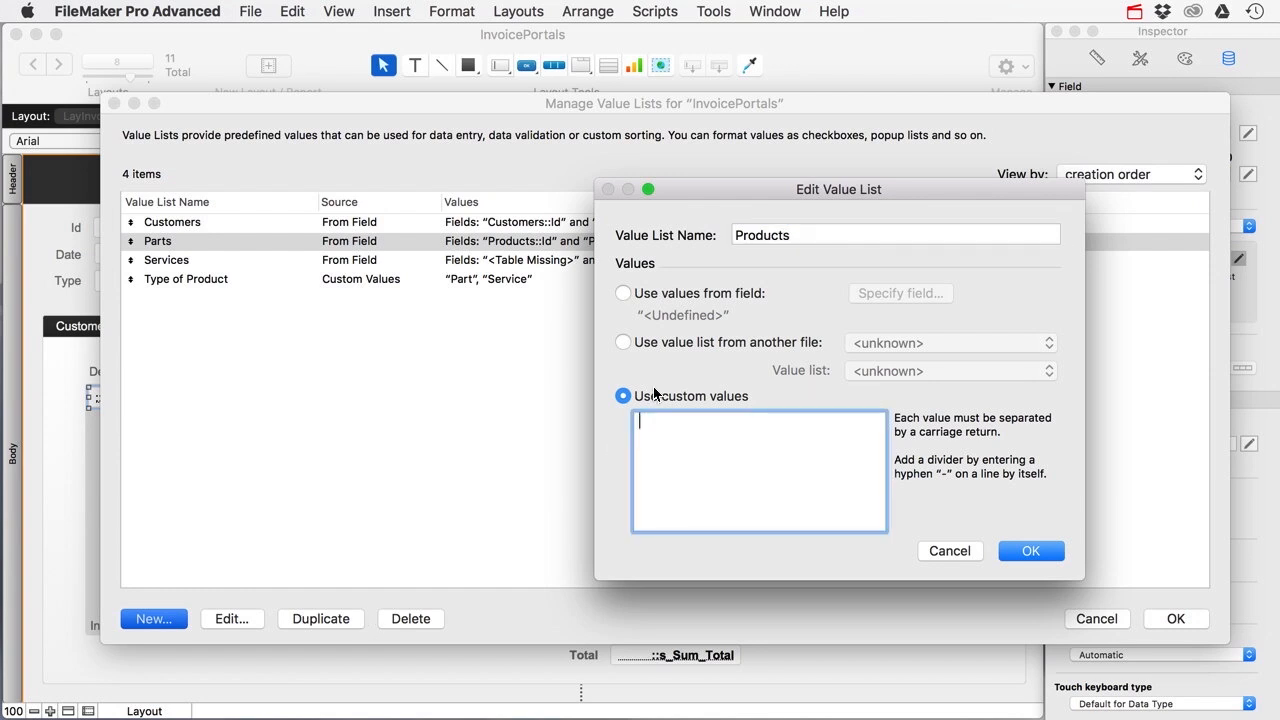
pyautogui.click(870, 236)
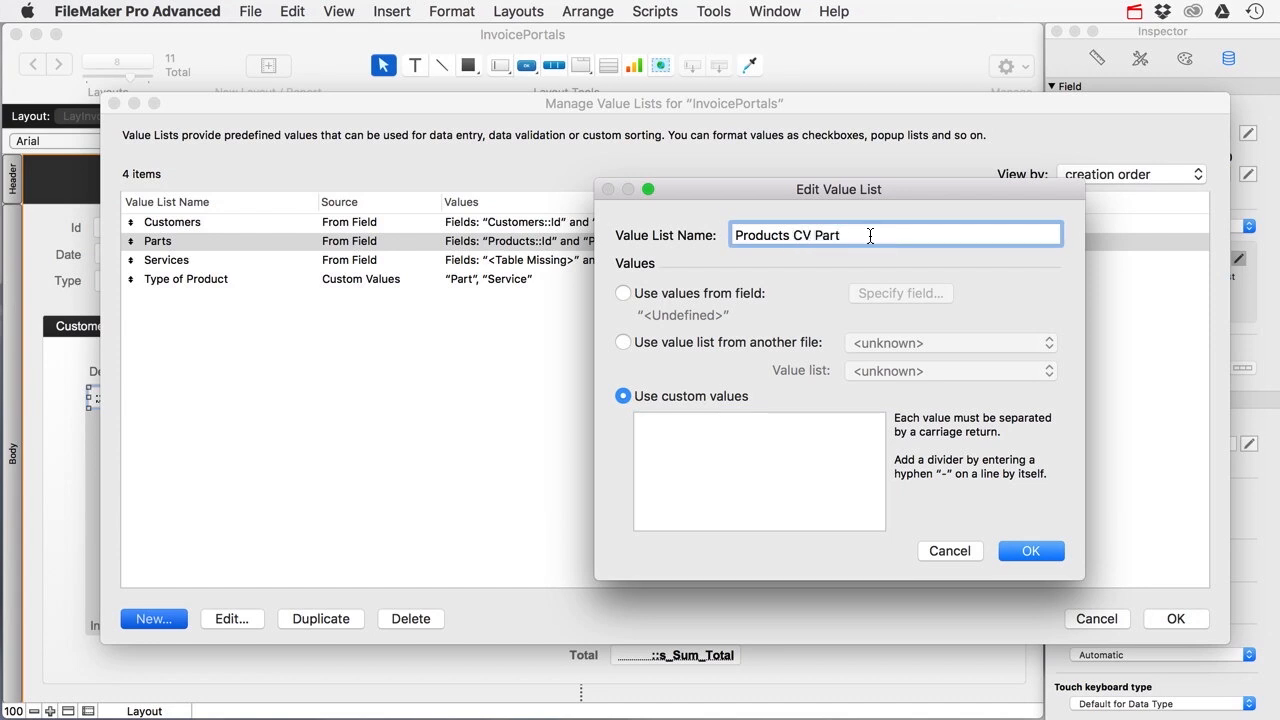
pyautogui.write('CV Part')
# Step: Base the Products CV Part value list on Products_CV_Part::Id and also display Description as the second field
pyautogui.click(623, 293)
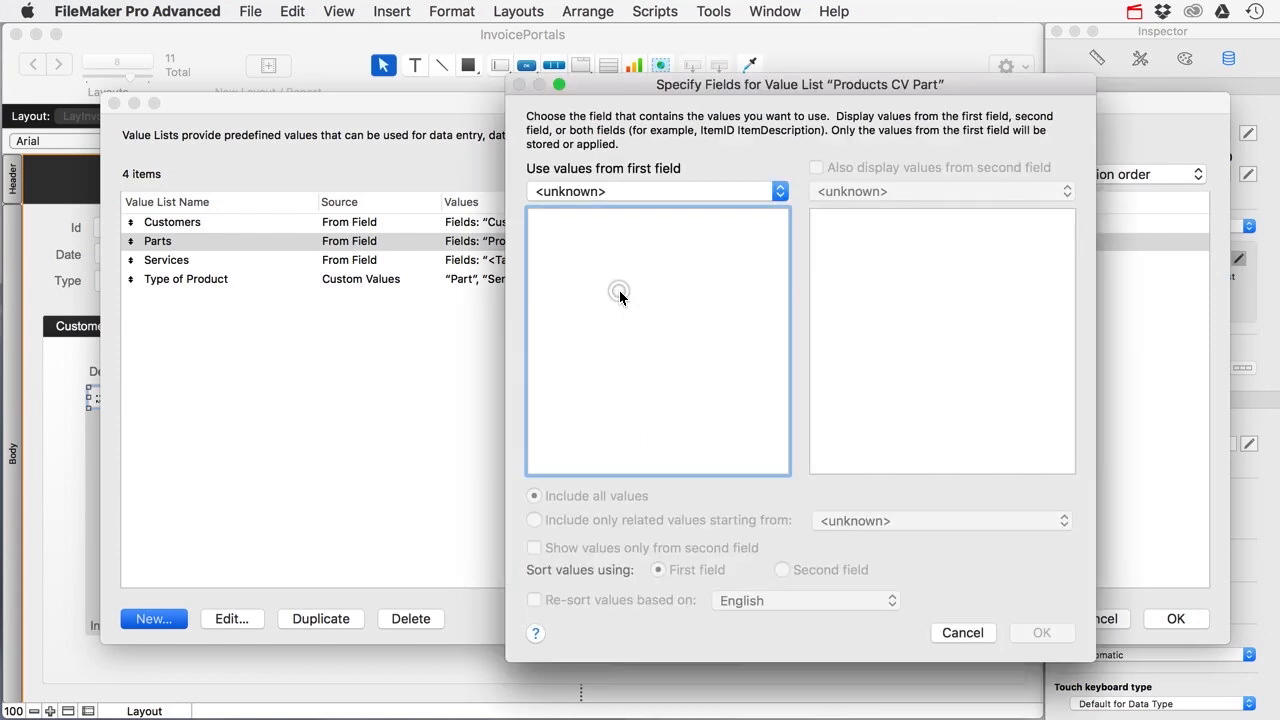
pyautogui.click(622, 192)
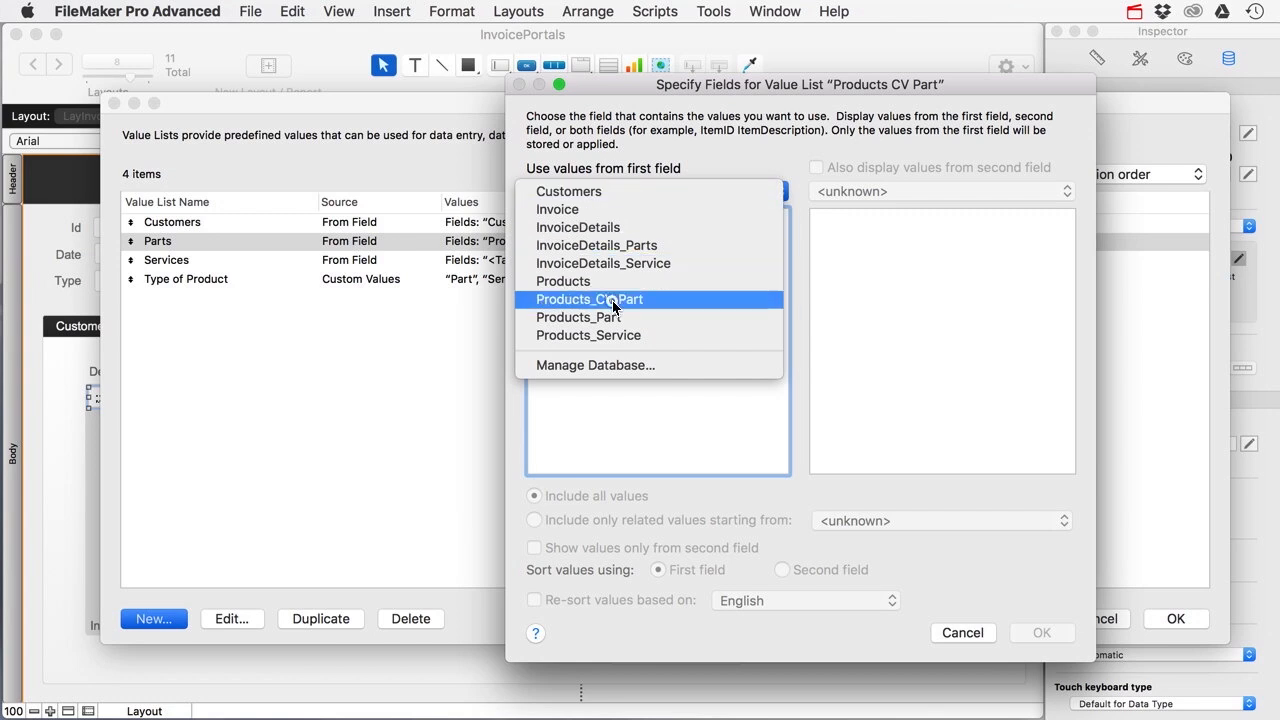
pyautogui.click(613, 302)
pyautogui.click(542, 216)
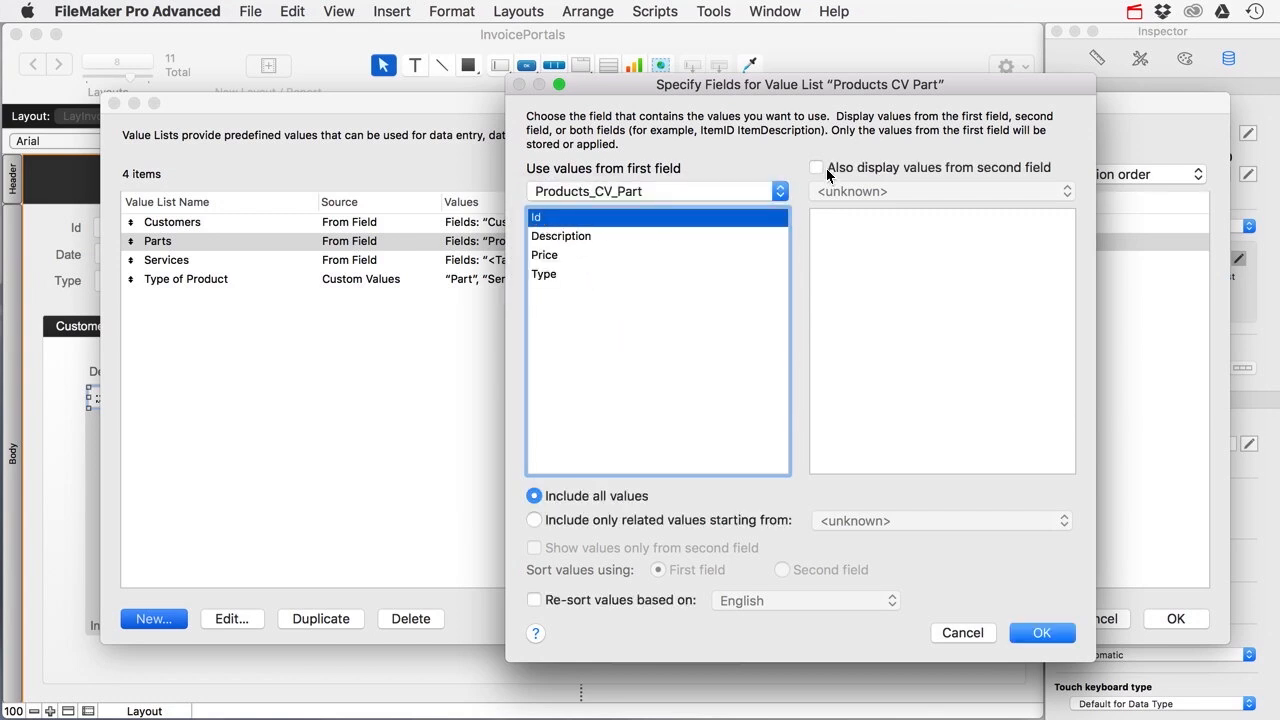
pyautogui.click(817, 168)
pyautogui.click(838, 236)
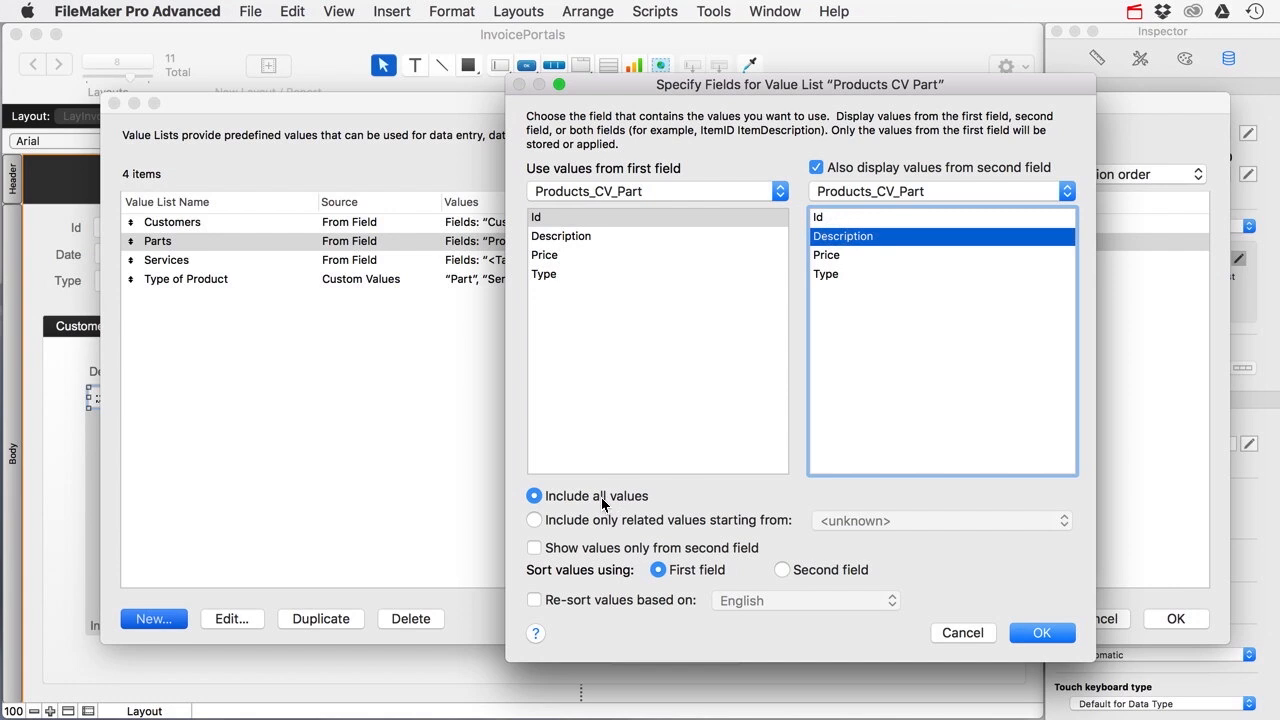
# Step: Limit the list to related values starting from Invoice, show only the second field, and save the value list for ProductdFk
pyautogui.click(534, 521)
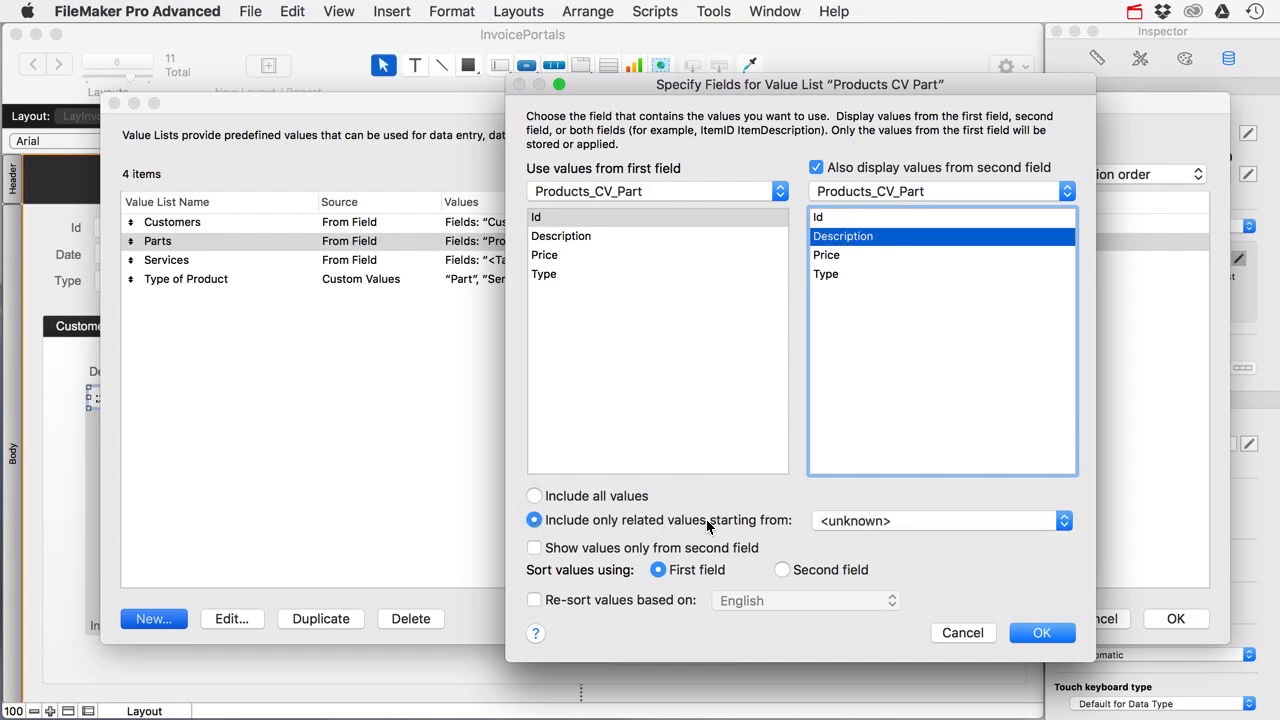
pyautogui.click(860, 521)
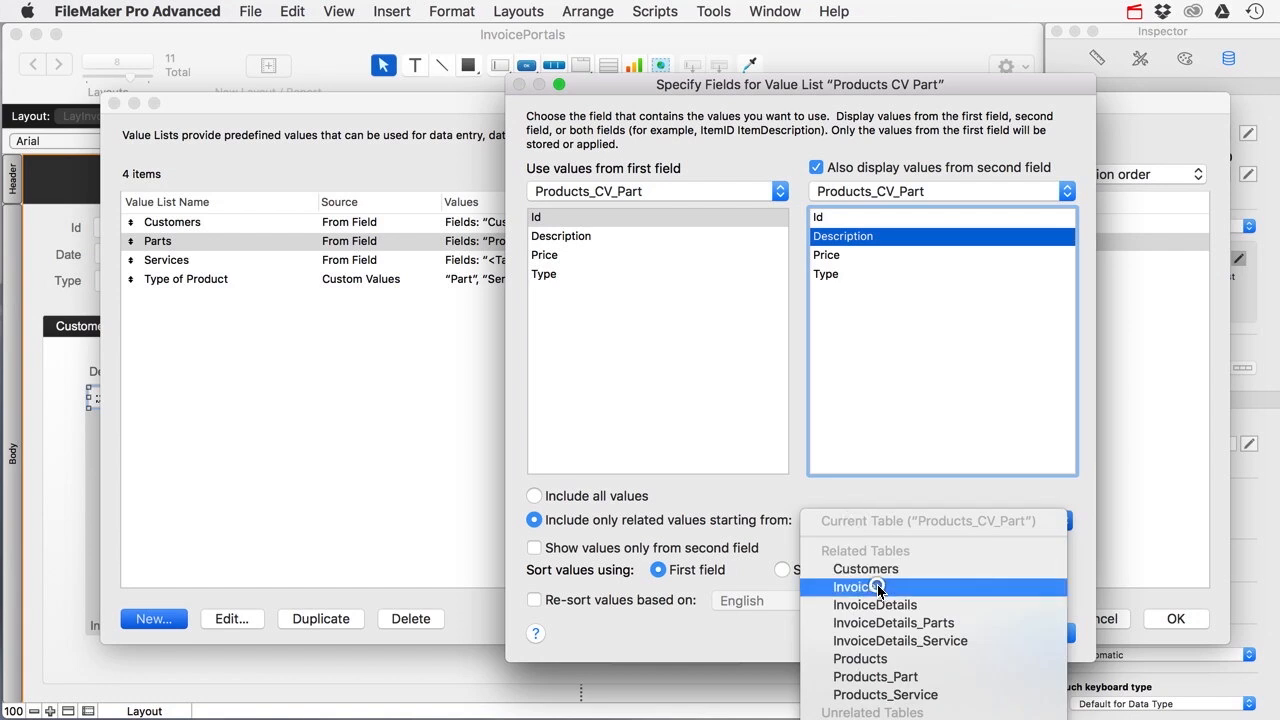
pyautogui.click(868, 586)
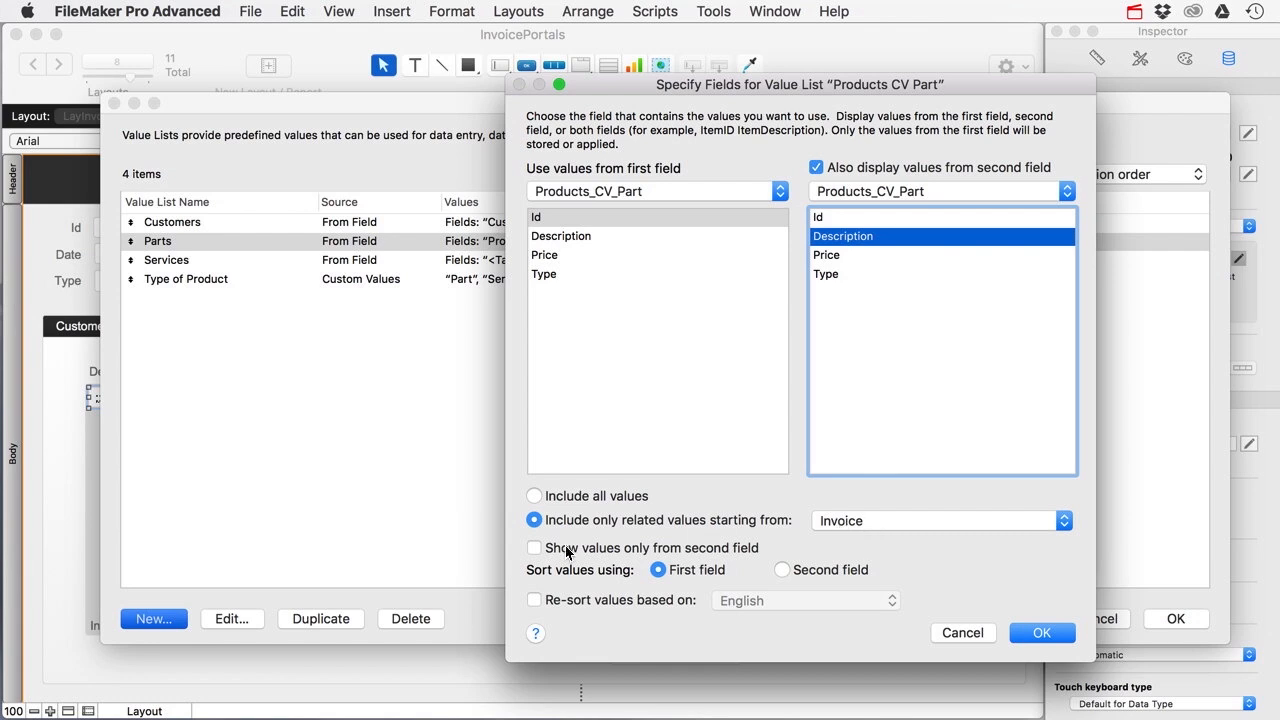
pyautogui.click(536, 549)
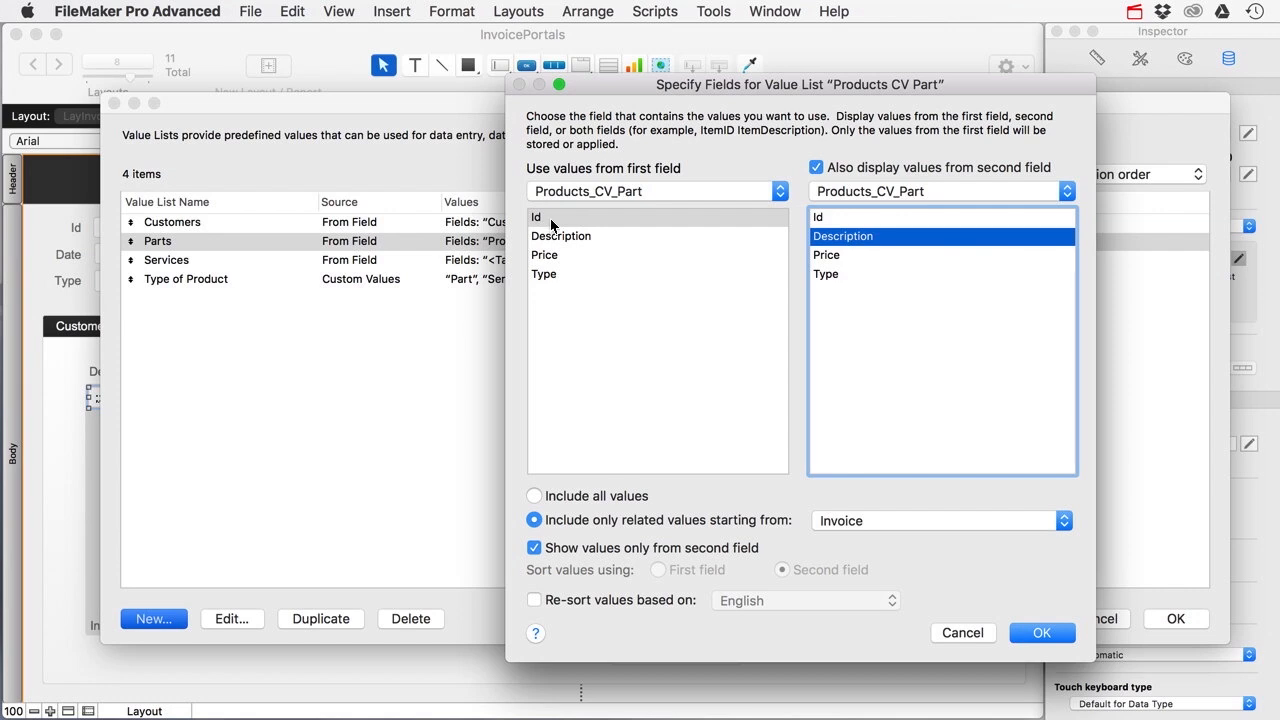
pyautogui.click(1043, 633)
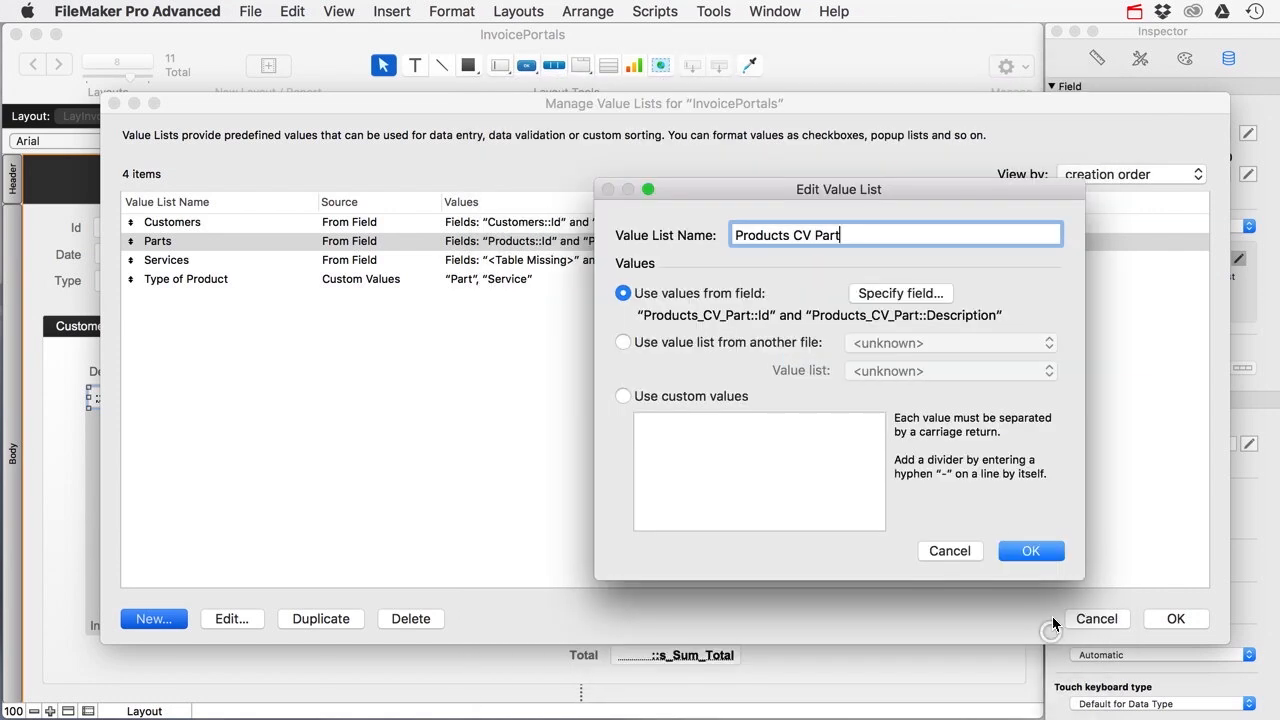
pyautogui.click(1039, 548)
pyautogui.click(1172, 619)
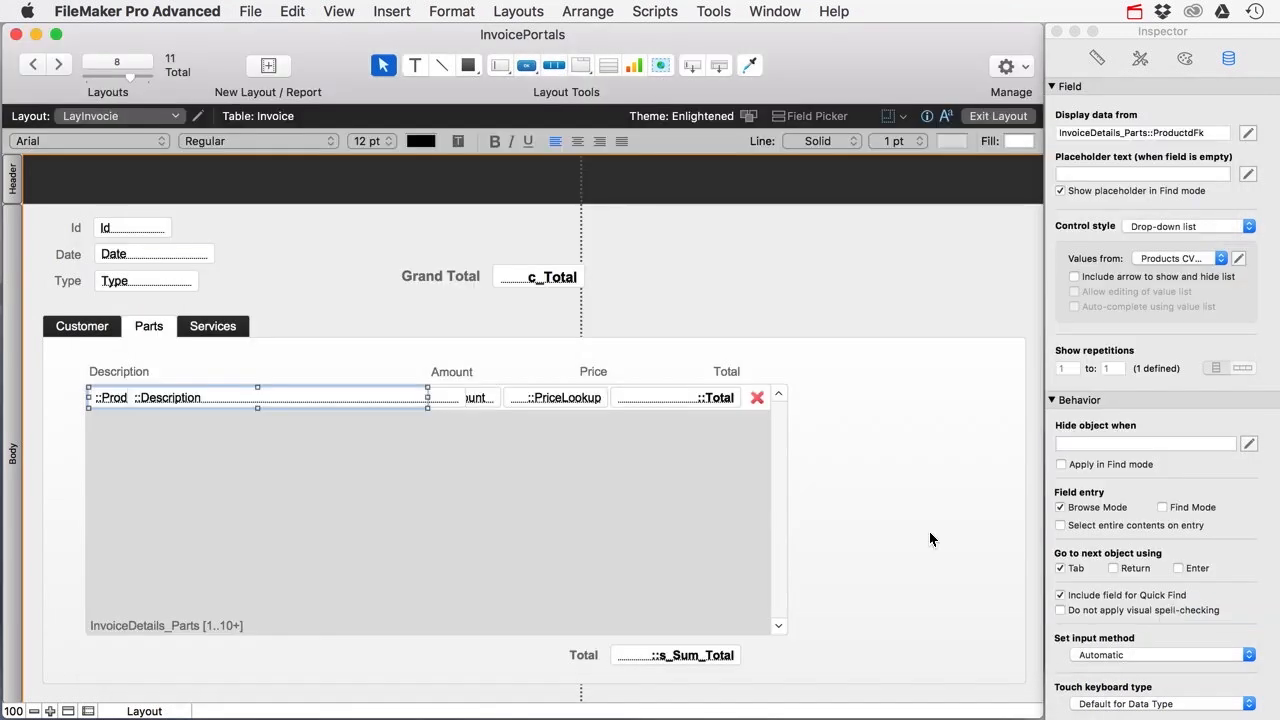
# Step: Check in Browse mode which products the drop-down list offers in the Parts portal's empty row
pyautogui.click(1006, 115)
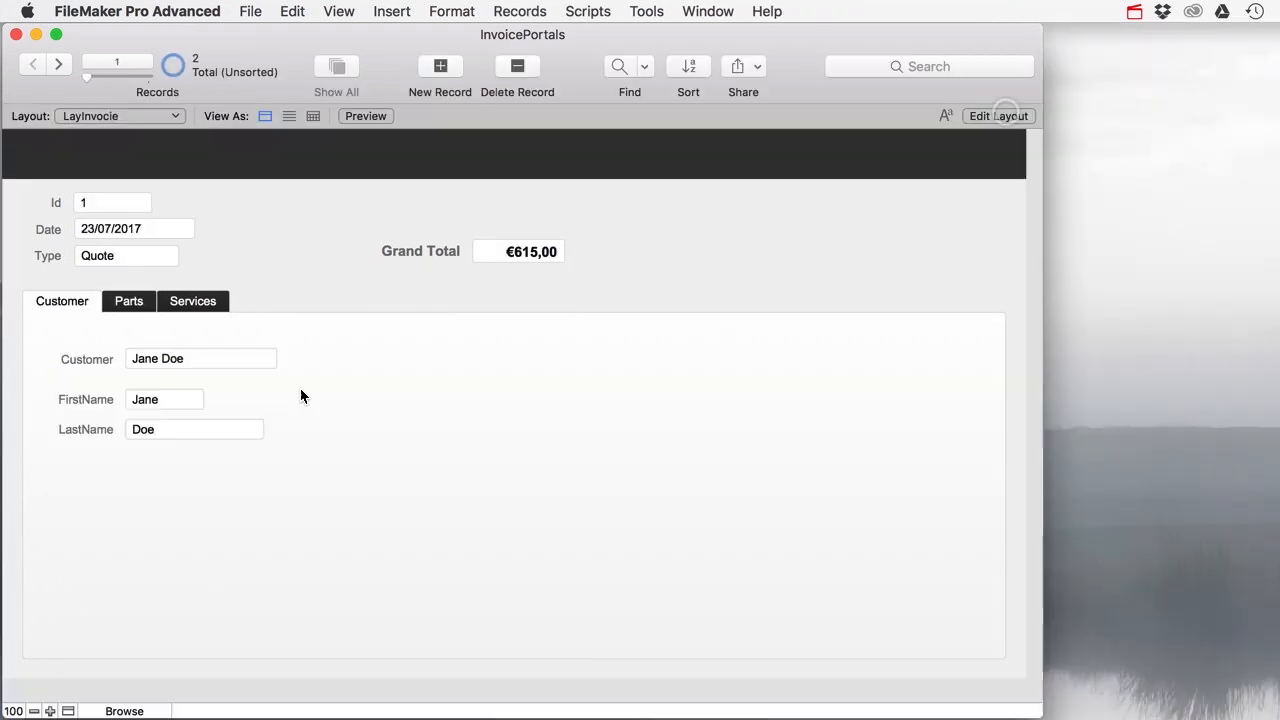
pyautogui.click(132, 303)
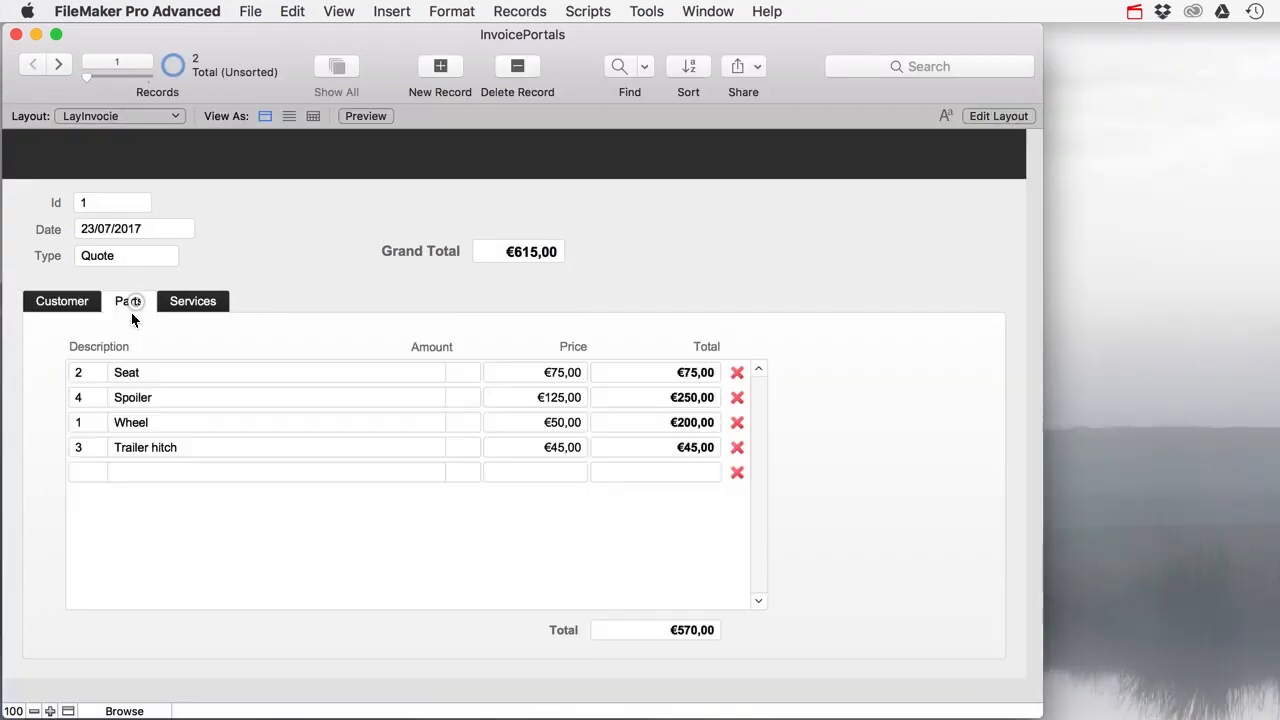
pyautogui.click(120, 474)
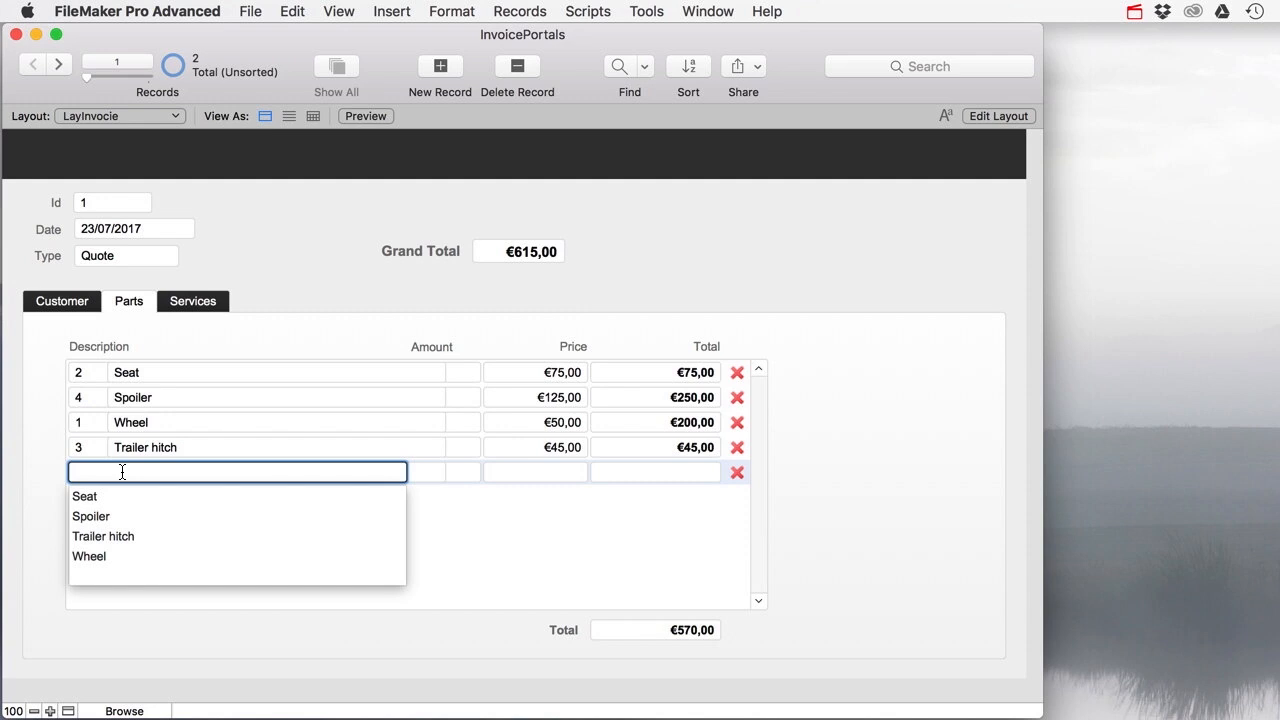
pyautogui.click(55, 476)
# Step: Align the Parts portal's Description and ProductdFk fields to their left edges and view the Parts tab in Browse mode
pyautogui.click(1010, 118)
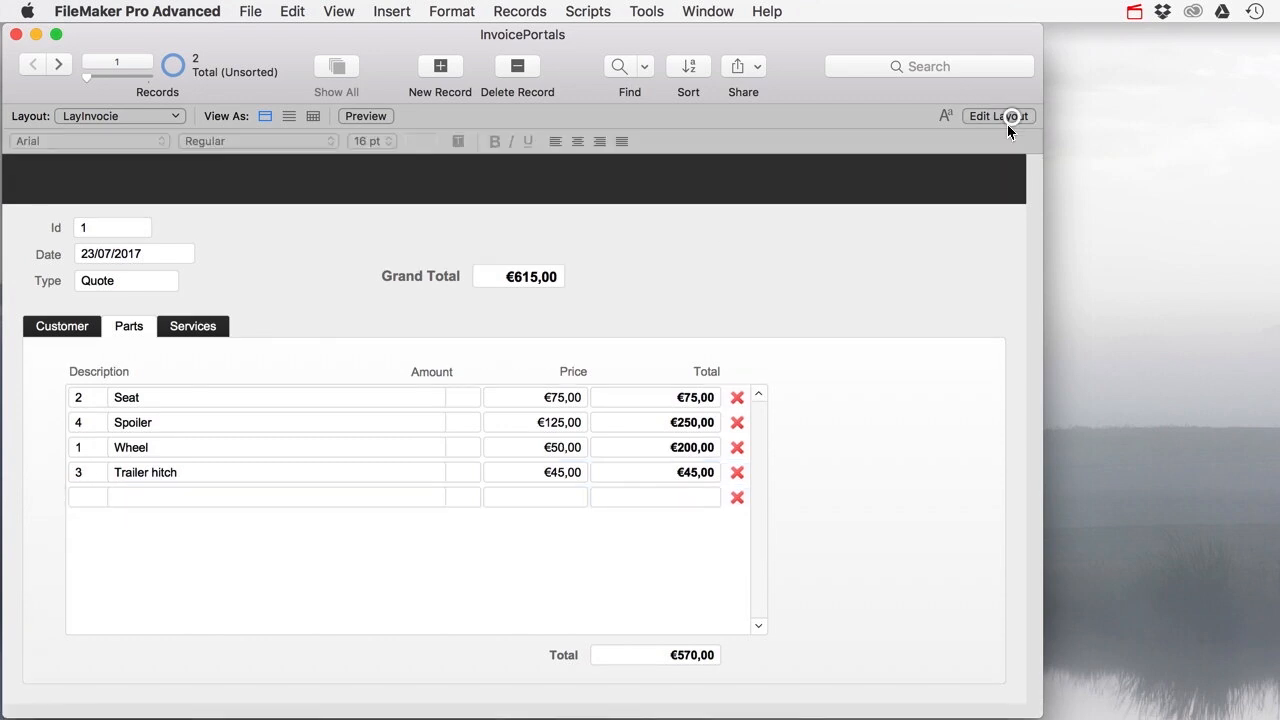
pyautogui.click(105, 398)
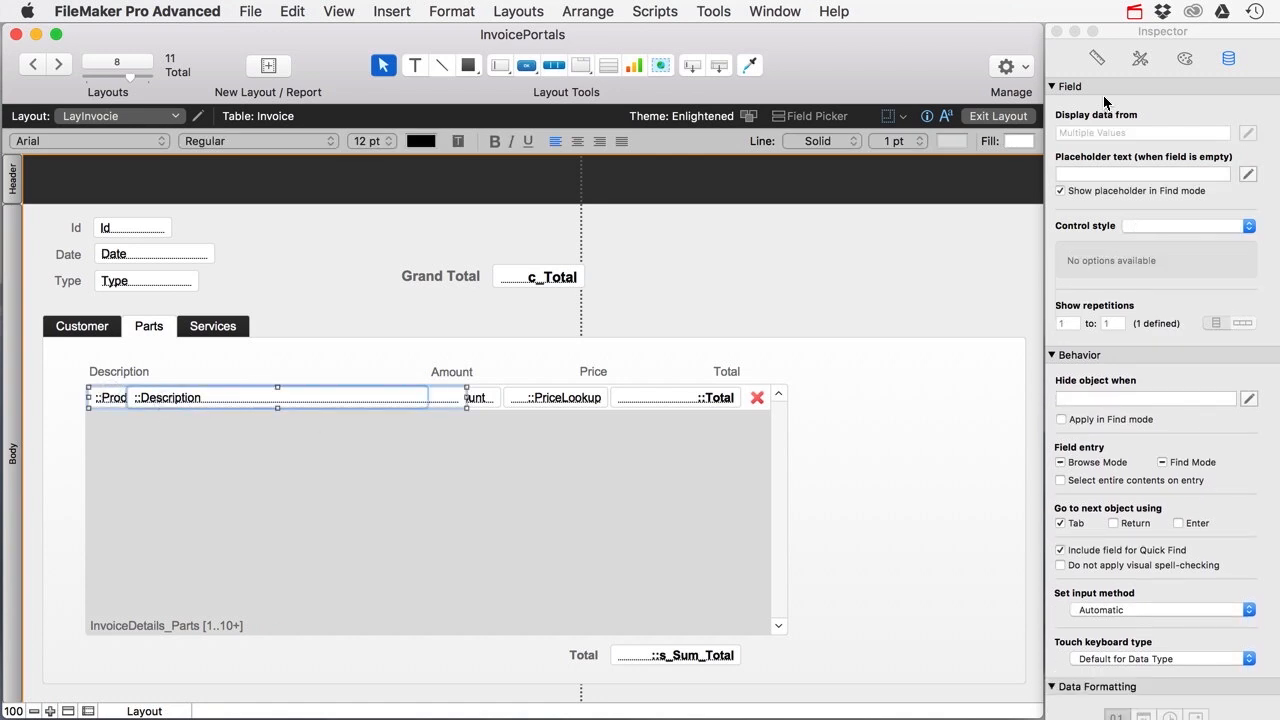
pyautogui.click(1097, 60)
pyautogui.click(1066, 469)
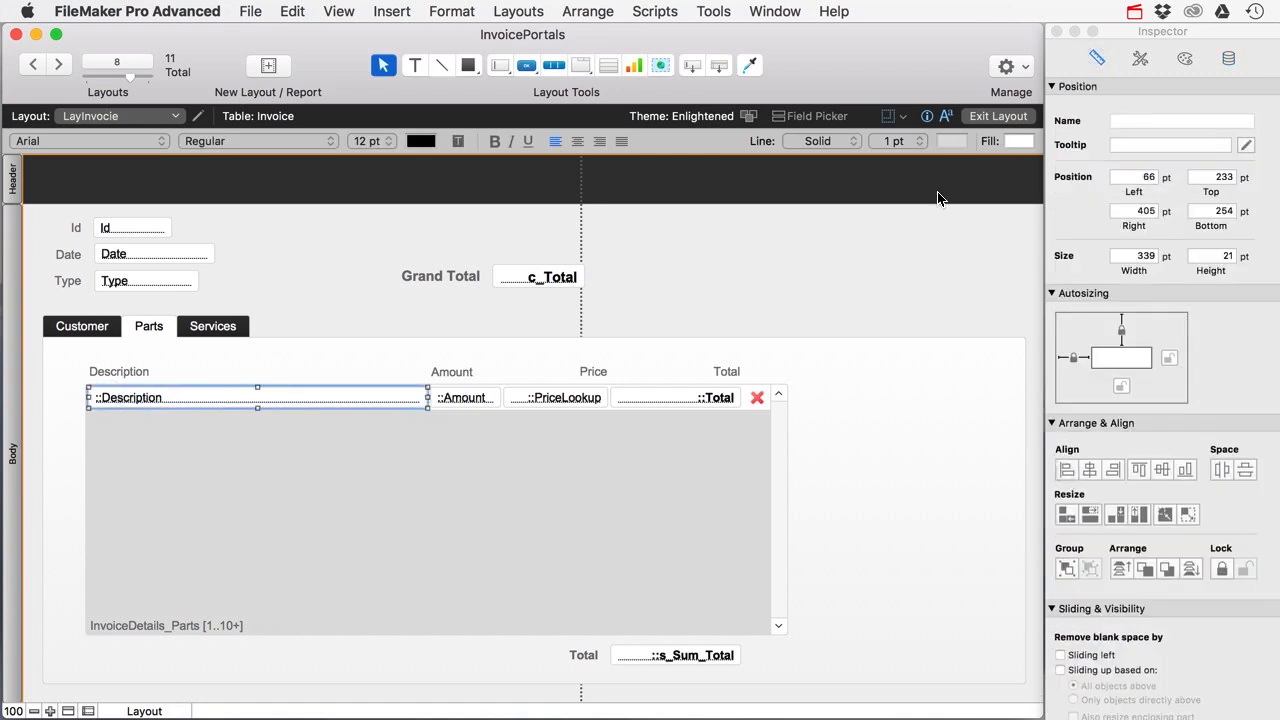
pyautogui.click(985, 116)
pyautogui.click(129, 301)
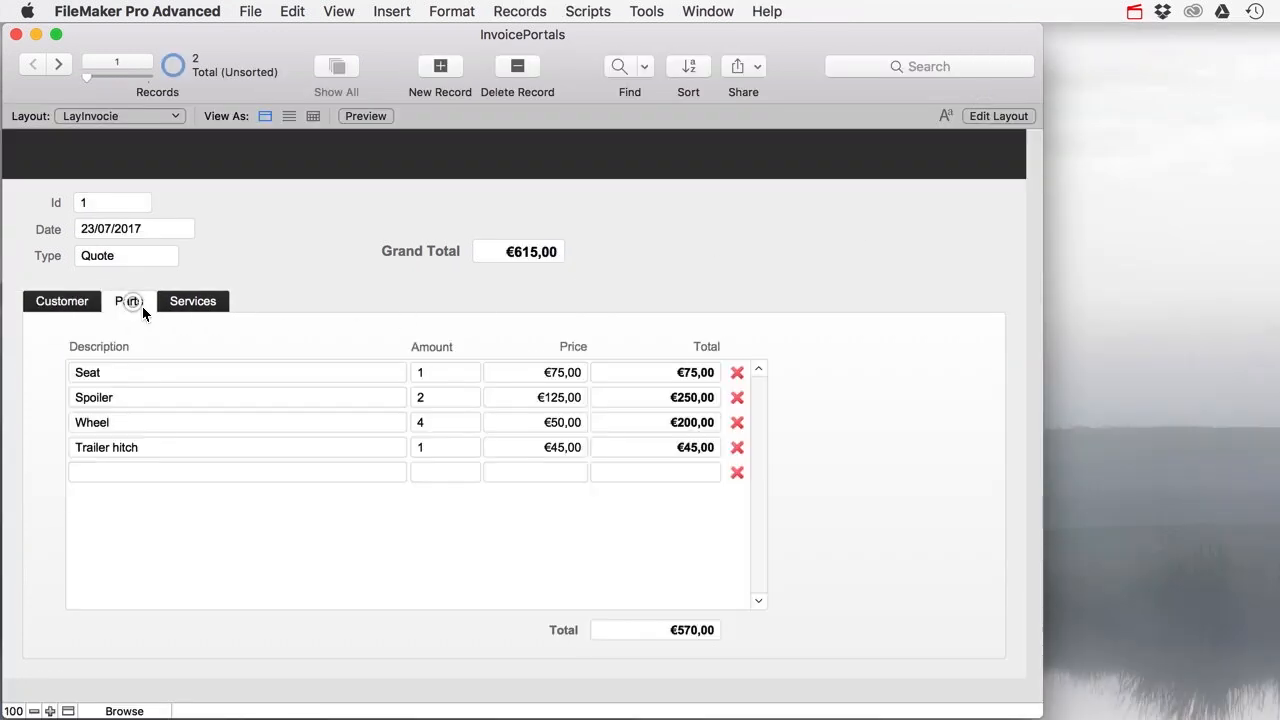
pyautogui.click(1000, 116)
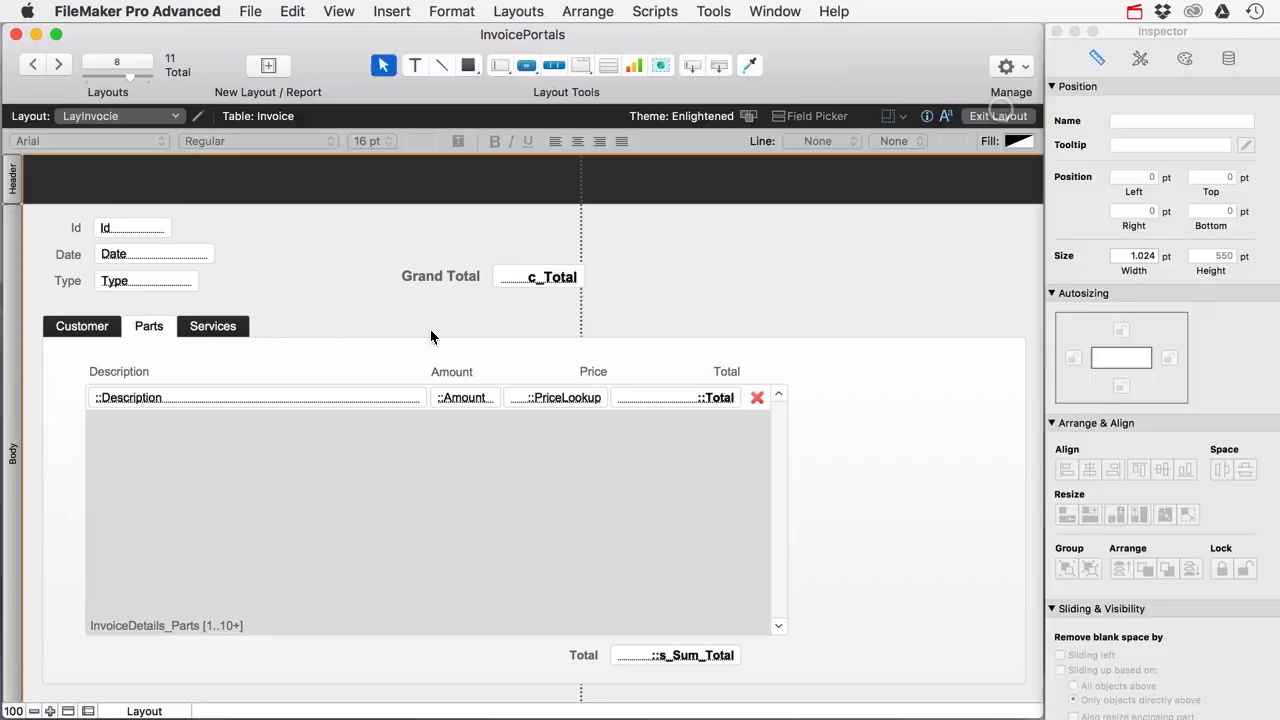
pyautogui.click(225, 403)
pyautogui.doubleClick(225, 403)
pyautogui.click(893, 620)
pyautogui.click(1000, 116)
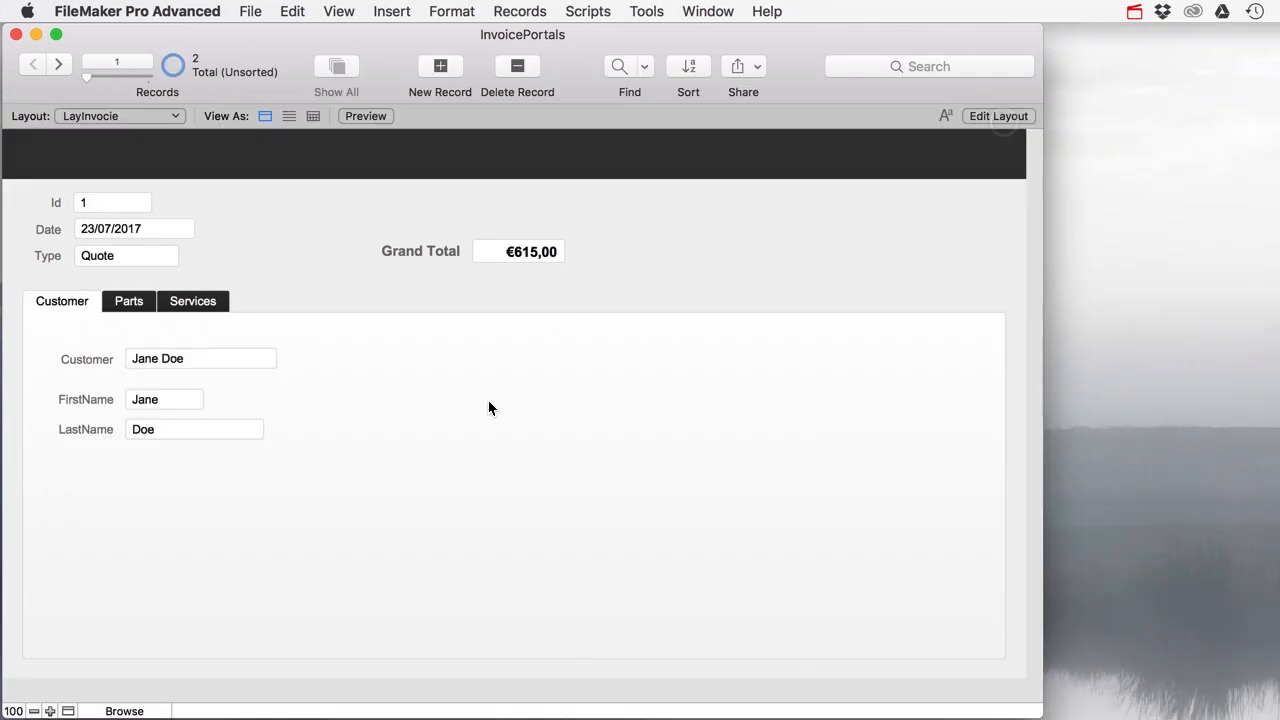
# Step: Delete the Trailer hitch line from the Parts portal and commit the record
pyautogui.click(129, 301)
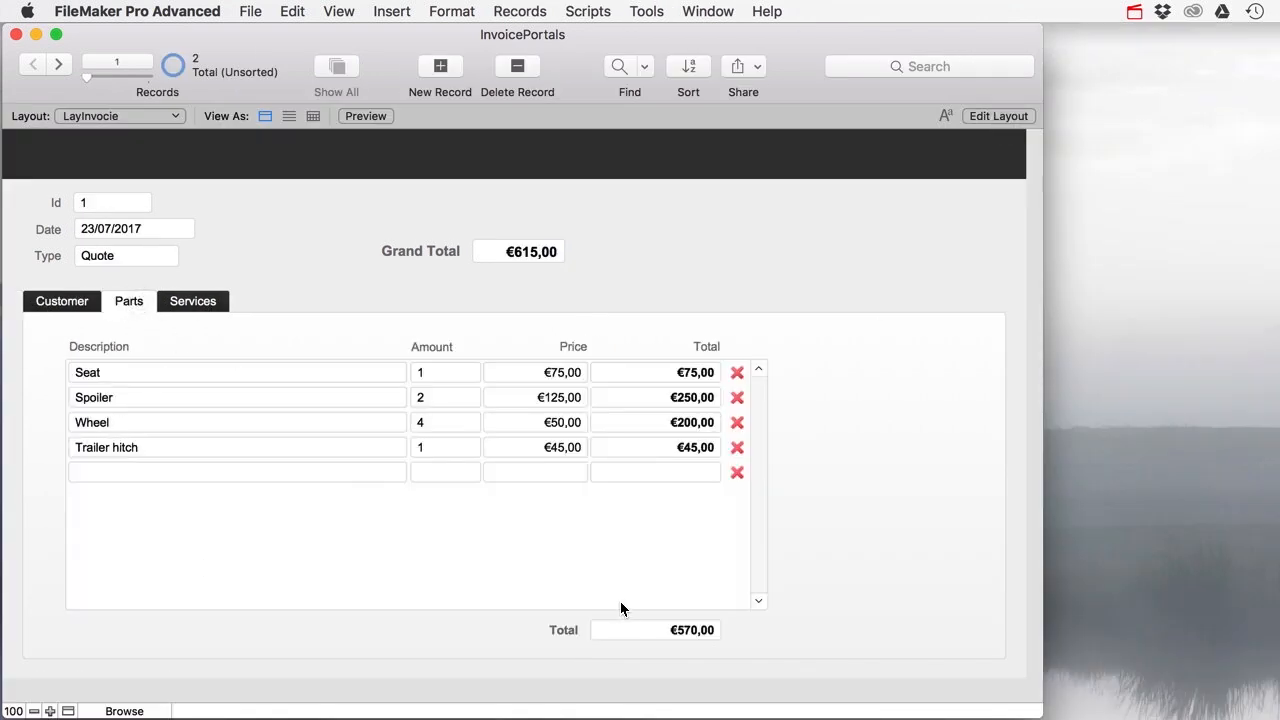
pyautogui.click(738, 450)
pyautogui.click(883, 363)
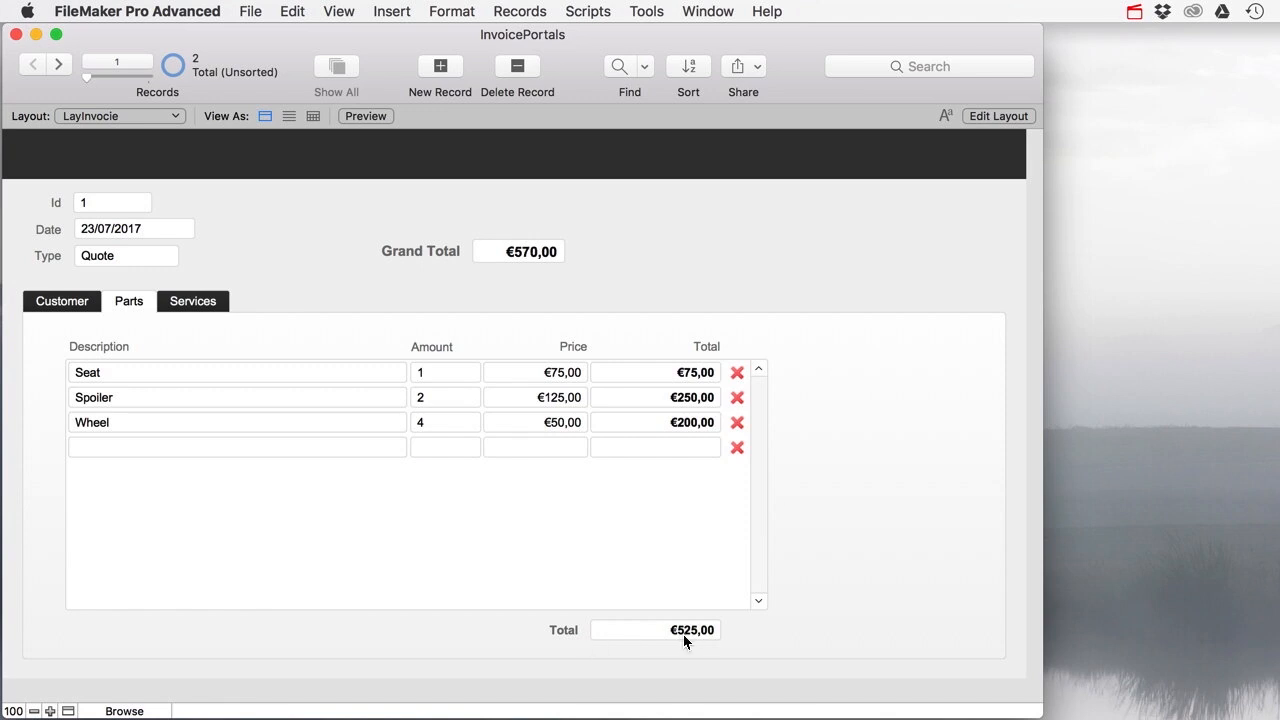
# Step: Compare the contents of the invoice's Services tab with those of its Parts tab
pyautogui.click(198, 304)
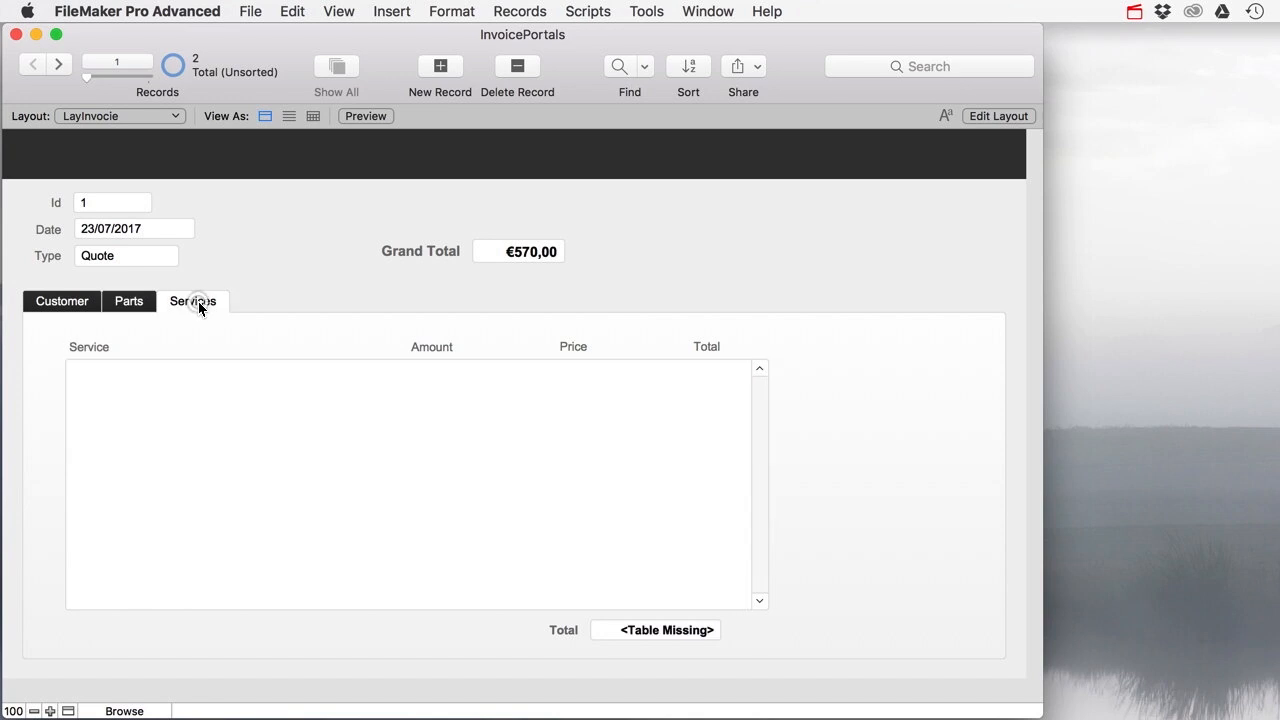
pyautogui.click(138, 300)
pyautogui.click(180, 302)
pyautogui.click(146, 303)
pyautogui.click(168, 302)
pyautogui.click(130, 301)
# Step: Undo the tab control's accidental move in Layout mode and lock the tab control in place
pyautogui.click(998, 115)
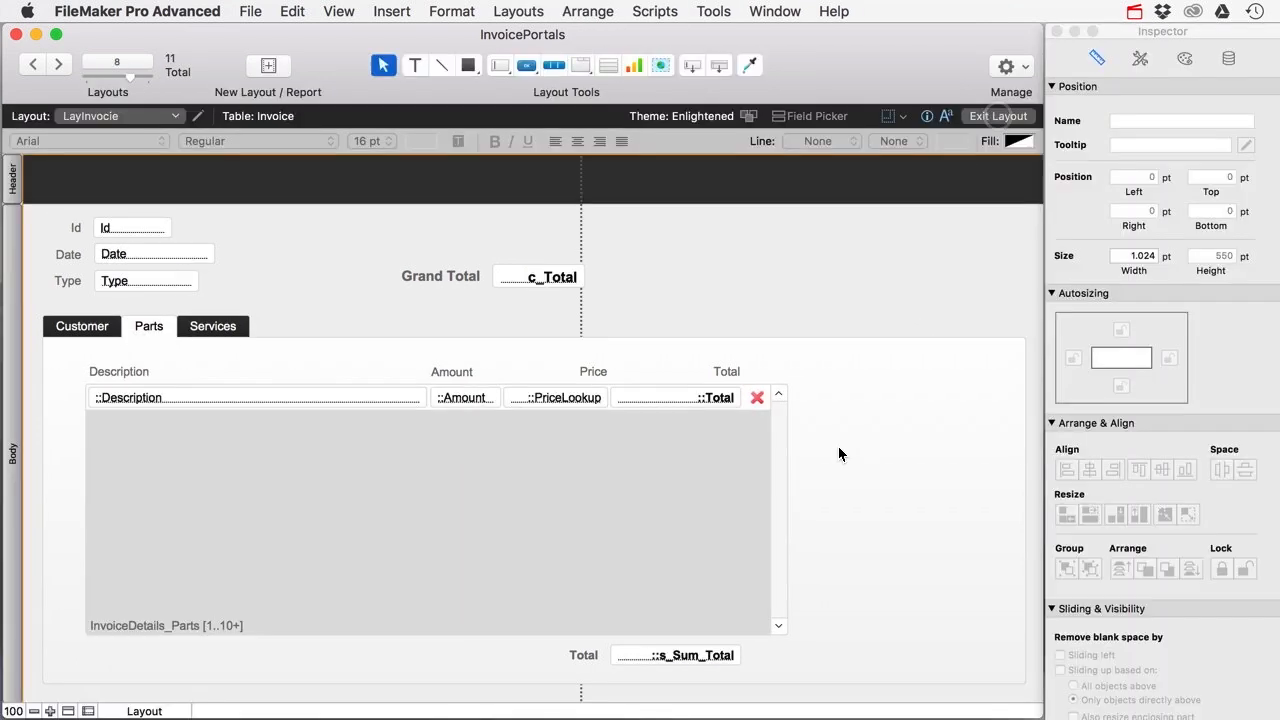
pyautogui.moveTo(60, 353); pyautogui.dragTo(357, 491)
pyautogui.press('super+z')
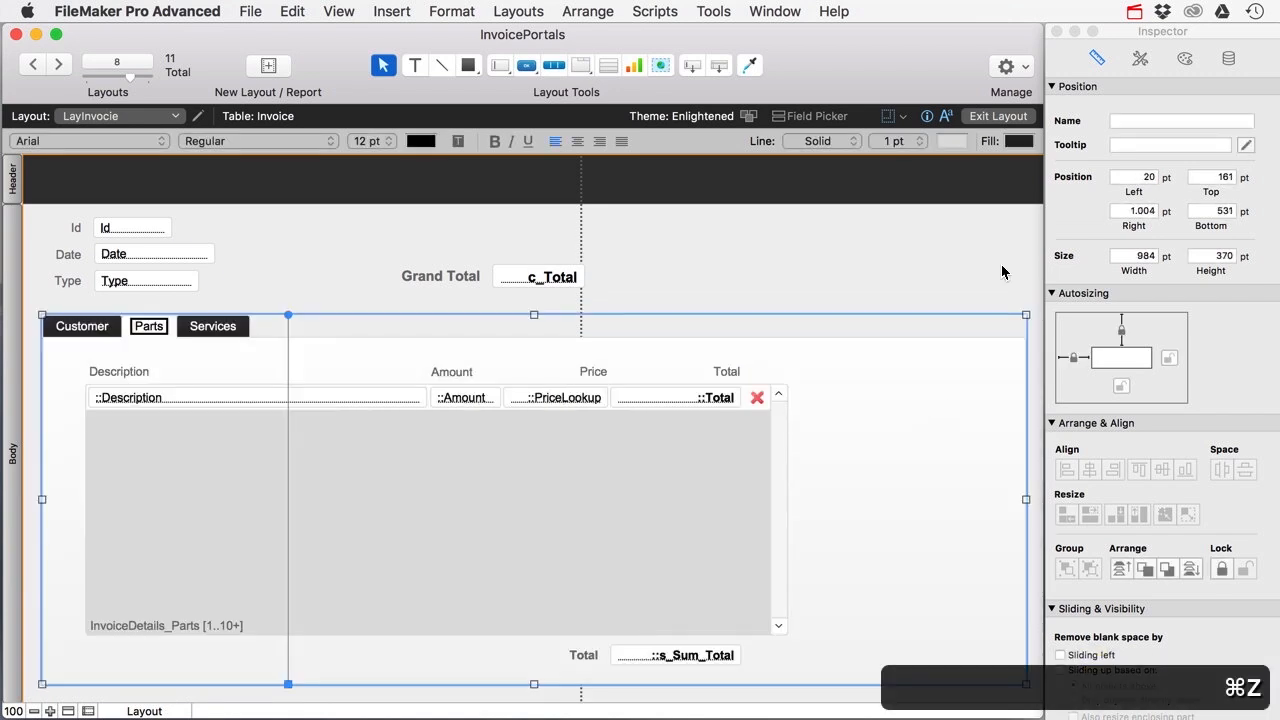
pyautogui.click(1221, 568)
pyautogui.moveTo(822, 350); pyautogui.dragTo(74, 671)
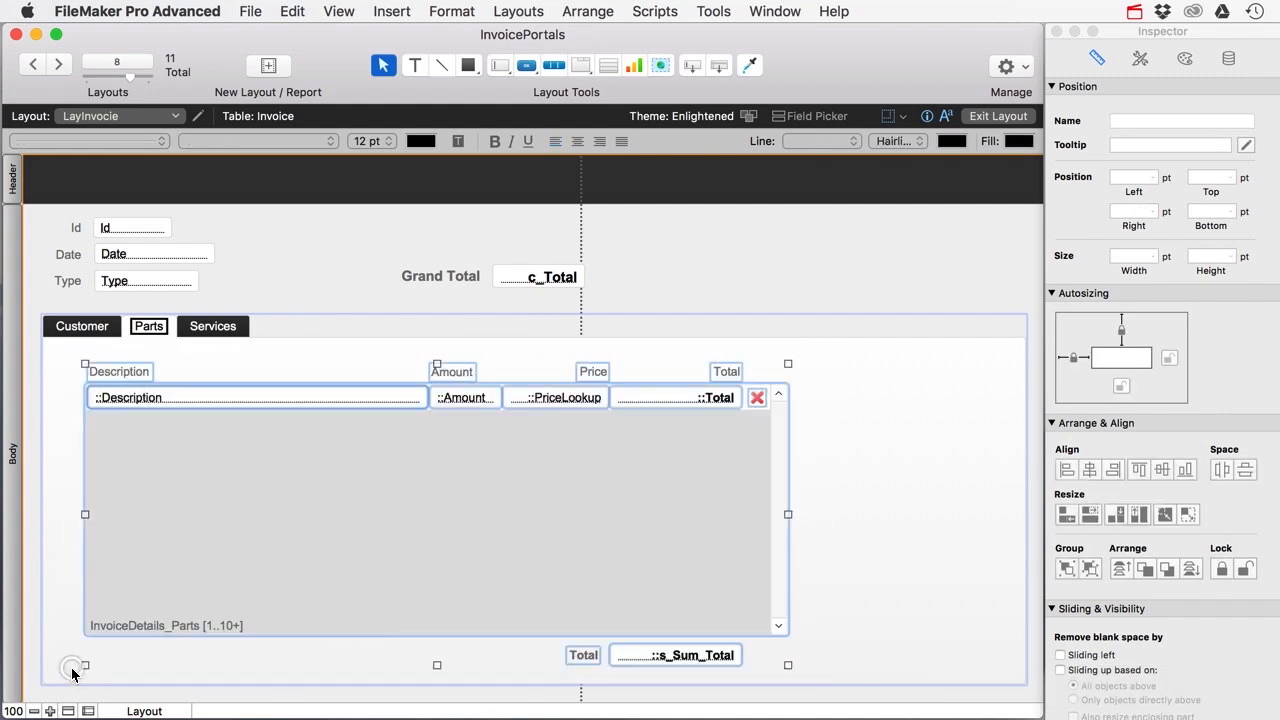
pyautogui.click(912, 494)
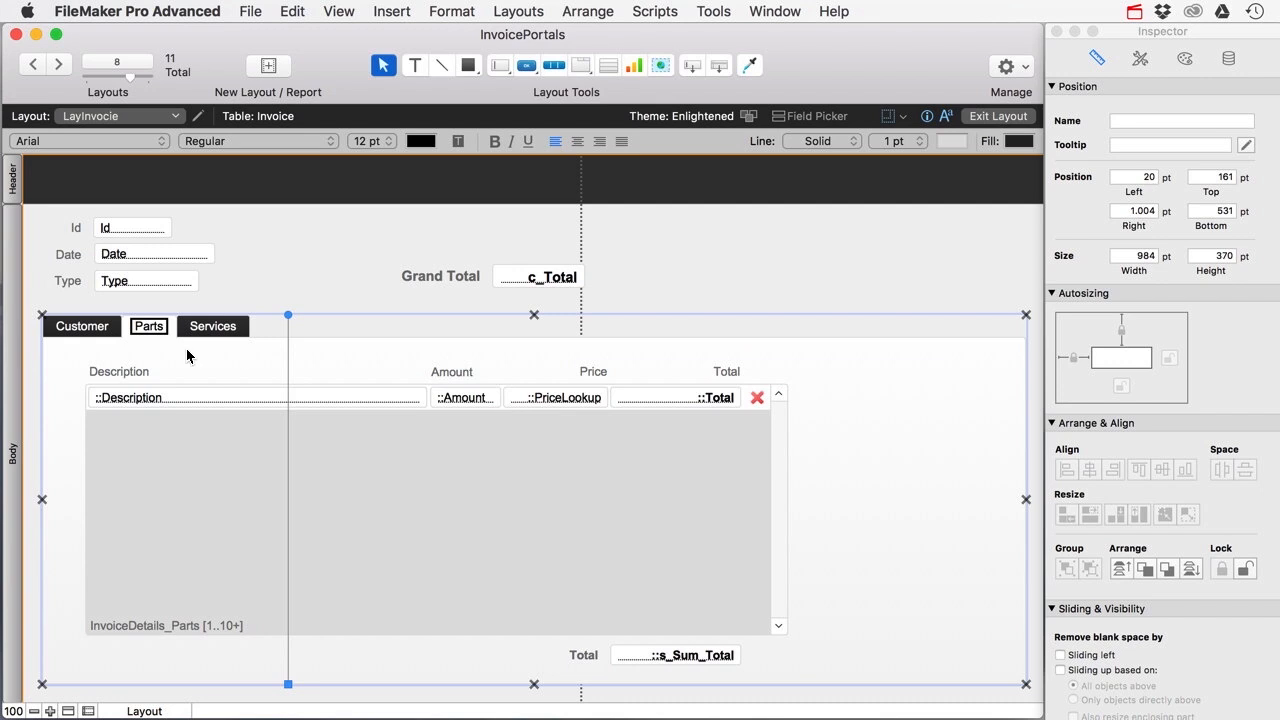
# Step: Group the Parts tab's portal, headings and total objects, and nudge the group left to a left position of 60 pt
pyautogui.moveTo(66, 360); pyautogui.dragTo(850, 557)
pyautogui.scroll(3, 858, 467)
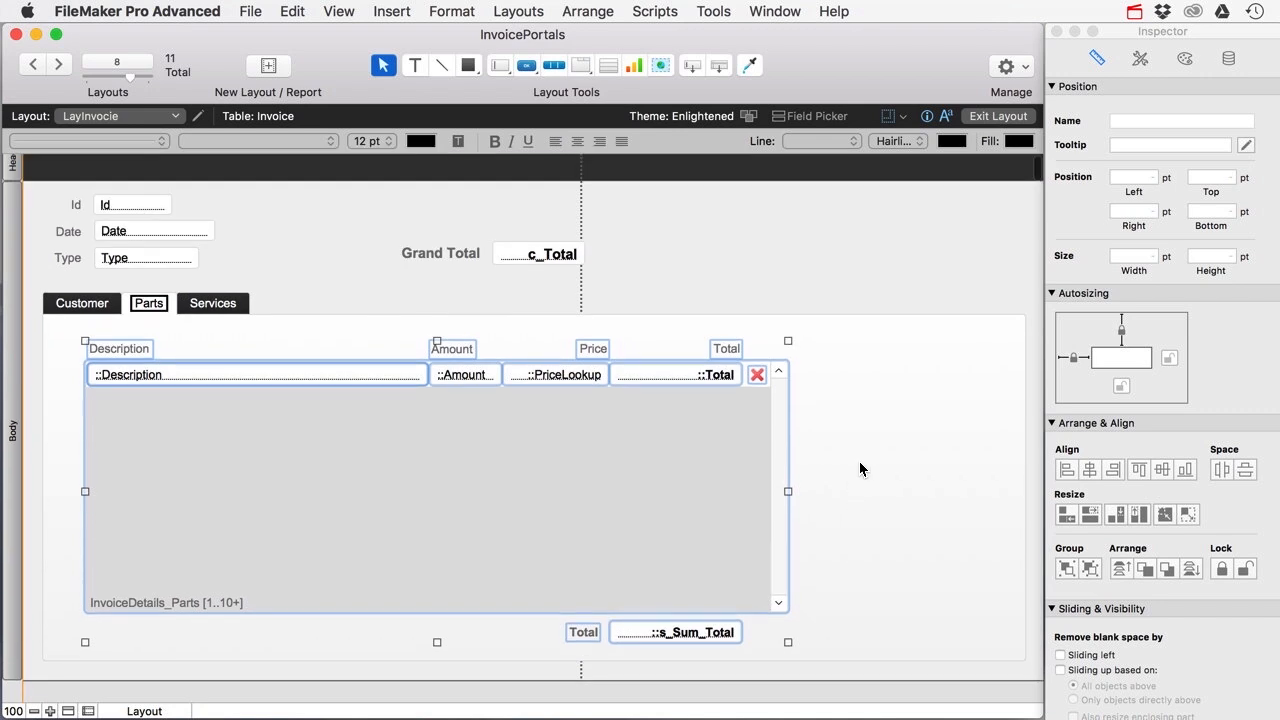
pyautogui.click(1067, 570)
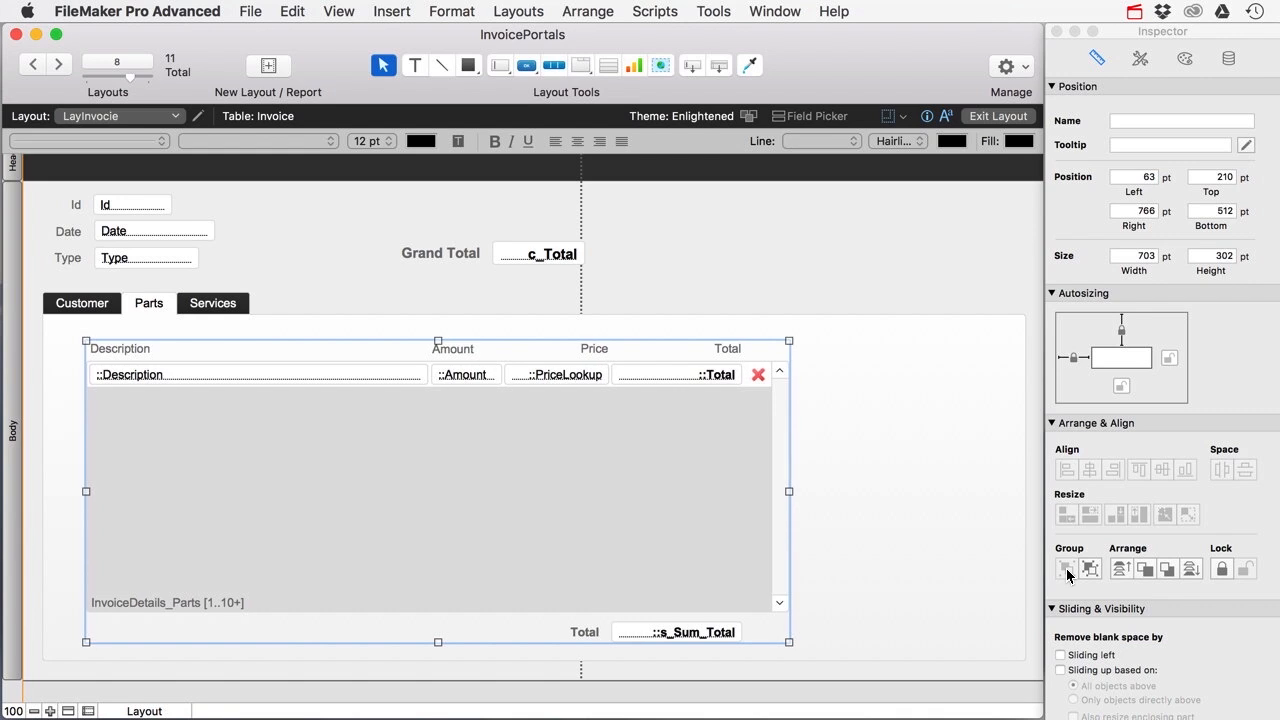
pyautogui.press('Left')
pyautogui.press('Left')
pyautogui.press('Left')
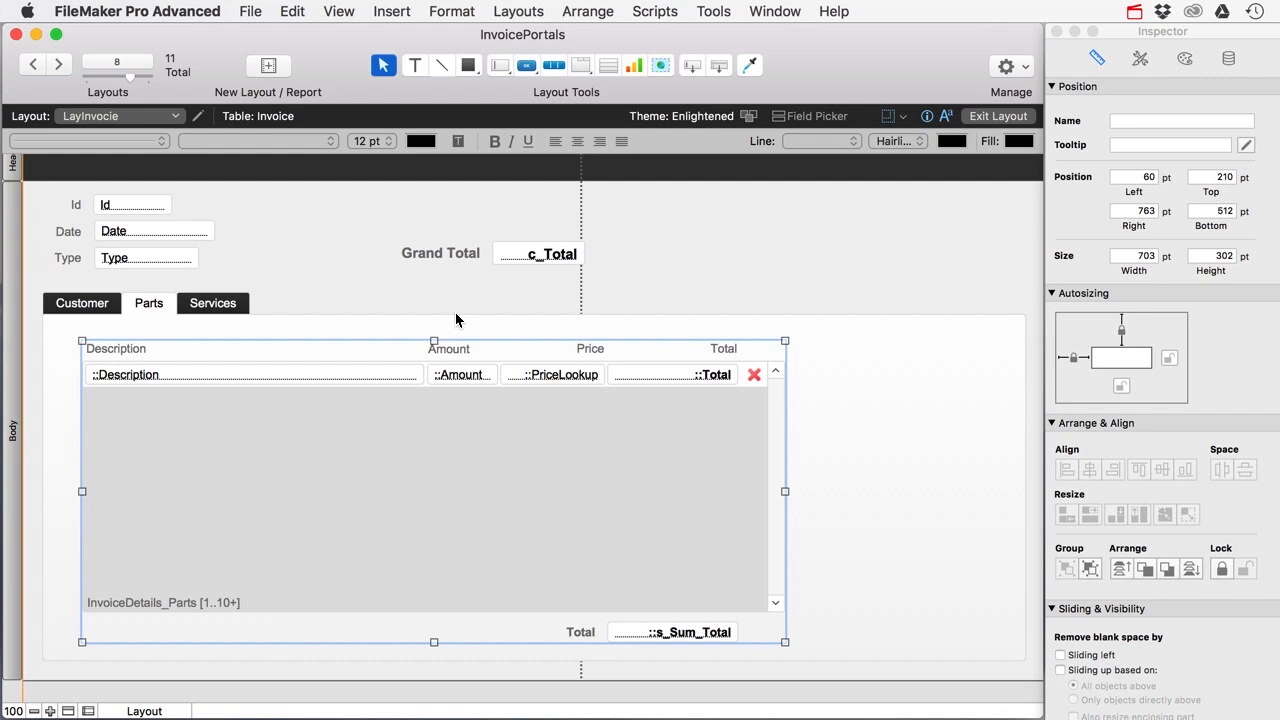
# Step: Copy the grouped Parts objects and ungroup the originals
pyautogui.press('super+c')
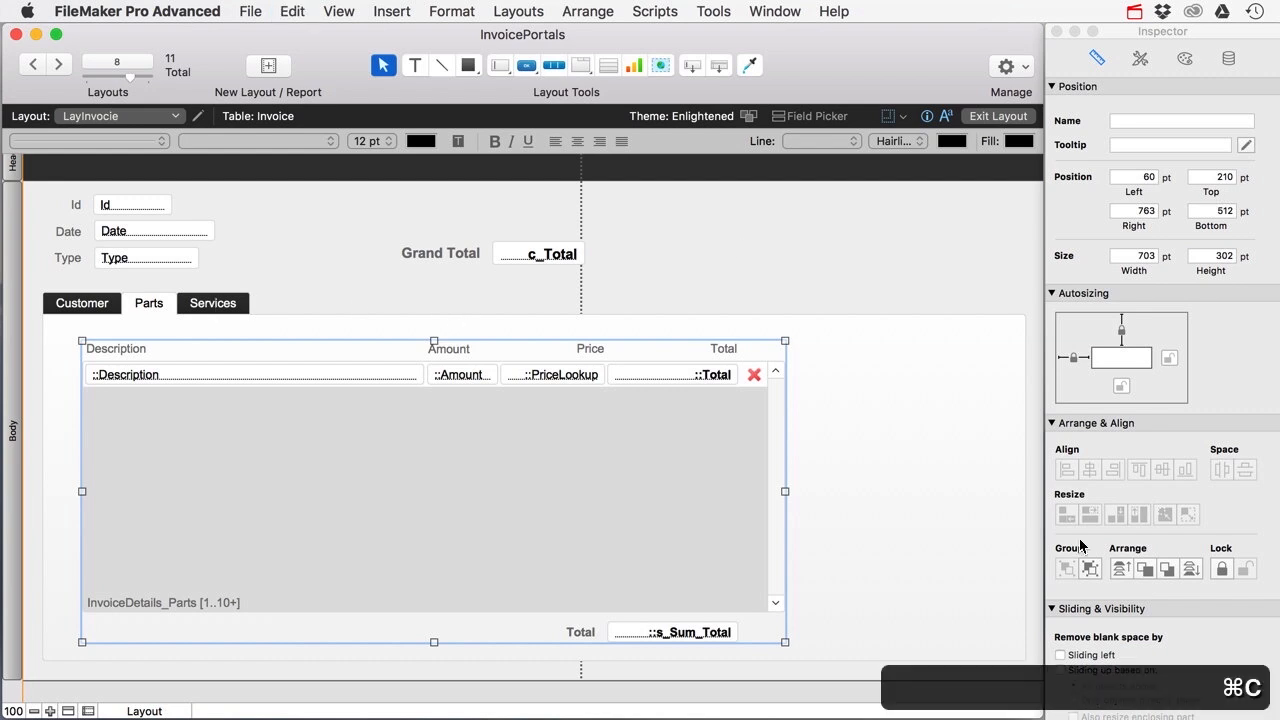
pyautogui.click(1092, 569)
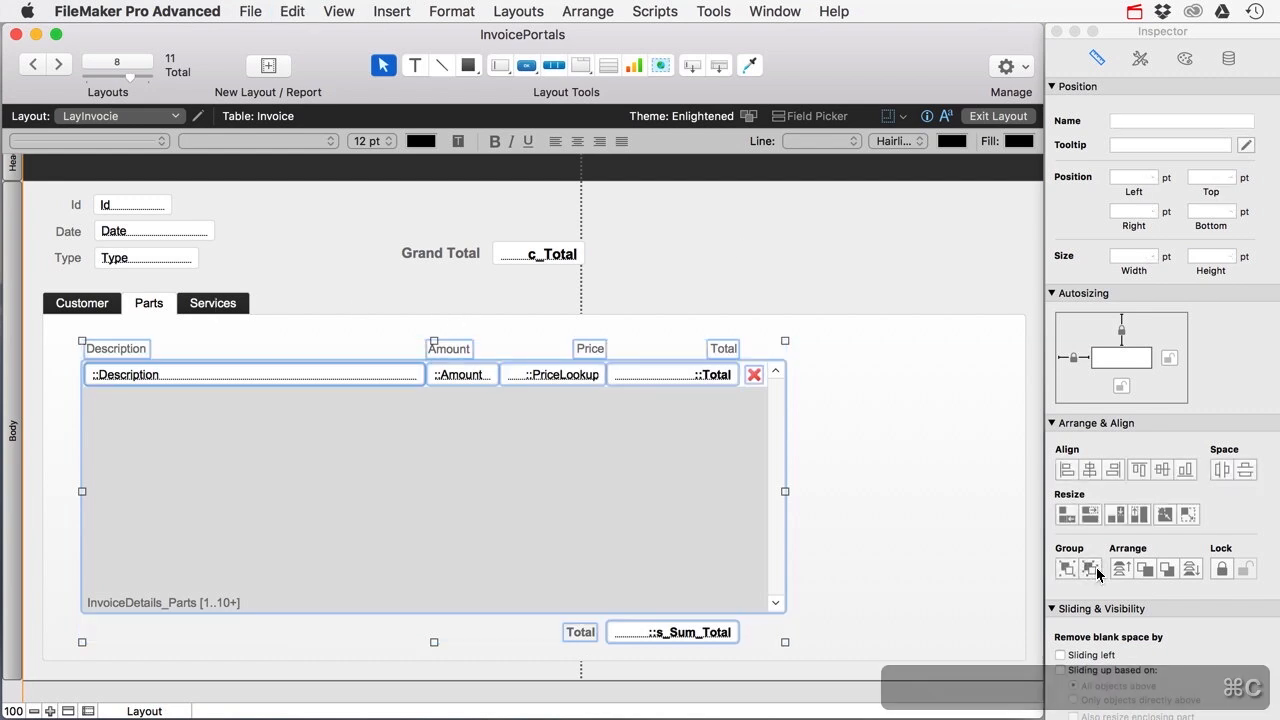
# Step: Delete the old portal, the Total label and the total field with the missing table from the Services tab
pyautogui.click(203, 309)
pyautogui.click(285, 460)
pyautogui.press('Delete')
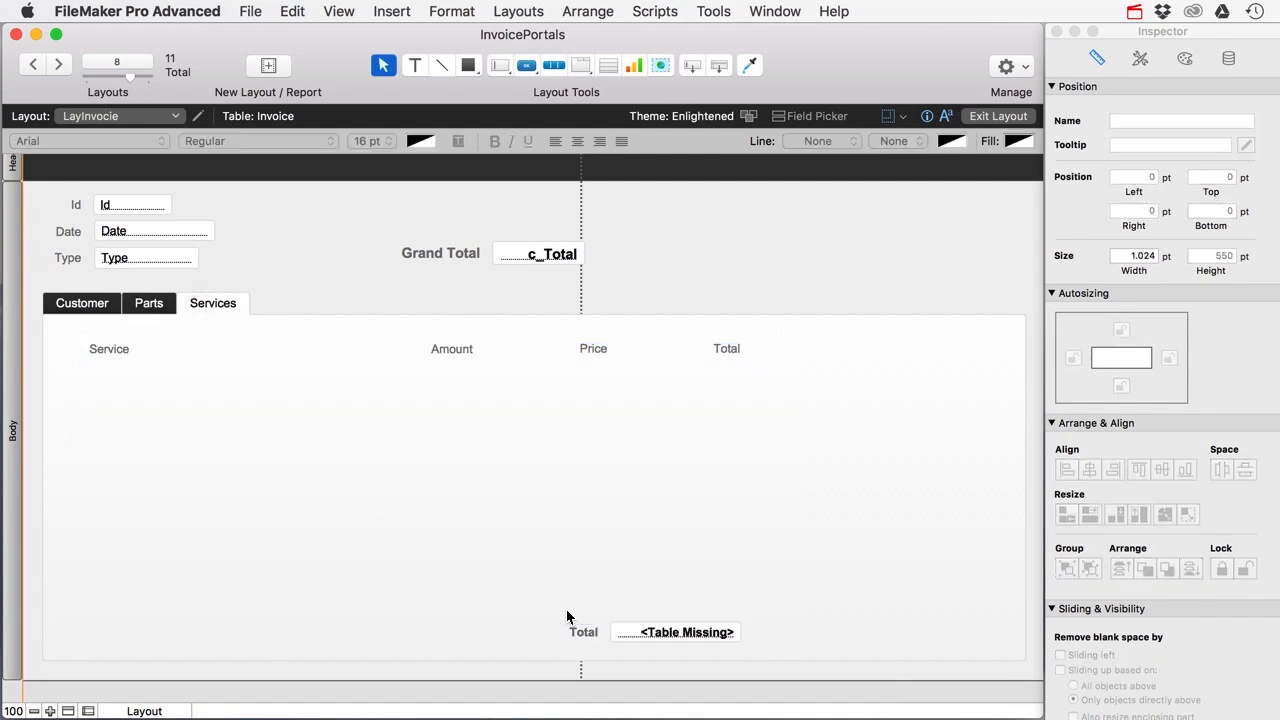
pyautogui.click(578, 631)
pyautogui.press('Delete')
pyautogui.click(637, 630)
pyautogui.press('Delete')
# Step: Delete the Total, Price, Amount and Service column headings from the Services tab
pyautogui.click(723, 356)
pyautogui.press('Delete')
pyautogui.click(563, 352)
pyautogui.click(594, 350)
pyautogui.press('Delete')
pyautogui.click(446, 348)
pyautogui.press('Delete')
pyautogui.click(116, 349)
pyautogui.press('Delete')
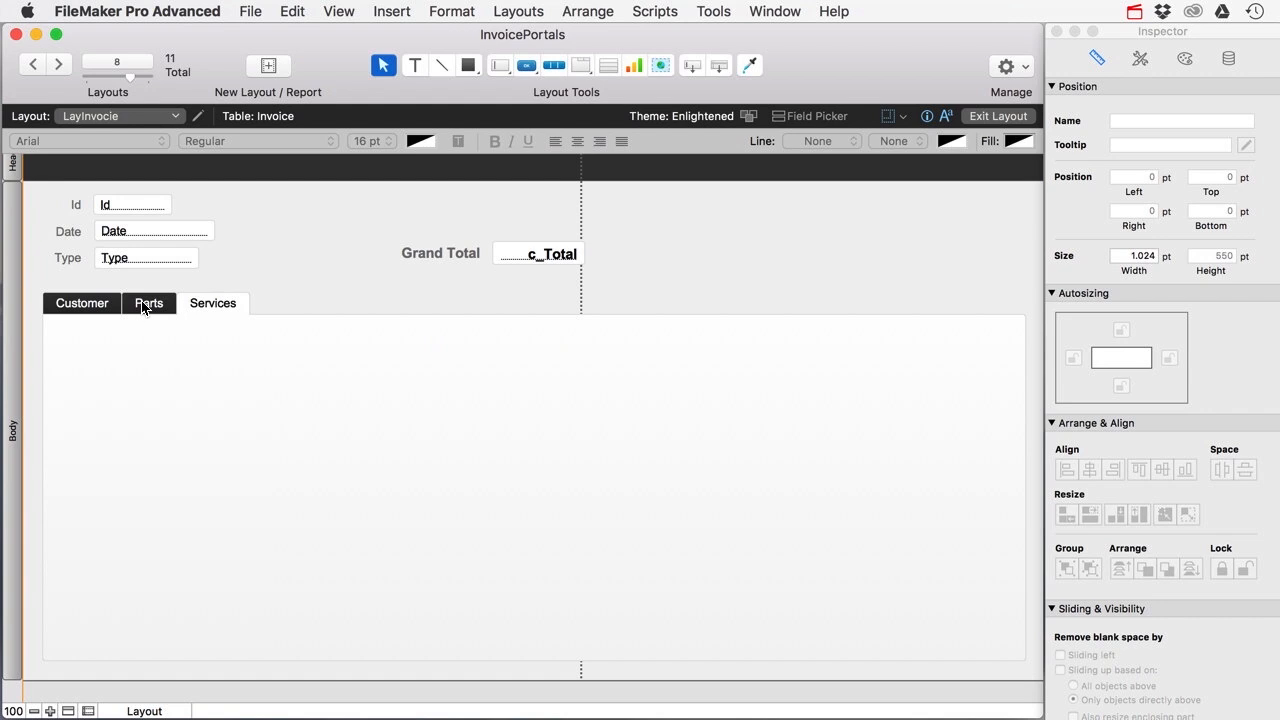
# Step: Paste the copied Parts group onto the Services tab and place it at left 60 pt, top 210 pt
pyautogui.press('super+v')
pyautogui.moveTo(226, 334); pyautogui.dragTo(323, 494)
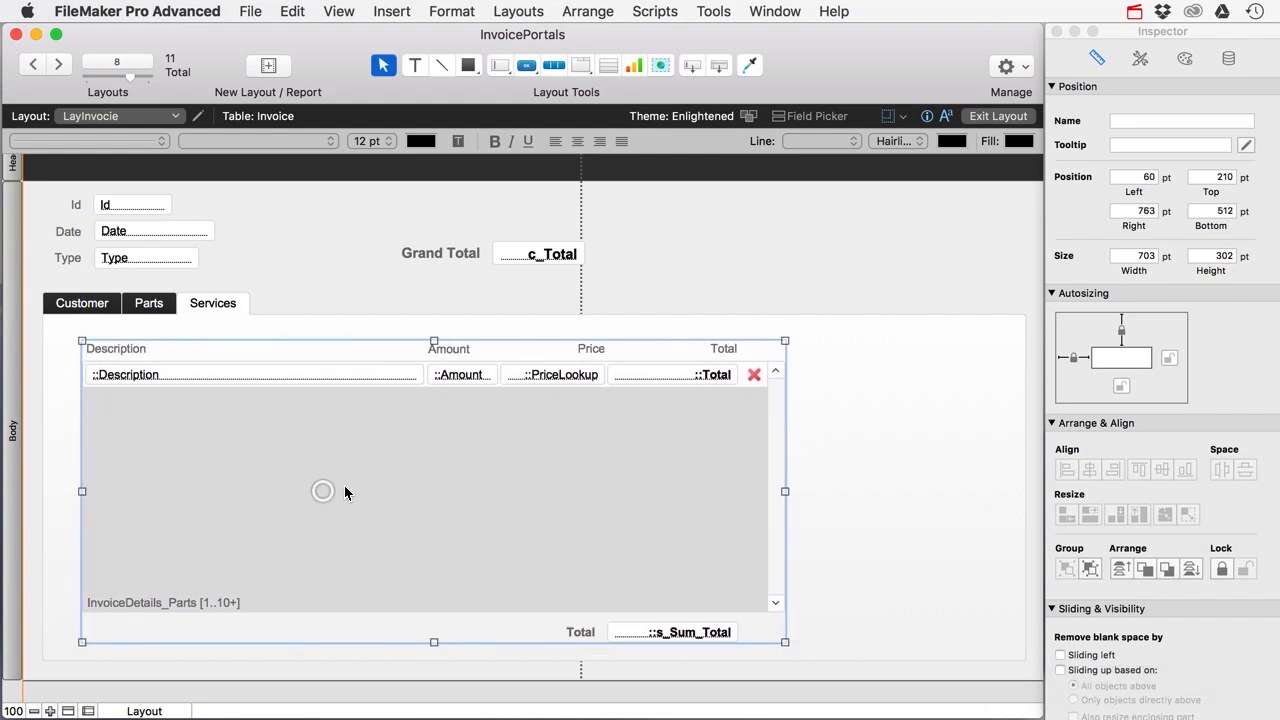
# Step: Compare the Parts and Services tabs, and ungroup the portal objects copied onto the Services tab
pyautogui.click(155, 307)
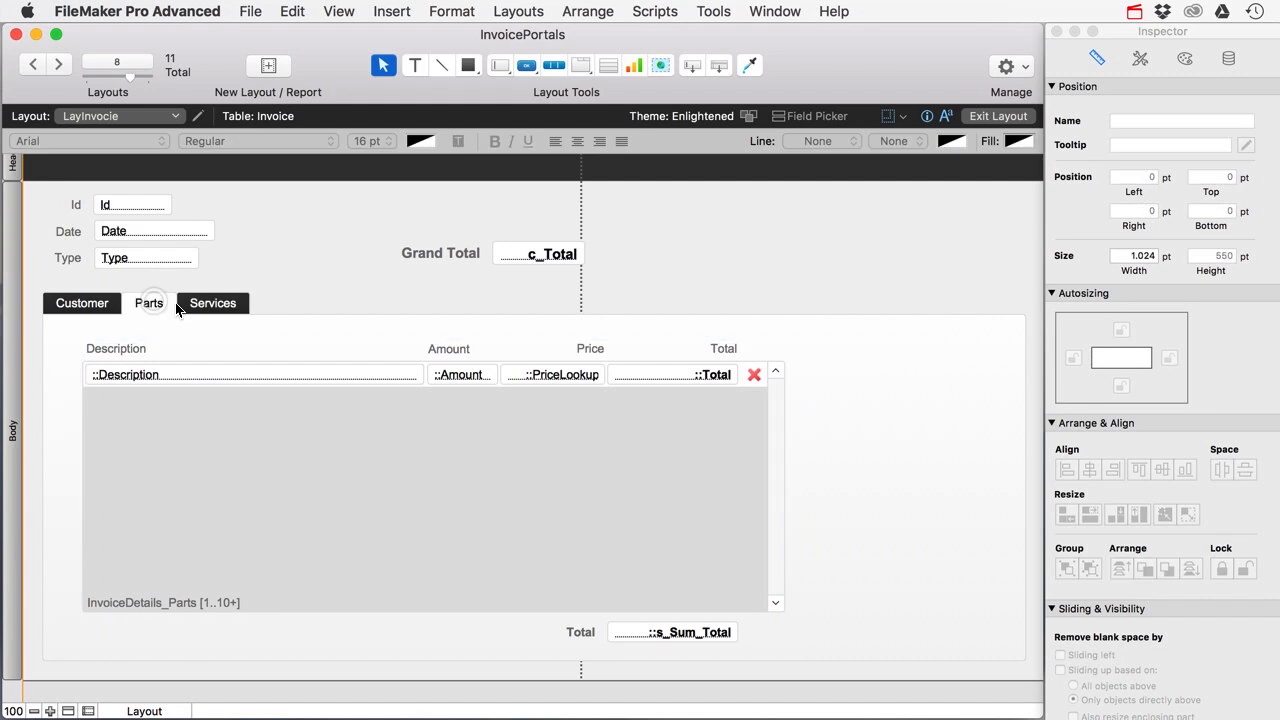
pyautogui.click(209, 303)
pyautogui.click(94, 305)
pyautogui.click(149, 303)
pyautogui.click(213, 303)
pyautogui.click(206, 424)
pyautogui.click(815, 437)
pyautogui.click(648, 437)
pyautogui.click(1088, 566)
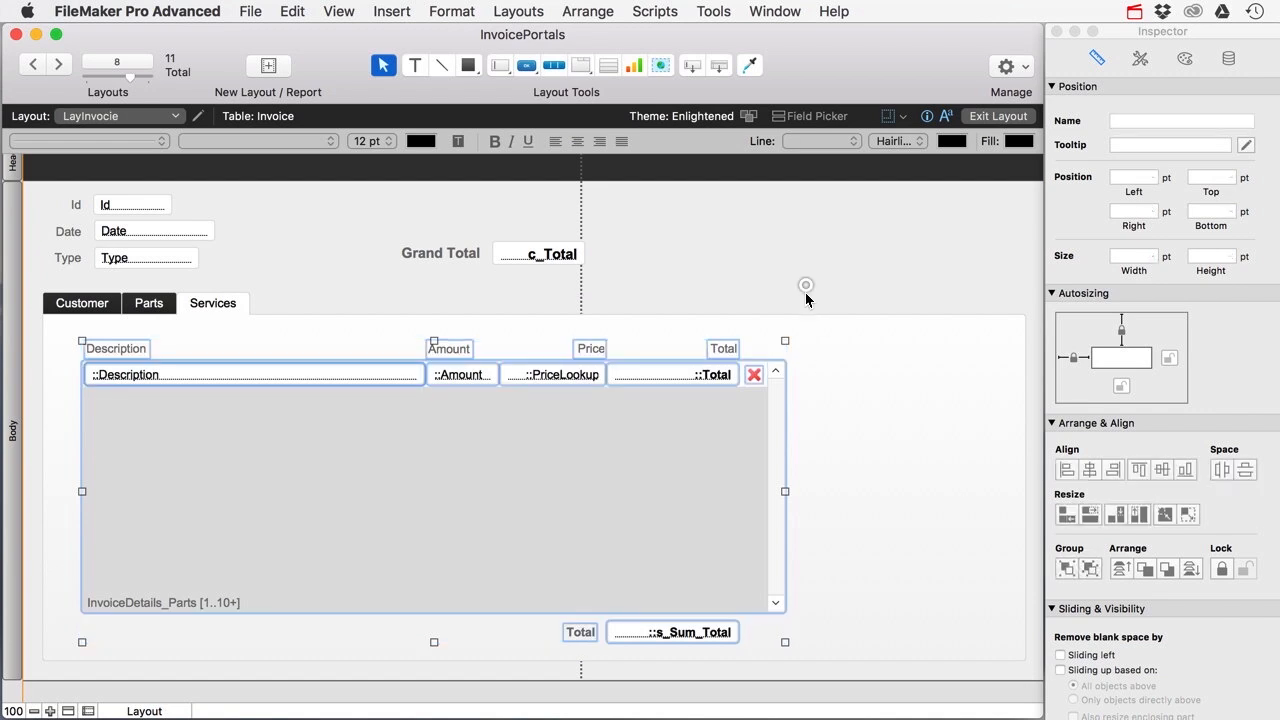
# Step: Set the Services tab's portal to show related records from InvoiceDetails_Service
pyautogui.doubleClick(557, 463)
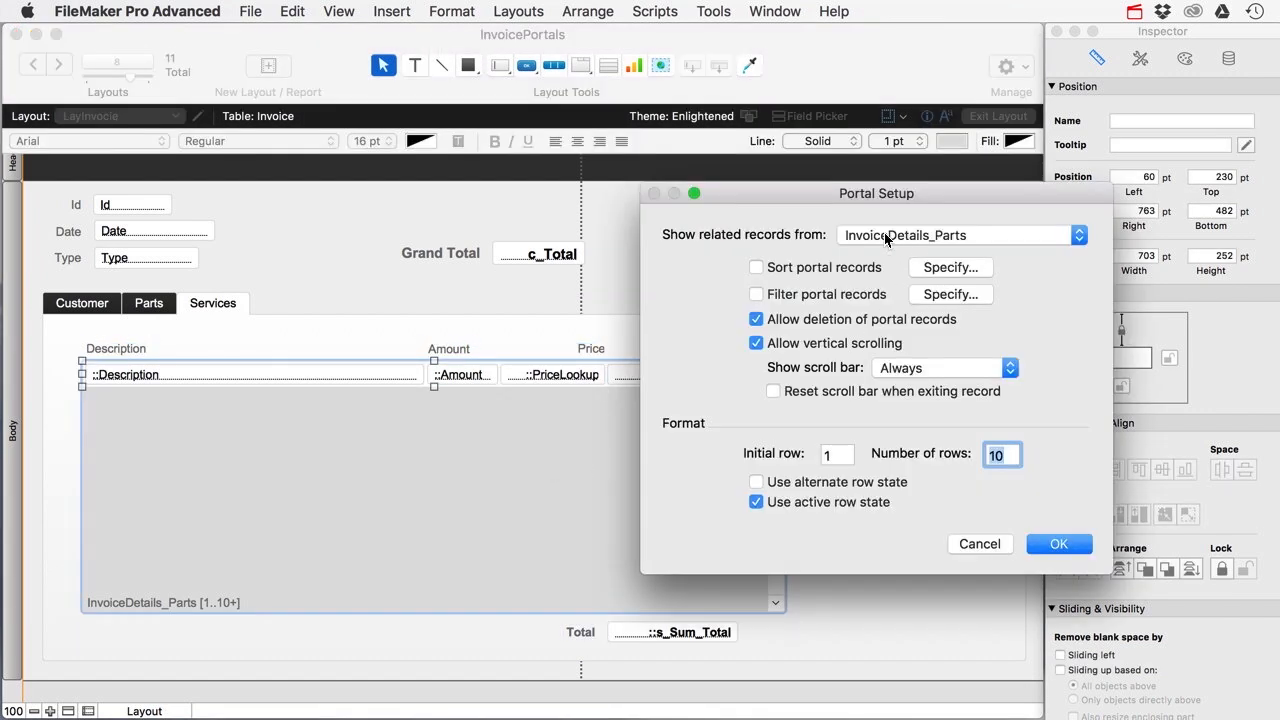
pyautogui.click(976, 241)
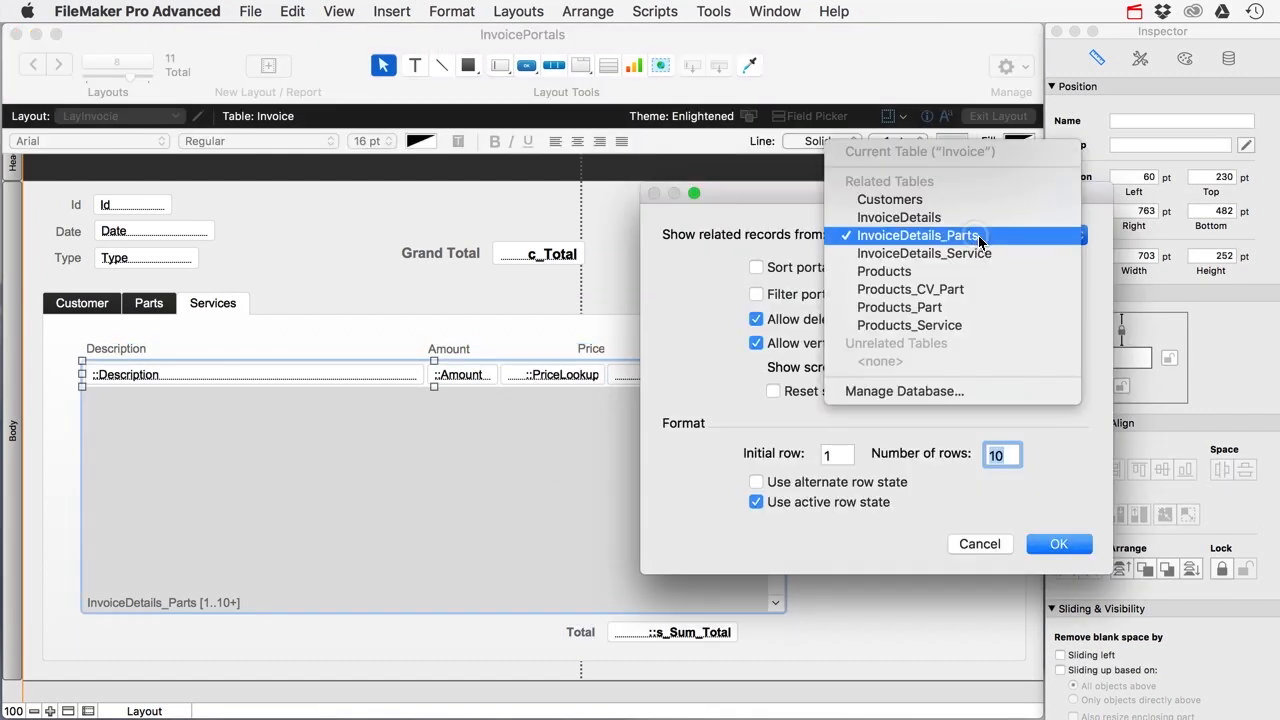
pyautogui.click(1003, 256)
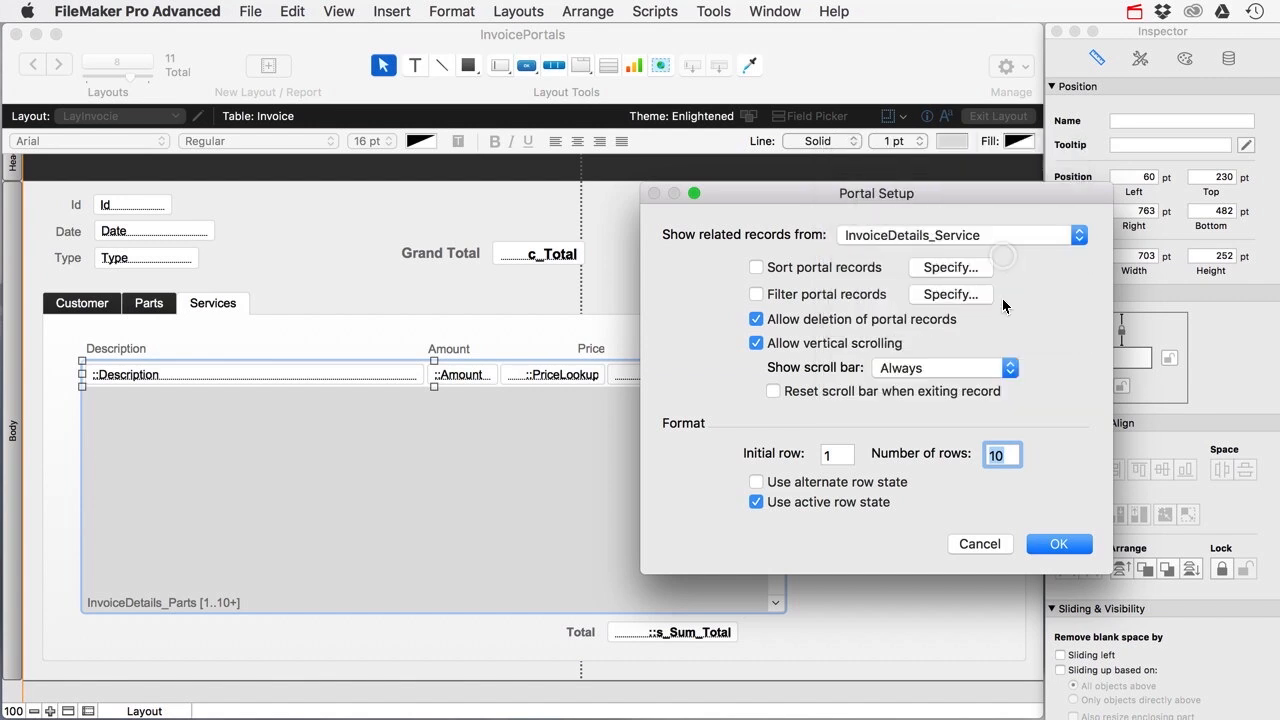
pyautogui.click(1045, 546)
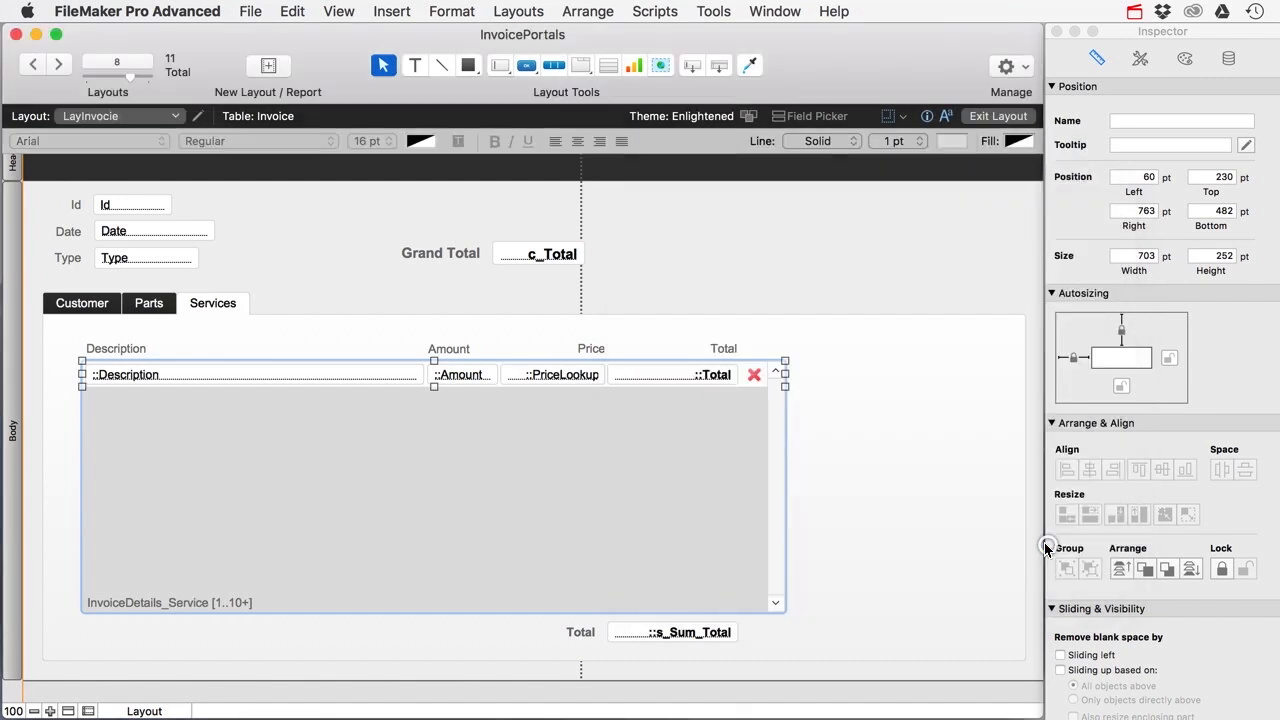
# Step: Shift the Description field aside to a left position of 90 pt and point the ProductdFk field beneath it to InvoiceDetails_Service
pyautogui.click(312, 377)
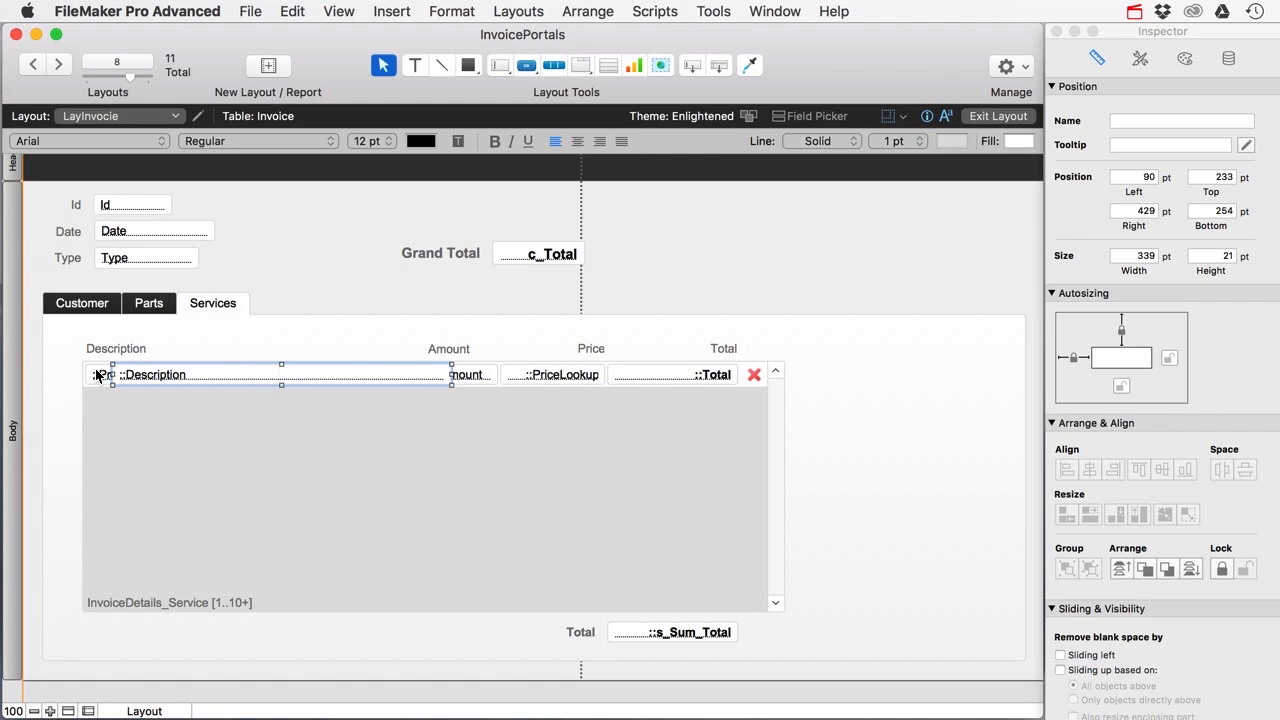
pyautogui.doubleClick(105, 375)
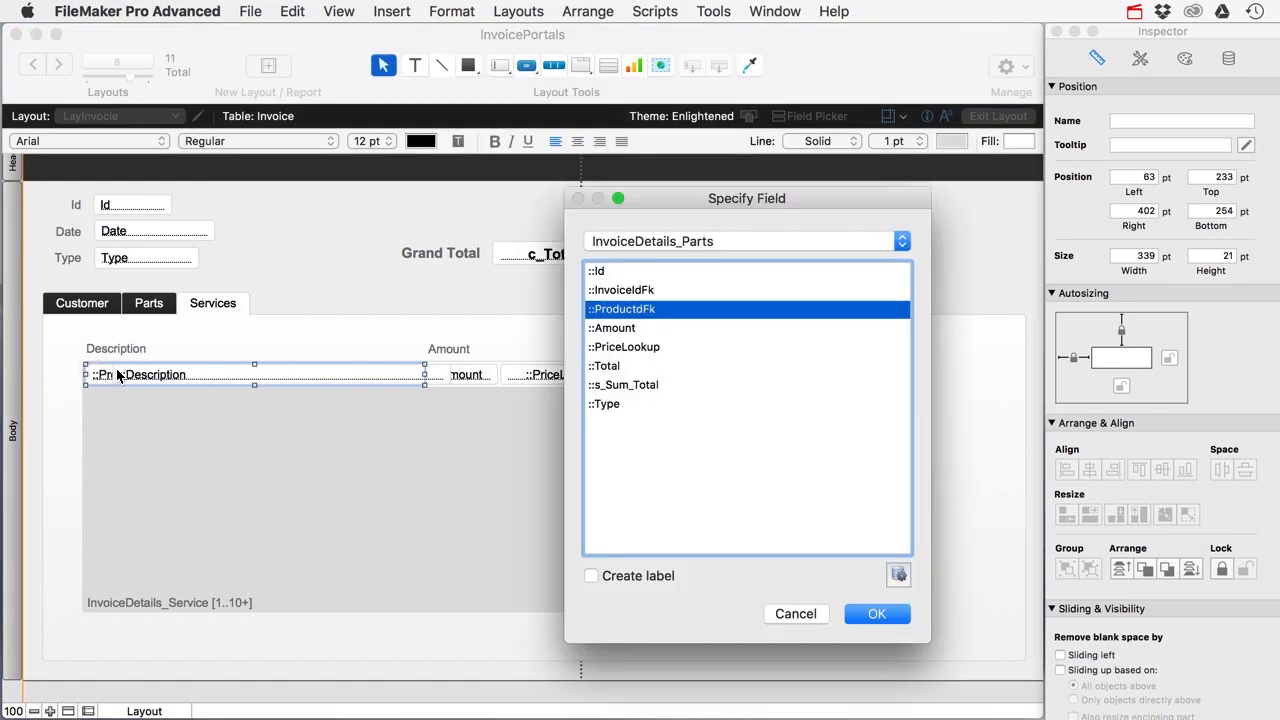
pyautogui.click(745, 242)
pyautogui.click(738, 180)
pyautogui.click(863, 610)
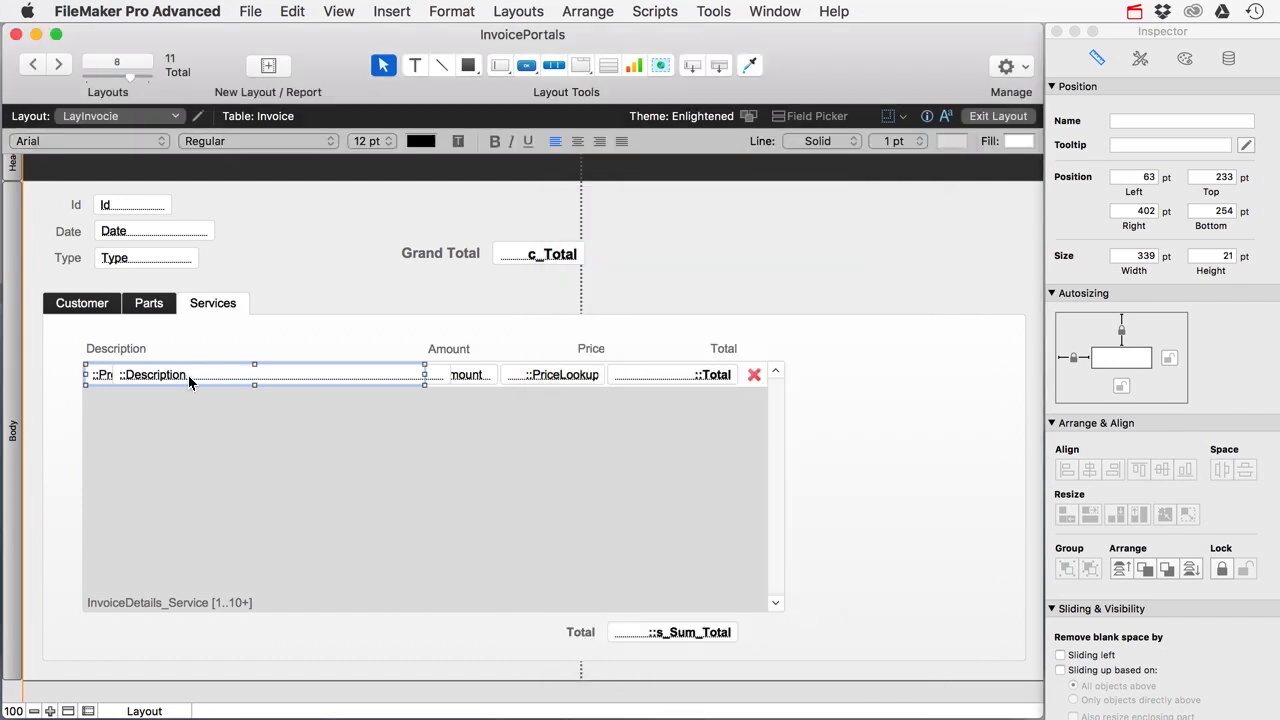
# Step: Point the portal's Description field to the Products_Service table occurrence
pyautogui.doubleClick(191, 377)
pyautogui.click(697, 241)
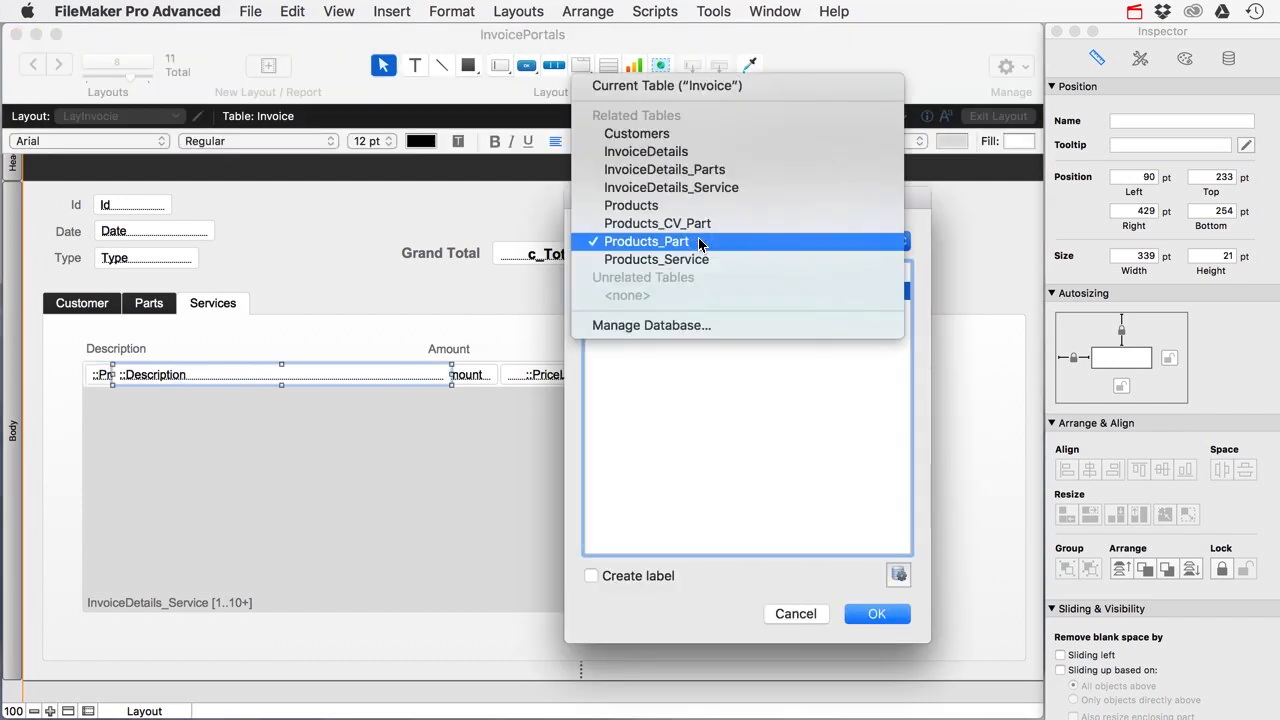
pyautogui.click(698, 259)
pyautogui.click(857, 614)
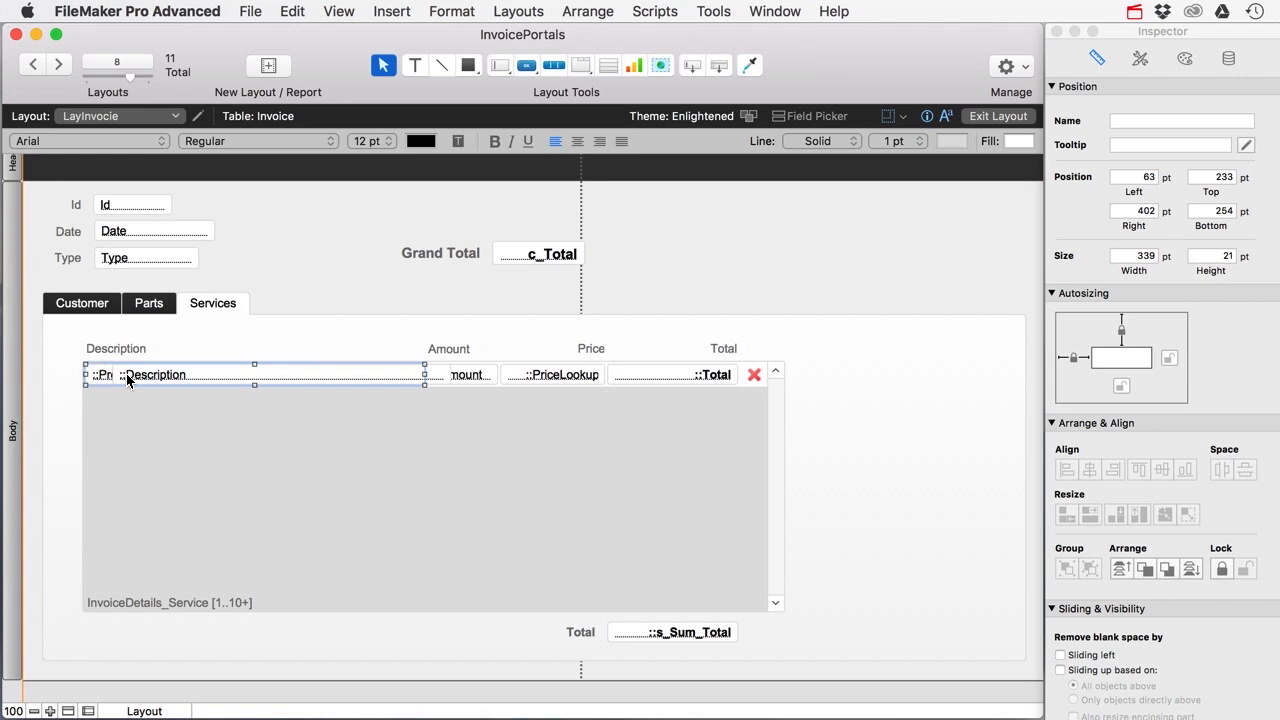
pyautogui.keyDown('shift'); pyautogui.click(97, 377); pyautogui.keyUp('shift')
pyautogui.click(62, 378)
pyautogui.click(92, 374)
# Step: Repoint the portal's Amount and PriceLookup fields to InvoiceDetails_Service
pyautogui.doubleClick(469, 378)
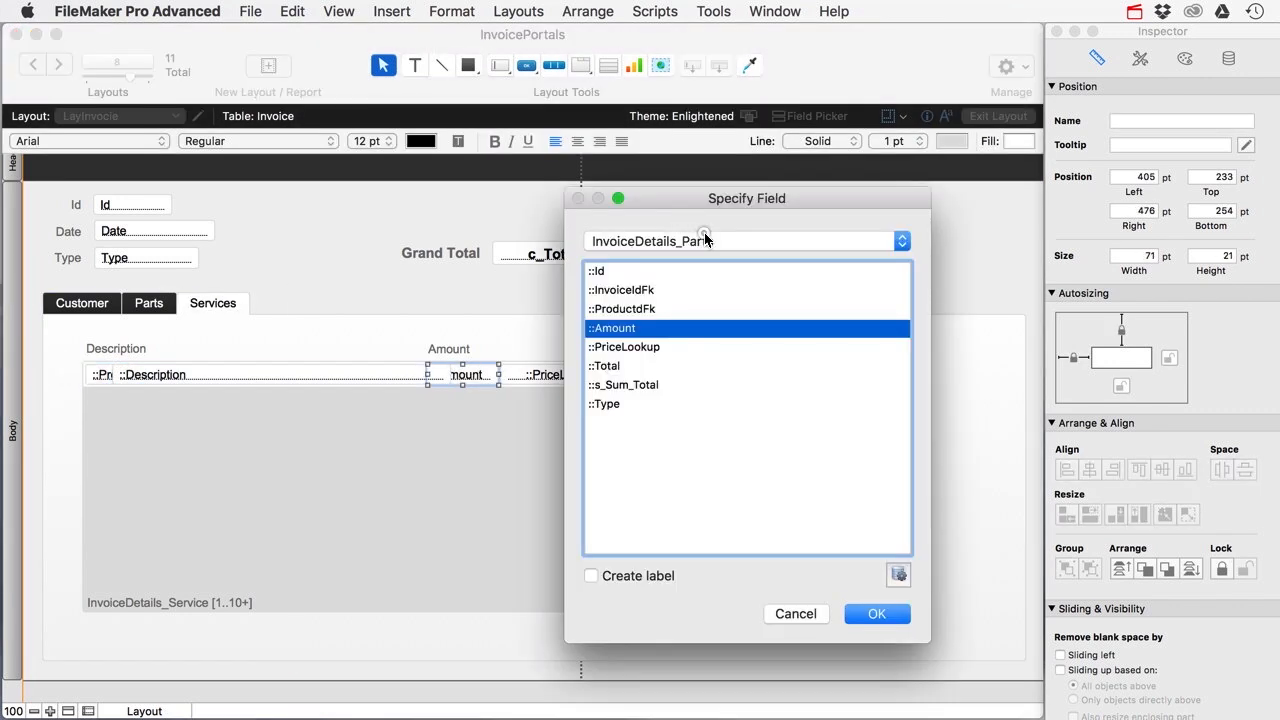
pyautogui.click(623, 241)
pyautogui.click(713, 258)
pyautogui.click(871, 612)
pyautogui.doubleClick(556, 375)
pyautogui.click(736, 244)
pyautogui.click(668, 259)
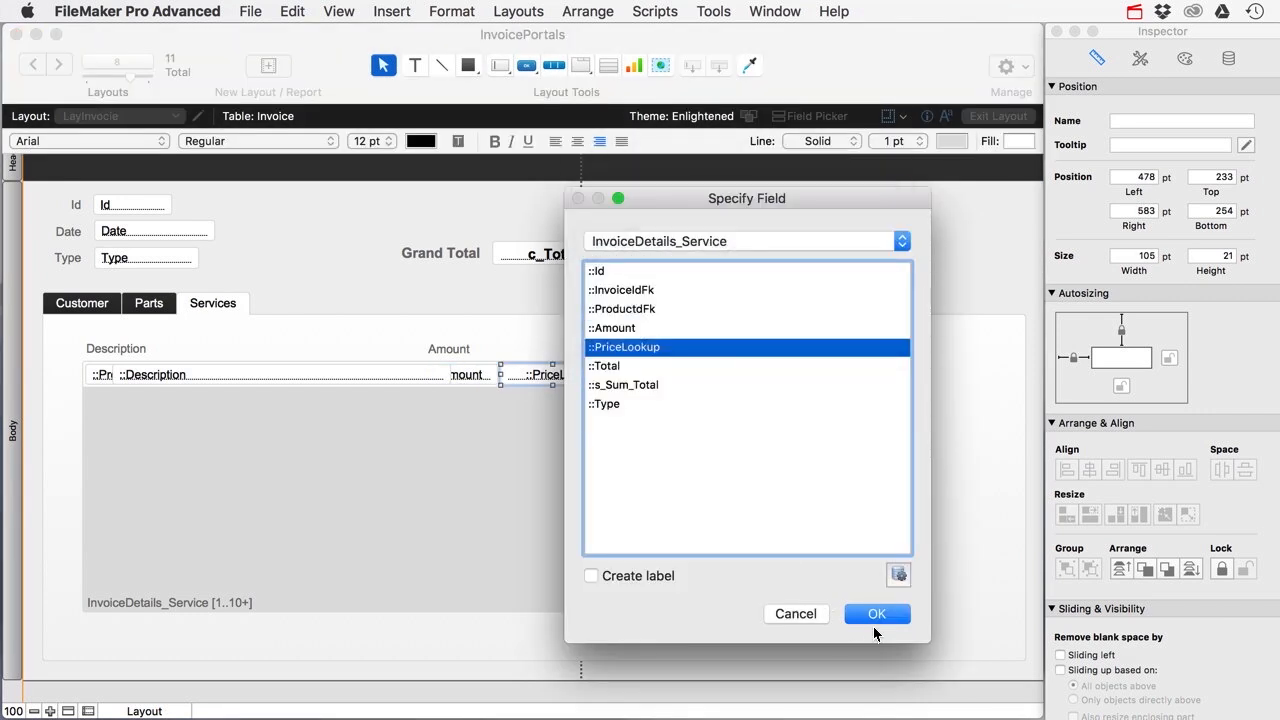
pyautogui.click(851, 614)
# Step: Repoint the portal row's Total field and the s_Sum_Total field below the portal to InvoiceDetails_Service
pyautogui.click(645, 377)
pyautogui.doubleClick(645, 376)
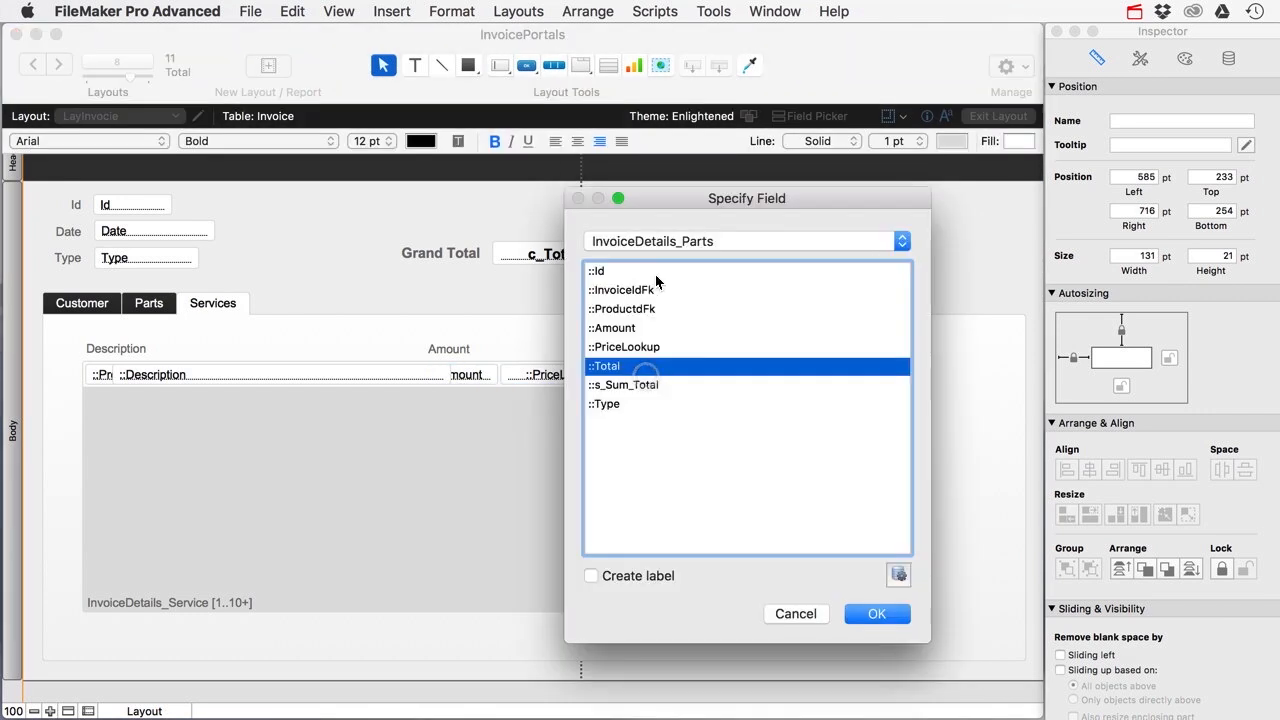
pyautogui.click(665, 242)
pyautogui.click(684, 262)
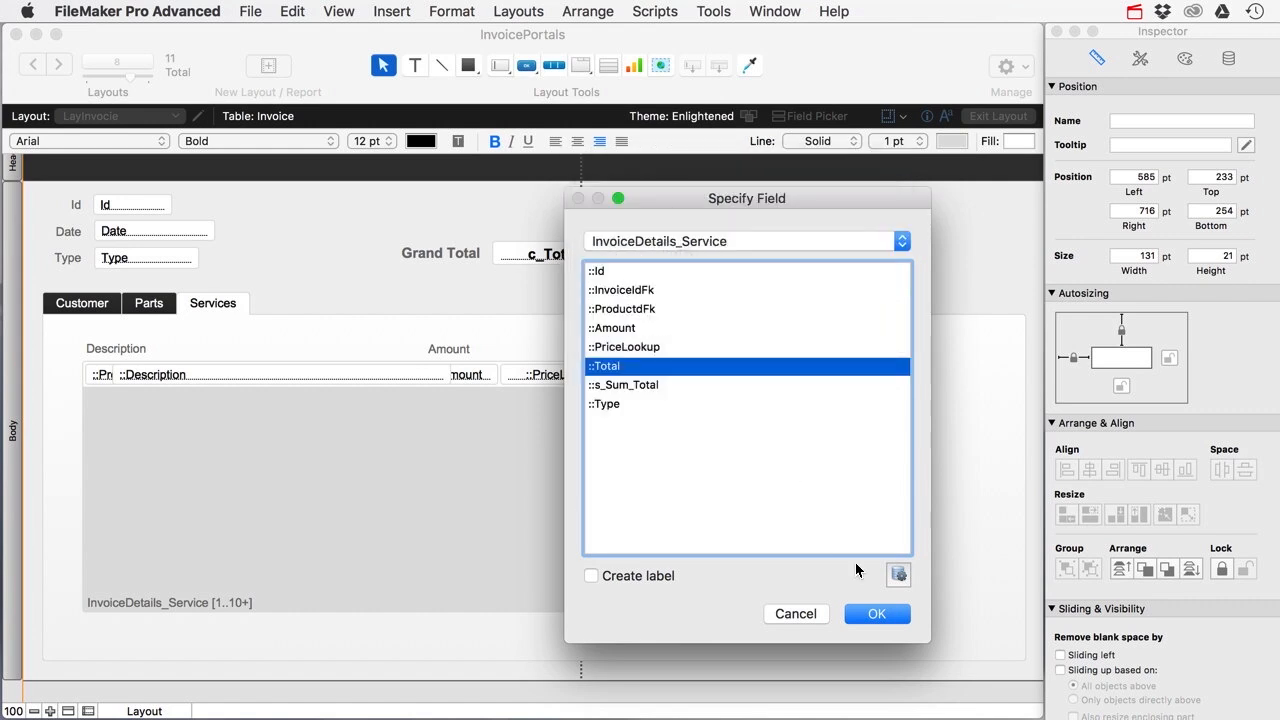
pyautogui.click(876, 614)
pyautogui.click(729, 631)
pyautogui.doubleClick(729, 631)
pyautogui.click(762, 241)
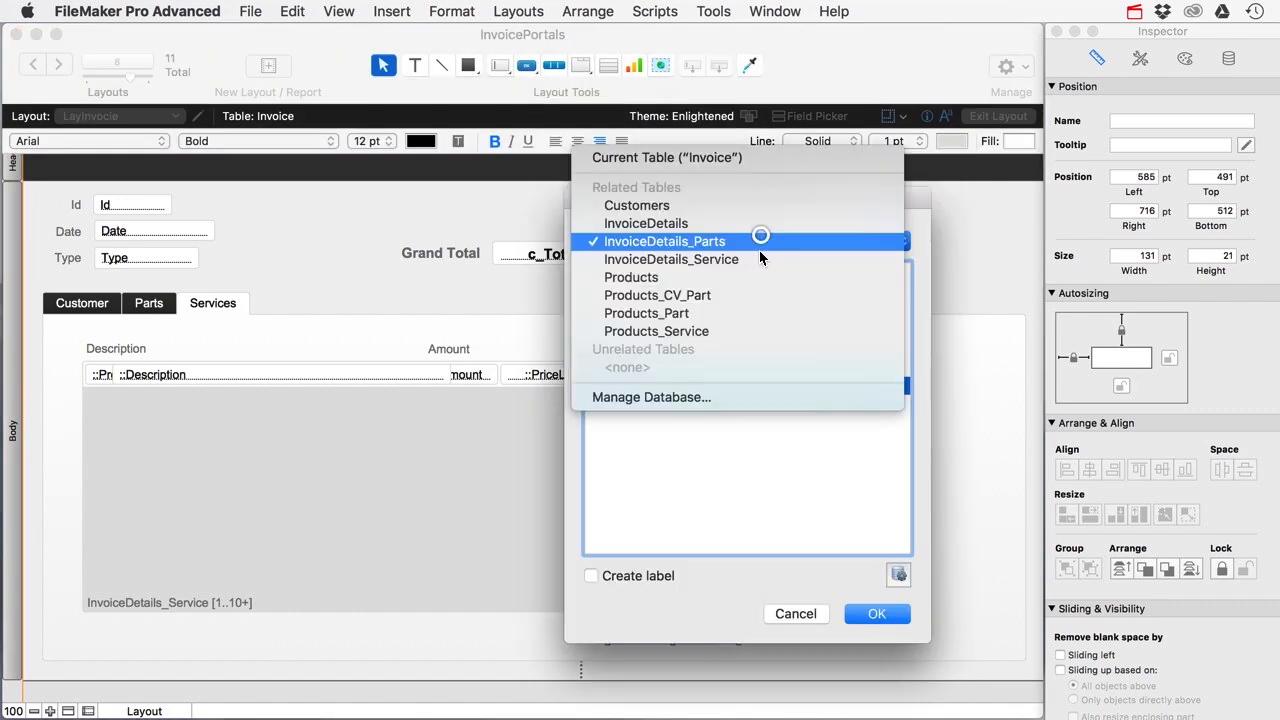
pyautogui.click(811, 486)
pyautogui.click(866, 611)
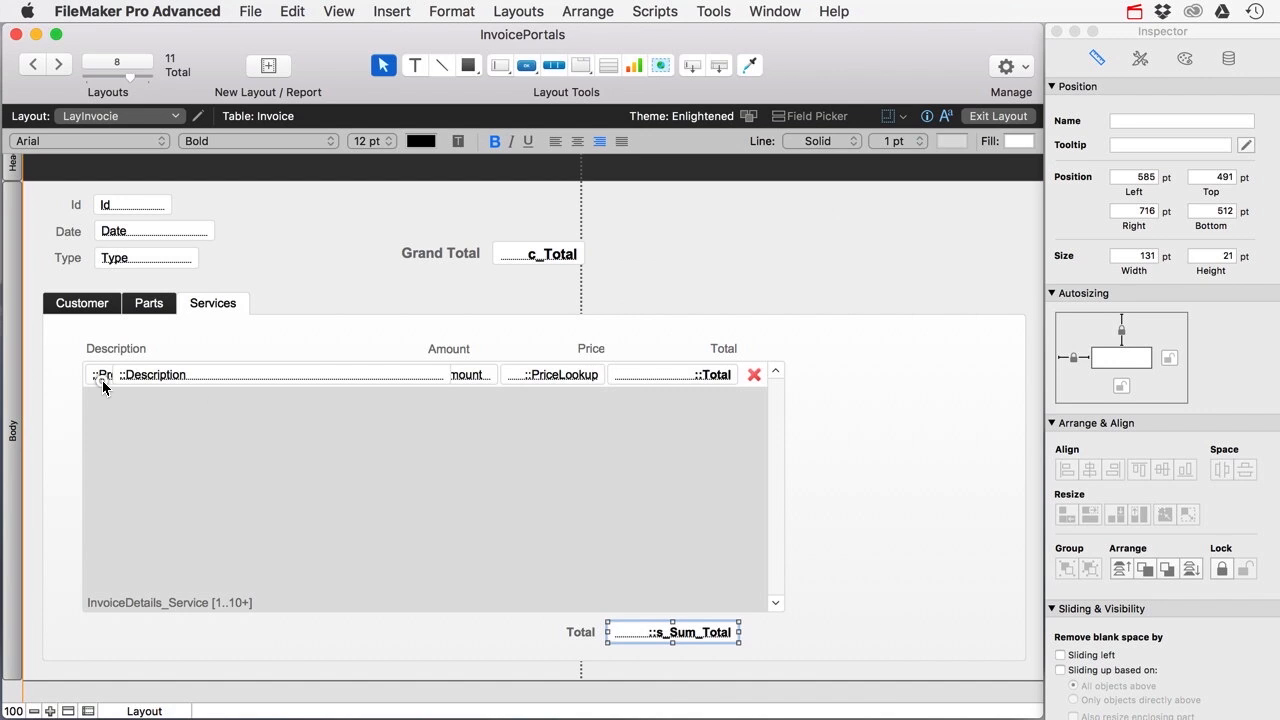
# Step: Duplicate the Products_CV_Part table occurrence in the relationships graph and name the copy Products_CV_Service
pyautogui.click(103, 385)
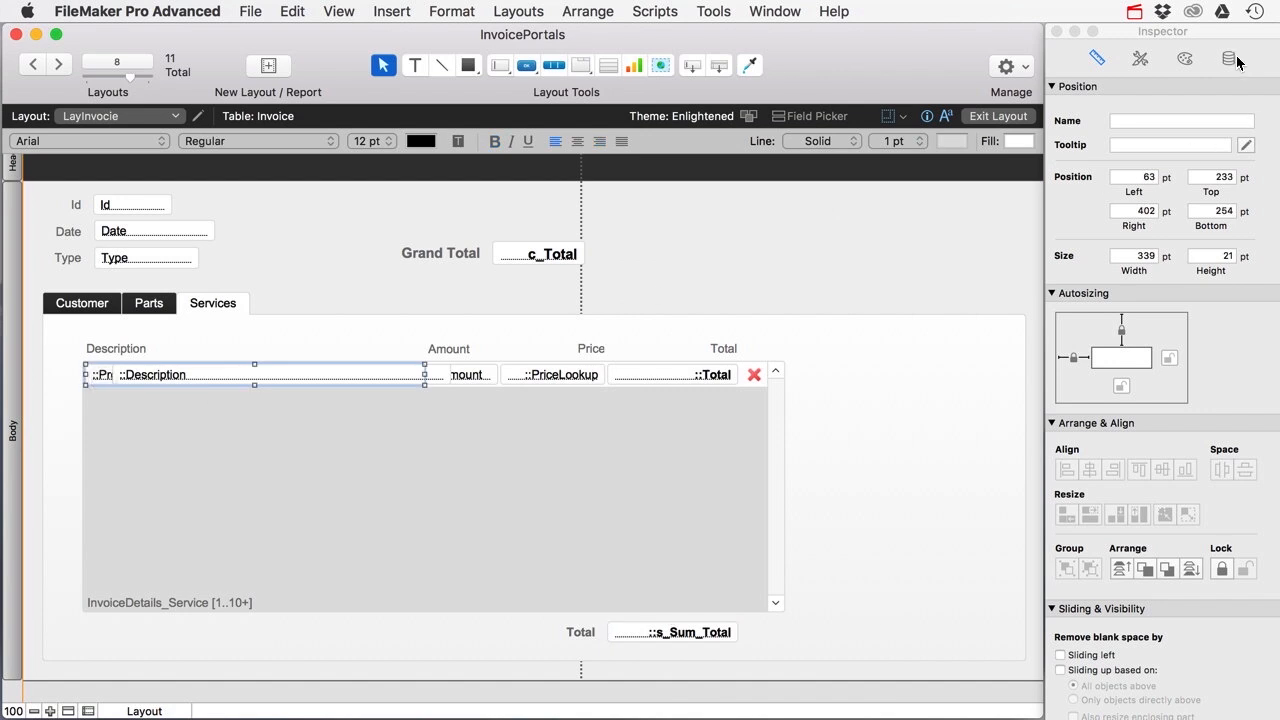
pyautogui.press('super+shift+d')
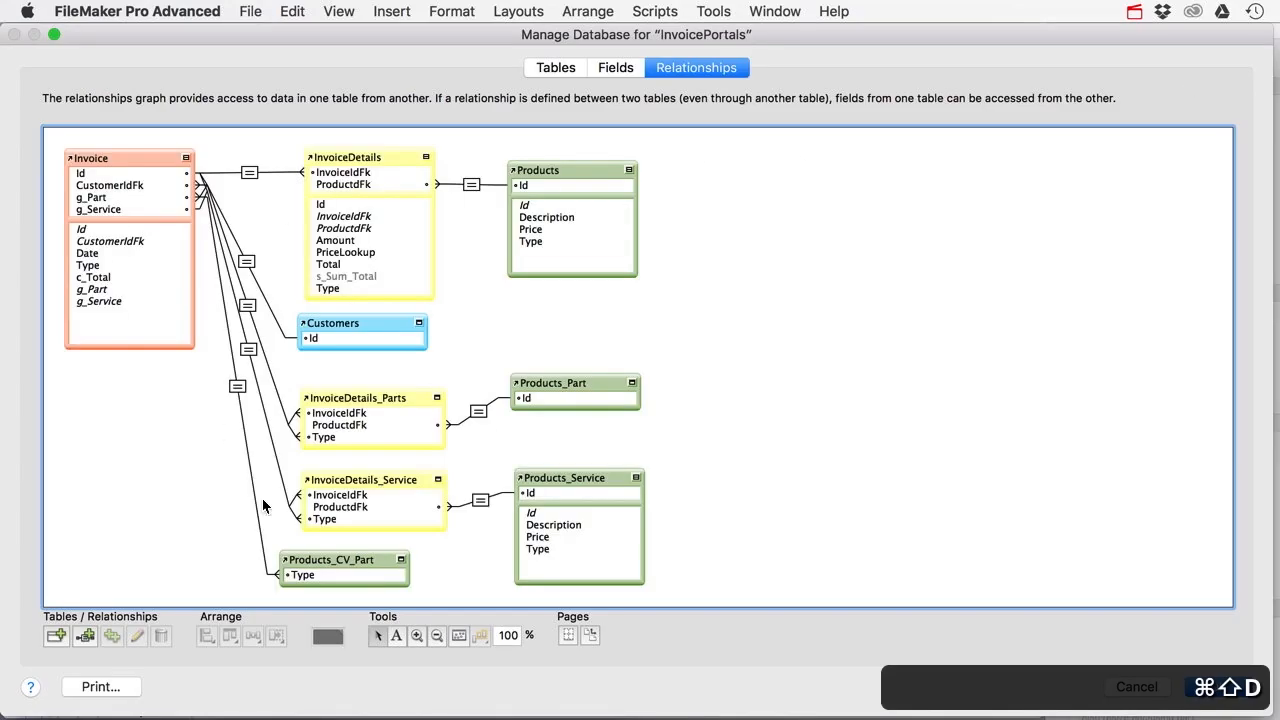
pyautogui.click(330, 560)
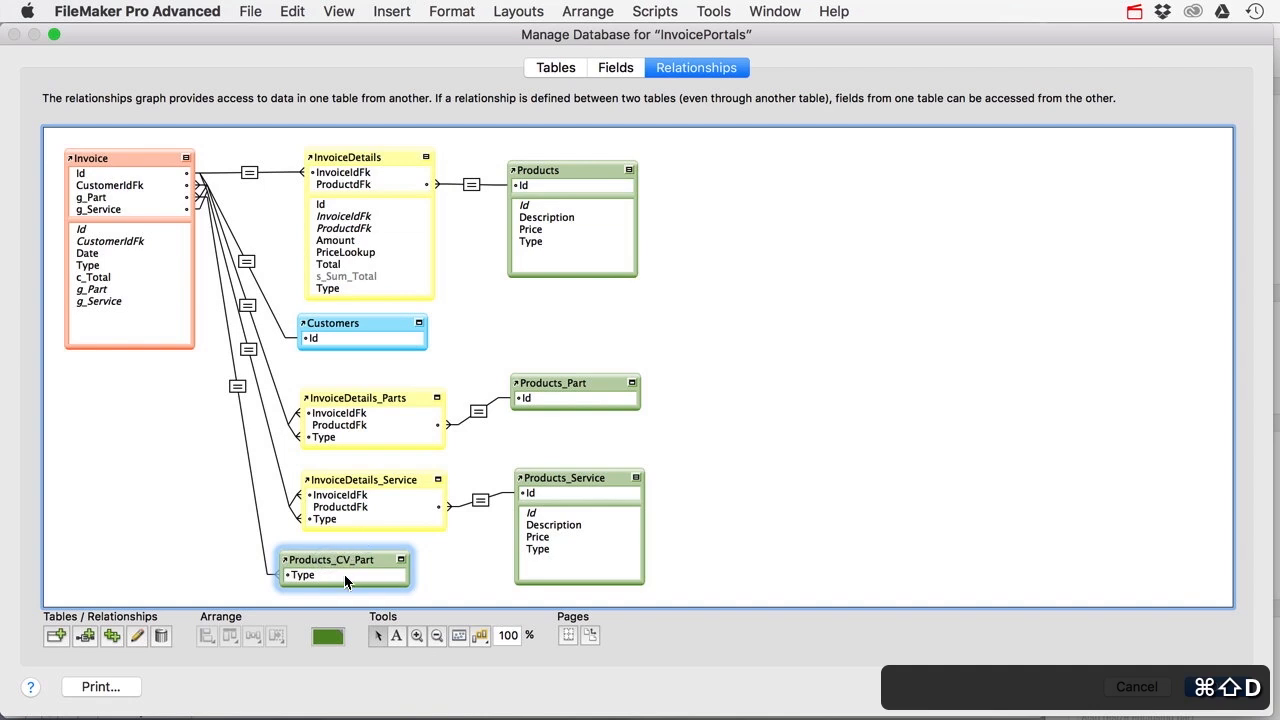
pyautogui.press('super+d')
pyautogui.moveTo(340, 563); pyautogui.dragTo(180, 470)
pyautogui.doubleClick(188, 470)
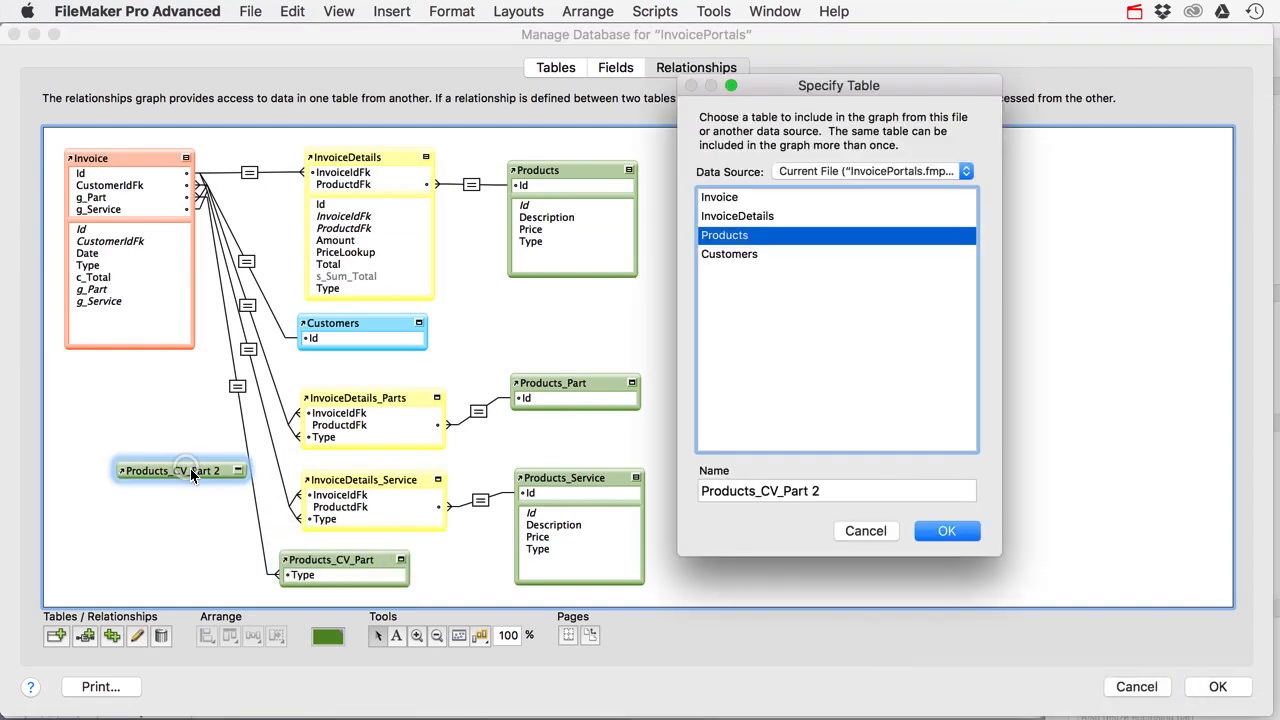
pyautogui.moveTo(785, 490); pyautogui.dragTo(969, 489)
pyautogui.write('Service')
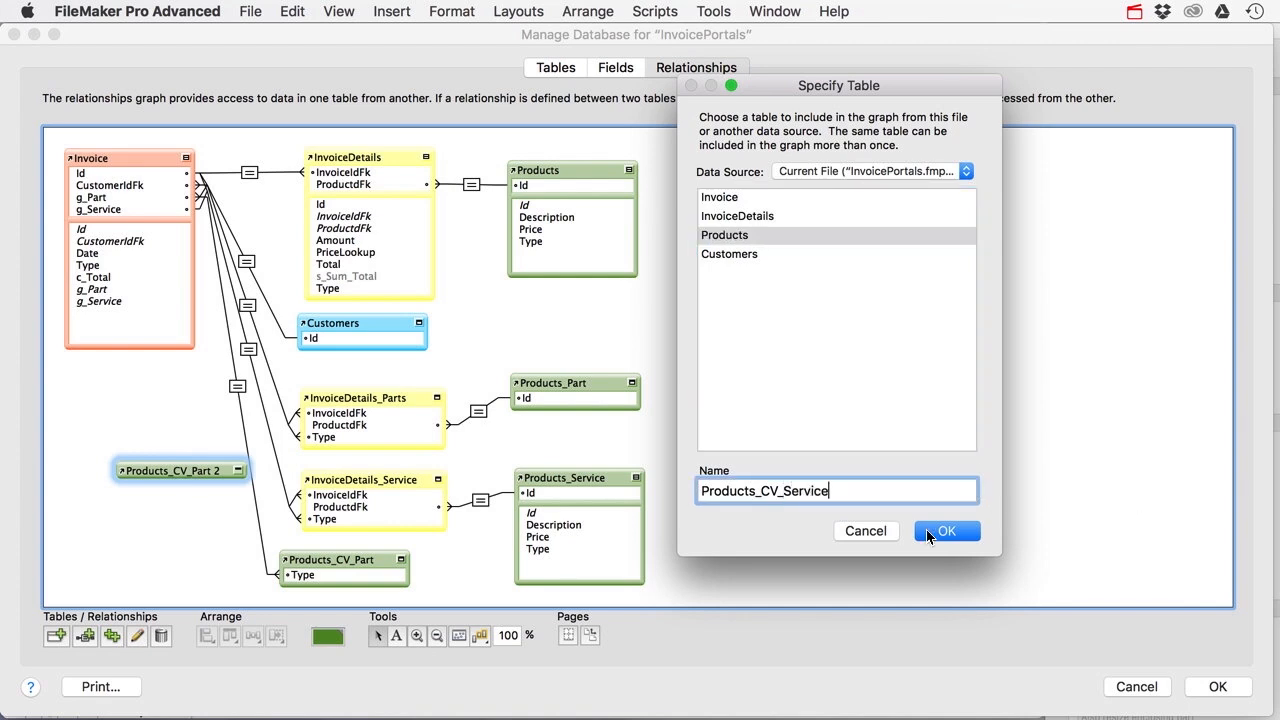
pyautogui.click(940, 531)
# Step: Relate Products_CV_Service's Type to Invoice's g_Service, collapse the occurrence, move it near Products_CV_Part and save the database changes
pyautogui.moveTo(221, 466); pyautogui.dragTo(243, 461)
pyautogui.moveTo(175, 519); pyautogui.dragTo(100, 302)
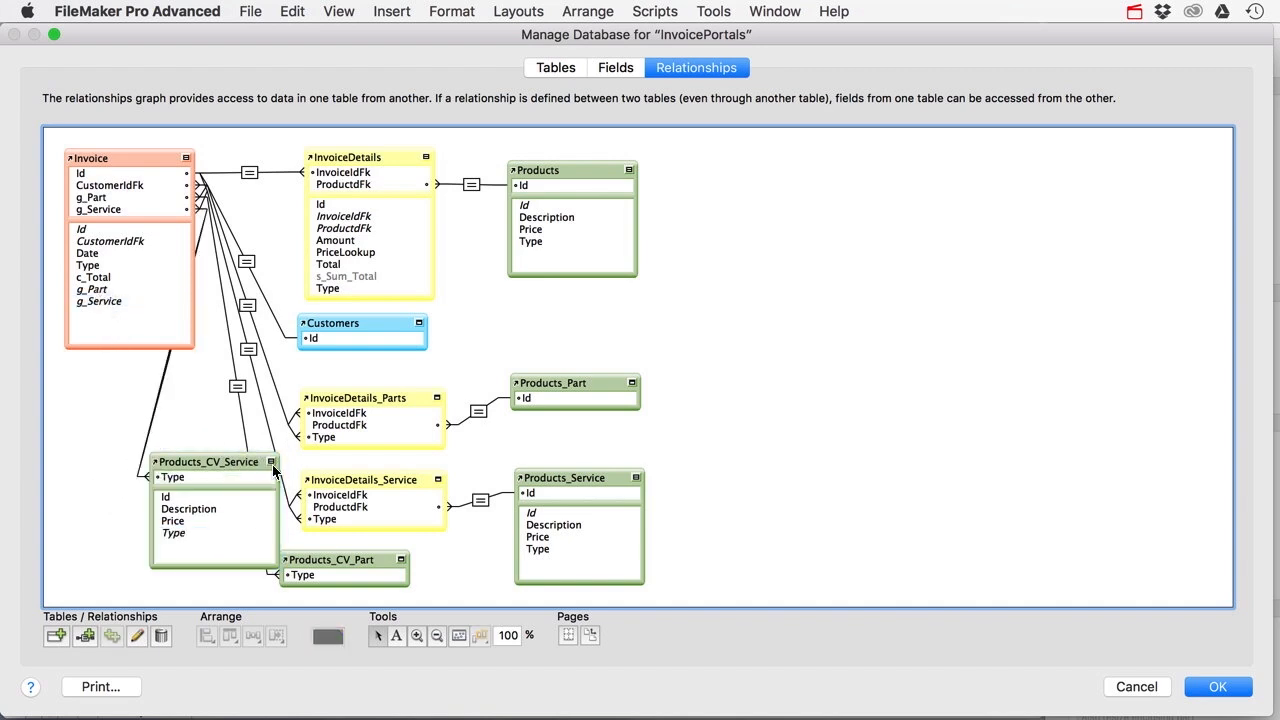
pyautogui.click(270, 462)
pyautogui.moveTo(221, 466); pyautogui.dragTo(330, 567)
pyautogui.click(1218, 688)
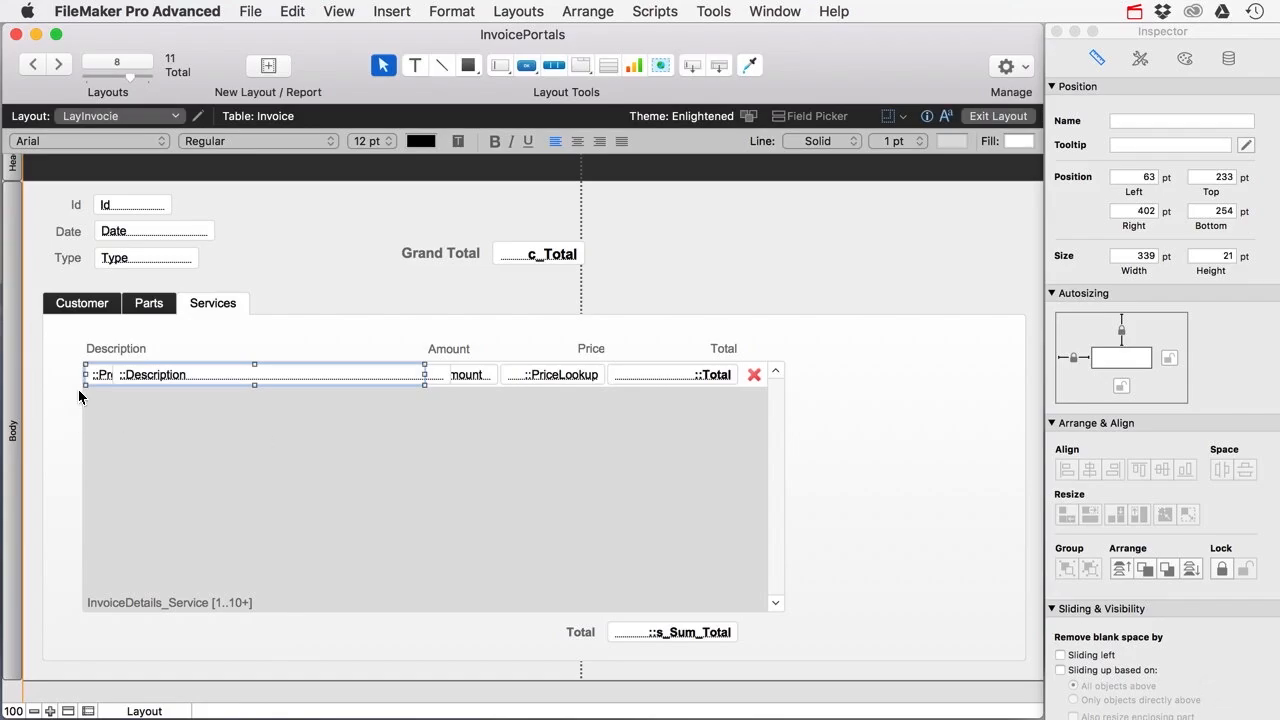
# Step: Duplicate the Products CV Part value list and rename the copy Products CV Service
pyautogui.click(1228, 58)
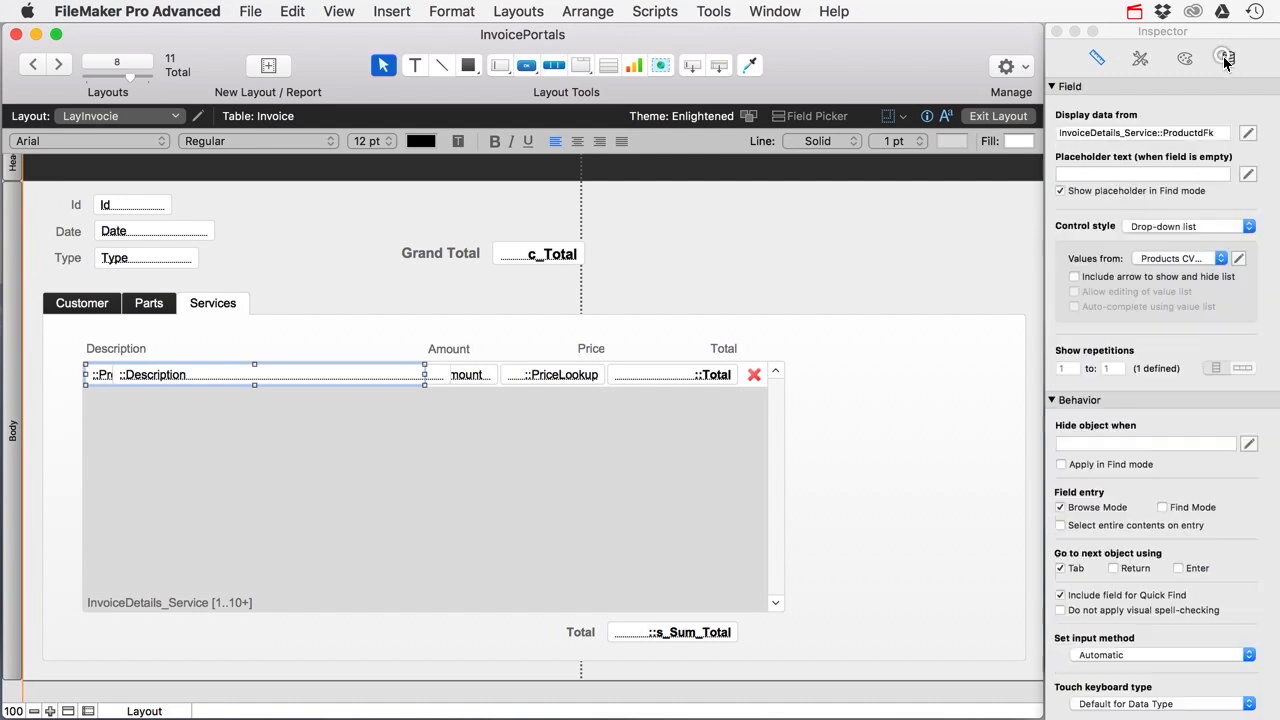
pyautogui.click(1238, 259)
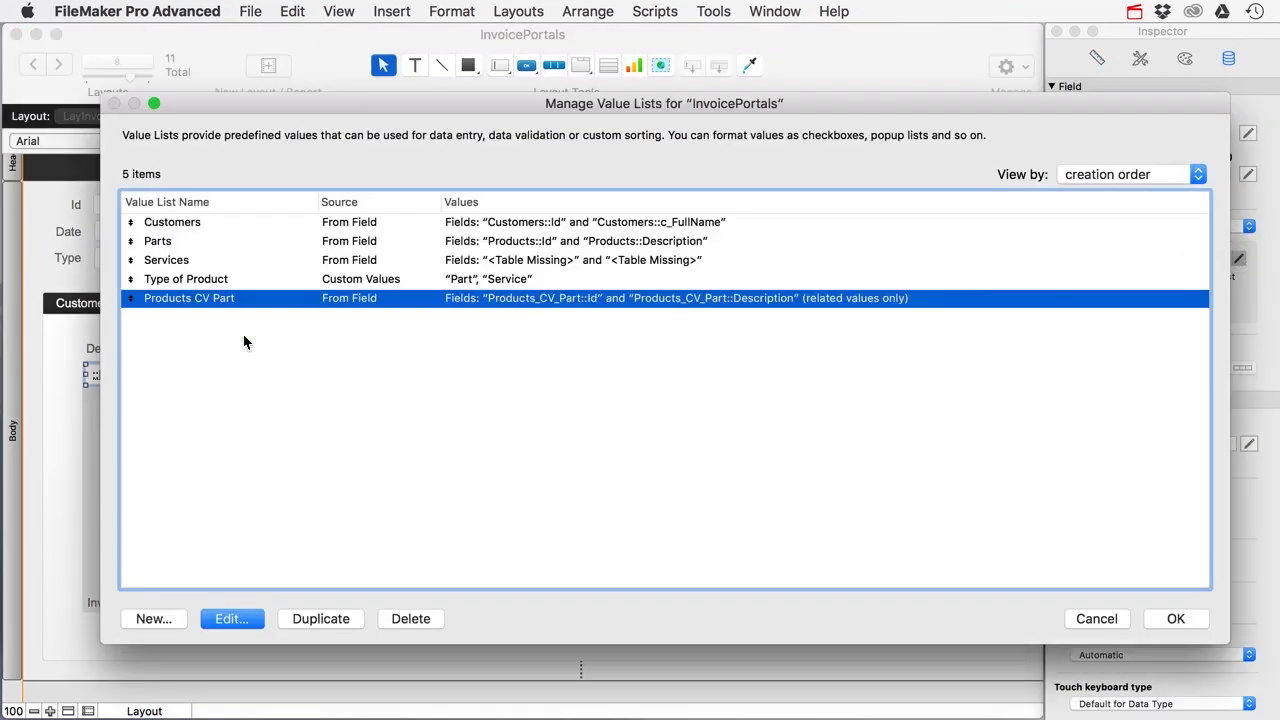
pyautogui.click(309, 619)
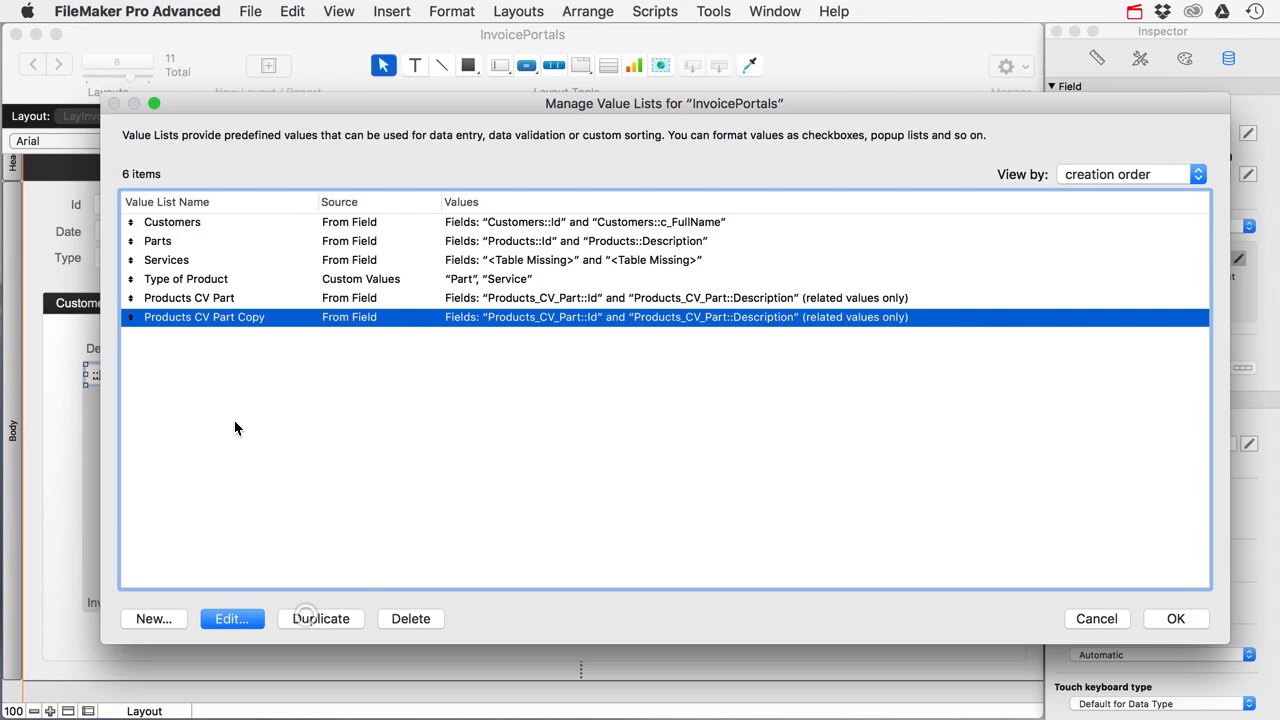
pyautogui.doubleClick(222, 321)
pyautogui.moveTo(814, 235); pyautogui.dragTo(940, 242)
pyautogui.write('Servic')
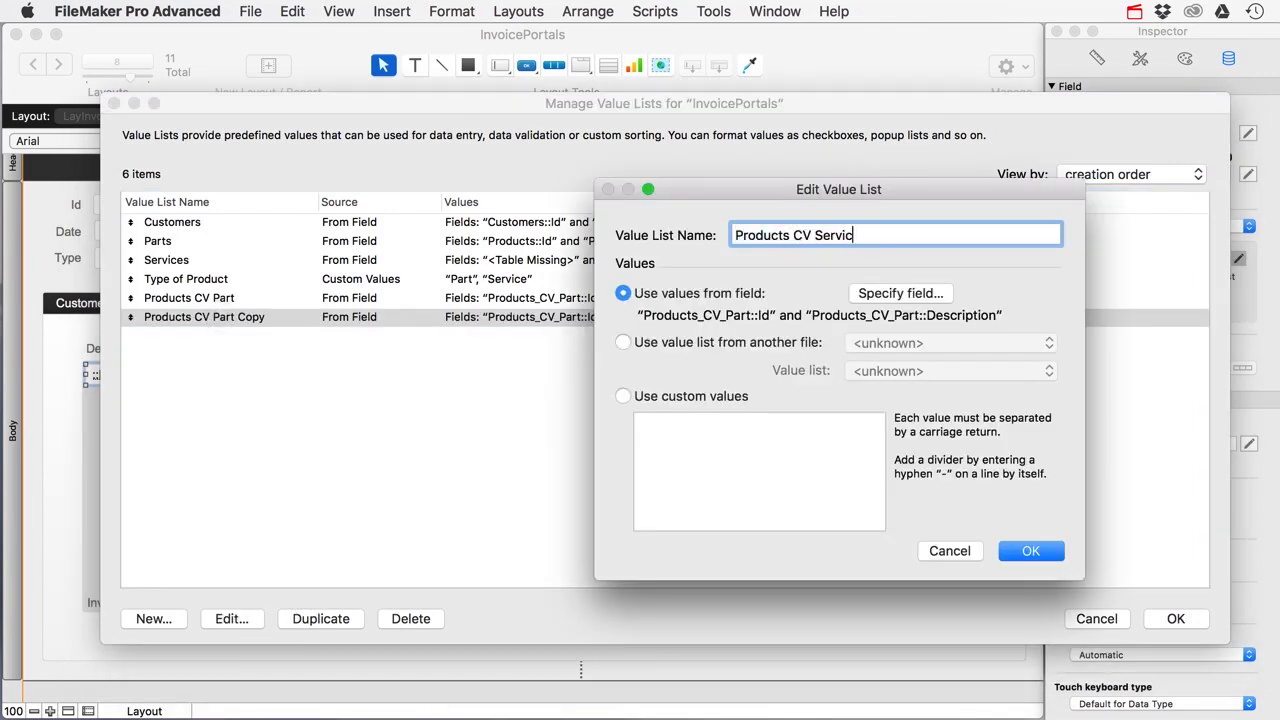
# Step: Base the Products CV Service value list on Products_CV_Service's Id with Description as second field, and save the value lists
pyautogui.click(901, 292)
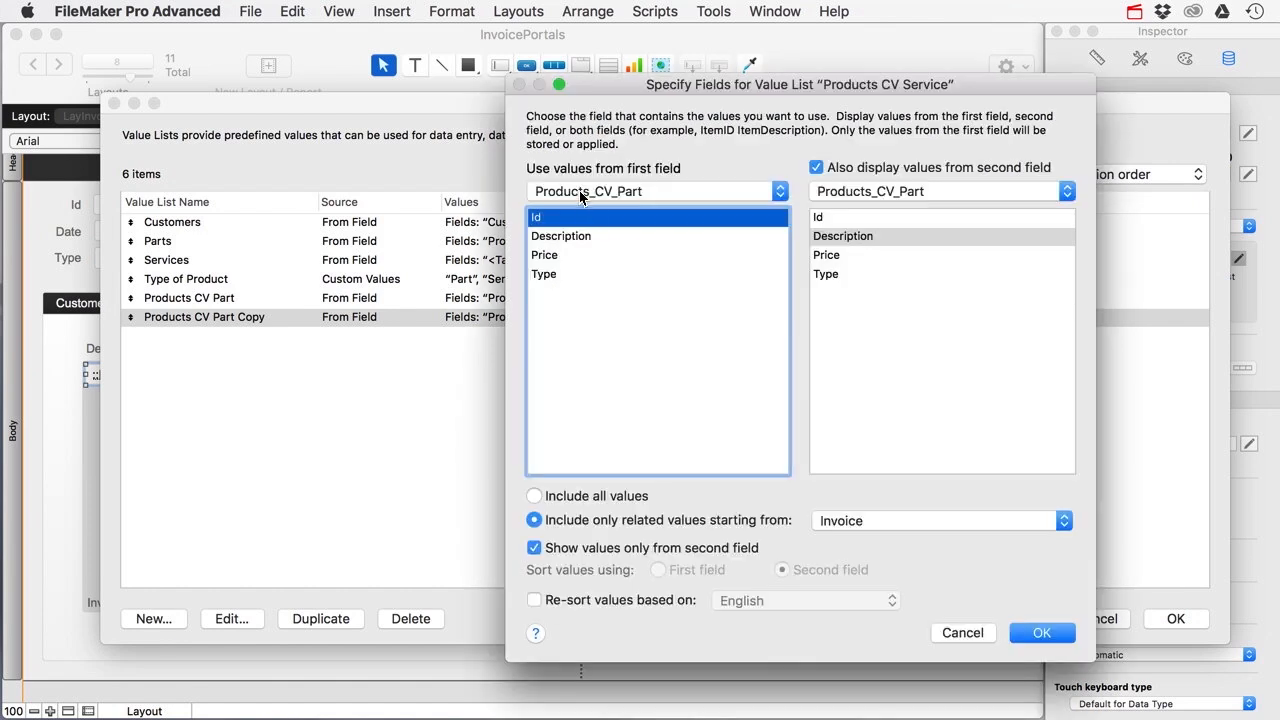
pyautogui.click(640, 191)
pyautogui.click(645, 209)
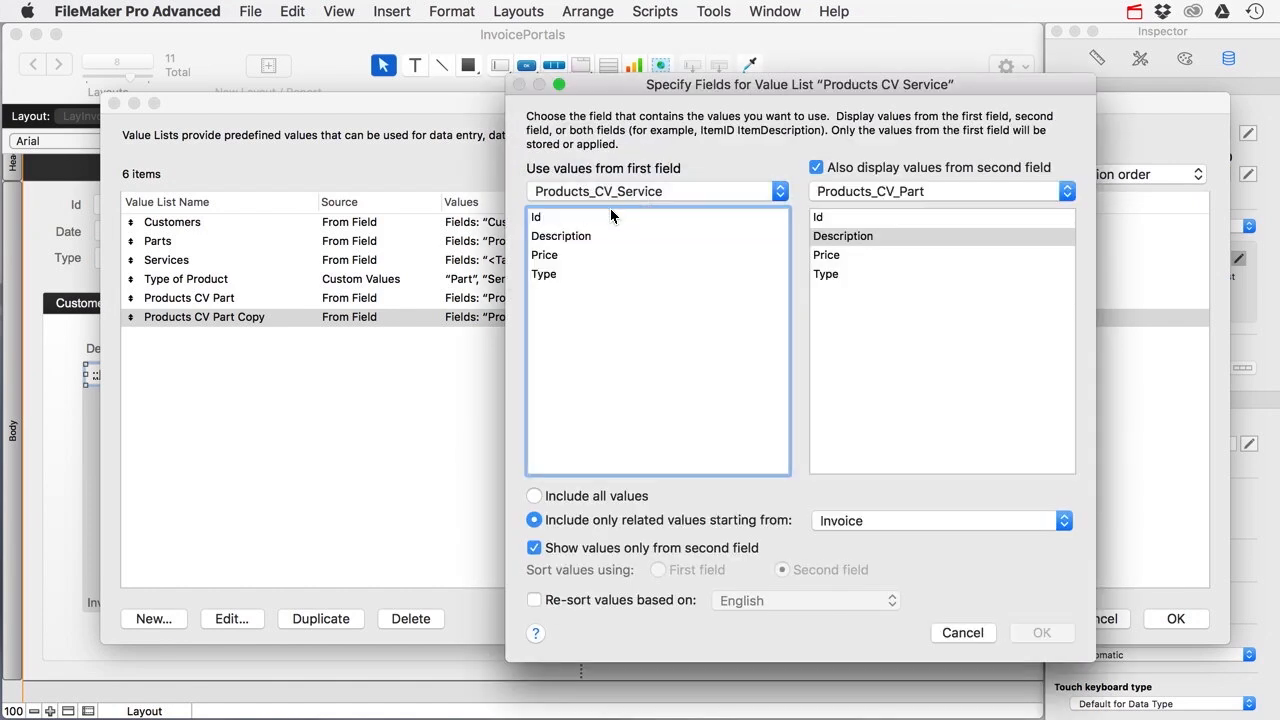
pyautogui.click(913, 194)
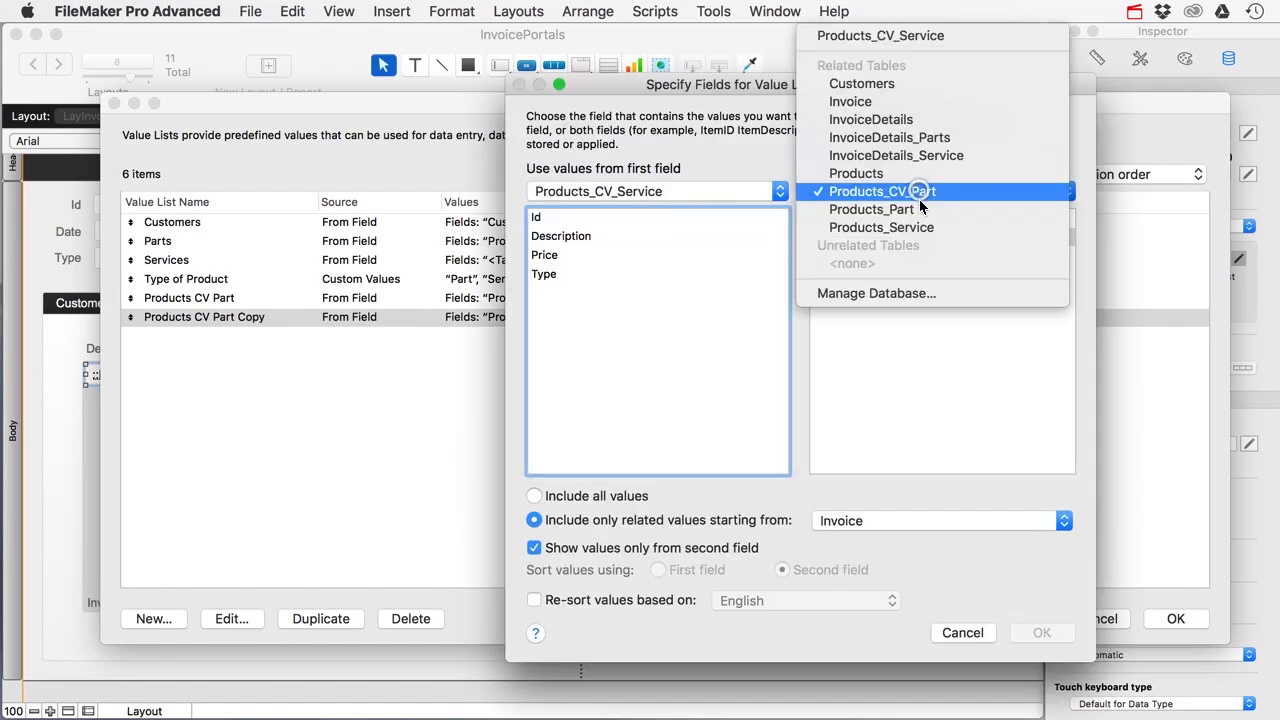
pyautogui.click(931, 38)
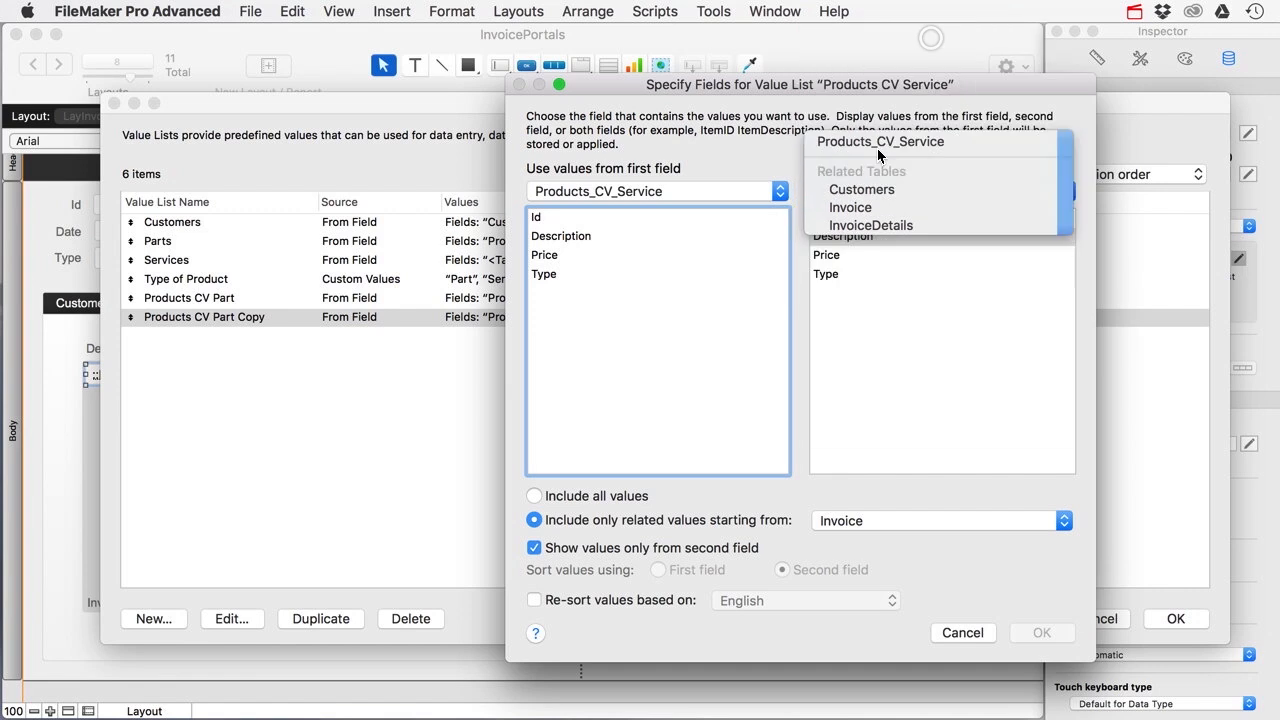
pyautogui.click(856, 240)
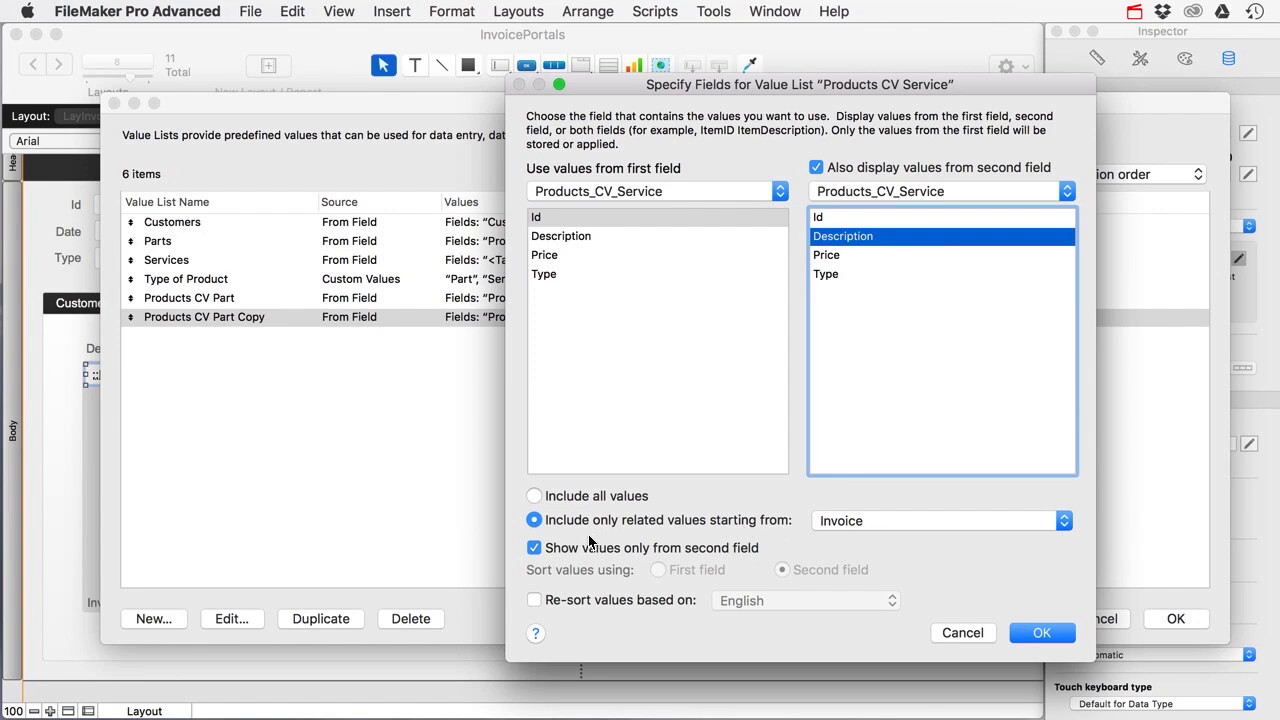
pyautogui.click(1062, 645)
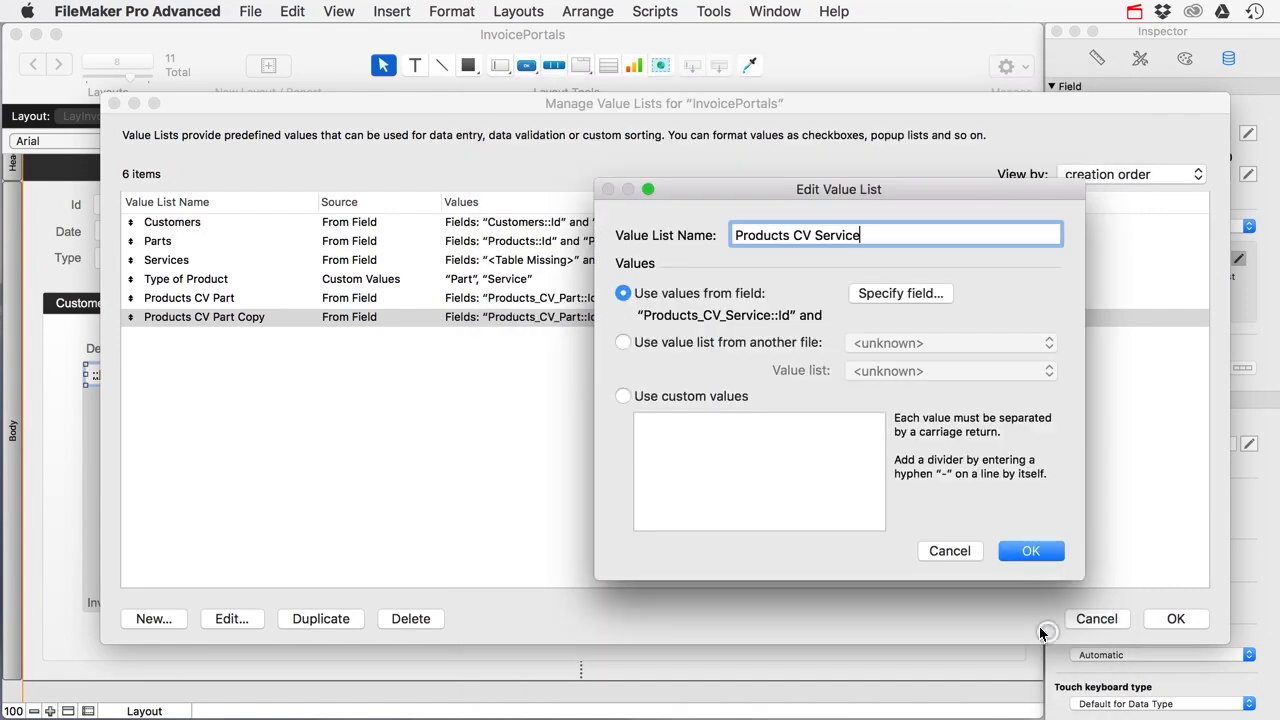
pyautogui.click(1033, 550)
pyautogui.click(1174, 618)
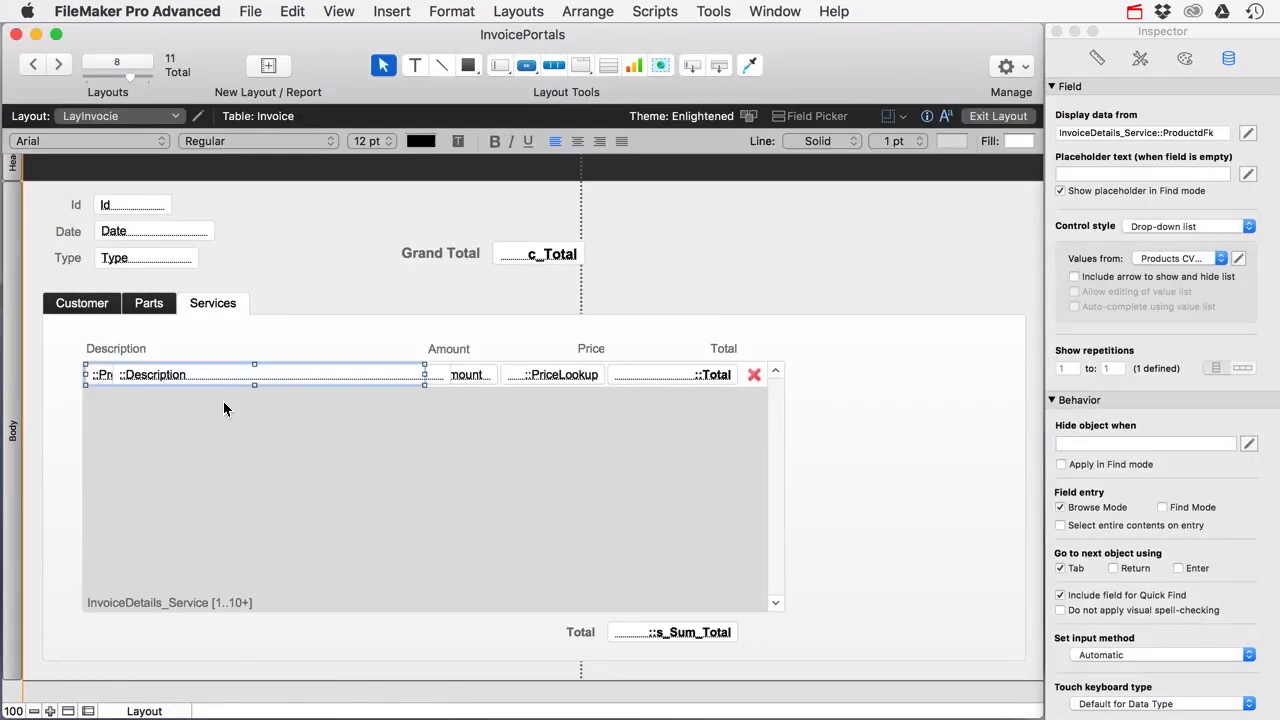
# Step: In Browse mode, check the product drop-down list in the Services portal's existing row and in its empty row
pyautogui.click(221, 340)
pyautogui.click(148, 375)
pyautogui.keyDown('shift'); pyautogui.click(95, 375); pyautogui.keyUp('shift')
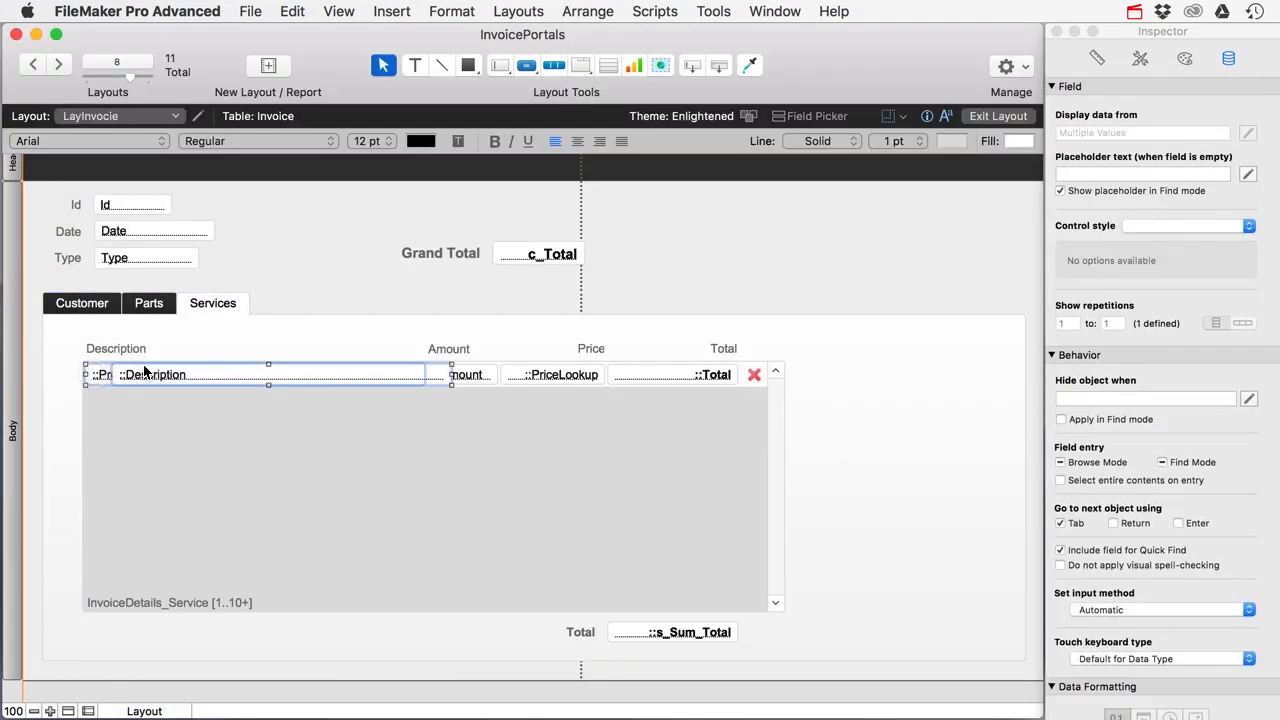
pyautogui.click(988, 117)
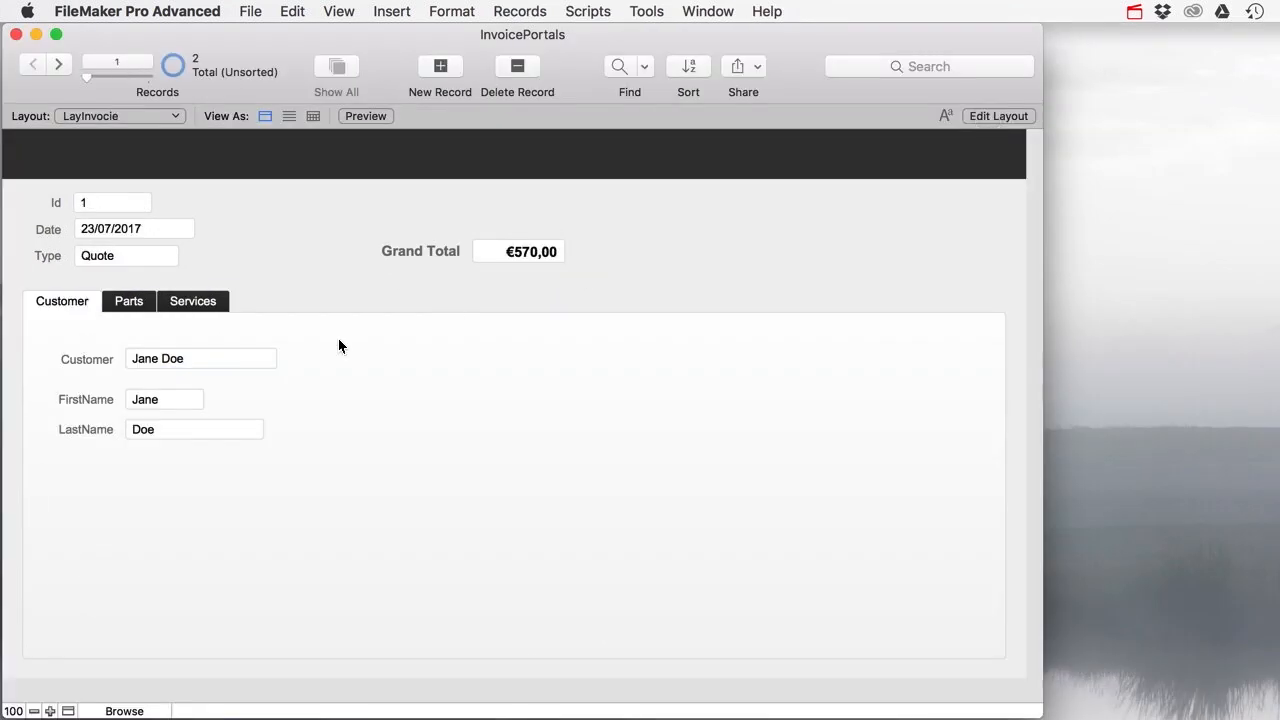
pyautogui.click(145, 306)
pyautogui.click(194, 302)
pyautogui.click(146, 373)
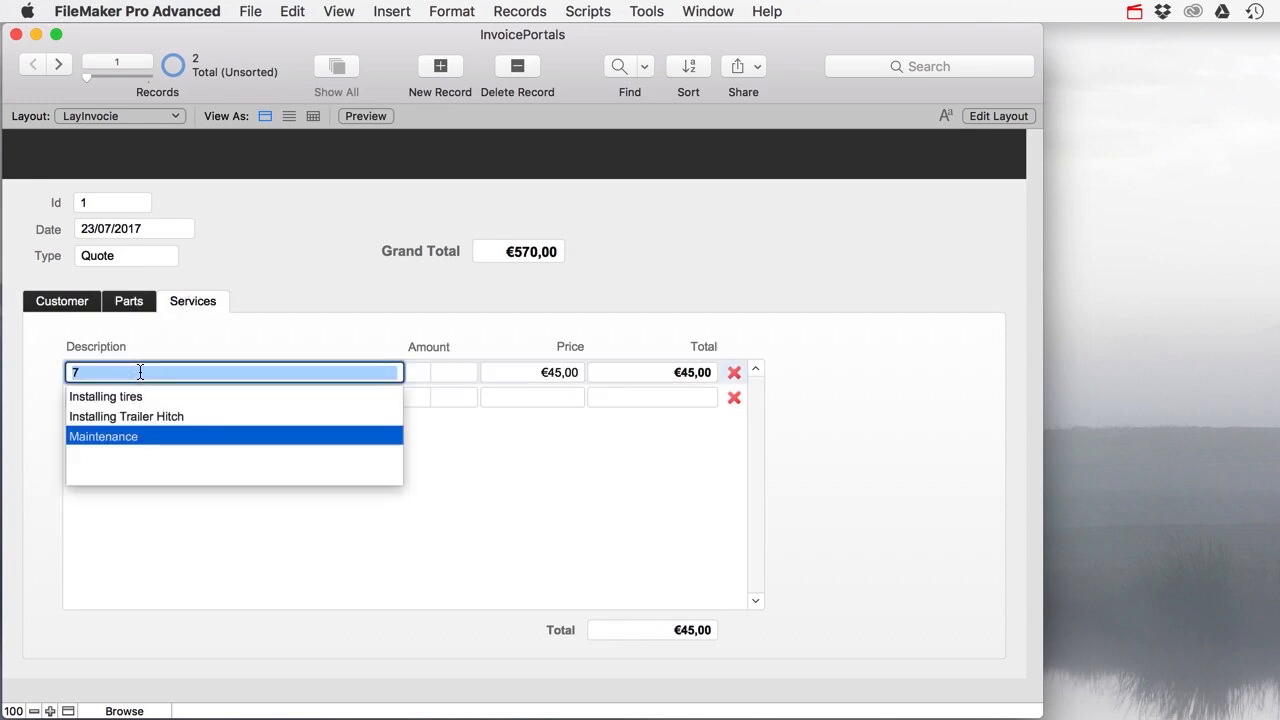
pyautogui.click(193, 342)
pyautogui.click(95, 400)
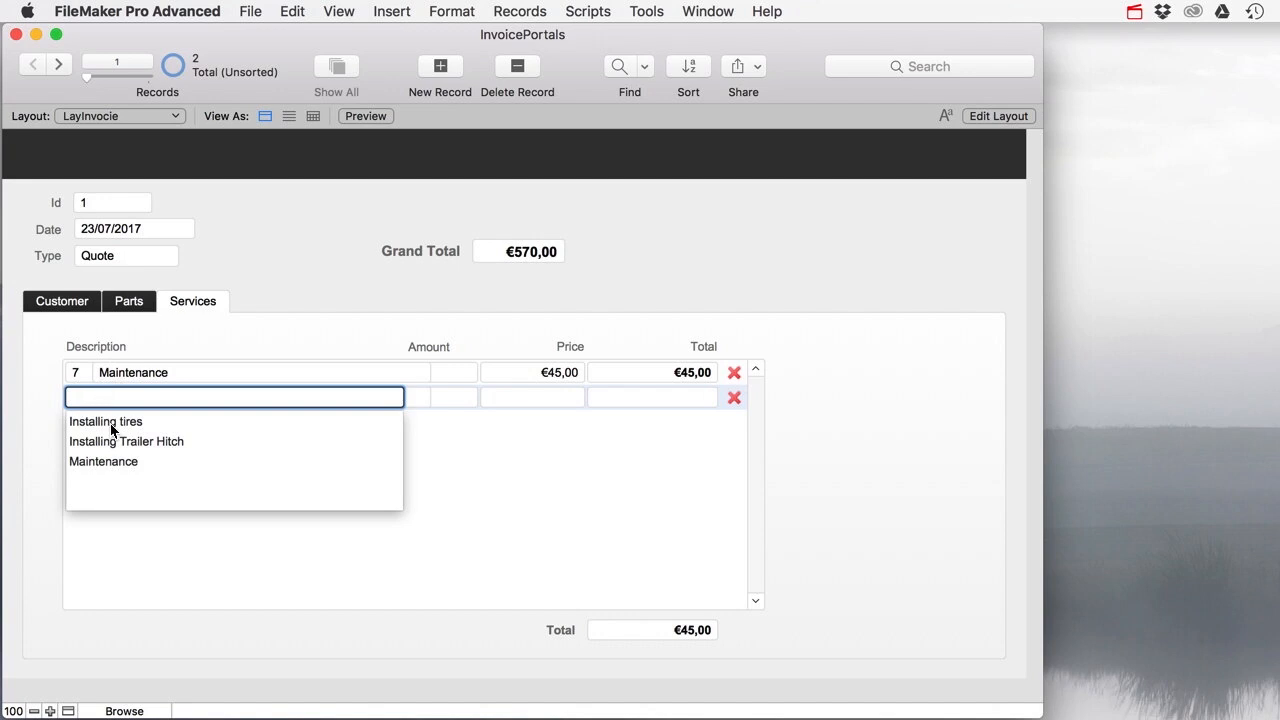
pyautogui.click(175, 331)
# Step: Back in Layout mode, align the left edges of the Services portal's Description and ProductdFk fields
pyautogui.click(985, 117)
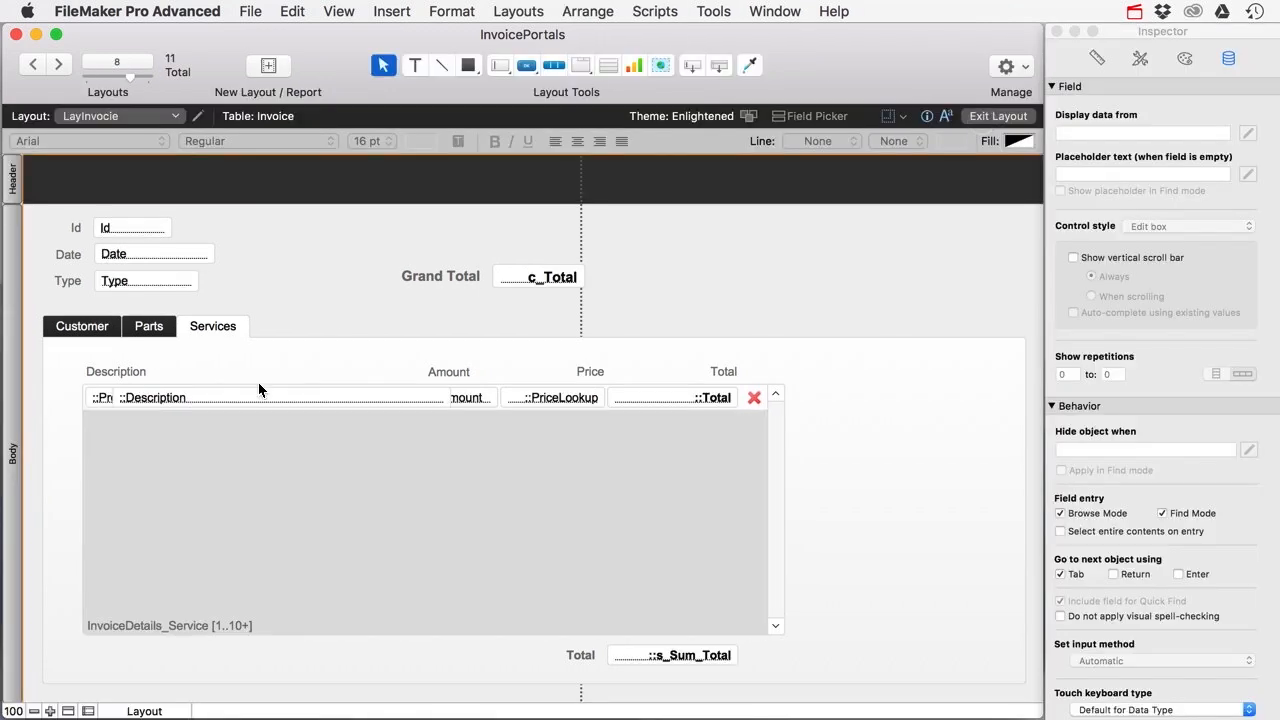
pyautogui.click(155, 400)
pyautogui.click(1097, 58)
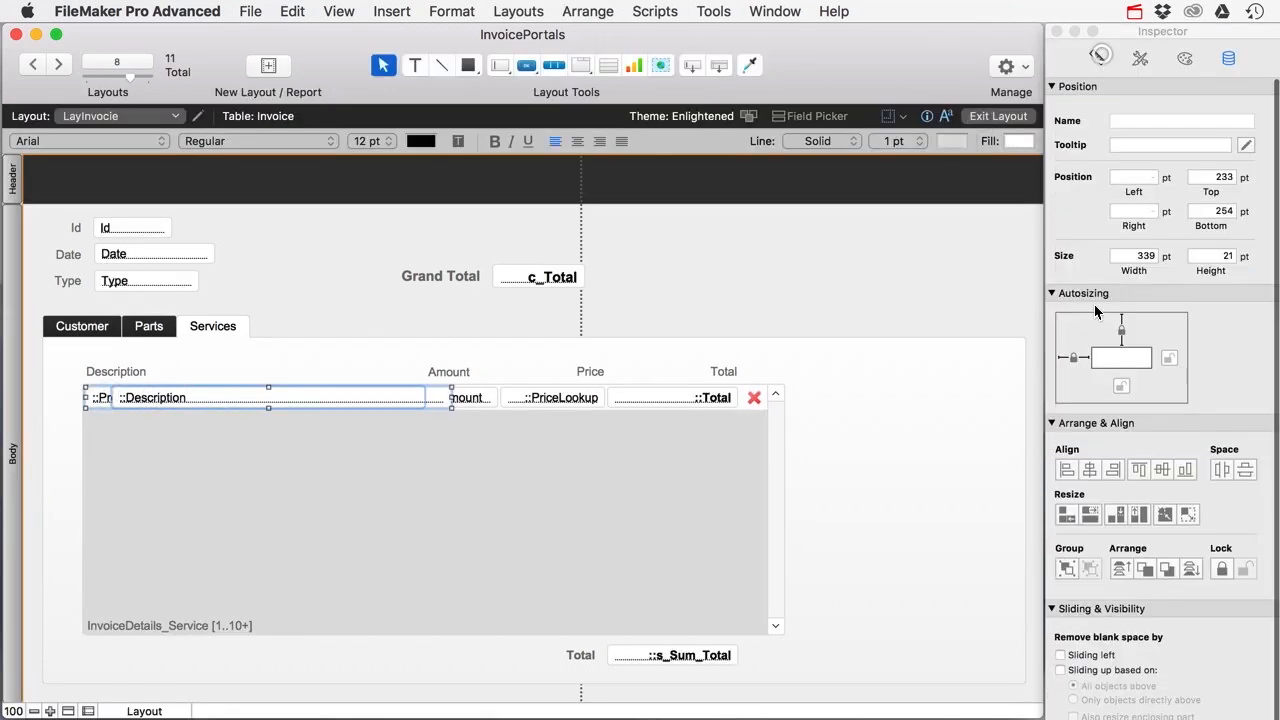
pyautogui.click(1067, 470)
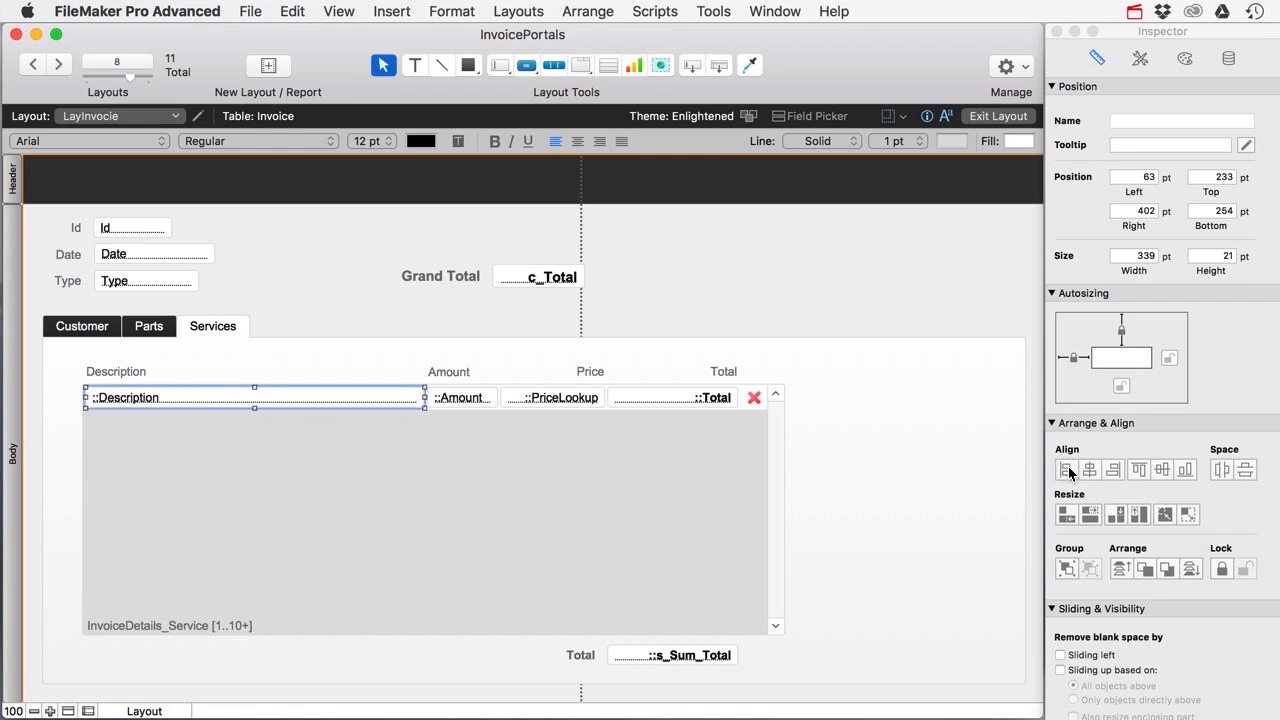
# Step: In Browse mode, compare the Parts and Services portals of invoice 1, examining the rows and totals of each
pyautogui.click(995, 116)
pyautogui.click(137, 301)
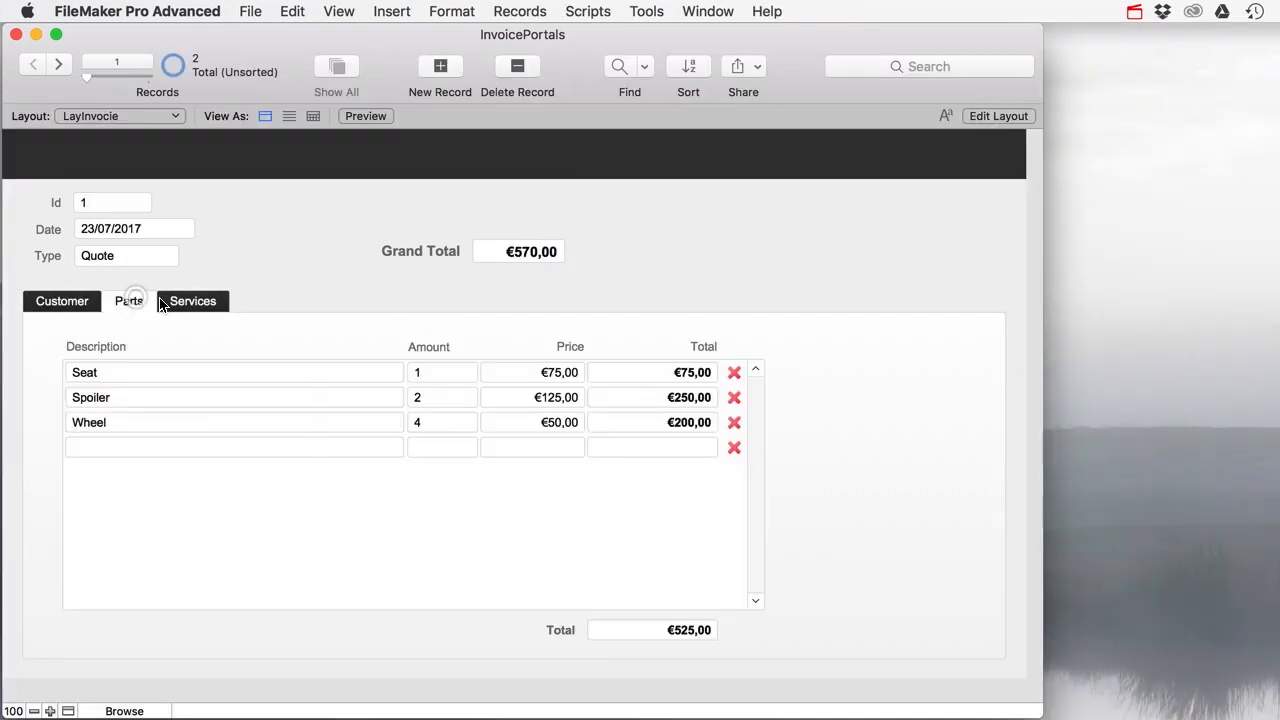
pyautogui.click(185, 301)
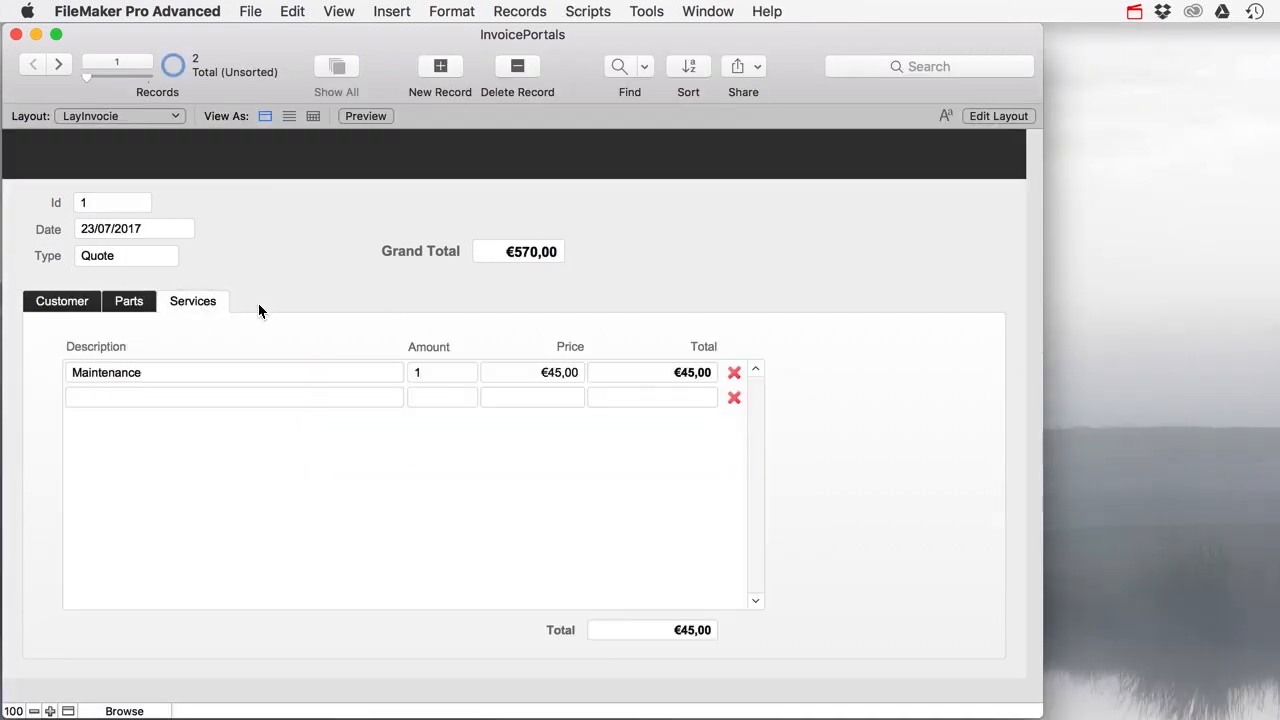
pyautogui.click(127, 300)
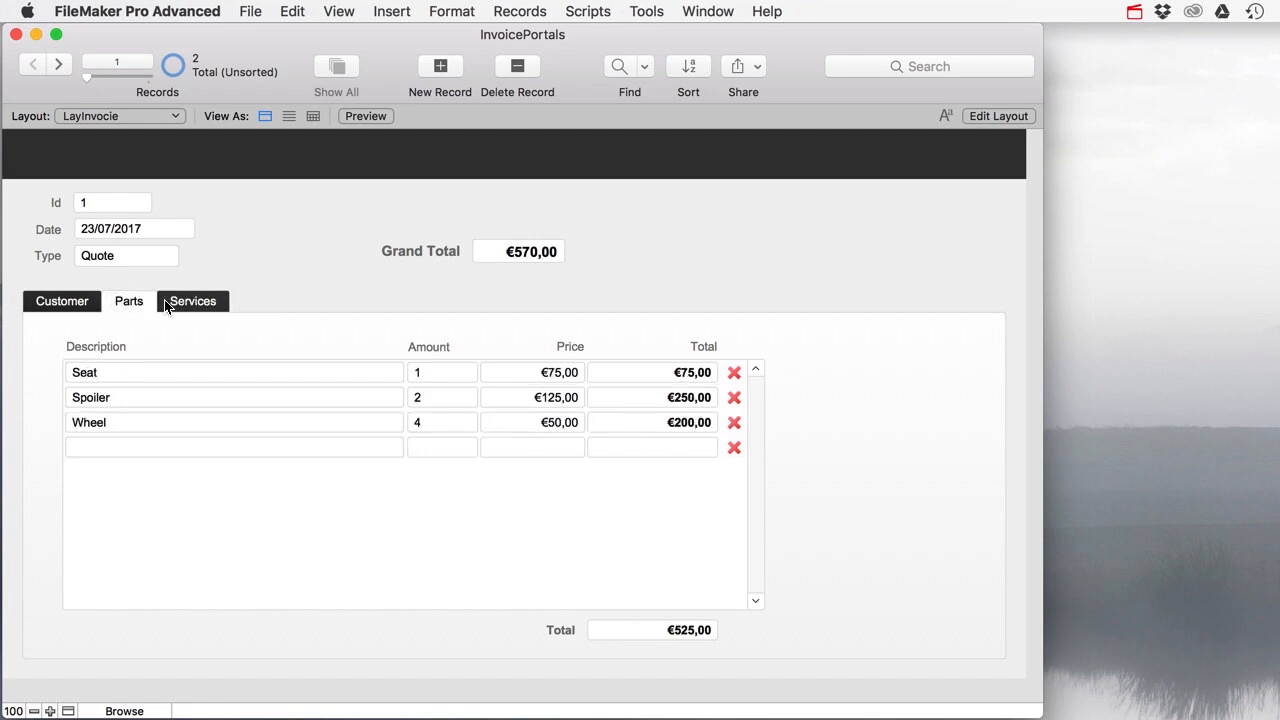
pyautogui.click(173, 305)
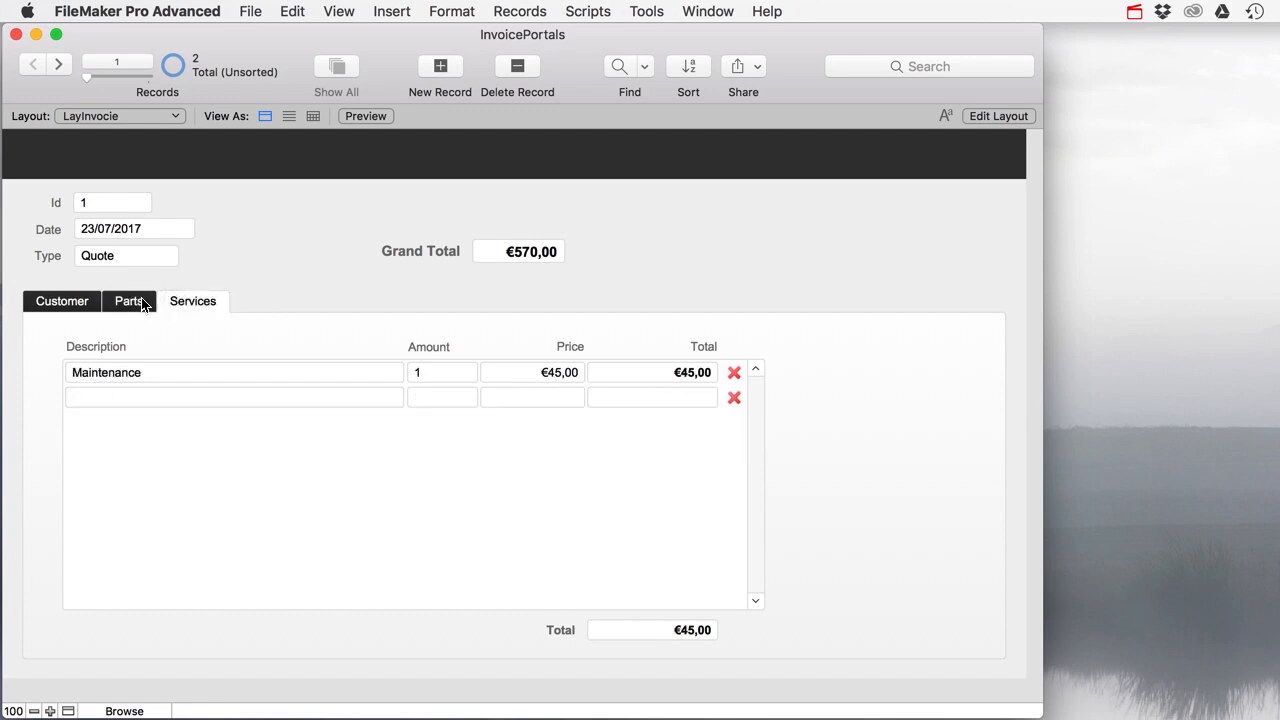
pyautogui.click(133, 303)
pyautogui.click(193, 303)
pyautogui.click(129, 300)
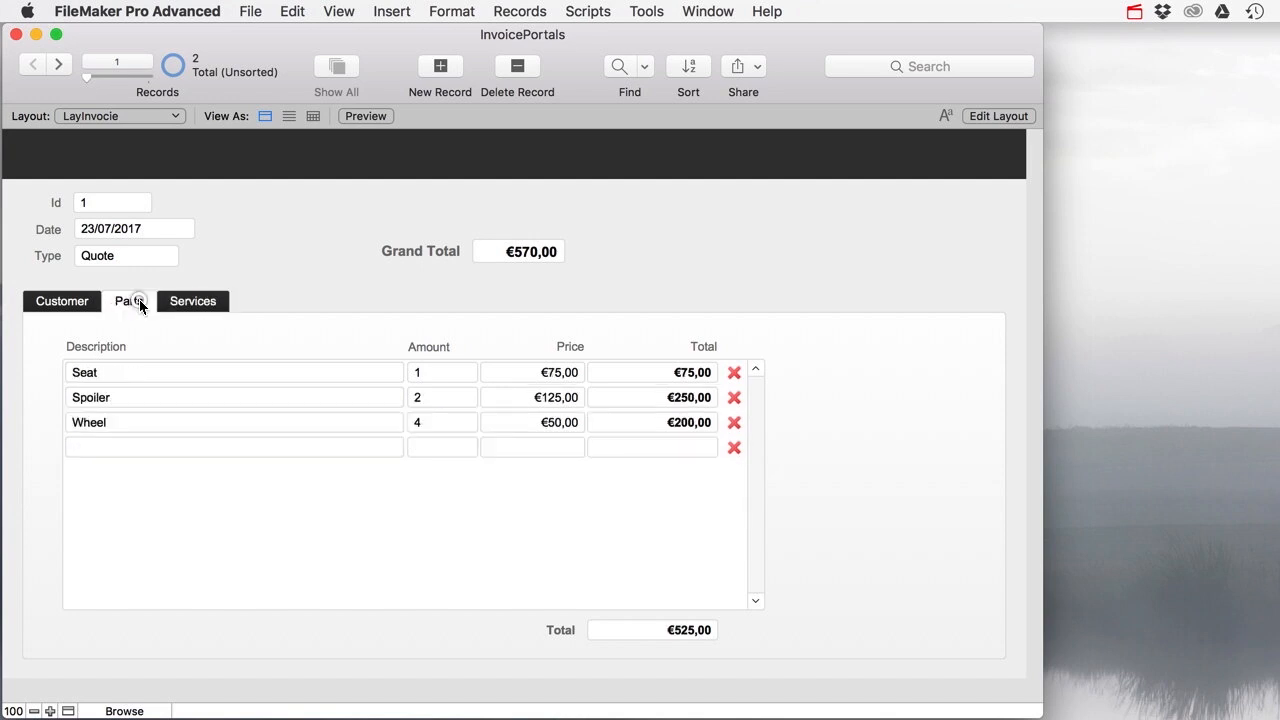
pyautogui.click(170, 308)
pyautogui.click(127, 302)
pyautogui.click(190, 308)
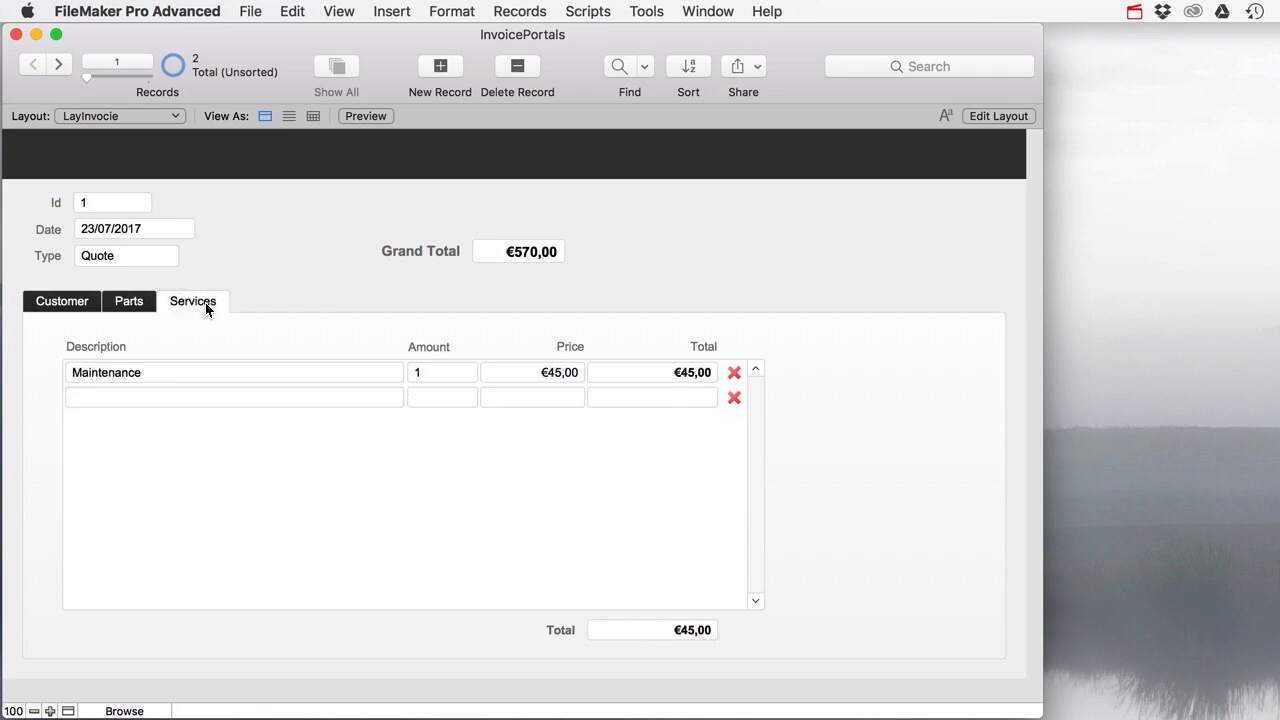
# Step: Go to the InvoiceDetails table layout and add the Type field to its table view
pyautogui.click(116, 116)
pyautogui.moveTo(113, 140)
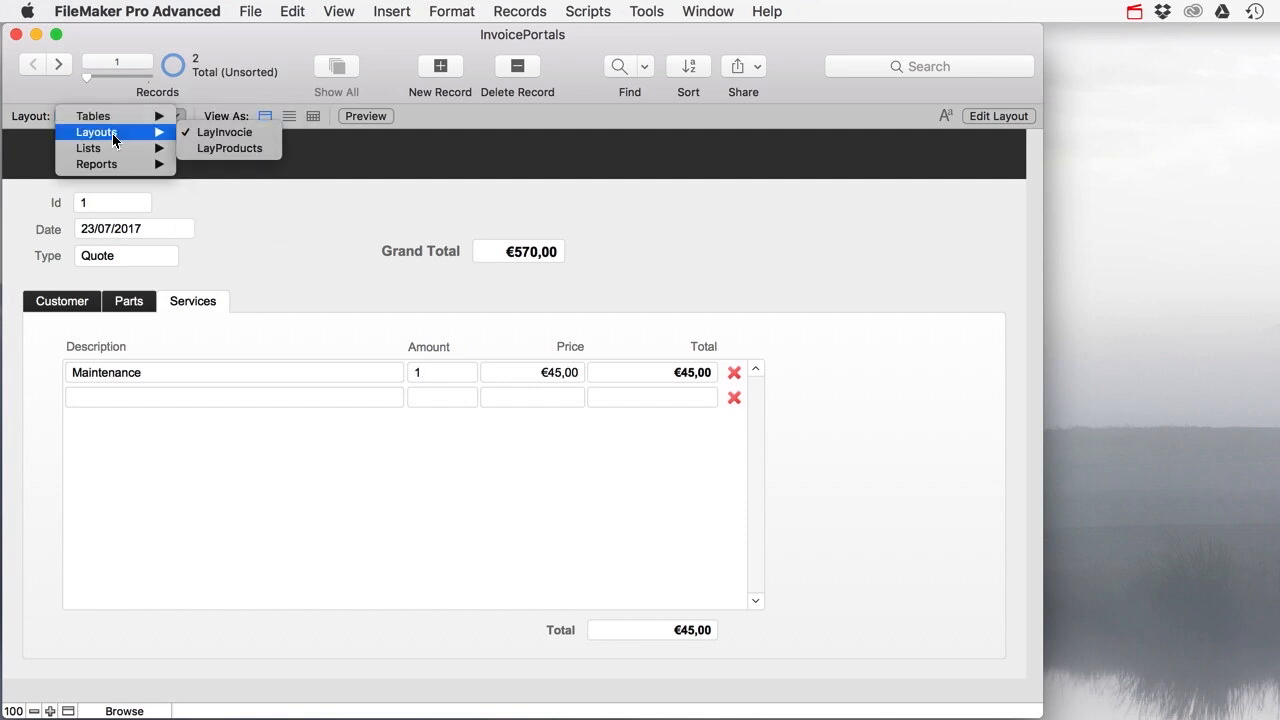
pyautogui.moveTo(98, 116)
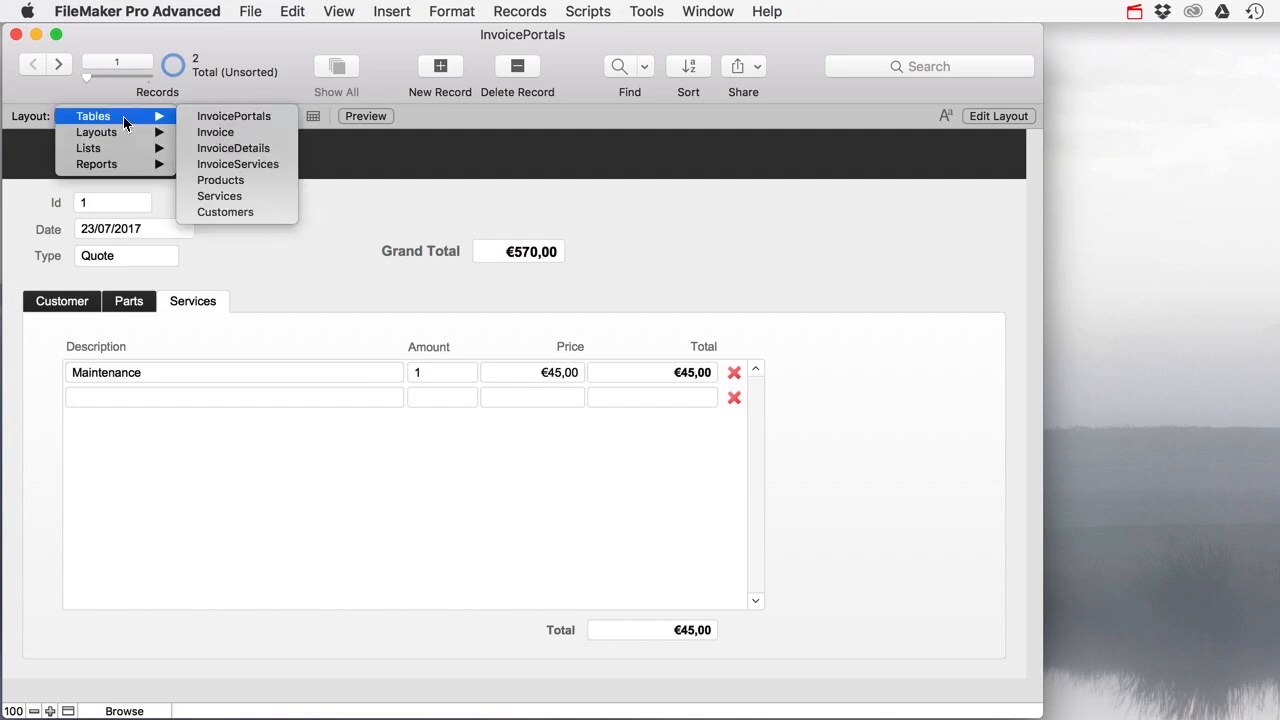
pyautogui.click(218, 147)
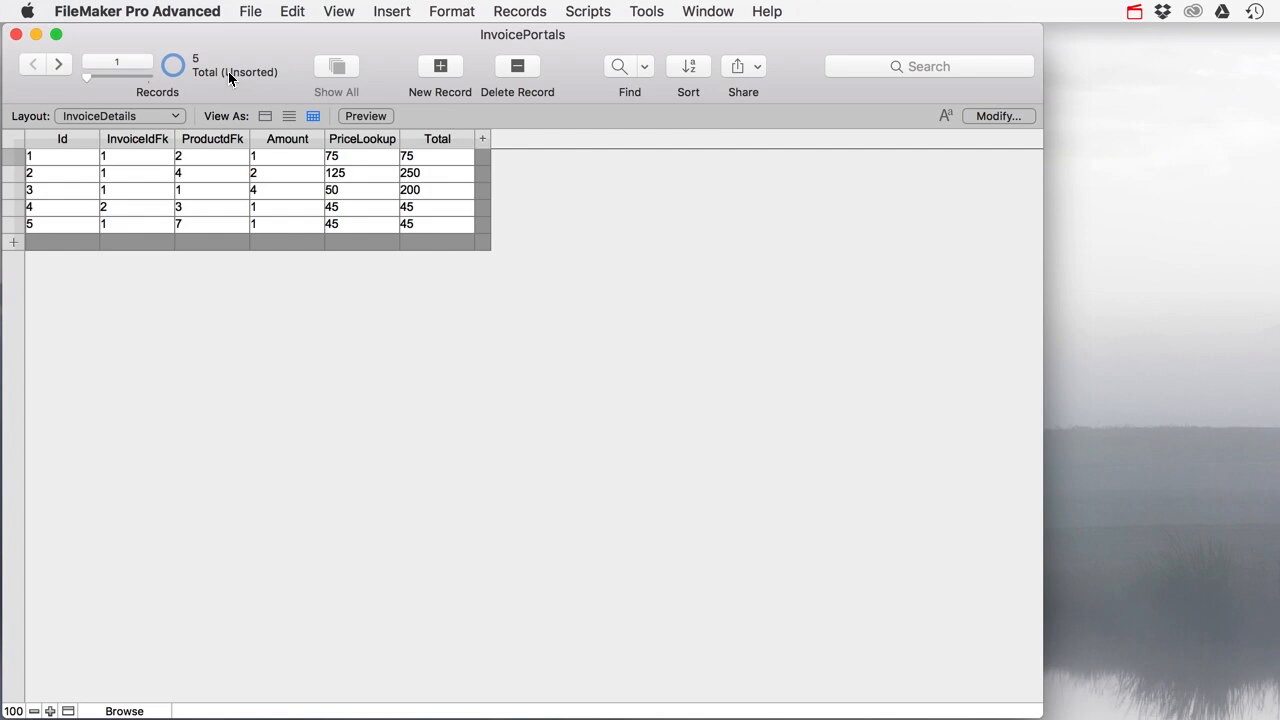
pyautogui.click(985, 116)
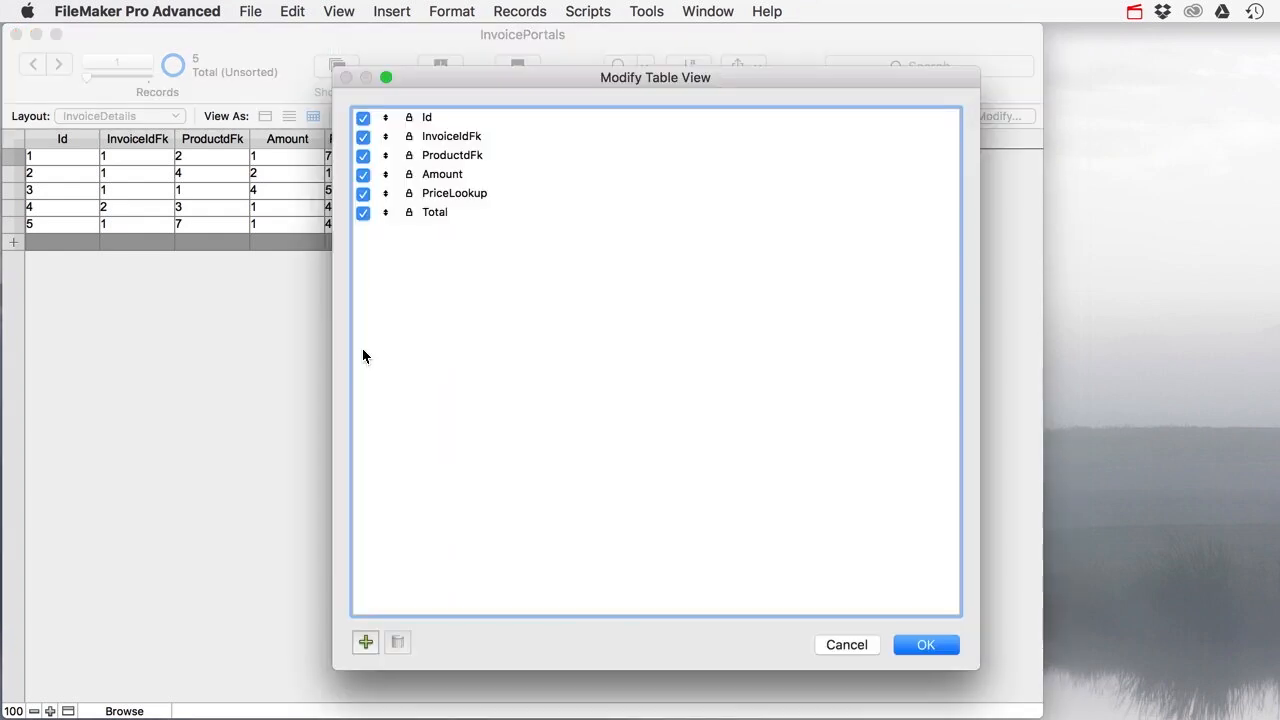
pyautogui.click(365, 642)
pyautogui.click(760, 464)
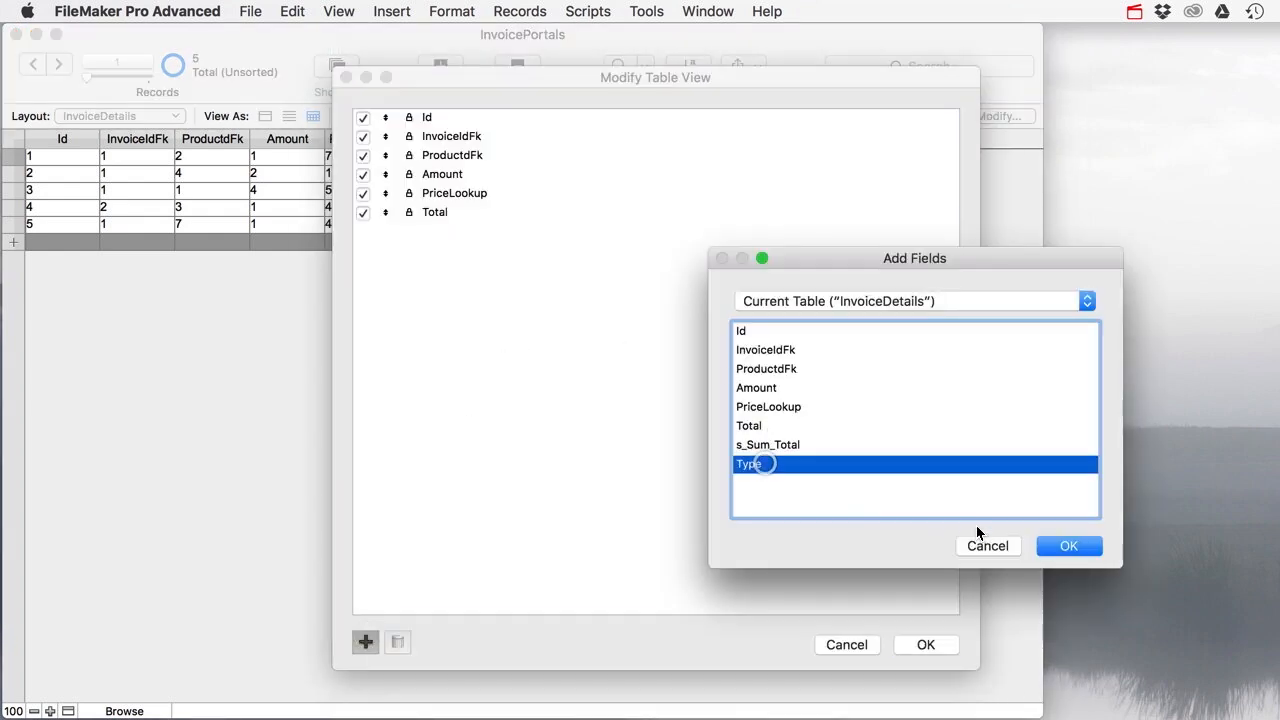
pyautogui.click(1050, 546)
pyautogui.click(947, 645)
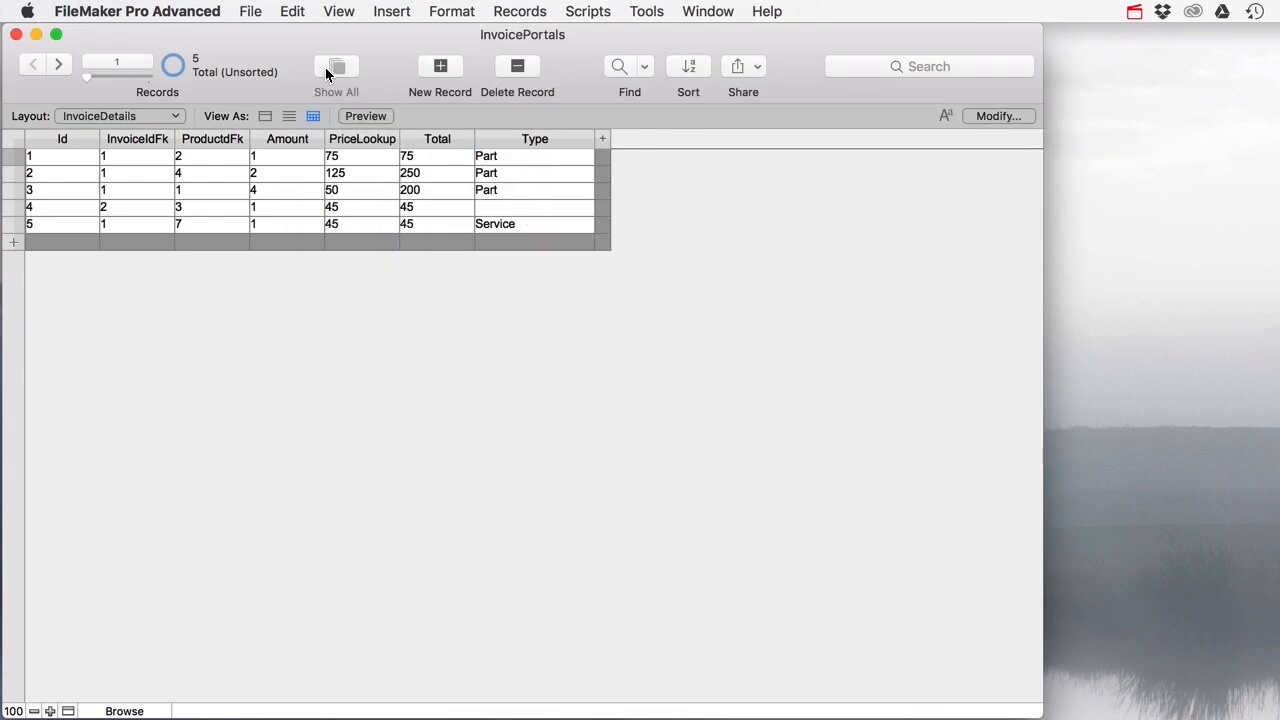
# Step: Set the empty Type of the InvoiceDetails record with Id 4 to Service and commit the record
pyautogui.click(502, 208)
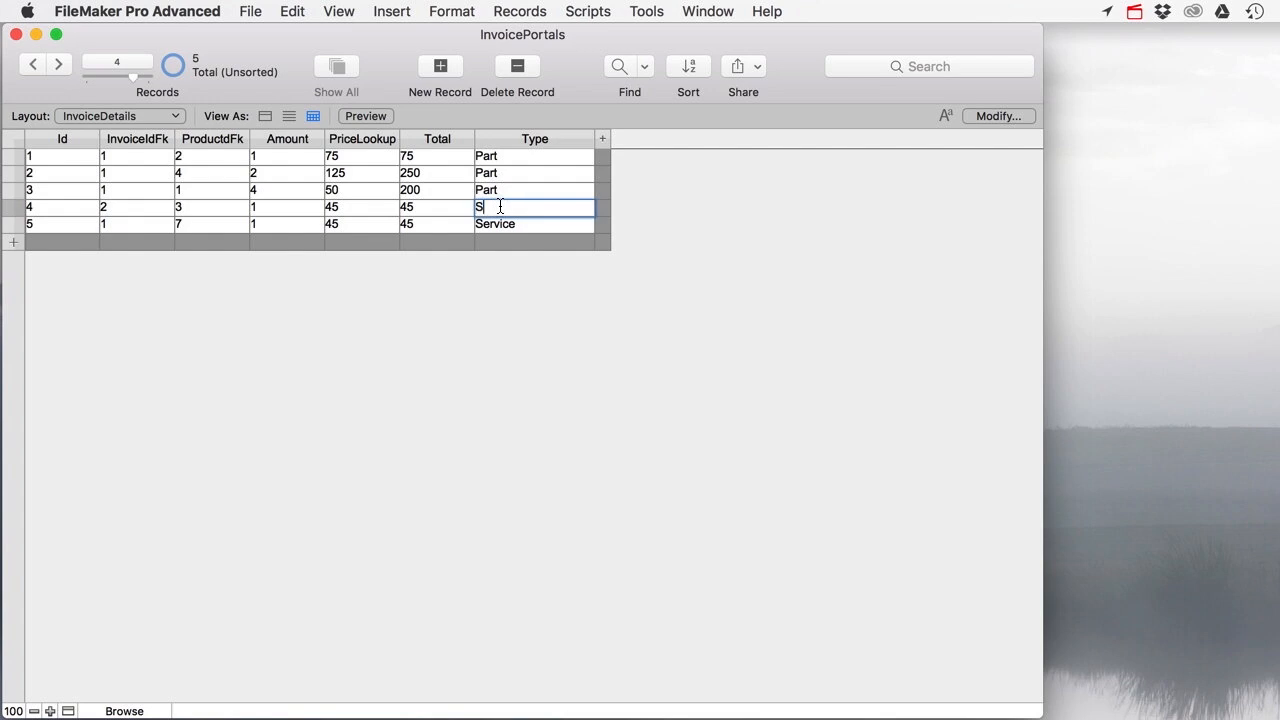
pyautogui.write('Service')
pyautogui.click(483, 273)
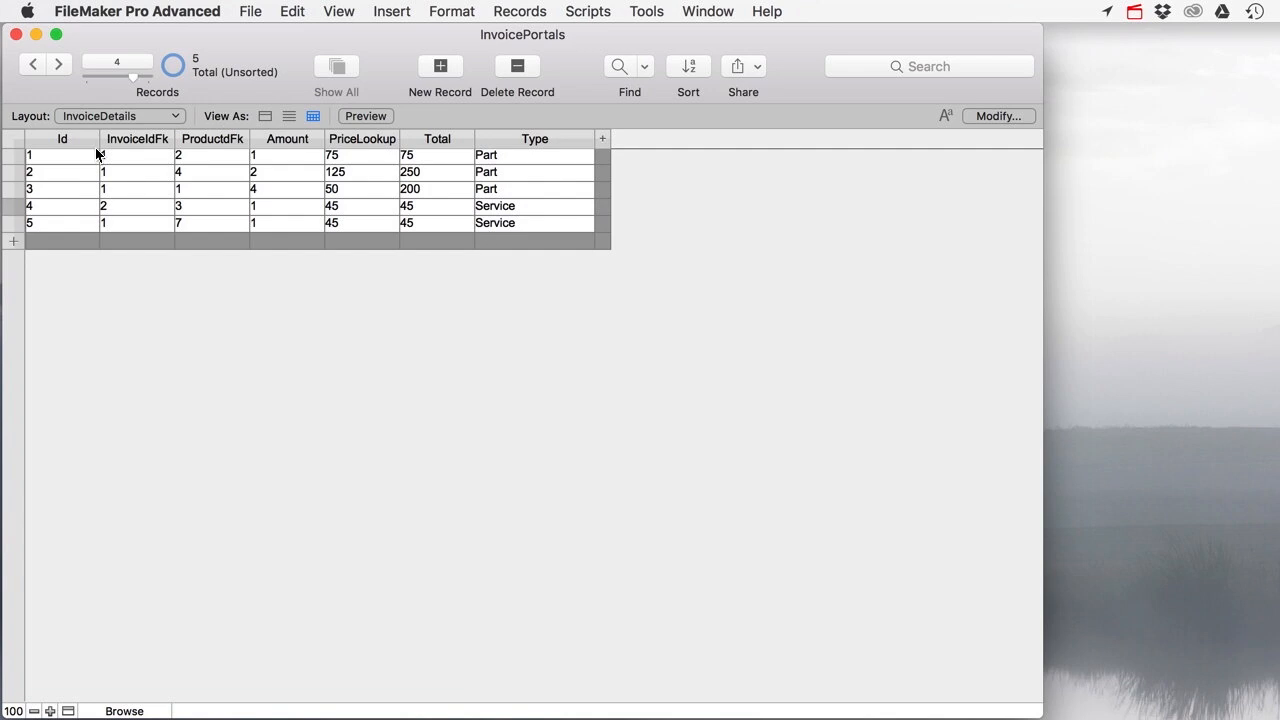
# Step: On the LayInvocie layout, add a service line for Installing Trailer Hitch with amount 1 to invoice 1 and commit it
pyautogui.click(110, 116)
pyautogui.moveTo(181, 140)
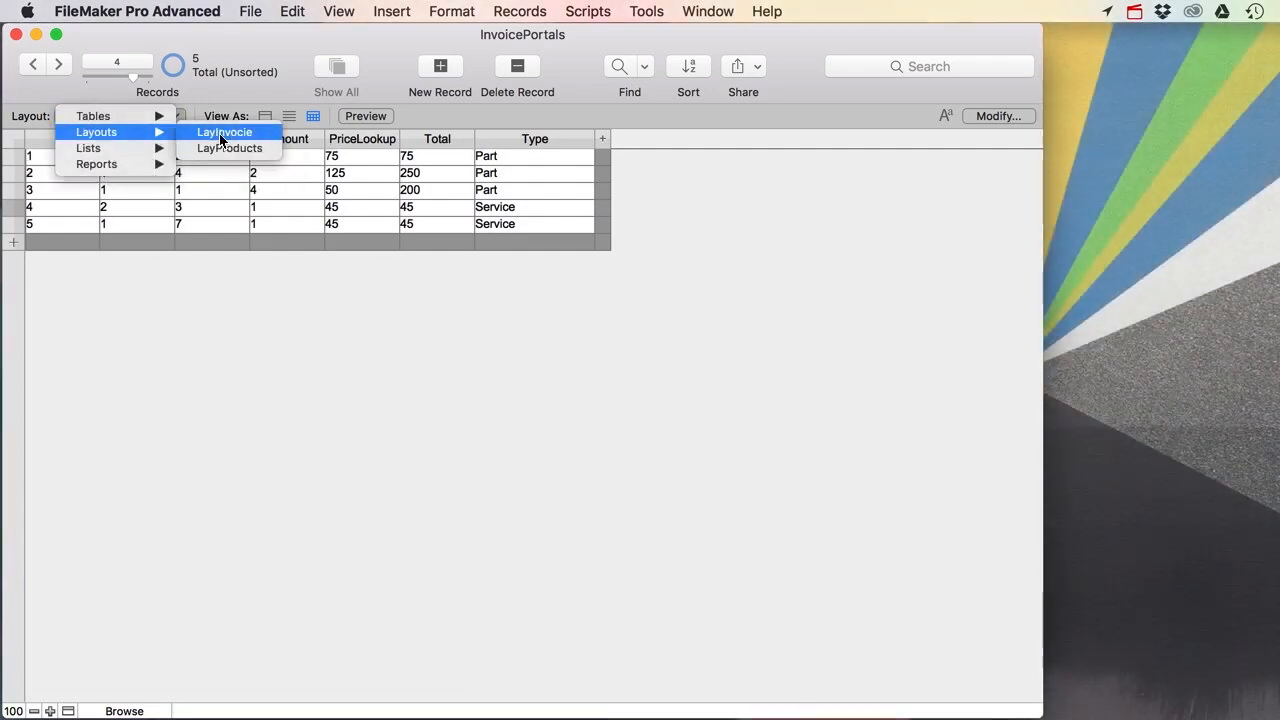
pyautogui.click(227, 133)
pyautogui.click(190, 303)
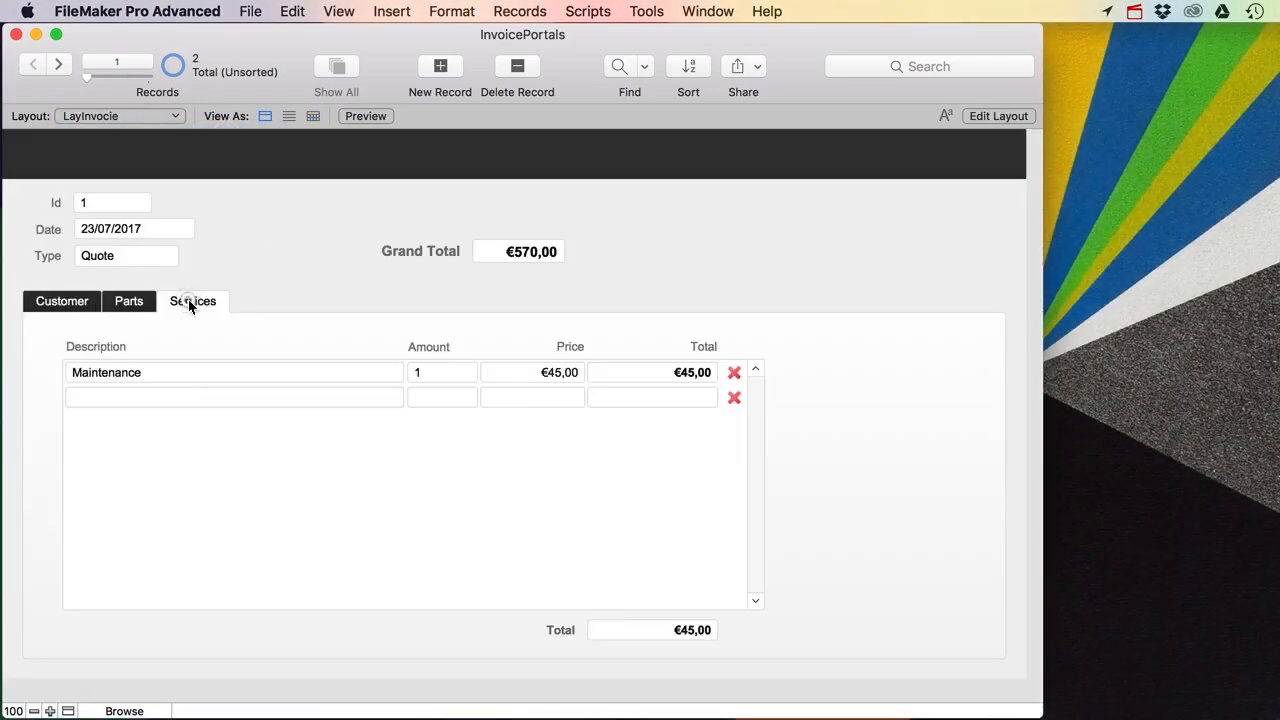
pyautogui.click(160, 397)
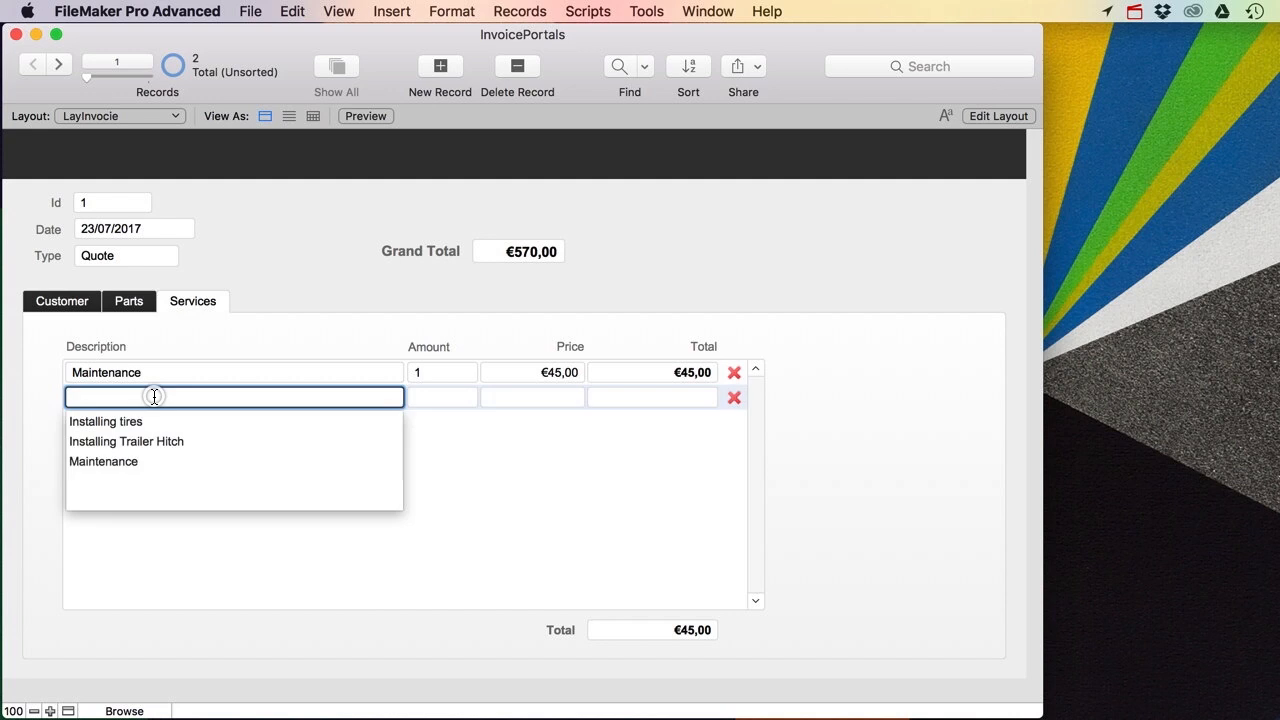
pyautogui.click(117, 441)
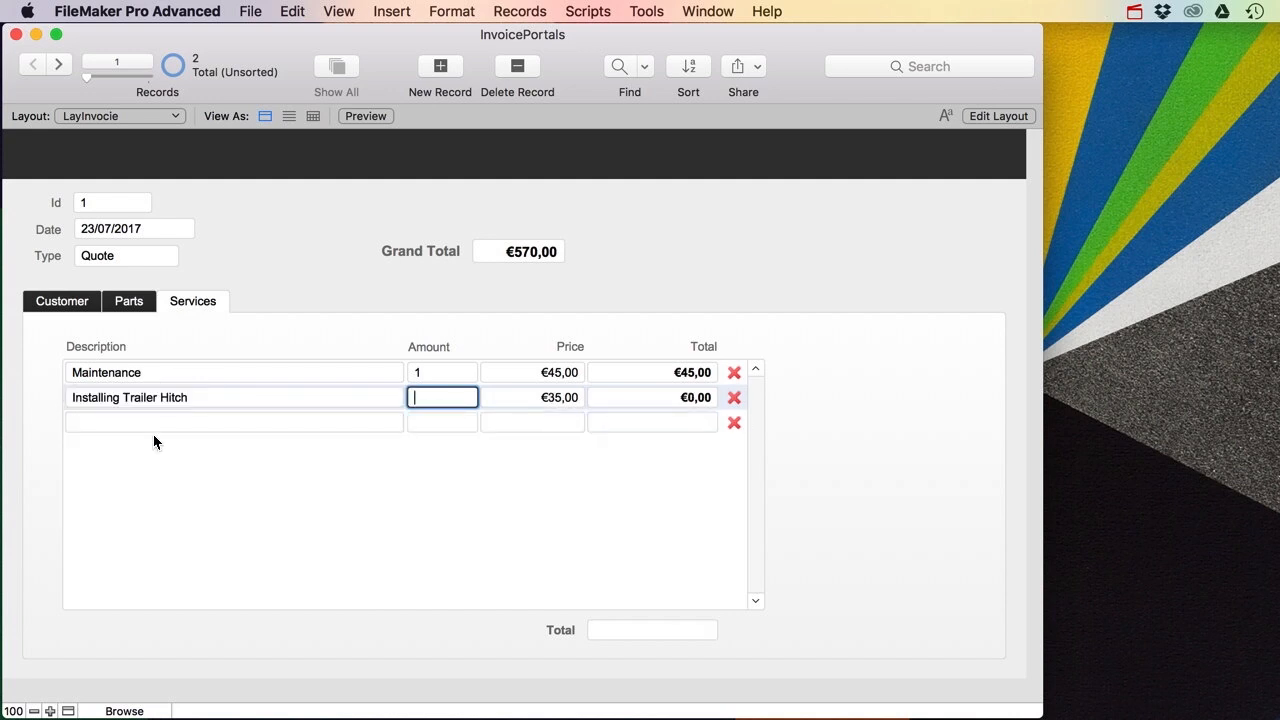
pyautogui.press('Tab')
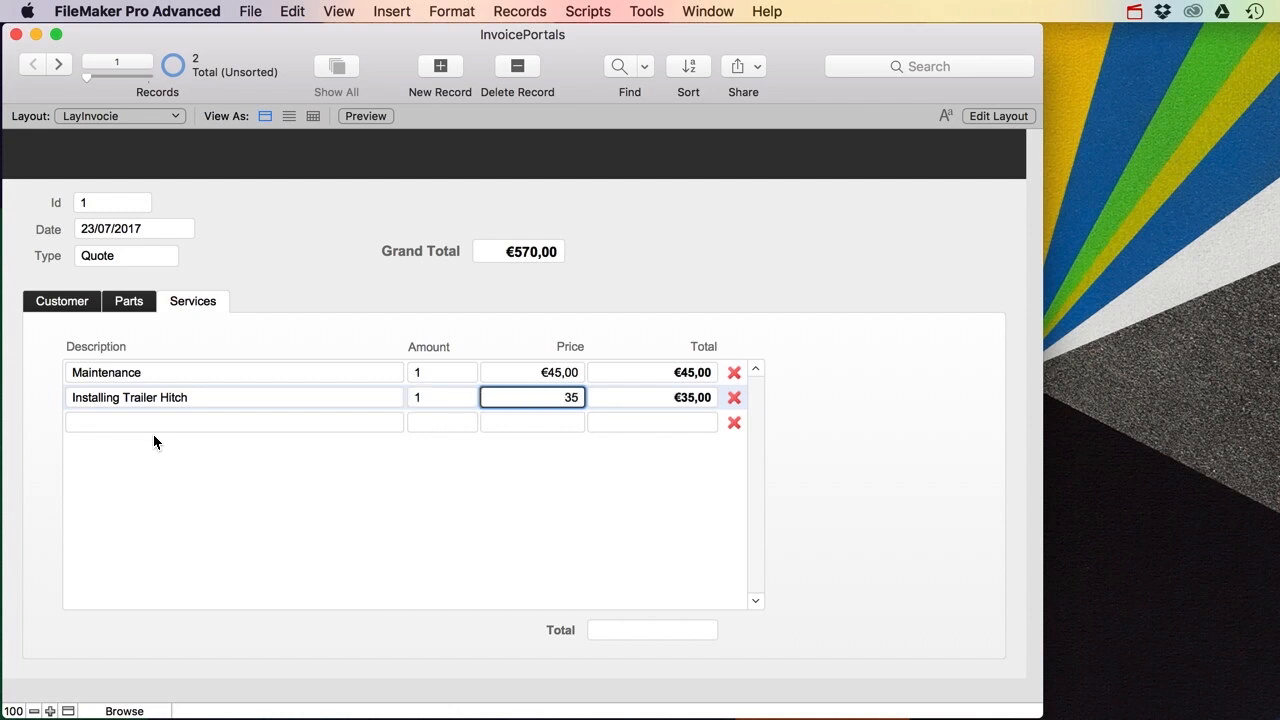
pyautogui.click(261, 277)
# Step: Return to the InvoiceDetails table and examine the Type value of each record
pyautogui.click(124, 116)
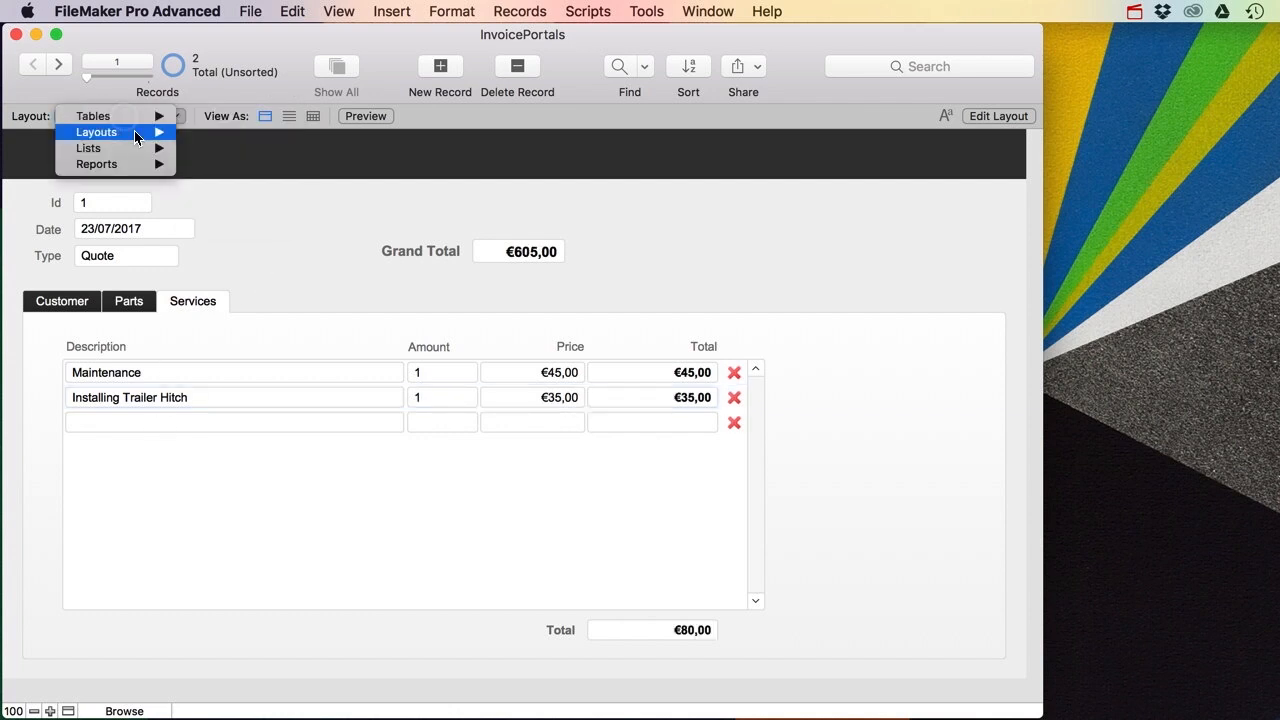
pyautogui.moveTo(150, 116)
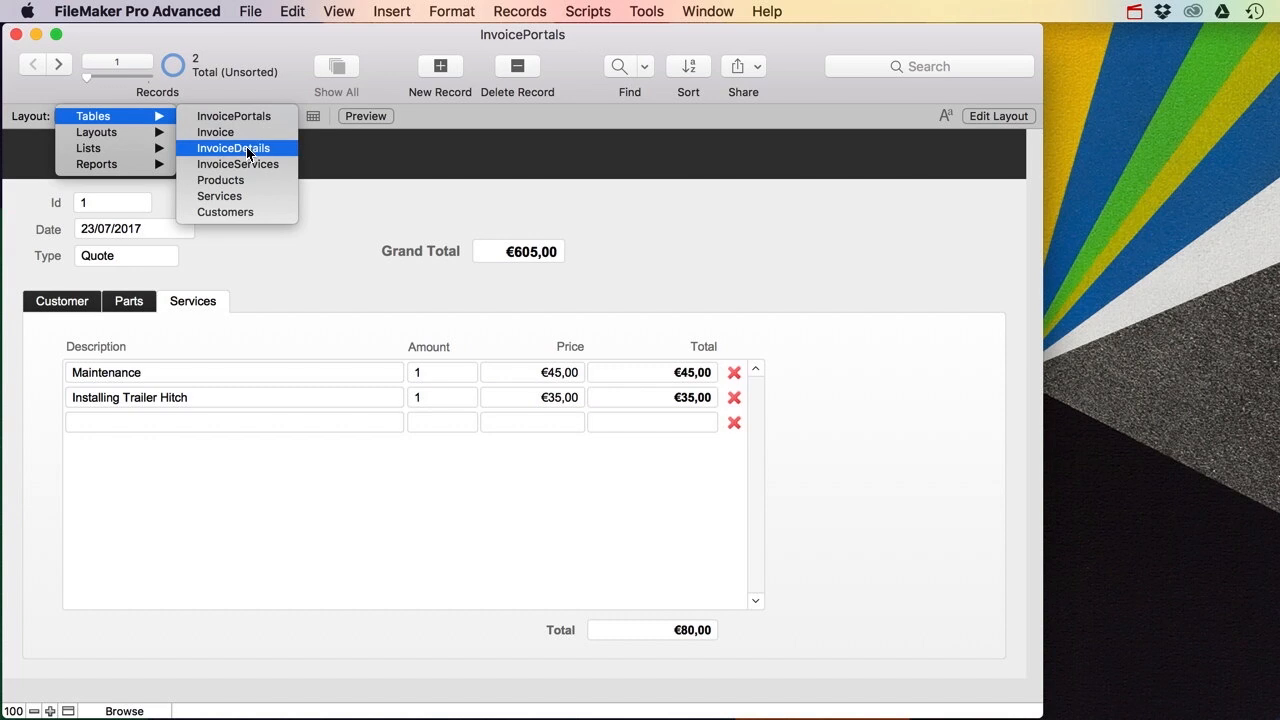
pyautogui.click(248, 149)
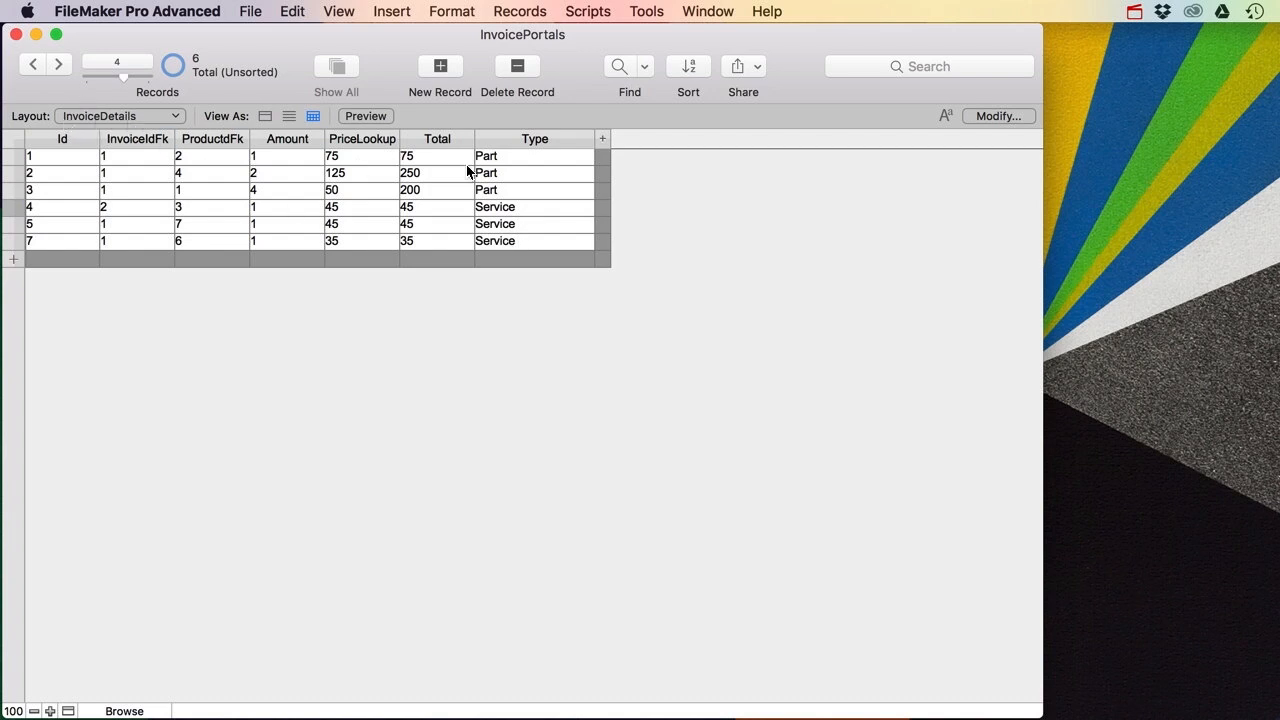
pyautogui.click(508, 161)
pyautogui.click(513, 174)
pyautogui.click(511, 190)
pyautogui.click(509, 207)
pyautogui.click(536, 227)
pyautogui.doubleClick(531, 244)
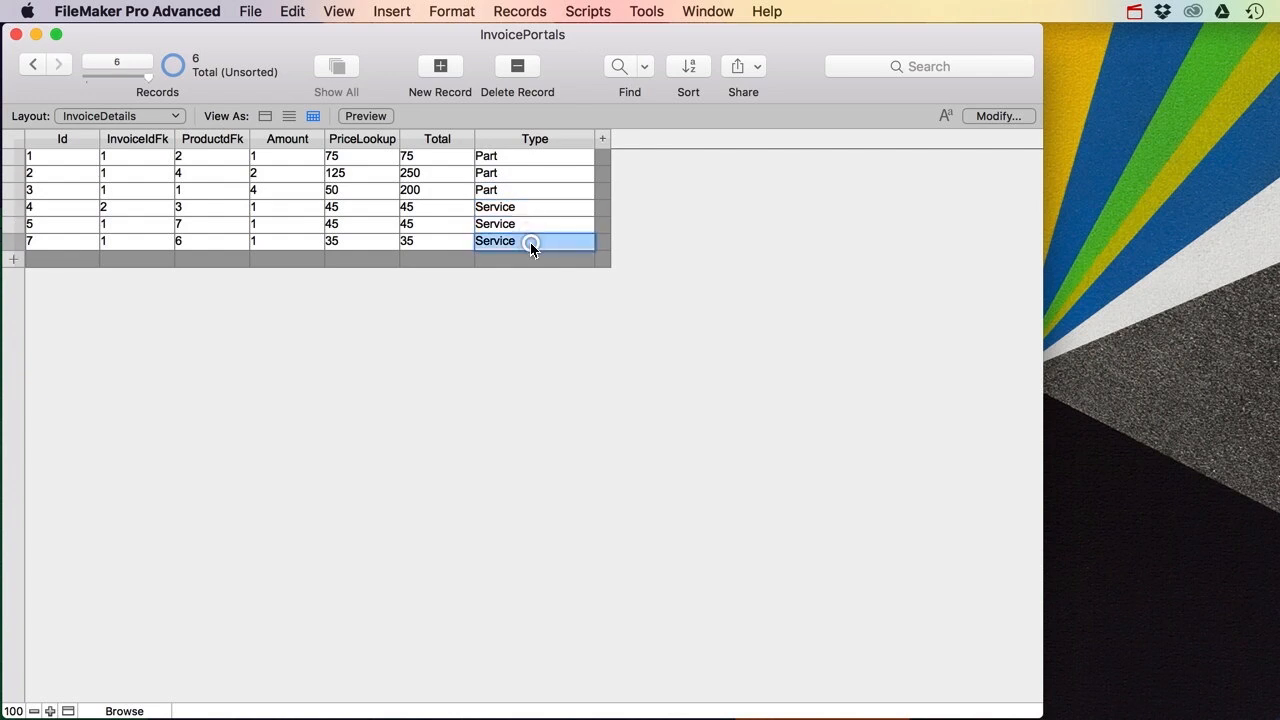
pyautogui.click(528, 229)
# Step: Go to the RptInvoiceParts report and open its layout for editing
pyautogui.click(118, 116)
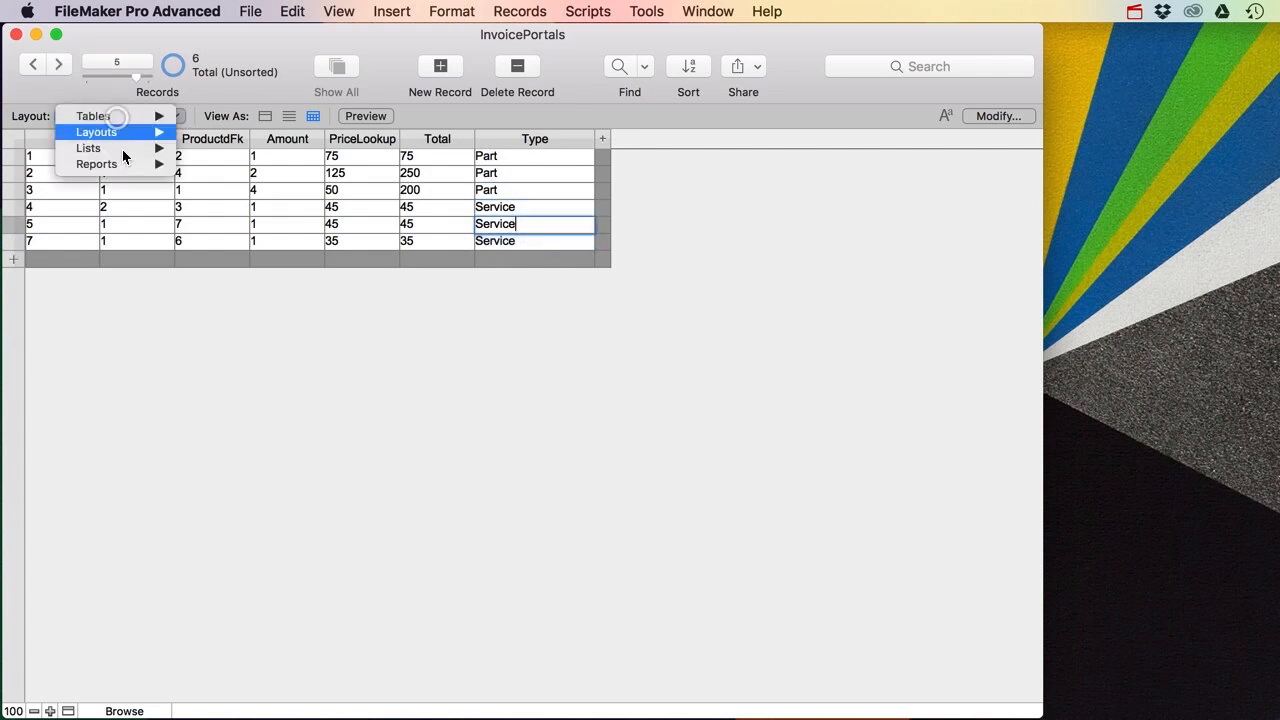
pyautogui.moveTo(128, 164)
pyautogui.click(240, 166)
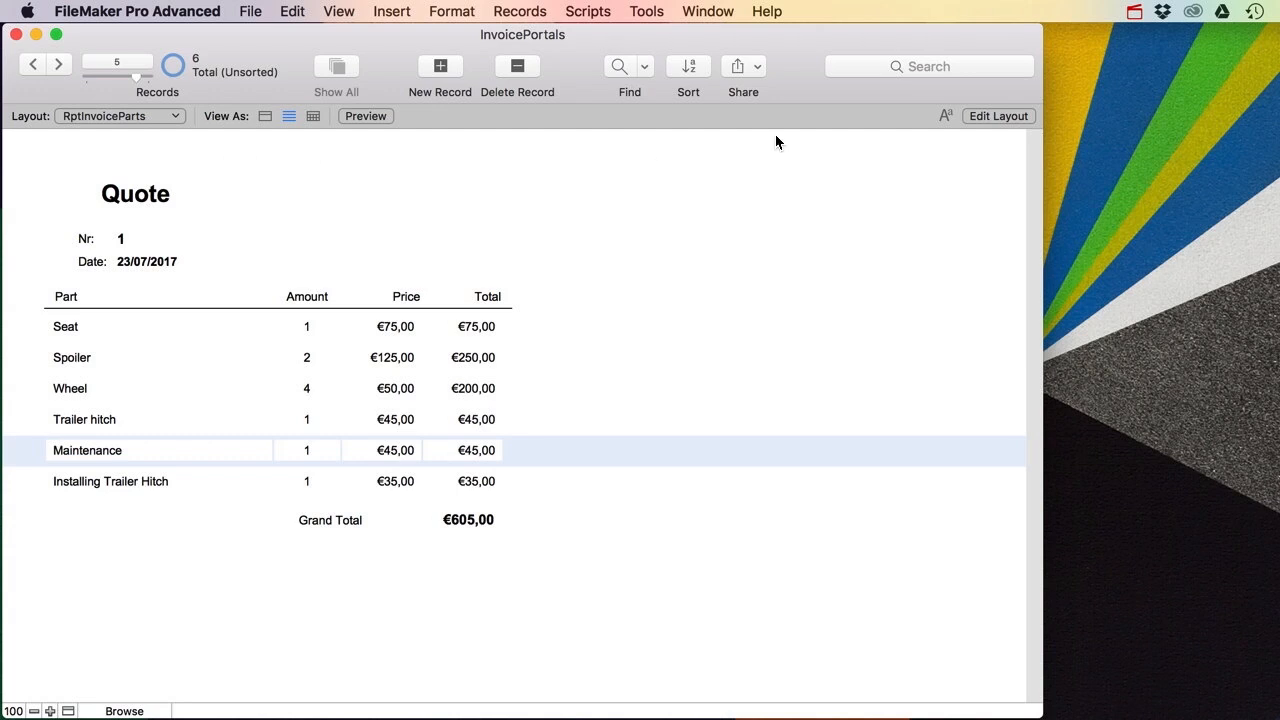
pyautogui.click(980, 118)
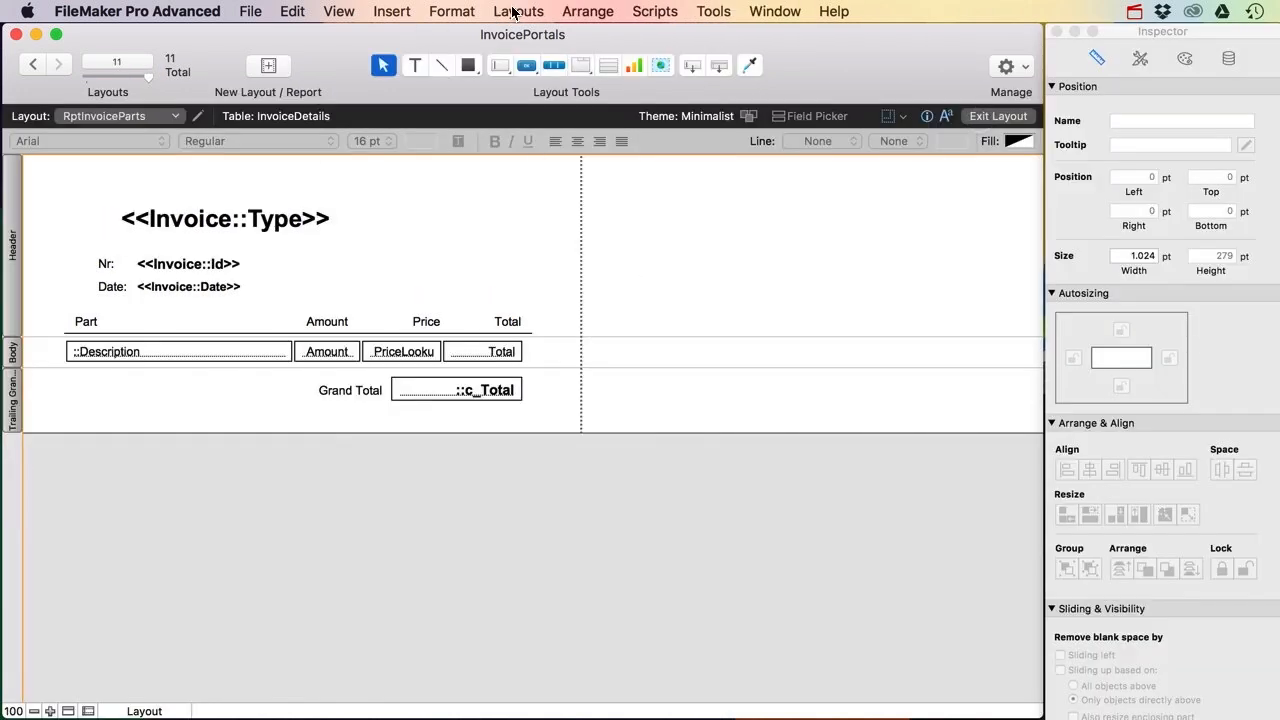
# Step: Add a sub-summary part sorted by the InvoiceDetails Type field, printed above the records it summarizes
pyautogui.click(515, 11)
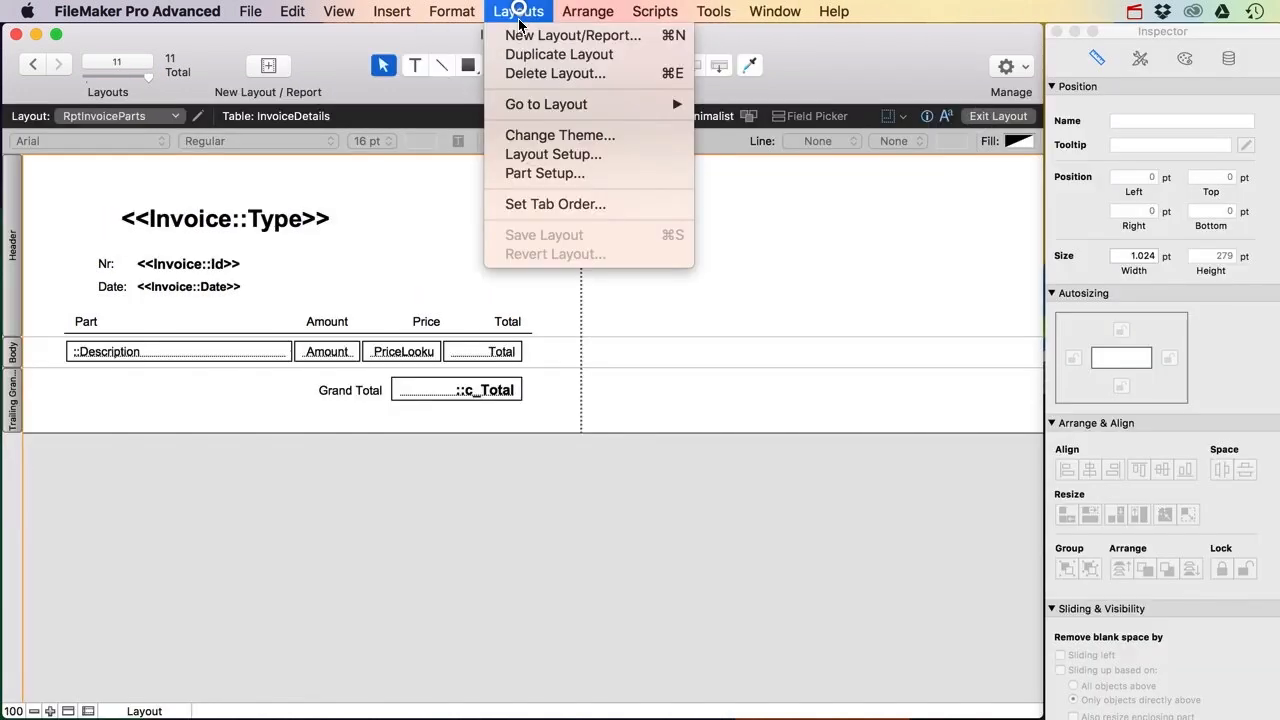
pyautogui.click(537, 174)
pyautogui.click(986, 266)
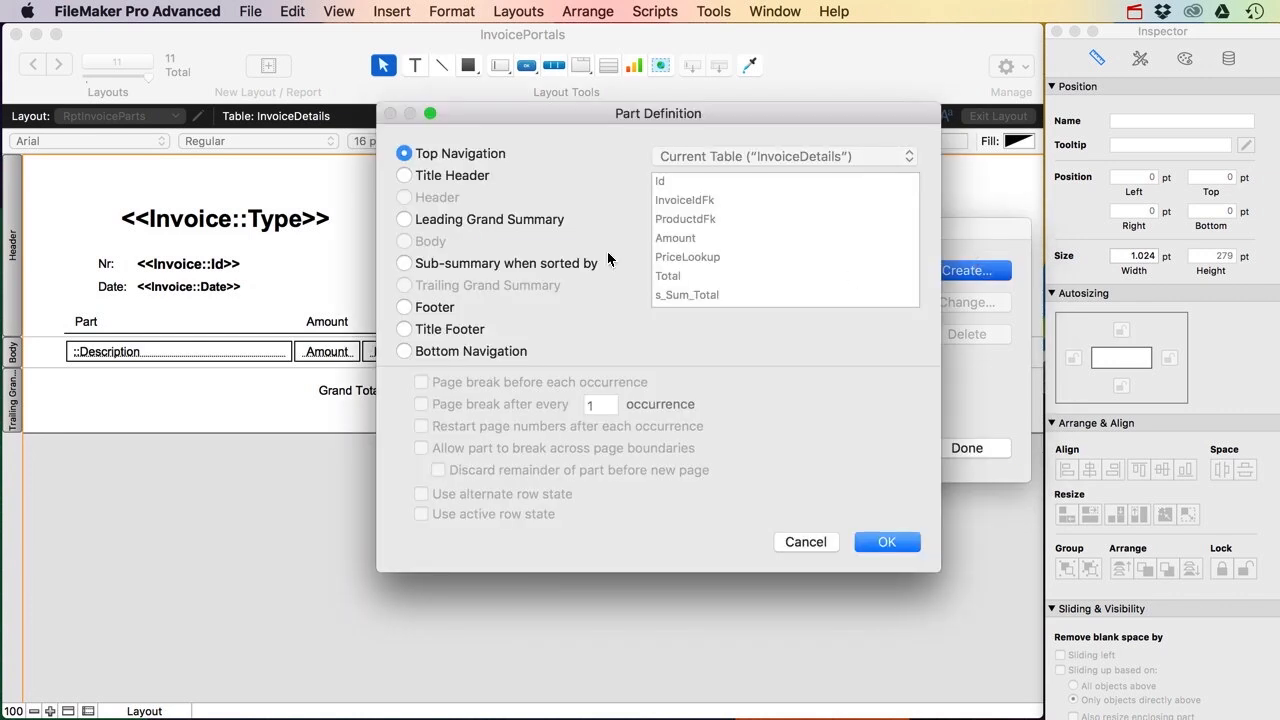
pyautogui.click(482, 263)
pyautogui.scroll(-2, 733, 267)
pyautogui.click(668, 288)
pyautogui.click(887, 541)
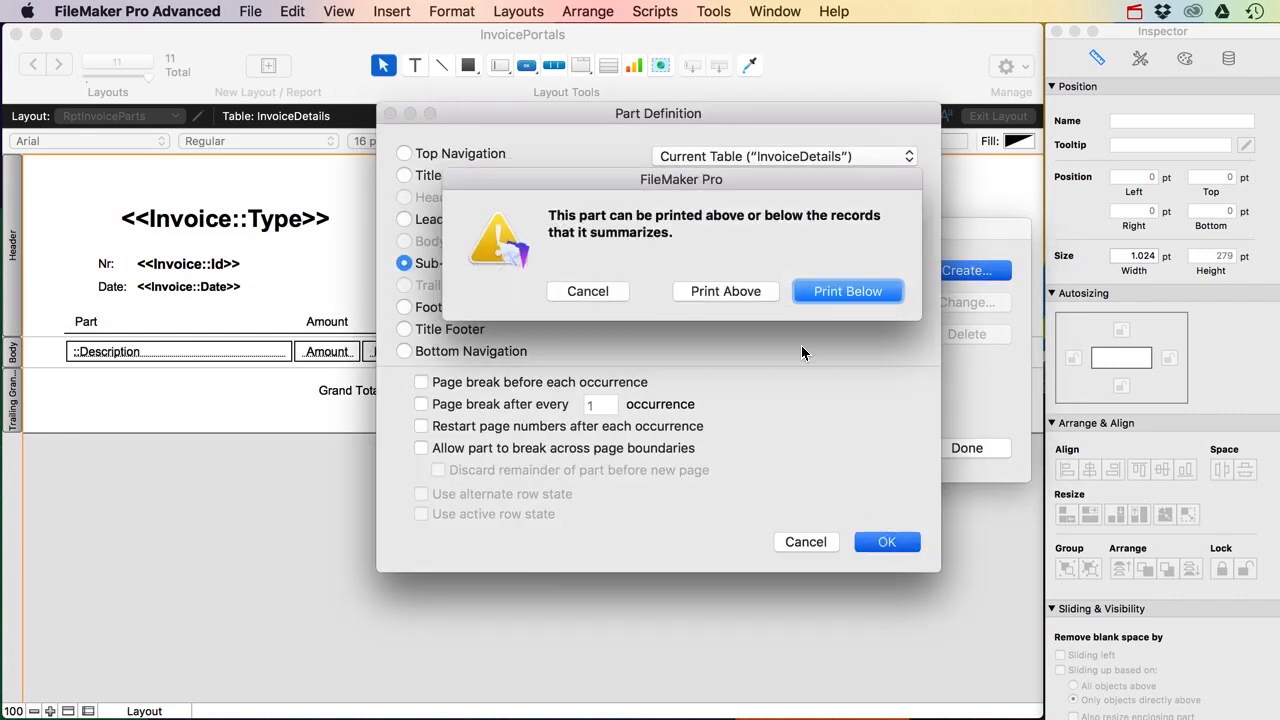
pyautogui.click(740, 292)
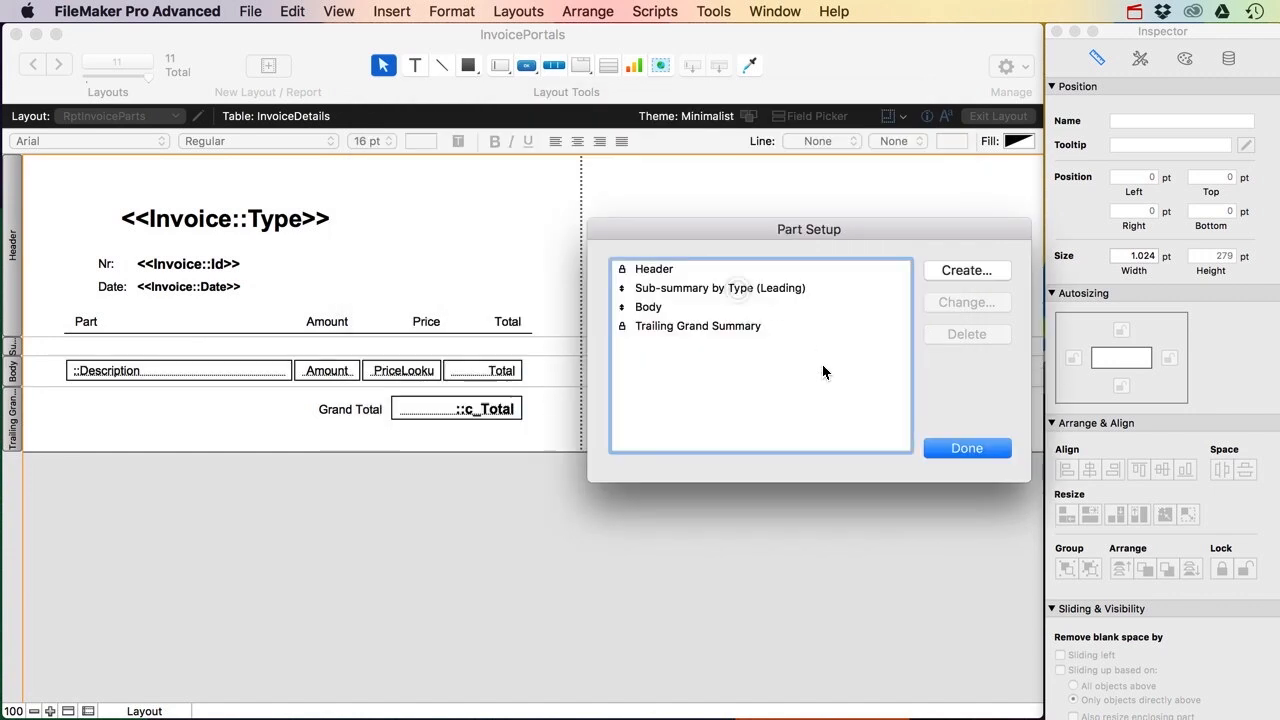
pyautogui.click(947, 448)
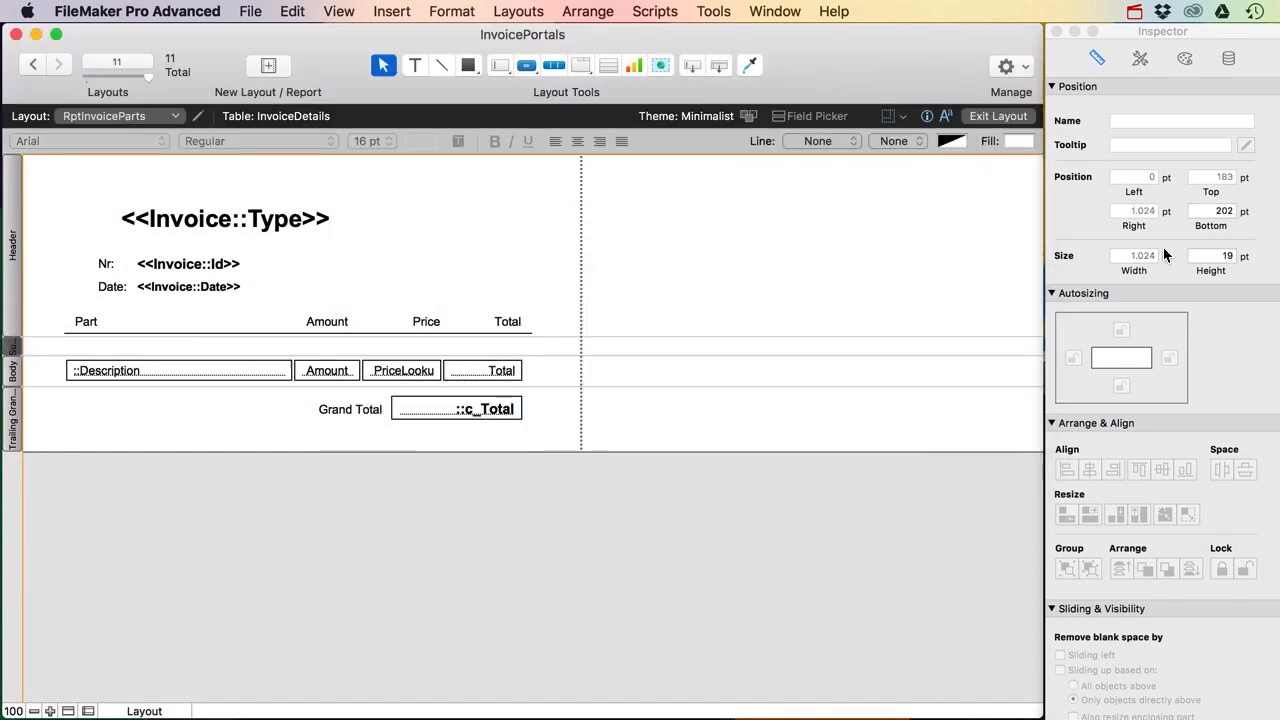
# Step: Set the height of the new Type sub-summary part to 24 pt
pyautogui.doubleClick(1226, 256)
pyautogui.write('2')
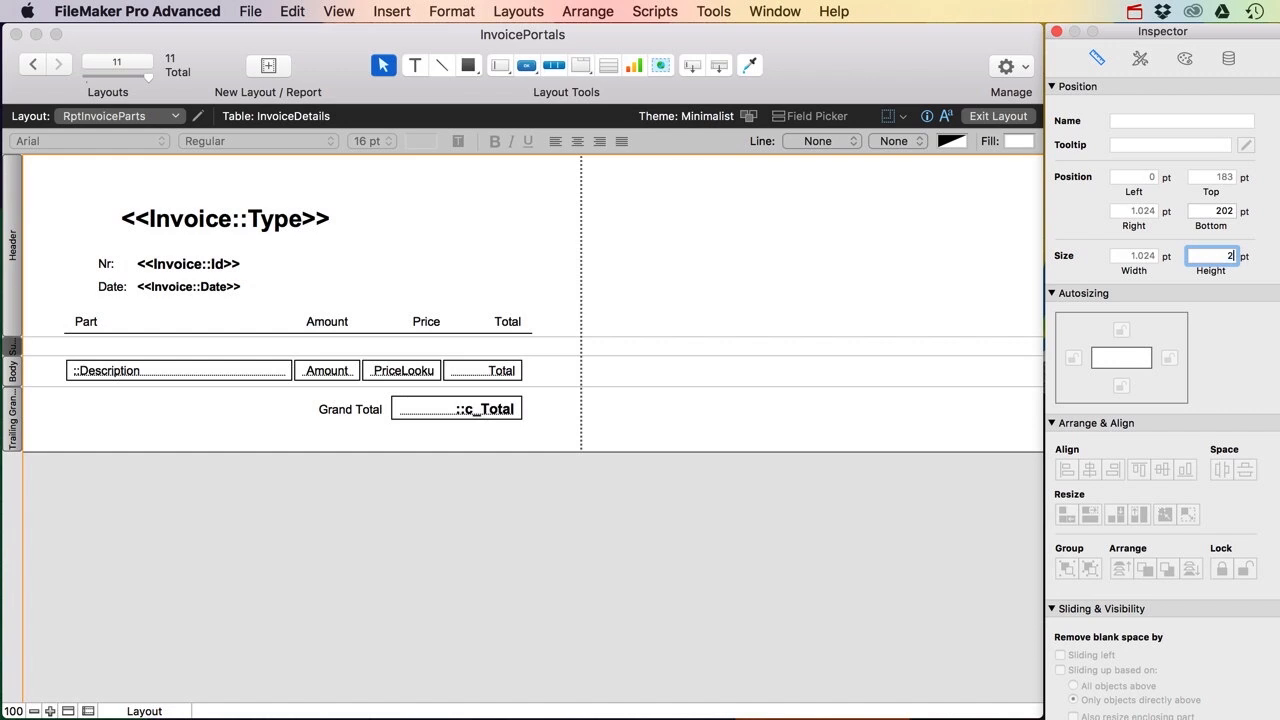
pyautogui.write('4')
pyautogui.press('Return')
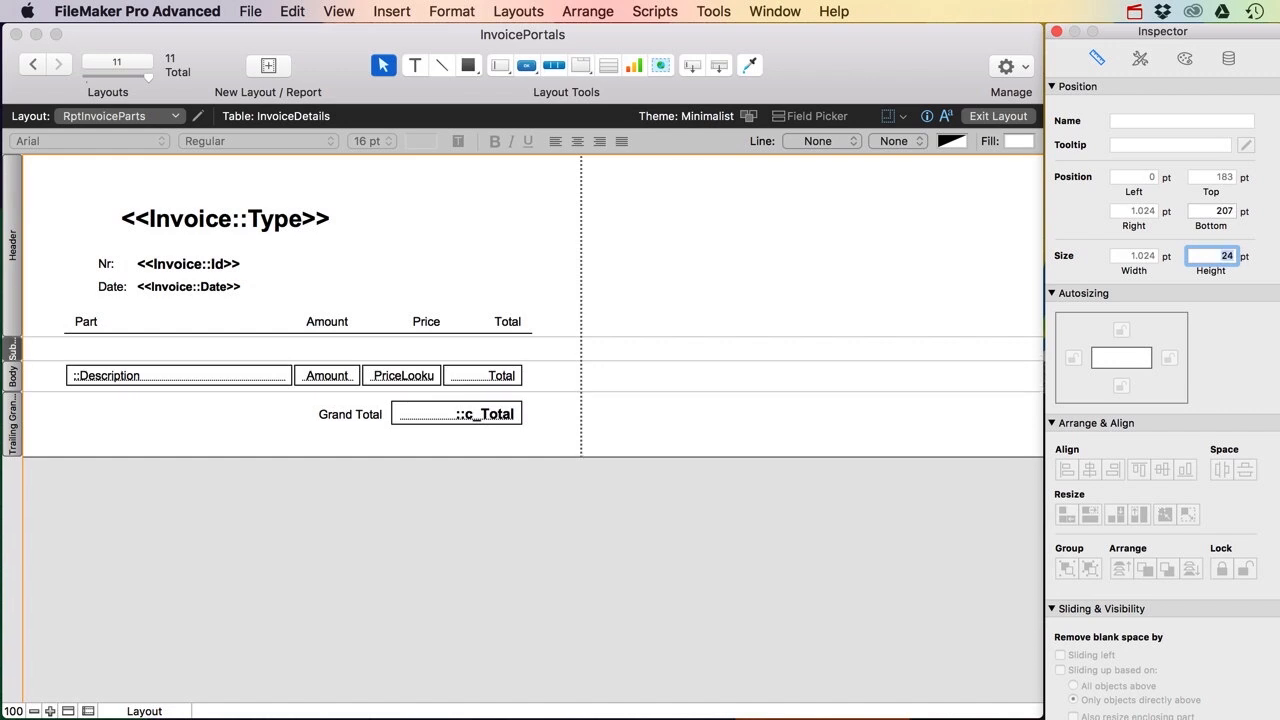
# Step: Draw a text block about 243 pt wide in the sub-summary part and insert the InvoiceDetails Type merge field in it
pyautogui.click(414, 68)
pyautogui.moveTo(49, 339); pyautogui.dragTo(291, 356)
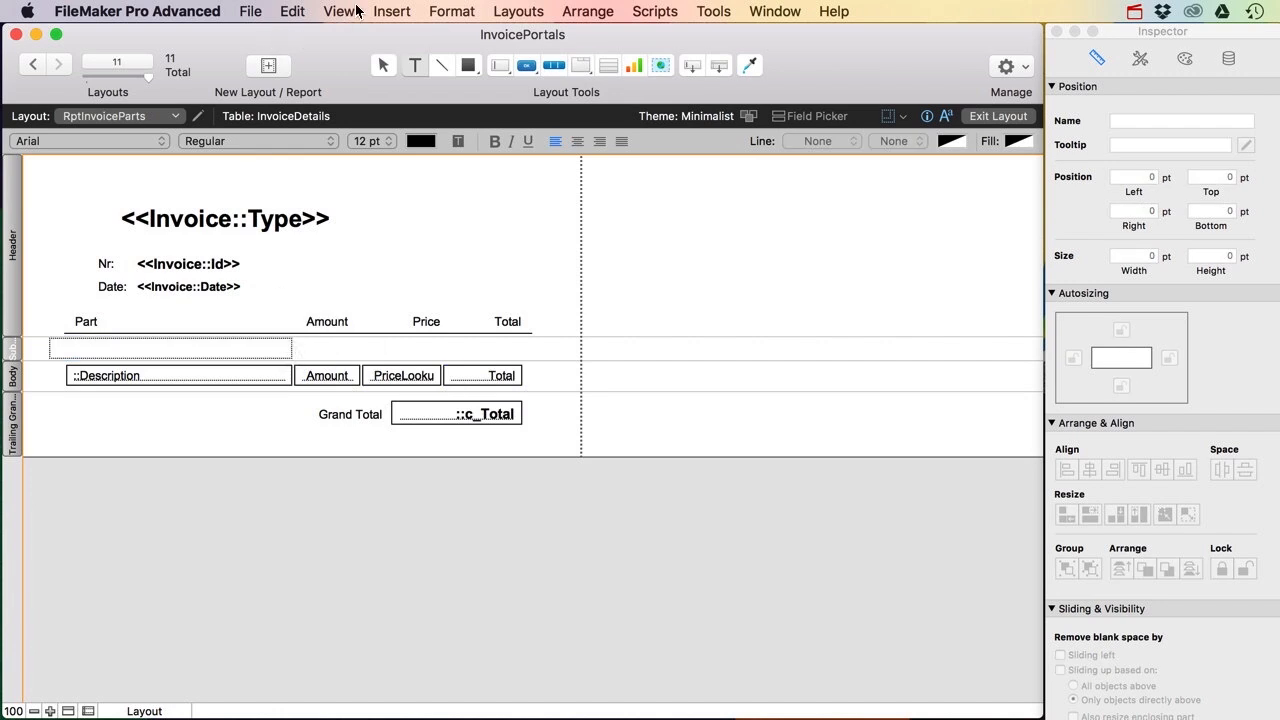
pyautogui.click(391, 11)
pyautogui.click(436, 516)
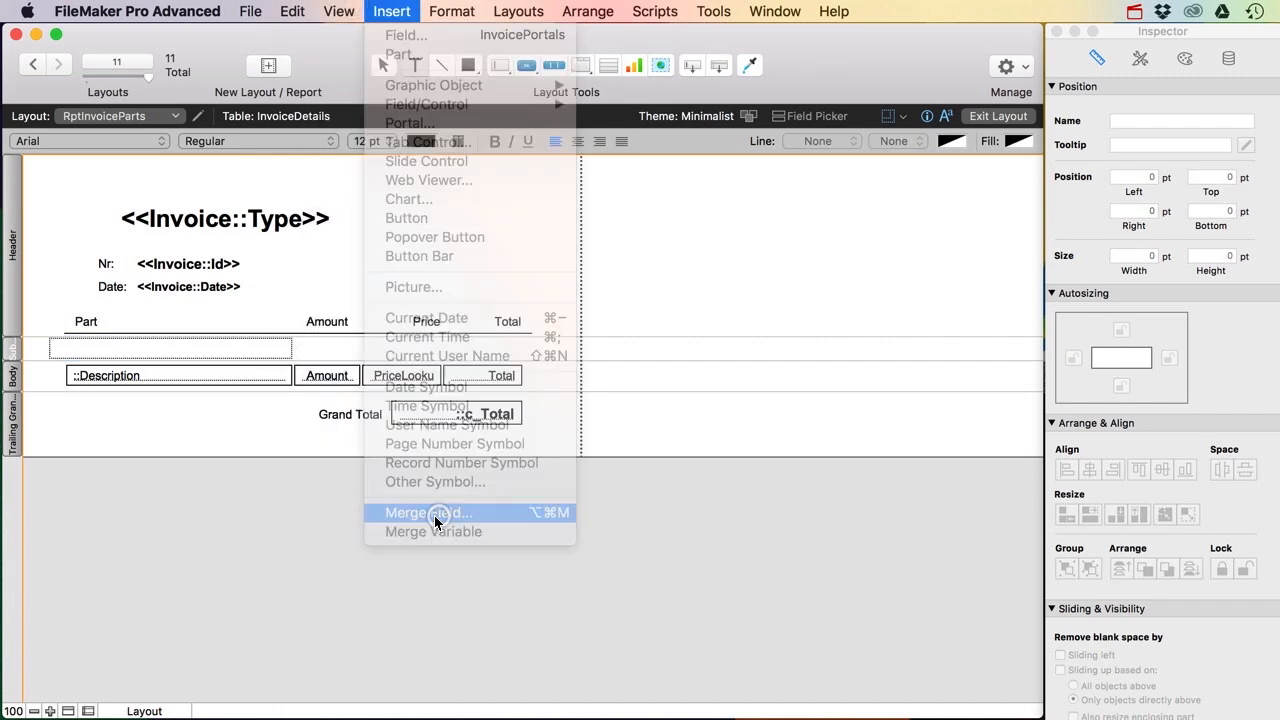
pyautogui.click(640, 242)
pyautogui.click(688, 177)
pyautogui.click(614, 404)
pyautogui.click(868, 612)
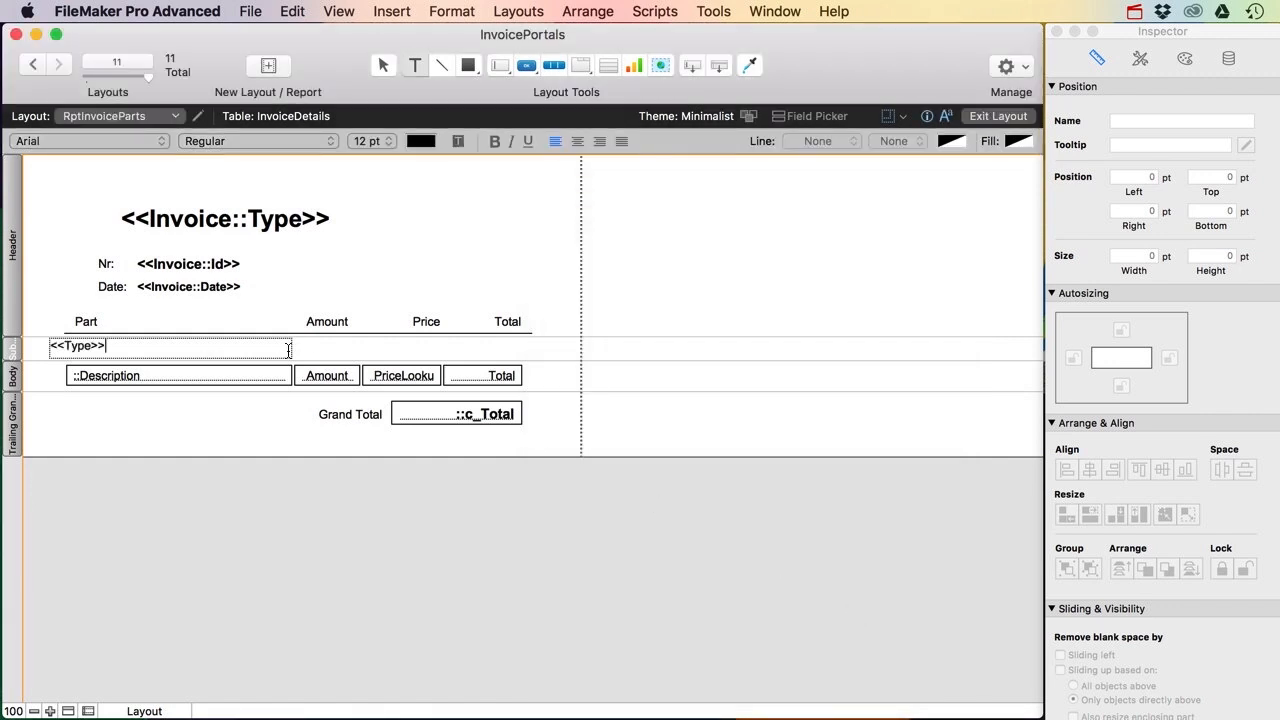
pyautogui.press('Escape')
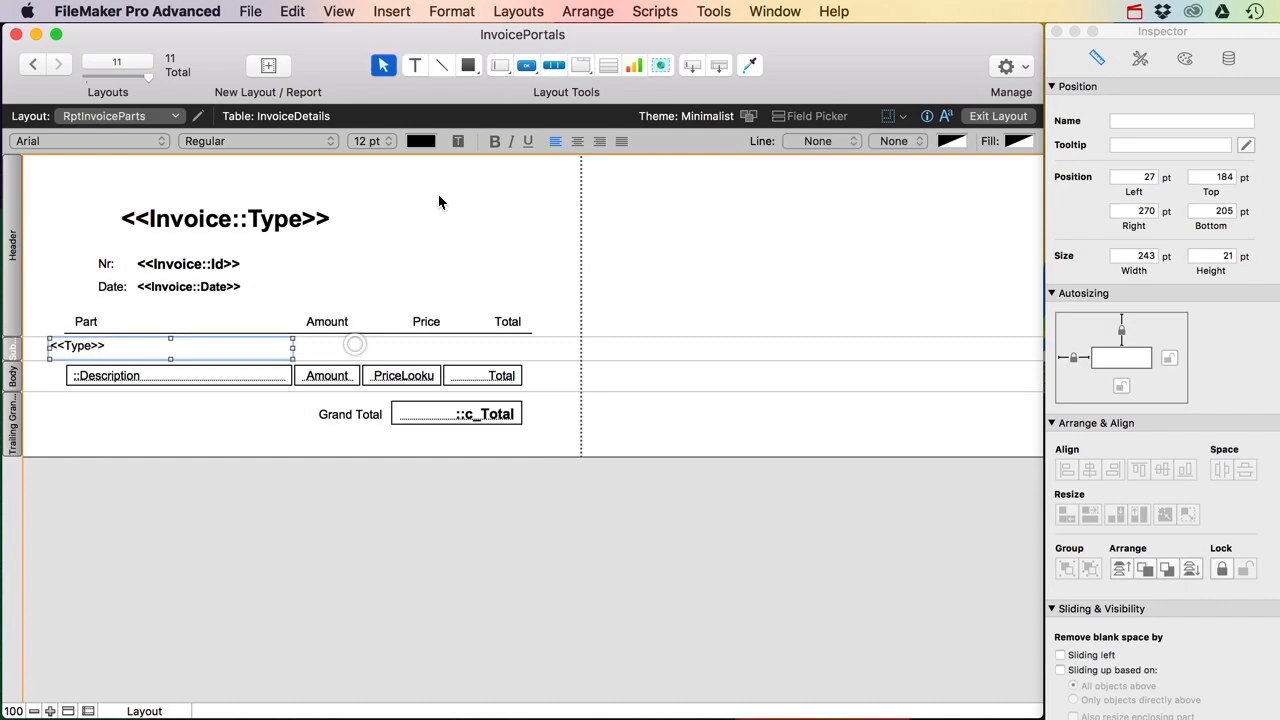
# Step: Format the Type merge field text as bold with a 13 pt font size
pyautogui.click(496, 141)
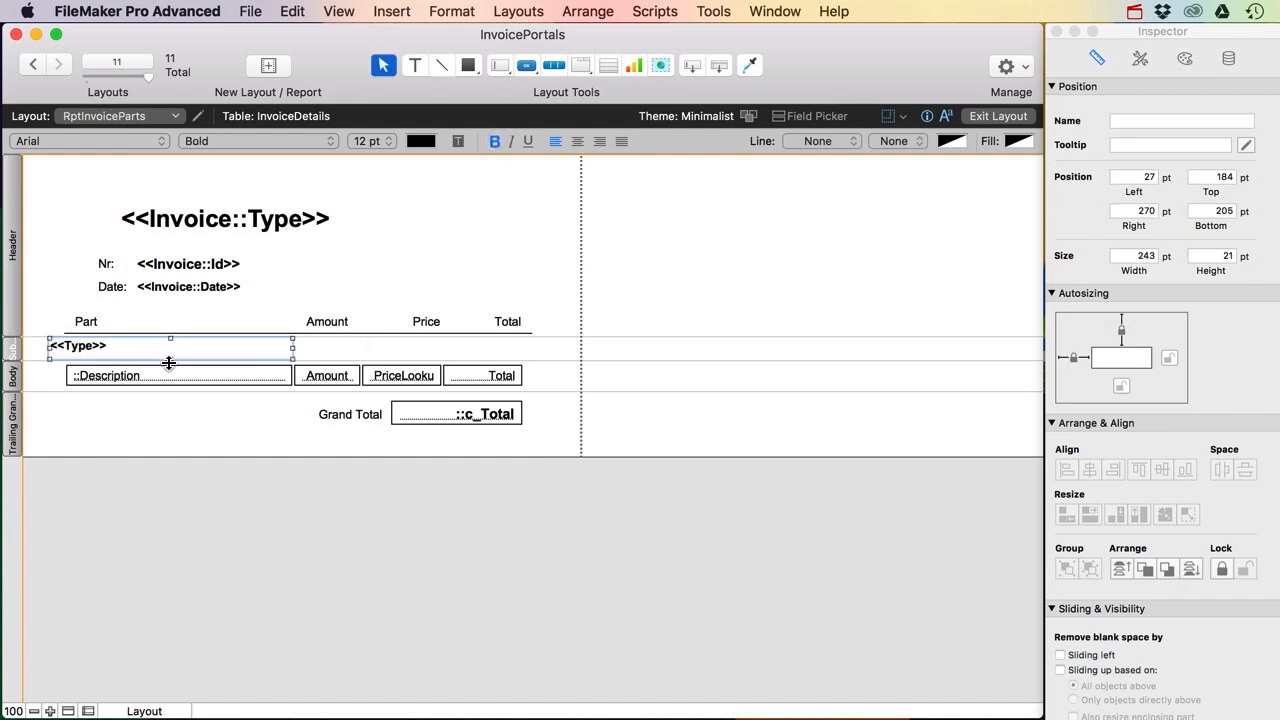
pyautogui.click(370, 141)
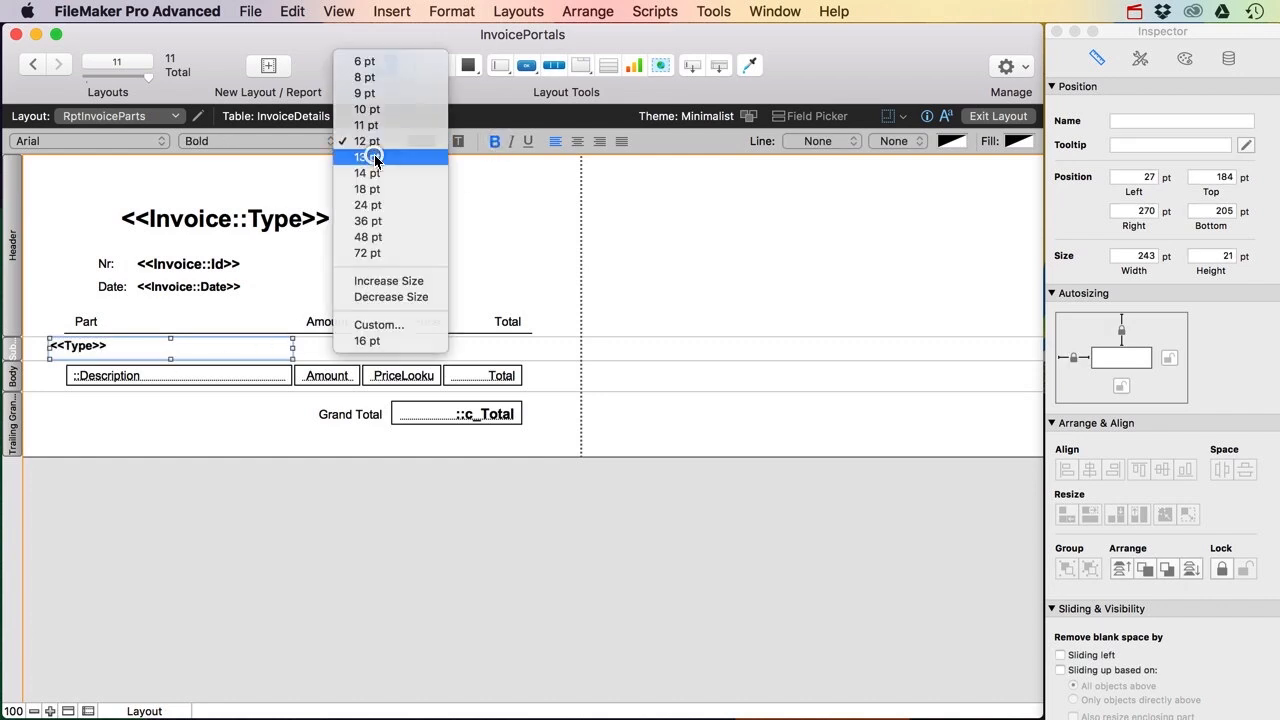
pyautogui.click(375, 158)
pyautogui.click(310, 352)
pyautogui.click(100, 346)
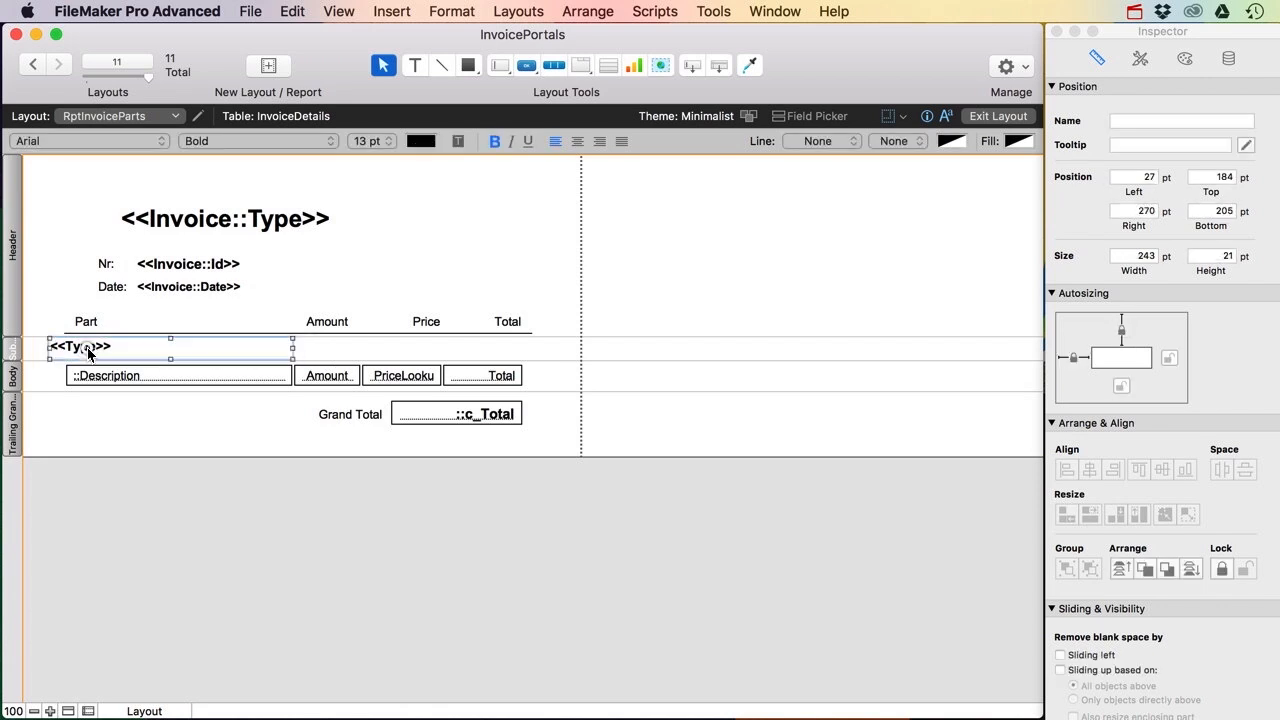
# Step: Reduce the Type text block to about 17 pt high and shift it left to about 23 pt from the layout edge
pyautogui.click(48, 711)
pyautogui.click(48, 711)
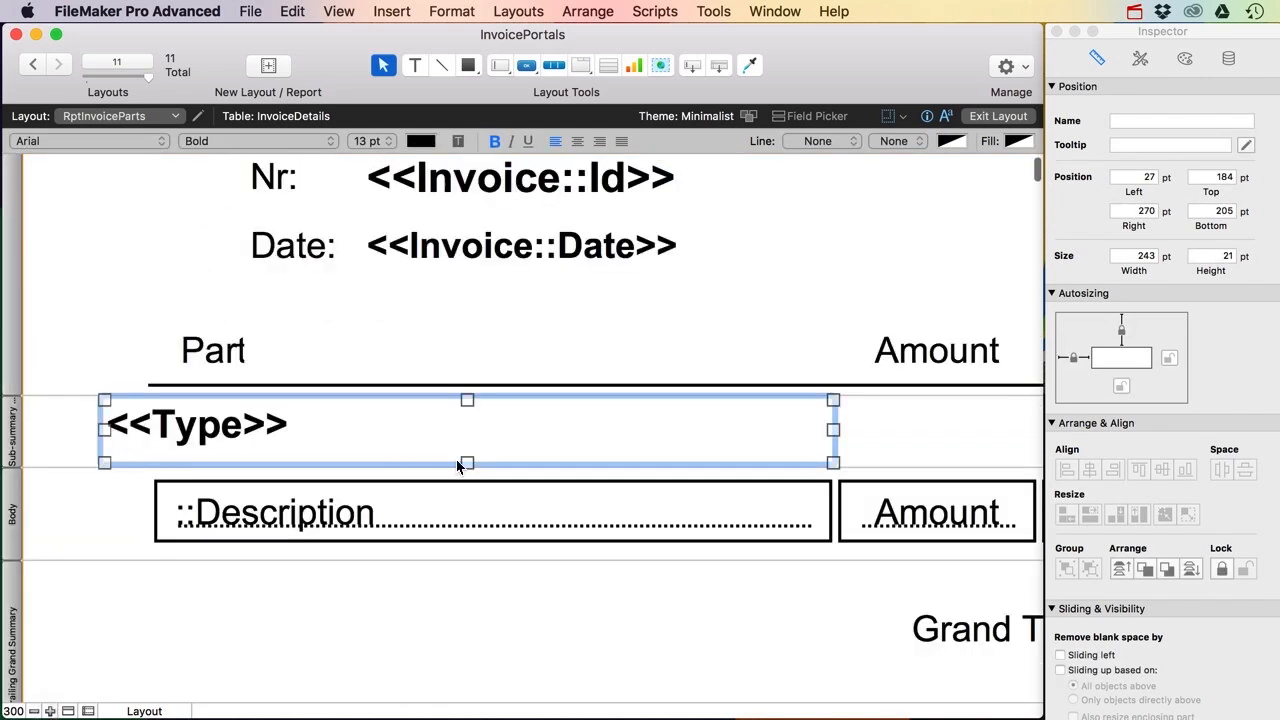
pyautogui.moveTo(468, 461); pyautogui.dragTo(463, 447)
pyautogui.click(92, 368)
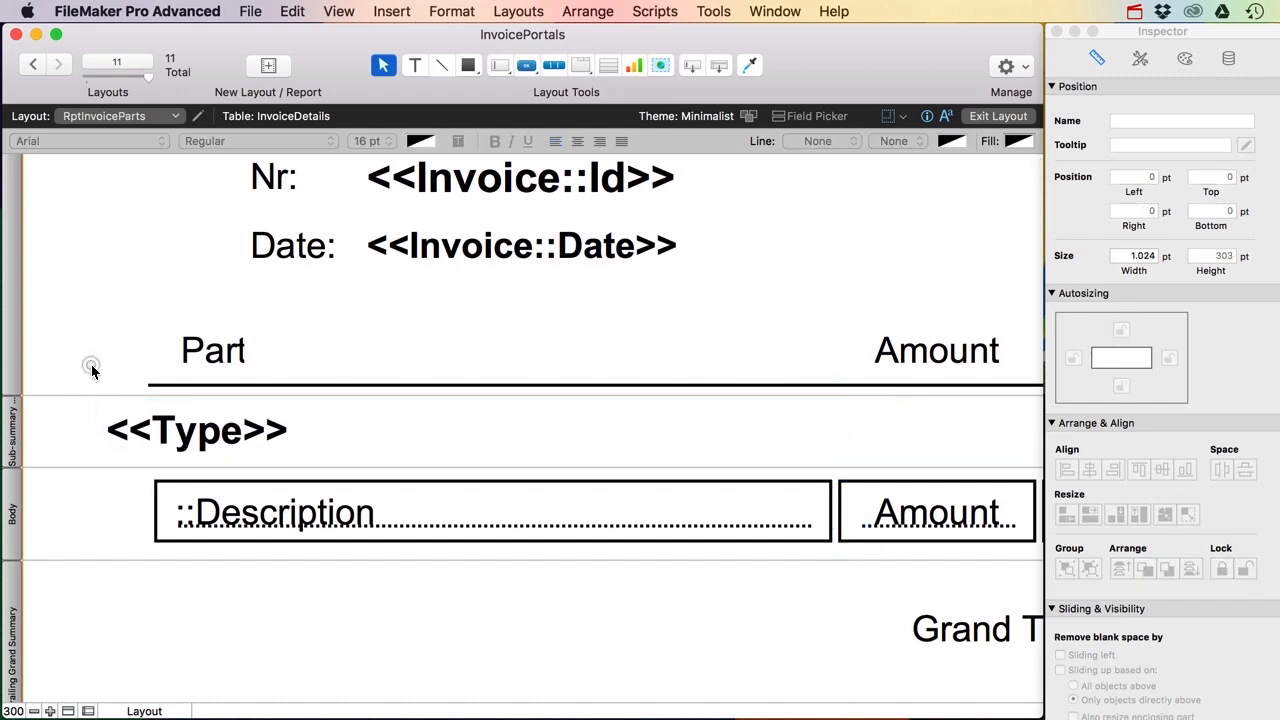
pyautogui.moveTo(167, 432); pyautogui.dragTo(155, 432)
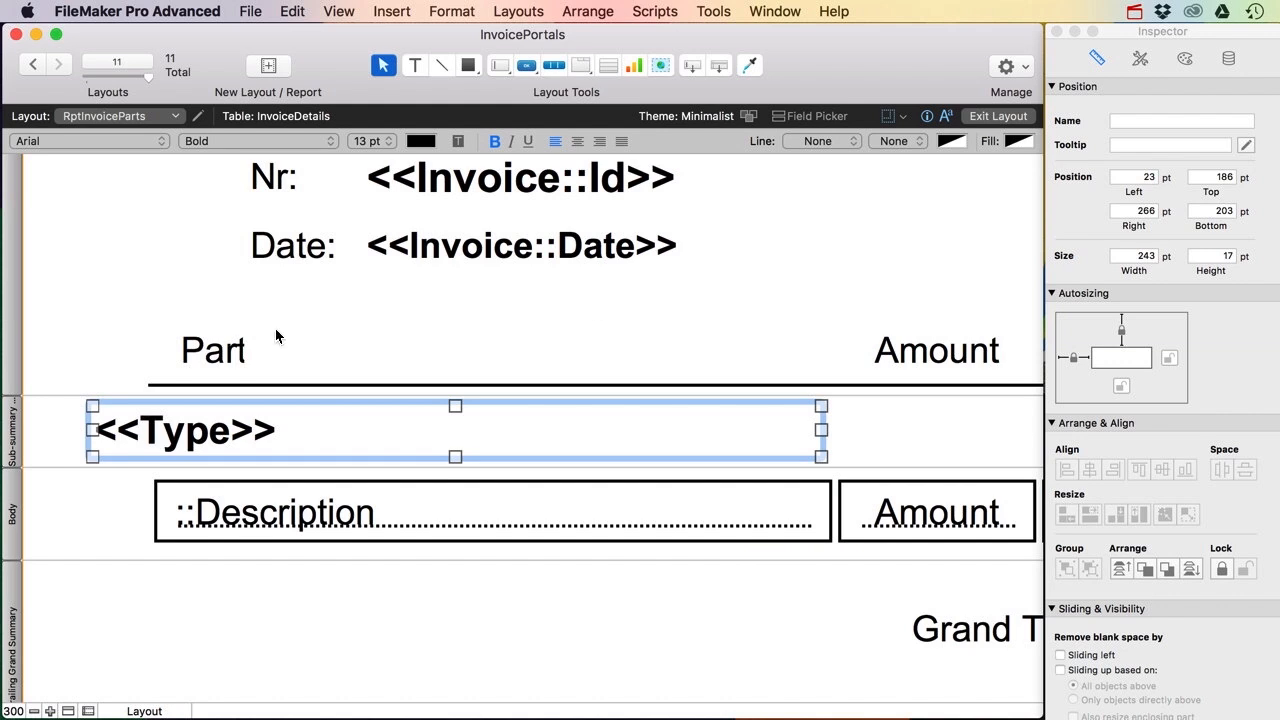
# Step: Left-align the Part column heading, change its text to Description, and resize it to about 70 by 21 pt
pyautogui.click(241, 355)
pyautogui.moveTo(248, 352); pyautogui.dragTo(293, 352)
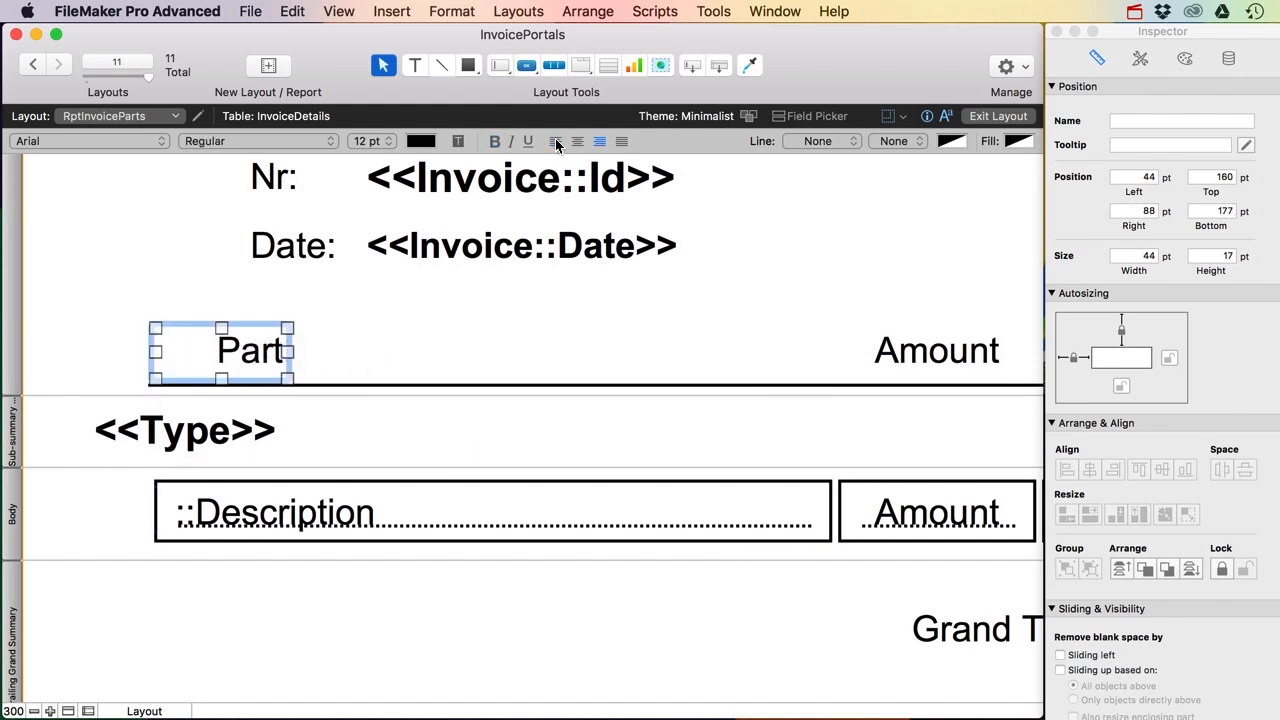
pyautogui.click(556, 143)
pyautogui.doubleClick(225, 358)
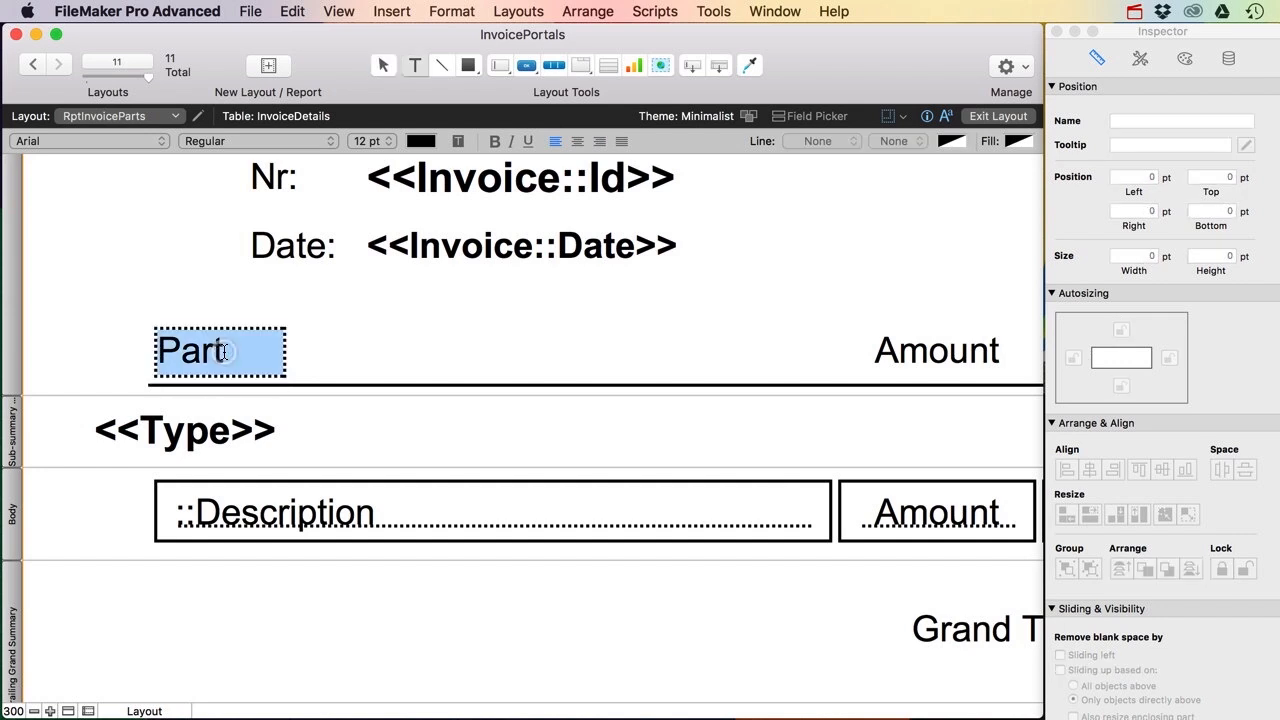
pyautogui.write('Description')
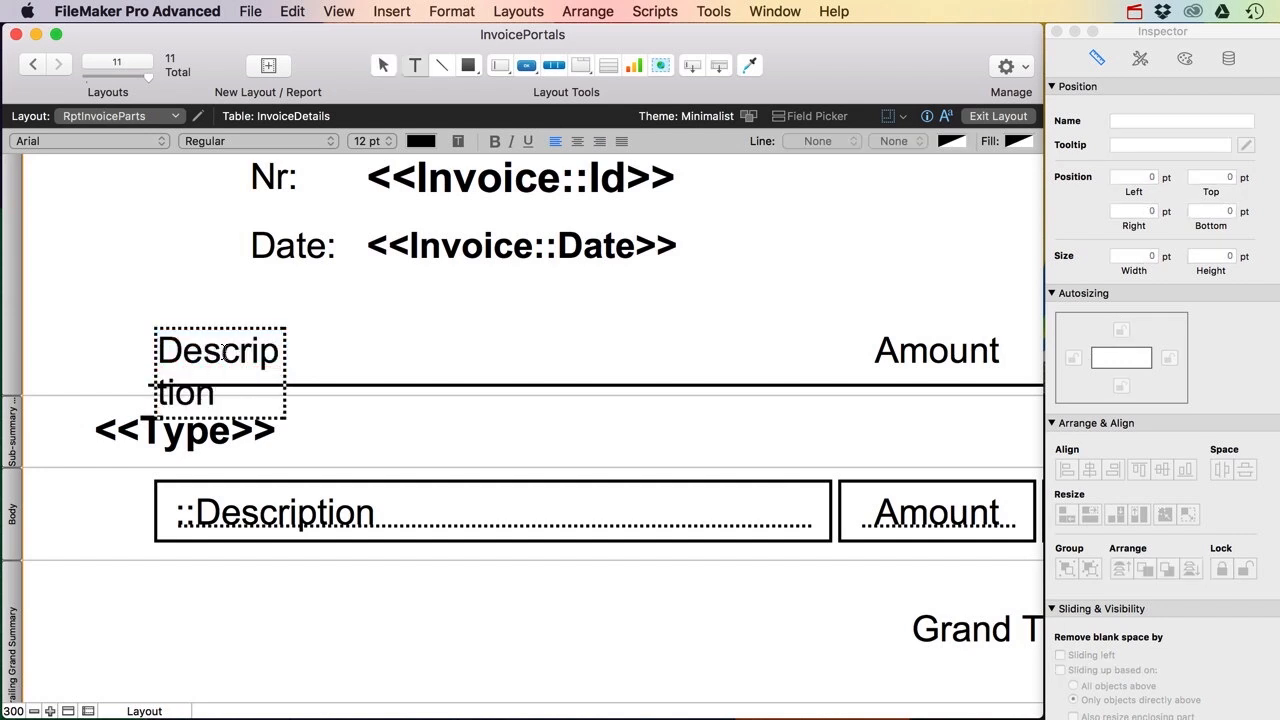
pyautogui.press('Escape')
pyautogui.moveTo(286, 372); pyautogui.dragTo(368, 372)
pyautogui.moveTo(263, 420); pyautogui.dragTo(268, 396)
pyautogui.click(10, 710)
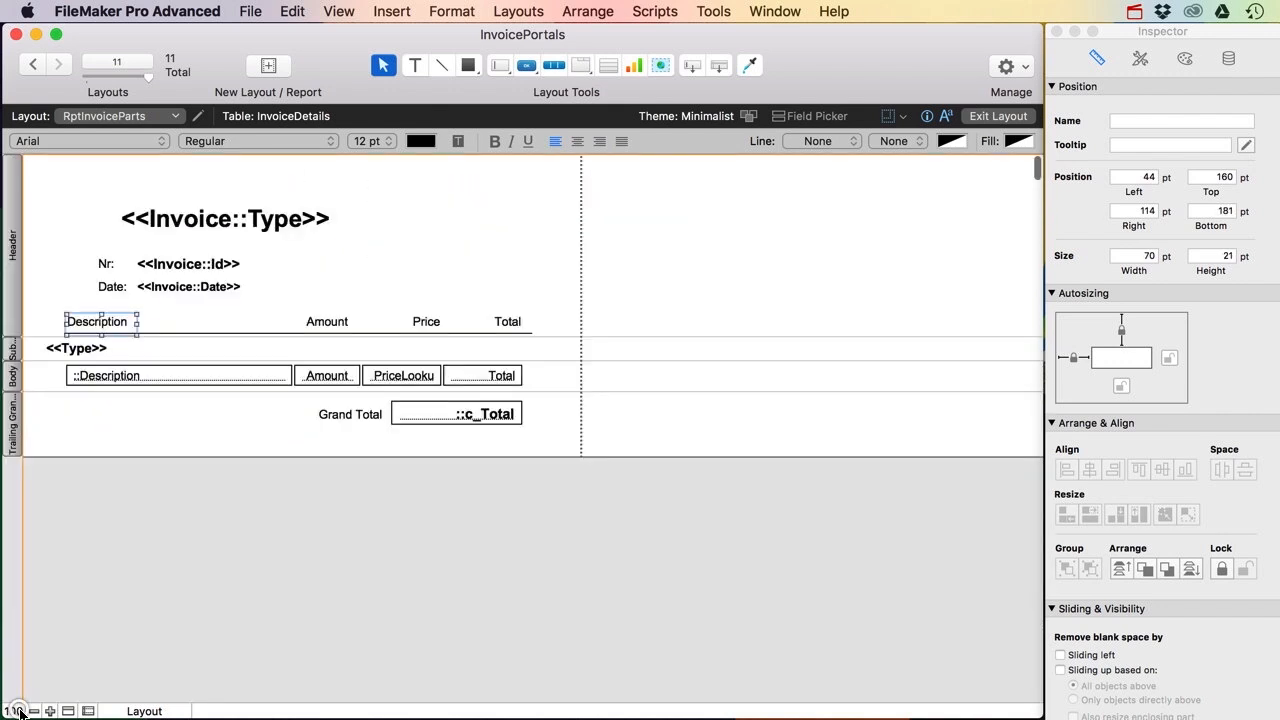
# Step: Exit layout editing and sort the report's records by the InvoiceDetails Type field in ascending order
pyautogui.click(980, 118)
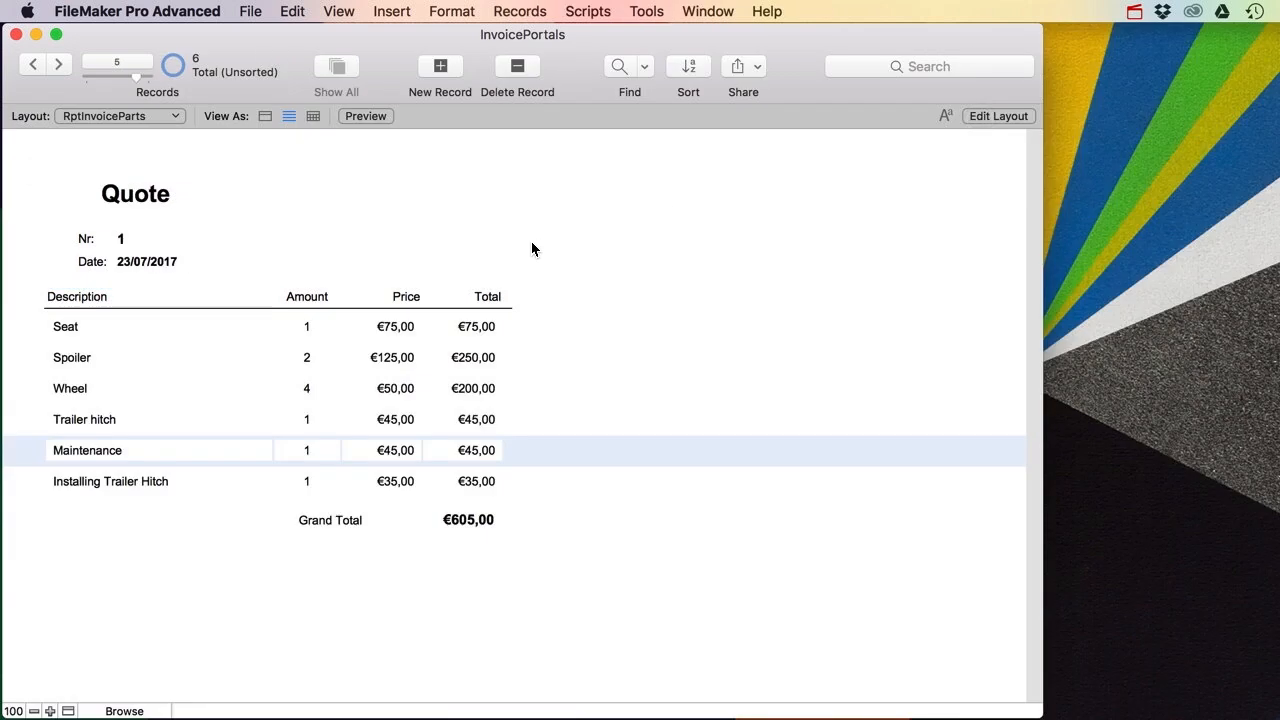
pyautogui.click(689, 69)
pyautogui.click(216, 263)
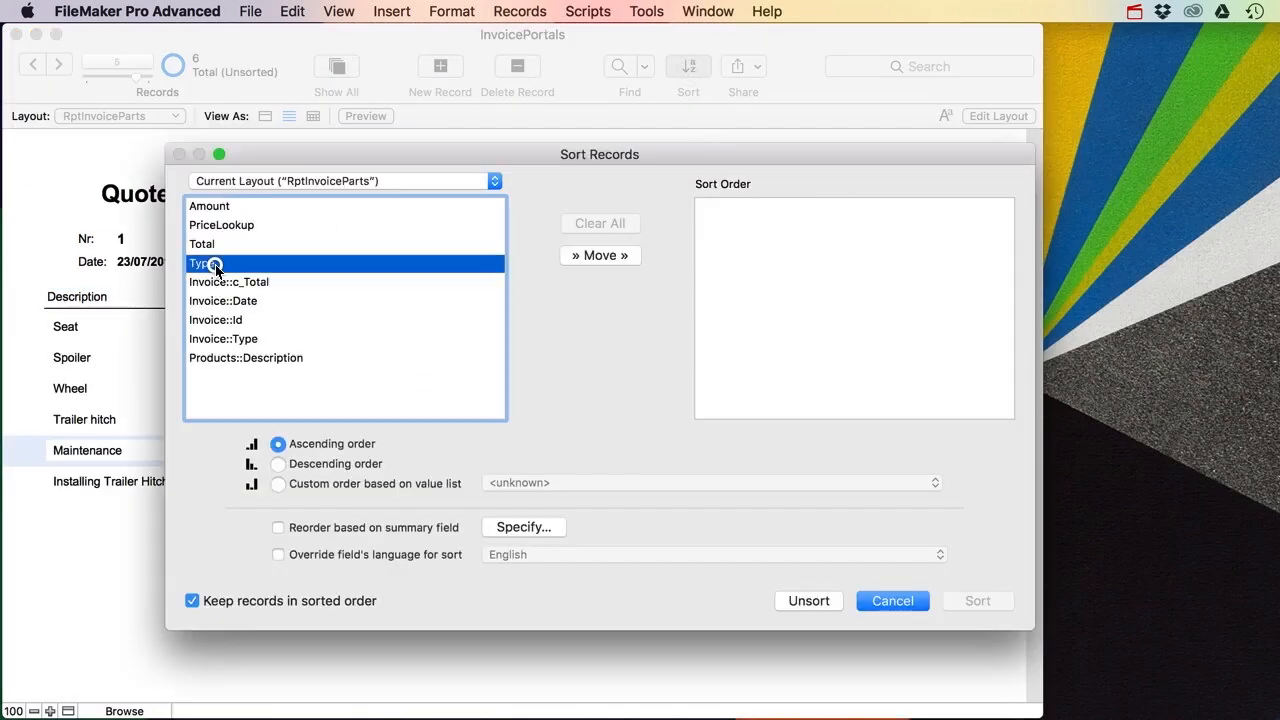
pyautogui.click(334, 183)
pyautogui.click(330, 197)
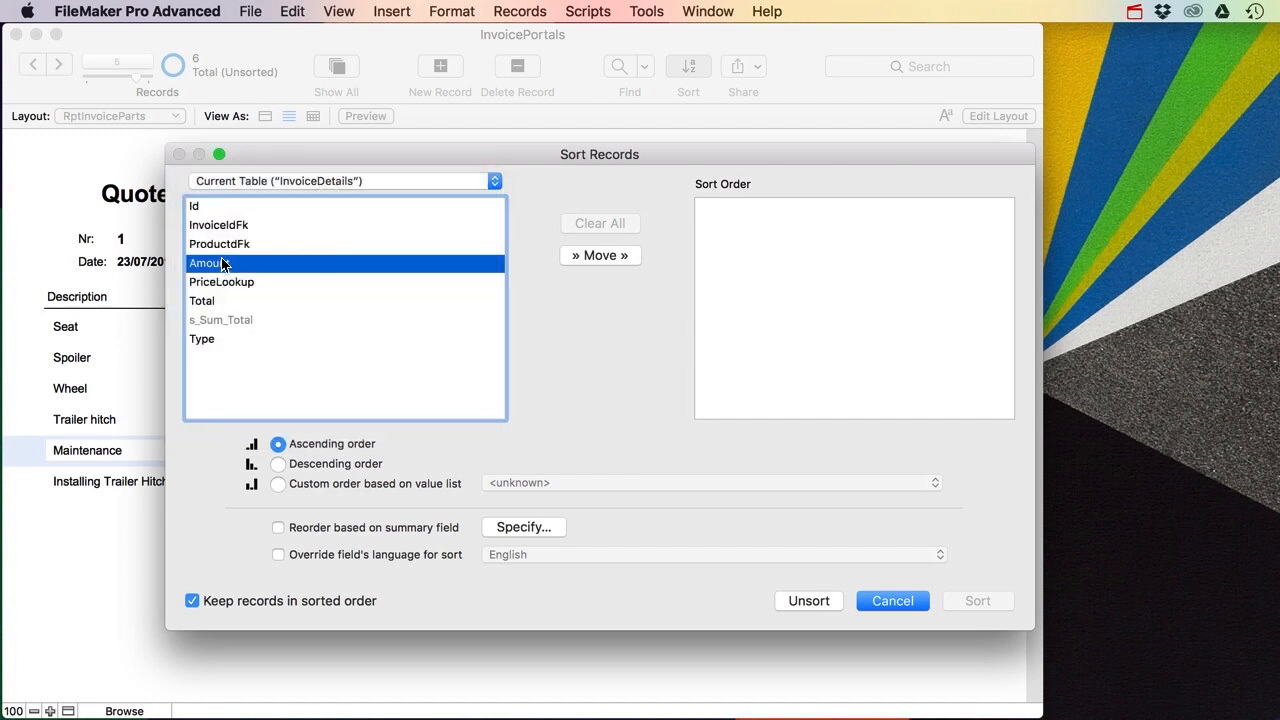
pyautogui.doubleClick(202, 340)
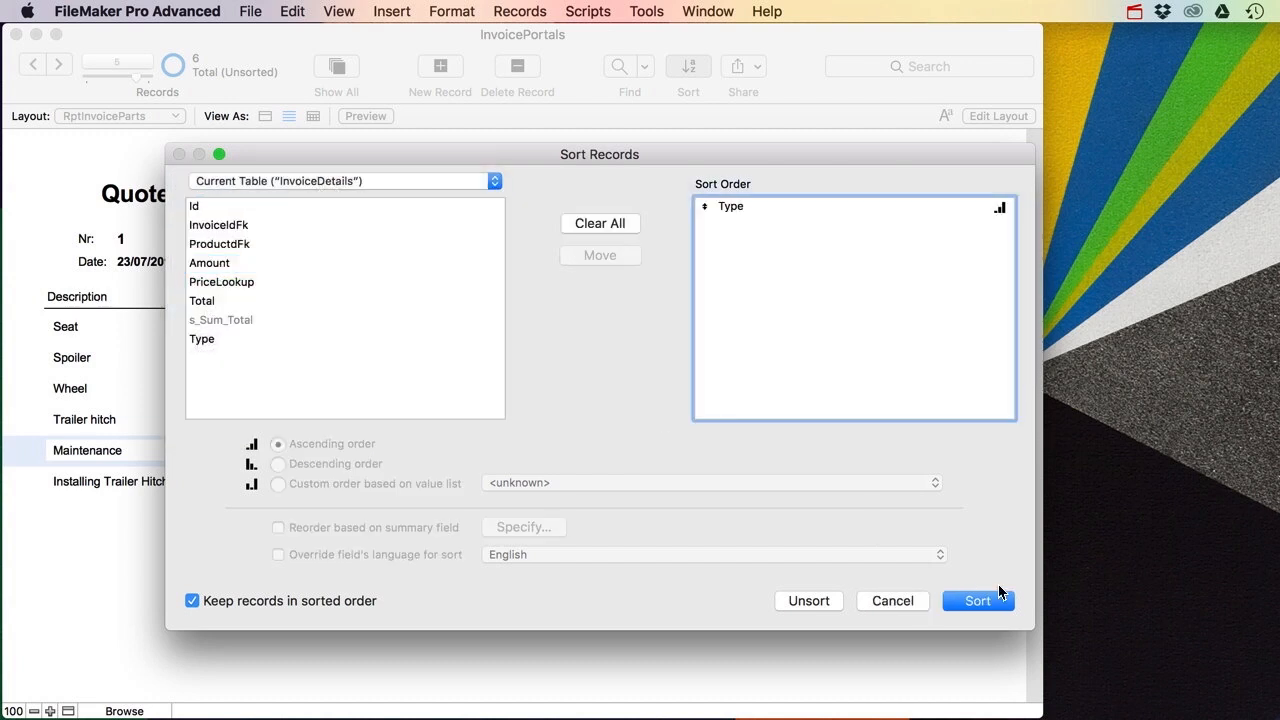
pyautogui.click(994, 601)
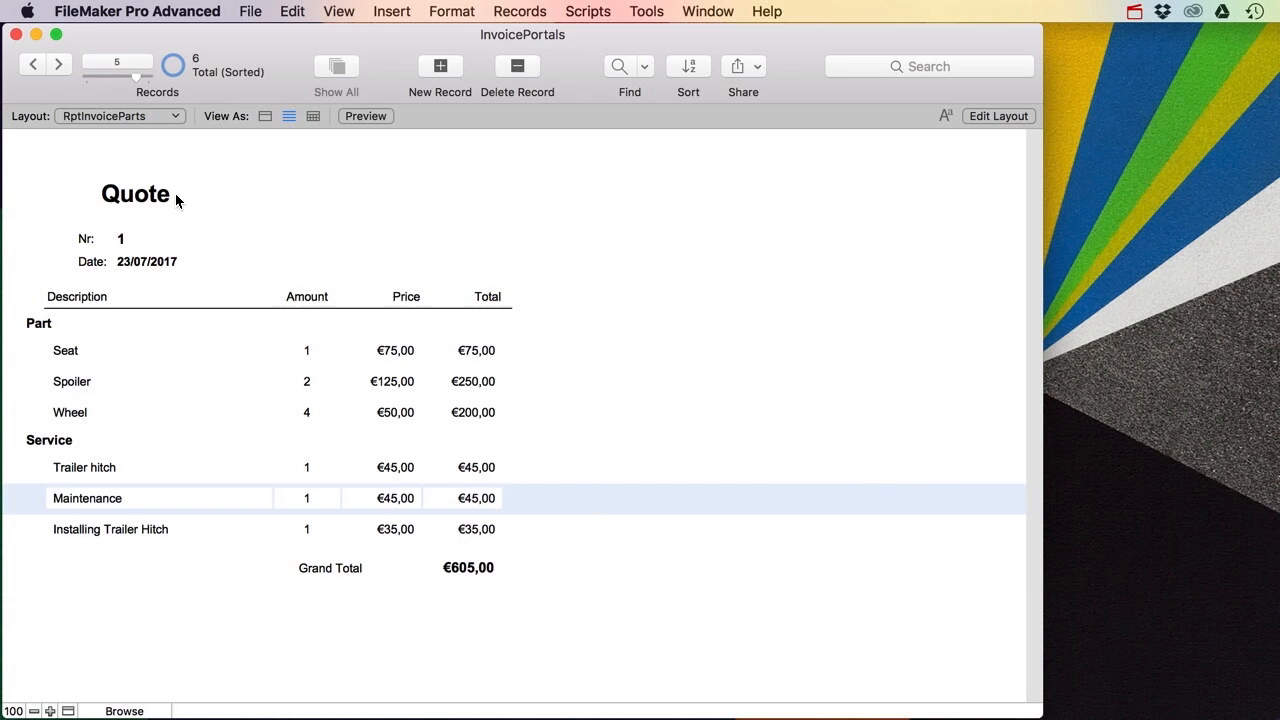
# Step: Go to the LayInvocie layout and open it for editing
pyautogui.click(120, 116)
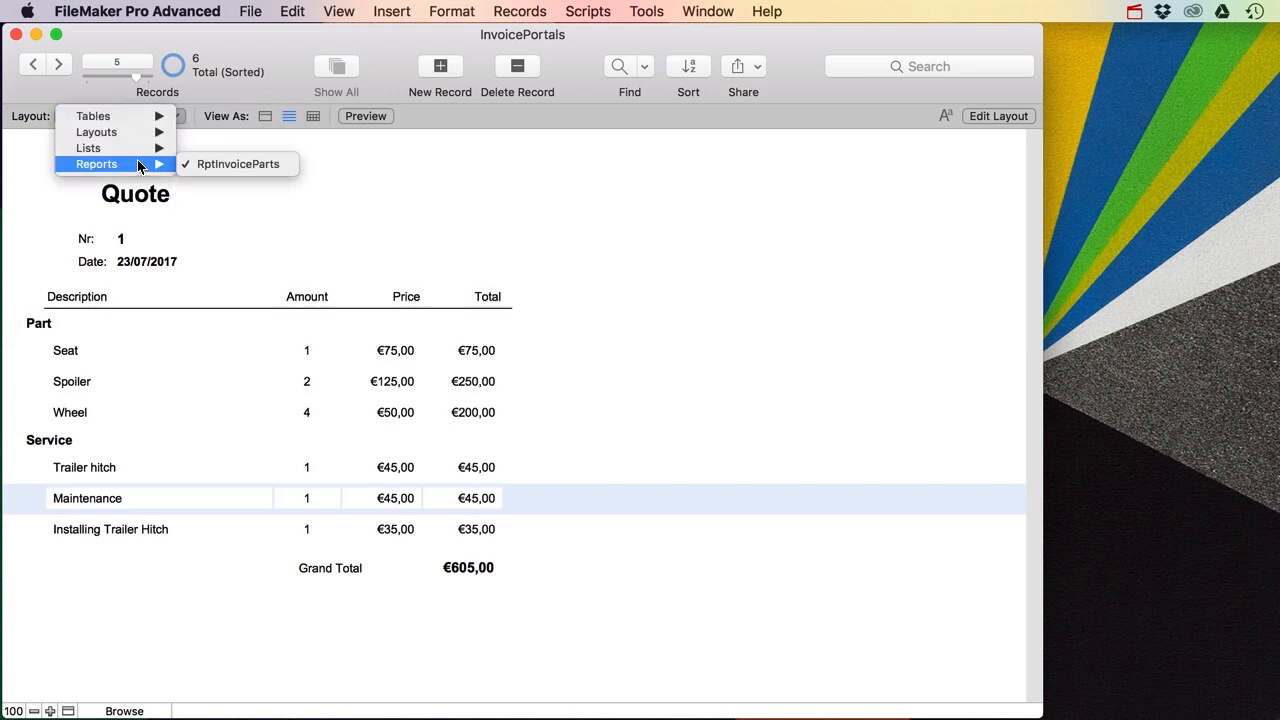
pyautogui.moveTo(140, 132)
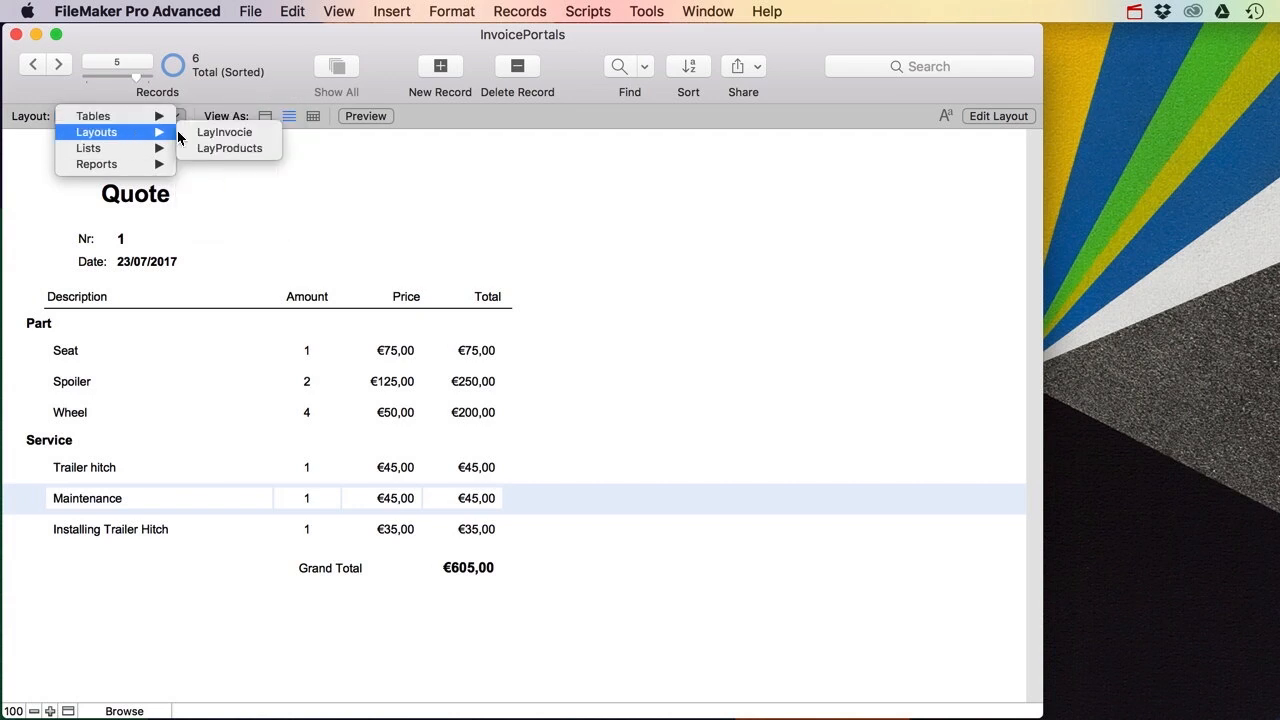
pyautogui.click(246, 135)
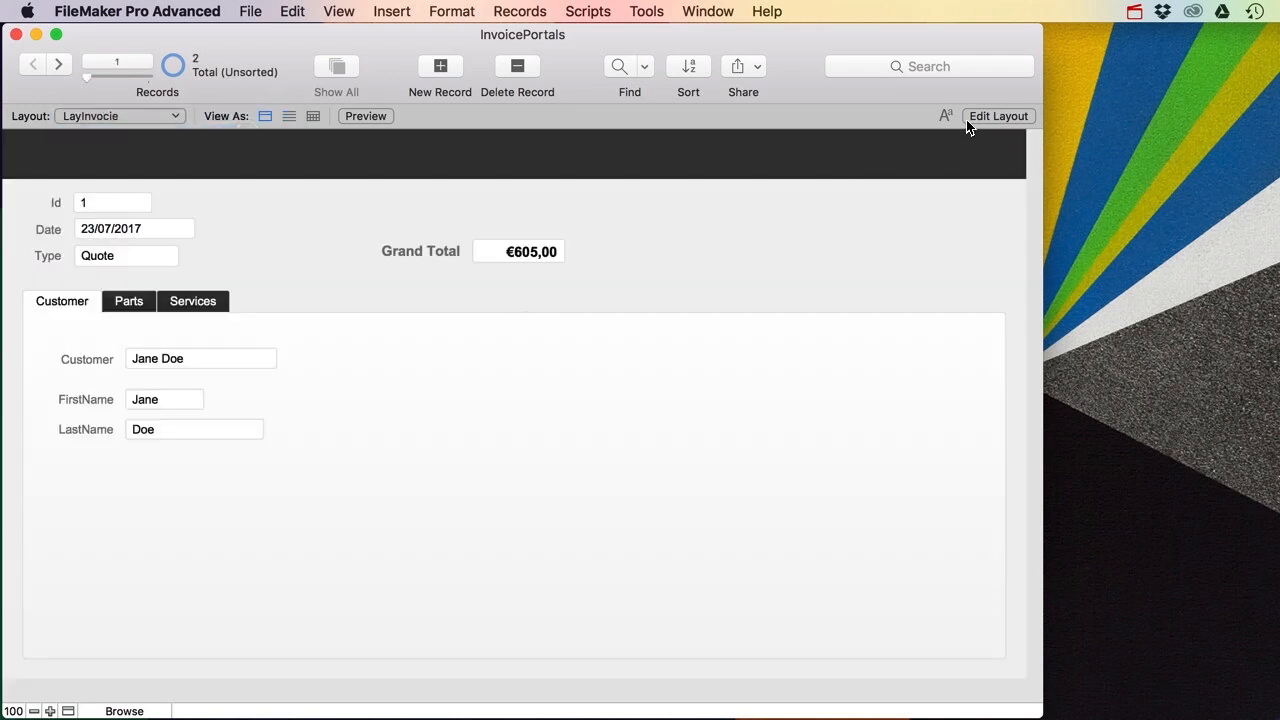
pyautogui.click(990, 117)
# Step: Draw a button about 127 by 44 pt beside the Grand Total, labelled Print, with a solid printer icon above the label
pyautogui.click(524, 66)
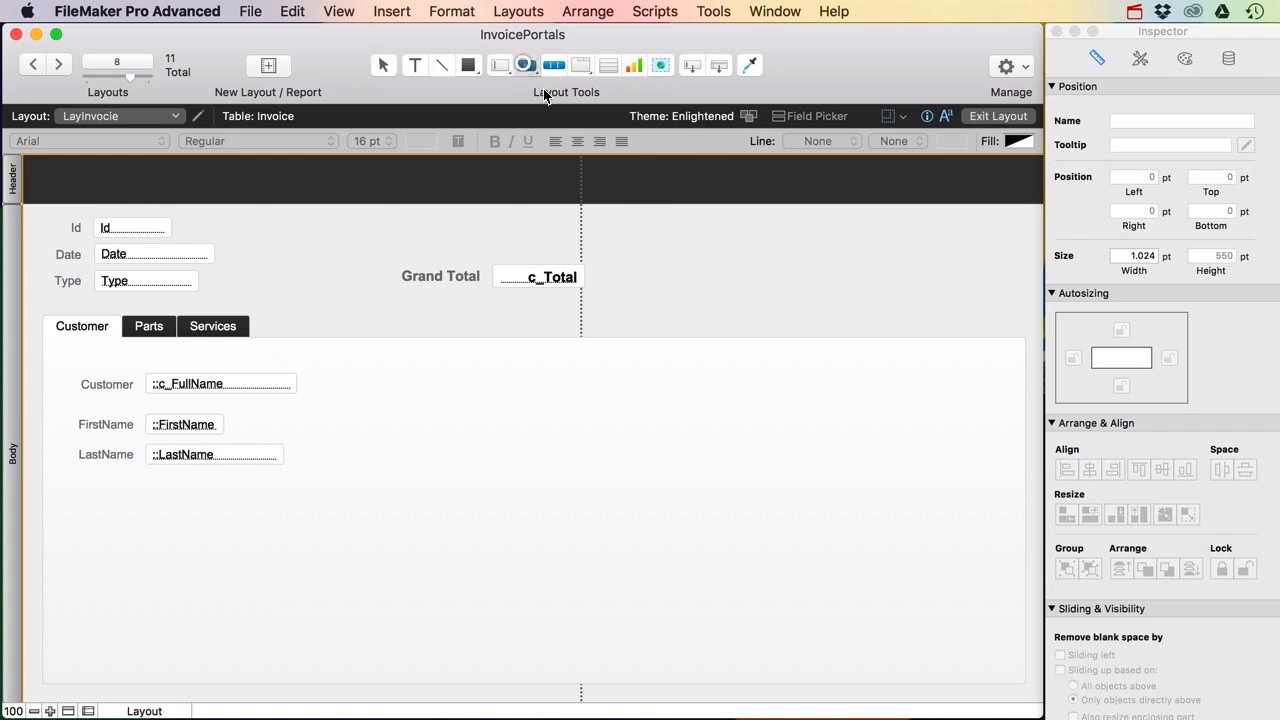
pyautogui.moveTo(692, 226); pyautogui.dragTo(819, 271)
pyautogui.write('Print')
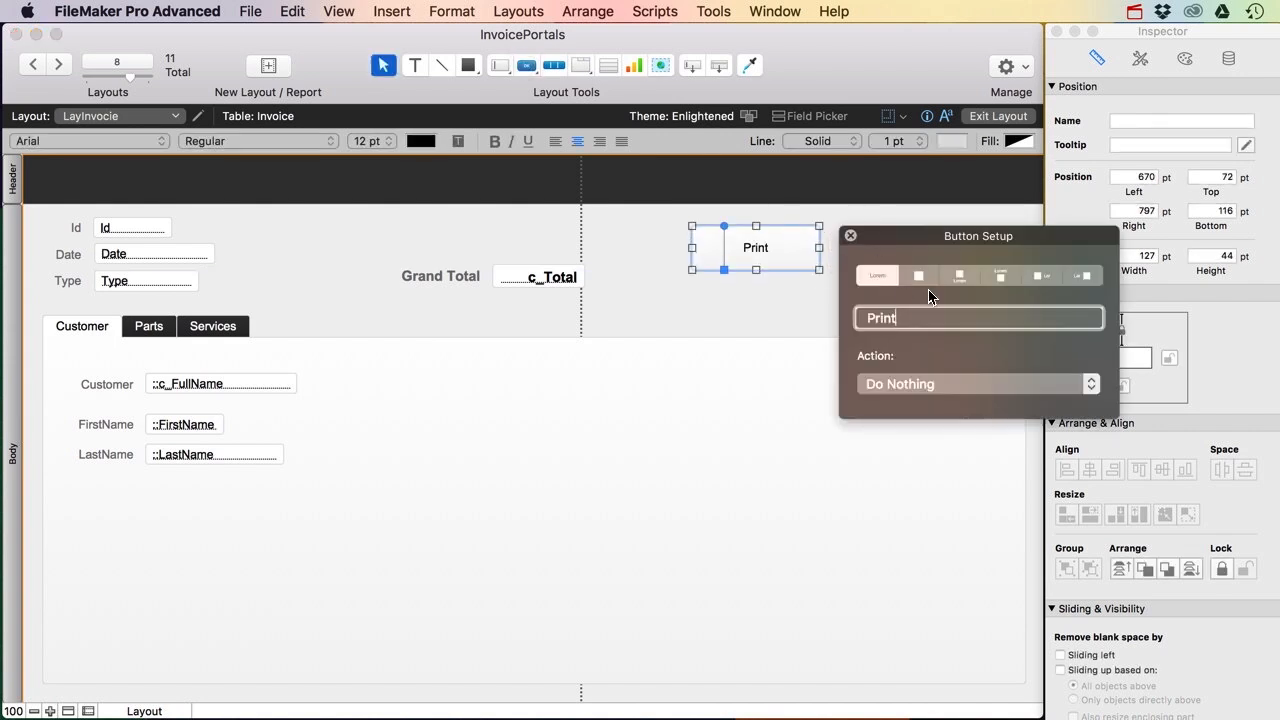
pyautogui.click(979, 275)
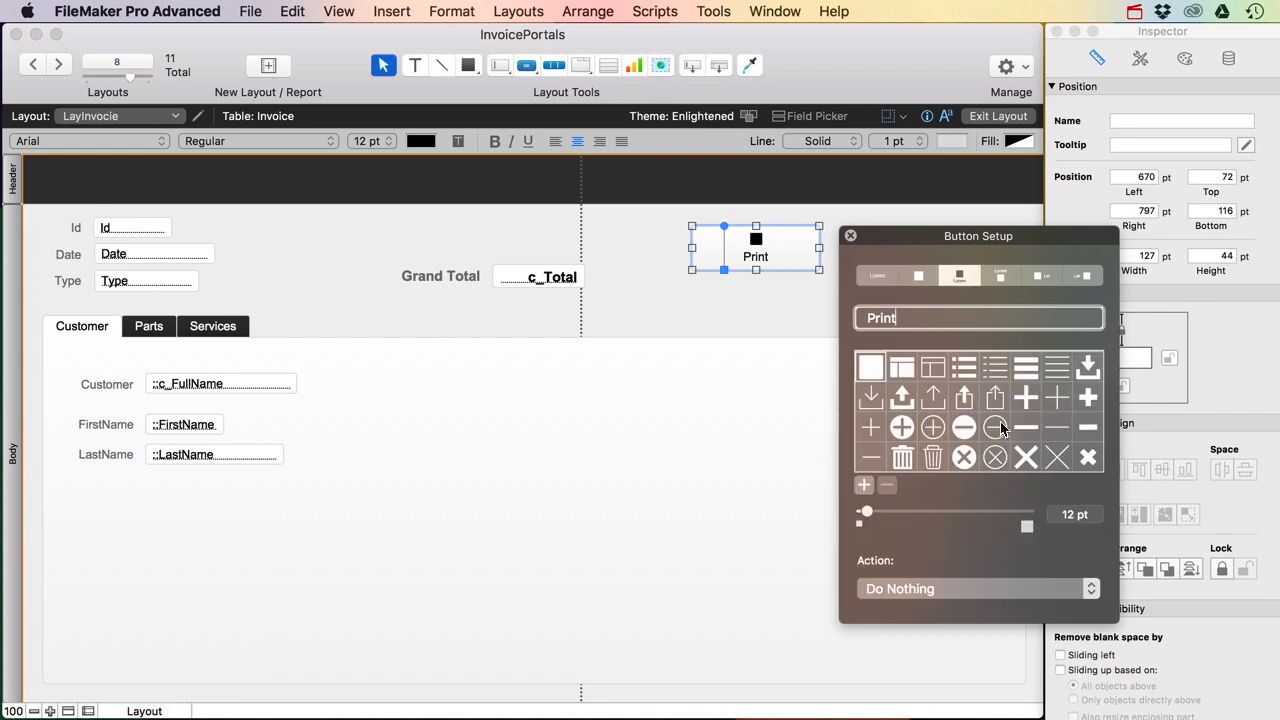
pyautogui.scroll(-5, 1000, 421)
pyautogui.scroll(-2, 1000, 421)
pyautogui.click(1022, 418)
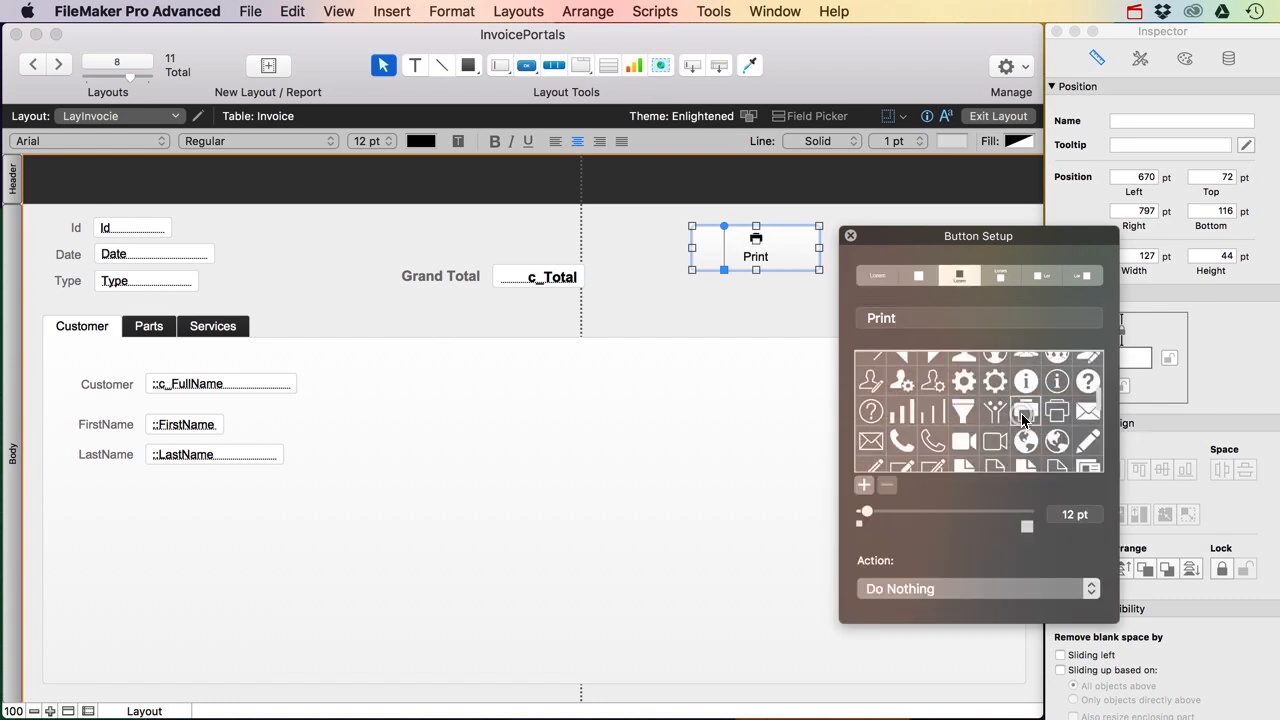
# Step: Enlarge the Print button's icon, close its setup, and resize the button to about 79 by 62 pt
pyautogui.click(1033, 527)
pyautogui.click(1033, 527)
pyautogui.click(1033, 527)
pyautogui.click(1033, 527)
pyautogui.click(1033, 527)
pyautogui.click(1033, 527)
pyautogui.click(851, 236)
pyautogui.moveTo(819, 248); pyautogui.dragTo(732, 288)
# Step: Open the Script Workspace and create a new script named Print Invoice
pyautogui.click(641, 11)
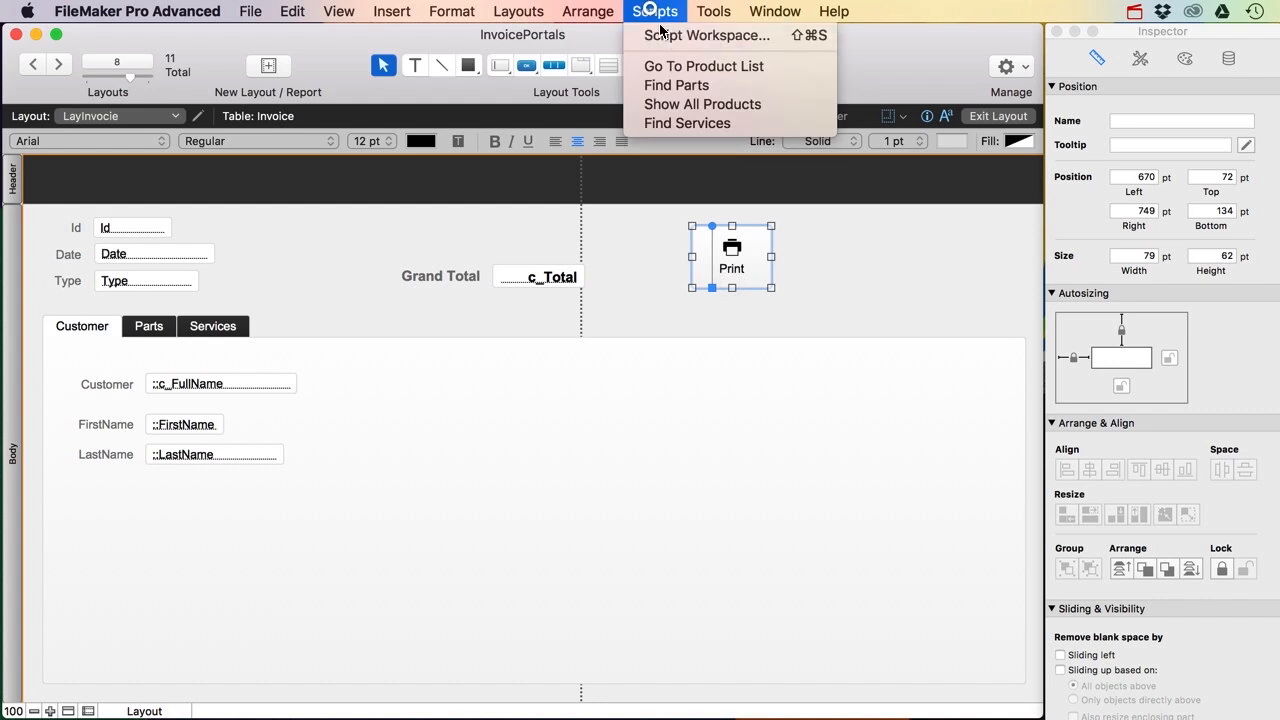
pyautogui.click(665, 37)
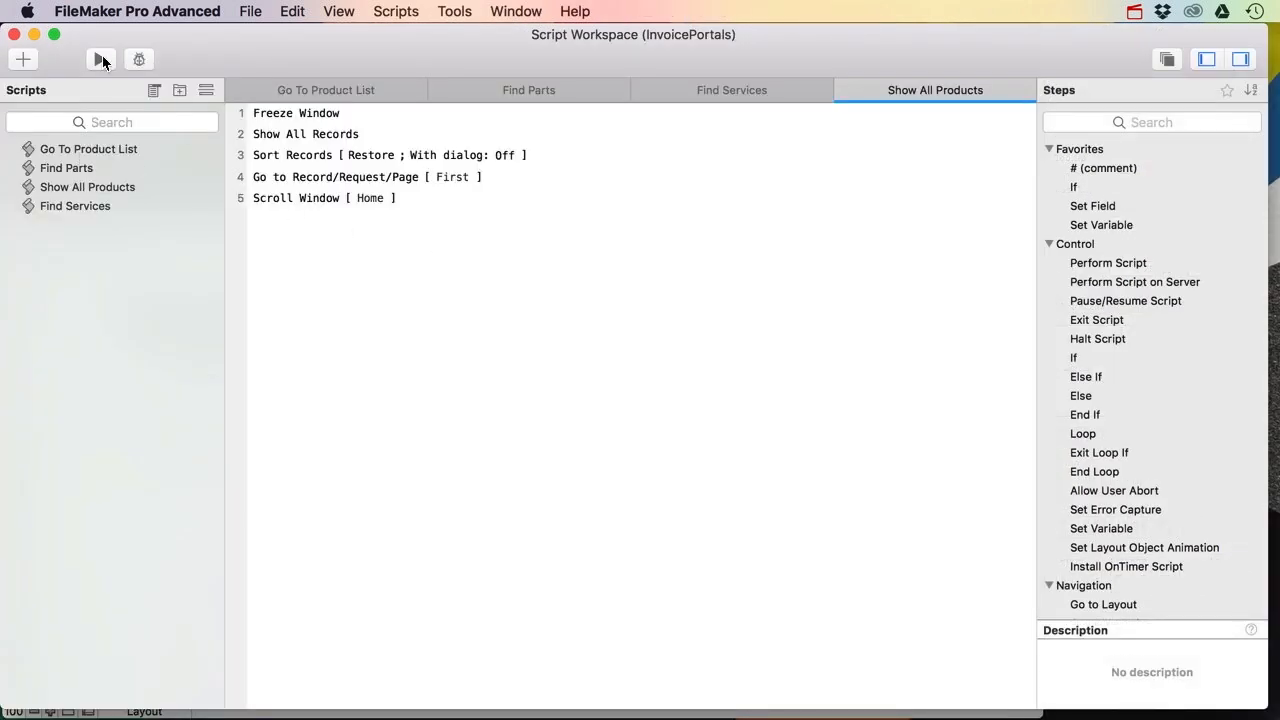
pyautogui.click(22, 59)
pyautogui.write('Print Invoice')
pyautogui.press('Return')
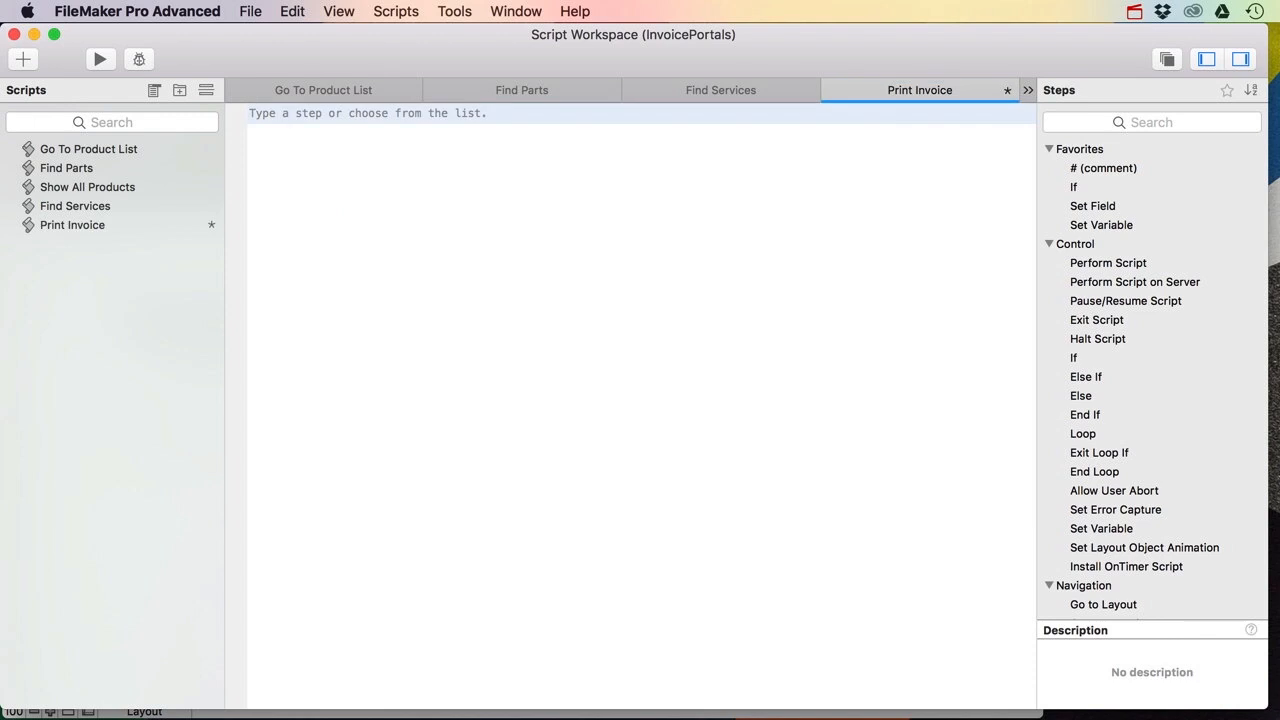
# Step: Add a Set Variable step that stores Invoice::Id in the local variable $InvoiceId
pyautogui.write('Set Variable')
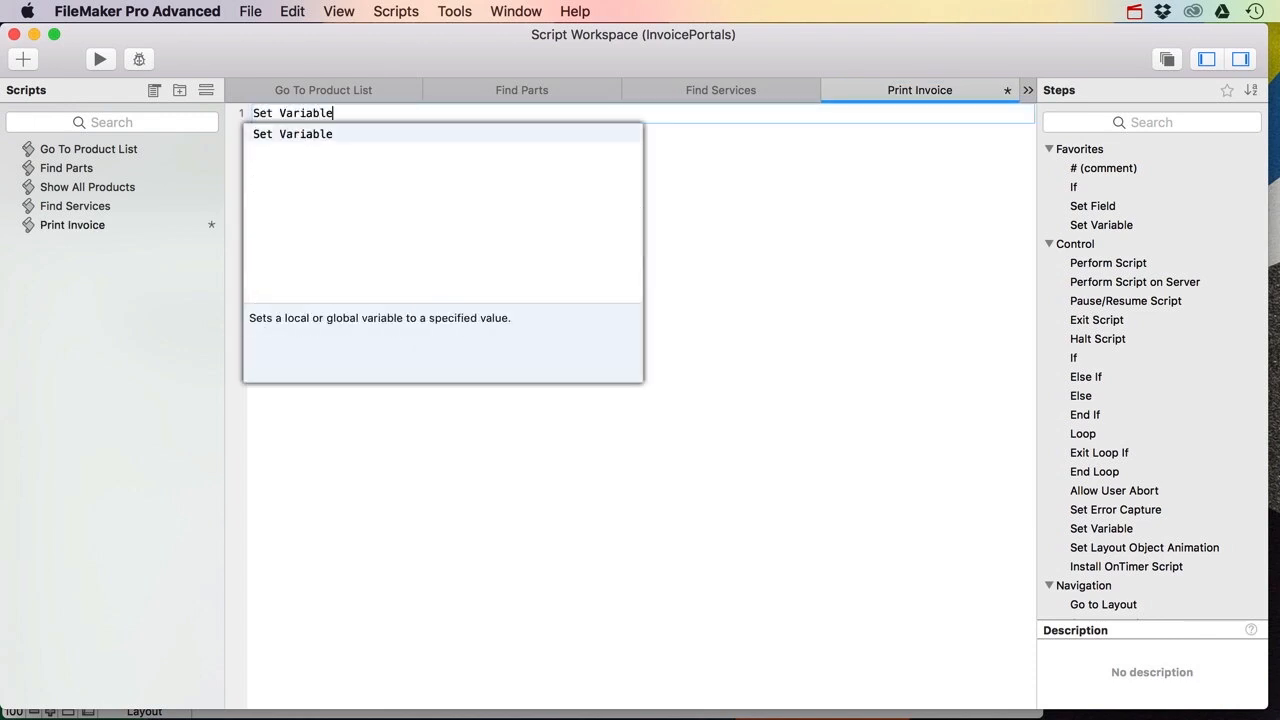
pyautogui.press('Return')
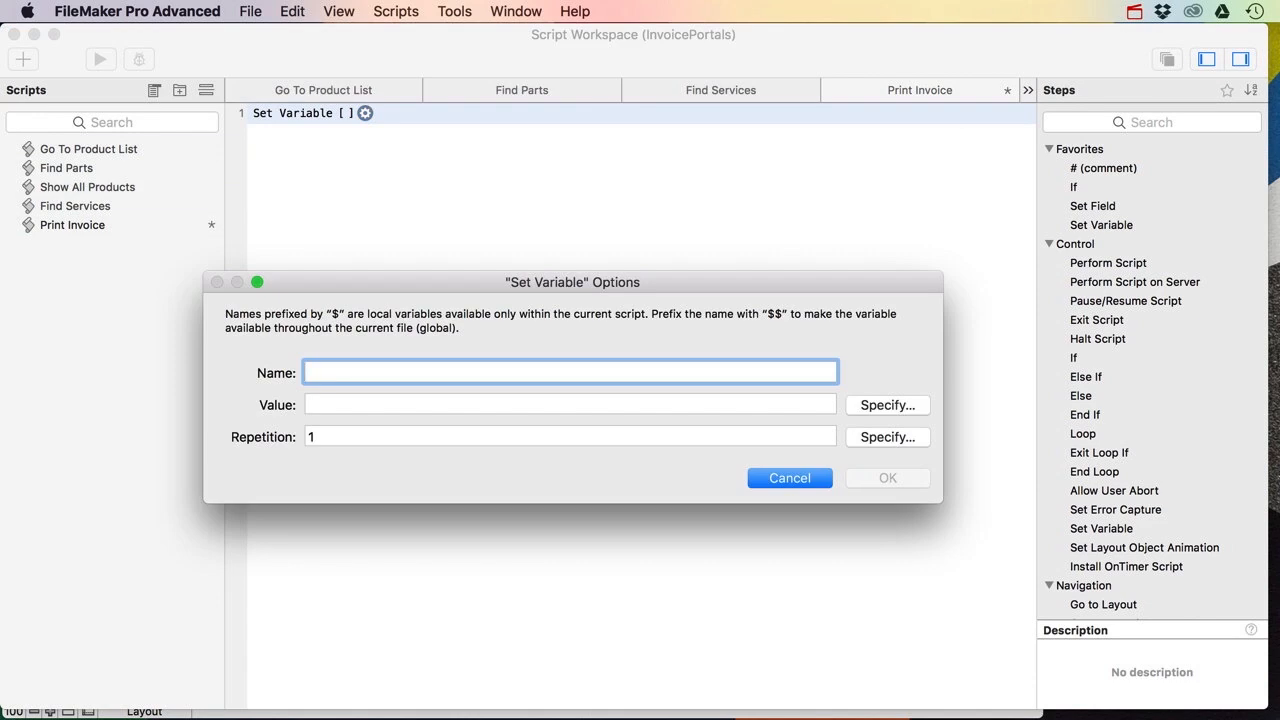
pyautogui.write('InvoiceId')
pyautogui.press('Tab')
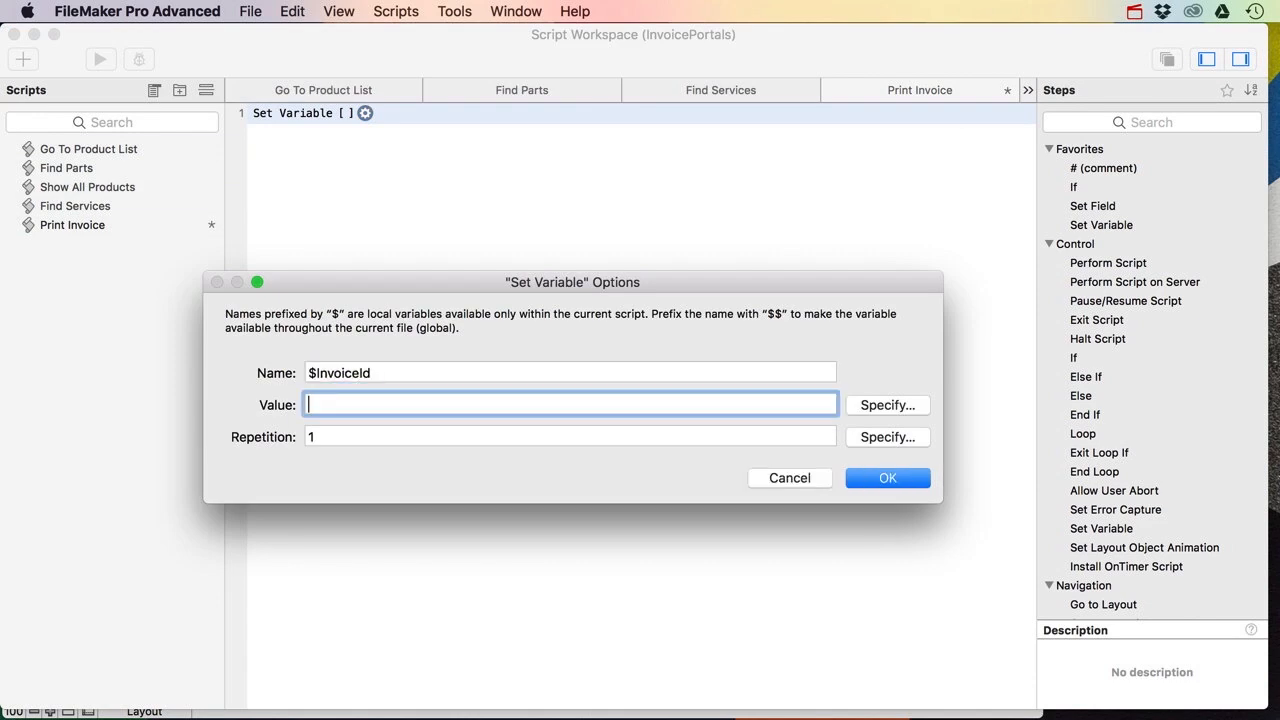
pyautogui.click(872, 410)
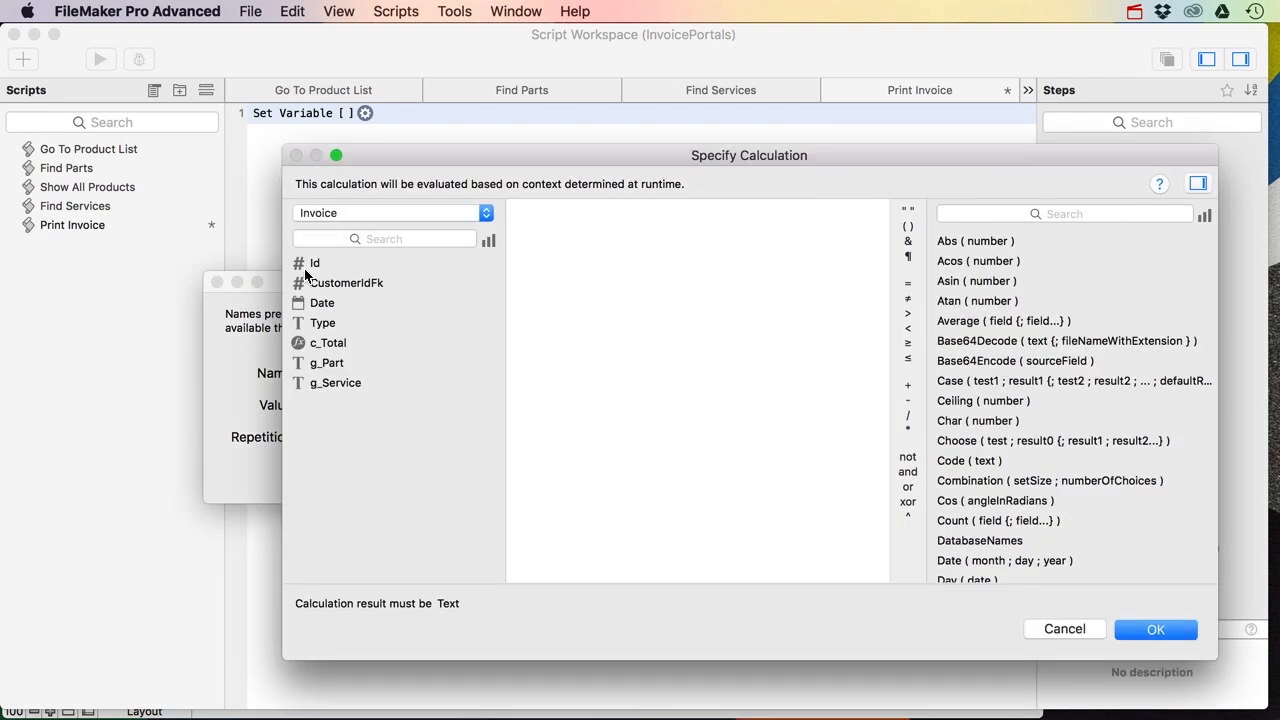
pyautogui.doubleClick(318, 264)
pyautogui.click(1164, 632)
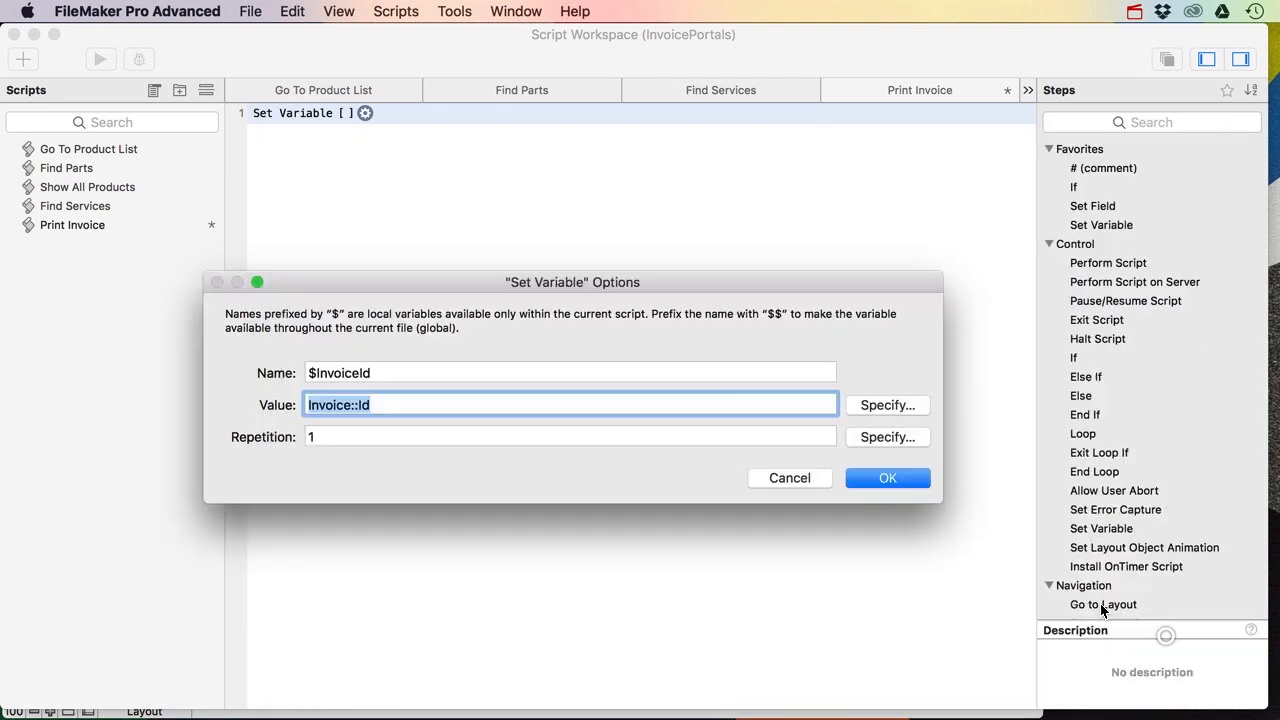
pyautogui.click(884, 479)
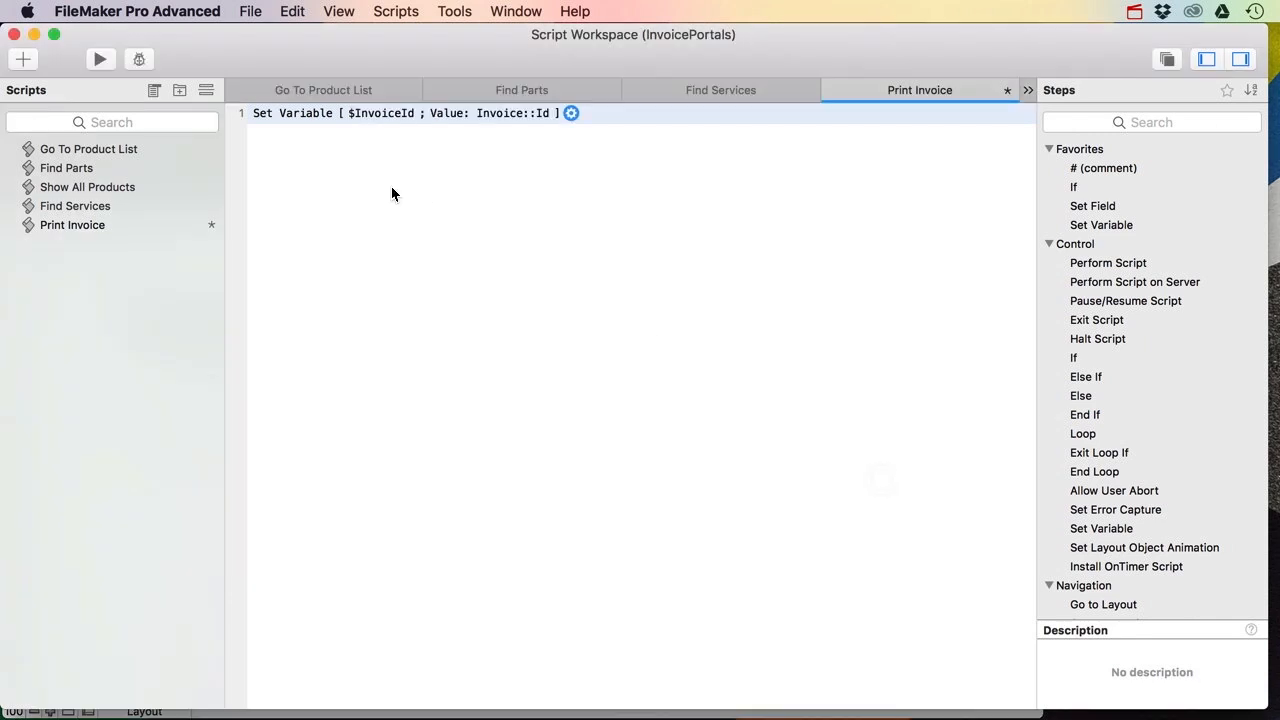
# Step: Add a Freeze Window step below the Set Variable step
pyautogui.press('Return')
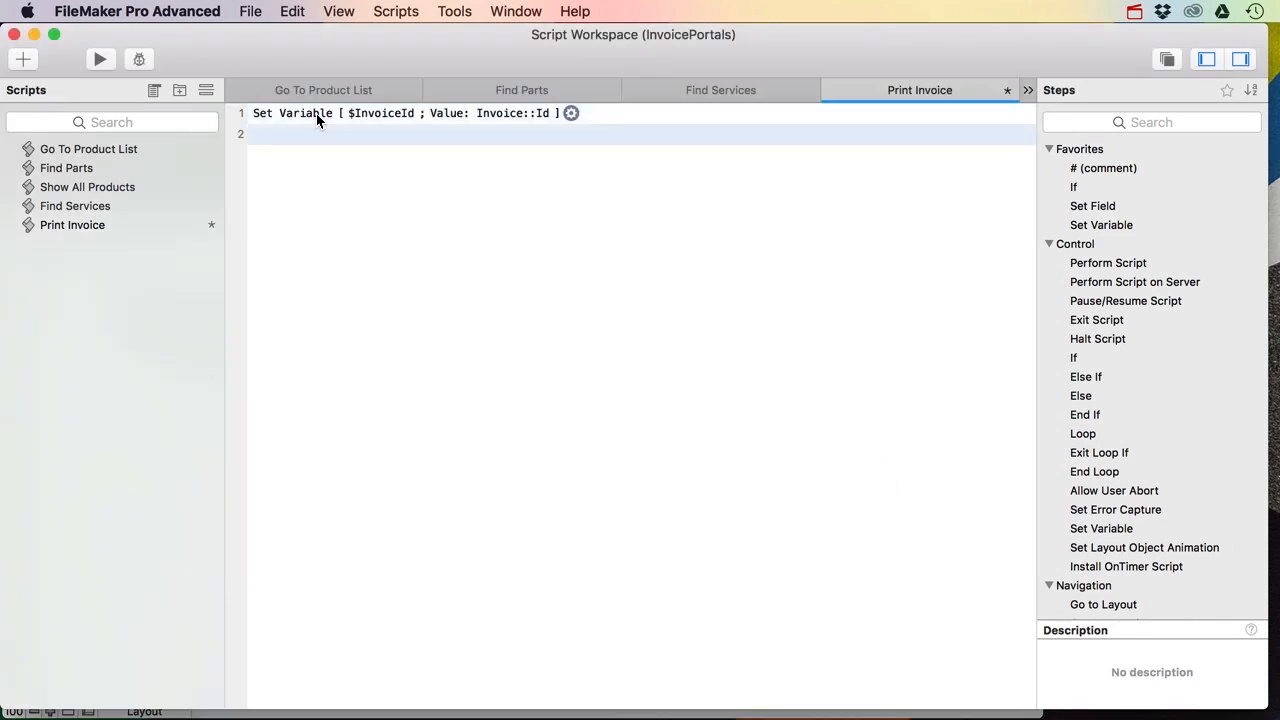
pyautogui.write('Frz')
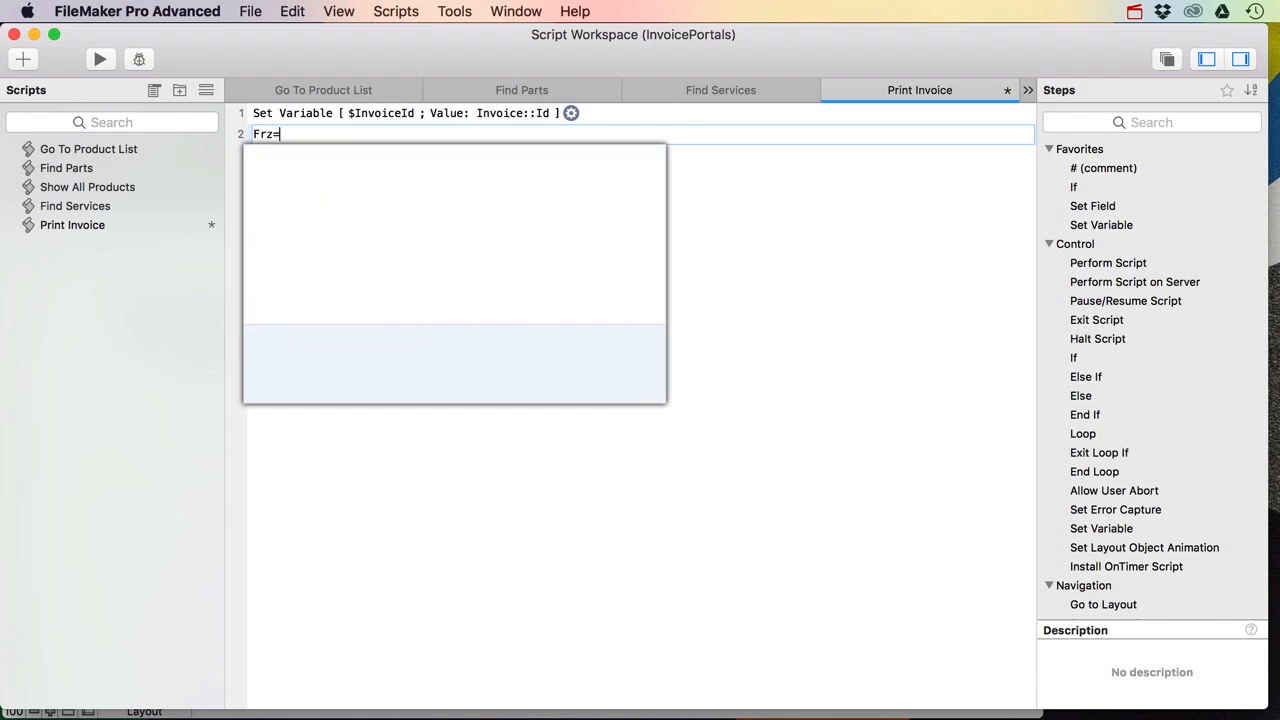
pyautogui.press('BackSpace')
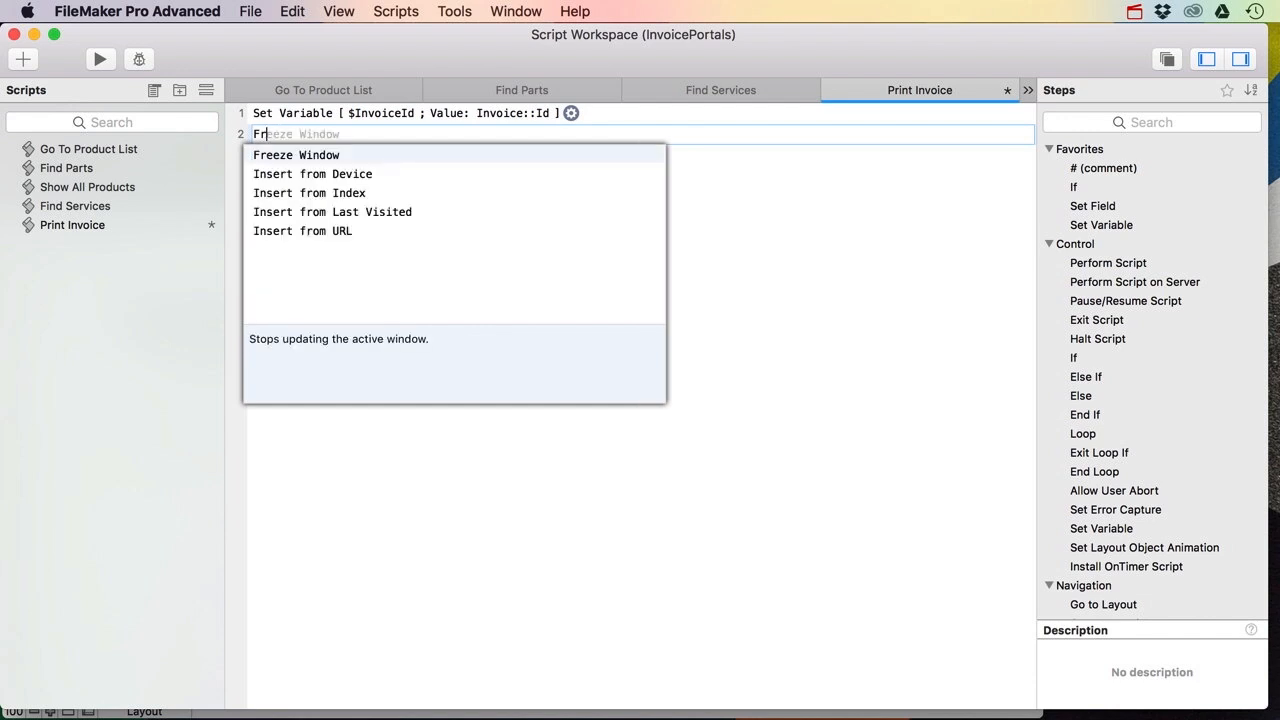
pyautogui.press('Return')
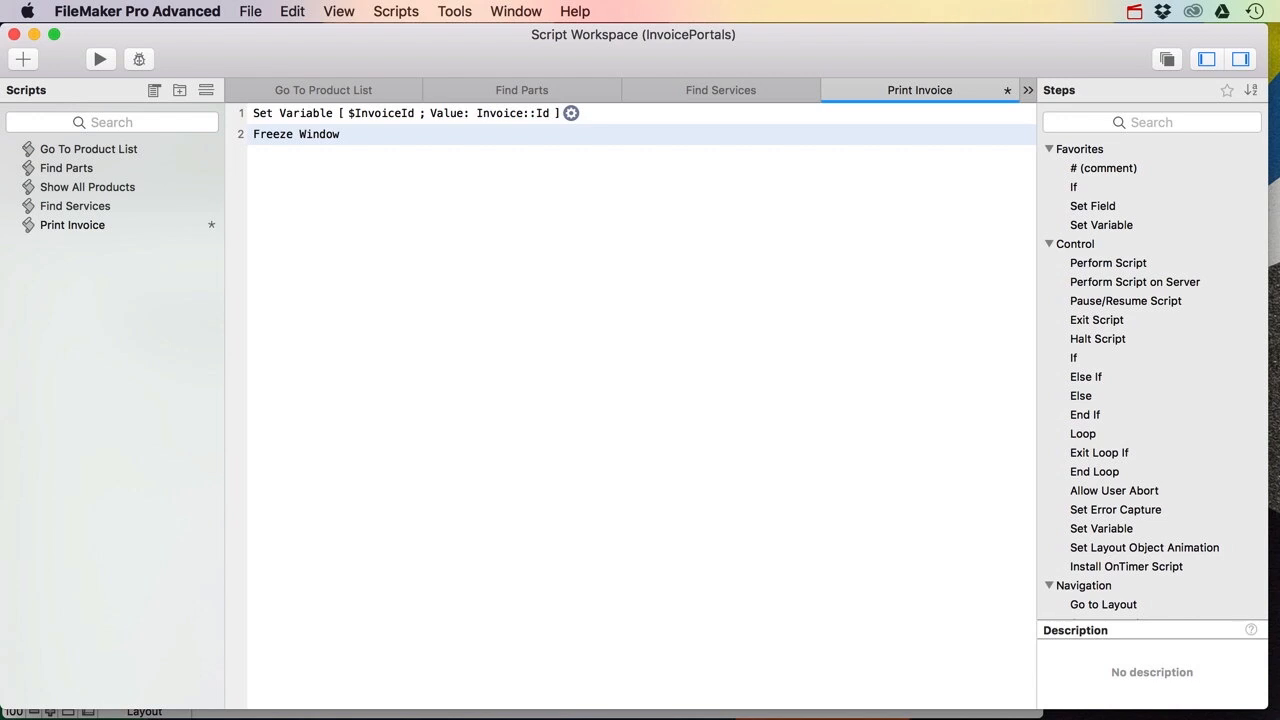
# Step: Add a Go to Layout step that targets the RptInvoiceParts report layout
pyautogui.press('Return')
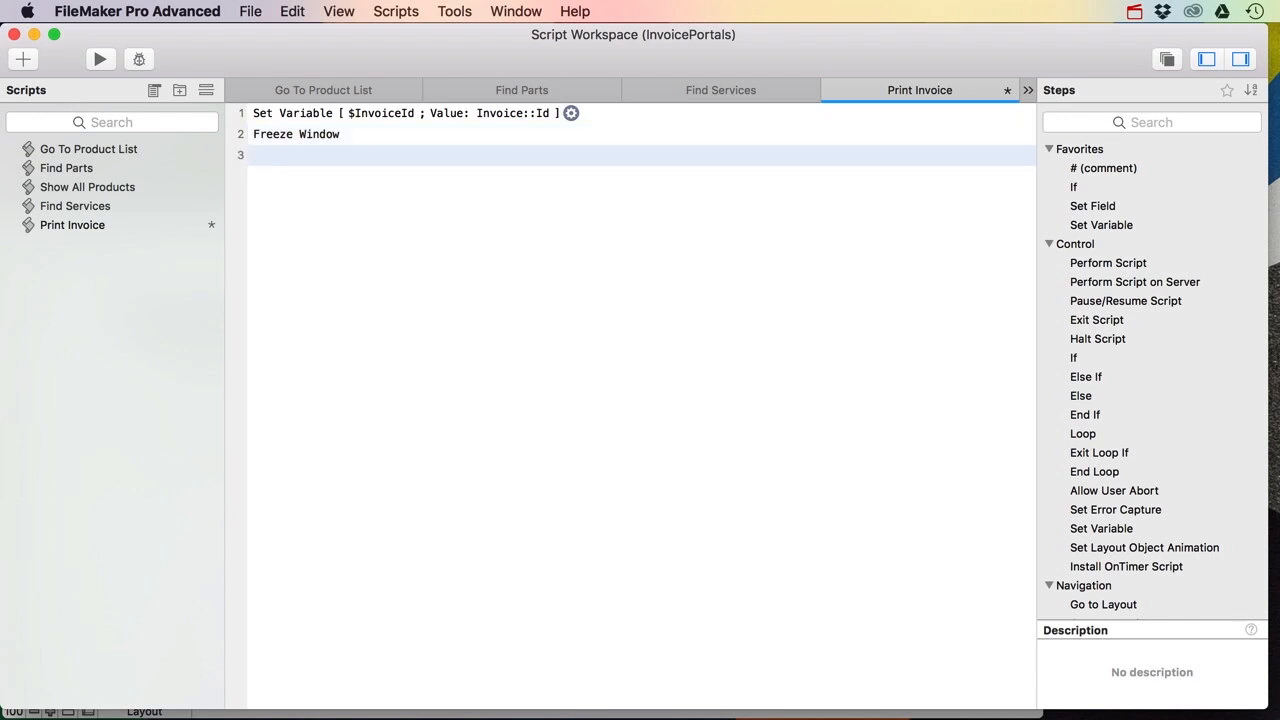
pyautogui.write('Go to L')
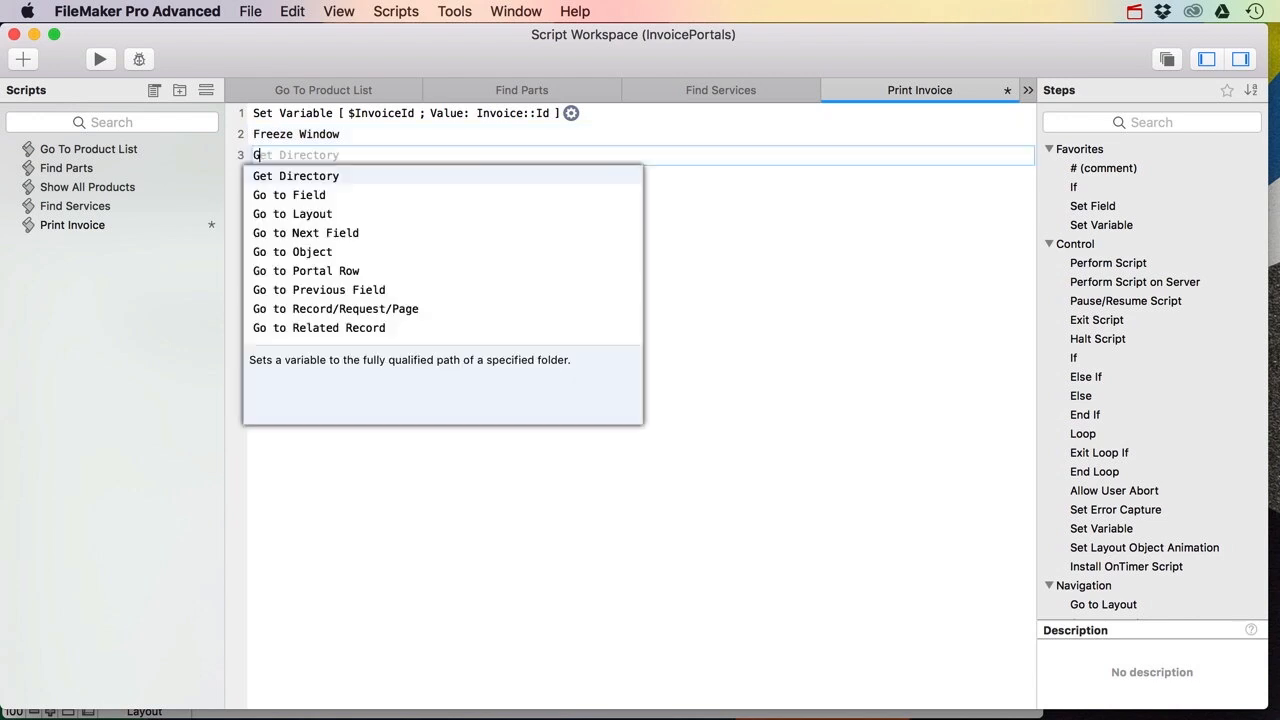
pyautogui.press('Return')
pyautogui.press('space')
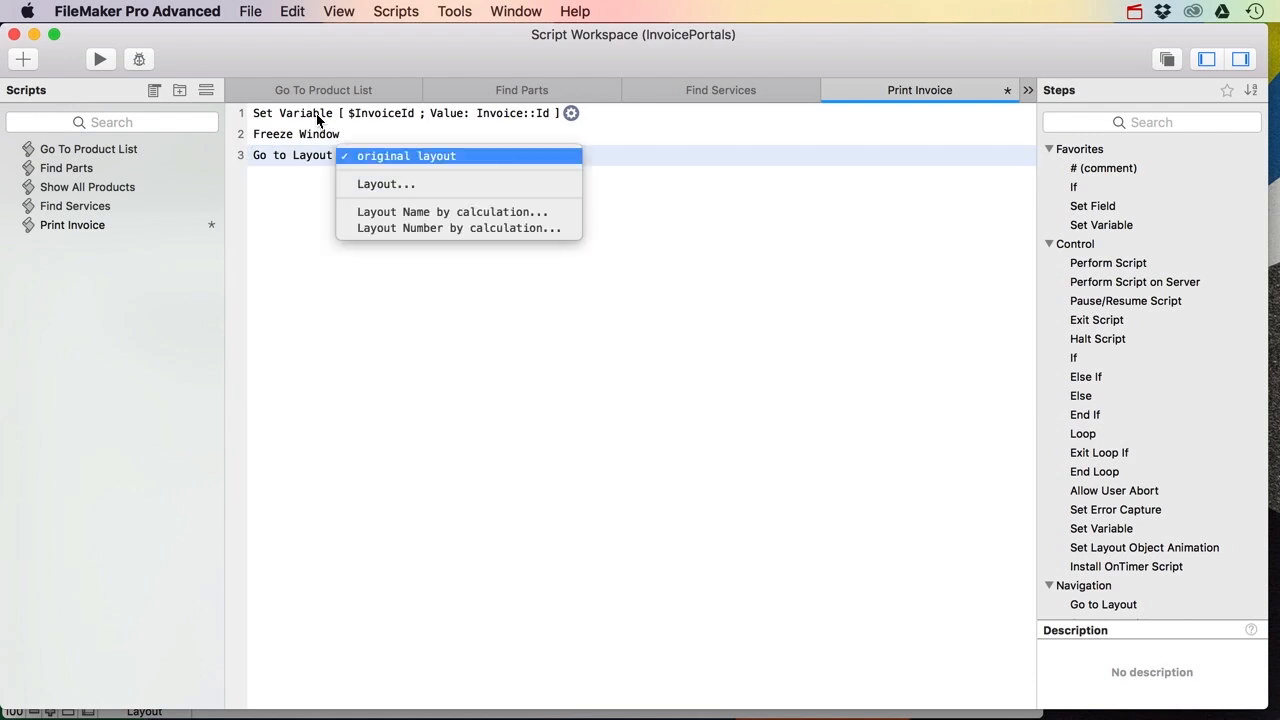
pyautogui.press('Escape')
pyautogui.click(386, 156)
pyautogui.click(386, 184)
pyautogui.click(566, 391)
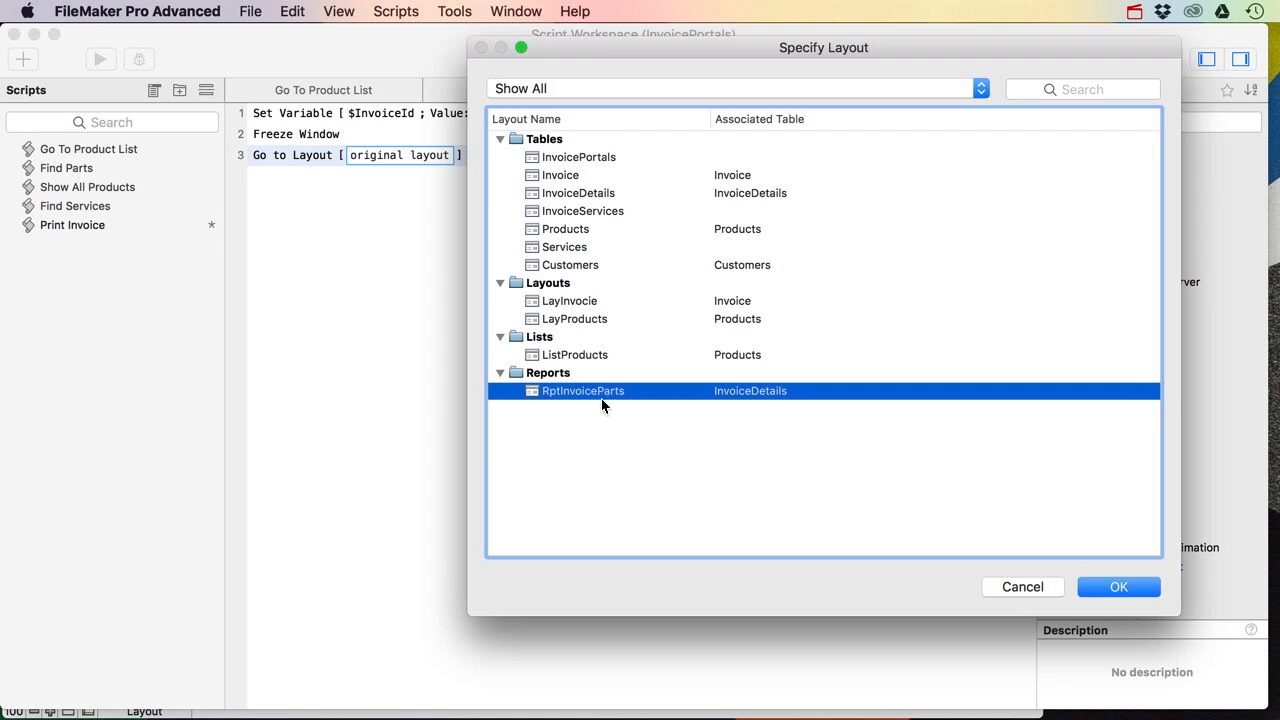
pyautogui.click(1140, 590)
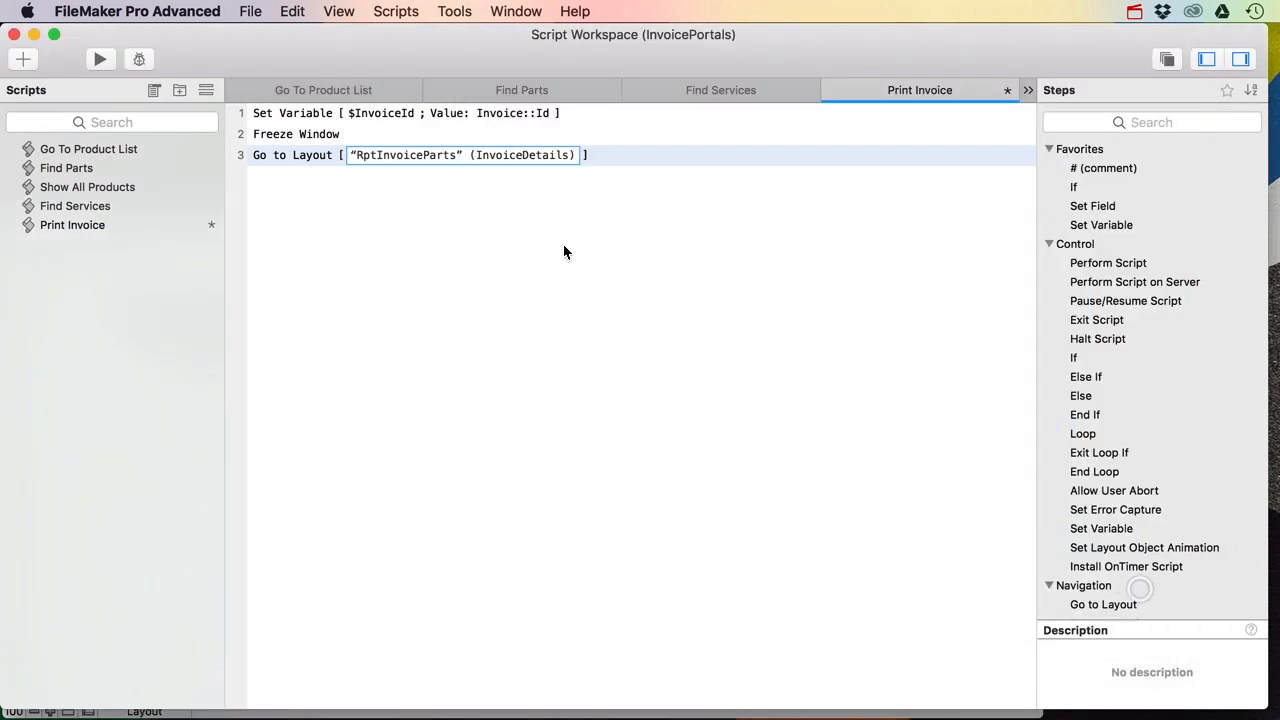
# Step: Add an Enter Find Mode step with Pause off after the Go to Layout step
pyautogui.click(281, 156)
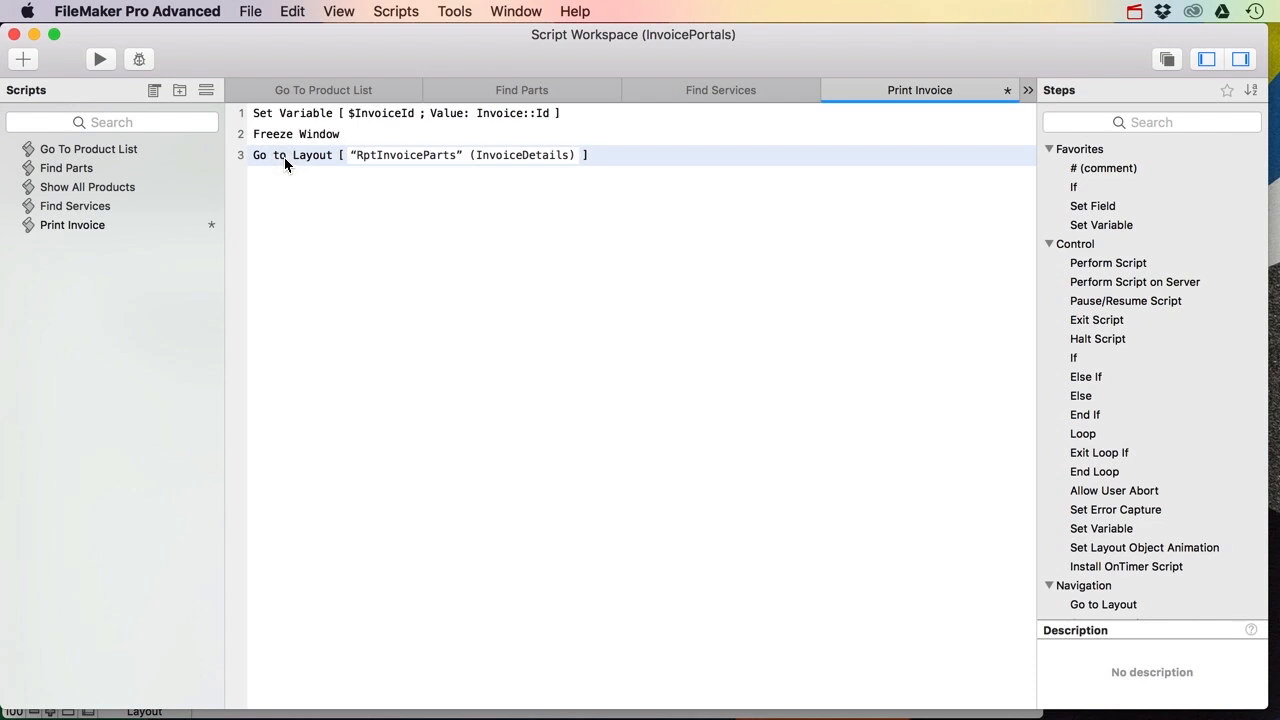
pyautogui.press('Return')
pyautogui.write('Enter')
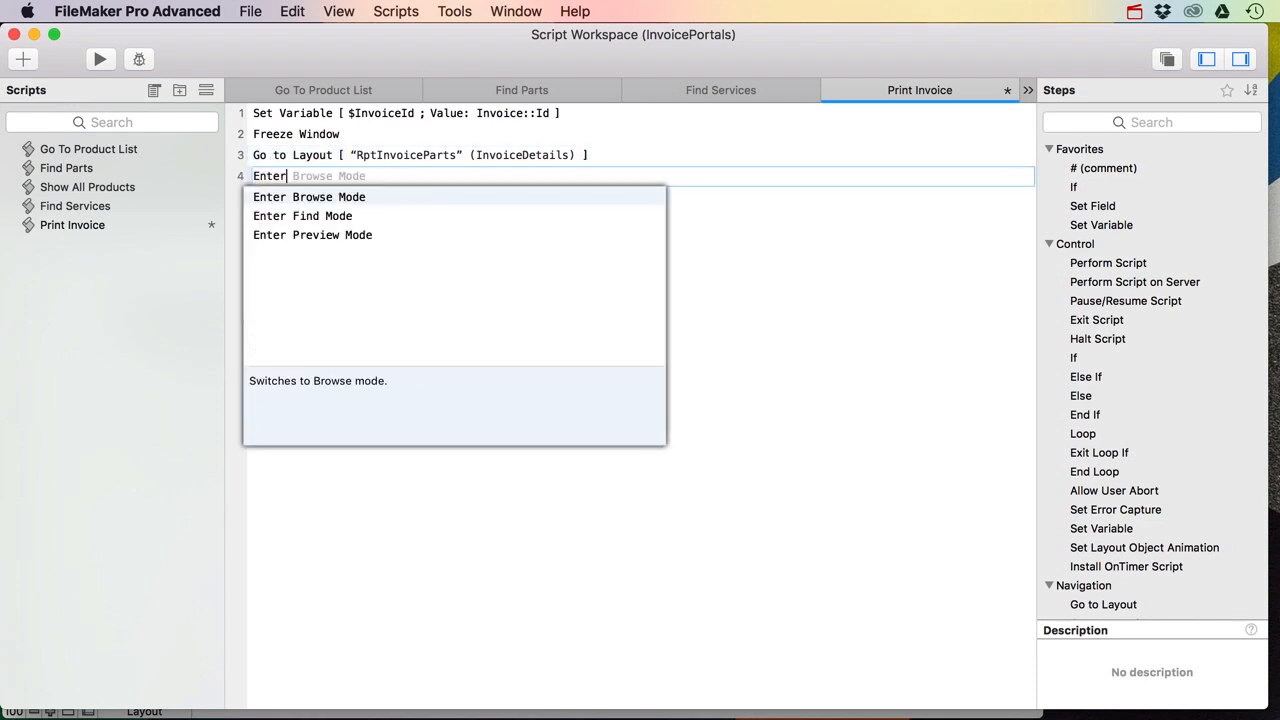
pyautogui.press('Down')
pyautogui.press('Return')
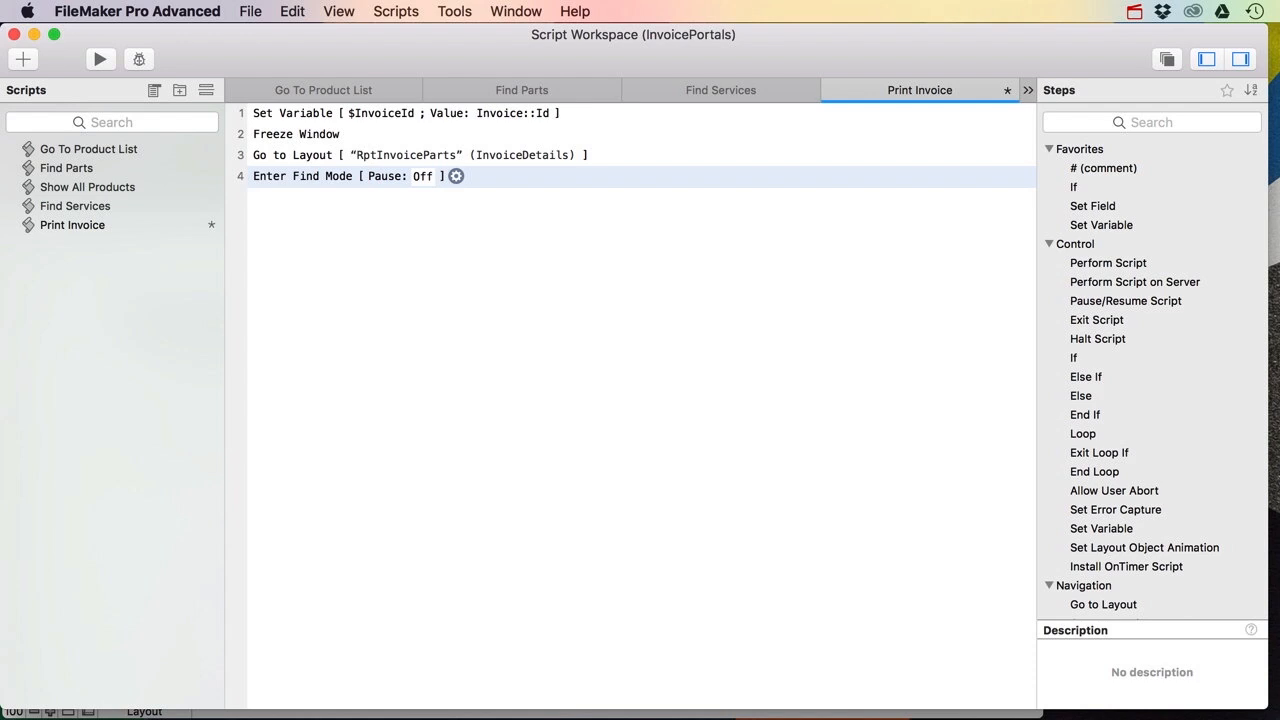
# Step: Add a Set Field step with InvoiceDetails::InvoiceIdFk as its target field
pyautogui.press('Return')
pyautogui.write('Set f')
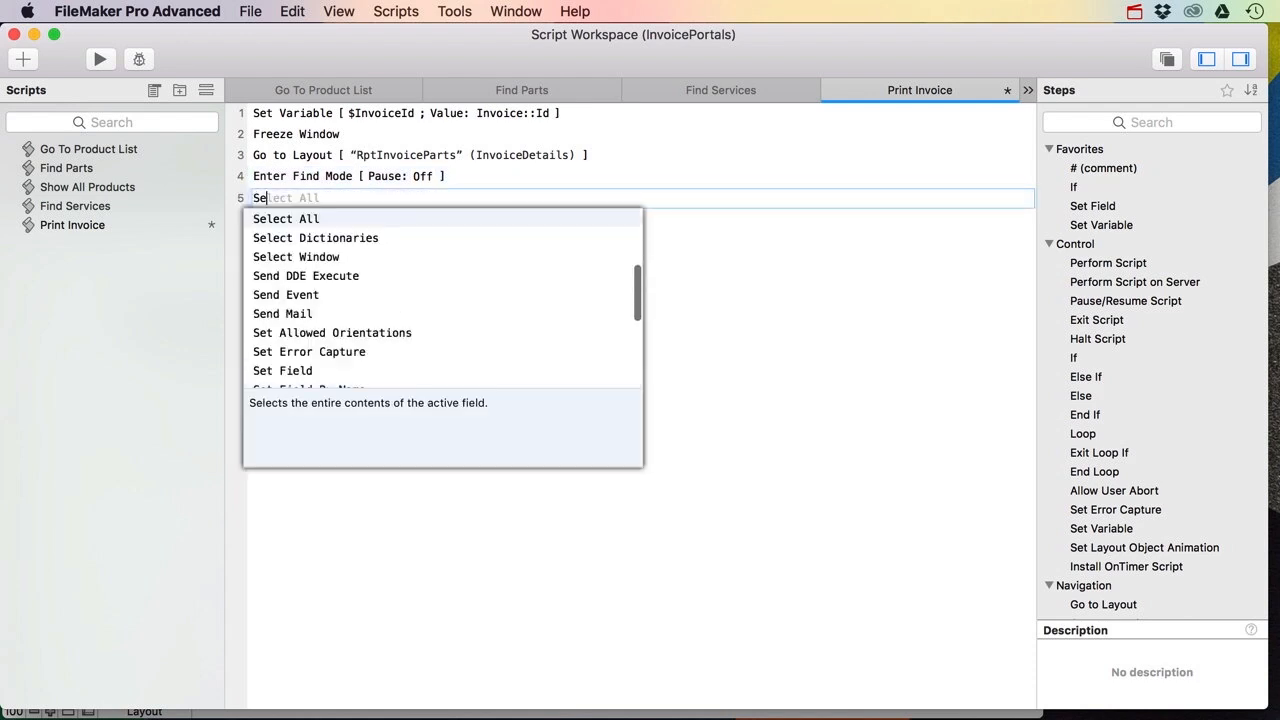
pyautogui.press('Return')
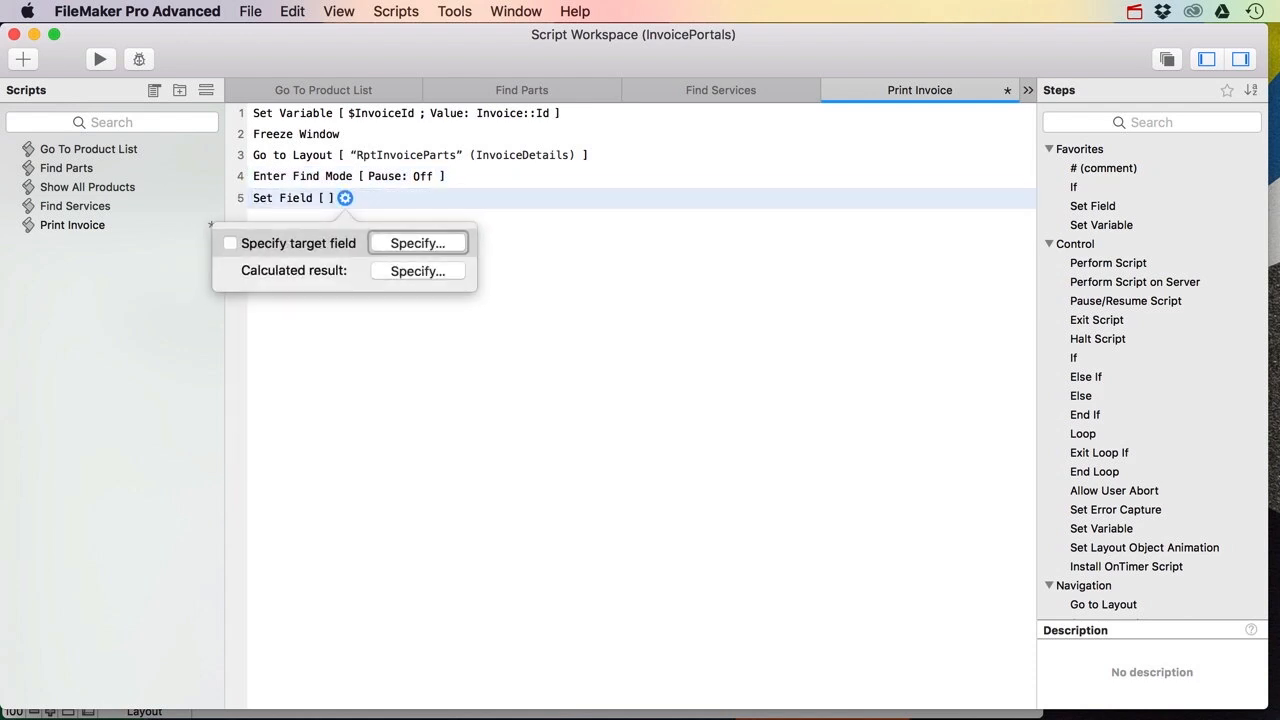
pyautogui.press('Return')
pyautogui.click(663, 184)
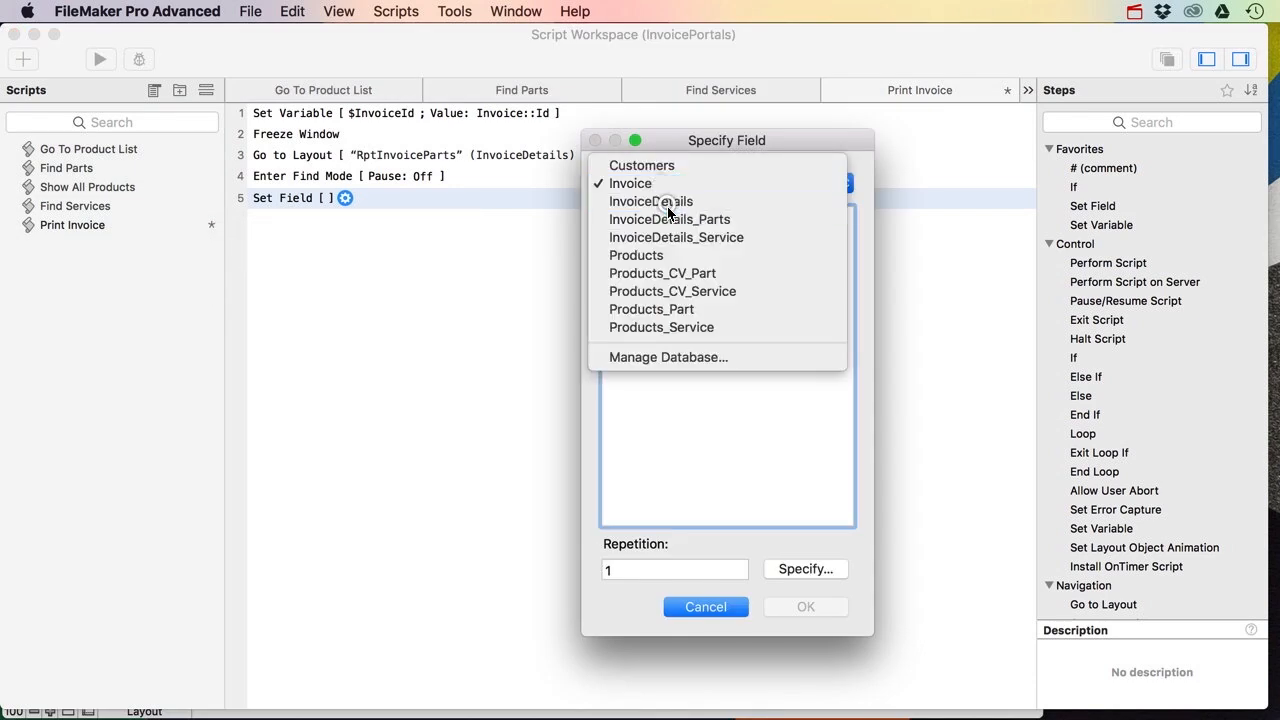
pyautogui.click(666, 203)
pyautogui.click(650, 234)
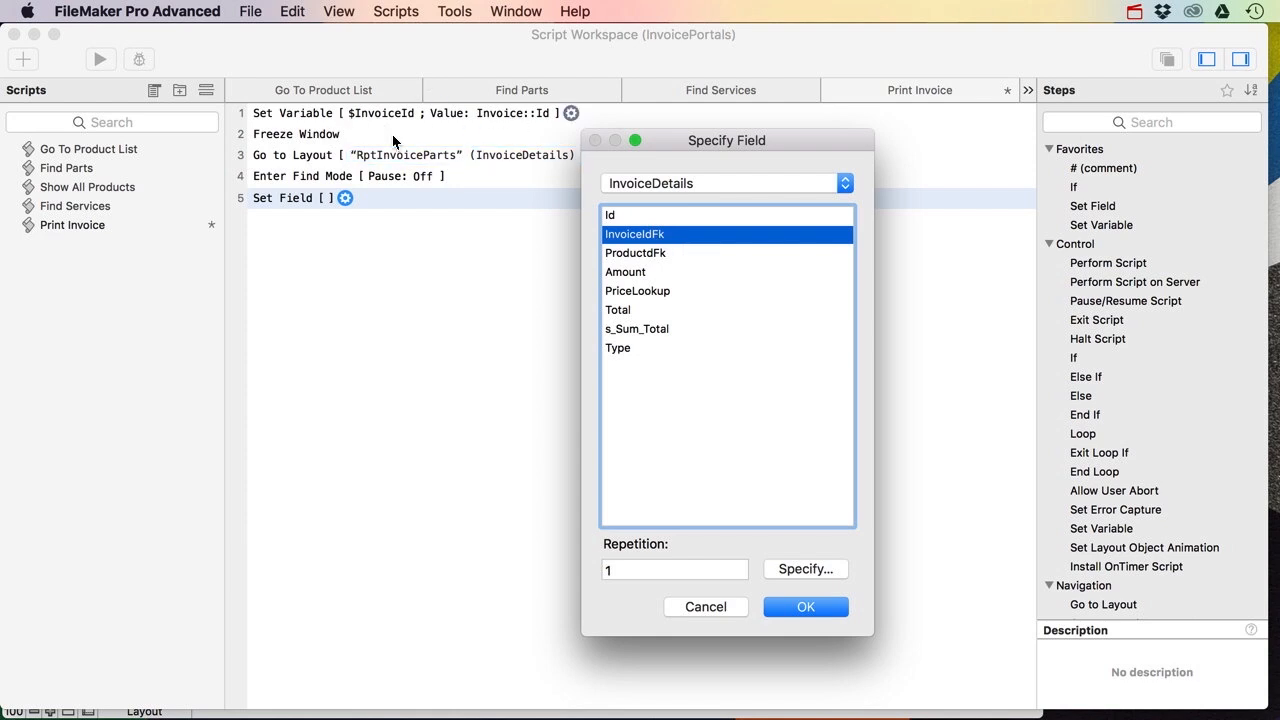
pyautogui.click(805, 606)
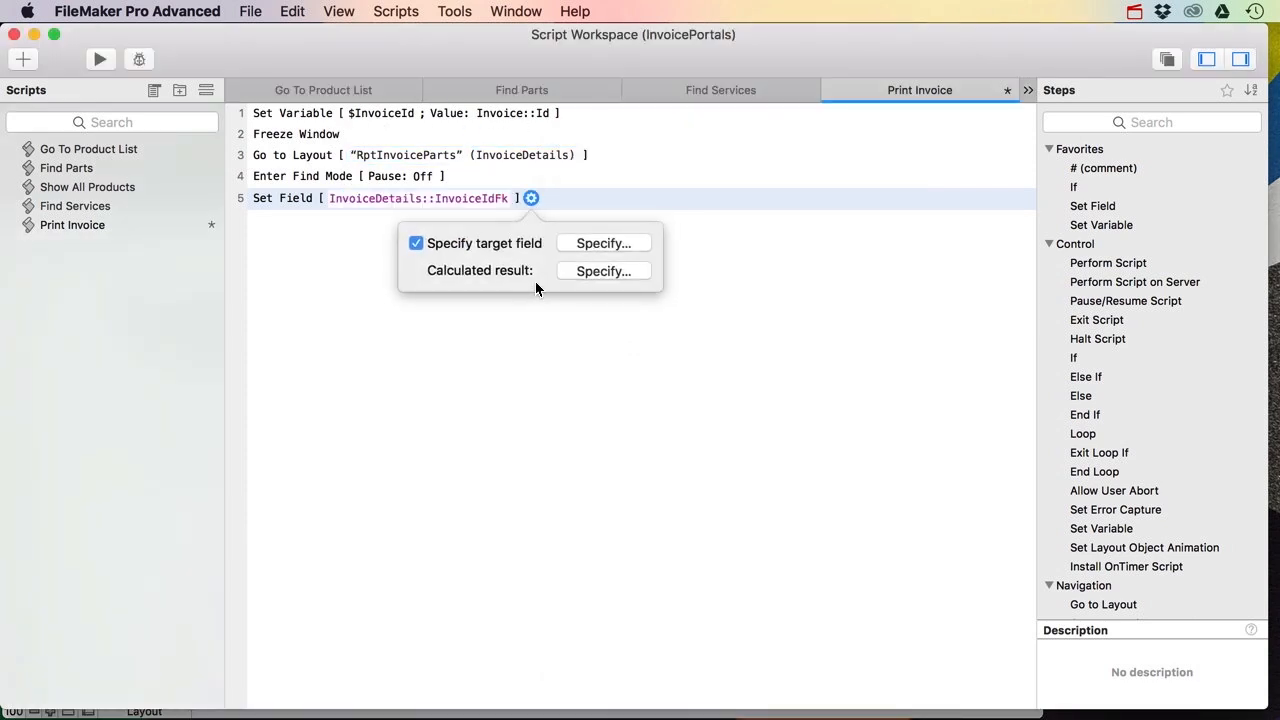
# Step: Set the calculated result of the Set Field step to $InvoiceId
pyautogui.click(586, 271)
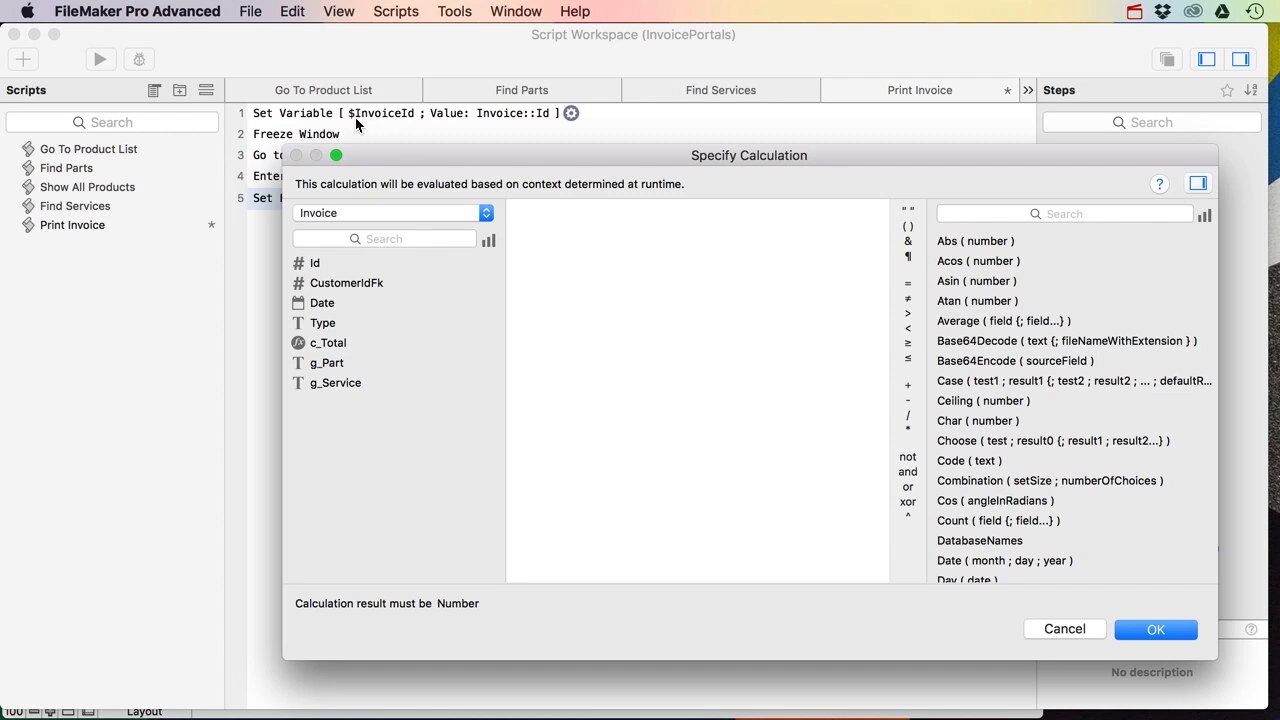
pyautogui.write('$InvoiceId')
pyautogui.click(1158, 627)
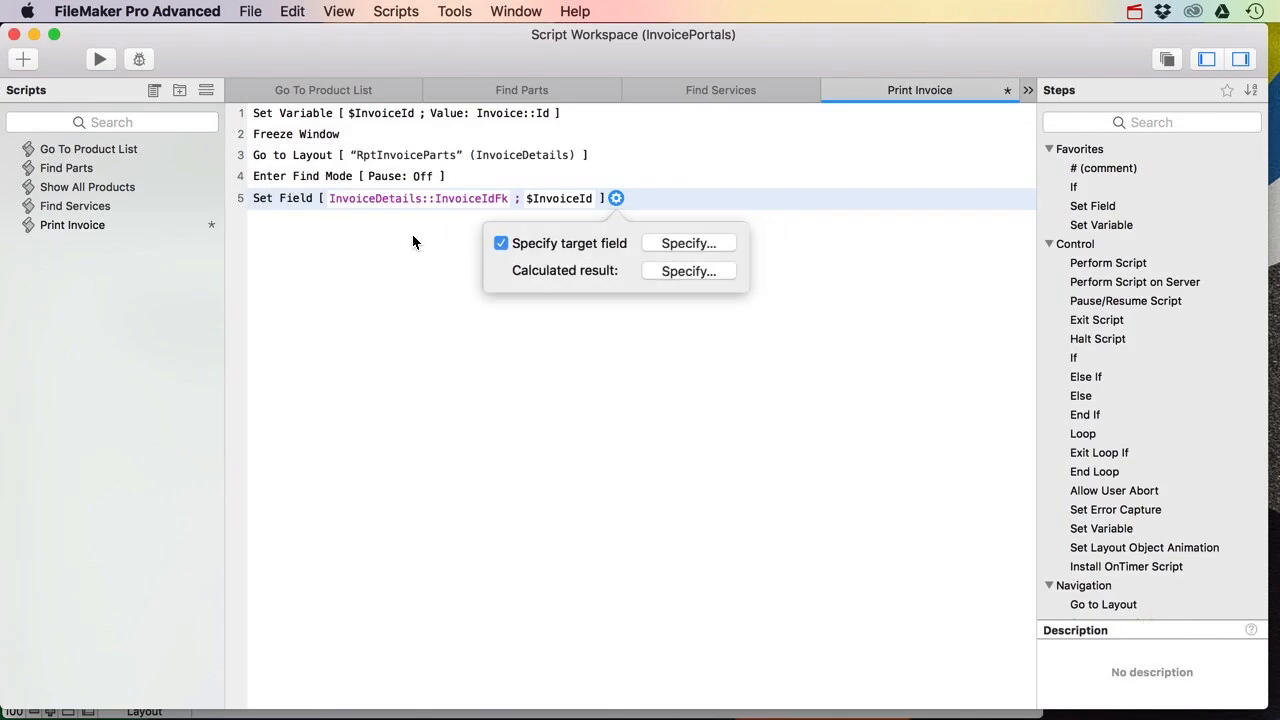
# Step: Add a Set Error Capture step set to On below the Set Field step
pyautogui.click(292, 215)
pyautogui.click(290, 207)
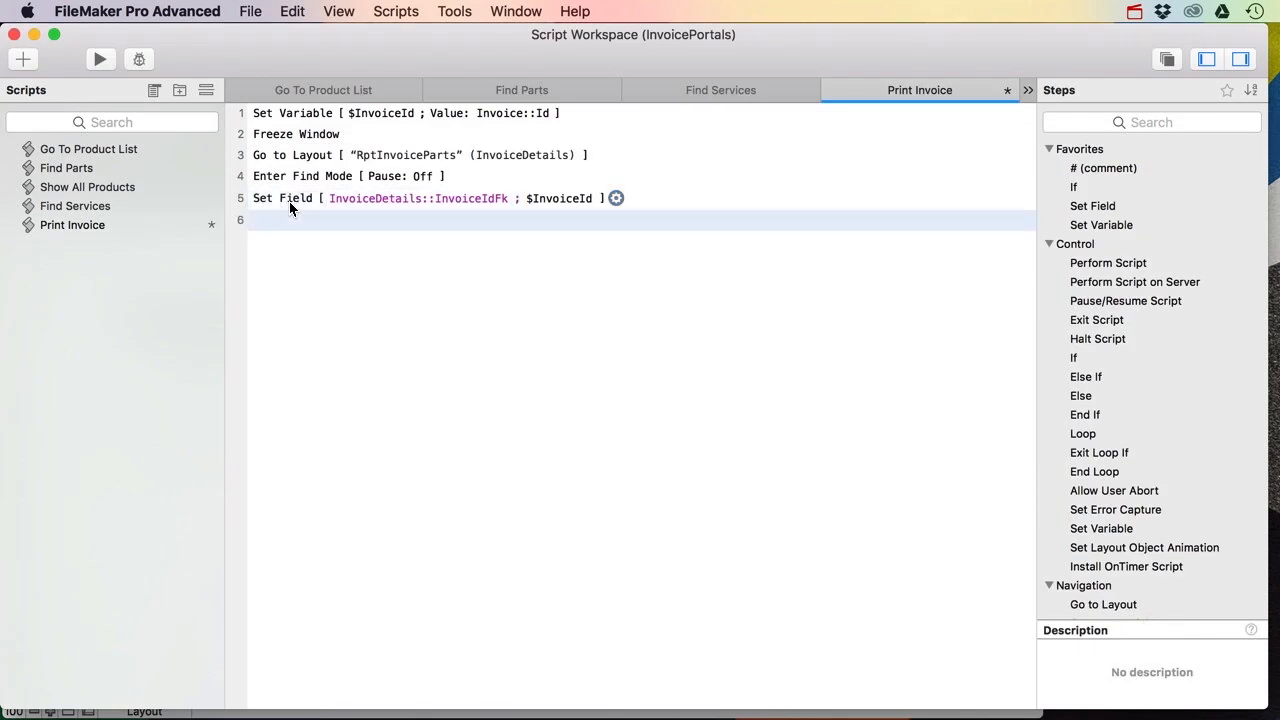
pyautogui.write('Set Error')
pyautogui.press('Return')
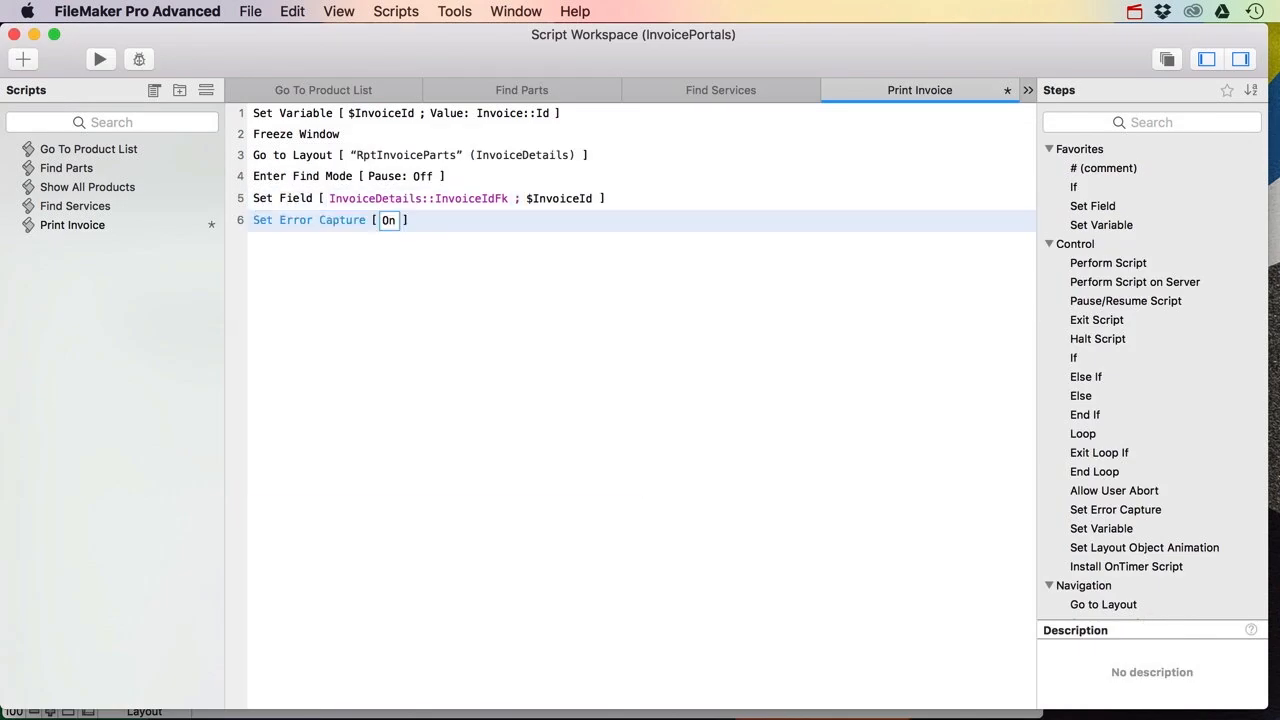
# Step: Add a Perform Find step below the Set Error Capture step
pyautogui.press('Return')
pyautogui.write('Perfo')
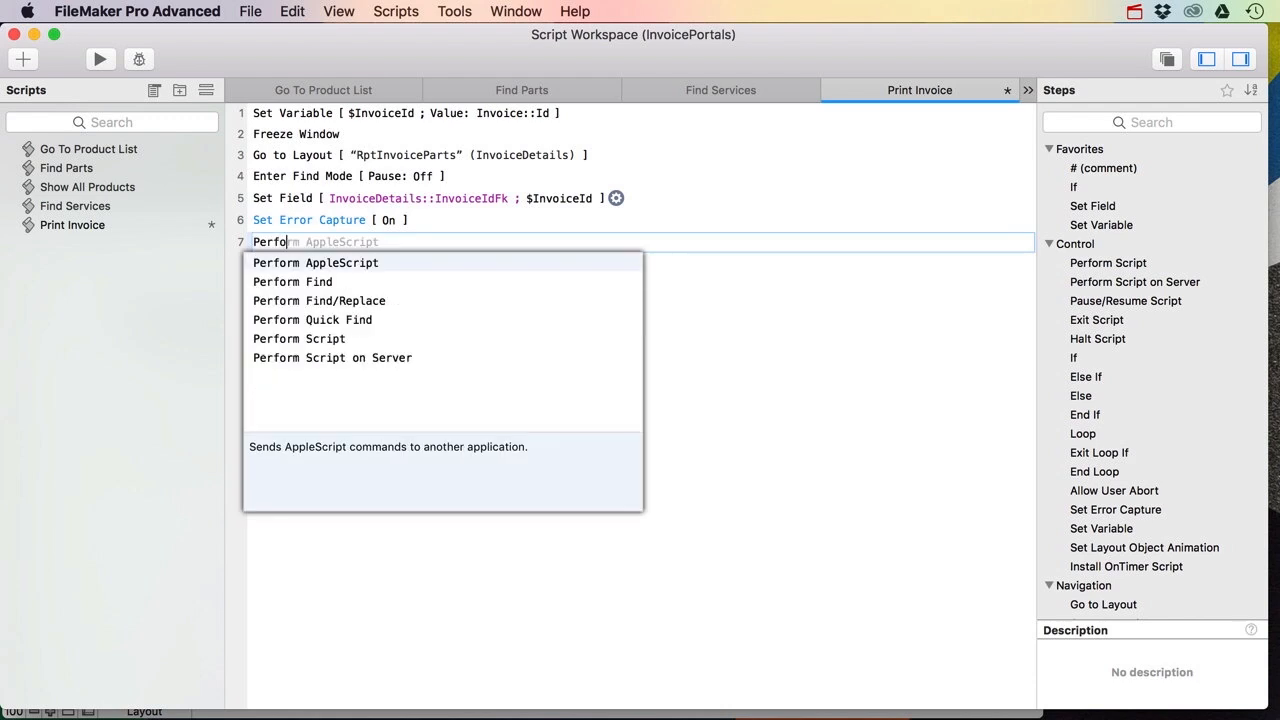
pyautogui.press('Down')
pyautogui.press('Return')
pyautogui.press('Return')
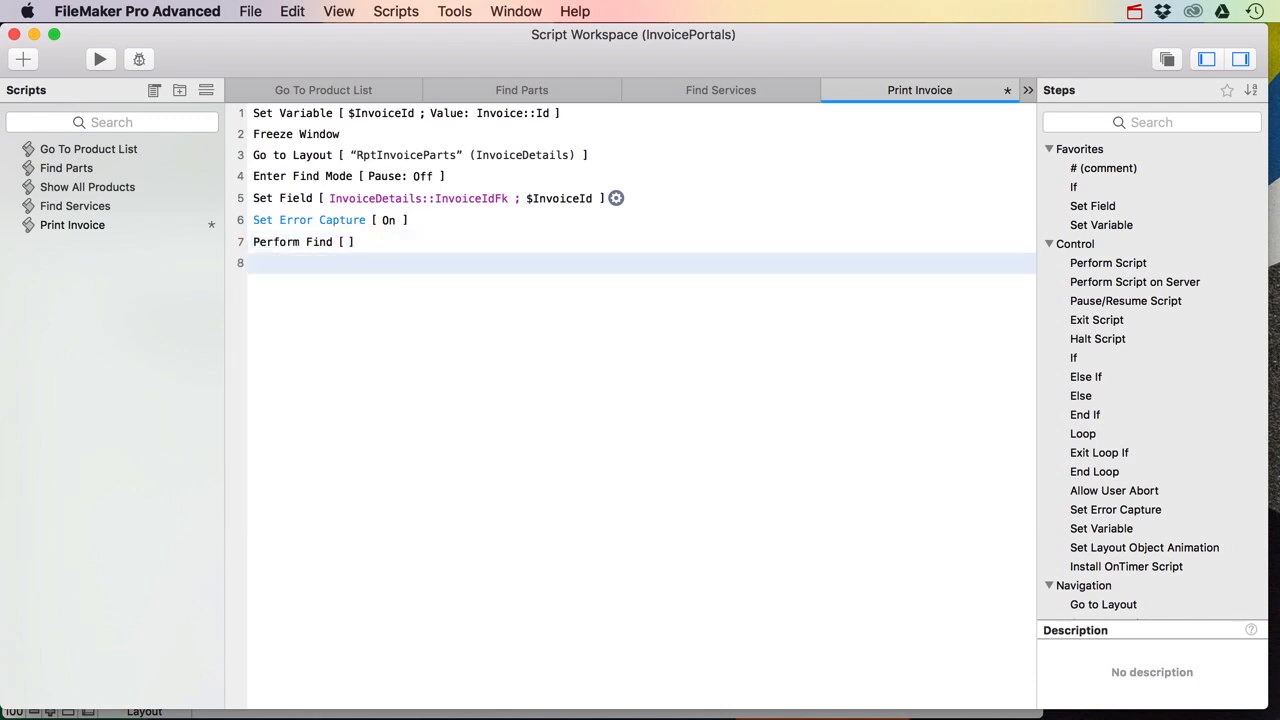
# Step: Add a Sort Records step with its dialog set to Off after the Perform Find step
pyautogui.write('Sort')
pyautogui.press('Return')
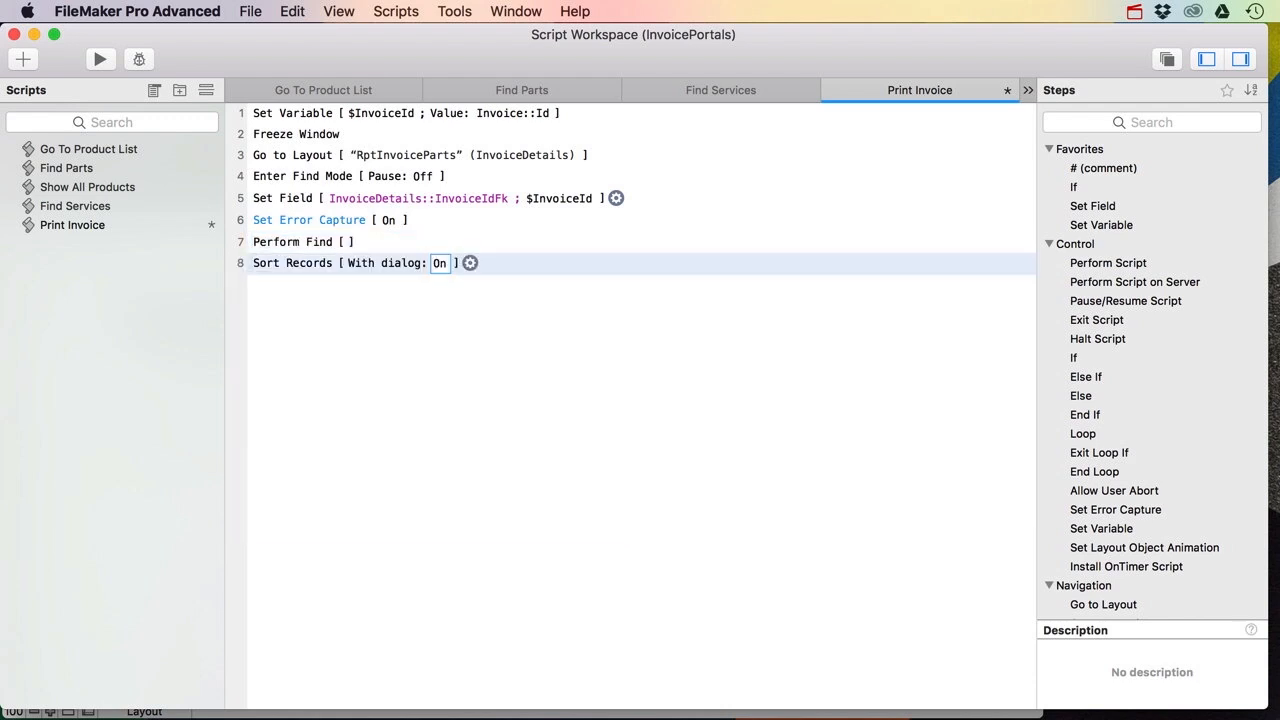
pyautogui.write('off')
pyautogui.press('Tab')
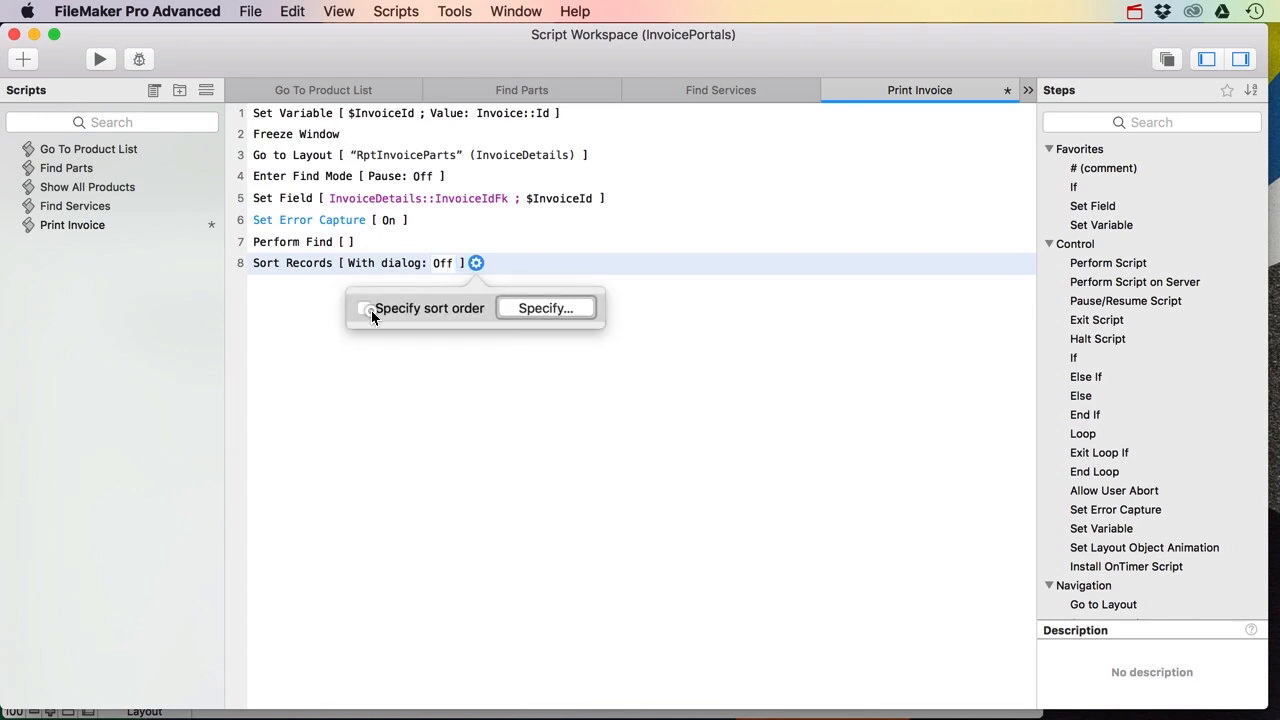
# Step: Specify InvoiceDetails::Type in ascending order as the sort order of the Sort Records step
pyautogui.click(364, 309)
pyautogui.click(323, 182)
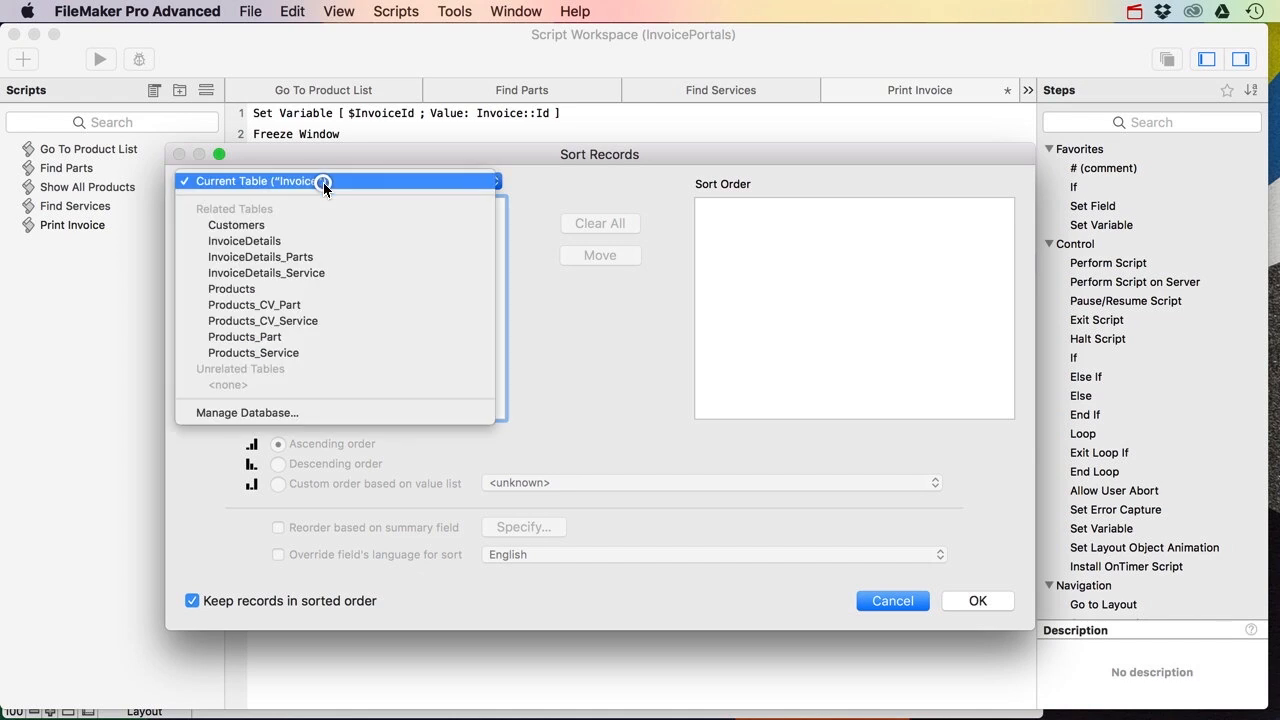
pyautogui.click(290, 241)
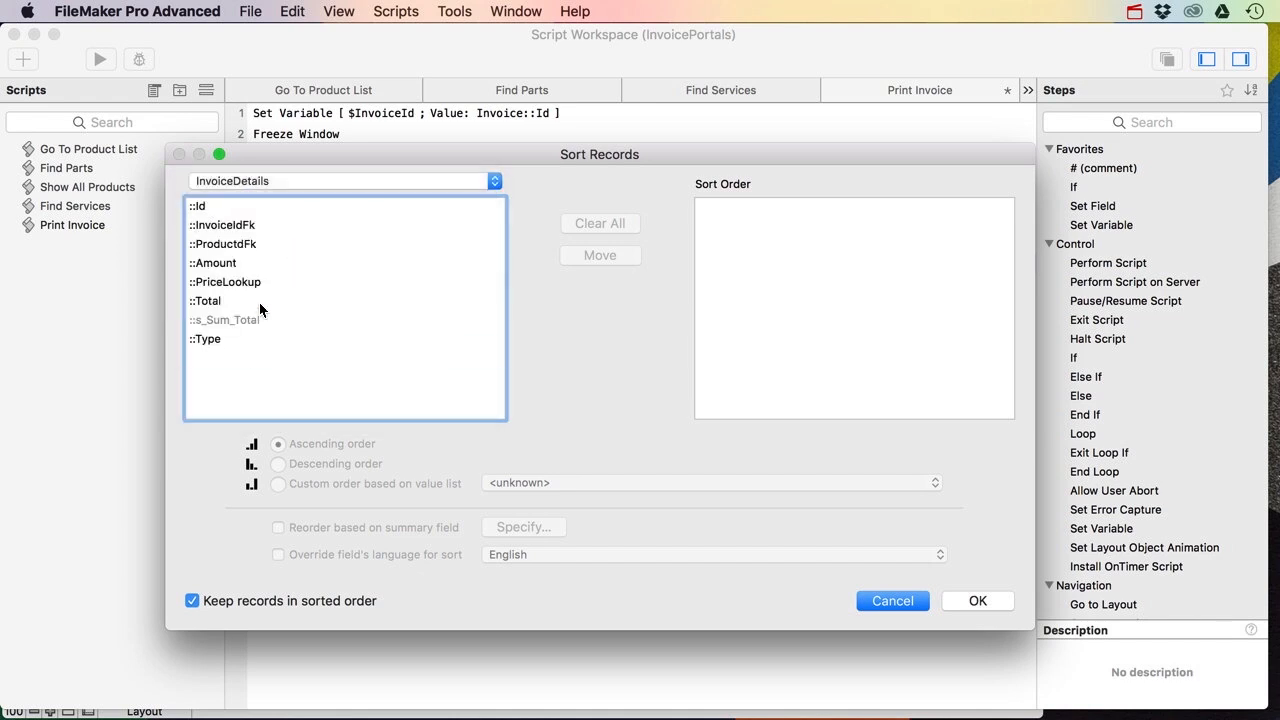
pyautogui.doubleClick(205, 339)
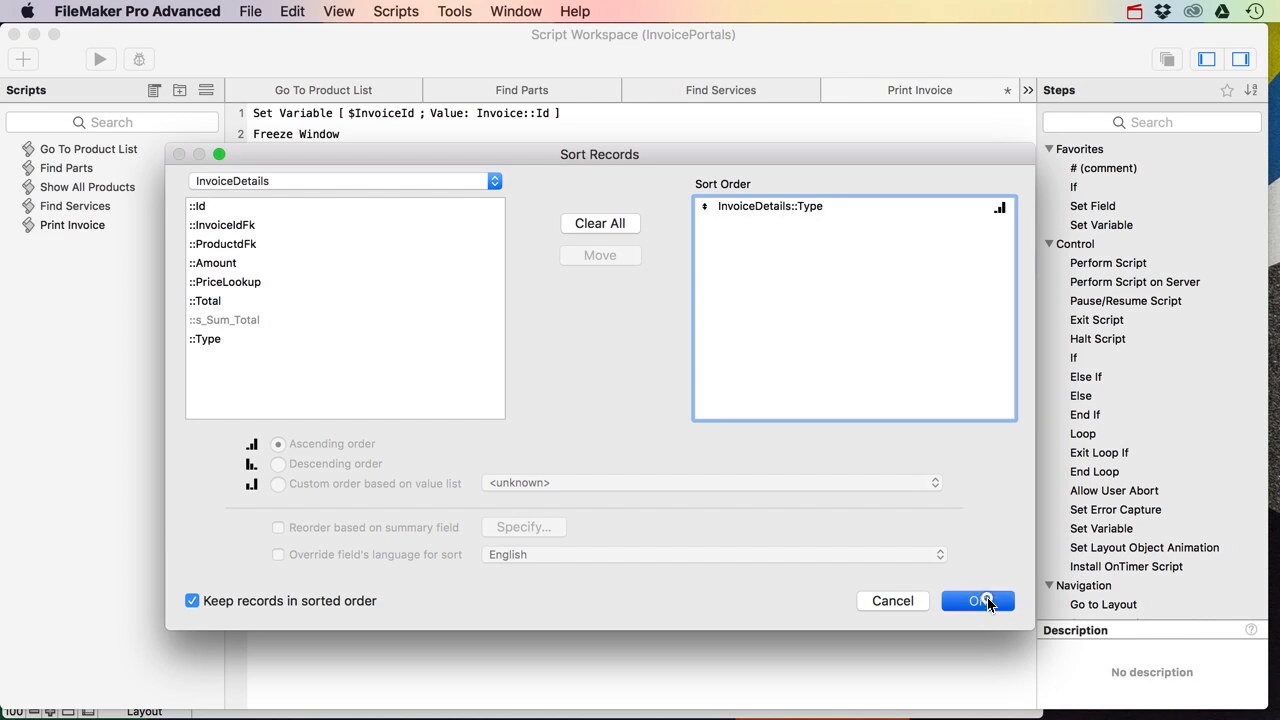
pyautogui.click(987, 600)
pyautogui.click(335, 300)
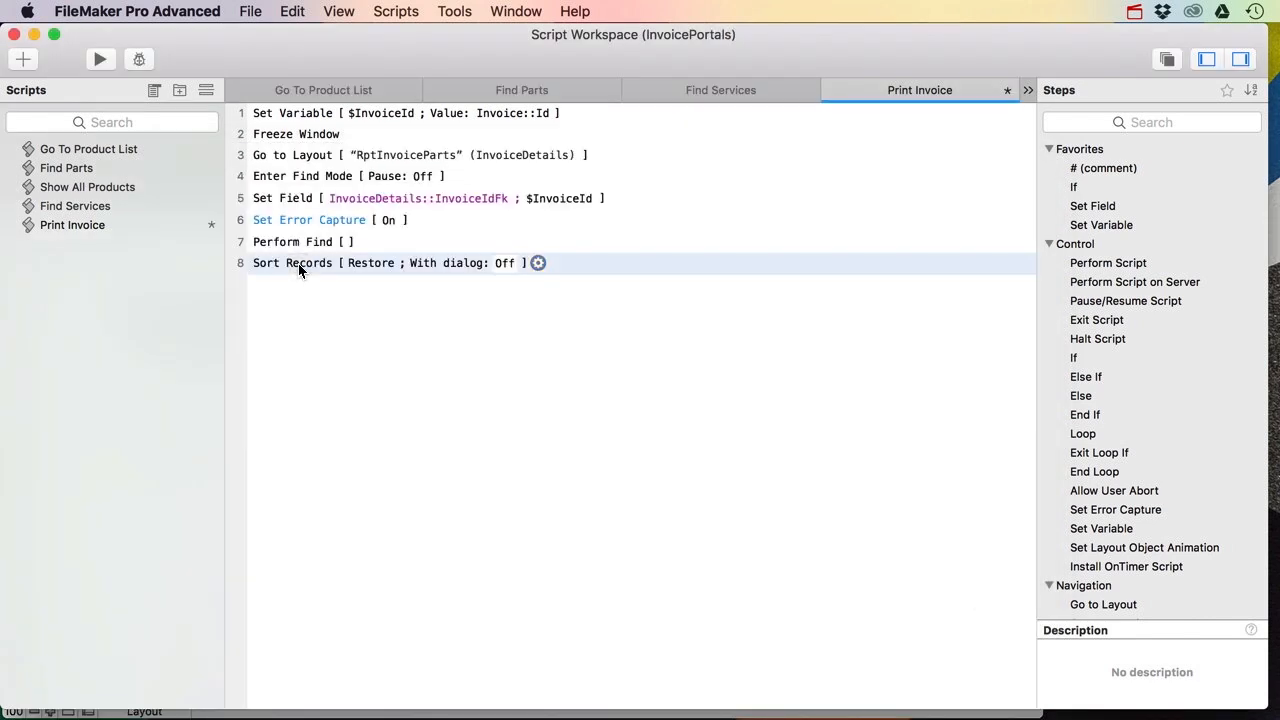
# Step: Add a Print Setup step with its dialog set to Off below the Sort Records step
pyautogui.click(309, 276)
pyautogui.write('Page')
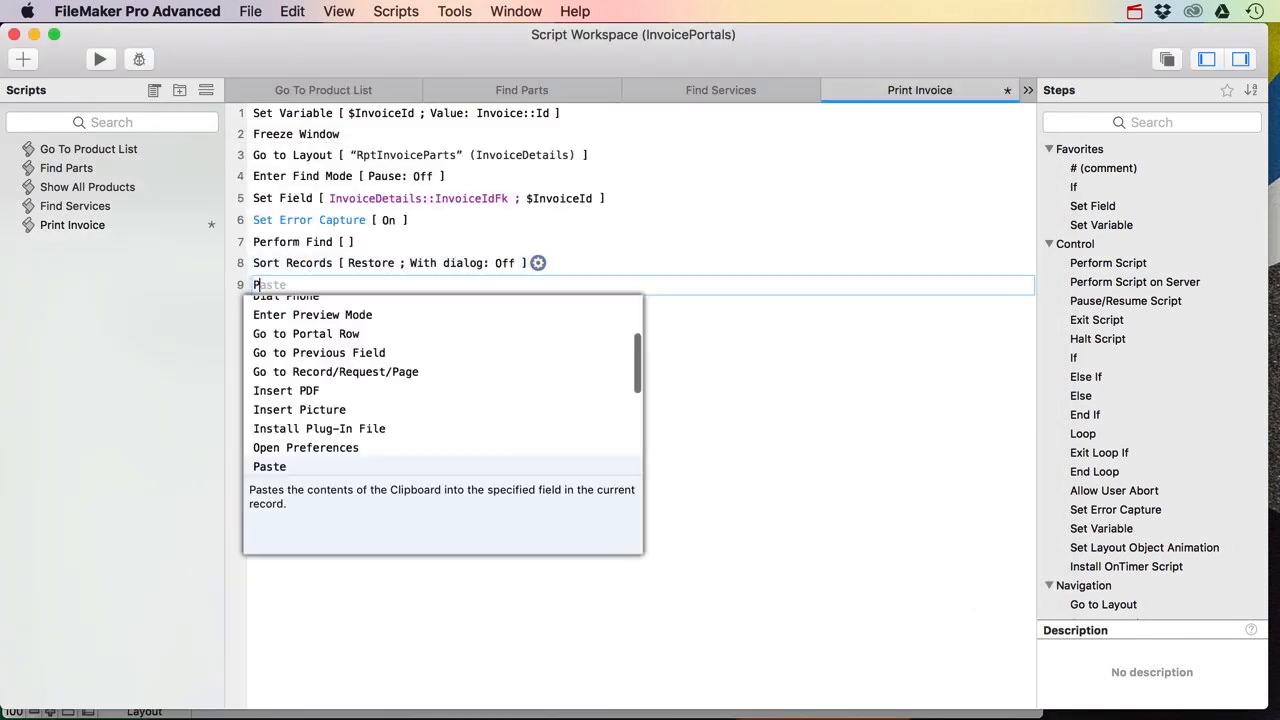
pyautogui.press('BackSpace')
pyautogui.press('BackSpace')
pyautogui.press('BackSpace')
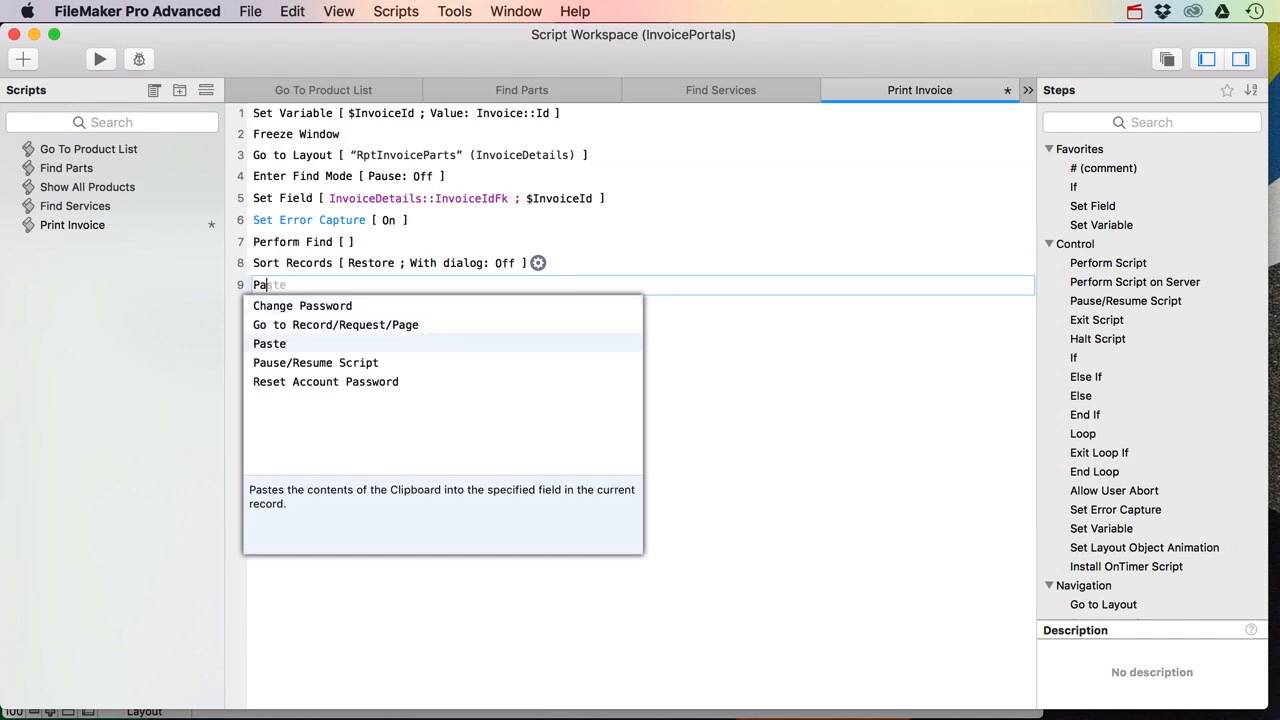
pyautogui.write('rin')
pyautogui.press('Down')
pyautogui.press('Return')
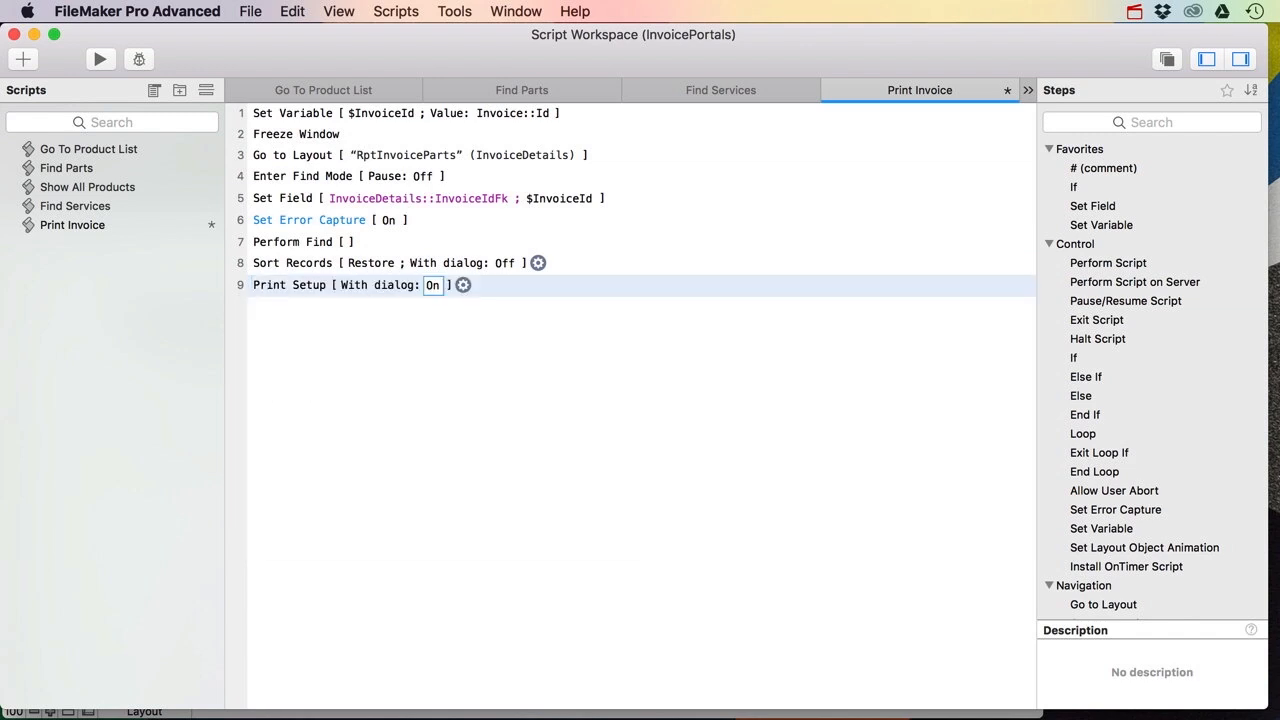
pyautogui.press('Tab')
pyautogui.hotkey('shift', 'Tab')
pyautogui.press('space')
pyautogui.press('Tab')
# Step: Specify the page setup of the Print Setup step as A4 paper in portrait orientation at 100% scale
pyautogui.press('space')
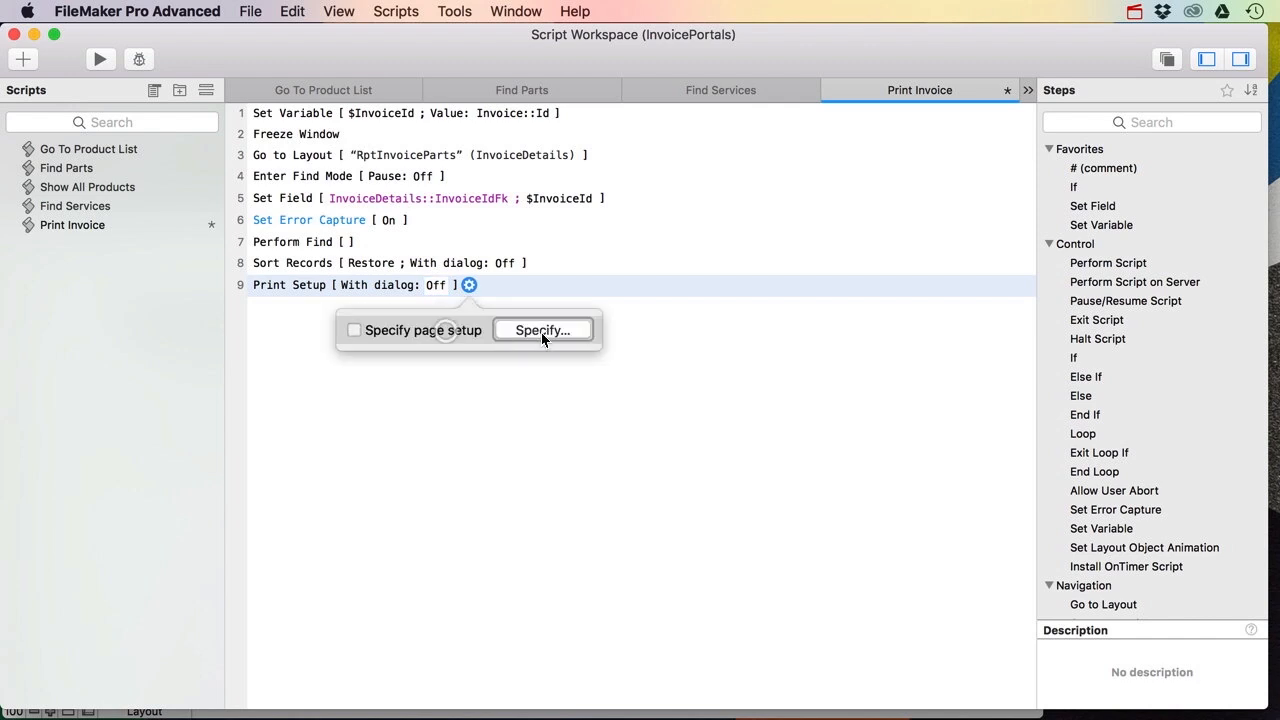
pyautogui.click(514, 336)
pyautogui.click(785, 410)
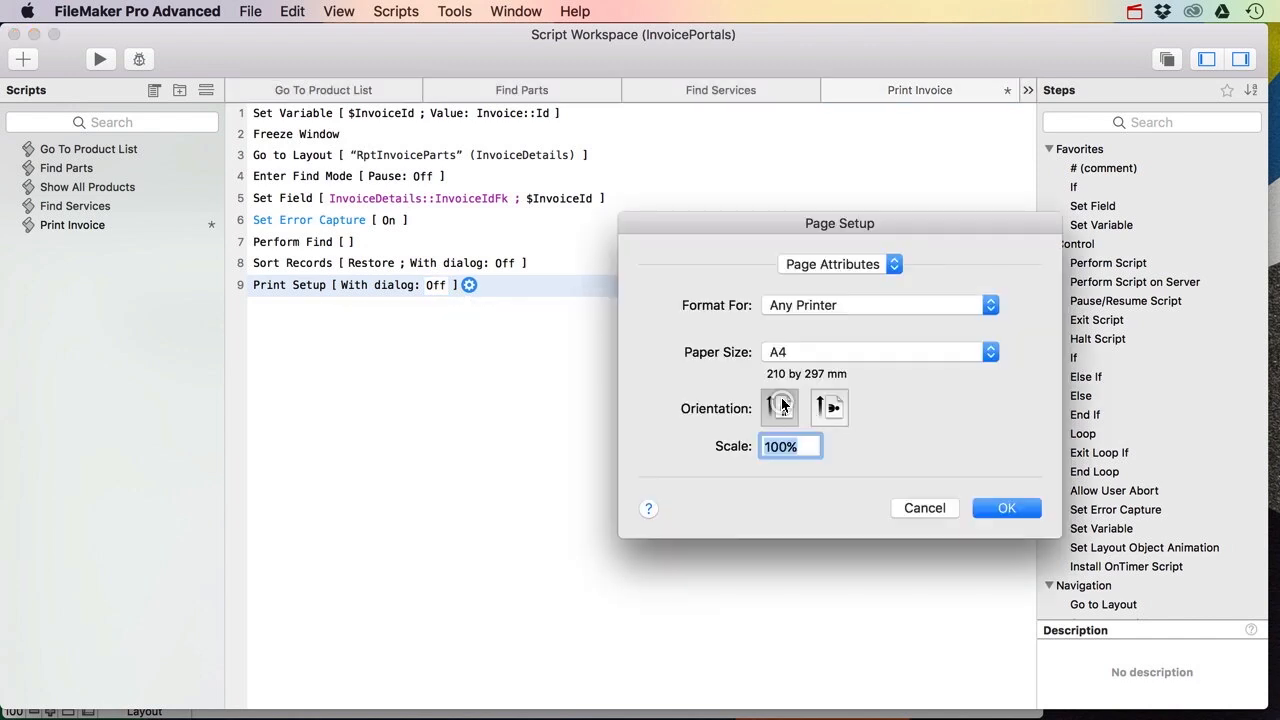
pyautogui.click(1005, 508)
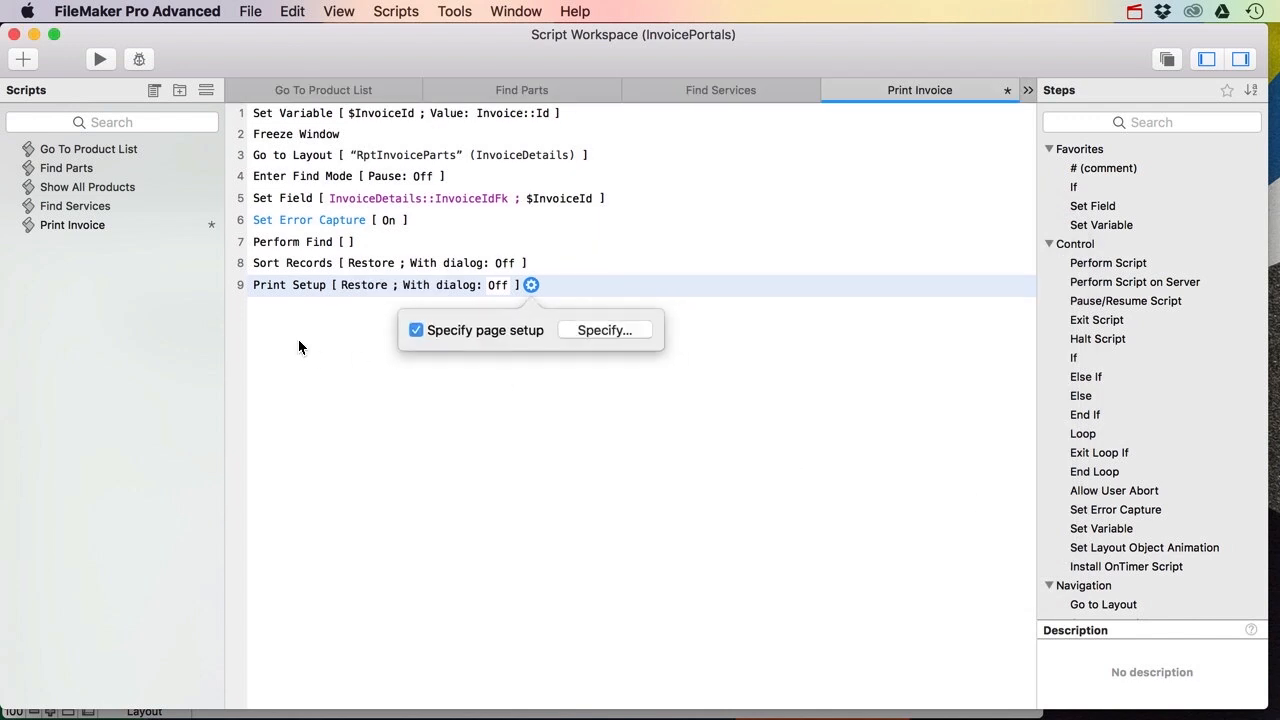
# Step: Add a Print step with its dialog left On below the Print Setup step
pyautogui.click(306, 287)
pyautogui.press('Return')
pyautogui.write('Print')
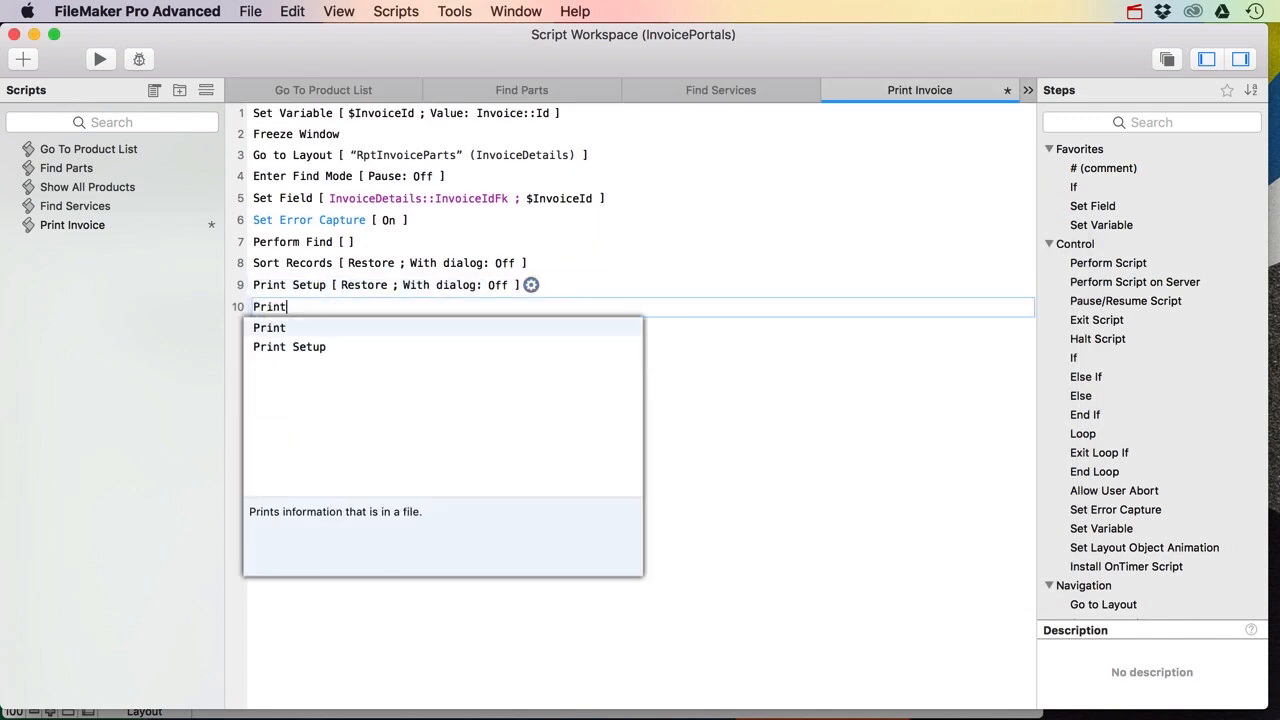
pyautogui.press('Return')
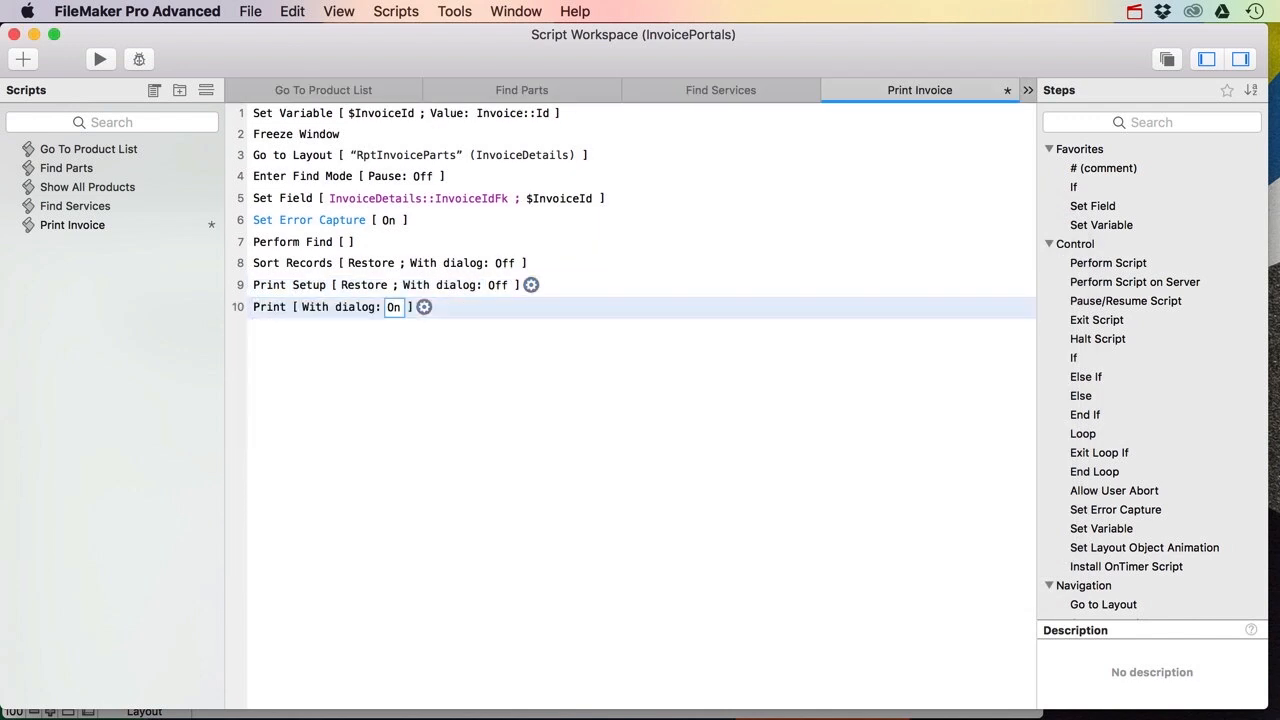
# Step: Add a final Go to Layout step targeting the original layout, and save and close the script
pyautogui.click(277, 319)
pyautogui.press('Return')
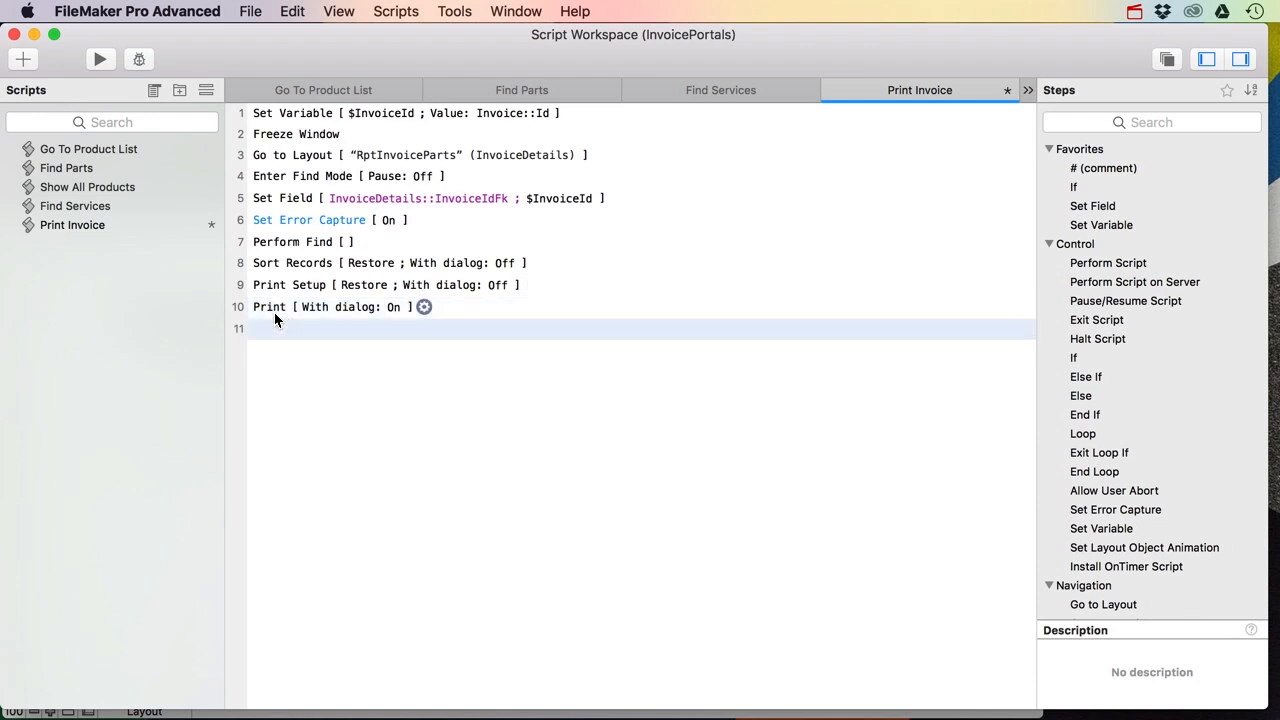
pyautogui.write('Go To Lay')
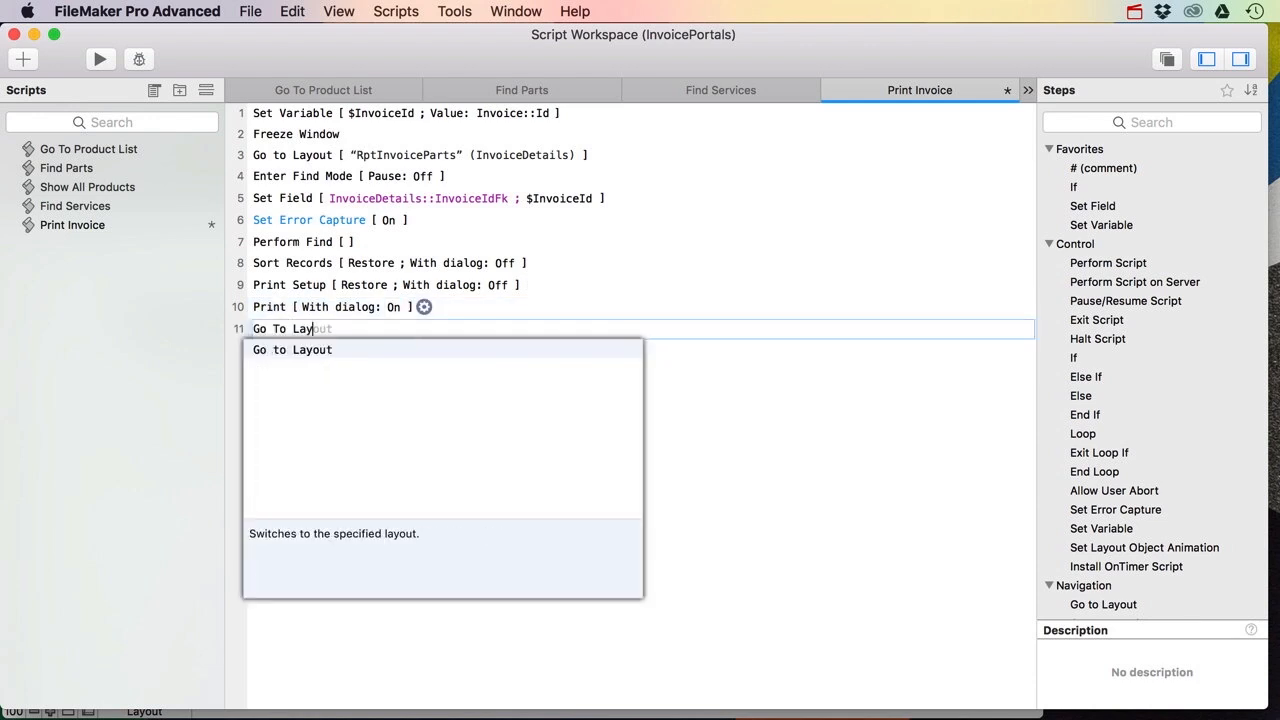
pyautogui.press('Return')
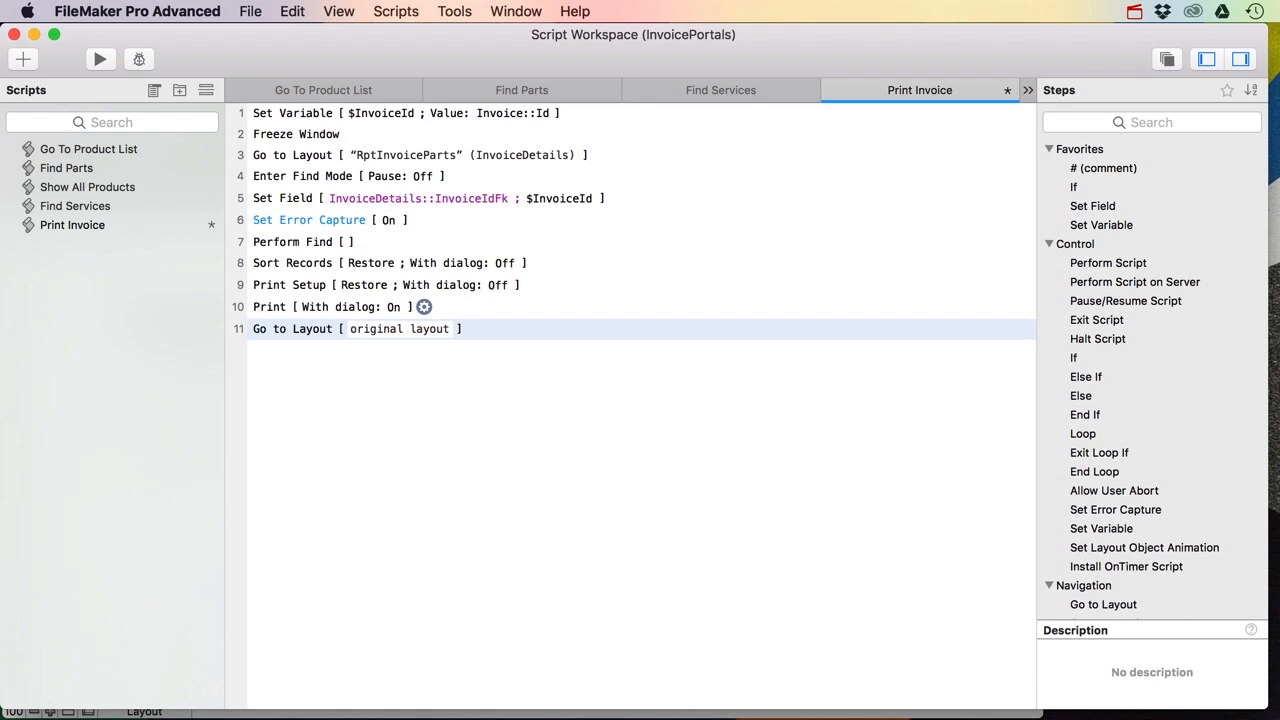
pyautogui.press('super+s')
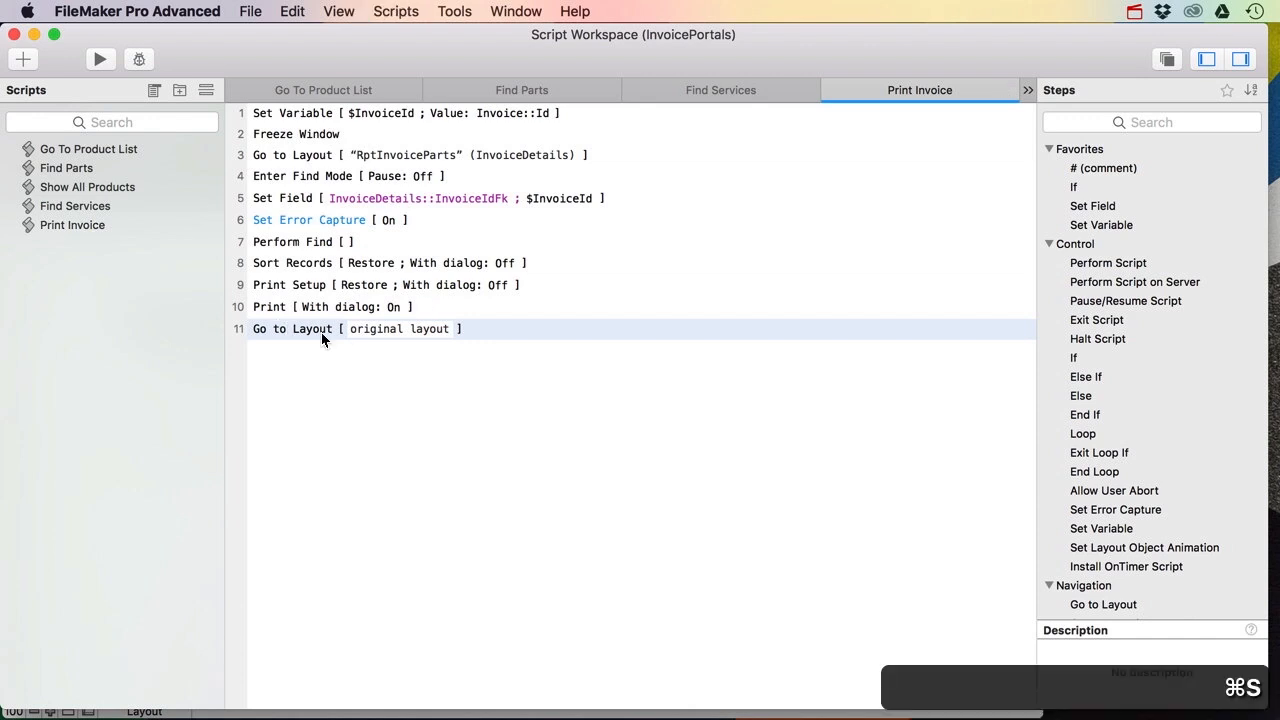
pyautogui.click(14, 34)
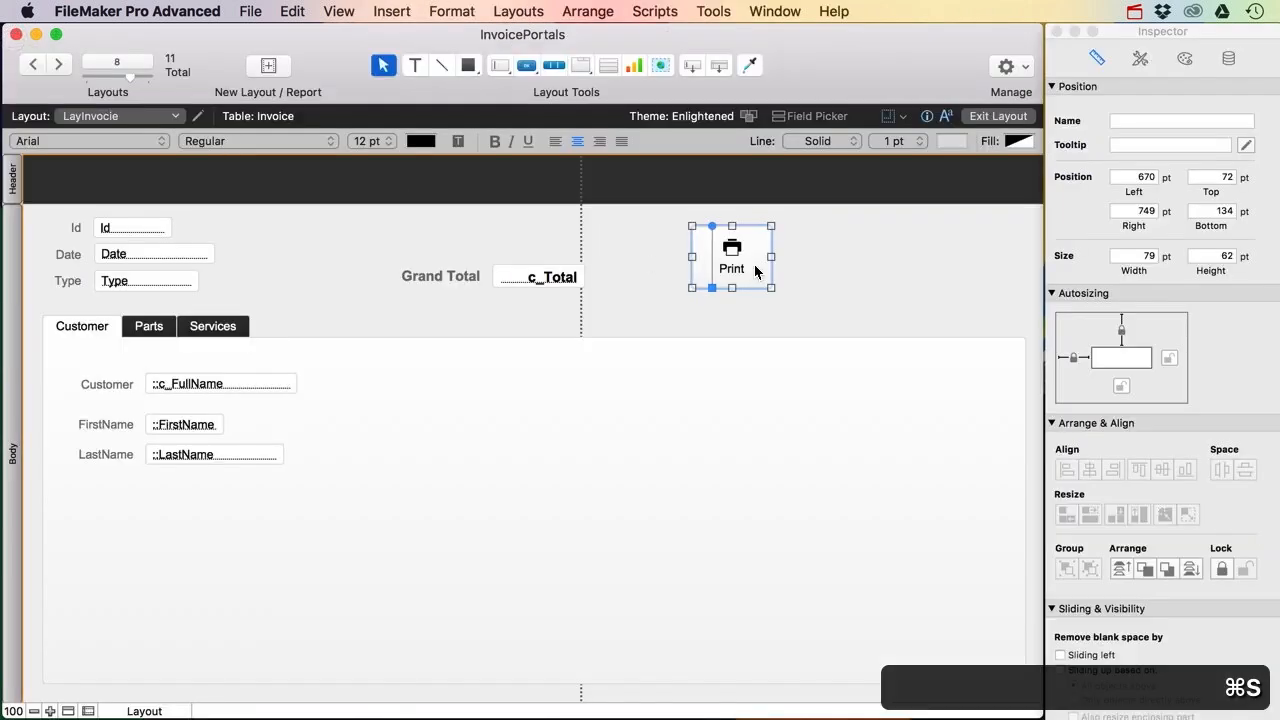
# Step: Set the Print button's action on the invoice layout to perform the Print Invoice script
pyautogui.rightClick(749, 262)
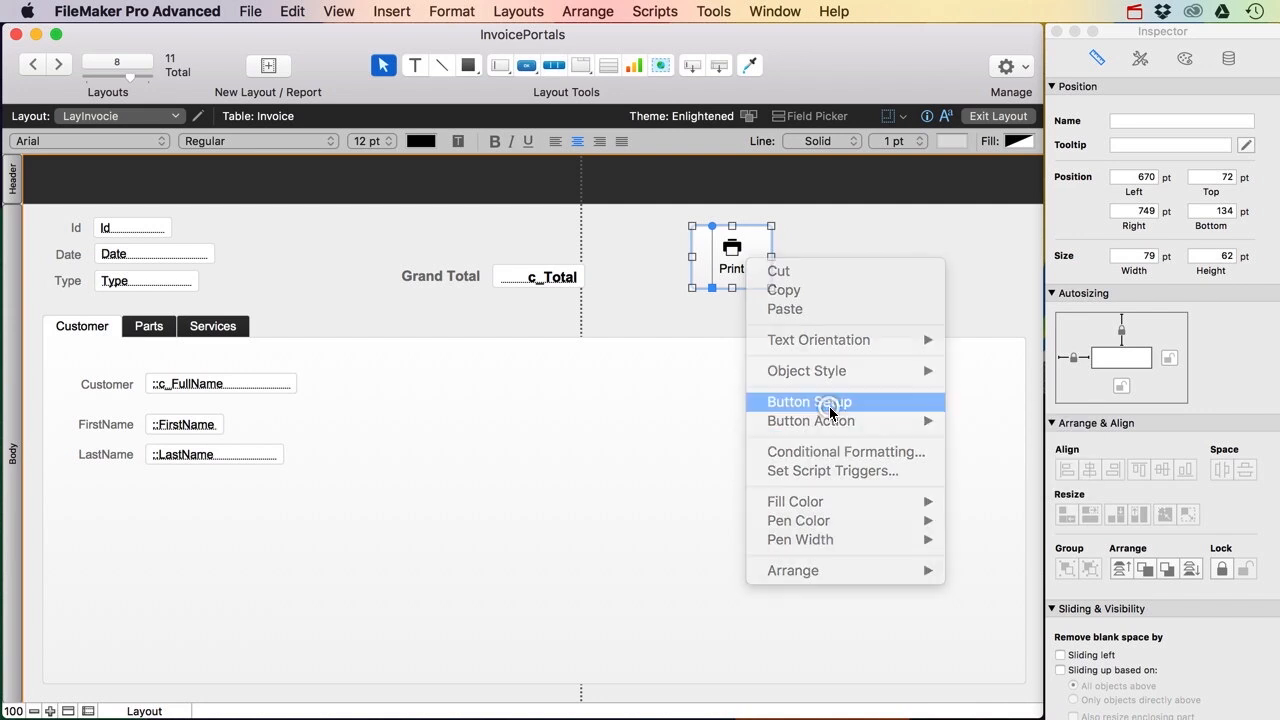
pyautogui.click(830, 404)
pyautogui.scroll(-5, 827, 393)
pyautogui.click(898, 587)
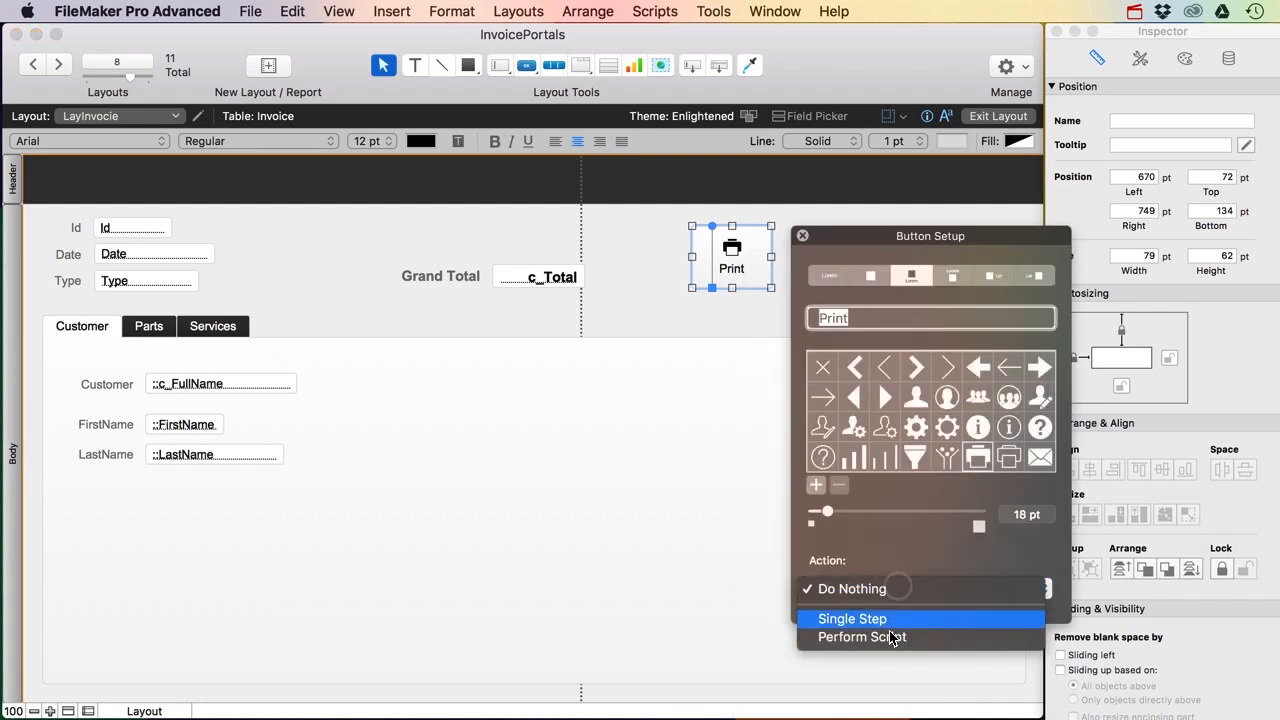
pyautogui.click(886, 636)
pyautogui.click(388, 375)
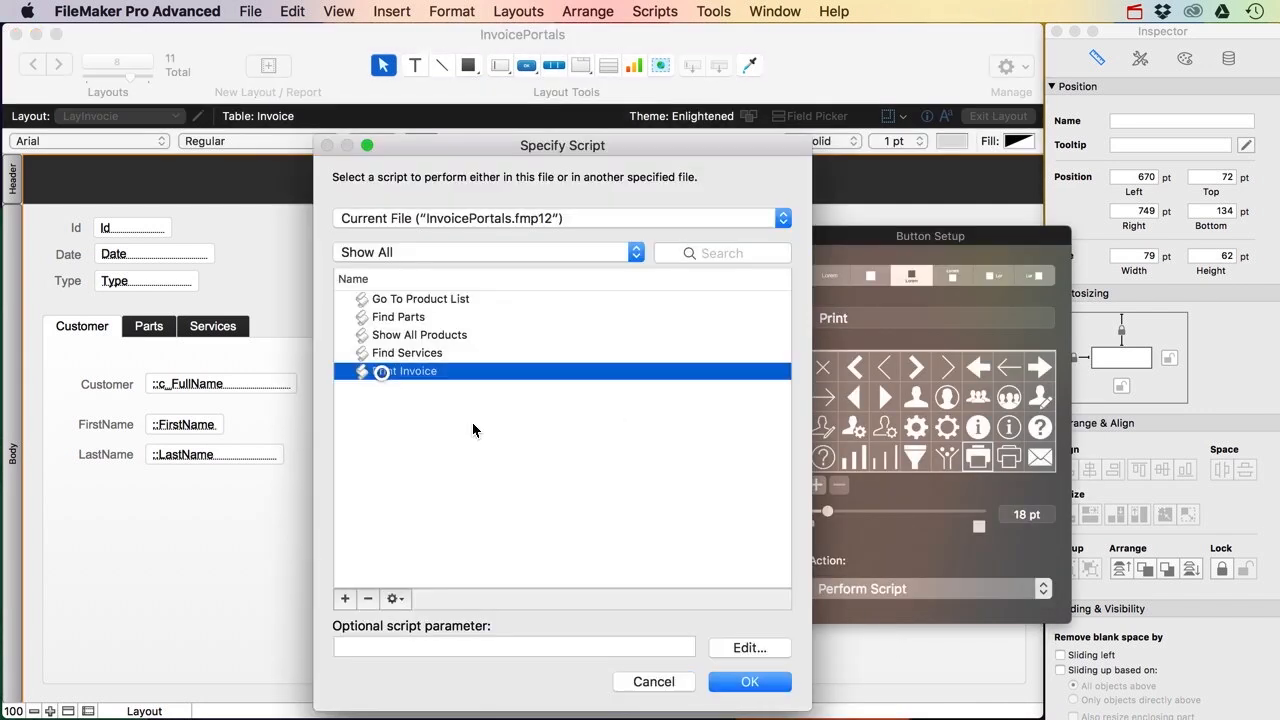
pyautogui.click(716, 678)
pyautogui.moveTo(900, 234); pyautogui.dragTo(521, 76)
pyautogui.click(484, 565)
pyautogui.click(423, 78)
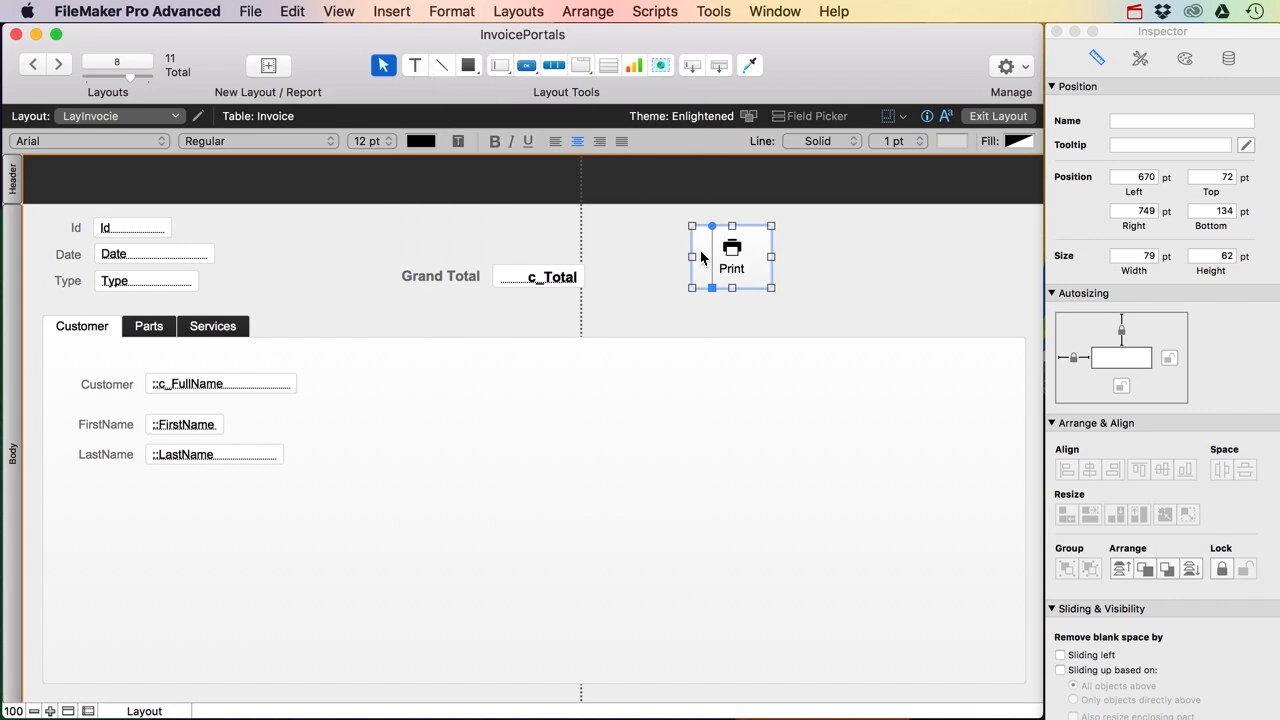
# Step: Apply the Accent Button 1 style to the Print button and return the invoice layout to Browse mode
pyautogui.click(1140, 58)
pyautogui.click(1122, 200)
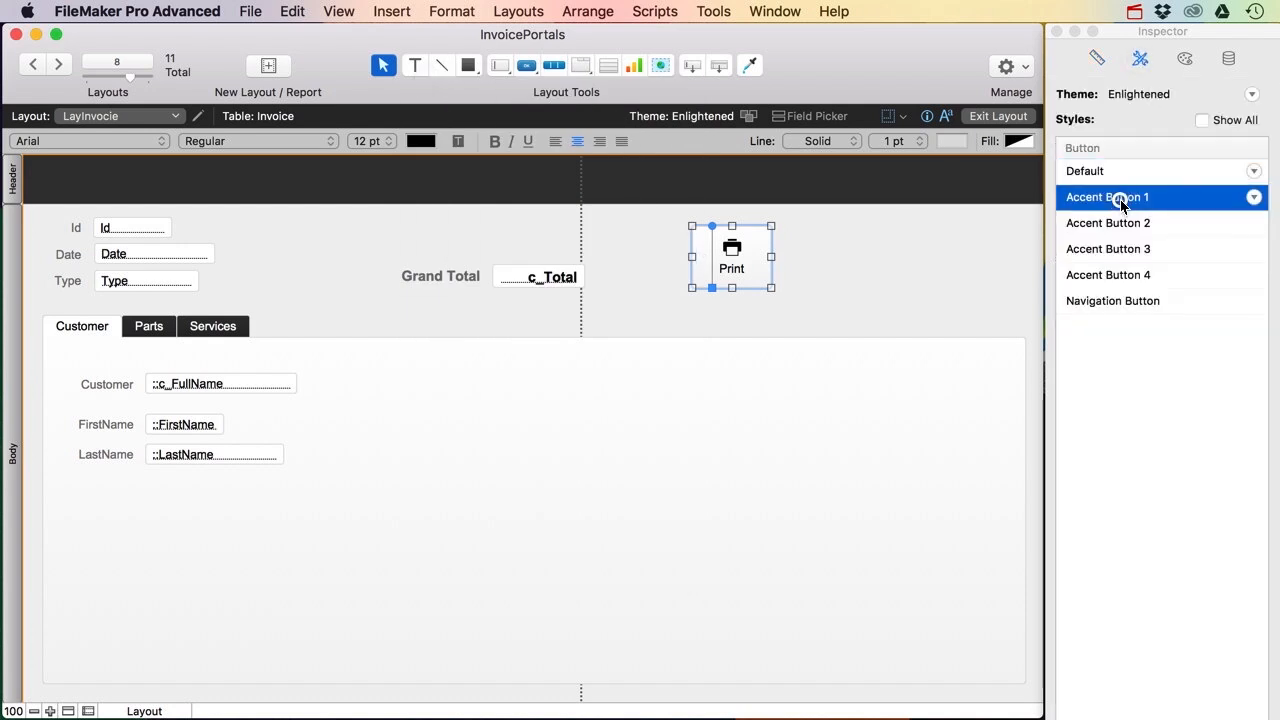
pyautogui.click(1002, 113)
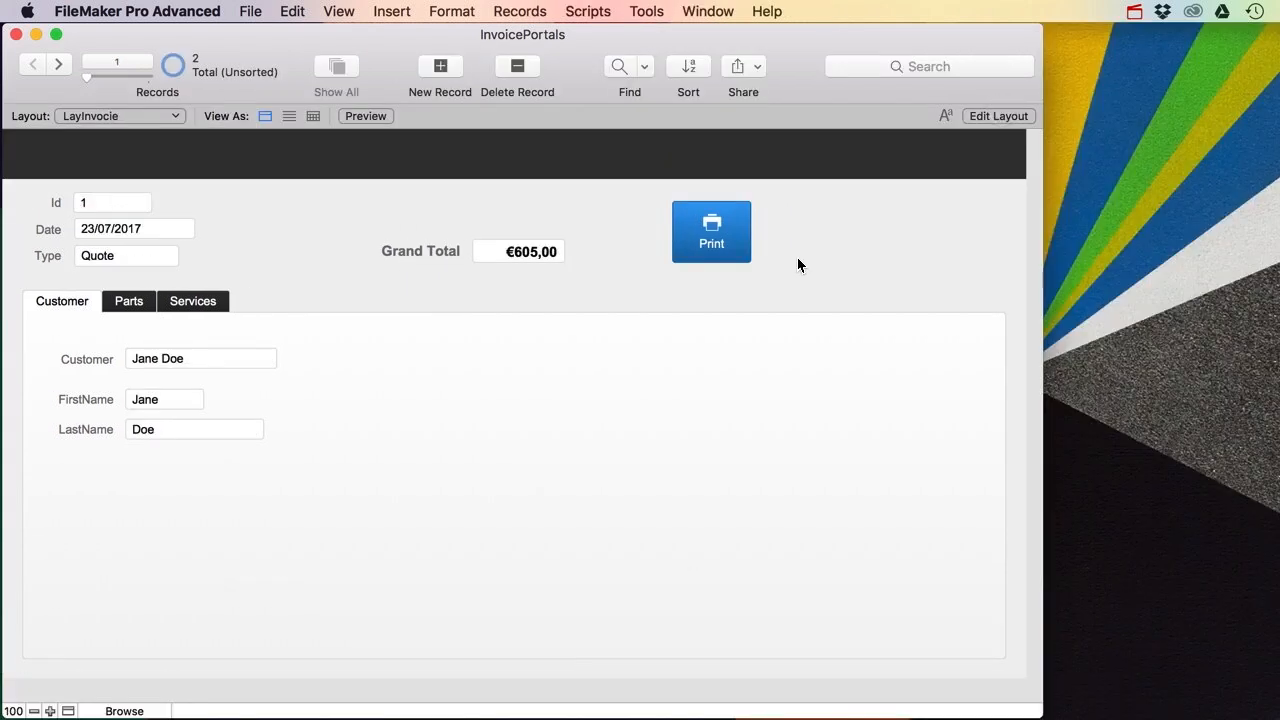
# Step: Test the Print button on the current invoice, check the print dialog, and cancel printing
pyautogui.click(718, 250)
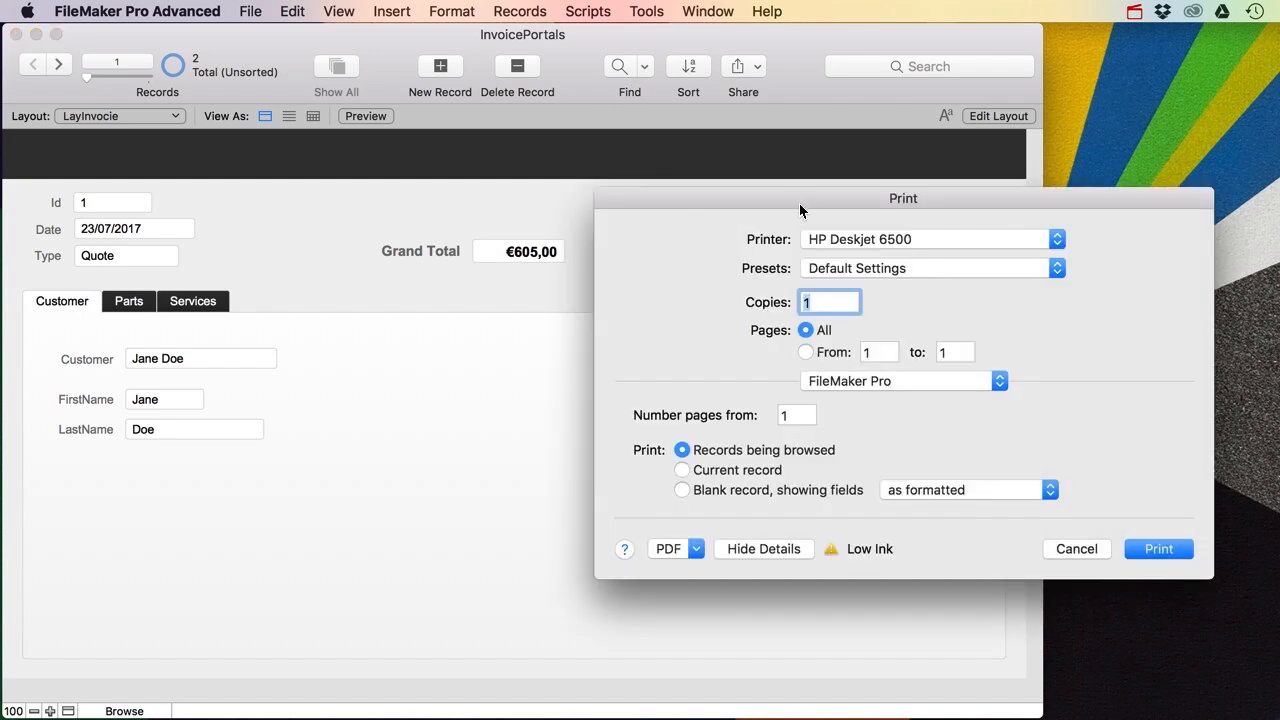
pyautogui.moveTo(801, 205); pyautogui.dragTo(579, 153)
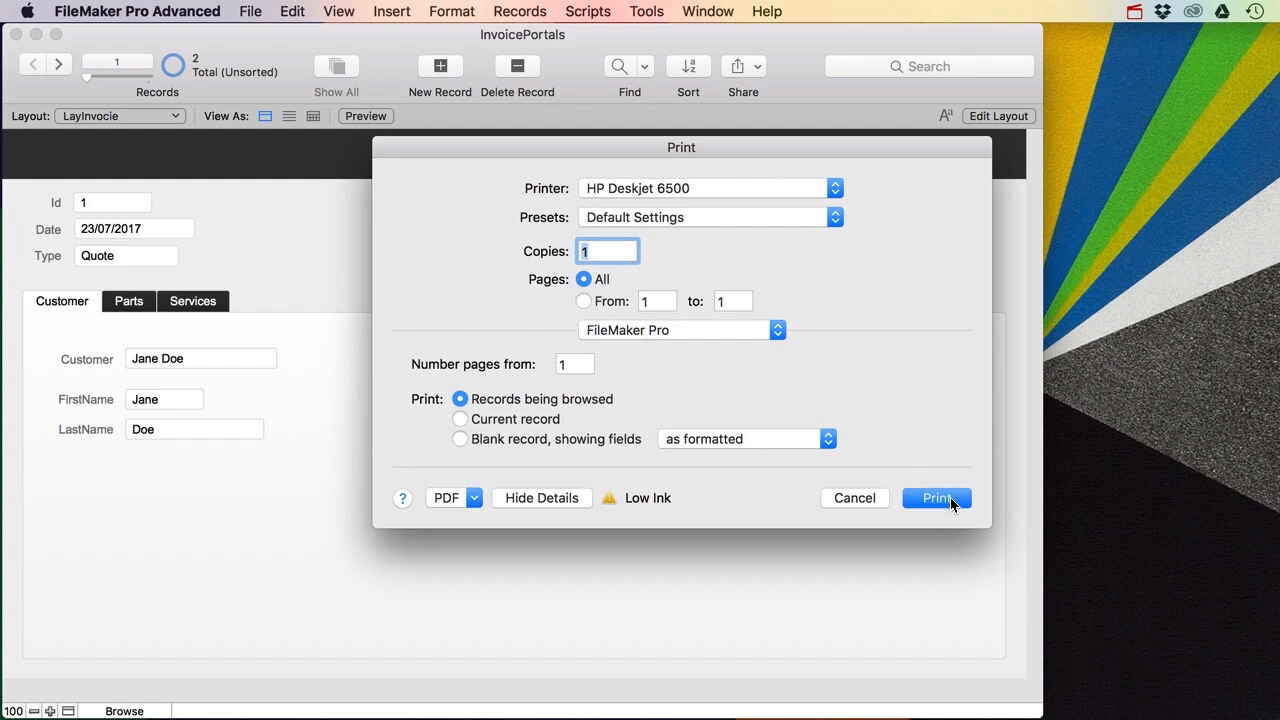
pyautogui.click(856, 499)
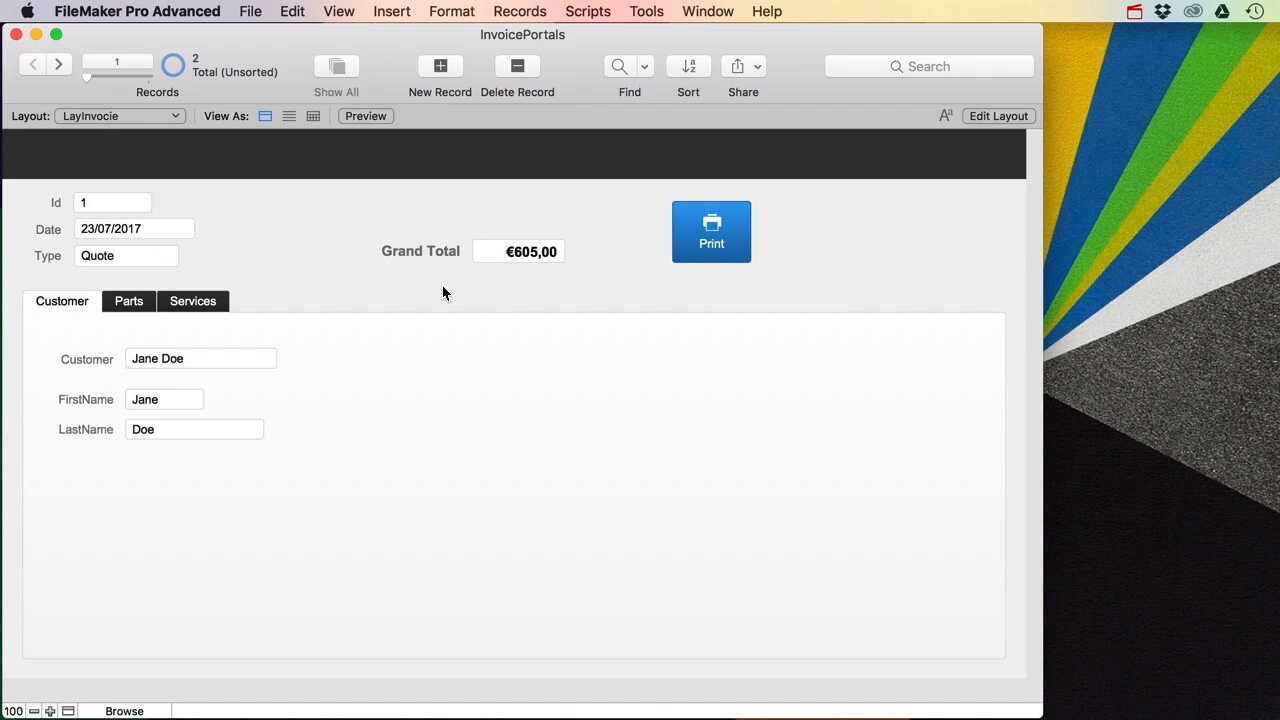
# Step: Compare the invoice's Parts and Services line items and their totals
pyautogui.click(129, 301)
pyautogui.click(185, 303)
pyautogui.click(130, 301)
pyautogui.click(166, 300)
pyautogui.click(120, 300)
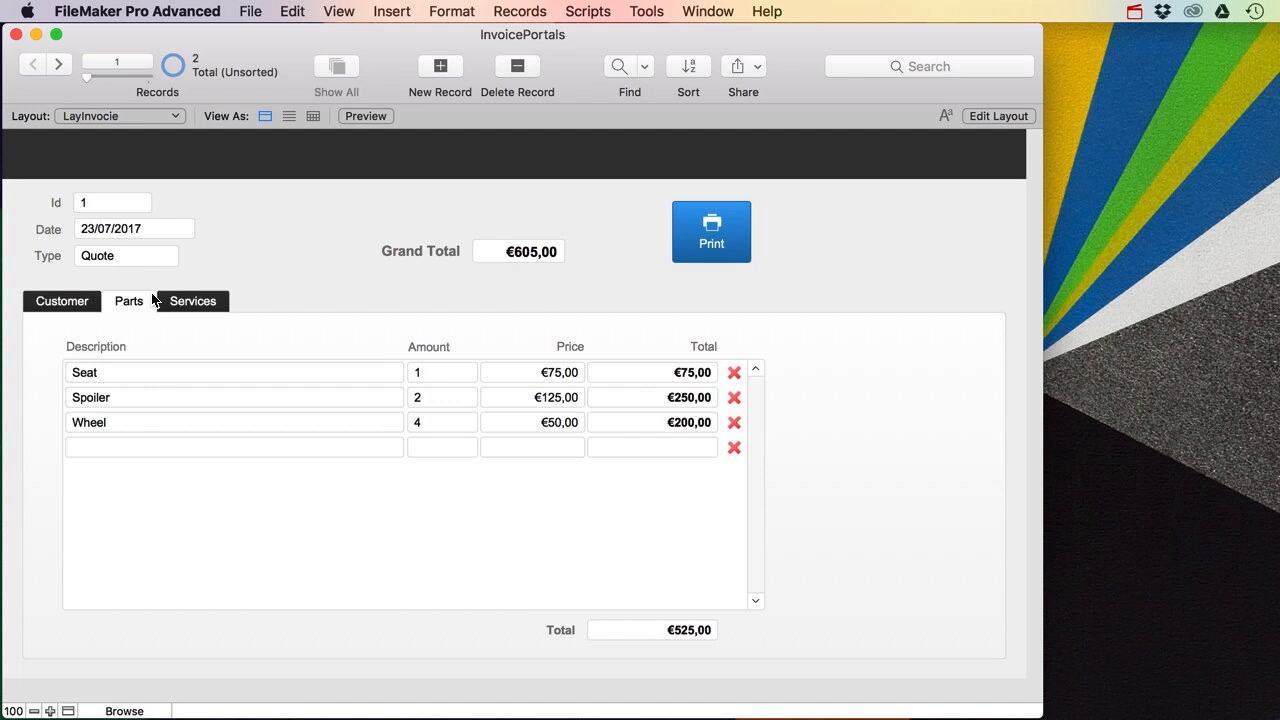
pyautogui.click(186, 304)
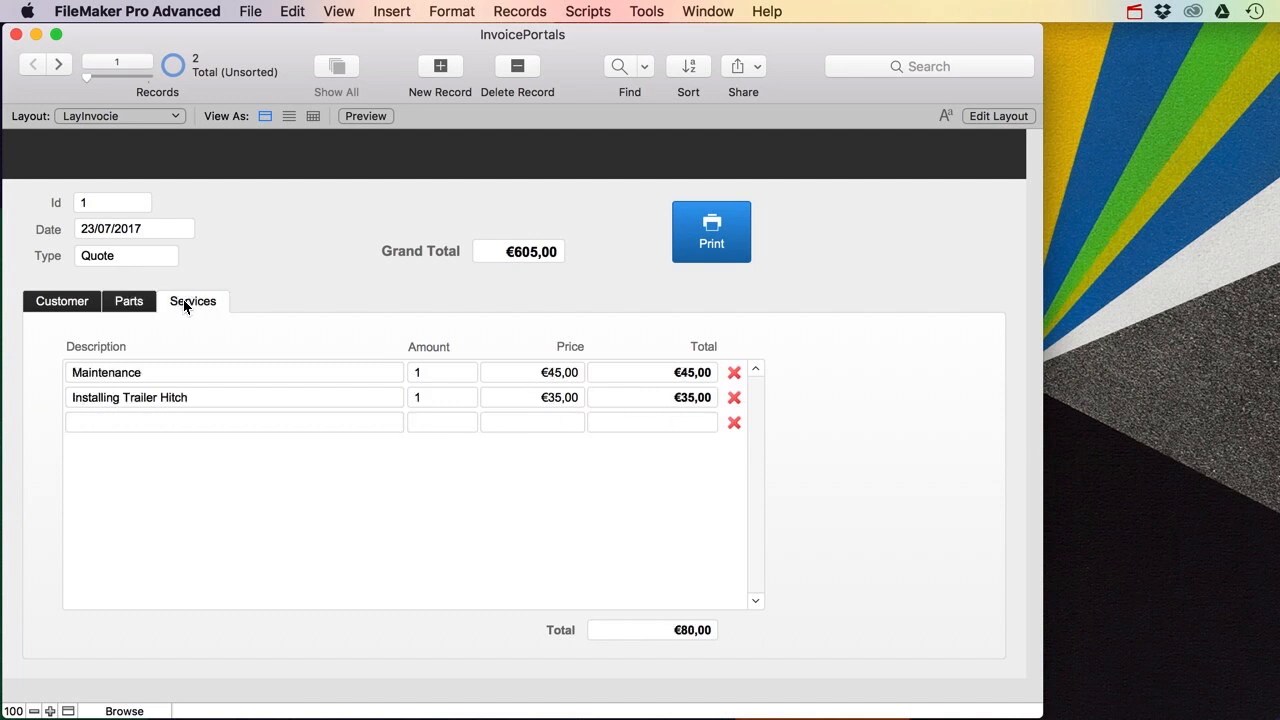
pyautogui.click(130, 301)
pyautogui.click(178, 303)
# Step: Open the RptInvoiceParts report layout in Preview mode to examine the grouped invoice
pyautogui.click(110, 116)
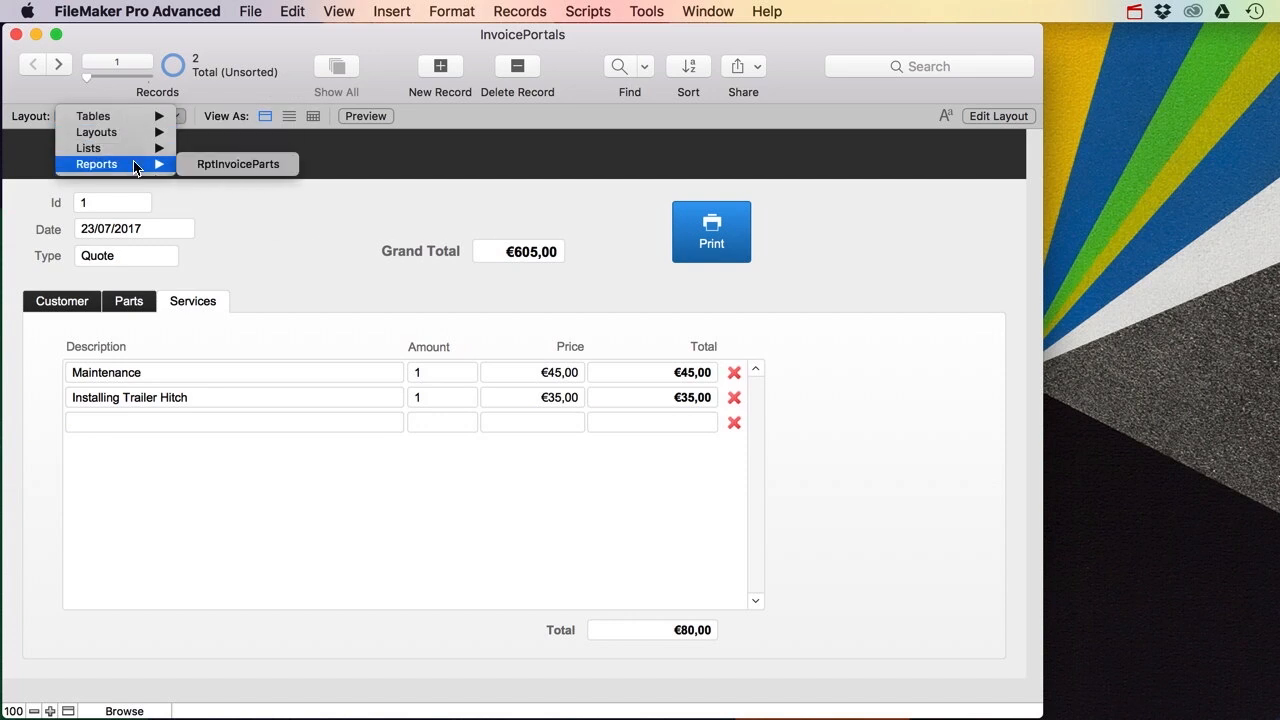
pyautogui.moveTo(141, 133)
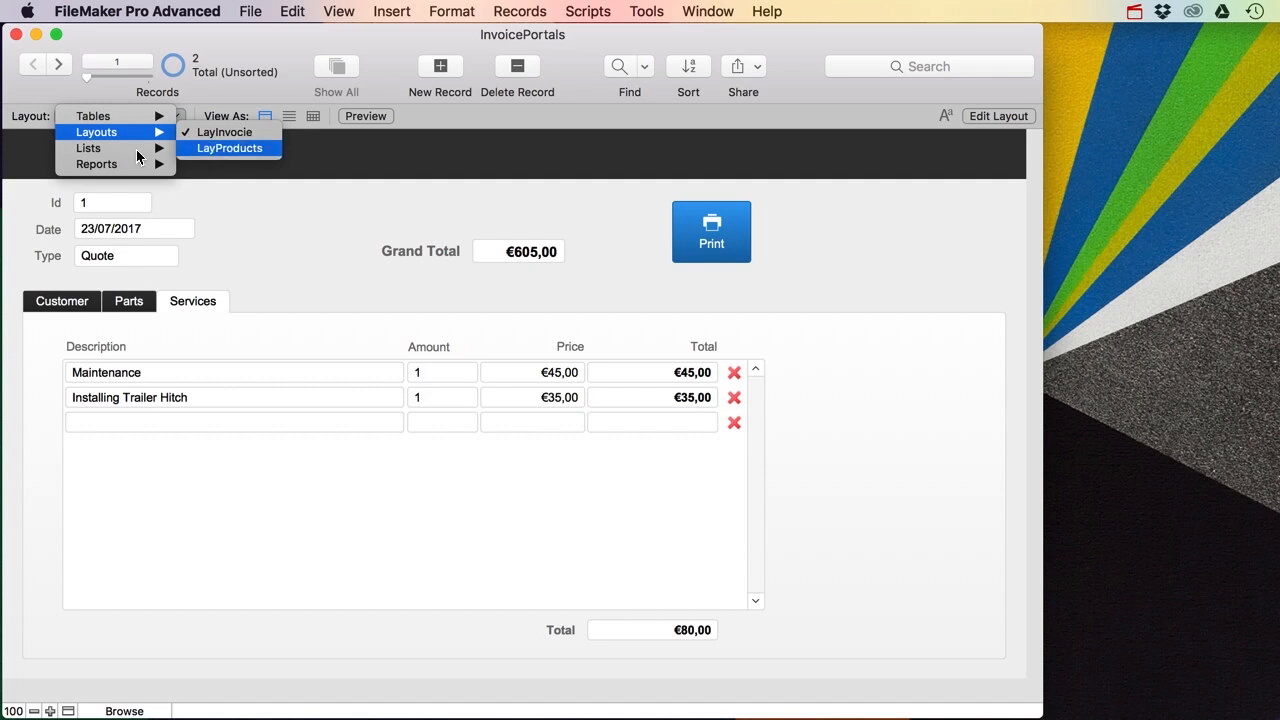
pyautogui.moveTo(118, 162)
pyautogui.click(218, 165)
pyautogui.press('super+u')
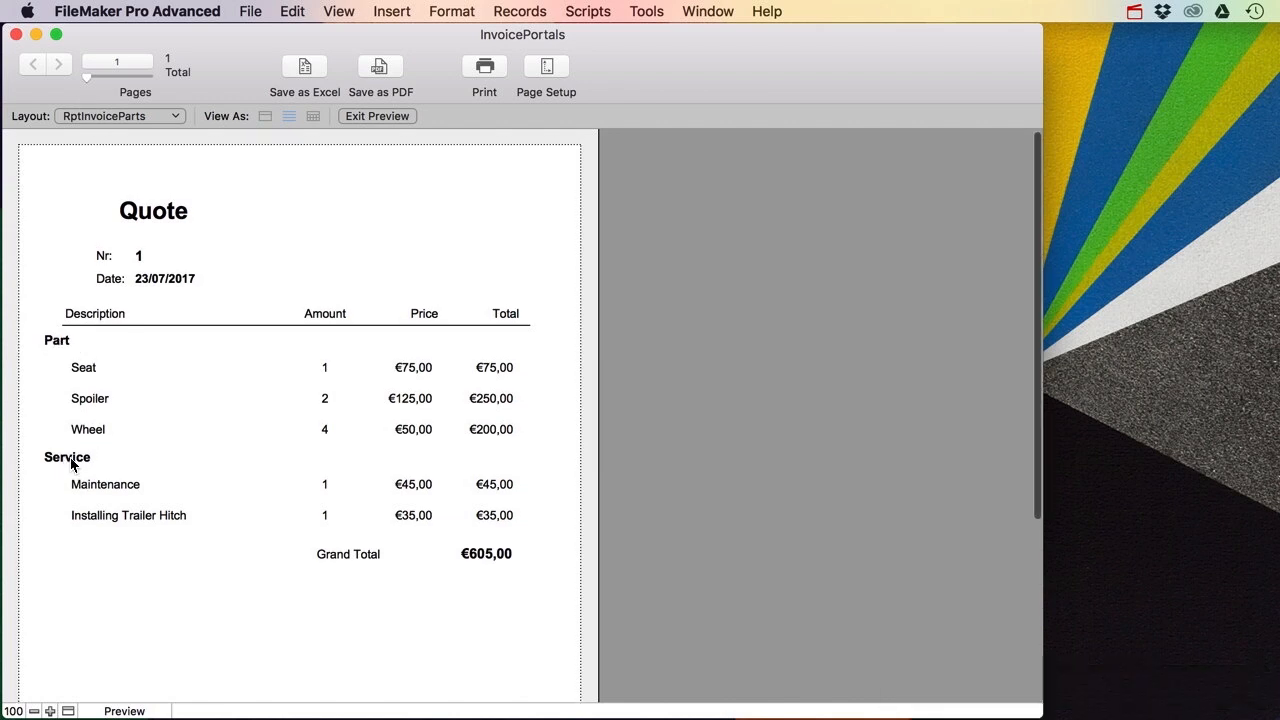
# Step: Switch from the report to the LayInvocie layout and return to Browse mode
pyautogui.click(92, 117)
pyautogui.moveTo(117, 156)
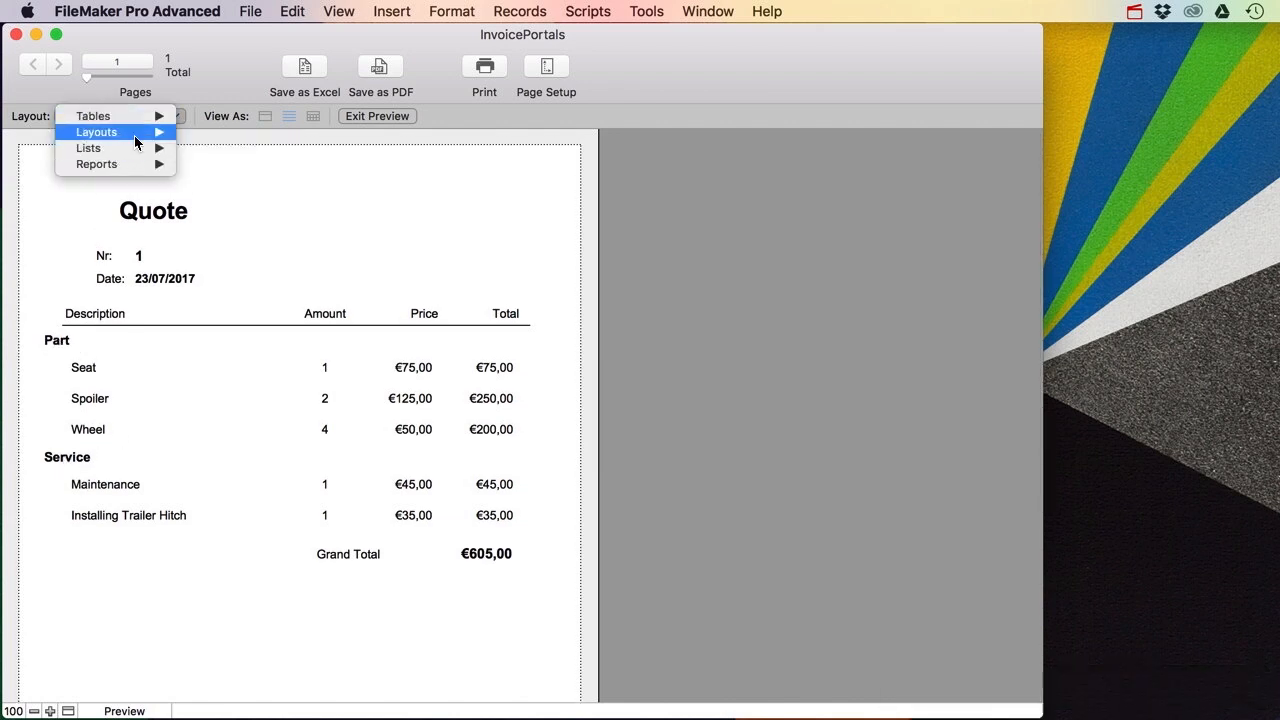
pyautogui.click(213, 134)
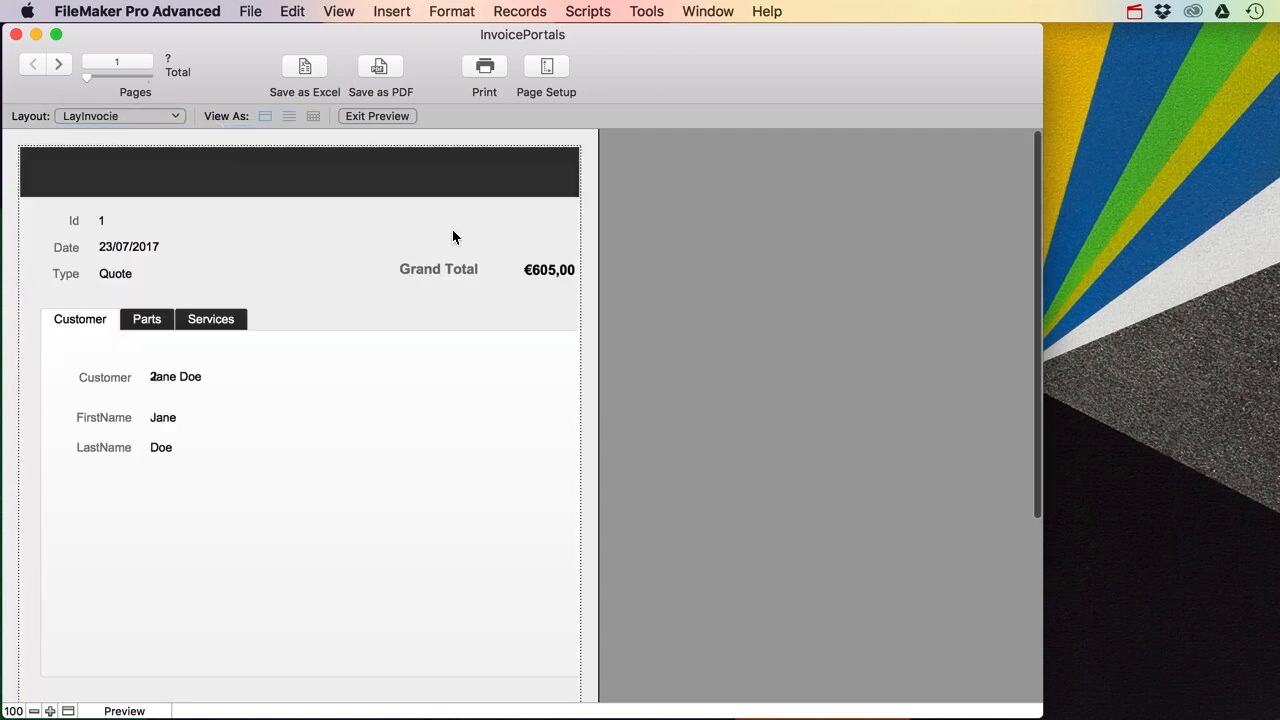
pyautogui.press('super+b')
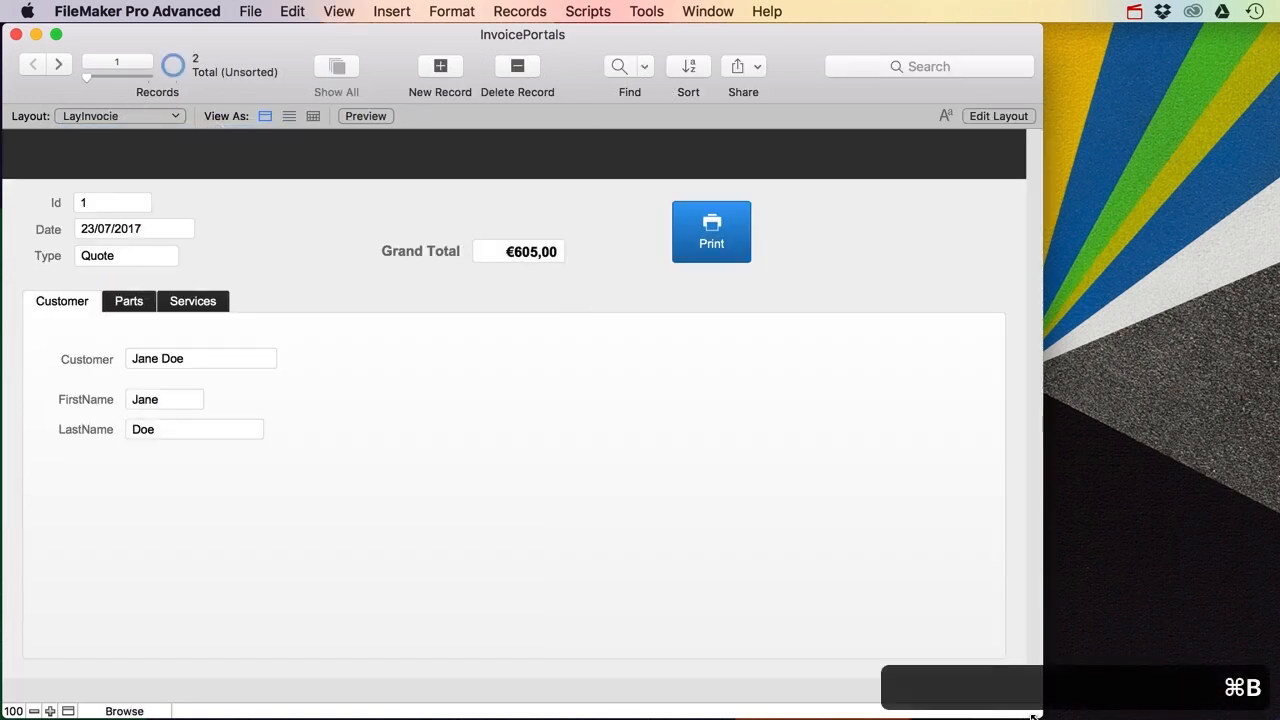
# Step: Review the invoice's line items in the Parts and Services tab panels
pyautogui.click(137, 300)
pyautogui.click(185, 301)
pyautogui.click(145, 301)
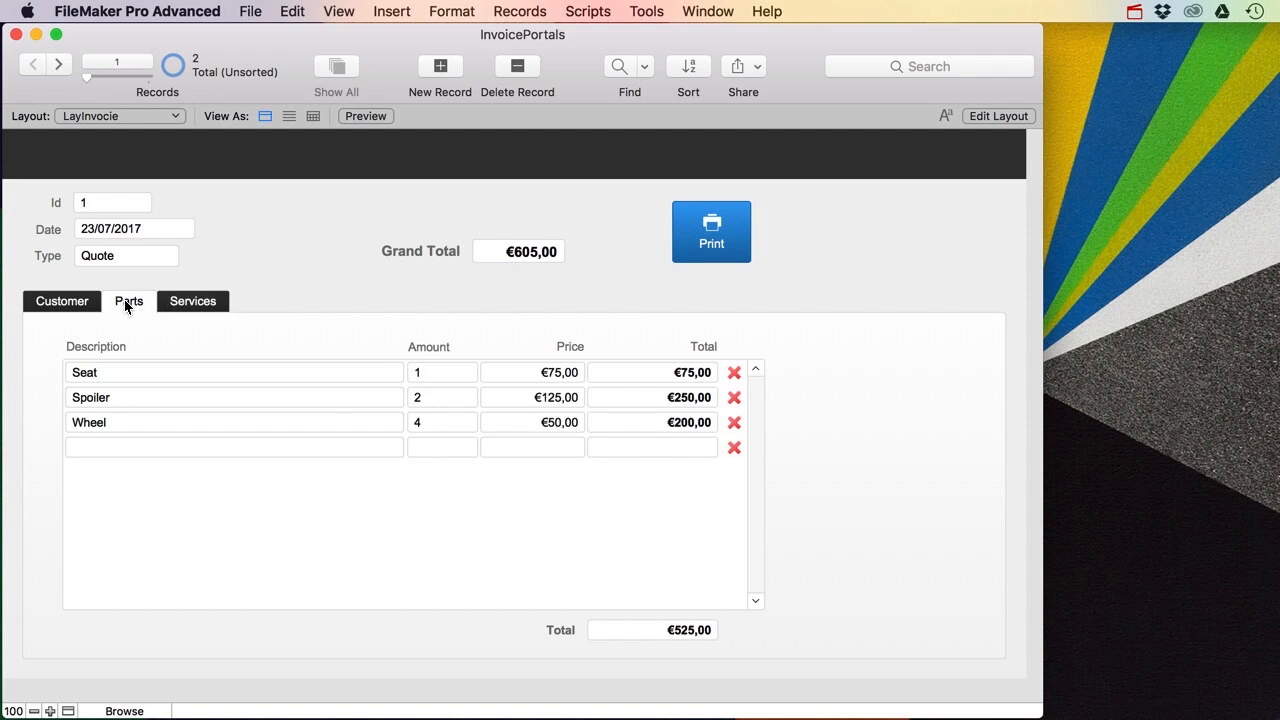
pyautogui.click(182, 304)
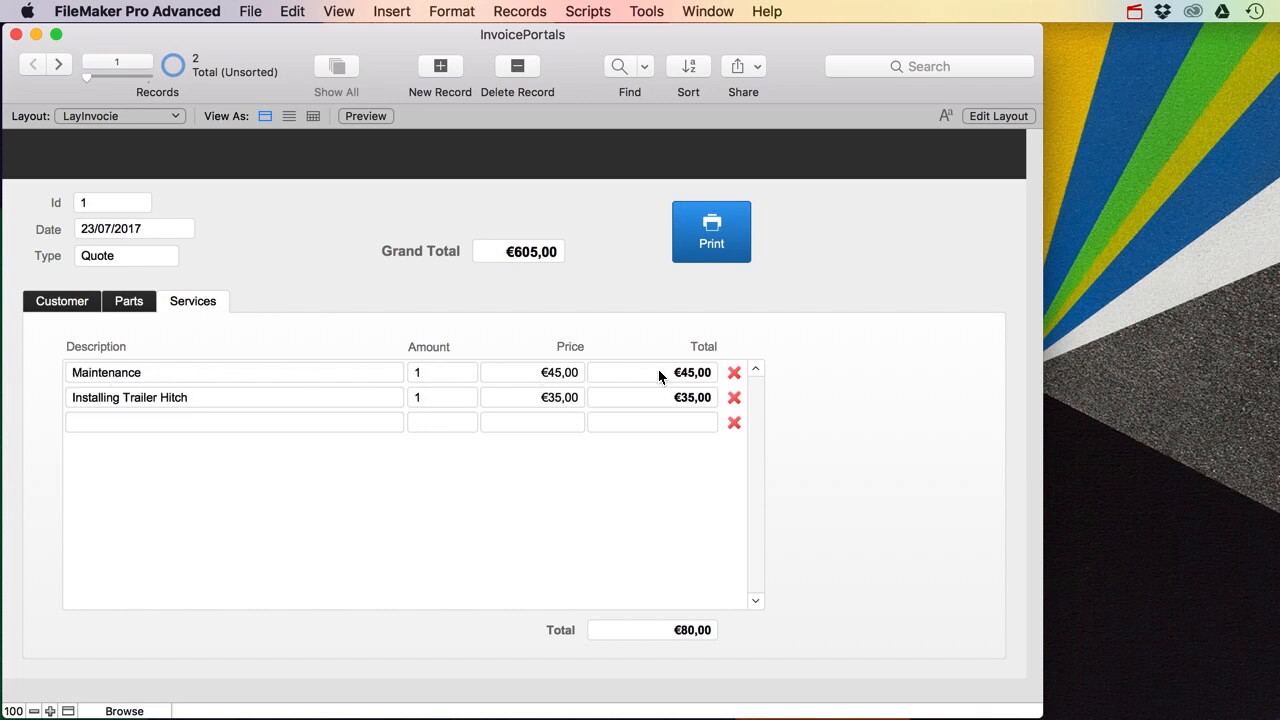
# Step: Edit the invoice layout, unlock its tab control, and add a fourth tab named Miscelaneous
pyautogui.click(998, 116)
pyautogui.click(200, 328)
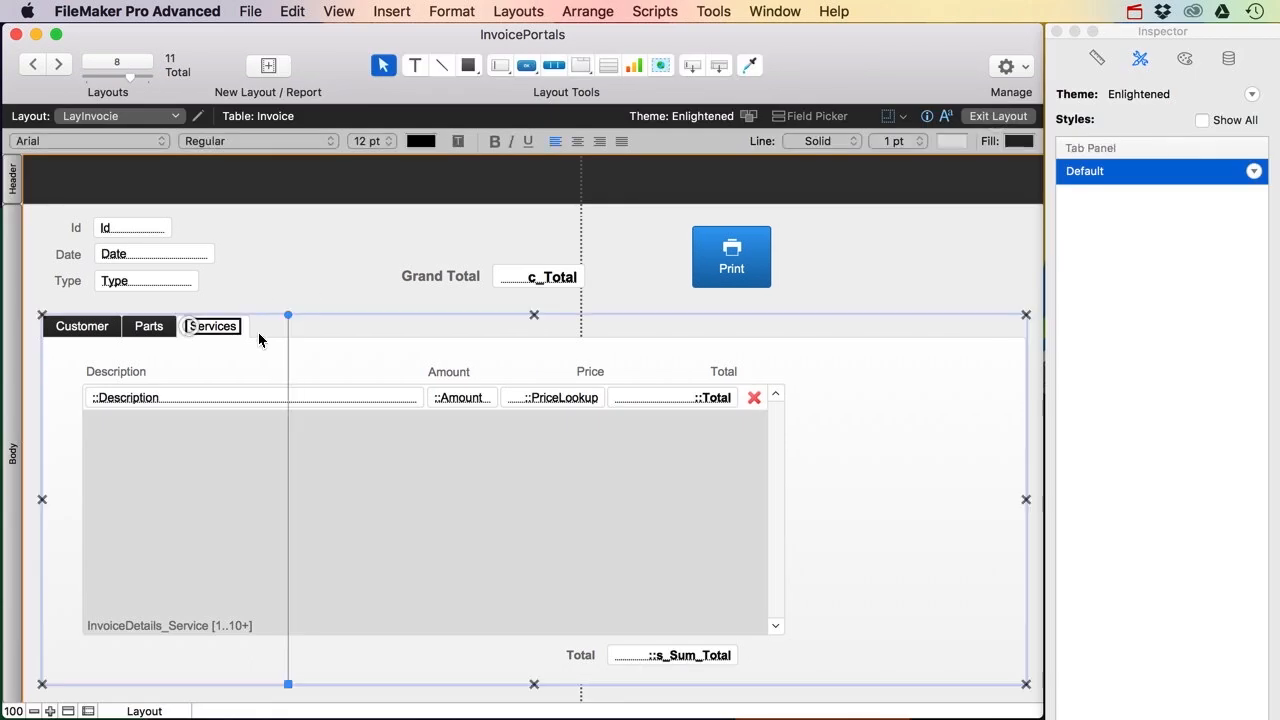
pyautogui.click(1096, 58)
pyautogui.click(1246, 569)
pyautogui.doubleClick(848, 390)
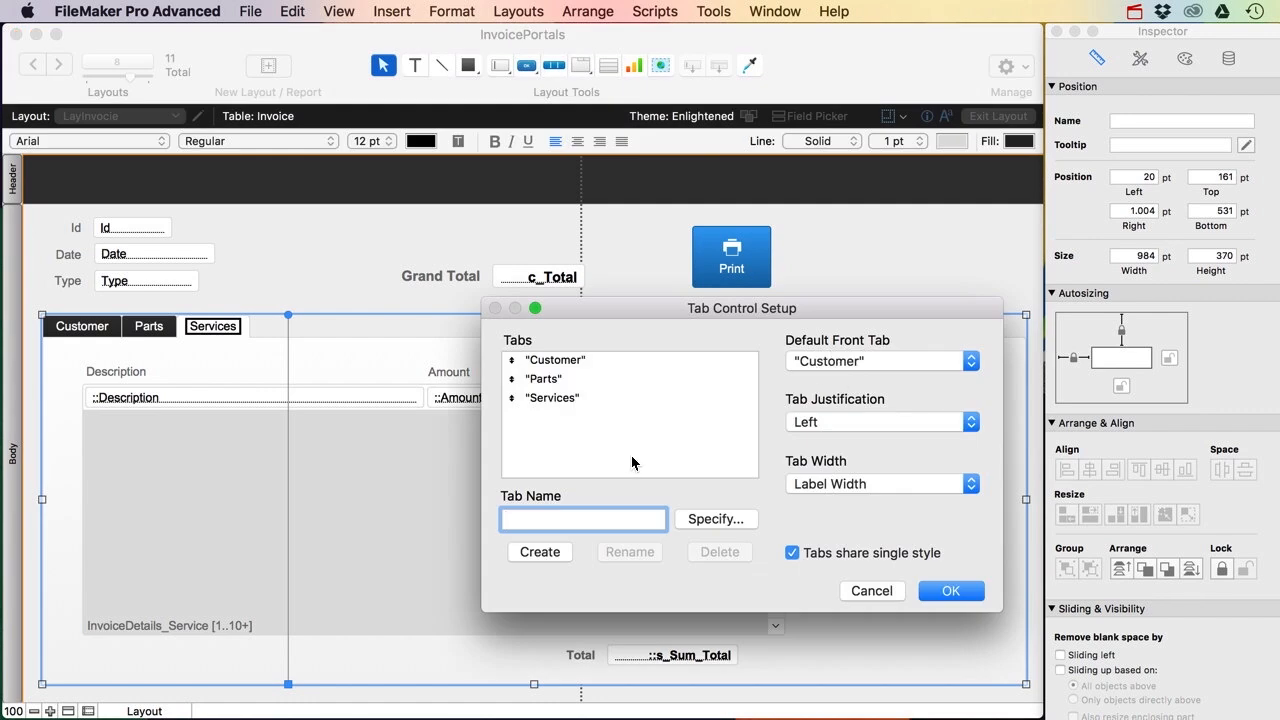
pyautogui.write('Miscelaneous"')
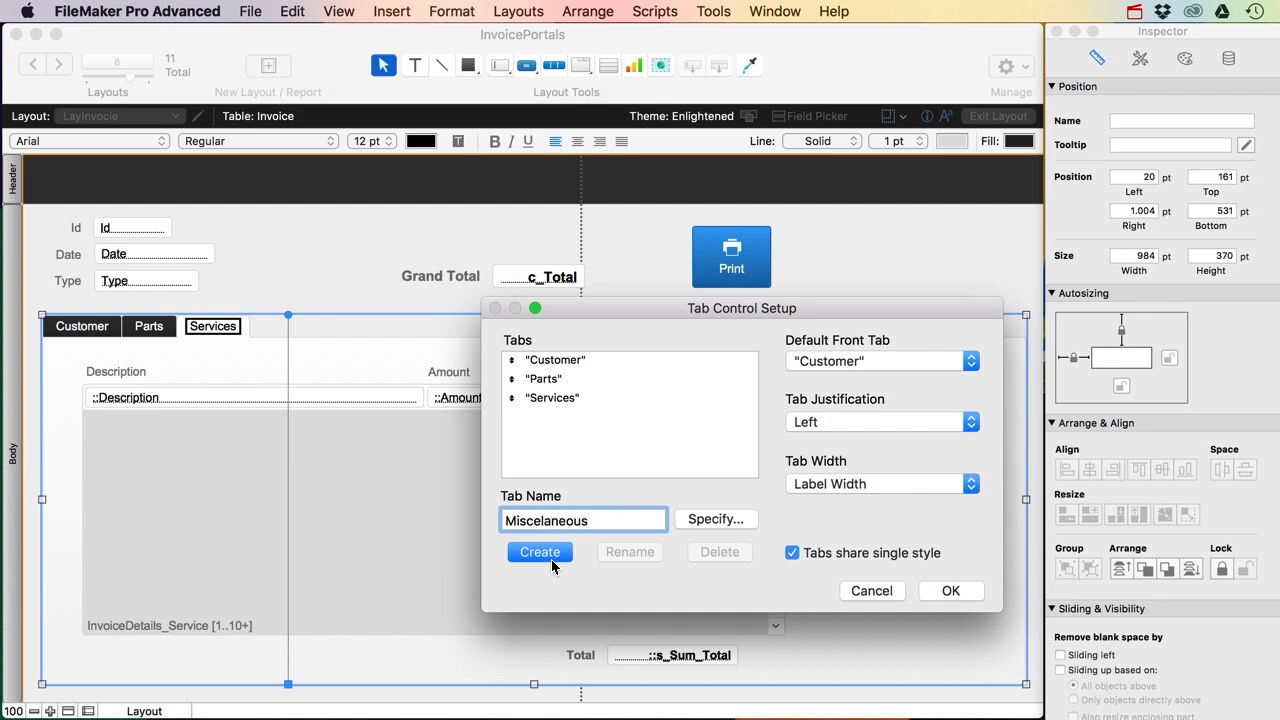
pyautogui.click(540, 552)
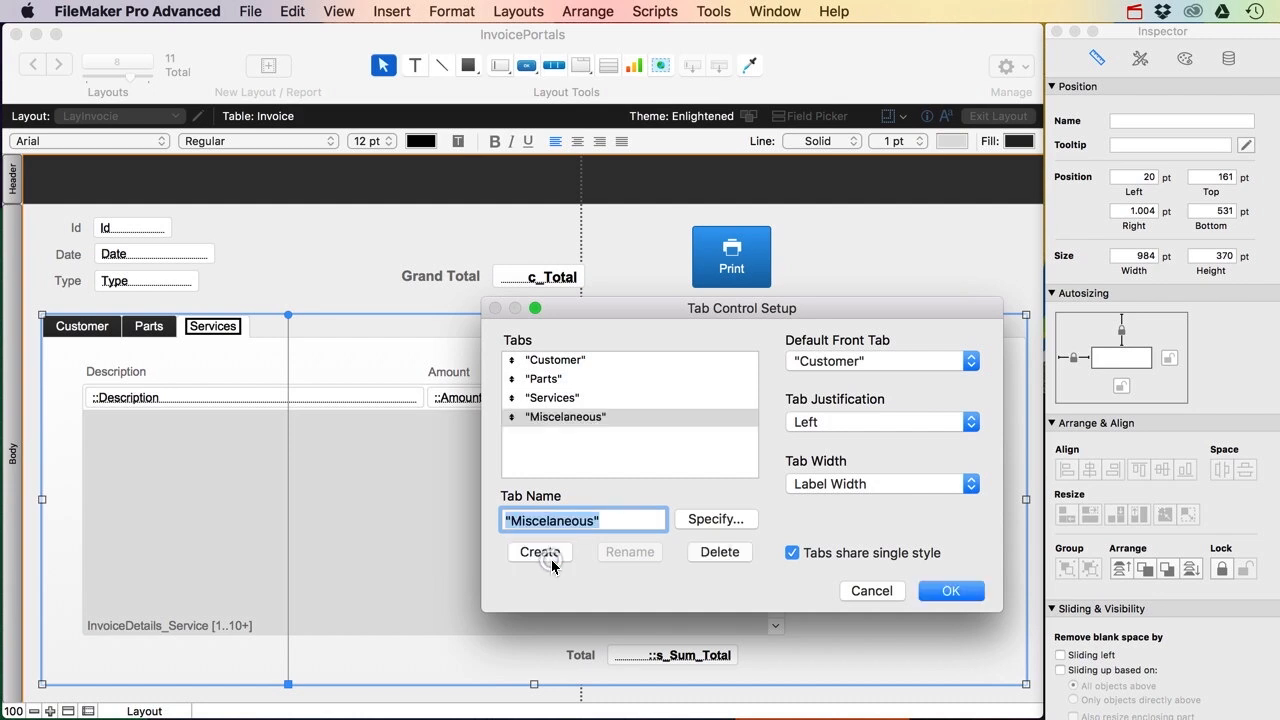
pyautogui.click(948, 591)
# Step: Lock the tab control again with its Services panel in front
pyautogui.click(300, 327)
pyautogui.click(208, 327)
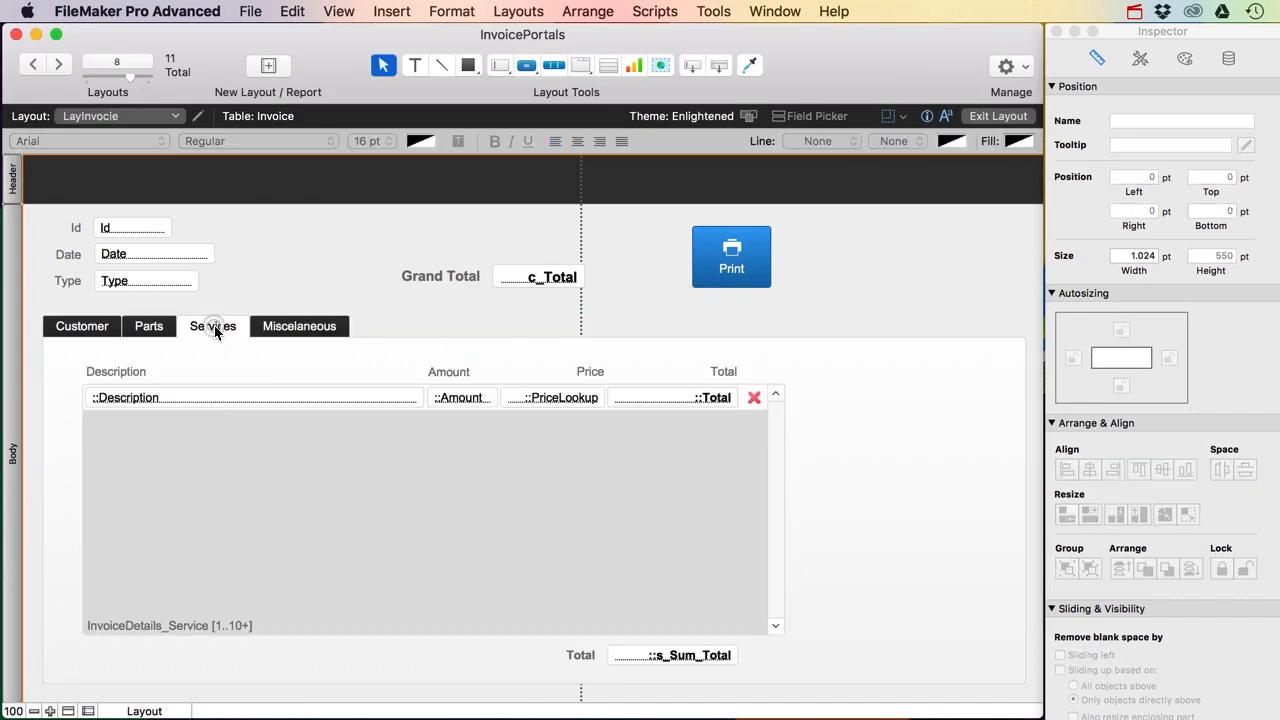
pyautogui.click(215, 418)
pyautogui.click(56, 358)
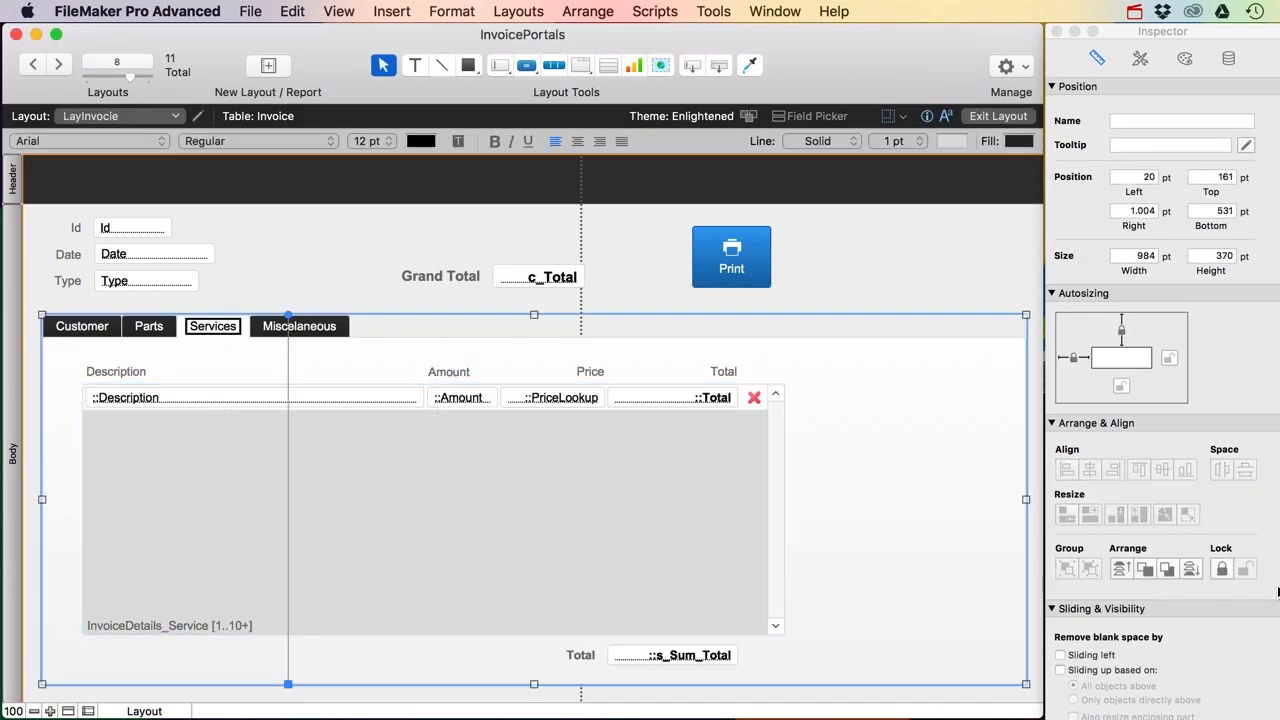
pyautogui.click(1220, 570)
# Step: Group and copy the Services portal with its column headings and total, and ungroup the originals
pyautogui.moveTo(65, 359)
pyautogui.mouseDown()
pyautogui.moveTo(511, 594)
pyautogui.moveTo(809, 669)
pyautogui.moveTo(714, 500)
pyautogui.moveTo(62, 358)
pyautogui.mouseUp()
pyautogui.click(877, 534)
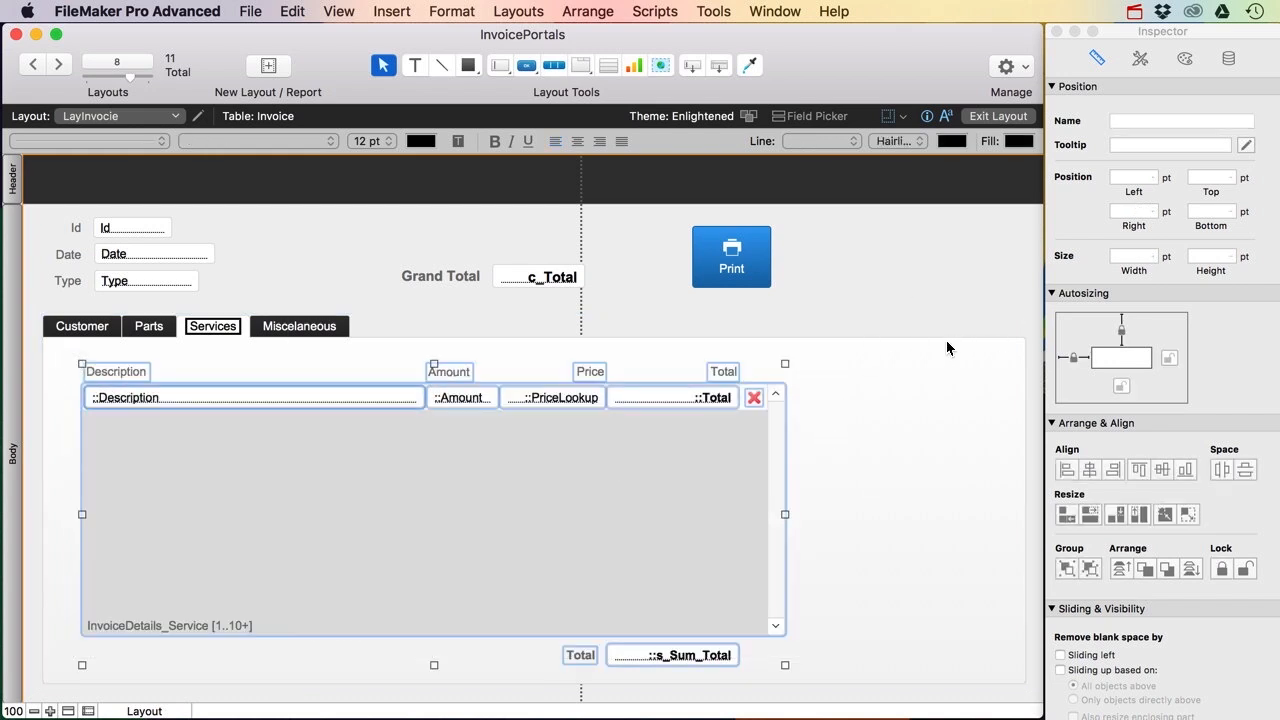
pyautogui.click(1066, 568)
pyautogui.press('super+c')
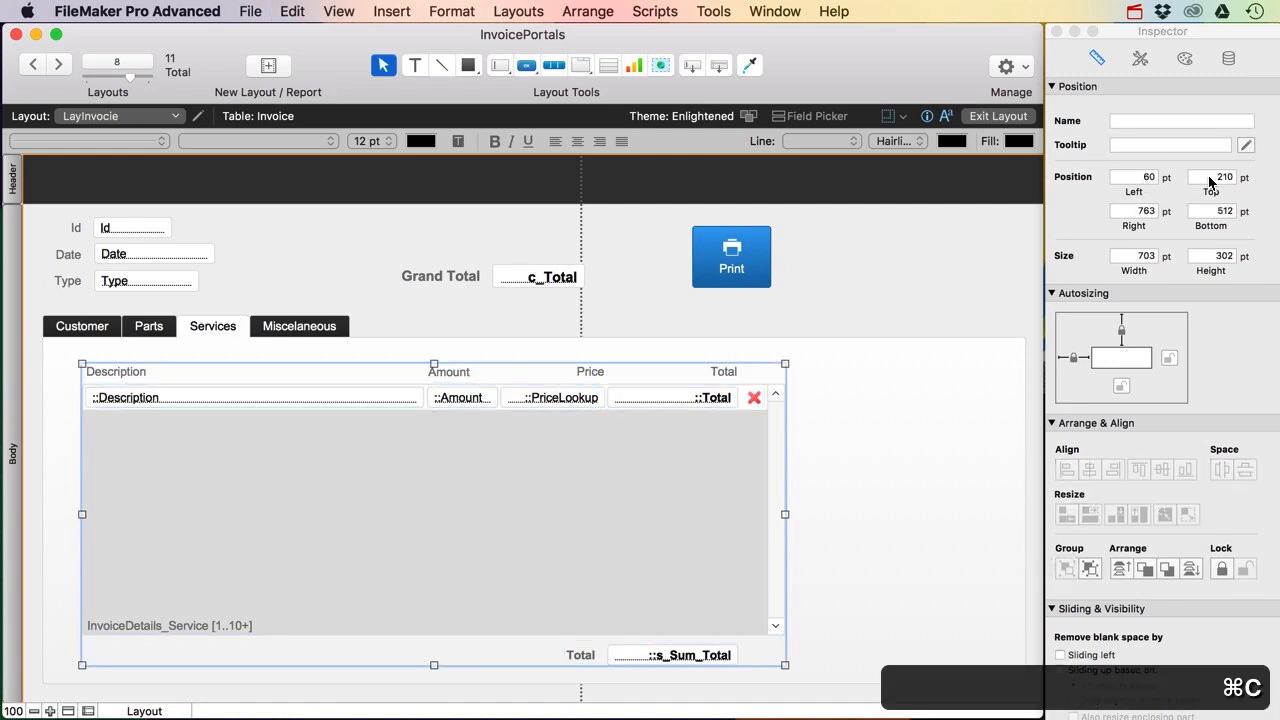
pyautogui.click(1090, 568)
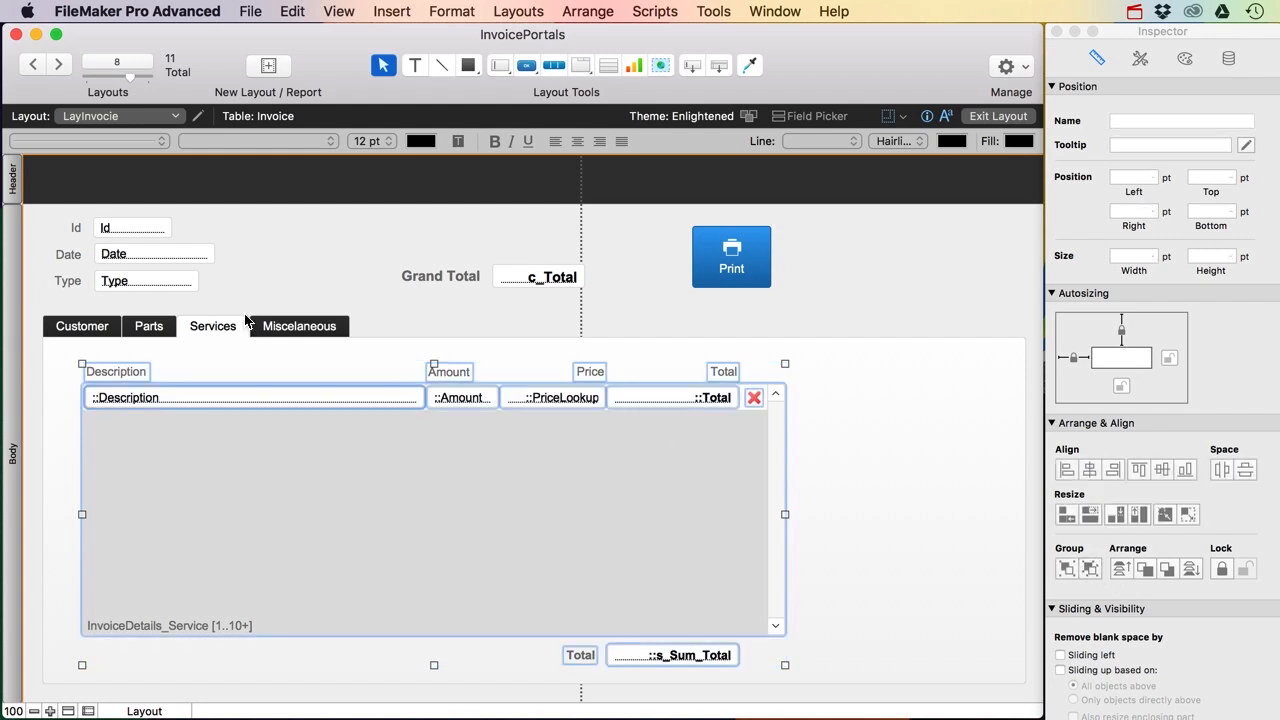
# Step: Paste the copied portal group onto the Miscelaneous tab and position it at left 60 pt, top 210 pt
pyautogui.click(299, 328)
pyautogui.press('super+v')
pyautogui.moveTo(611, 459); pyautogui.dragTo(460, 481)
pyautogui.press('Down')
pyautogui.press('Down')
pyautogui.press('Down')
pyautogui.press('Down')
pyautogui.press('Down')
pyautogui.press('Down')
pyautogui.press('Down')
pyautogui.press('Down')
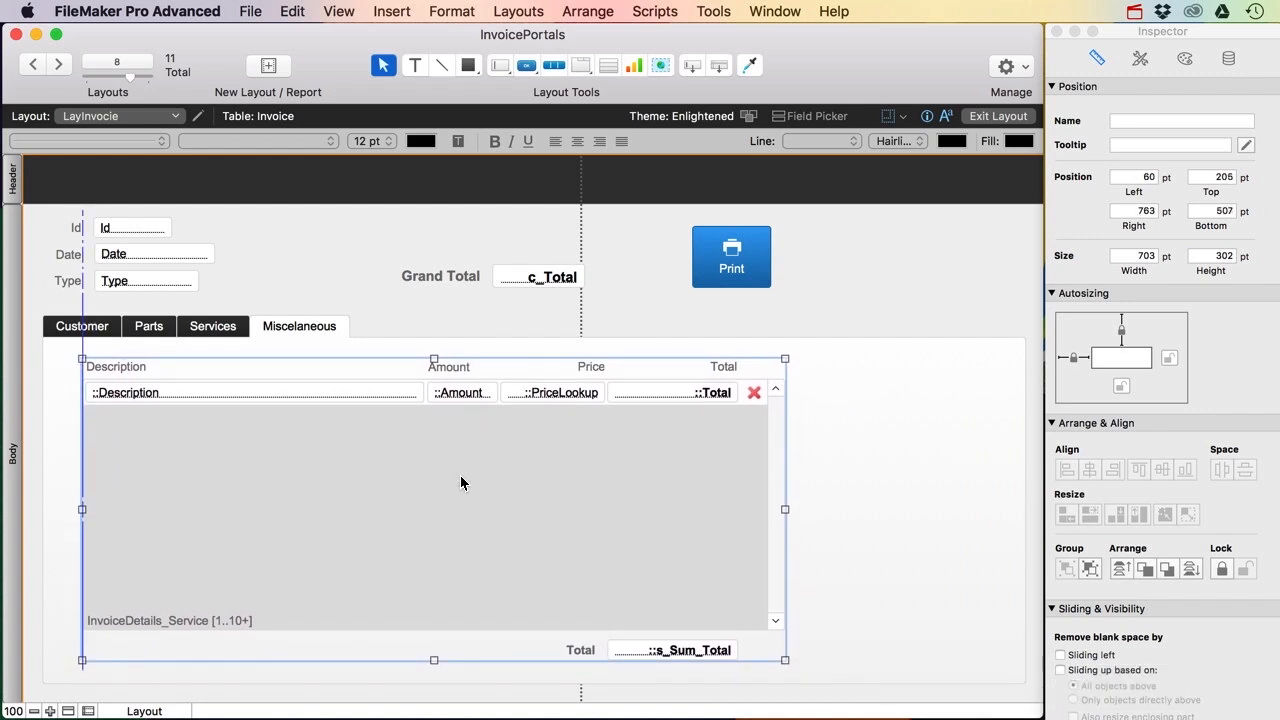
pyautogui.press('Up')
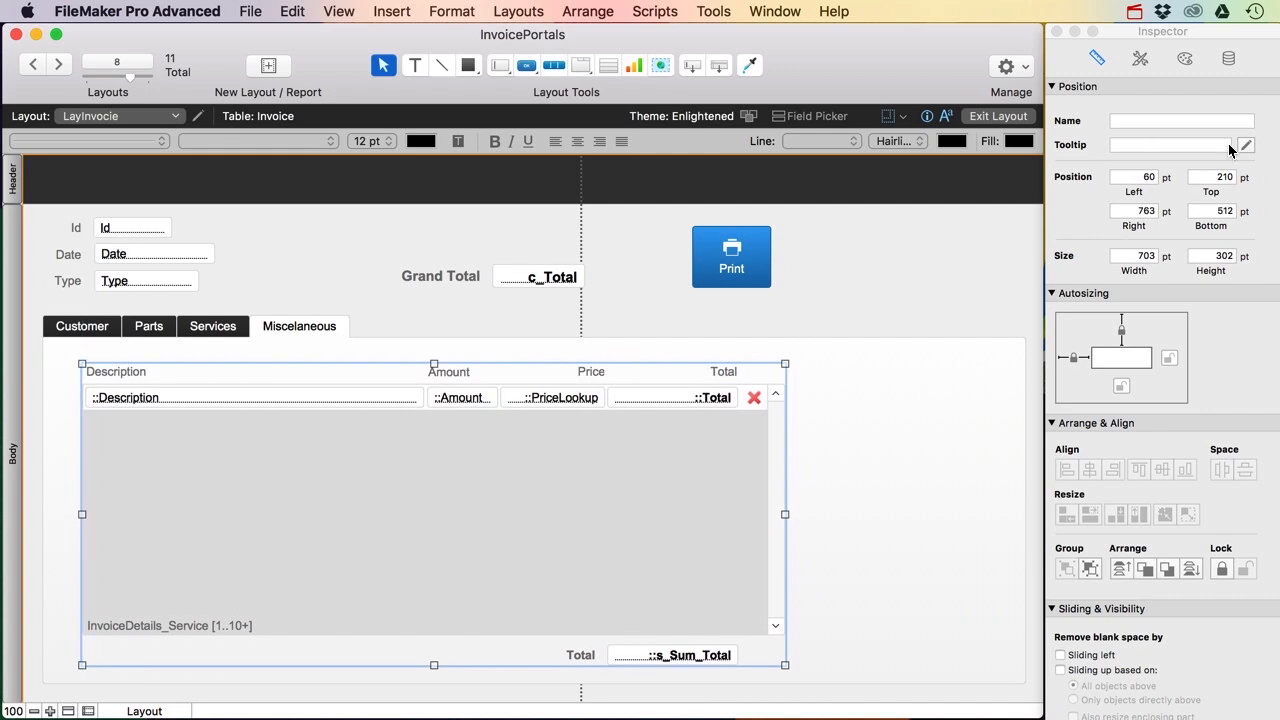
# Step: Compare the pasted portal's placement on the Miscelaneous tab with the Parts and Services tabs
pyautogui.click(797, 456)
pyautogui.click(750, 458)
pyautogui.click(213, 326)
pyautogui.click(157, 323)
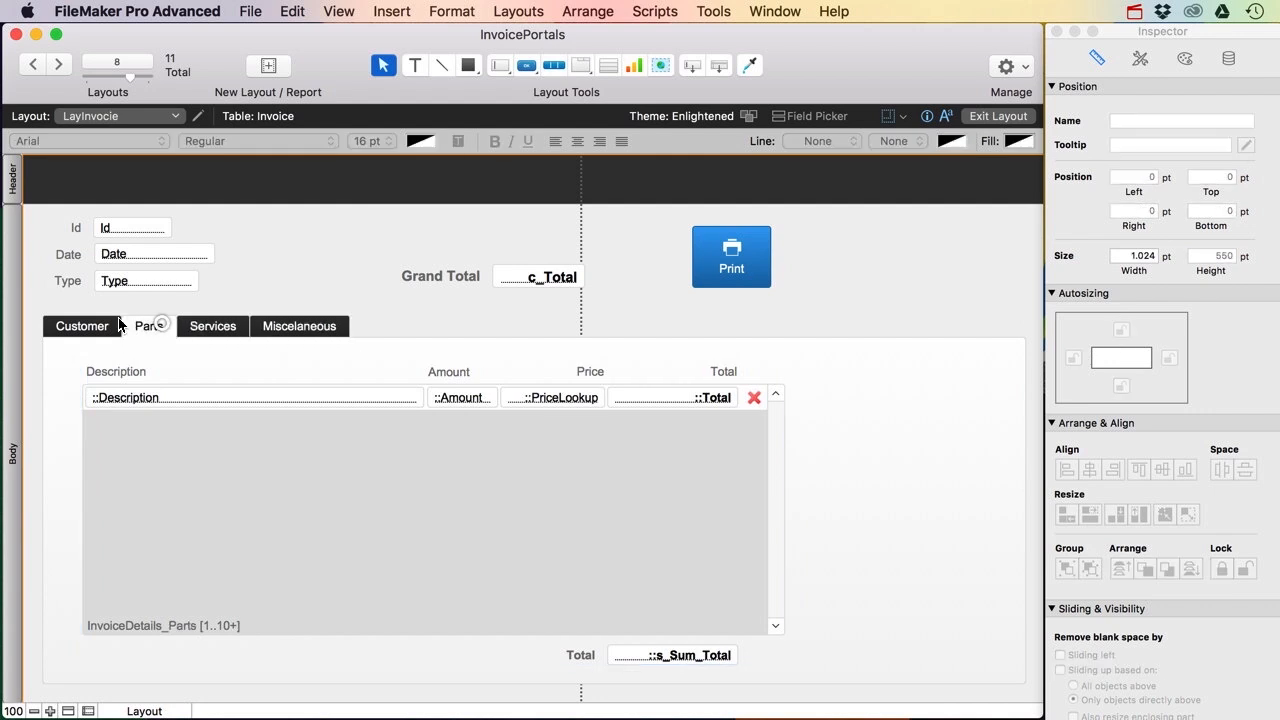
pyautogui.click(115, 319)
pyautogui.click(163, 326)
pyautogui.click(210, 326)
pyautogui.click(266, 326)
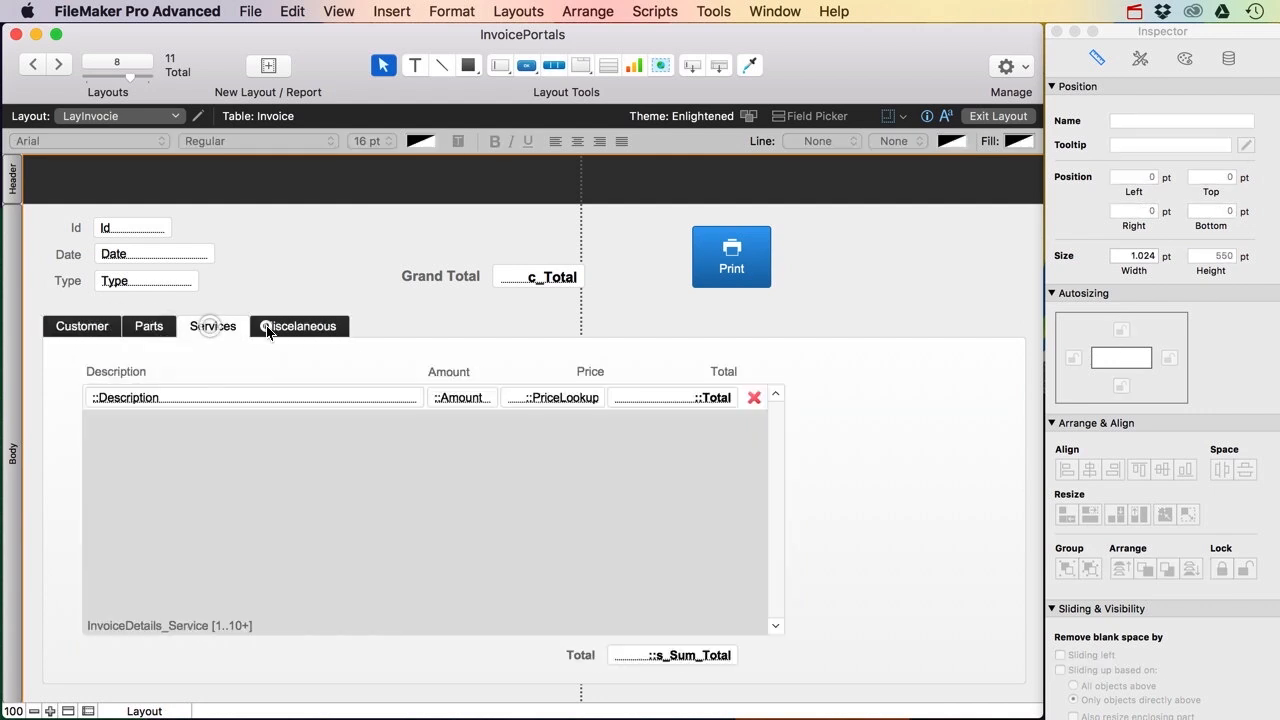
# Step: Ungroup the pasted portal, headings and total on the Miscelaneous tab
pyautogui.click(592, 442)
pyautogui.click(1090, 569)
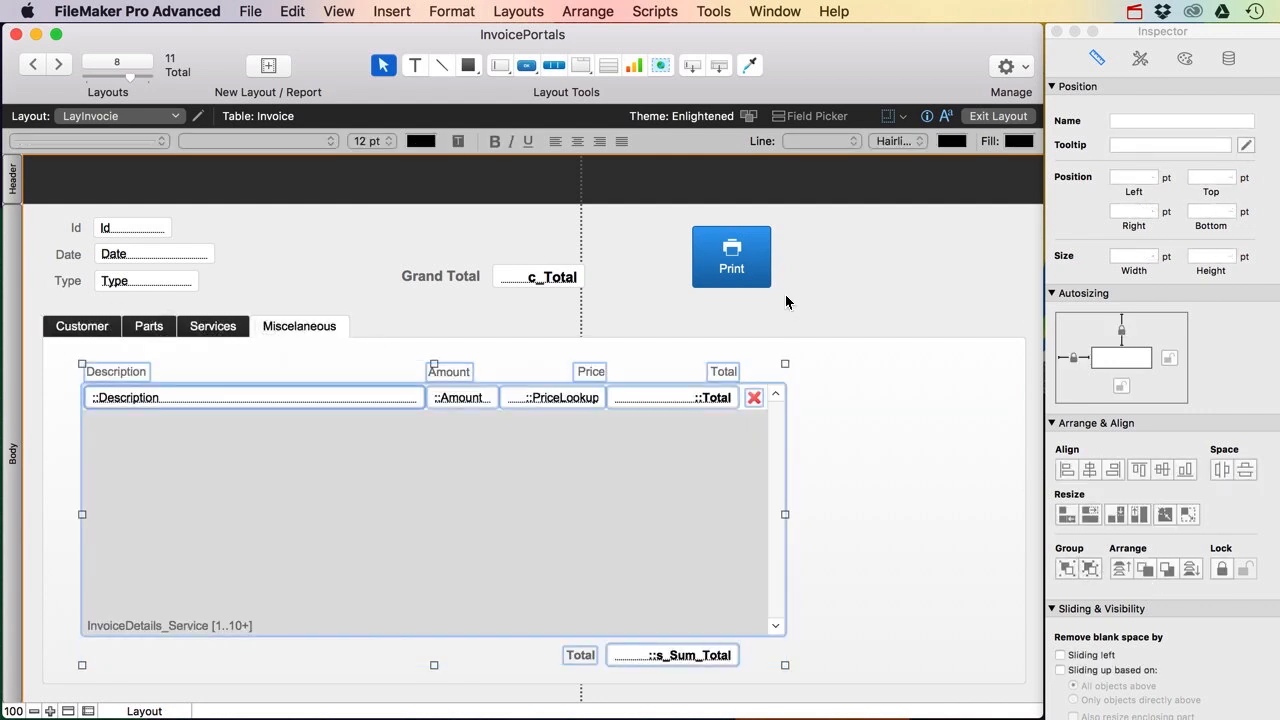
pyautogui.click(829, 303)
pyautogui.click(683, 420)
pyautogui.click(402, 306)
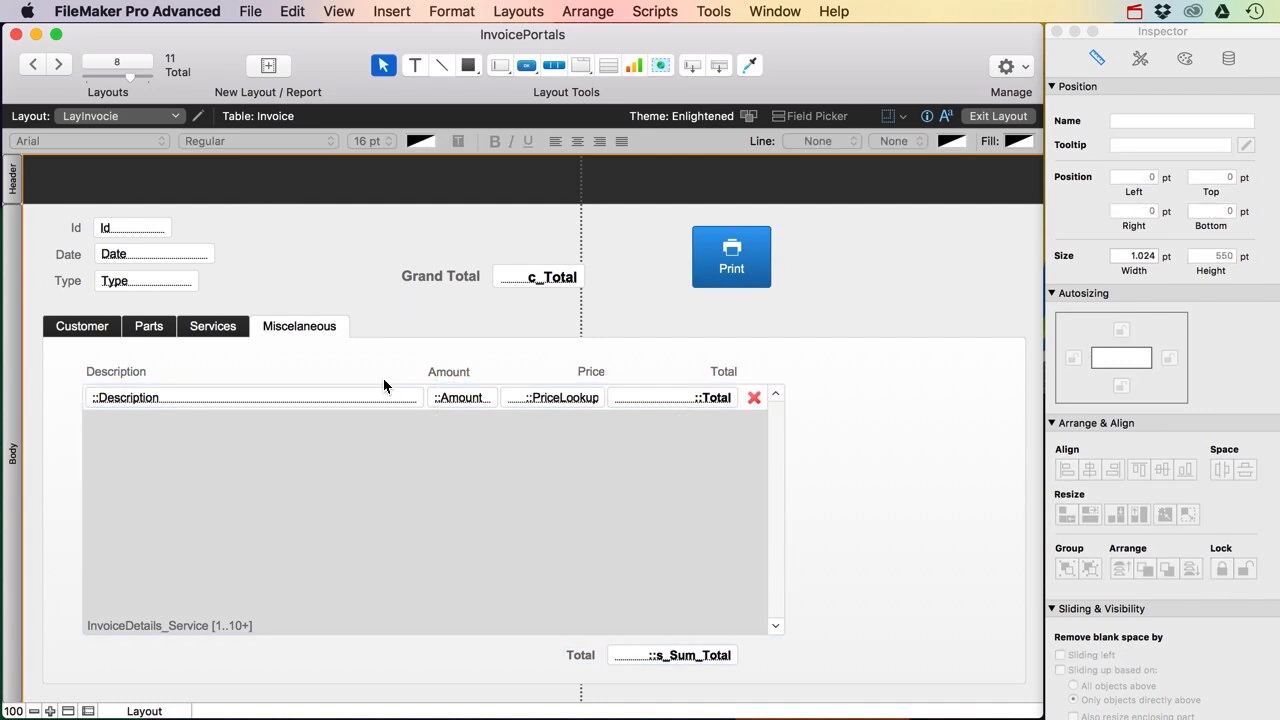
# Step: Create a text field named g_Misc in the Invoice table
pyautogui.press('super+shift+d')
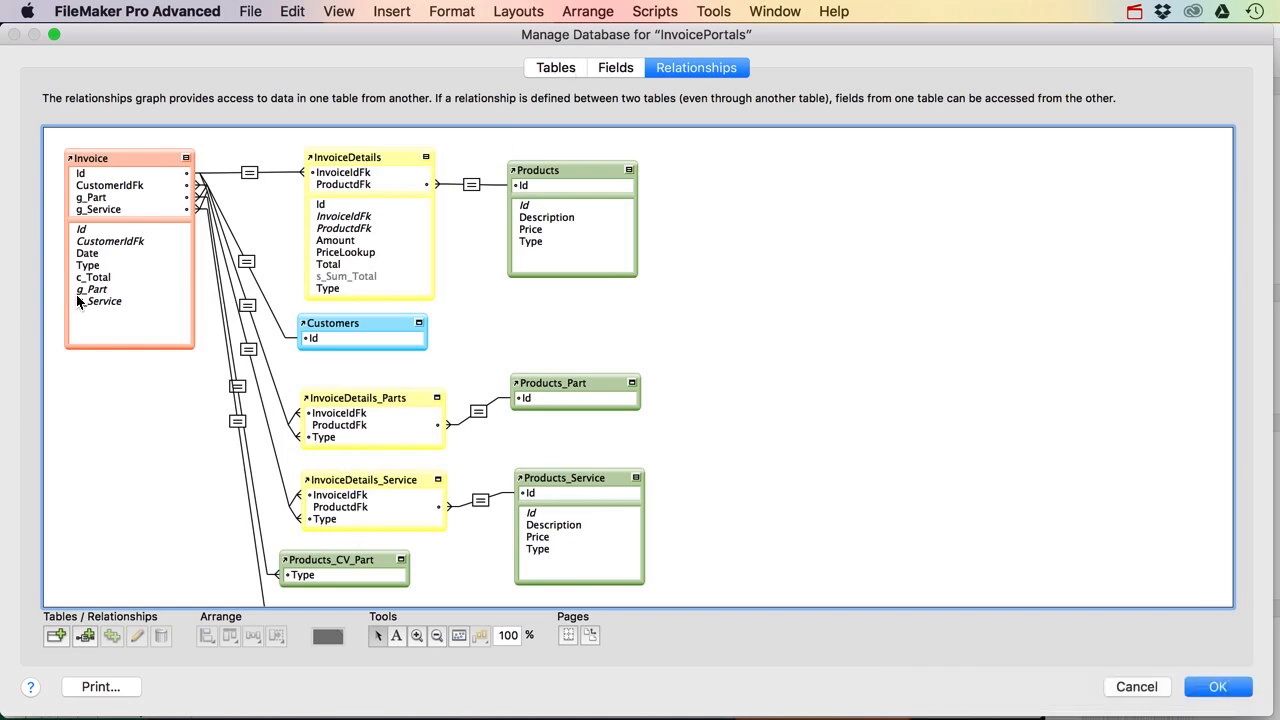
pyautogui.click(572, 68)
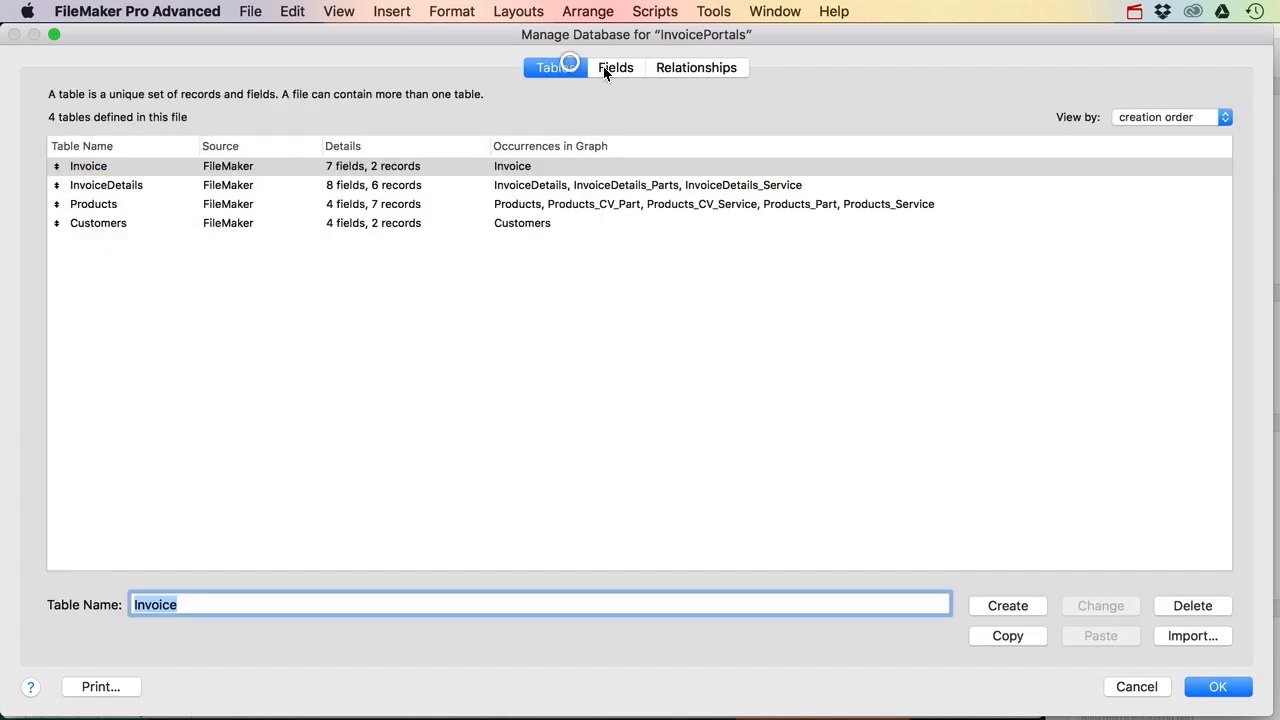
pyautogui.click(613, 67)
pyautogui.click(87, 262)
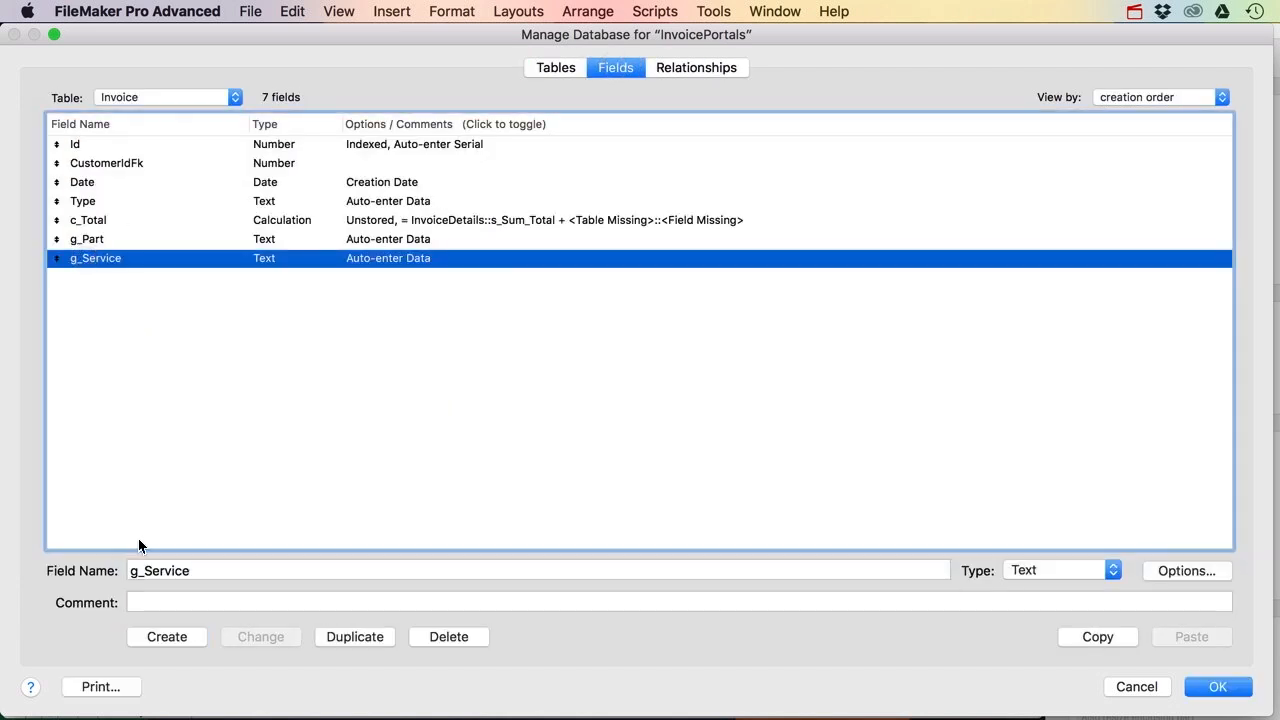
pyautogui.doubleClick(170, 572)
pyautogui.write('g_Misc')
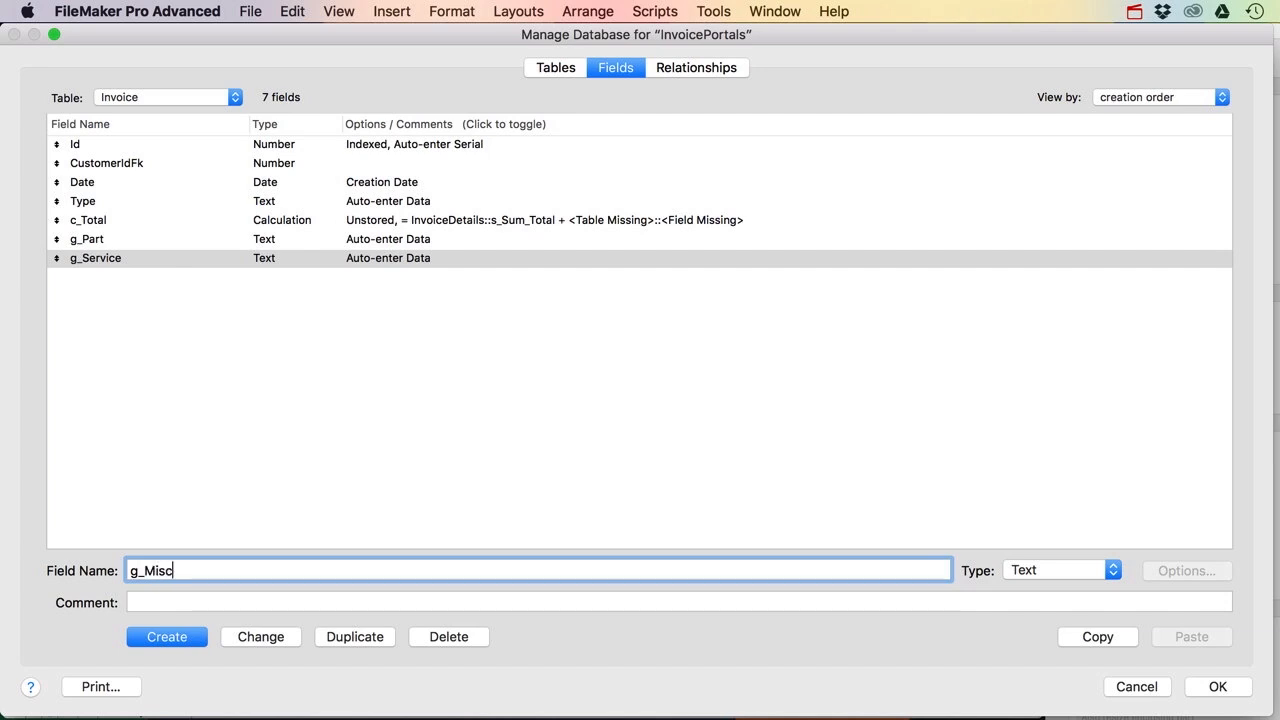
pyautogui.press('Return')
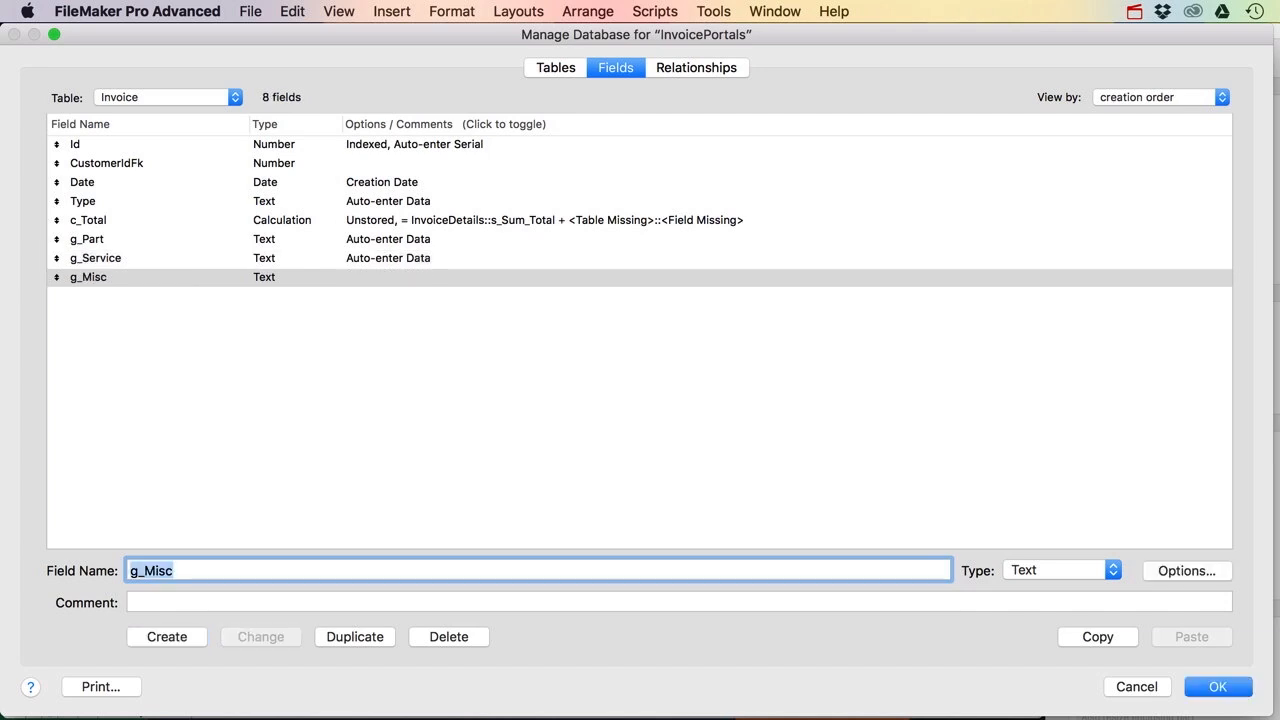
# Step: Set g_Misc to auto-enter the data Miscelaneous and save the database changes
pyautogui.doubleClick(134, 275)
pyautogui.click(548, 417)
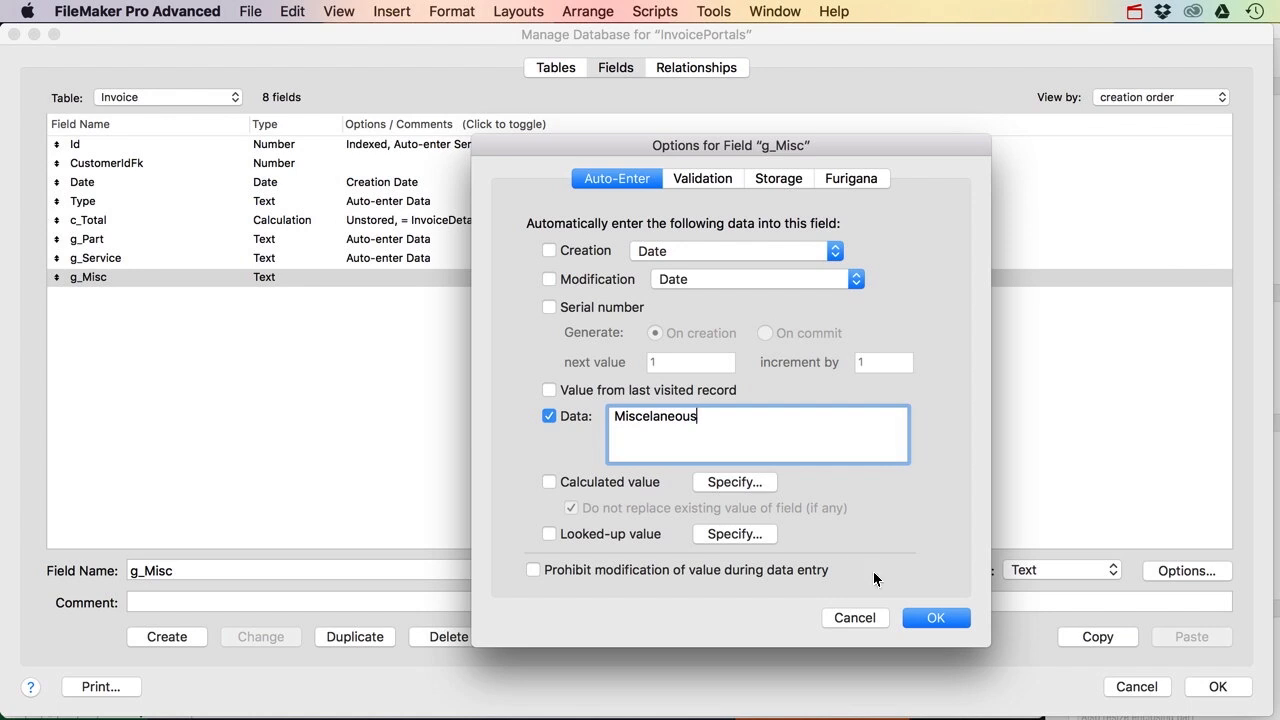
pyautogui.click(929, 619)
pyautogui.click(1220, 687)
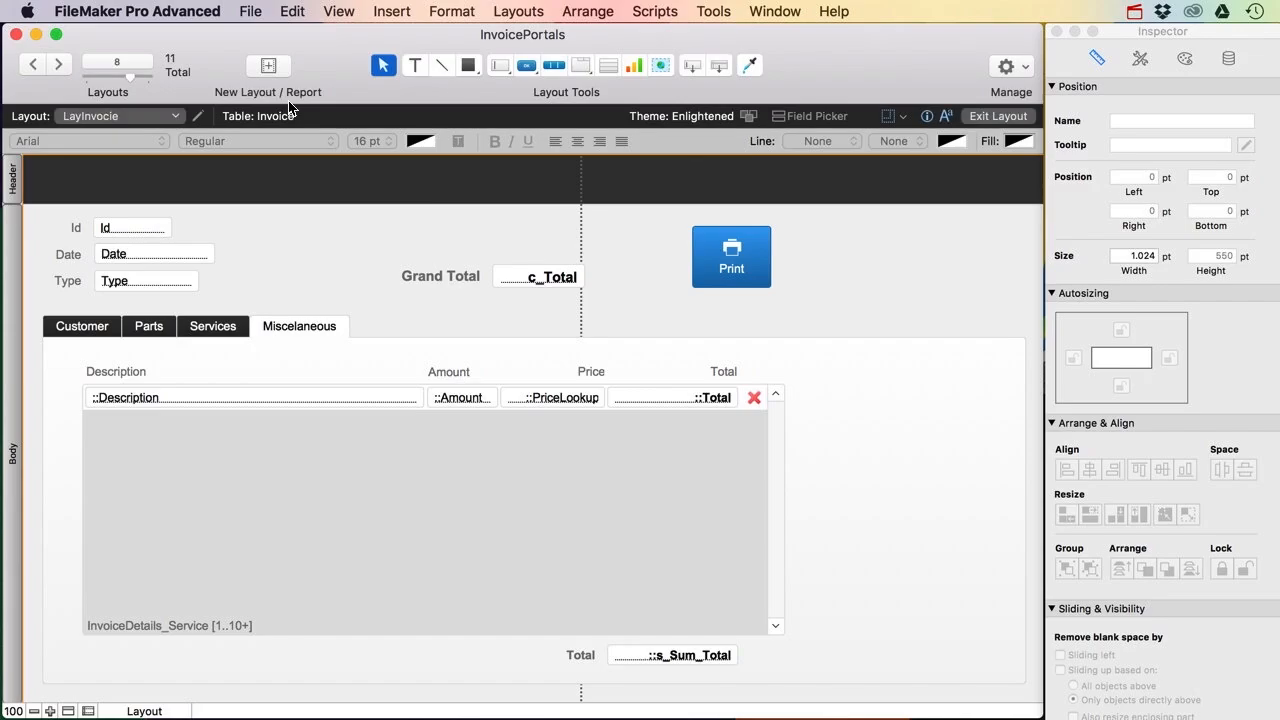
# Step: Switch to the Invoice table layout and show its records in Browse mode
pyautogui.click(99, 116)
pyautogui.moveTo(110, 144)
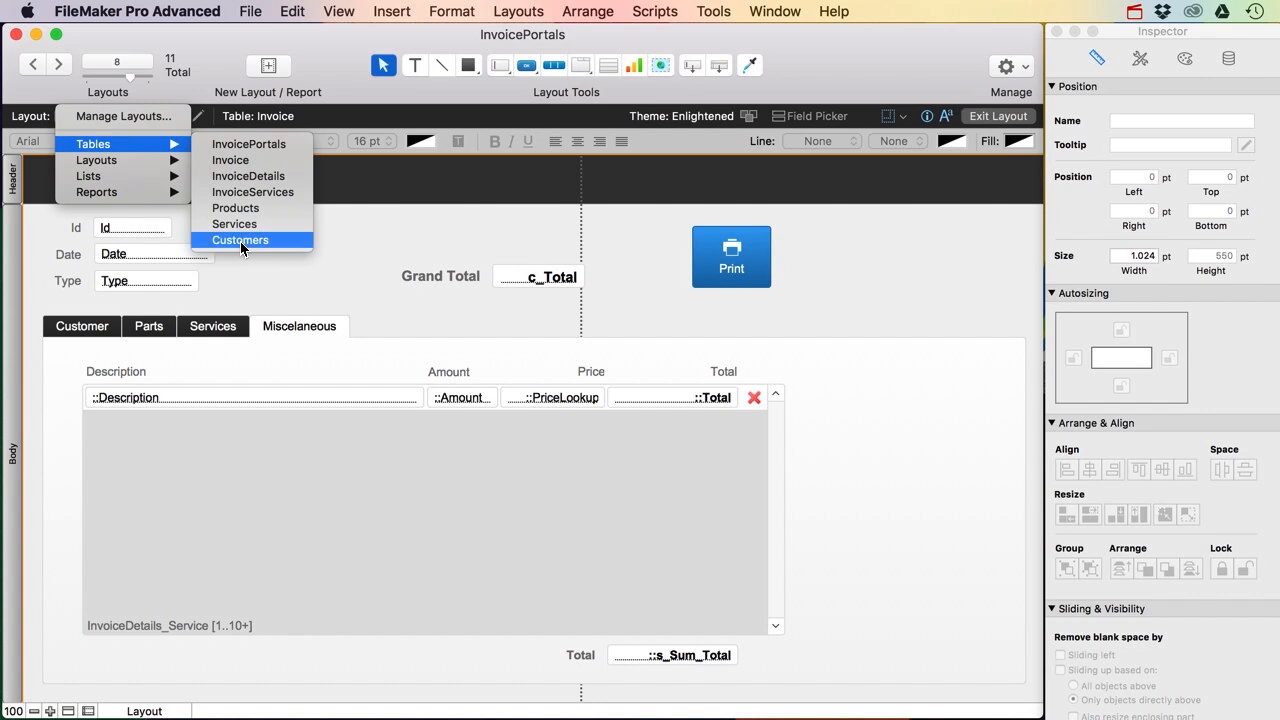
pyautogui.click(248, 176)
pyautogui.click(130, 118)
pyautogui.moveTo(110, 144)
pyautogui.click(235, 157)
pyautogui.click(980, 116)
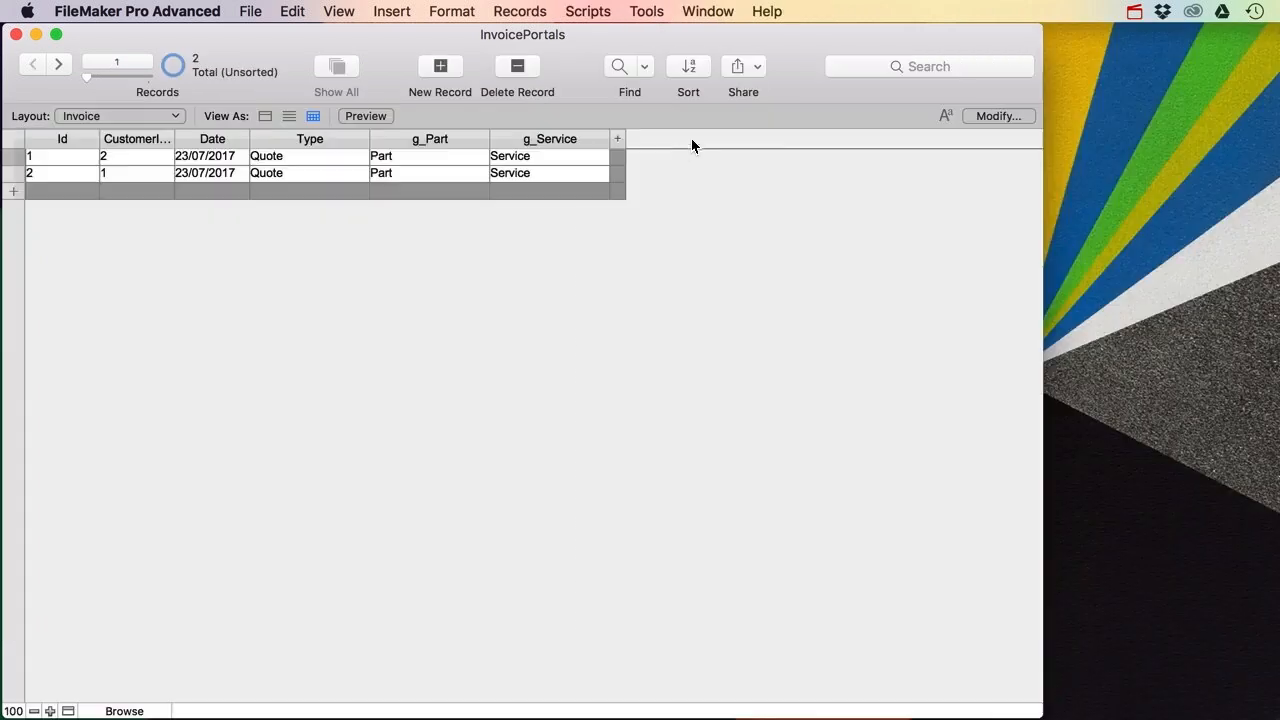
# Step: Add the g_Misc field as a column in the Invoice table view
pyautogui.click(999, 118)
pyautogui.click(368, 641)
pyautogui.click(760, 466)
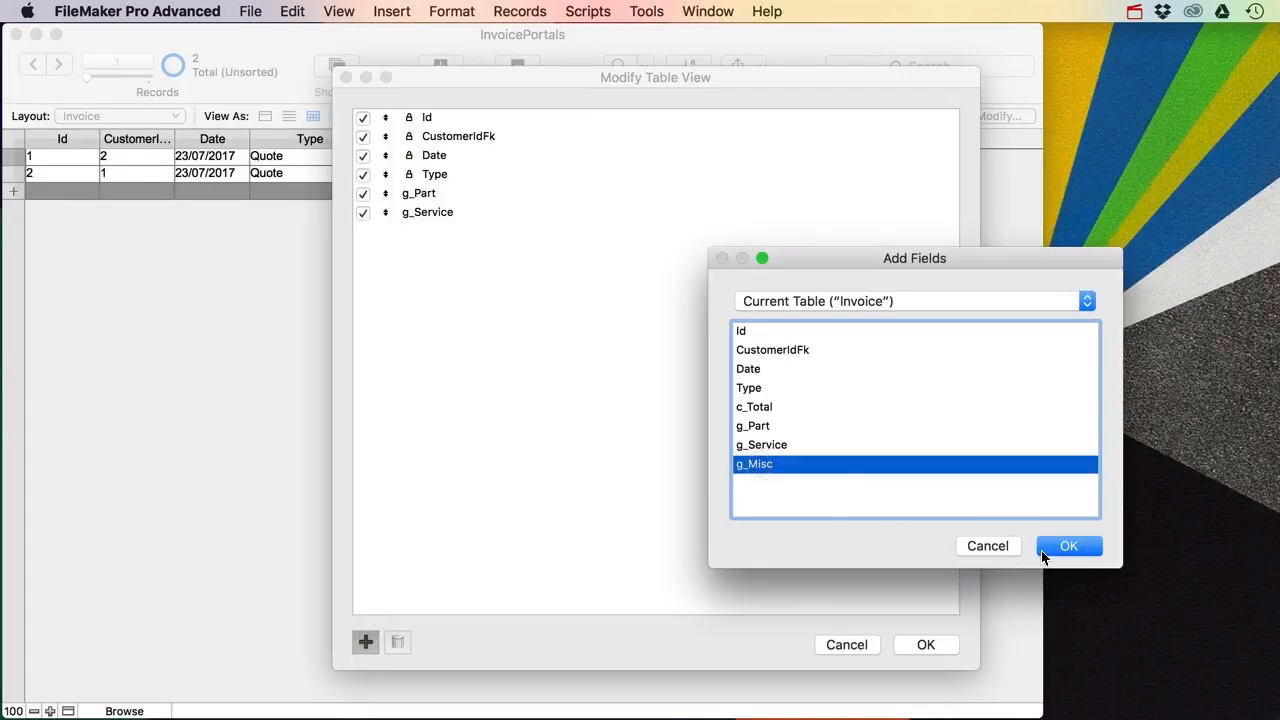
pyautogui.click(1068, 548)
pyautogui.click(949, 643)
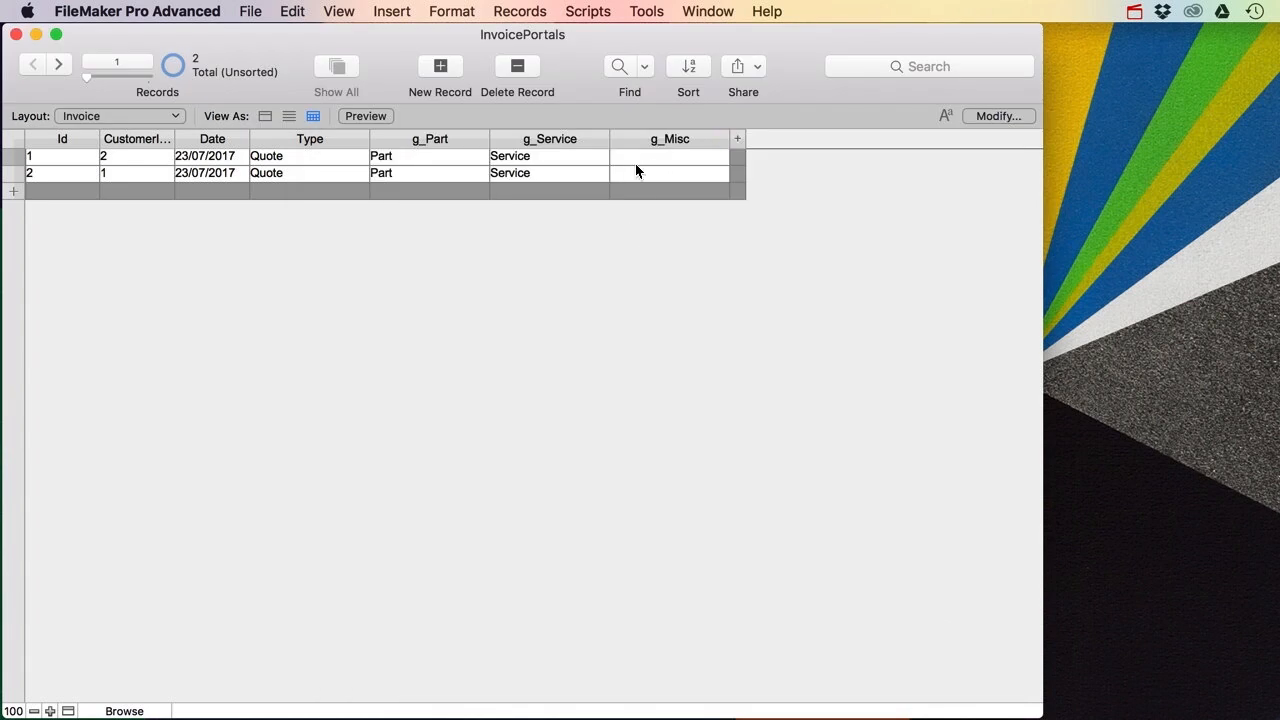
# Step: Create a new invoice record and replace g_Misc in all invoice records with its Miscelaneous value
pyautogui.click(420, 70)
pyautogui.click(646, 190)
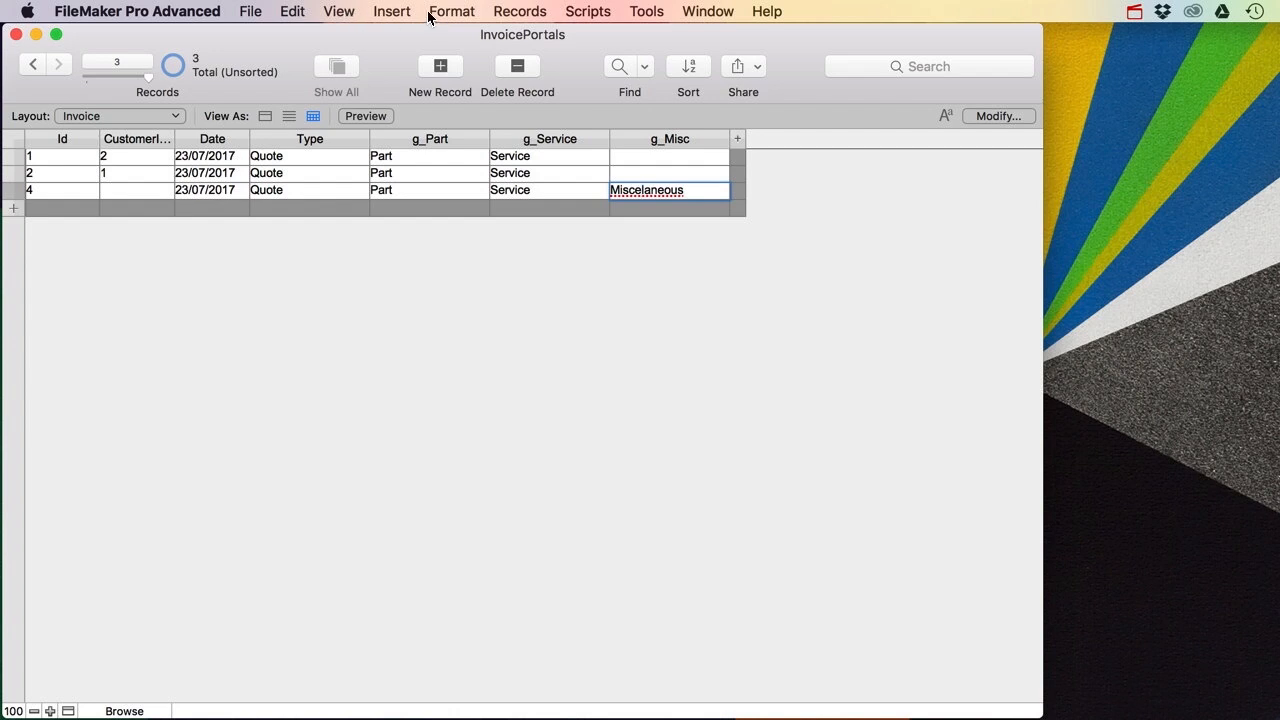
pyautogui.click(504, 12)
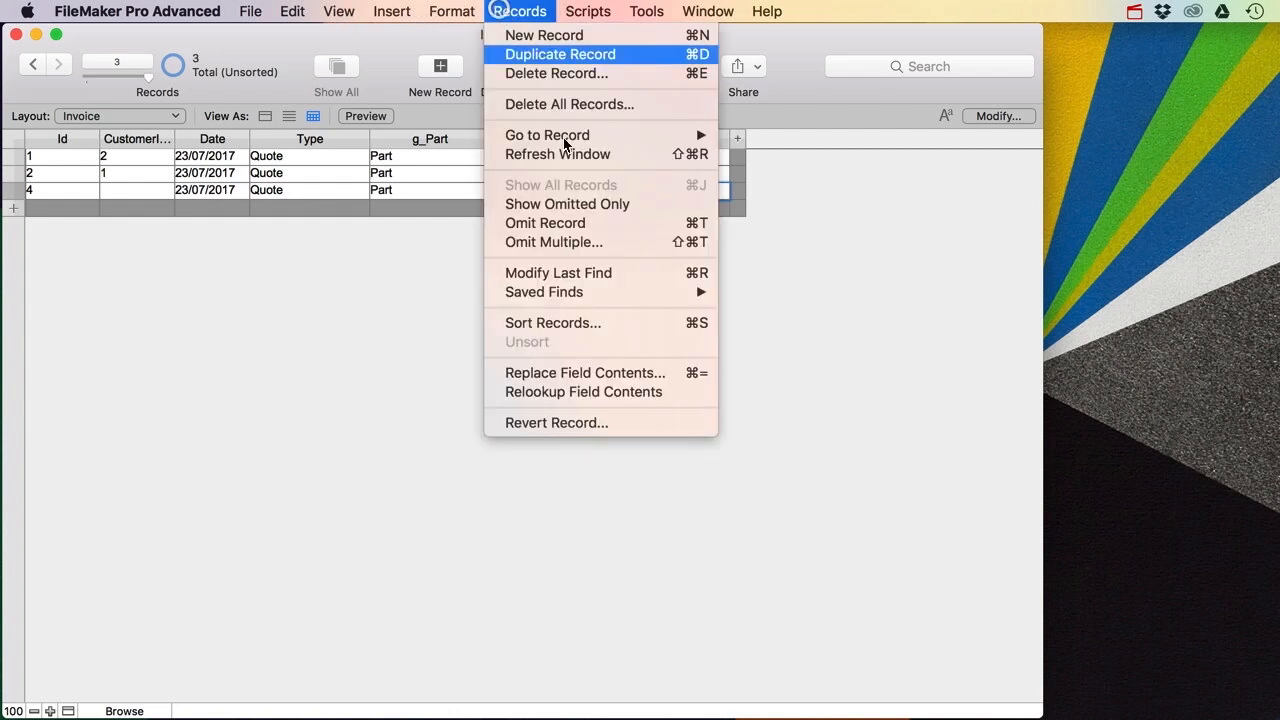
pyautogui.click(571, 372)
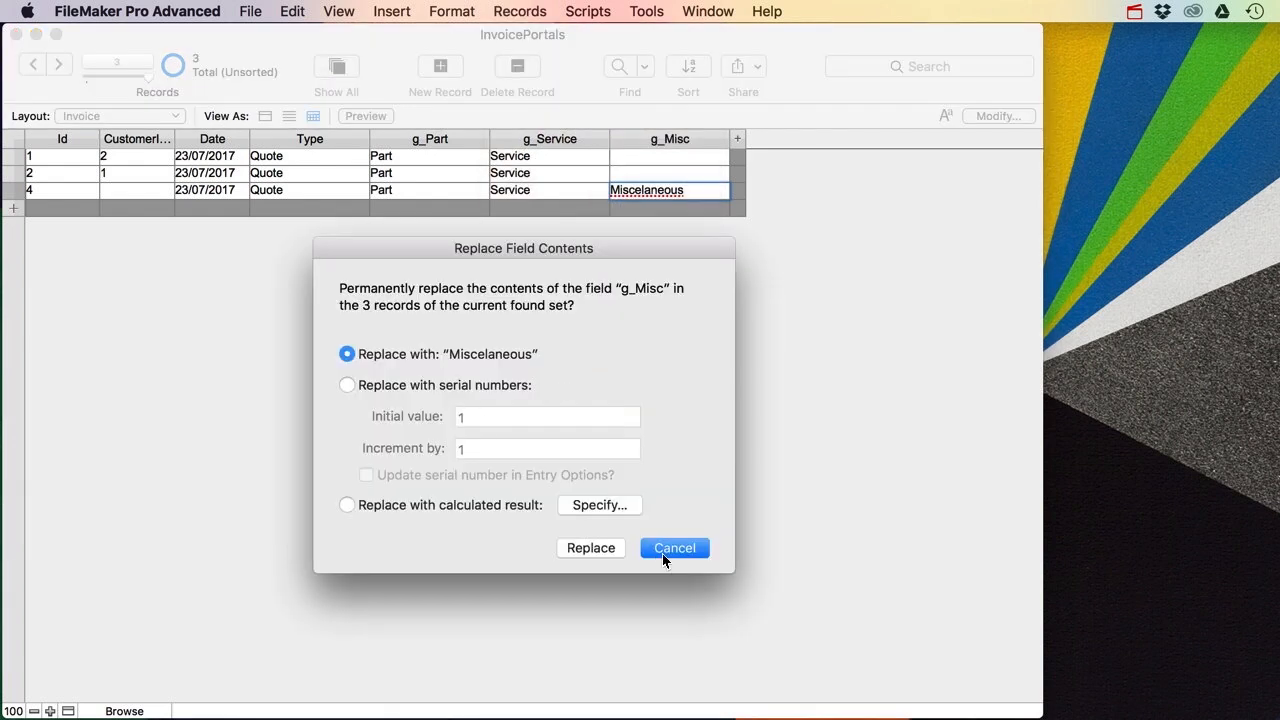
pyautogui.click(606, 549)
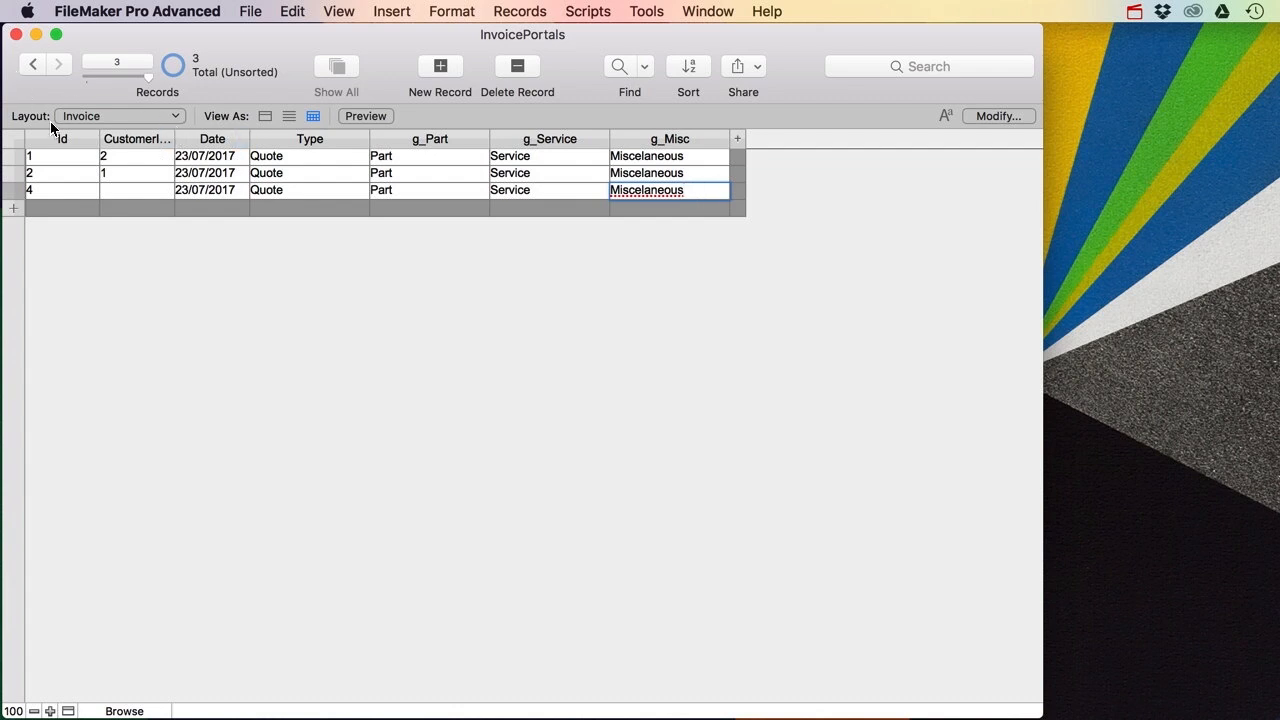
# Step: Switch to the LayInvocie layout
pyautogui.click(116, 116)
pyautogui.moveTo(96, 132)
pyautogui.click(212, 131)
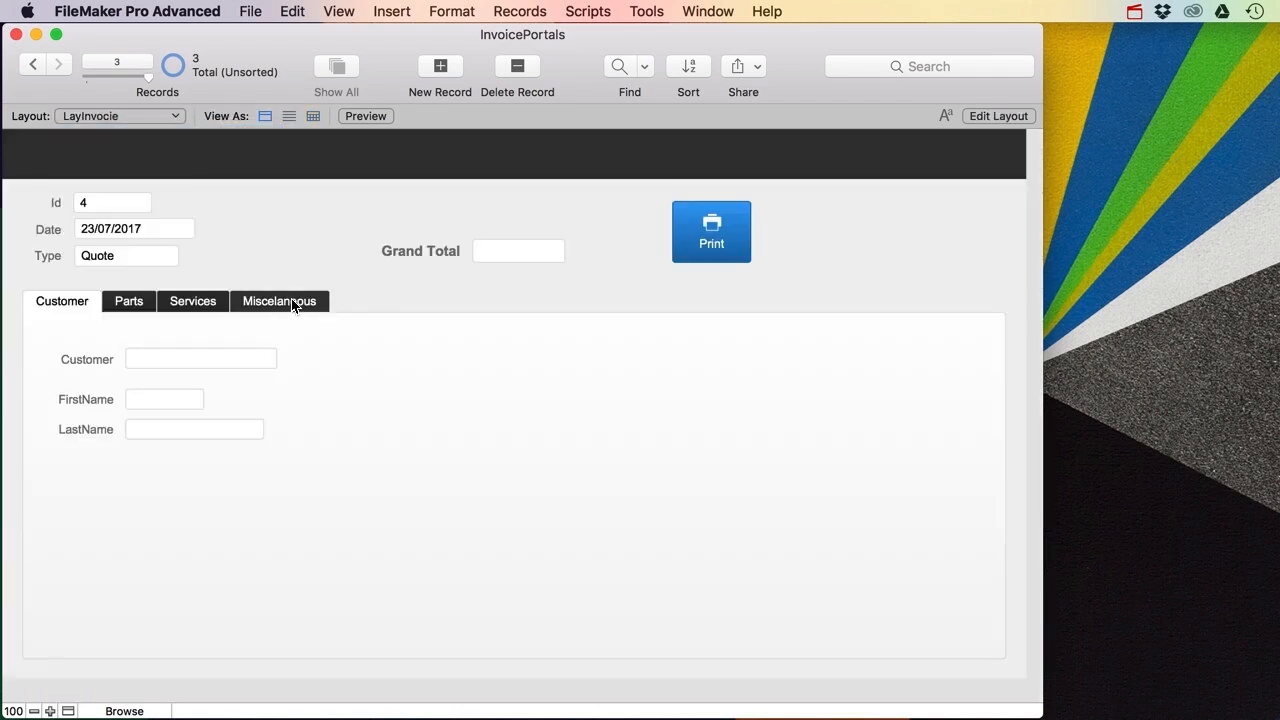
# Step: In the relationships graph, move the Products_CV_Part and Products_CV_Service table occurrences up beside the Products occurrence
pyautogui.press('super+shift+d')
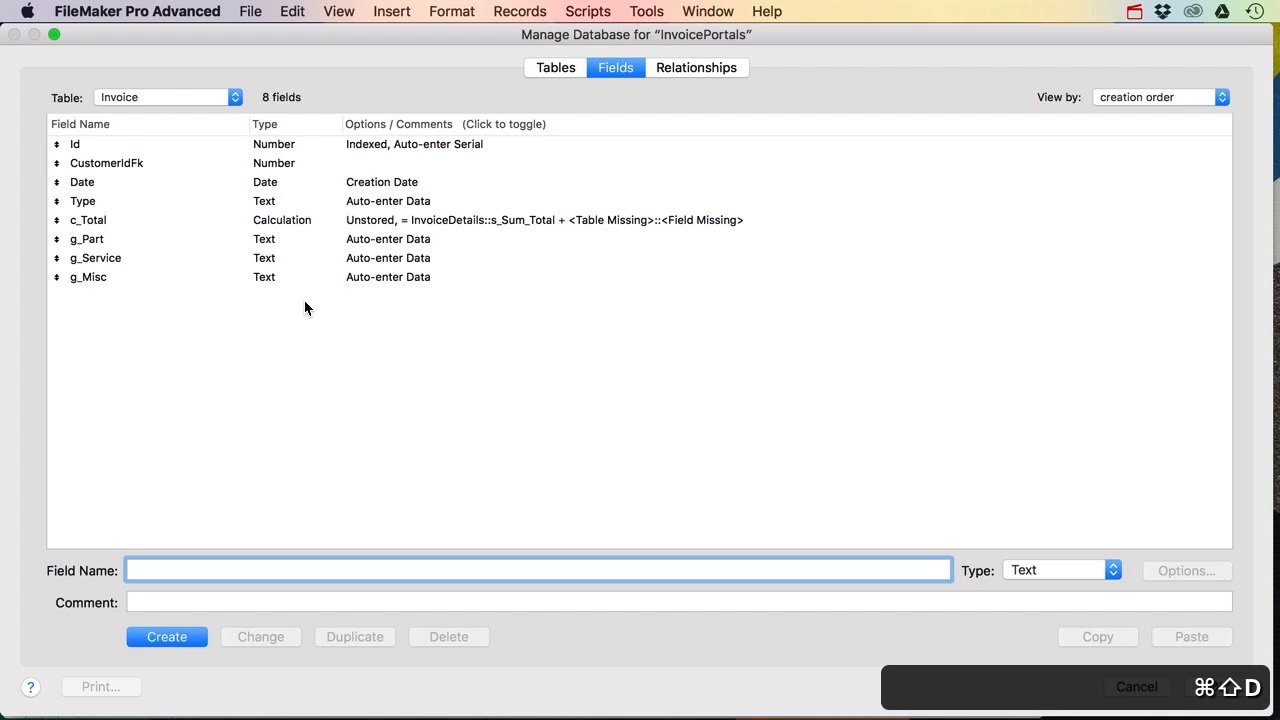
pyautogui.click(696, 68)
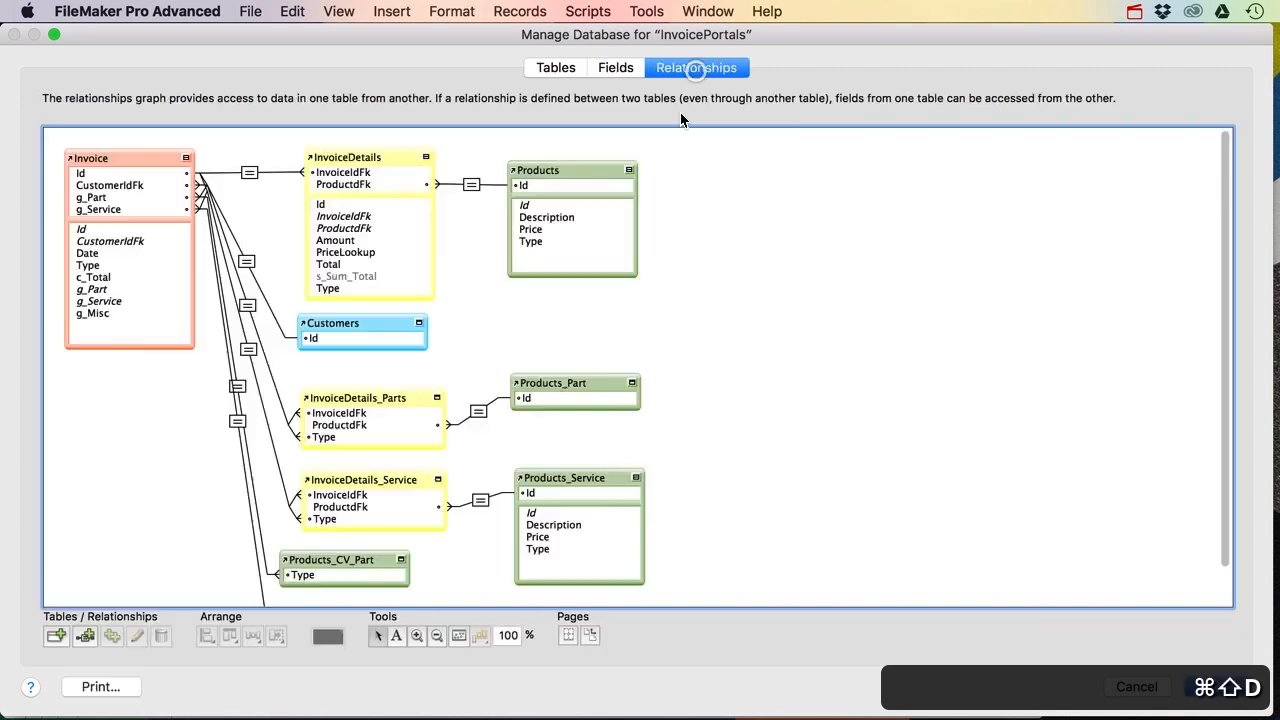
pyautogui.click(362, 487)
pyautogui.scroll(-2, 452, 519)
pyautogui.moveTo(458, 598); pyautogui.dragTo(827, 160)
# Step: Duplicate the InvoiceDetails_Service table occurrence, place the copy directly below it and rename it InvoiceDetails_Misc
pyautogui.click(346, 440)
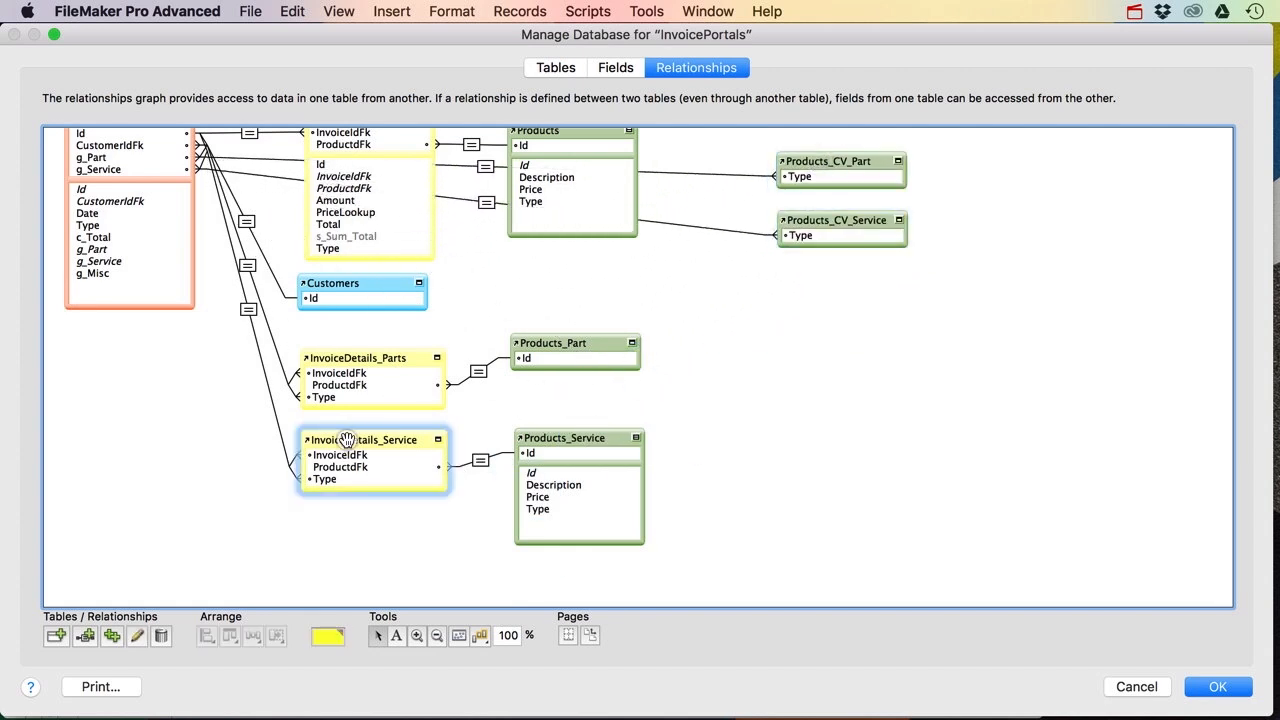
pyautogui.press('super+d')
pyautogui.moveTo(358, 460); pyautogui.dragTo(359, 521)
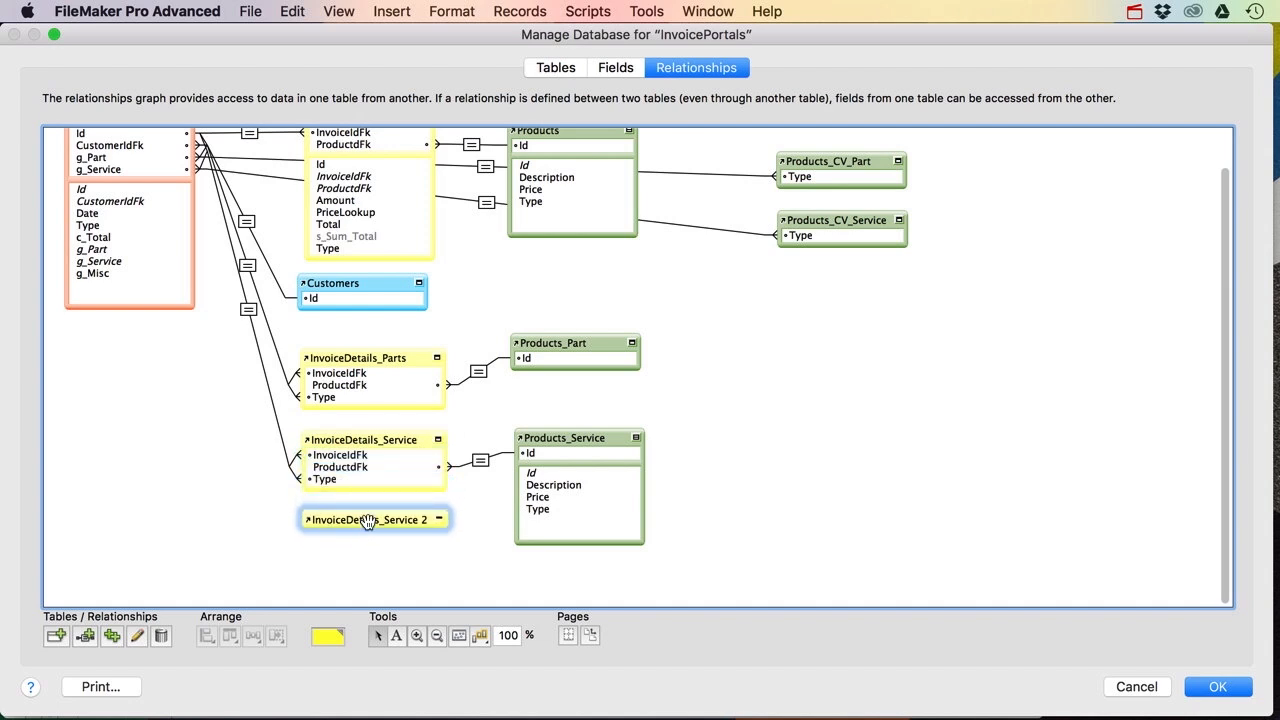
pyautogui.doubleClick(359, 520)
pyautogui.click(780, 490)
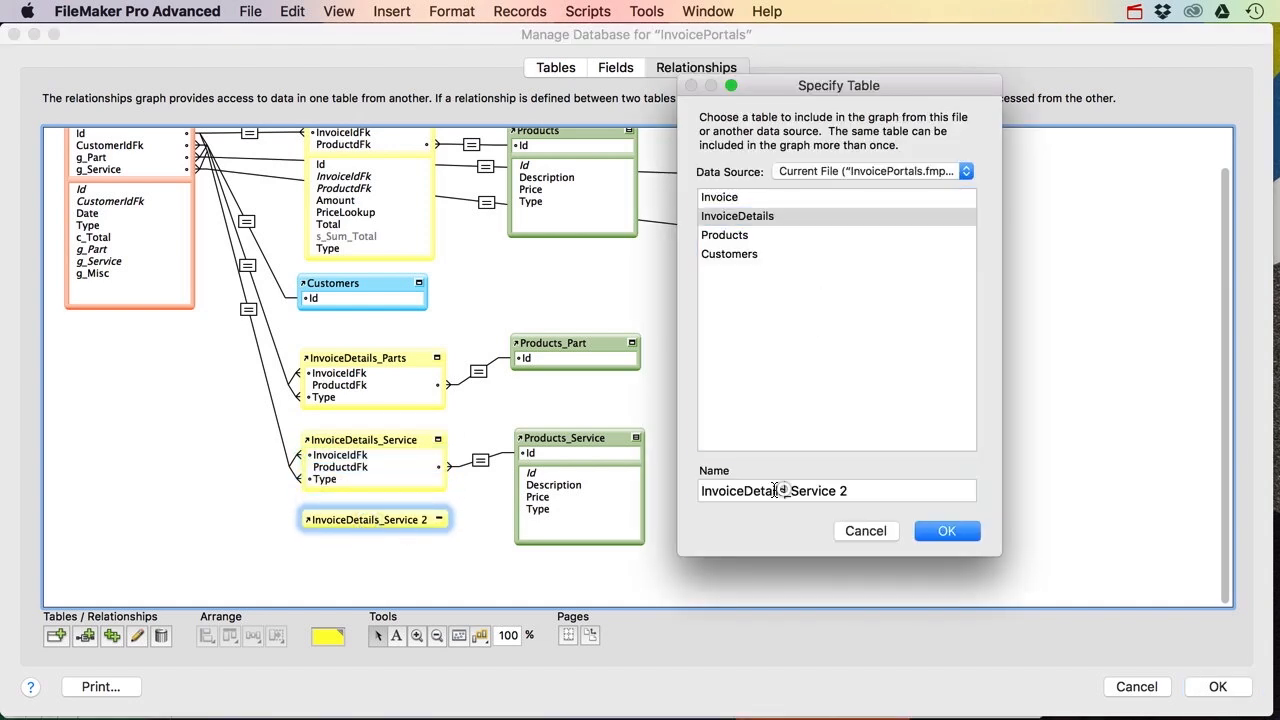
pyautogui.moveTo(792, 490); pyautogui.dragTo(965, 473)
pyautogui.write('Mis')
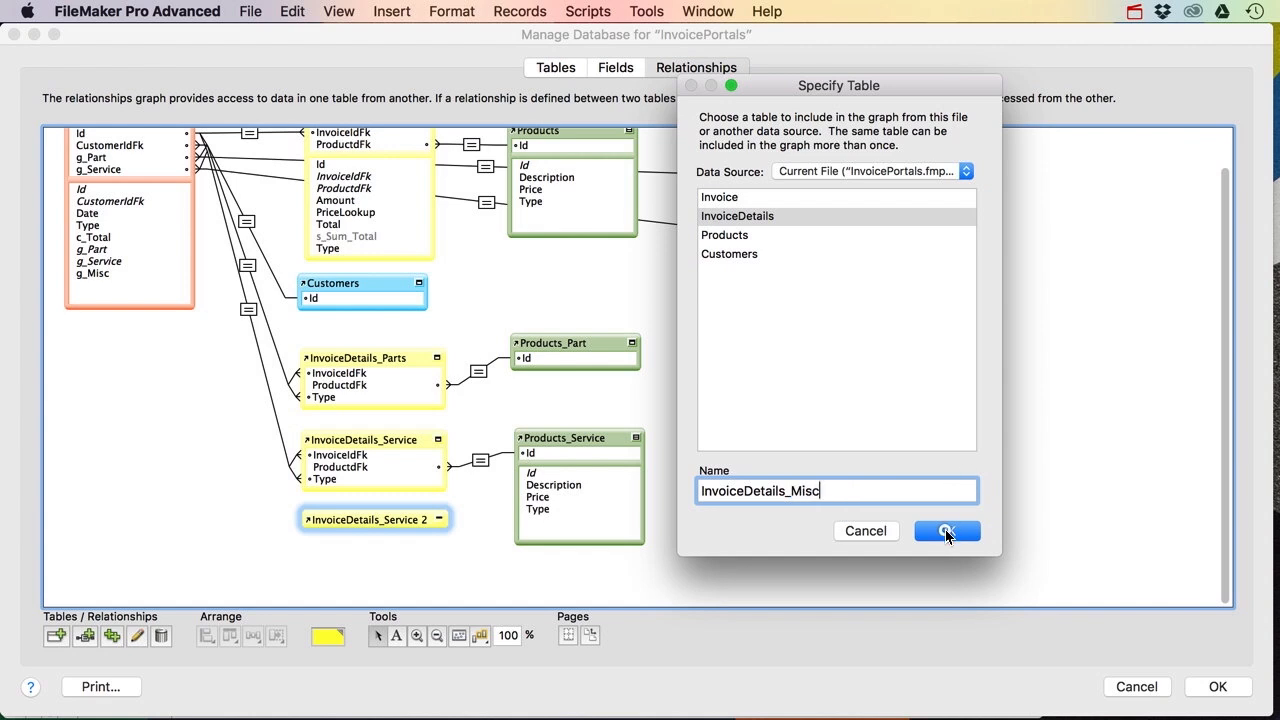
pyautogui.click(946, 532)
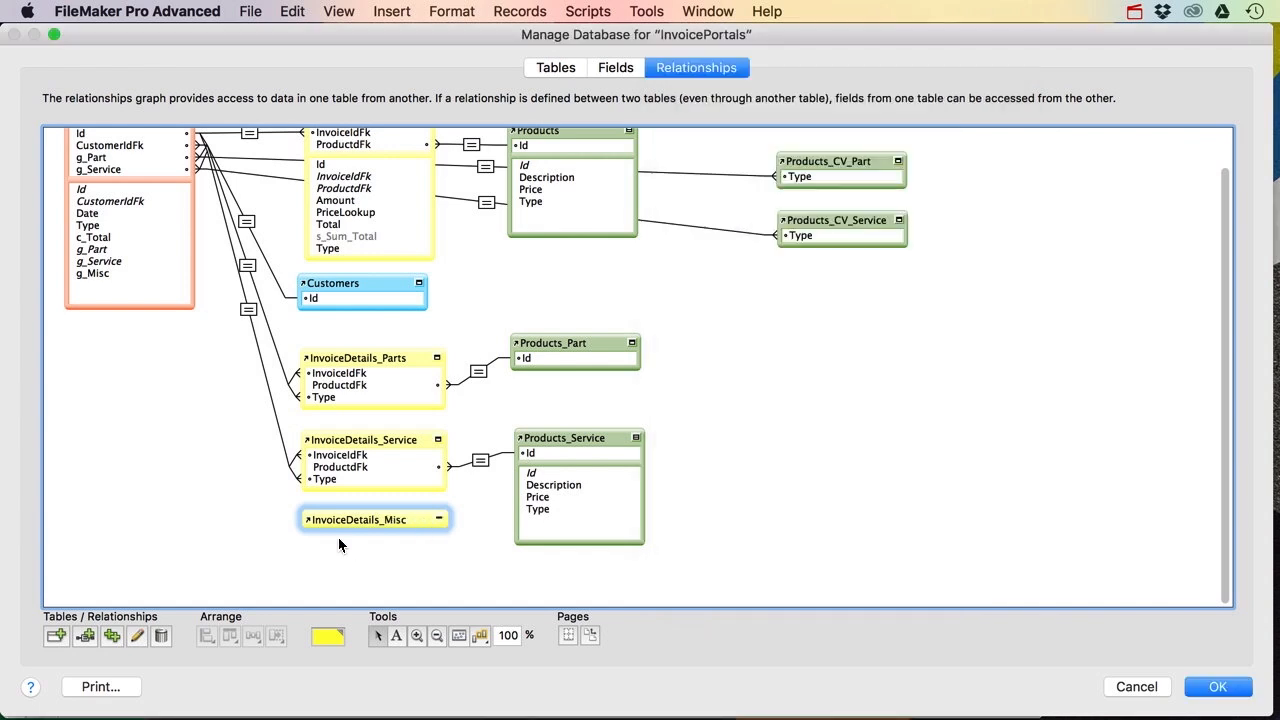
# Step: Relate Invoice to InvoiceDetails_Misc by matching Id to InvoiceIdFk and g_Misc to Type, and collapse the occurrence to its key fields
pyautogui.click(435, 519)
pyautogui.moveTo(92, 188); pyautogui.dragTo(321, 556)
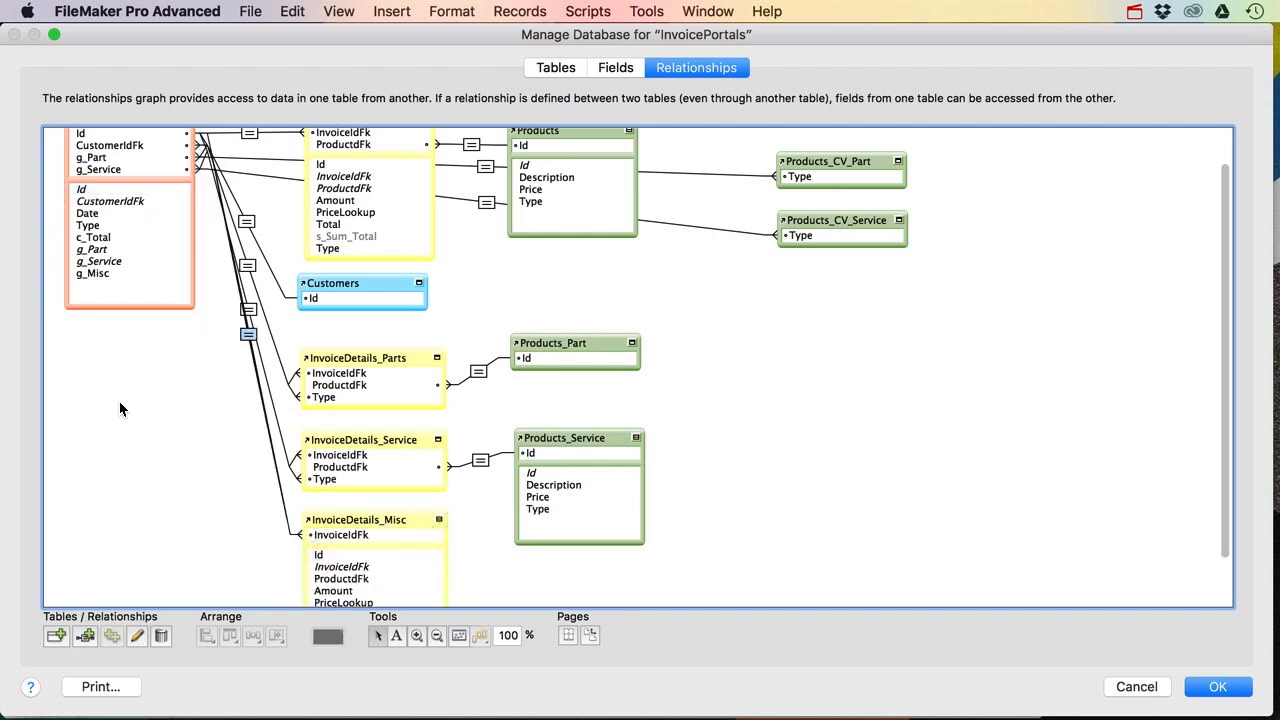
pyautogui.moveTo(104, 275); pyautogui.dragTo(320, 592)
pyautogui.click(438, 465)
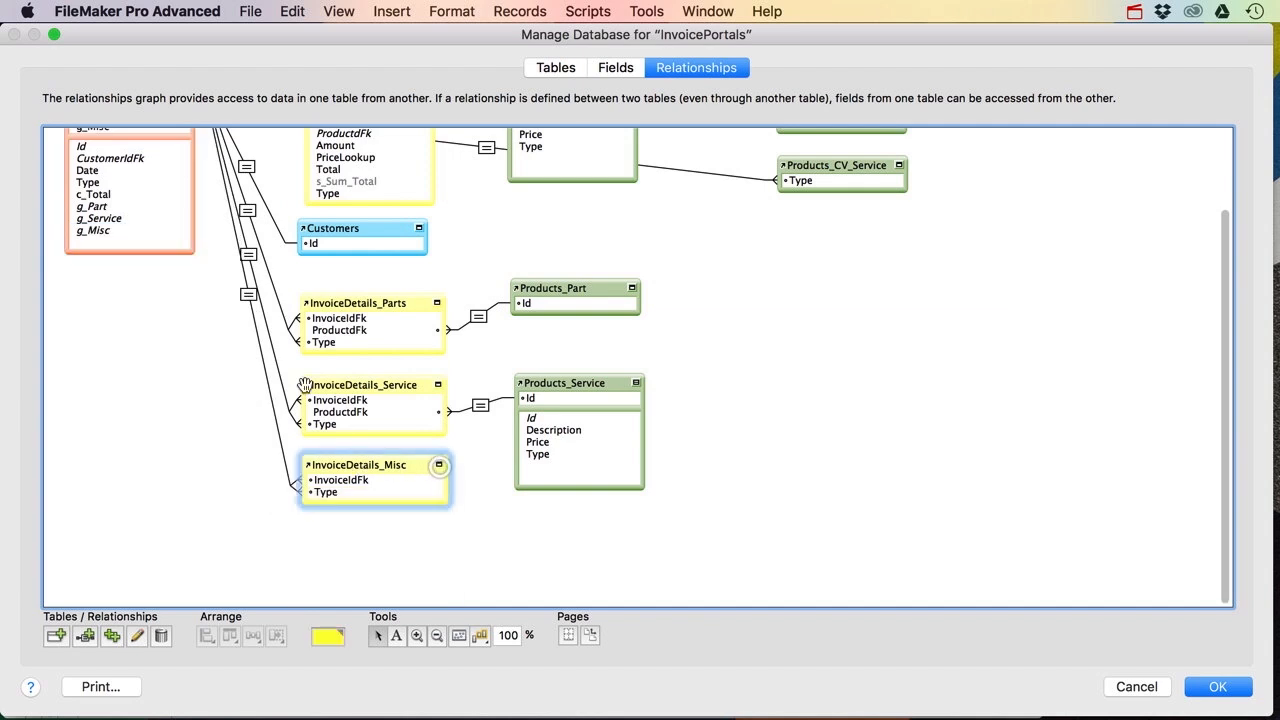
# Step: Allow creating and deleting related InvoiceDetails_Misc records through its relationship with Invoice
pyautogui.doubleClick(248, 294)
pyautogui.click(796, 559)
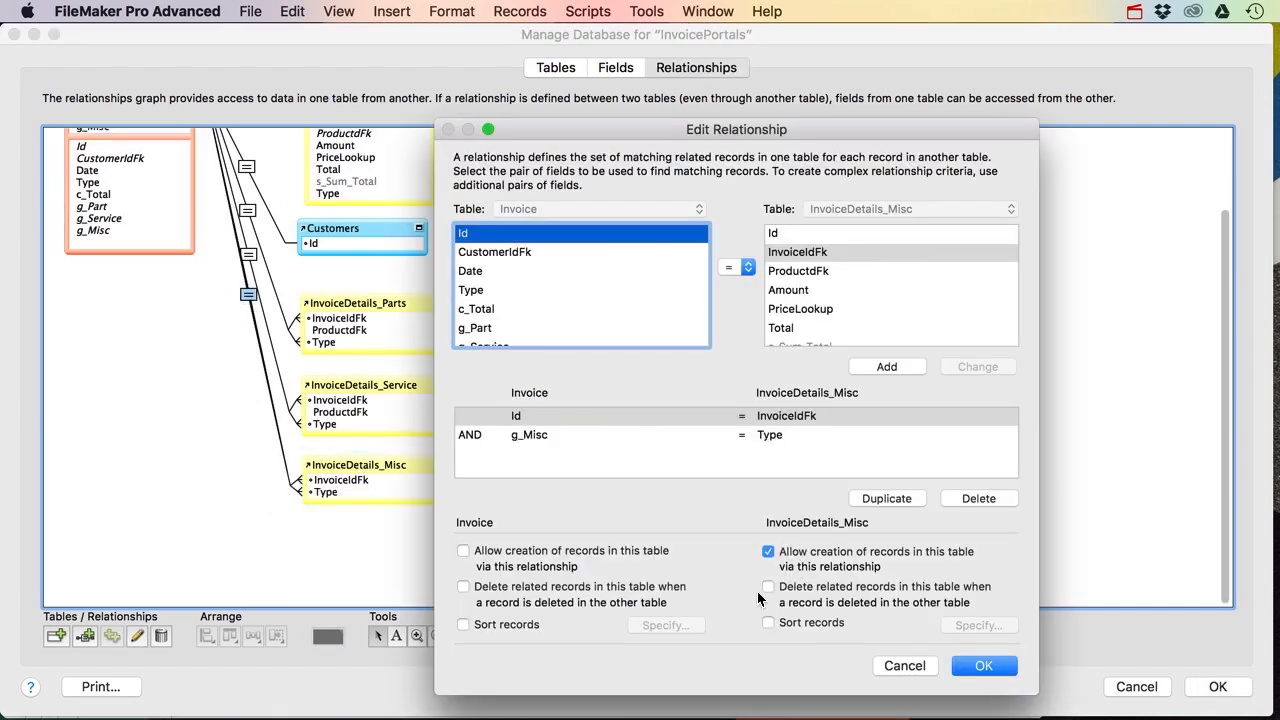
pyautogui.click(787, 595)
pyautogui.click(982, 666)
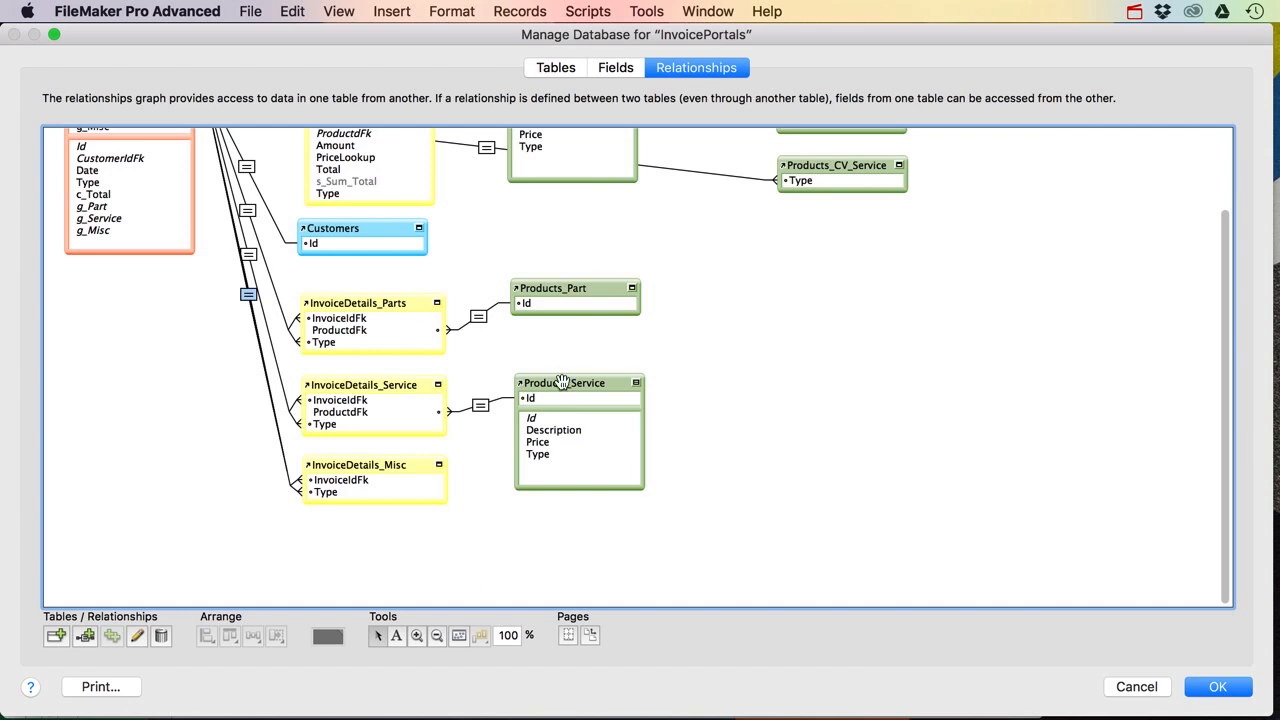
pyautogui.click(362, 466)
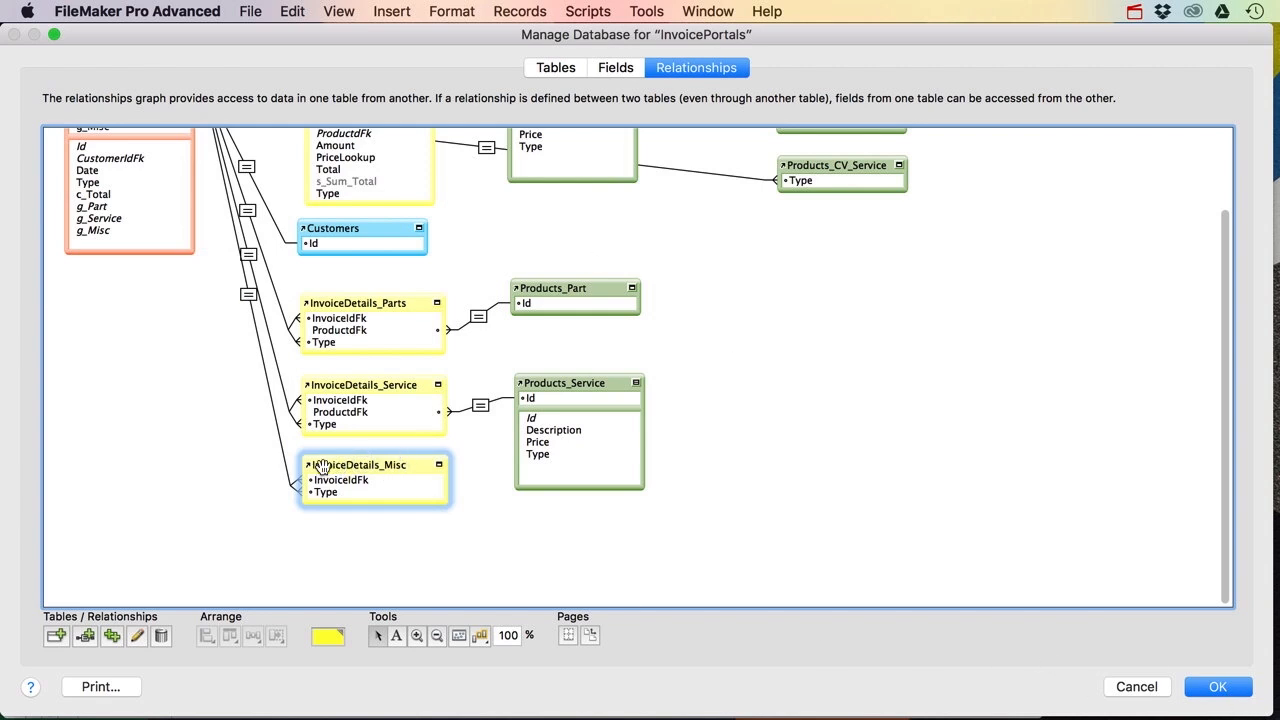
# Step: Add a text field named MiscManualEntry to the InvoiceDetails table and save the database changes
pyautogui.click(615, 67)
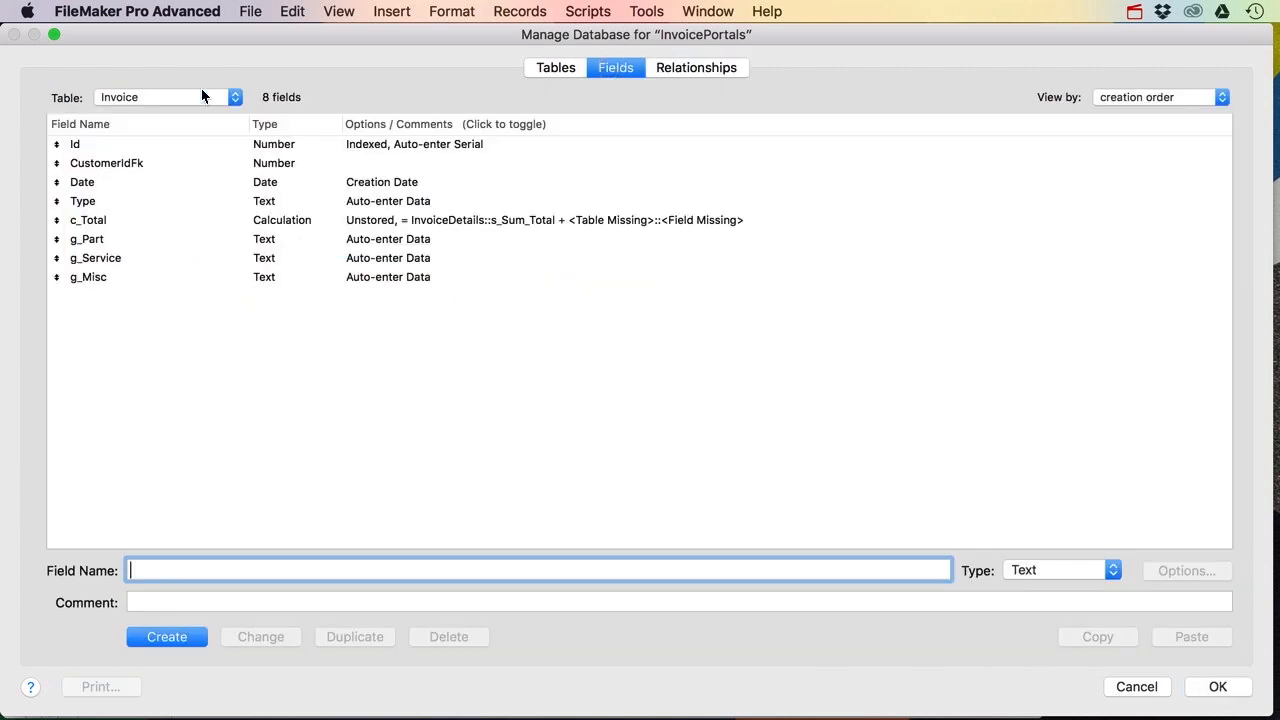
pyautogui.click(170, 97)
pyautogui.click(161, 113)
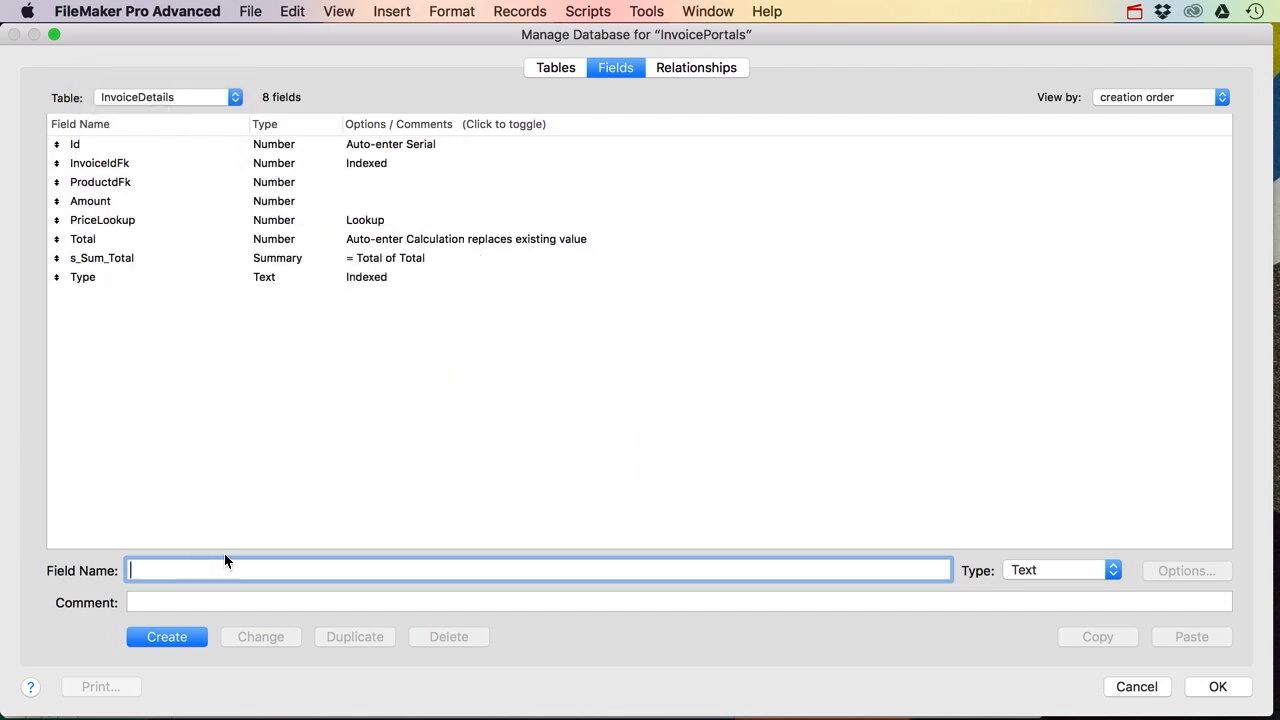
pyautogui.write('MiscManualEntry')
pyautogui.press('super+t')
pyautogui.press('Return')
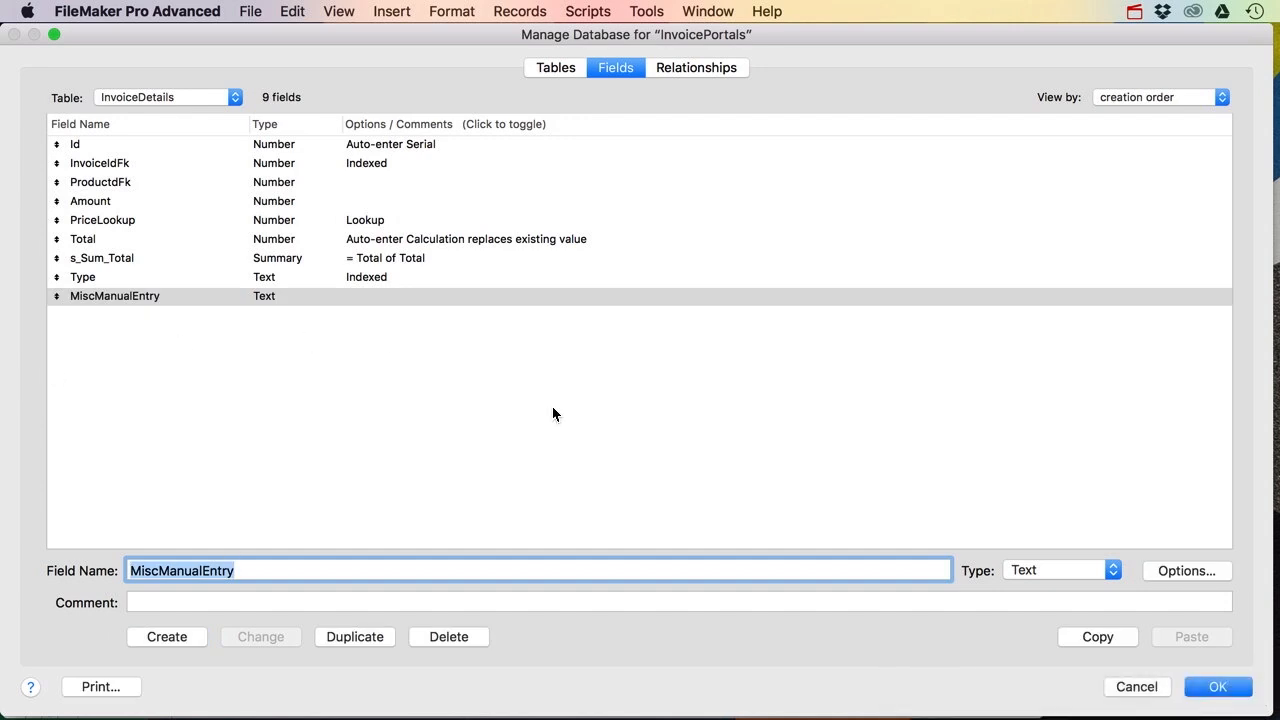
pyautogui.click(1184, 690)
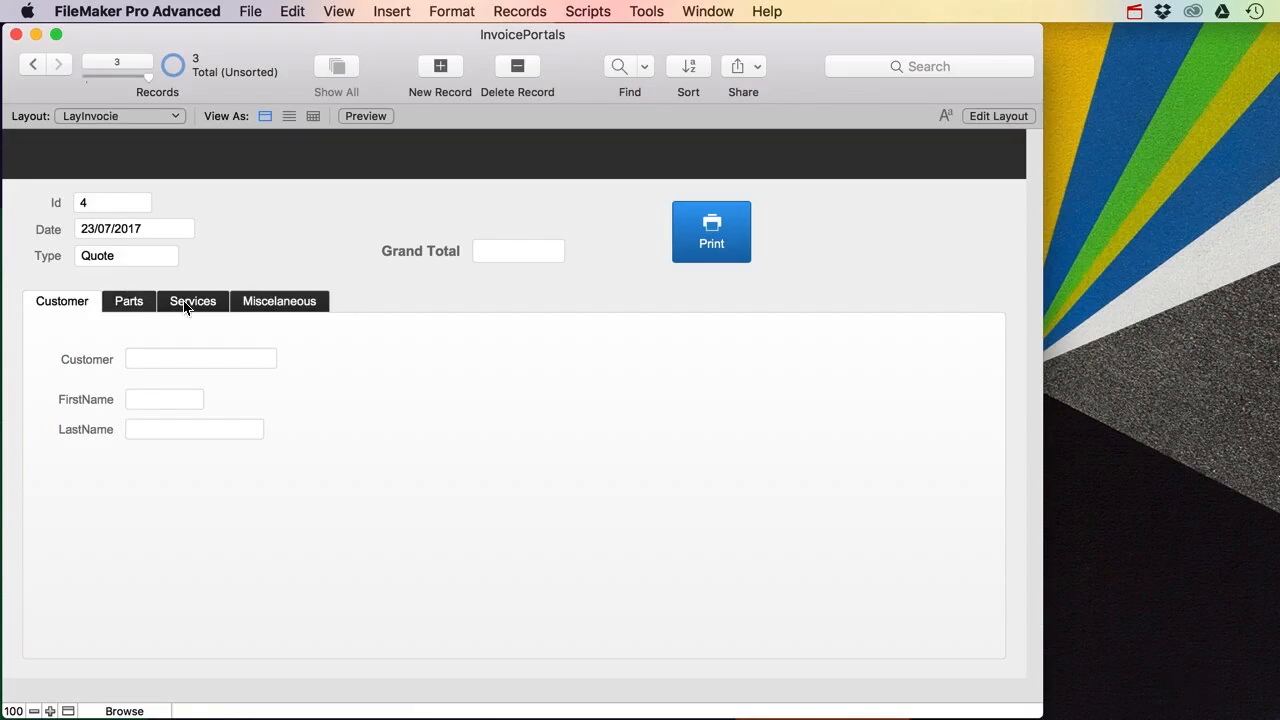
# Step: Edit the layout and delete the Description field covering ProductdFk in the Miscelaneous tab's portal row
pyautogui.click(182, 301)
pyautogui.click(270, 305)
pyautogui.click(1000, 116)
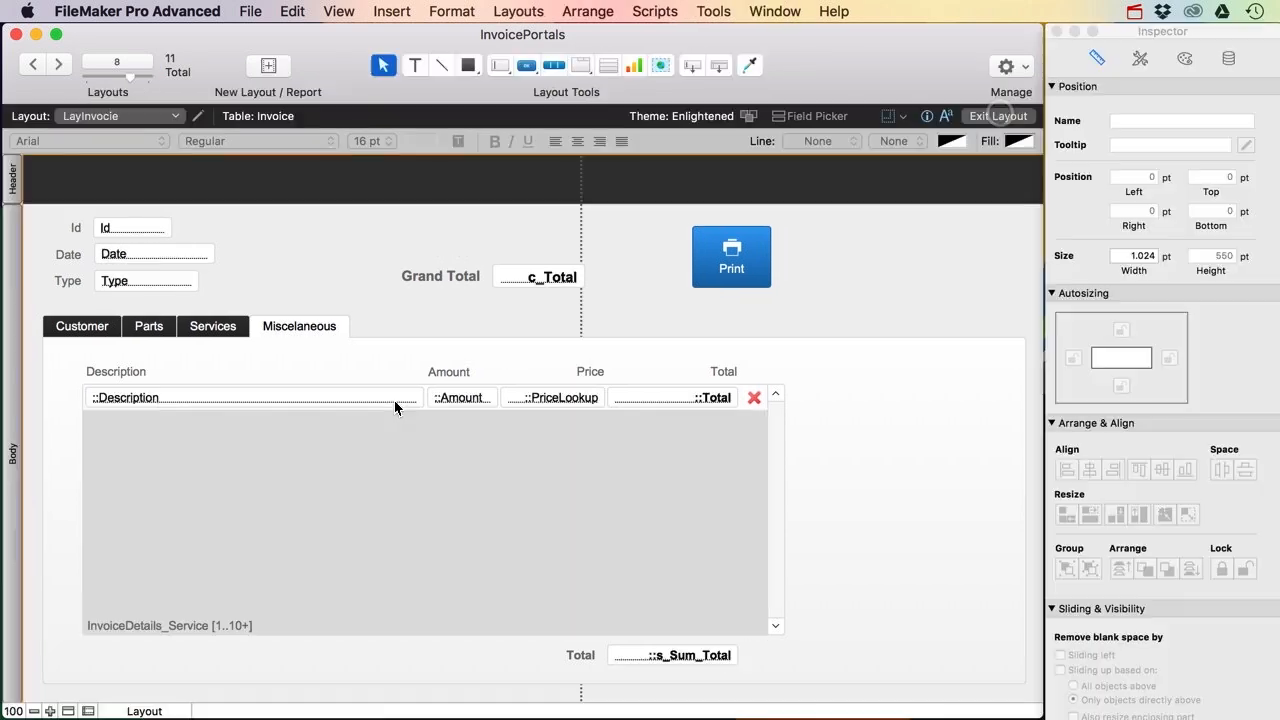
pyautogui.click(178, 405)
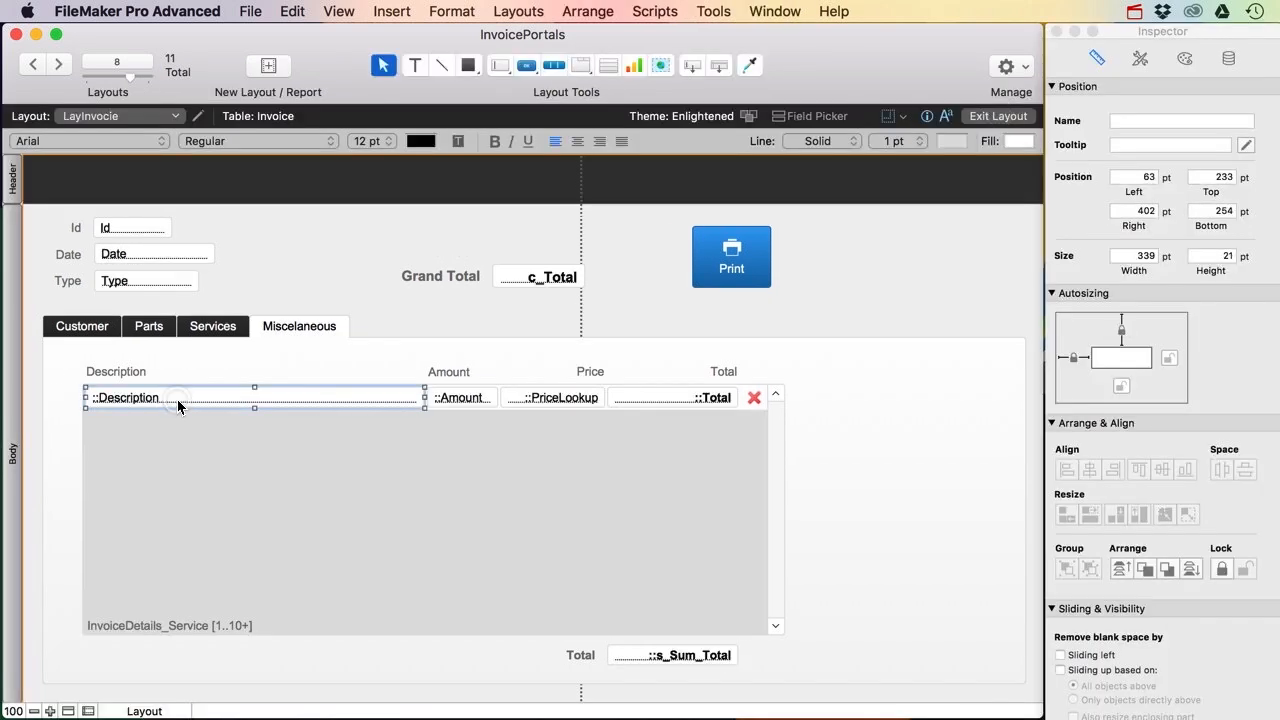
pyautogui.doubleClick(178, 405)
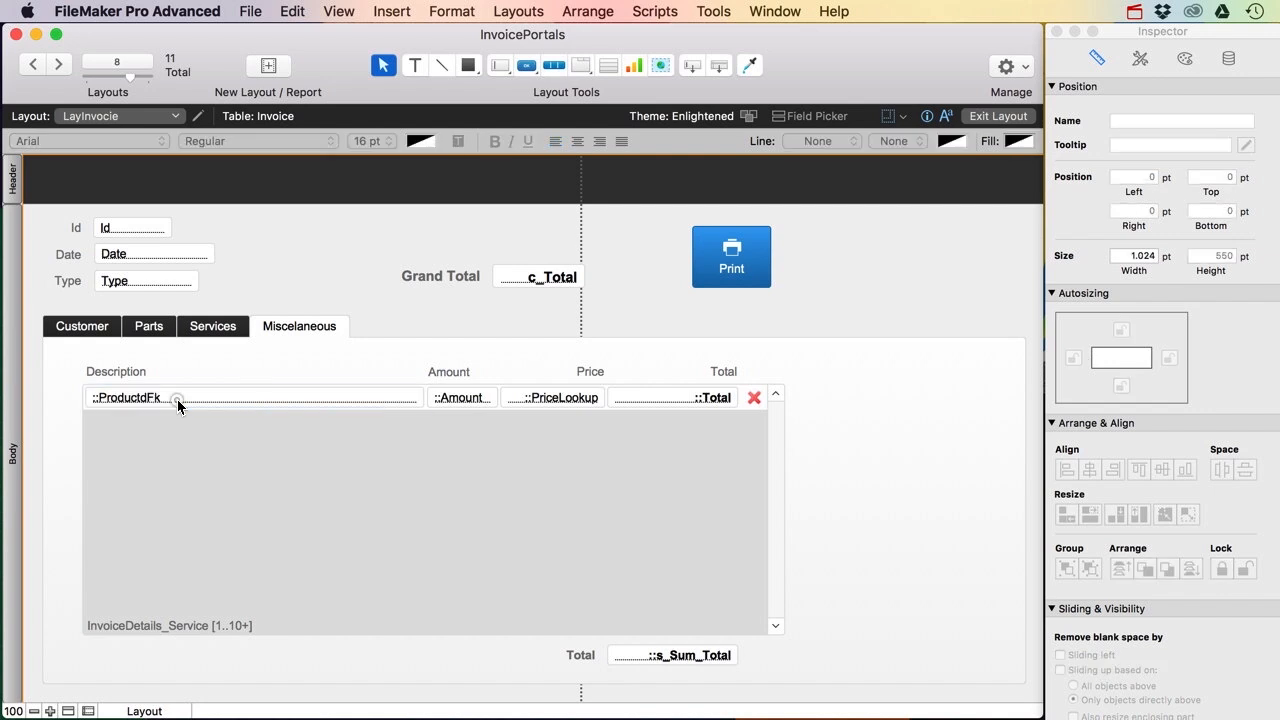
# Step: Make the ProductdFk field in the Miscelaneous portal display InvoiceDetails_Misc::MiscManualEntry instead
pyautogui.click(178, 405)
pyautogui.doubleClick(186, 404)
pyautogui.click(714, 250)
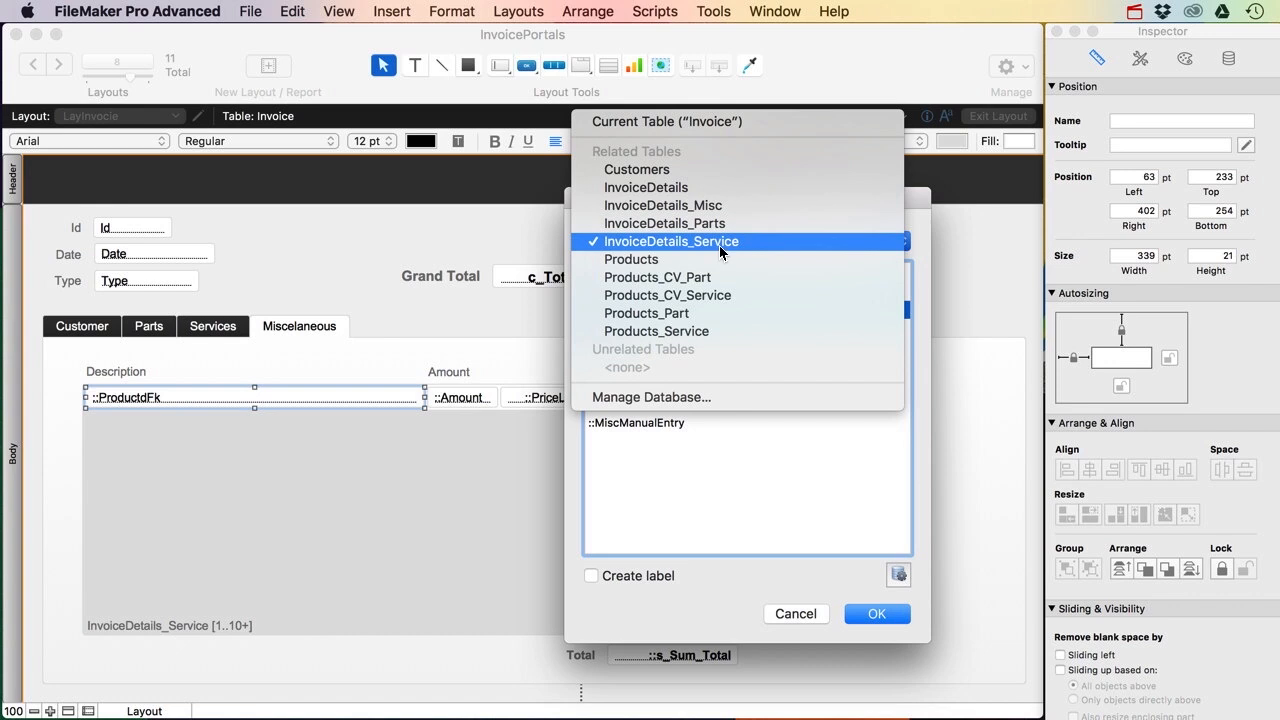
pyautogui.click(700, 205)
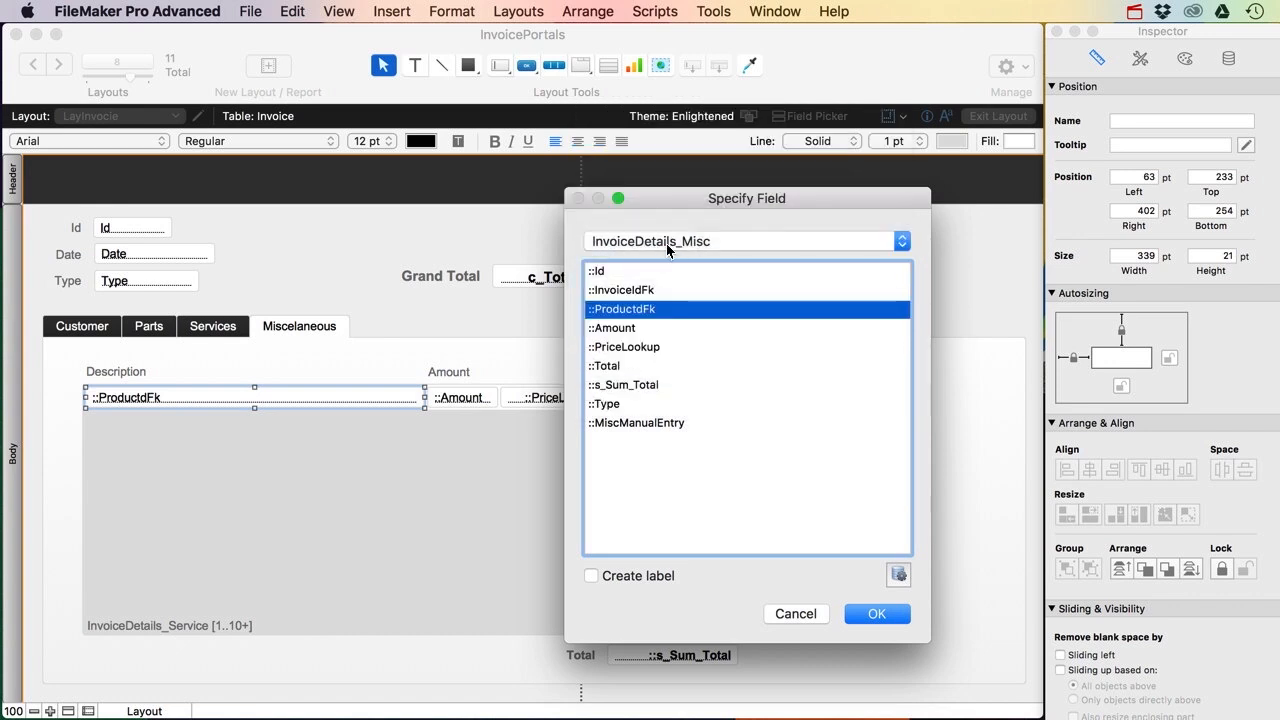
pyautogui.click(615, 425)
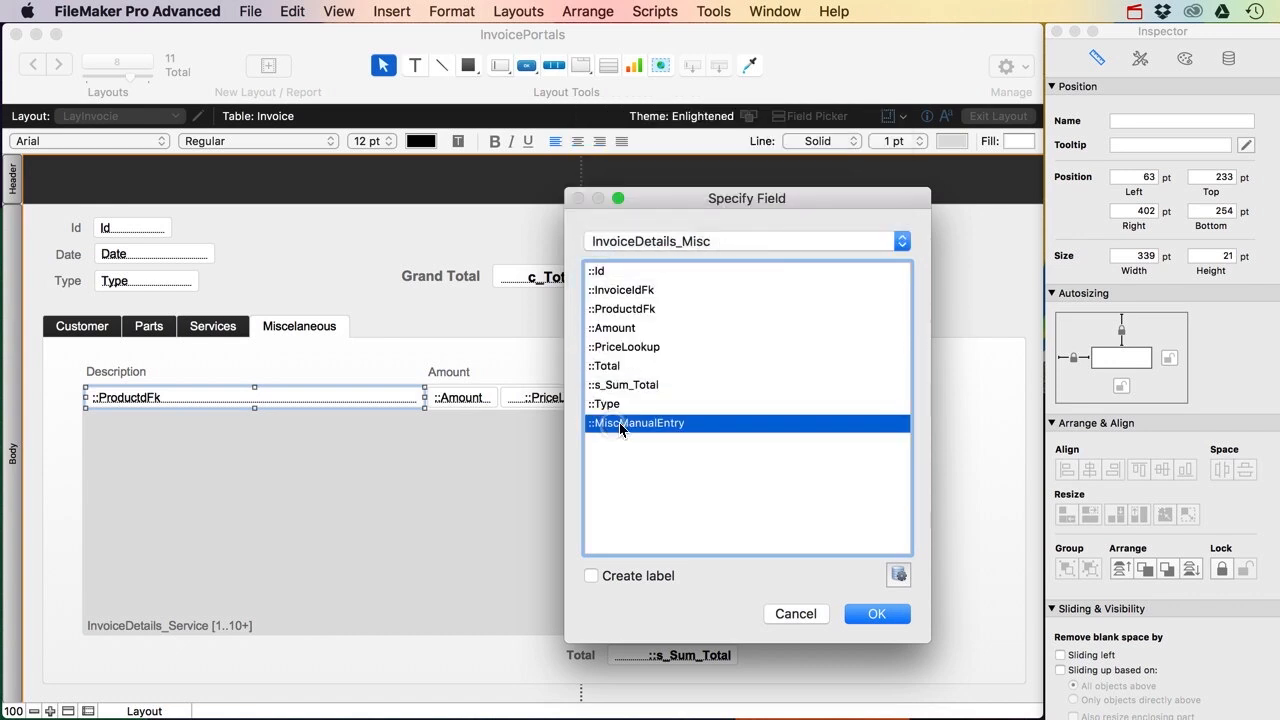
pyautogui.click(865, 614)
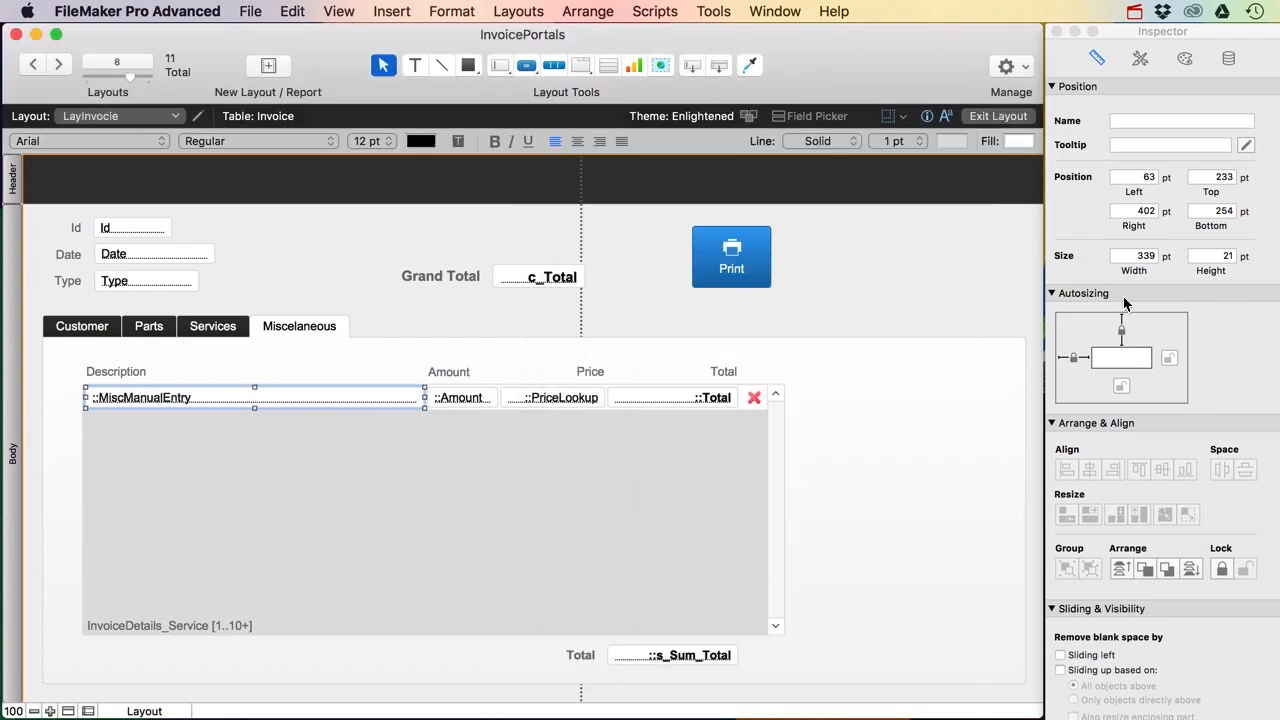
# Step: Allow Find mode entry for the MiscManualEntry field and set its control style to Edit box
pyautogui.click(1228, 59)
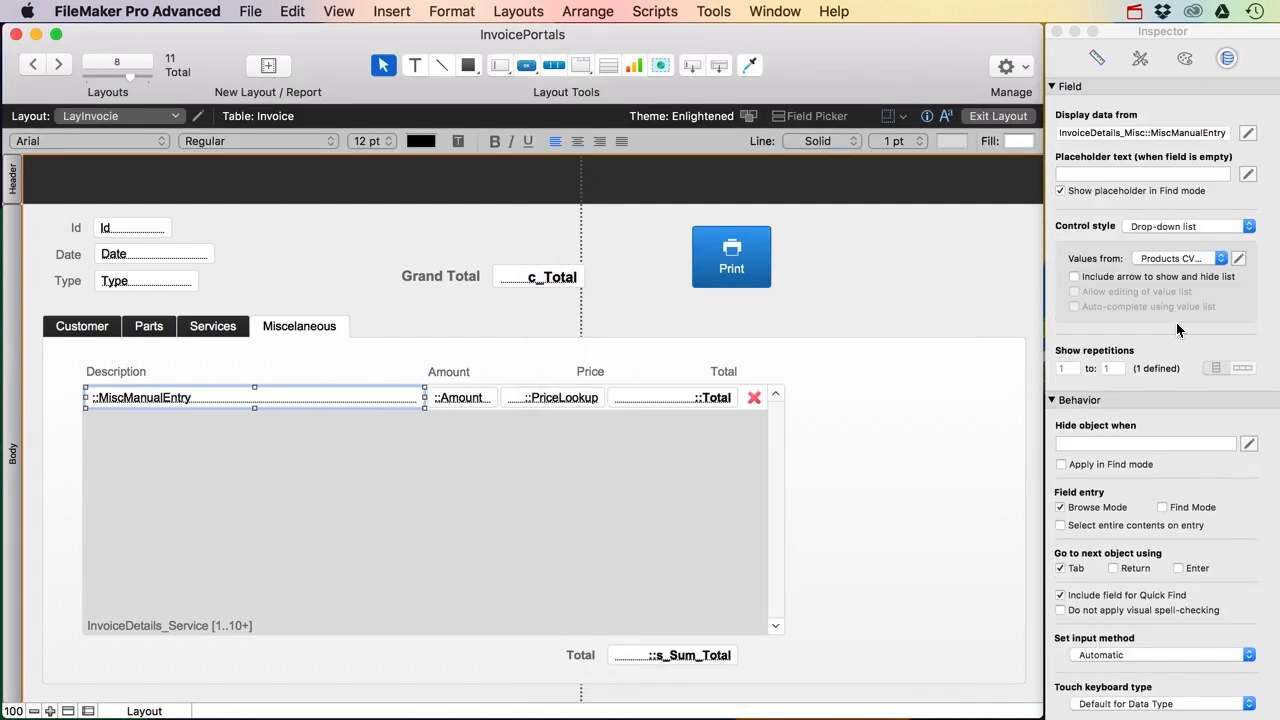
pyautogui.click(1162, 507)
pyautogui.click(1160, 225)
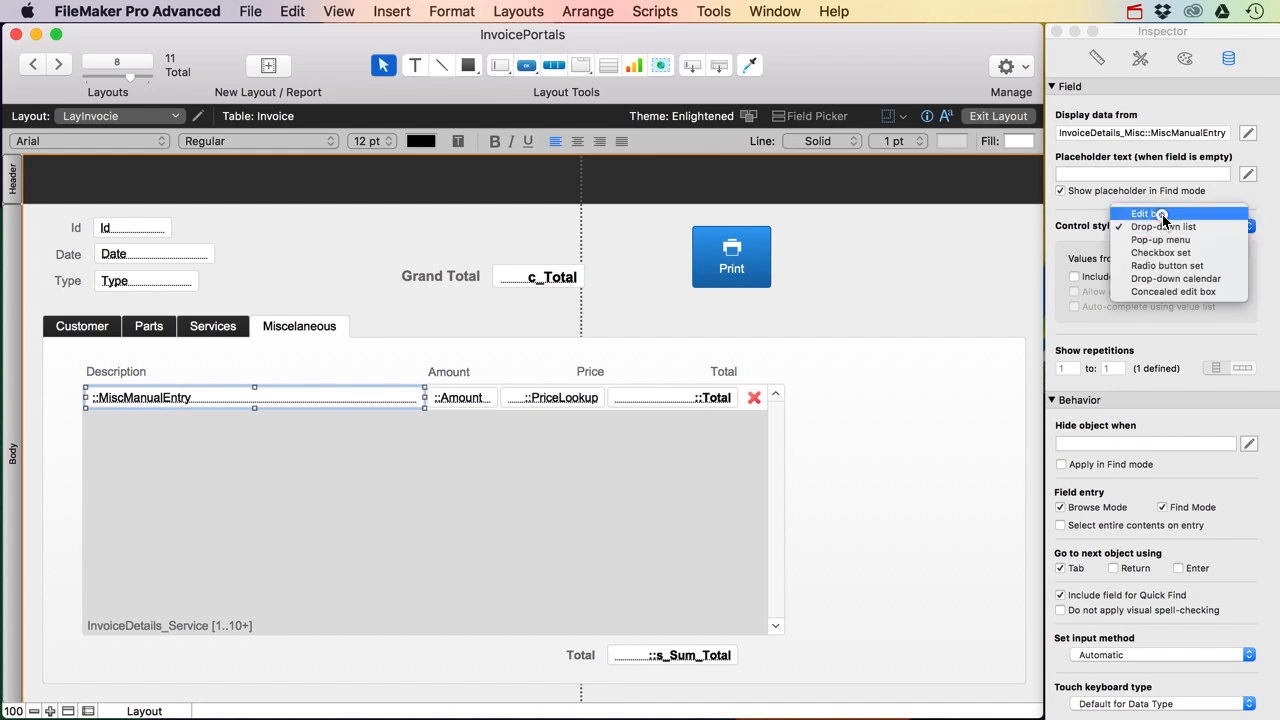
pyautogui.click(1162, 209)
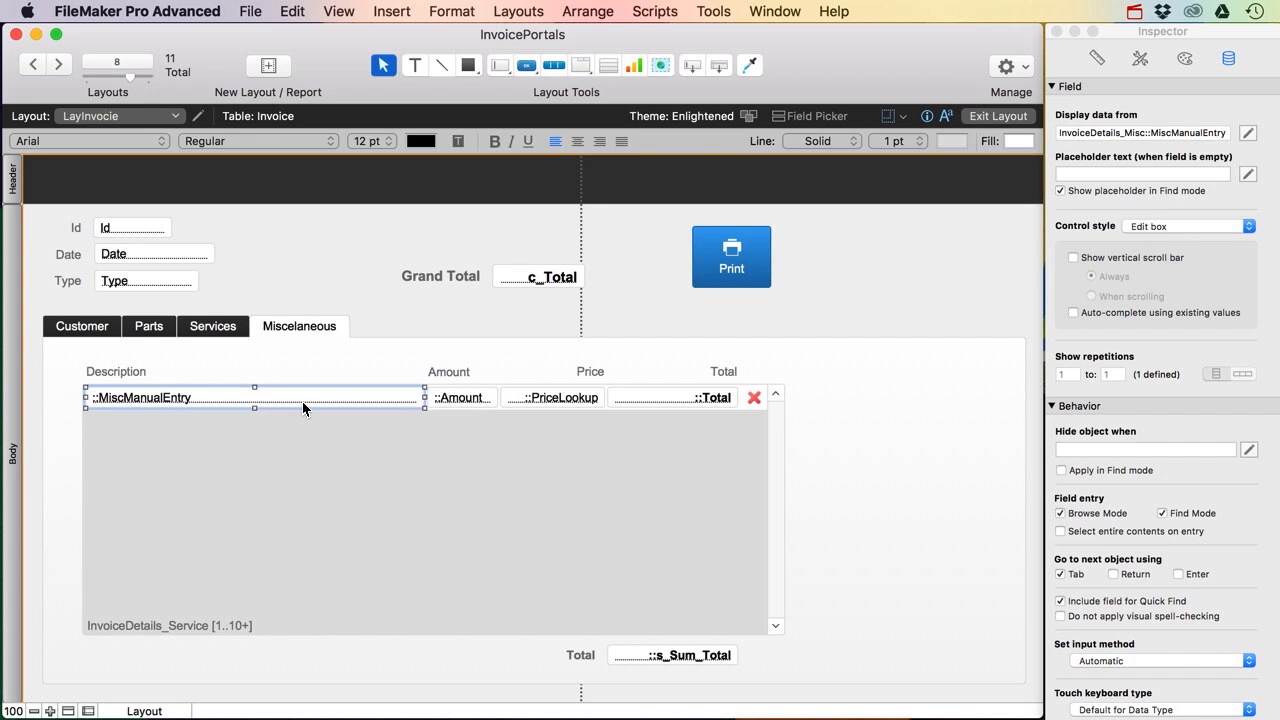
# Step: Repoint the Amount and PriceLookup fields in the Miscelaneous portal row to the InvoiceDetails_Misc table occurrence
pyautogui.doubleClick(460, 397)
pyautogui.click(686, 240)
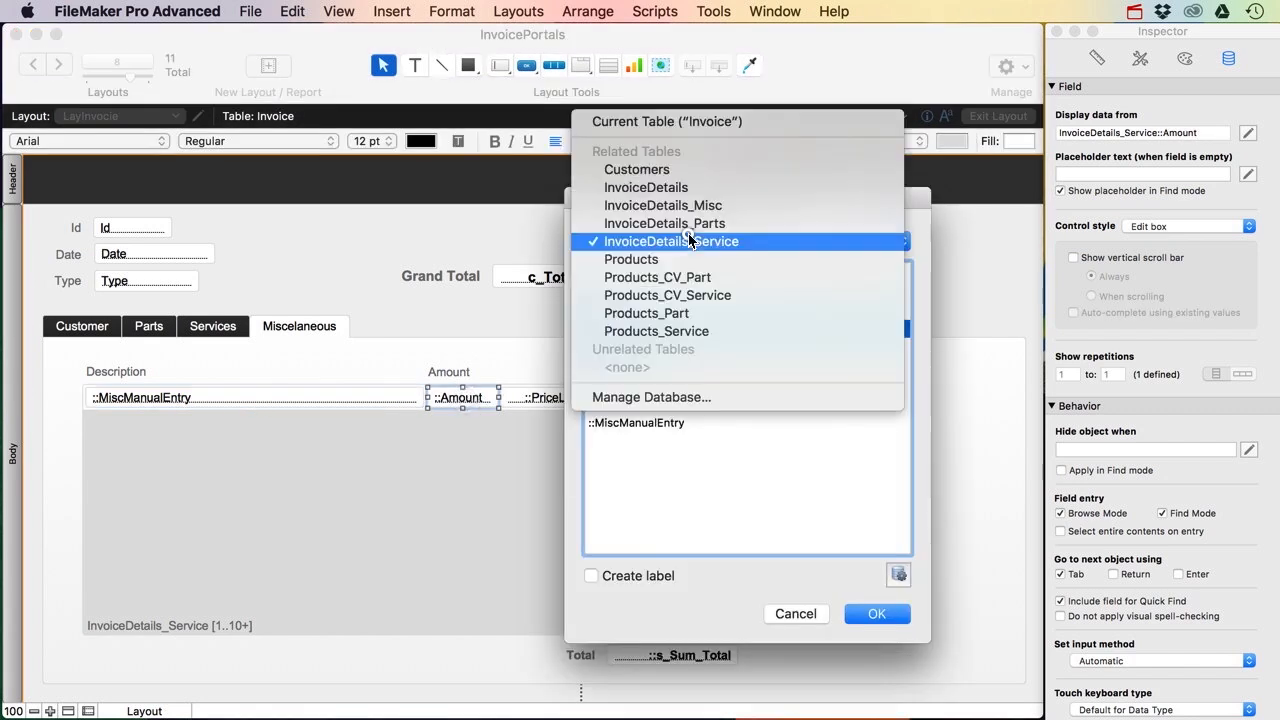
pyautogui.click(664, 205)
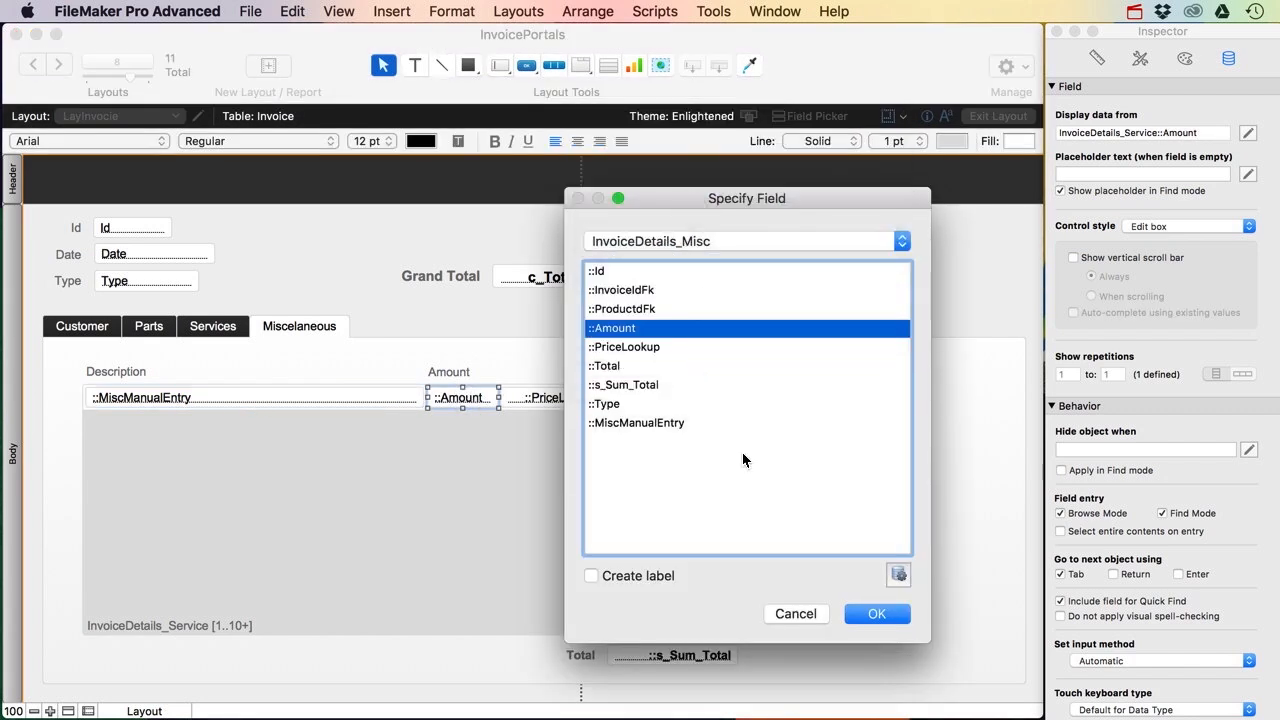
pyautogui.click(877, 614)
pyautogui.doubleClick(535, 398)
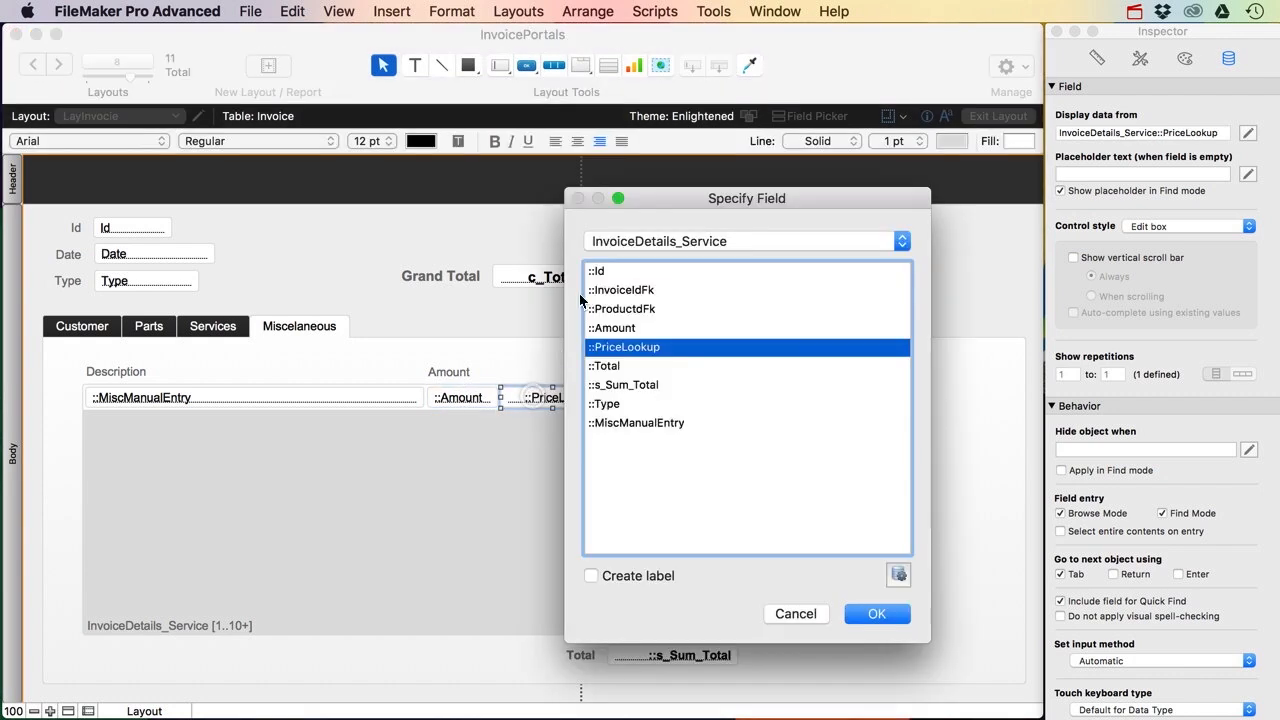
pyautogui.click(649, 241)
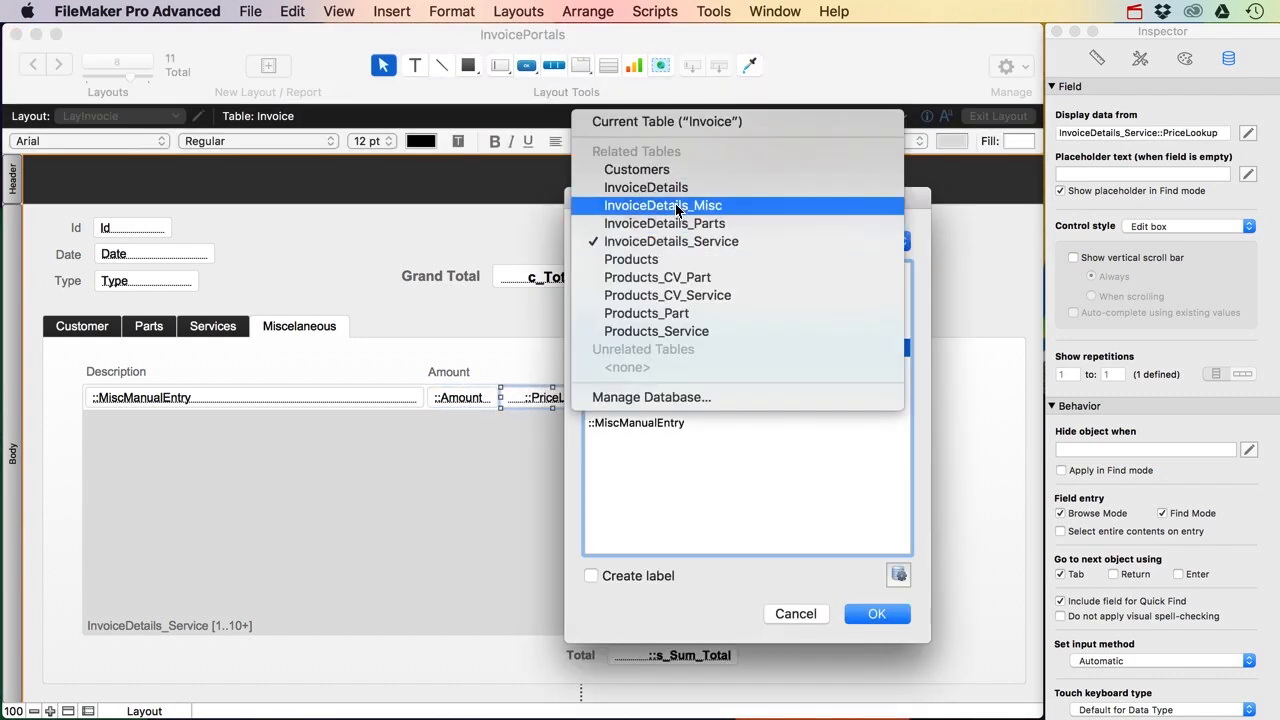
pyautogui.click(664, 205)
pyautogui.click(857, 613)
# Step: Repoint the Total field in the Miscelaneous portal row to InvoiceDetails_Misc::Total
pyautogui.click(675, 395)
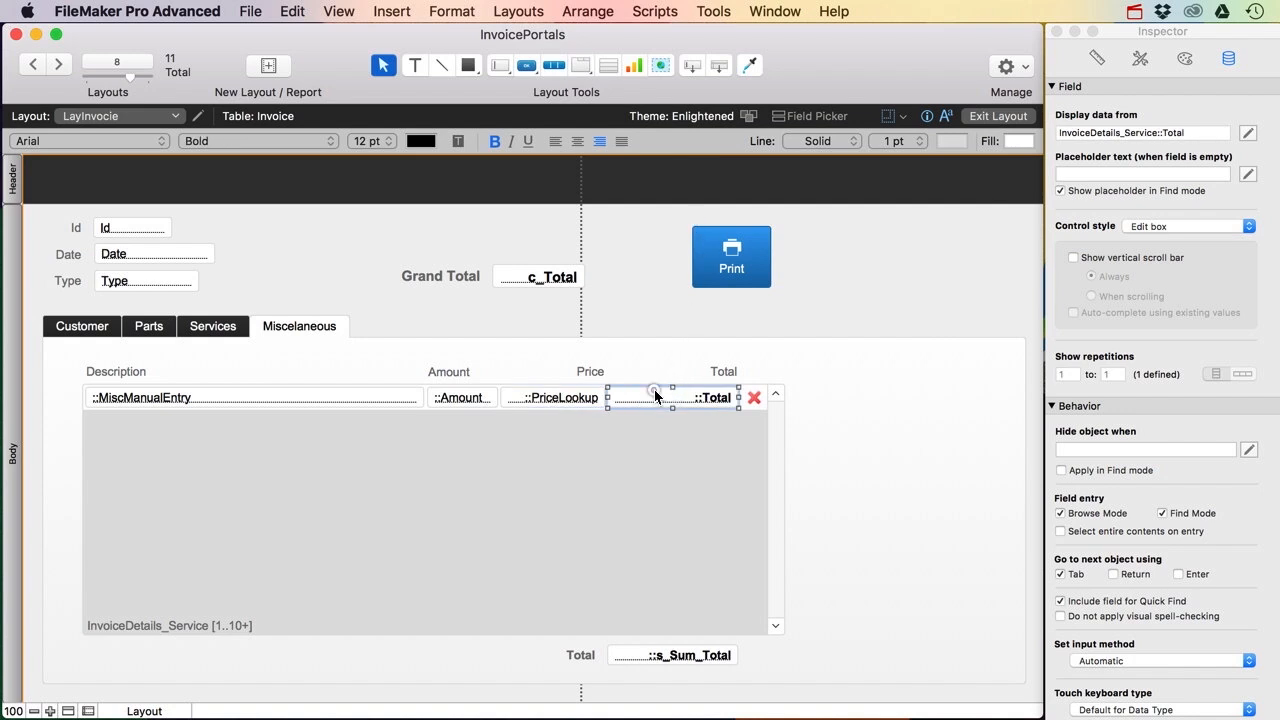
pyautogui.doubleClick(654, 392)
pyautogui.click(680, 248)
pyautogui.click(689, 205)
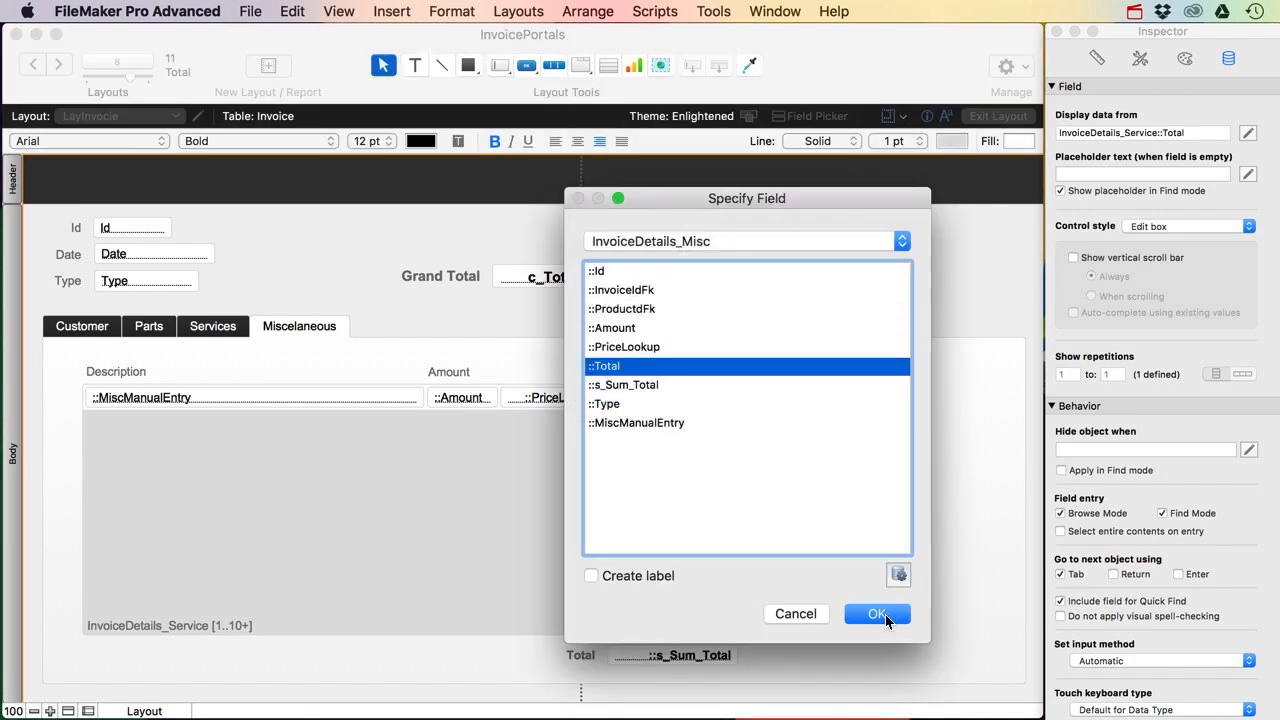
pyautogui.click(882, 612)
# Step: Repoint the summary total field below the Miscelaneous portal to InvoiceDetails_Misc::s_Sum_Total and check the assignment
pyautogui.doubleClick(688, 654)
pyautogui.click(715, 241)
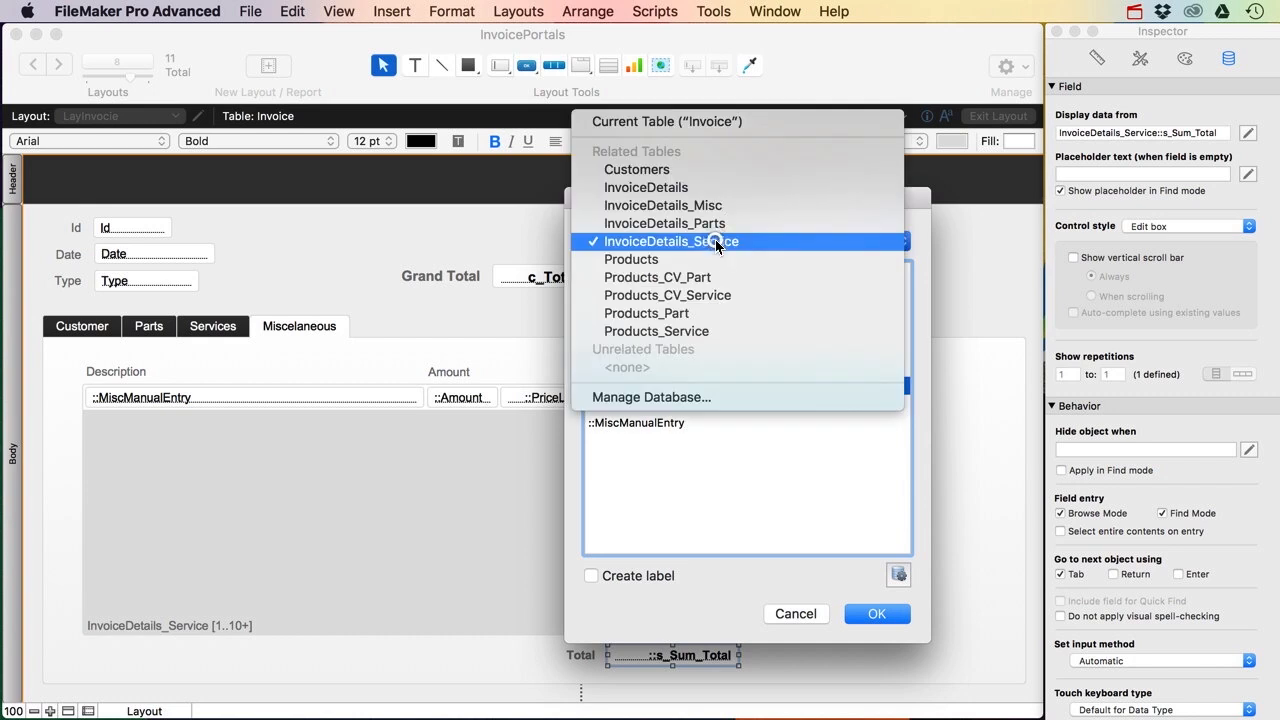
pyautogui.click(689, 205)
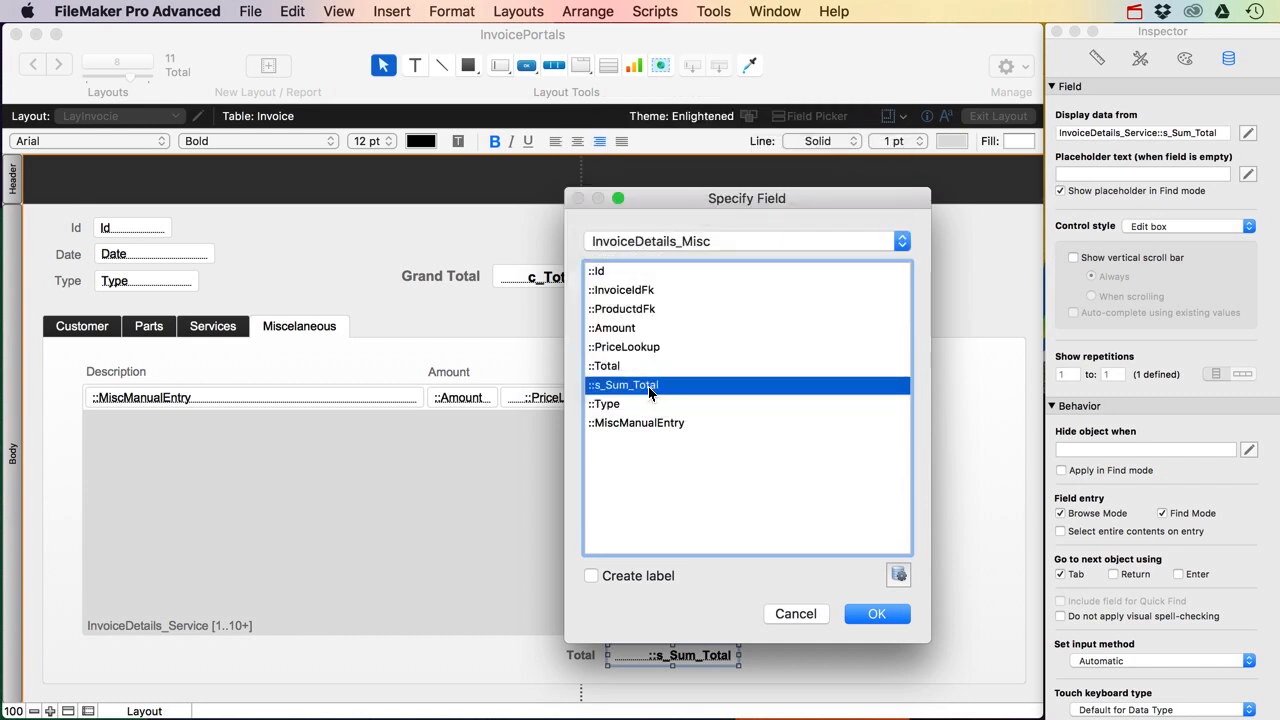
pyautogui.click(856, 610)
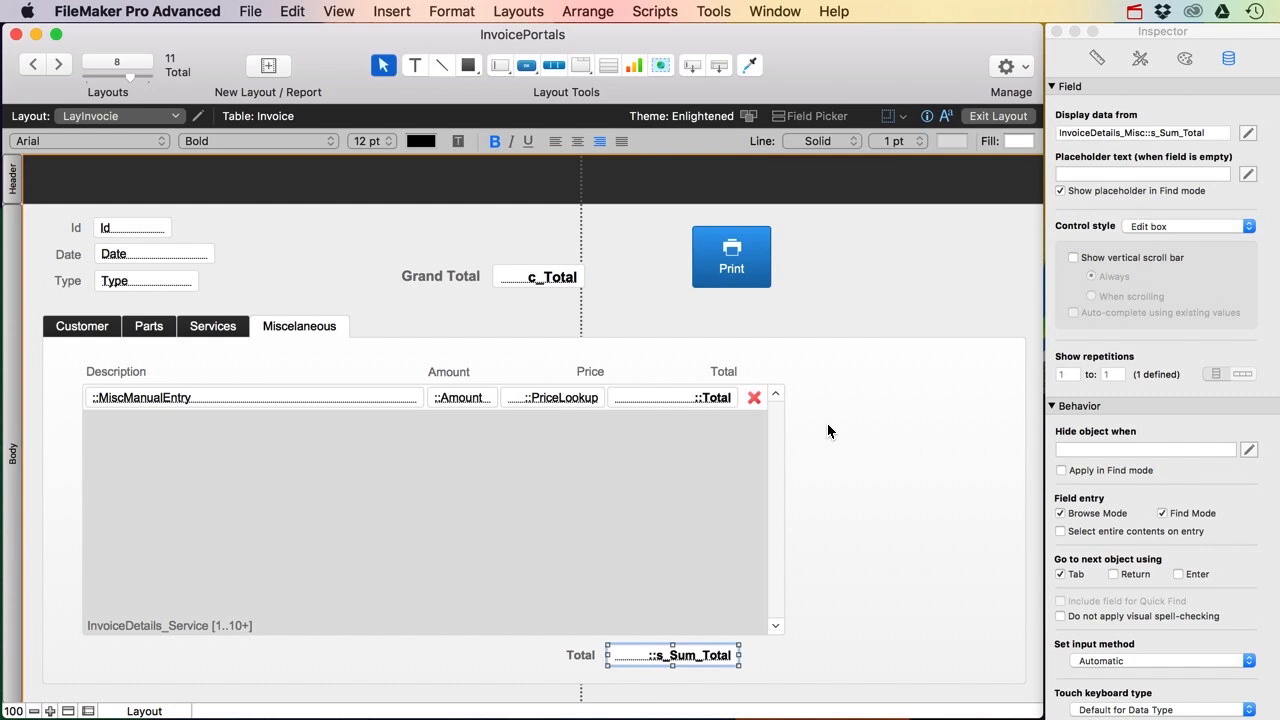
pyautogui.doubleClick(707, 658)
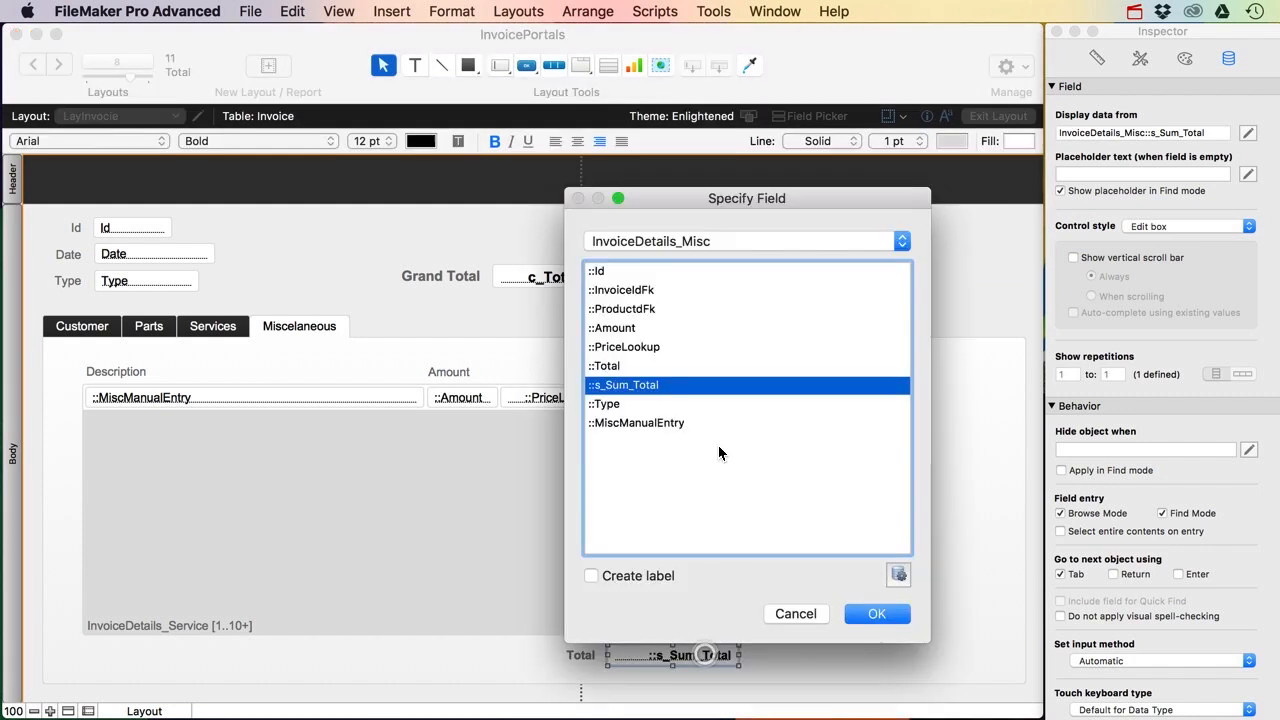
pyautogui.click(883, 617)
pyautogui.click(851, 593)
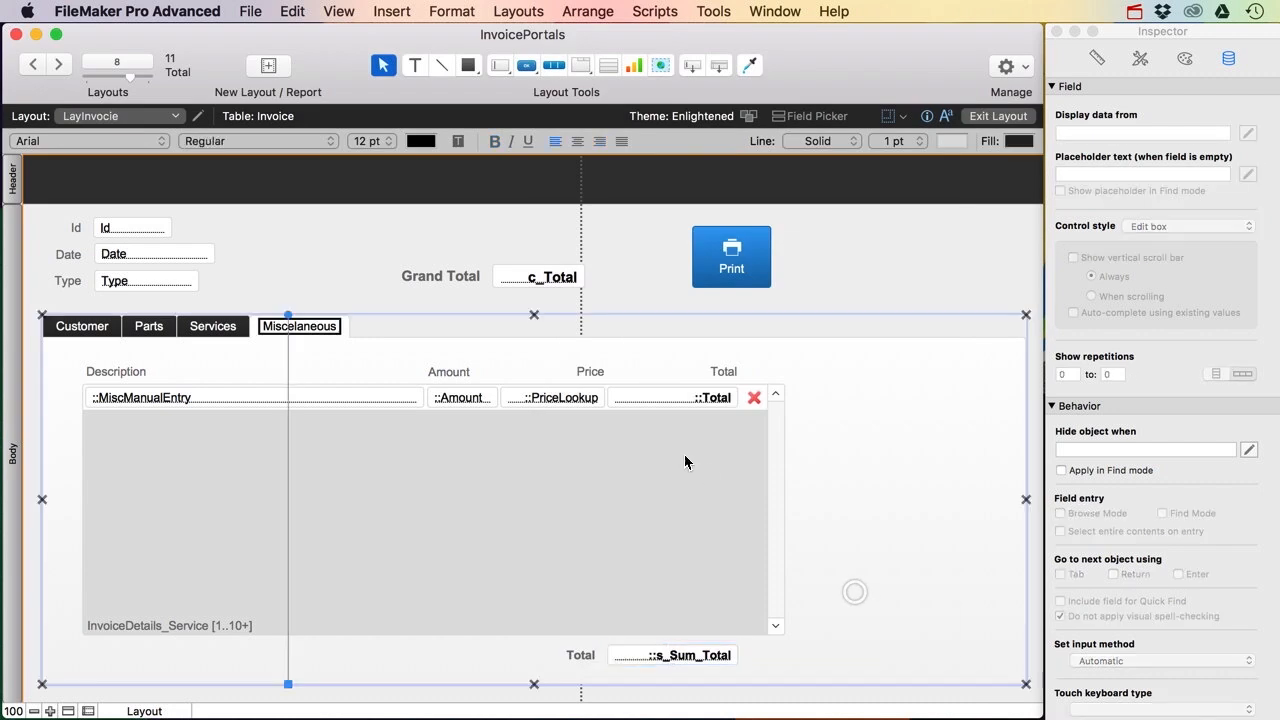
# Step: In Browse mode, enter a Miscelaneous line on invoice 4: "Manually enter stuff here", amount 1, price 10
pyautogui.click(978, 123)
pyautogui.click(253, 306)
pyautogui.click(162, 373)
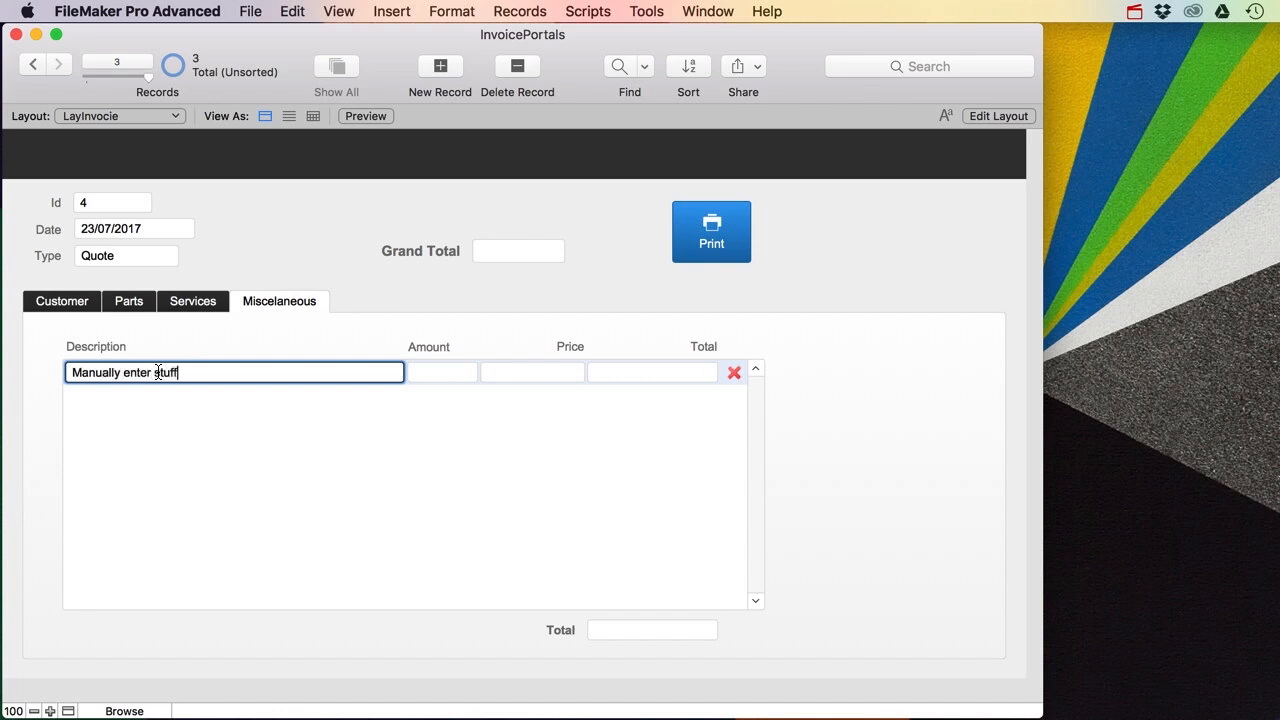
pyautogui.press('Tab')
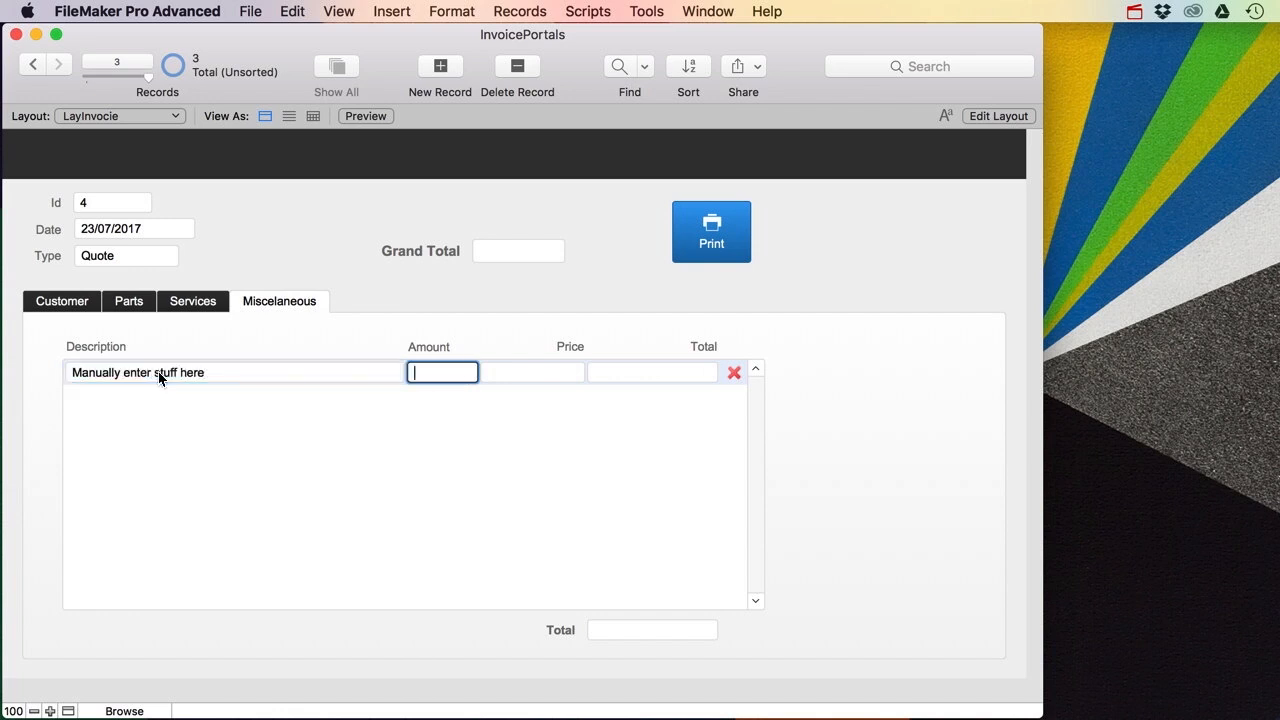
pyautogui.press('Tab')
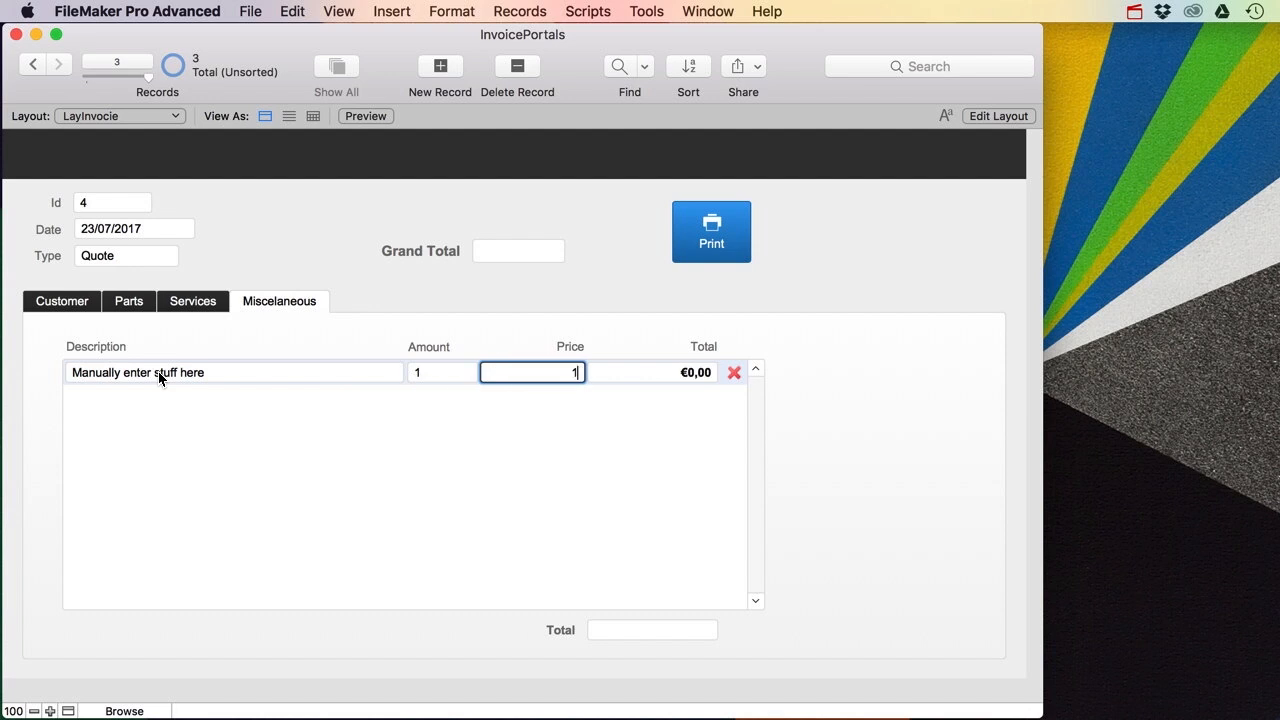
pyautogui.press('Tab')
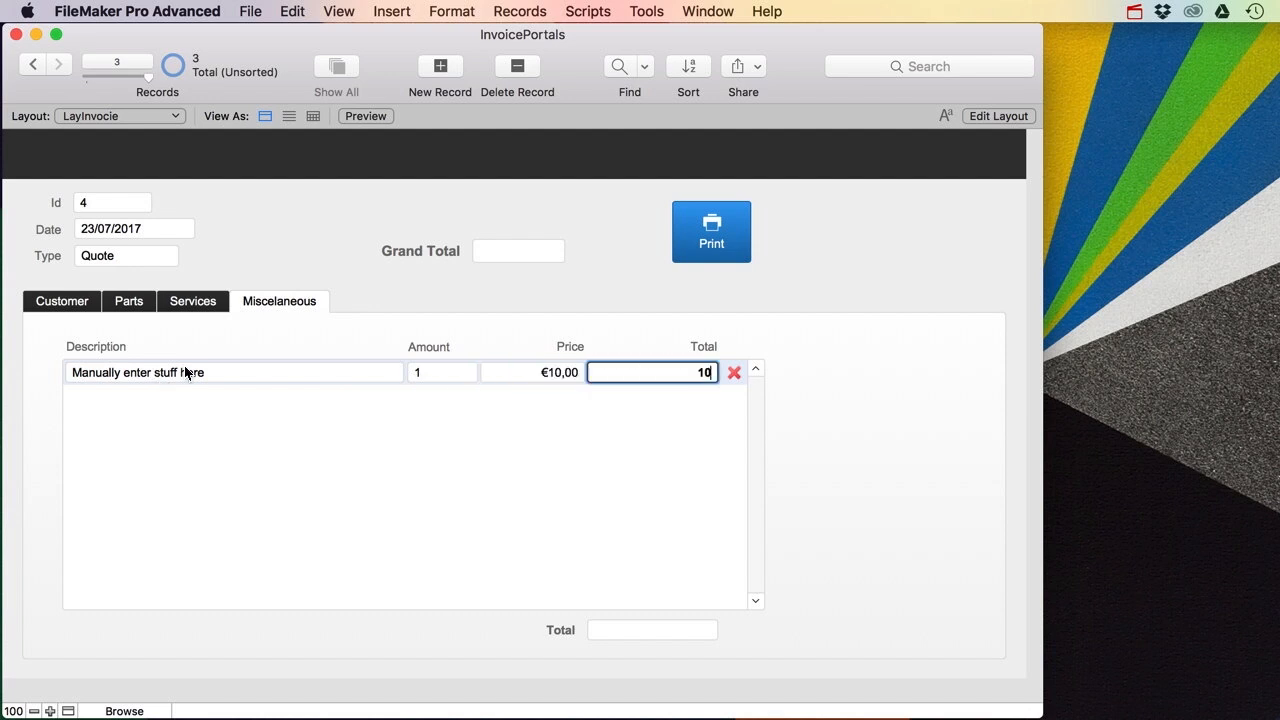
pyautogui.click(646, 287)
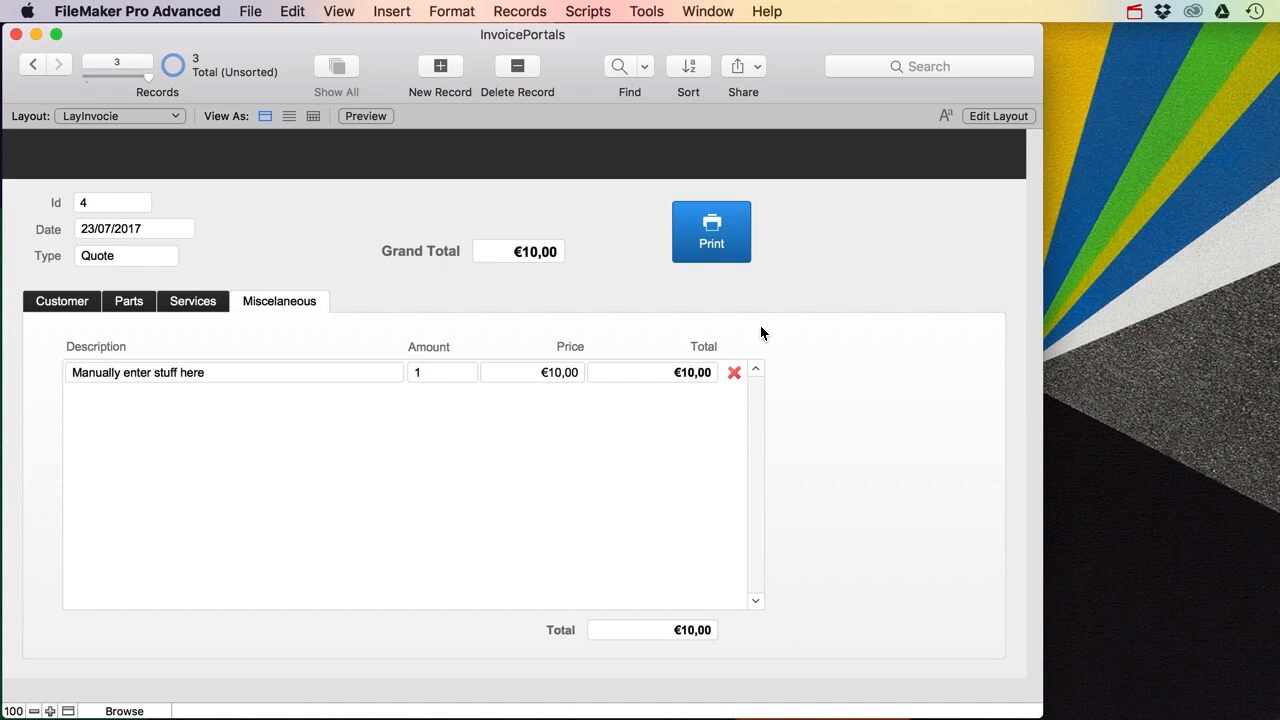
# Step: Step through the description, amount, price and total fields of the Miscelaneous line to check for a new entry row
pyautogui.click(222, 374)
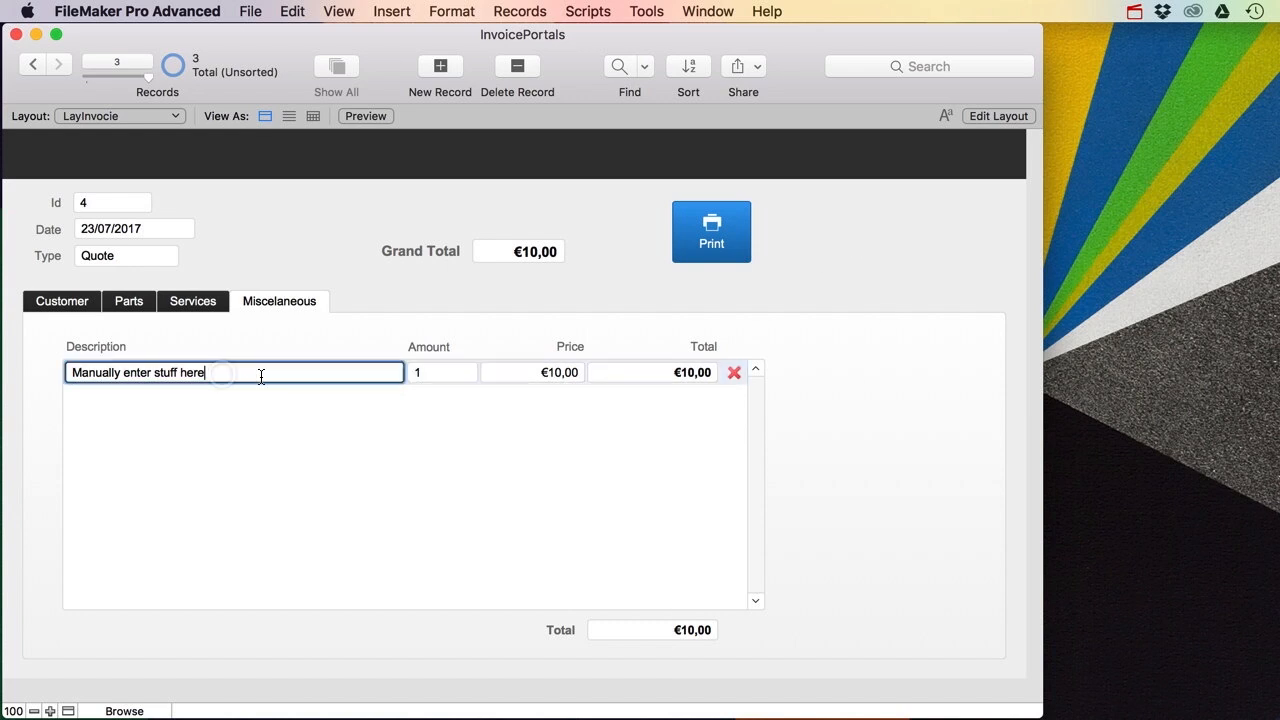
pyautogui.press('Tab')
pyautogui.press('Tab')
pyautogui.press('Tab')
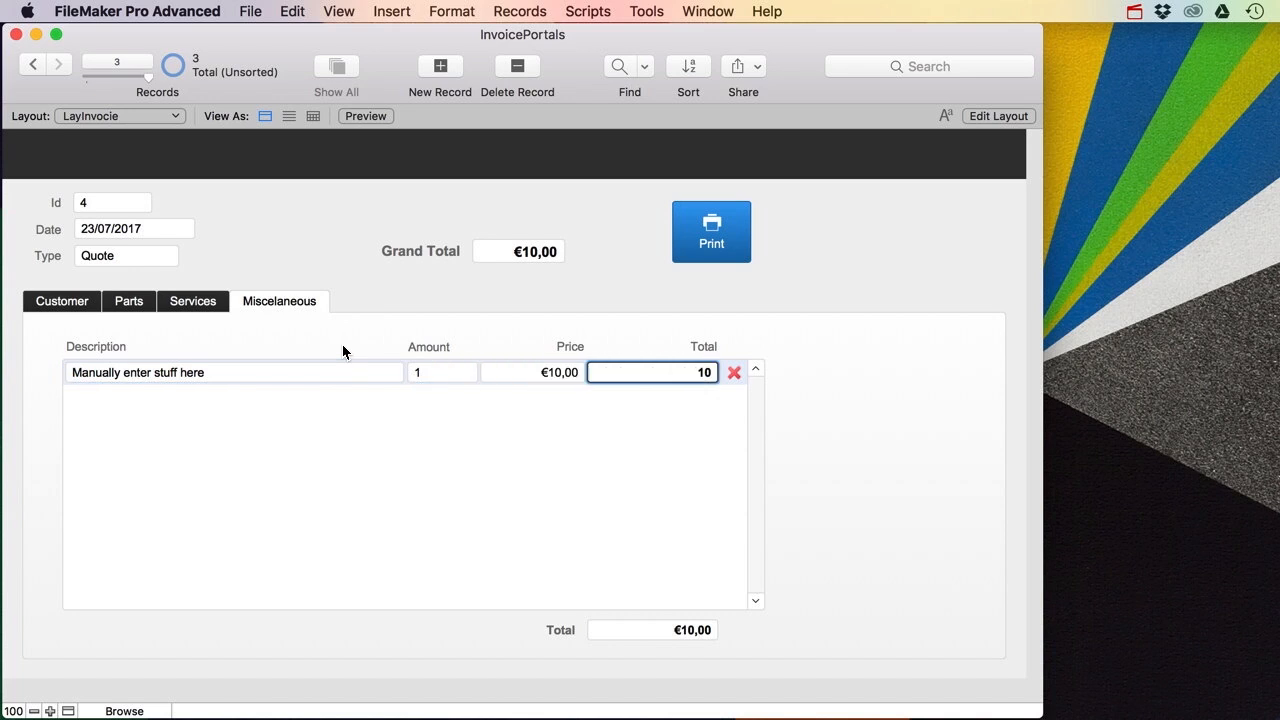
pyautogui.click(351, 278)
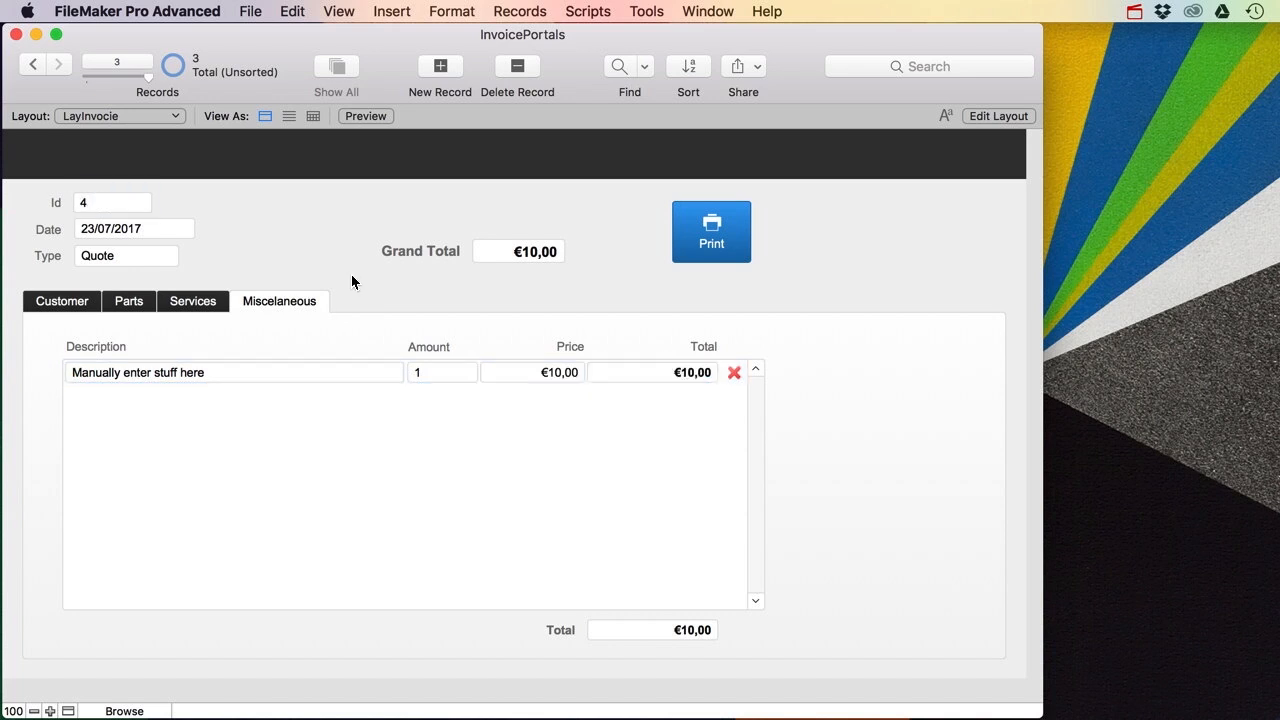
# Step: Review the criteria and record-creation options of the relationship between Invoice and InvoiceDetails_Misc
pyautogui.press('super+shift+d')
pyautogui.click(663, 65)
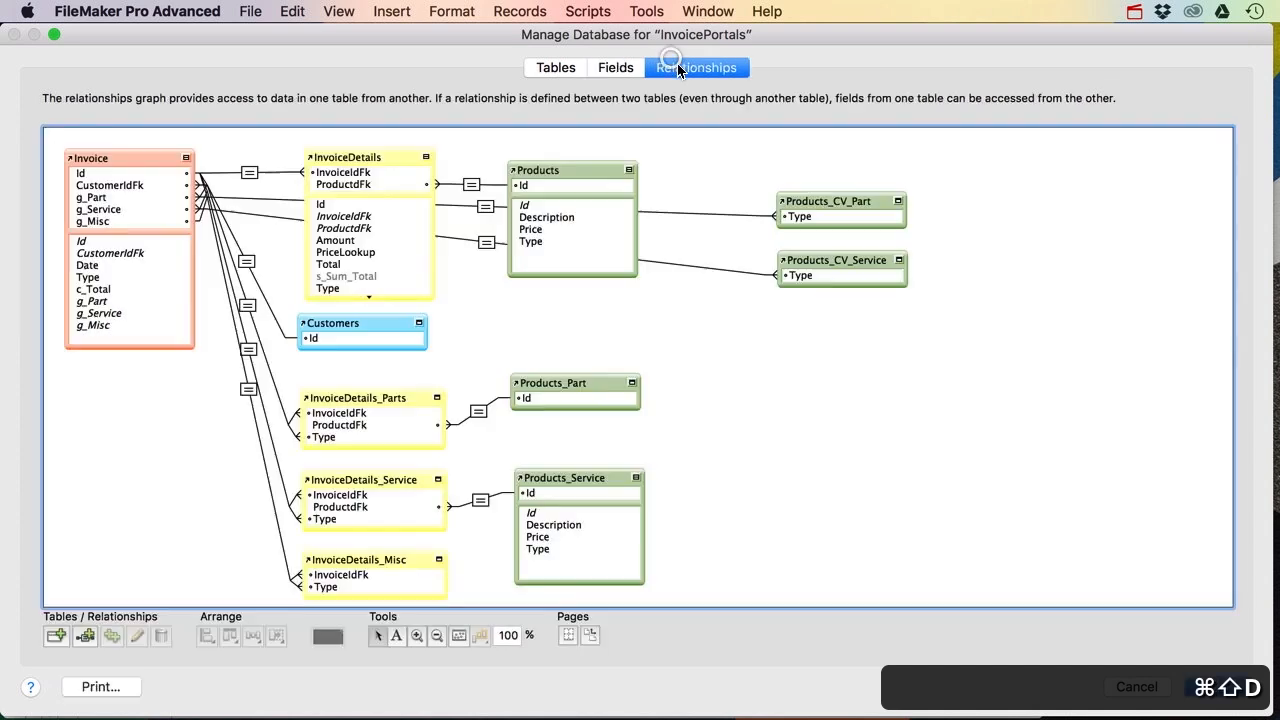
pyautogui.doubleClick(248, 390)
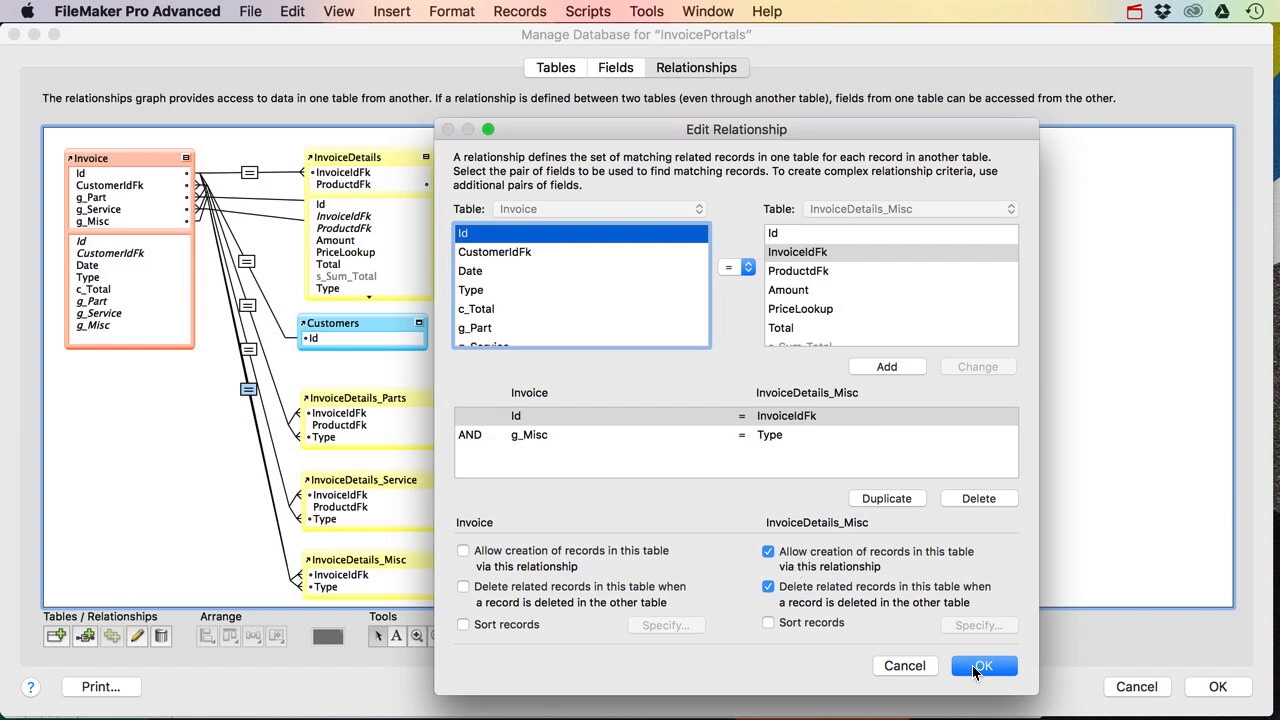
pyautogui.click(982, 666)
pyautogui.click(1212, 686)
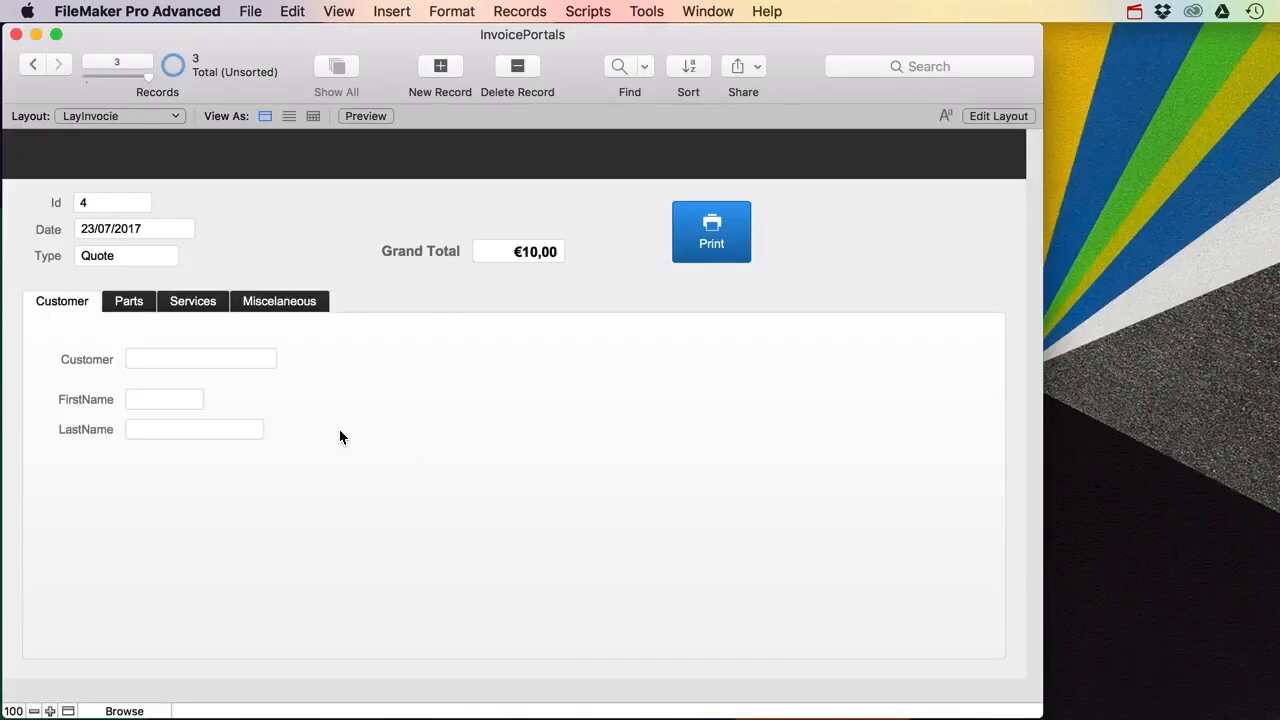
# Step: Compare the Parts, Services and Miscelaneous portals on the first and last invoices to examine which line items each shows
pyautogui.click(200, 303)
pyautogui.click(262, 303)
pyautogui.click(205, 303)
pyautogui.click(133, 304)
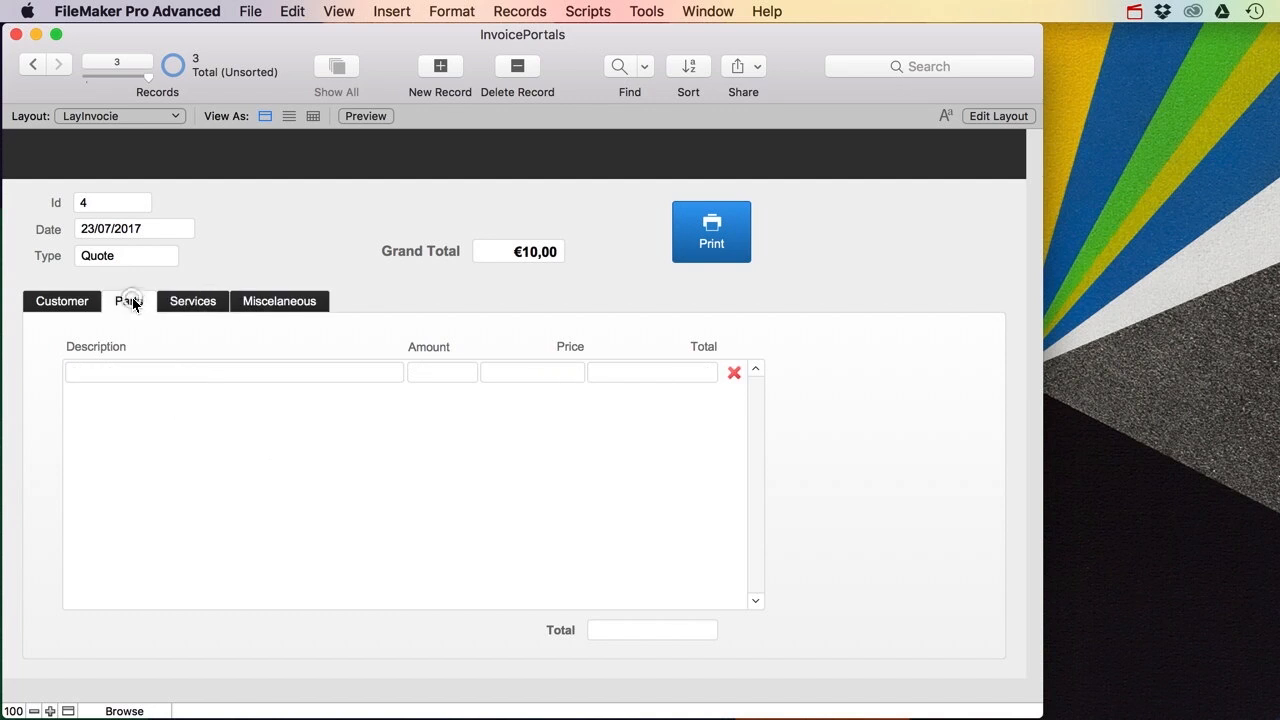
pyautogui.click(33, 65)
pyautogui.click(33, 65)
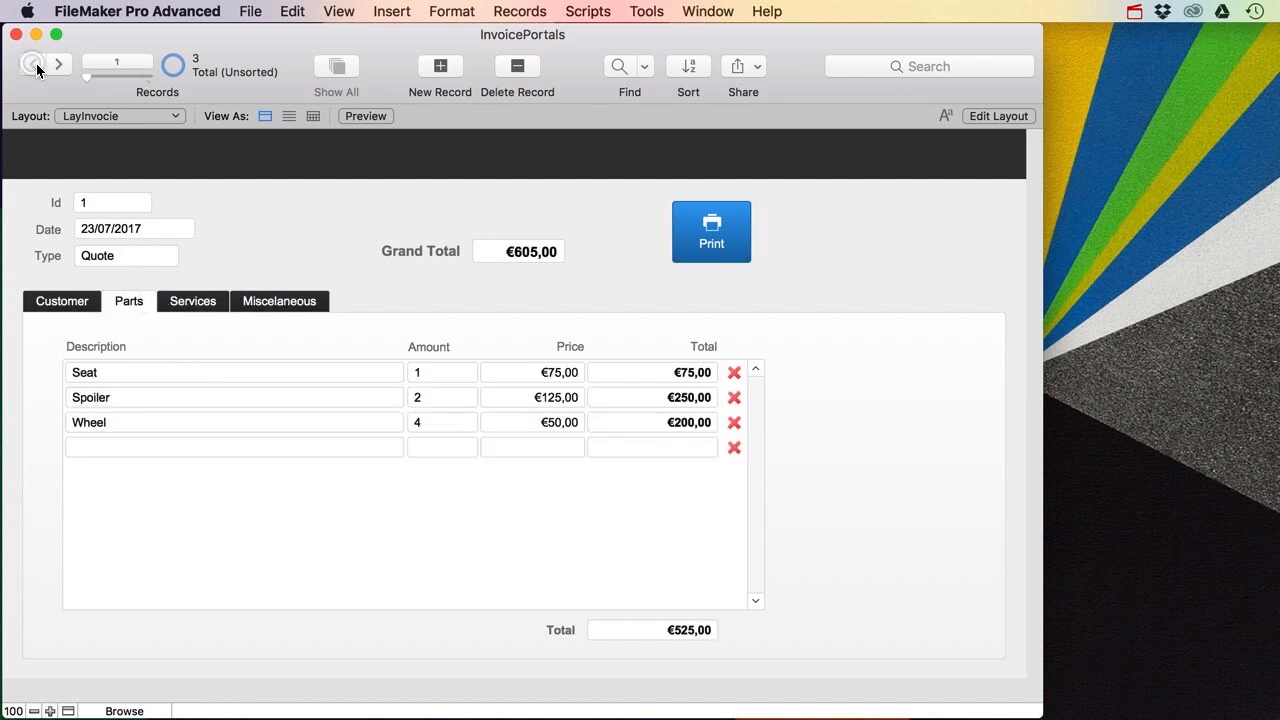
pyautogui.click(197, 296)
pyautogui.click(265, 300)
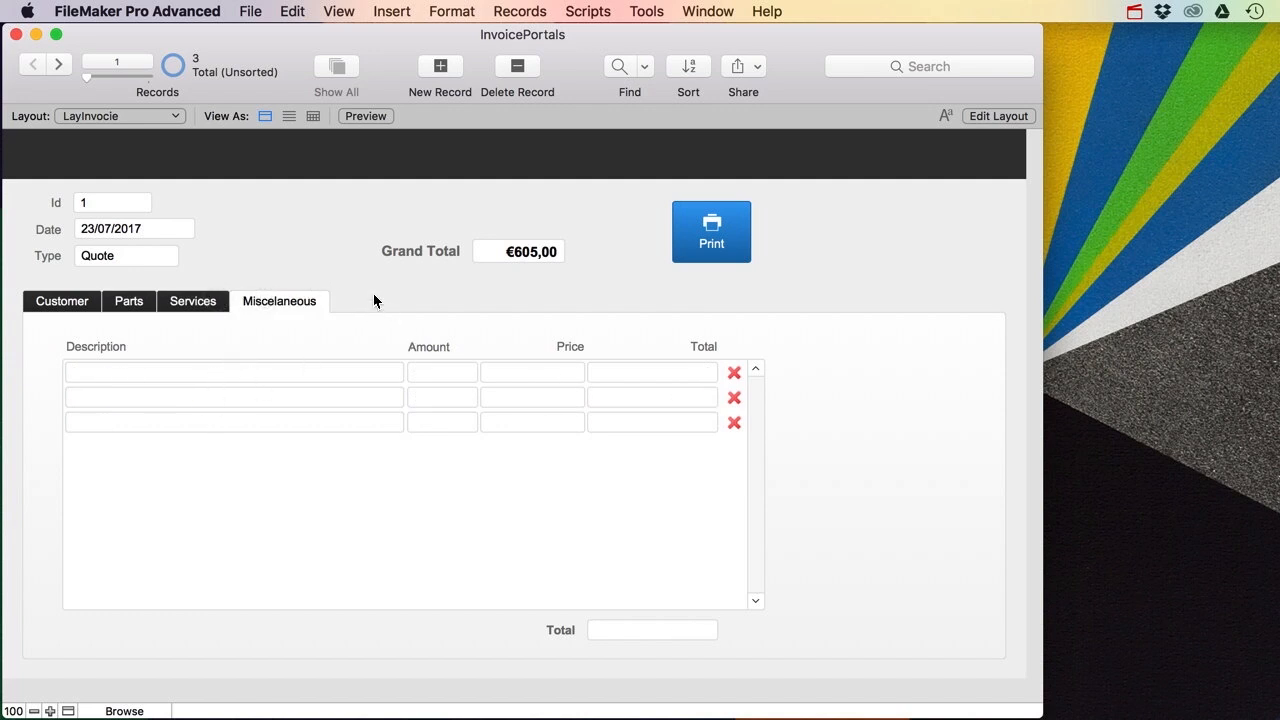
pyautogui.click(116, 117)
pyautogui.click(345, 272)
pyautogui.click(66, 68)
pyautogui.click(64, 70)
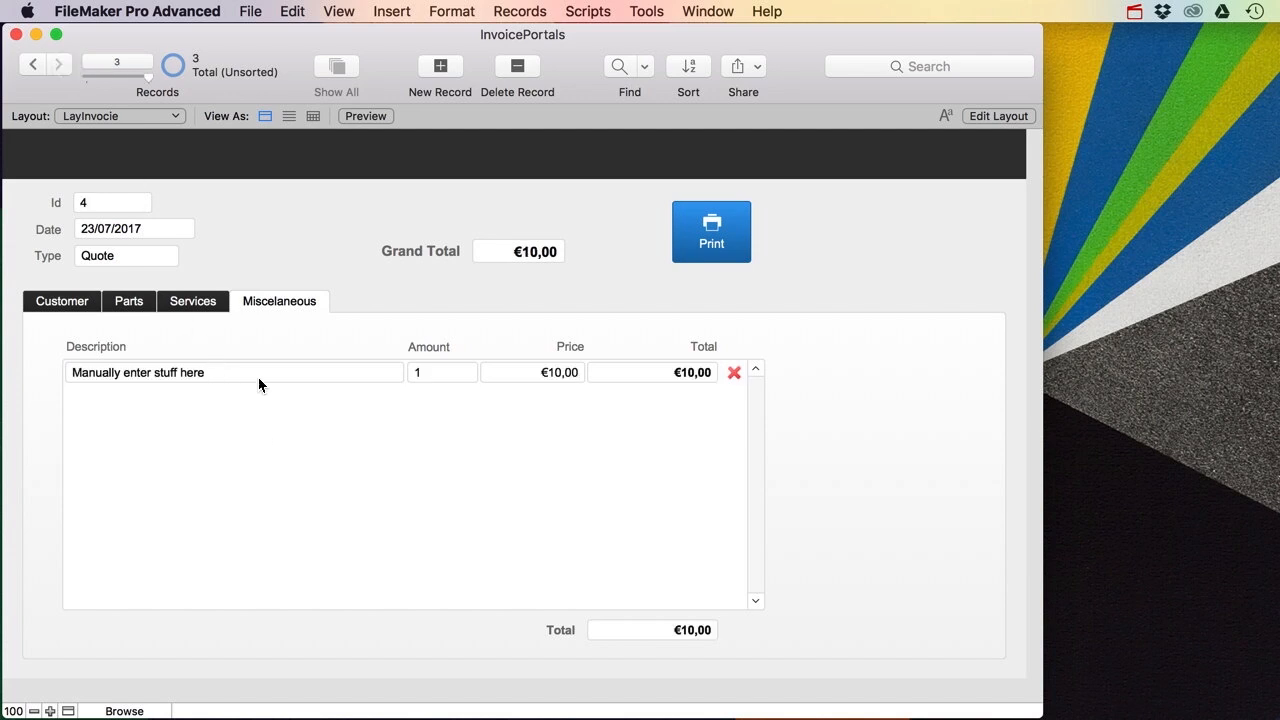
pyautogui.click(223, 388)
# Step: Set the Miscelaneous portal on the invoice layout to show related records from InvoiceDetails_Misc
pyautogui.click(998, 116)
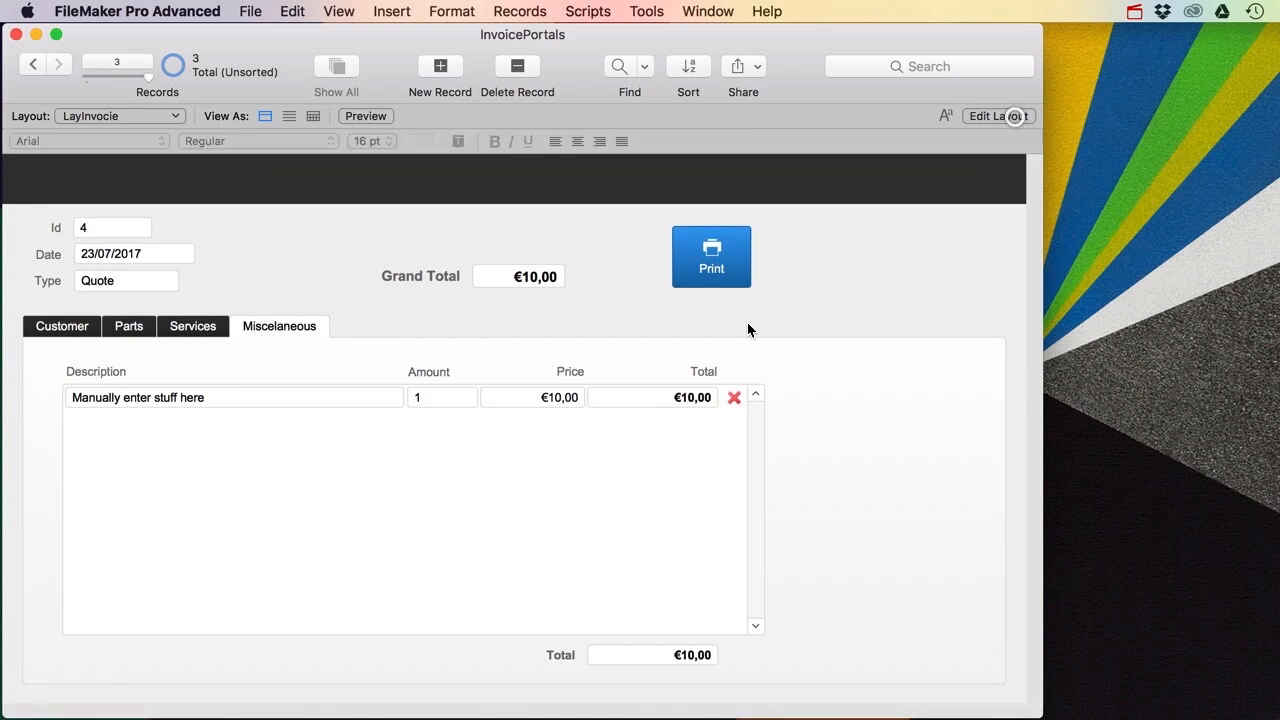
pyautogui.doubleClick(234, 522)
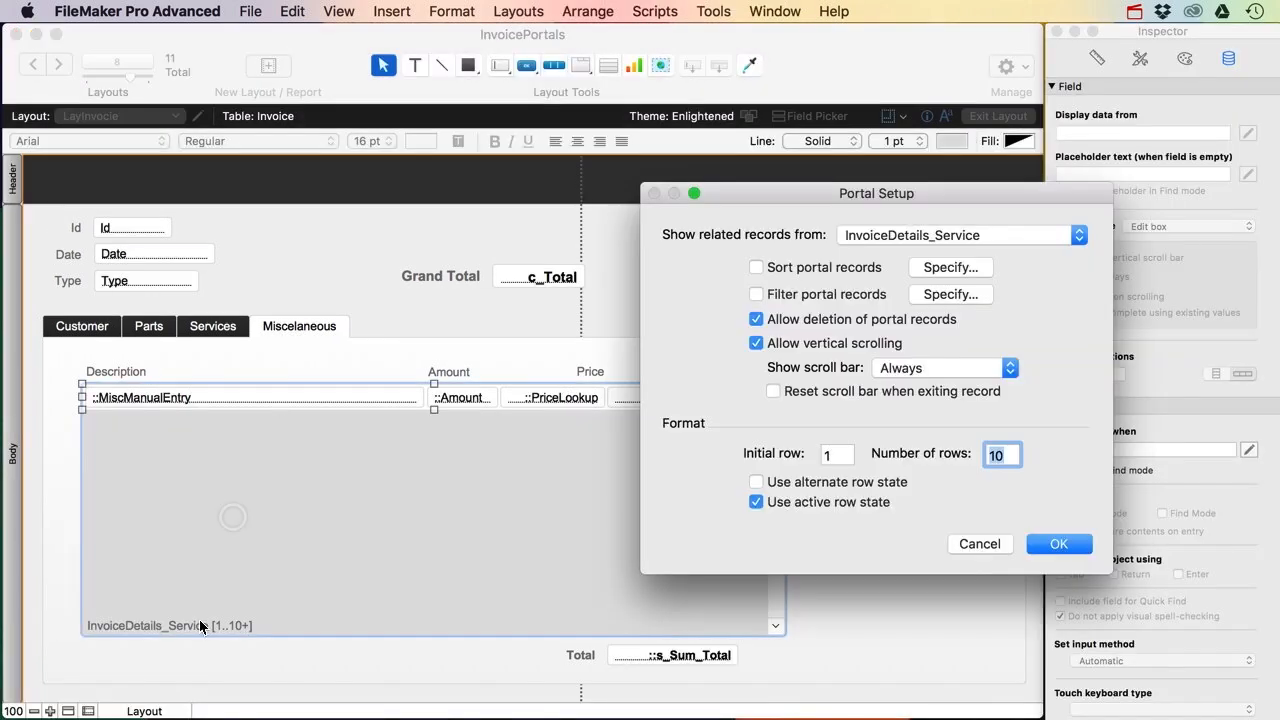
pyautogui.click(947, 240)
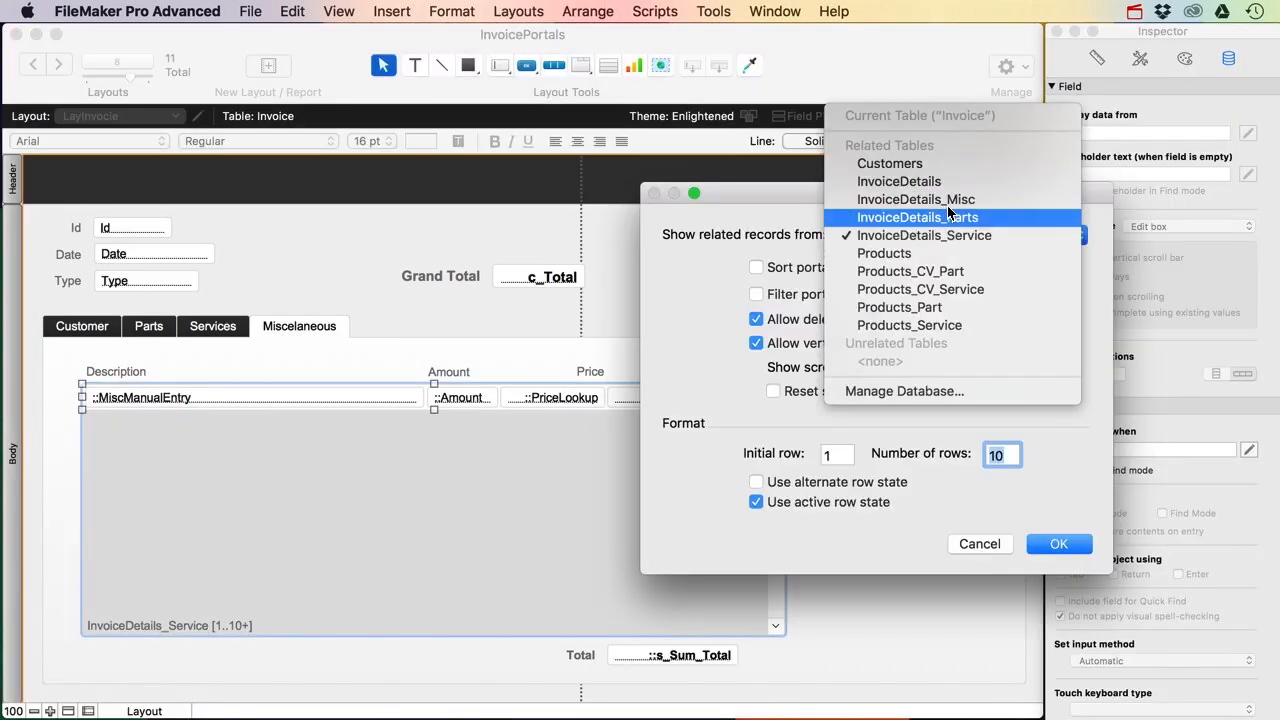
pyautogui.click(943, 211)
pyautogui.click(1058, 543)
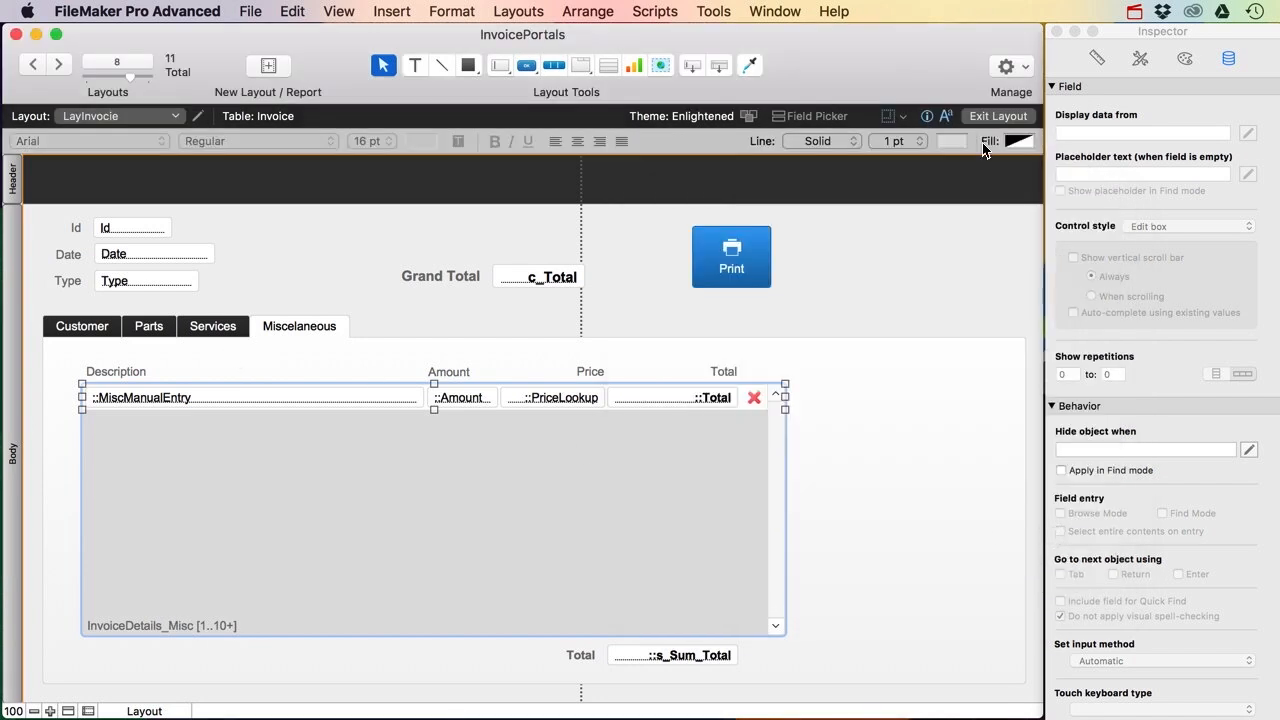
# Step: Check the Miscelaneous portal in Browse mode across the invoice records, ending on invoice 4
pyautogui.click(998, 116)
pyautogui.click(263, 302)
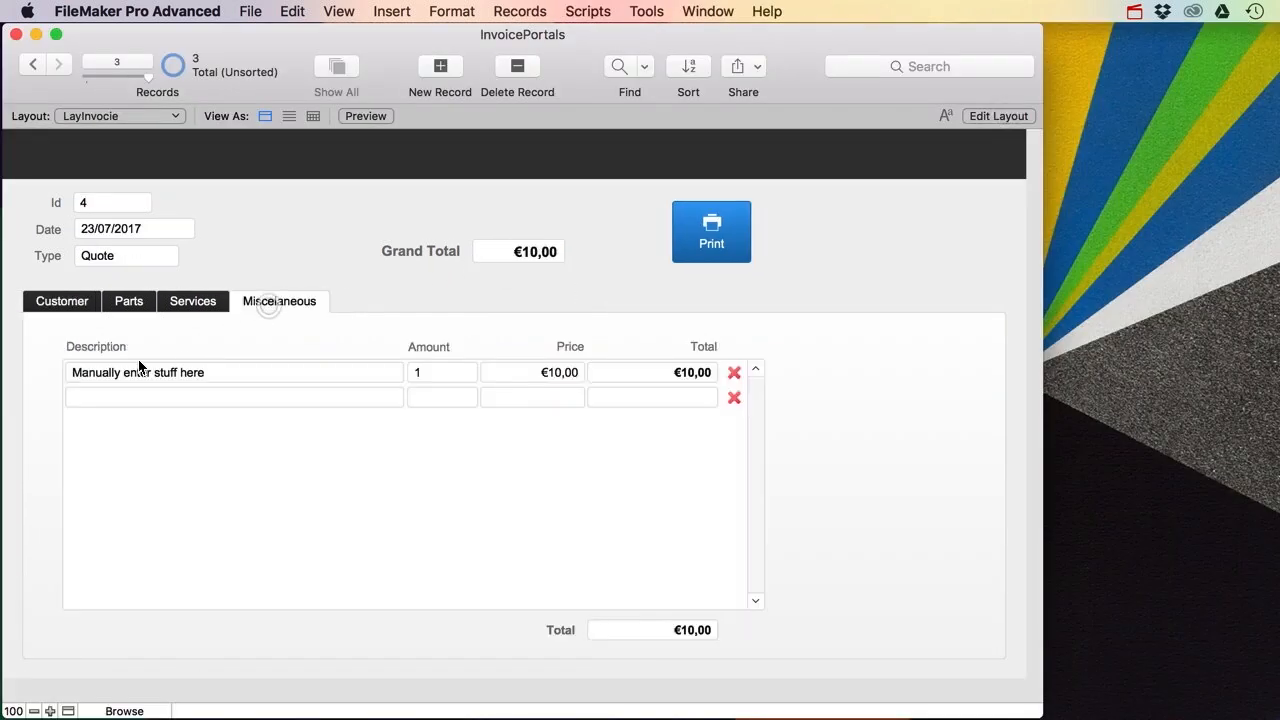
pyautogui.click(33, 65)
pyautogui.click(33, 65)
pyautogui.click(58, 65)
pyautogui.click(58, 65)
# Step: Add a second Miscelaneous line to invoice 4: "Other stuff here", amount 5, price 10
pyautogui.click(153, 399)
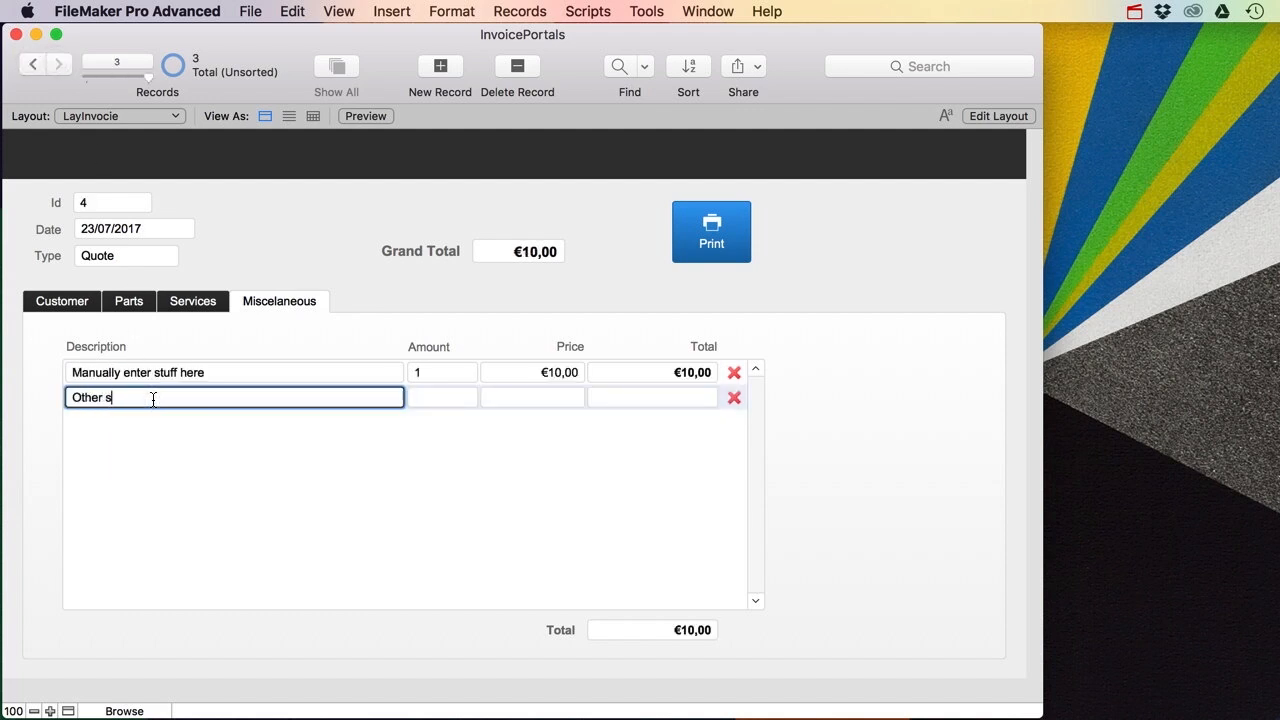
pyautogui.write('Other stuff here')
pyautogui.press('Tab')
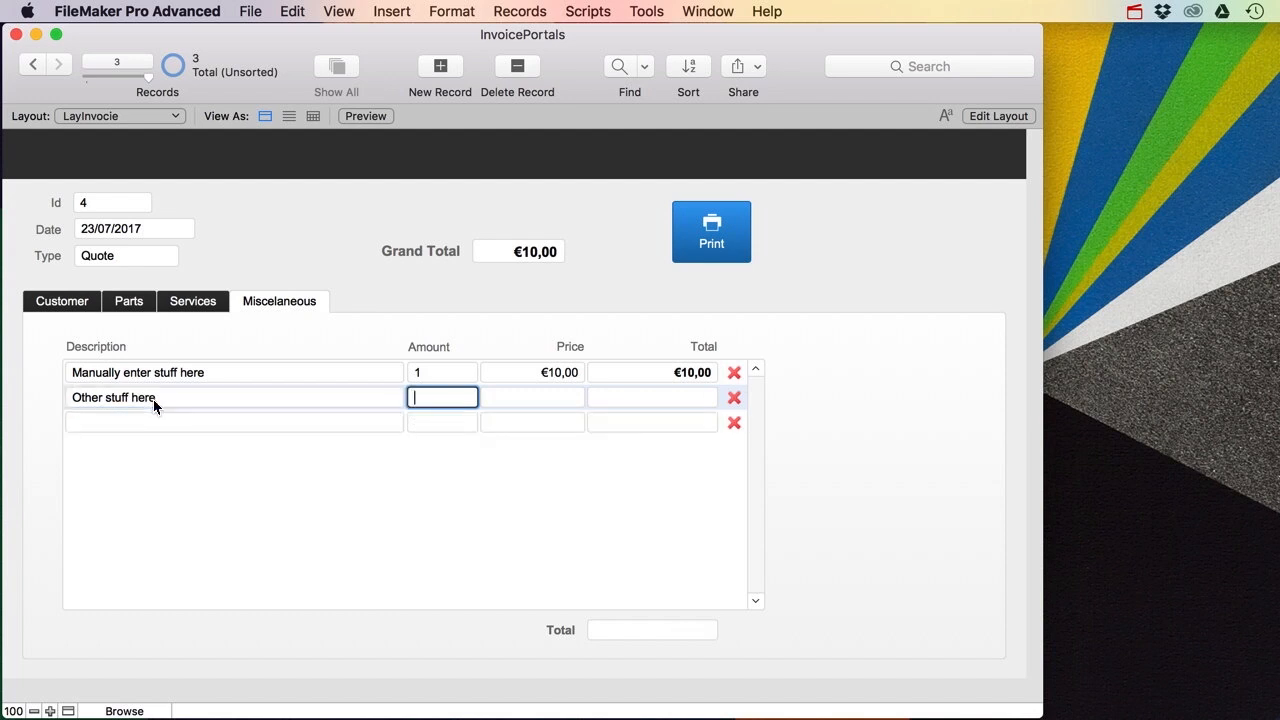
pyautogui.write('5')
pyautogui.press('Tab')
pyautogui.write('1')
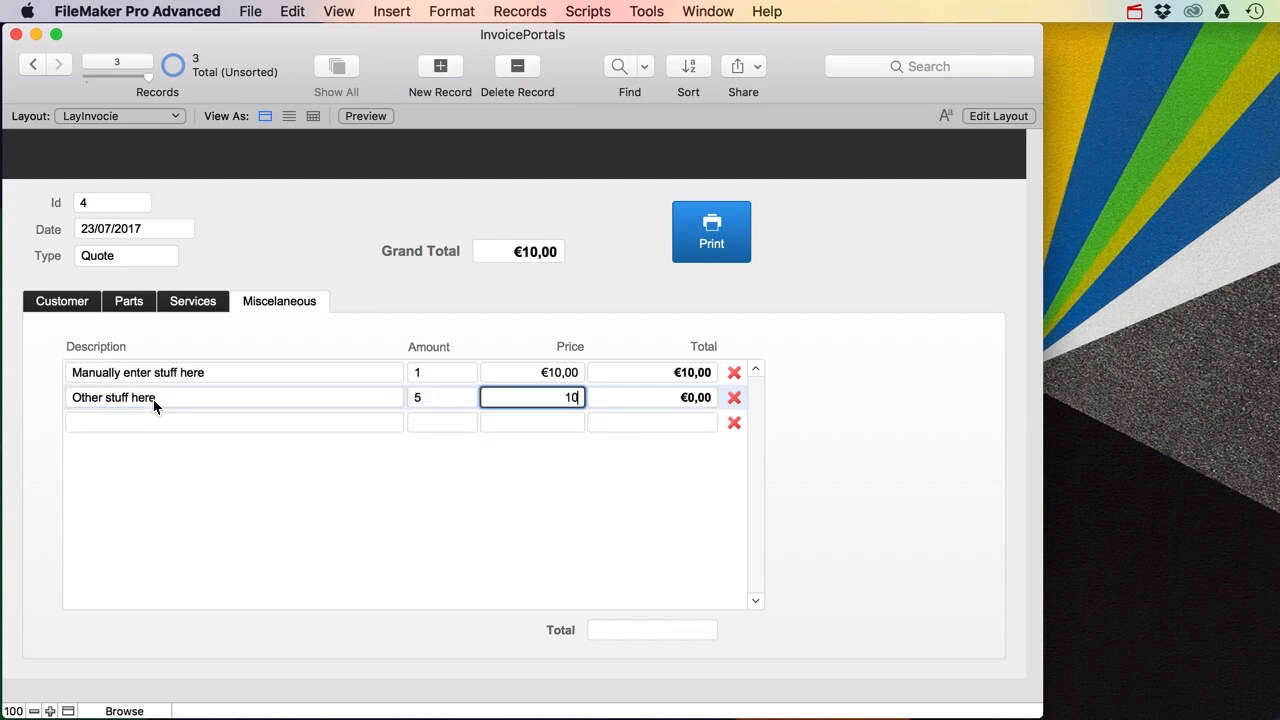
pyautogui.write('0')
pyautogui.press('Tab')
pyautogui.press('Tab')
pyautogui.click(851, 397)
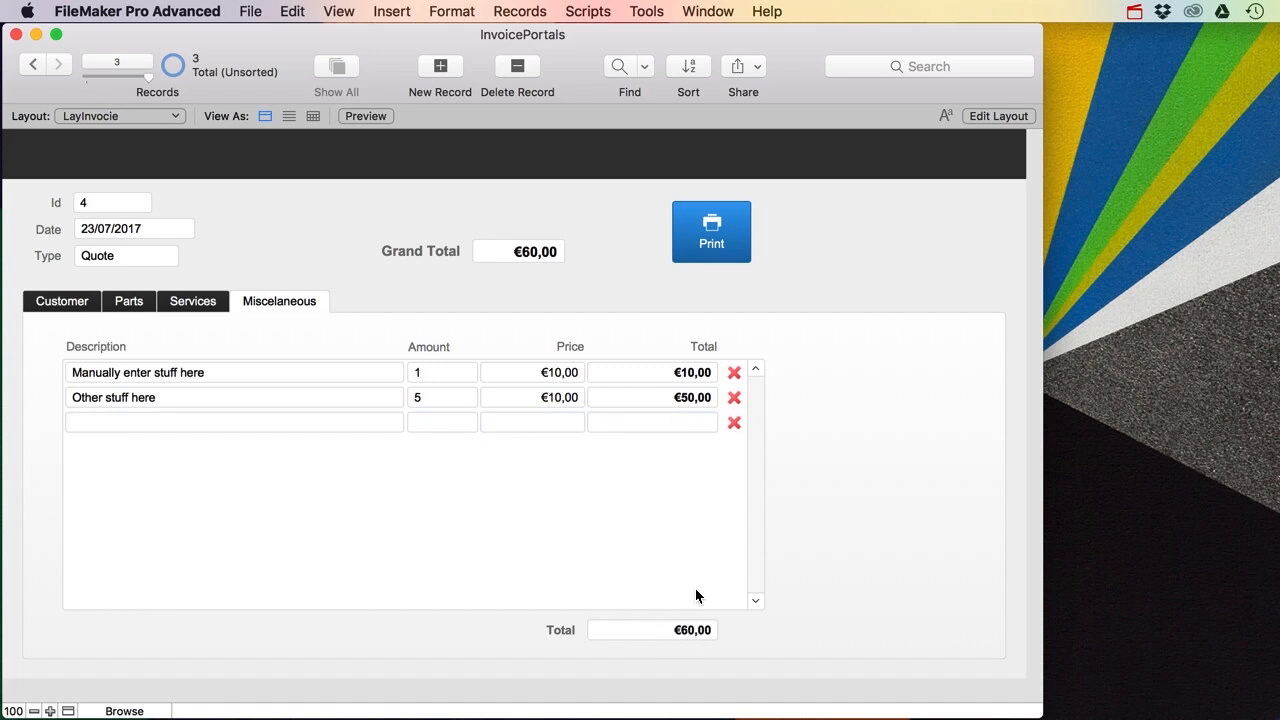
# Step: Check invoice 4's Services and Parts line items against its Miscelaneous entries
pyautogui.click(186, 305)
pyautogui.click(120, 305)
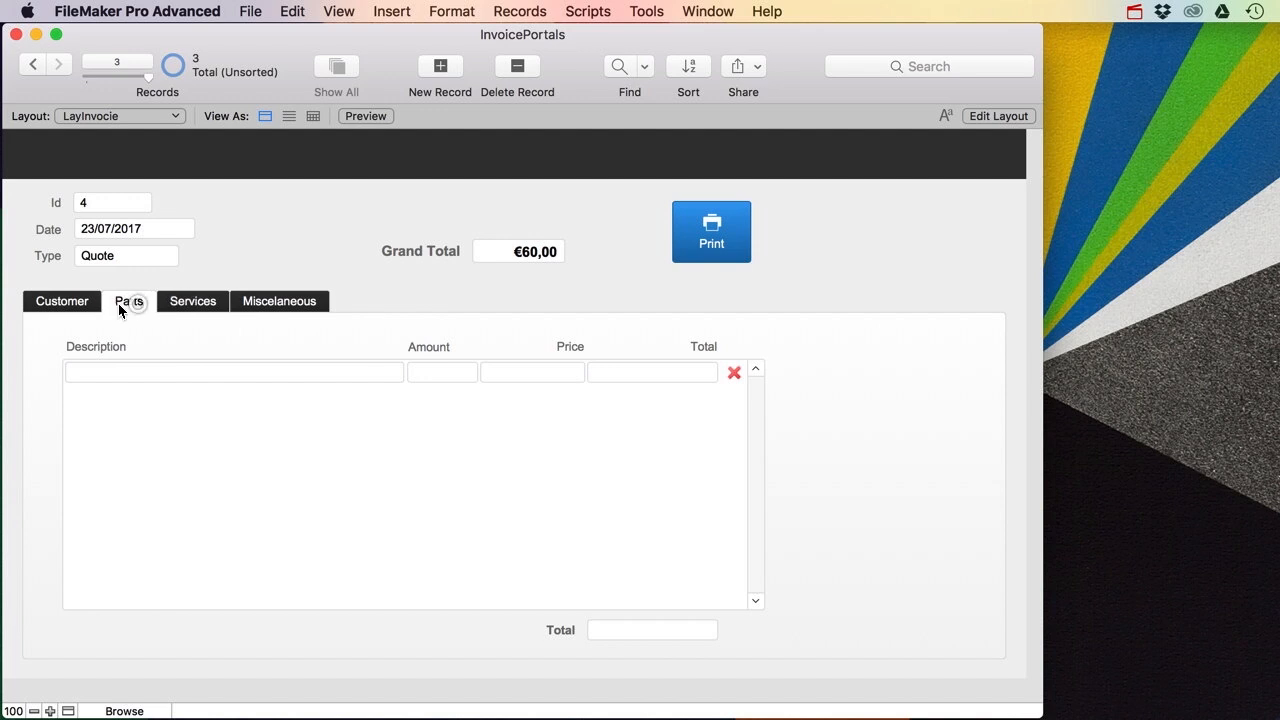
pyautogui.click(185, 301)
pyautogui.click(305, 302)
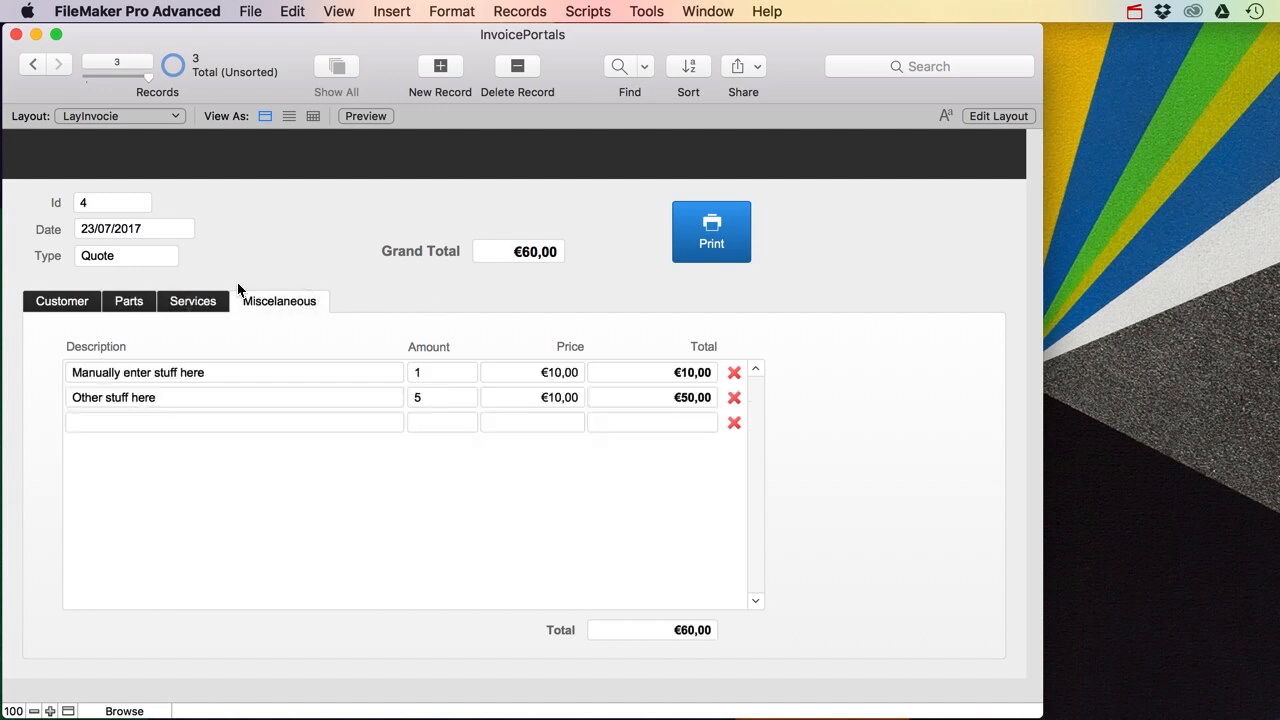
# Step: Add a Seat line with amount 1 to the Parts portal of invoice 4
pyautogui.click(131, 300)
pyautogui.click(146, 370)
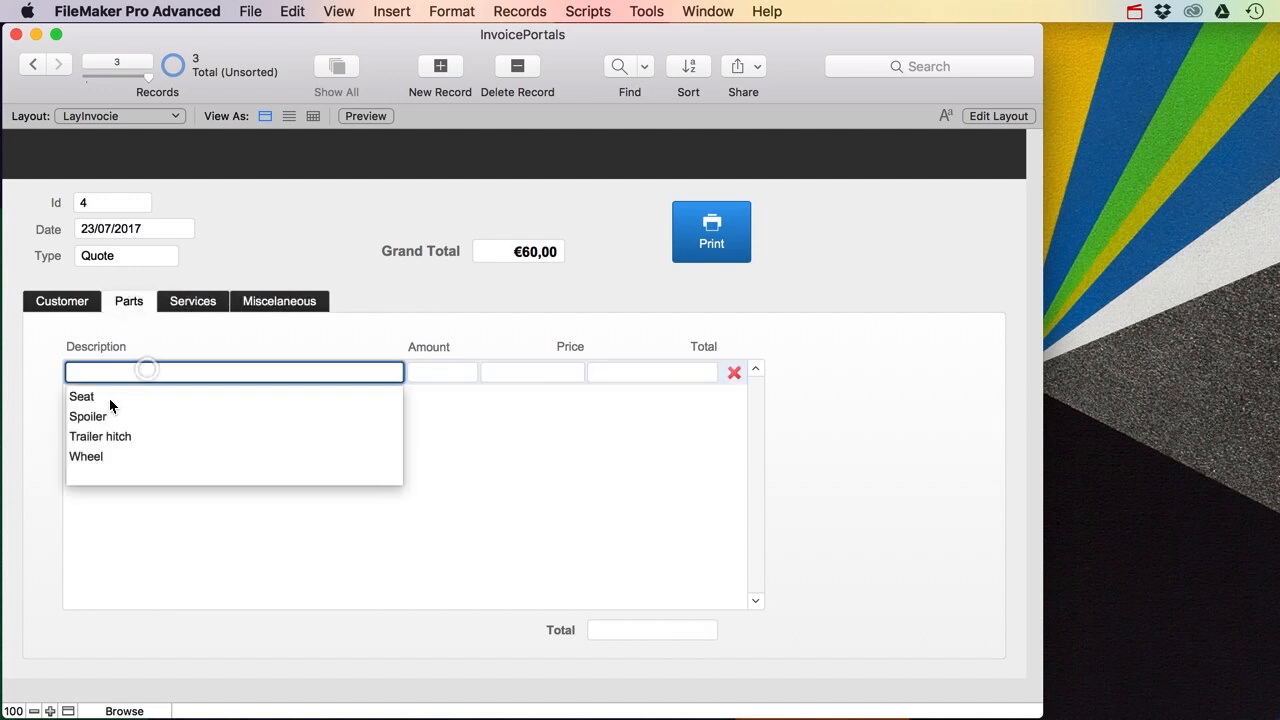
pyautogui.click(112, 398)
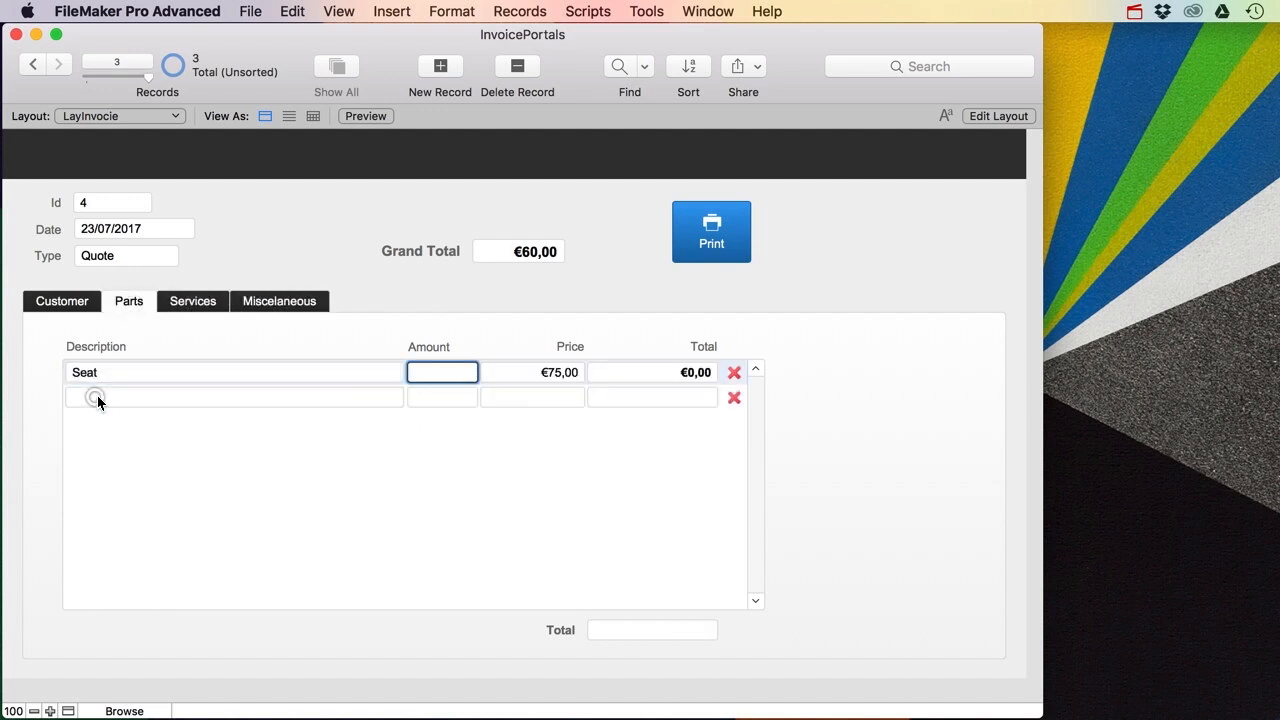
pyautogui.click(461, 301)
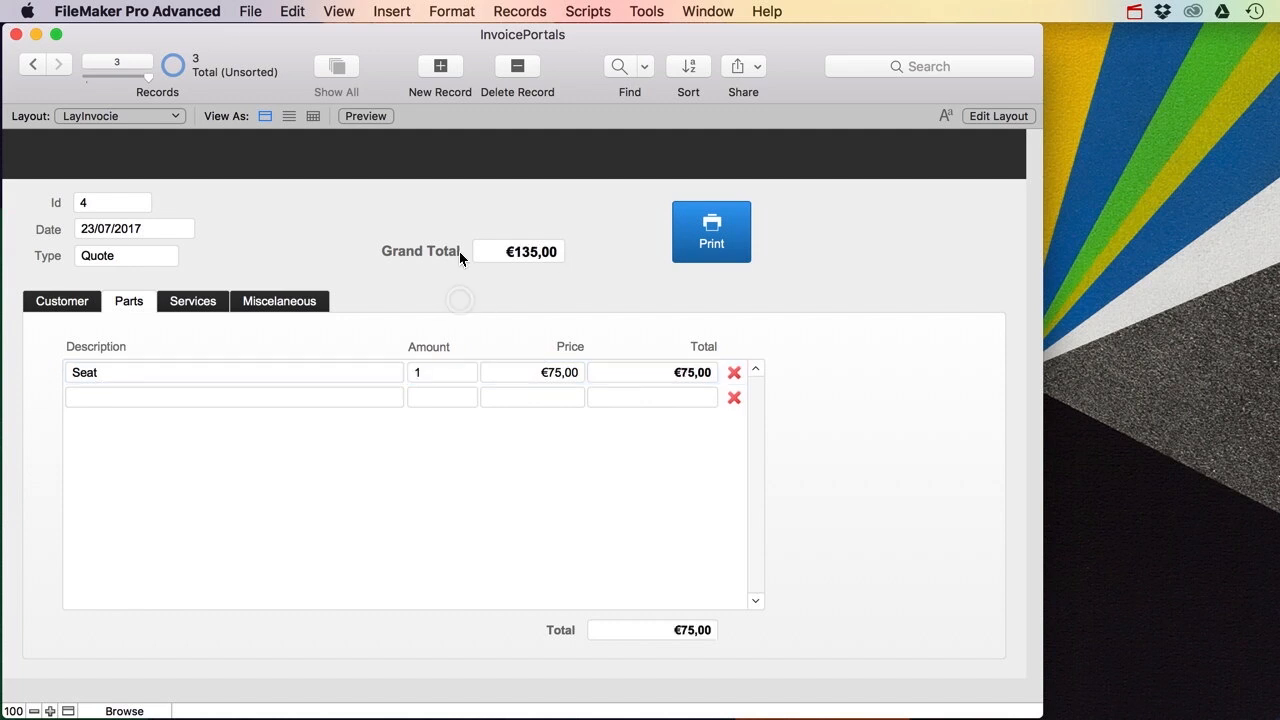
# Step: Switch to the RptInvoiceParts layout
pyautogui.click(121, 115)
pyautogui.moveTo(120, 164)
pyautogui.click(219, 164)
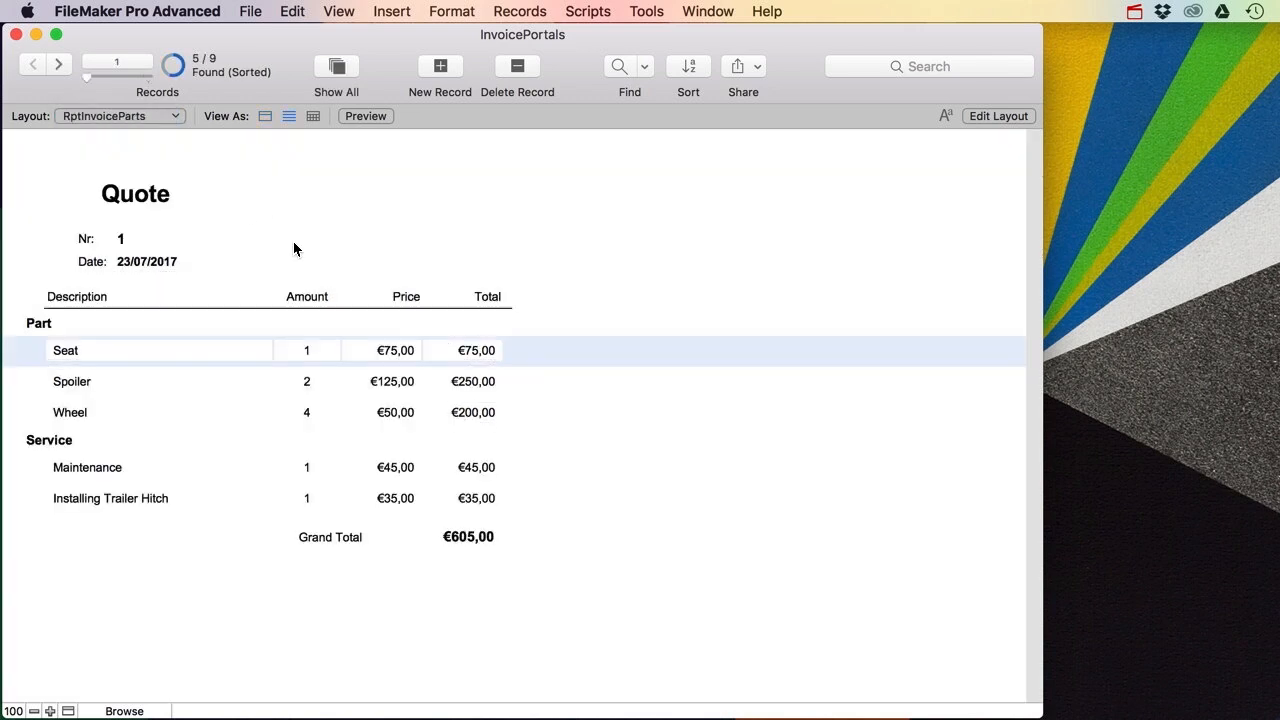
# Step: Return to the LayInvocie layout and run invoice 4's Print script
pyautogui.click(88, 114)
pyautogui.moveTo(106, 166)
pyautogui.moveTo(100, 132)
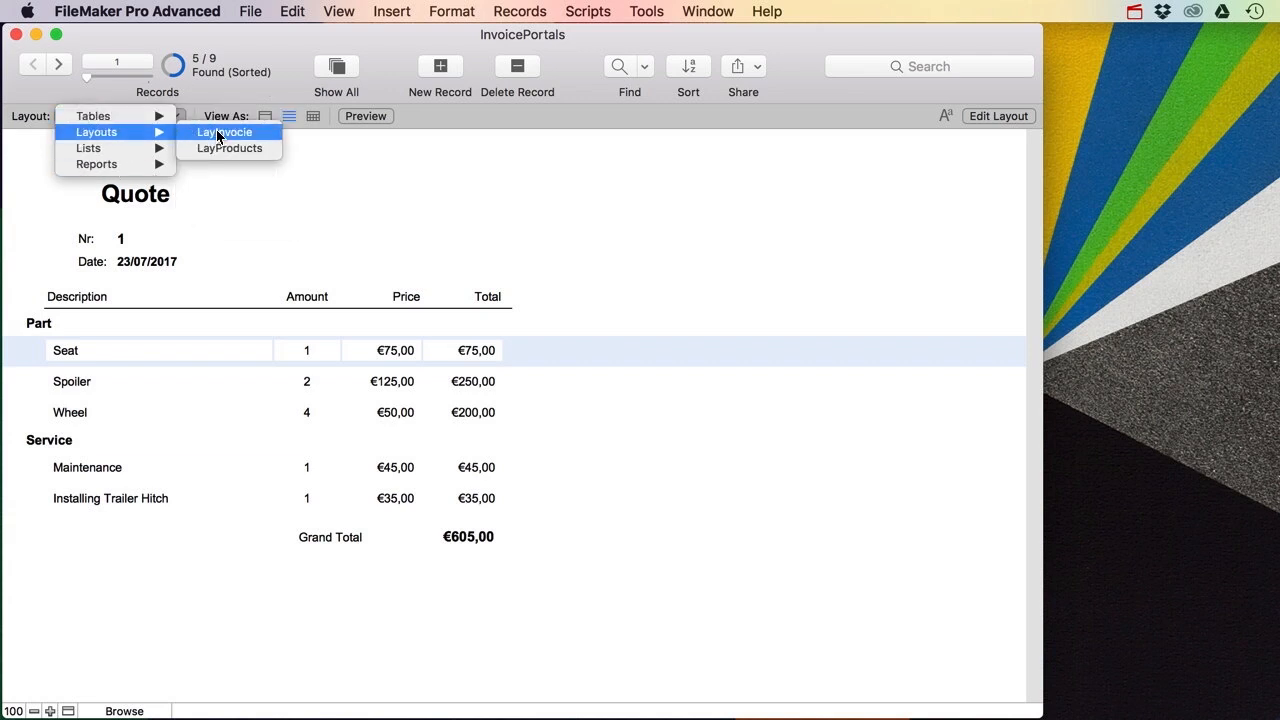
pyautogui.click(216, 129)
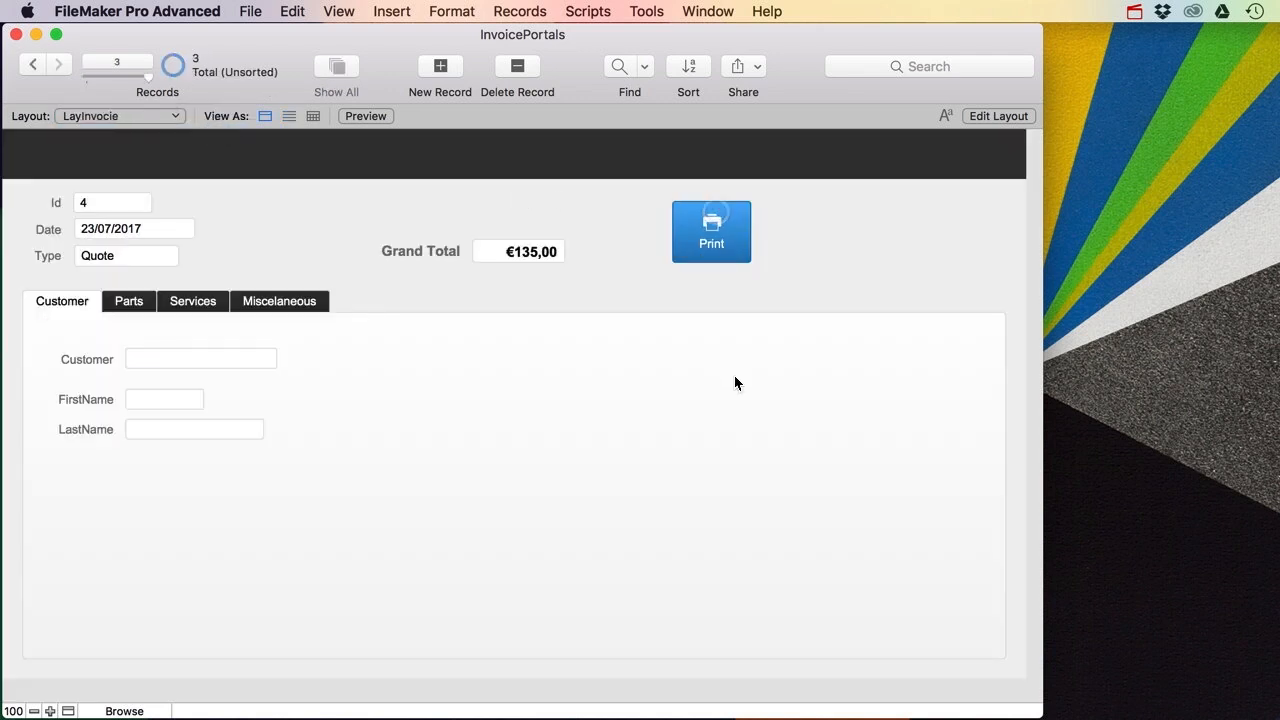
pyautogui.click(1076, 549)
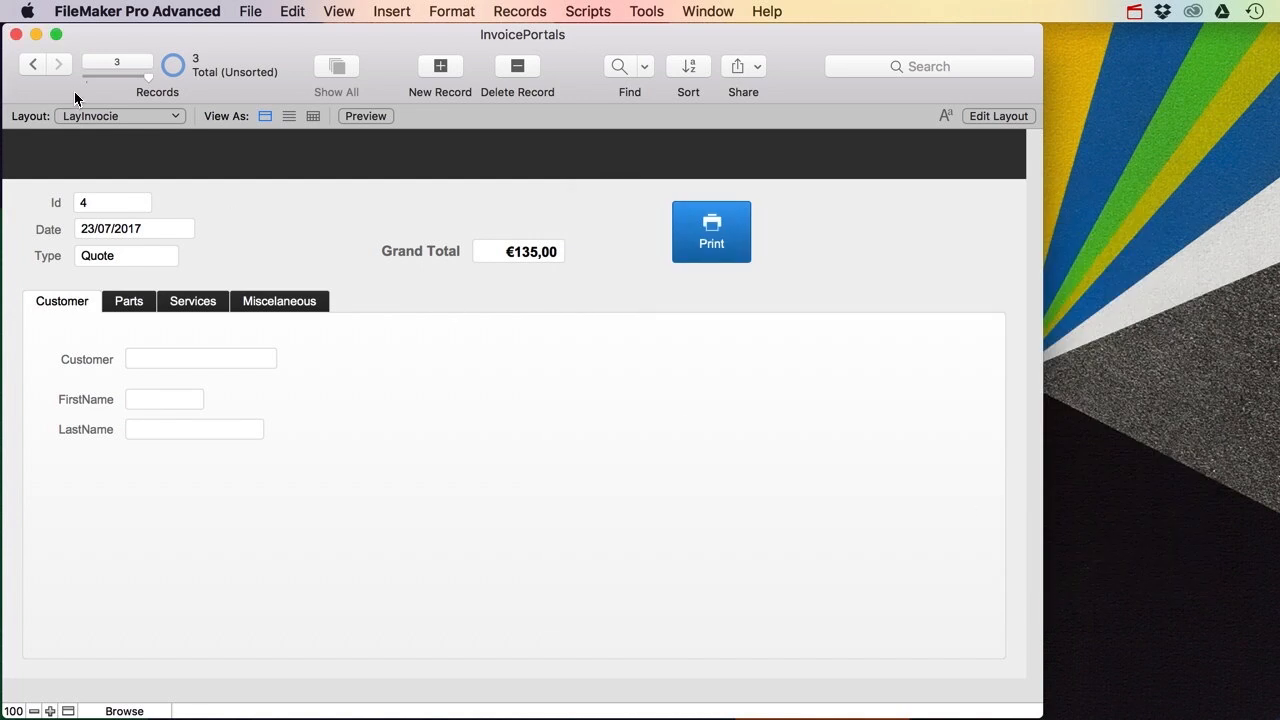
# Step: Open the RptInvoiceParts report for invoice 4, check its line items in print preview and leave the preview
pyautogui.click(118, 116)
pyautogui.moveTo(125, 167)
pyautogui.click(213, 164)
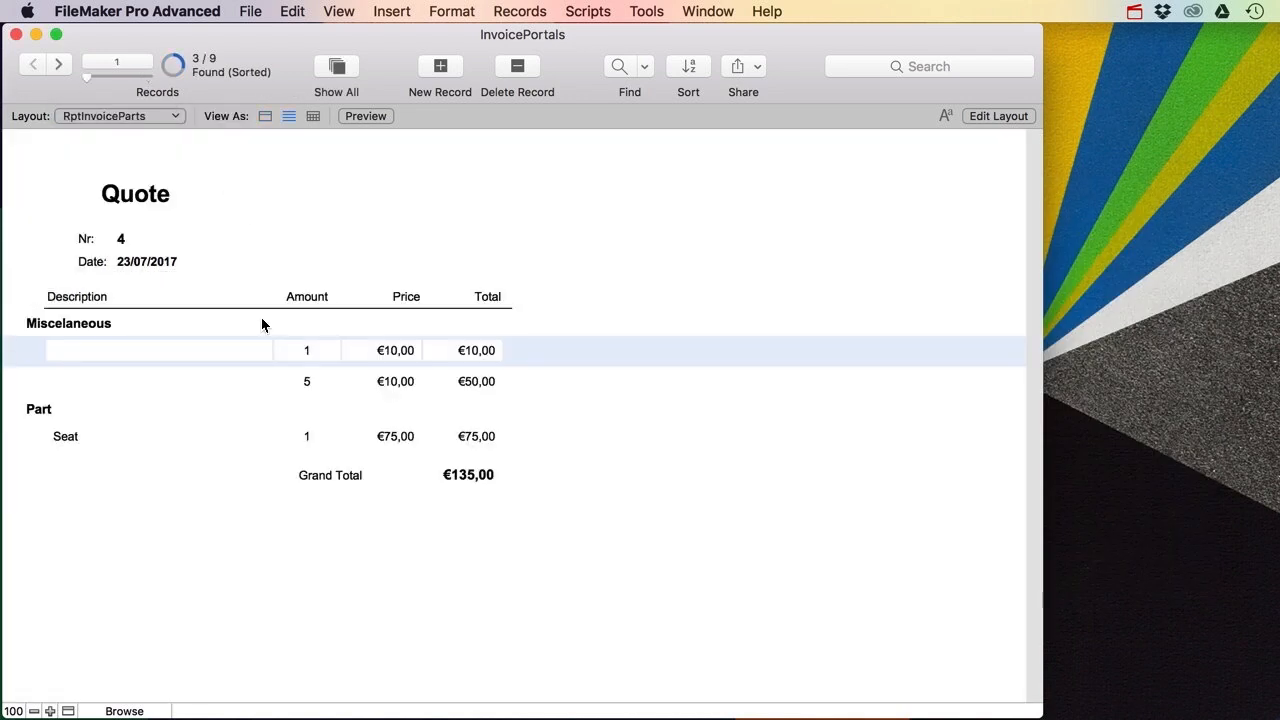
pyautogui.press('super+u')
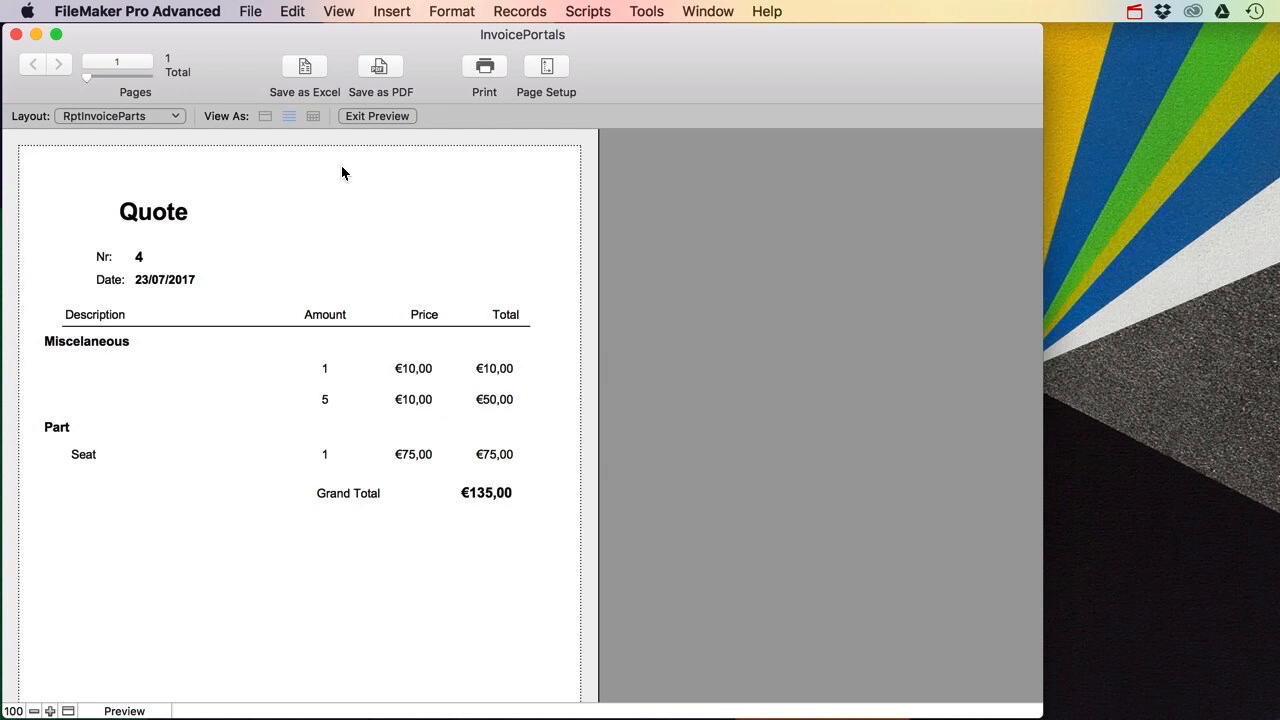
pyautogui.click(376, 116)
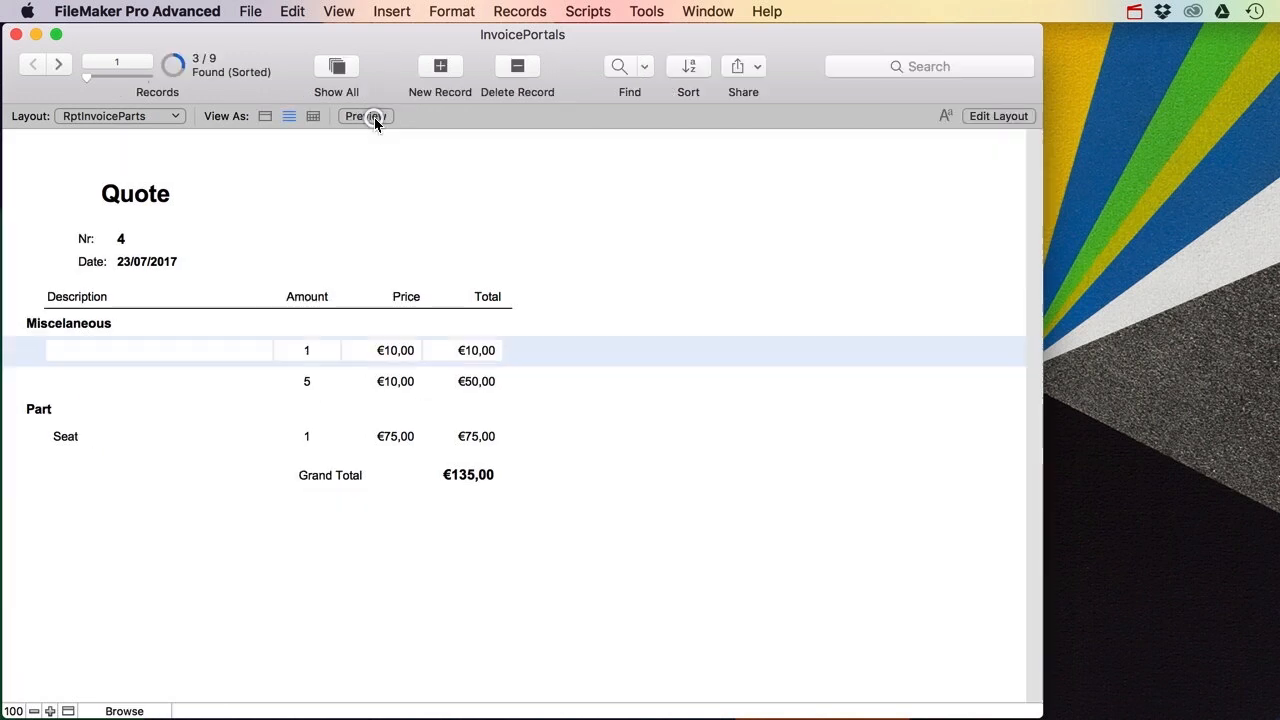
# Step: In the RptInvoiceParts layout, duplicate the Description field into the grand summary and link the copy to MiscManualEntry from InvoiceDetails
pyautogui.click(983, 116)
pyautogui.click(145, 379)
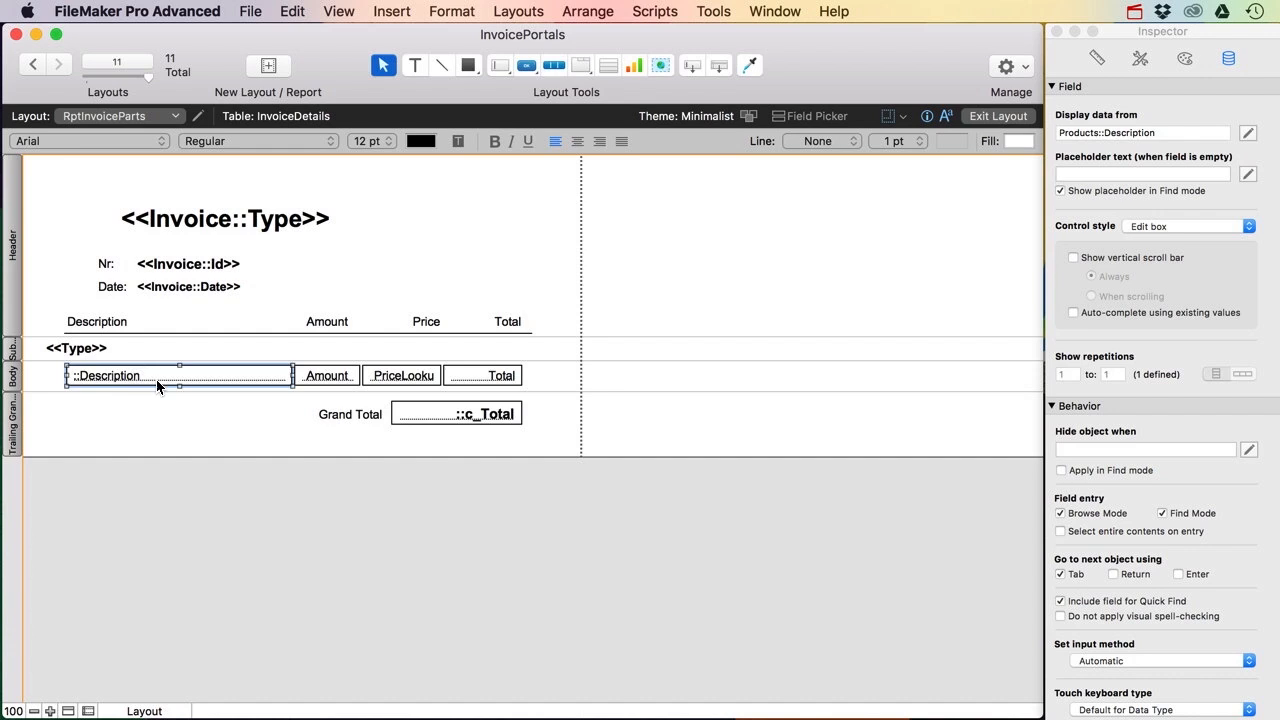
pyautogui.moveTo(120, 376); pyautogui.dragTo(129, 416)
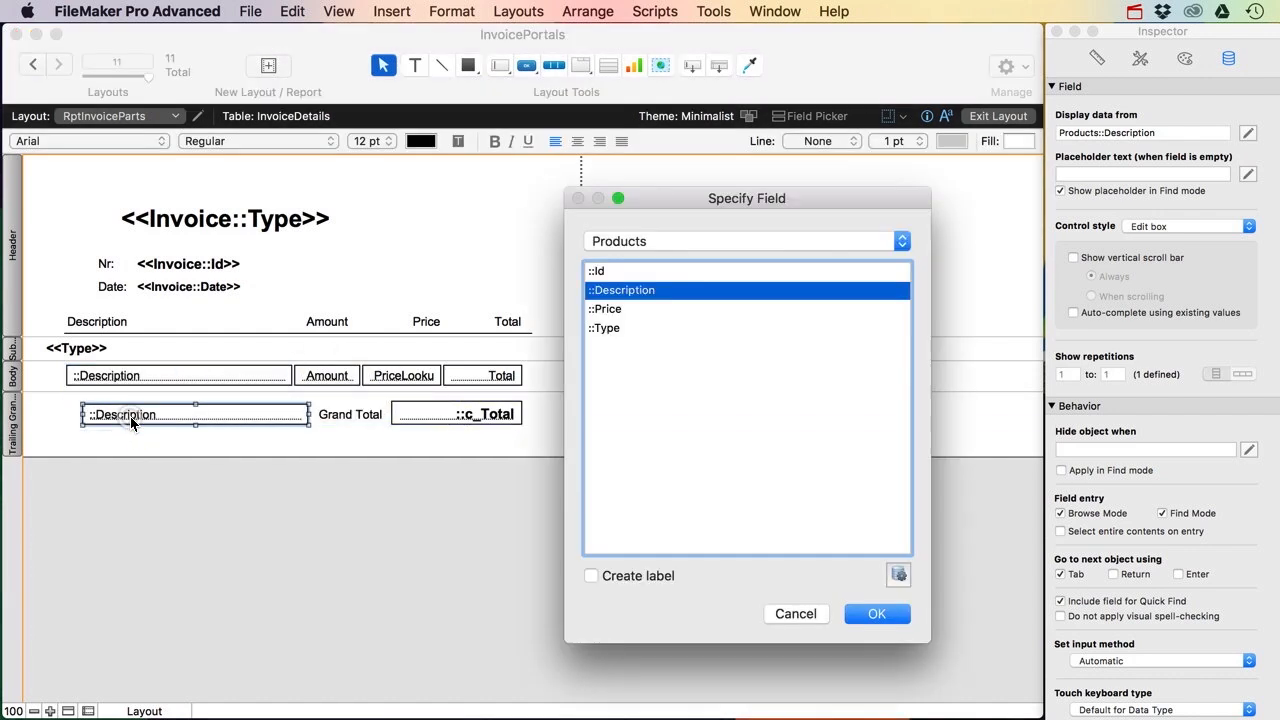
pyautogui.click(681, 243)
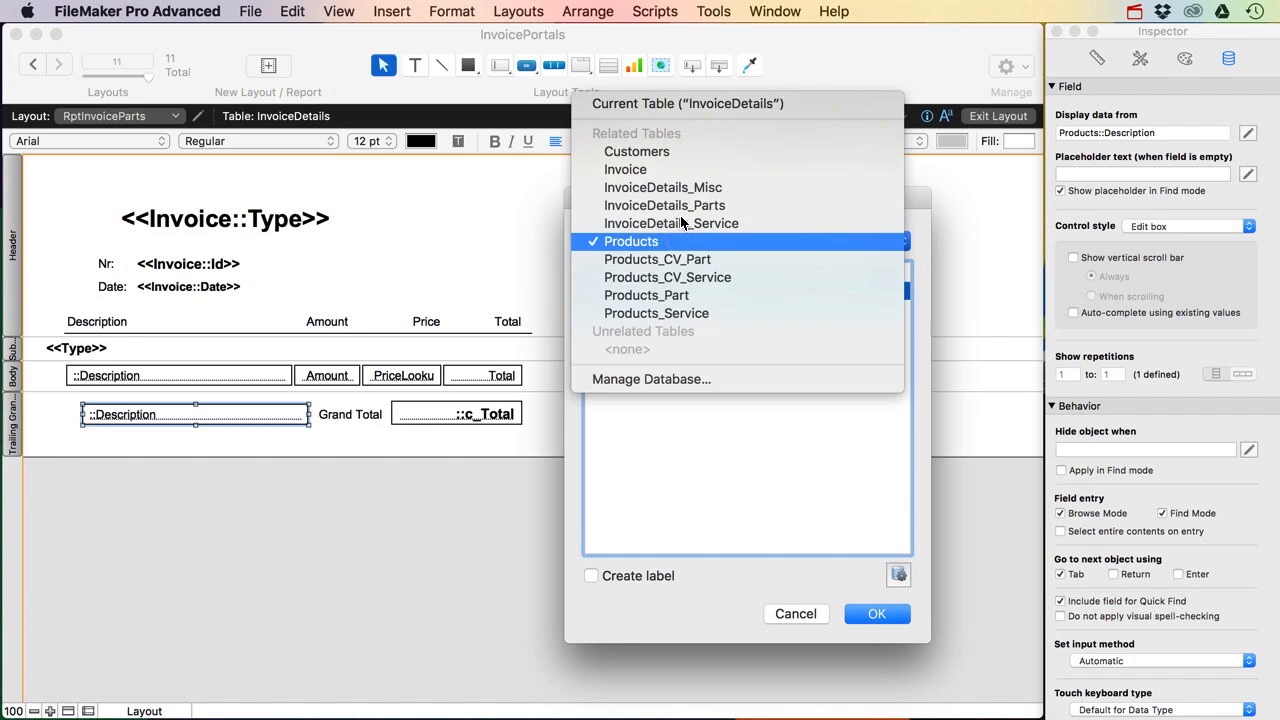
pyautogui.click(690, 103)
pyautogui.click(640, 423)
pyautogui.click(880, 614)
# Step: Set the fill of both the MiscManualEntry and Description fields to None
pyautogui.keyDown('shift'); pyautogui.click(190, 375); pyautogui.keyUp('shift')
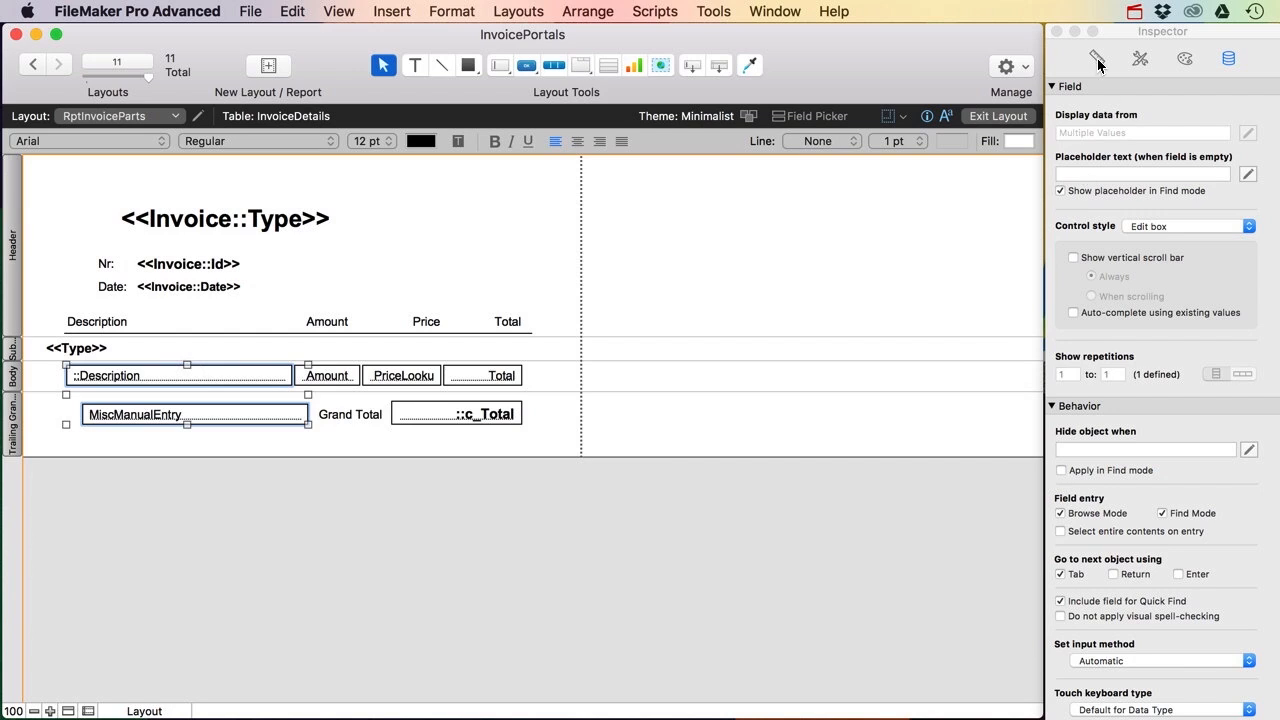
pyautogui.click(275, 418)
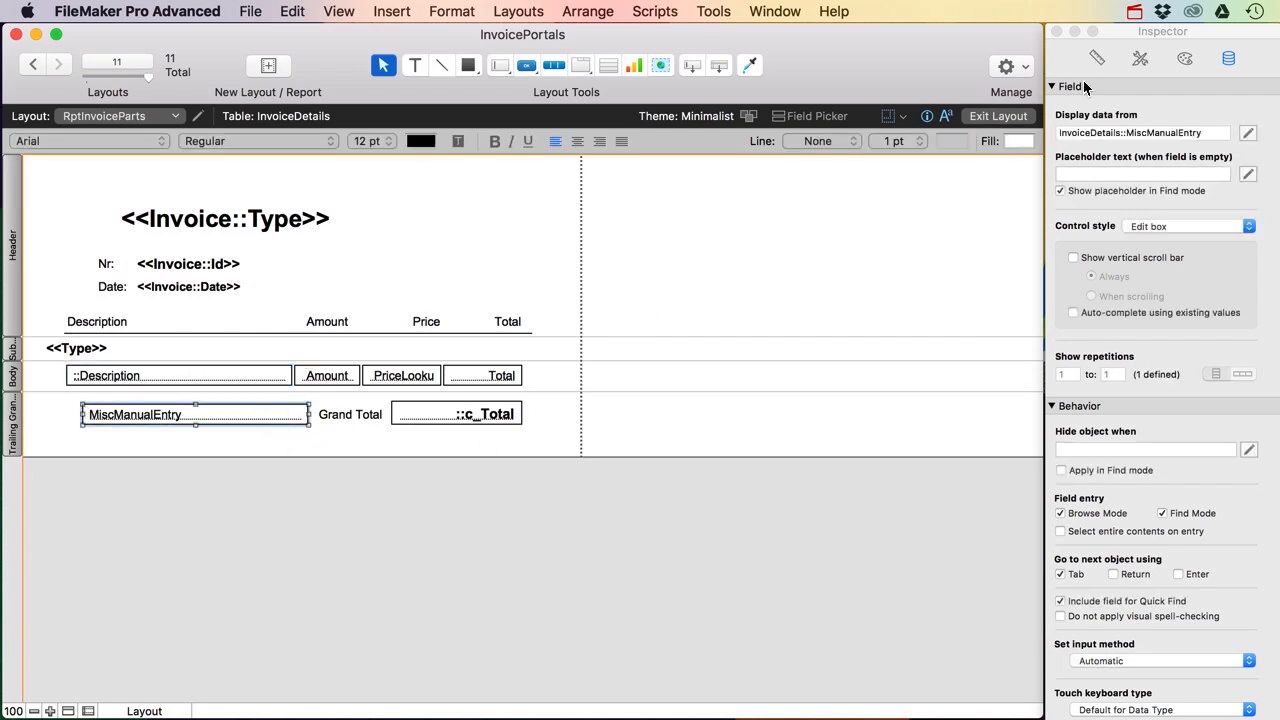
pyautogui.click(1185, 59)
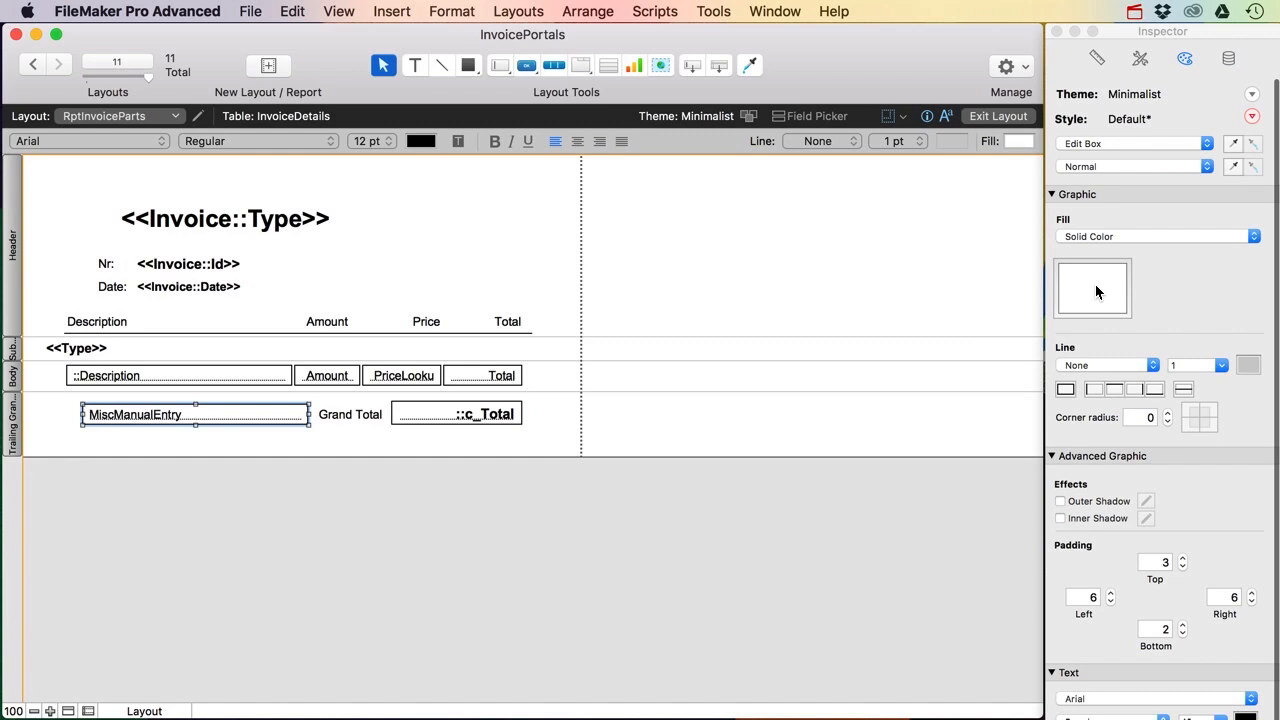
pyautogui.click(1100, 237)
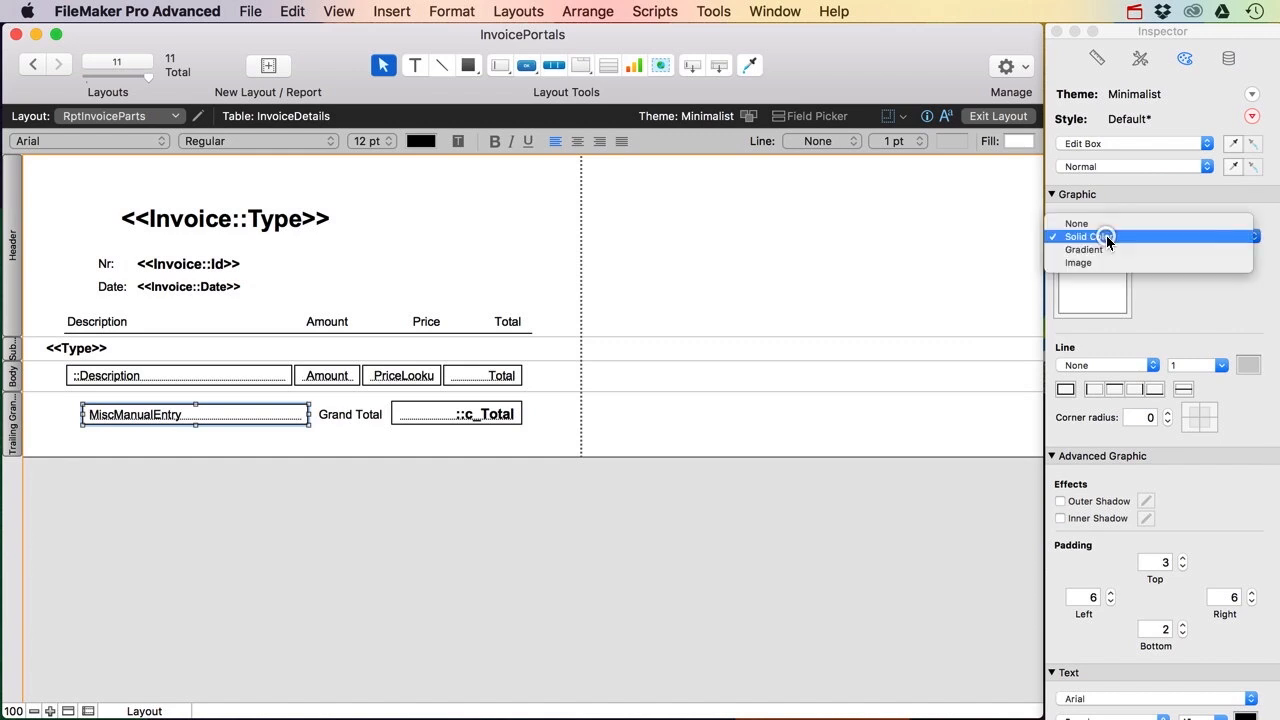
pyautogui.click(1106, 224)
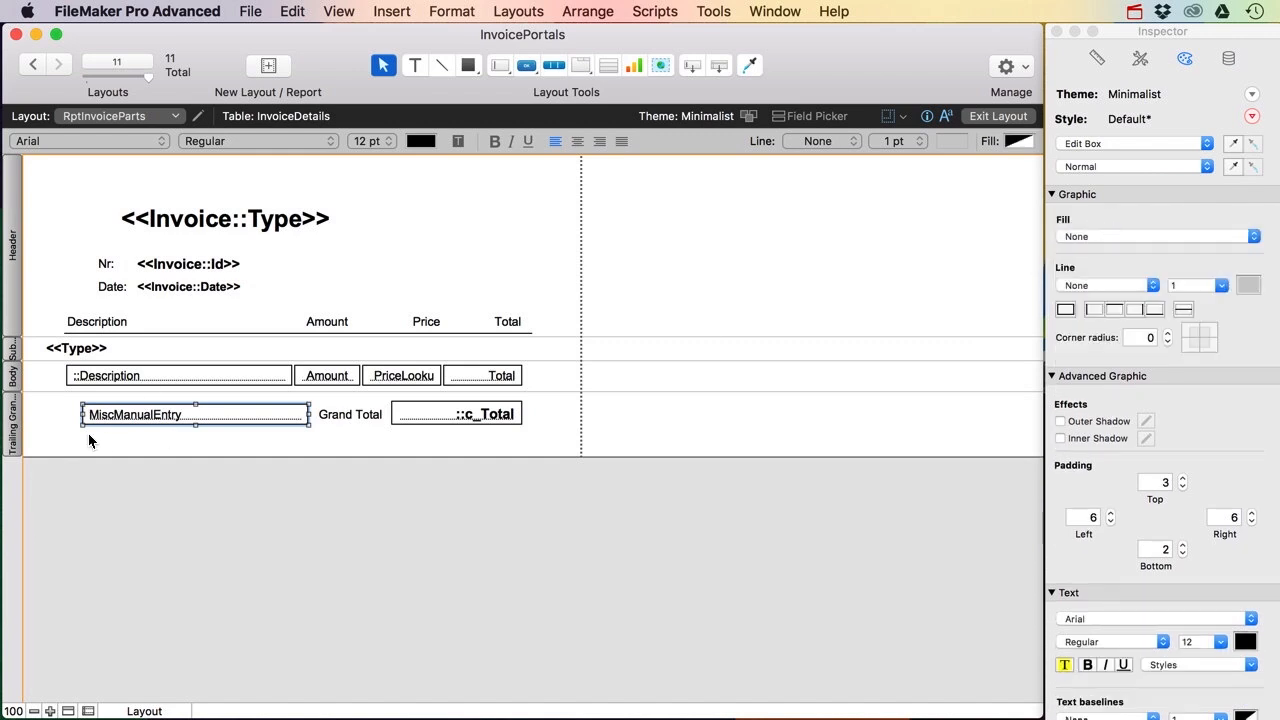
pyautogui.click(151, 383)
pyautogui.click(1128, 236)
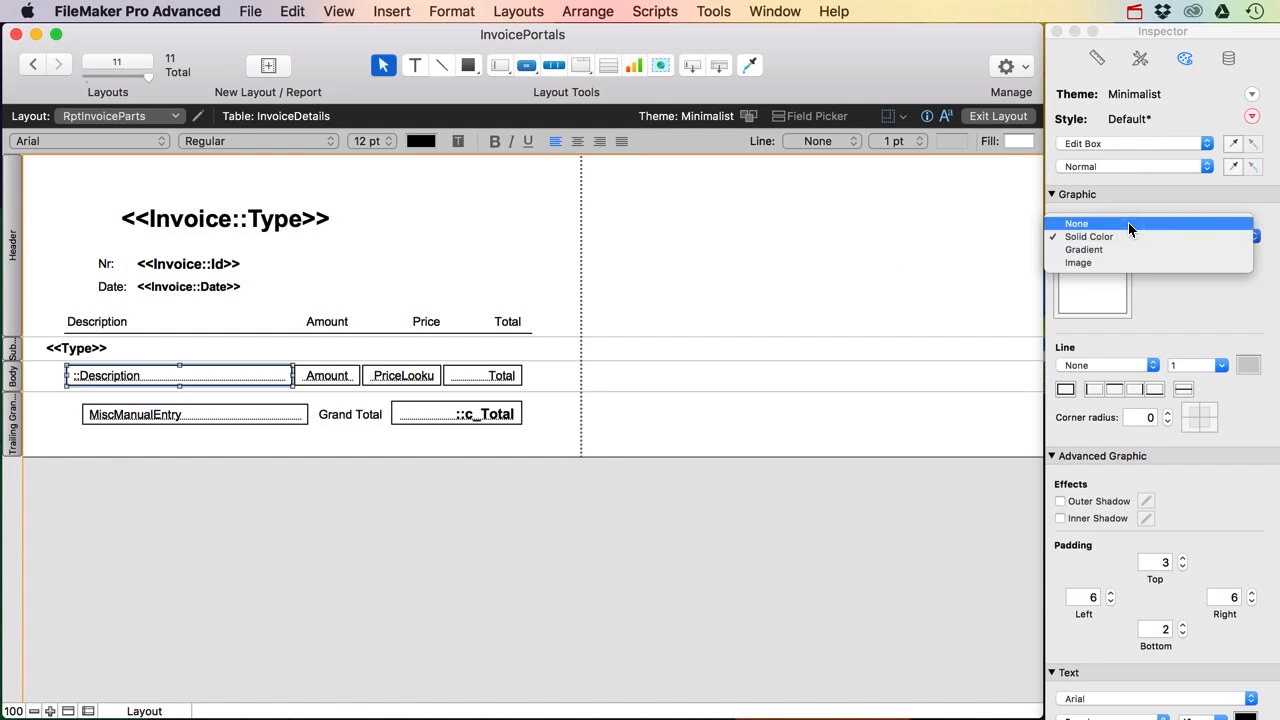
pyautogui.click(1128, 223)
# Step: Stack MiscManualEntry on the Description field by aligning their top and left edges, and preview the report
pyautogui.keyDown('shift'); pyautogui.click(212, 415); pyautogui.keyUp('shift')
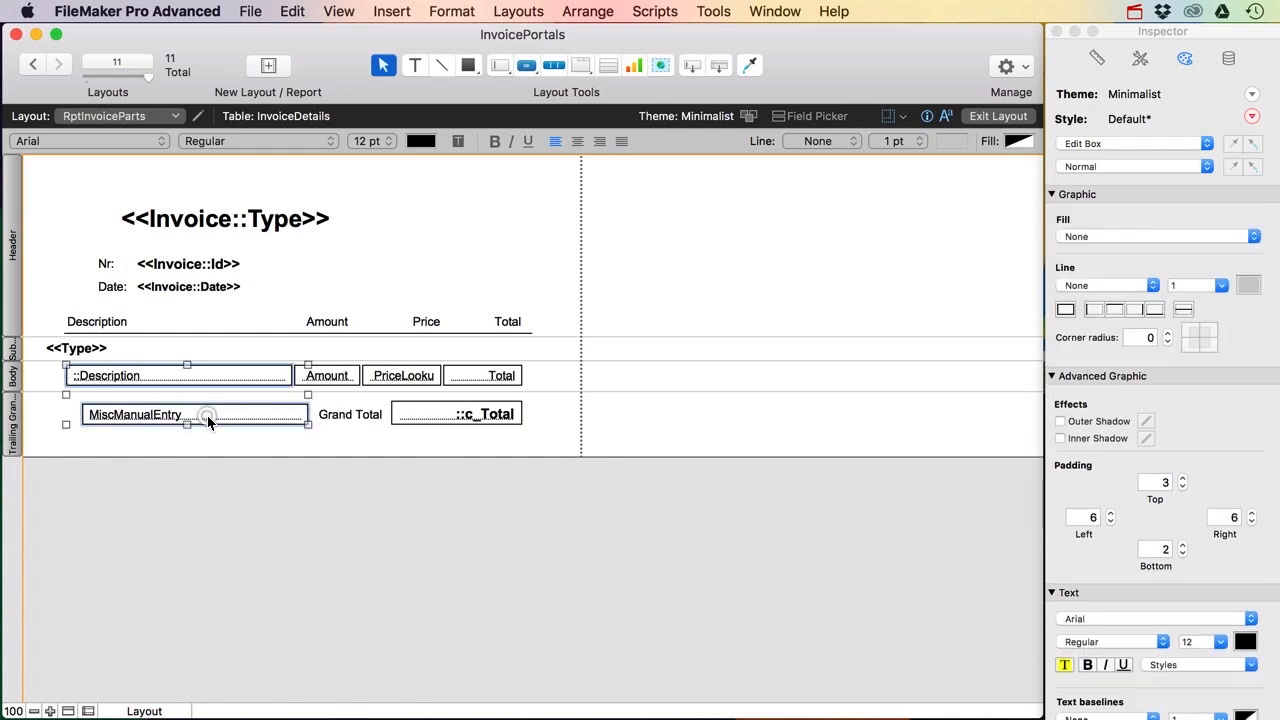
pyautogui.click(1097, 58)
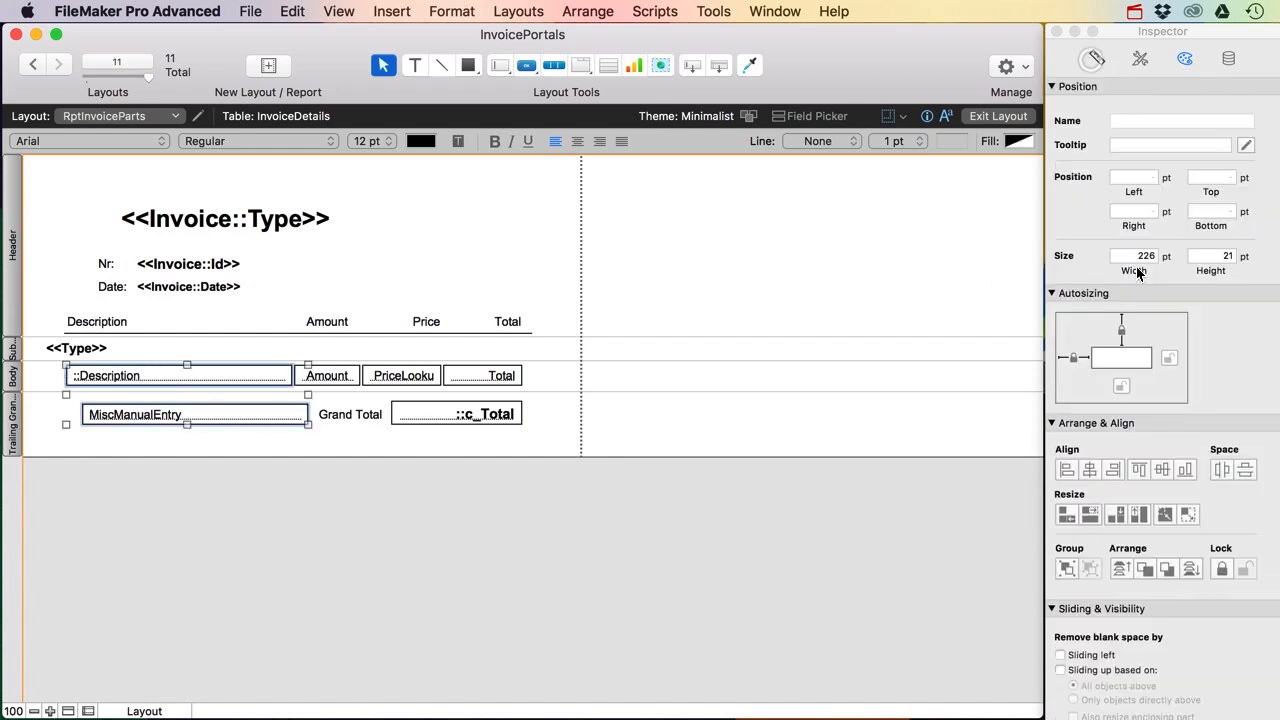
pyautogui.click(1135, 467)
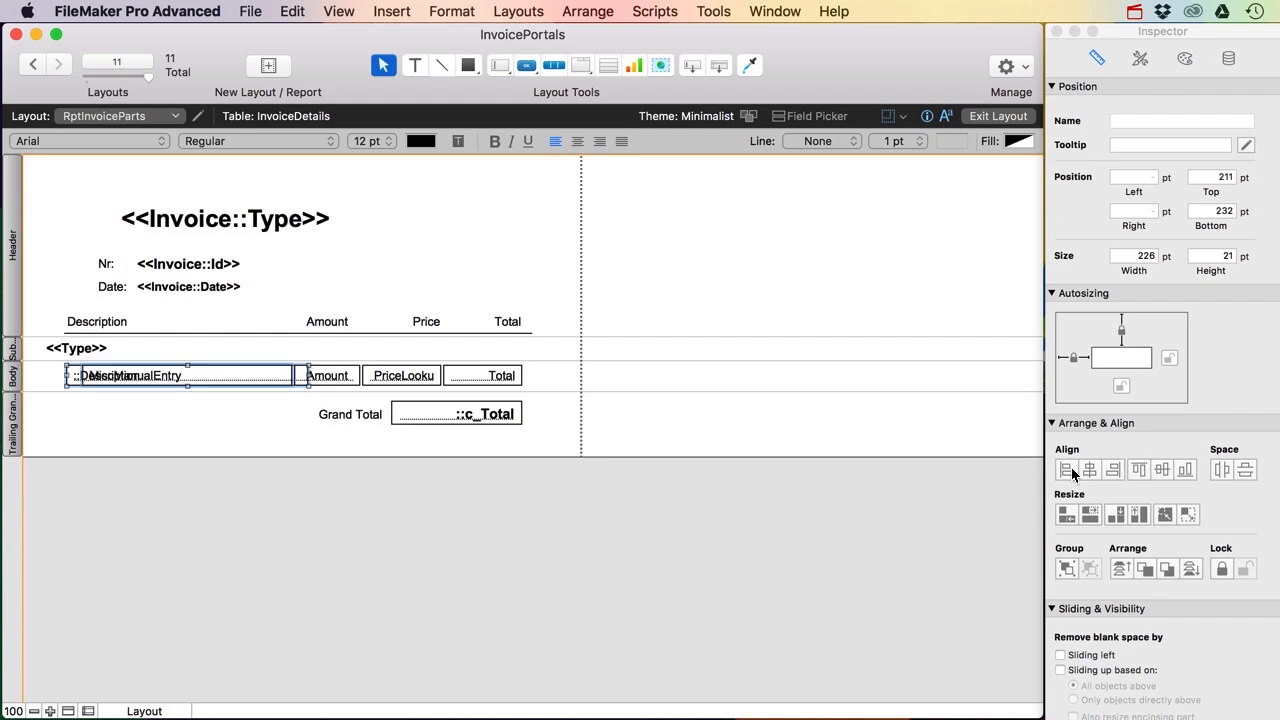
pyautogui.click(120, 395)
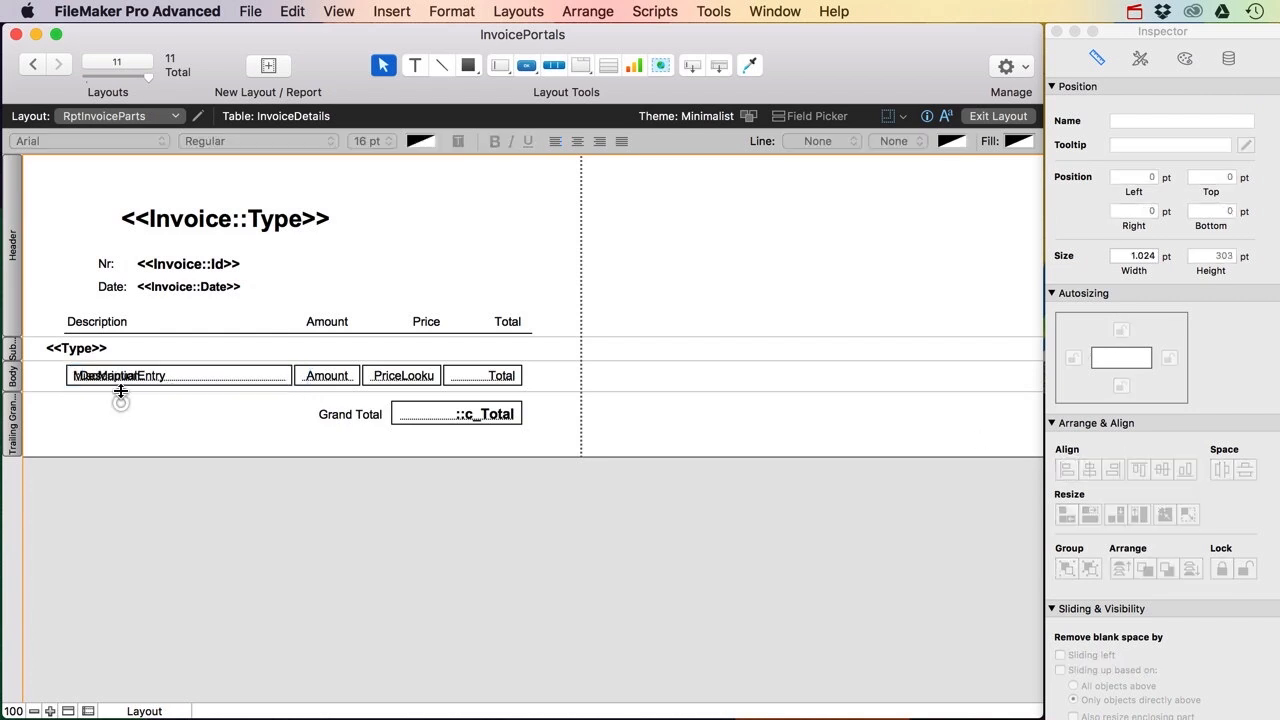
pyautogui.click(989, 115)
pyautogui.press('super+u')
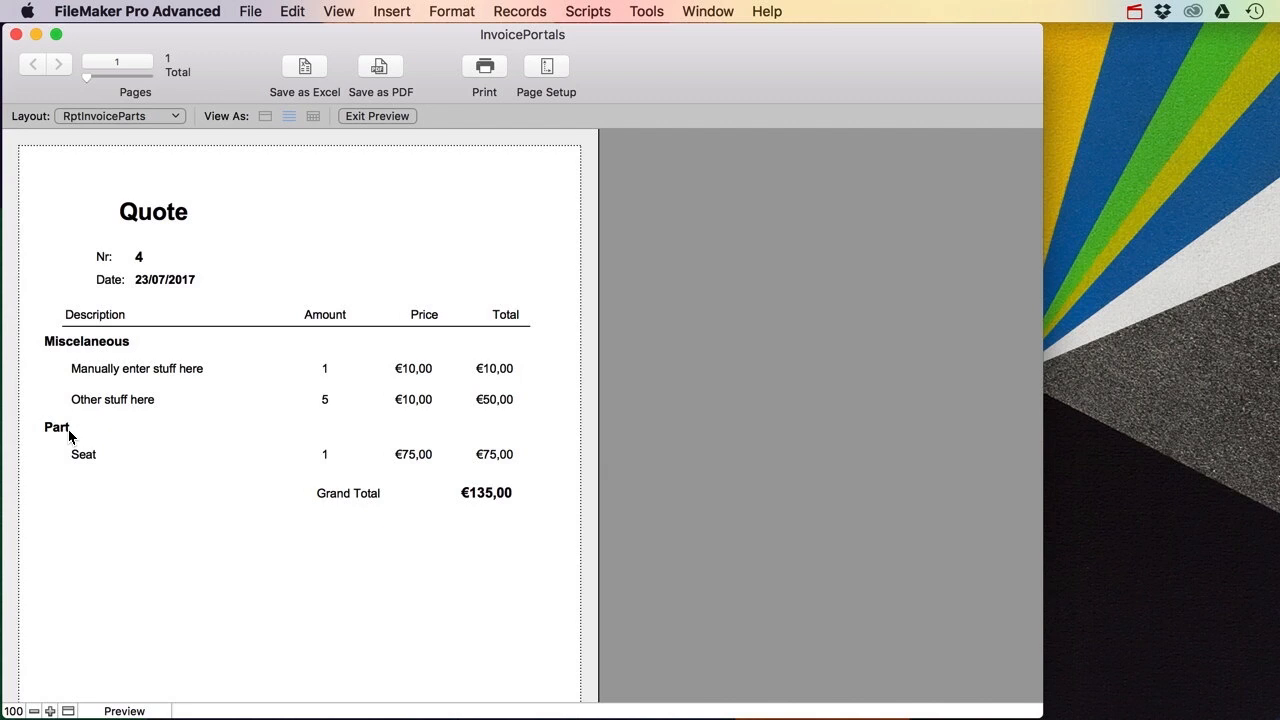
# Step: Return to LayInvocie in Browse mode and add a Trailer hitch line with amount 3 to invoice 4's Parts portal
pyautogui.click(121, 115)
pyautogui.moveTo(122, 163)
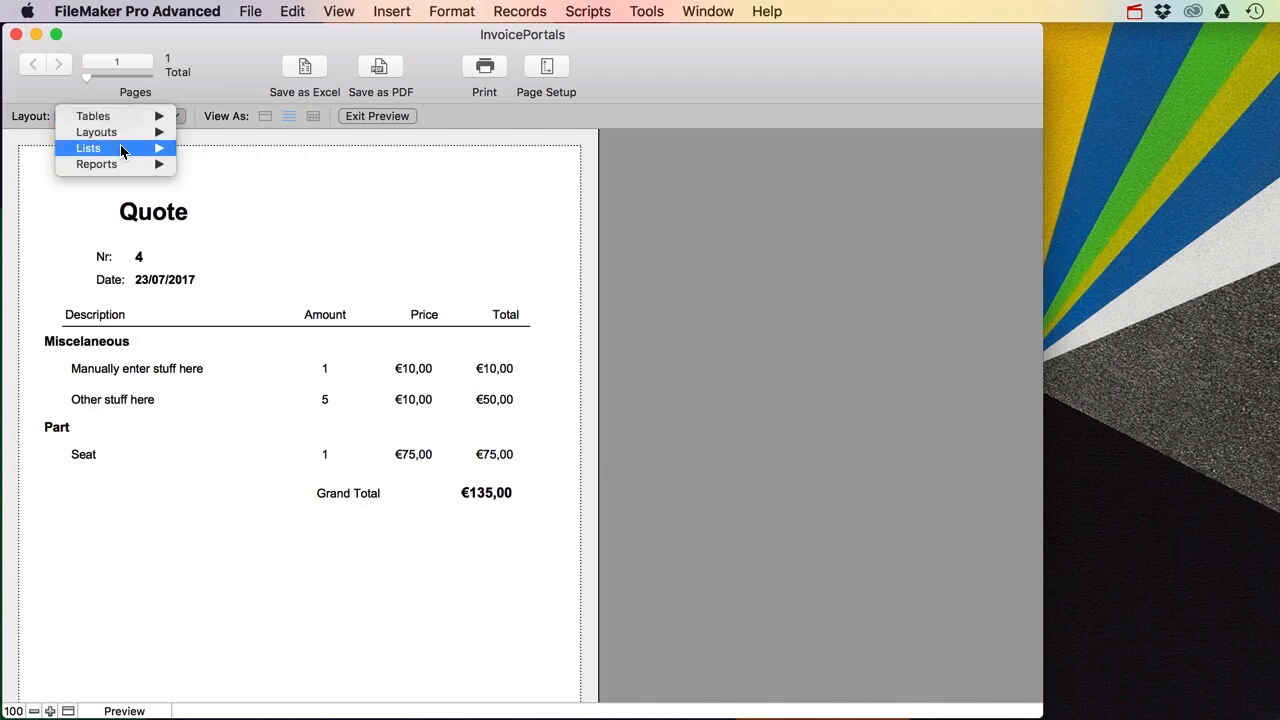
pyautogui.moveTo(126, 132)
pyautogui.click(226, 135)
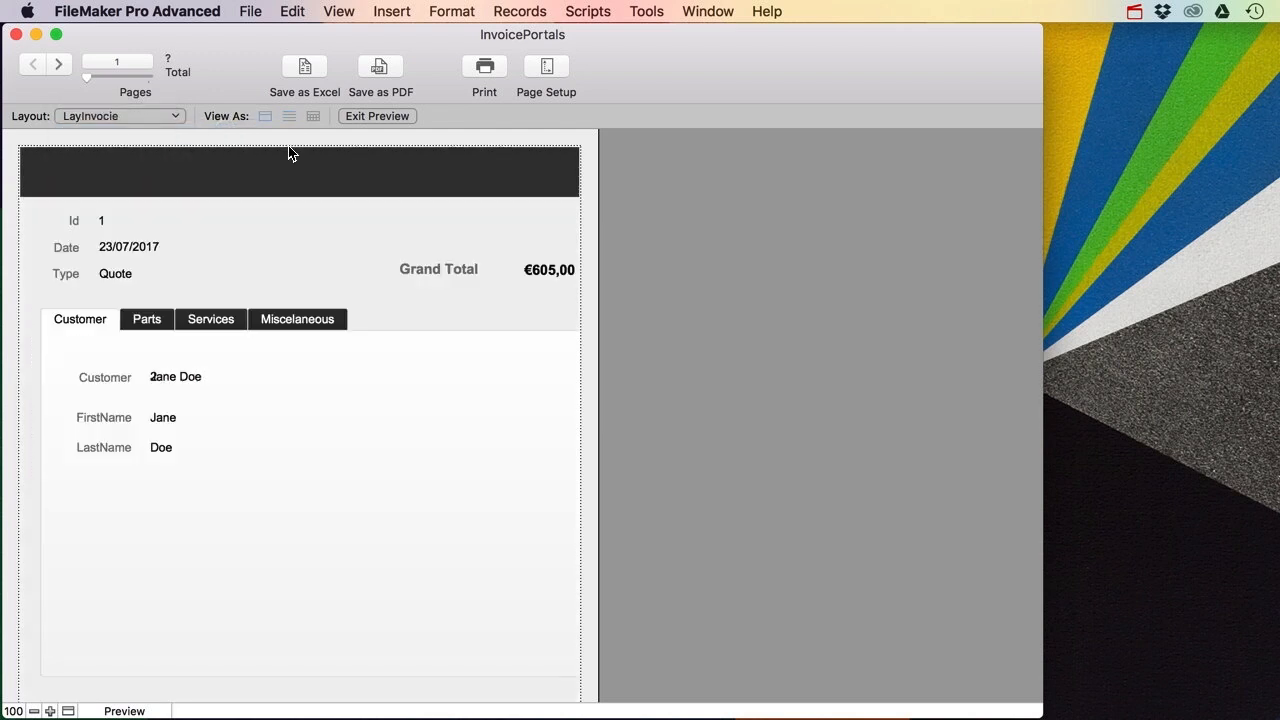
pyautogui.press('super+b')
pyautogui.press('super+v')
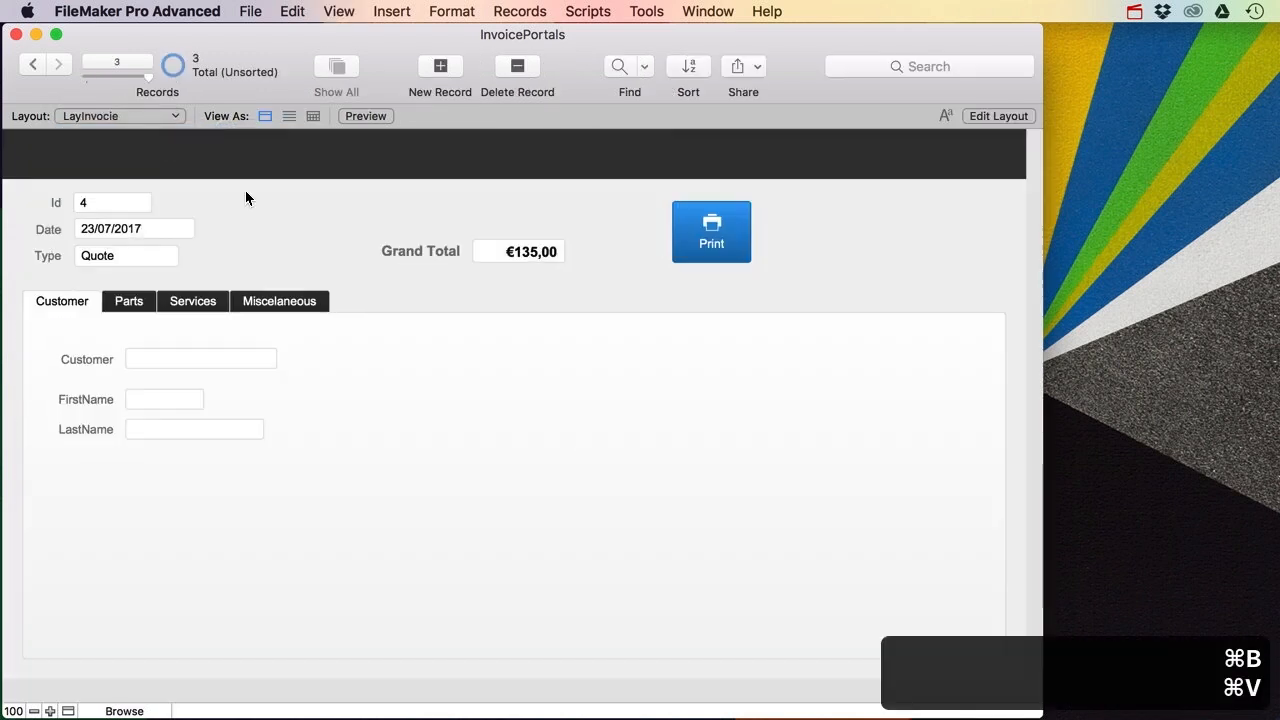
pyautogui.click(133, 300)
pyautogui.click(163, 398)
pyautogui.click(105, 462)
pyautogui.write('3')
pyautogui.press('Tab')
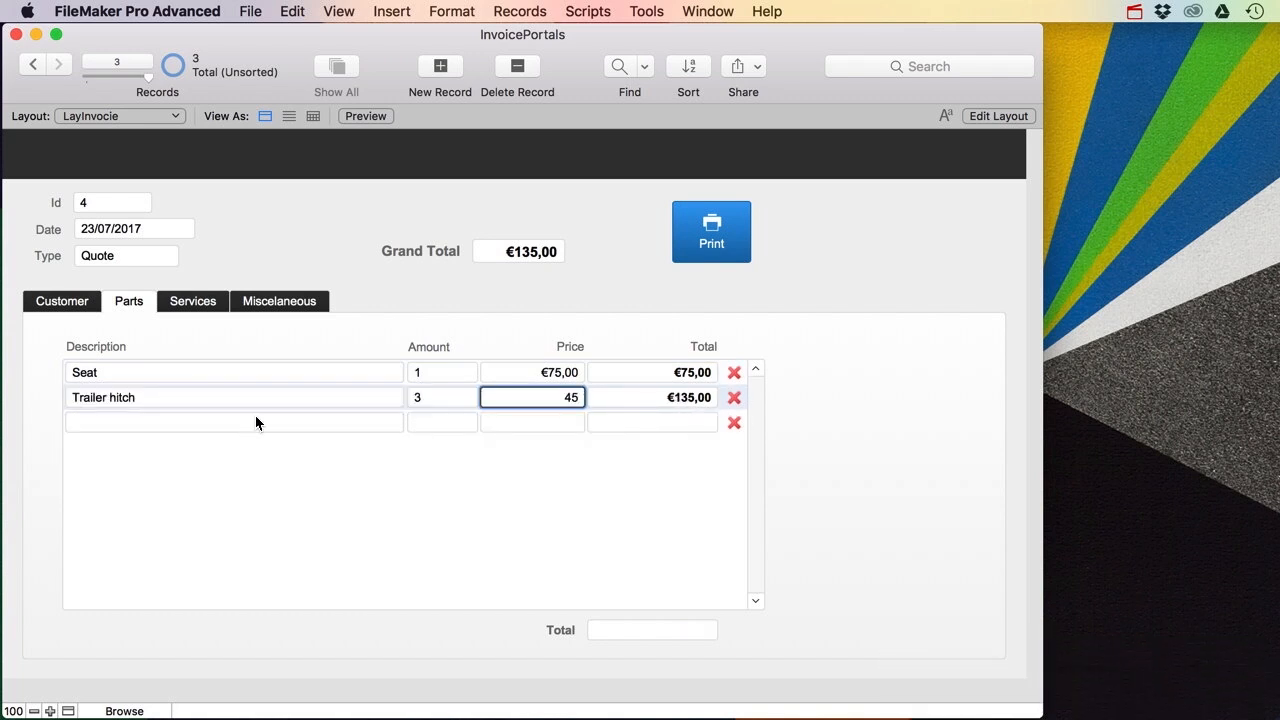
# Step: Add two lines to invoice 4's Services portal: Installing Trailer Hitch with amount 3 and Maintenance with amount 2
pyautogui.click(196, 303)
pyautogui.click(170, 368)
pyautogui.click(148, 418)
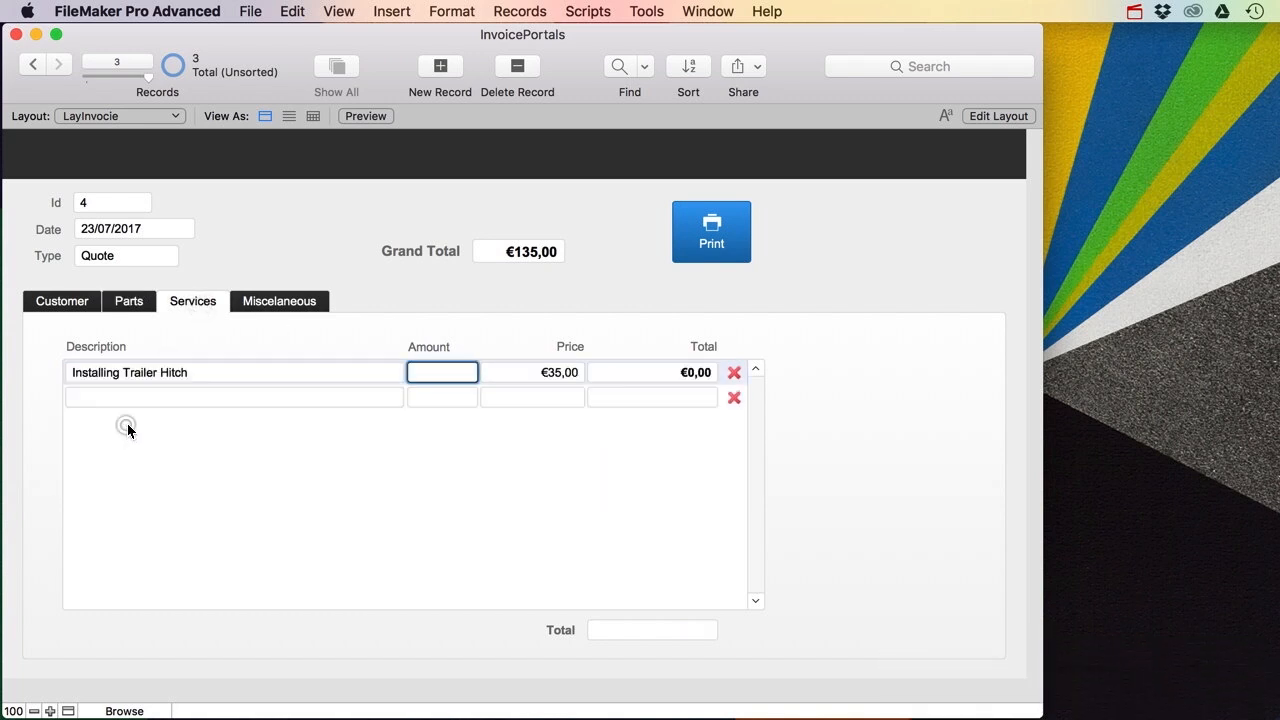
pyautogui.write('3')
pyautogui.click(174, 397)
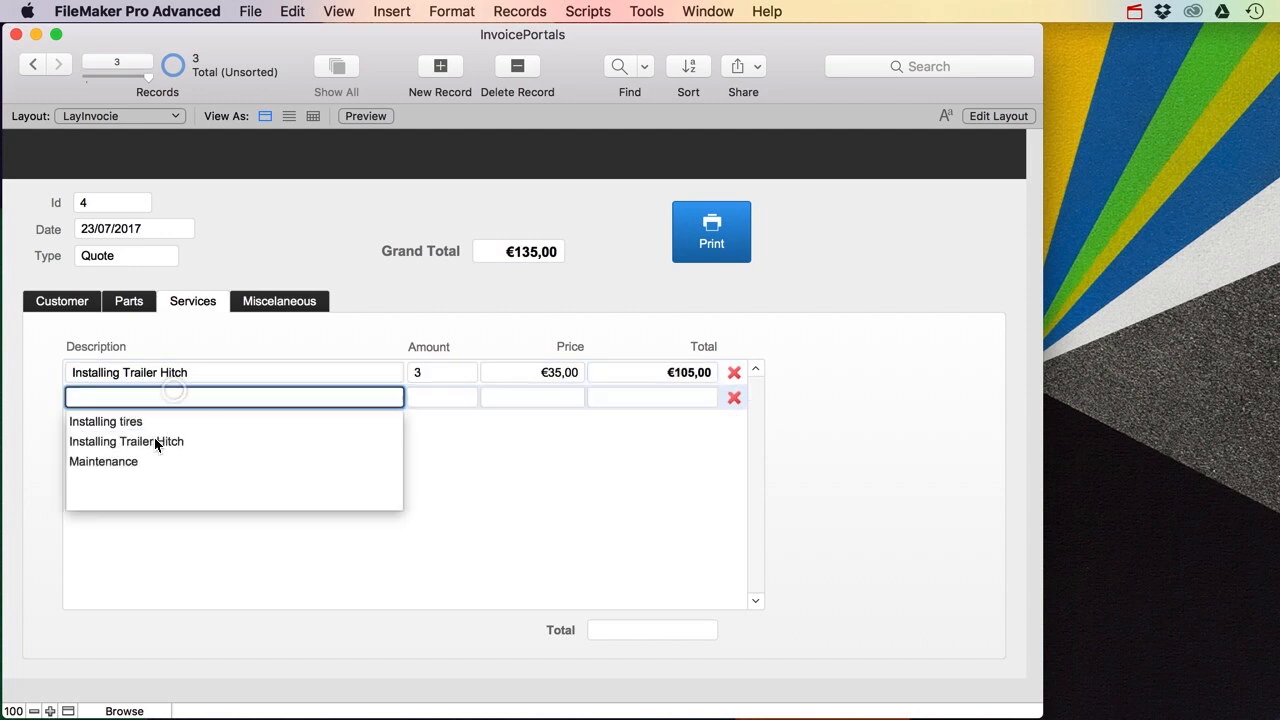
pyautogui.click(133, 453)
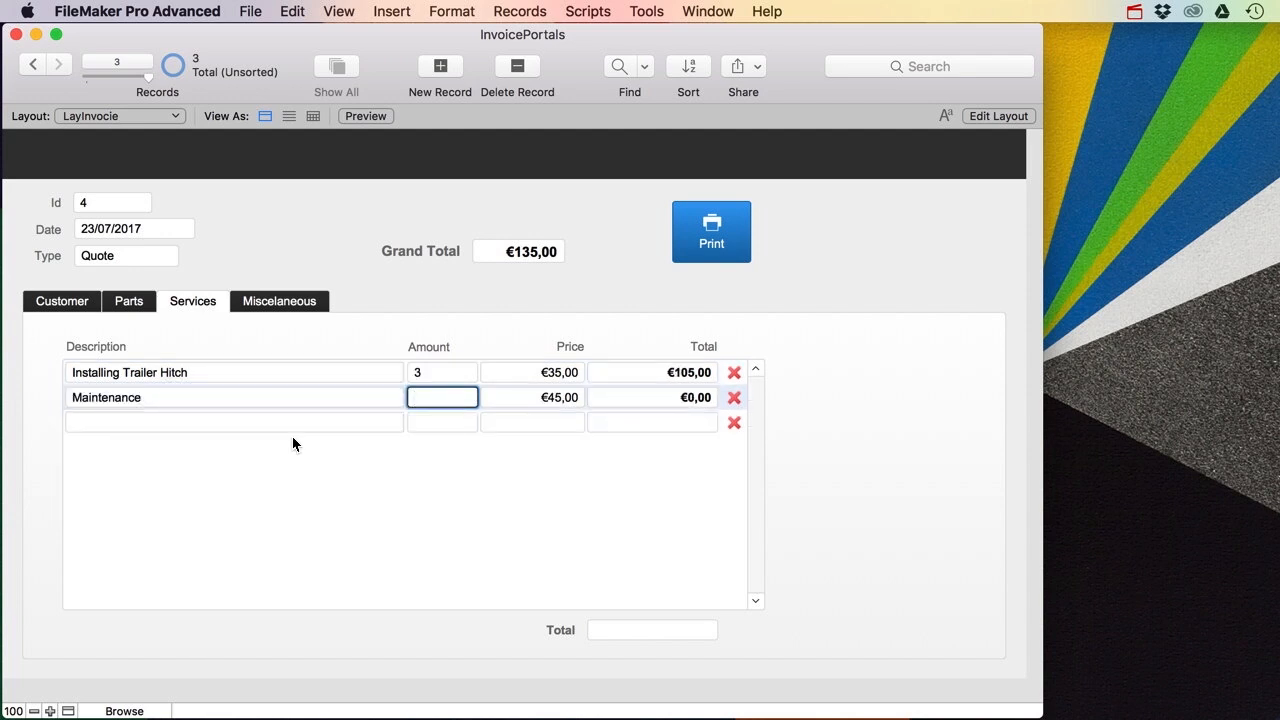
pyautogui.write('2')
pyautogui.press('Tab')
pyautogui.click(380, 297)
# Step: Run the Print script for the expanded invoice 4 and switch to the RptInvoiceParts report
pyautogui.click(690, 243)
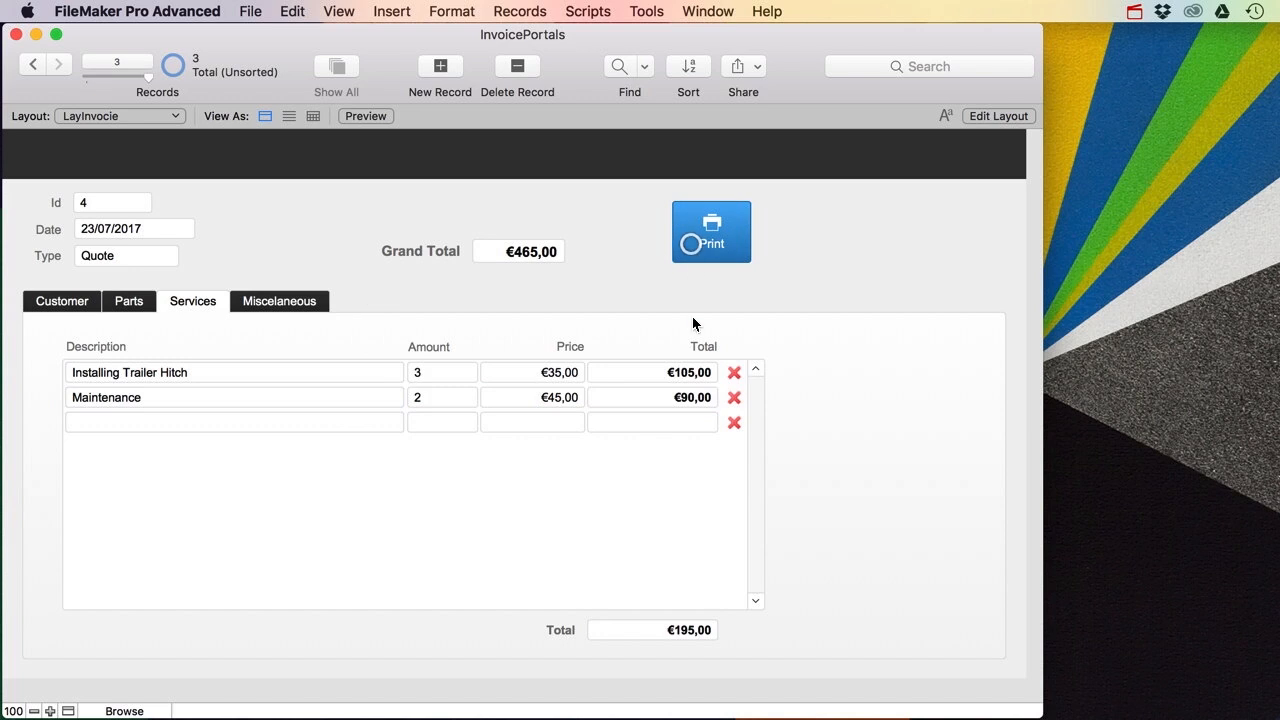
pyautogui.click(1078, 548)
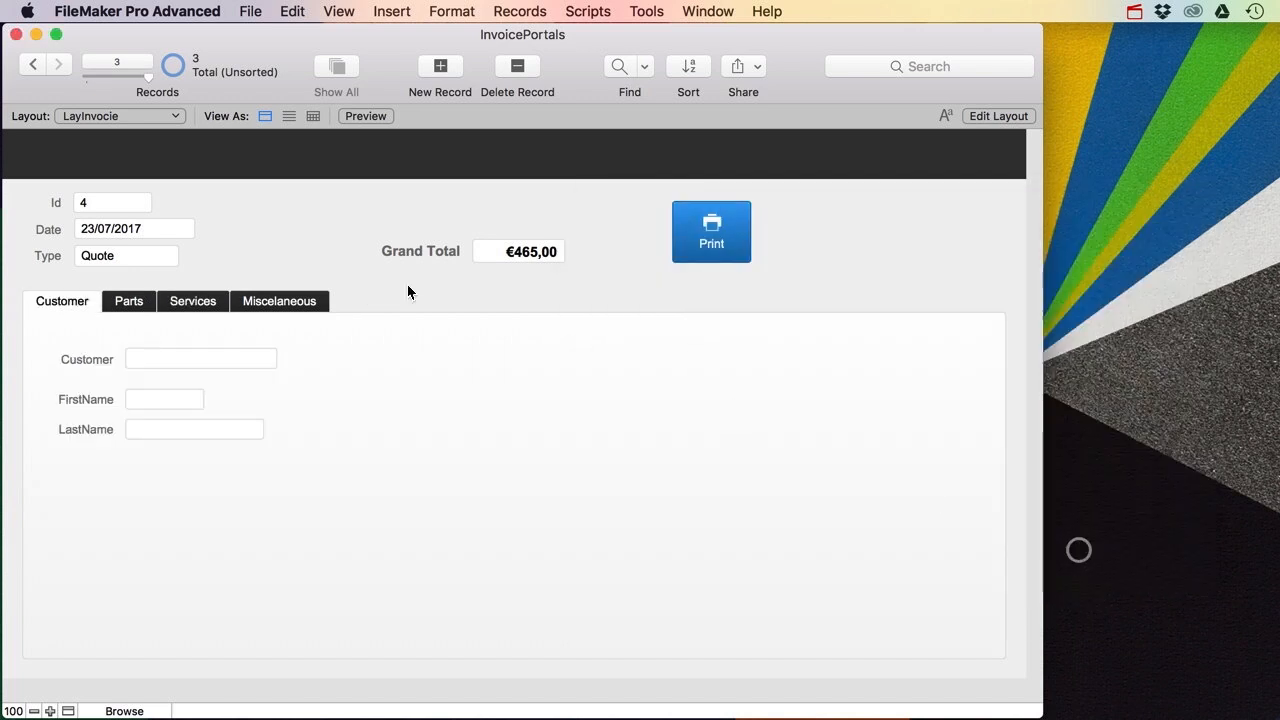
pyautogui.click(91, 118)
pyautogui.moveTo(119, 161)
pyautogui.click(217, 161)
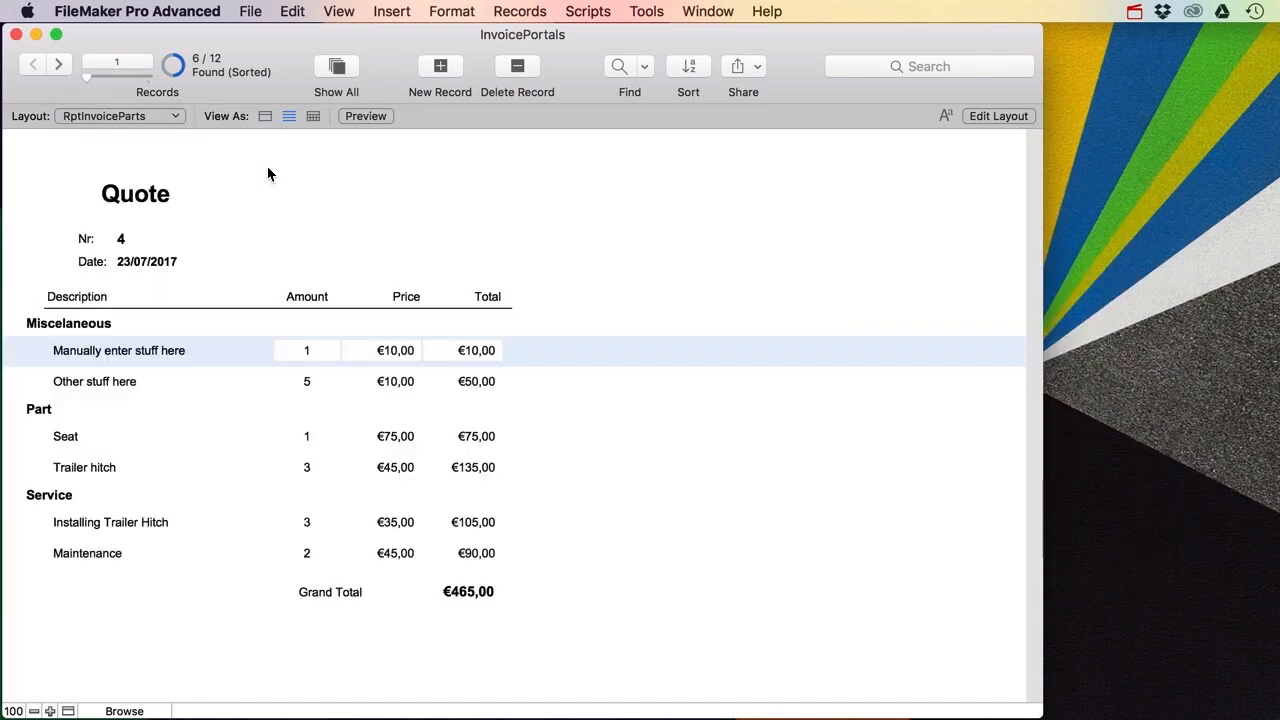
# Step: Preview the full quote page and check its Miscelaneous, Part and Service sections
pyautogui.press('super+u')
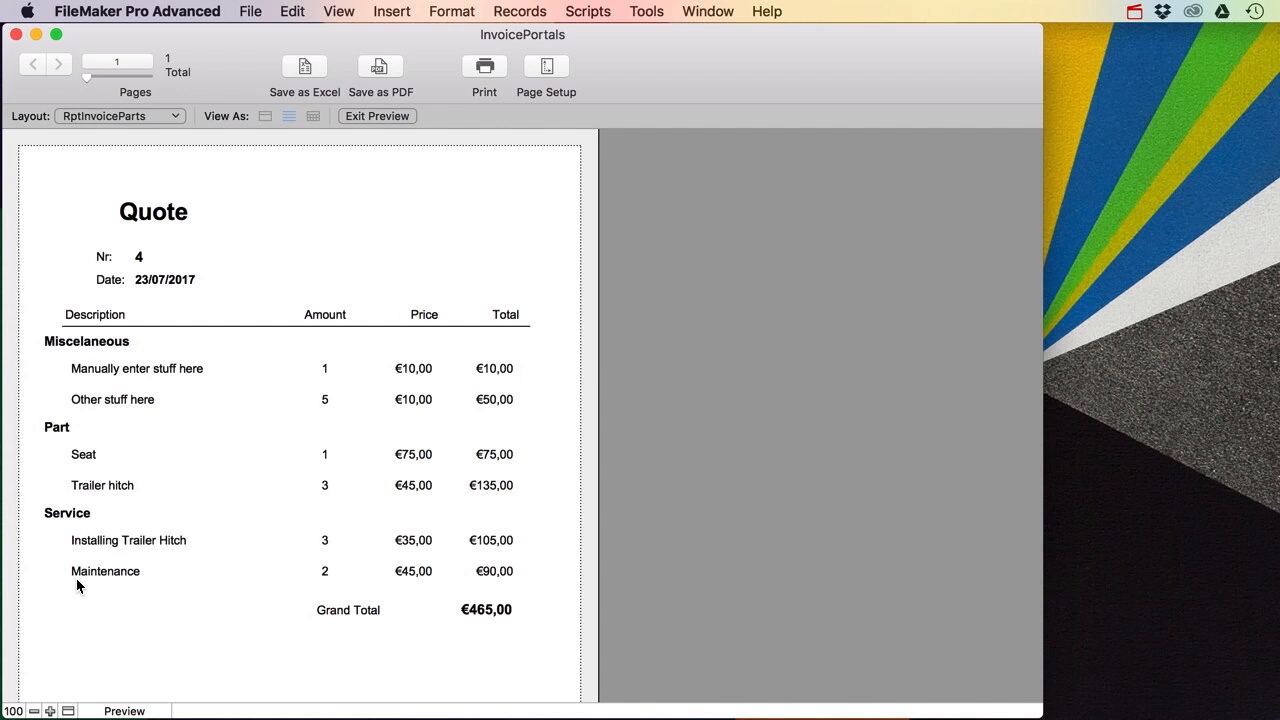
pyautogui.scroll(-3, 261, 544)
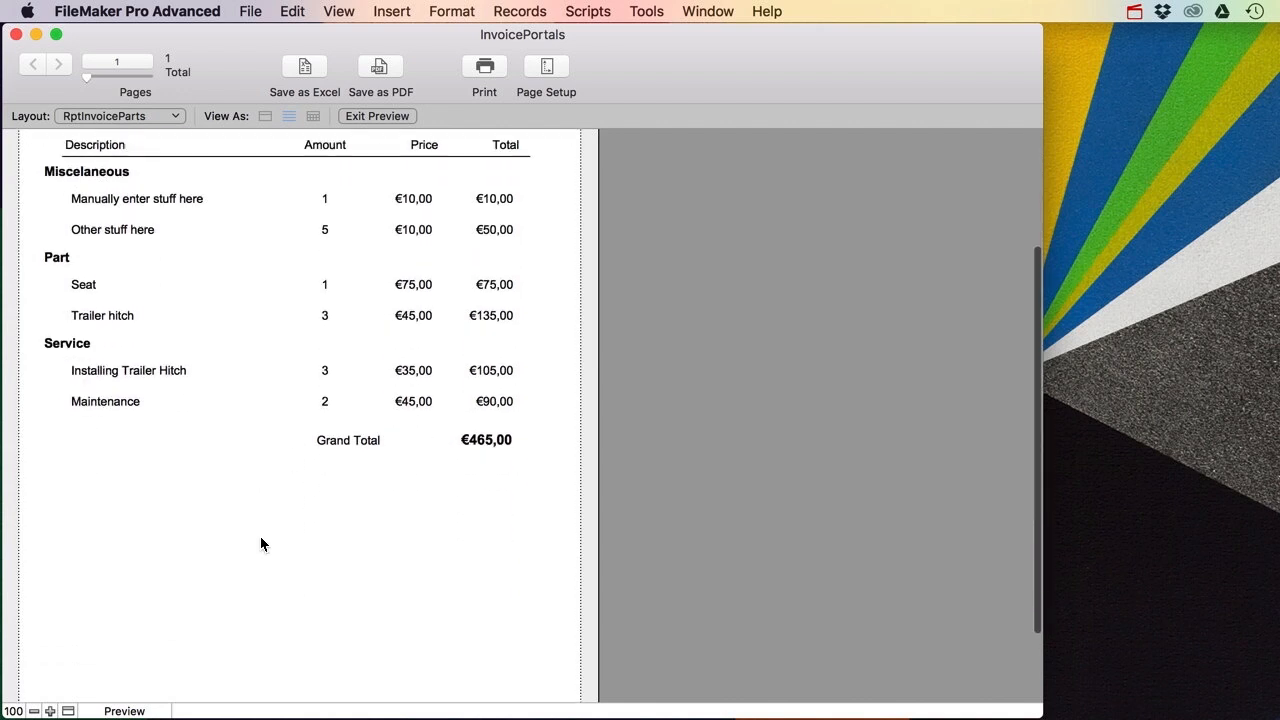
pyautogui.scroll(3, 261, 544)
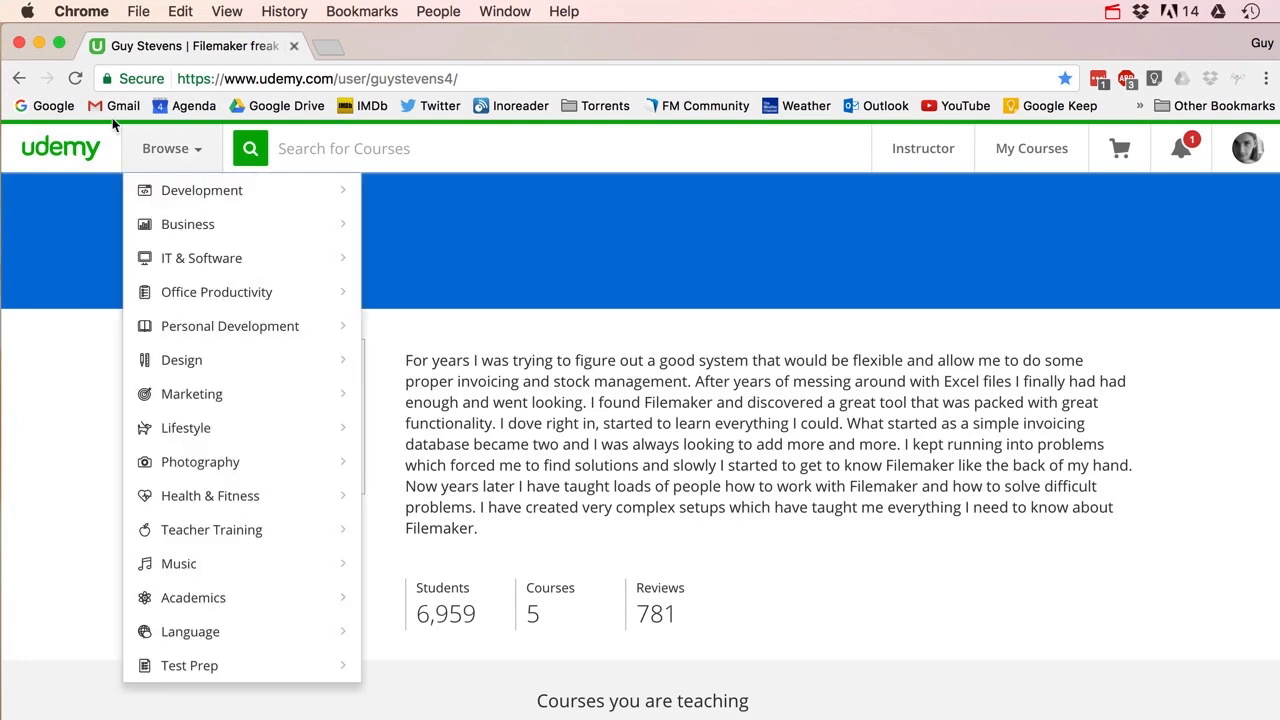
# Step: Look through the FileMaker courses listed on the Udemy instructor profile in Chrome
pyautogui.scroll(-10, 90, 305)
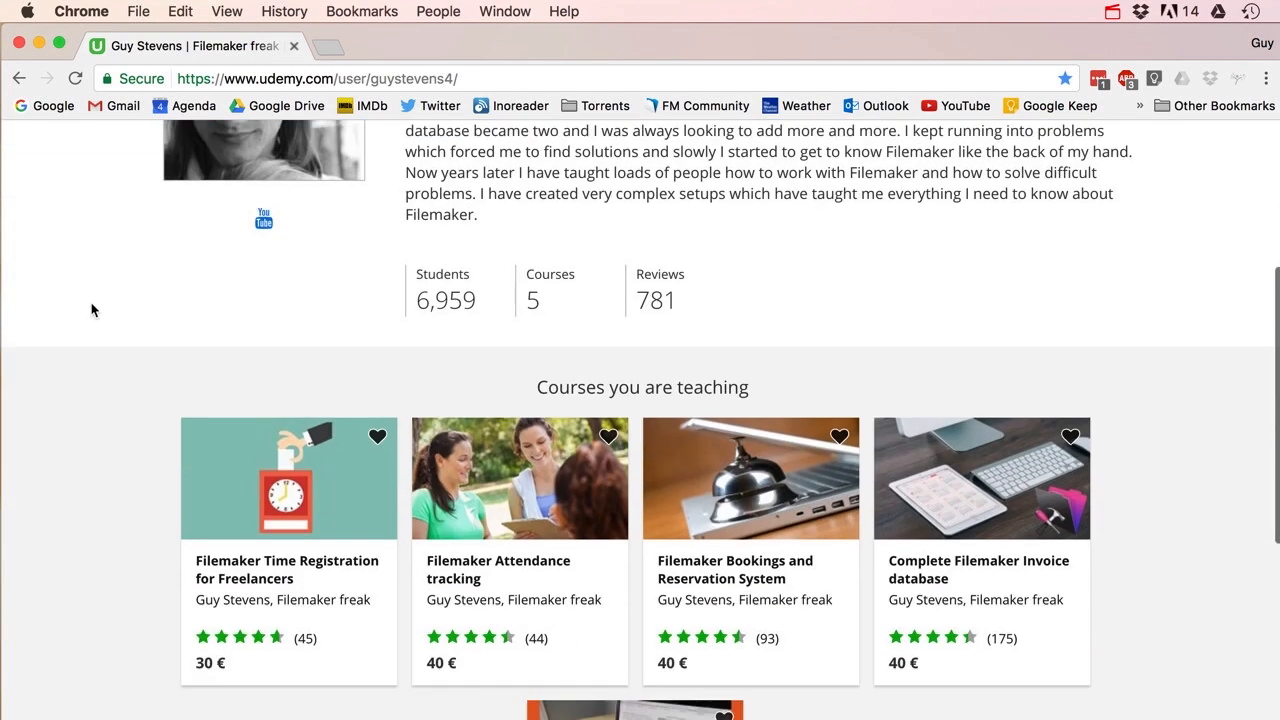
pyautogui.scroll(-2, 90, 310)
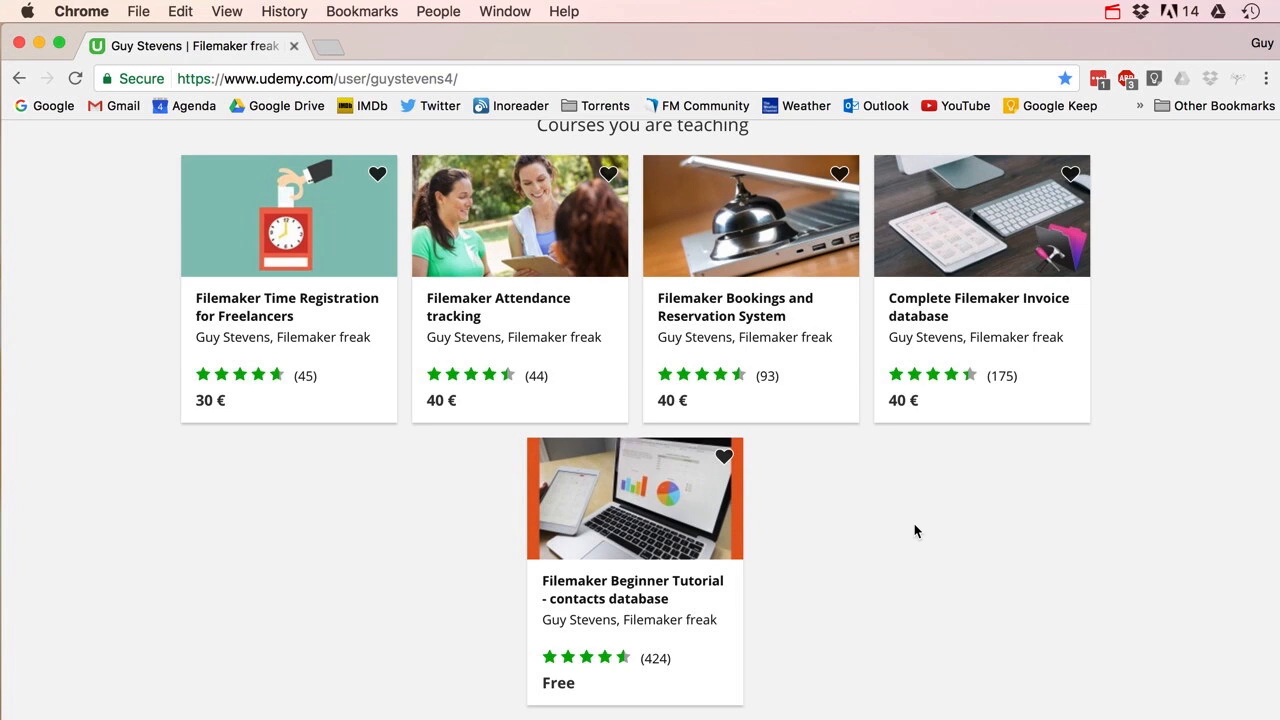
pyautogui.scroll(-1, 914, 525)
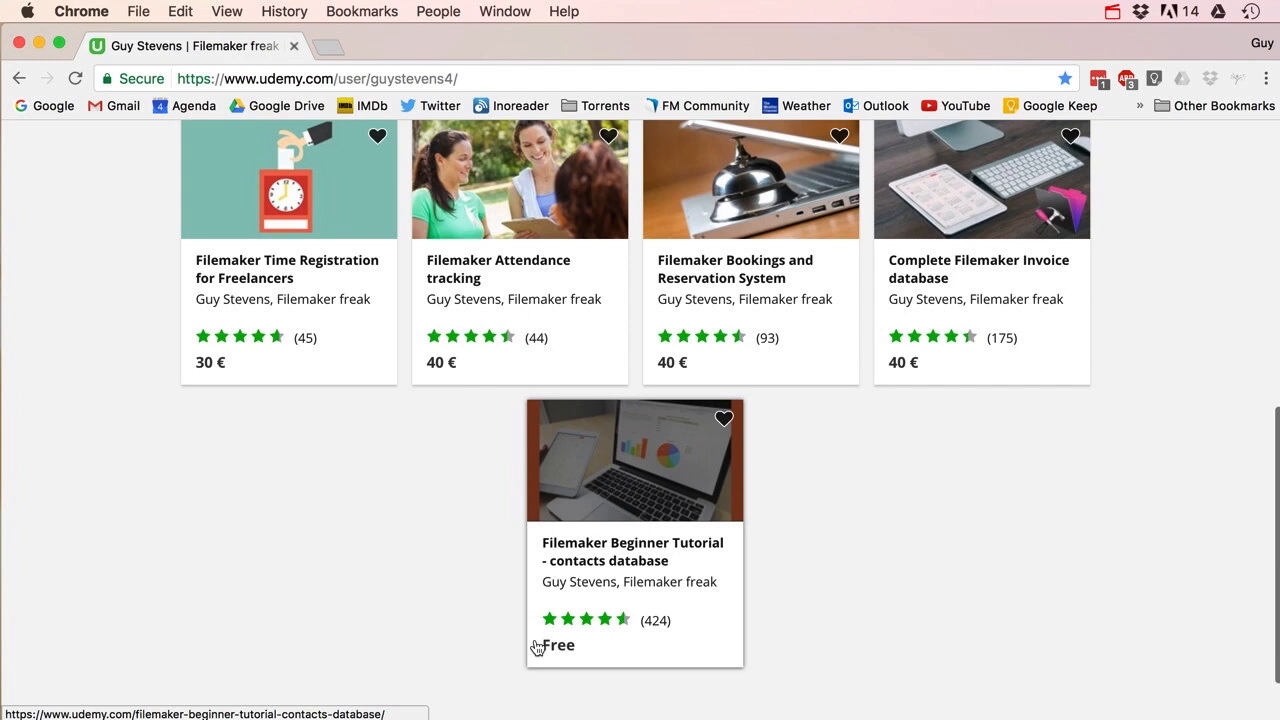